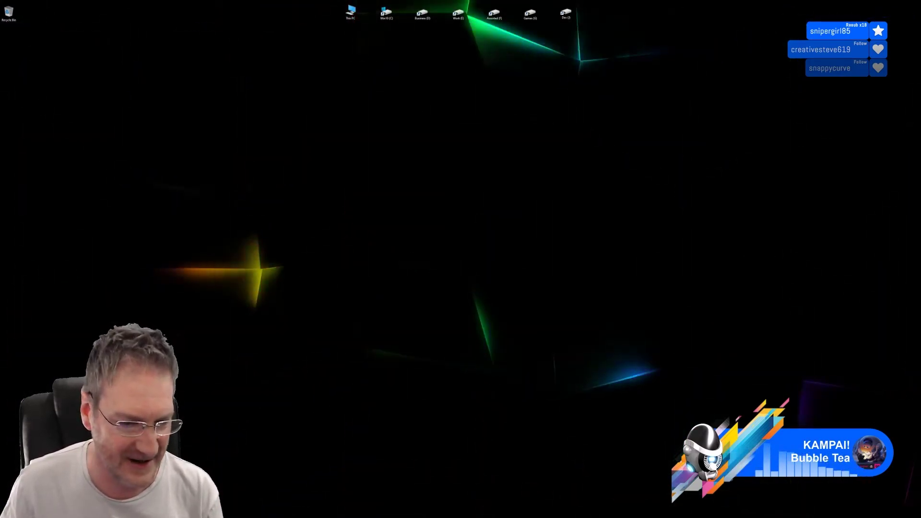
# Switch to the 3ds Max scene containing the ornate elevator model.
pyautogui.click(300, 515)
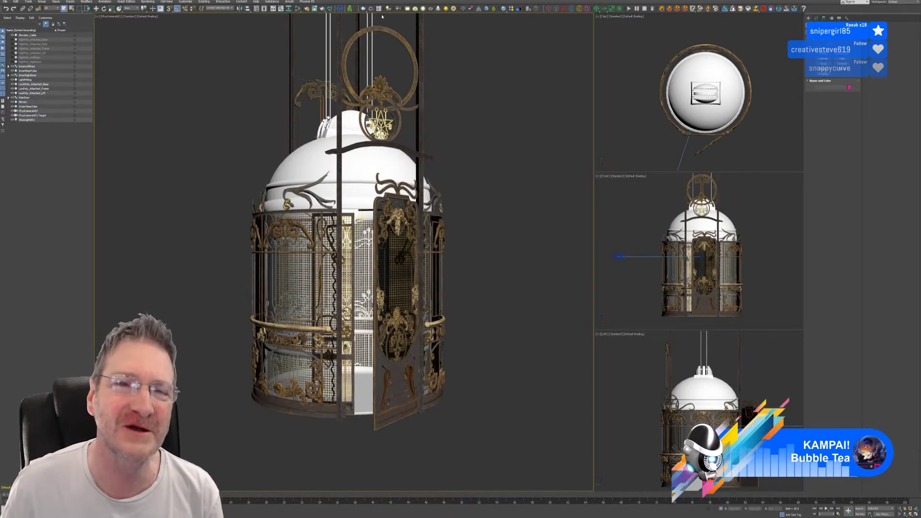
pyautogui.click(128, 17)
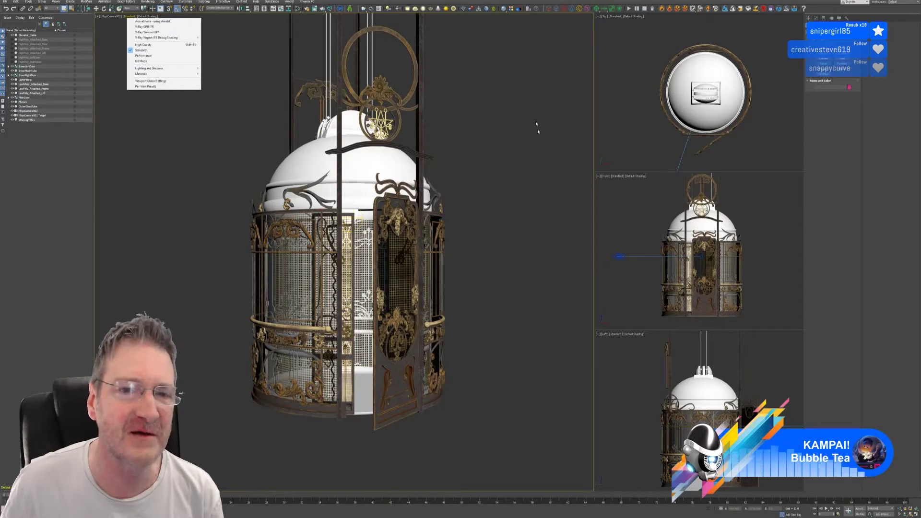
pyautogui.click(531, 103)
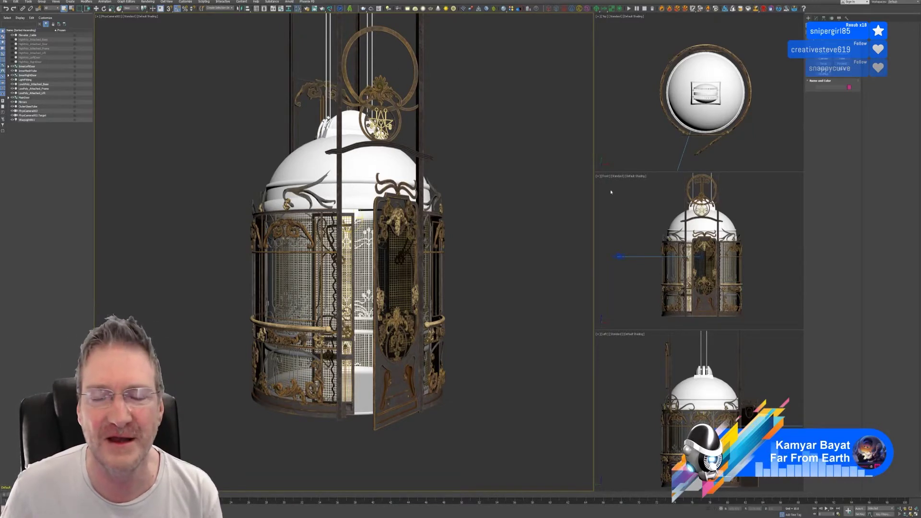
# Examine the V-Ray material networks and their bitmap connections in the Slate Material Editor.
pyautogui.press('m')
pyautogui.scroll(-3, 485, 234)
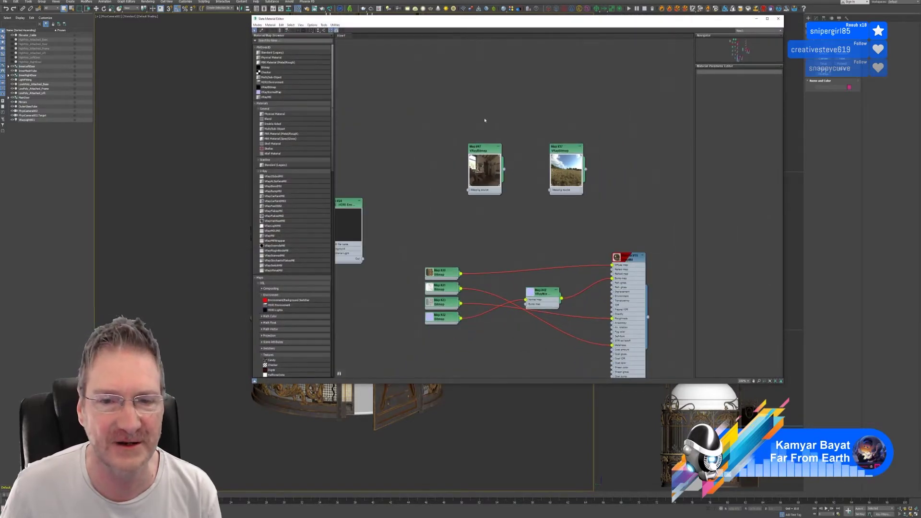
pyautogui.moveTo(490, 237); pyautogui.dragTo(511, 204, button='middle')
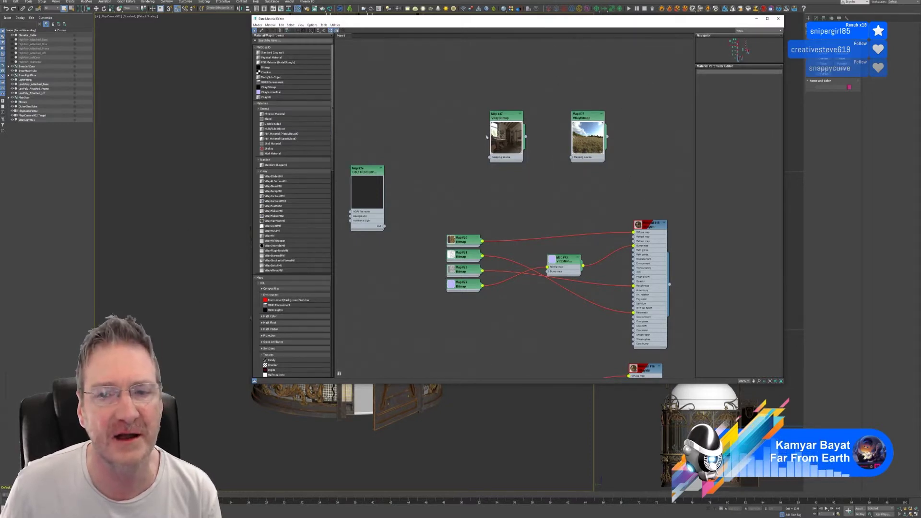
pyautogui.moveTo(598, 198); pyautogui.dragTo(523, 114, button='middle')
pyautogui.scroll(3, 576, 153)
pyautogui.scroll(2, 576, 153)
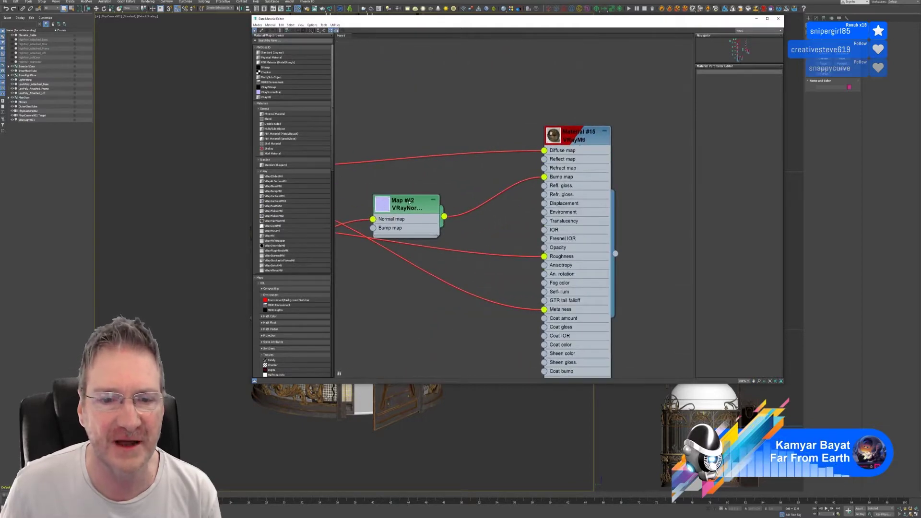
pyautogui.moveTo(425, 176); pyautogui.dragTo(381, 142, button='middle')
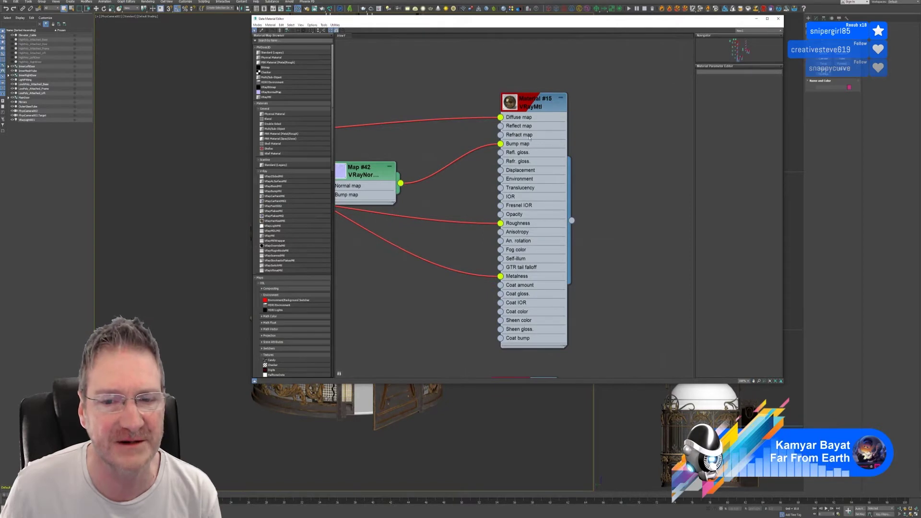
pyautogui.scroll(-5, 590, 262)
pyautogui.moveTo(609, 305); pyautogui.dragTo(604, 252, button='middle')
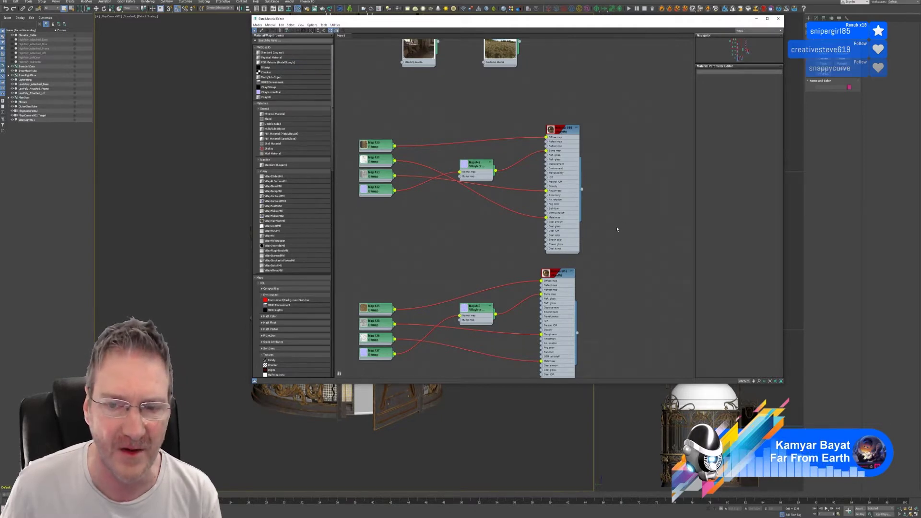
pyautogui.scroll(-5, 617, 229)
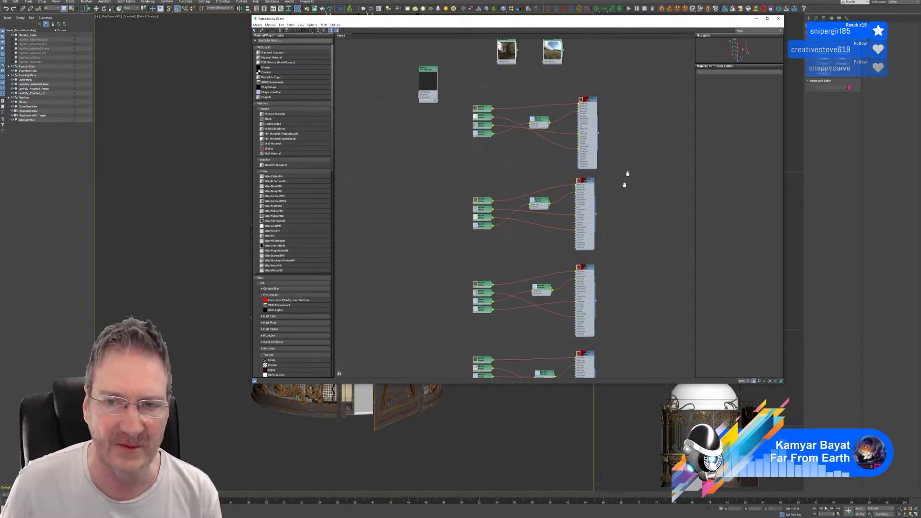
pyautogui.moveTo(624, 184); pyautogui.dragTo(528, 191, button='middle')
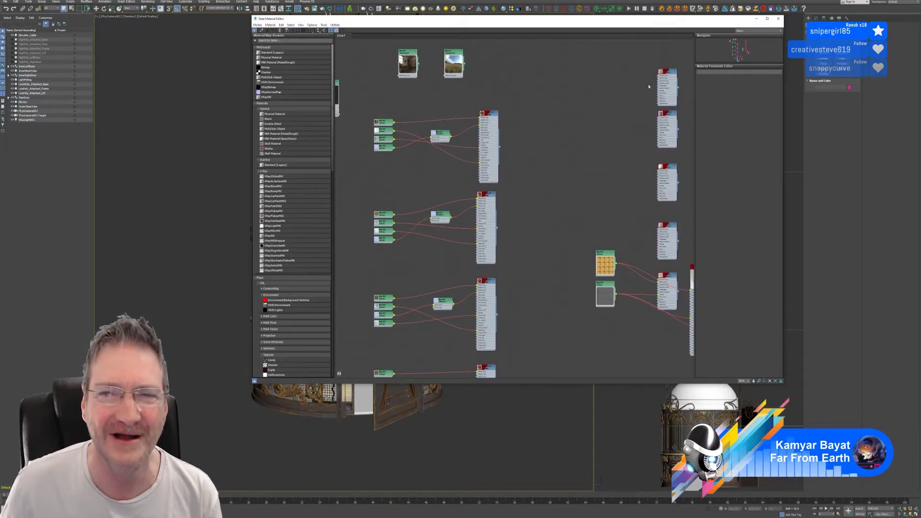
pyautogui.click(774, 21)
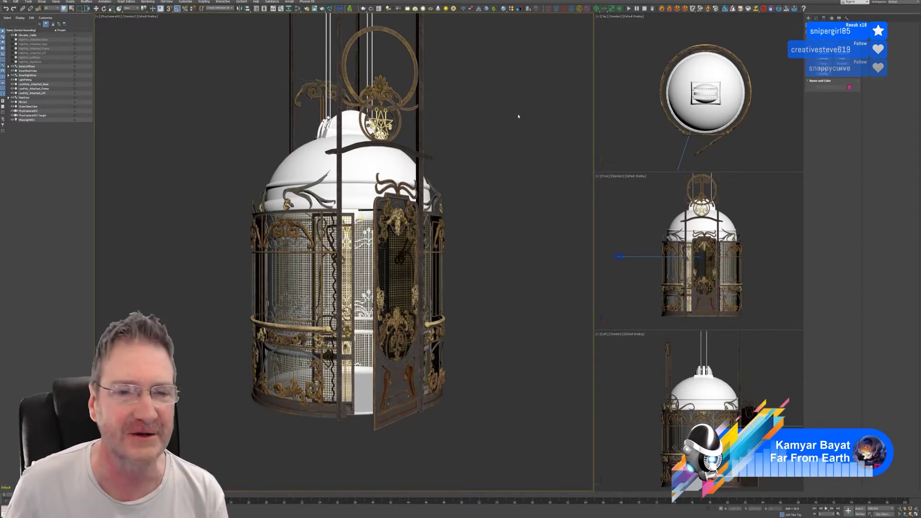
# Isolate the LowPoly_Attached_Lift object from the rest of the elevator scene.
pyautogui.click(305, 165)
pyautogui.click(306, 166)
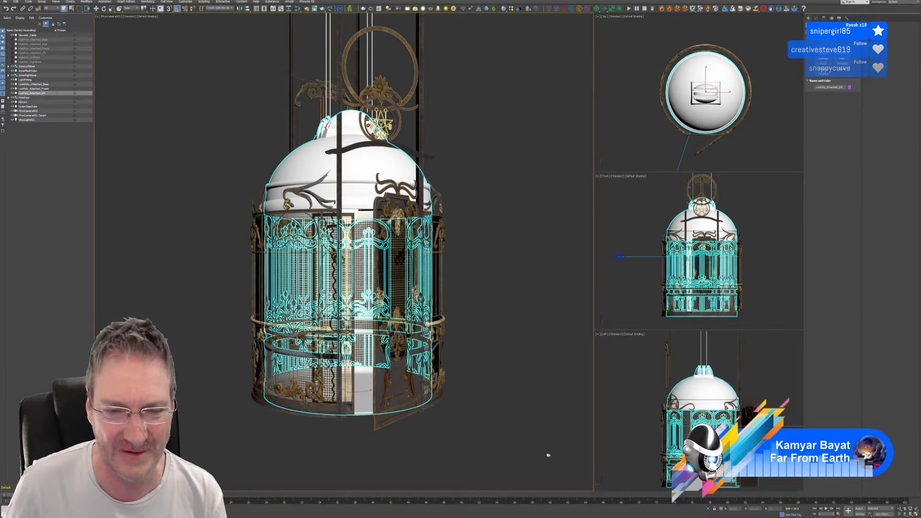
pyautogui.hotkey('alt', 'q')
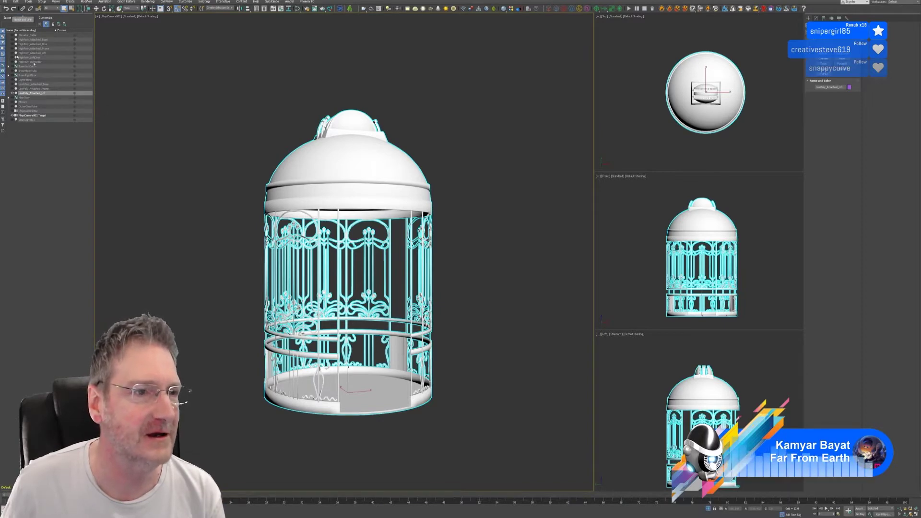
# Start an export of the selected low-poly lift and browse to the Elevator folder inside Elevator Controls.
pyautogui.click(5, 2)
pyautogui.moveTo(36, 75)
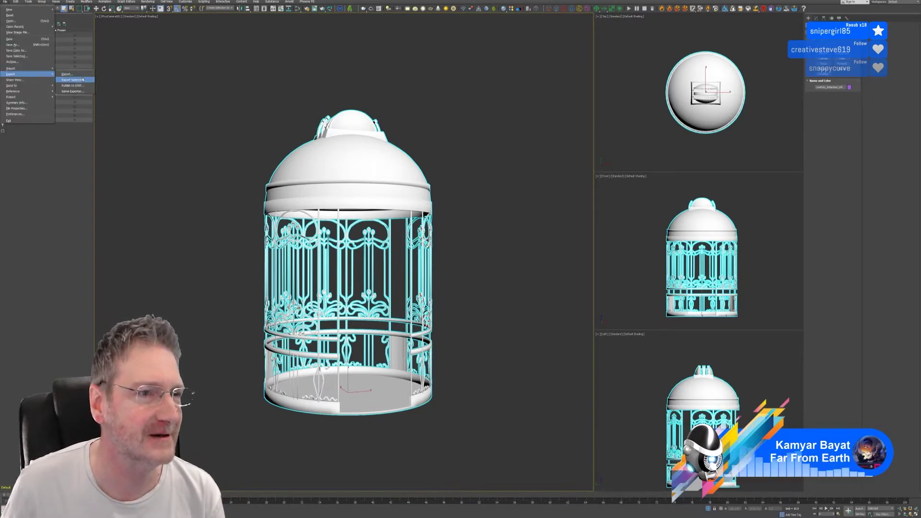
pyautogui.click(82, 81)
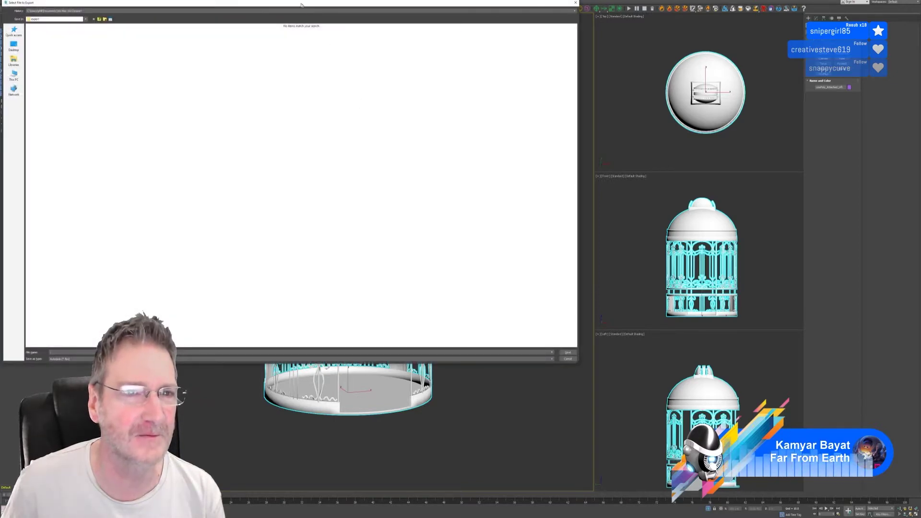
pyautogui.moveTo(323, 15); pyautogui.dragTo(471, 33)
pyautogui.click(270, 41)
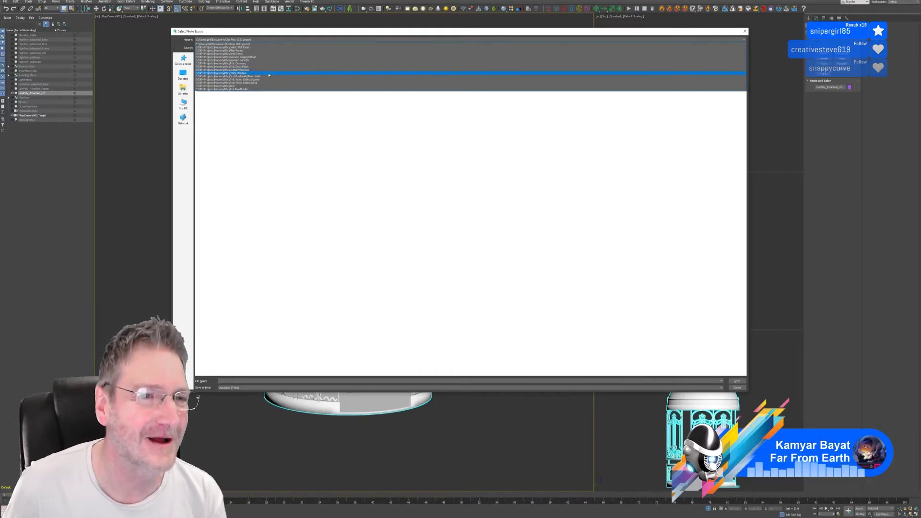
pyautogui.click(252, 50)
pyautogui.click(268, 48)
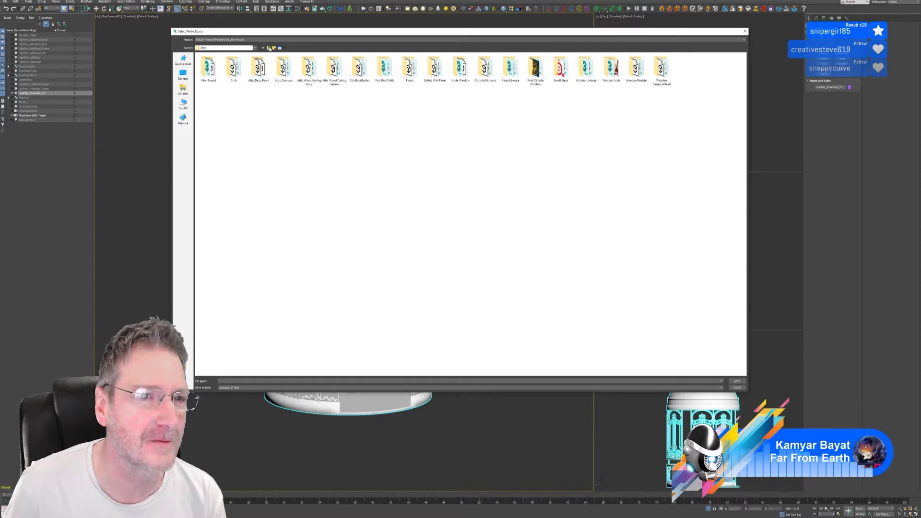
pyautogui.click(269, 49)
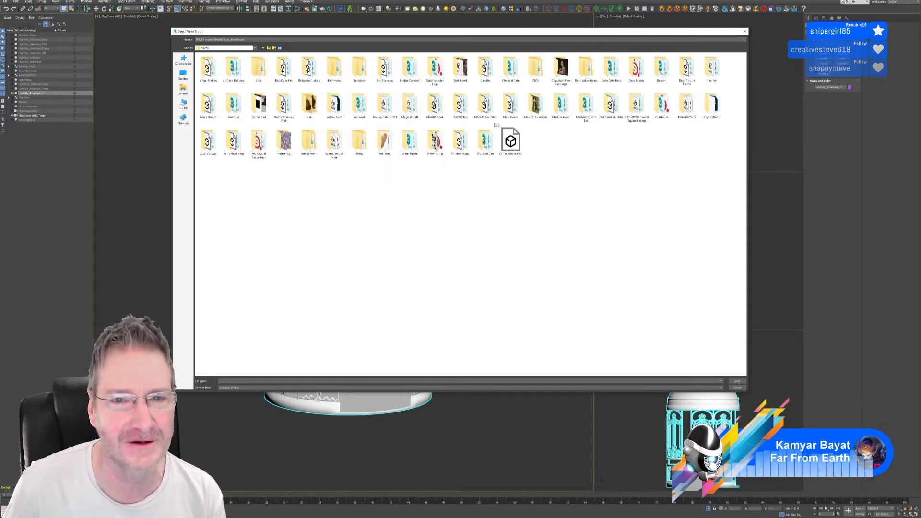
pyautogui.click(360, 115)
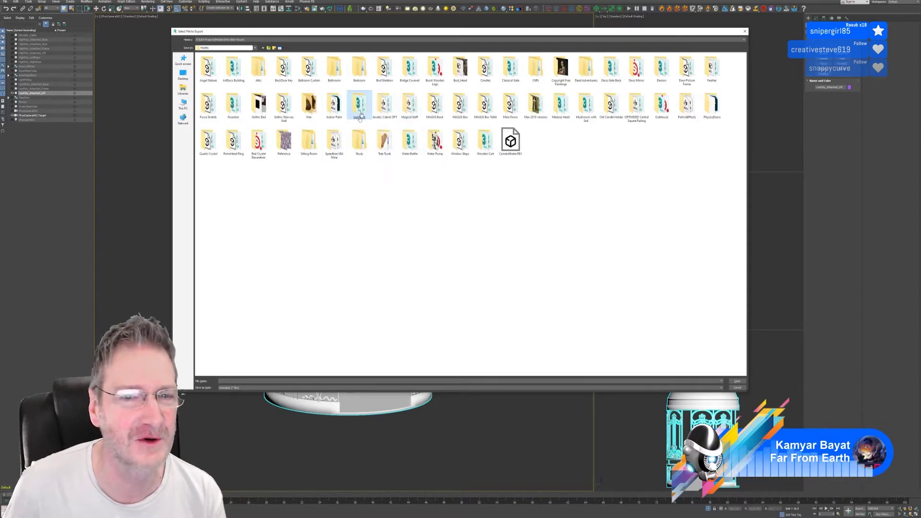
pyautogui.doubleClick(360, 116)
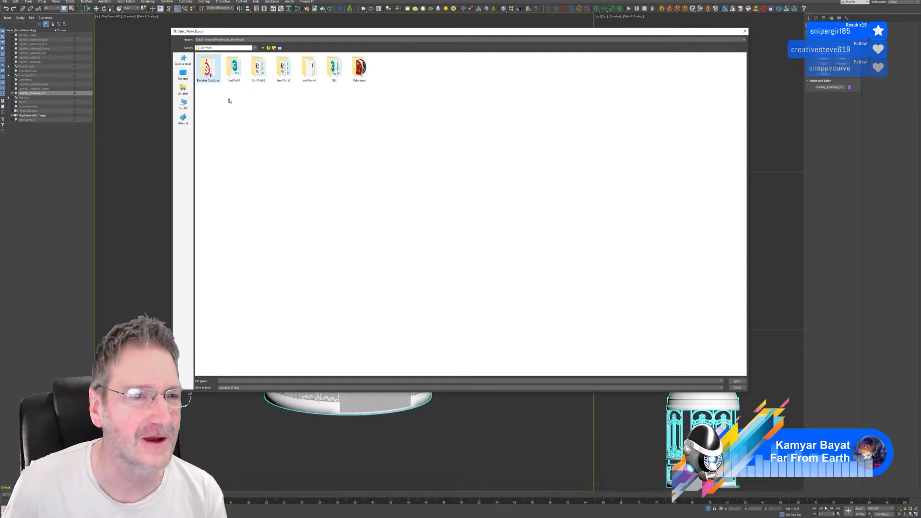
pyautogui.doubleClick(207, 76)
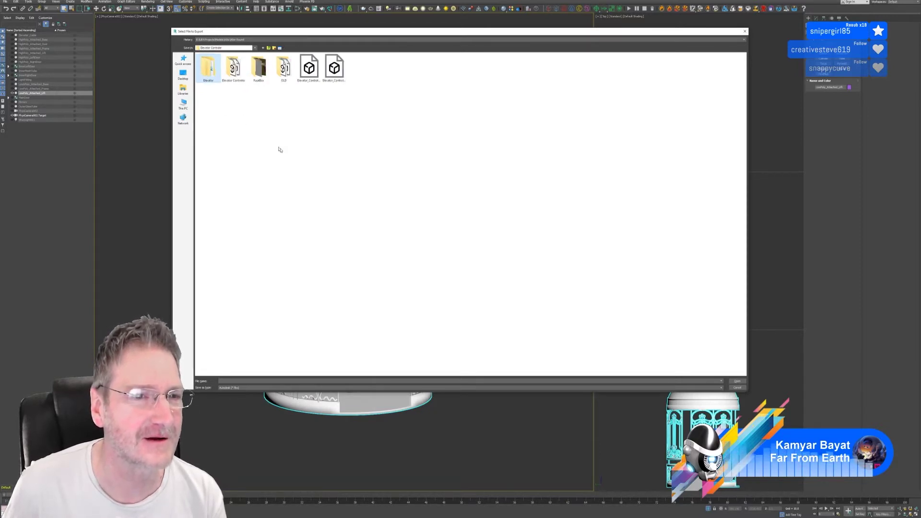
# Create a folder named Lift alongside the existing elevator part folders.
pyautogui.rightClick(359, 107)
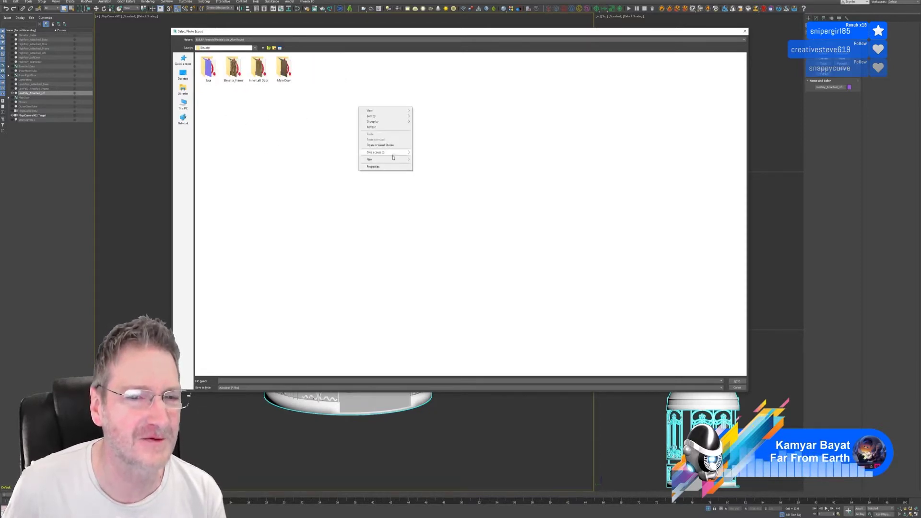
pyautogui.moveTo(384, 159)
pyautogui.click(424, 160)
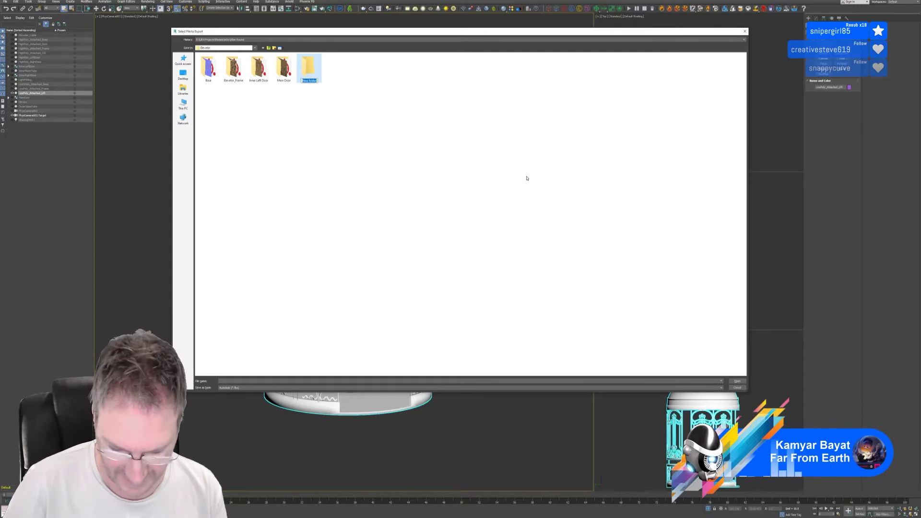
pyautogui.write('Lift')
pyautogui.press('Return')
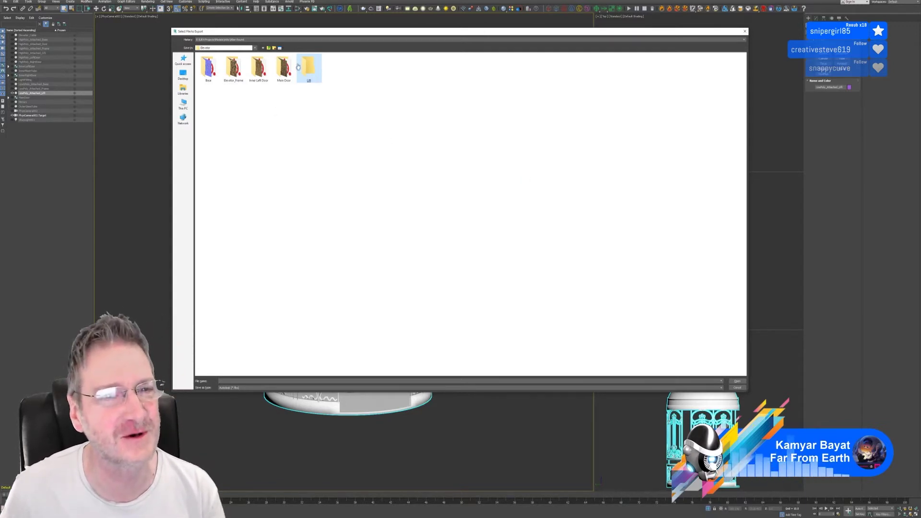
# Export the low-poly lift into the Lift folder as an FBX file named Lift_LP, keeping the current FBX settings.
pyautogui.press('Return')
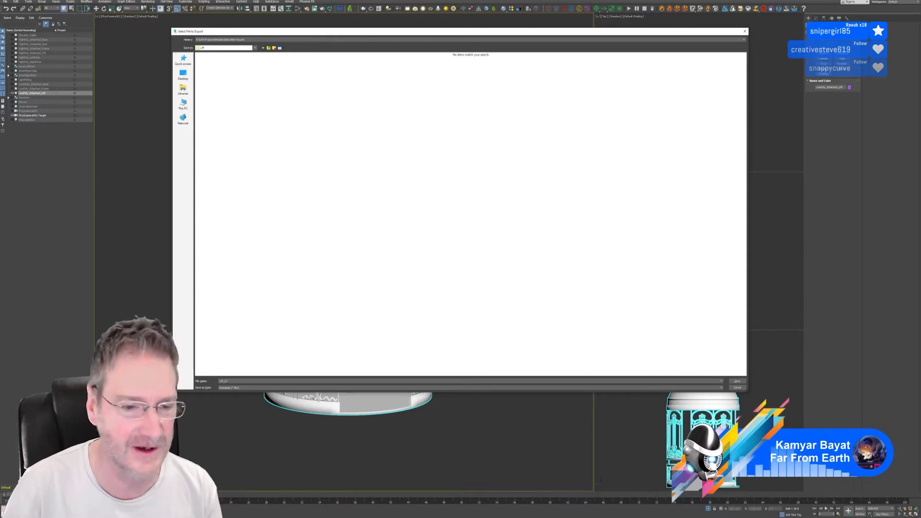
pyautogui.press('Return')
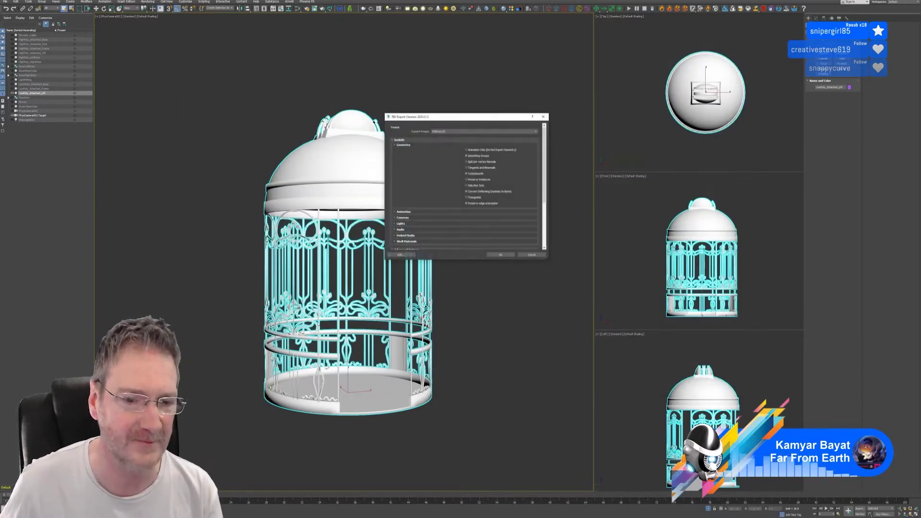
pyautogui.click(499, 254)
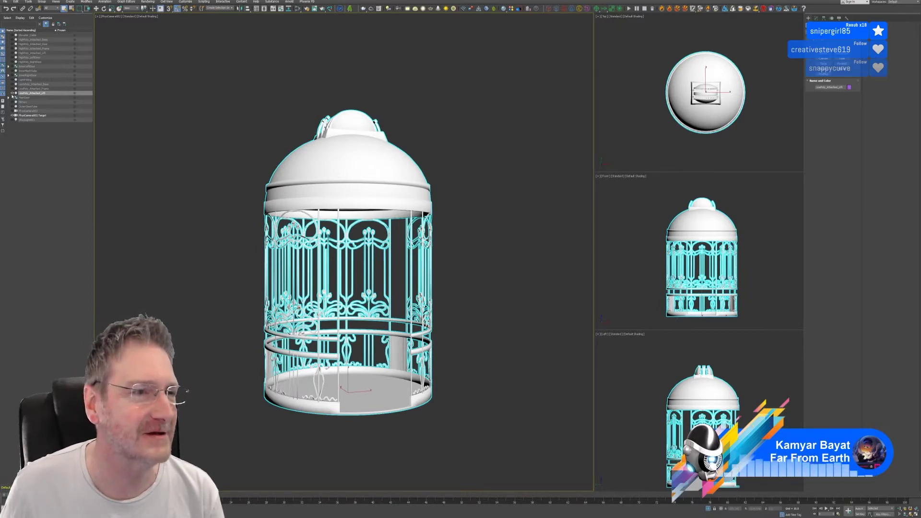
# Hide the low-poly lift, then show and select the HighPoly_Attached_Lift object.
pyautogui.click(13, 93)
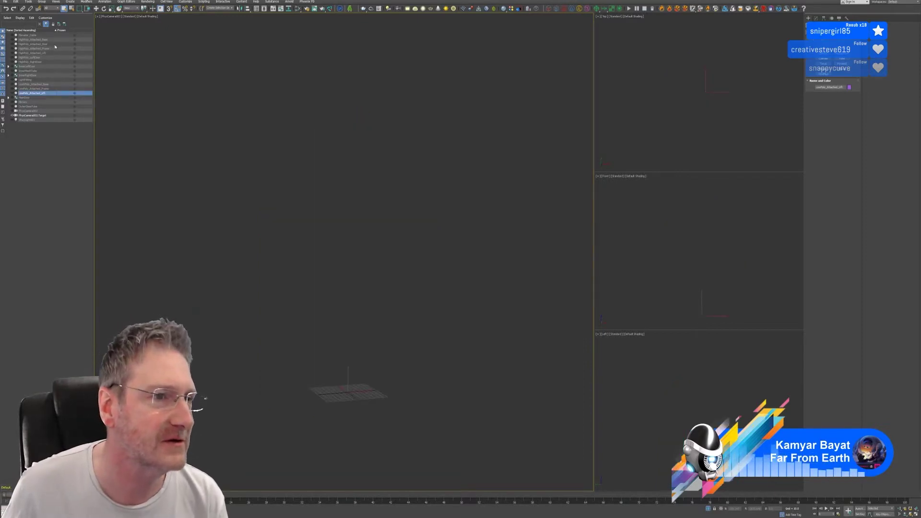
pyautogui.click(13, 53)
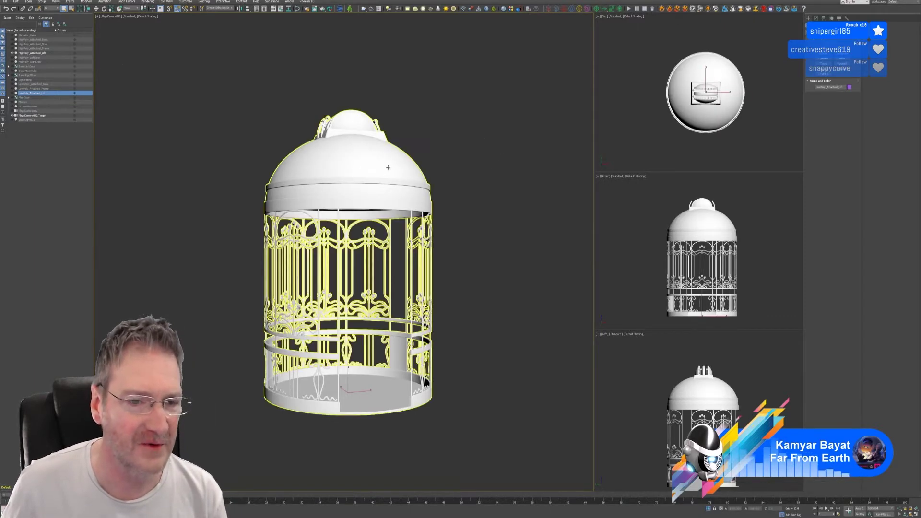
pyautogui.click(388, 168)
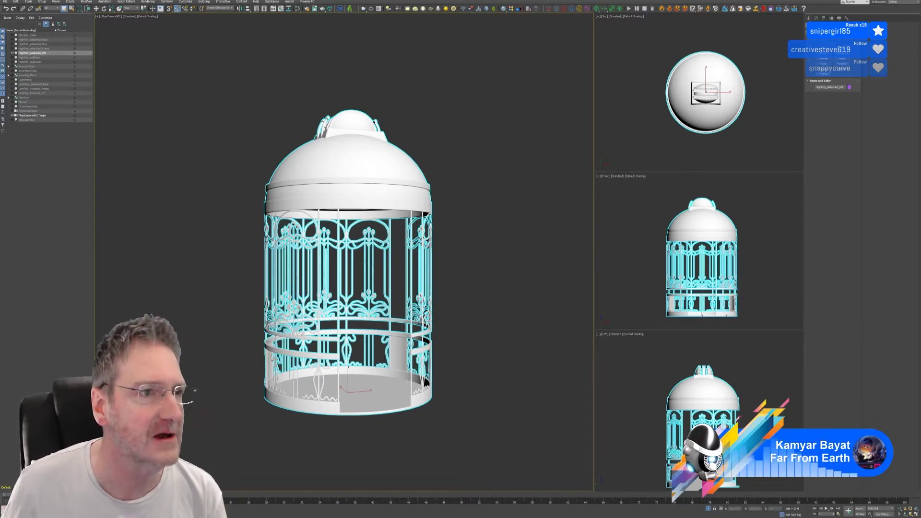
# Export only the selected high-poly lift into the Lift folder as an FBX file named Lift_HP, keeping the current FBX settings.
pyautogui.click(5, 2)
pyautogui.moveTo(40, 77)
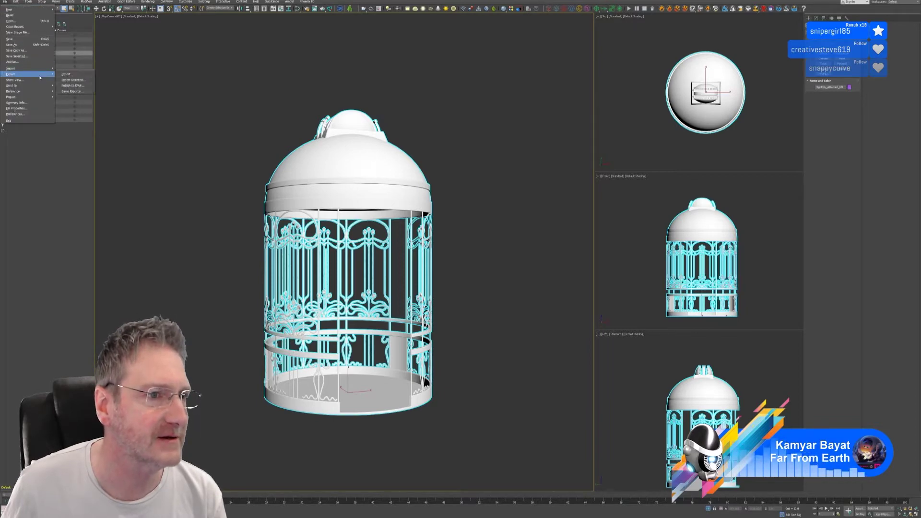
pyautogui.click(81, 80)
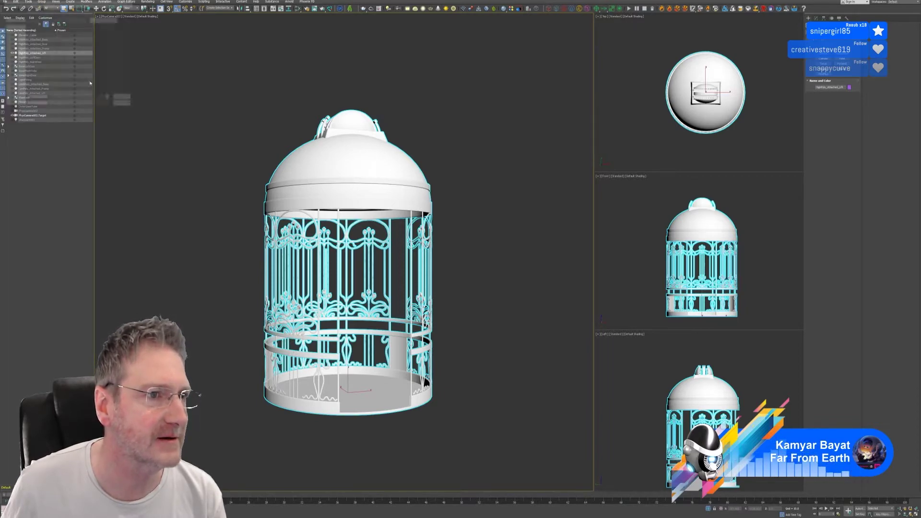
pyautogui.click(208, 67)
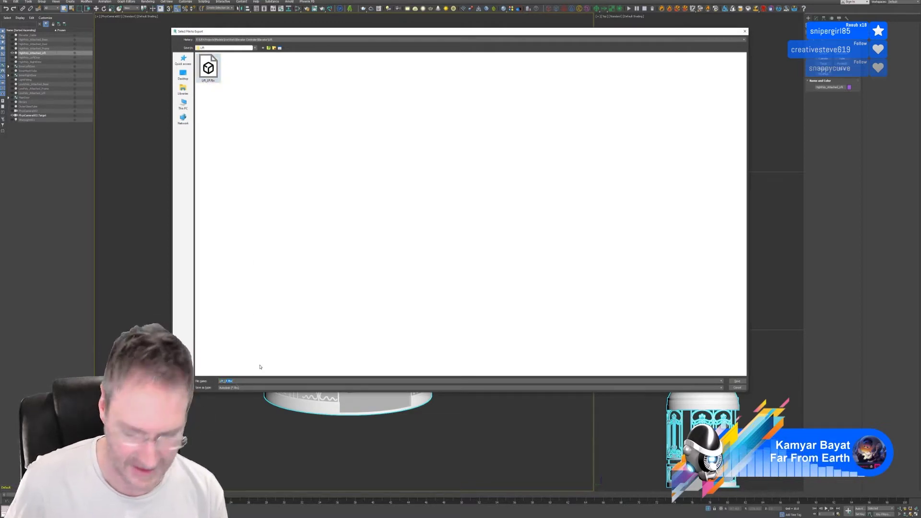
pyautogui.press('BackSpace')
pyautogui.write('HP')
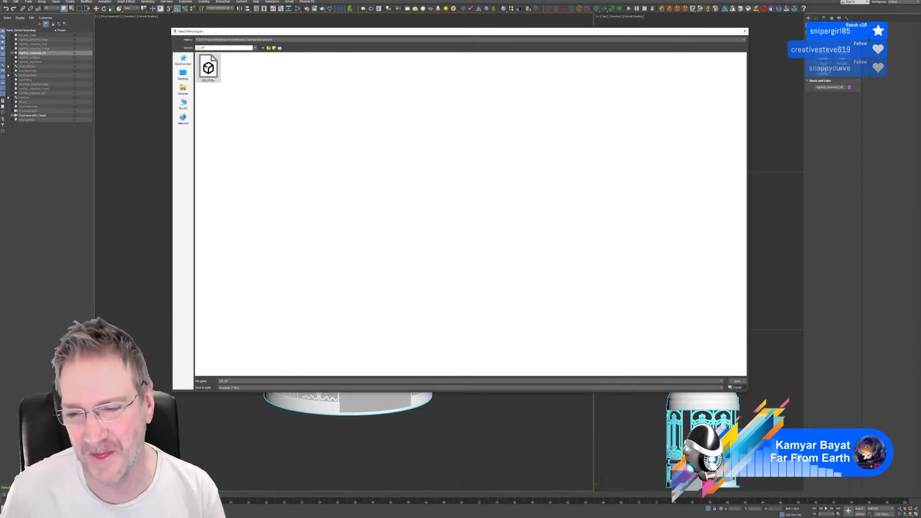
pyautogui.click(737, 381)
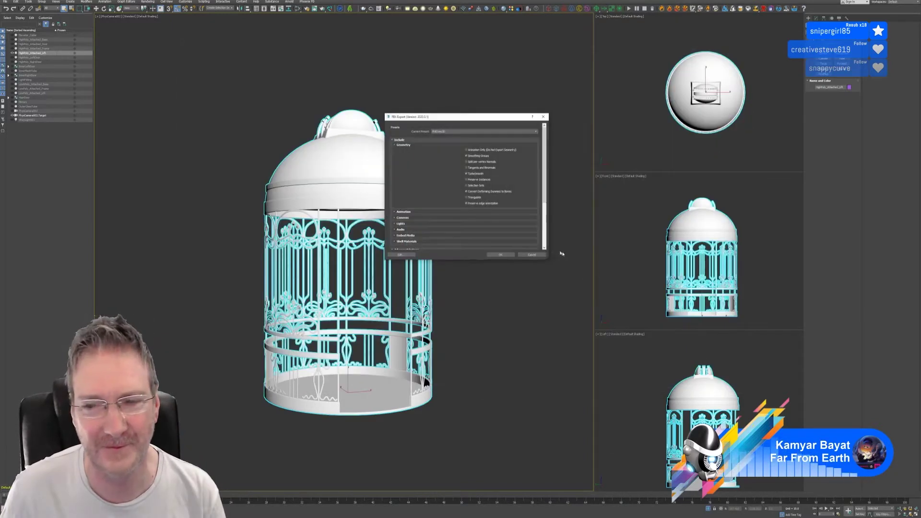
pyautogui.click(501, 254)
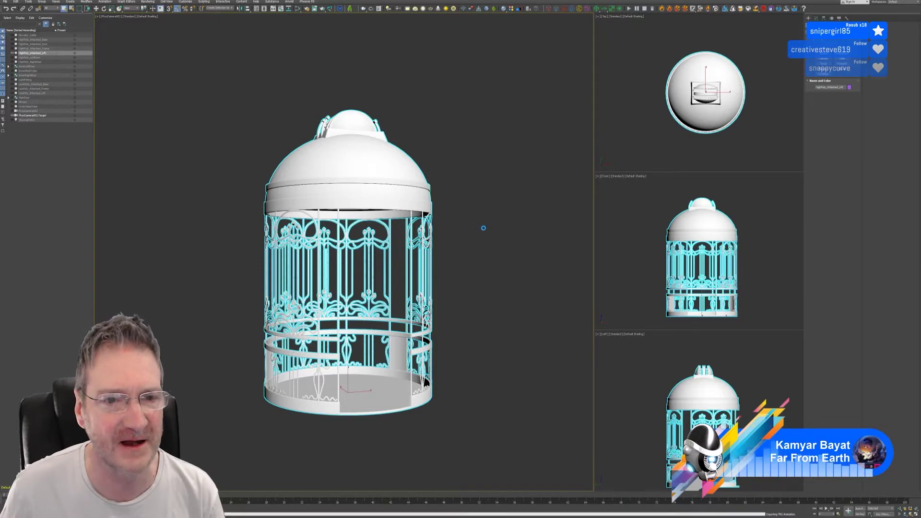
# Hide the high-poly lift, exit isolation so the full elevator is displayed, and show the low-poly lift with nothing selected.
pyautogui.click(12, 53)
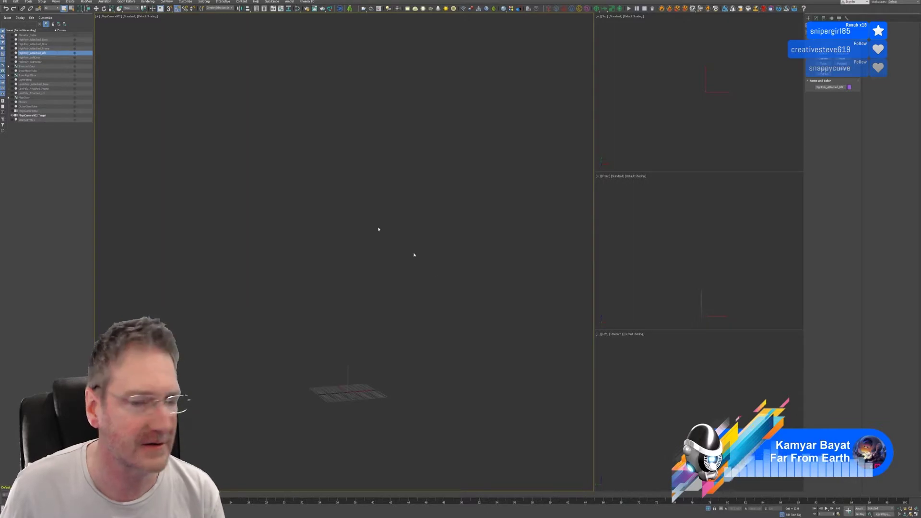
pyautogui.click(708, 510)
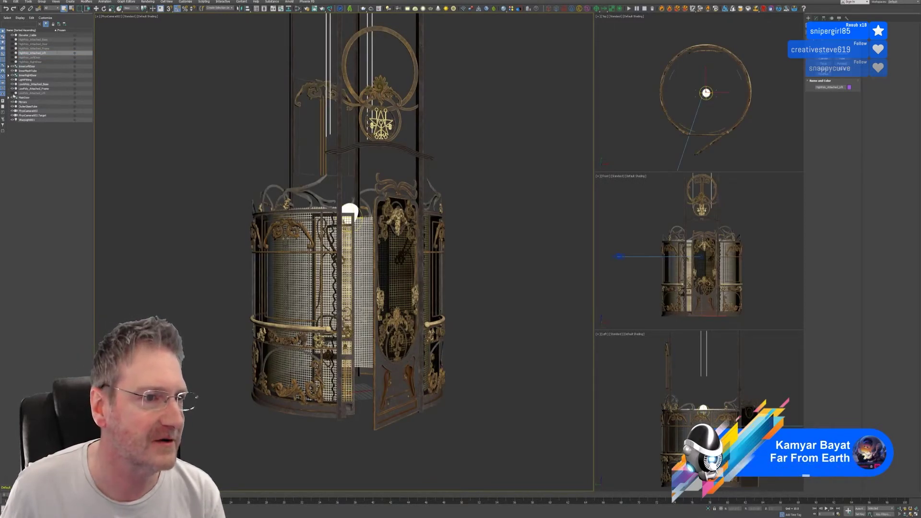
pyautogui.click(12, 93)
pyautogui.click(522, 106)
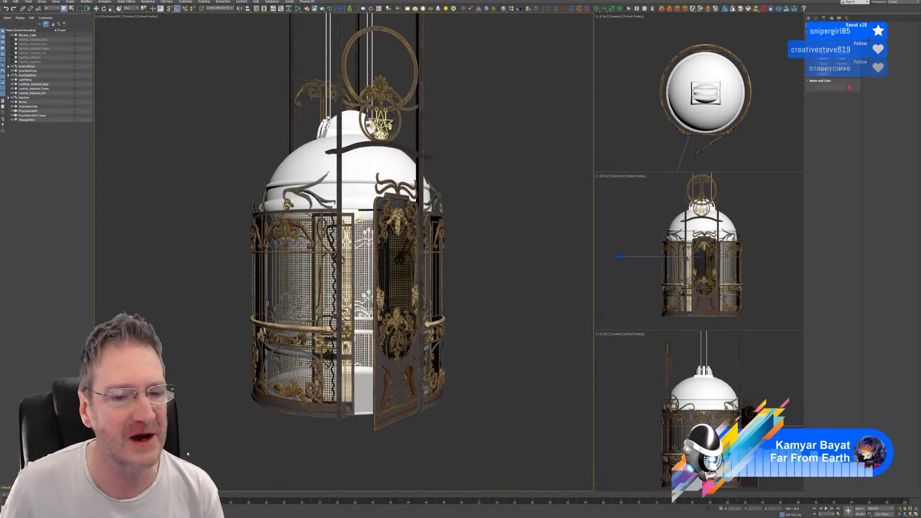
pyautogui.click(131, 17)
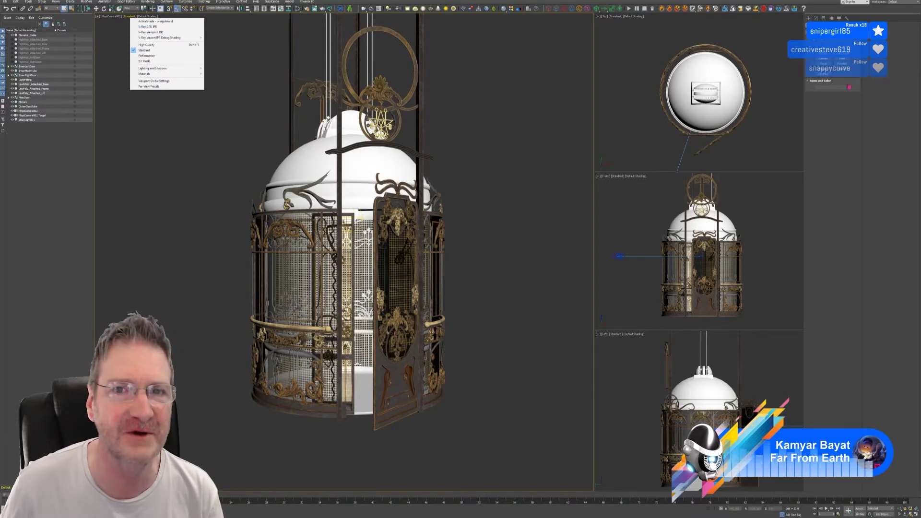
pyautogui.click(485, 97)
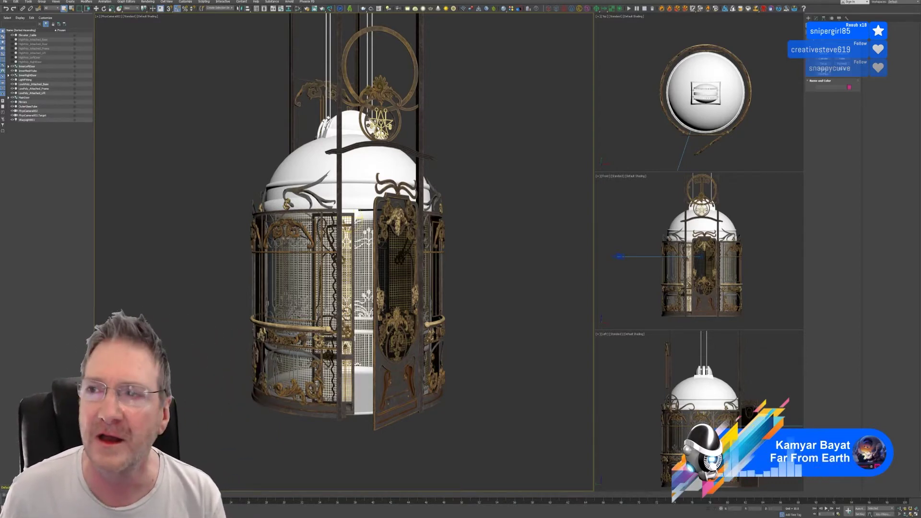
# Switch to Substance Painter and start a new project.
pyautogui.click(894, 2)
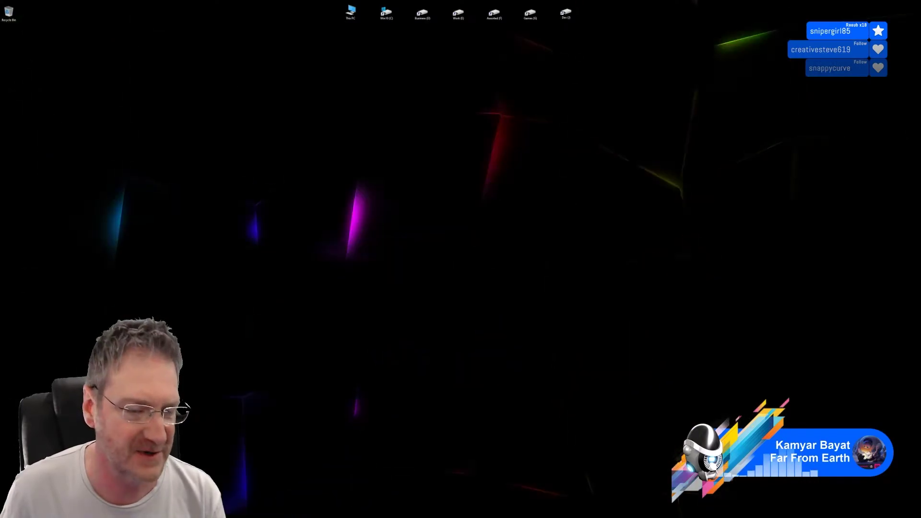
pyautogui.click(188, 516)
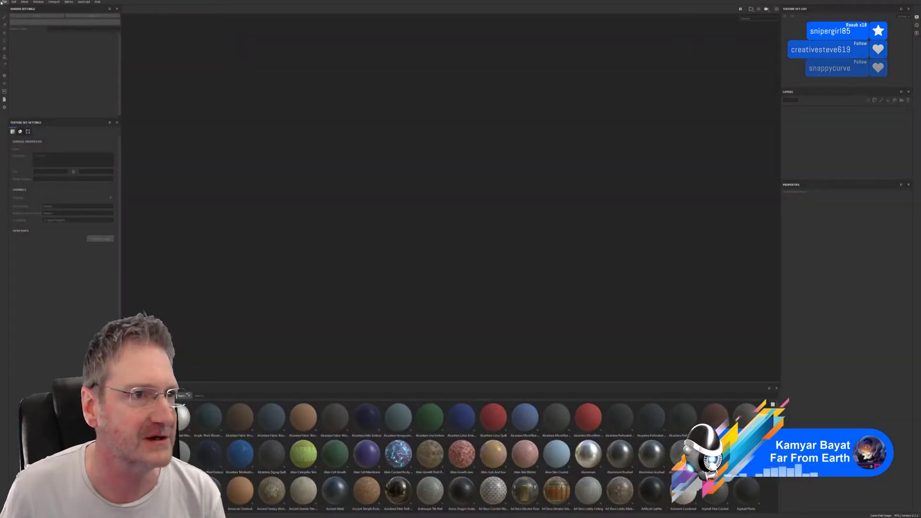
pyautogui.click(4, 2)
pyautogui.click(6, 8)
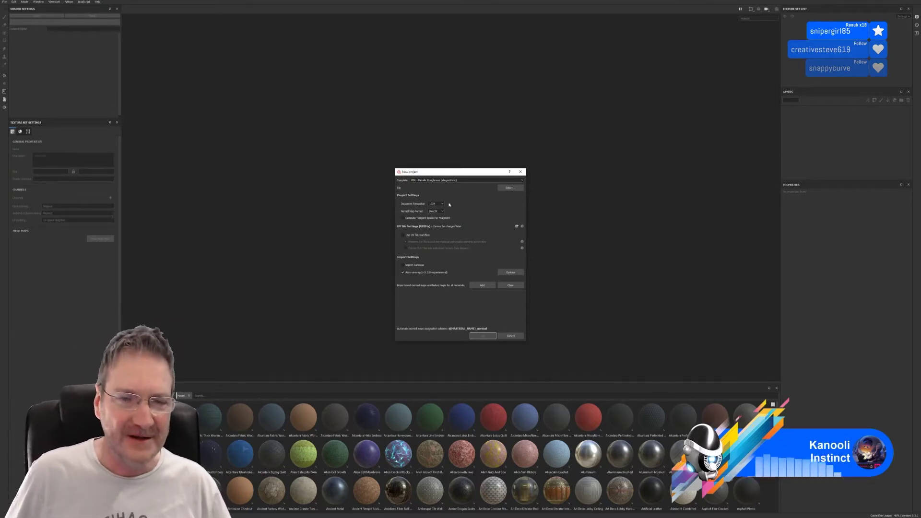
# Choose Lift_LP.fbx from the Elevator's Lift folder, inside the ironwork model's Elevator Controls folder, as the project mesh.
pyautogui.click(510, 188)
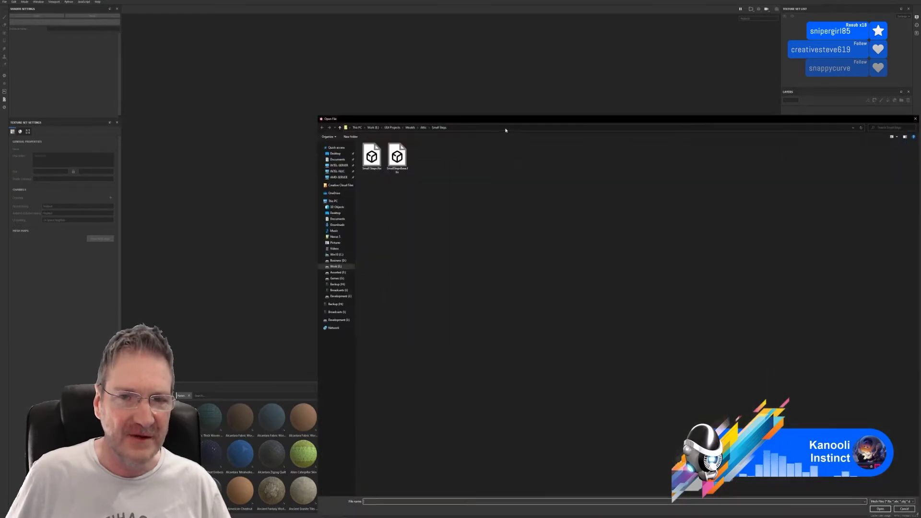
pyautogui.moveTo(500, 123); pyautogui.dragTo(402, 89)
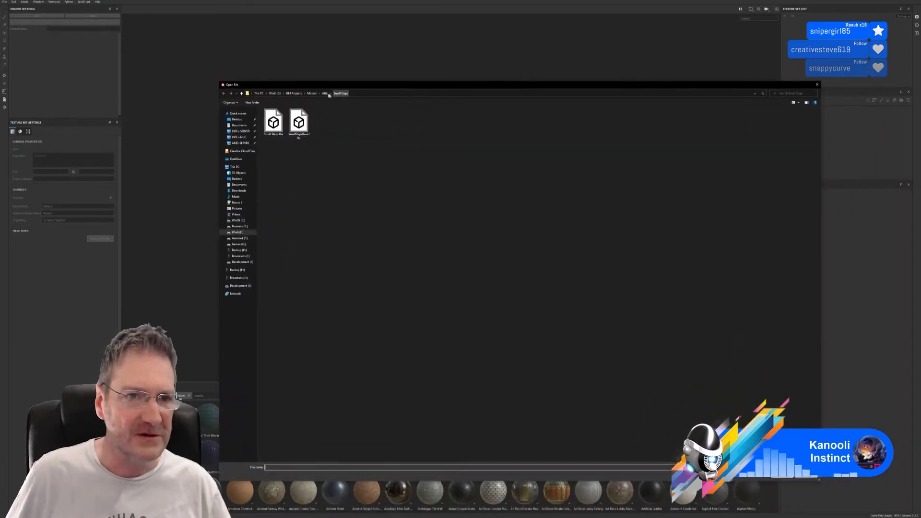
pyautogui.click(312, 93)
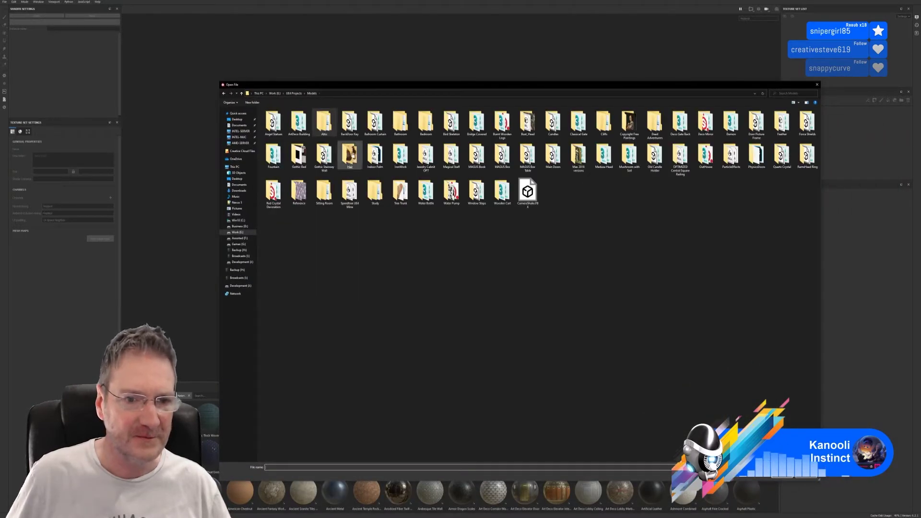
pyautogui.doubleClick(400, 154)
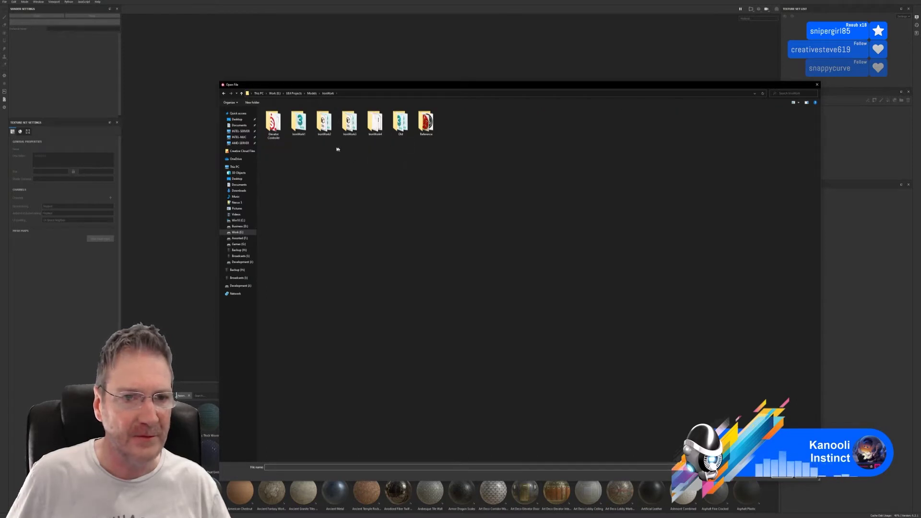
pyautogui.doubleClick(272, 121)
pyautogui.doubleClick(272, 121)
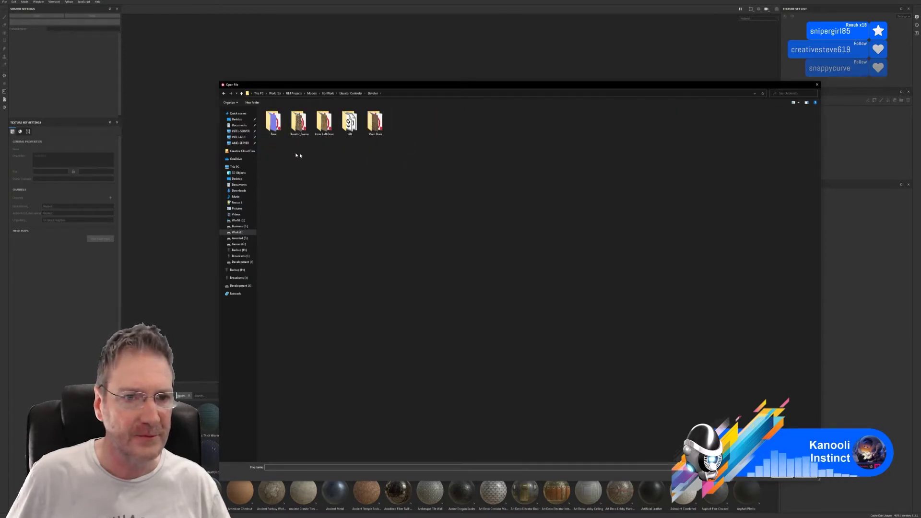
pyautogui.doubleClick(350, 124)
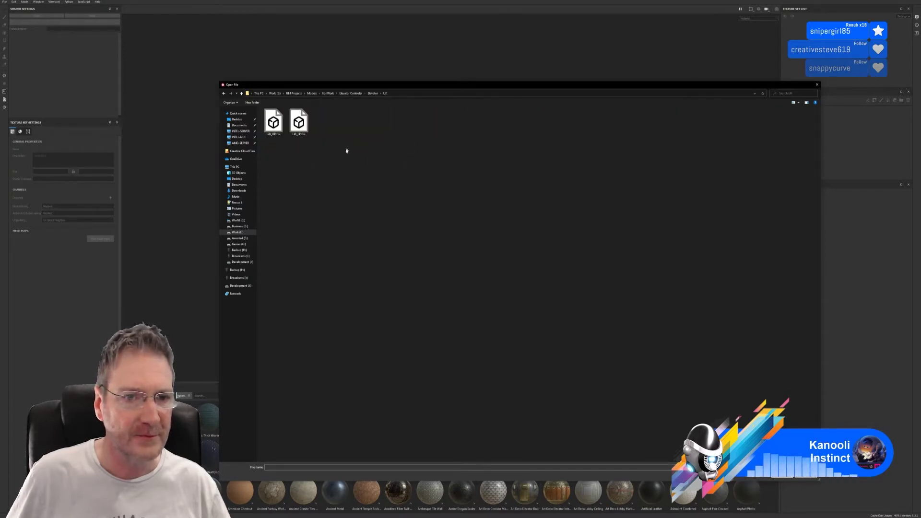
pyautogui.doubleClick(298, 122)
# Create the project with a document resolution of 2048 and Compute Tangent Space Per Fragment enabled.
pyautogui.click(442, 206)
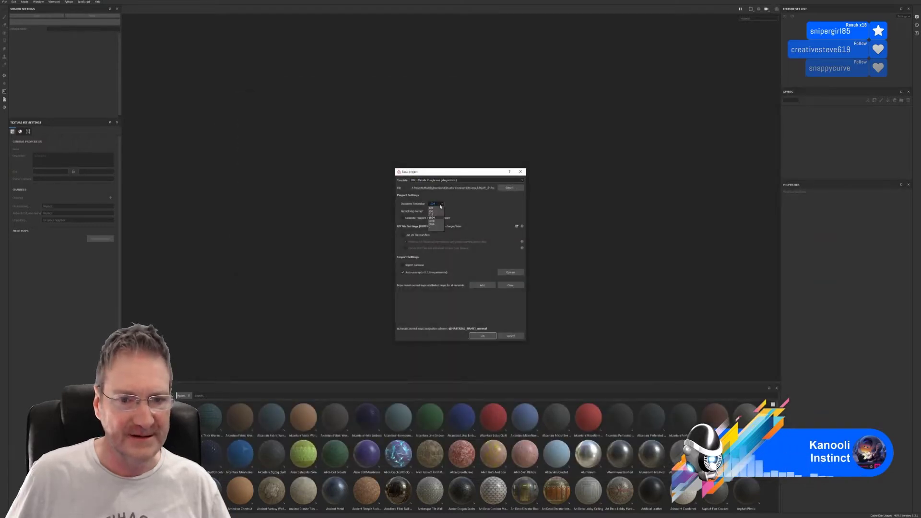
pyautogui.click(436, 221)
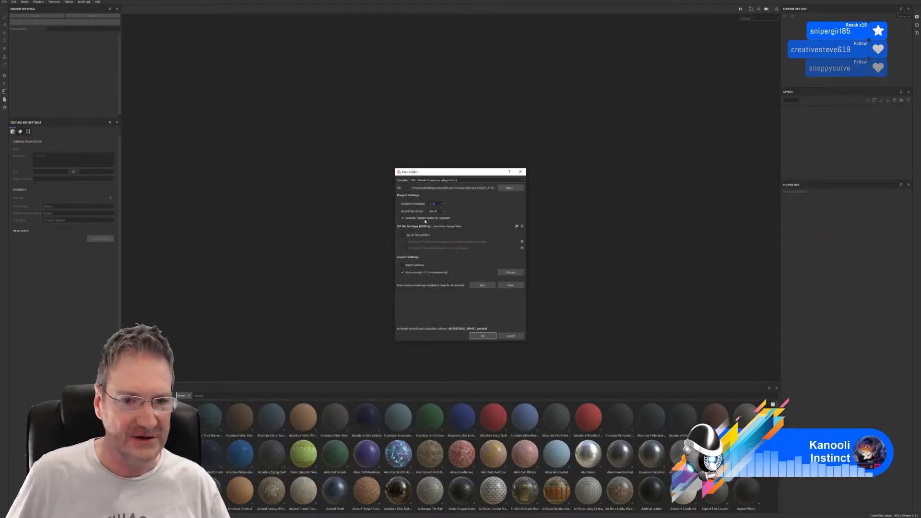
pyautogui.click(482, 336)
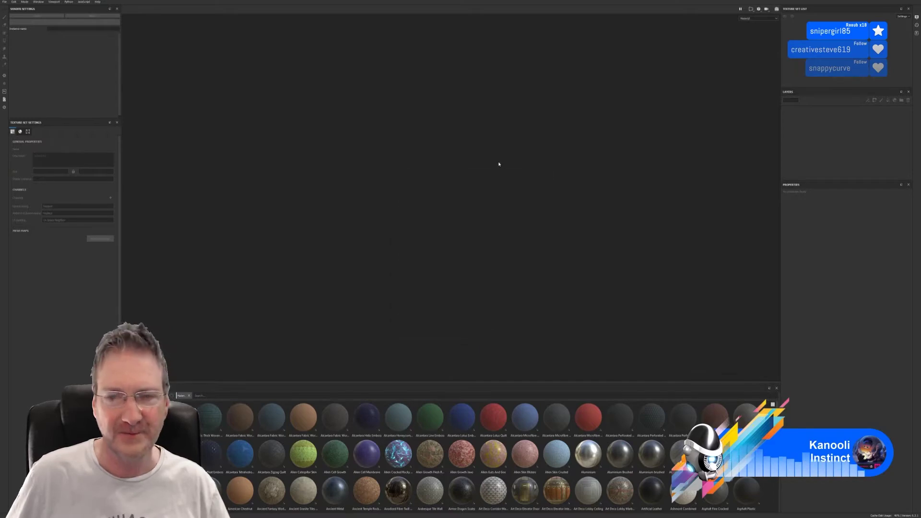
# Frame the whole lift model, start baking its mesh maps and change the common bake output size.
pyautogui.moveTo(586, 258)
pyautogui.keyDown('alt'); pyautogui.mouseDown()
pyautogui.moveTo(650, 217)
pyautogui.moveTo(636, 219)
pyautogui.mouseUp(); pyautogui.keyUp('alt')
pyautogui.keyDown('alt'); pyautogui.moveTo(619, 223); pyautogui.dragTo(524, 242, button='right'); pyautogui.keyUp('alt')
pyautogui.scroll(-3, 540, 239)
pyautogui.scroll(-2, 537, 180)
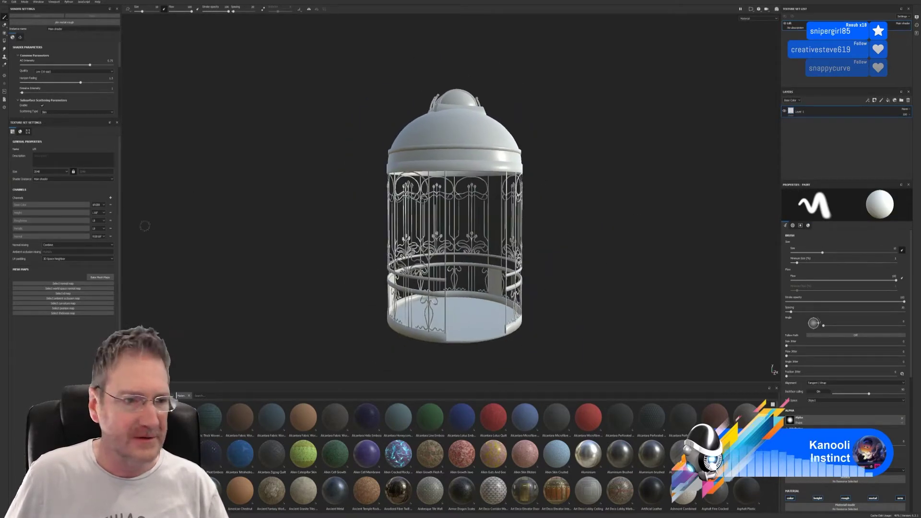
pyautogui.click(114, 277)
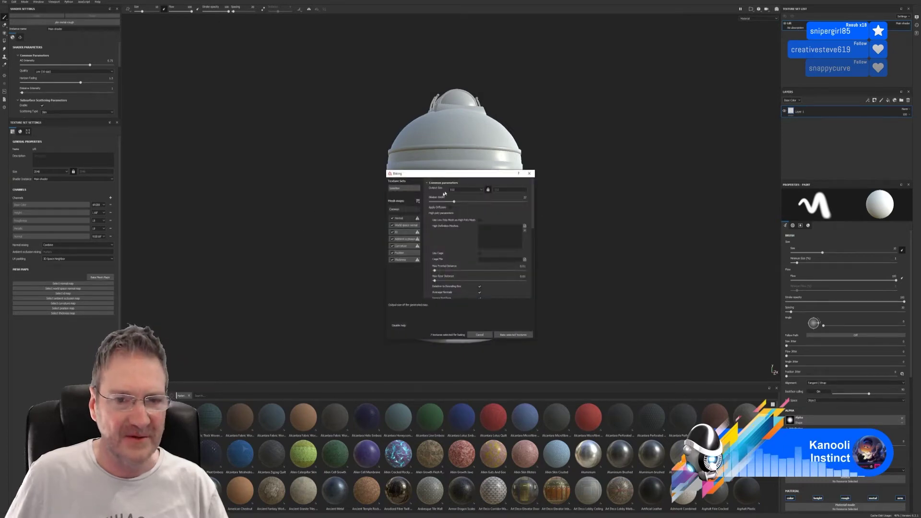
pyautogui.click(480, 190)
pyautogui.click(462, 214)
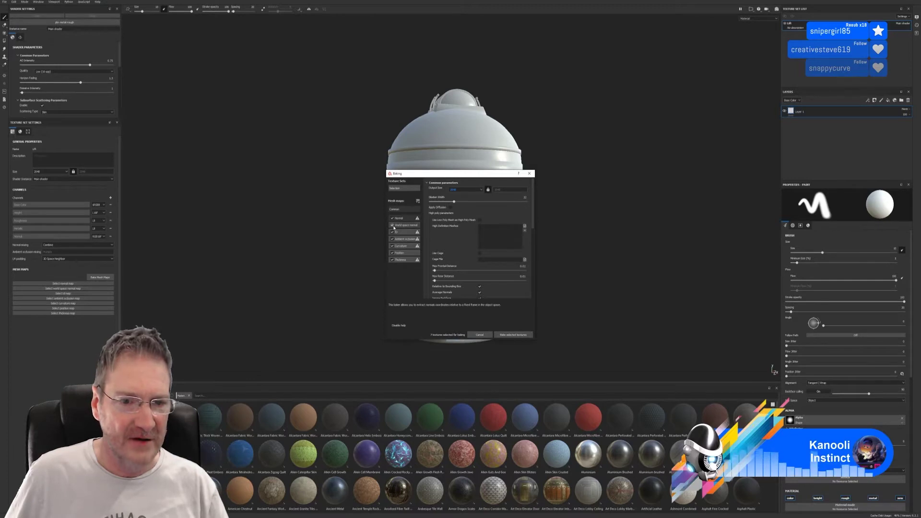
# Exclude Normal, World space normal, Ambient occlusion, Curvature, Position and Thickness from the bake, leaving only the ID map.
pyautogui.click(392, 218)
pyautogui.click(392, 225)
pyautogui.click(392, 239)
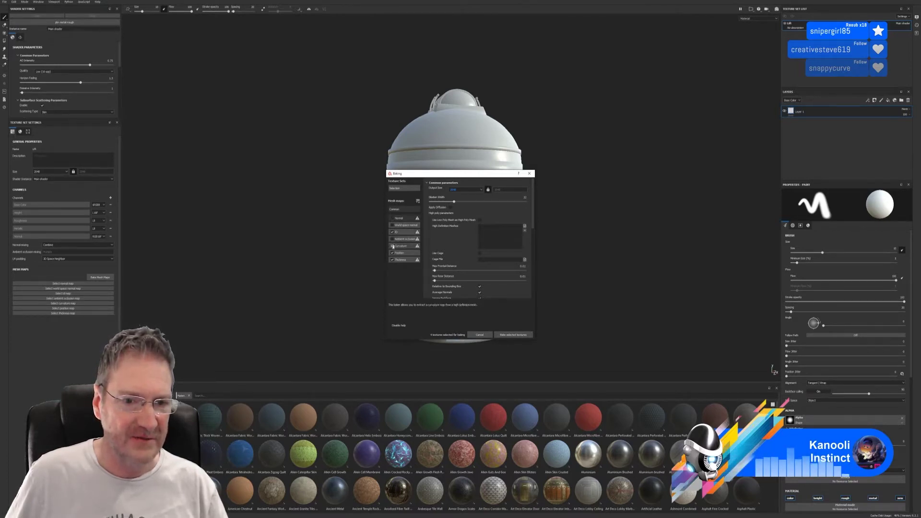
pyautogui.click(392, 252)
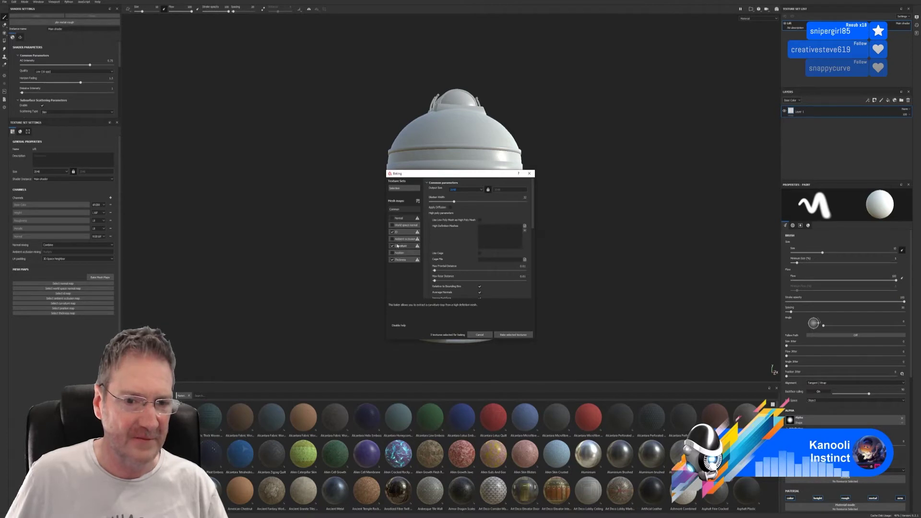
pyautogui.click(393, 246)
pyautogui.click(392, 259)
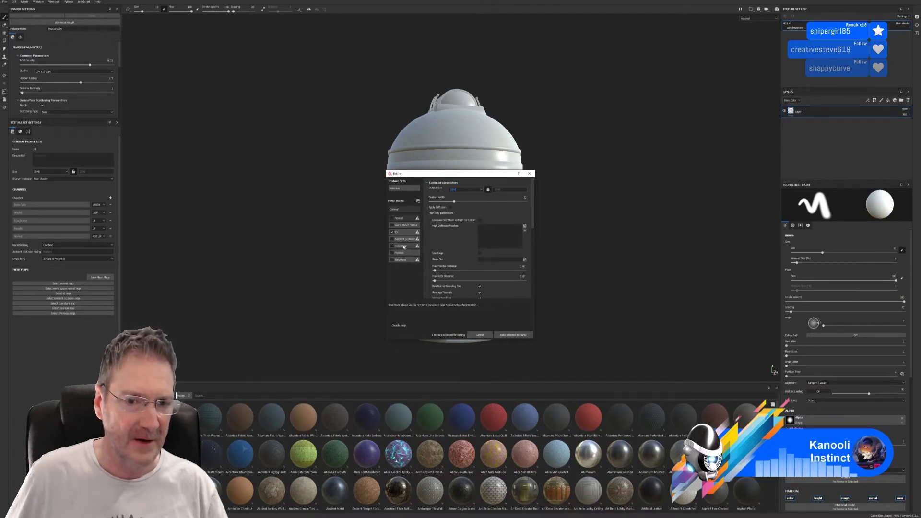
# Set the ID map's color source to Vertex Color and bake it.
pyautogui.click(403, 232)
pyautogui.click(461, 191)
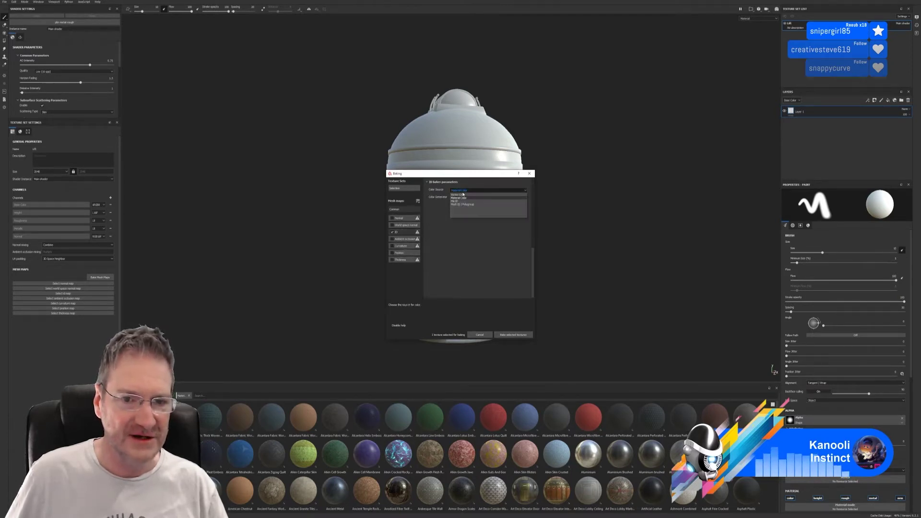
pyautogui.click(460, 197)
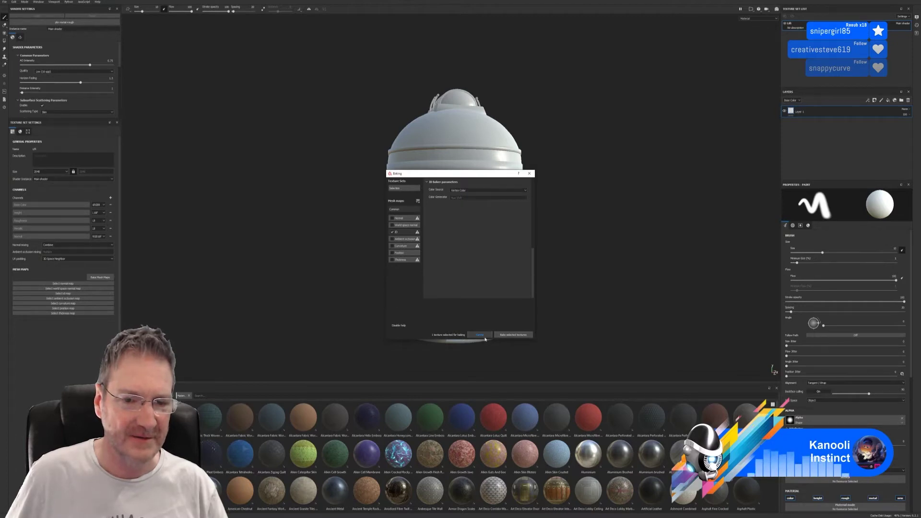
pyautogui.click(511, 335)
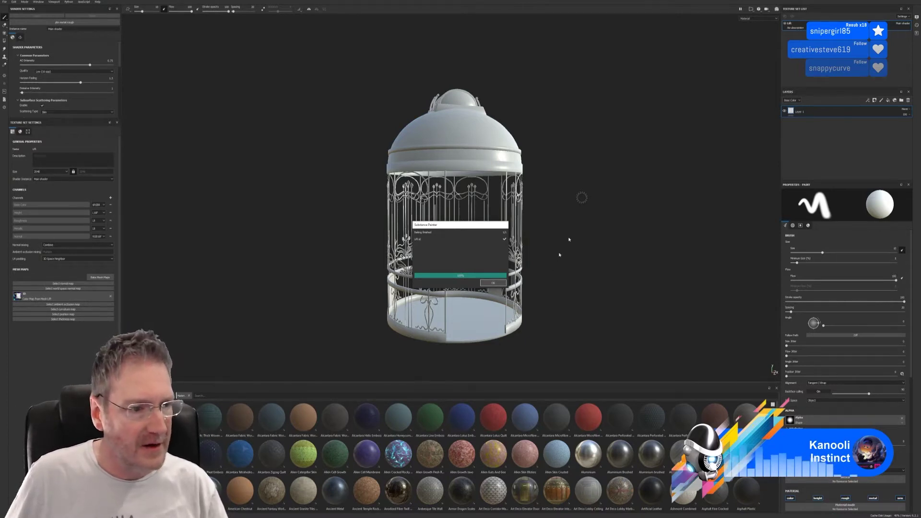
pyautogui.click(494, 283)
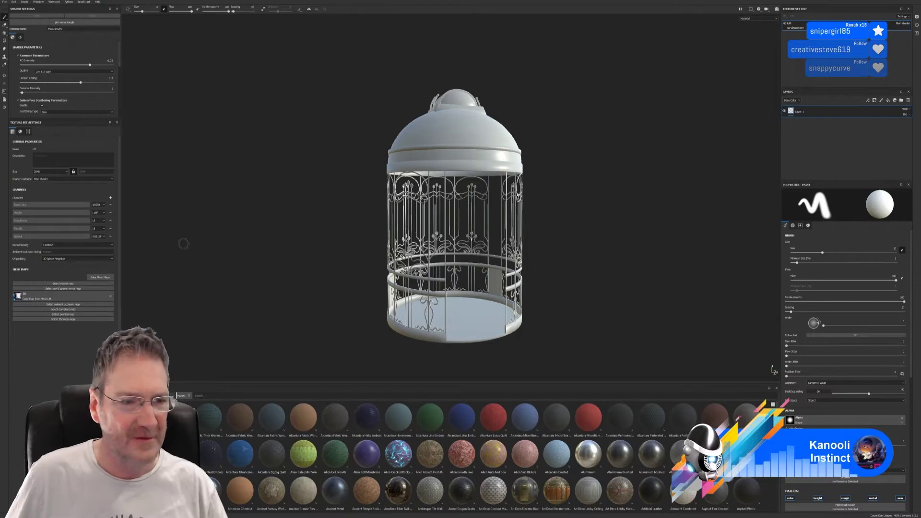
# Set up another mesh map bake with Normal, World space normal, Ambient occlusion, Curvature, Position and Thickness included and ID excluded.
pyautogui.click(100, 278)
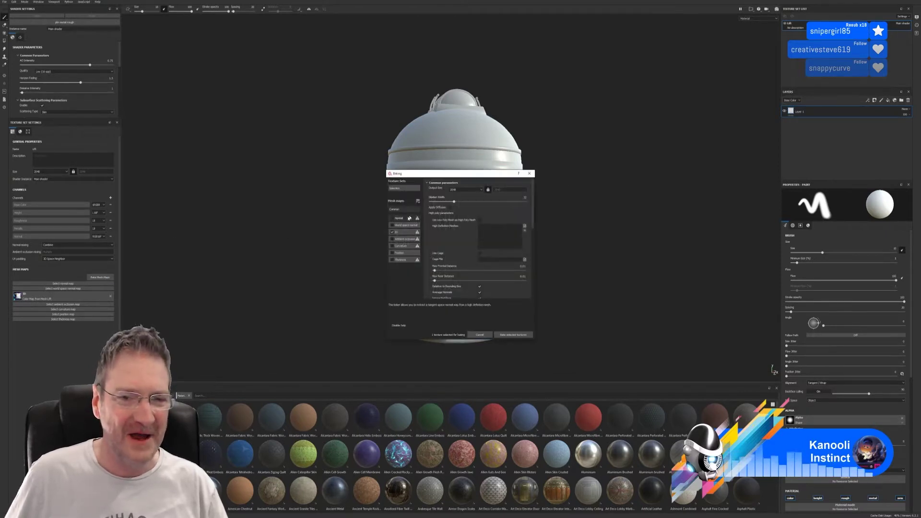
pyautogui.click(392, 218)
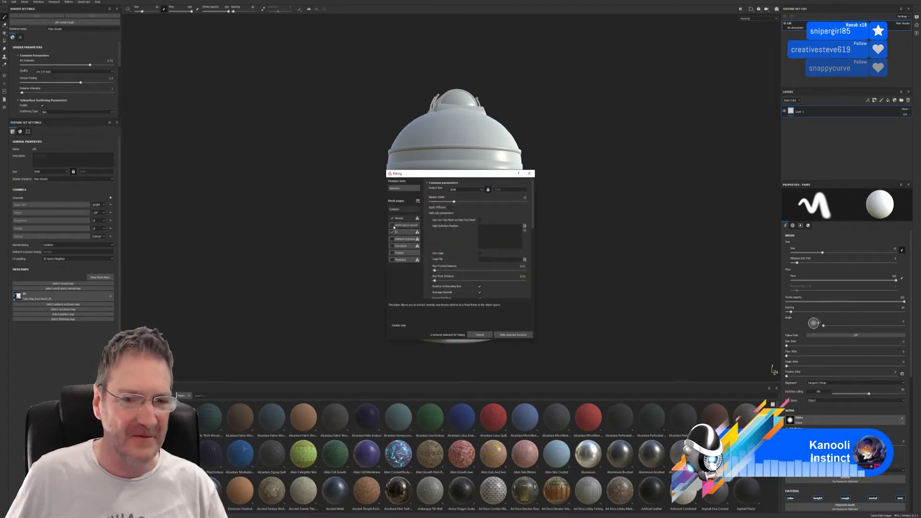
pyautogui.click(392, 225)
pyautogui.click(392, 239)
pyautogui.click(392, 245)
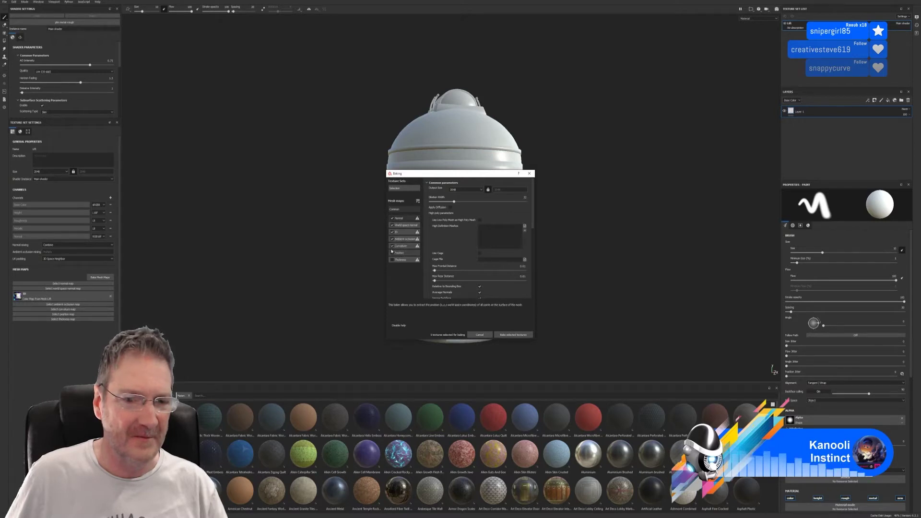
pyautogui.click(393, 253)
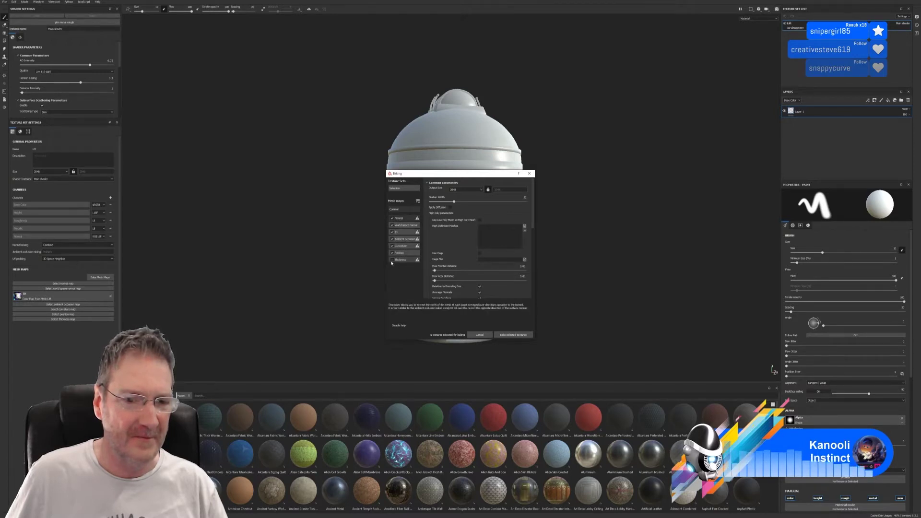
pyautogui.click(392, 260)
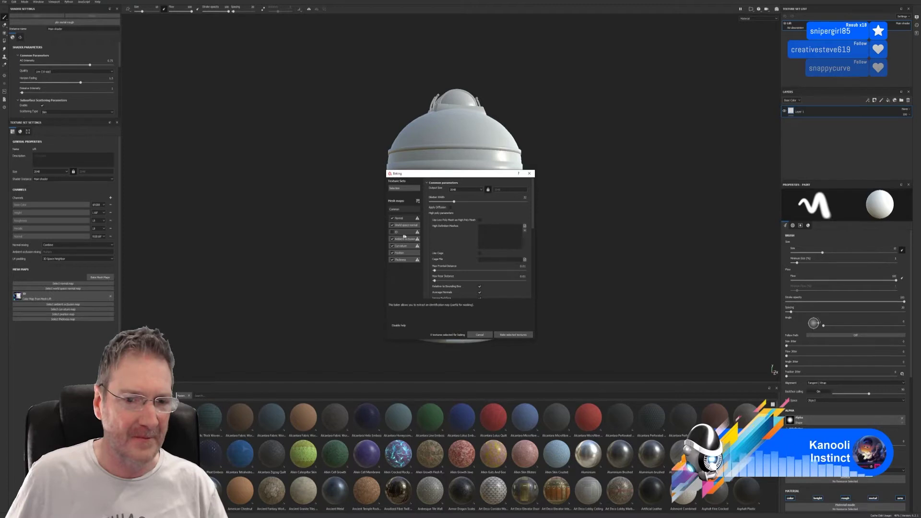
# Load Lift_HP.fbx as the high definition mesh and bake the selected mesh maps.
pyautogui.click(525, 227)
pyautogui.moveTo(457, 124); pyautogui.dragTo(375, 103)
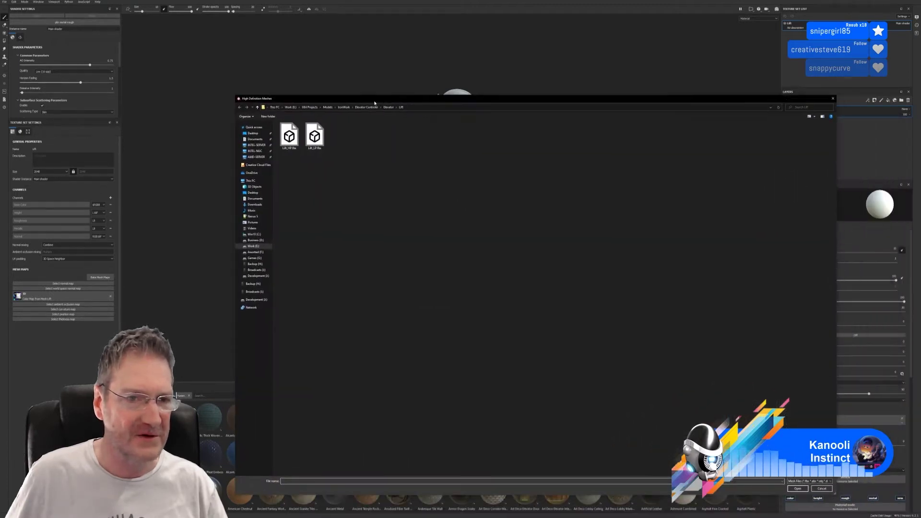
pyautogui.doubleClick(290, 136)
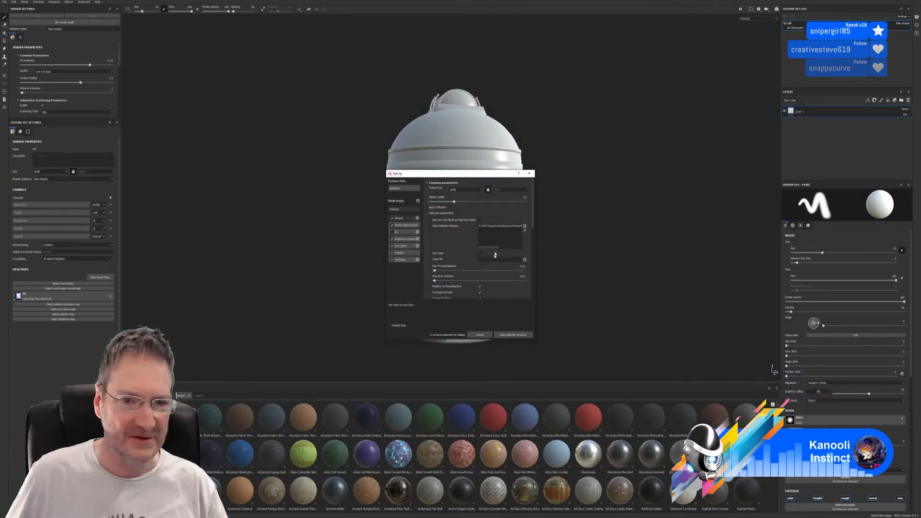
pyautogui.click(513, 335)
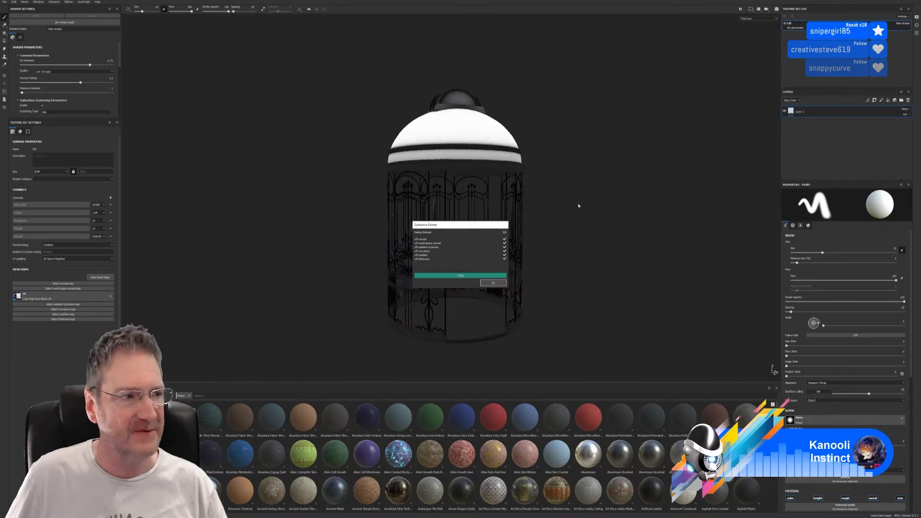
pyautogui.click(493, 282)
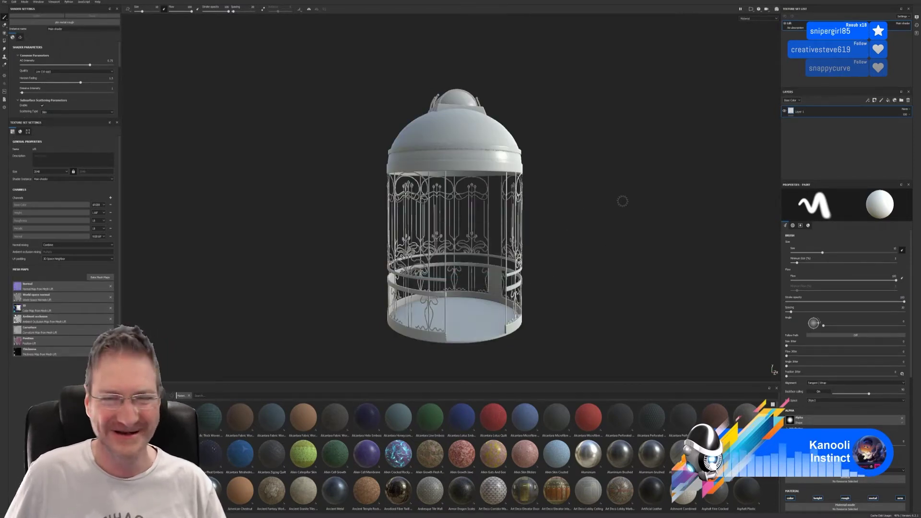
# Examine the baked detail on the lift's dome, ceiling ornament, floor underside and wrought-iron bars from several angles.
pyautogui.scroll(6, 576, 226)
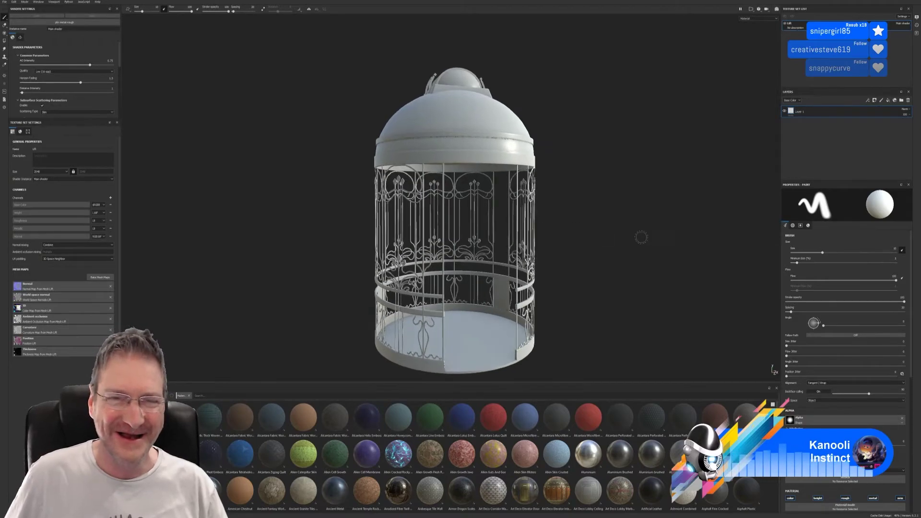
pyautogui.scroll(8, 608, 219)
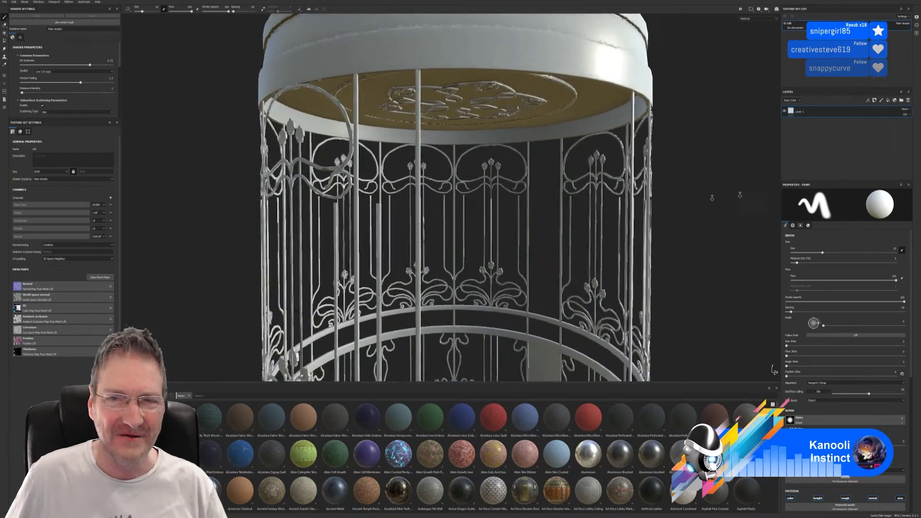
pyautogui.keyDown('alt'); pyautogui.moveTo(523, 185); pyautogui.dragTo(480, 211); pyautogui.keyUp('alt')
pyautogui.keyDown('alt'); pyautogui.moveTo(343, 156); pyautogui.dragTo(168, 180, button='right'); pyautogui.keyUp('alt')
pyautogui.keyDown('alt'); pyautogui.moveTo(353, 216); pyautogui.dragTo(408, 87); pyautogui.keyUp('alt')
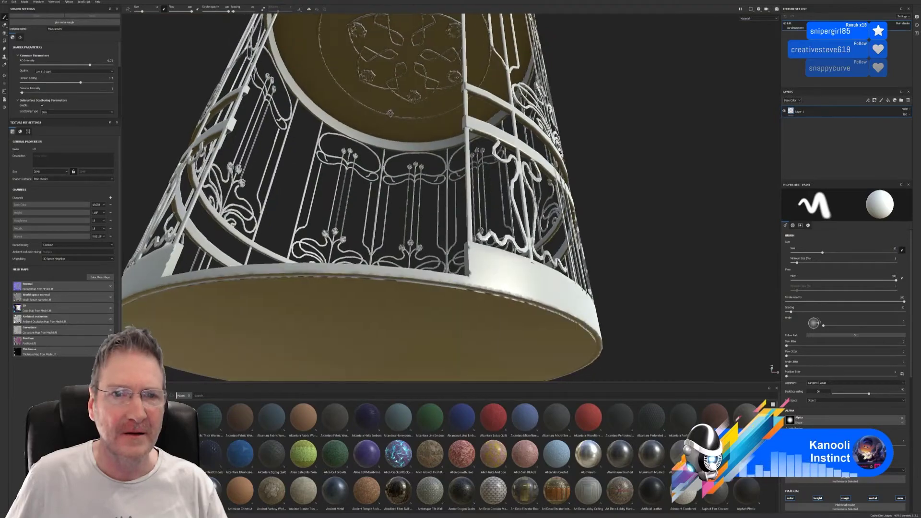
pyautogui.keyDown('alt'); pyautogui.moveTo(407, 86); pyautogui.dragTo(355, 91, button='right'); pyautogui.keyUp('alt')
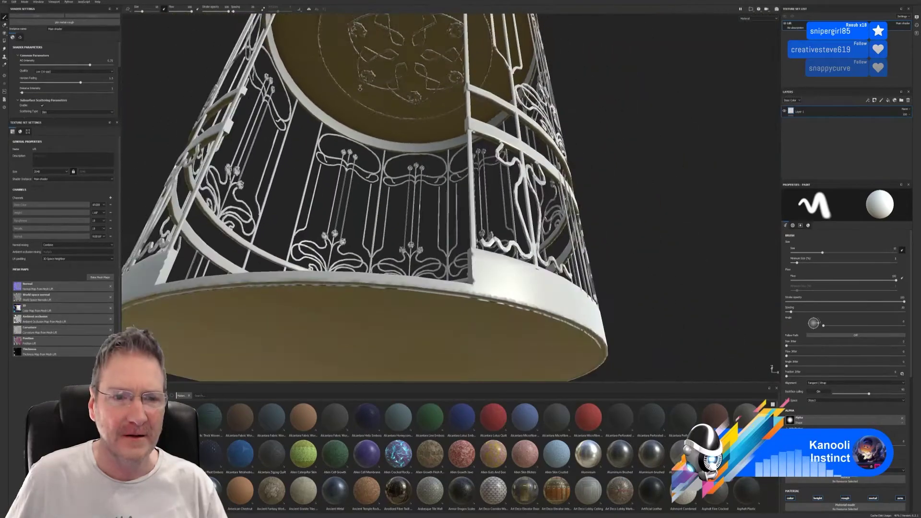
pyautogui.keyDown('alt'); pyautogui.moveTo(355, 91); pyautogui.dragTo(298, 174); pyautogui.keyUp('alt')
pyautogui.keyDown('alt'); pyautogui.moveTo(298, 174); pyautogui.dragTo(358, 168, button='middle'); pyautogui.keyUp('alt')
pyautogui.keyDown('alt'); pyautogui.moveTo(358, 168); pyautogui.dragTo(719, 143, button='right'); pyautogui.keyUp('alt')
pyautogui.keyDown('alt'); pyautogui.moveTo(719, 143); pyautogui.dragTo(473, 177); pyautogui.keyUp('alt')
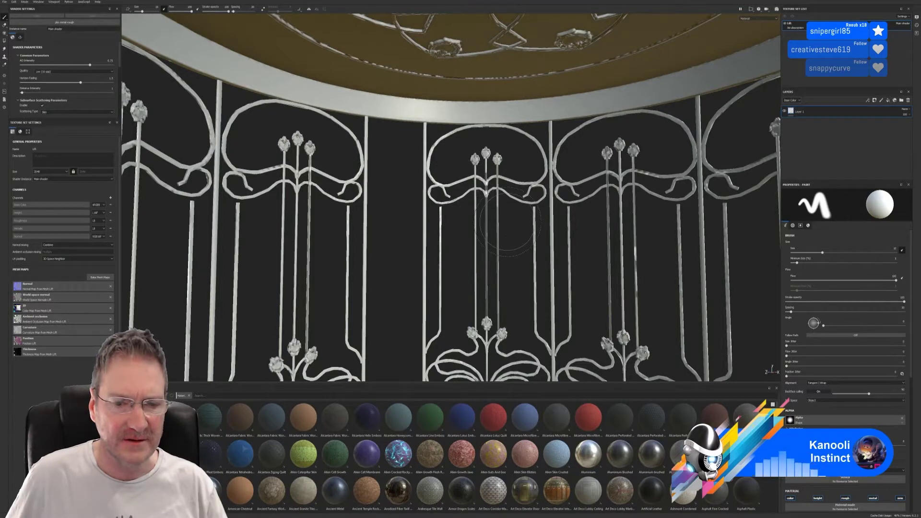
pyautogui.moveTo(510, 221)
pyautogui.keyDown('alt'); pyautogui.mouseDown(button='right')
pyautogui.moveTo(677, 181)
pyautogui.moveTo(321, 206)
pyautogui.mouseUp(button='right'); pyautogui.keyUp('alt')
pyautogui.moveTo(320, 207)
pyautogui.keyDown('alt'); pyautogui.mouseDown()
pyautogui.moveTo(465, 218)
pyautogui.moveTo(557, 193)
pyautogui.moveTo(489, 218)
pyautogui.mouseUp(); pyautogui.keyUp('alt')
pyautogui.keyDown('alt'); pyautogui.moveTo(269, 269); pyautogui.dragTo(175, 288, button='right'); pyautogui.keyUp('alt')
pyautogui.keyDown('alt'); pyautogui.moveTo(170, 290); pyautogui.dragTo(194, 269, button='middle'); pyautogui.keyUp('alt')
# Check which texture is assigned as the lift's Normal mesh map and view the baked maps in the texture library.
pyautogui.click(17, 287)
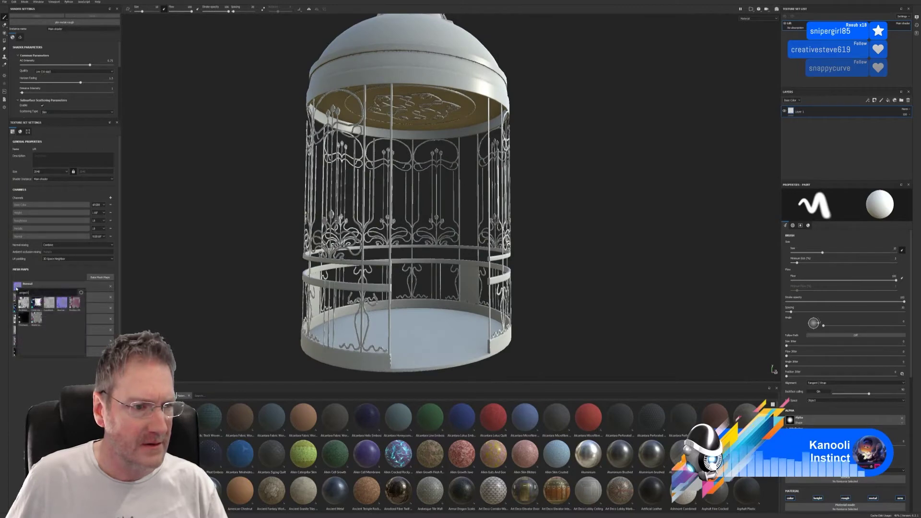
pyautogui.click(62, 304)
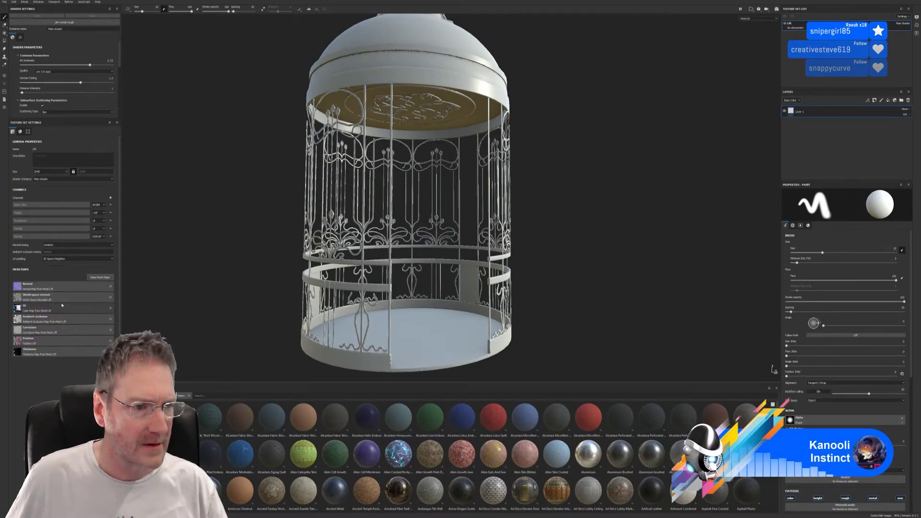
pyautogui.click(18, 287)
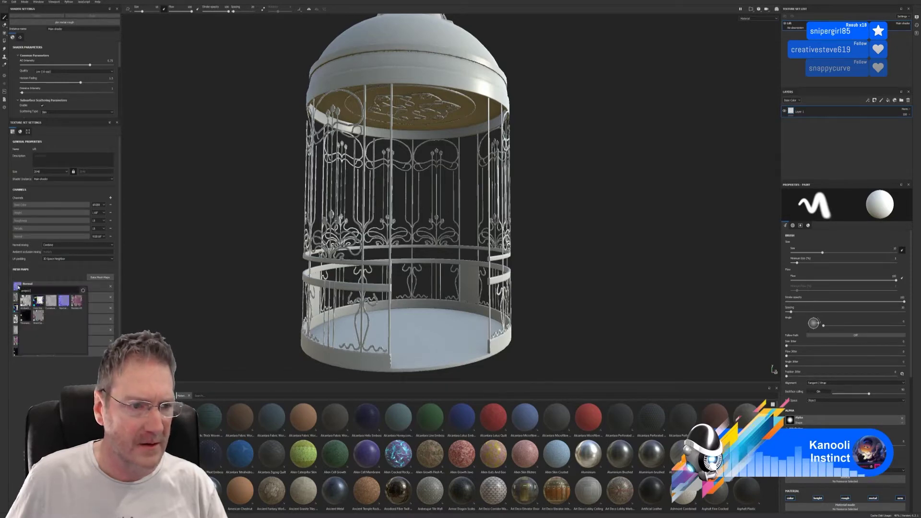
pyautogui.click(18, 287)
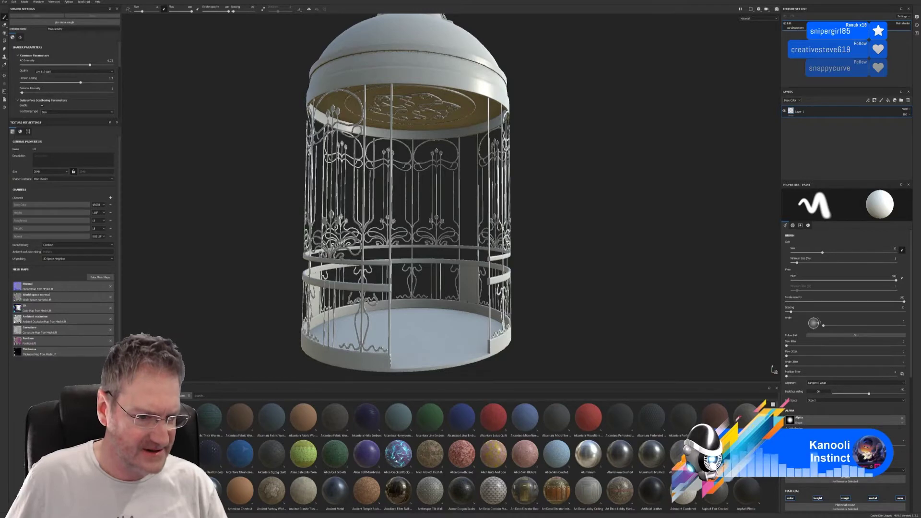
pyautogui.click(137, 436)
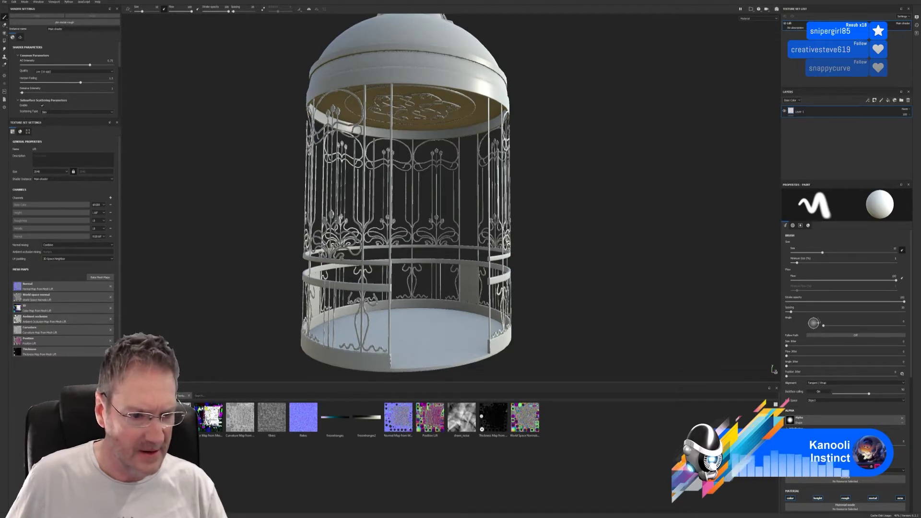
pyautogui.moveTo(211, 421)
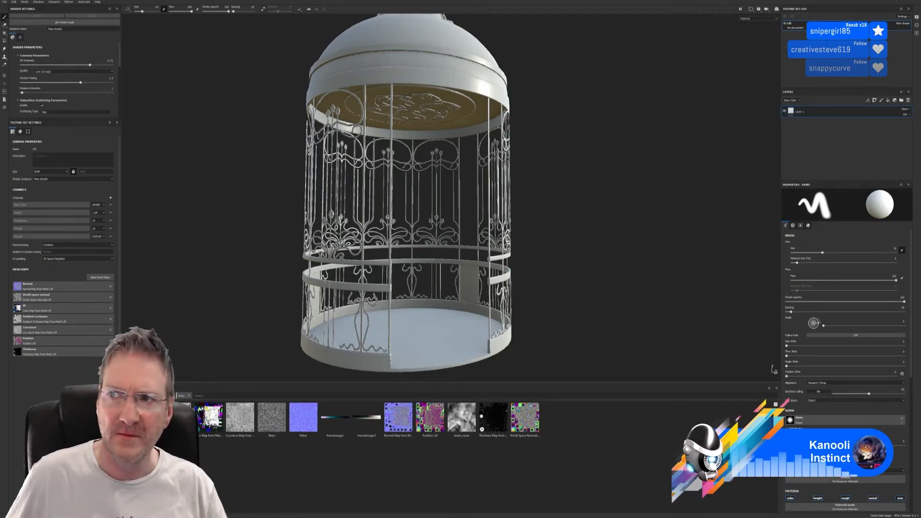
# Switch to 3ds Max, add an Unwrap UVW modifier to the low-poly lift and view its UV layout.
pyautogui.click(896, 0)
pyautogui.hotkey('alt', 'Tab')
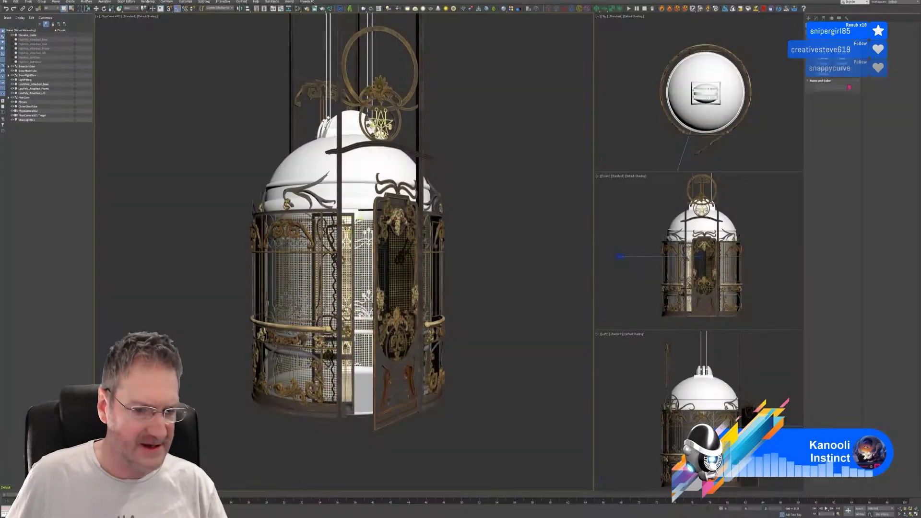
pyautogui.click(390, 163)
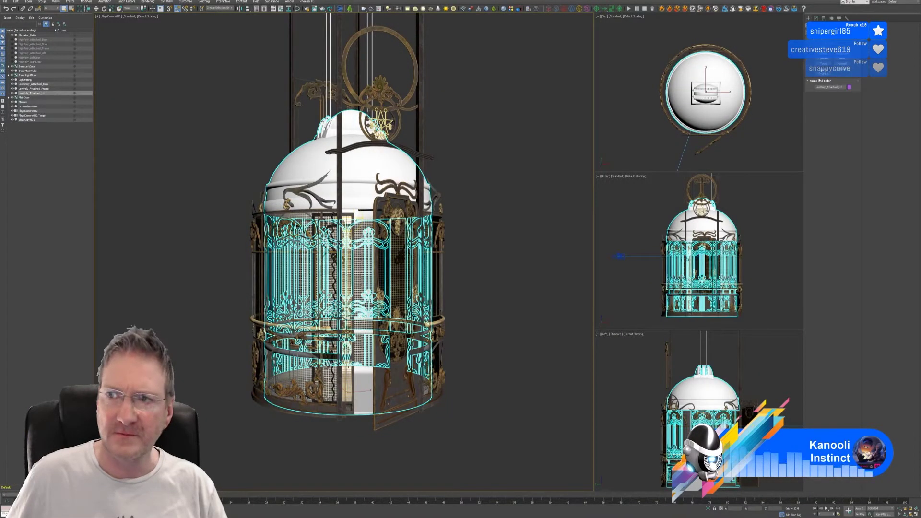
pyautogui.click(816, 17)
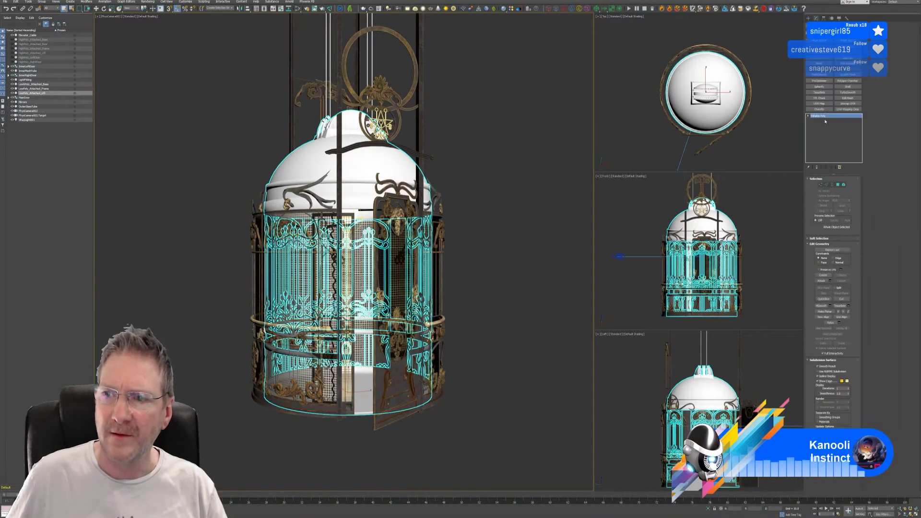
pyautogui.click(850, 103)
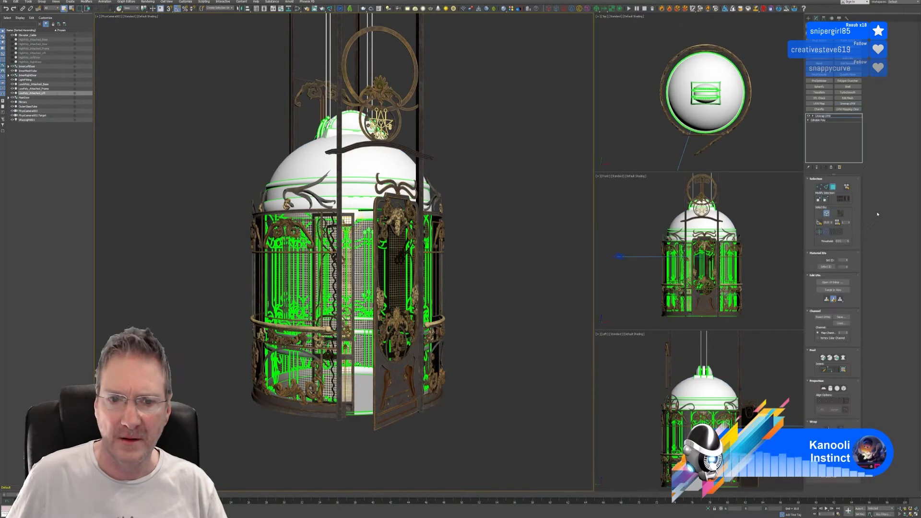
pyautogui.click(834, 282)
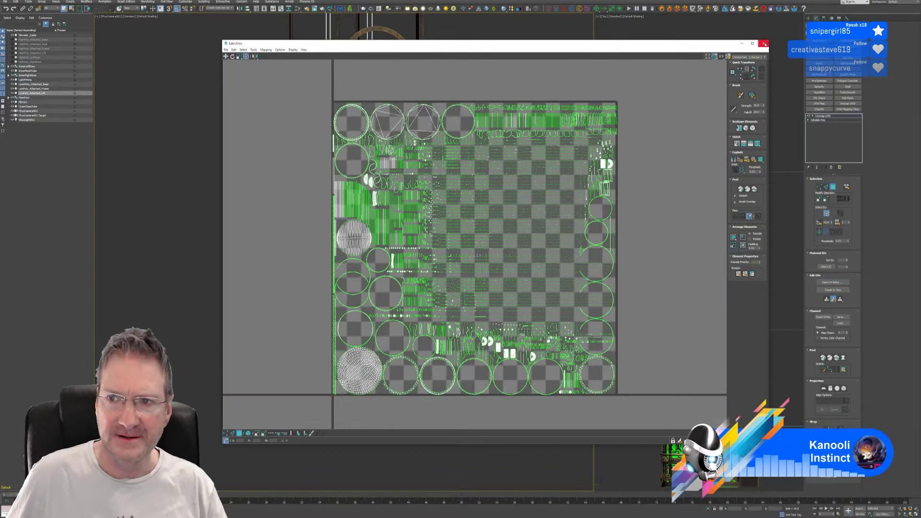
# Close the UV layout, remove the Unwrap UVW modifier from the low-poly lift and return to Substance Painter.
pyautogui.click(764, 43)
pyautogui.click(833, 188)
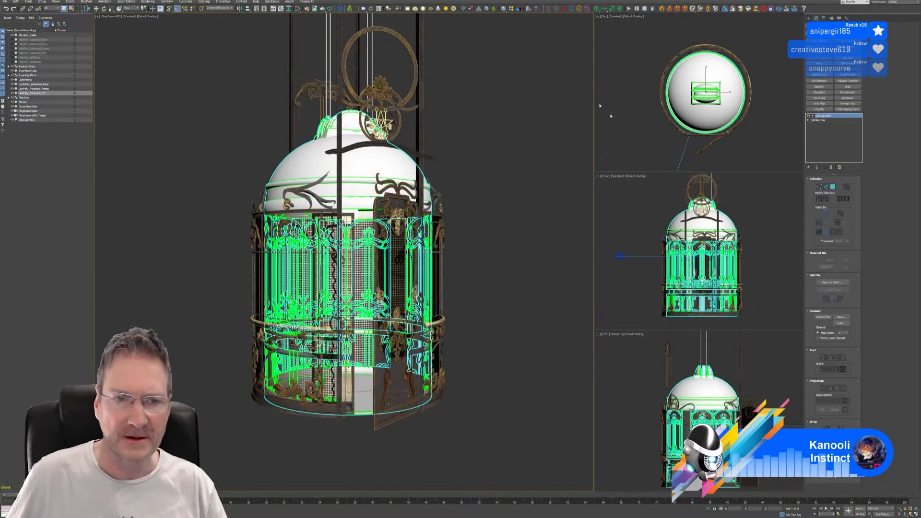
pyautogui.click(832, 168)
pyautogui.click(889, 1)
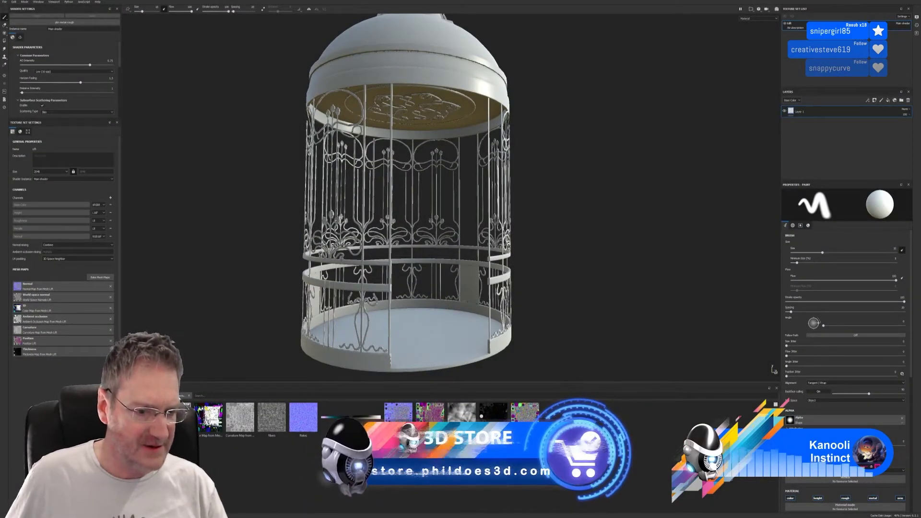
# Search the smart materials for "elev" and apply Elevator_GunMetal to the lift model.
pyautogui.click(137, 480)
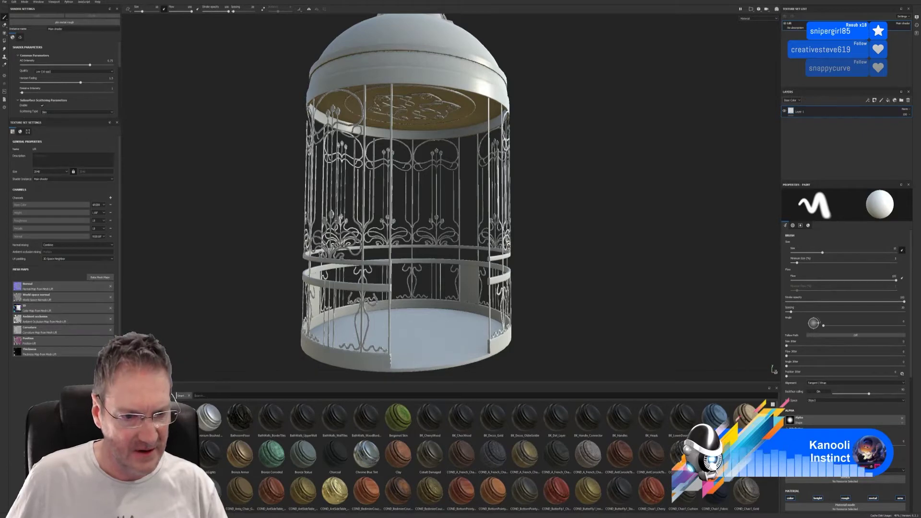
pyautogui.write('ev')
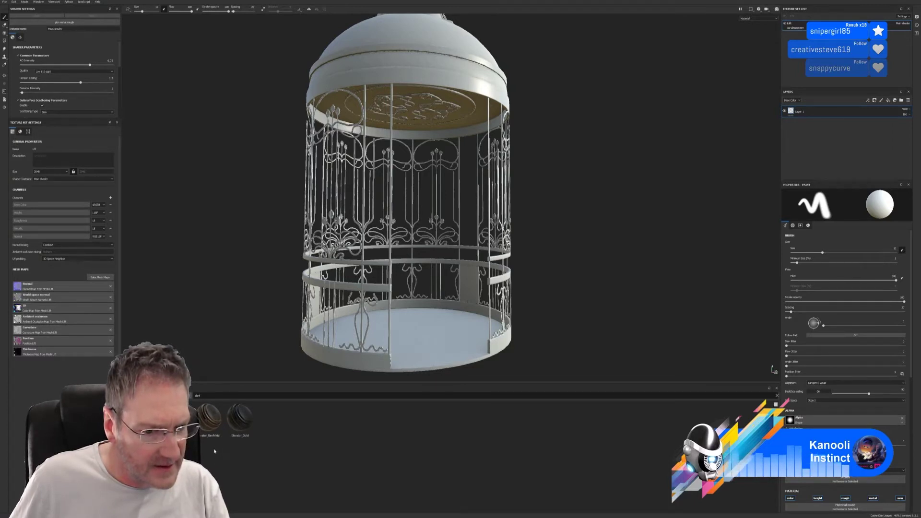
pyautogui.moveTo(209, 432)
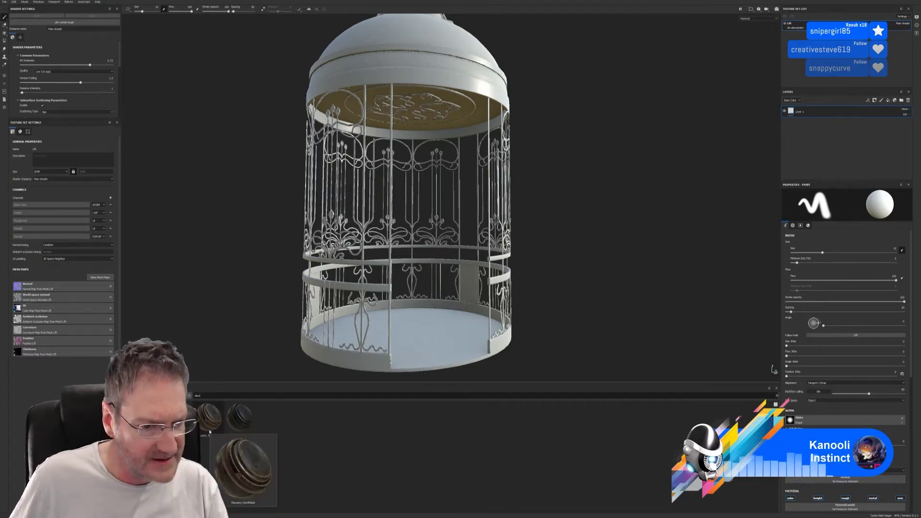
pyautogui.moveTo(208, 426); pyautogui.dragTo(379, 361)
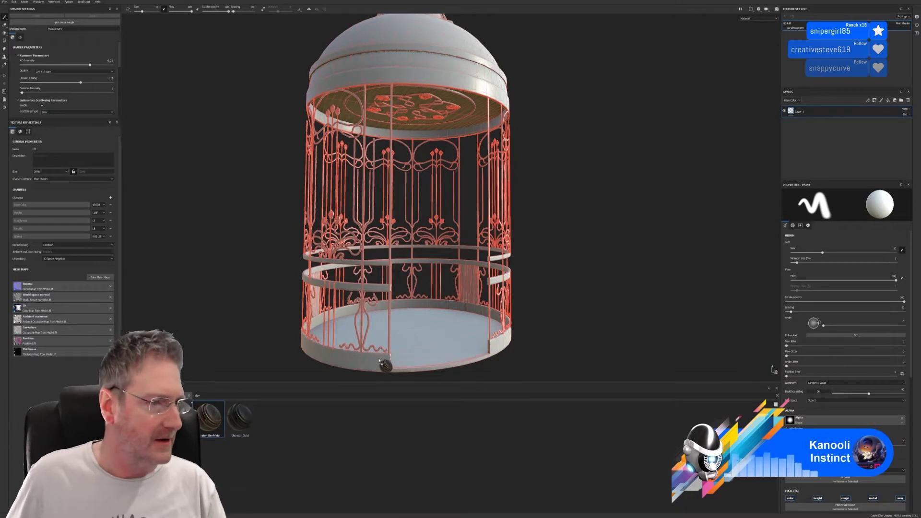
pyautogui.moveTo(379, 360); pyautogui.dragTo(358, 345)
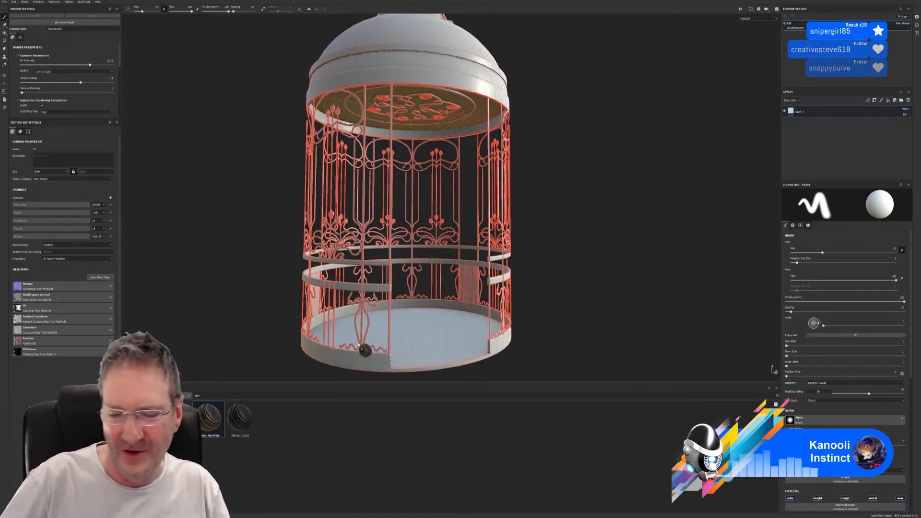
pyautogui.moveTo(359, 345); pyautogui.dragTo(358, 345)
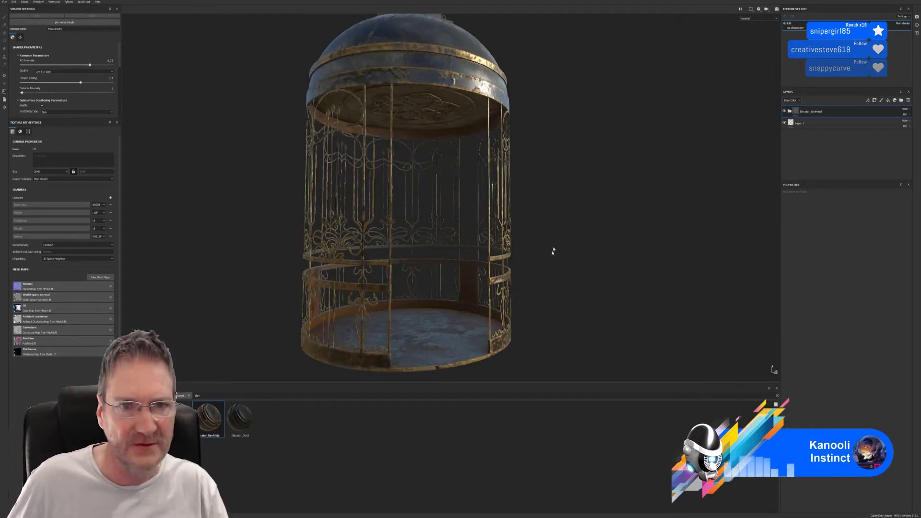
# Examine the gunmetal material on the lift's cage and up close on the bars' flower-bud ornaments.
pyautogui.keyDown('alt'); pyautogui.moveTo(536, 275); pyautogui.dragTo(432, 259); pyautogui.keyUp('alt')
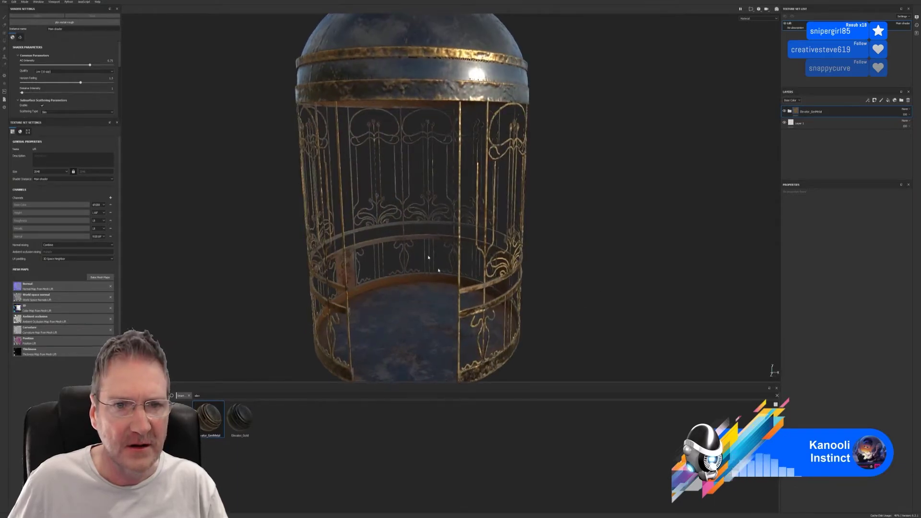
pyautogui.keyDown('alt'); pyautogui.moveTo(432, 259); pyautogui.dragTo(771, 125, button='right'); pyautogui.keyUp('alt')
pyautogui.keyDown('alt'); pyautogui.moveTo(566, 132); pyautogui.dragTo(338, 137); pyautogui.keyUp('alt')
pyautogui.keyDown('alt'); pyautogui.moveTo(393, 132); pyautogui.dragTo(729, 120, button='right'); pyautogui.keyUp('alt')
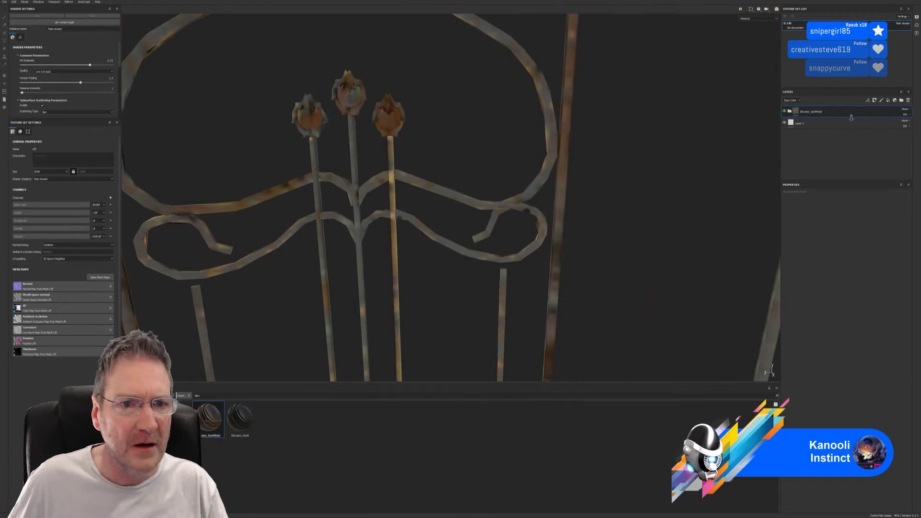
# Examine the gunmetal material across the lift's railing panels and the upper rim from several angles and distances.
pyautogui.keyDown('alt'); pyautogui.moveTo(852, 119); pyautogui.dragTo(624, 129, button='right'); pyautogui.keyUp('alt')
pyautogui.keyDown('alt'); pyautogui.moveTo(585, 137); pyautogui.dragTo(441, 157); pyautogui.keyUp('alt')
pyautogui.keyDown('alt'); pyautogui.moveTo(441, 156); pyautogui.dragTo(126, 195, button='right'); pyautogui.keyUp('alt')
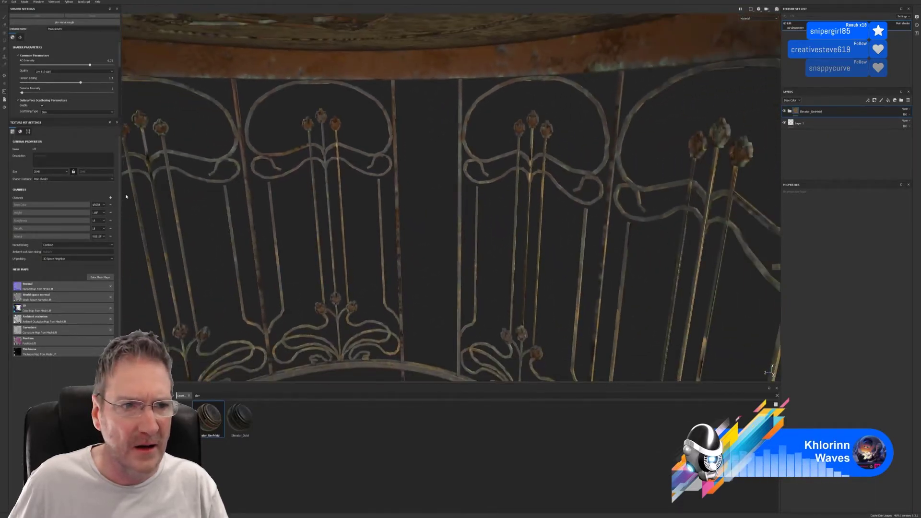
pyautogui.keyDown('alt'); pyautogui.moveTo(538, 179); pyautogui.dragTo(268, 190, button='right'); pyautogui.keyUp('alt')
pyautogui.keyDown('alt'); pyautogui.moveTo(341, 172); pyautogui.dragTo(453, 103, button='middle'); pyautogui.keyUp('alt')
pyautogui.keyDown('alt'); pyautogui.moveTo(406, 179); pyautogui.dragTo(246, 218, button='right'); pyautogui.keyUp('alt')
pyautogui.keyDown('alt'); pyautogui.moveTo(414, 222); pyautogui.dragTo(143, 250, button='right'); pyautogui.keyUp('alt')
pyautogui.keyDown('alt'); pyautogui.moveTo(146, 250); pyautogui.dragTo(450, 234); pyautogui.keyUp('alt')
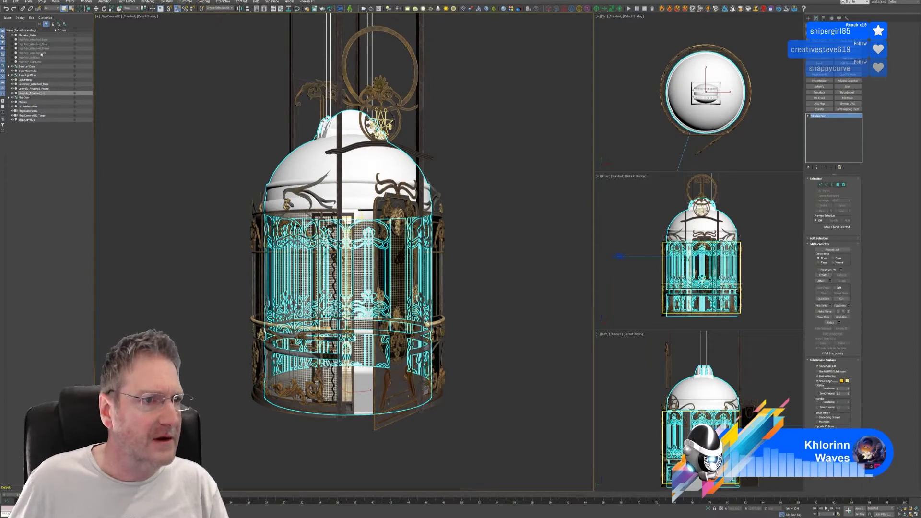
# Switch to 3ds Max, unhide and isolate HighPoly_Attached_Lift, and set the main viewport to Perspective view.
pyautogui.click(50, 54)
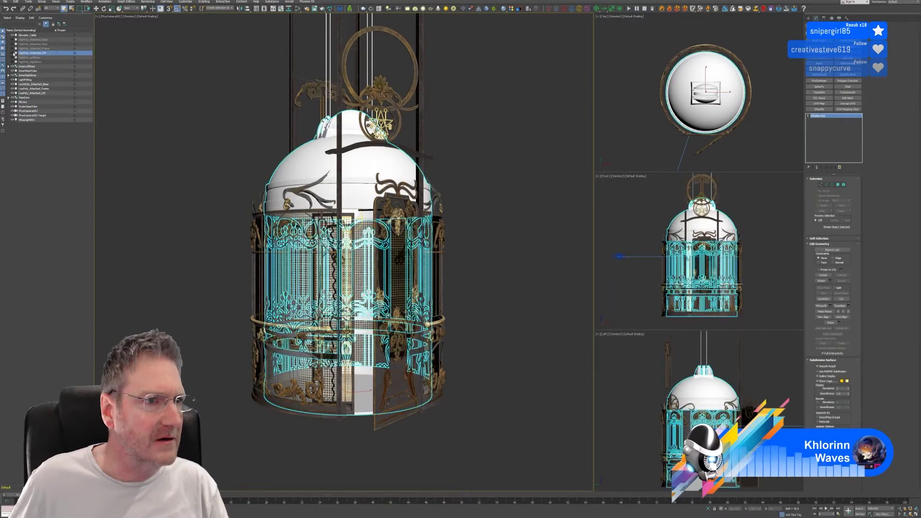
pyautogui.click(709, 509)
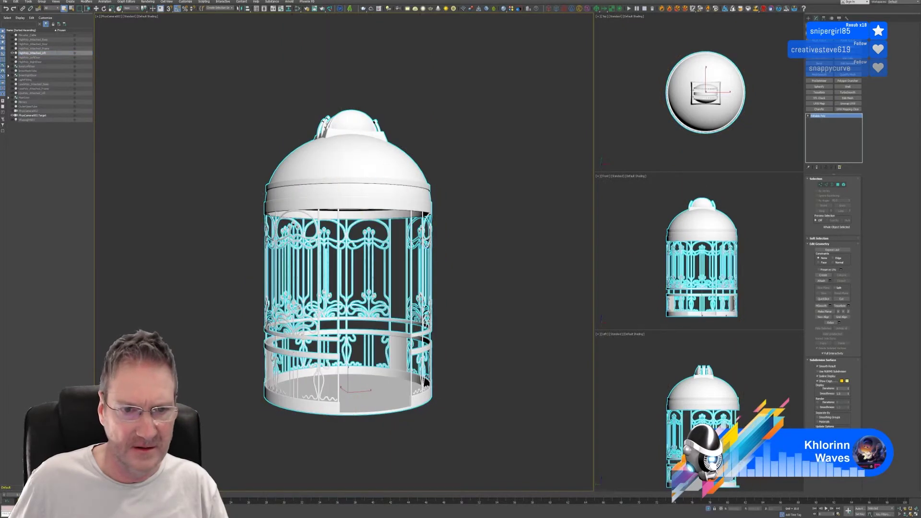
pyautogui.click(113, 18)
pyautogui.click(122, 33)
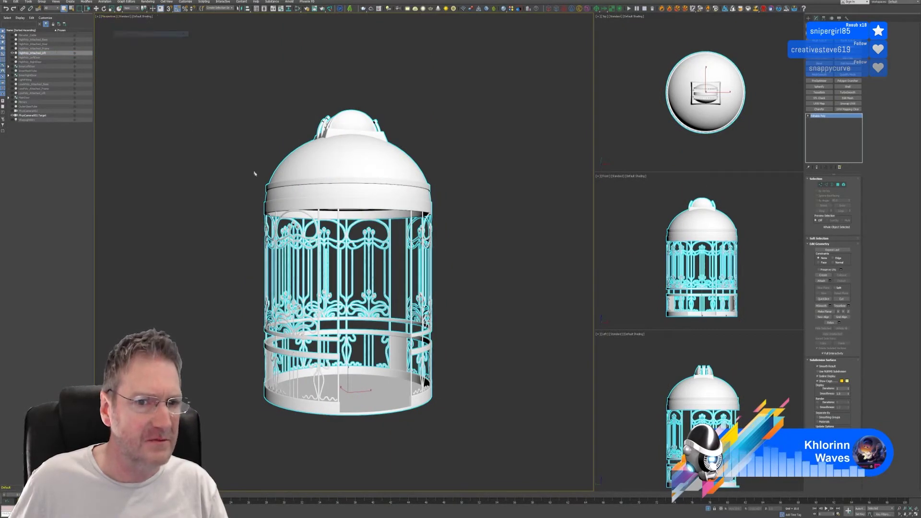
# Inspect the high-poly lift's flower-bud ornaments and curved bars up close, and the cage as a whole.
pyautogui.scroll(5, 377, 245)
pyautogui.scroll(3, 376, 245)
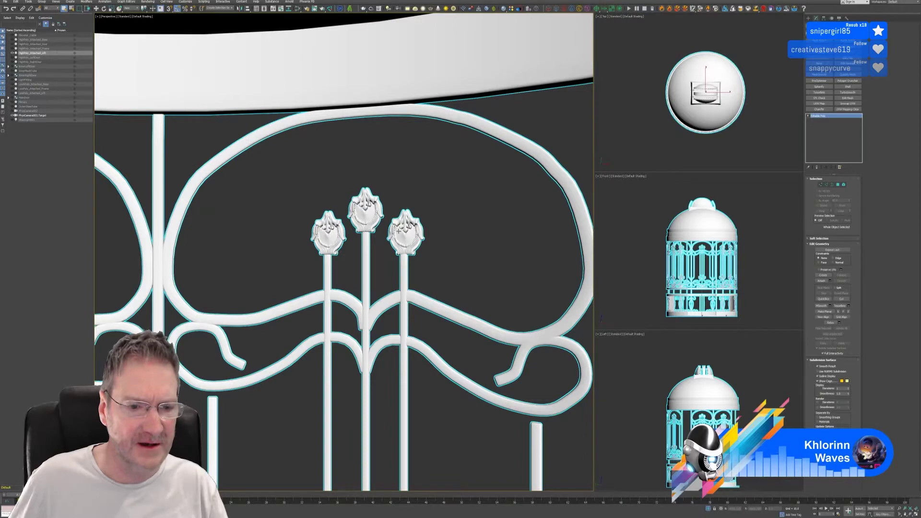
pyautogui.scroll(-3, 399, 231)
pyautogui.scroll(3, 400, 236)
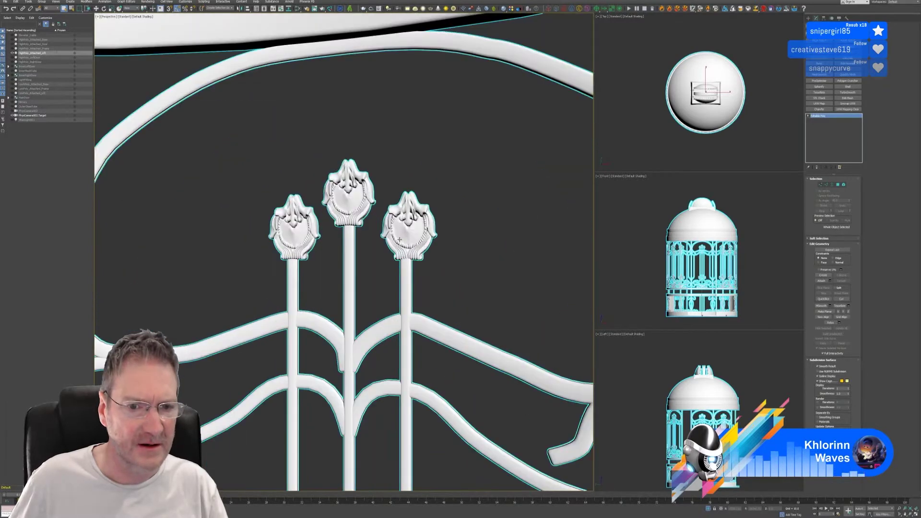
pyautogui.scroll(-2, 403, 236)
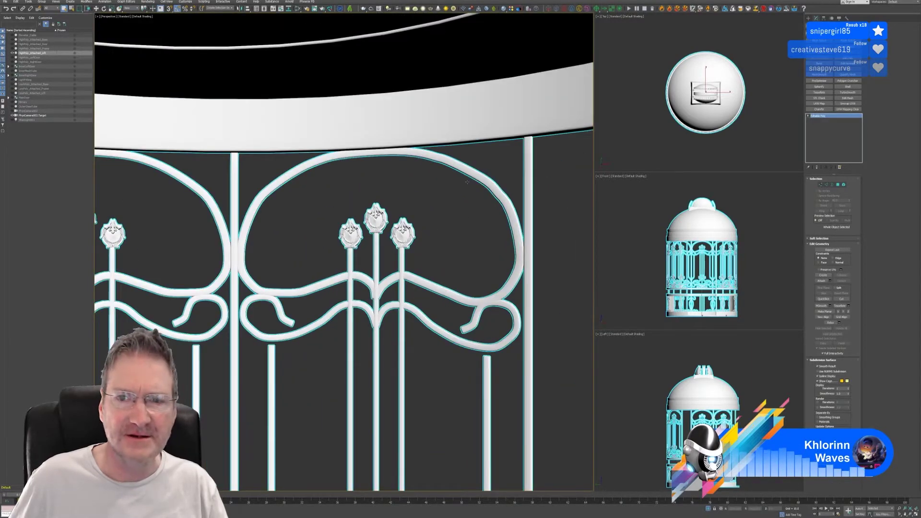
pyautogui.scroll(-5, 403, 235)
pyautogui.scroll(-2, 547, 171)
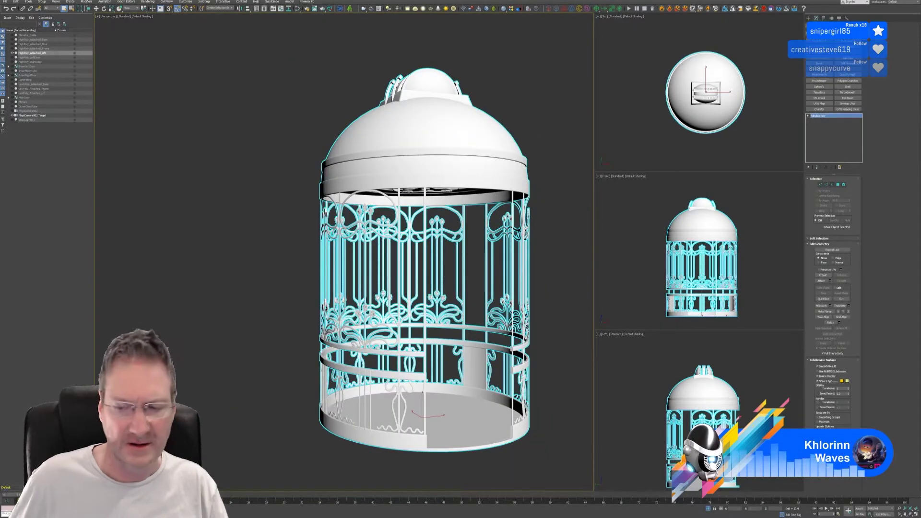
# Hide the high-poly lift again and isolate LowPoly_Attached_Lift in its place.
pyautogui.click(708, 508)
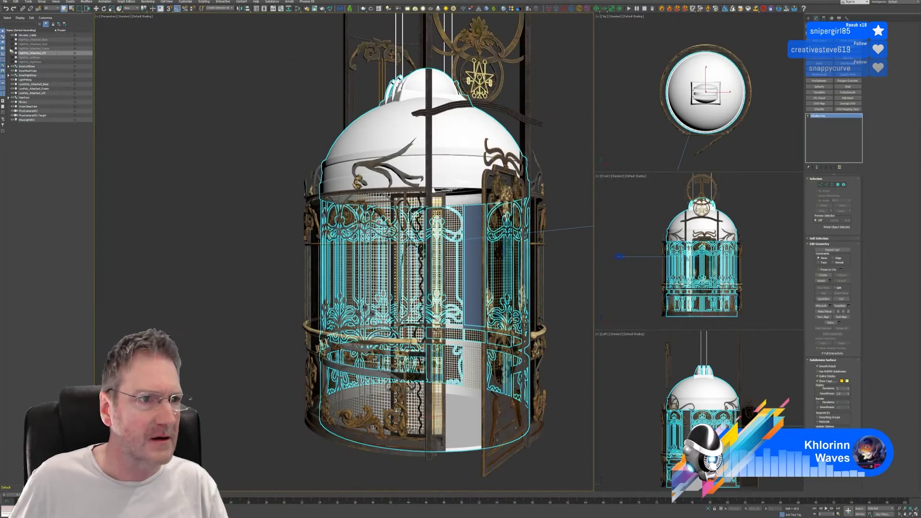
pyautogui.click(12, 54)
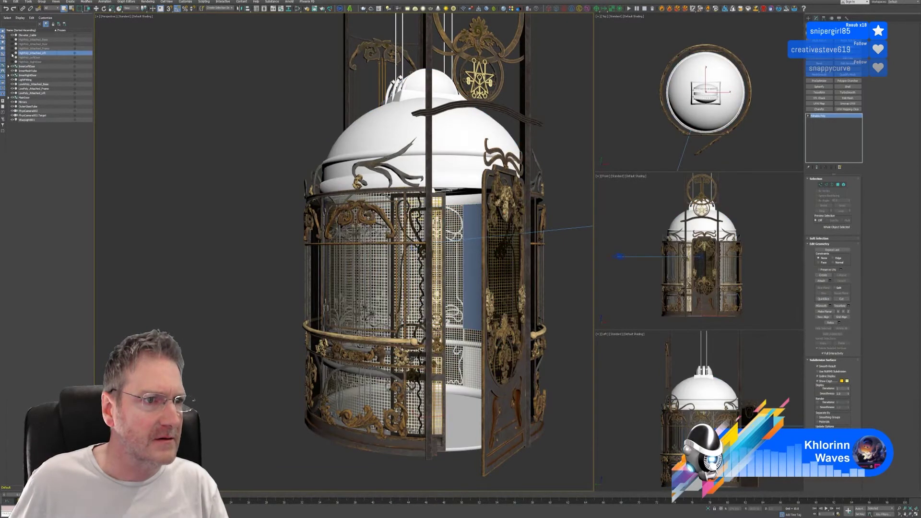
pyautogui.click(50, 93)
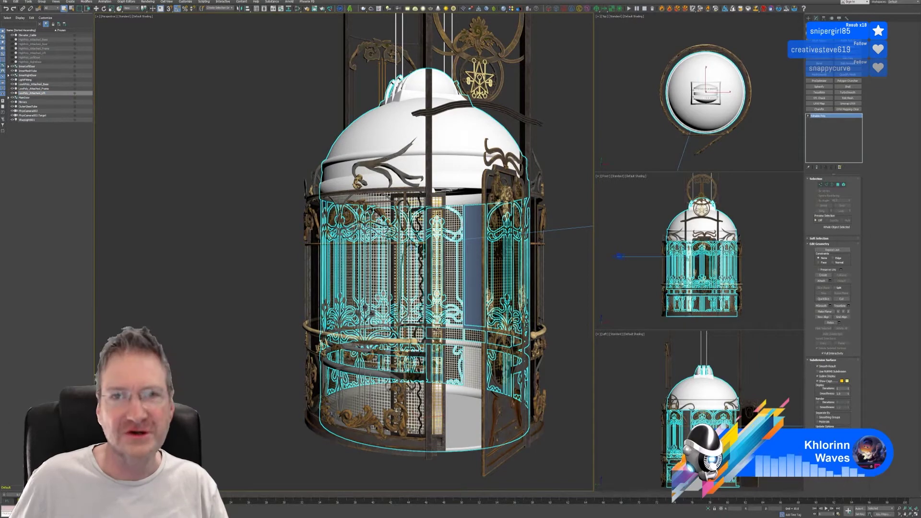
pyautogui.click(709, 510)
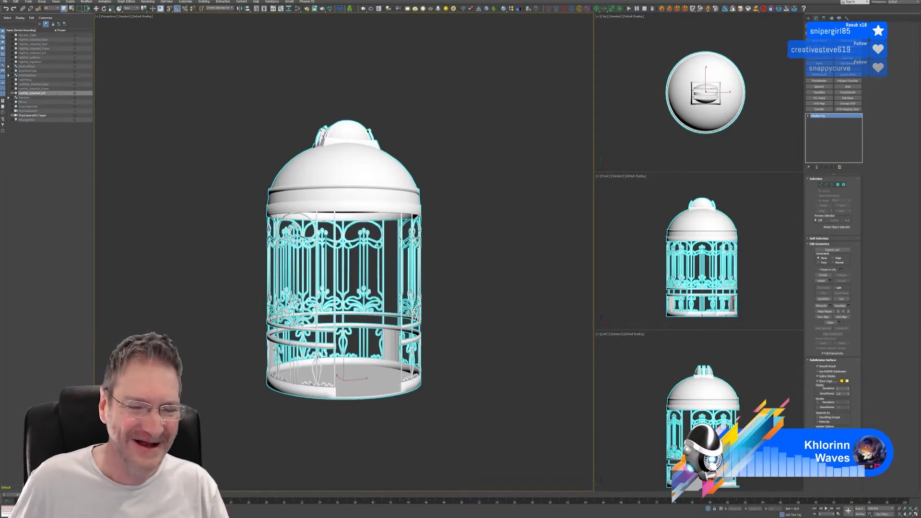
# Turn on the vertex channel display in the low-poly lift's object properties and inspect its vertex colours.
pyautogui.scroll(5, 378, 245)
pyautogui.scroll(-2, 329, 207)
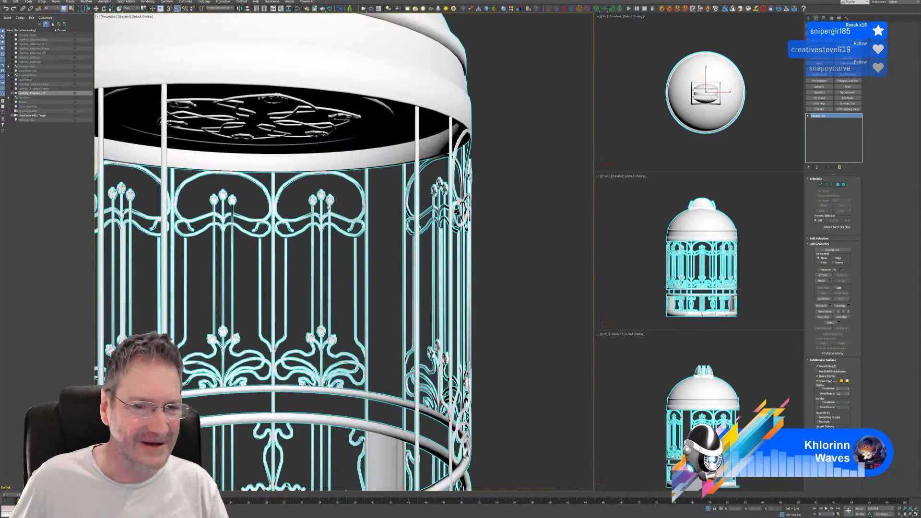
pyautogui.scroll(-3, 268, 226)
pyautogui.moveTo(449, 183); pyautogui.dragTo(481, 177, button='middle')
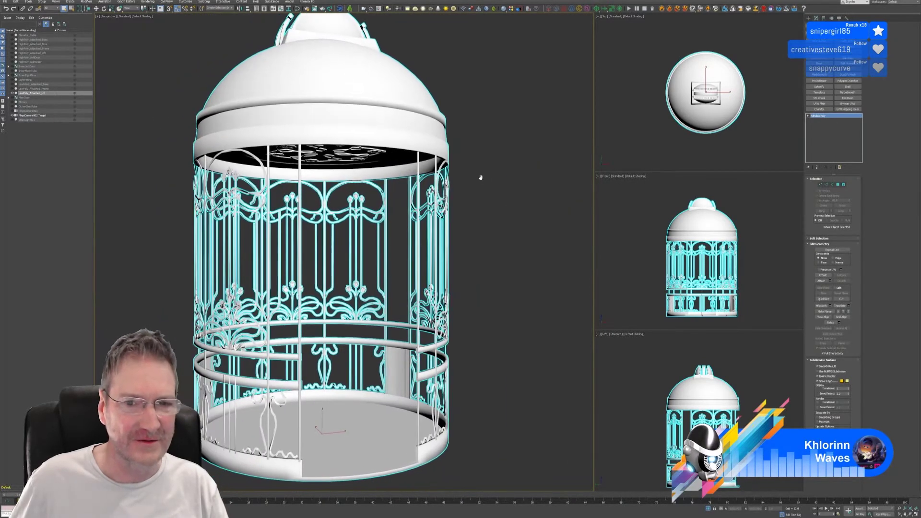
pyautogui.rightClick(393, 115)
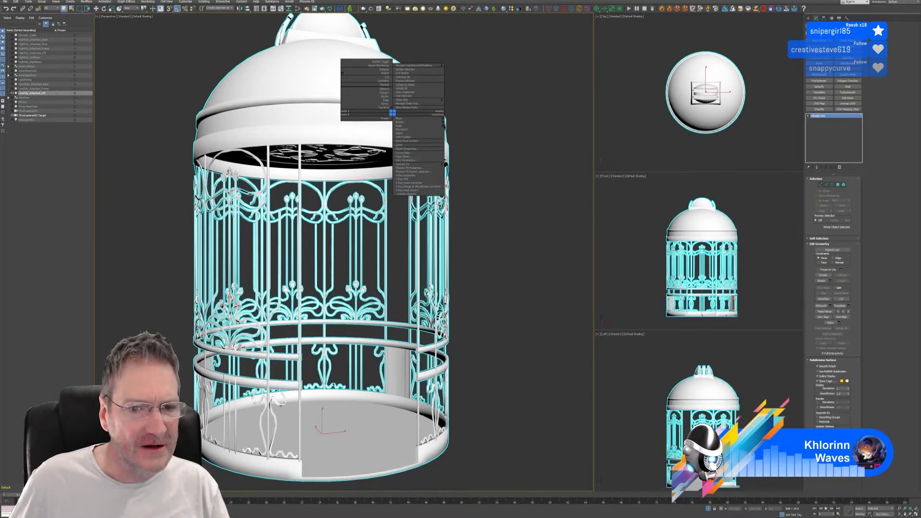
pyautogui.click(406, 148)
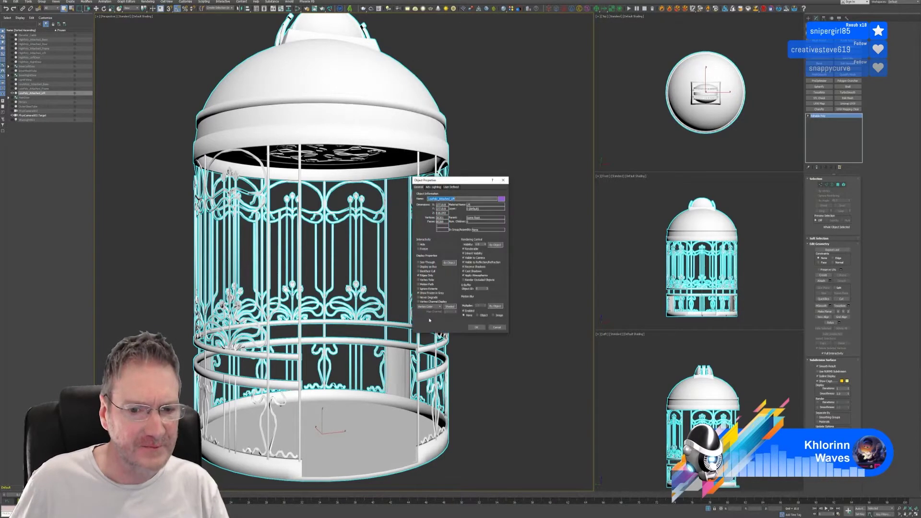
pyautogui.click(427, 303)
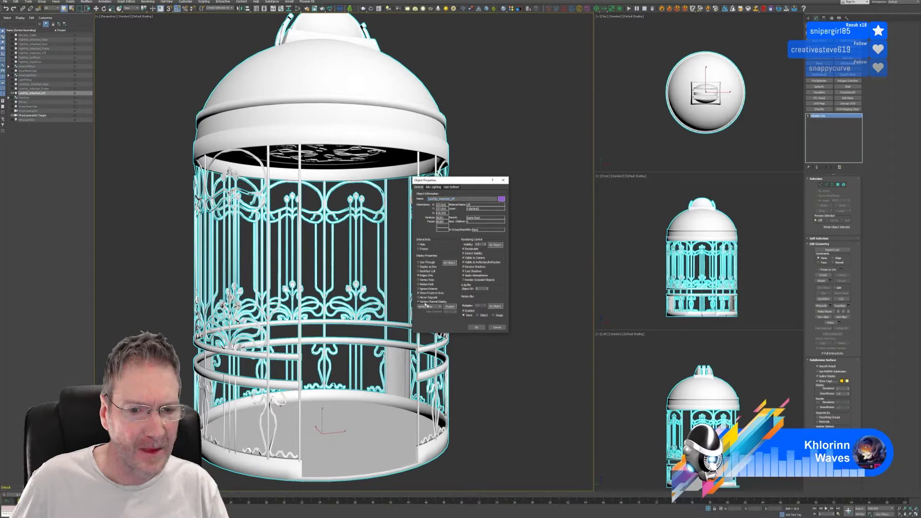
pyautogui.click(477, 328)
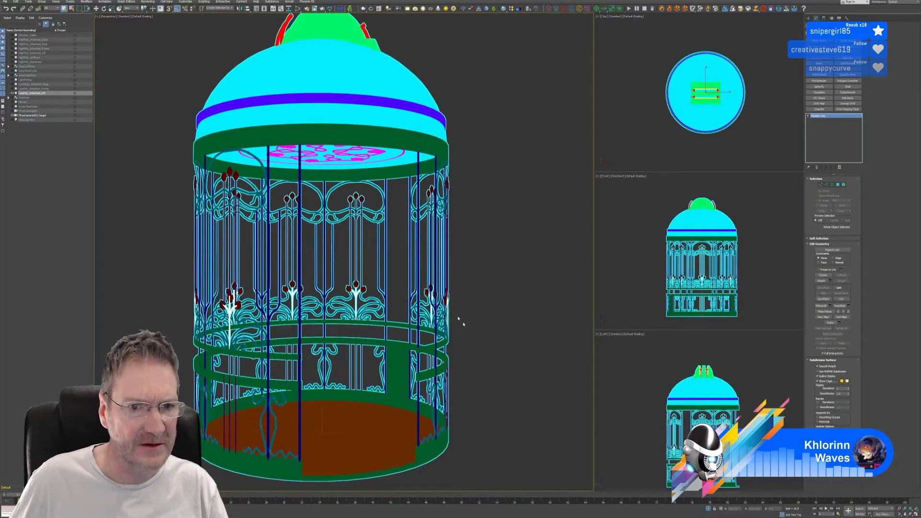
pyautogui.moveTo(465, 211)
pyautogui.keyDown('alt'); pyautogui.mouseDown(button='middle')
pyautogui.moveTo(387, 185)
pyautogui.moveTo(494, 220)
pyautogui.moveTo(466, 214)
pyautogui.mouseUp(button='middle'); pyautogui.keyUp('alt')
# Turn off the vertex channel display in the low-poly lift's object properties.
pyautogui.rightClick(366, 115)
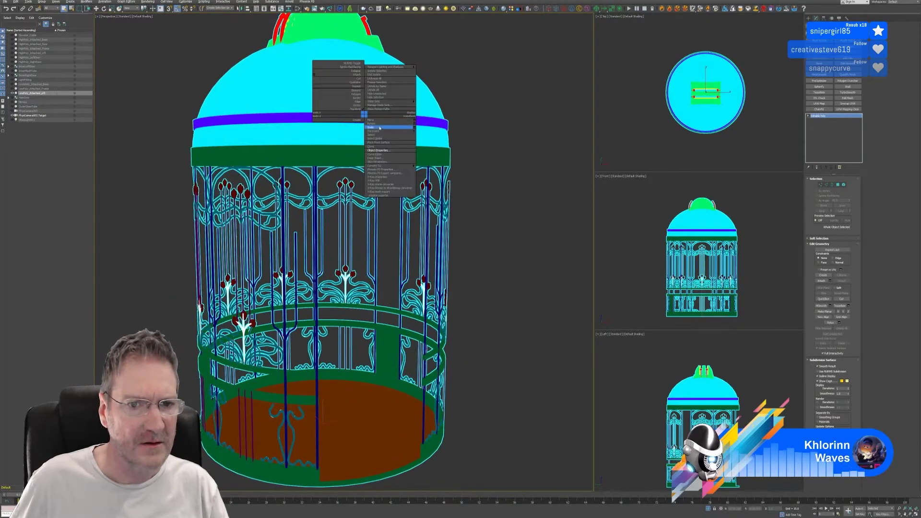
pyautogui.click(393, 148)
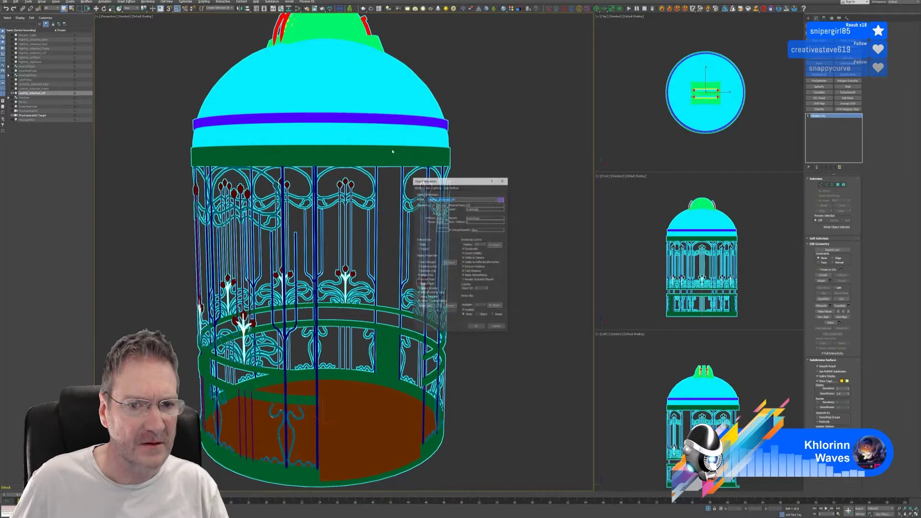
pyautogui.click(432, 302)
pyautogui.click(475, 327)
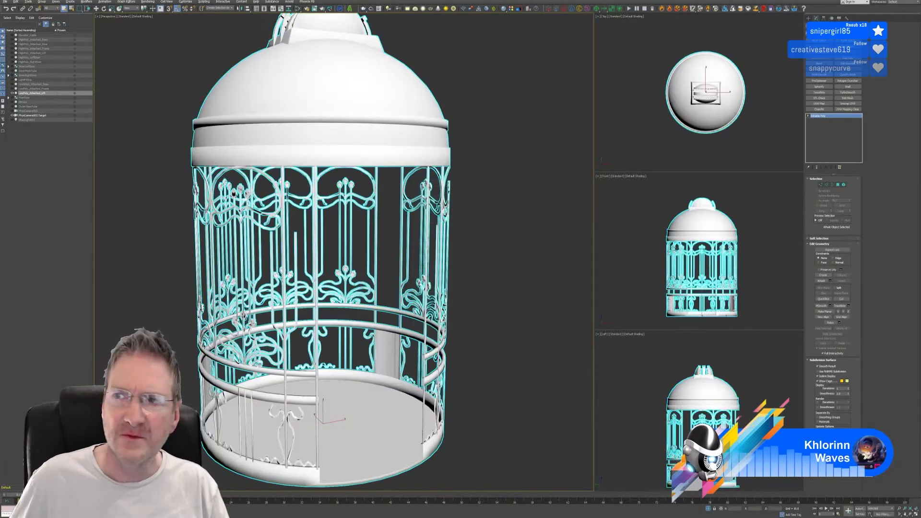
# Return to Substance Painter and rebake the lift's normal, world space normal, ambient occlusion, curvature, position and thickness maps.
pyautogui.press('super+d')
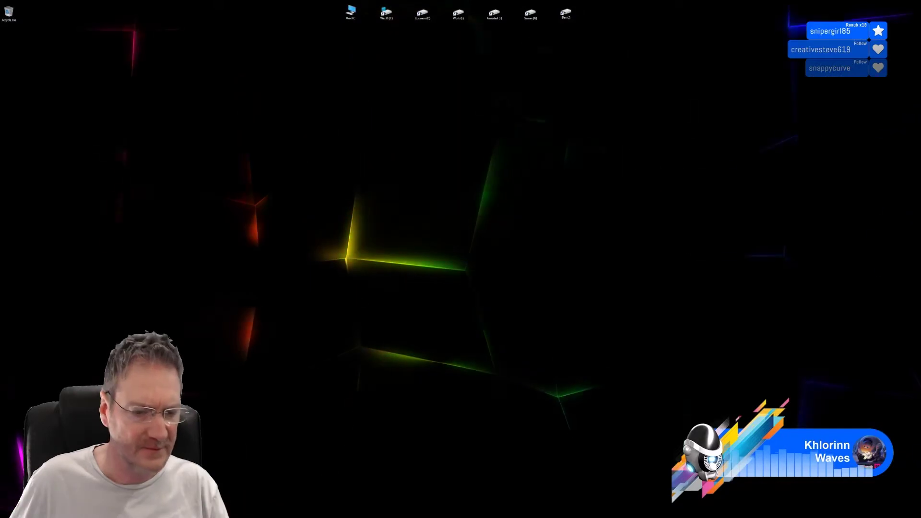
pyautogui.hotkey('alt', 'Tab')
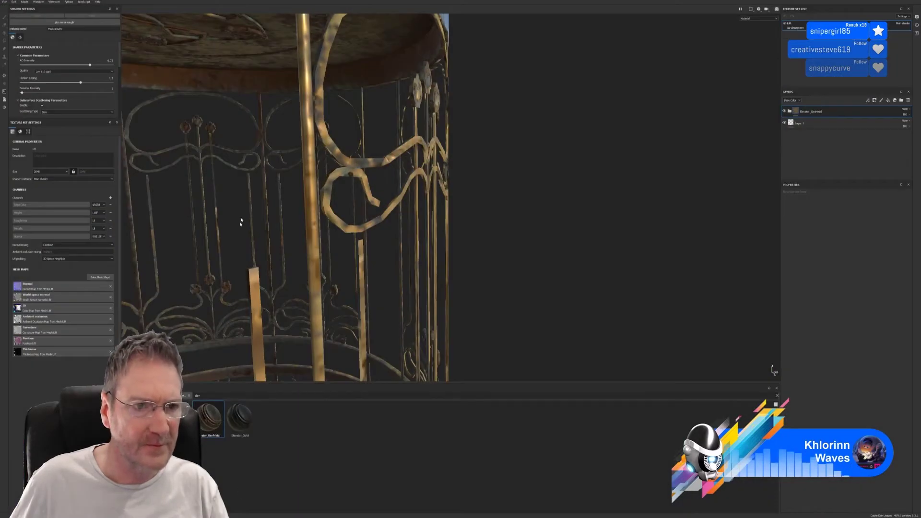
pyautogui.keyDown('alt'); pyautogui.moveTo(450, 177); pyautogui.dragTo(268, 158, button='right'); pyautogui.keyUp('alt')
pyautogui.keyDown('alt'); pyautogui.moveTo(269, 157); pyautogui.dragTo(352, 138); pyautogui.keyUp('alt')
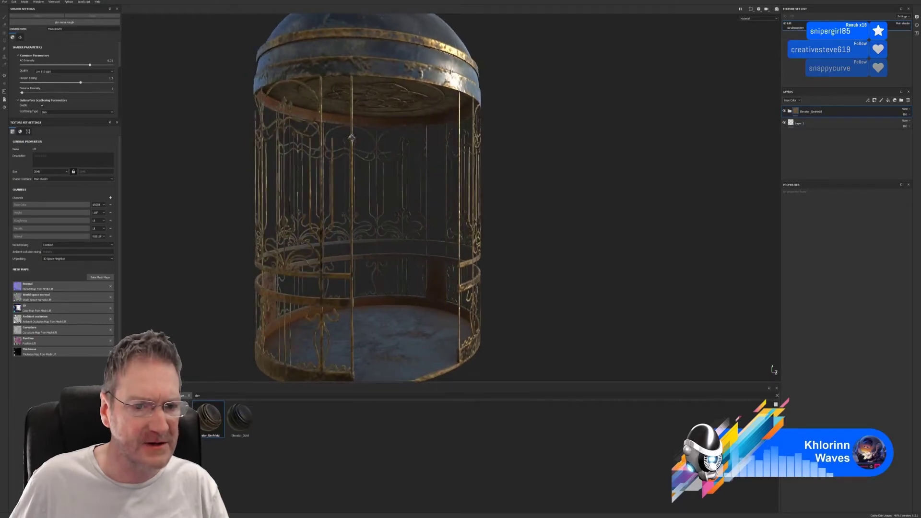
pyautogui.click(101, 278)
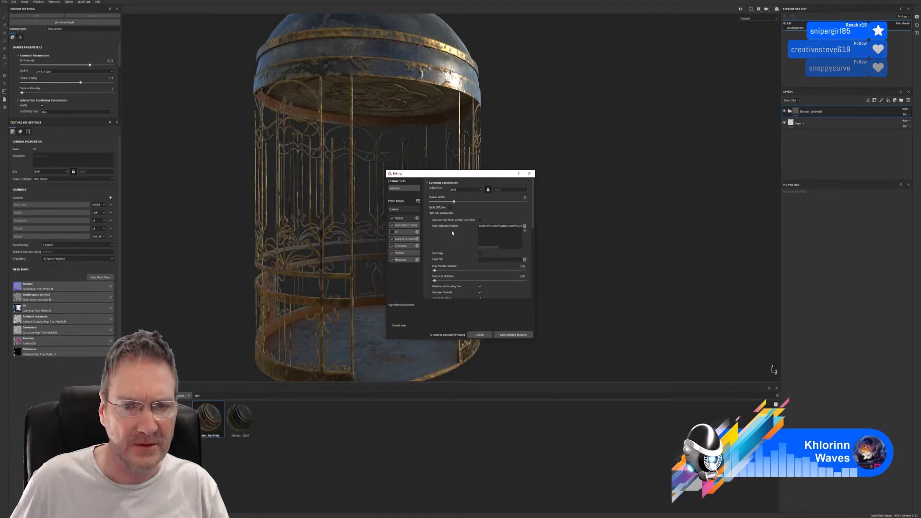
pyautogui.click(514, 335)
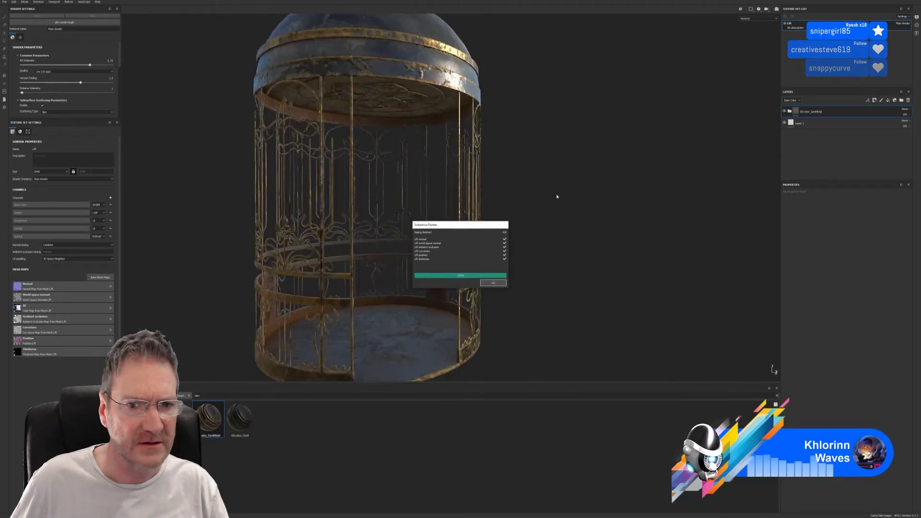
pyautogui.click(495, 282)
# Examine the rebaked lift's railings and flower-bud ornaments up close from different angles.
pyautogui.keyDown('alt'); pyautogui.moveTo(380, 159); pyautogui.dragTo(602, 130, button='right'); pyautogui.keyUp('alt')
pyautogui.keyDown('alt'); pyautogui.moveTo(456, 130); pyautogui.dragTo(470, 181, button='middle'); pyautogui.keyUp('alt')
pyautogui.keyDown('alt'); pyautogui.moveTo(470, 181); pyautogui.dragTo(370, 200); pyautogui.keyUp('alt')
pyautogui.keyDown('alt'); pyautogui.moveTo(370, 200); pyautogui.dragTo(407, 203, button='right'); pyautogui.keyUp('alt')
pyautogui.keyDown('alt'); pyautogui.moveTo(407, 203); pyautogui.dragTo(353, 186); pyautogui.keyUp('alt')
pyautogui.keyDown('alt'); pyautogui.moveTo(255, 160); pyautogui.dragTo(590, 138, button='right'); pyautogui.keyUp('alt')
pyautogui.keyDown('alt'); pyautogui.moveTo(267, 157); pyautogui.dragTo(411, 138, button='middle'); pyautogui.keyUp('alt')
pyautogui.keyDown('alt'); pyautogui.moveTo(314, 134); pyautogui.dragTo(499, 143, button='right'); pyautogui.keyUp('alt')
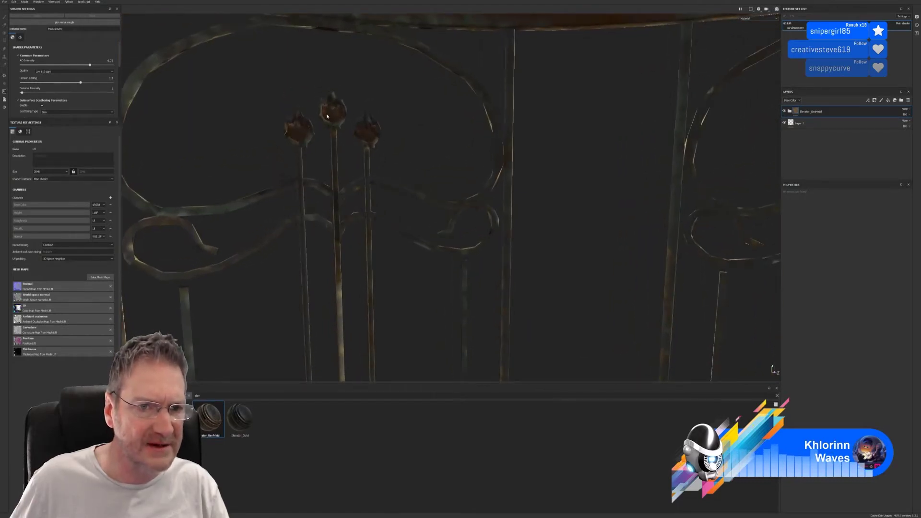
# Look over the rebaked cage as a whole and check the baked normal map among the project's textures.
pyautogui.keyDown('alt'); pyautogui.moveTo(371, 133); pyautogui.dragTo(125, 229, button='right'); pyautogui.keyUp('alt')
pyautogui.keyDown('alt'); pyautogui.moveTo(235, 209); pyautogui.dragTo(379, 190, button='middle'); pyautogui.keyUp('alt')
pyautogui.moveTo(379, 189)
pyautogui.keyDown('alt'); pyautogui.mouseDown()
pyautogui.moveTo(401, 187)
pyautogui.moveTo(434, 206)
pyautogui.moveTo(382, 196)
pyautogui.mouseUp(); pyautogui.keyUp('alt')
pyautogui.keyDown('alt'); pyautogui.moveTo(383, 196); pyautogui.dragTo(347, 204, button='right'); pyautogui.keyUp('alt')
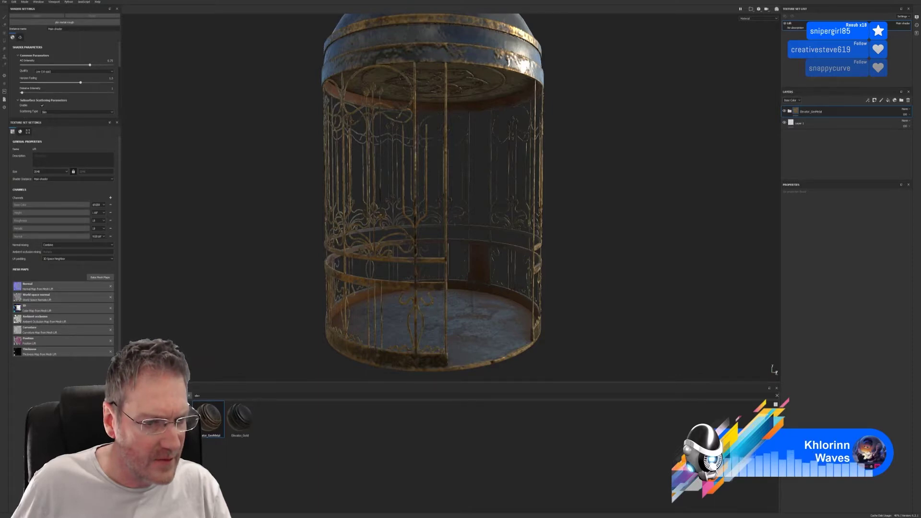
pyautogui.click(133, 409)
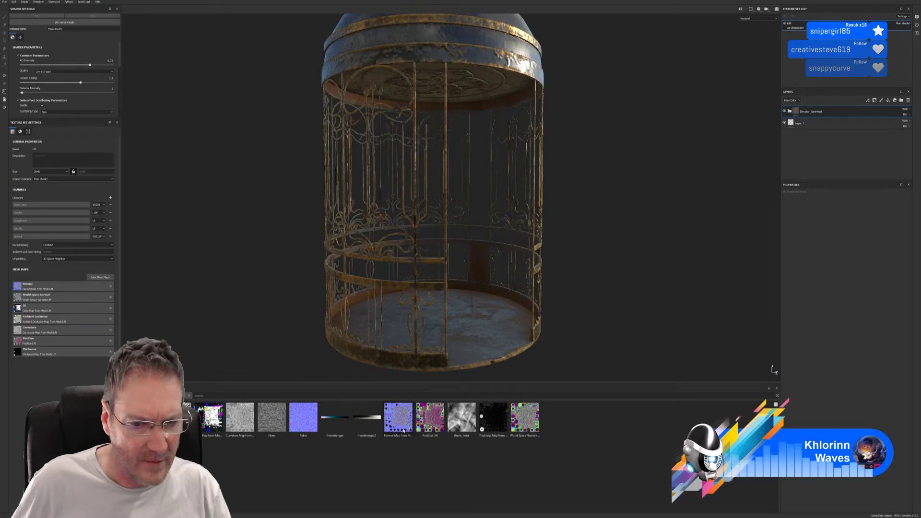
pyautogui.moveTo(403, 427)
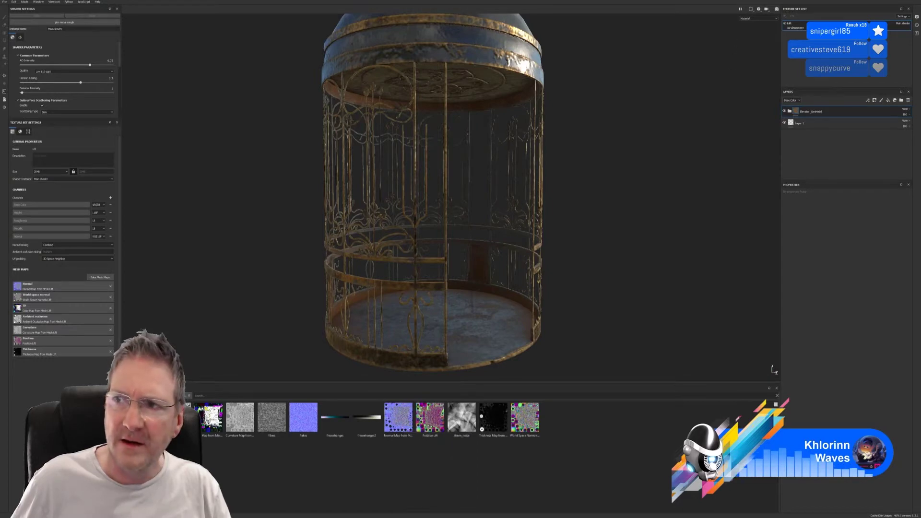
# Switch to 3ds Max, add an Unwrap UVW modifier to the low-poly lift and open its UV editor.
pyautogui.press('super+d')
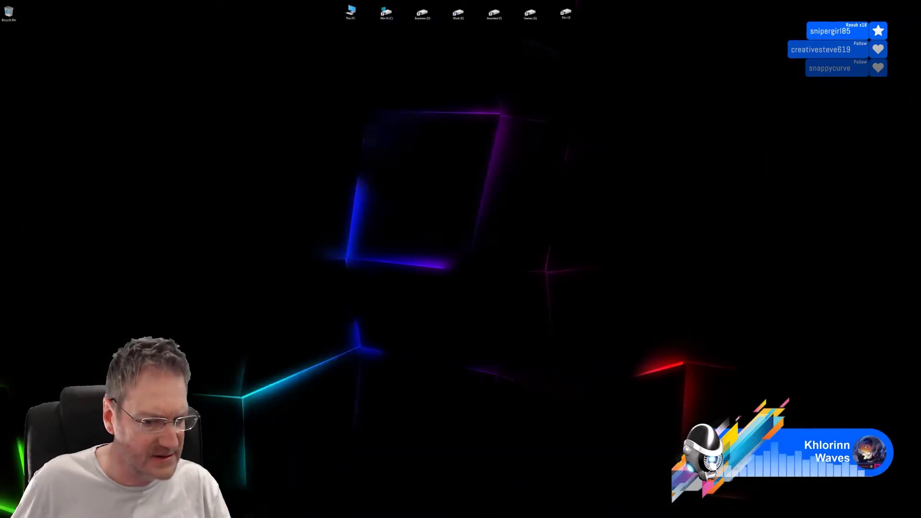
pyautogui.hotkey('alt', 'Tab')
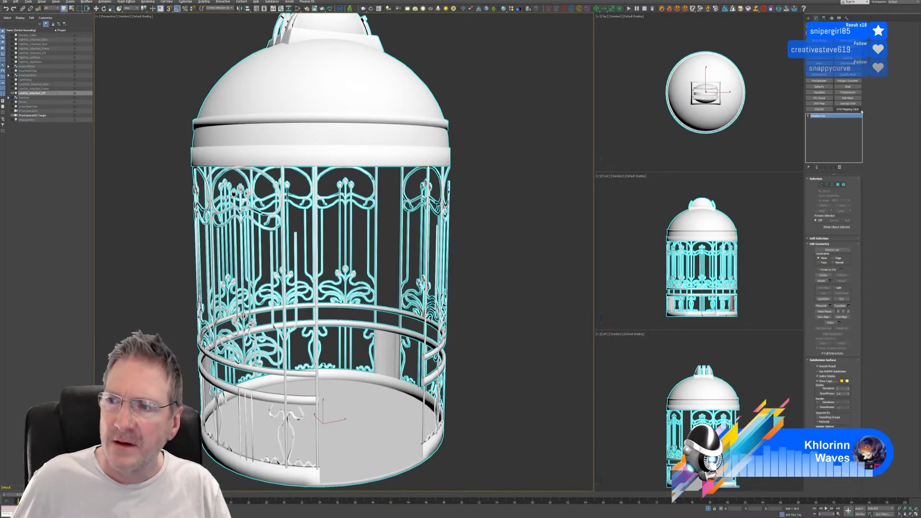
pyautogui.click(852, 104)
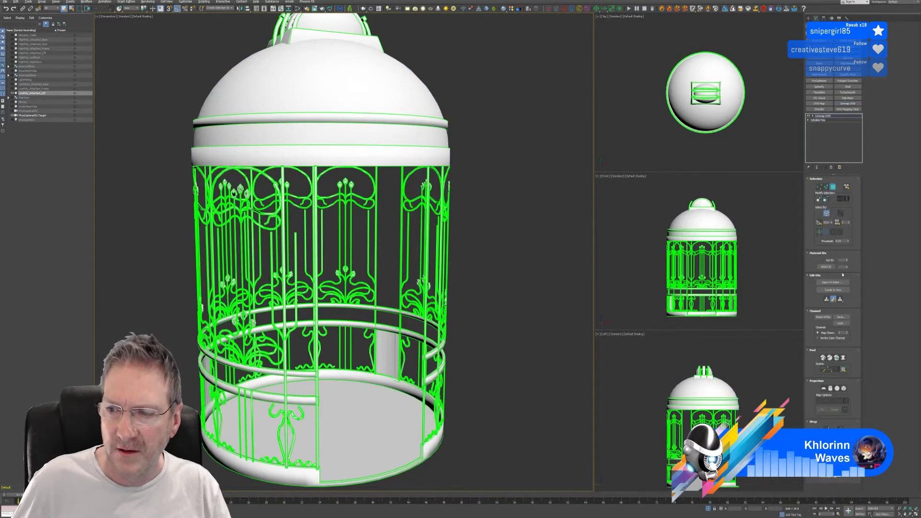
pyautogui.click(840, 283)
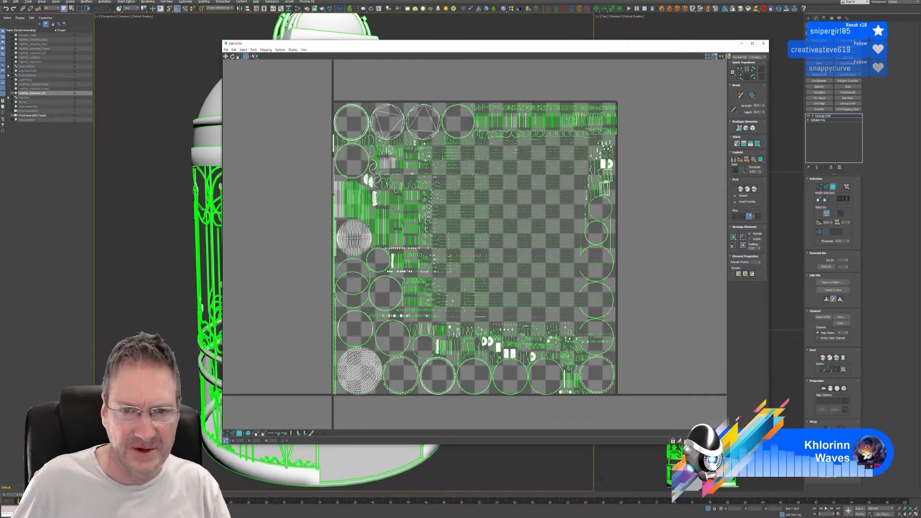
# Check the flower buds' UV shells in the UV editor against the low-poly lift, and close the editor.
pyautogui.moveTo(557, 296); pyautogui.dragTo(551, 298)
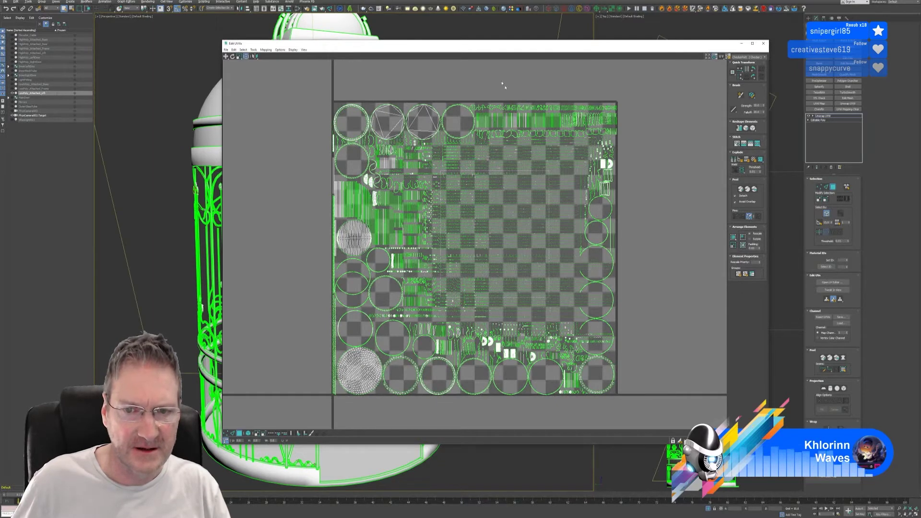
pyautogui.moveTo(441, 48); pyautogui.dragTo(596, 68)
pyautogui.scroll(10, 360, 163)
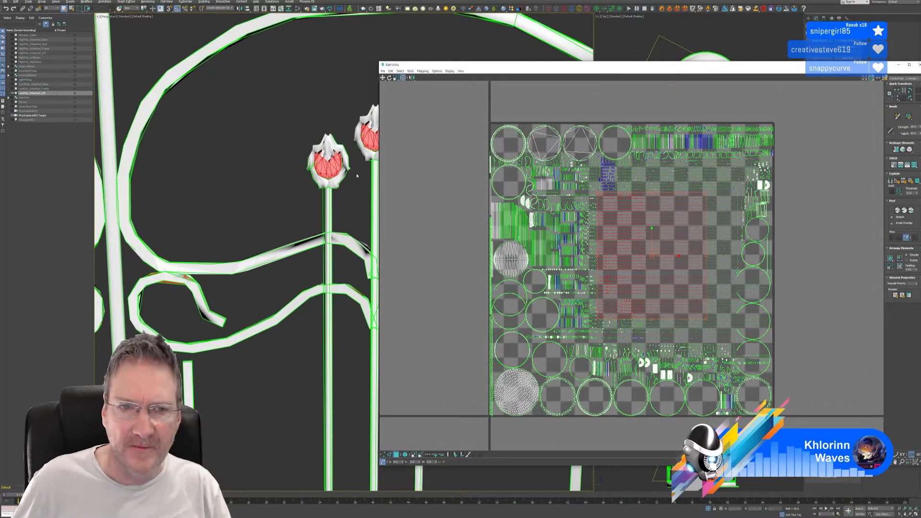
pyautogui.scroll(-8, 357, 176)
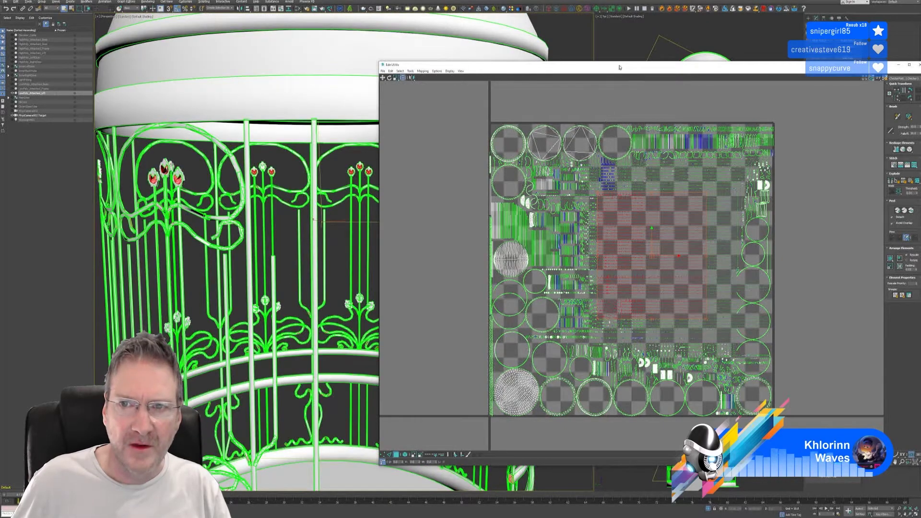
pyautogui.moveTo(619, 67); pyautogui.dragTo(530, 73)
pyautogui.click(831, 71)
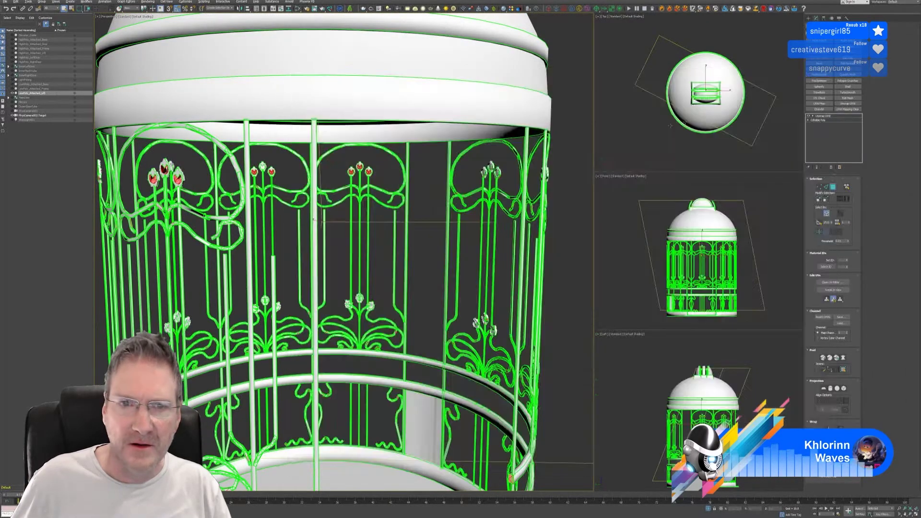
pyautogui.scroll(-10, 451, 169)
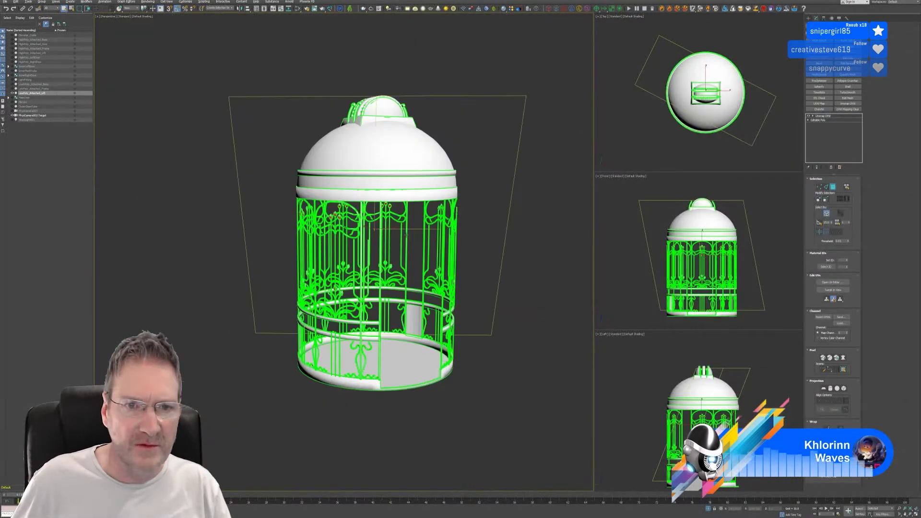
# Leave the Unwrap UVW sub-object level and collapse the low-poly lift's whole modifier stack into the Editable Poly.
pyautogui.click(834, 187)
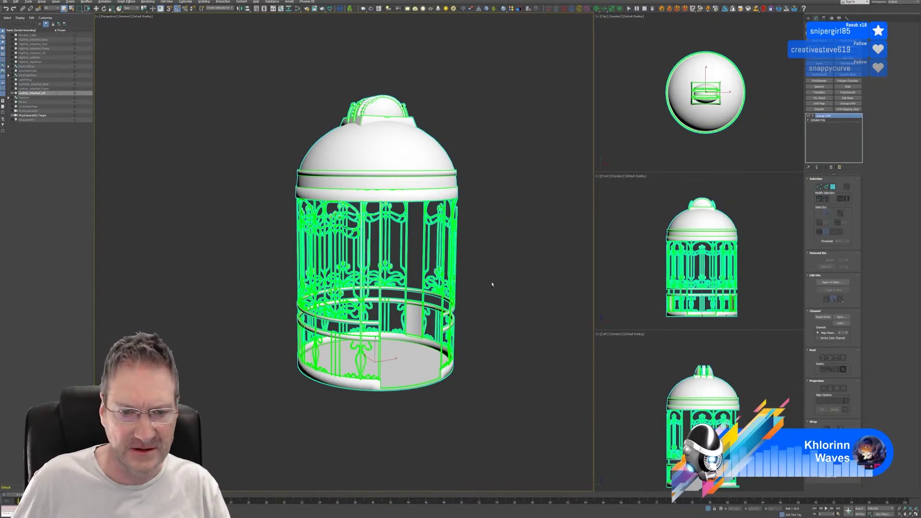
pyautogui.moveTo(492, 285)
pyautogui.keyDown('alt'); pyautogui.mouseDown(button='middle')
pyautogui.moveTo(463, 274)
pyautogui.moveTo(478, 276)
pyautogui.mouseUp(button='middle'); pyautogui.keyUp('alt')
pyautogui.scroll(4, 402, 227)
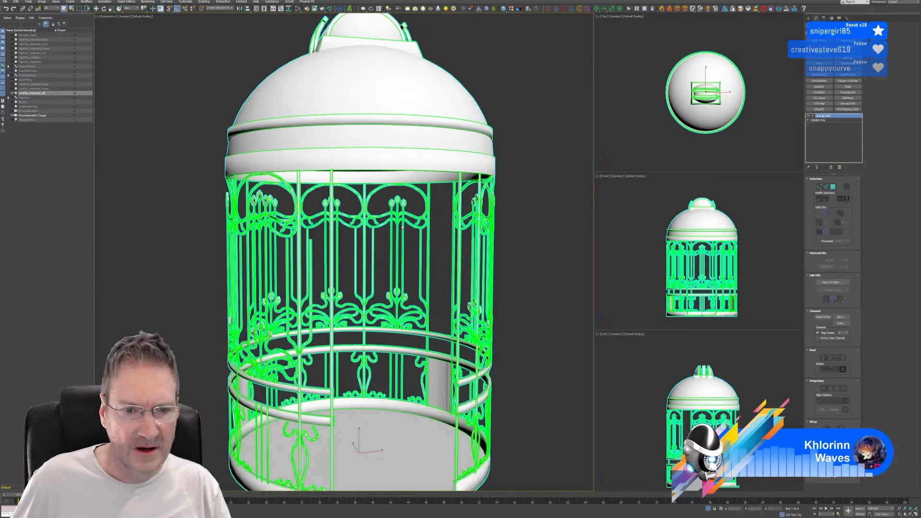
pyautogui.scroll(5, 399, 209)
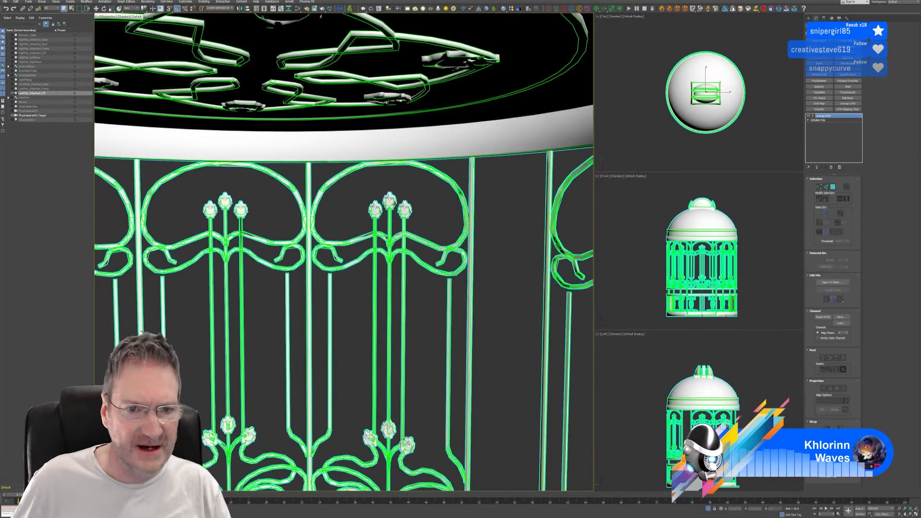
pyautogui.scroll(-3, 412, 215)
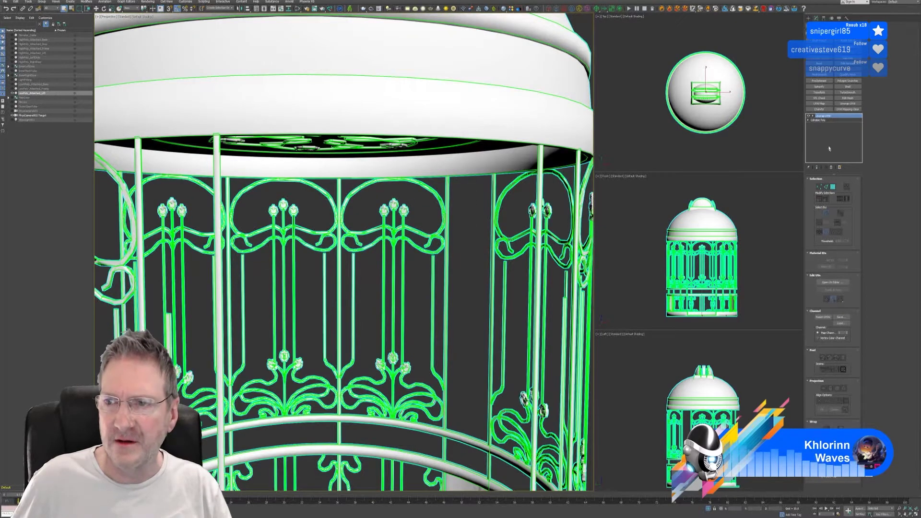
pyautogui.rightClick(825, 120)
pyautogui.click(837, 173)
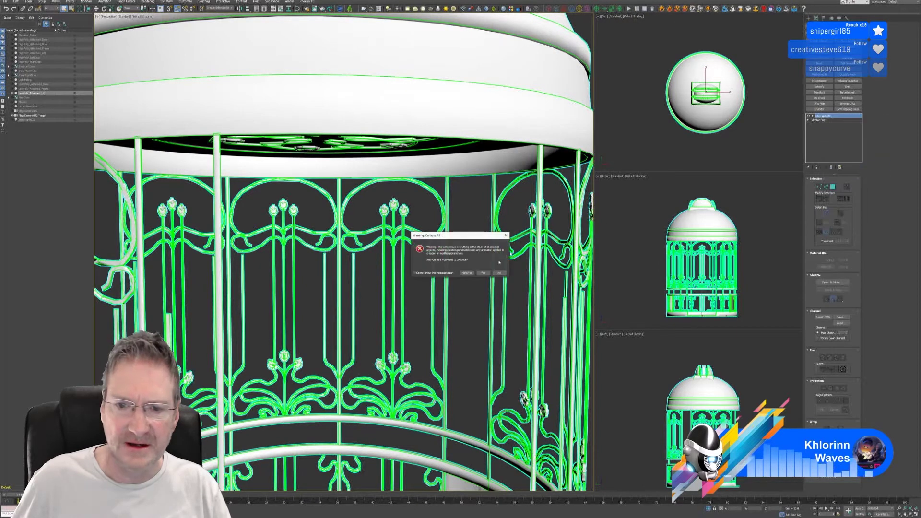
pyautogui.click(484, 273)
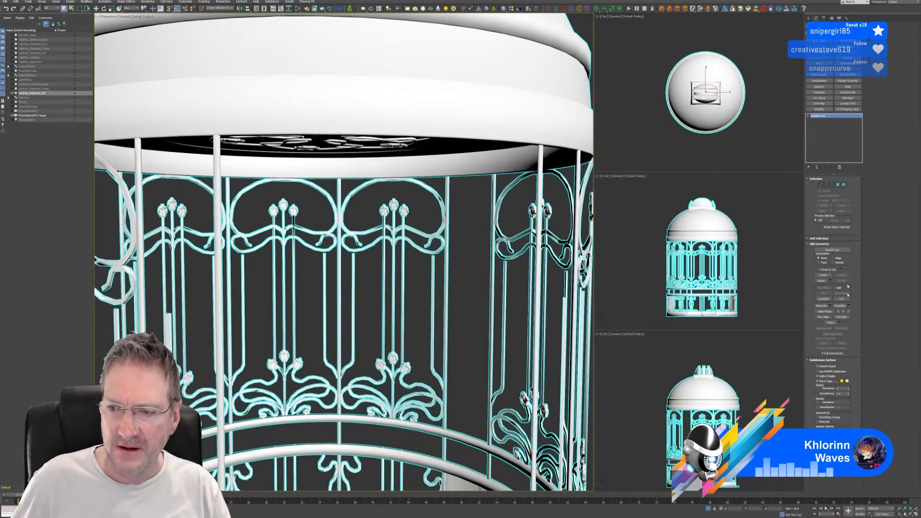
# At Element level, select the three upper flower buds of the railing panel beside the cage opening.
pyautogui.click(844, 185)
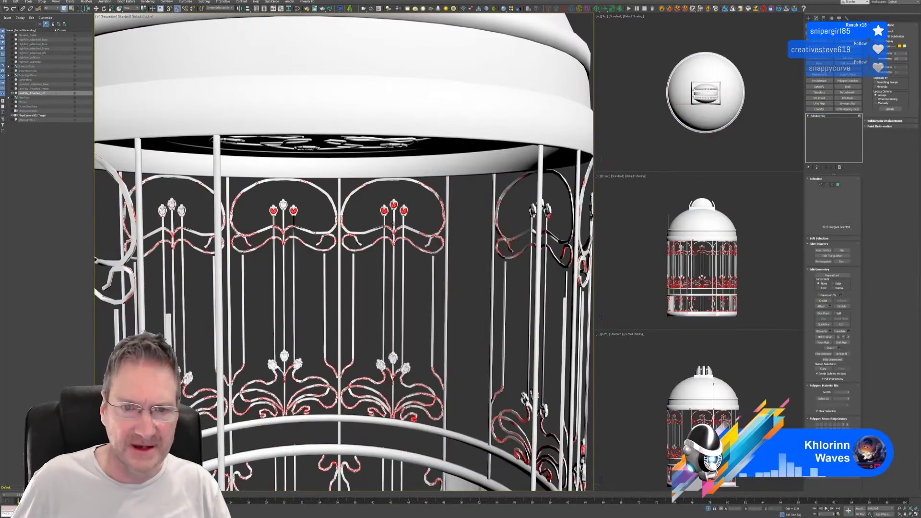
pyautogui.scroll(10, 396, 223)
pyautogui.click(434, 166)
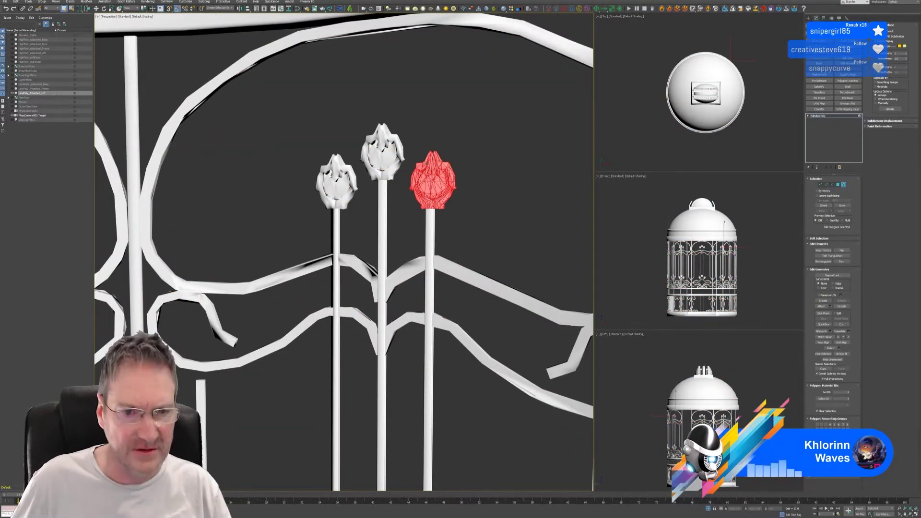
pyautogui.keyDown('ctrl'); pyautogui.click(384, 171); pyautogui.keyUp('ctrl')
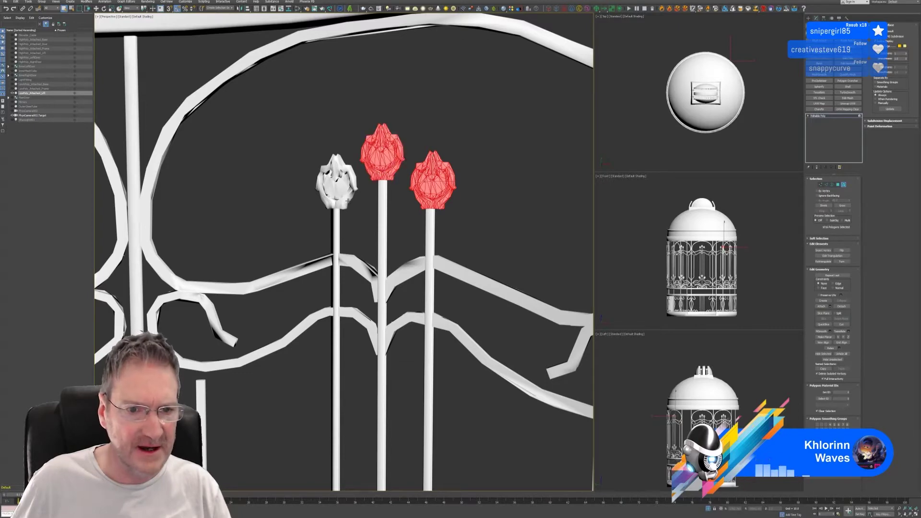
pyautogui.keyDown('ctrl'); pyautogui.click(336, 182); pyautogui.keyUp('ctrl')
pyautogui.scroll(-5, 418, 252)
pyautogui.scroll(-4, 417, 253)
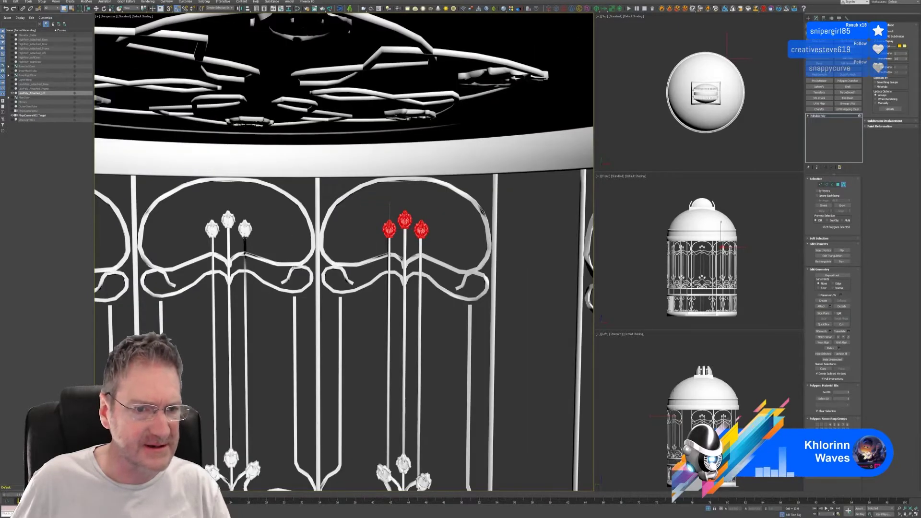
# Add the three upper flower buds of the adjacent railing panel to the element selection.
pyautogui.scroll(6, 242, 231)
pyautogui.keyDown('ctrl'); pyautogui.click(245, 219); pyautogui.keyUp('ctrl')
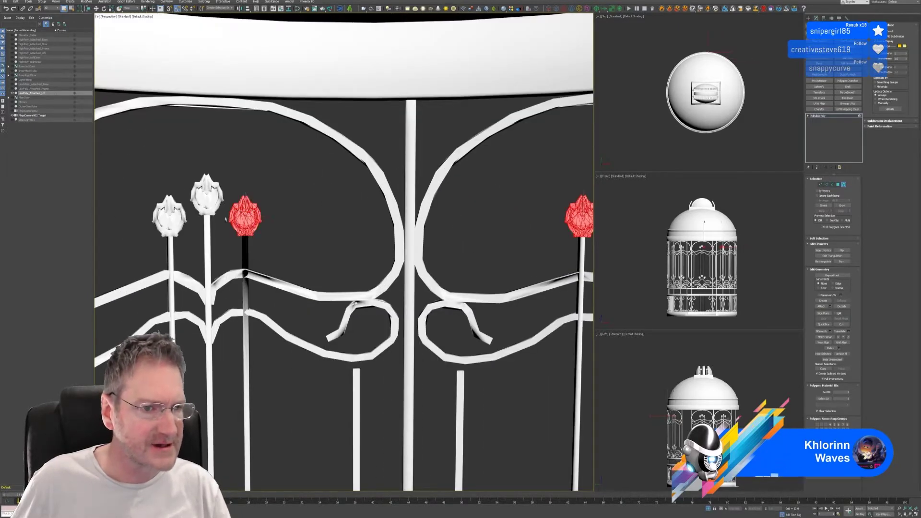
pyautogui.keyDown('ctrl'); pyautogui.click(212, 213); pyautogui.keyUp('ctrl')
pyautogui.keyDown('ctrl'); pyautogui.click(174, 224); pyautogui.keyUp('ctrl')
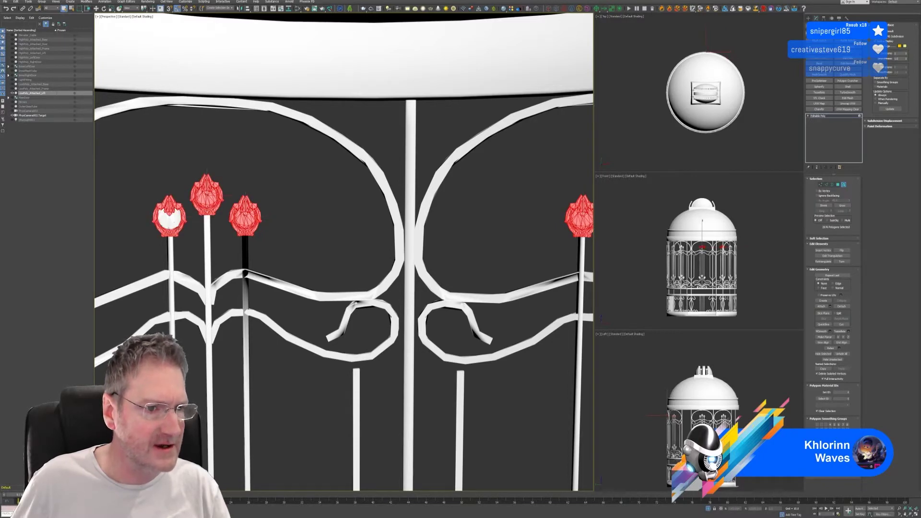
pyautogui.scroll(-4, 340, 260)
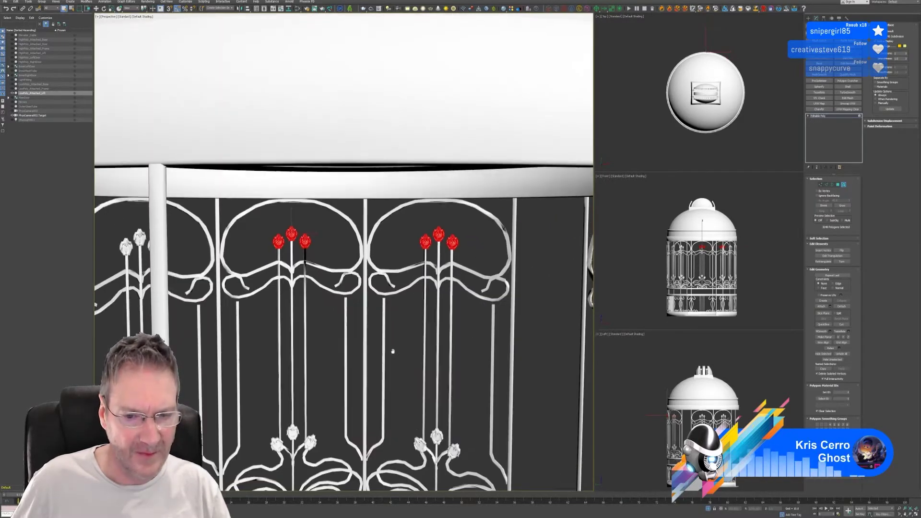
# Add the three lower flower buds of the panel beside the cage opening to the selection.
pyautogui.moveTo(393, 350); pyautogui.dragTo(354, 232, button='middle')
pyautogui.scroll(5, 403, 308)
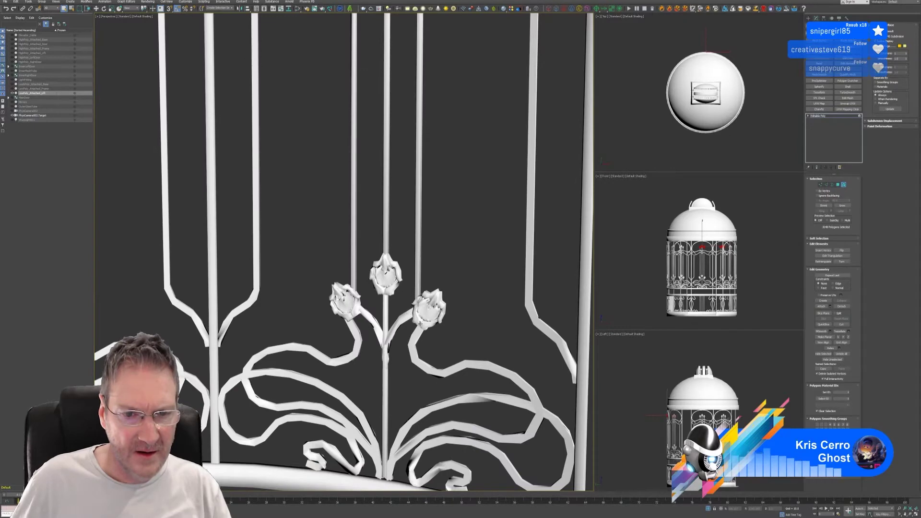
pyautogui.keyDown('ctrl'); pyautogui.click(420, 323); pyautogui.keyUp('ctrl')
pyautogui.keyDown('ctrl'); pyautogui.click(383, 277); pyautogui.keyUp('ctrl')
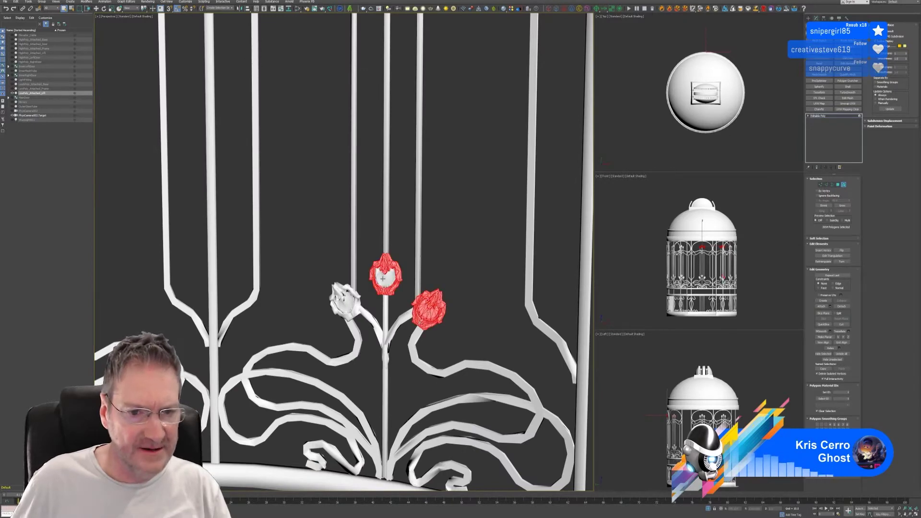
pyautogui.keyDown('ctrl'); pyautogui.click(345, 298); pyautogui.keyUp('ctrl')
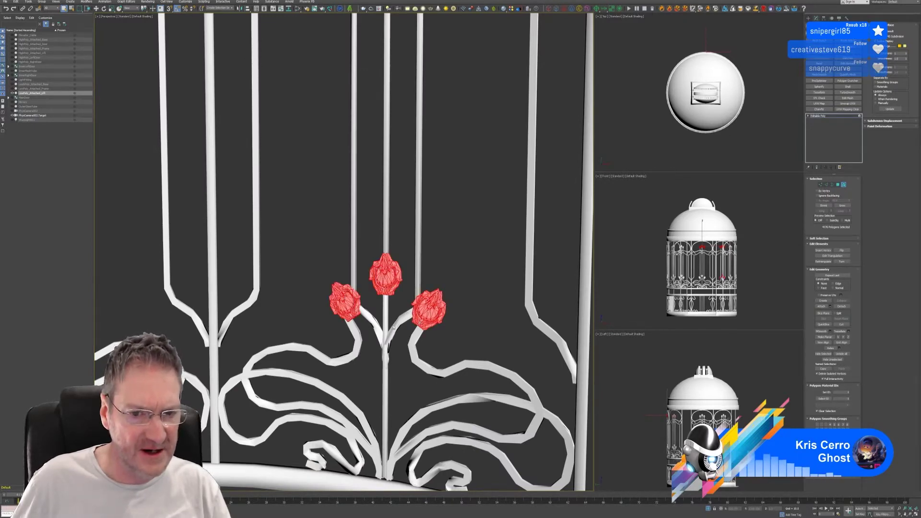
pyautogui.scroll(-5, 397, 331)
# Extend the selection with the second panel's three lower flower buds.
pyautogui.scroll(5, 269, 325)
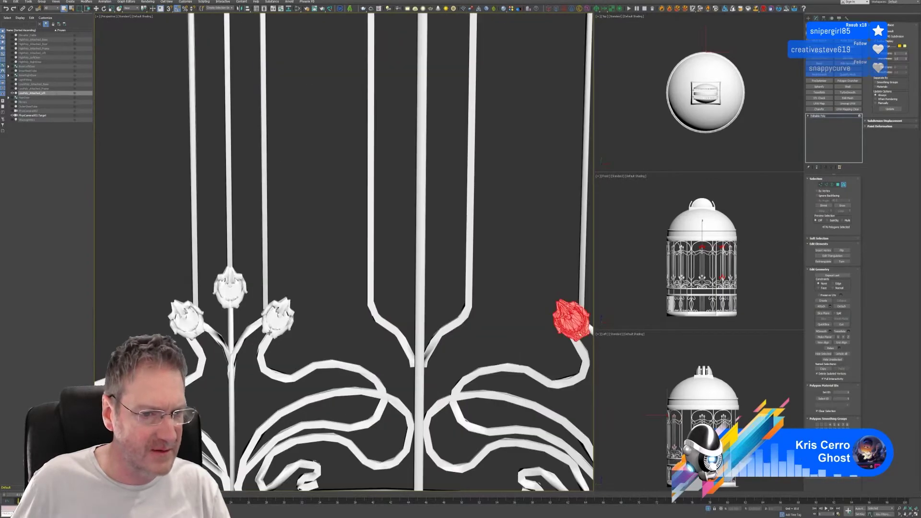
pyautogui.keyDown('ctrl'); pyautogui.click(277, 317); pyautogui.keyUp('ctrl')
pyautogui.keyDown('ctrl'); pyautogui.click(231, 302); pyautogui.keyUp('ctrl')
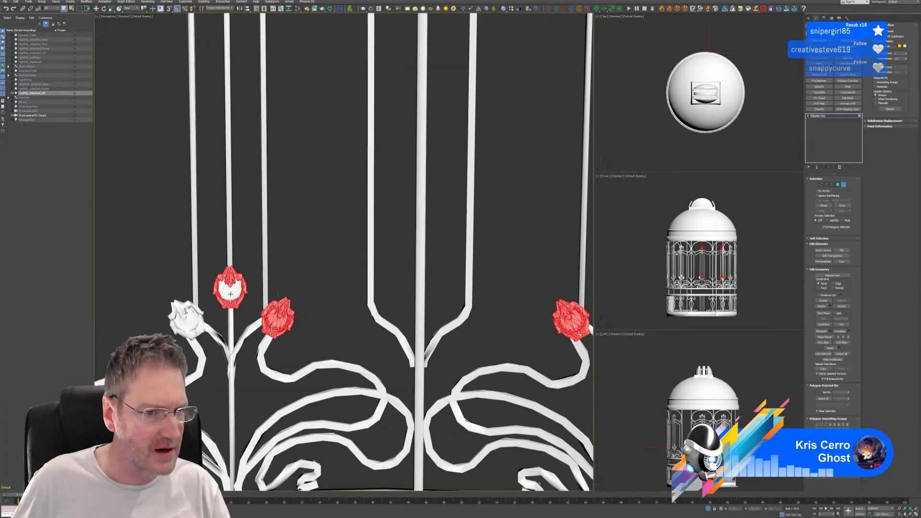
pyautogui.keyDown('ctrl'); pyautogui.click(192, 325); pyautogui.keyUp('ctrl')
pyautogui.scroll(-5, 212, 332)
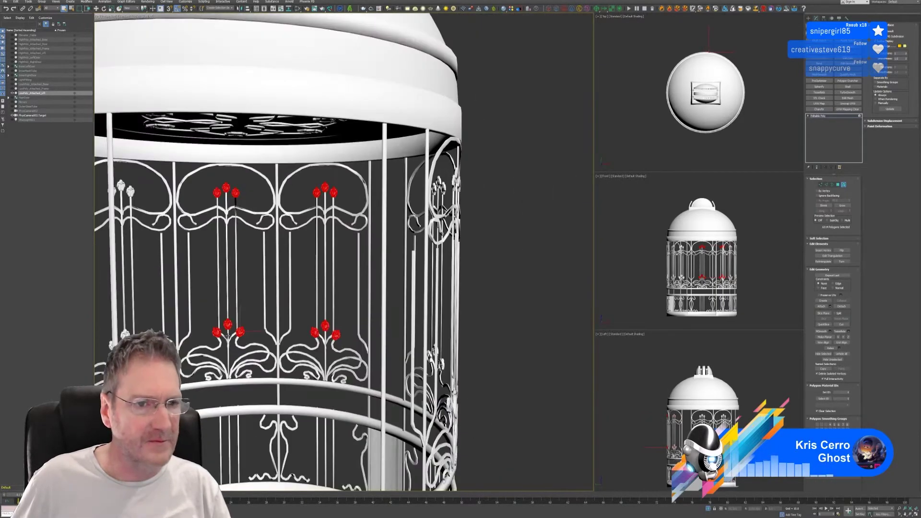
# Add all parts of the third railing panel's three upper flower buds to the selection, keeping the stems deselected.
pyautogui.moveTo(293, 287); pyautogui.dragTo(348, 283, button='middle')
pyautogui.keyDown('alt'); pyautogui.moveTo(348, 284); pyautogui.dragTo(328, 268, button='middle'); pyautogui.keyUp('alt')
pyautogui.scroll(5, 191, 206)
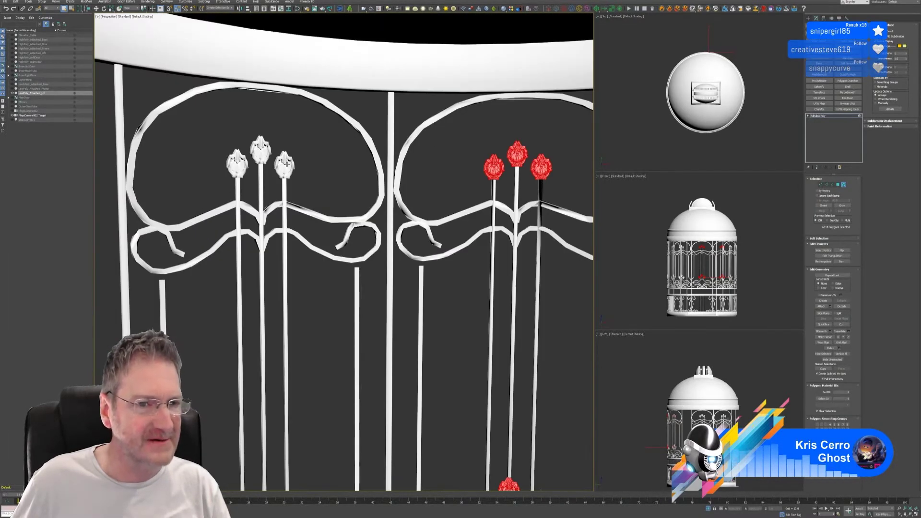
pyautogui.scroll(2, 287, 179)
pyautogui.keyDown('ctrl'); pyautogui.click(289, 183); pyautogui.keyUp('ctrl')
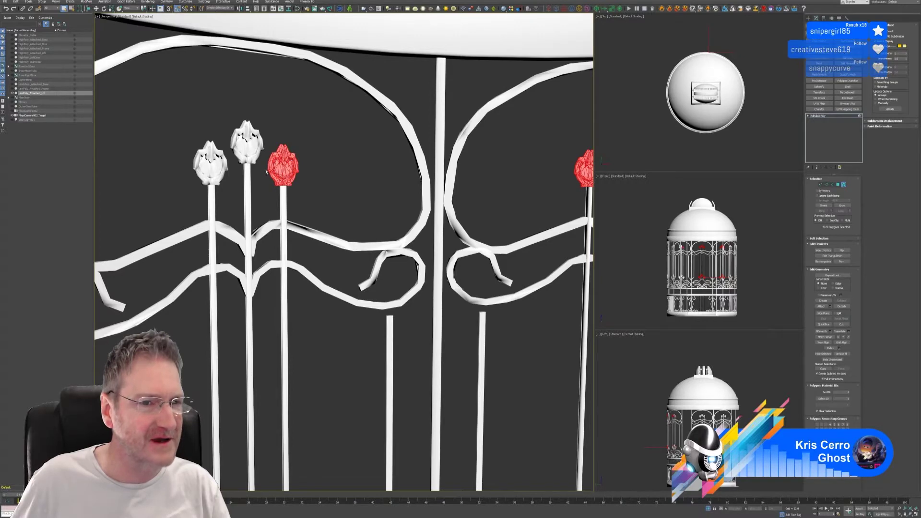
pyautogui.keyDown('ctrl'); pyautogui.click(247, 161); pyautogui.keyUp('ctrl')
pyautogui.keyDown('ctrl'); pyautogui.click(215, 184); pyautogui.keyUp('ctrl')
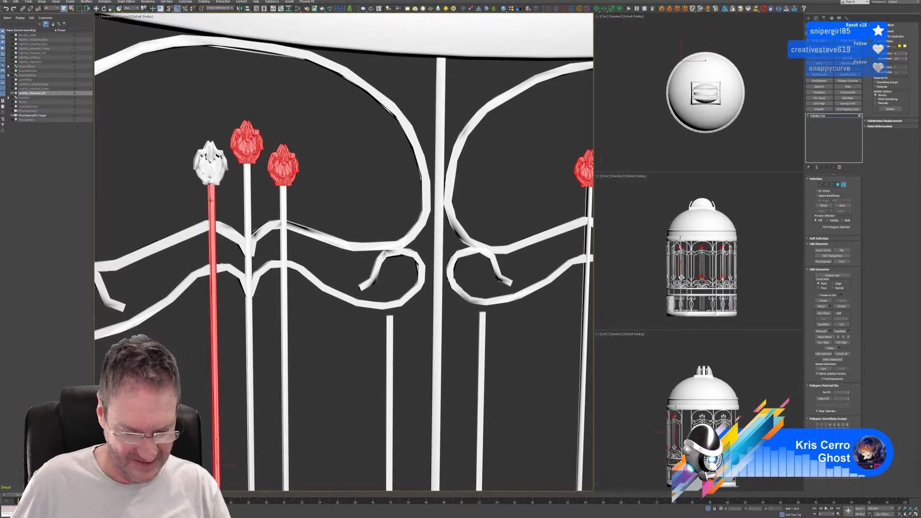
pyautogui.keyDown('alt'); pyautogui.click(211, 199); pyautogui.keyUp('alt')
pyautogui.keyDown('ctrl'); pyautogui.click(211, 175); pyautogui.keyUp('ctrl')
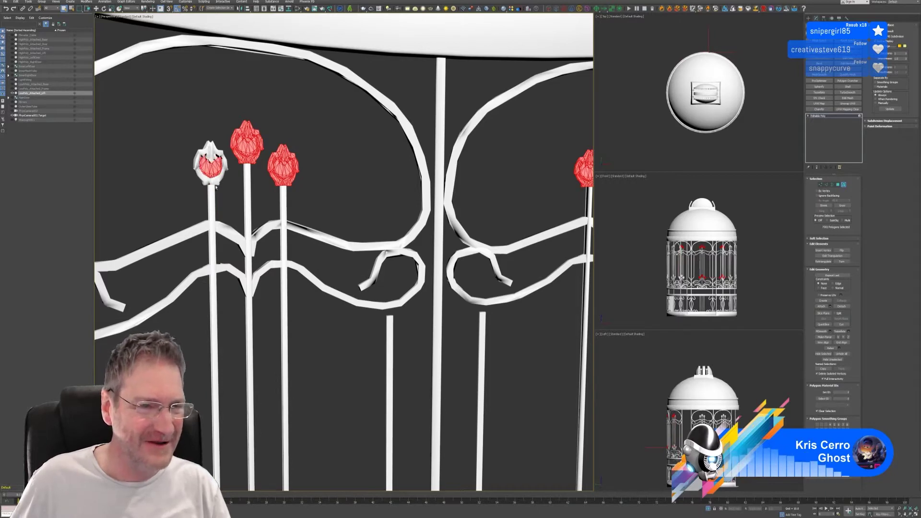
pyautogui.keyDown('ctrl'); pyautogui.click(211, 173); pyautogui.keyUp('ctrl')
pyautogui.scroll(-5, 211, 174)
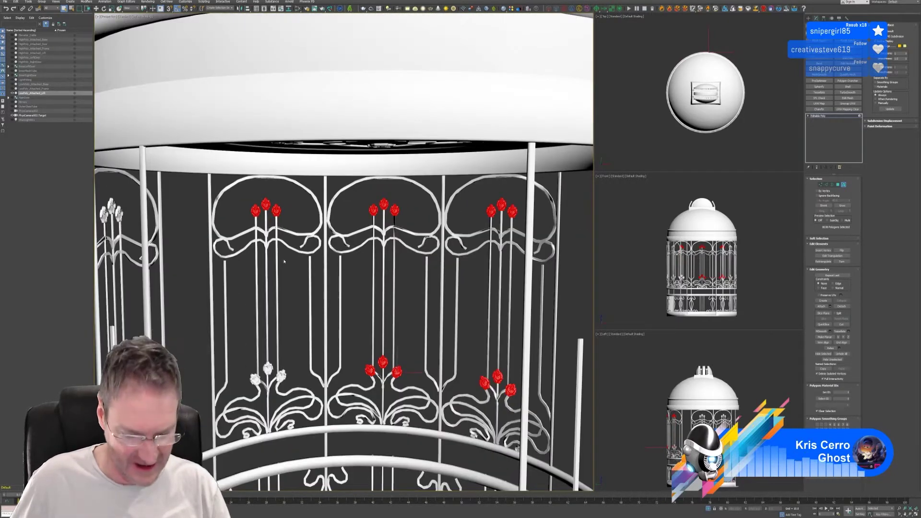
# Add the third railing panel's three lower flower buds to the selection.
pyautogui.scroll(5, 276, 382)
pyautogui.keyDown('ctrl'); pyautogui.click(273, 374); pyautogui.keyUp('ctrl')
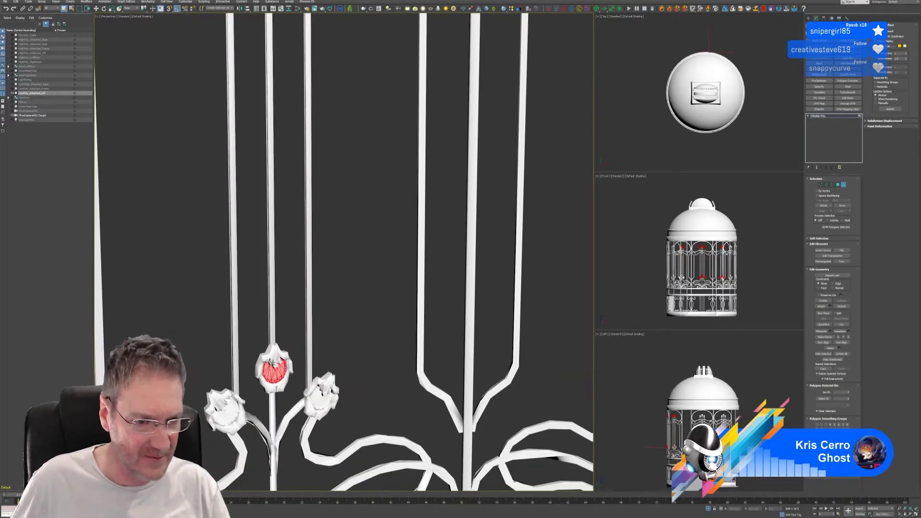
pyautogui.keyDown('ctrl'); pyautogui.click(314, 395); pyautogui.keyUp('ctrl')
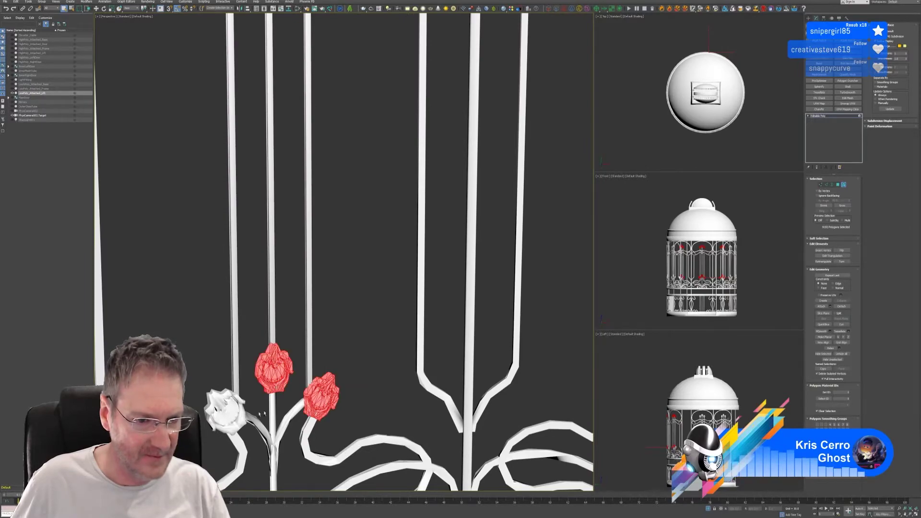
pyautogui.keyDown('ctrl'); pyautogui.click(221, 402); pyautogui.keyUp('ctrl')
pyautogui.scroll(-8, 224, 402)
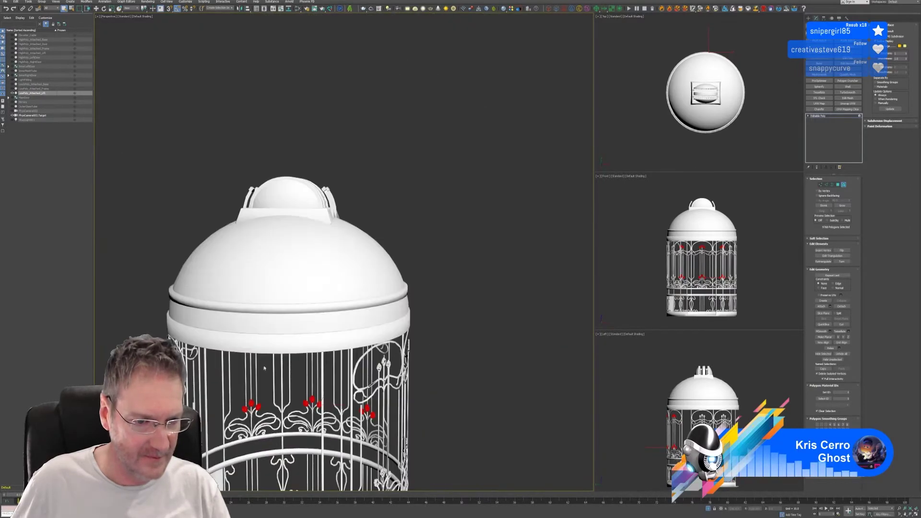
# Add all parts of the three upper flower buds on the panel across the narrow gap from the selected one.
pyautogui.moveTo(264, 368); pyautogui.dragTo(331, 263, button='middle')
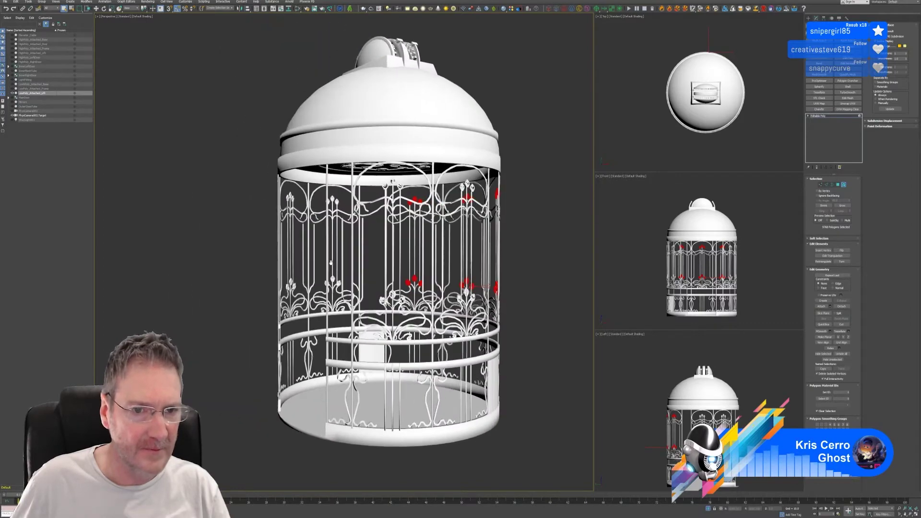
pyautogui.scroll(10, 333, 215)
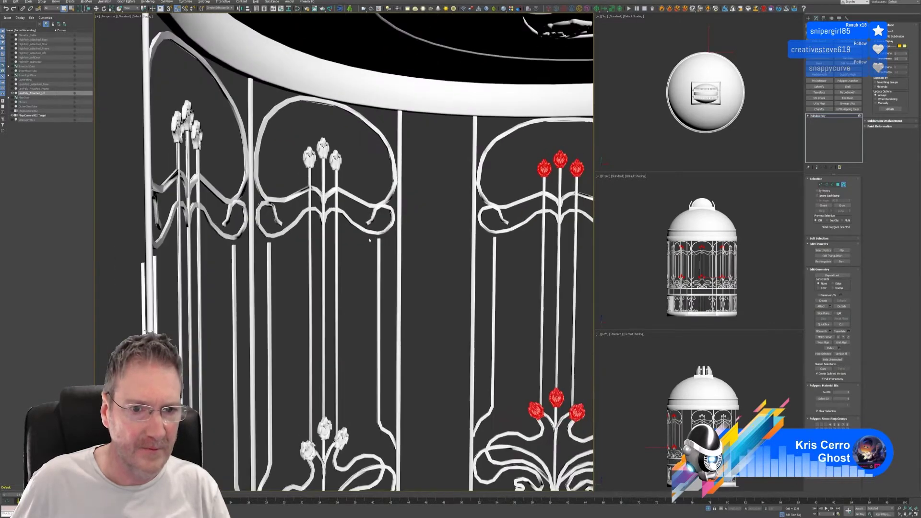
pyautogui.scroll(3, 323, 175)
pyautogui.keyDown('ctrl'); pyautogui.click(295, 141); pyautogui.keyUp('ctrl')
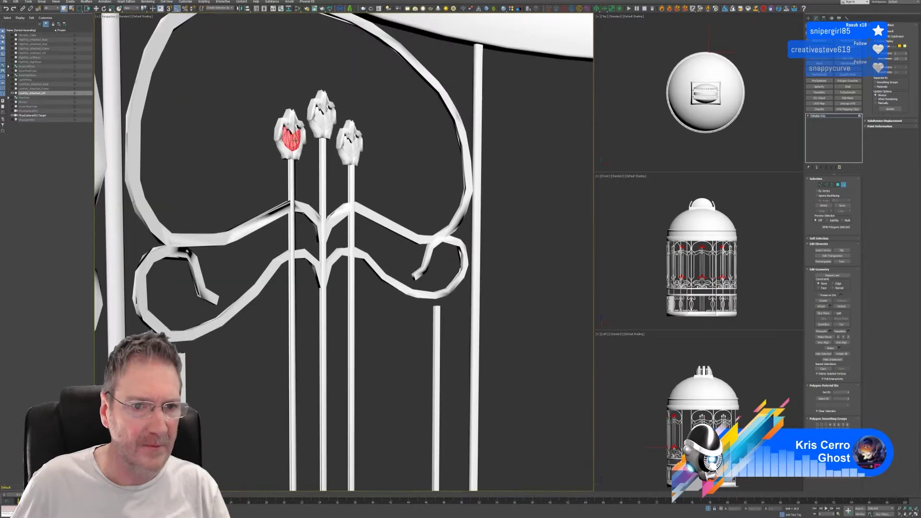
pyautogui.keyDown('ctrl'); pyautogui.click(320, 124); pyautogui.keyUp('ctrl')
pyautogui.keyDown('ctrl'); pyautogui.click(348, 131); pyautogui.keyUp('ctrl')
pyautogui.keyDown('ctrl'); pyautogui.click(323, 135); pyautogui.keyUp('ctrl')
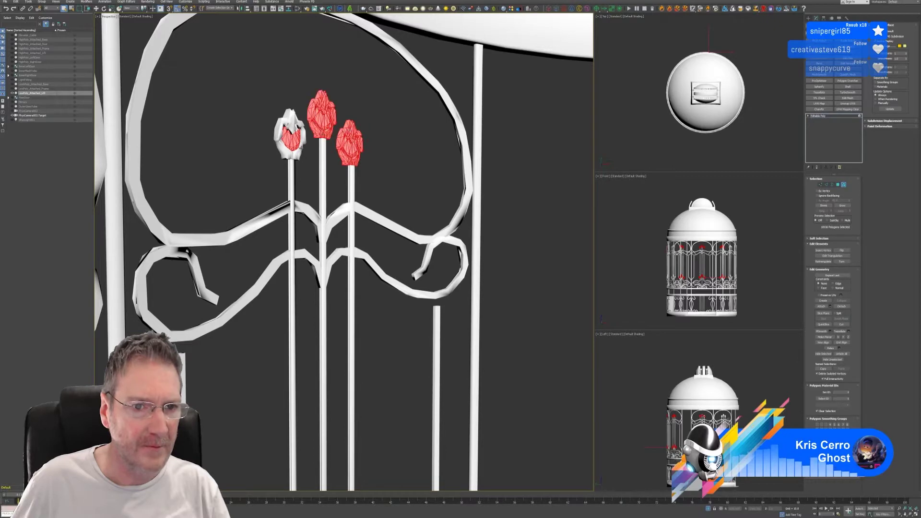
pyautogui.keyDown('ctrl'); pyautogui.click(292, 154); pyautogui.keyUp('ctrl')
# Add the three lower flower buds of that same panel beside the gap to the selection.
pyautogui.moveTo(370, 324); pyautogui.dragTo(317, 154, button='middle')
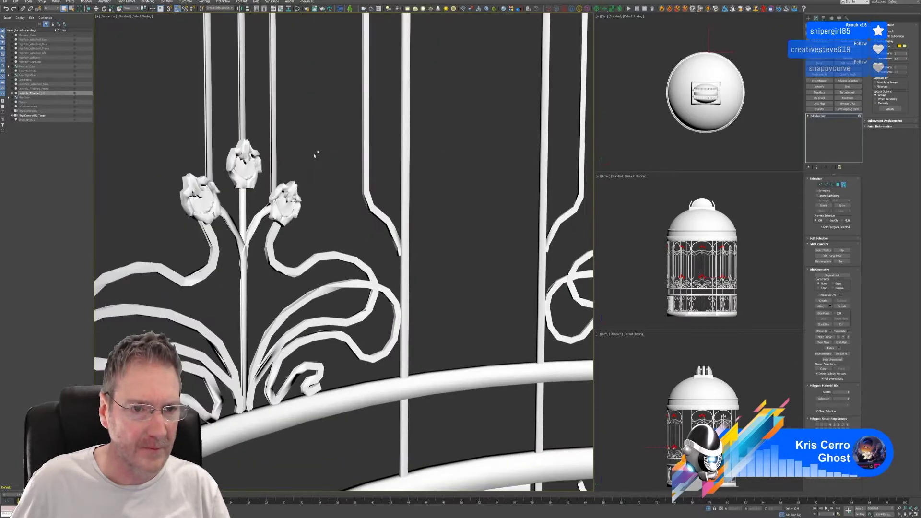
pyautogui.keyDown('ctrl'); pyautogui.click(245, 168); pyautogui.keyUp('ctrl')
pyautogui.keyDown('ctrl'); pyautogui.click(244, 165); pyautogui.keyUp('ctrl')
pyautogui.keyDown('ctrl'); pyautogui.click(200, 190); pyautogui.keyUp('ctrl')
pyautogui.keyDown('ctrl'); pyautogui.click(201, 199); pyautogui.keyUp('ctrl')
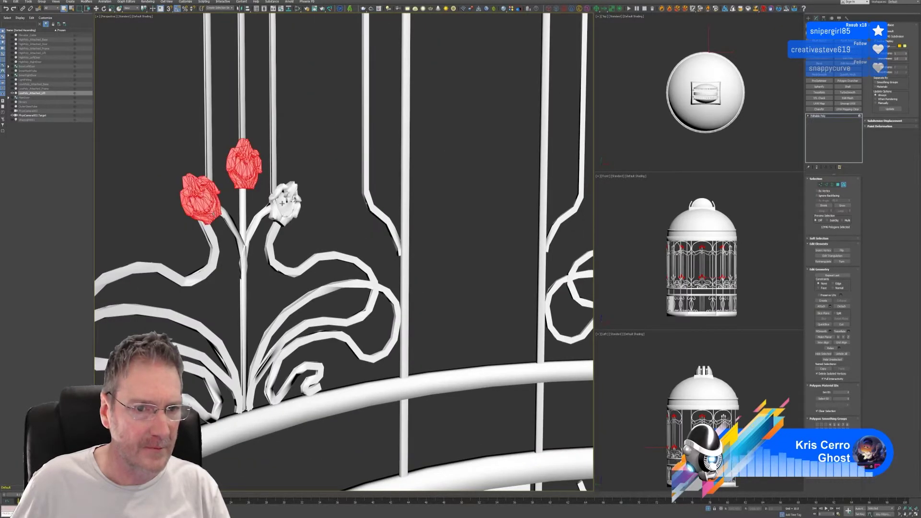
pyautogui.keyDown('ctrl'); pyautogui.click(282, 203); pyautogui.keyUp('ctrl')
pyautogui.keyDown('ctrl'); pyautogui.click(284, 207); pyautogui.keyUp('ctrl')
pyautogui.scroll(-4, 288, 211)
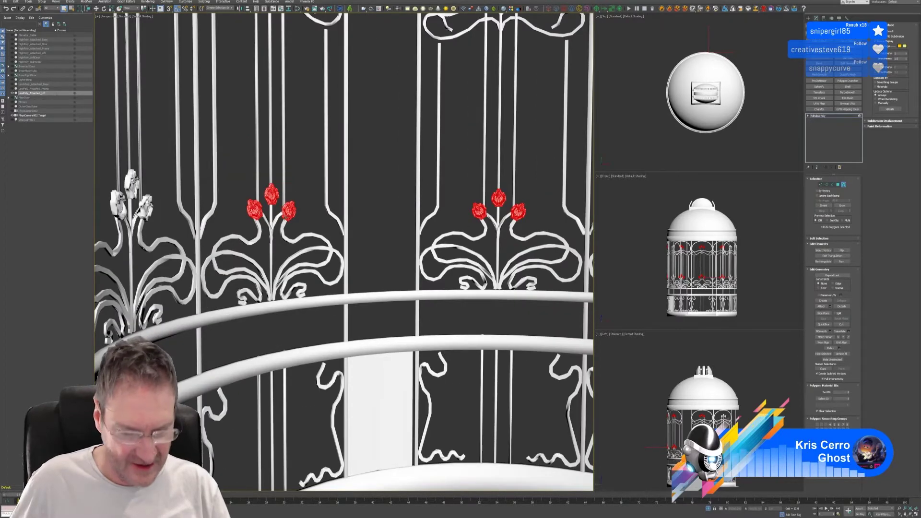
# Extend the selection with the three upper flower buds of the next adjoining railing panel, including inner and outer parts.
pyautogui.keyDown('alt'); pyautogui.moveTo(286, 217); pyautogui.dragTo(302, 283, button='middle'); pyautogui.keyUp('alt')
pyautogui.scroll(-2, 233, 210)
pyautogui.scroll(4, 295, 134)
pyautogui.moveTo(267, 33); pyautogui.dragTo(280, 91, button='middle')
pyautogui.scroll(2, 276, 93)
pyautogui.keyDown('ctrl'); pyautogui.click(232, 115); pyautogui.keyUp('ctrl')
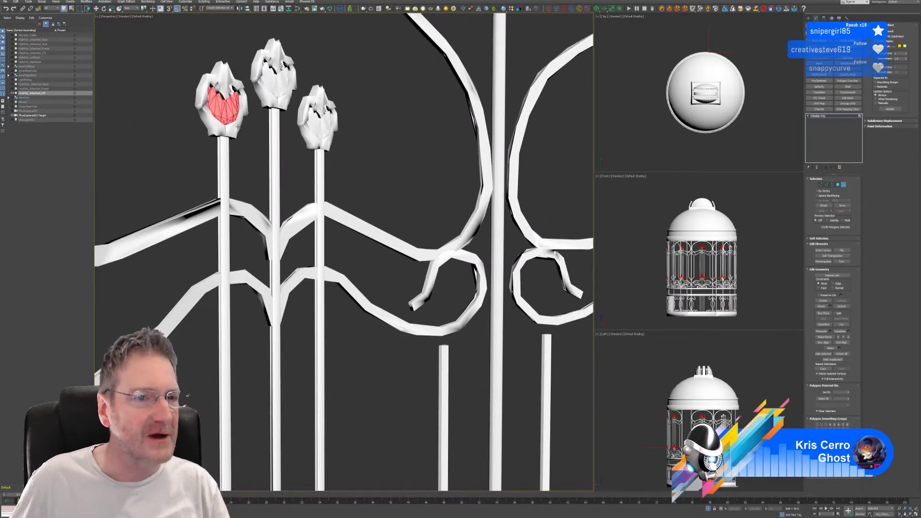
pyautogui.keyDown('ctrl'); pyautogui.click(237, 126); pyautogui.keyUp('ctrl')
pyautogui.keyDown('ctrl'); pyautogui.click(277, 89); pyautogui.keyUp('ctrl')
pyautogui.keyDown('ctrl'); pyautogui.click(270, 99); pyautogui.keyUp('ctrl')
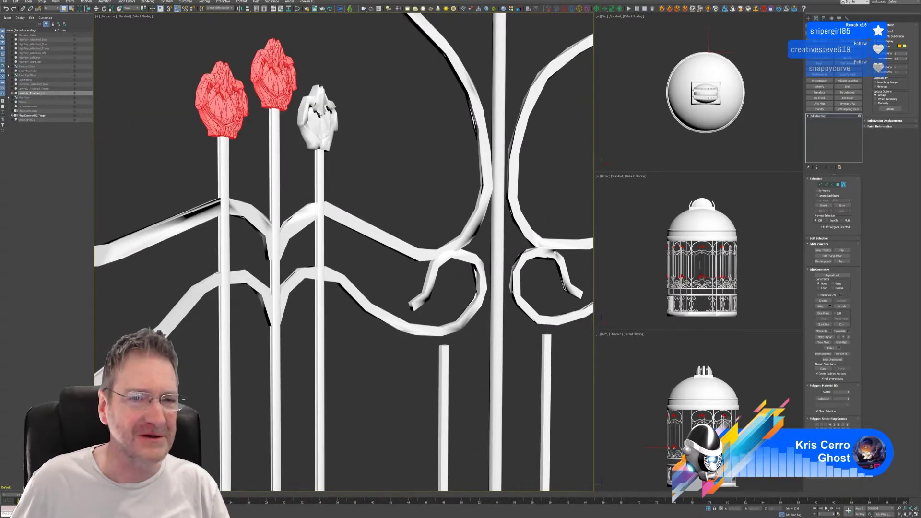
pyautogui.keyDown('ctrl'); pyautogui.click(321, 114); pyautogui.keyUp('ctrl')
pyautogui.keyDown('ctrl'); pyautogui.click(317, 127); pyautogui.keyUp('ctrl')
# Add the three lower flower buds of this adjoining panel to the selection, leaving the stems deselected.
pyautogui.moveTo(354, 300); pyautogui.dragTo(346, 148, button='middle')
pyautogui.scroll(-3, 348, 192)
pyautogui.moveTo(360, 364); pyautogui.dragTo(363, 269, button='middle')
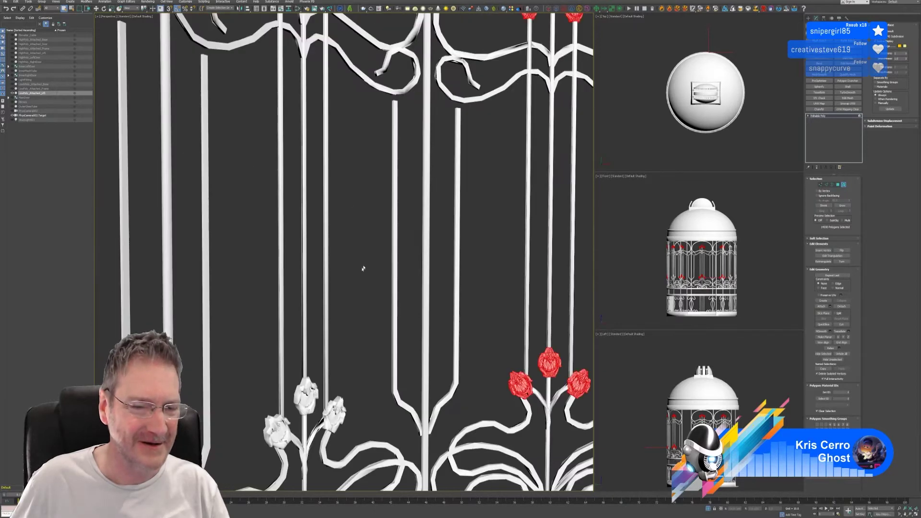
pyautogui.scroll(-5, 363, 269)
pyautogui.scroll(6, 329, 347)
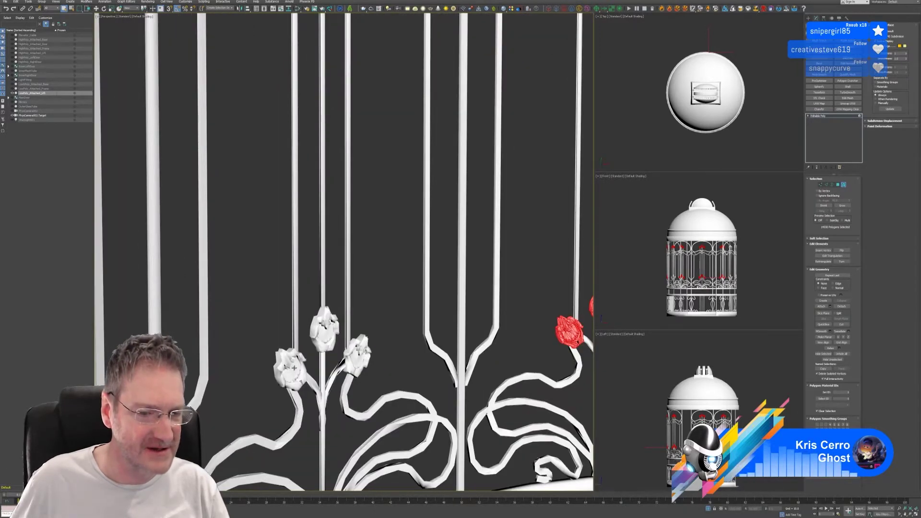
pyautogui.keyDown('ctrl'); pyautogui.click(294, 369); pyautogui.keyUp('ctrl')
pyautogui.keyDown('ctrl'); pyautogui.click(291, 372); pyautogui.keyUp('ctrl')
pyautogui.keyDown('ctrl'); pyautogui.click(325, 344); pyautogui.keyUp('ctrl')
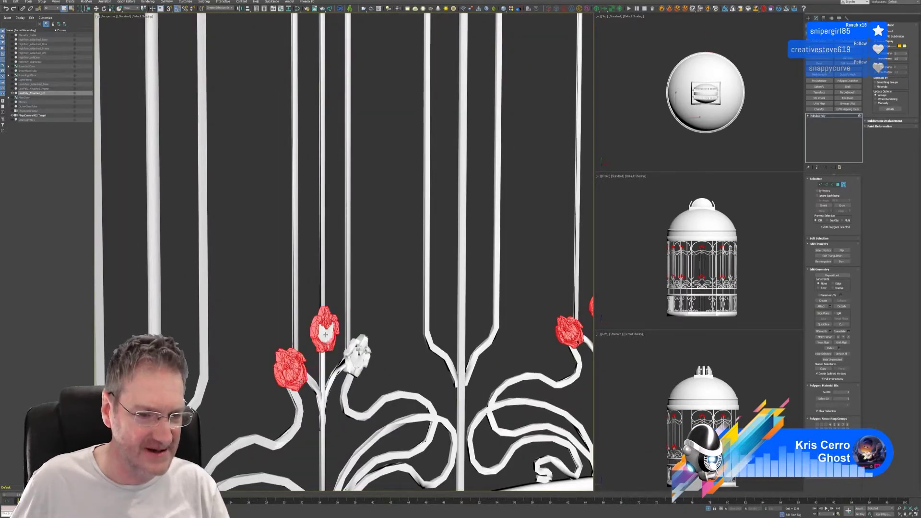
pyautogui.keyDown('ctrl'); pyautogui.click(325, 334); pyautogui.keyUp('ctrl')
pyautogui.keyDown('ctrl'); pyautogui.click(360, 355); pyautogui.keyUp('ctrl')
pyautogui.keyDown('ctrl'); pyautogui.click(357, 366); pyautogui.keyUp('ctrl')
pyautogui.scroll(-10, 328, 278)
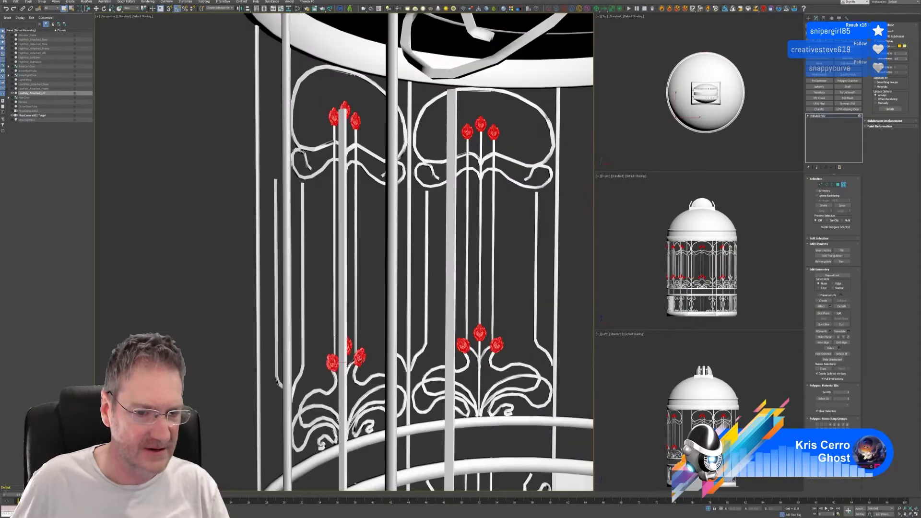
# Add the three upper flower buds of the next unselected panel on the opposite side of the cage.
pyautogui.moveTo(324, 269); pyautogui.dragTo(258, 264, button='middle')
pyautogui.keyDown('alt'); pyautogui.moveTo(258, 264); pyautogui.dragTo(329, 255, button='middle'); pyautogui.keyUp('alt')
pyautogui.moveTo(347, 224); pyautogui.dragTo(305, 252, button='middle')
pyautogui.keyDown('alt'); pyautogui.moveTo(305, 252); pyautogui.dragTo(295, 252, button='middle'); pyautogui.keyUp('alt')
pyautogui.scroll(9, 383, 176)
pyautogui.keyDown('ctrl'); pyautogui.click(363, 223); pyautogui.keyUp('ctrl')
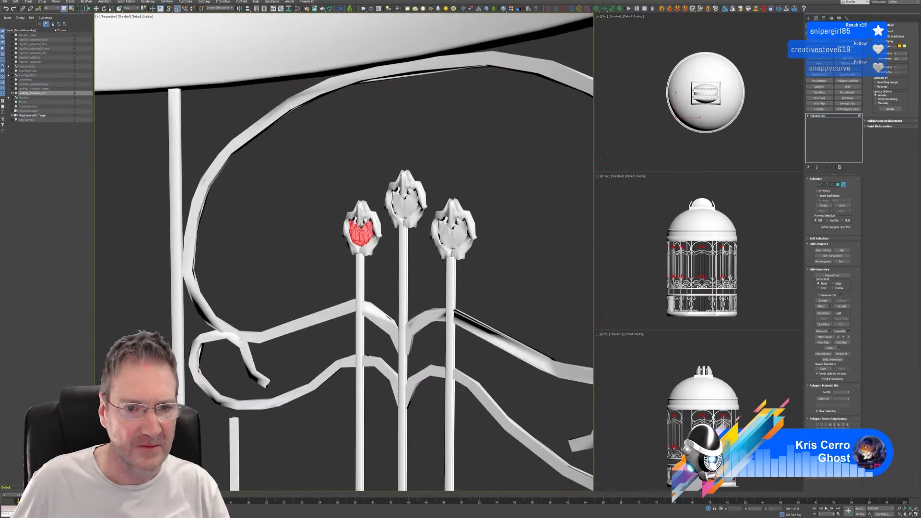
pyautogui.keyDown('ctrl'); pyautogui.click(405, 204); pyautogui.keyUp('ctrl')
pyautogui.keyDown('ctrl'); pyautogui.click(447, 233); pyautogui.keyUp('ctrl')
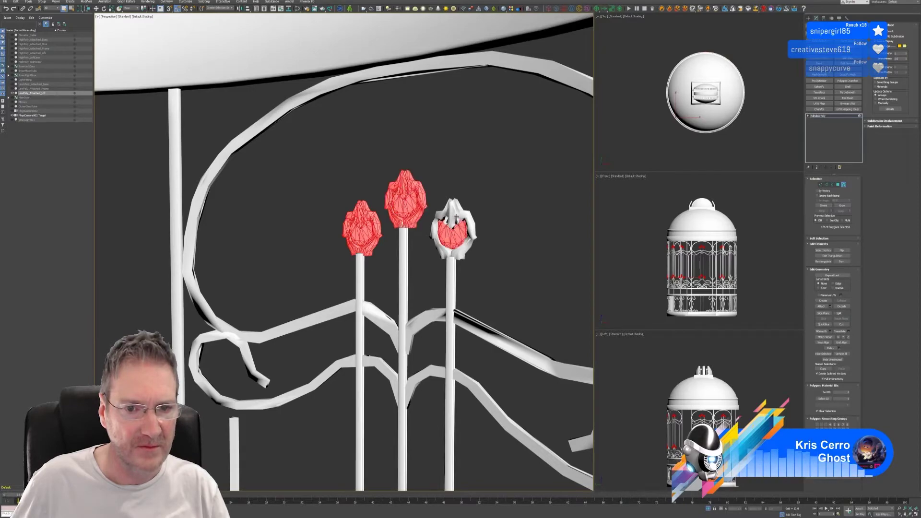
pyautogui.keyDown('ctrl'); pyautogui.click(468, 230); pyautogui.keyUp('ctrl')
# Include the opposite-side panel's three lower flower buds in the selection.
pyautogui.scroll(-5, 427, 286)
pyautogui.keyDown('alt'); pyautogui.moveTo(427, 286); pyautogui.dragTo(338, 188, button='middle'); pyautogui.keyUp('alt')
pyautogui.scroll(6, 311, 264)
pyautogui.keyDown('ctrl'); pyautogui.click(256, 307); pyautogui.keyUp('ctrl')
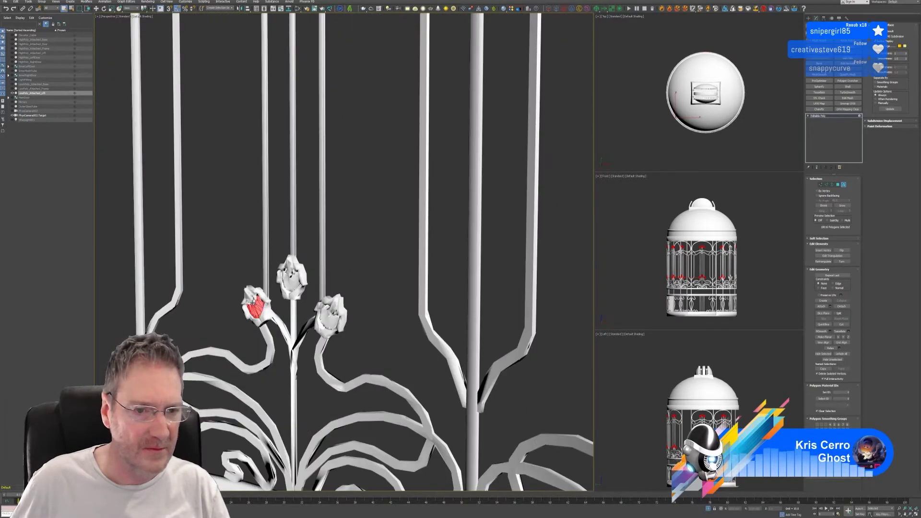
pyautogui.keyDown('ctrl'); pyautogui.click(254, 300); pyautogui.keyUp('ctrl')
pyautogui.keyDown('ctrl'); pyautogui.click(292, 283); pyautogui.keyUp('ctrl')
pyautogui.keyDown('ctrl'); pyautogui.click(292, 274); pyautogui.keyUp('ctrl')
pyautogui.keyDown('ctrl'); pyautogui.click(330, 318); pyautogui.keyUp('ctrl')
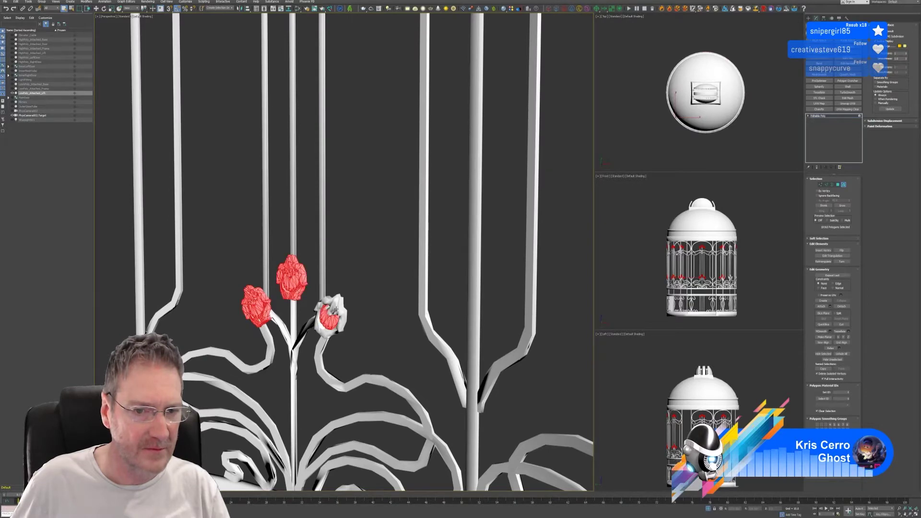
pyautogui.keyDown('ctrl'); pyautogui.click(331, 309); pyautogui.keyUp('ctrl')
# Add the three lower flower buds of the last unselected railing panel to the selection.
pyautogui.scroll(-3, 336, 310)
pyautogui.keyDown('alt'); pyautogui.moveTo(335, 309); pyautogui.dragTo(350, 278, button='middle'); pyautogui.keyUp('alt')
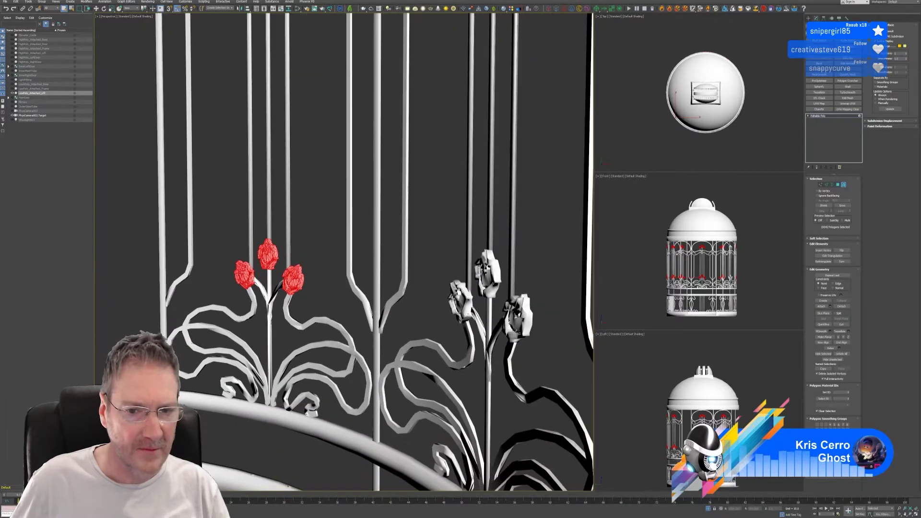
pyautogui.keyDown('ctrl'); pyautogui.click(454, 300); pyautogui.keyUp('ctrl')
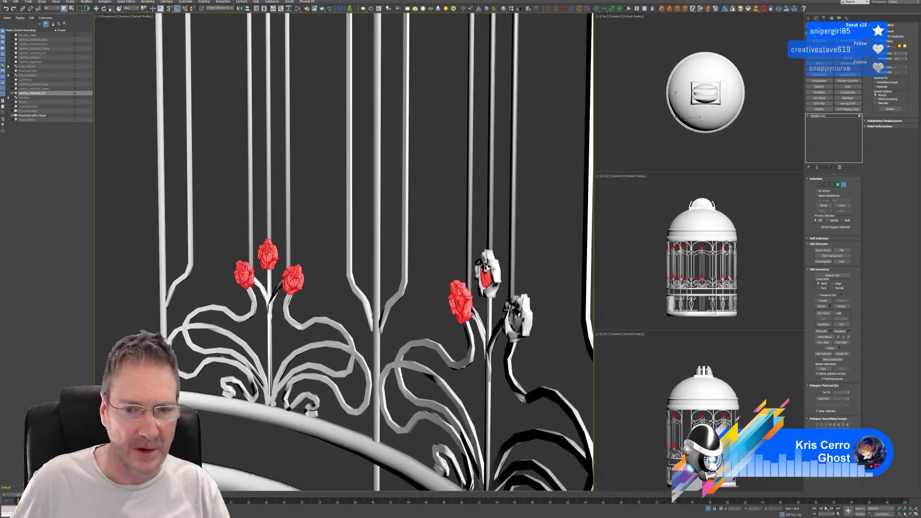
pyautogui.keyDown('ctrl'); pyautogui.click(488, 274); pyautogui.keyUp('ctrl')
pyautogui.keyDown('ctrl'); pyautogui.click(514, 319); pyautogui.keyUp('ctrl')
pyautogui.keyDown('ctrl'); pyautogui.click(526, 313); pyautogui.keyUp('ctrl')
pyautogui.scroll(-5, 522, 315)
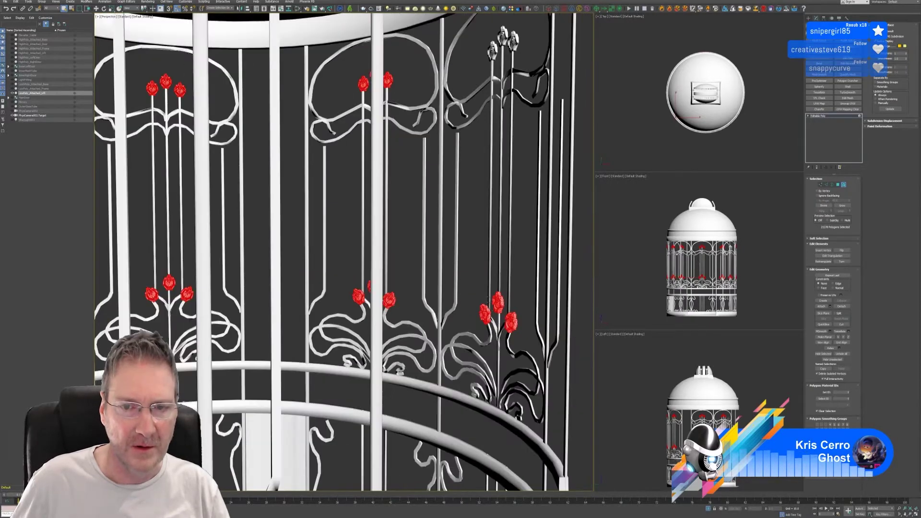
# Add all parts of the last railing panel's three upper flower buds to the selection.
pyautogui.moveTo(503, 216); pyautogui.dragTo(463, 322, button='middle')
pyautogui.scroll(2, 470, 191)
pyautogui.scroll(1, 471, 166)
pyautogui.keyDown('ctrl'); pyautogui.click(469, 161); pyautogui.keyUp('ctrl')
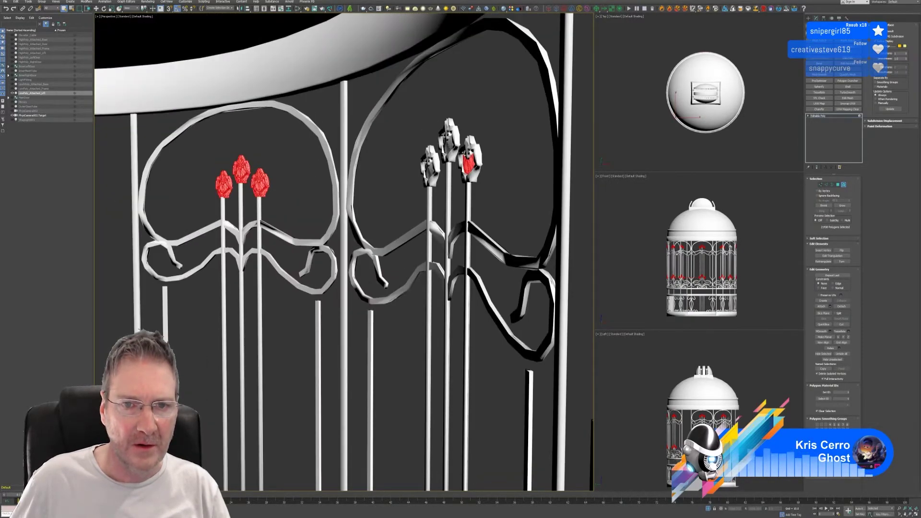
pyautogui.keyDown('ctrl'); pyautogui.click(449, 142); pyautogui.keyUp('ctrl')
pyautogui.keyDown('ctrl'); pyautogui.click(429, 168); pyautogui.keyUp('ctrl')
pyautogui.keyDown('ctrl'); pyautogui.click(430, 168); pyautogui.keyUp('ctrl')
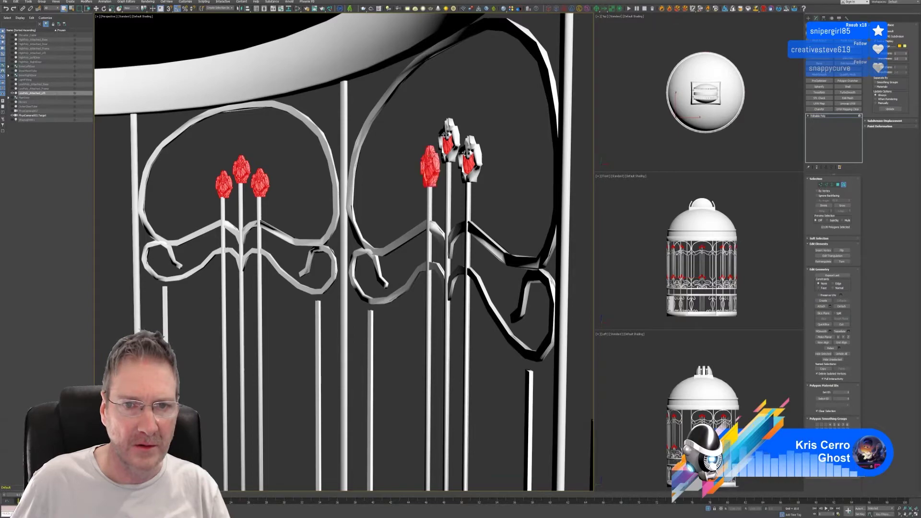
pyautogui.keyDown('ctrl'); pyautogui.click(447, 136); pyautogui.keyUp('ctrl')
pyautogui.keyDown('ctrl'); pyautogui.click(473, 149); pyautogui.keyUp('ctrl')
pyautogui.scroll(-5, 409, 240)
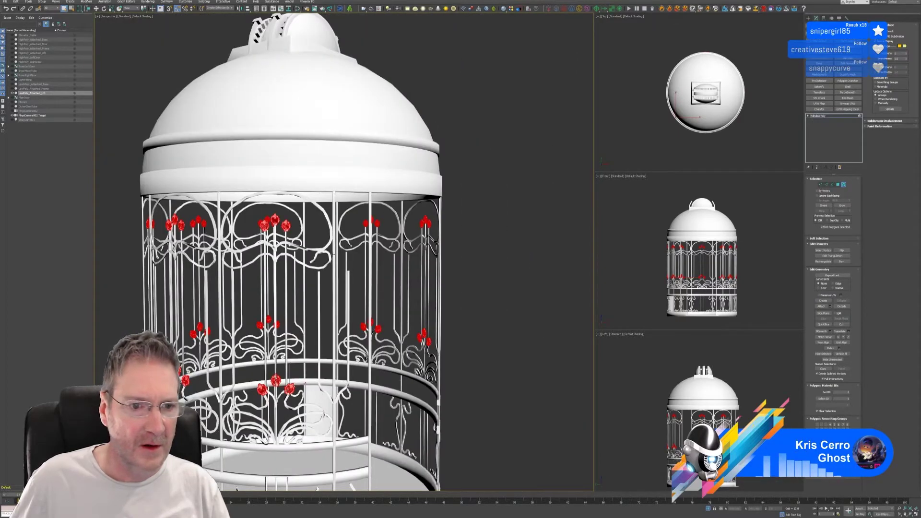
# Add four of the flower buds on the underside ceiling ornament to the selection, keeping the dome deselected.
pyautogui.keyDown('alt'); pyautogui.moveTo(353, 250); pyautogui.dragTo(328, 236, button='middle'); pyautogui.keyUp('alt')
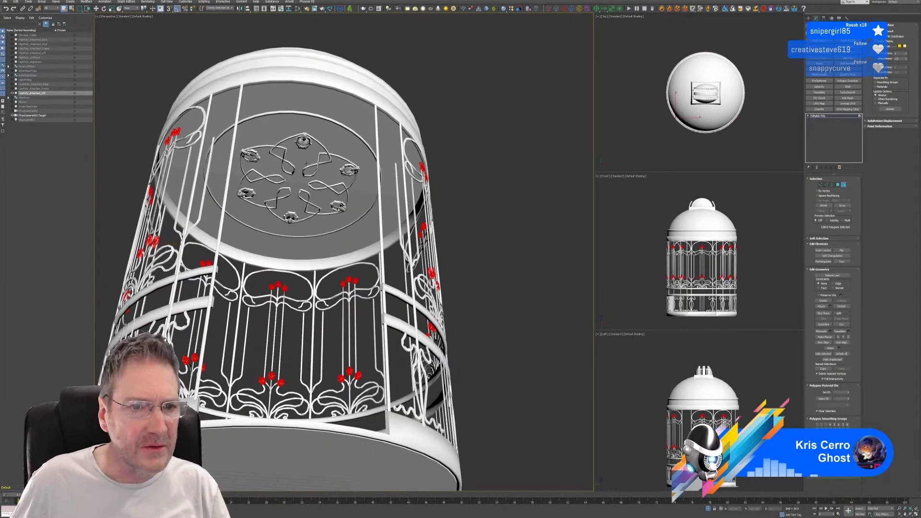
pyautogui.scroll(8, 306, 161)
pyautogui.keyDown('ctrl'); pyautogui.click(297, 108); pyautogui.keyUp('ctrl')
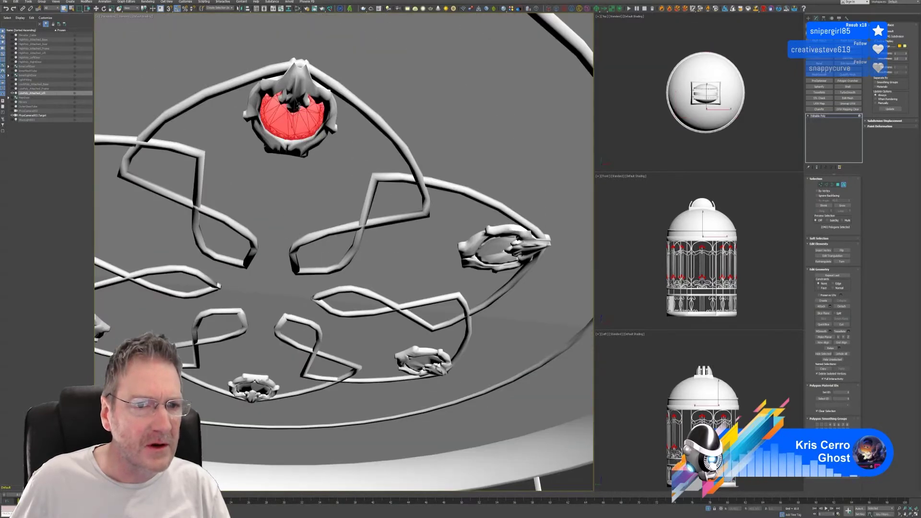
pyautogui.keyDown('ctrl'); pyautogui.click(499, 249); pyautogui.keyUp('ctrl')
pyautogui.keyDown('ctrl'); pyautogui.click(444, 339); pyautogui.keyUp('ctrl')
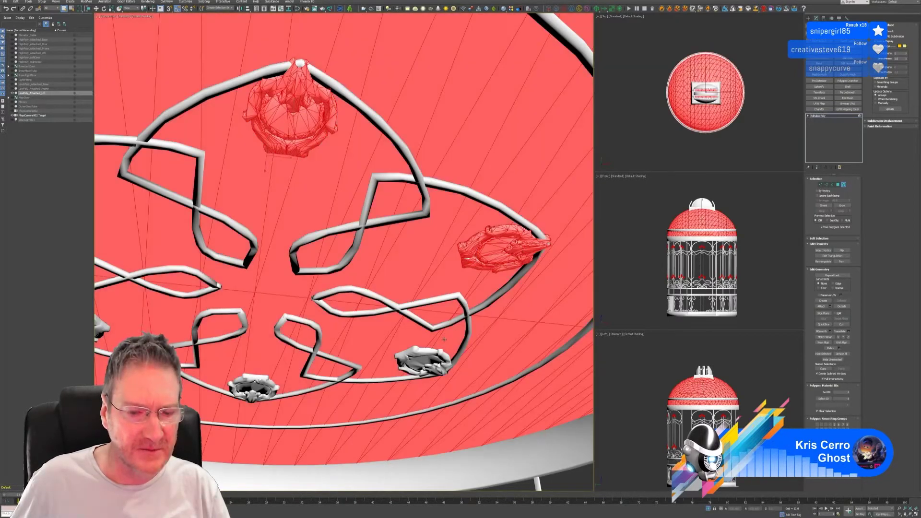
pyautogui.hotkey('ctrl', 'z')
pyautogui.keyDown('ctrl'); pyautogui.click(426, 355); pyautogui.keyUp('ctrl')
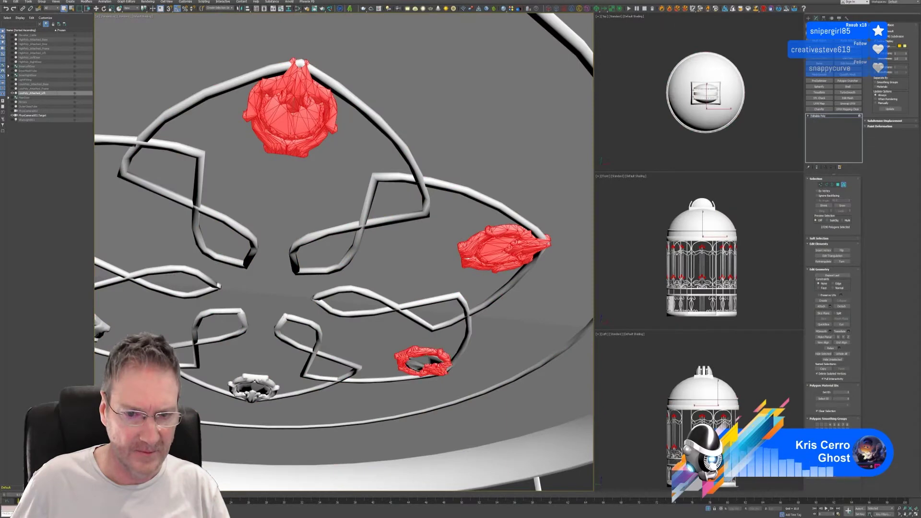
pyautogui.keyDown('ctrl'); pyautogui.click(413, 364); pyautogui.keyUp('ctrl')
pyautogui.keyDown('ctrl'); pyautogui.click(259, 379); pyautogui.keyUp('ctrl')
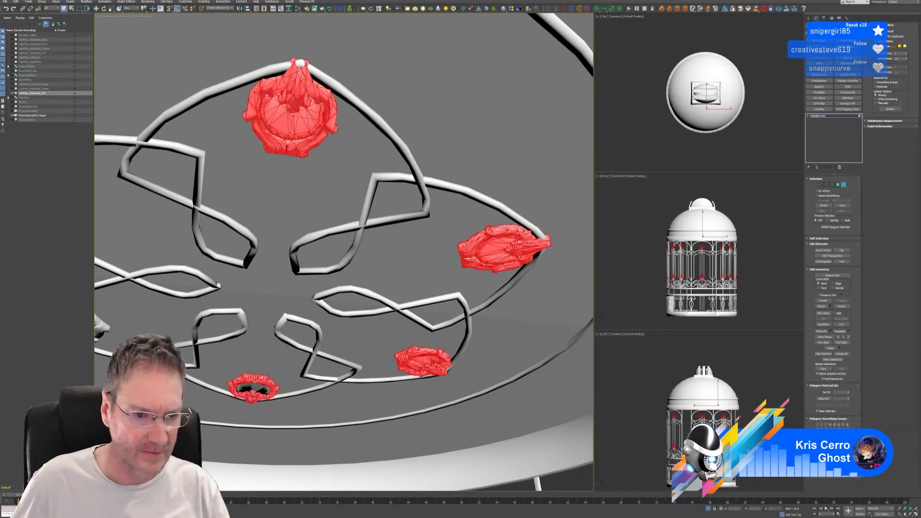
pyautogui.keyDown('ctrl'); pyautogui.click(252, 387); pyautogui.keyUp('ctrl')
# Add the ceiling ornament's remaining two flower buds to the selection.
pyautogui.moveTo(244, 334); pyautogui.dragTo(392, 296, button='middle')
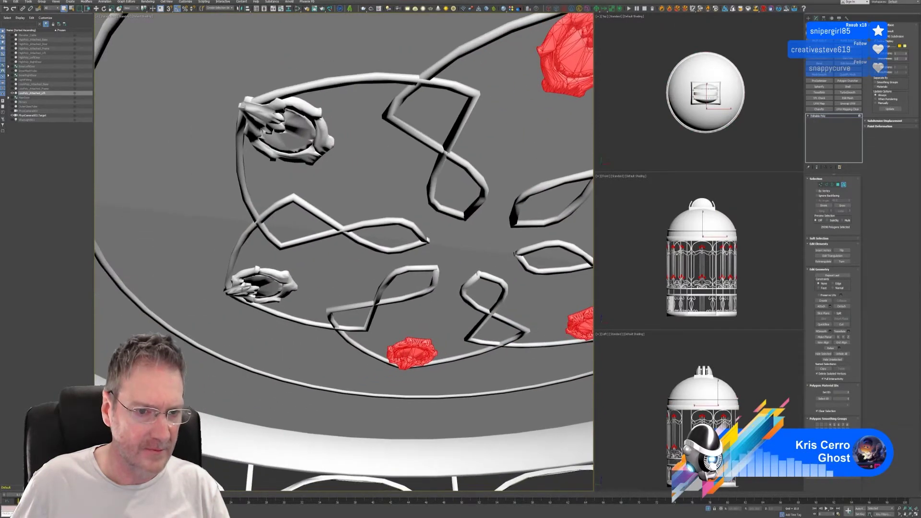
pyautogui.keyDown('ctrl'); pyautogui.click(287, 284); pyautogui.keyUp('ctrl')
pyautogui.keyDown('ctrl'); pyautogui.click(259, 283); pyautogui.keyUp('ctrl')
pyautogui.keyDown('ctrl'); pyautogui.click(265, 150); pyautogui.keyUp('ctrl')
pyautogui.keyDown('ctrl'); pyautogui.click(287, 127); pyautogui.keyUp('ctrl')
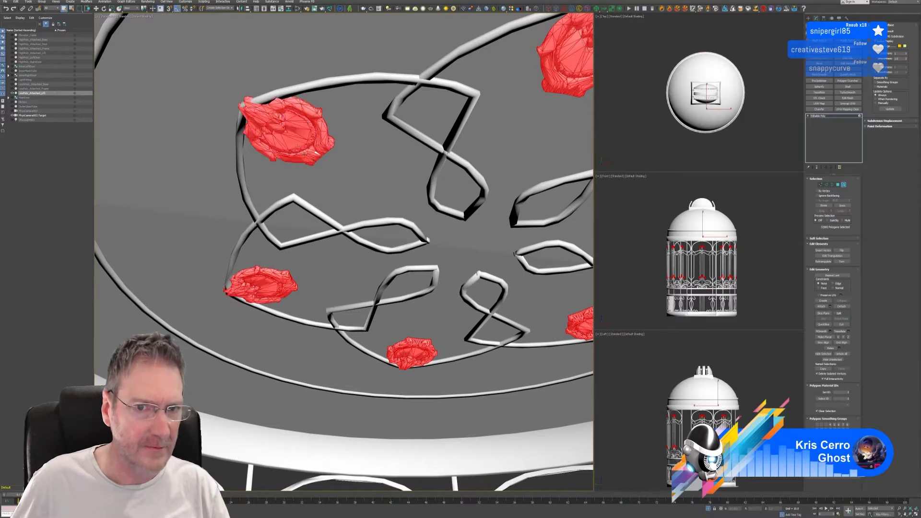
# Detach all selected flower bud polygons from the lift mesh into a separate, custom-named object.
pyautogui.scroll(-9, 353, 190)
pyautogui.keyDown('alt'); pyautogui.moveTo(353, 190); pyautogui.dragTo(371, 212, button='middle'); pyautogui.keyUp('alt')
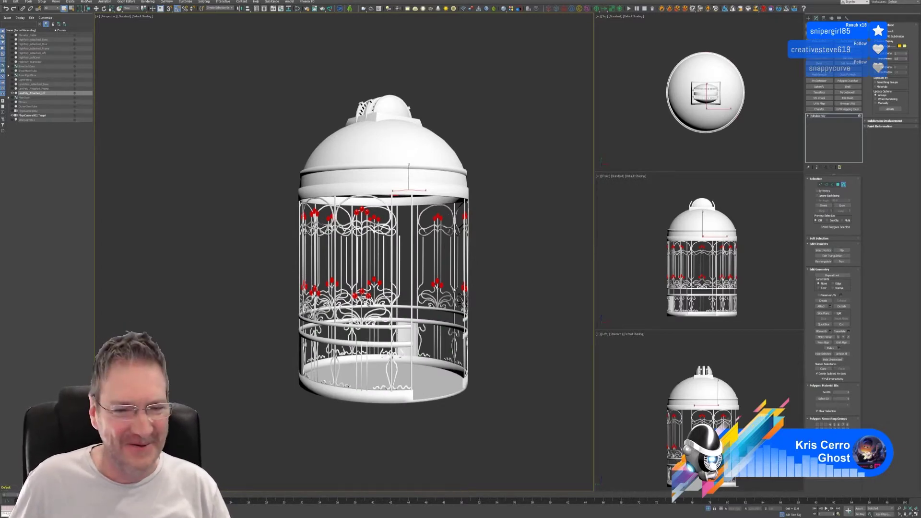
pyautogui.moveTo(464, 250)
pyautogui.keyDown('alt'); pyautogui.mouseDown(button='middle')
pyautogui.moveTo(414, 250)
pyautogui.moveTo(433, 248)
pyautogui.moveTo(446, 234)
pyautogui.moveTo(464, 247)
pyautogui.moveTo(502, 250)
pyautogui.moveTo(492, 235)
pyautogui.moveTo(436, 240)
pyautogui.moveTo(463, 244)
pyautogui.mouseUp(button='middle'); pyautogui.keyUp('alt')
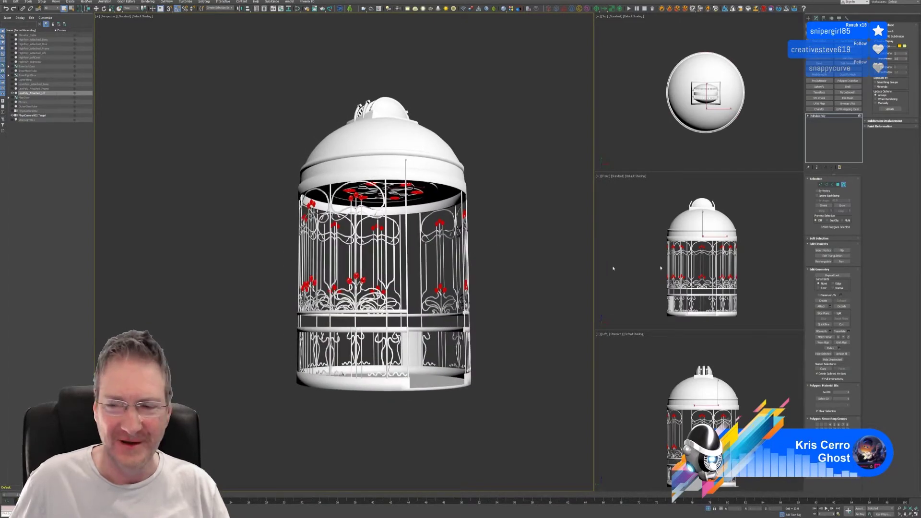
pyautogui.click(841, 306)
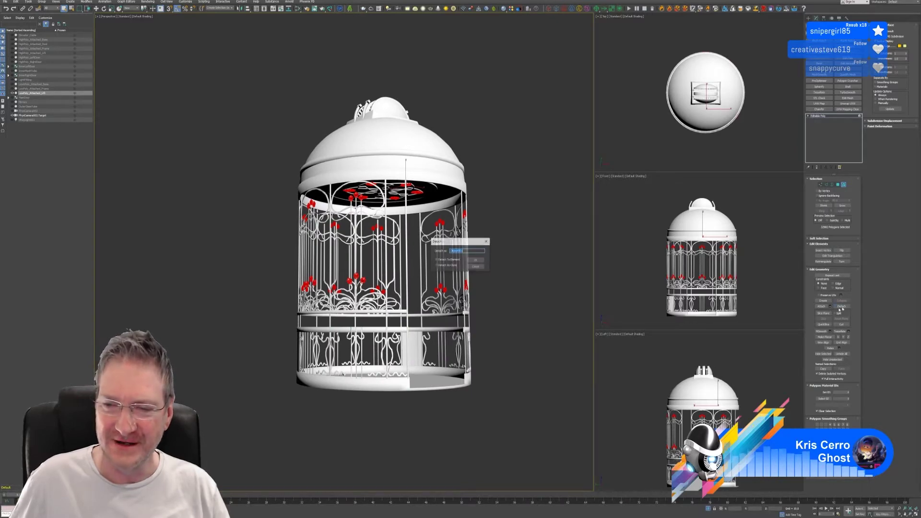
pyautogui.click(476, 261)
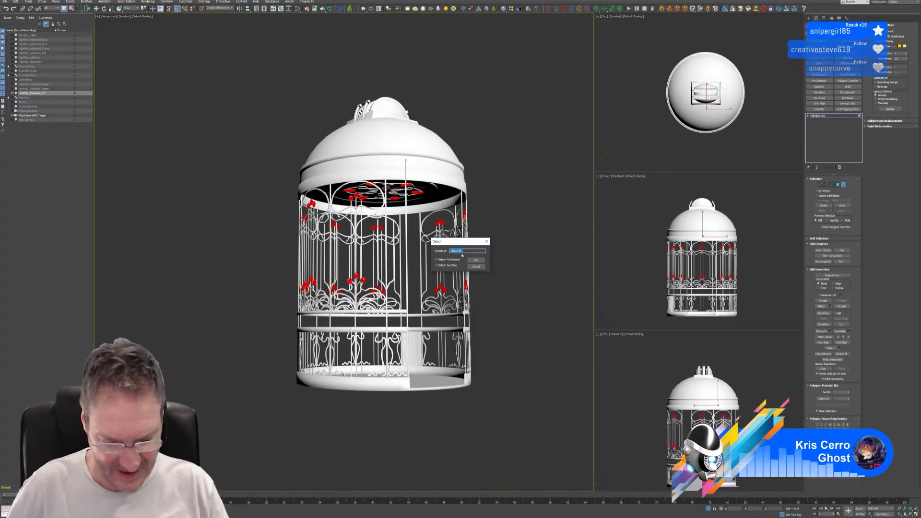
pyautogui.write('Bud')
pyautogui.write('rls_Flo')
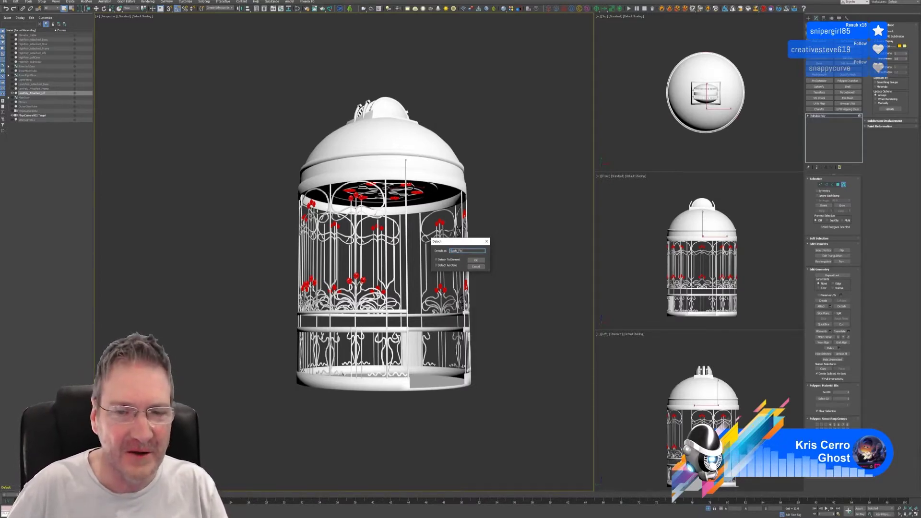
pyautogui.press('Return')
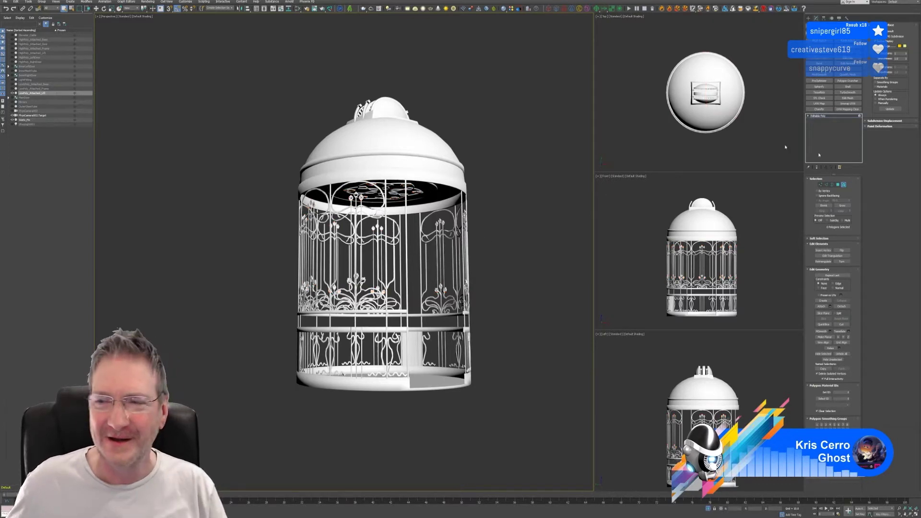
# Leave element editing, select the detached flower buds object and center its pivot on the object.
pyautogui.click(845, 185)
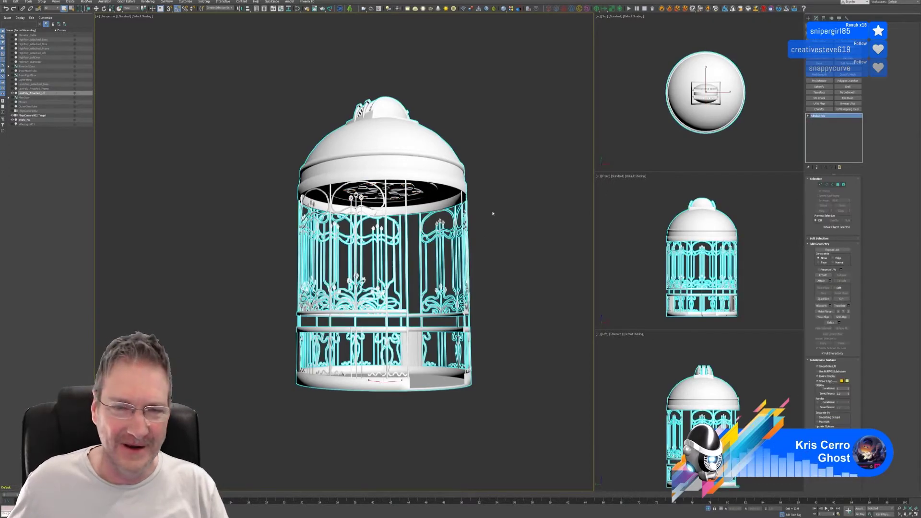
pyautogui.click(492, 213)
pyautogui.click(444, 223)
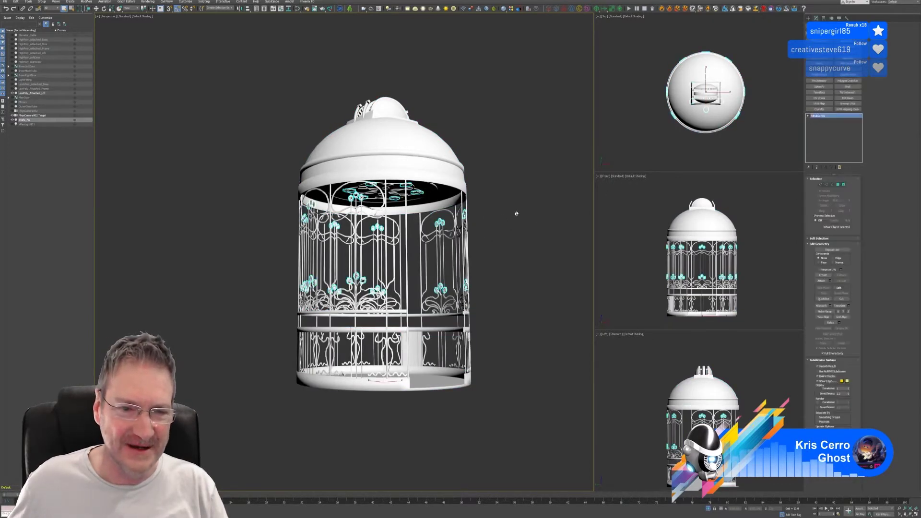
pyautogui.click(824, 18)
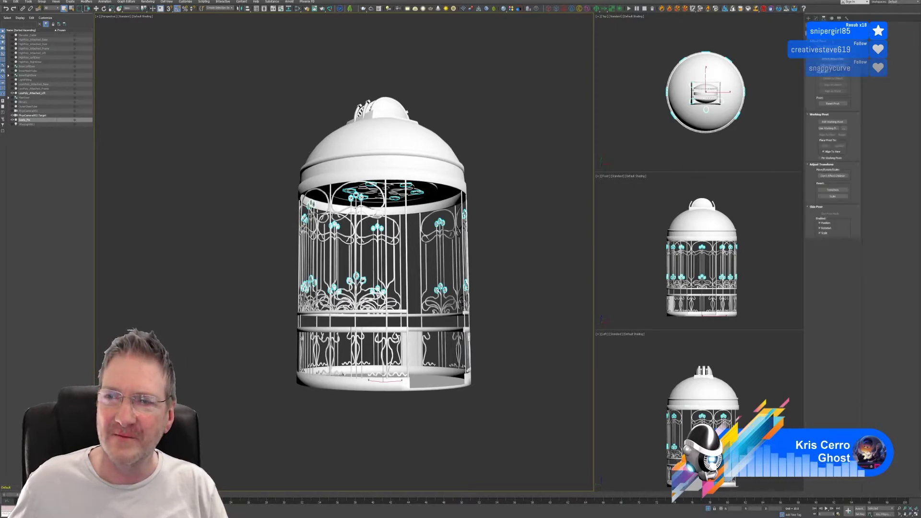
pyautogui.click(834, 53)
pyautogui.click(835, 79)
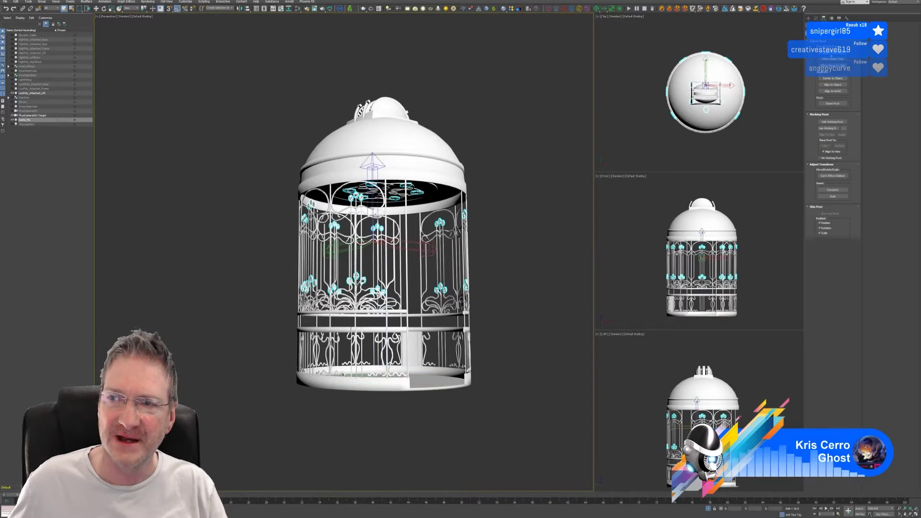
pyautogui.click(833, 54)
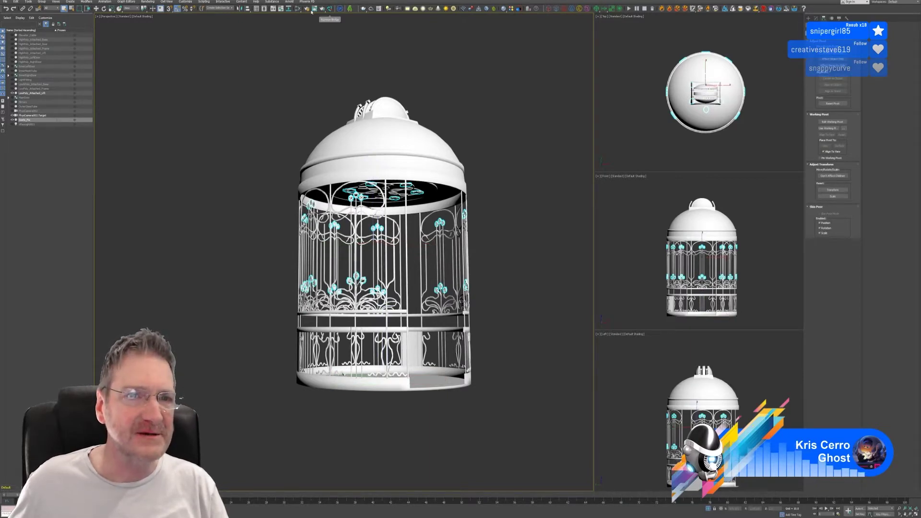
# Send the flower buds object to RizomUV through the bridge and change the shading of the 3D view.
pyautogui.click(330, 9)
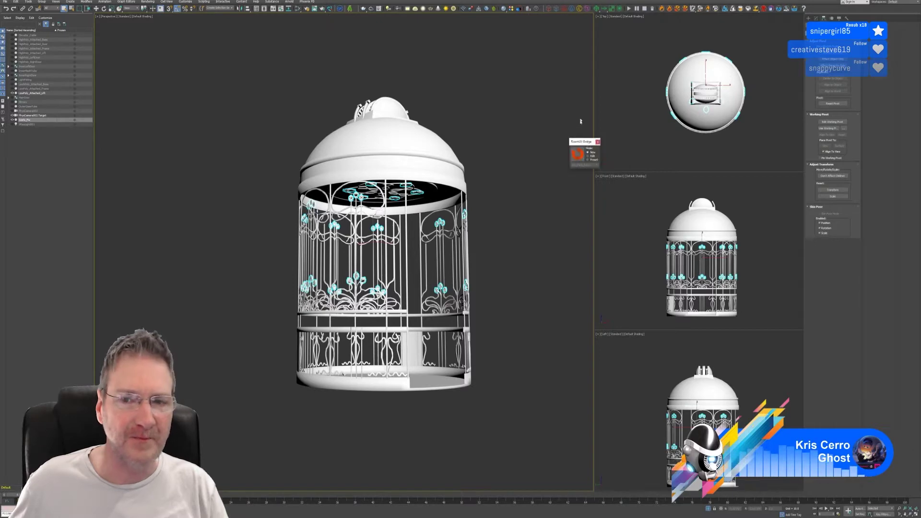
pyautogui.click(581, 158)
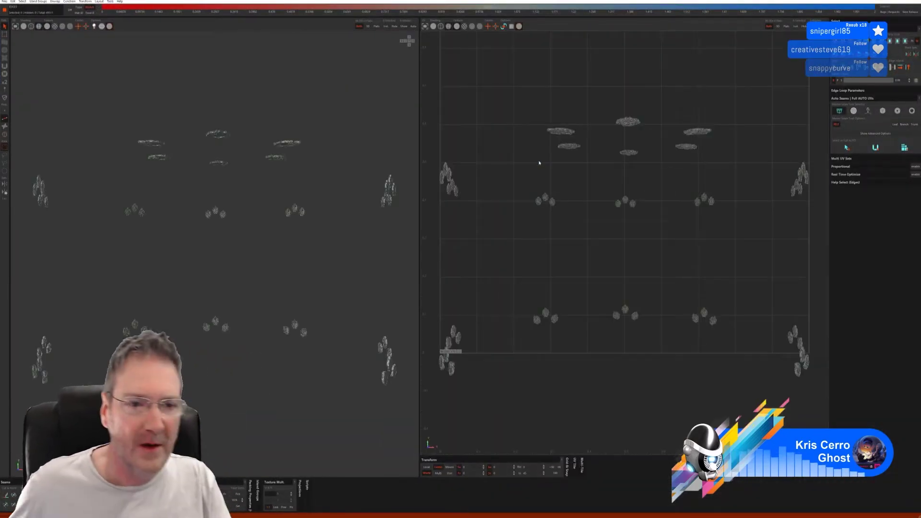
pyautogui.click(24, 26)
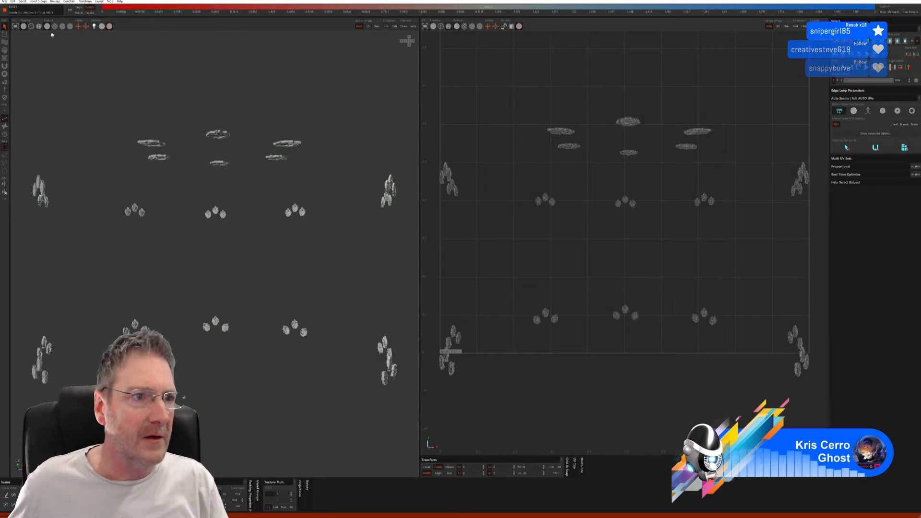
pyautogui.click(56, 26)
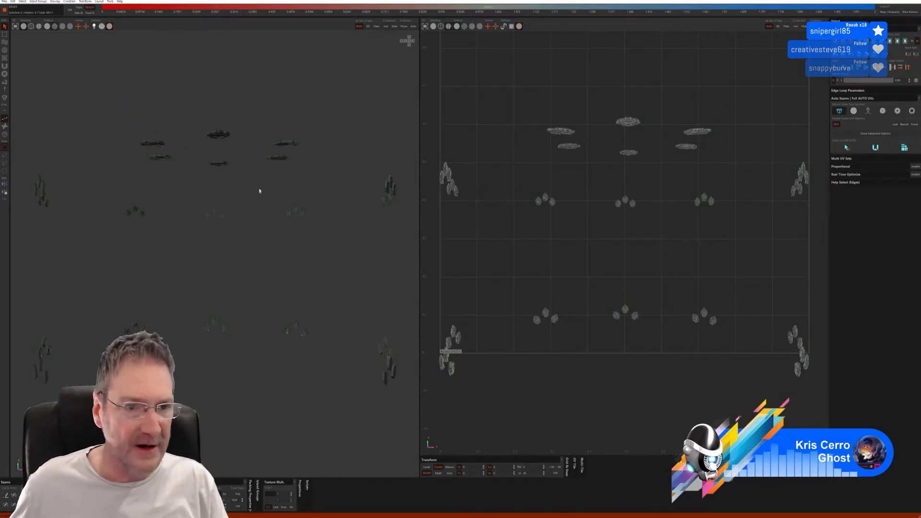
# Select the inner bud island of each of the six ceiling ornament buds and isolate those islands.
pyautogui.scroll(-3, 259, 190)
pyautogui.keyDown('alt'); pyautogui.moveTo(211, 193); pyautogui.dragTo(222, 172); pyautogui.keyUp('alt')
pyautogui.scroll(3, 223, 172)
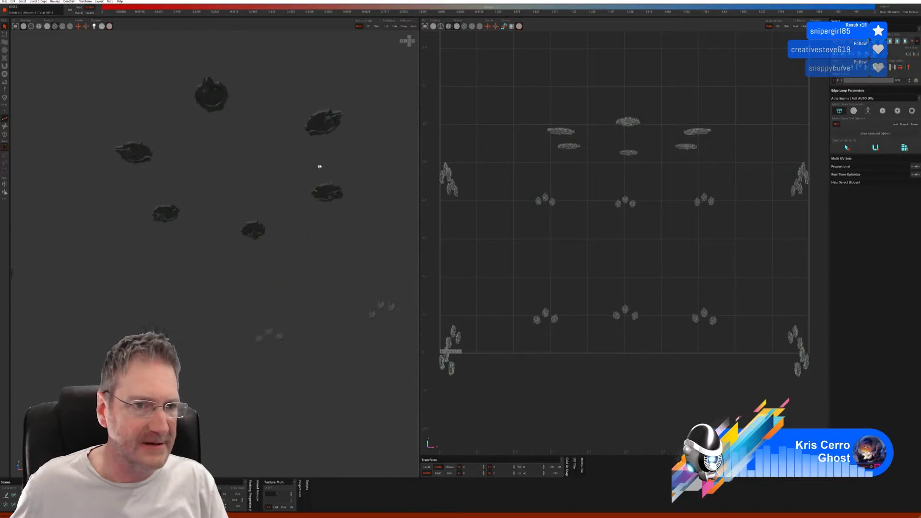
pyautogui.click(5, 134)
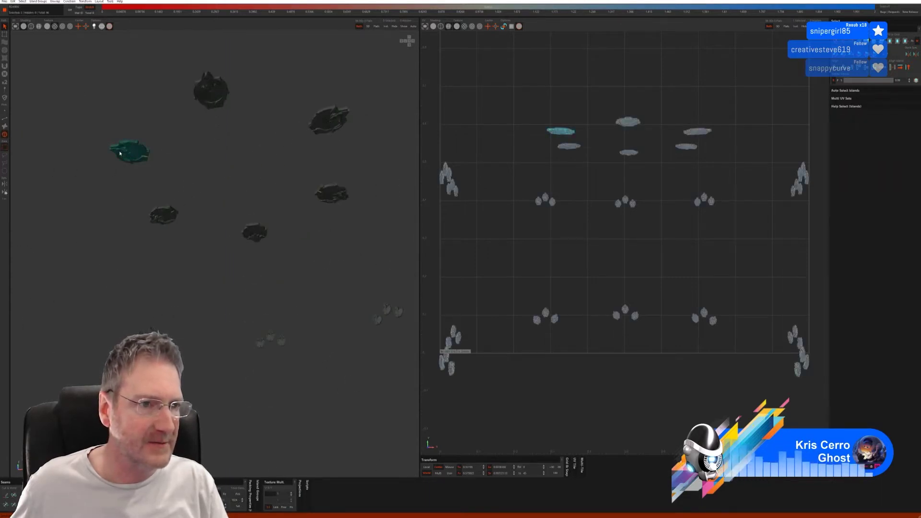
pyautogui.click(159, 147)
pyautogui.scroll(3, 132, 153)
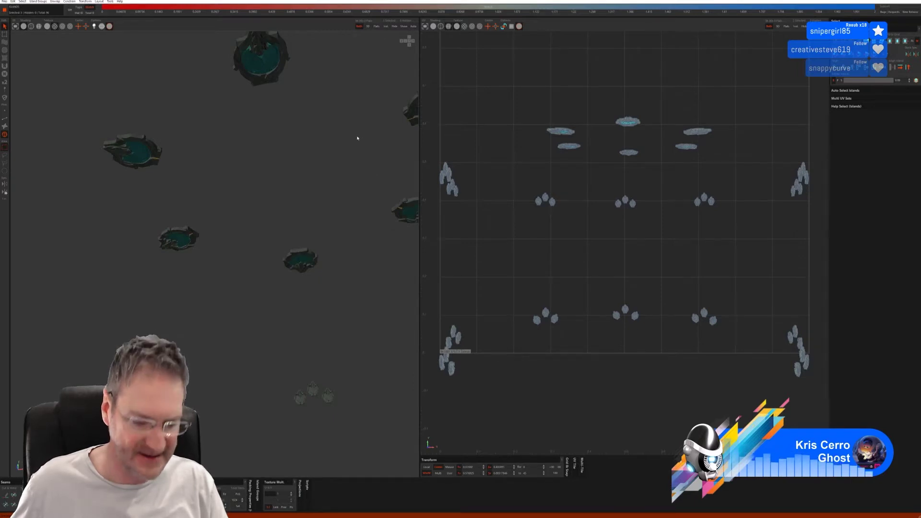
pyautogui.keyDown('alt'); pyautogui.moveTo(350, 136); pyautogui.dragTo(313, 137, button='middle'); pyautogui.keyUp('alt')
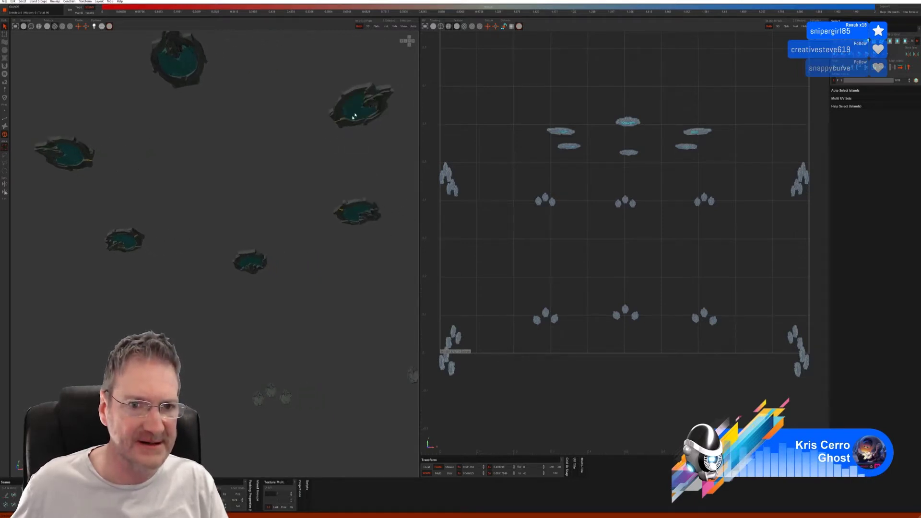
pyautogui.click(392, 28)
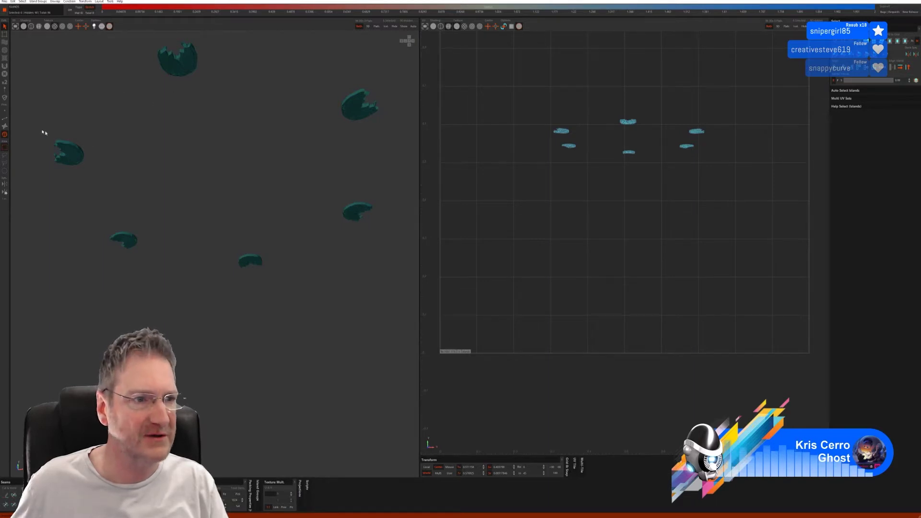
# Try the default auto-seam method with unfolding and packing on the isolated bud islands, and undo it.
pyautogui.click(5, 118)
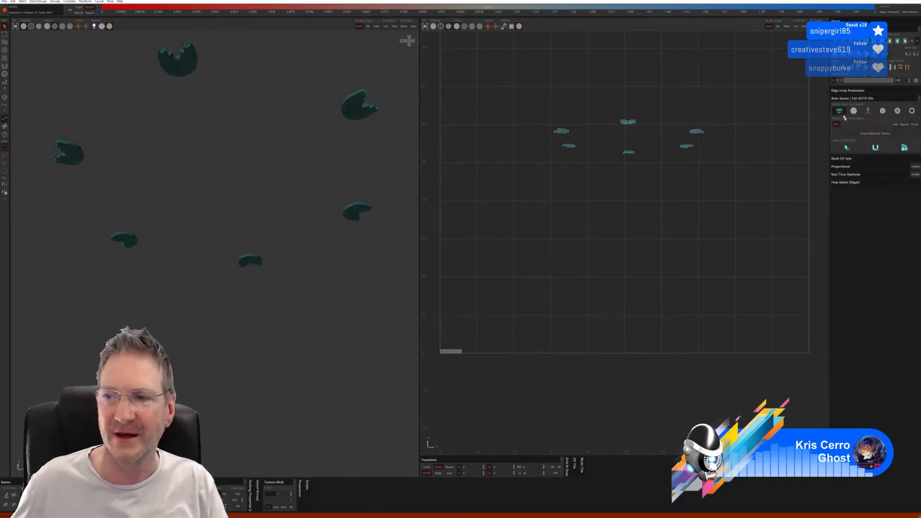
pyautogui.click(847, 148)
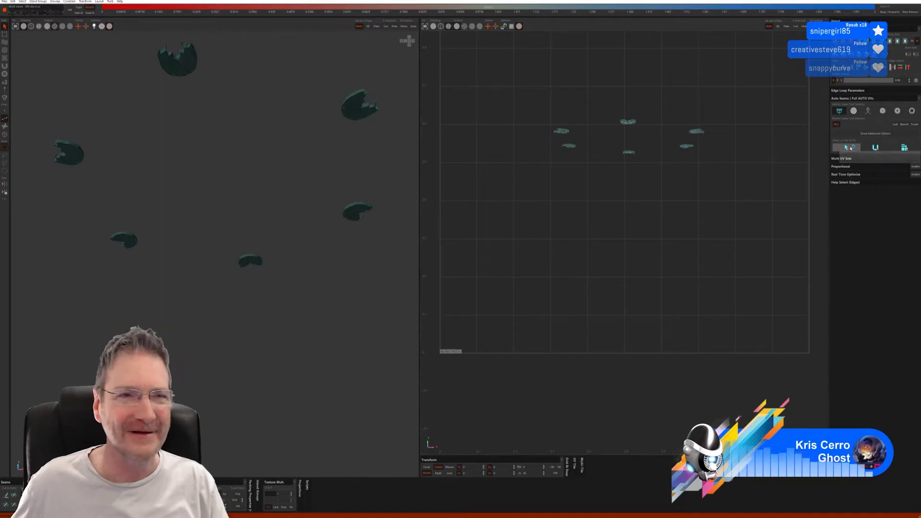
pyautogui.click(875, 149)
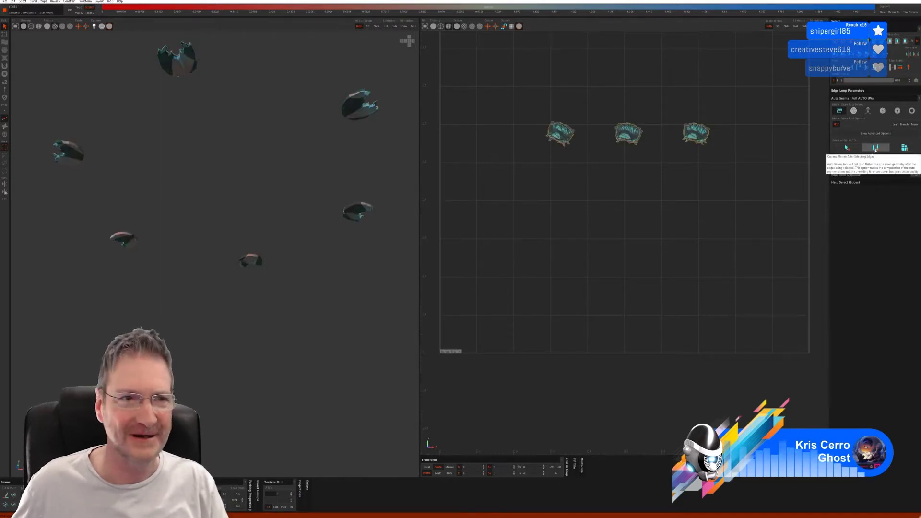
pyautogui.click(905, 148)
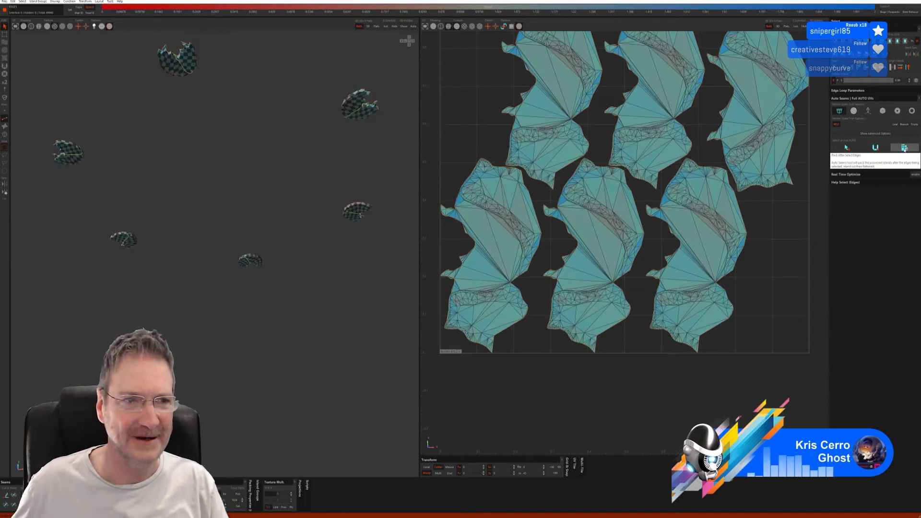
pyautogui.keyDown('alt'); pyautogui.moveTo(329, 212); pyautogui.dragTo(304, 185); pyautogui.keyUp('alt')
pyautogui.hotkey('ctrl', 'z')
pyautogui.hotkey('ctrl', 'z')
pyautogui.hotkey('ctrl', 'z')
pyautogui.hotkey('ctrl', 'z')
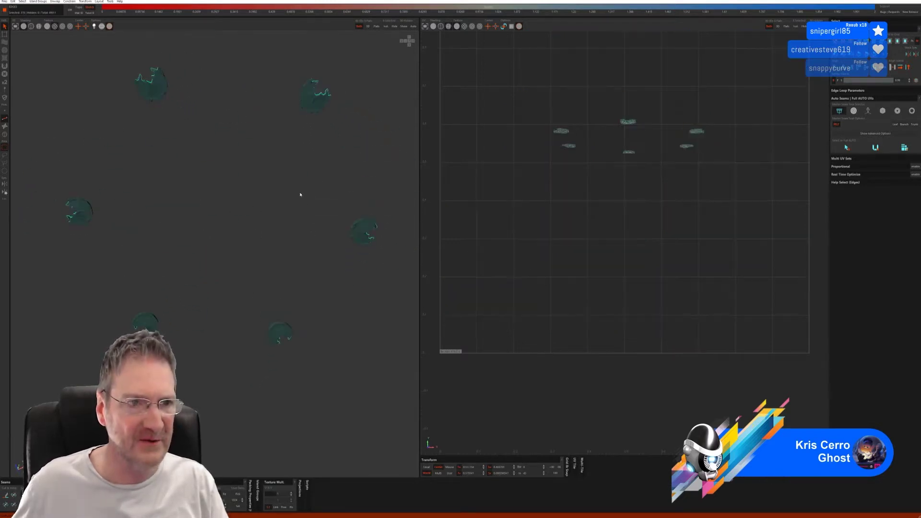
# Try the second auto-seam method, with its segment options, on the isolated bud islands and undo the cut and packing.
pyautogui.click(853, 110)
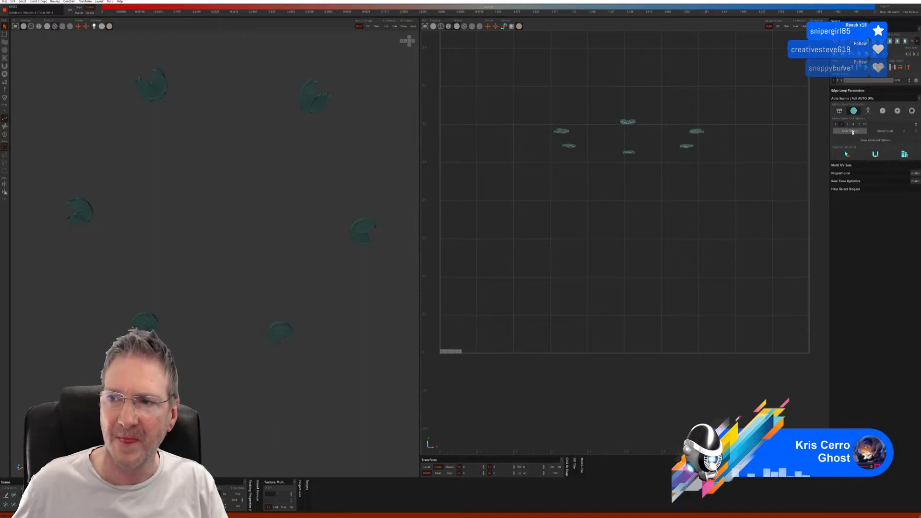
pyautogui.click(845, 155)
pyautogui.click(904, 154)
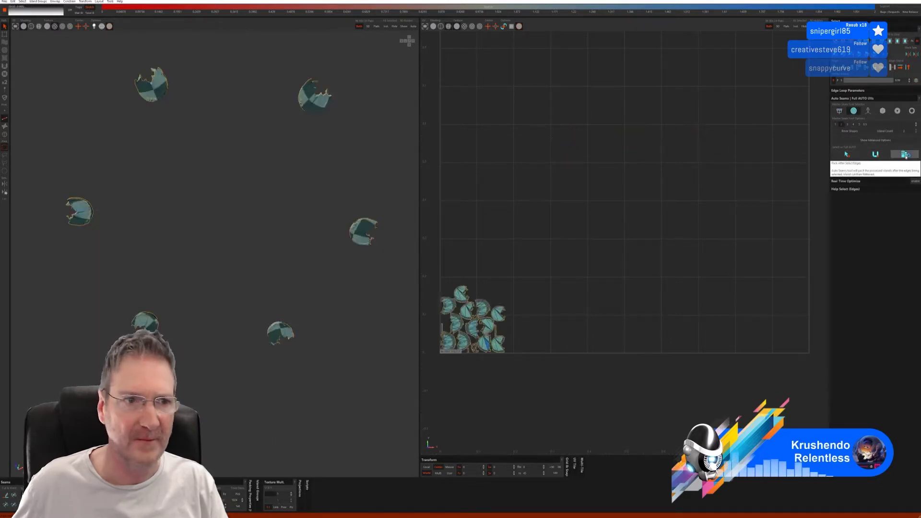
pyautogui.moveTo(275, 209)
pyautogui.keyDown('alt'); pyautogui.mouseDown()
pyautogui.moveTo(268, 200)
pyautogui.moveTo(269, 280)
pyautogui.moveTo(270, 212)
pyautogui.mouseUp(); pyautogui.keyUp('alt')
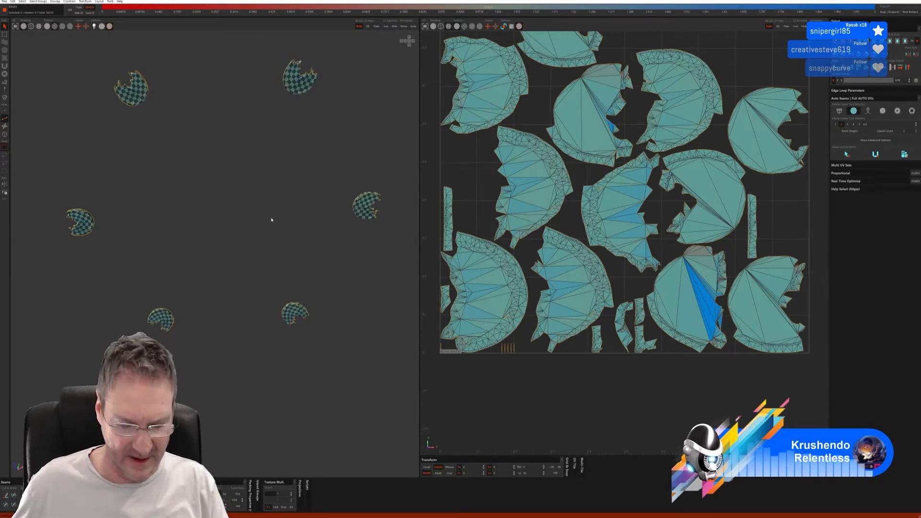
pyautogui.hotkey('ctrl', 'z')
pyautogui.hotkey('ctrl', 'z')
pyautogui.hotkey('ctrl', 'z')
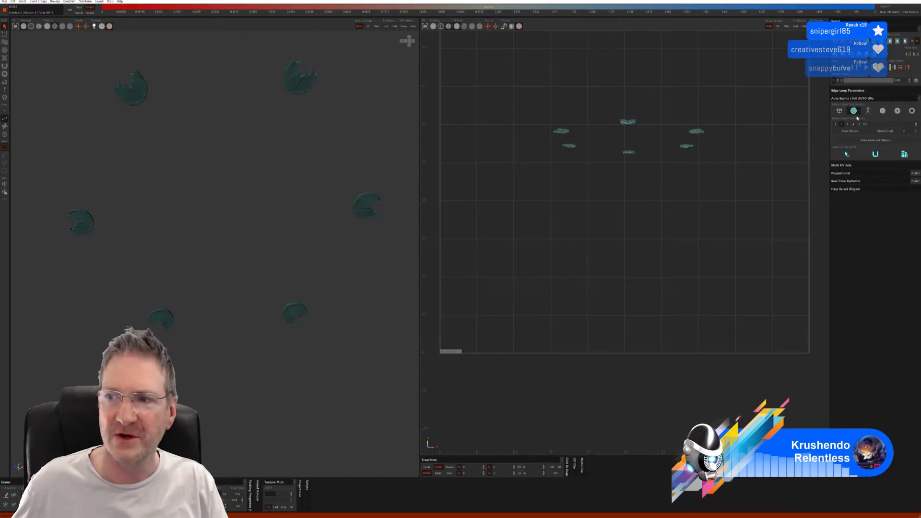
# Try the third auto-seam method on the isolated bud islands, inspect the unwrapped shells and undo it.
pyautogui.click(867, 111)
pyautogui.click(873, 148)
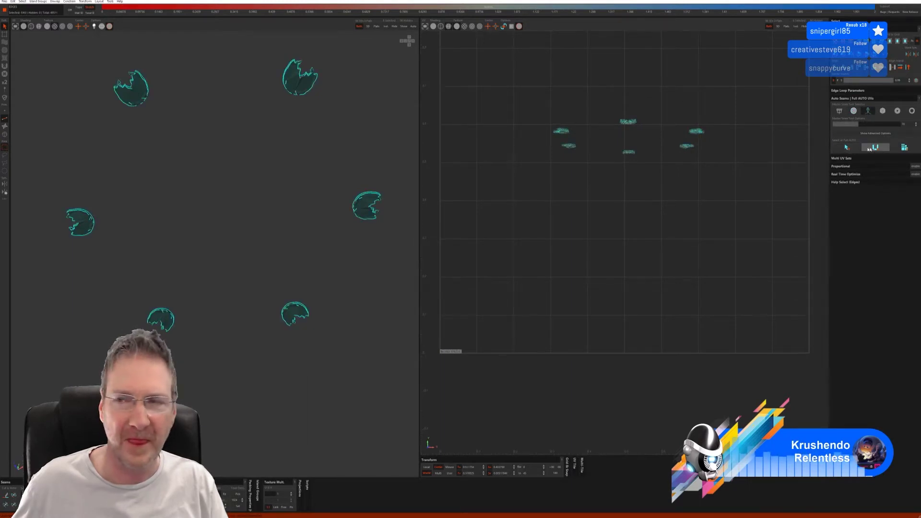
pyautogui.click(904, 147)
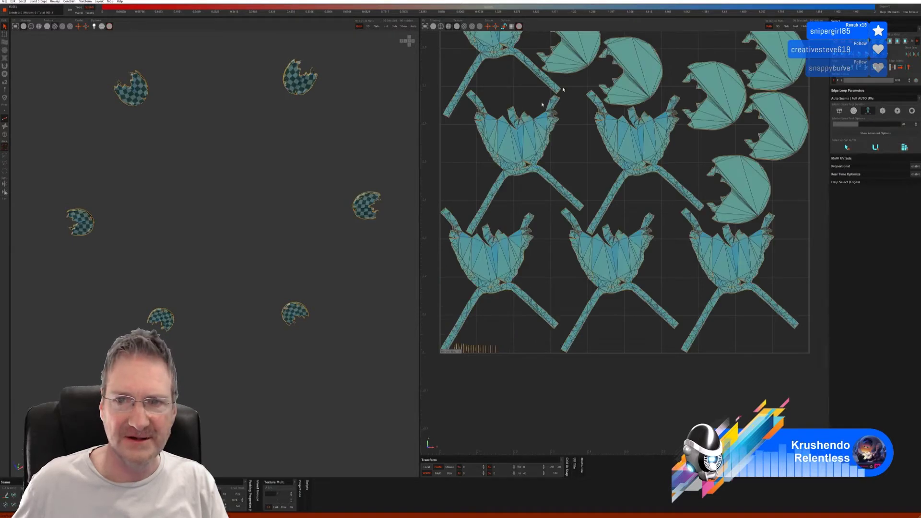
pyautogui.moveTo(225, 154)
pyautogui.keyDown('alt'); pyautogui.mouseDown()
pyautogui.moveTo(208, 173)
pyautogui.moveTo(208, 222)
pyautogui.moveTo(204, 171)
pyautogui.moveTo(226, 170)
pyautogui.moveTo(177, 189)
pyautogui.moveTo(208, 189)
pyautogui.moveTo(214, 168)
pyautogui.mouseUp(); pyautogui.keyUp('alt')
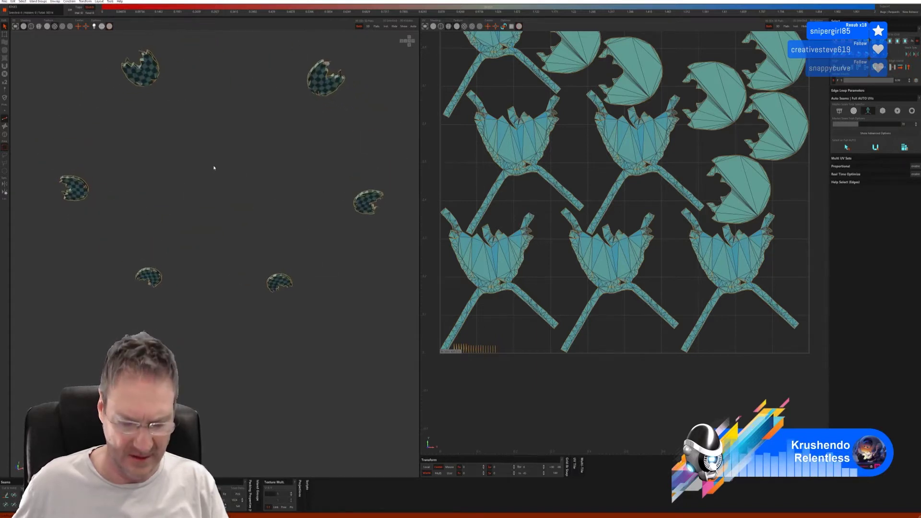
pyautogui.hotkey('ctrl', 'z')
pyautogui.hotkey('ctrl', 'z')
pyautogui.hotkey('ctrl', 'z')
pyautogui.hotkey('ctrl', 'z')
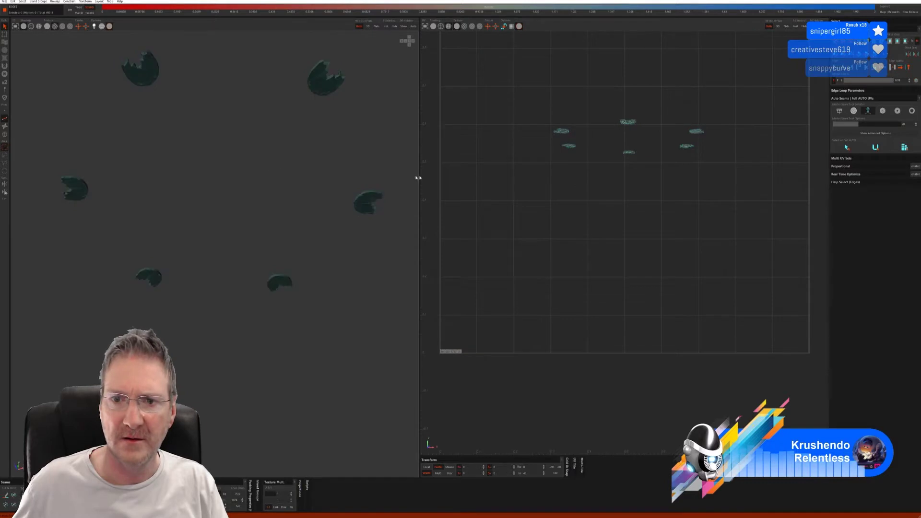
# Try the Box auto-seam method on the isolated bud islands and undo the resulting unwrap.
pyautogui.click(883, 111)
pyautogui.click(842, 162)
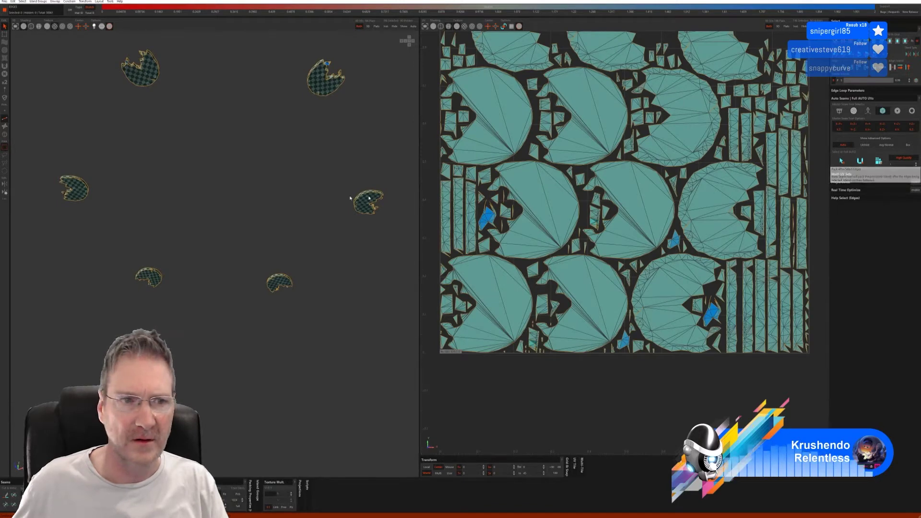
pyautogui.moveTo(261, 135); pyautogui.dragTo(269, 173, button='middle')
pyautogui.hotkey('ctrl', 'z')
pyautogui.hotkey('ctrl', 'z')
pyautogui.hotkey('ctrl', 'z')
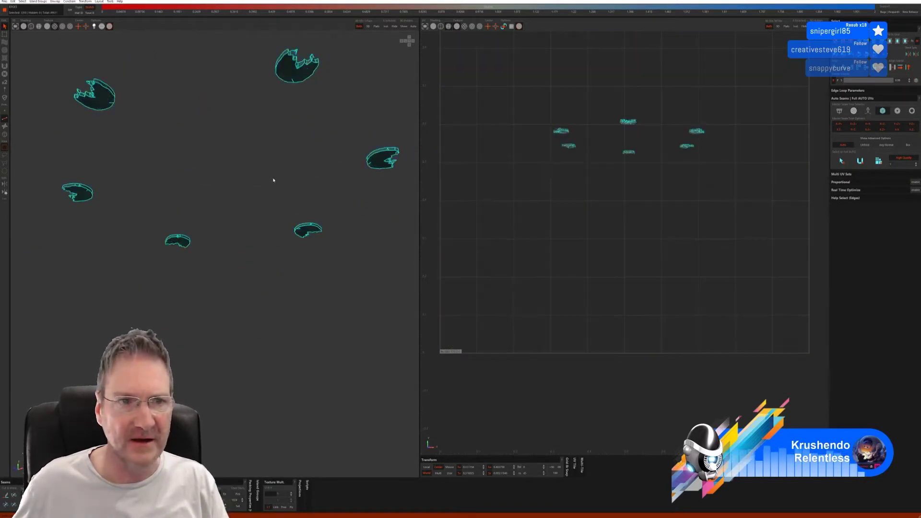
# Unwrap and pack the isolated bud islands with the third auto-seam method, and unhide the rest of the model.
pyautogui.click(868, 111)
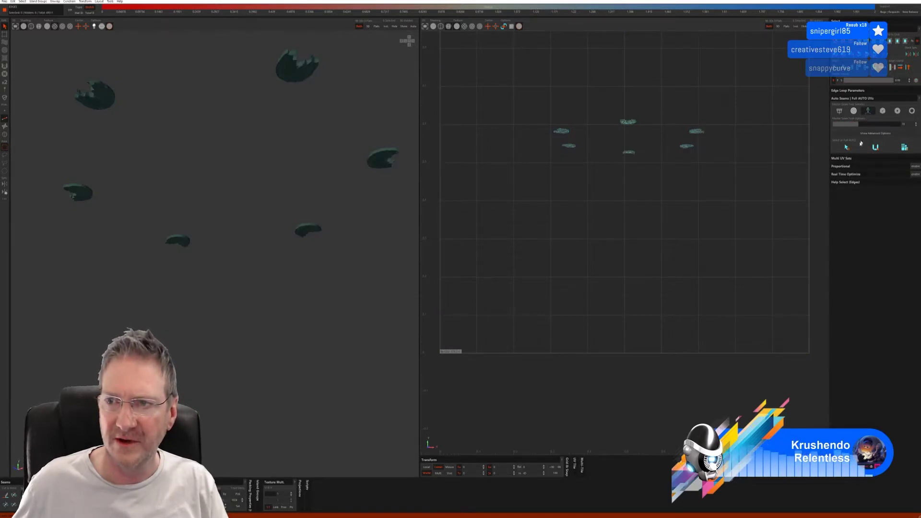
pyautogui.click(872, 147)
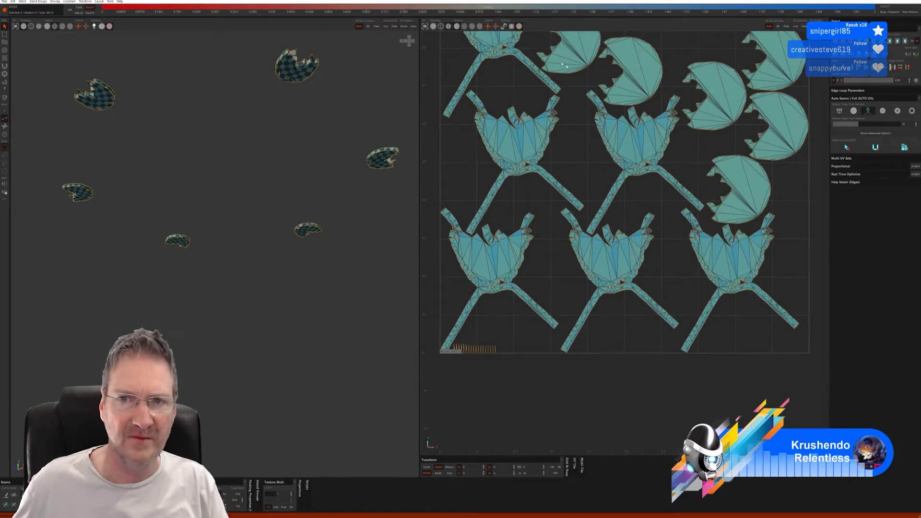
pyautogui.keyDown('alt'); pyautogui.moveTo(195, 134); pyautogui.dragTo(172, 130); pyautogui.keyUp('alt')
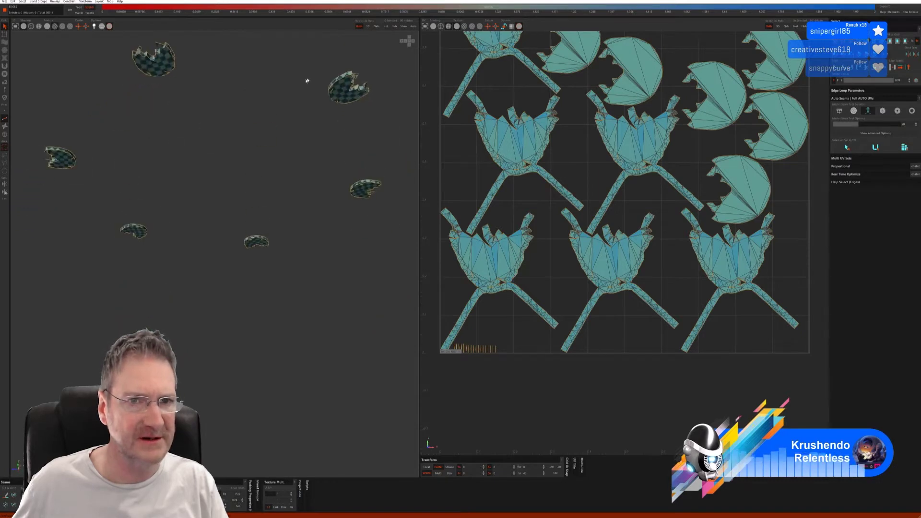
pyautogui.click(403, 28)
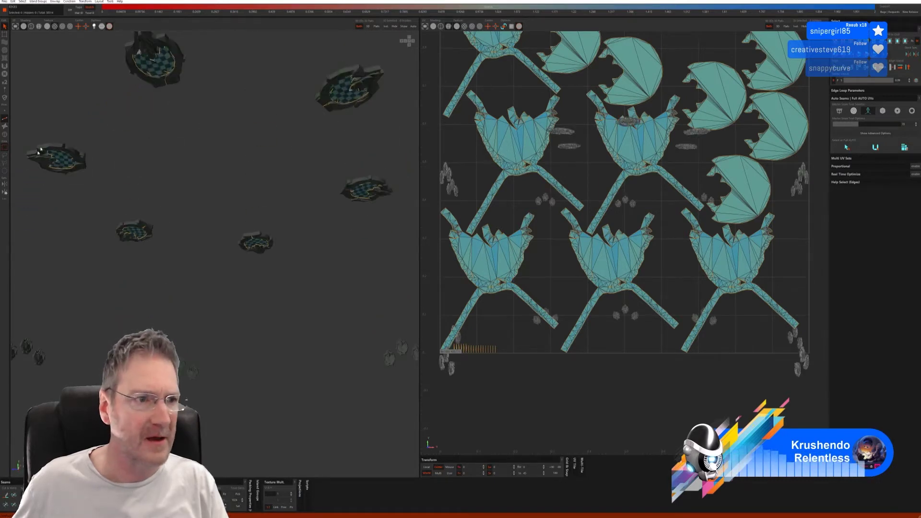
# Select the outer shell islands surrounding the six unwrapped buds, isolate them and switch to edge selection.
pyautogui.click(5, 134)
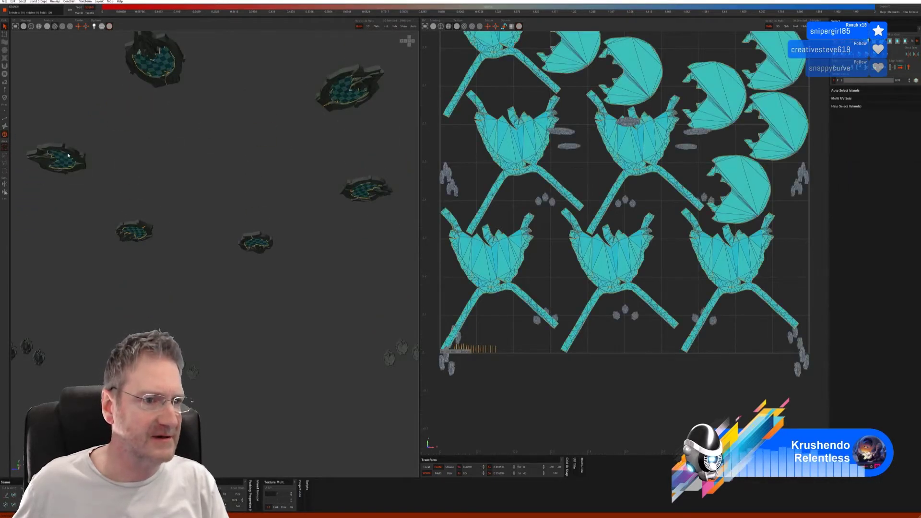
pyautogui.click(68, 155)
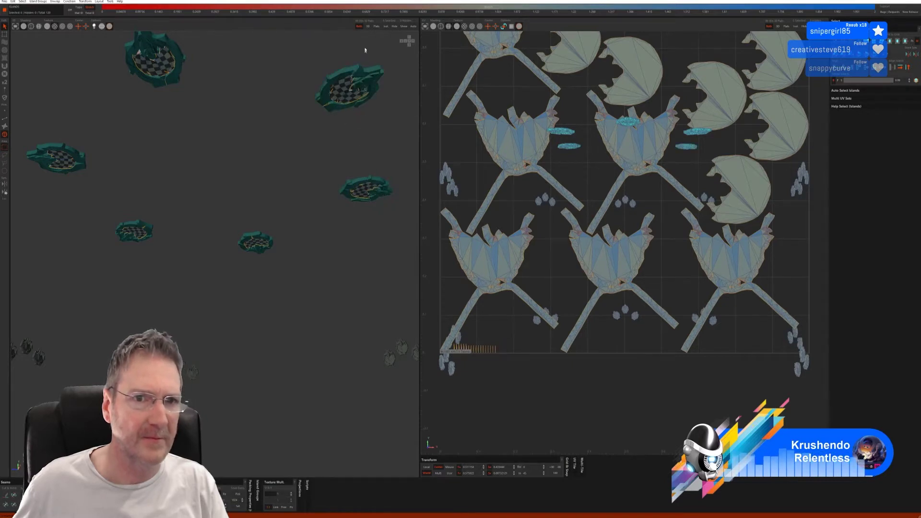
pyautogui.click(384, 27)
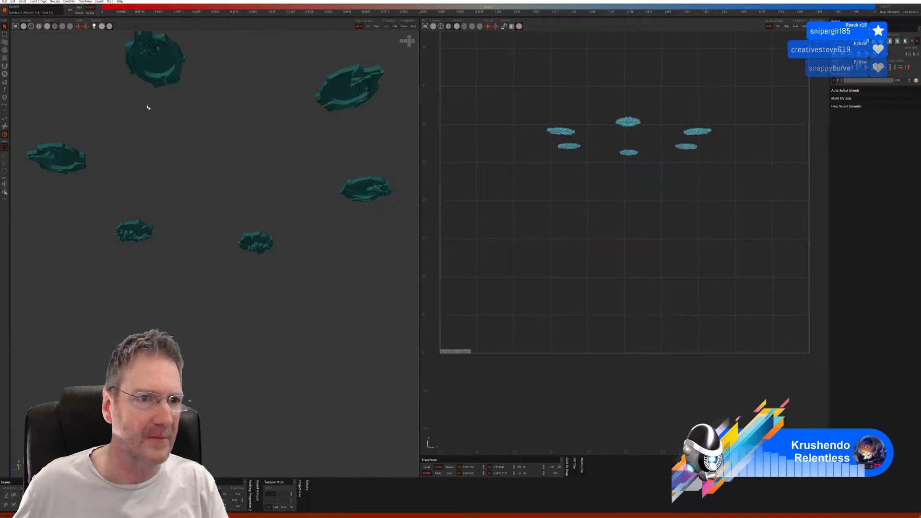
pyautogui.click(9, 120)
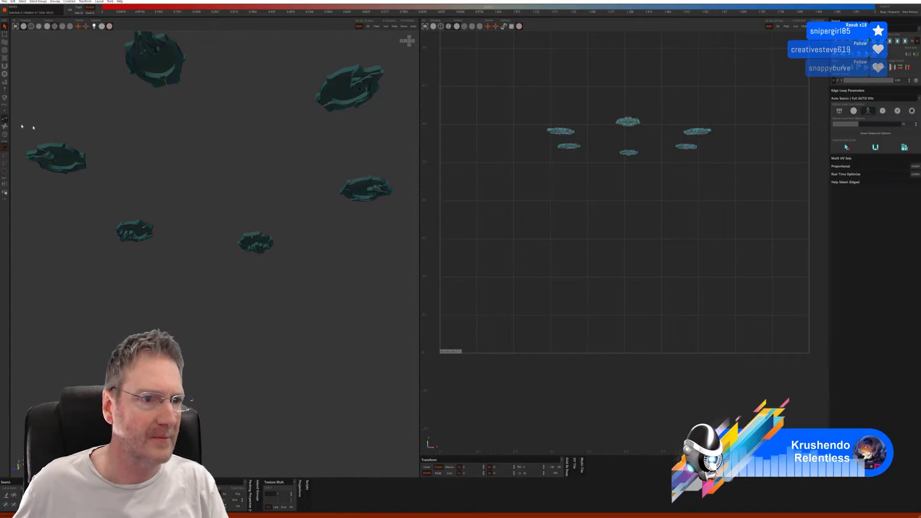
# Try the third auto-seam method with cutting, unfolding and packing on the isolated outer shells, and undo it.
pyautogui.click(845, 148)
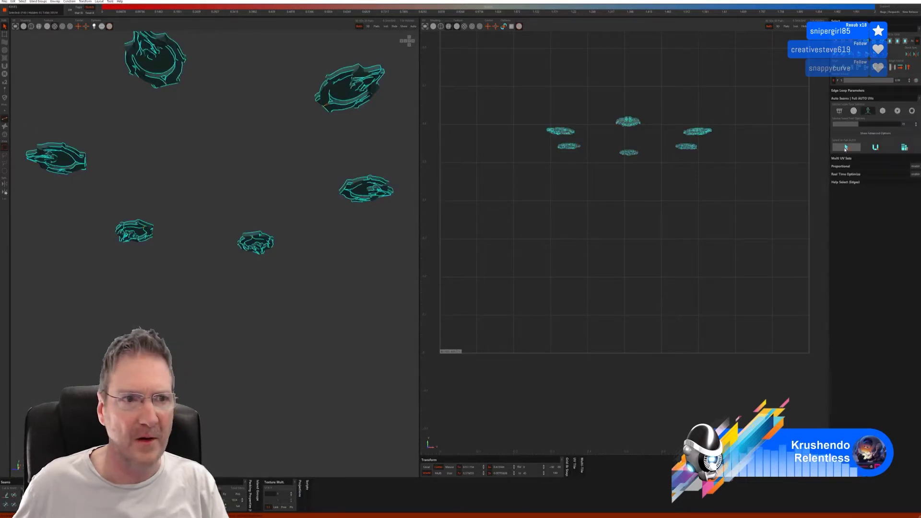
pyautogui.click(876, 148)
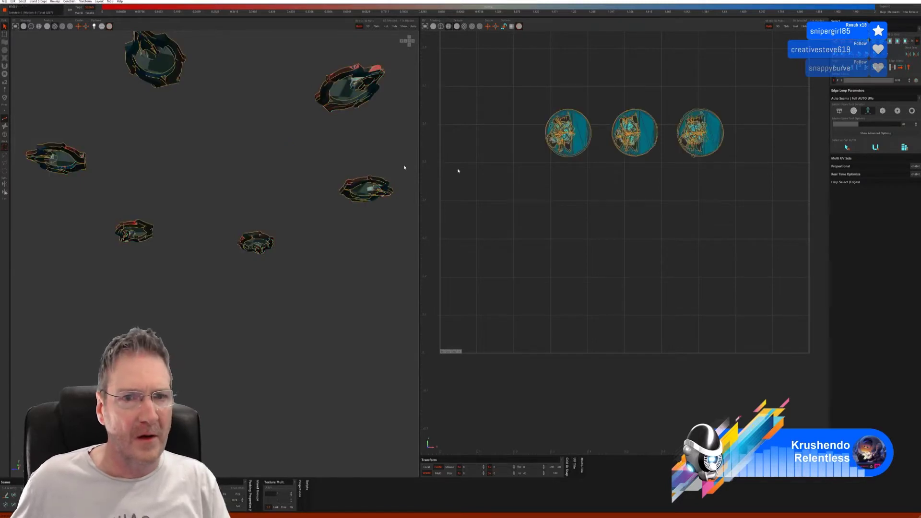
pyautogui.click(905, 148)
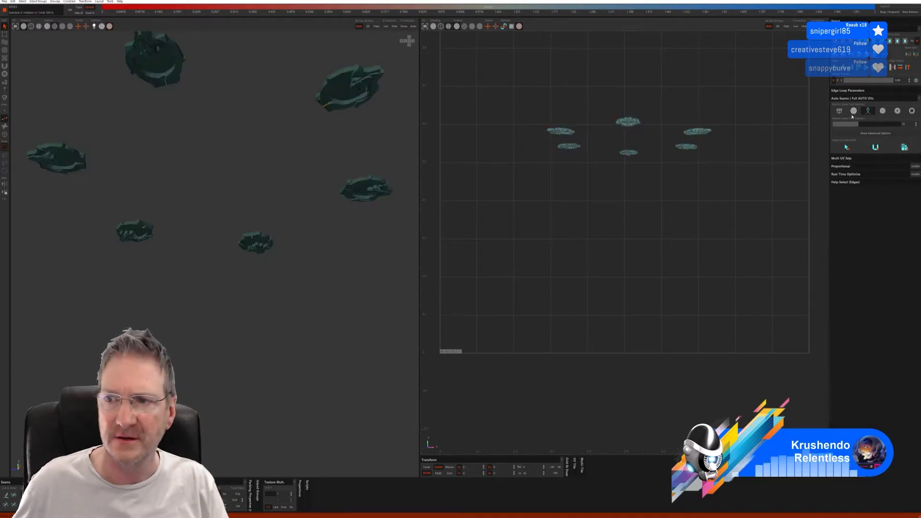
# Unwrap and pack the six outer shells with the second auto-seam method, check the checker pattern and unhide the other geometry.
pyautogui.click(854, 111)
pyautogui.click(847, 154)
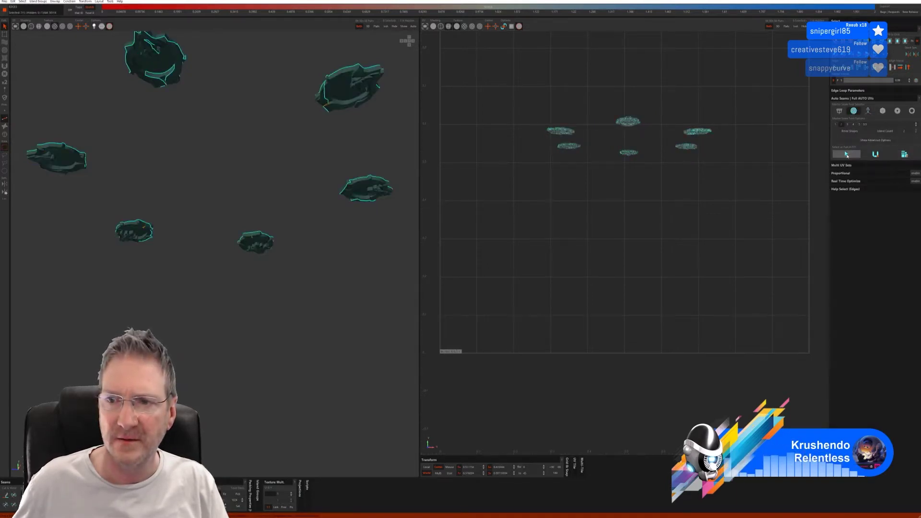
pyautogui.click(875, 154)
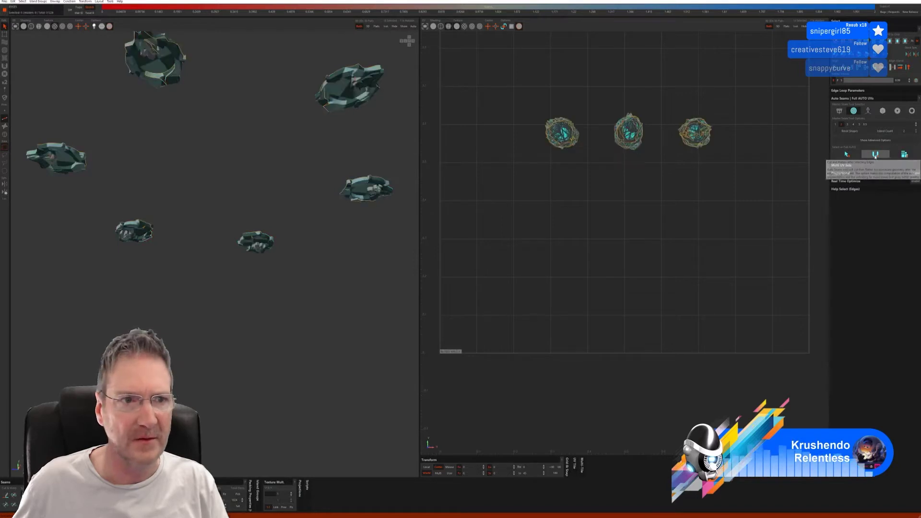
pyautogui.click(905, 156)
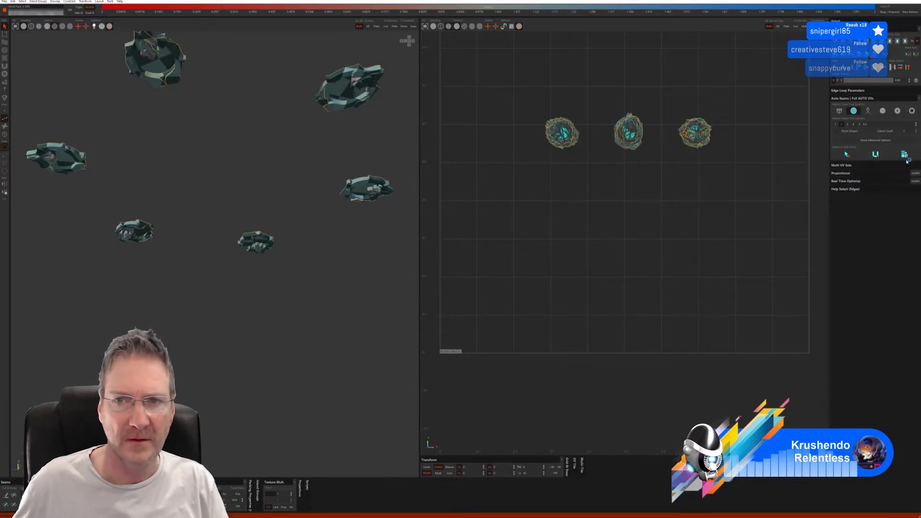
pyautogui.keyDown('alt'); pyautogui.moveTo(291, 238); pyautogui.dragTo(281, 214); pyautogui.keyUp('alt')
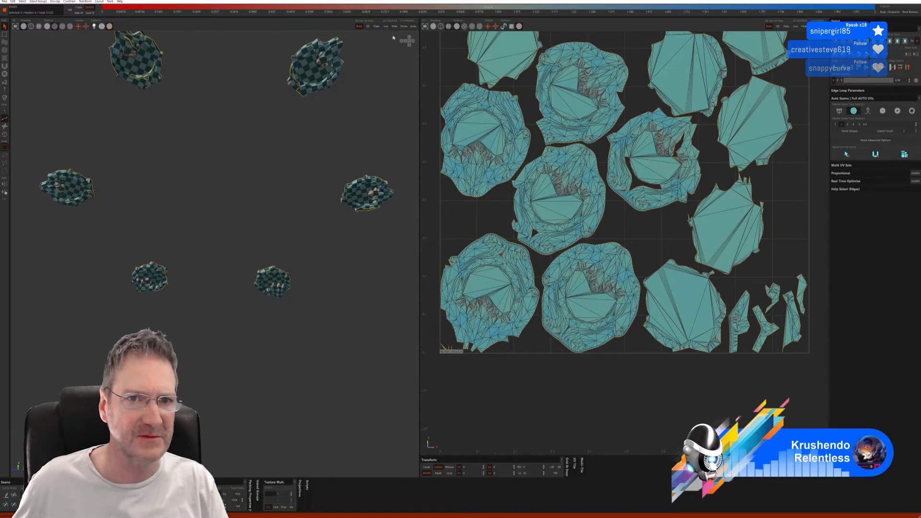
pyautogui.click(404, 27)
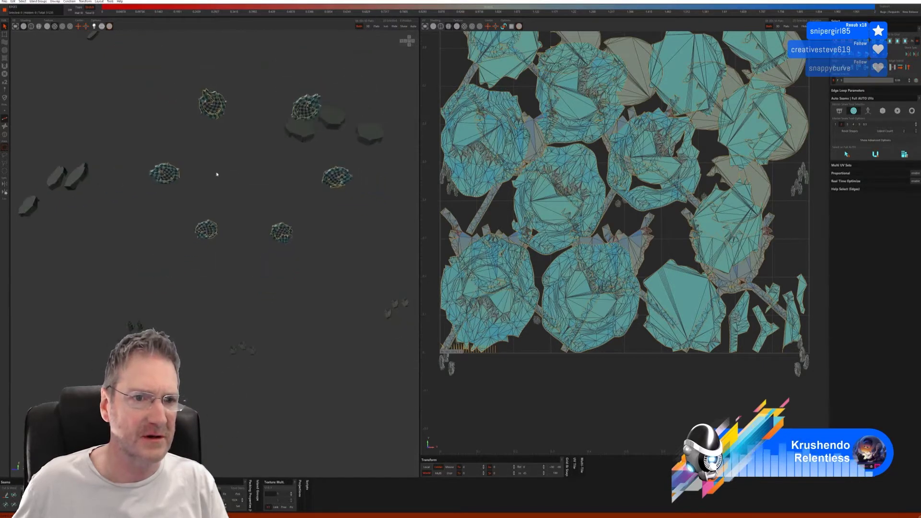
# Select the inner islands of the first cluster of three small buds in island mode.
pyautogui.keyDown('alt'); pyautogui.moveTo(217, 174); pyautogui.dragTo(239, 280); pyautogui.keyUp('alt')
pyautogui.keyDown('alt'); pyautogui.moveTo(273, 249); pyautogui.dragTo(454, 214, button='right'); pyautogui.keyUp('alt')
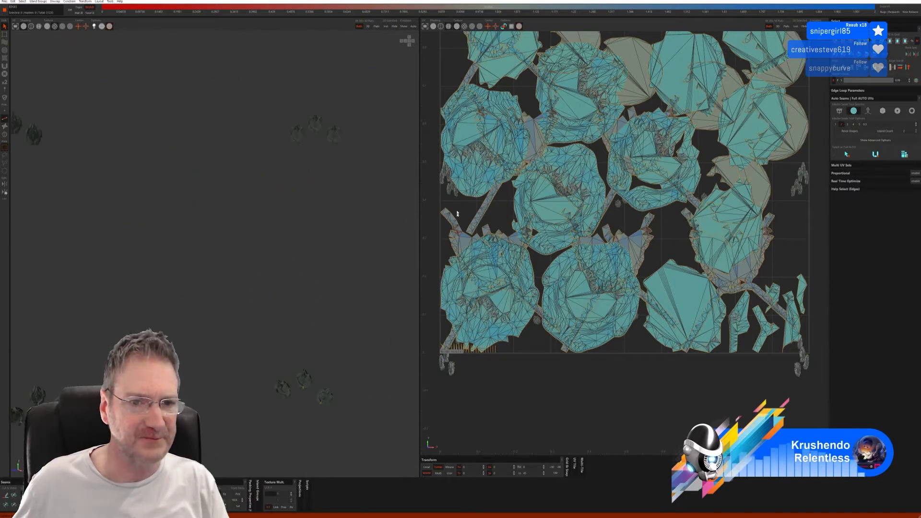
pyautogui.moveTo(297, 197)
pyautogui.keyDown('alt'); pyautogui.mouseDown()
pyautogui.moveTo(282, 185)
pyautogui.moveTo(292, 182)
pyautogui.mouseUp(); pyautogui.keyUp('alt')
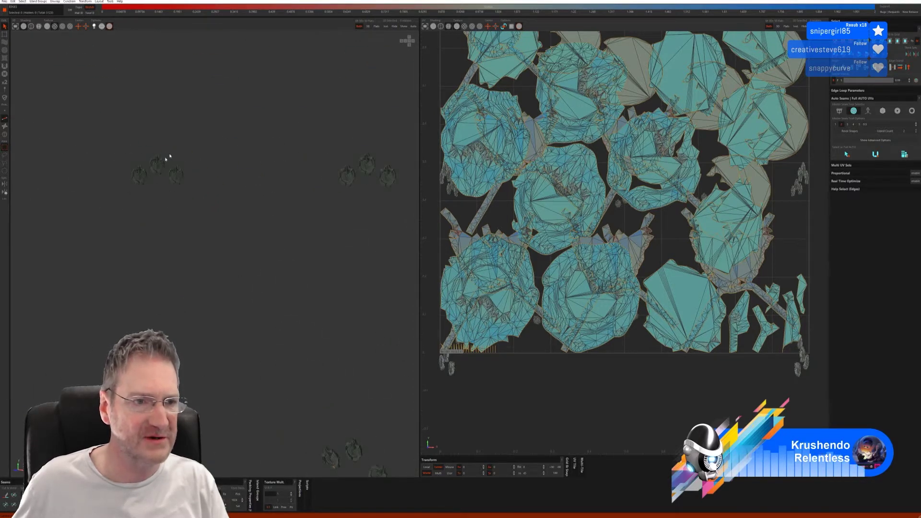
pyautogui.click(5, 135)
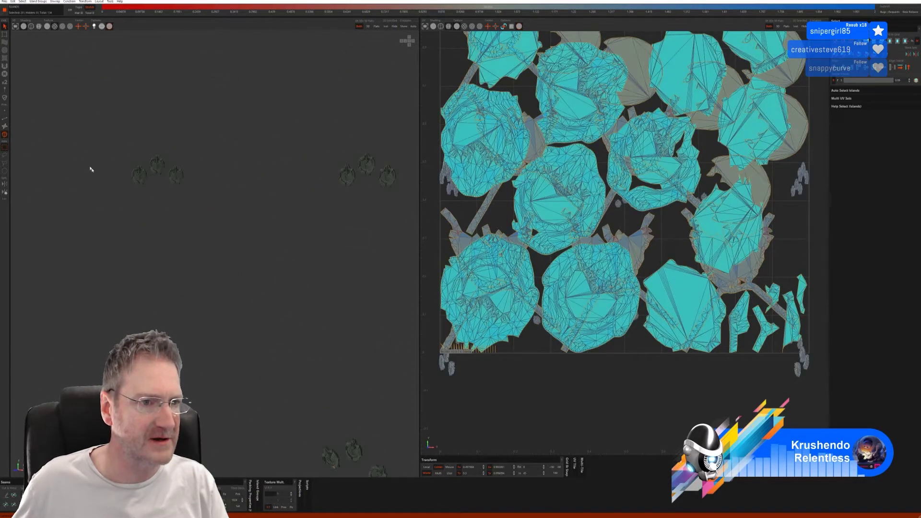
pyautogui.scroll(2, 134, 175)
pyautogui.click(143, 181)
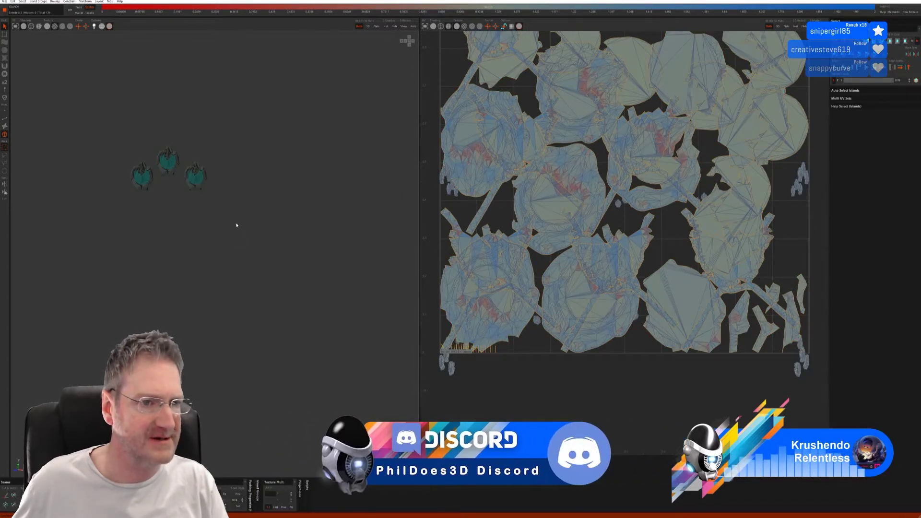
# Add the inner islands of a second three-bud cluster to the selection, isolate both clusters and switch to edge selection.
pyautogui.scroll(-3, 179, 248)
pyautogui.scroll(-2, 179, 248)
pyautogui.keyDown('alt'); pyautogui.moveTo(235, 249); pyautogui.dragTo(330, 231); pyautogui.keyUp('alt')
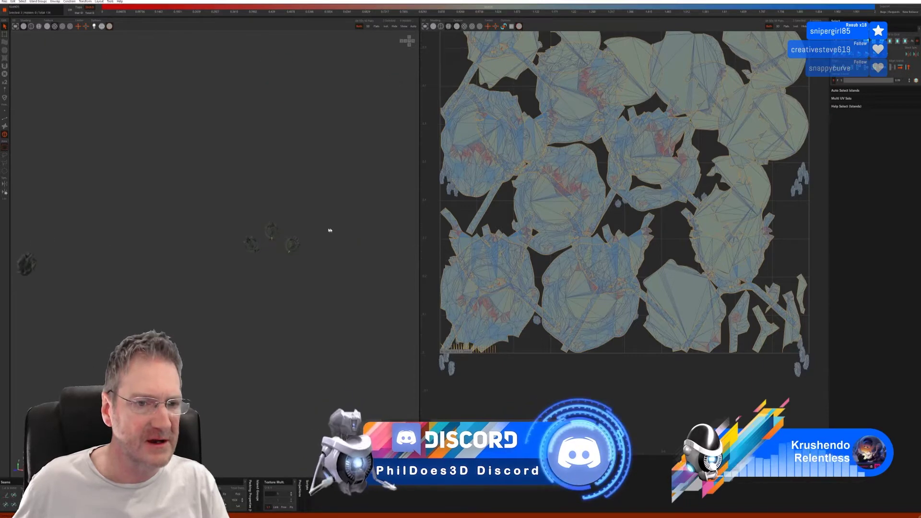
pyautogui.keyDown('ctrl'); pyautogui.click(252, 245); pyautogui.keyUp('ctrl')
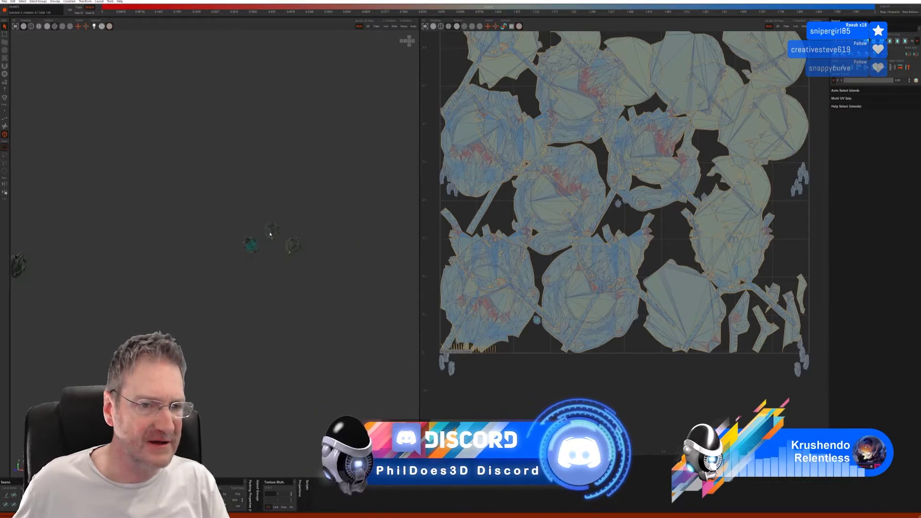
pyautogui.keyDown('ctrl'); pyautogui.click(271, 233); pyautogui.keyUp('ctrl')
pyautogui.keyDown('ctrl'); pyautogui.click(291, 248); pyautogui.keyUp('ctrl')
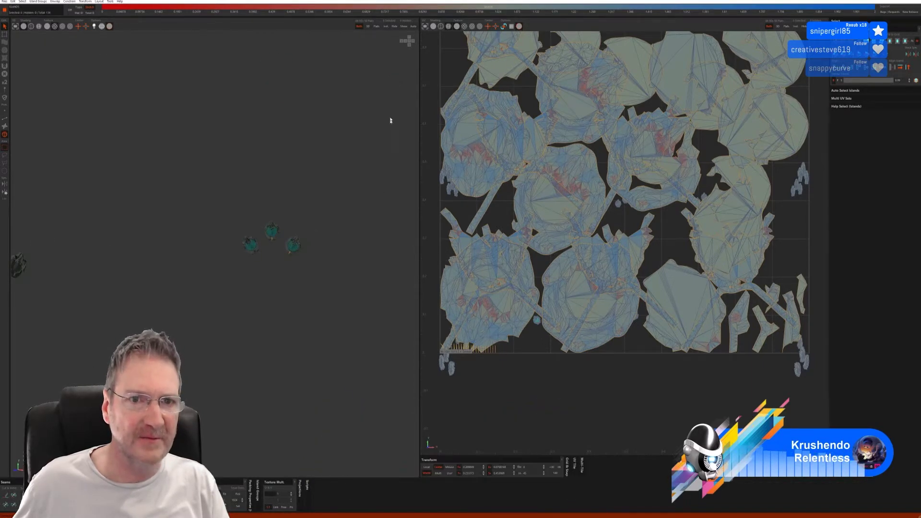
pyautogui.click(385, 27)
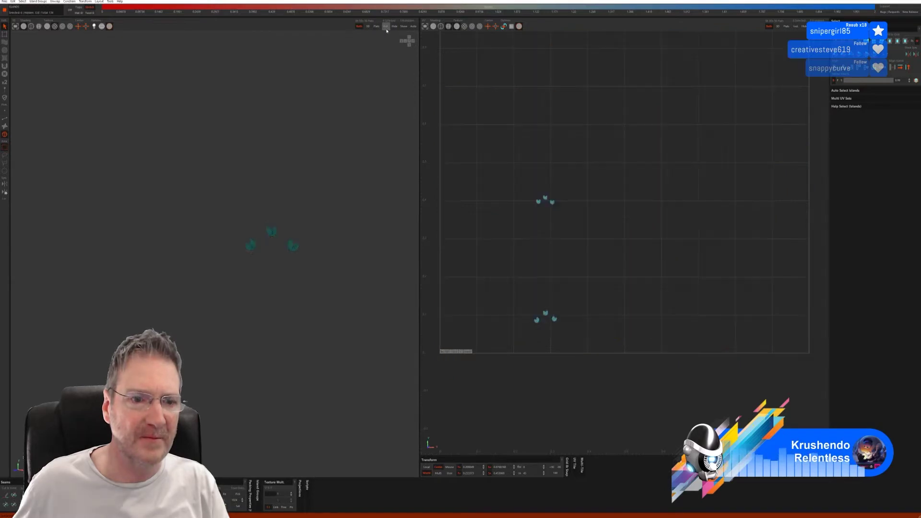
pyautogui.keyDown('alt'); pyautogui.moveTo(252, 214); pyautogui.dragTo(340, 214, button='right'); pyautogui.keyUp('alt')
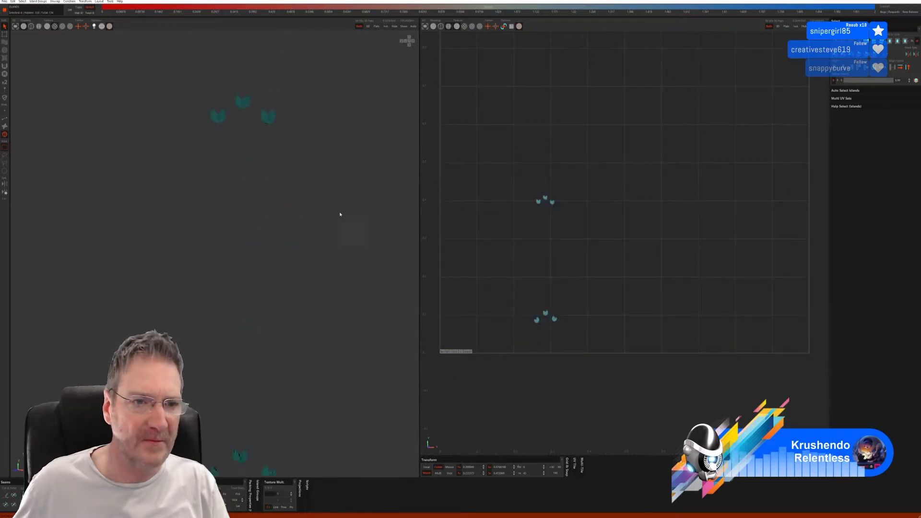
pyautogui.keyDown('alt'); pyautogui.moveTo(340, 214); pyautogui.dragTo(323, 180, button='middle'); pyautogui.keyUp('alt')
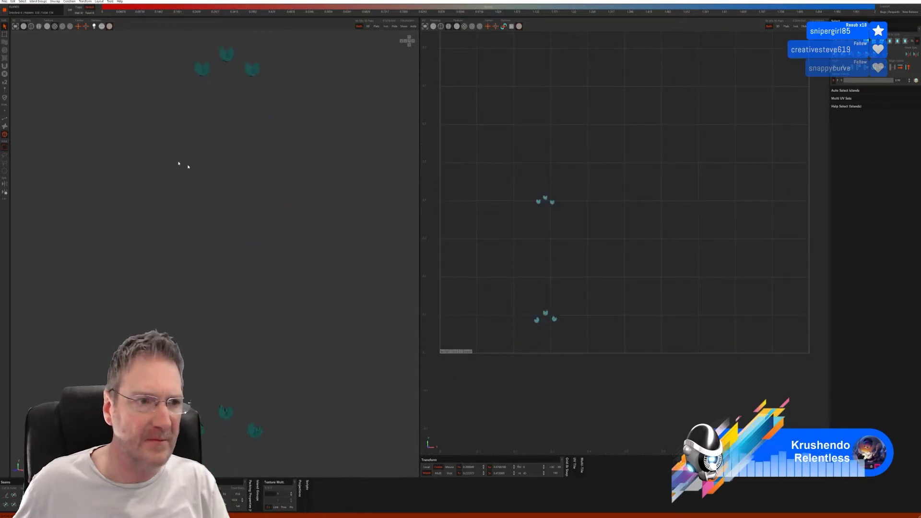
pyautogui.click(5, 118)
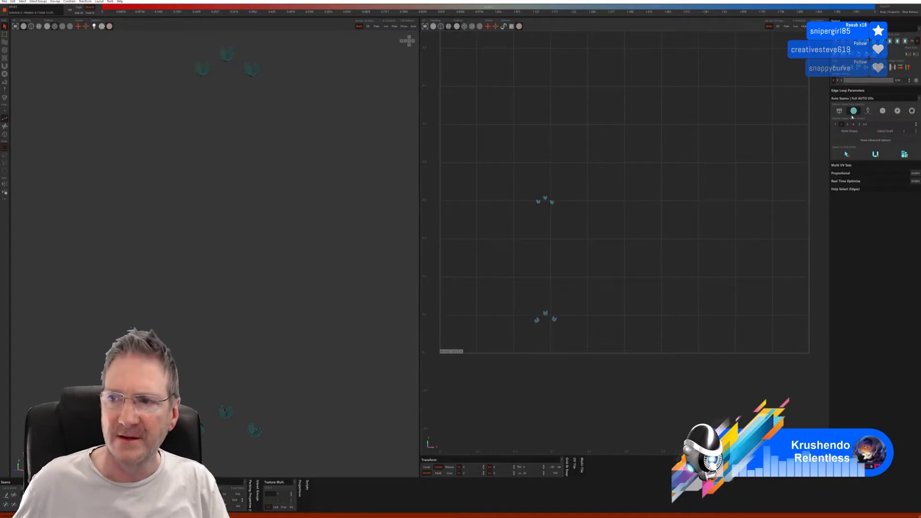
# Try the third auto-seam method with packing on the six small inner bud islands and undo it.
pyautogui.click(868, 111)
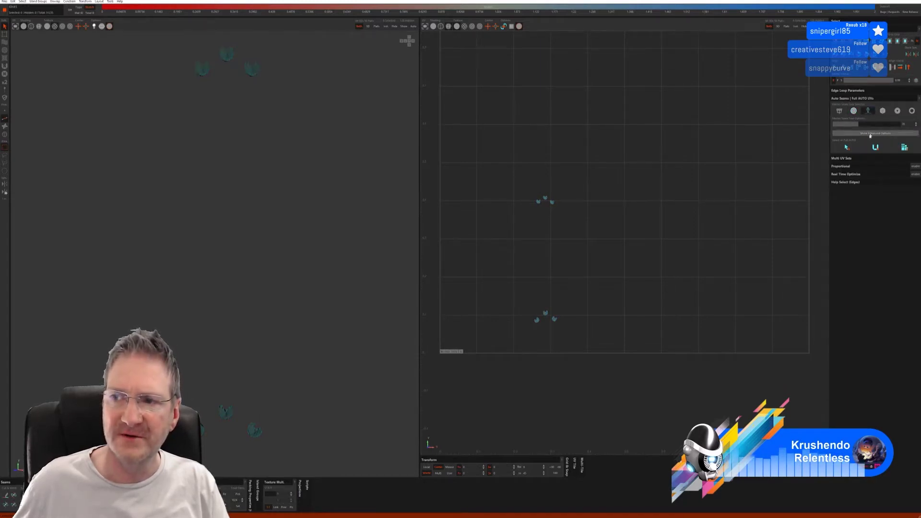
pyautogui.click(905, 147)
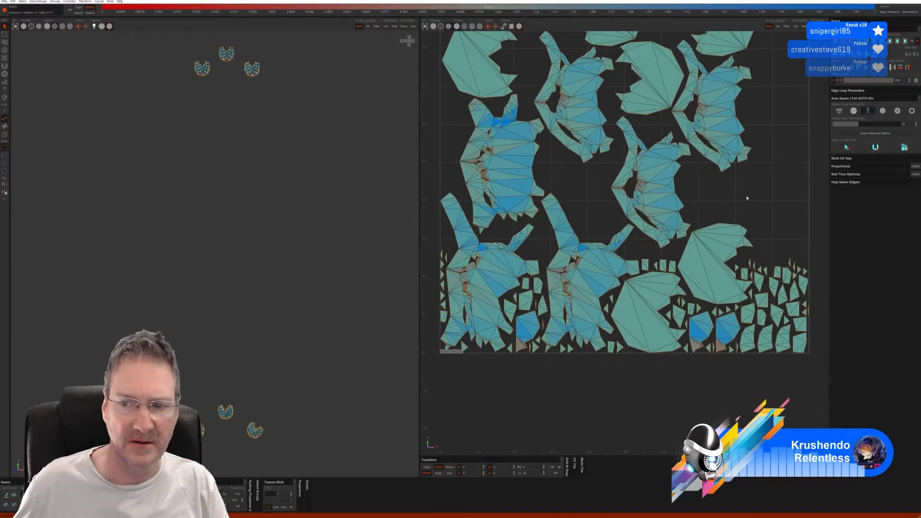
pyautogui.hotkey('ctrl', 'z')
pyautogui.hotkey('ctrl', 'z')
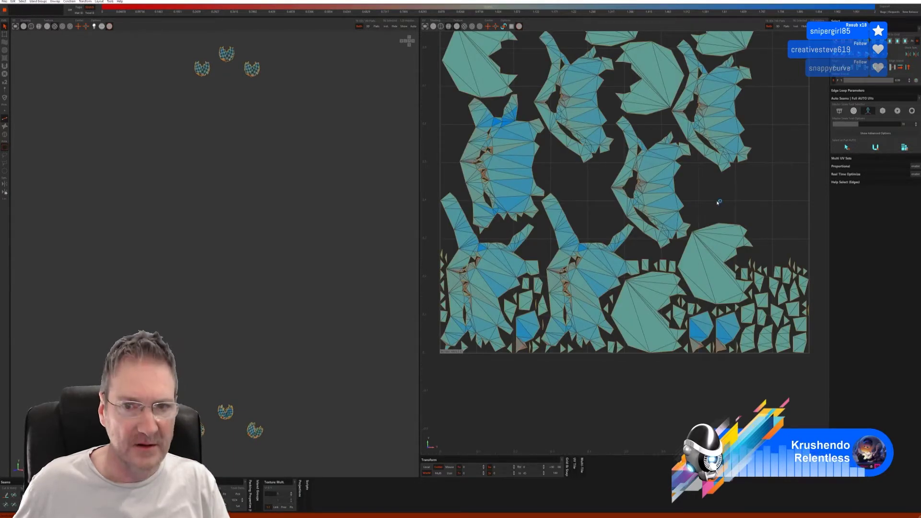
# Unwrap and pack the six small inner bud islands with the second auto-seam method, and unhide the remaining bud clusters.
pyautogui.click(854, 111)
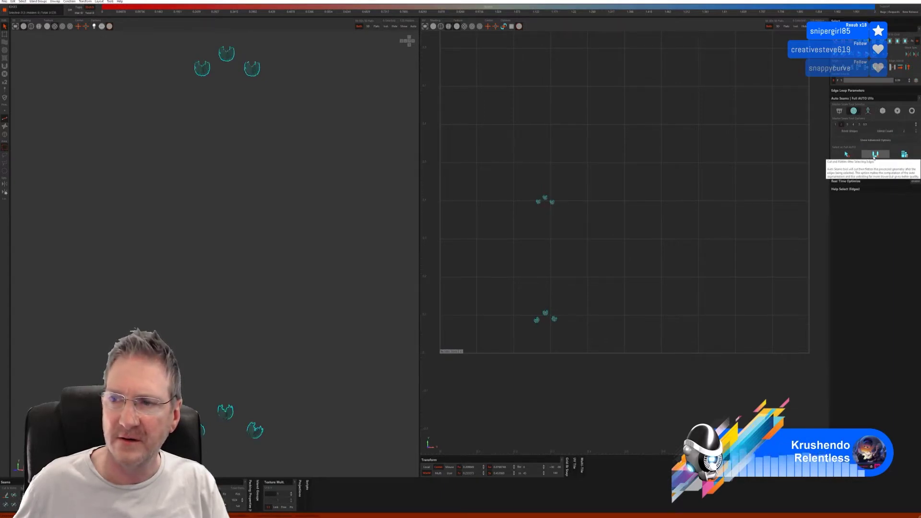
pyautogui.click(848, 154)
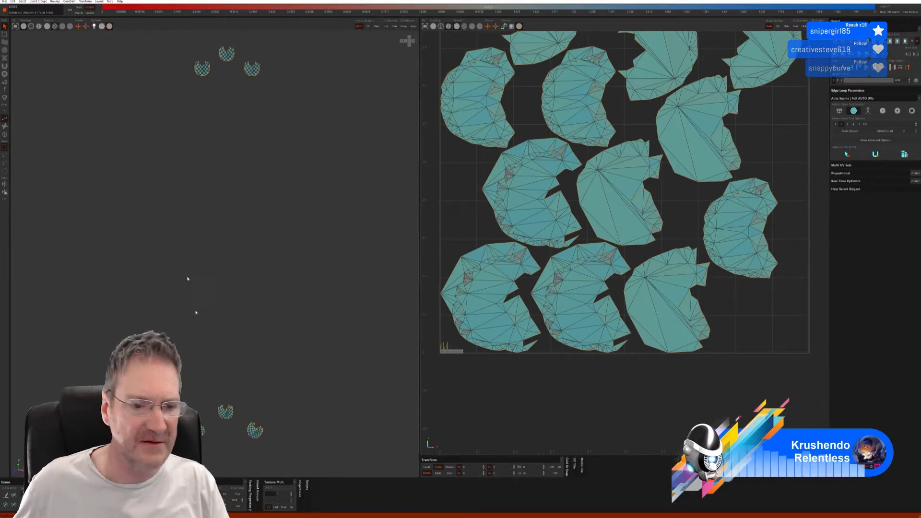
pyautogui.moveTo(211, 137)
pyautogui.keyDown('alt'); pyautogui.mouseDown(button='right')
pyautogui.moveTo(276, 122)
pyautogui.moveTo(204, 137)
pyautogui.mouseUp(button='right'); pyautogui.keyUp('alt')
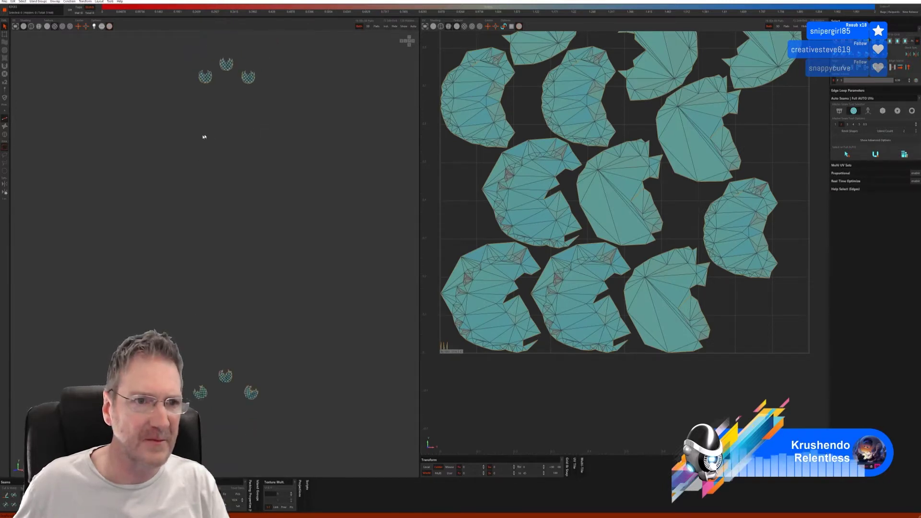
pyautogui.click(403, 27)
pyautogui.scroll(-3, 298, 168)
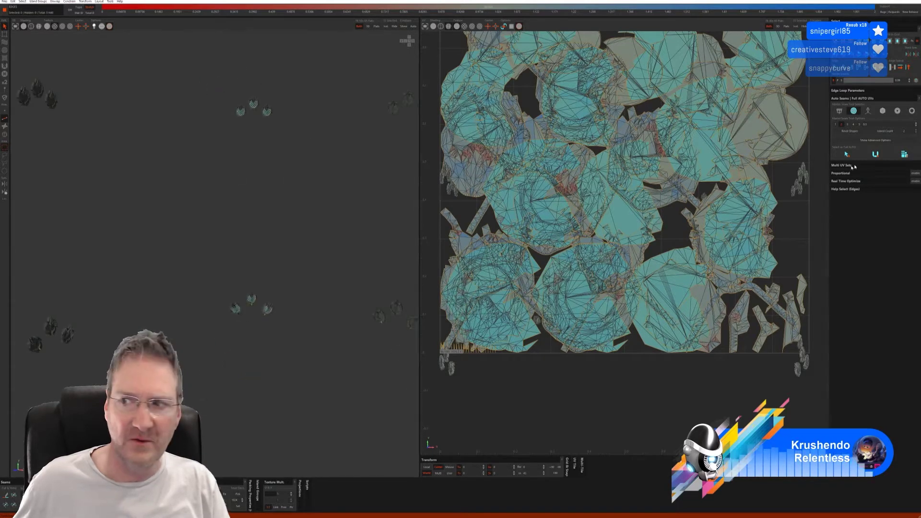
pyautogui.keyDown('alt'); pyautogui.moveTo(292, 185); pyautogui.dragTo(277, 168); pyautogui.keyUp('alt')
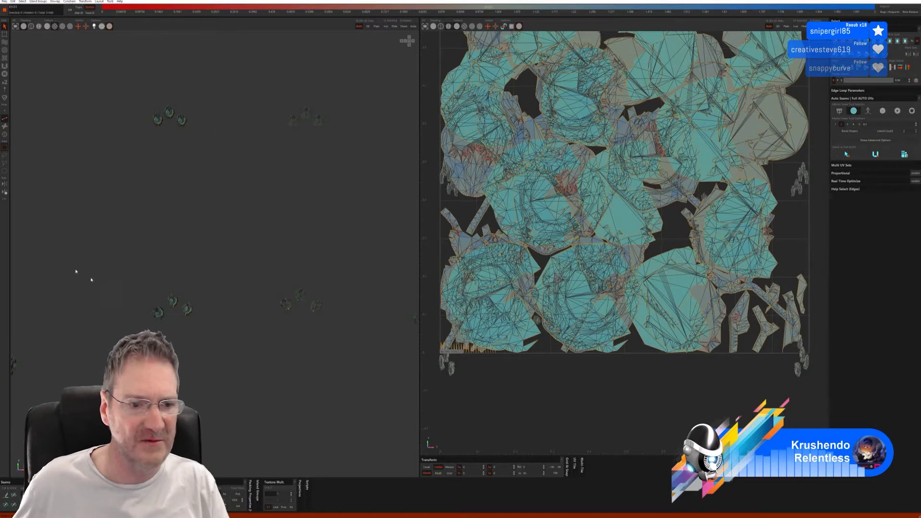
# Select the six inner bud islands of the next upper and lower three-bud clusters in island mode and isolate them.
pyautogui.scroll(3, 295, 144)
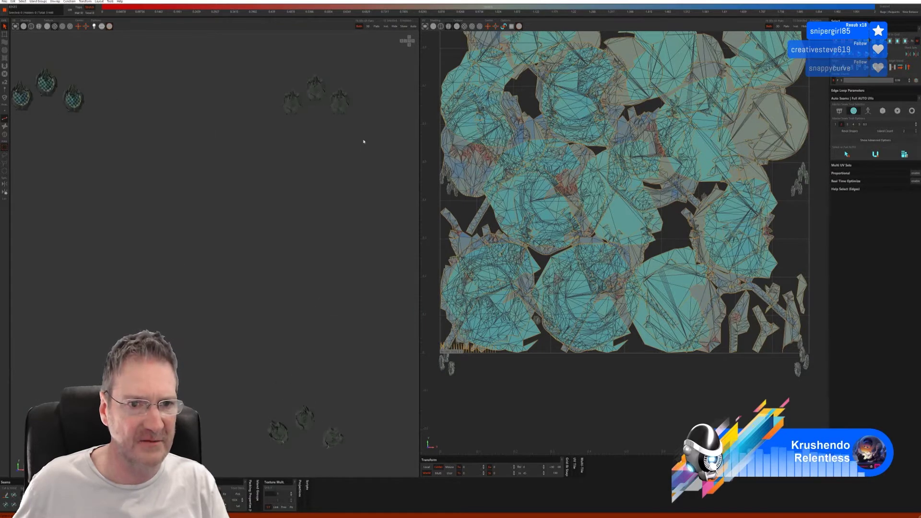
pyautogui.click(5, 134)
pyautogui.click(292, 103)
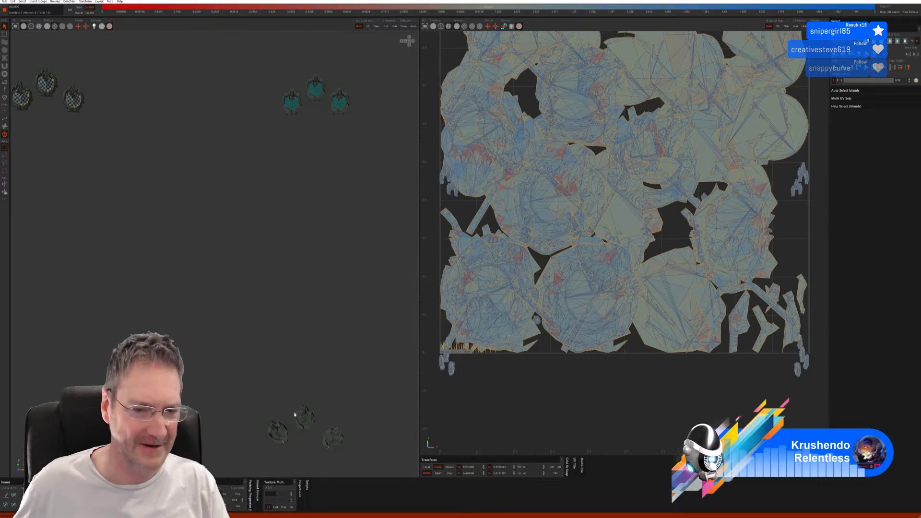
pyautogui.keyDown('shift'); pyautogui.click(305, 423); pyautogui.keyUp('shift')
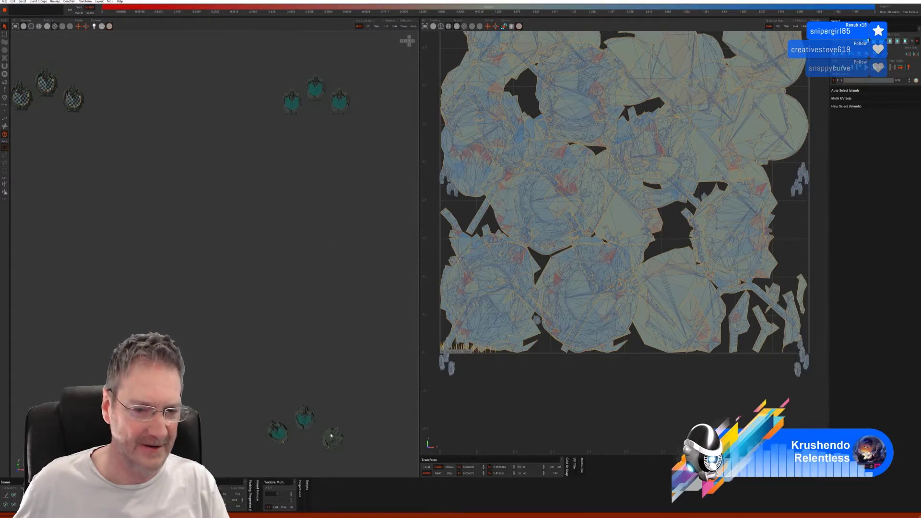
pyautogui.click(386, 26)
# Unwrap and pack the isolated inner bud islands with the second auto-seam method in edge mode, and unhide the other buds.
pyautogui.click(5, 118)
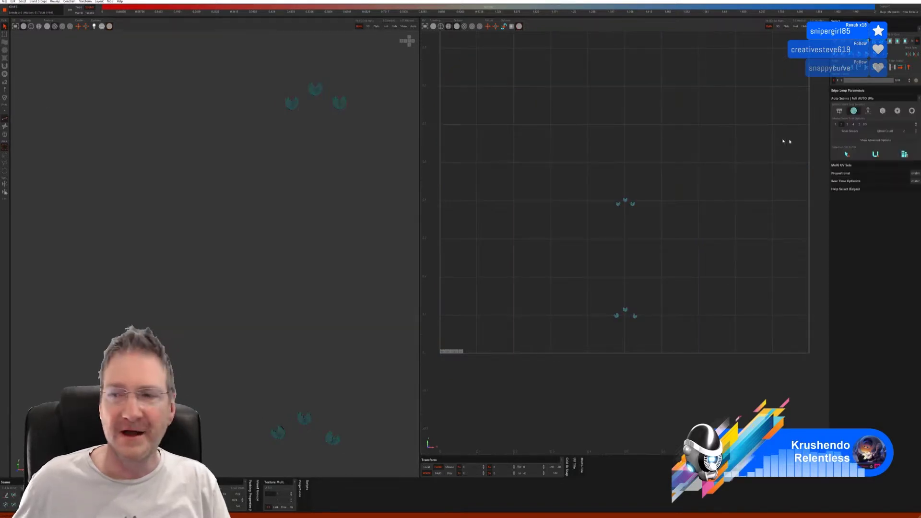
pyautogui.click(851, 155)
pyautogui.click(876, 156)
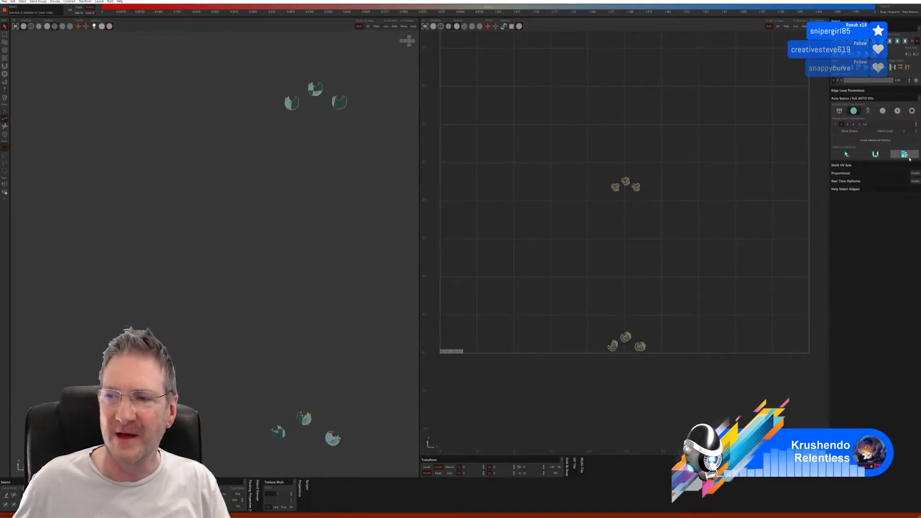
pyautogui.click(905, 158)
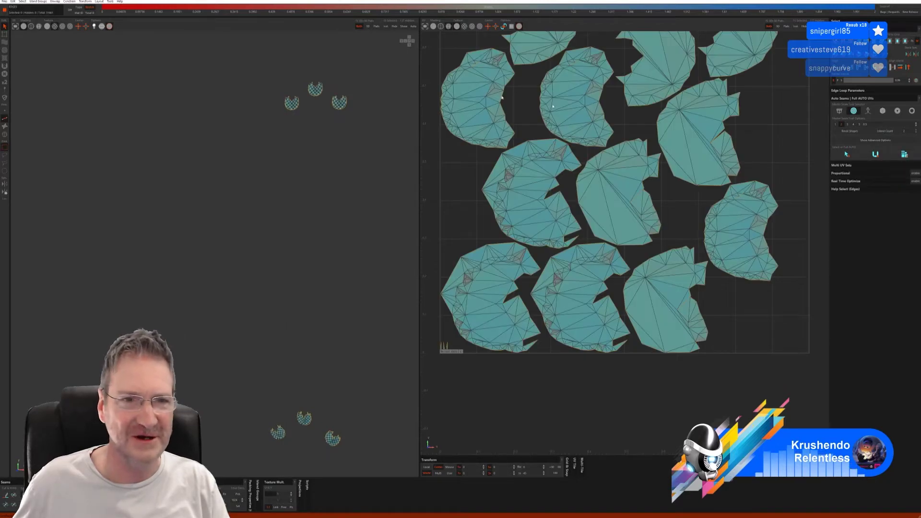
pyautogui.click(394, 28)
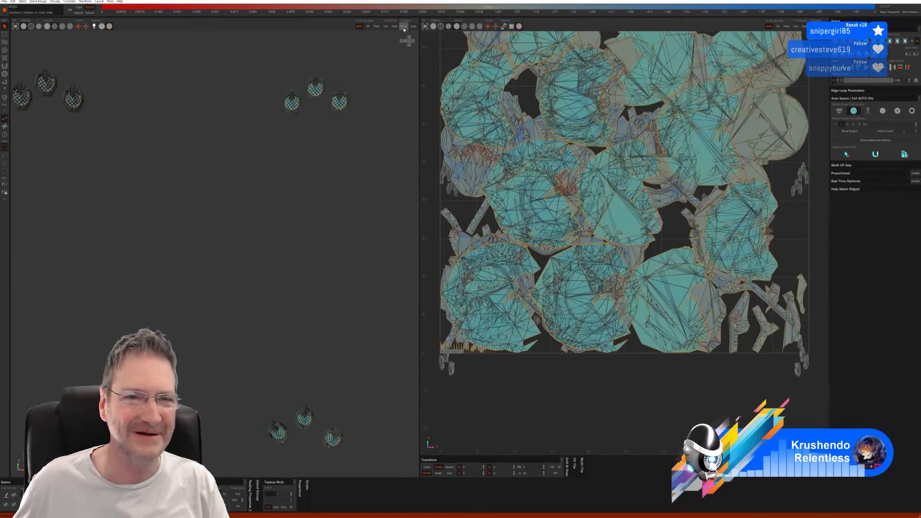
# Select the inner islands of the third pair of upper and lower three-bud clusters and isolate them.
pyautogui.keyDown('alt'); pyautogui.moveTo(271, 223); pyautogui.dragTo(335, 211); pyautogui.keyUp('alt')
pyautogui.keyDown('alt'); pyautogui.moveTo(227, 184); pyautogui.dragTo(274, 188); pyautogui.keyUp('alt')
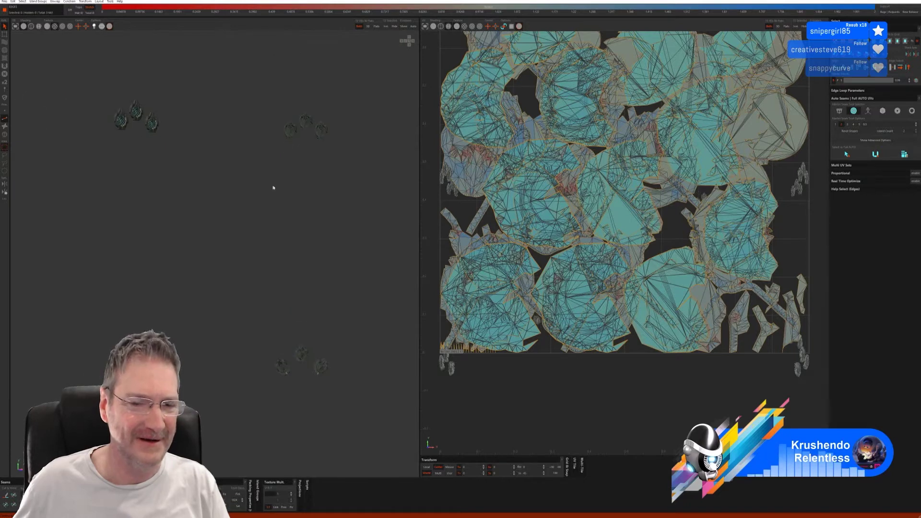
pyautogui.click(5, 135)
pyautogui.click(290, 134)
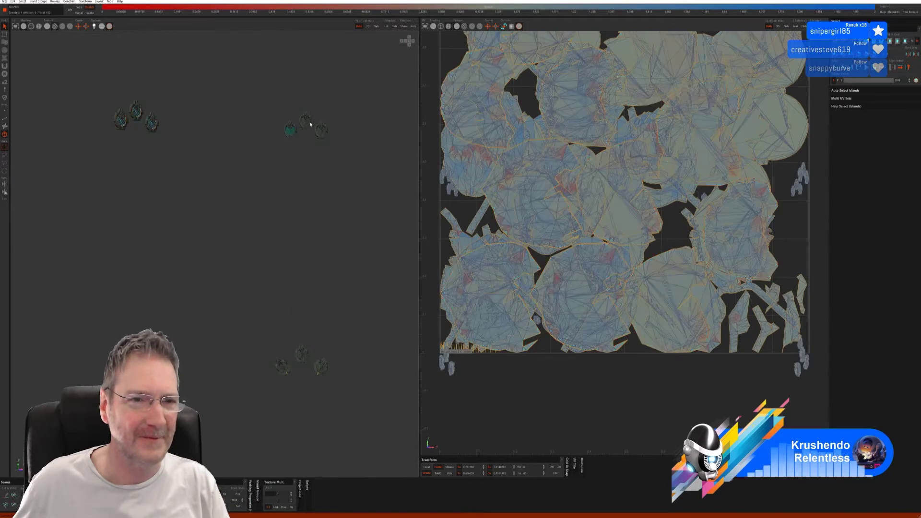
pyautogui.keyDown('shift'); pyautogui.click(322, 133); pyautogui.keyUp('shift')
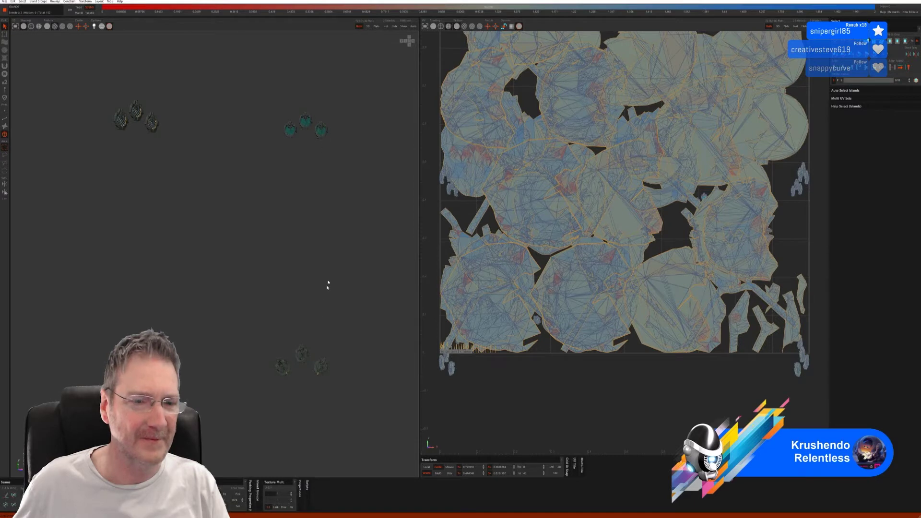
pyautogui.keyDown('shift'); pyautogui.click(302, 357); pyautogui.keyUp('shift')
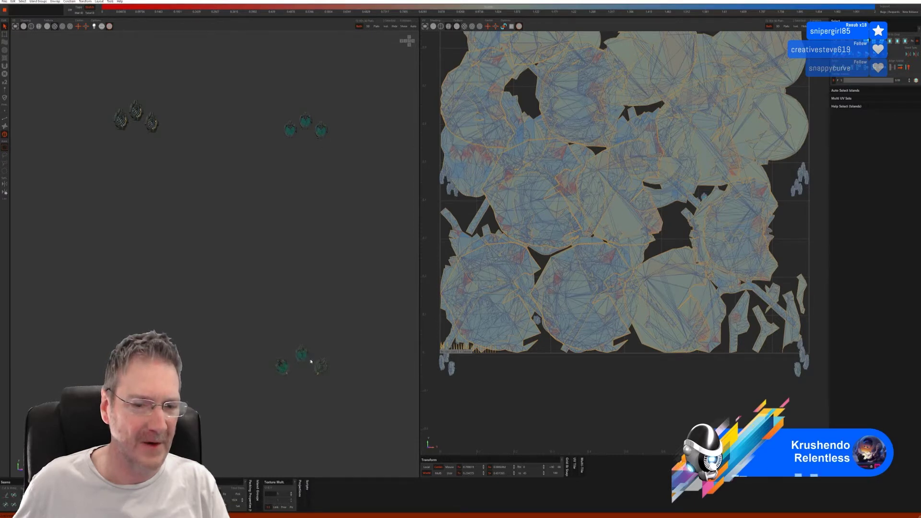
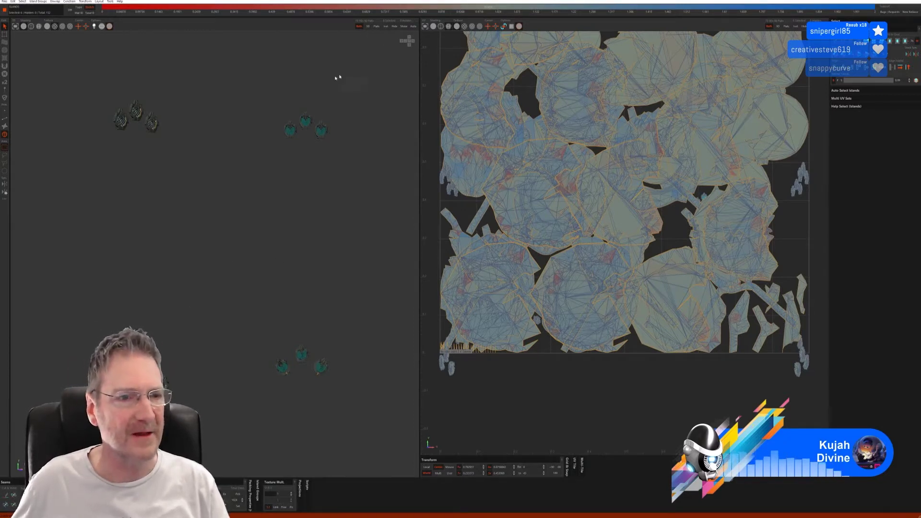
pyautogui.click(387, 27)
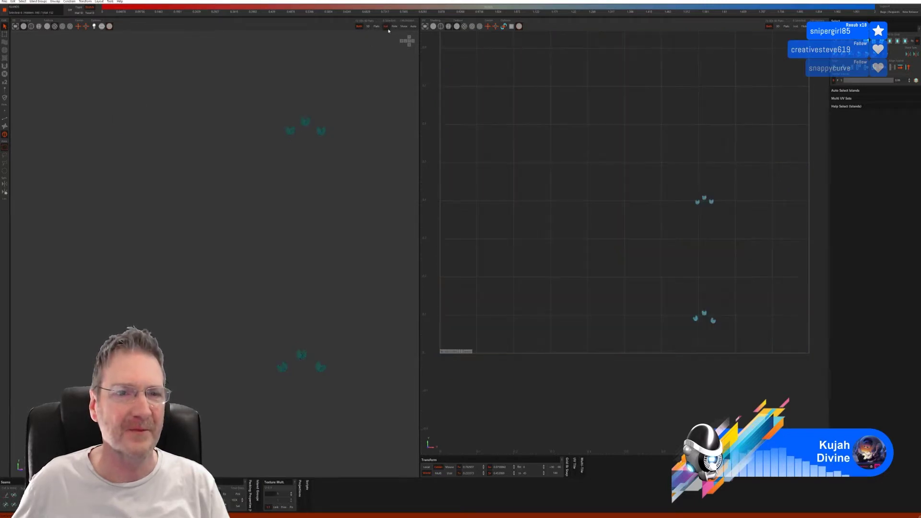
# Auto-seam, unwrap and pack the third set of six inner bud islands in edge mode, and unhide everything.
pyautogui.click(4, 118)
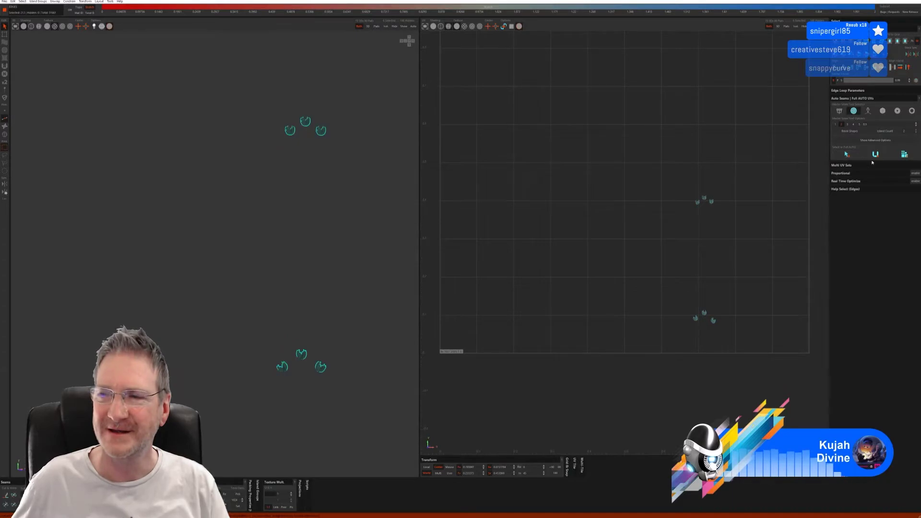
pyautogui.click(905, 154)
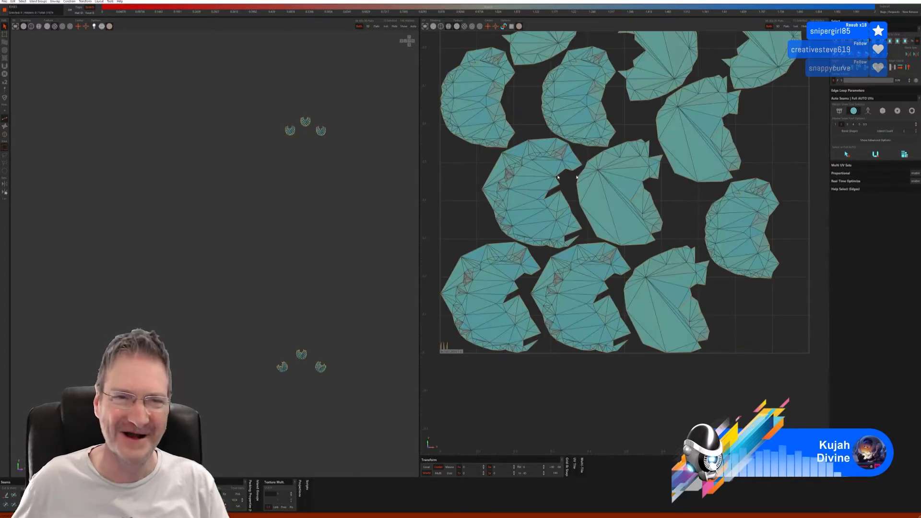
pyautogui.click(403, 27)
# Select the inner bud islands of the fourth pair of three-bud clusters in island mode and isolate the six islands.
pyautogui.keyDown('alt'); pyautogui.moveTo(338, 234); pyautogui.dragTo(169, 203); pyautogui.keyUp('alt')
pyautogui.click(5, 135)
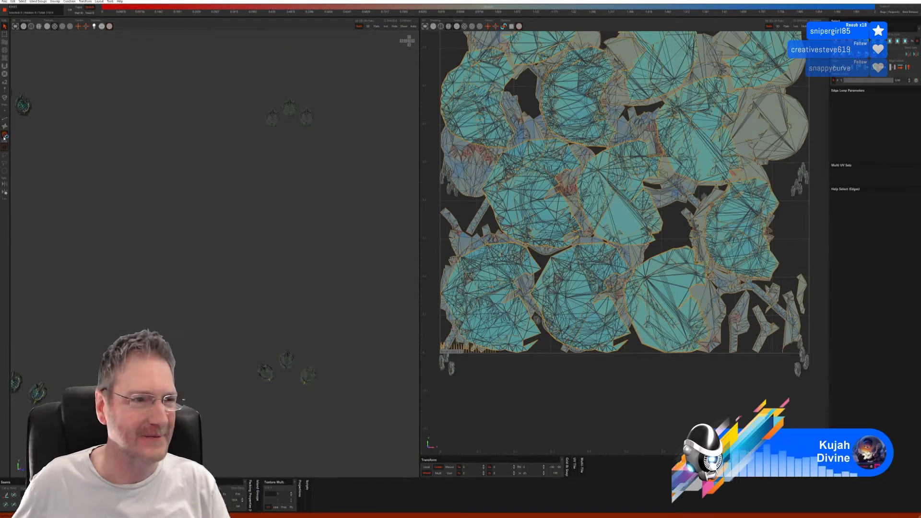
pyautogui.click(276, 121)
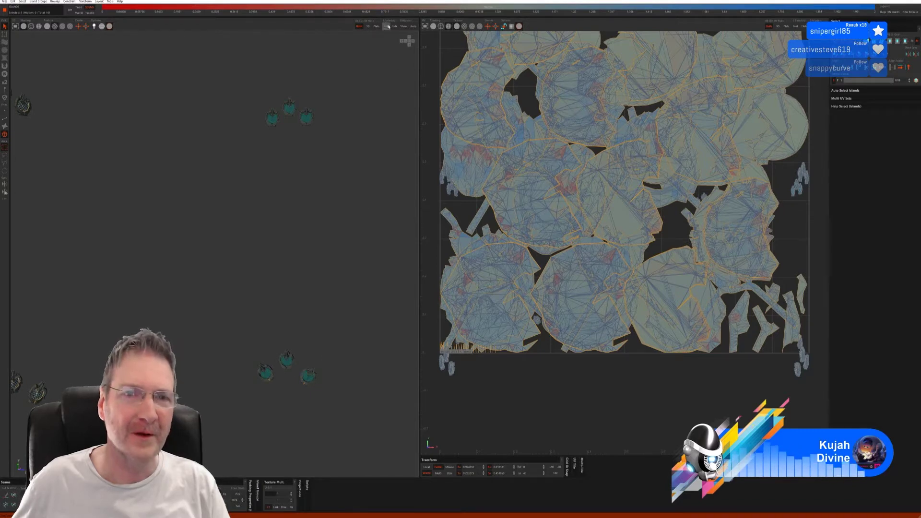
pyautogui.click(386, 26)
# Unwrap and pack the fourth set of inner bud islands using the second auto-seam method, and show all islands again.
pyautogui.click(5, 118)
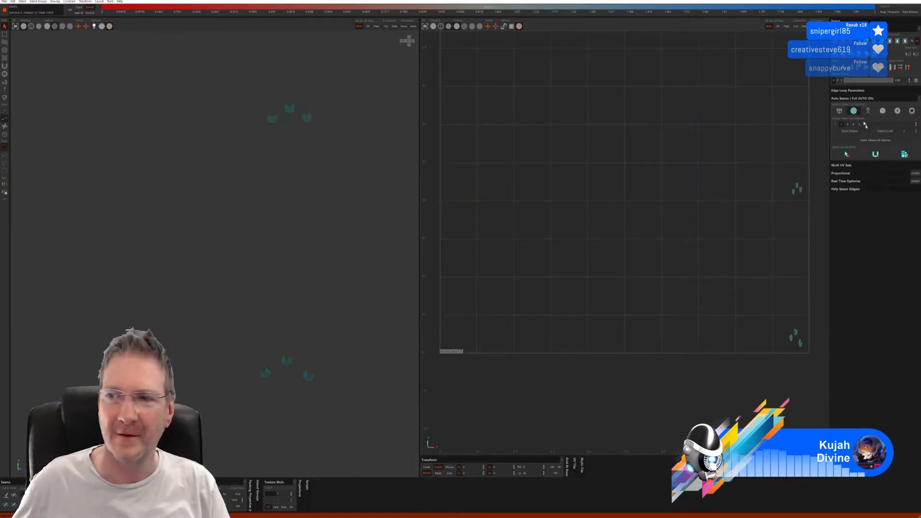
pyautogui.click(875, 155)
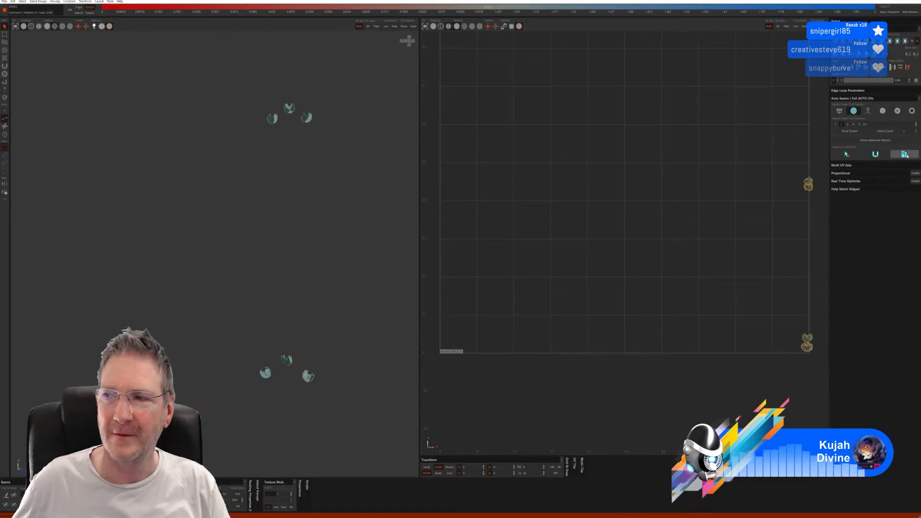
pyautogui.click(404, 27)
# Orbit to the fifth pair of three-bud clusters, select their six inner bud islands and isolate them.
pyautogui.keyDown('alt'); pyautogui.moveTo(241, 245); pyautogui.dragTo(295, 254); pyautogui.keyUp('alt')
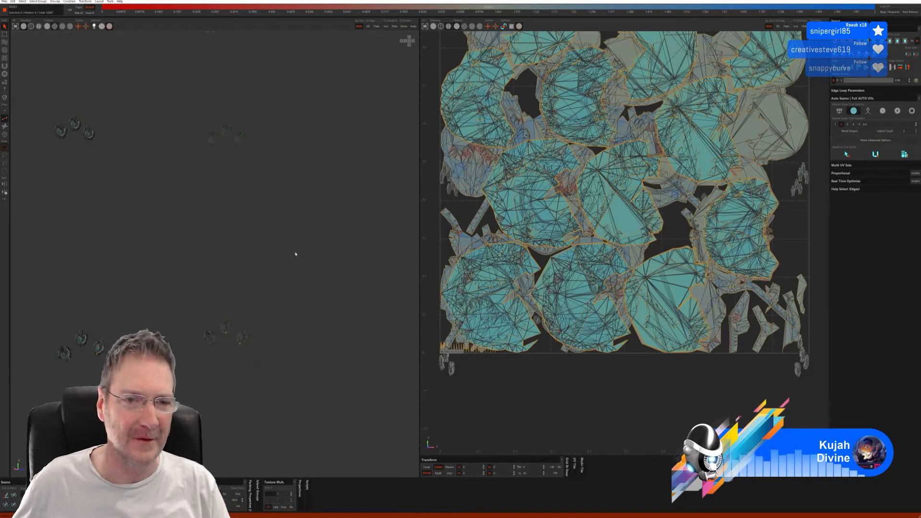
pyautogui.keyDown('alt'); pyautogui.moveTo(237, 253); pyautogui.dragTo(145, 190); pyautogui.keyUp('alt')
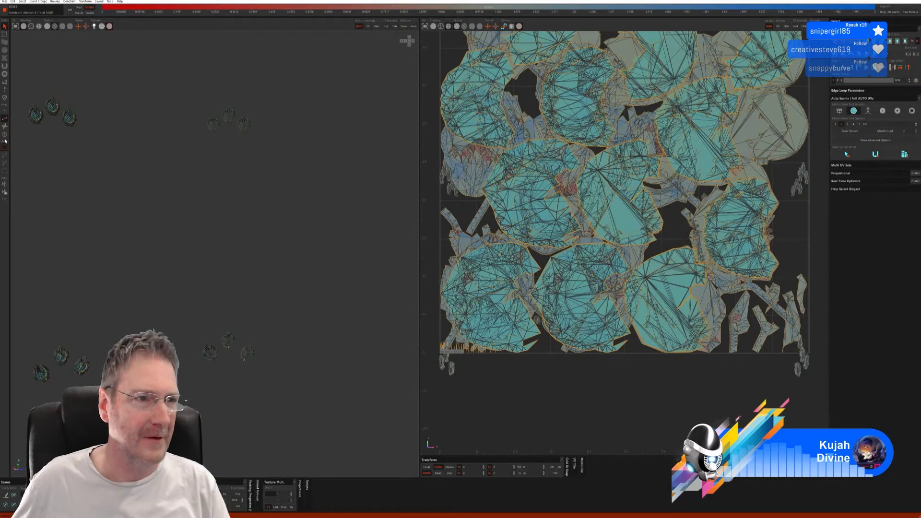
pyautogui.click(4, 135)
pyautogui.click(215, 126)
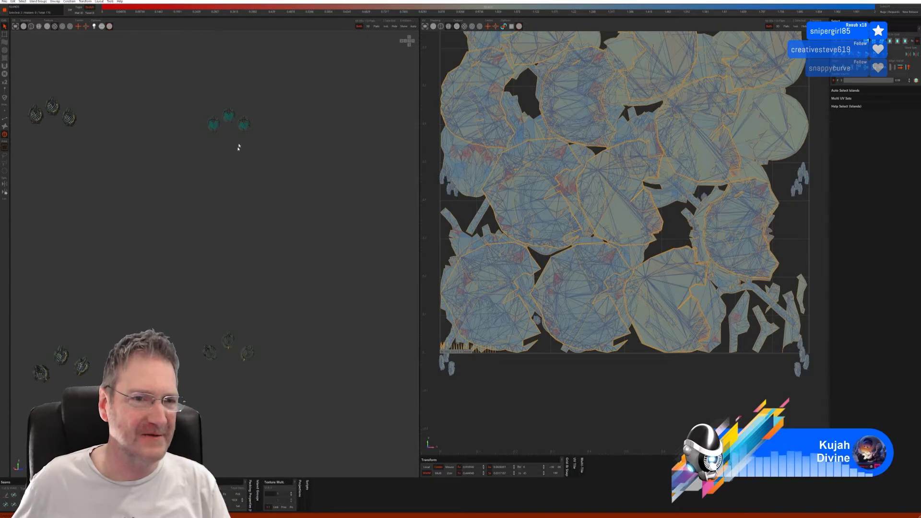
pyautogui.keyDown('shift'); pyautogui.click(229, 343); pyautogui.keyUp('shift')
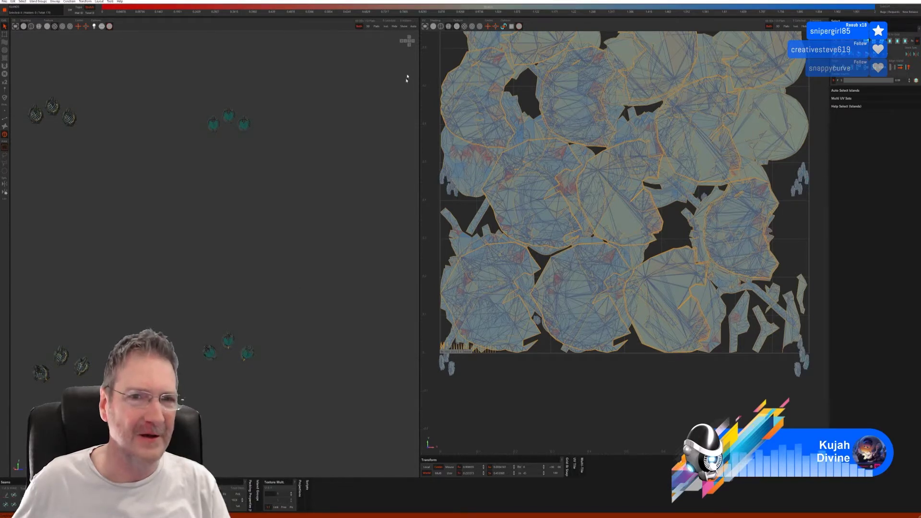
pyautogui.click(386, 26)
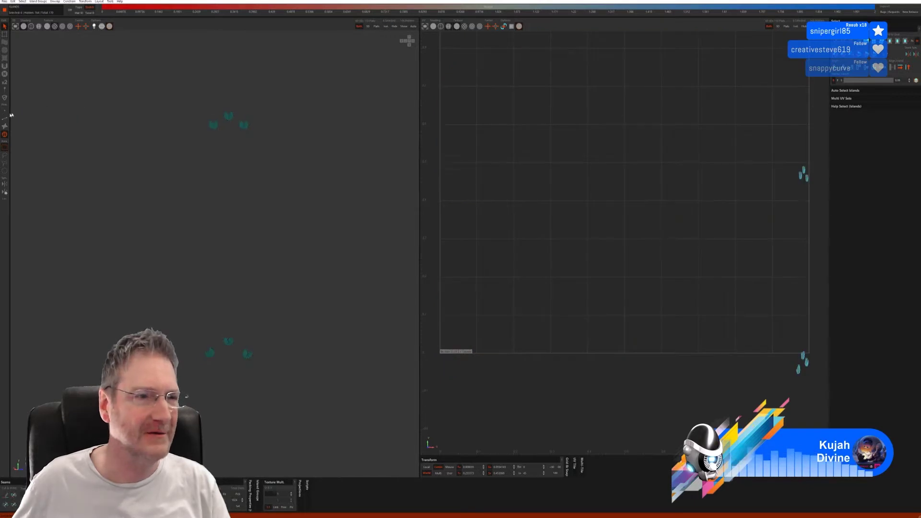
# Auto-seam, unwrap and pack the fifth set of inner bud islands in edge mode, and unhide the remaining clusters.
pyautogui.click(5, 118)
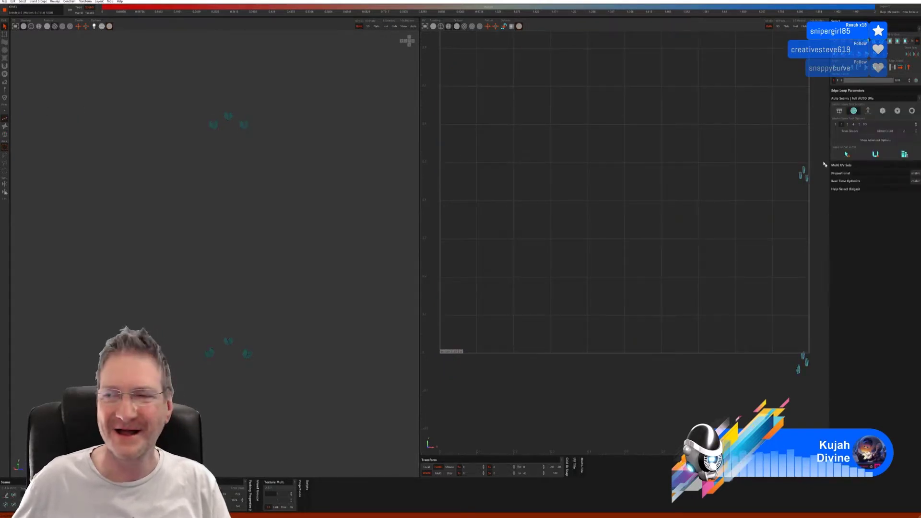
pyautogui.click(904, 154)
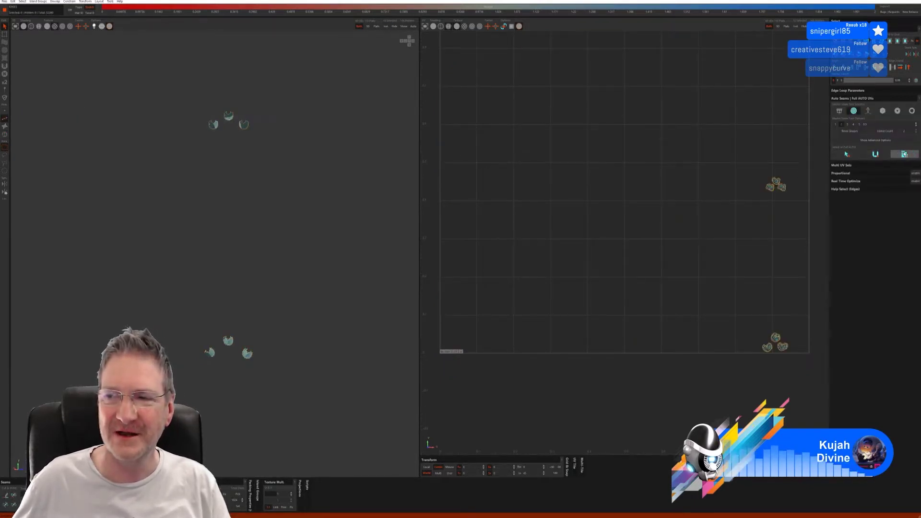
pyautogui.click(404, 27)
# Select the inner islands of all six buds in the sixth pair of three-bud clusters and isolate them.
pyautogui.scroll(-2, 283, 231)
pyautogui.keyDown('alt'); pyautogui.moveTo(238, 233); pyautogui.dragTo(199, 245); pyautogui.keyUp('alt')
pyautogui.click(5, 134)
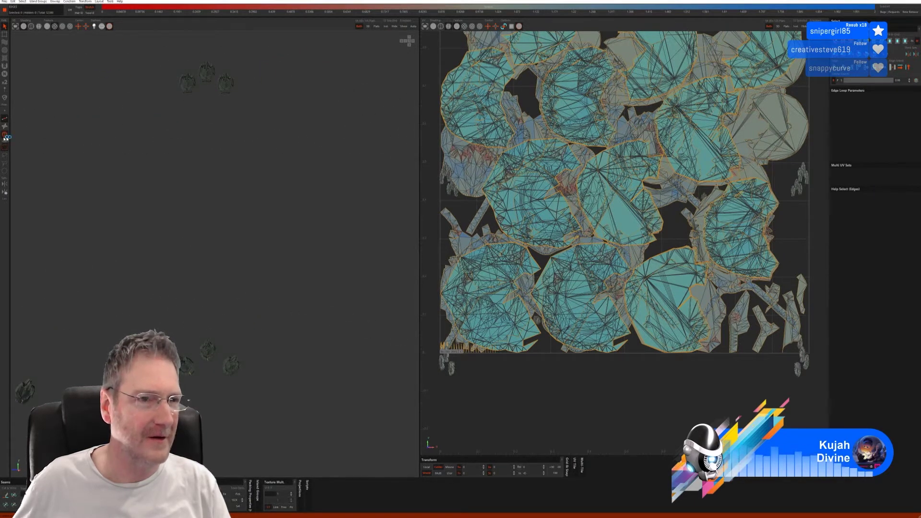
pyautogui.click(189, 85)
pyautogui.click(188, 84)
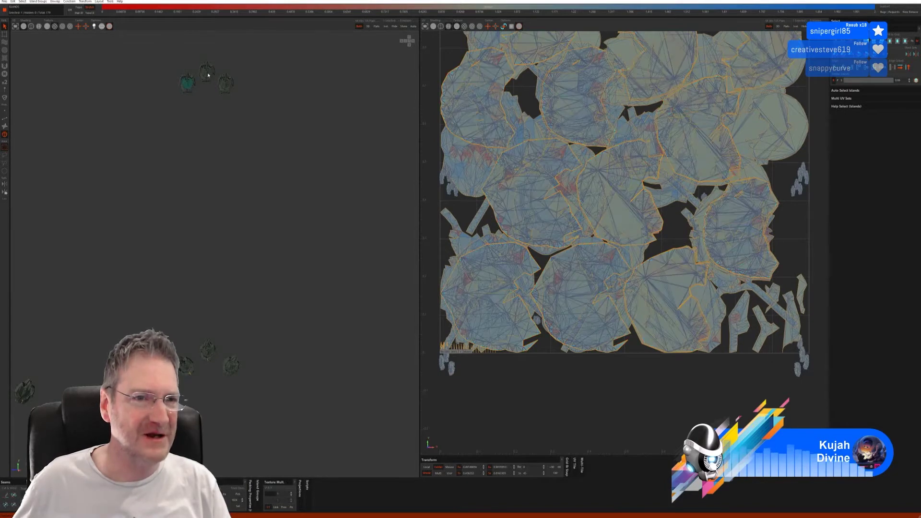
pyautogui.click(226, 85)
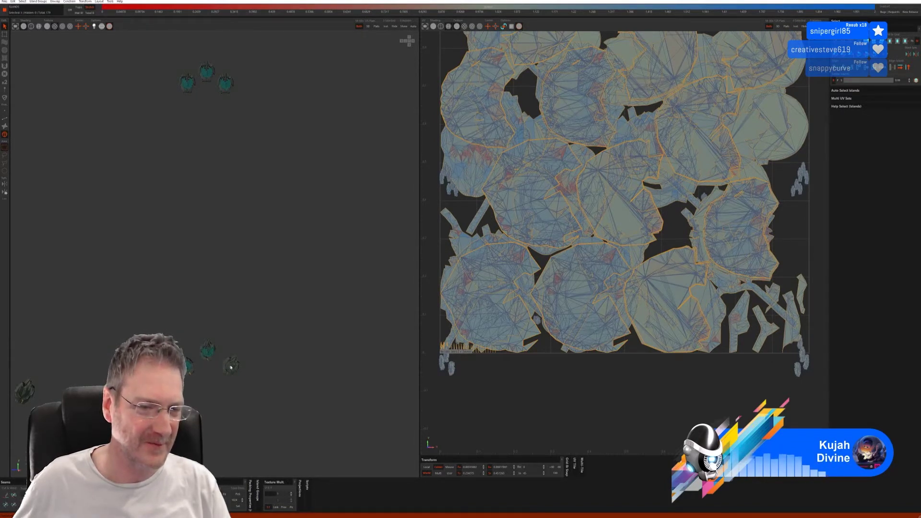
pyautogui.hotkey('ctrl', 'z')
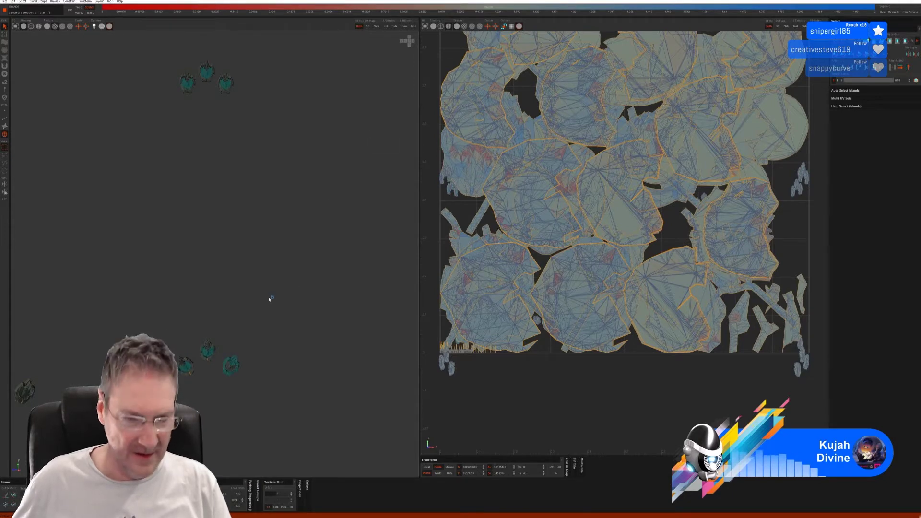
pyautogui.click(386, 27)
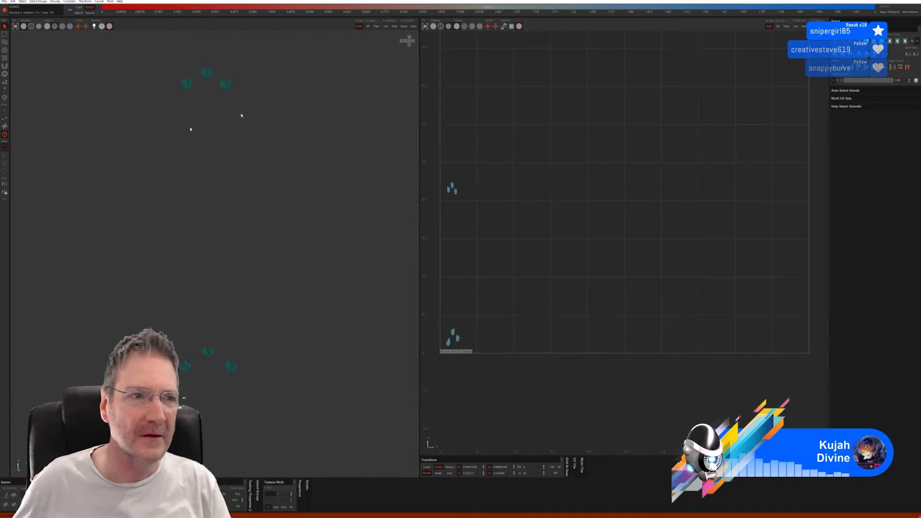
# Unwrap and pack the sixth set of inner bud islands with the second auto-seam method, and unhide all bud clusters.
pyautogui.click(5, 123)
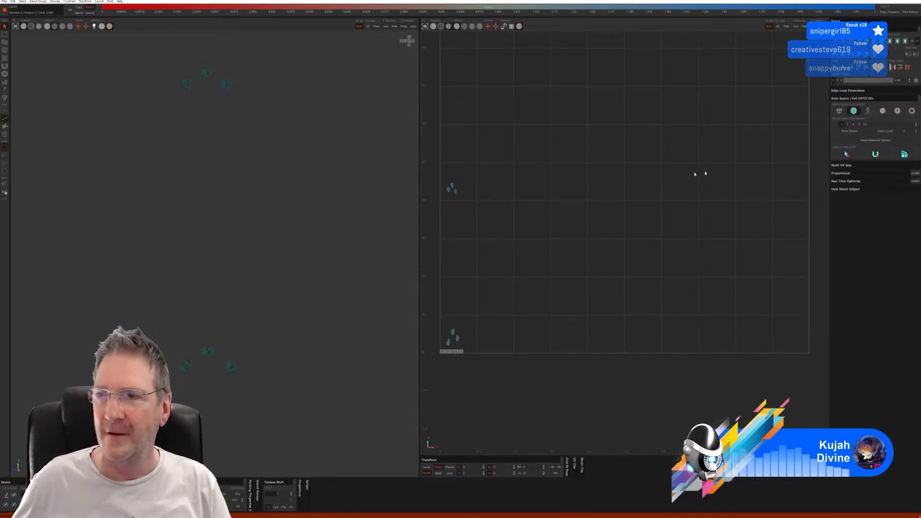
pyautogui.click(851, 150)
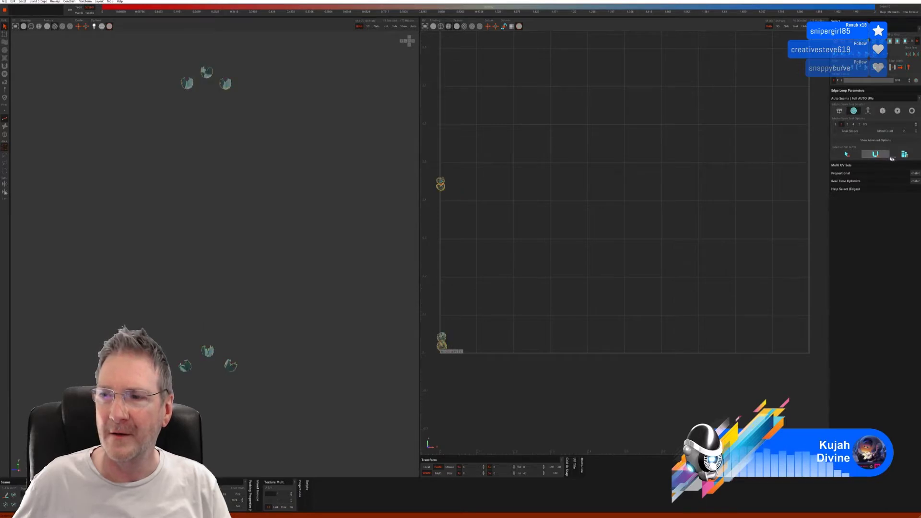
pyautogui.click(404, 26)
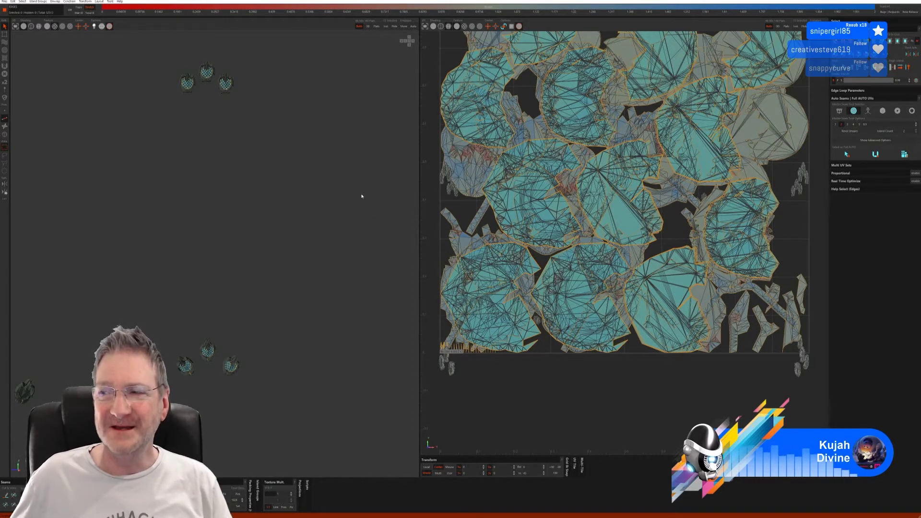
pyautogui.scroll(-2, 259, 244)
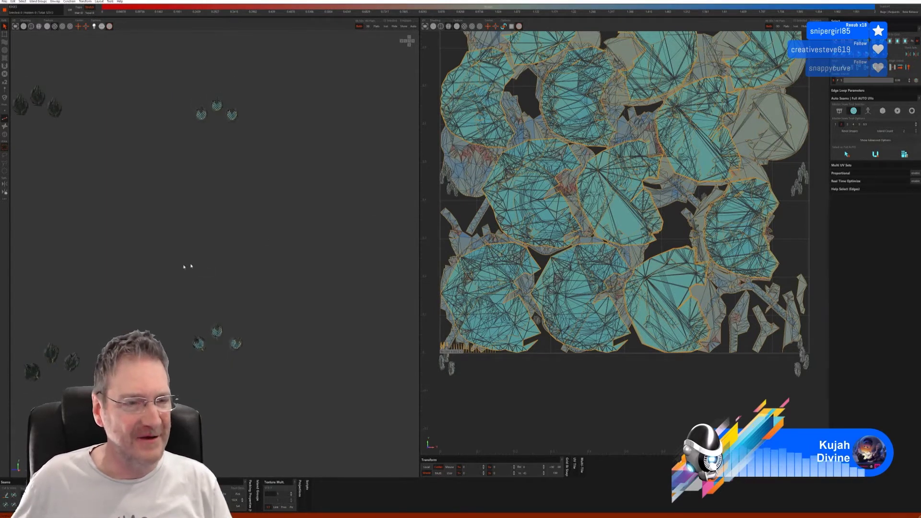
# Select the inner islands of all six buds in the seventh pair of three-bud clusters and isolate them.
pyautogui.keyDown('alt'); pyautogui.moveTo(184, 267); pyautogui.dragTo(117, 269); pyautogui.keyUp('alt')
pyautogui.keyDown('alt'); pyautogui.moveTo(117, 270); pyautogui.dragTo(213, 263, button='right'); pyautogui.keyUp('alt')
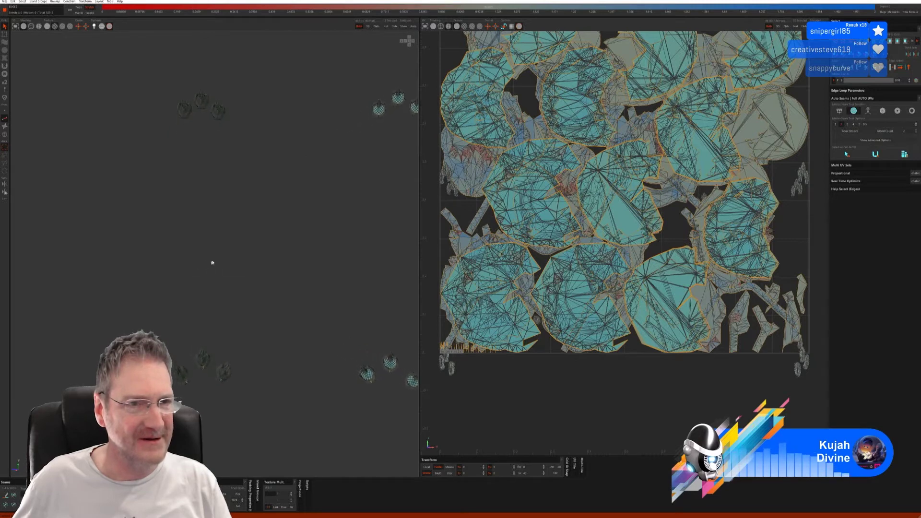
pyautogui.press('F4')
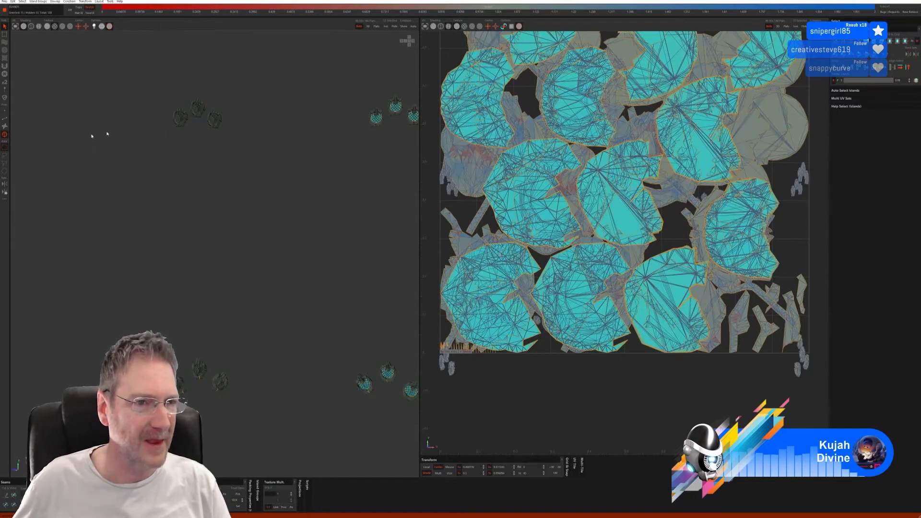
pyautogui.click(183, 118)
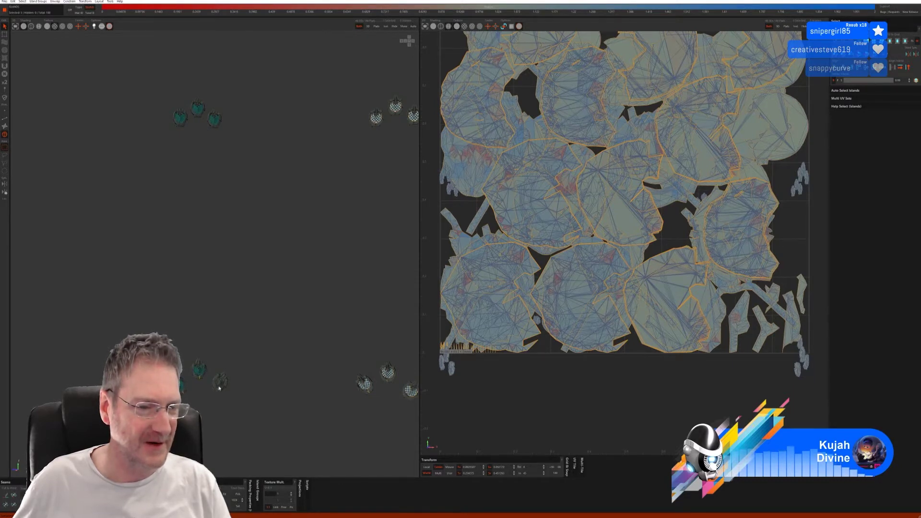
pyautogui.click(386, 26)
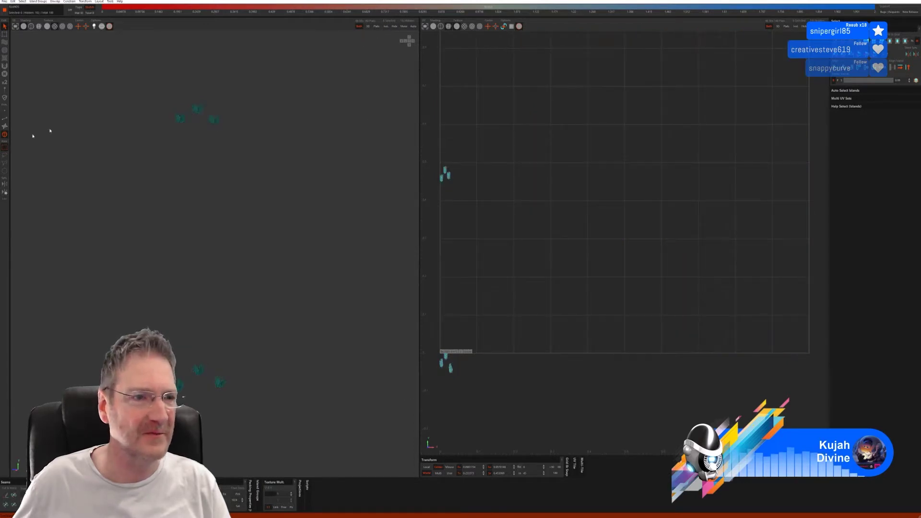
# Auto-seam, unwrap and pack the seventh set of inner bud islands in edge mode, and unhide all bud clusters.
pyautogui.click(2, 120)
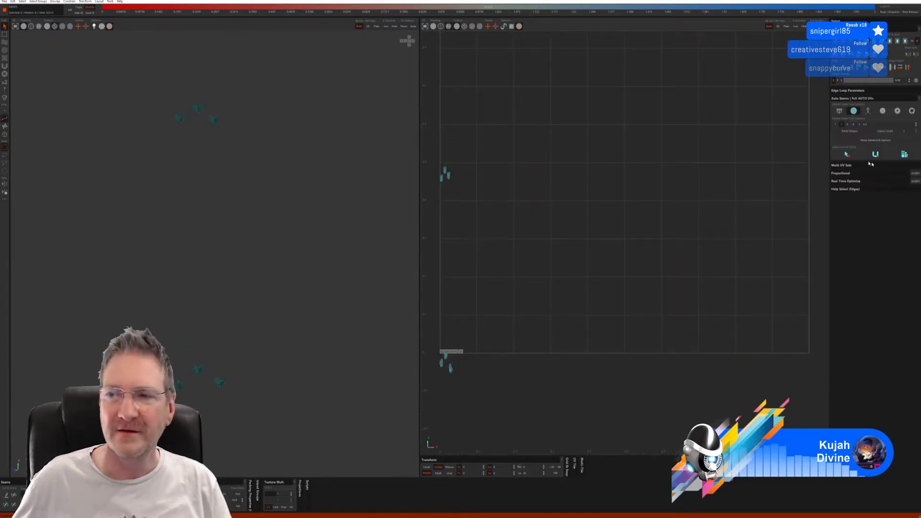
pyautogui.click(846, 155)
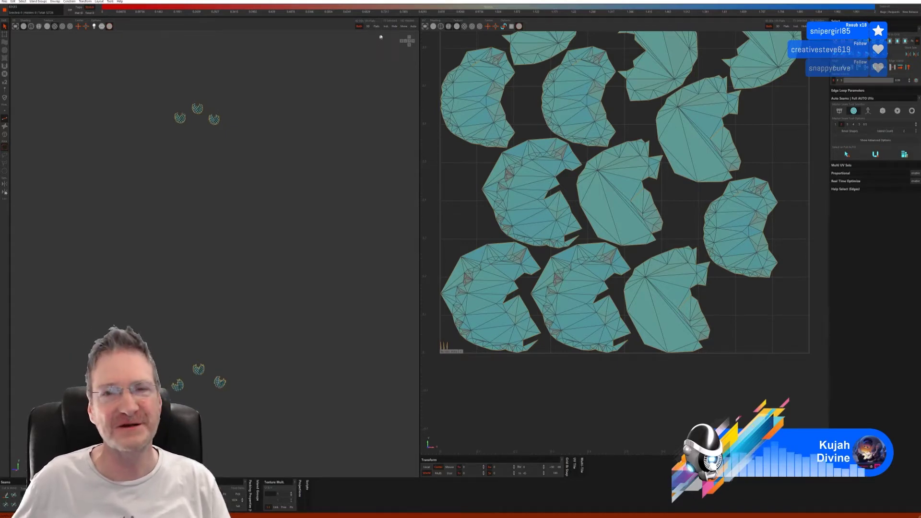
pyautogui.click(403, 27)
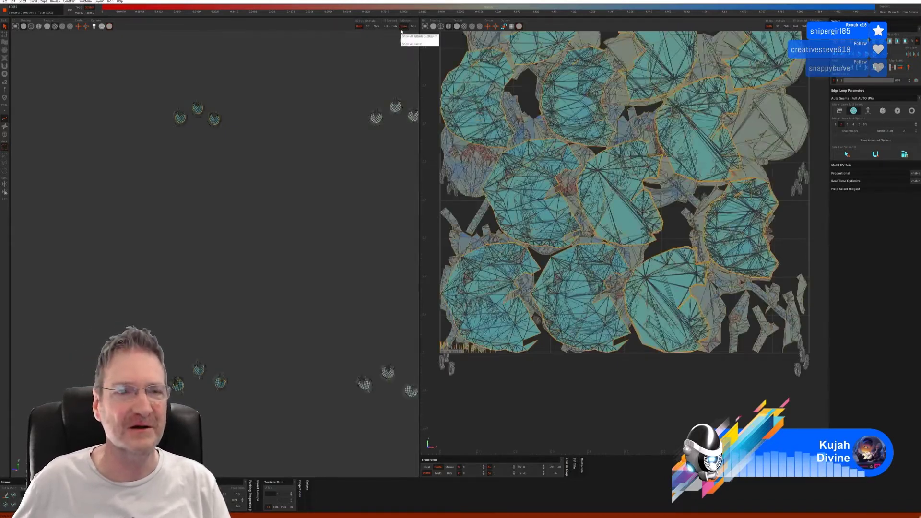
# Select the outer islands of the six buds in the seventh pair of three-bud clusters and isolate them.
pyautogui.scroll(2, 75, 260)
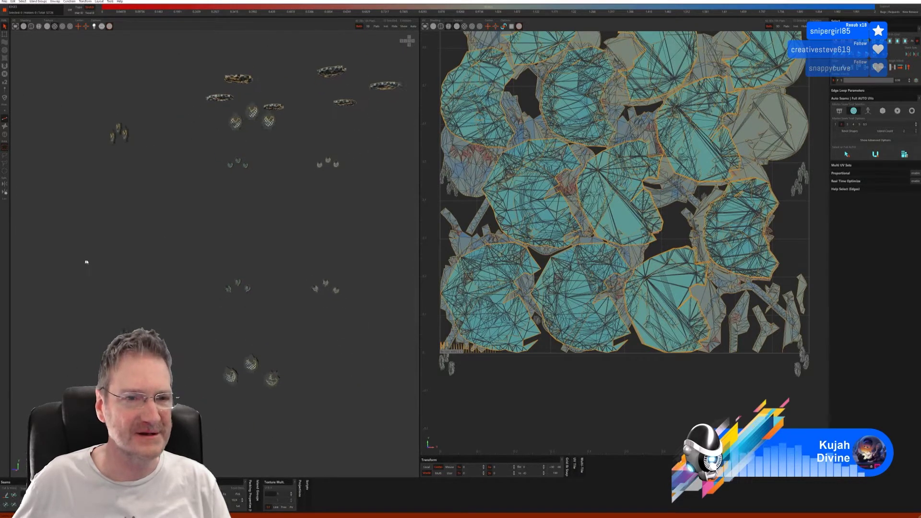
pyautogui.moveTo(168, 241)
pyautogui.keyDown('alt'); pyautogui.mouseDown()
pyautogui.moveTo(185, 240)
pyautogui.moveTo(149, 241)
pyautogui.moveTo(165, 241)
pyautogui.mouseUp(); pyautogui.keyUp('alt')
pyautogui.keyDown('alt'); pyautogui.moveTo(165, 241); pyautogui.dragTo(356, 207, button='right'); pyautogui.keyUp('alt')
pyautogui.keyDown('alt'); pyautogui.moveTo(336, 205); pyautogui.dragTo(283, 224, button='middle'); pyautogui.keyUp('alt')
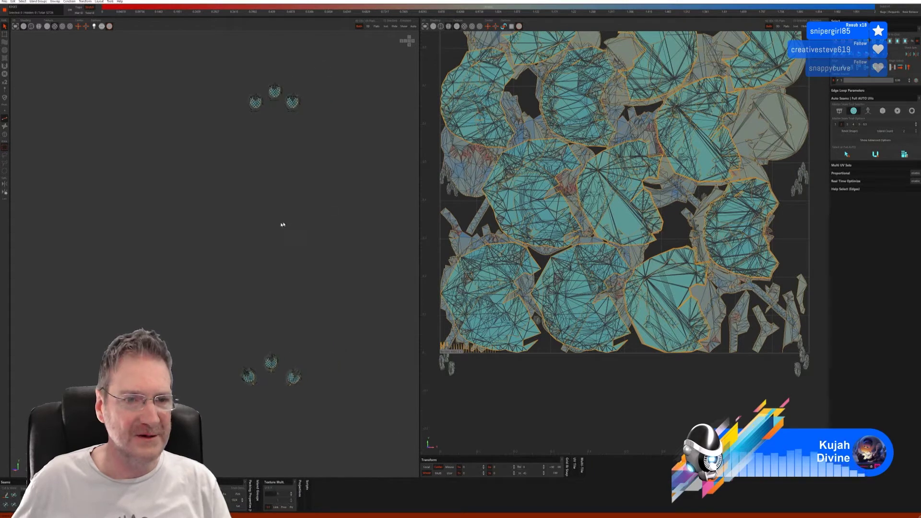
pyautogui.keyDown('alt'); pyautogui.moveTo(284, 224); pyautogui.dragTo(297, 229, button='right'); pyautogui.keyUp('alt')
pyautogui.keyDown('alt'); pyautogui.moveTo(290, 219); pyautogui.dragTo(270, 224, button='middle'); pyautogui.keyUp('alt')
pyautogui.moveTo(270, 223)
pyautogui.keyDown('alt'); pyautogui.mouseDown()
pyautogui.moveTo(280, 221)
pyautogui.moveTo(273, 226)
pyautogui.mouseUp(); pyautogui.keyUp('alt')
pyautogui.click(5, 134)
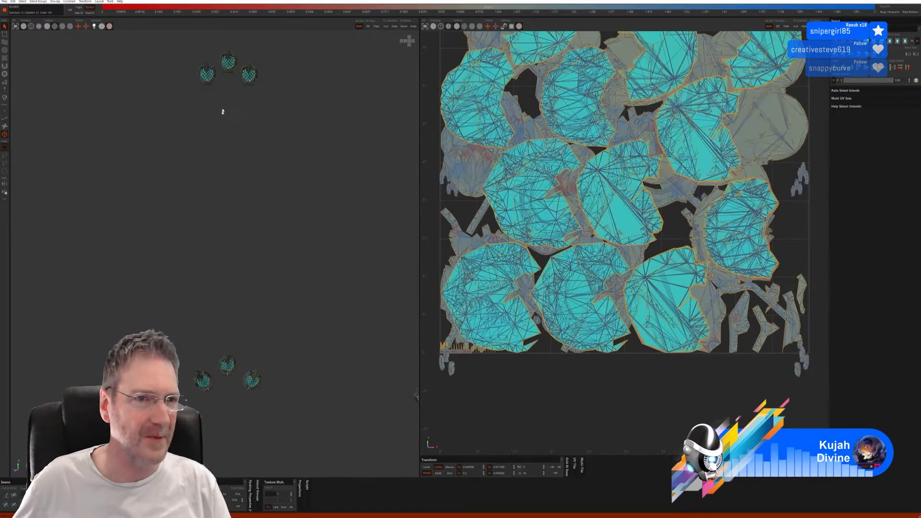
pyautogui.click(207, 86)
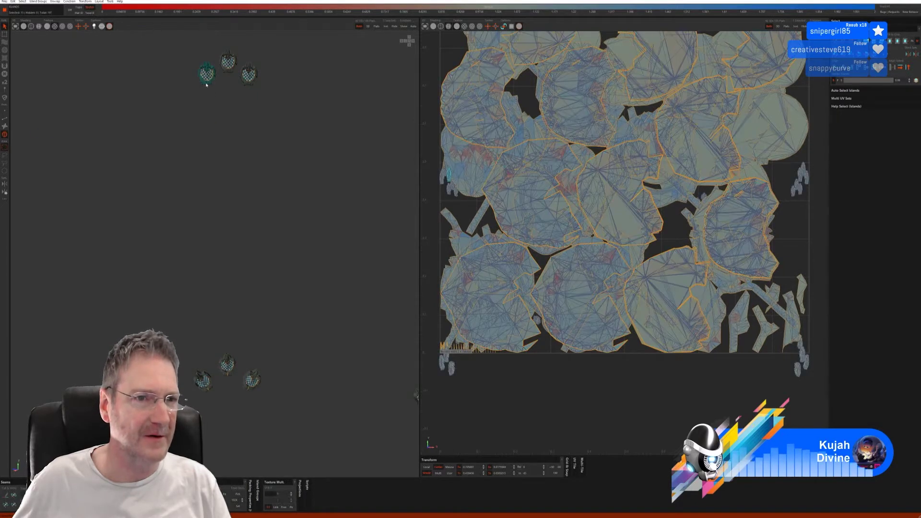
pyautogui.keyDown('ctrl'); pyautogui.click(229, 74); pyautogui.keyUp('ctrl')
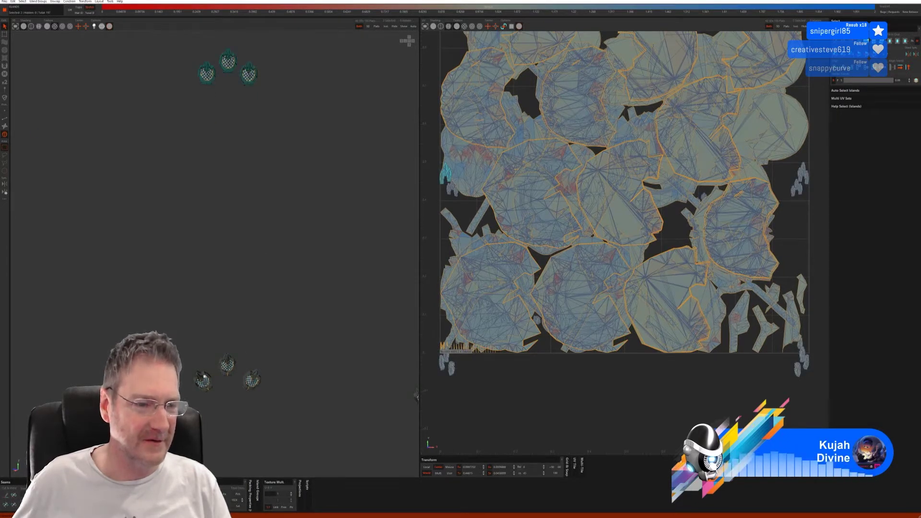
pyautogui.keyDown('ctrl'); pyautogui.click(202, 378); pyautogui.keyUp('ctrl')
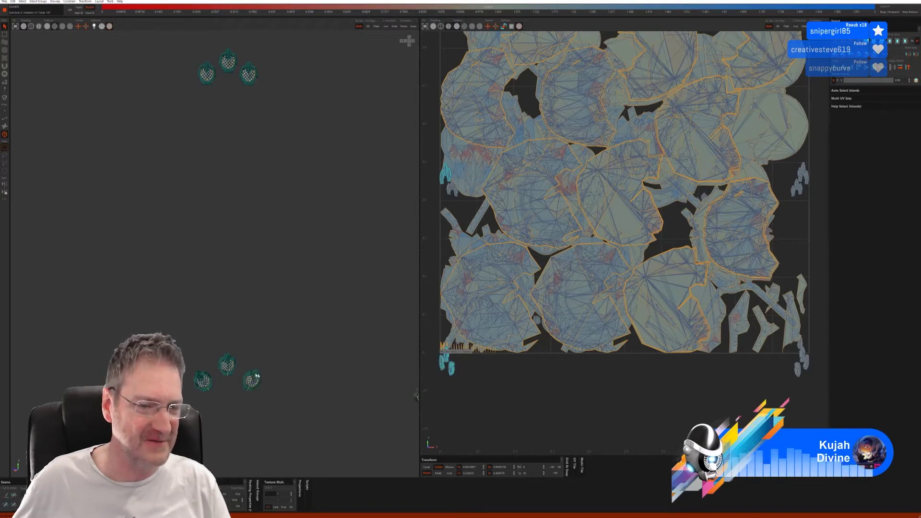
pyautogui.click(386, 27)
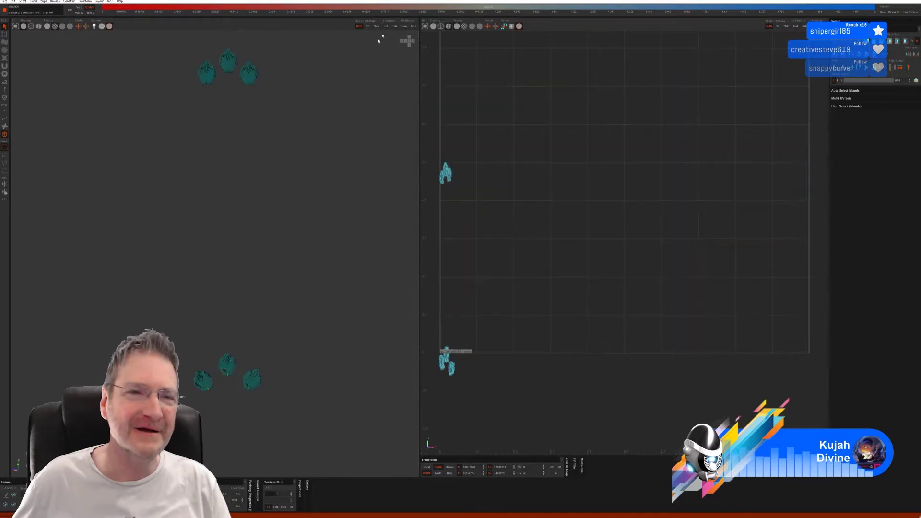
# Auto-seam, unwrap and pack the isolated outer bud islands in edge mode, and unhide the remaining clusters.
pyautogui.click(4, 119)
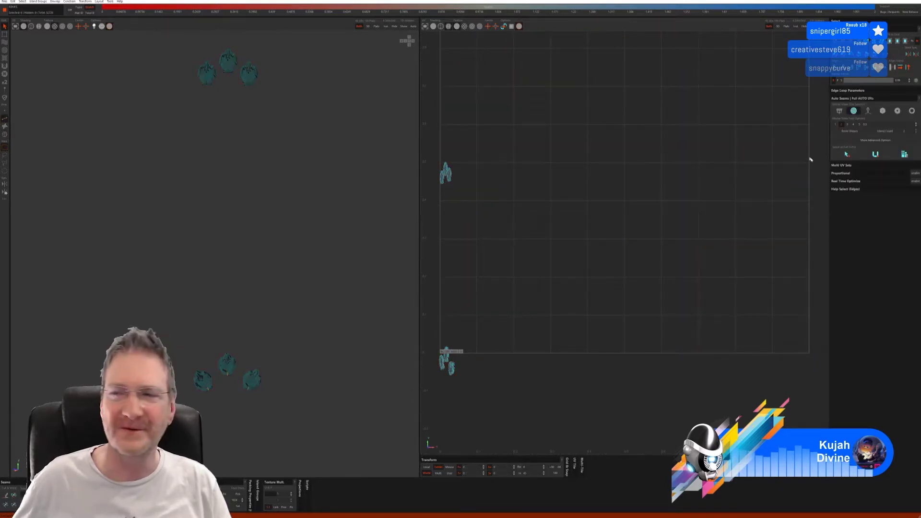
pyautogui.click(847, 156)
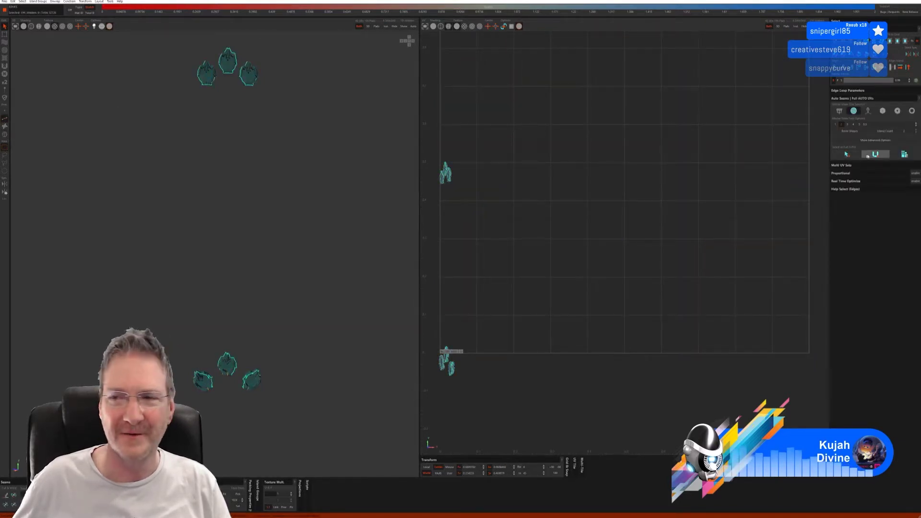
pyautogui.click(876, 155)
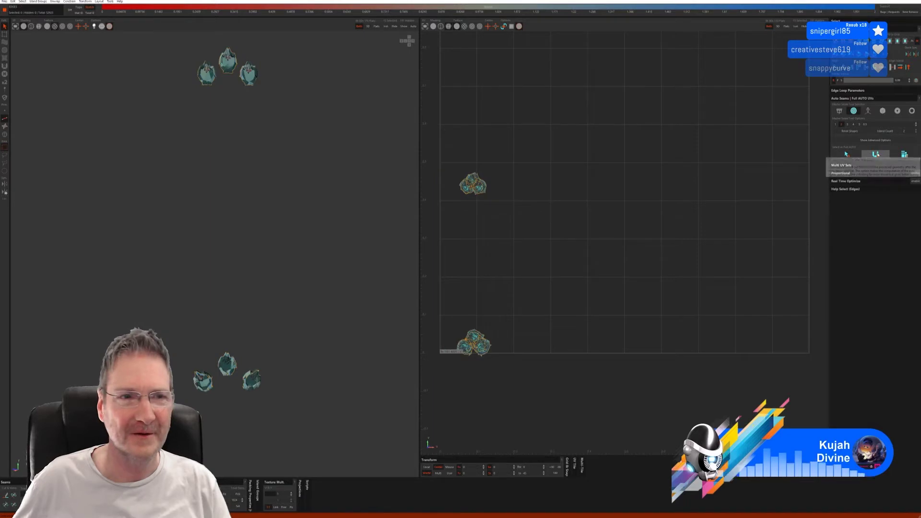
pyautogui.click(905, 155)
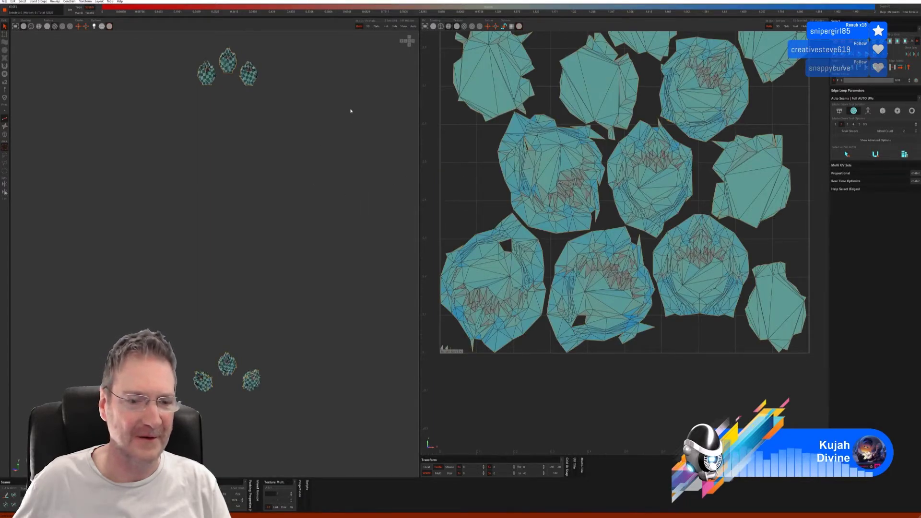
pyautogui.click(404, 27)
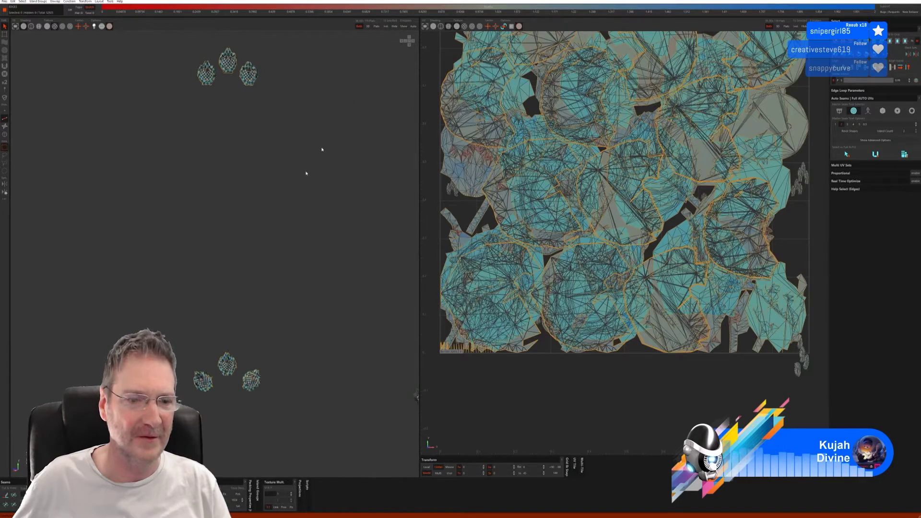
# Select the outer islands of all six buds in the adjacent pair of three-bud clusters.
pyautogui.keyDown('alt'); pyautogui.moveTo(195, 262); pyautogui.dragTo(278, 235); pyautogui.keyUp('alt')
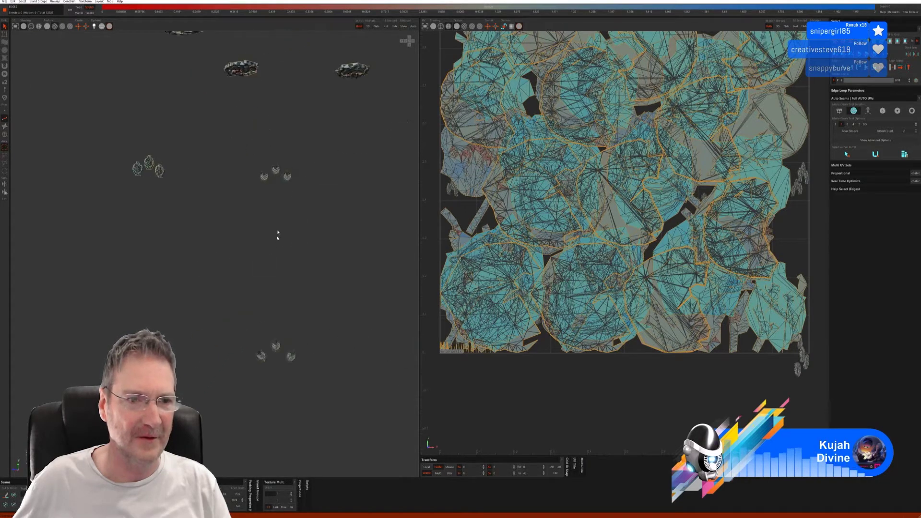
pyautogui.keyDown('alt'); pyautogui.moveTo(278, 234); pyautogui.dragTo(356, 223, button='right'); pyautogui.keyUp('alt')
pyautogui.click(5, 135)
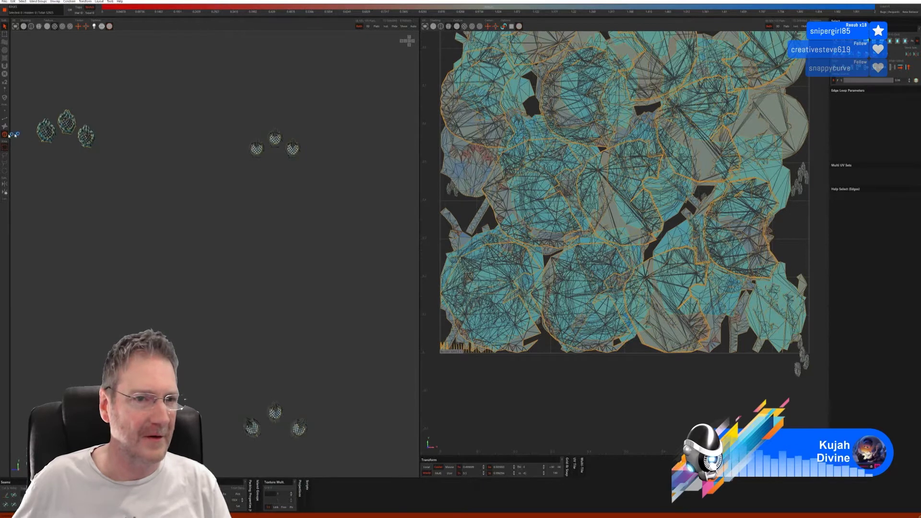
pyautogui.click(261, 146)
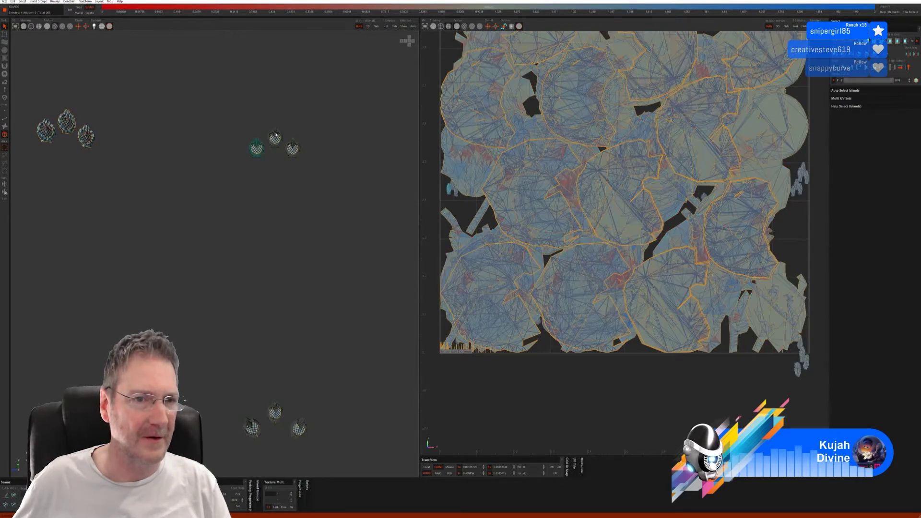
pyautogui.keyDown('ctrl'); pyautogui.click(277, 138); pyautogui.keyUp('ctrl')
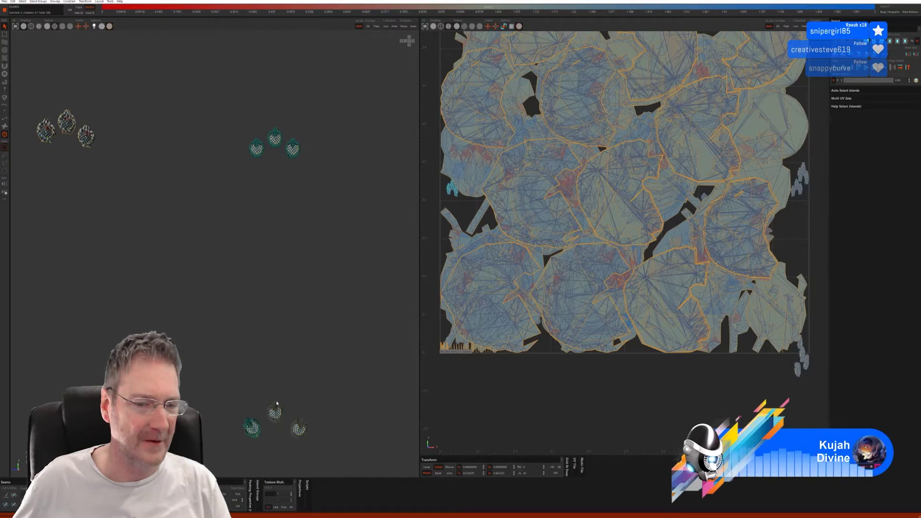
pyautogui.keyDown('ctrl'); pyautogui.click(275, 411); pyautogui.keyUp('ctrl')
pyautogui.keyDown('ctrl'); pyautogui.click(301, 425); pyautogui.keyUp('ctrl')
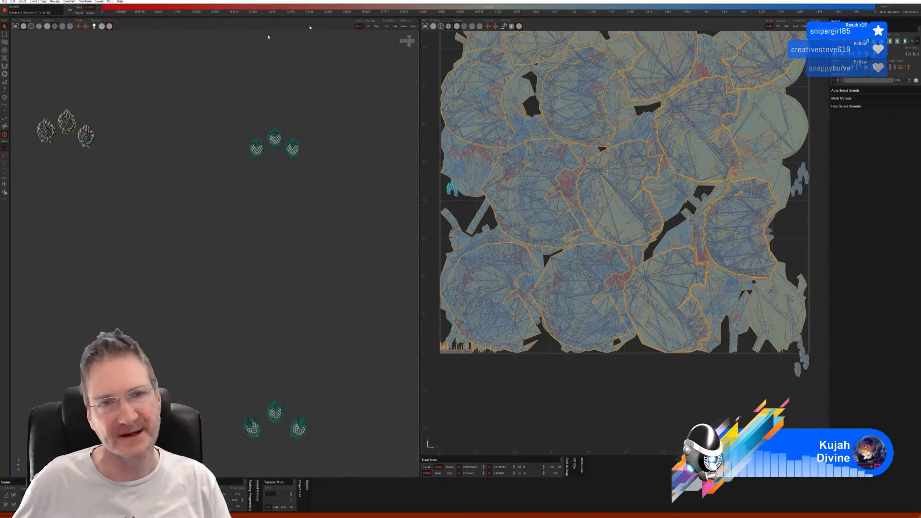
# Isolate the six selected pieces, create automatic seams, unfold and pack them, and show all the islands again.
pyautogui.click(386, 26)
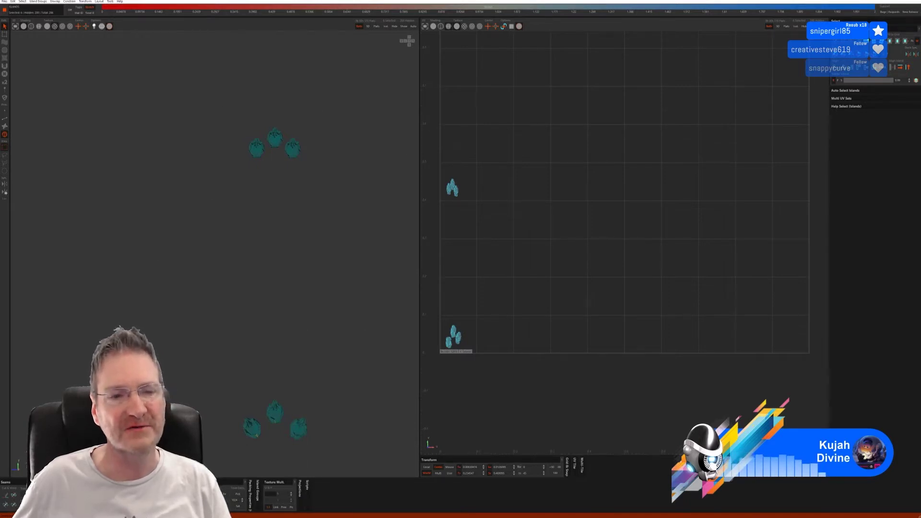
pyautogui.click(4, 122)
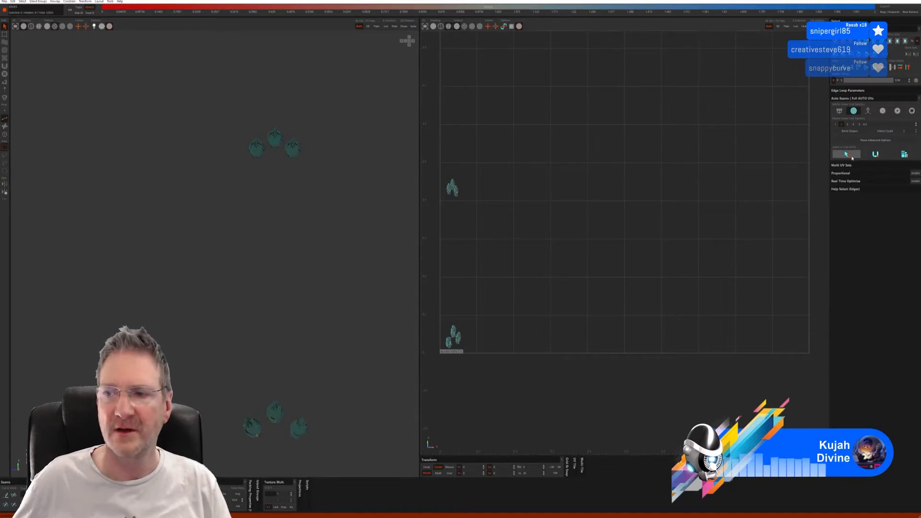
pyautogui.click(904, 154)
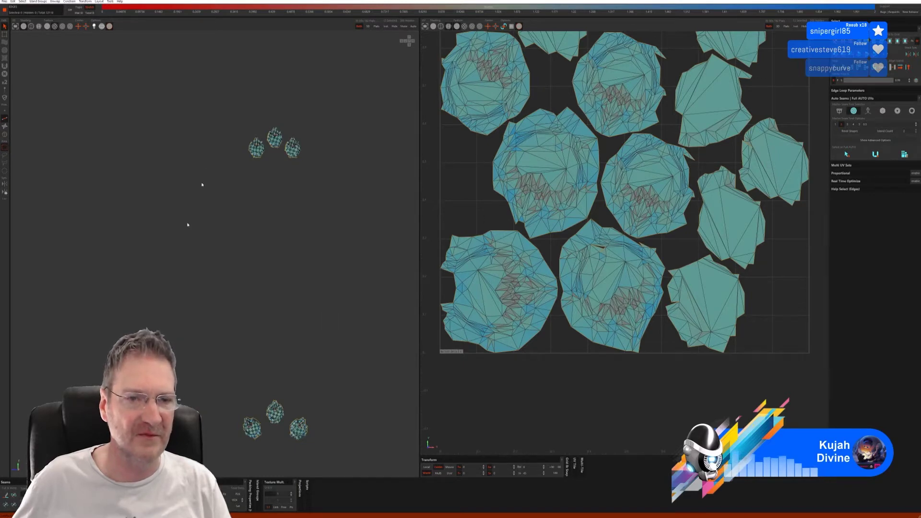
pyautogui.click(404, 27)
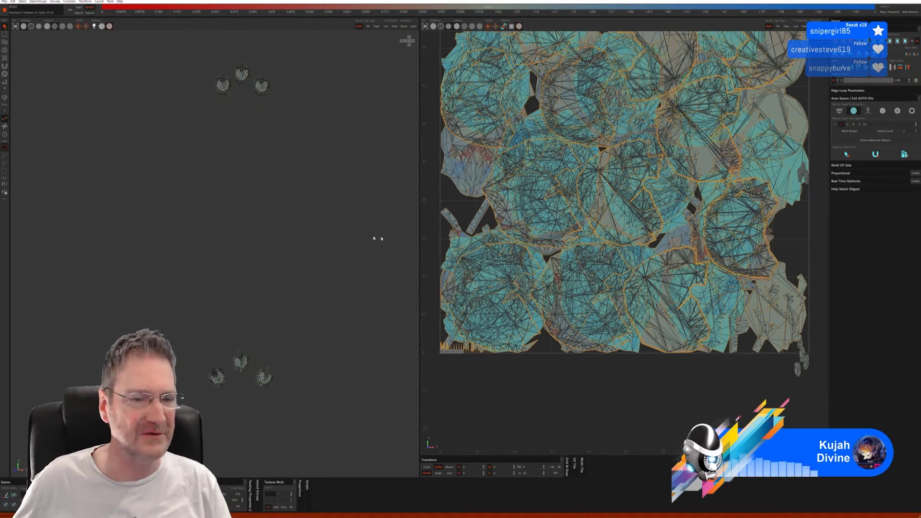
# Select the six pieces in the next unprocessed pair of upper and lower clusters and isolate them.
pyautogui.click(5, 137)
pyautogui.click(228, 110)
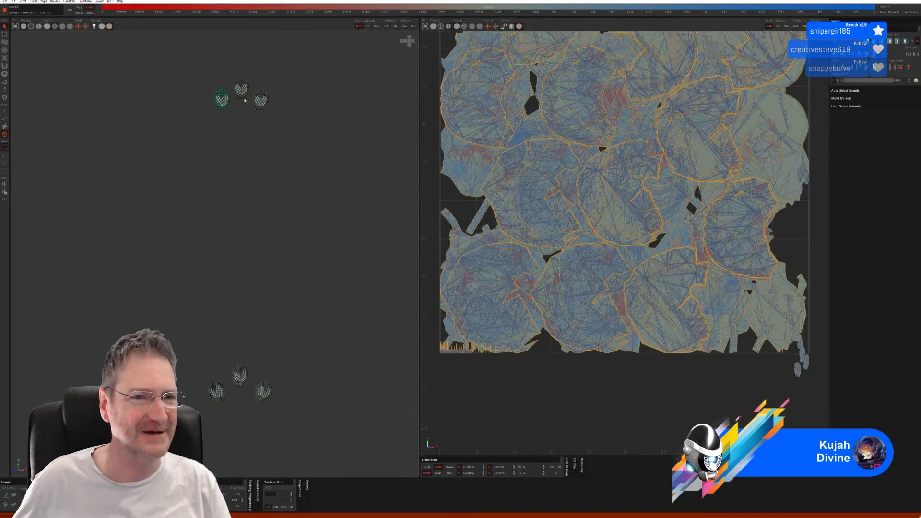
pyautogui.keyDown('ctrl'); pyautogui.click(242, 100); pyautogui.keyUp('ctrl')
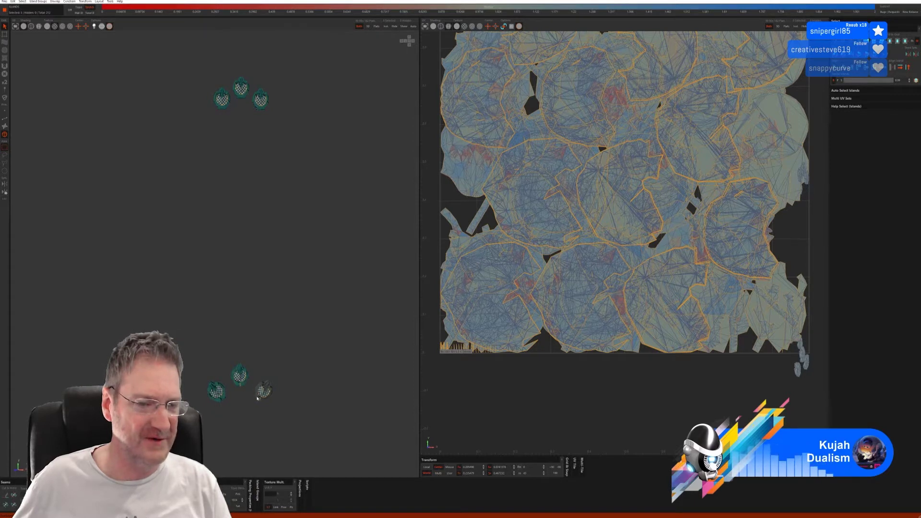
pyautogui.click(385, 27)
# Create automatic seams on the six isolated pieces, unfold and pack them, and restore the hidden islands.
pyautogui.click(5, 119)
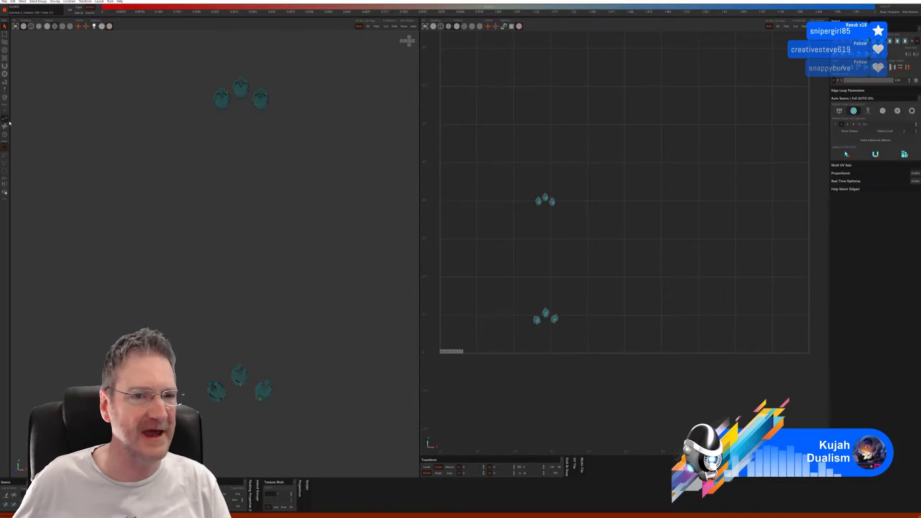
pyautogui.click(848, 155)
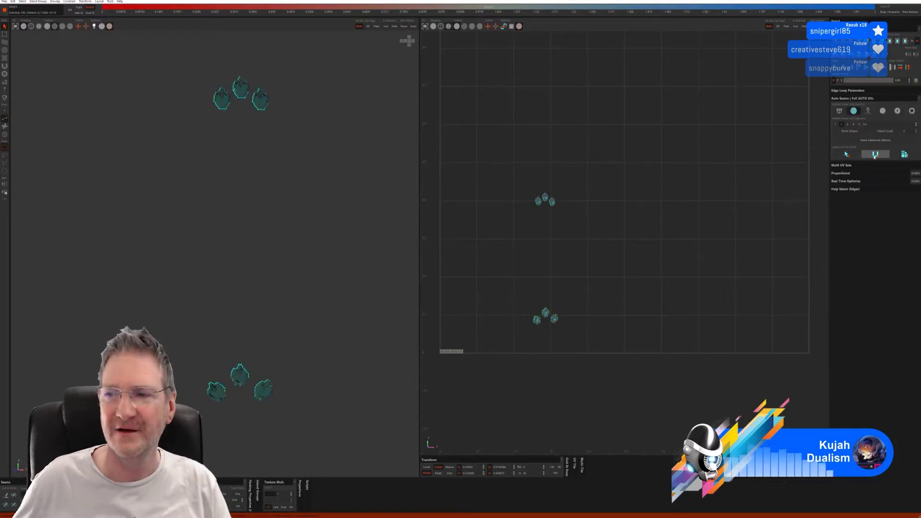
pyautogui.click(904, 154)
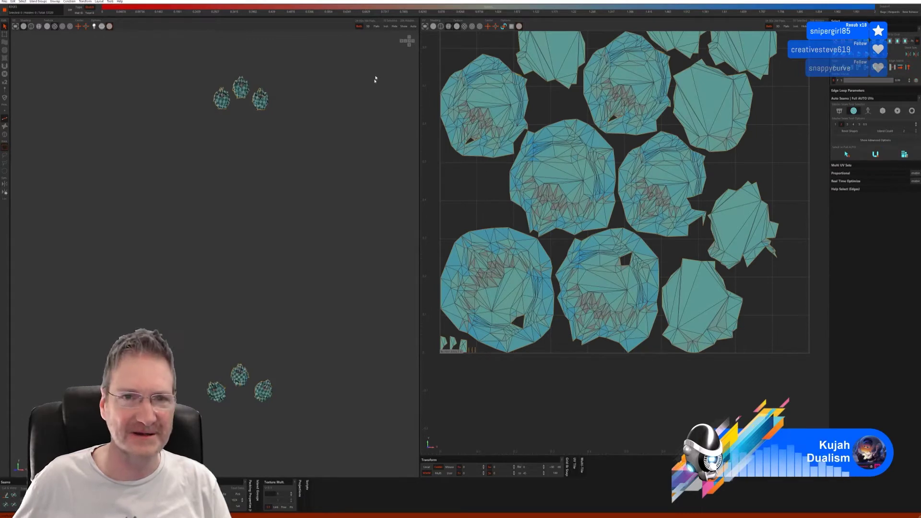
pyautogui.click(404, 27)
# Select all six pieces of the neighbouring unprocessed upper and lower three-piece clusters and isolate them.
pyautogui.scroll(-5, 302, 232)
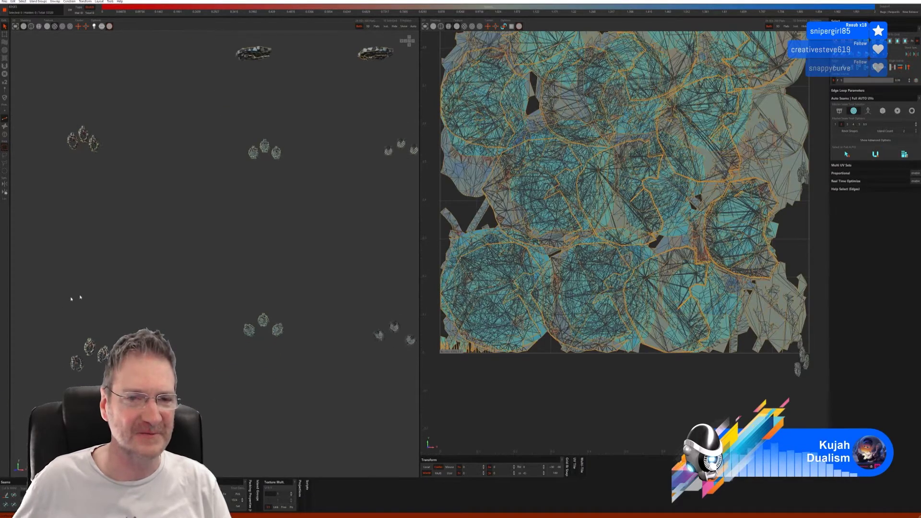
pyautogui.moveTo(314, 287); pyautogui.dragTo(243, 289, button='middle')
pyautogui.scroll(5, 244, 289)
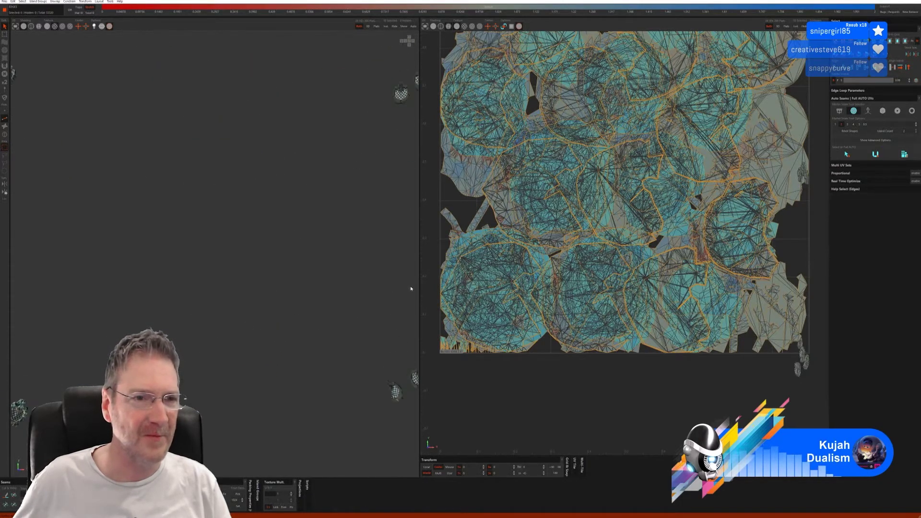
pyautogui.scroll(-4, 346, 271)
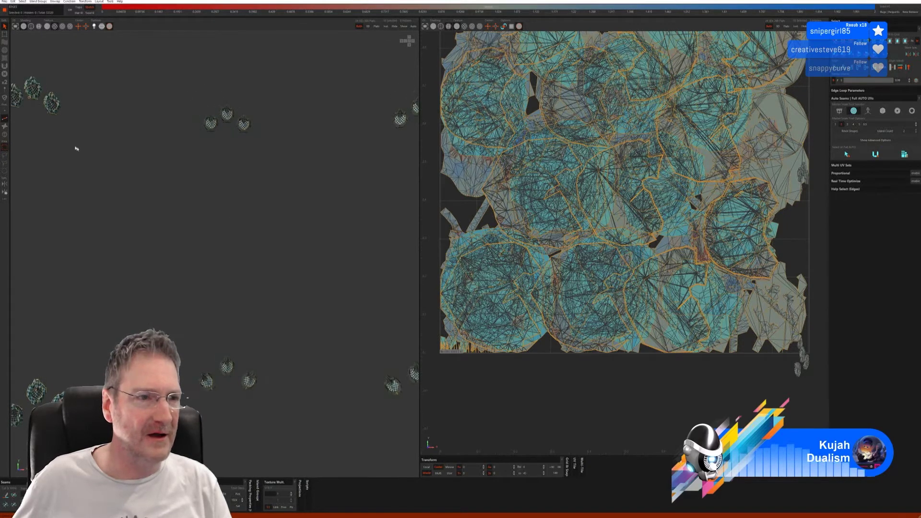
pyautogui.click(5, 134)
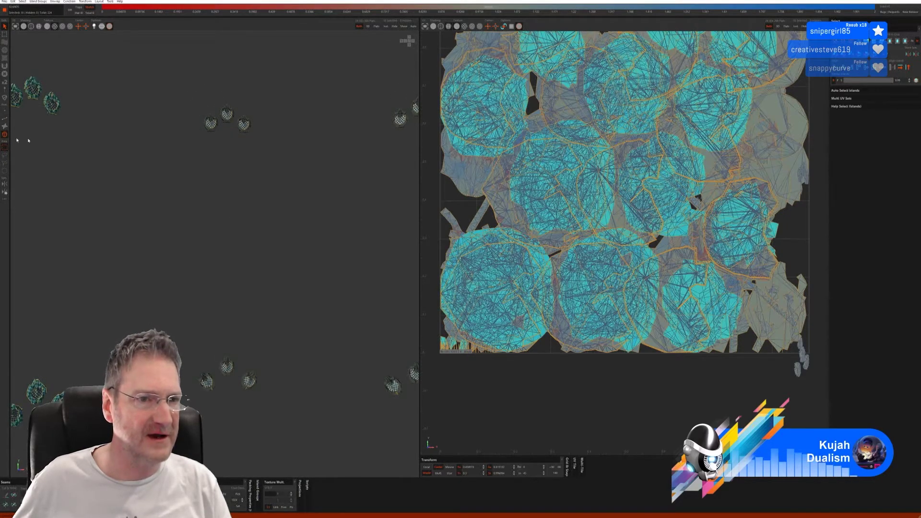
pyautogui.click(212, 132)
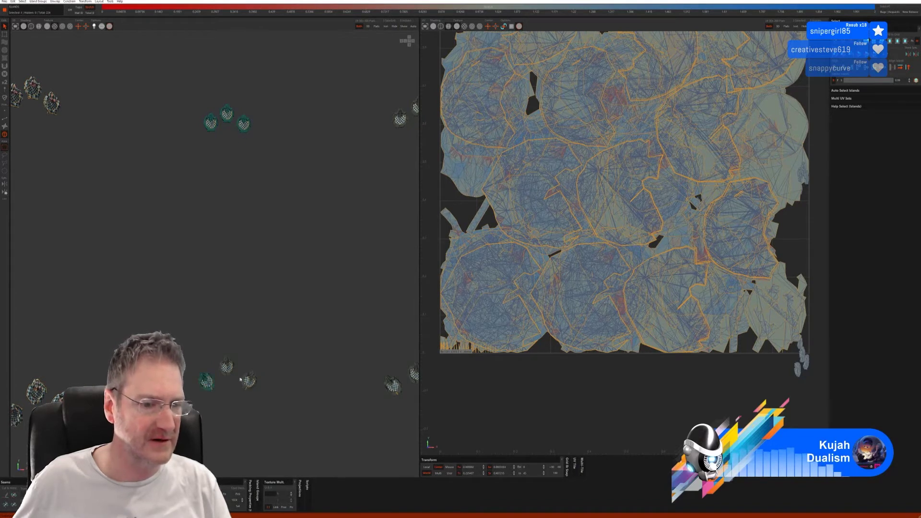
pyautogui.keyDown('ctrl'); pyautogui.click(245, 386); pyautogui.keyUp('ctrl')
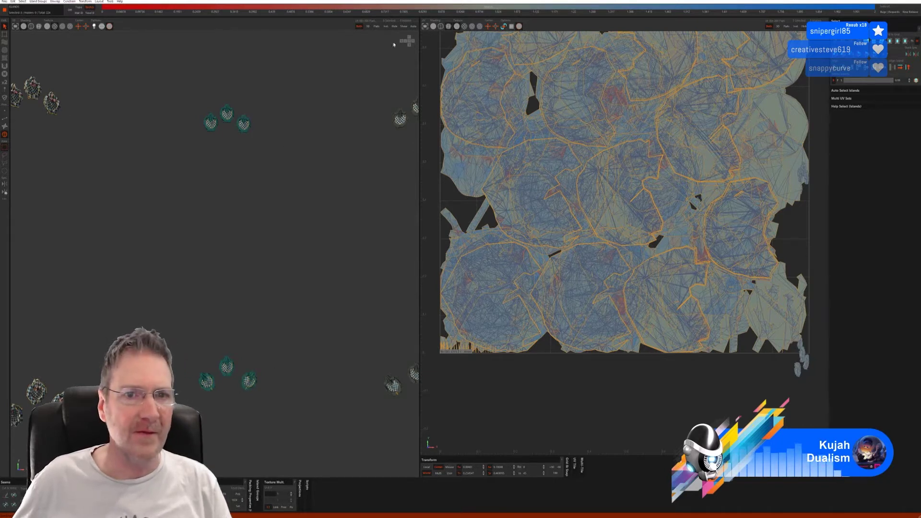
pyautogui.click(386, 26)
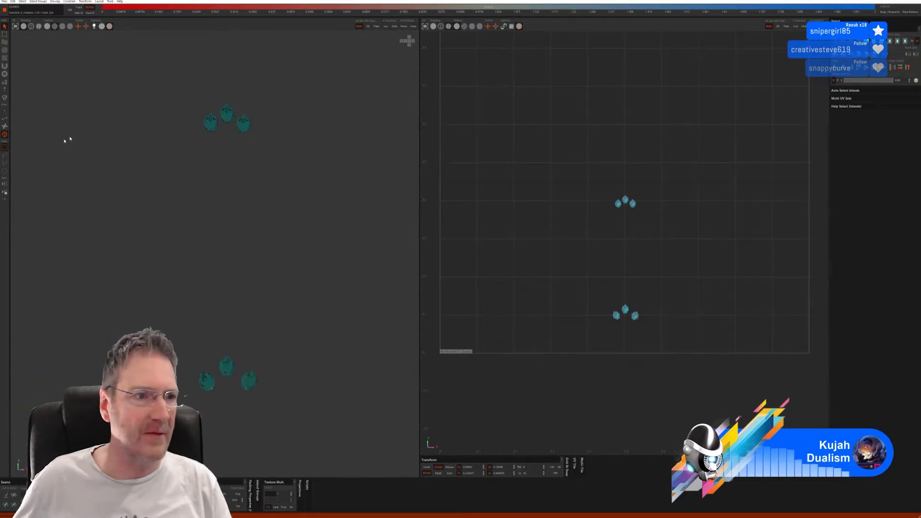
# Auto-seam, unfold and pack this isolated pair of clusters, and bring all islands back into view.
pyautogui.click(2, 118)
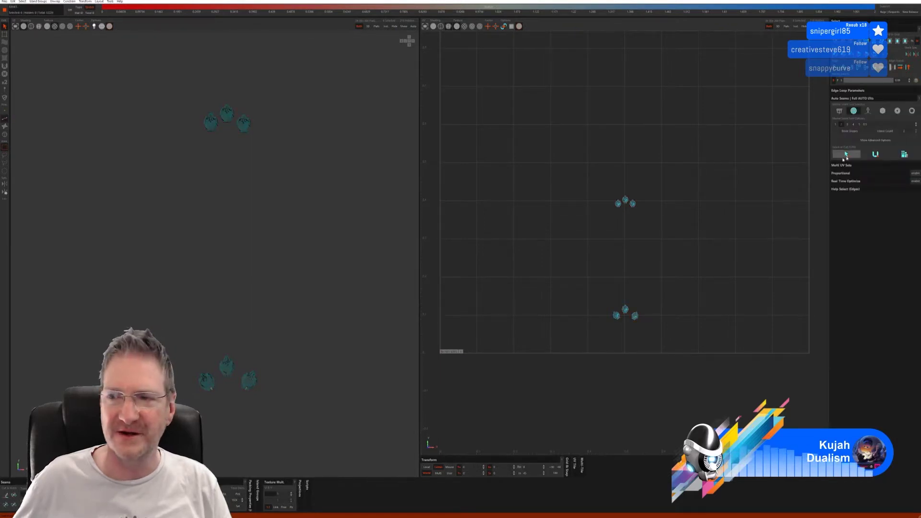
pyautogui.click(868, 156)
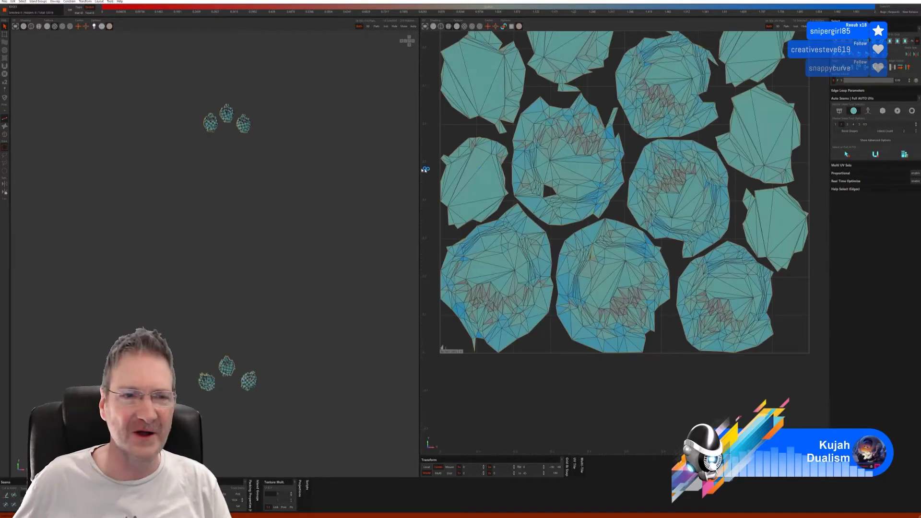
pyautogui.keyDown('alt'); pyautogui.moveTo(327, 212); pyautogui.dragTo(206, 217, button='right'); pyautogui.keyUp('alt')
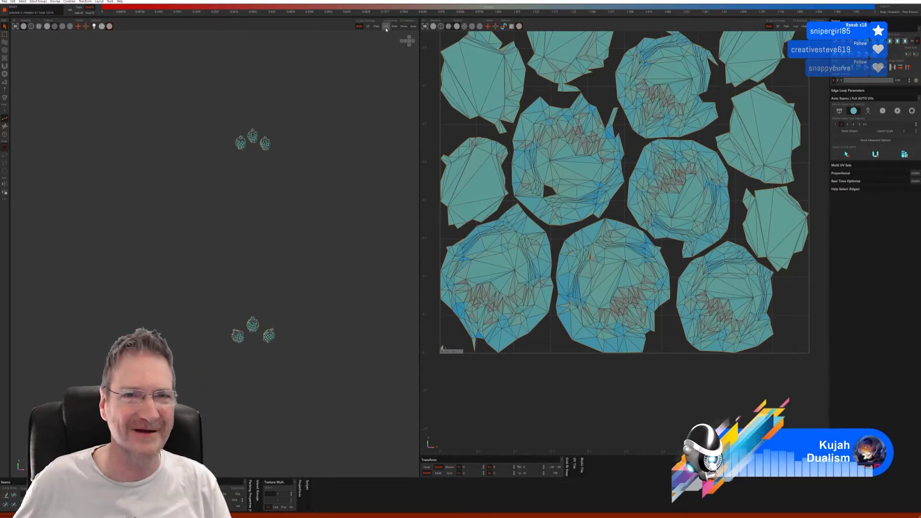
pyautogui.click(404, 26)
# Select the three upper and three lower pieces of the following unprocessed cluster pair and isolate them.
pyautogui.keyDown('alt'); pyautogui.moveTo(367, 97); pyautogui.dragTo(287, 236); pyautogui.keyUp('alt')
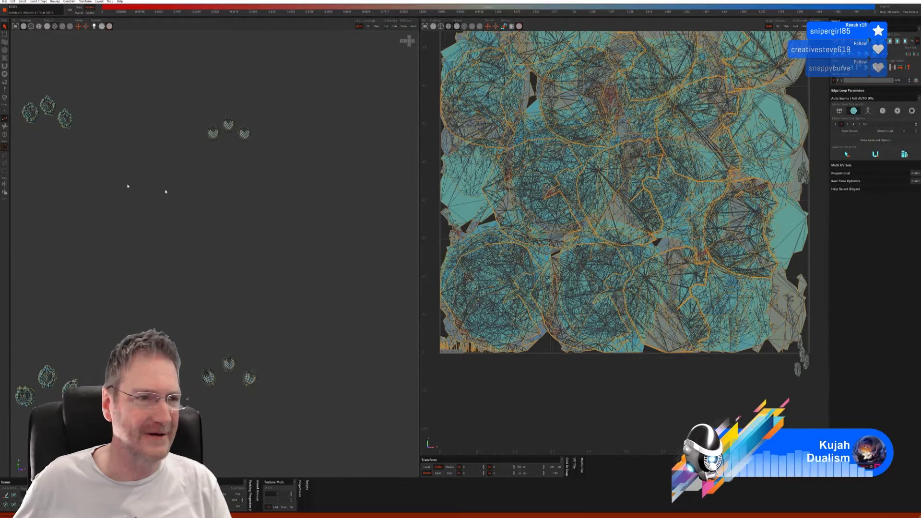
pyautogui.click(5, 134)
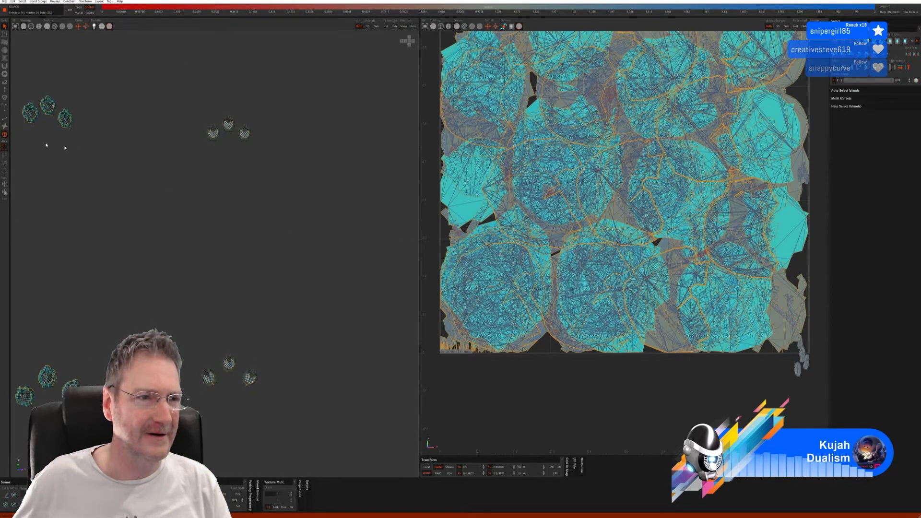
pyautogui.click(214, 133)
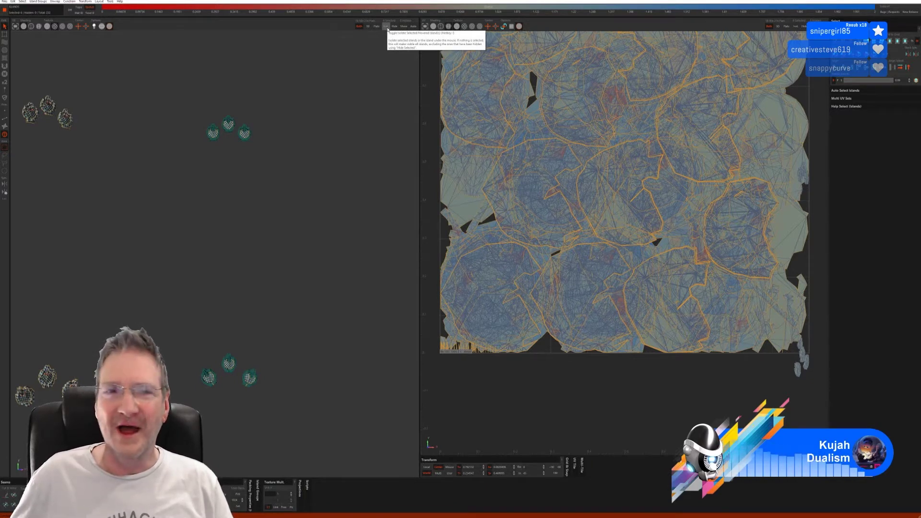
pyautogui.click(387, 29)
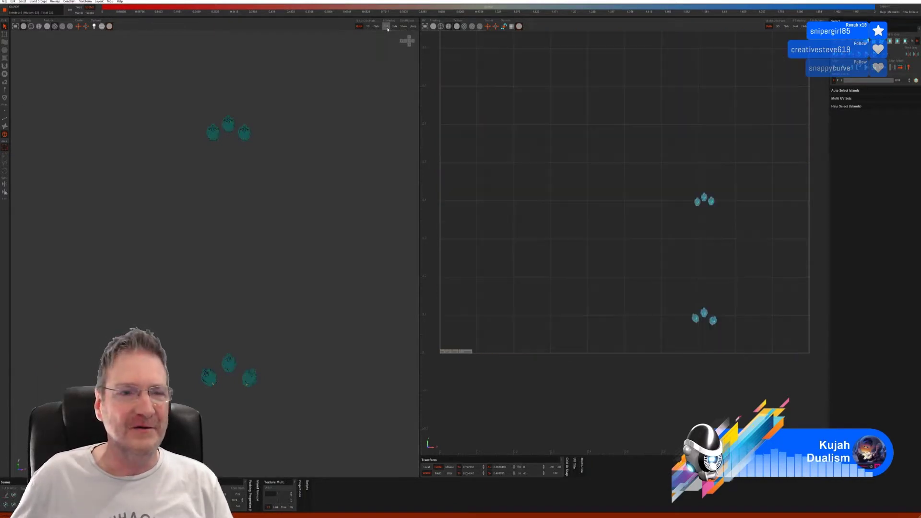
# Generate automatic seams on the isolated pieces, unfold and pack their islands, and unhide everything else.
pyautogui.click(6, 120)
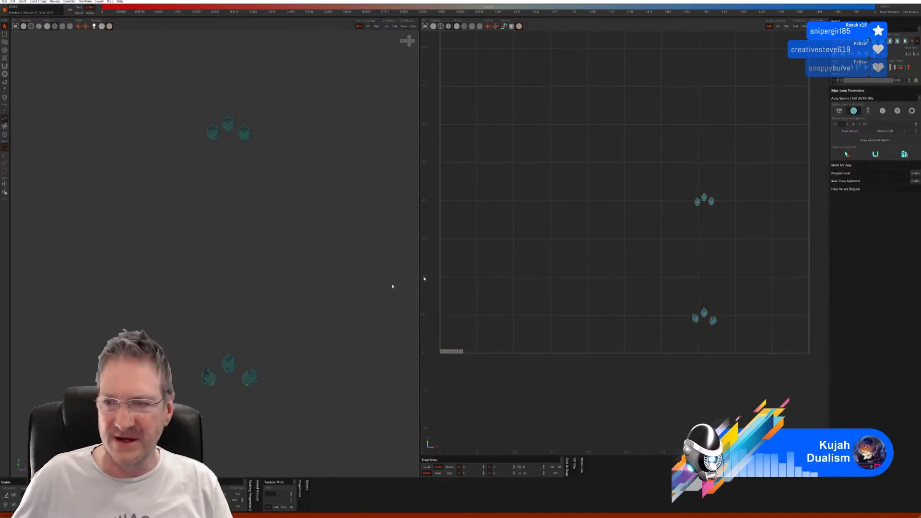
pyautogui.click(847, 156)
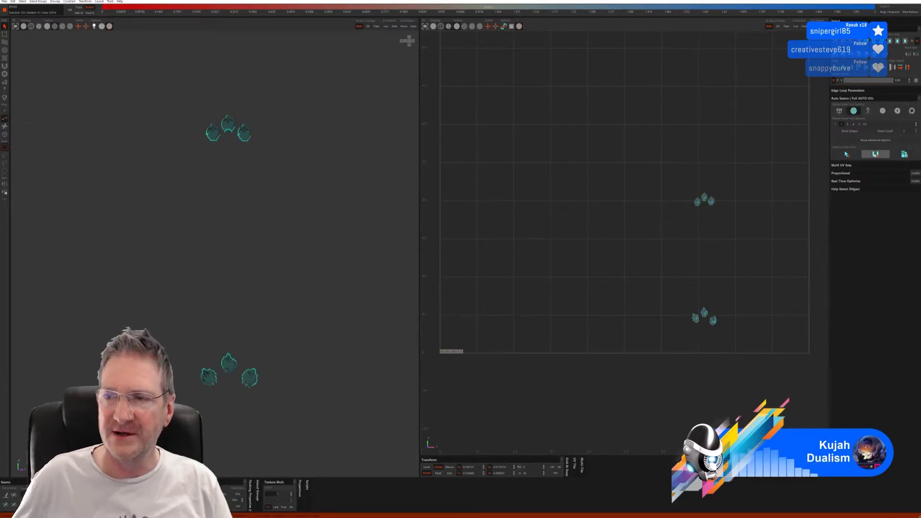
pyautogui.click(876, 156)
pyautogui.press('u')
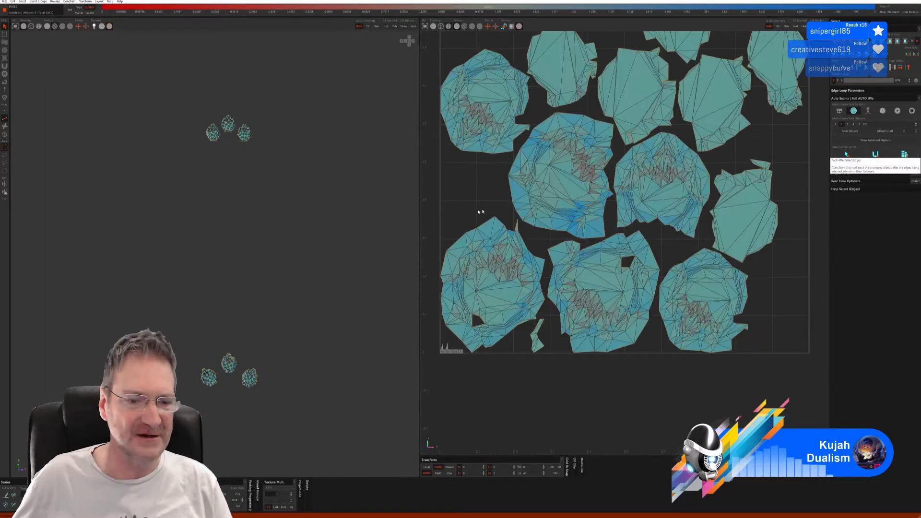
pyautogui.click(404, 26)
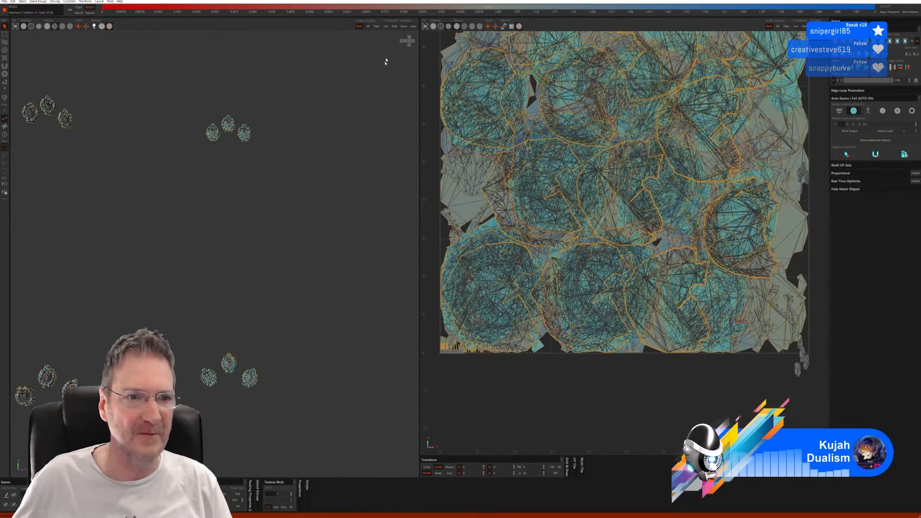
# Select the six pieces of the next pair of clusters that still lacks new seams and isolate them.
pyautogui.keyDown('alt'); pyautogui.moveTo(304, 242); pyautogui.dragTo(176, 290, button='right'); pyautogui.keyUp('alt')
pyautogui.keyDown('alt'); pyautogui.moveTo(192, 288); pyautogui.dragTo(274, 275); pyautogui.keyUp('alt')
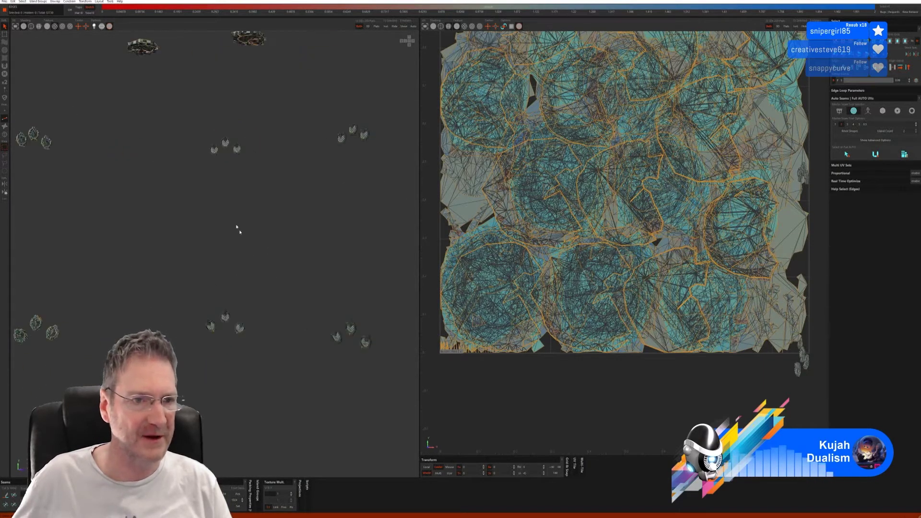
pyautogui.keyDown('alt'); pyautogui.moveTo(236, 228); pyautogui.dragTo(366, 210); pyautogui.keyUp('alt')
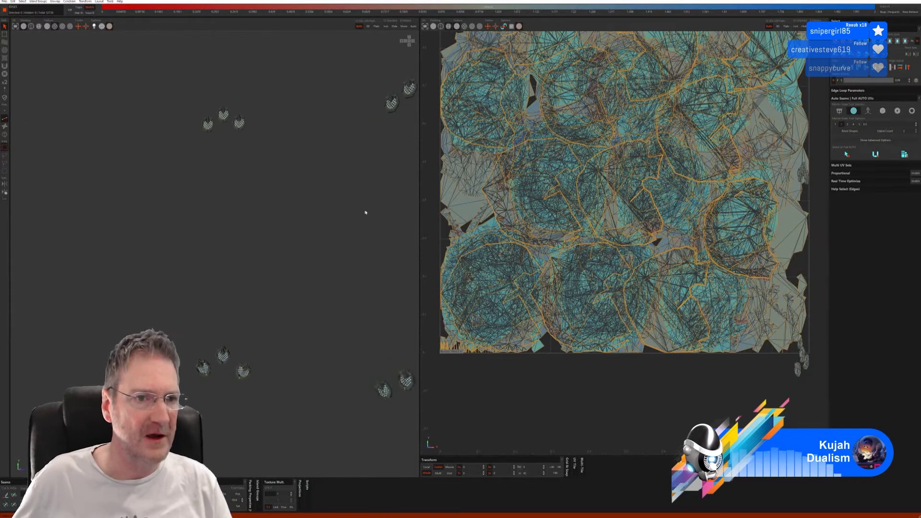
pyautogui.click(4, 136)
pyautogui.click(225, 134)
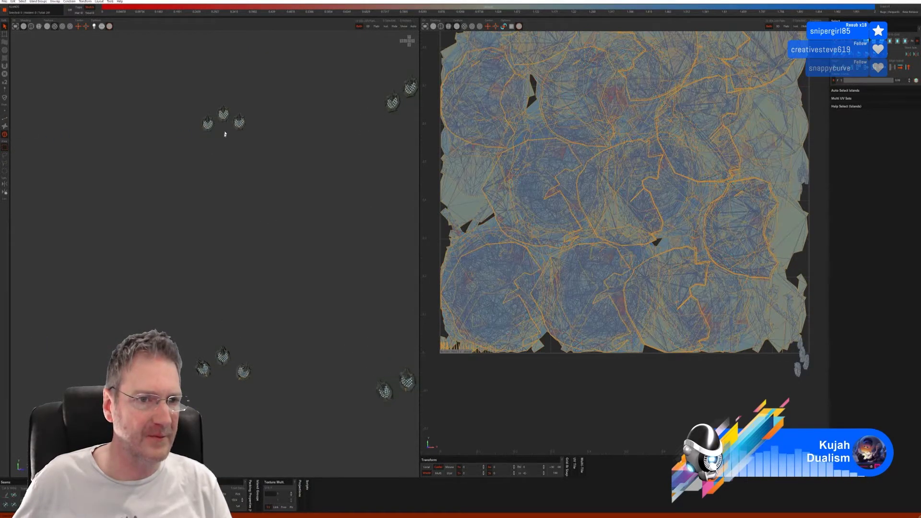
pyautogui.click(204, 131)
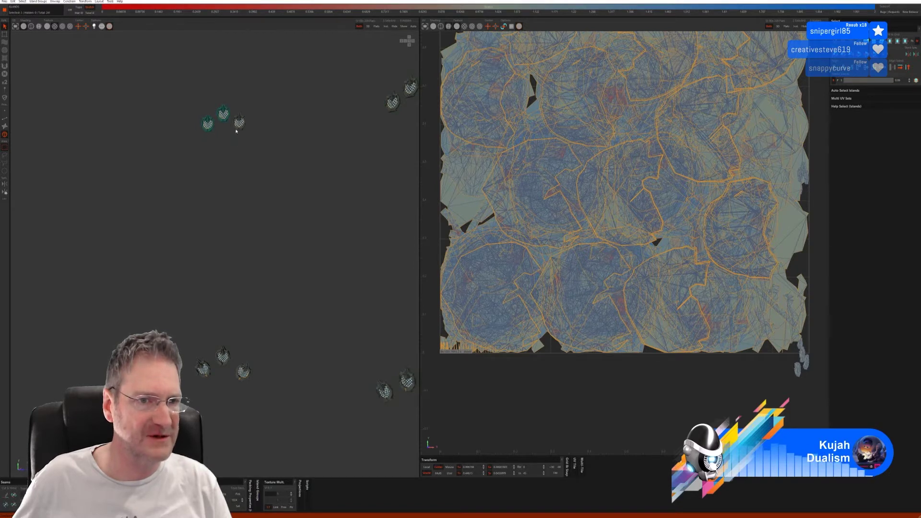
pyautogui.keyDown('ctrl'); pyautogui.click(236, 130); pyautogui.keyUp('ctrl')
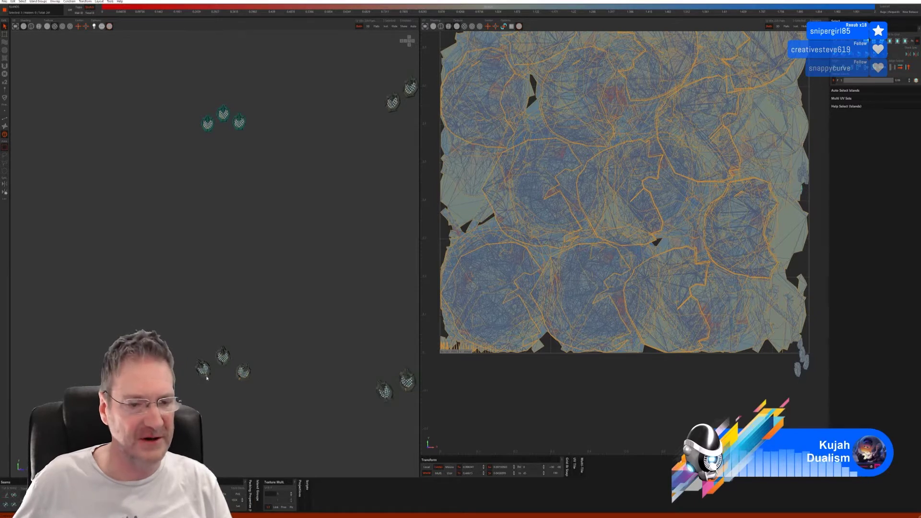
pyautogui.keyDown('ctrl'); pyautogui.click(238, 379); pyautogui.keyUp('ctrl')
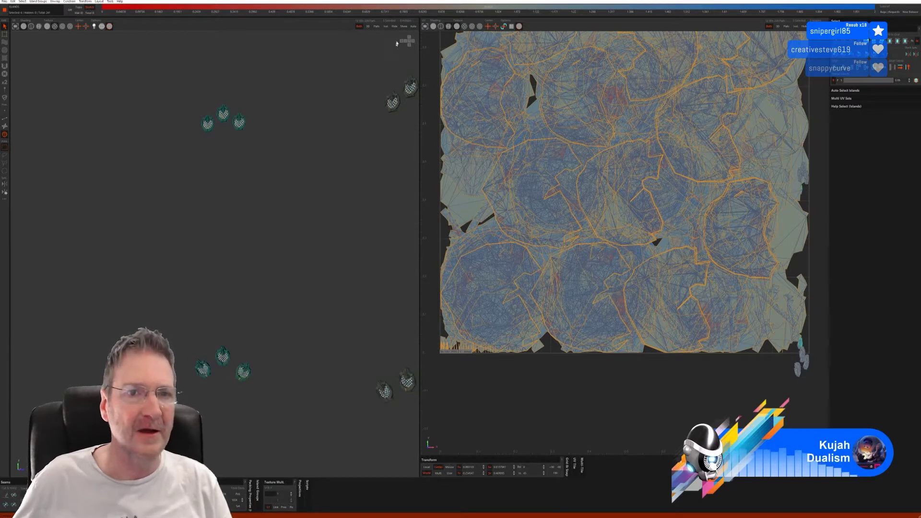
pyautogui.click(388, 28)
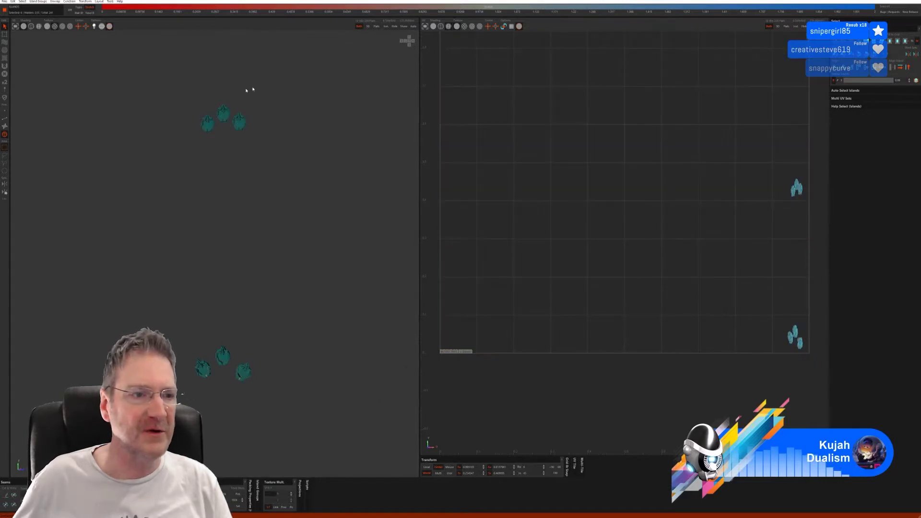
# Auto-seam the isolated six pieces, unfold and pack their islands, and show the remaining geometry again.
pyautogui.click(5, 119)
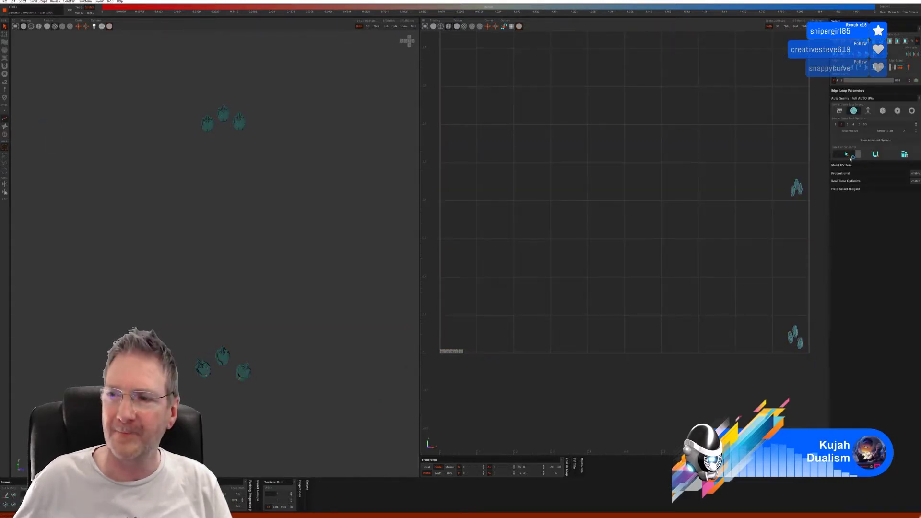
pyautogui.click(904, 155)
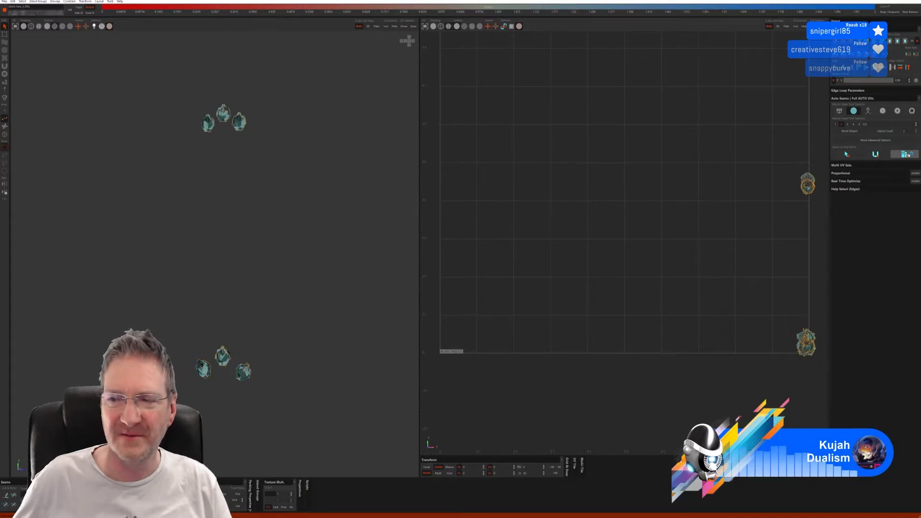
pyautogui.click(404, 26)
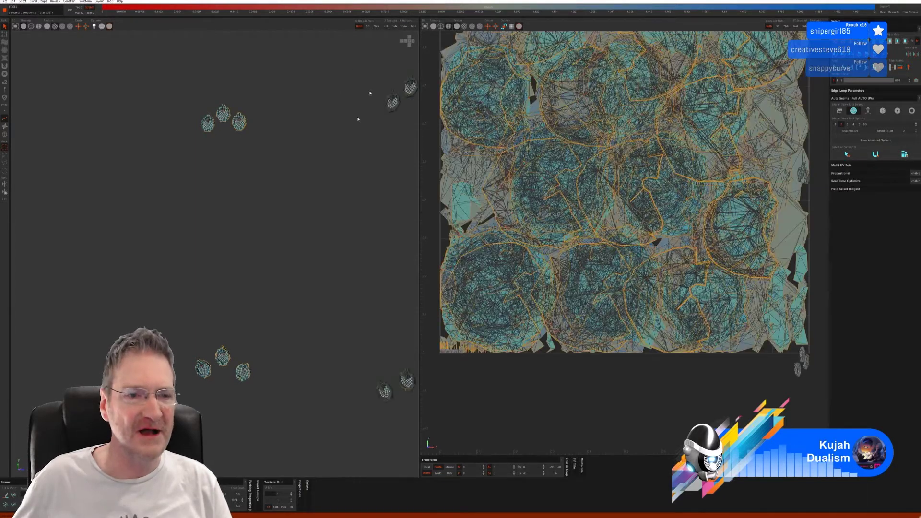
# Select the three upper and three lower pieces of the neighbouring cluster pair without new seams and isolate them.
pyautogui.keyDown('alt'); pyautogui.moveTo(291, 211); pyautogui.dragTo(238, 234, button='right'); pyautogui.keyUp('alt')
pyautogui.keyDown('alt'); pyautogui.moveTo(240, 234); pyautogui.dragTo(276, 238); pyautogui.keyUp('alt')
pyautogui.keyDown('alt'); pyautogui.moveTo(408, 232); pyautogui.dragTo(288, 237, button='middle'); pyautogui.keyUp('alt')
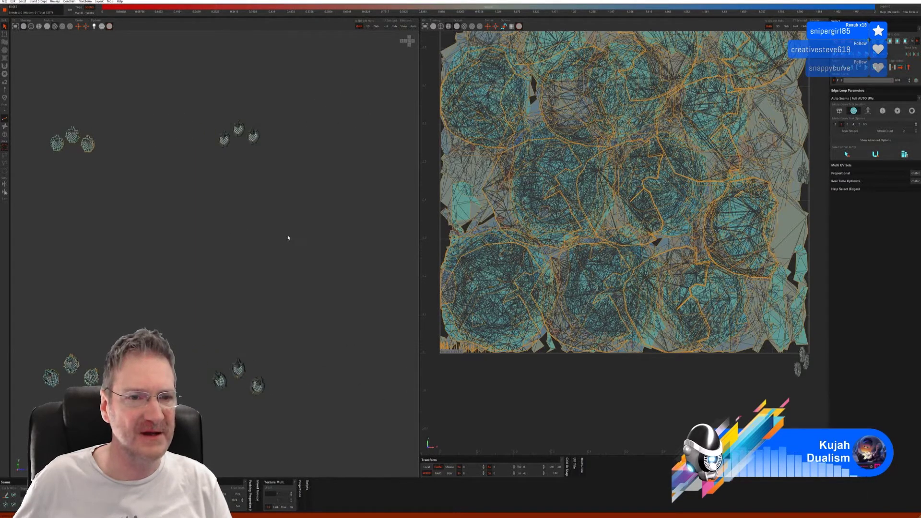
pyautogui.keyDown('alt'); pyautogui.moveTo(240, 254); pyautogui.dragTo(322, 255, button='right'); pyautogui.keyUp('alt')
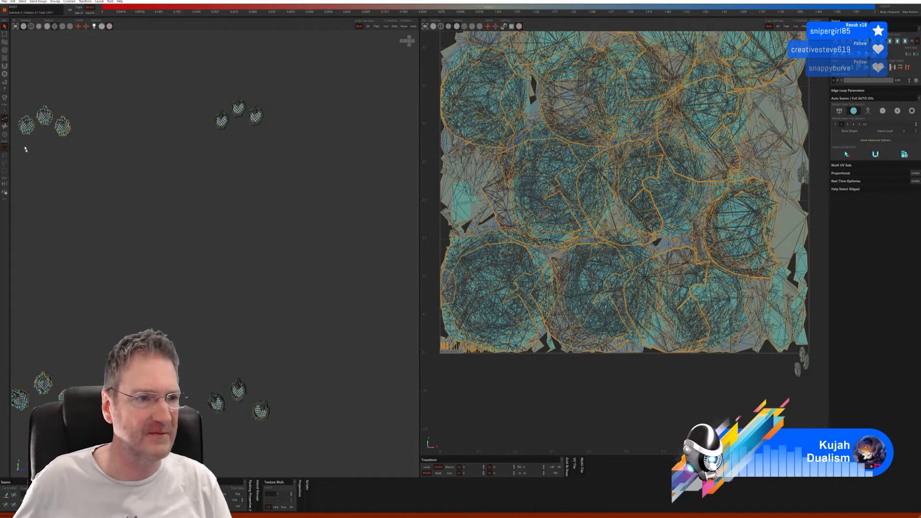
pyautogui.click(5, 135)
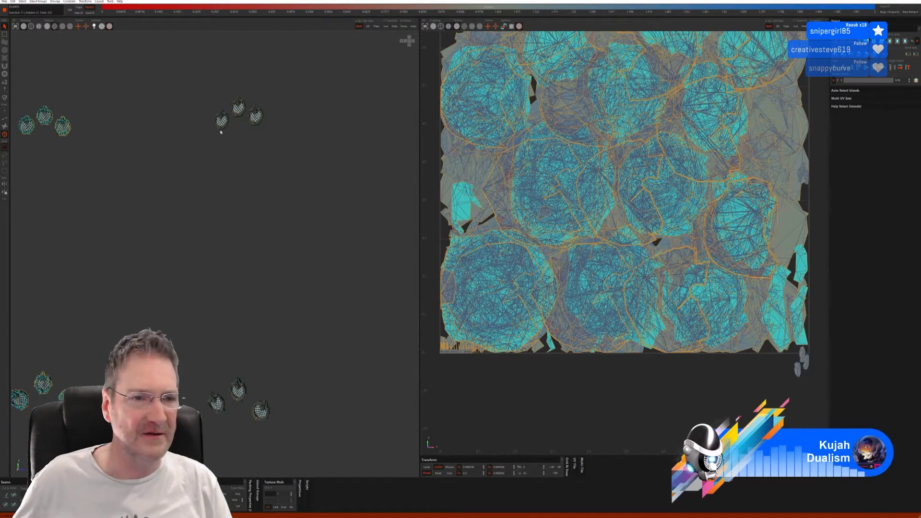
pyautogui.click(220, 129)
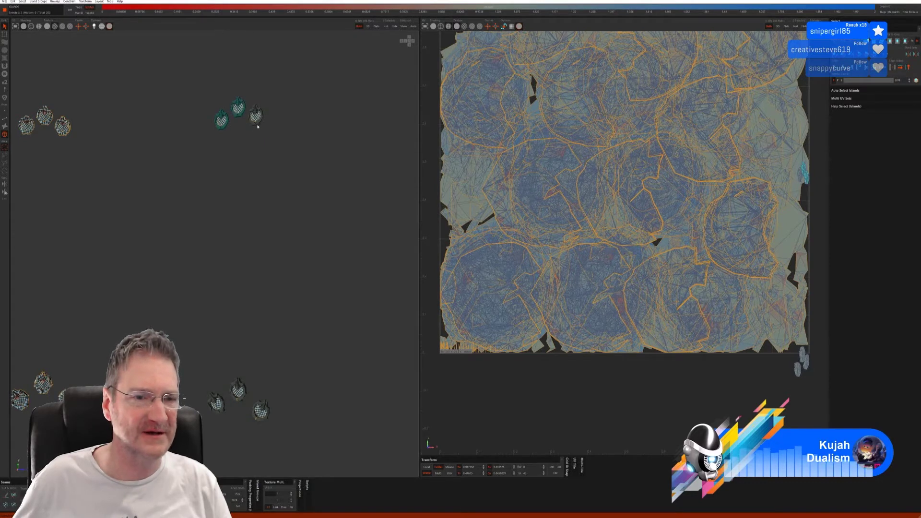
pyautogui.keyDown('shift'); pyautogui.click(224, 409); pyautogui.keyUp('shift')
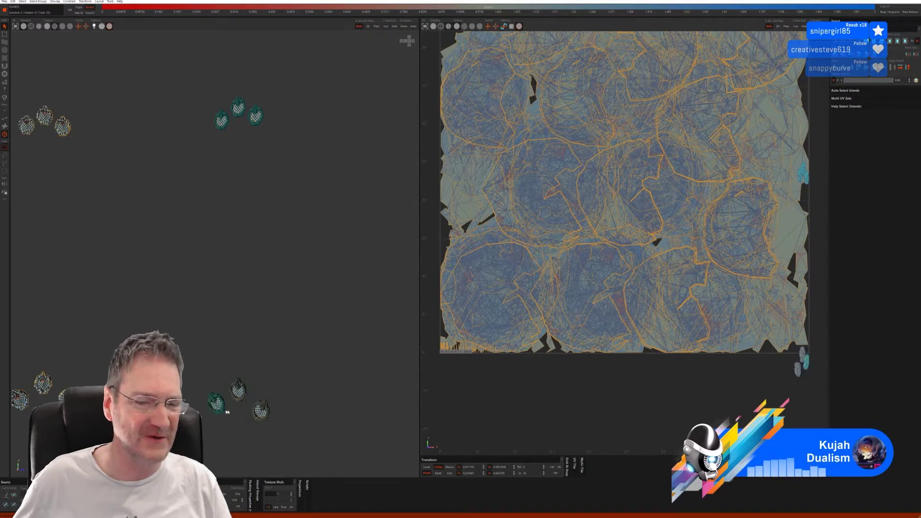
pyautogui.keyDown('shift'); pyautogui.click(242, 398); pyautogui.keyUp('shift')
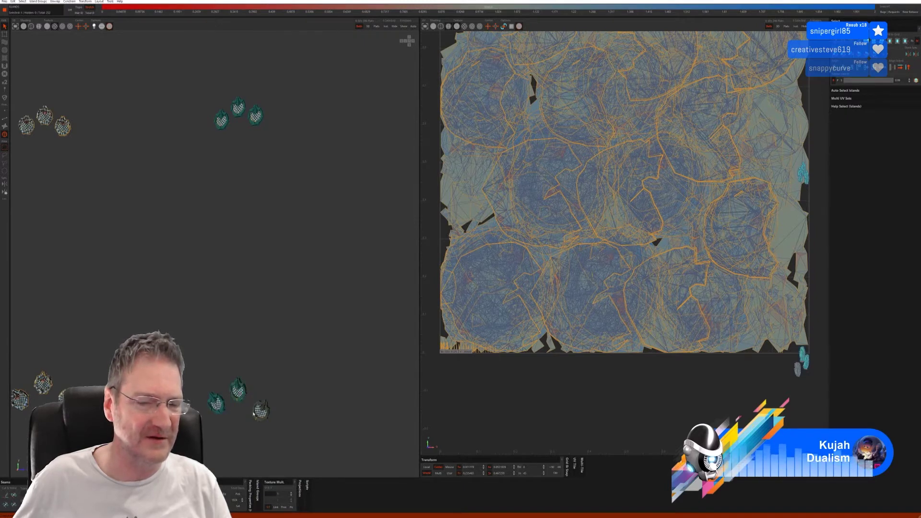
pyautogui.keyDown('shift'); pyautogui.click(255, 413); pyautogui.keyUp('shift')
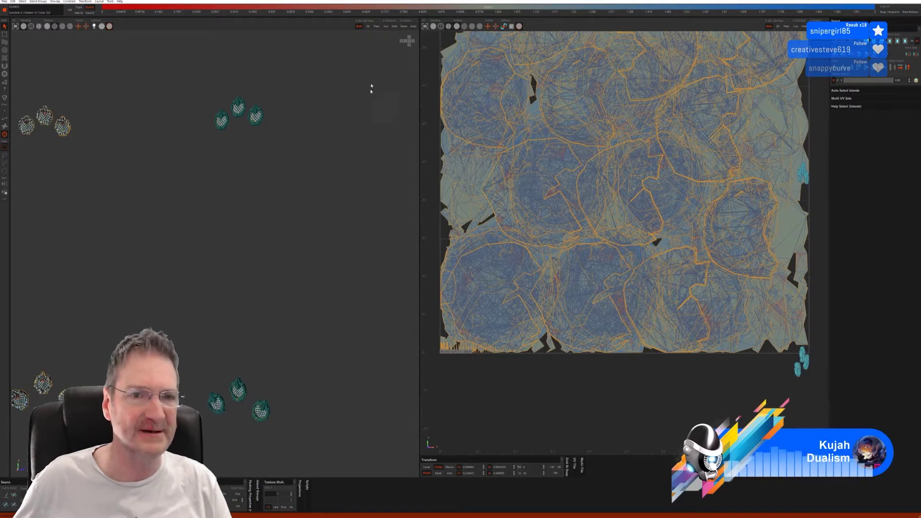
pyautogui.click(386, 26)
# Generate automatic seams for this last isolated cluster pair, unfold and pack its islands, and unhide all other pieces.
pyautogui.click(5, 119)
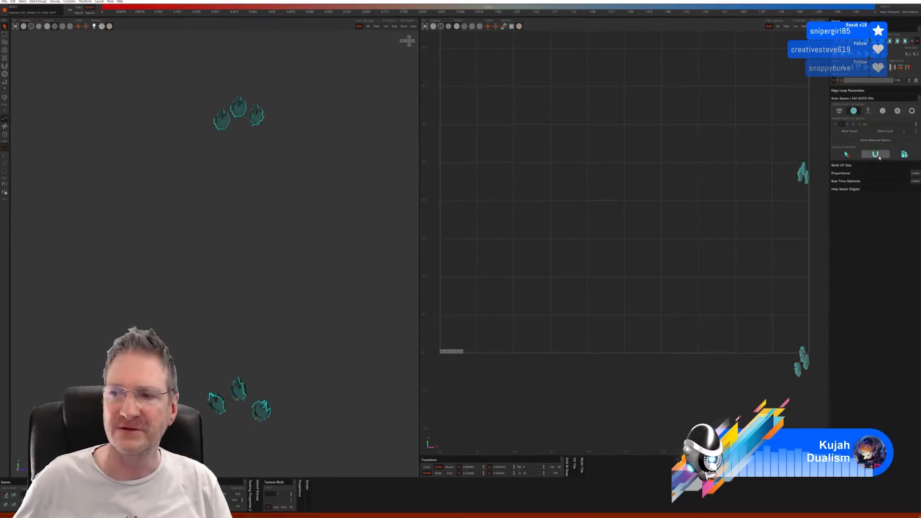
pyautogui.click(905, 154)
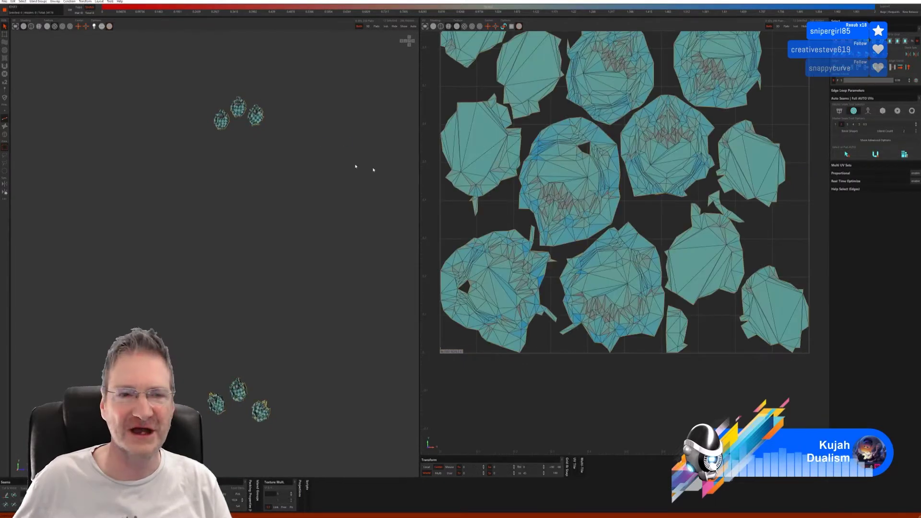
pyautogui.click(404, 26)
# Check all clusters for new seams, save the unwrapped mesh back to 3ds Max and close the transfer dialog there.
pyautogui.scroll(-1, 303, 189)
pyautogui.scroll(-3, 287, 191)
pyautogui.keyDown('alt'); pyautogui.moveTo(287, 191); pyautogui.dragTo(223, 231); pyautogui.keyUp('alt')
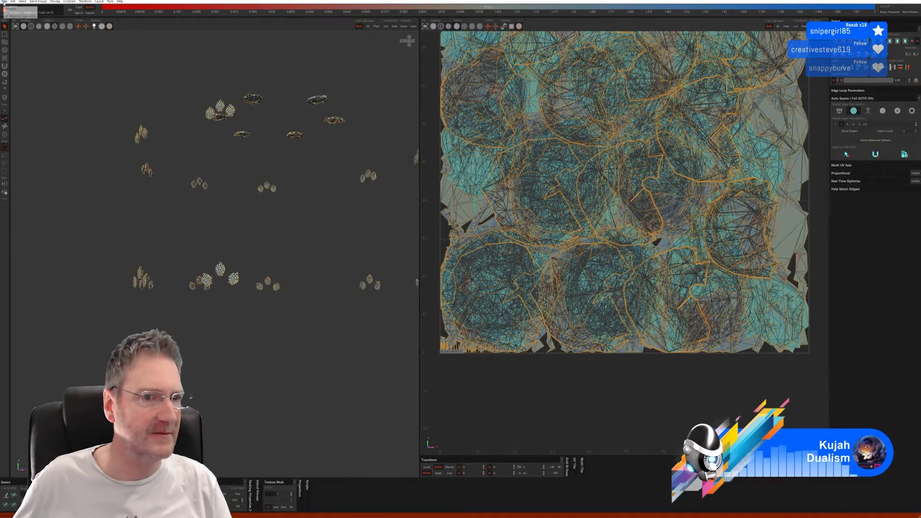
pyautogui.scroll(-3, 251, 160)
pyautogui.moveTo(236, 213)
pyautogui.keyDown('alt'); pyautogui.mouseDown()
pyautogui.moveTo(242, 239)
pyautogui.moveTo(235, 210)
pyautogui.moveTo(259, 219)
pyautogui.moveTo(252, 214)
pyautogui.mouseUp(); pyautogui.keyUp('alt')
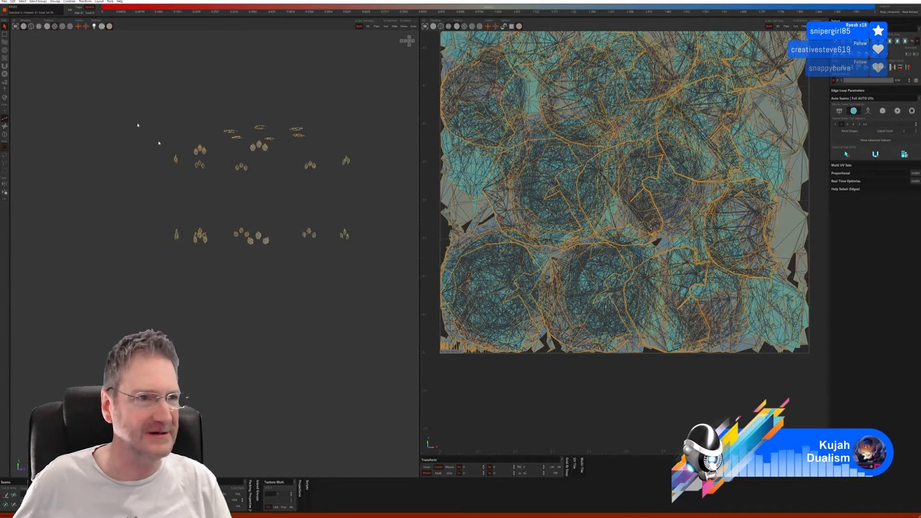
pyautogui.click(4, 1)
pyautogui.click(20, 31)
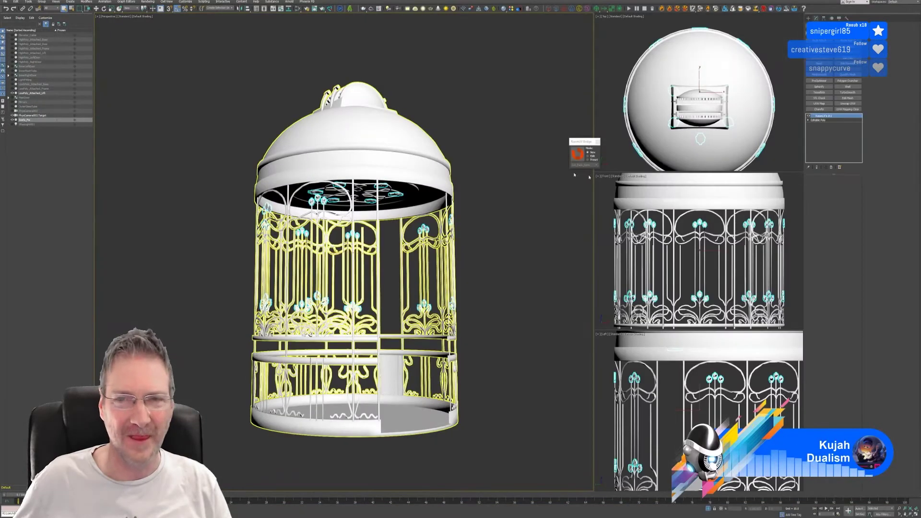
pyautogui.click(598, 142)
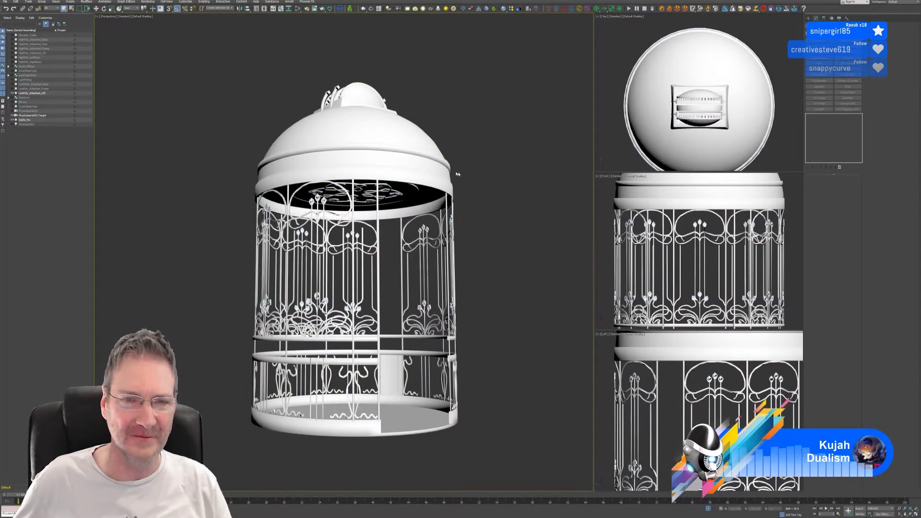
# Select the bud pieces object, add an Unwrap UVW modifier to it and open its UV editor.
pyautogui.click(450, 225)
pyautogui.click(560, 210)
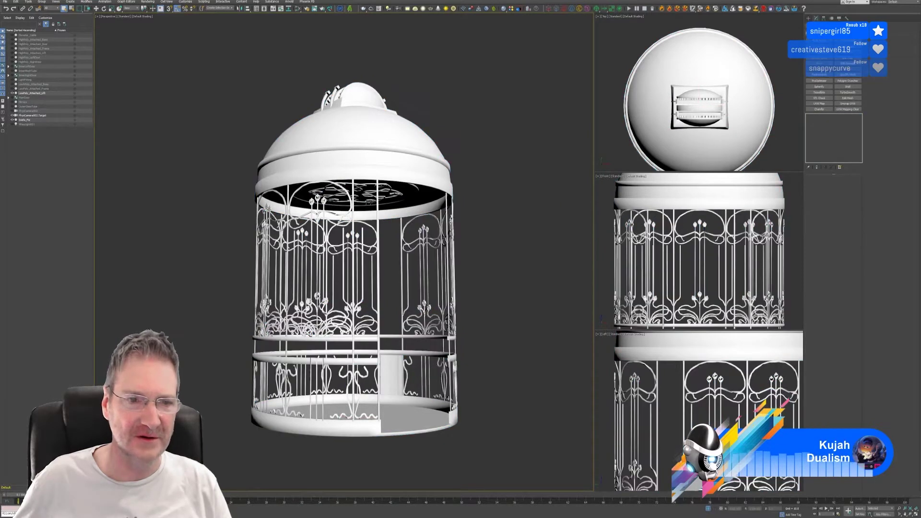
pyautogui.click(317, 196)
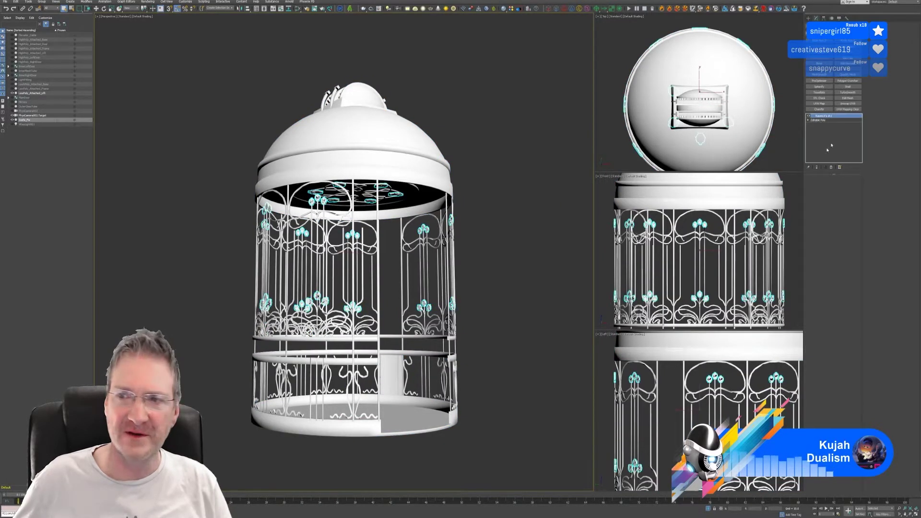
pyautogui.click(847, 103)
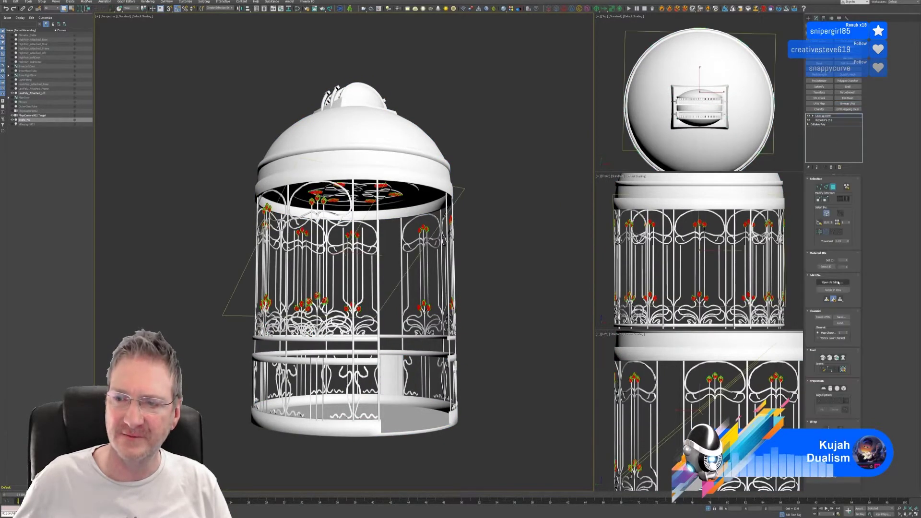
pyautogui.click(838, 282)
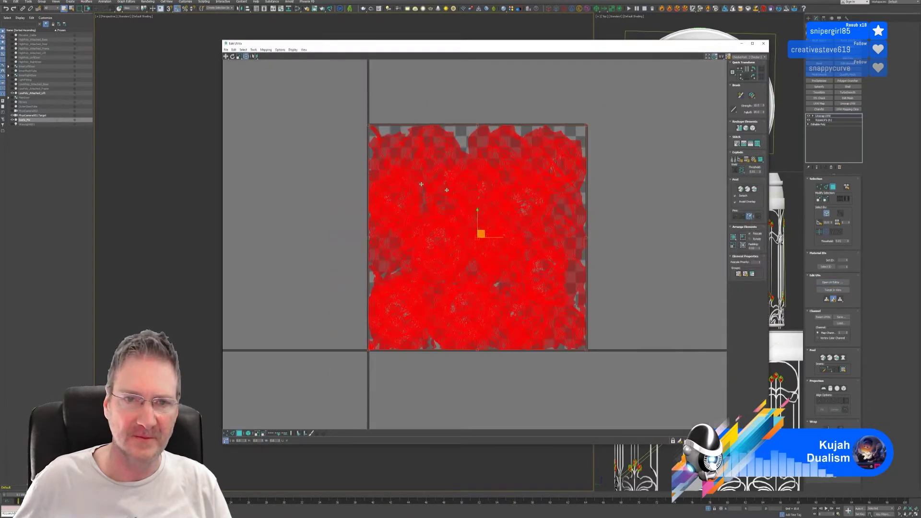
# Select all overlapping UV elements of the buds, pack them into the UV square and close the editor.
pyautogui.moveTo(321, 112); pyautogui.dragTo(631, 393)
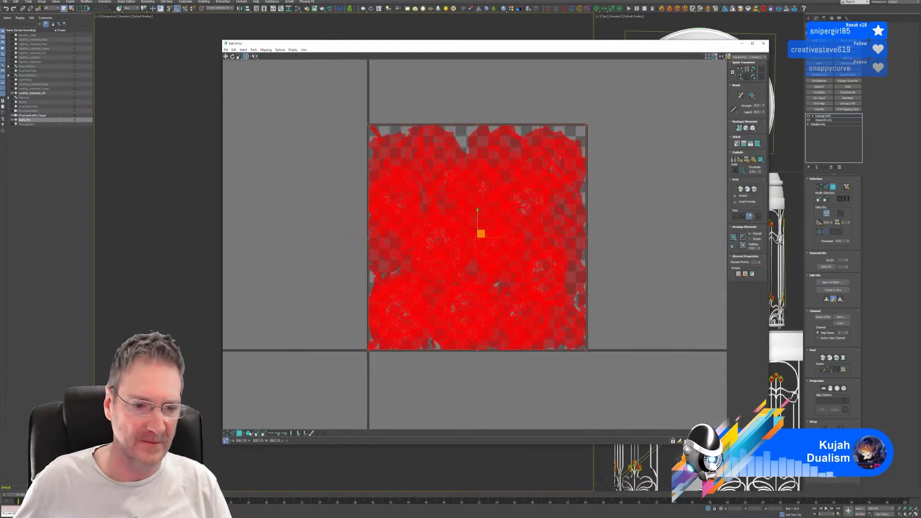
pyautogui.click(249, 433)
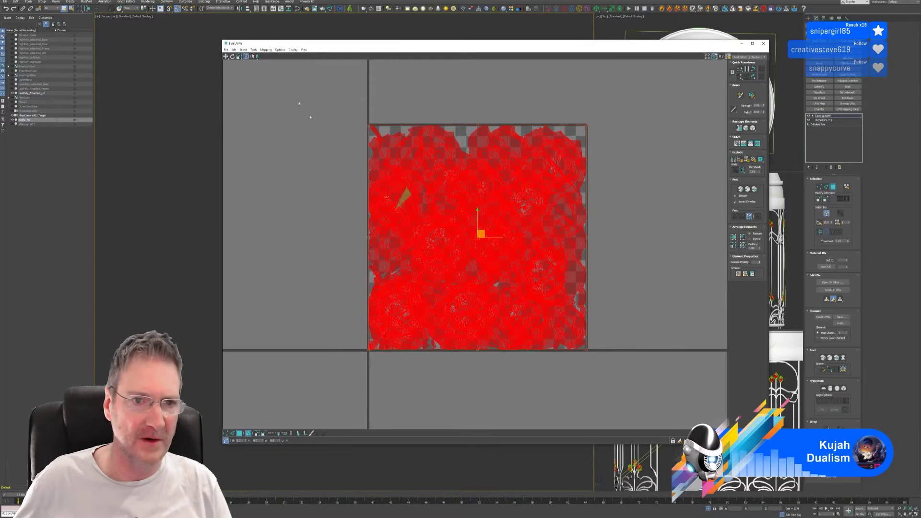
pyautogui.click(255, 49)
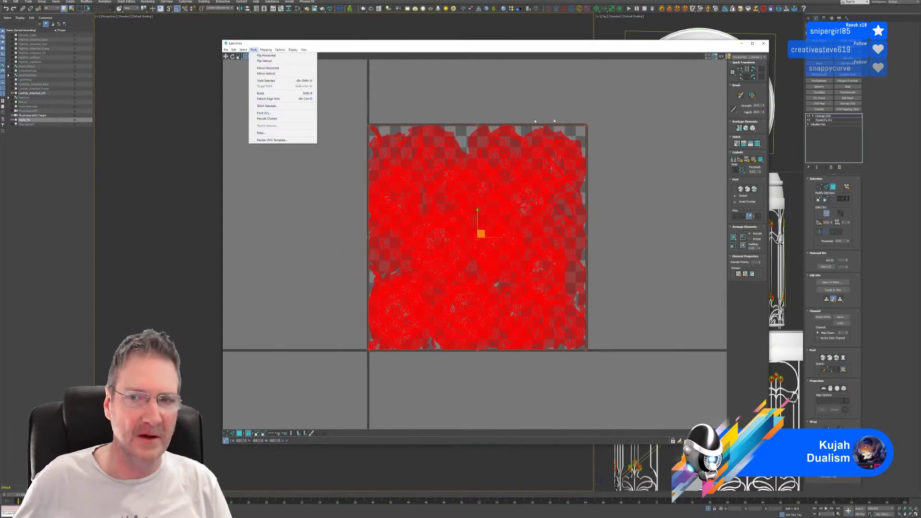
pyautogui.click(614, 49)
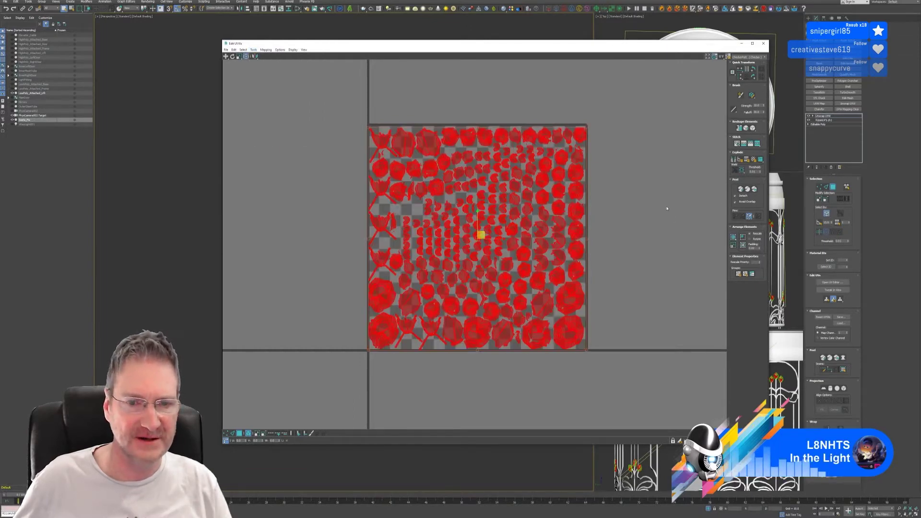
pyautogui.click(692, 174)
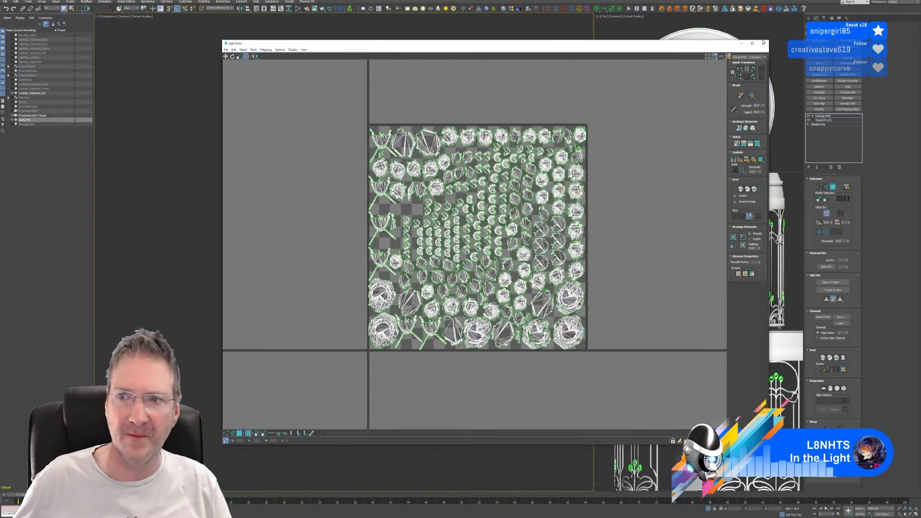
pyautogui.click(765, 43)
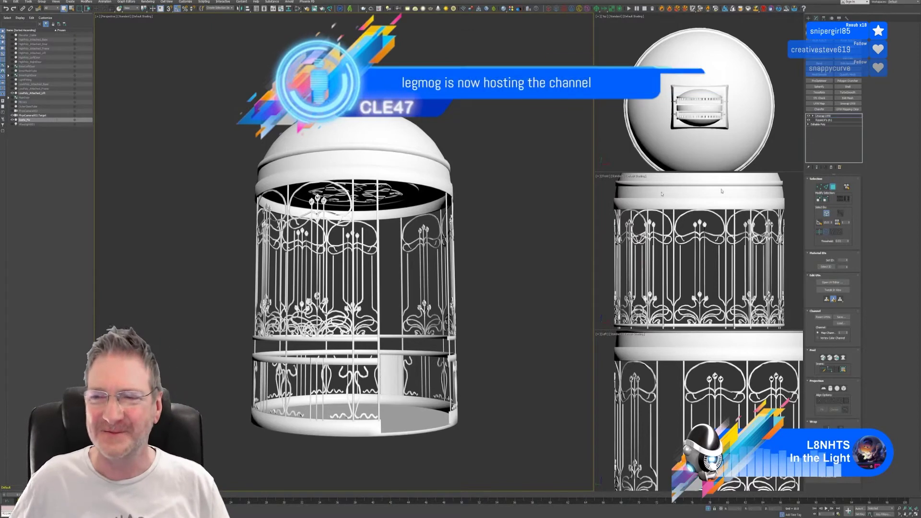
# Leave the buds' face selection, then select the cage ironwork mesh and attach the bud pieces to it.
pyautogui.click(835, 186)
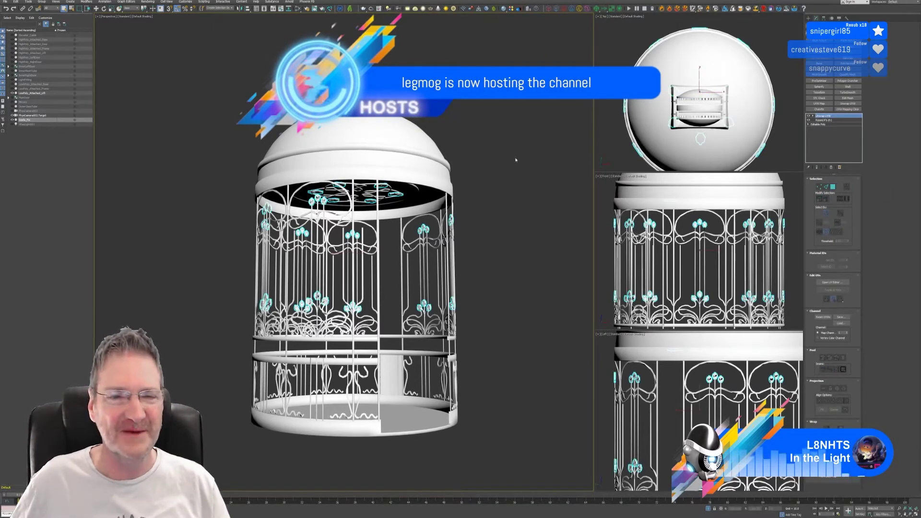
pyautogui.click(420, 170)
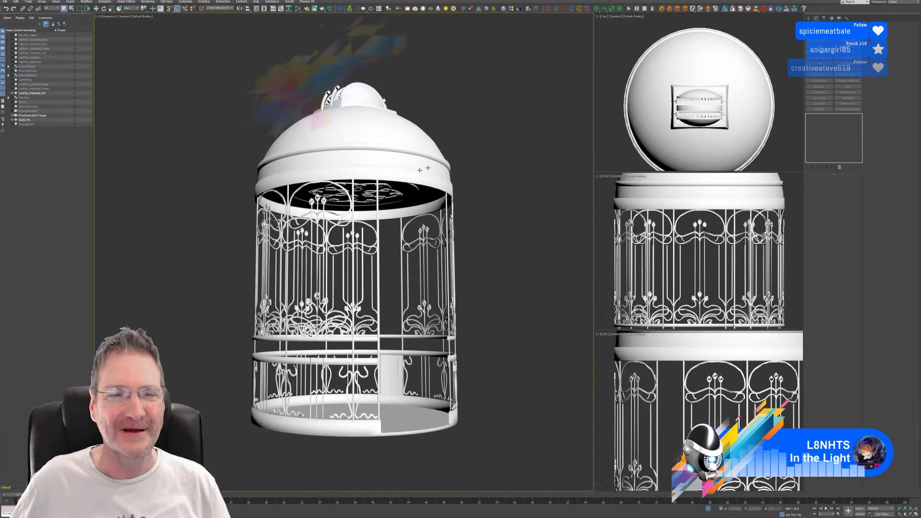
pyautogui.click(417, 231)
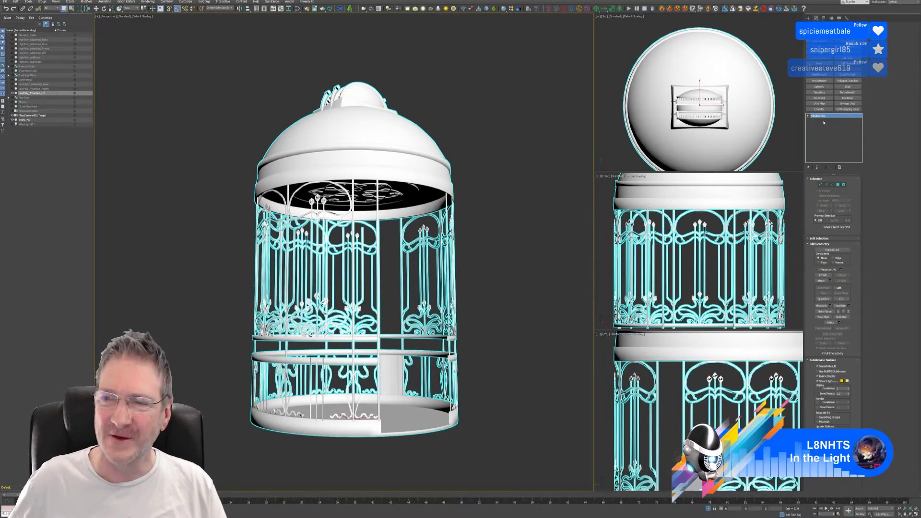
pyautogui.click(820, 280)
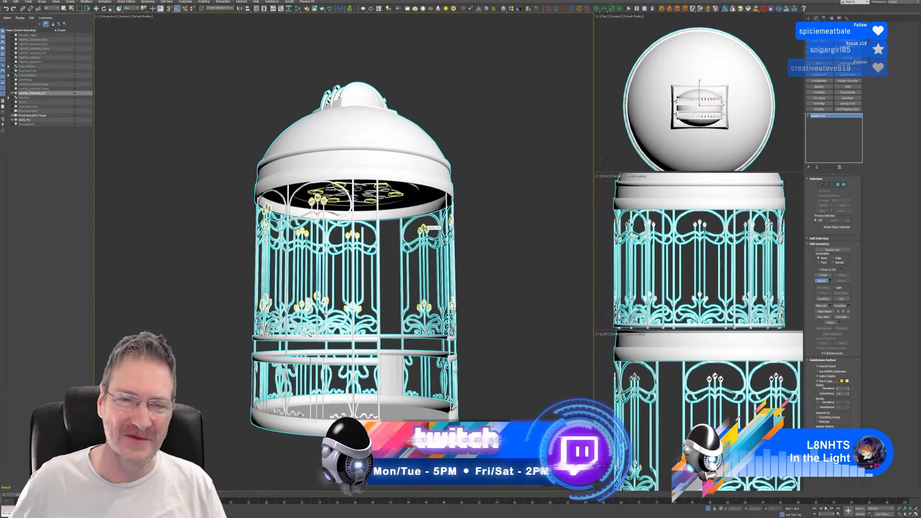
pyautogui.click(423, 228)
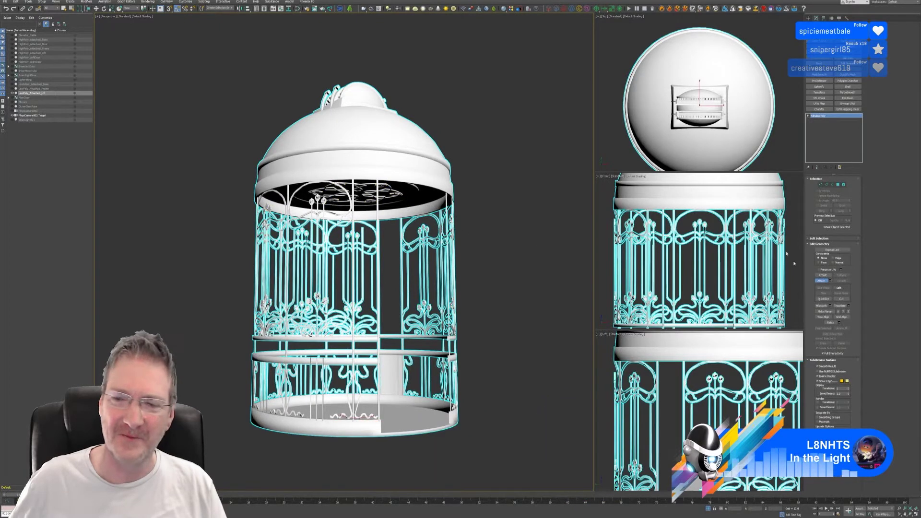
pyautogui.click(821, 280)
pyautogui.press('w')
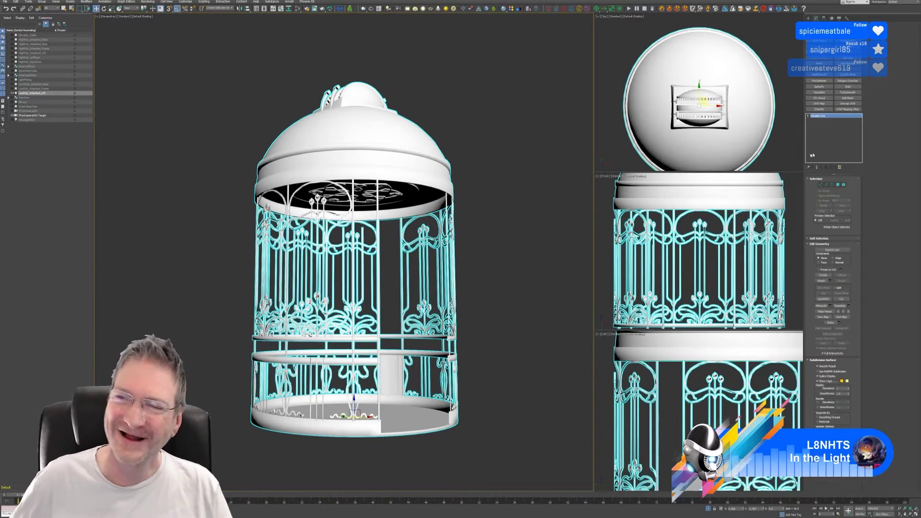
# Add an Unwrap UVW modifier to the combined cage mesh and pack all its UV elements together into the UV square.
pyautogui.click(848, 103)
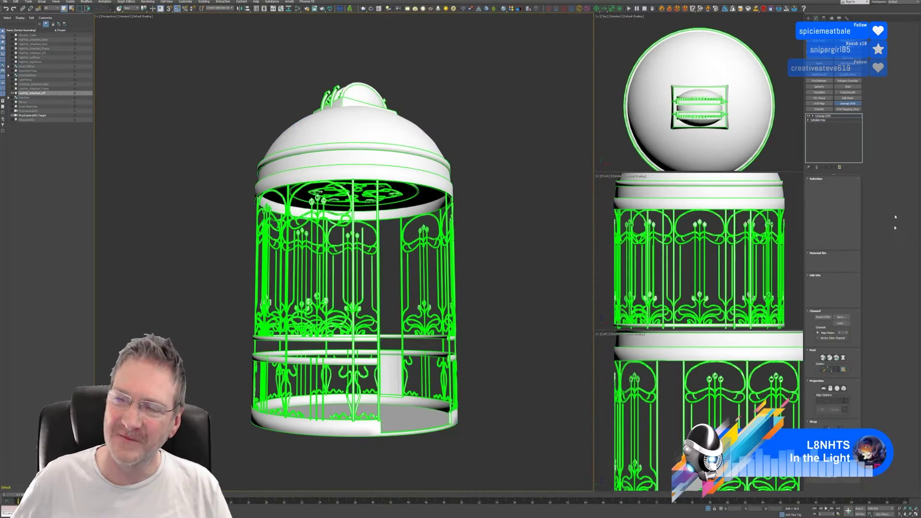
pyautogui.click(833, 283)
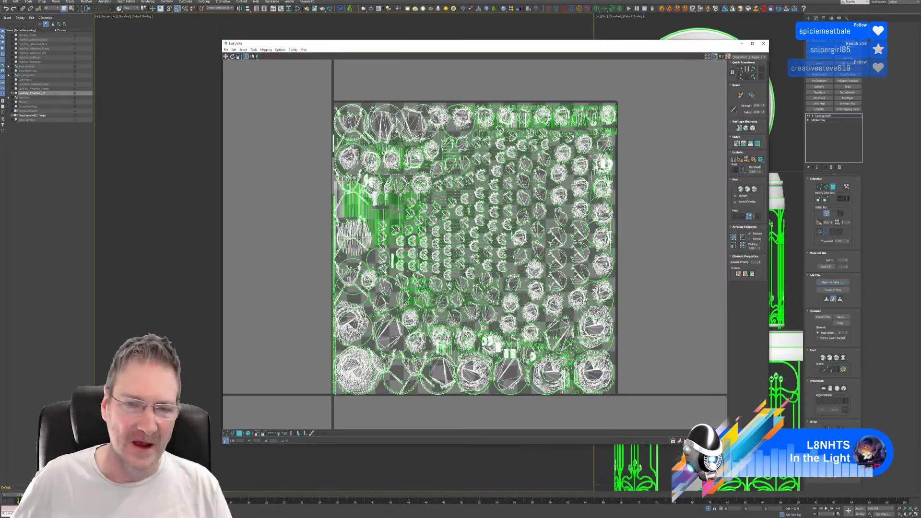
pyautogui.moveTo(297, 76); pyautogui.dragTo(651, 420)
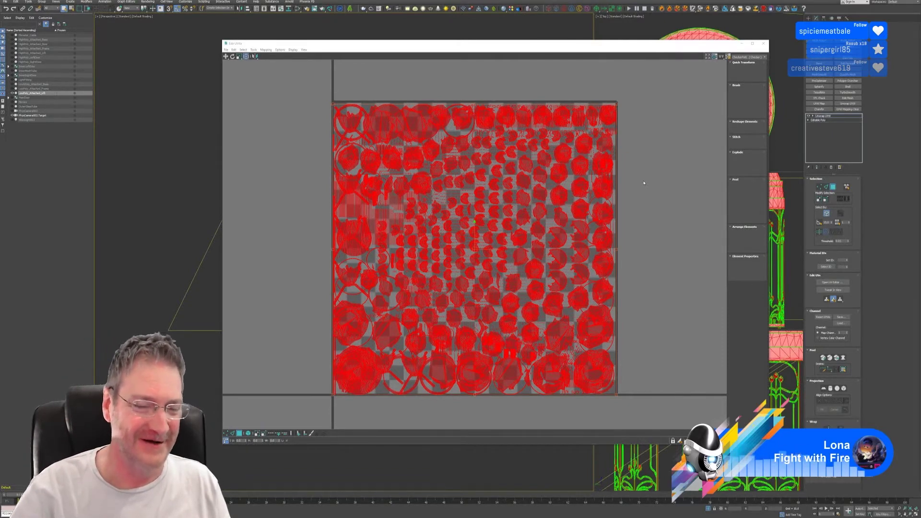
pyautogui.scroll(2, 645, 182)
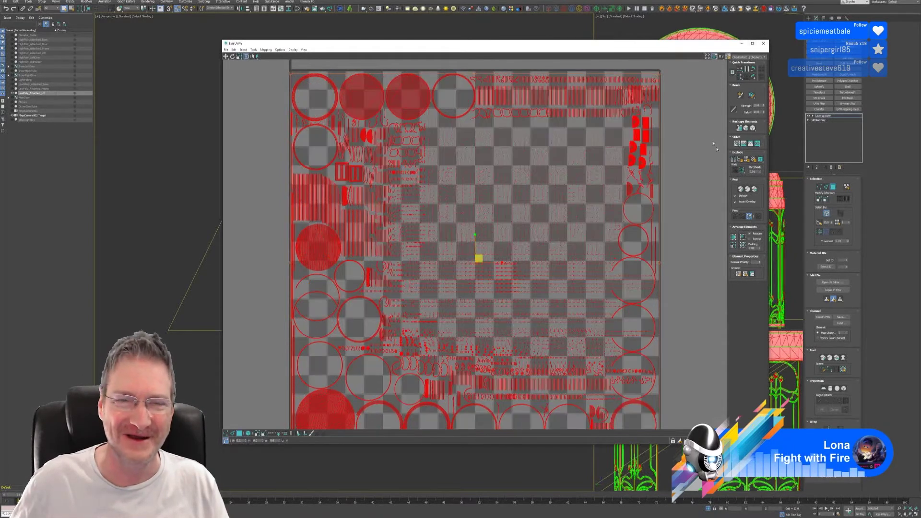
pyautogui.scroll(-3, 716, 148)
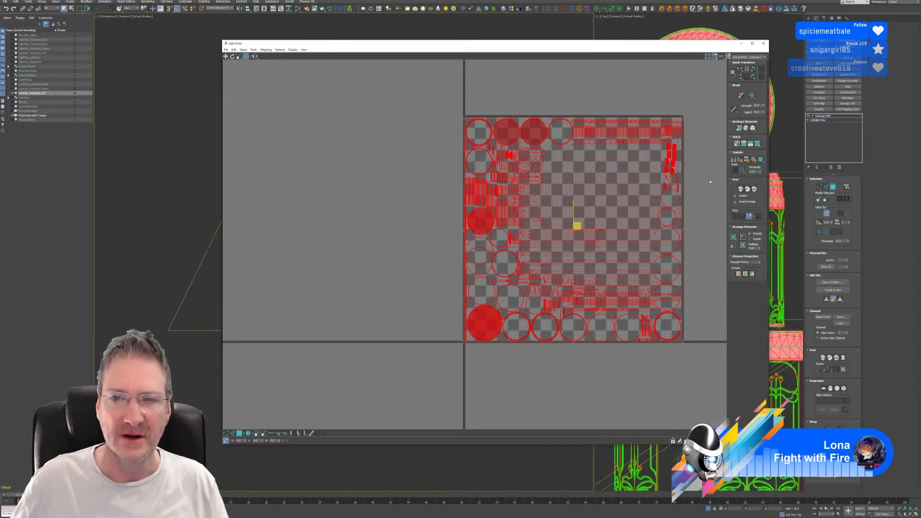
pyautogui.click(764, 44)
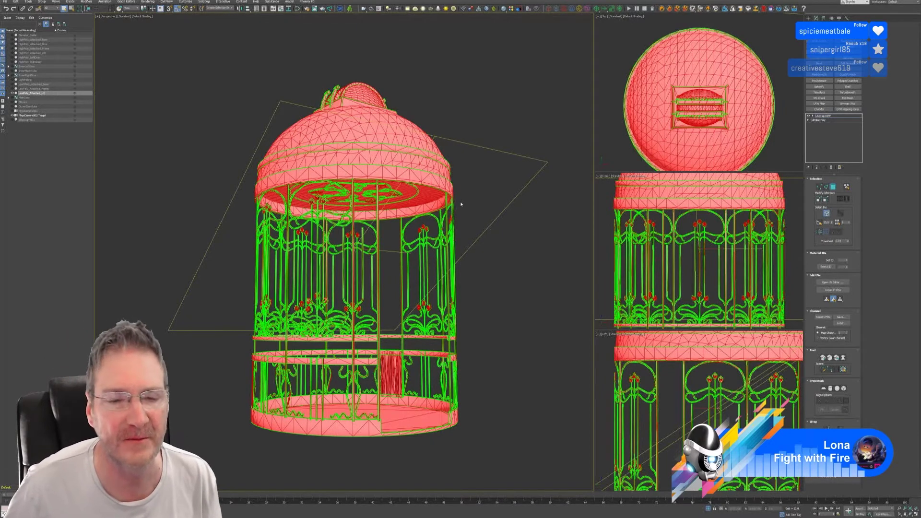
# Inspect the cage's buds and ironwork, and collapse the Unwrap UVW modifier into the editable poly.
pyautogui.scroll(10, 427, 226)
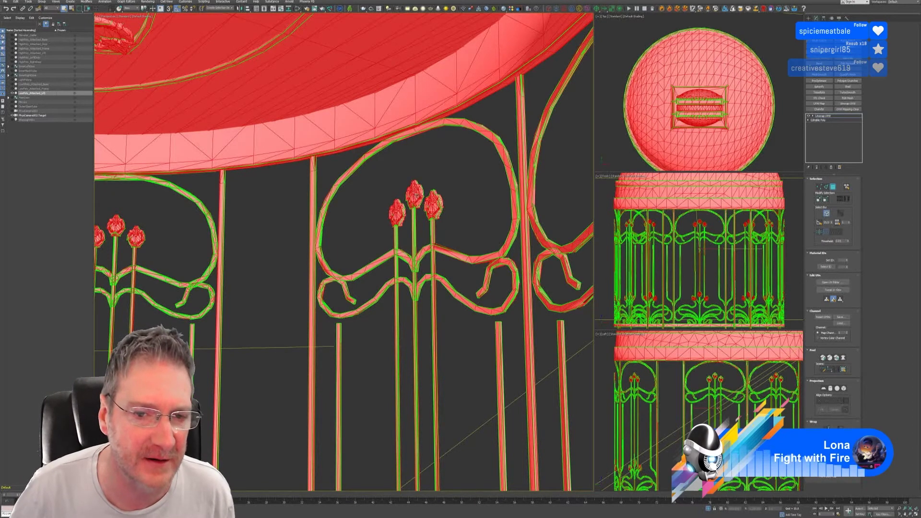
pyautogui.scroll(-8, 403, 212)
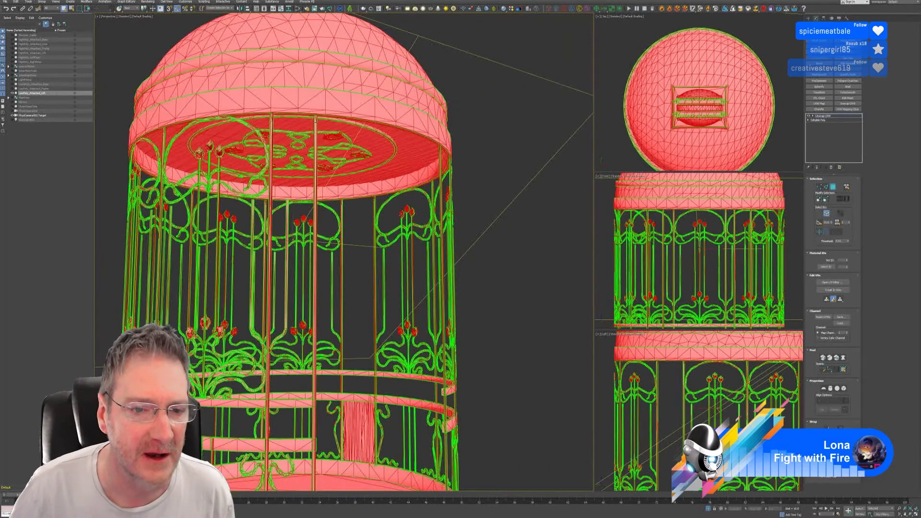
pyautogui.scroll(-4, 481, 223)
pyautogui.moveTo(483, 218); pyautogui.dragTo(489, 217, button='middle')
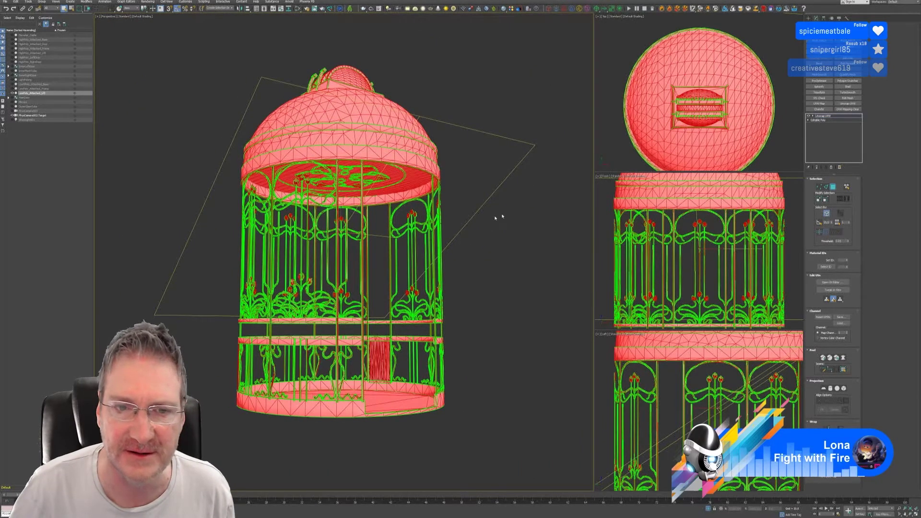
pyautogui.click(823, 115)
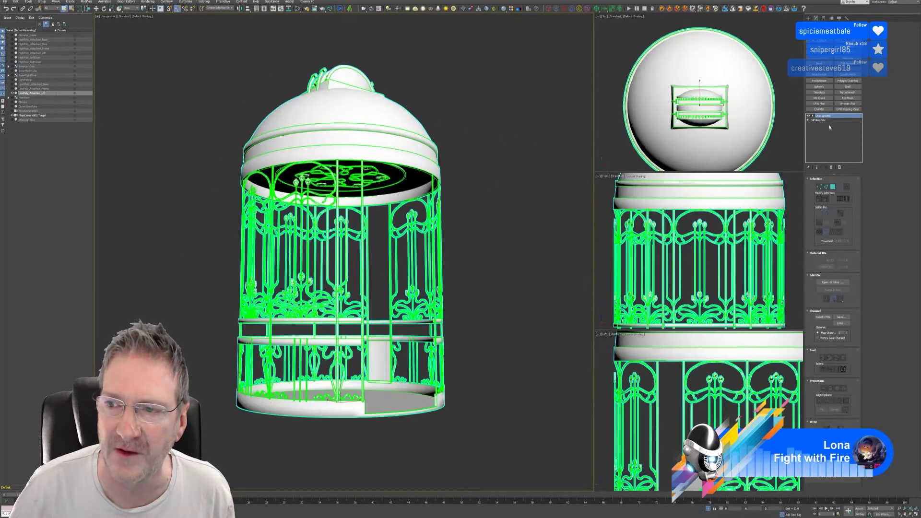
pyautogui.rightClick(830, 120)
pyautogui.click(847, 168)
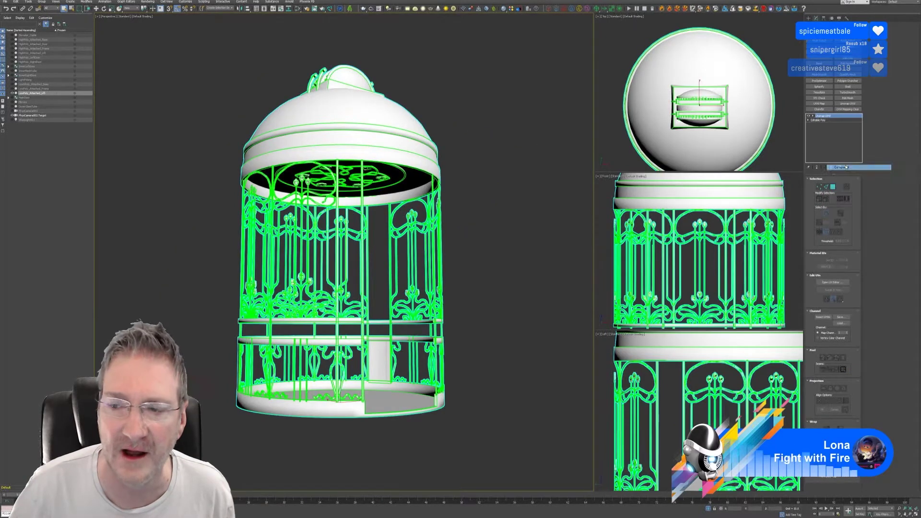
pyautogui.click(484, 273)
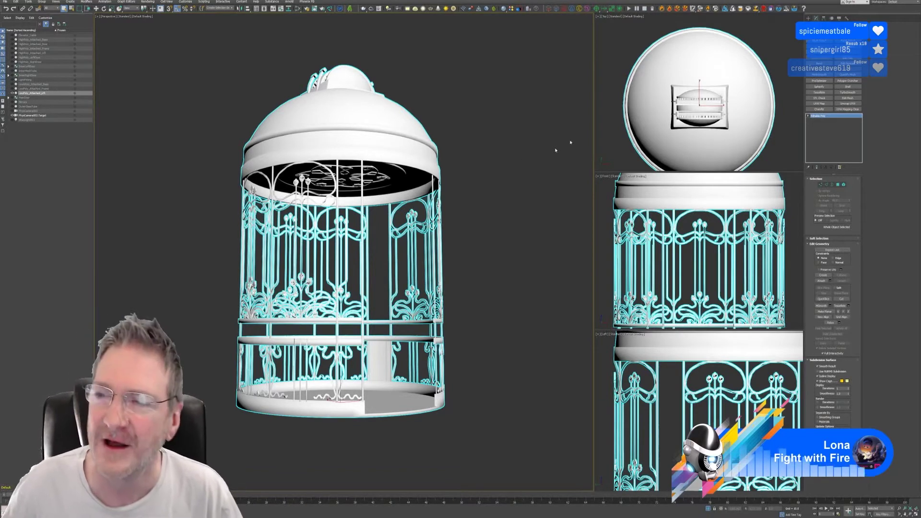
# Select every element of the cage mesh and deselect the upright ironwork below the dome and in the lower railing.
pyautogui.click(840, 186)
pyautogui.hotkey('ctrl', 'a')
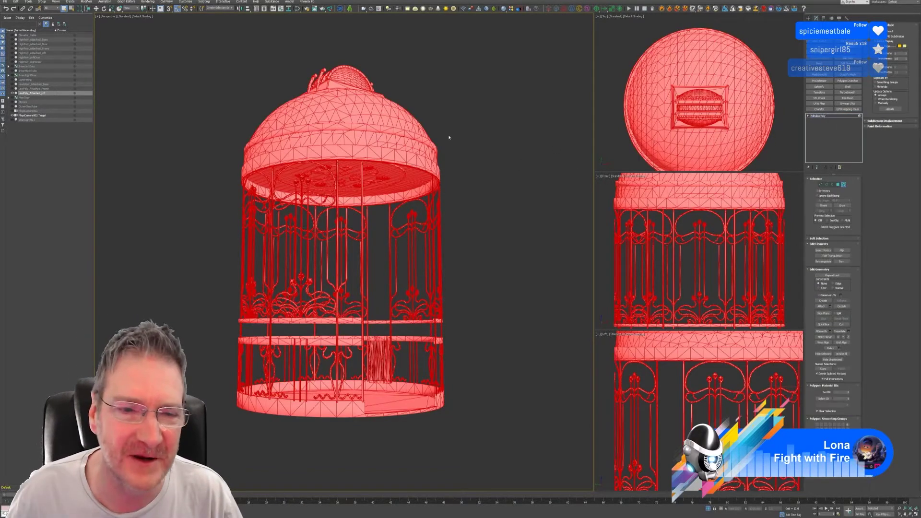
pyautogui.scroll(-3, 675, 257)
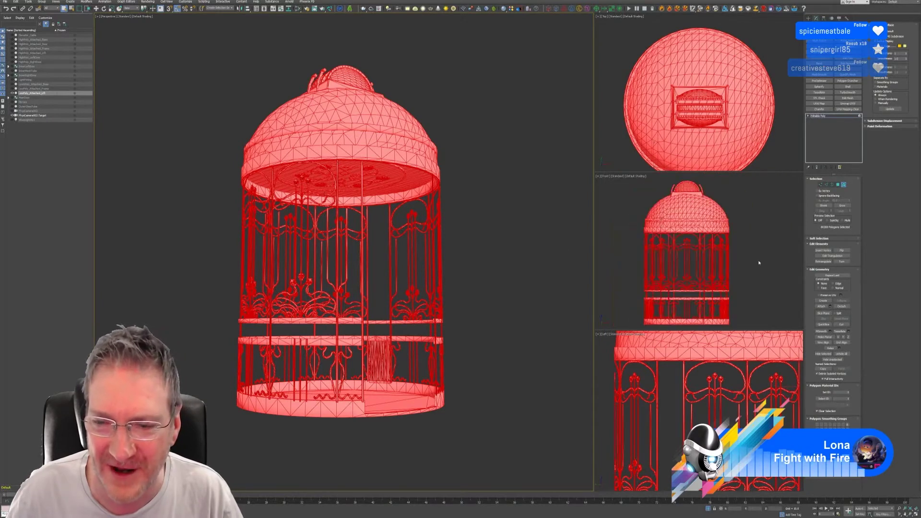
pyautogui.moveTo(758, 262); pyautogui.dragTo(759, 256, button='middle')
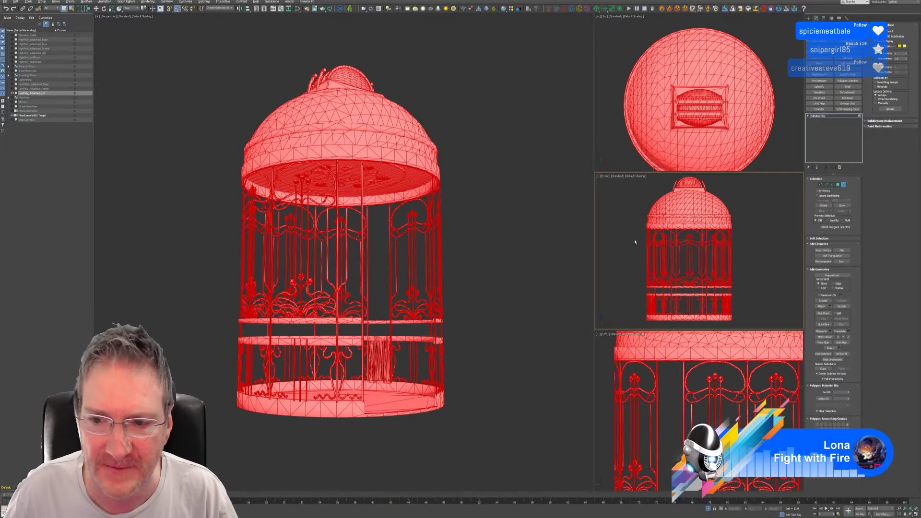
pyautogui.keyDown('alt'); pyautogui.moveTo(634, 242); pyautogui.dragTo(749, 275); pyautogui.keyUp('alt')
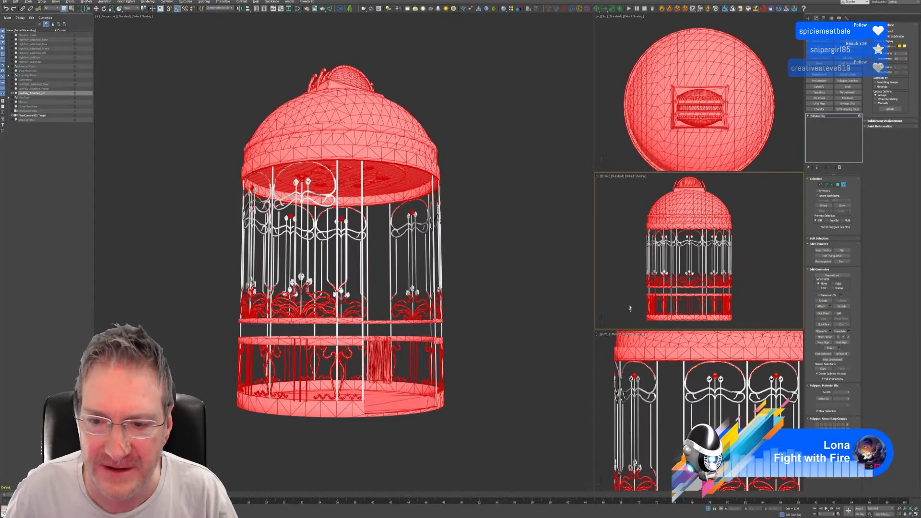
pyautogui.keyDown('alt'); pyautogui.moveTo(642, 301); pyautogui.dragTo(755, 309); pyautogui.keyUp('alt')
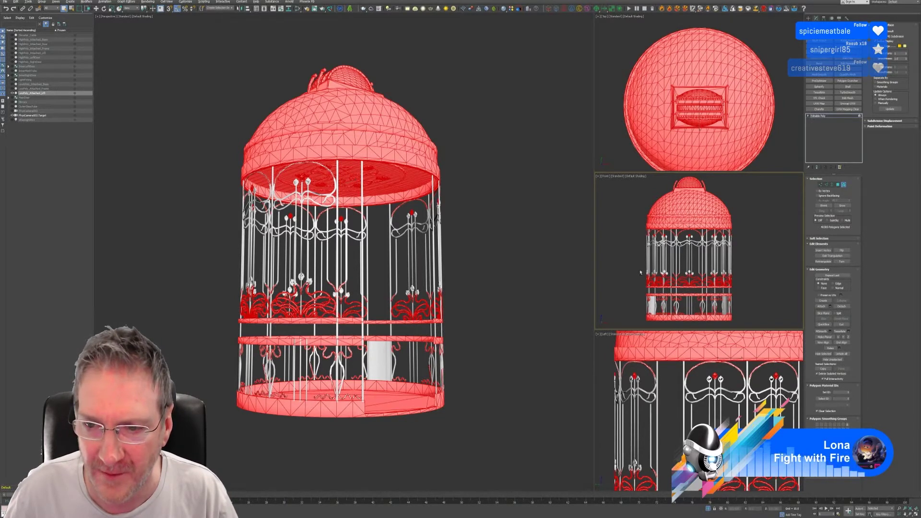
# Deselect the remaining scrollwork and bud elements between the dome and the upper rail.
pyautogui.moveTo(638, 270); pyautogui.dragTo(749, 286)
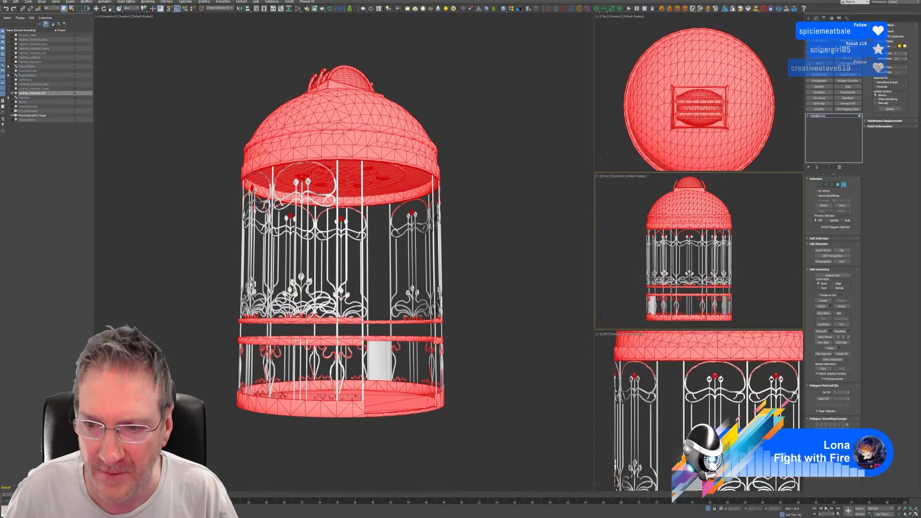
pyautogui.keyDown('alt'); pyautogui.moveTo(635, 259); pyautogui.dragTo(754, 235); pyautogui.keyUp('alt')
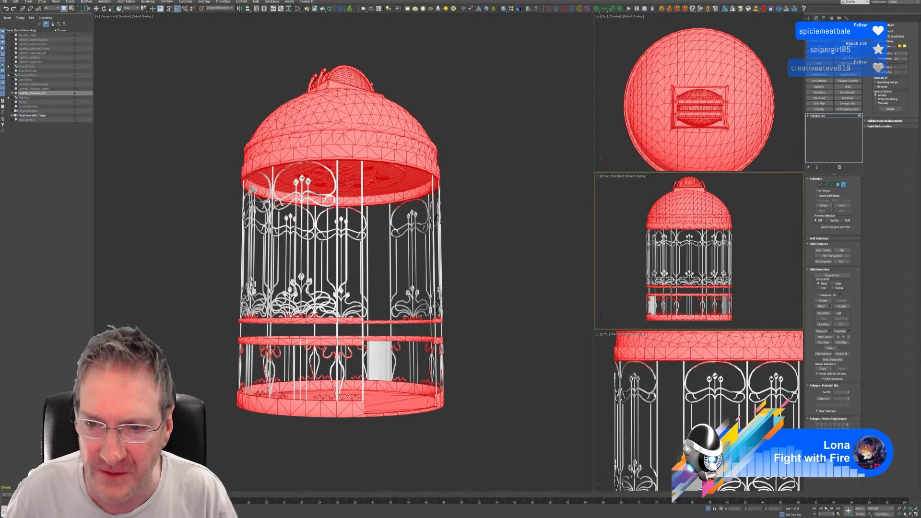
pyautogui.keyDown('alt'); pyautogui.moveTo(758, 245); pyautogui.dragTo(780, 233); pyautogui.keyUp('alt')
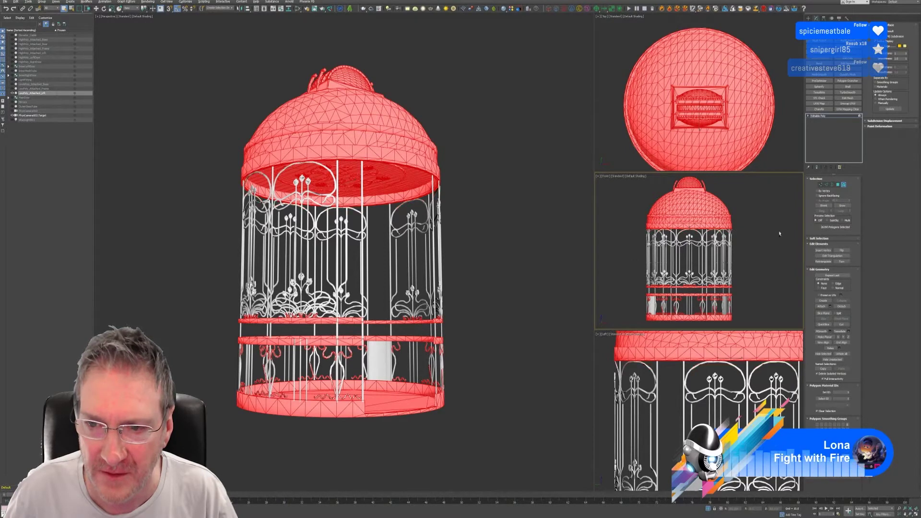
pyautogui.scroll(6, 692, 256)
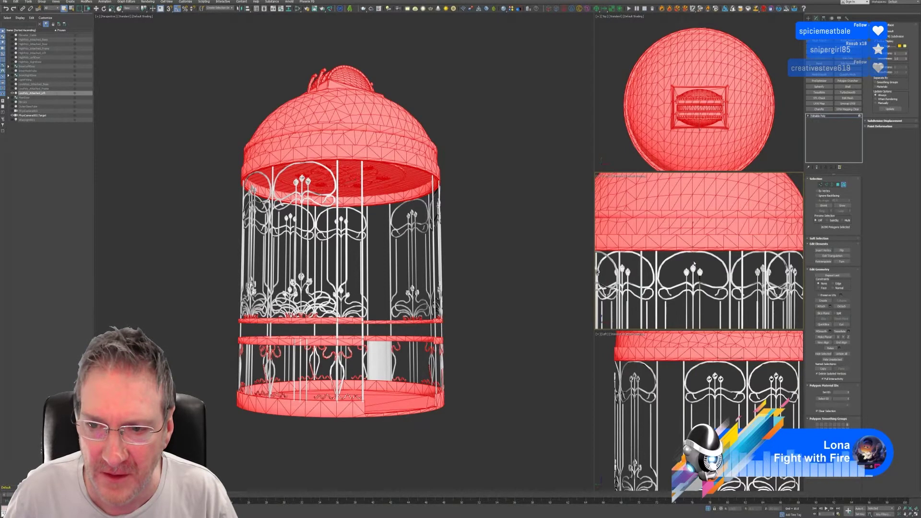
pyautogui.scroll(-6, 694, 263)
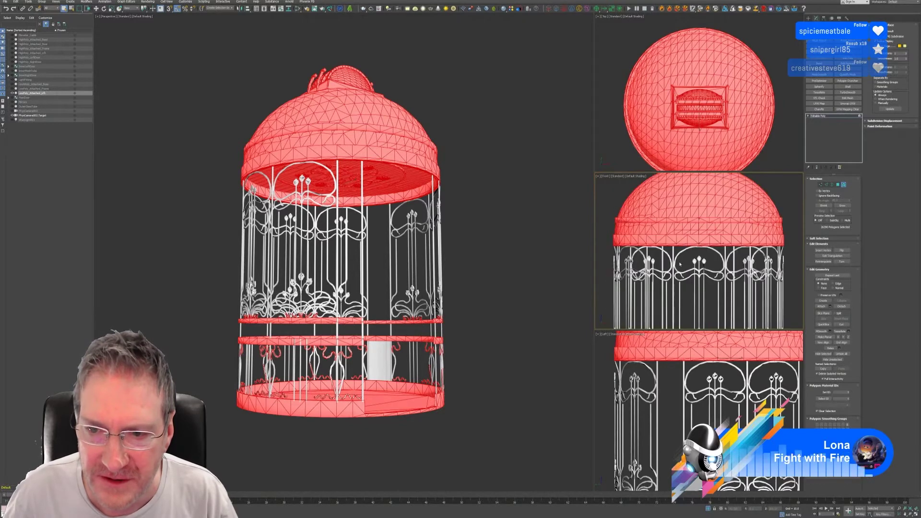
pyautogui.keyDown('alt'); pyautogui.moveTo(603, 274); pyautogui.dragTo(803, 249); pyautogui.keyUp('alt')
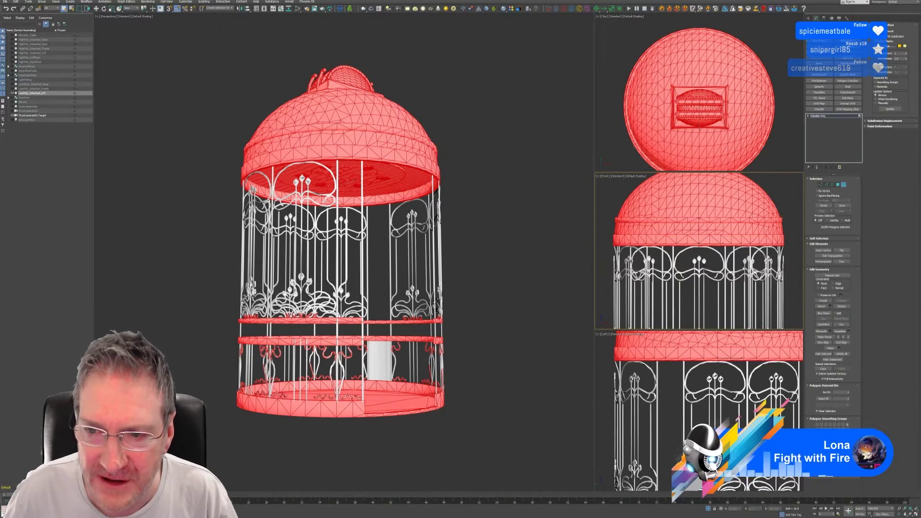
pyautogui.scroll(8, 699, 245)
pyautogui.keyDown('alt'); pyautogui.moveTo(698, 279); pyautogui.dragTo(729, 254); pyautogui.keyUp('alt')
pyautogui.scroll(-10, 723, 208)
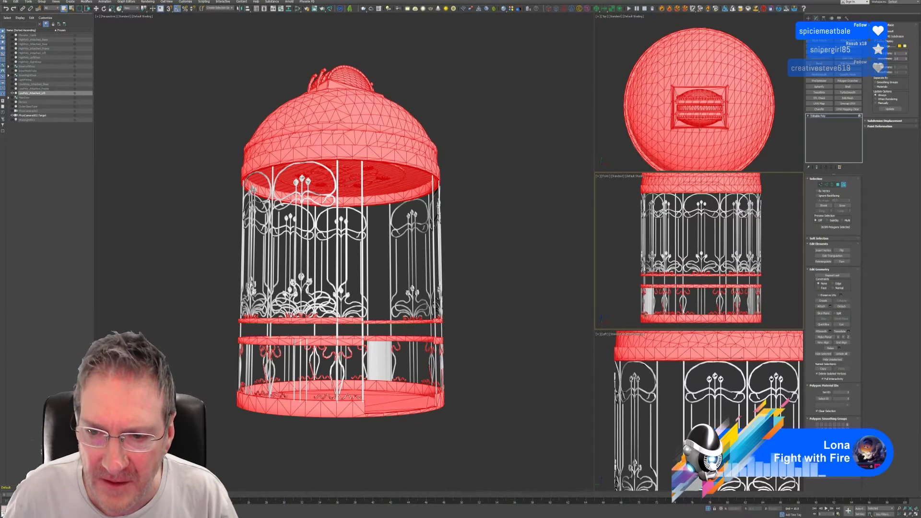
# Deselect the remaining curled ironwork and wavy trim between the lower rail and the cage base.
pyautogui.moveTo(638, 289); pyautogui.dragTo(795, 296)
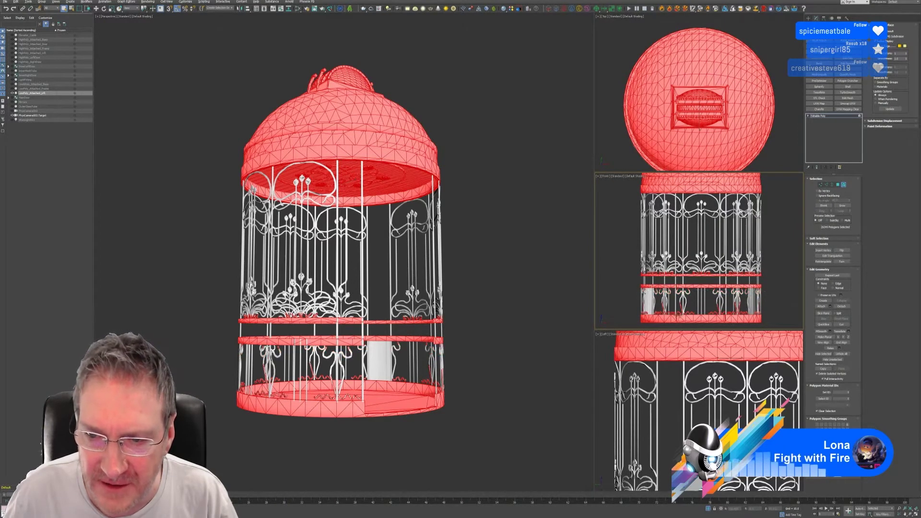
pyautogui.keyDown('alt'); pyautogui.moveTo(626, 294); pyautogui.dragTo(791, 318); pyautogui.keyUp('alt')
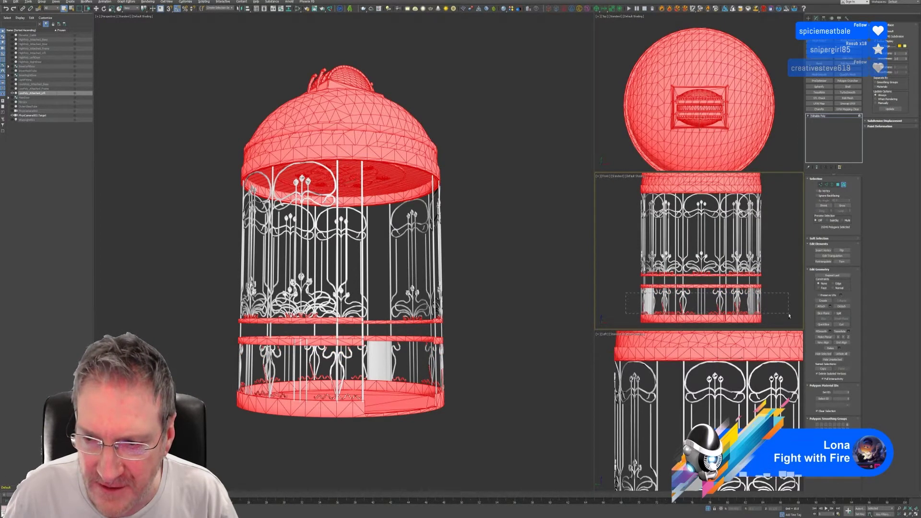
pyautogui.press('z')
pyautogui.moveTo(730, 315); pyautogui.dragTo(755, 306, button='middle')
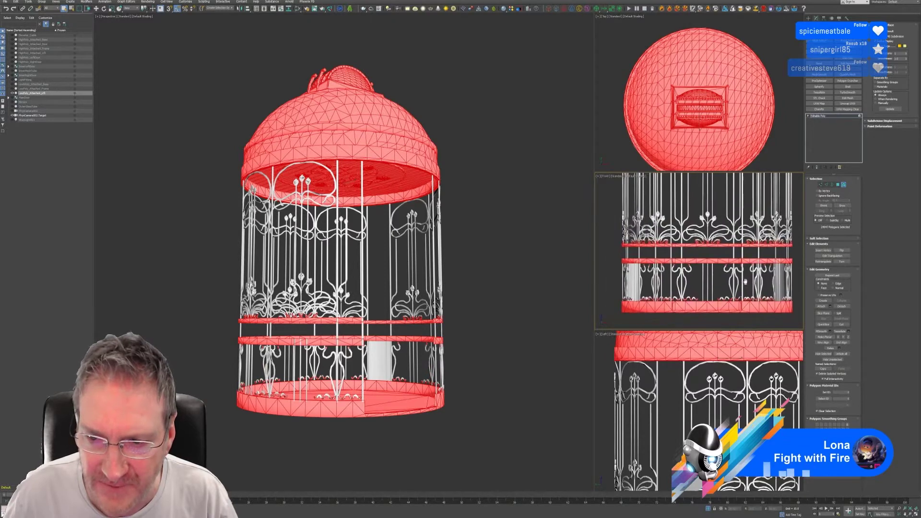
pyautogui.keyDown('alt'); pyautogui.moveTo(614, 285); pyautogui.dragTo(808, 304); pyautogui.keyUp('alt')
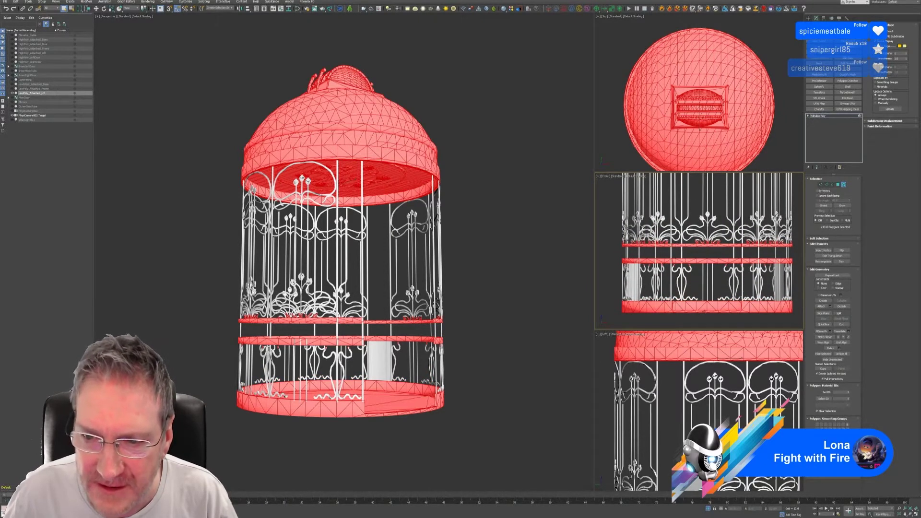
pyautogui.scroll(3, 709, 306)
pyautogui.scroll(5, 685, 305)
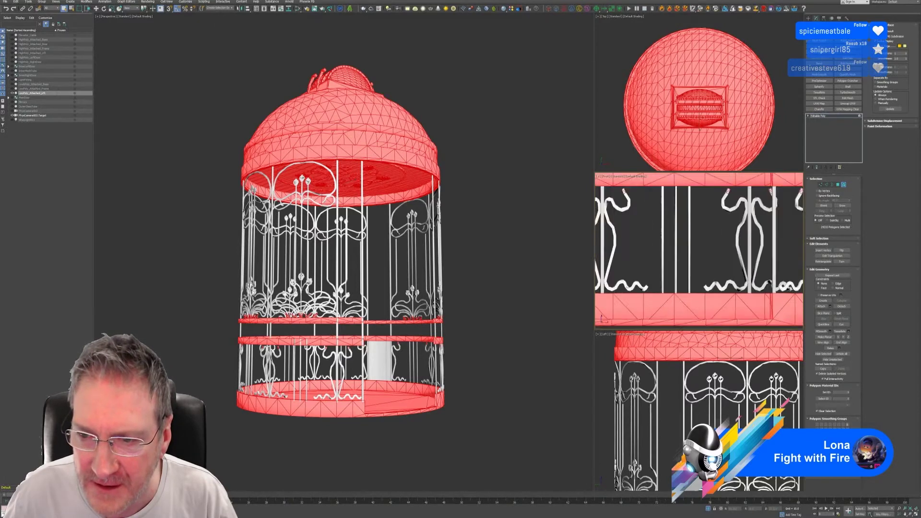
pyautogui.scroll(-8, 686, 305)
pyautogui.moveTo(699, 261); pyautogui.dragTo(644, 272, button='middle')
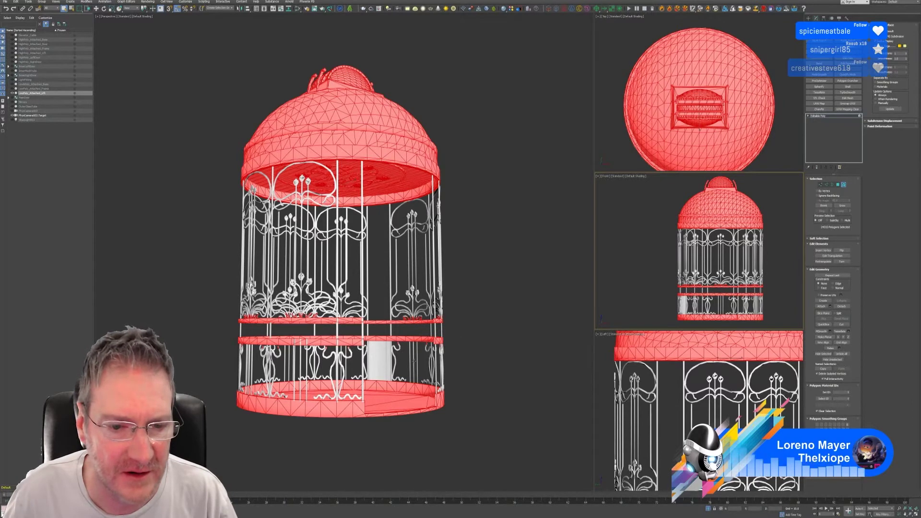
# Add the two solid panels in the lower railing to the selection and detach all selected elements as a separate object.
pyautogui.keyDown('ctrl'); pyautogui.click(384, 359); pyautogui.keyUp('ctrl')
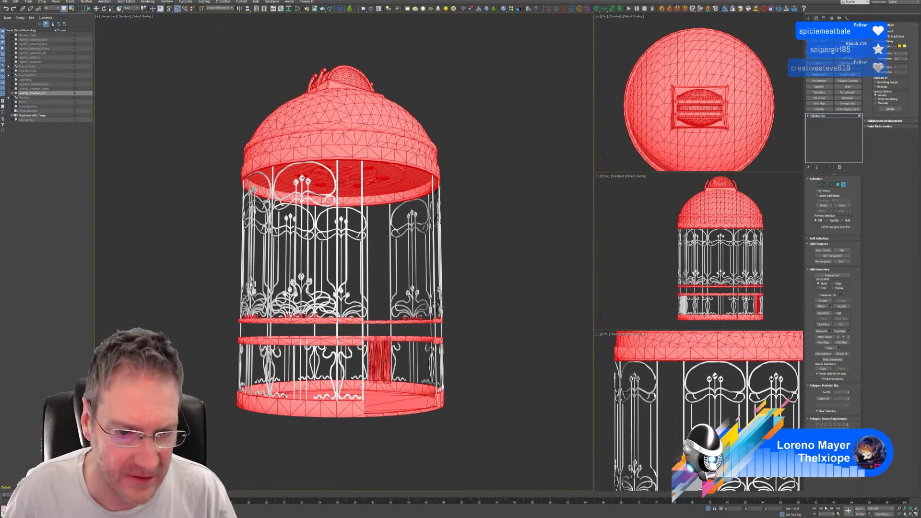
pyautogui.keyDown('alt'); pyautogui.moveTo(500, 389); pyautogui.dragTo(467, 379, button='middle'); pyautogui.keyUp('alt')
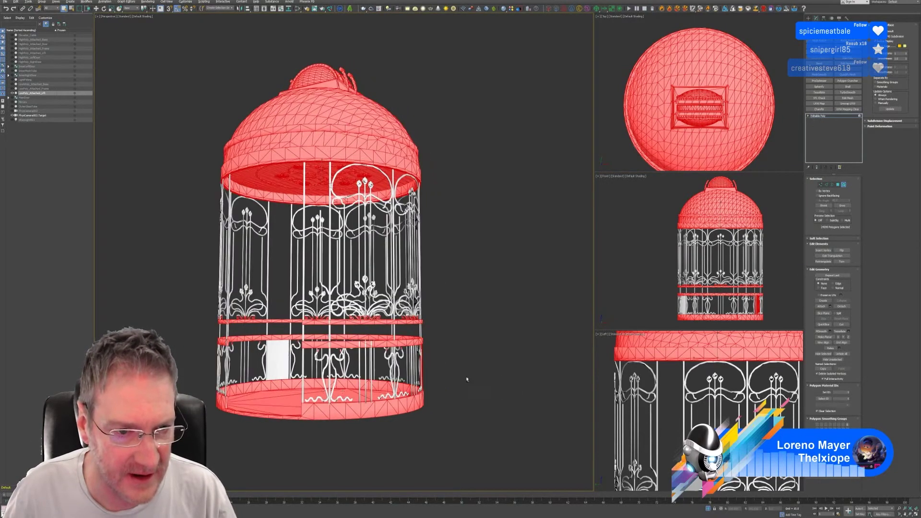
pyautogui.keyDown('ctrl'); pyautogui.click(281, 374); pyautogui.keyUp('ctrl')
pyautogui.keyDown('alt'); pyautogui.moveTo(442, 335); pyautogui.dragTo(483, 301, button='middle'); pyautogui.keyUp('alt')
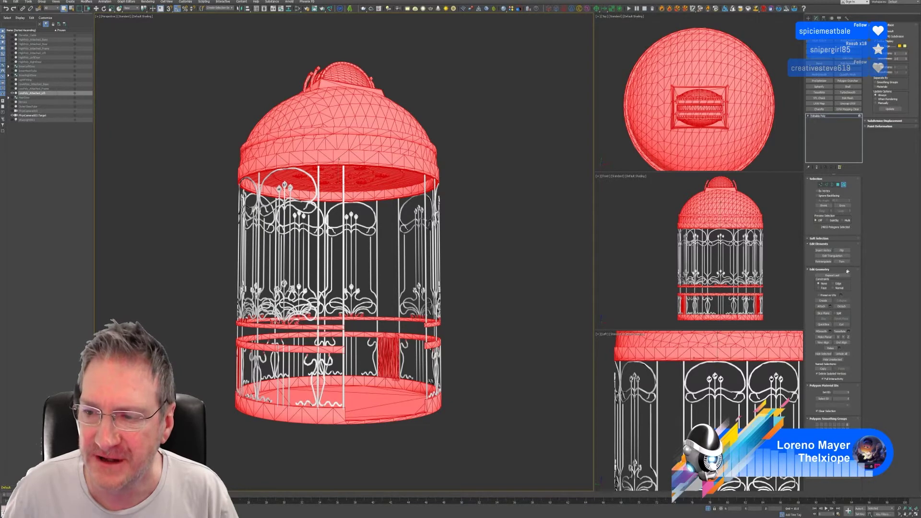
pyautogui.click(842, 306)
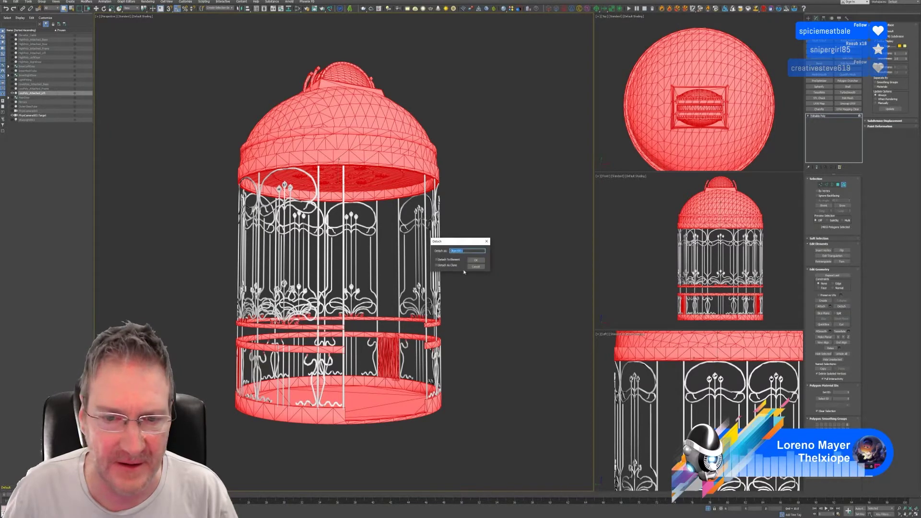
pyautogui.click(476, 262)
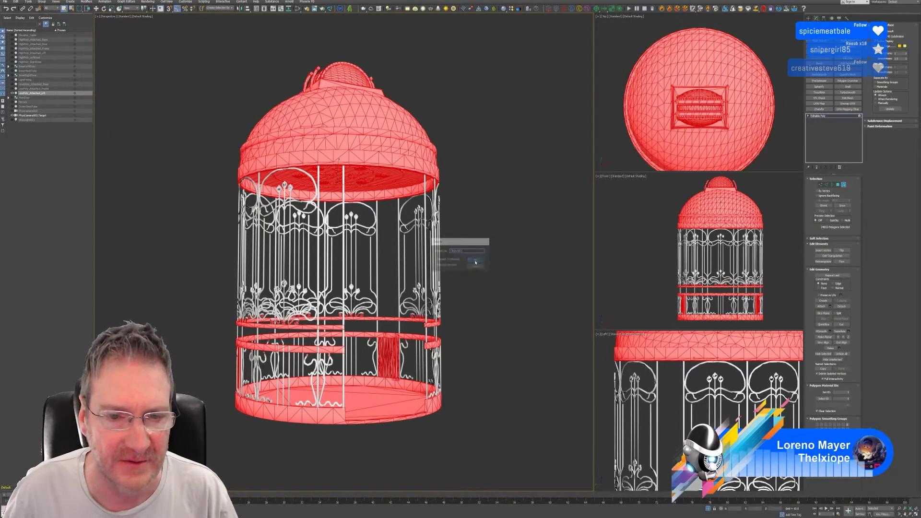
# Apply Unwrap UVW to the detached dome, rails, base and panels and pack their UV islands in the UV editor.
pyautogui.click(843, 184)
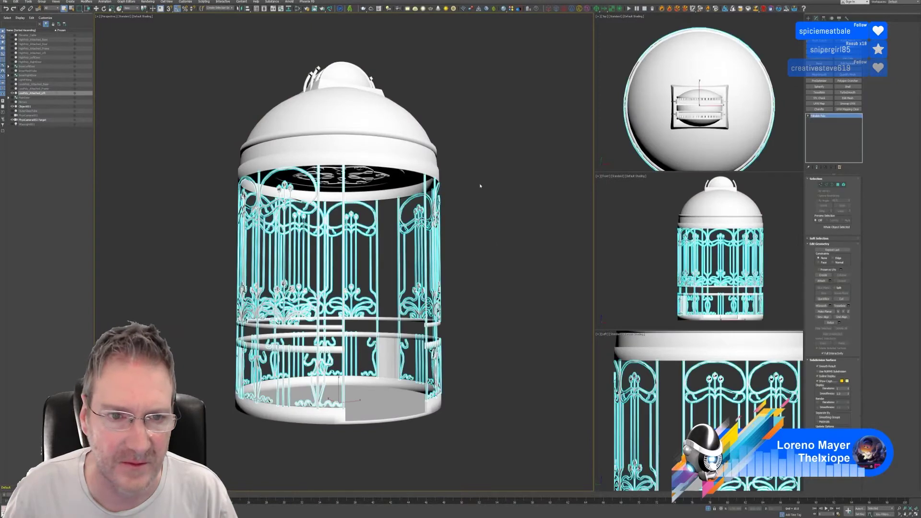
pyautogui.click(451, 216)
pyautogui.click(434, 321)
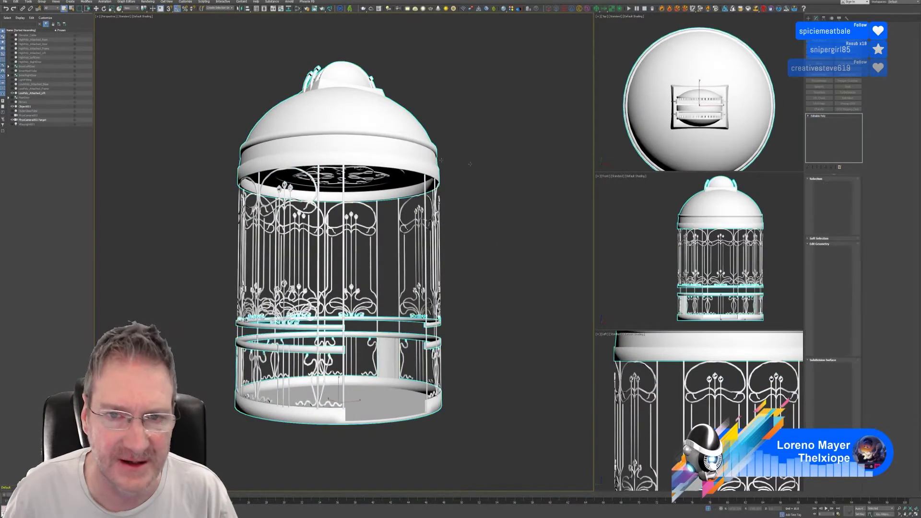
pyautogui.click(840, 106)
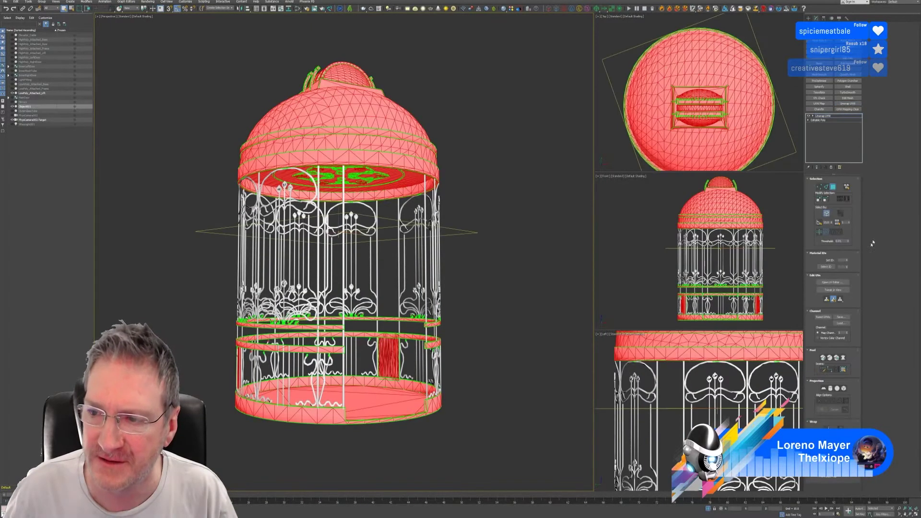
pyautogui.click(841, 283)
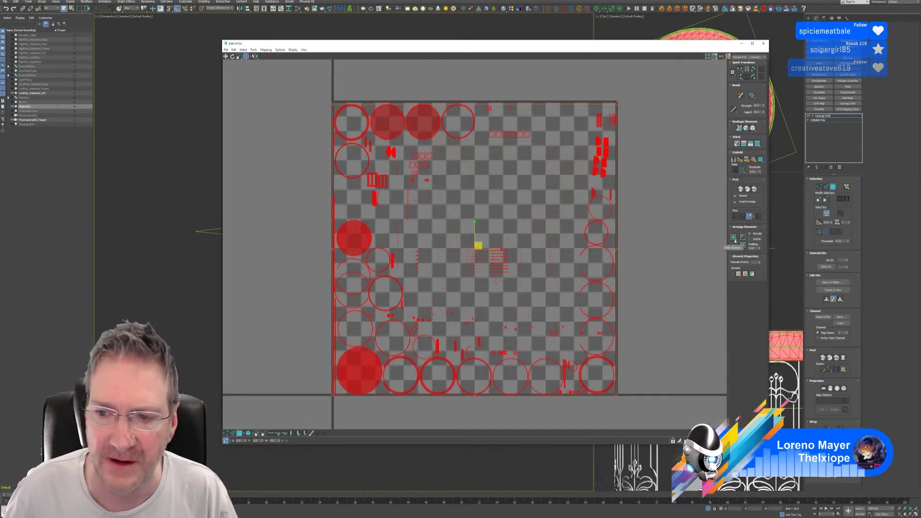
pyautogui.click(681, 188)
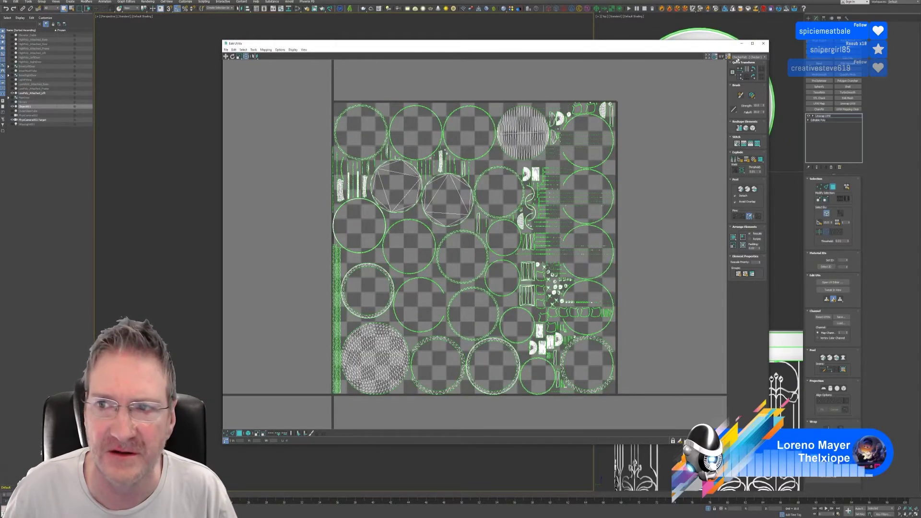
pyautogui.click(763, 44)
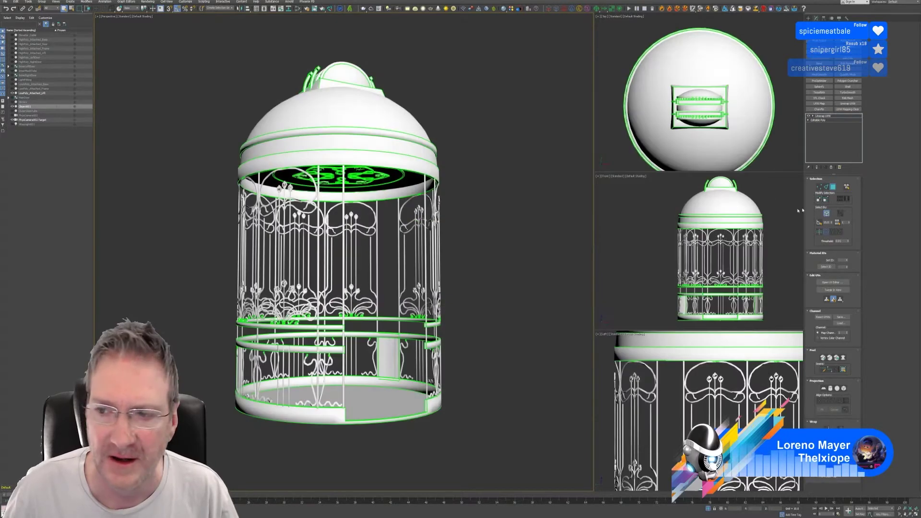
pyautogui.click(834, 187)
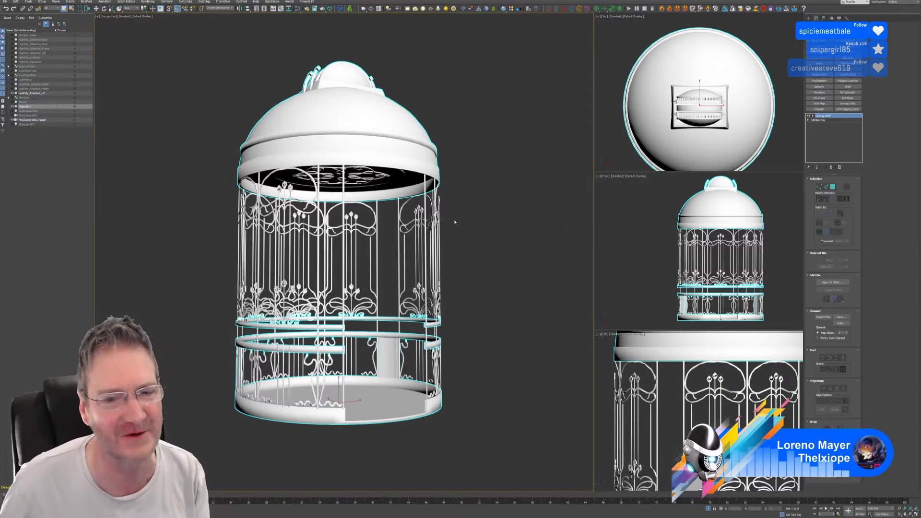
# Inspect the ironwork beneath the dome and undo the Unwrap UVW modifier on the detached solid parts.
pyautogui.keyDown('alt'); pyautogui.moveTo(450, 205); pyautogui.dragTo(410, 205, button='middle'); pyautogui.keyUp('alt')
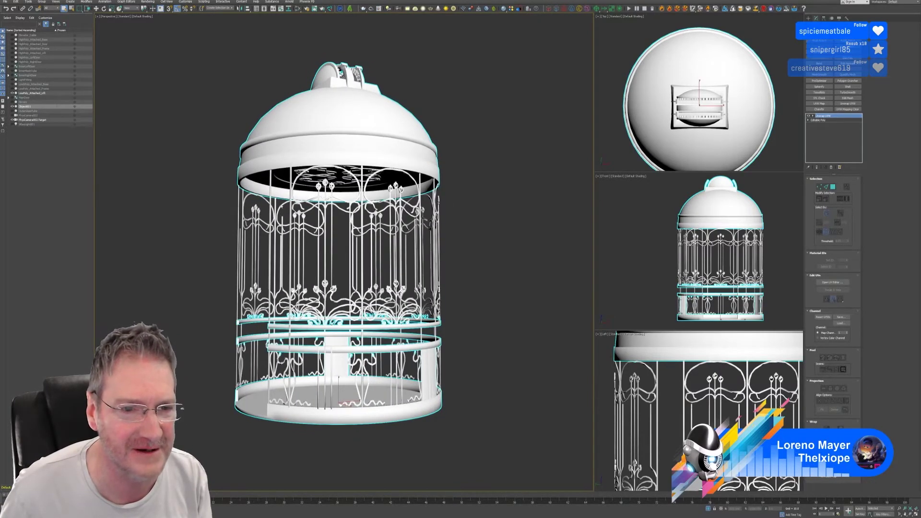
pyautogui.scroll(6, 262, 198)
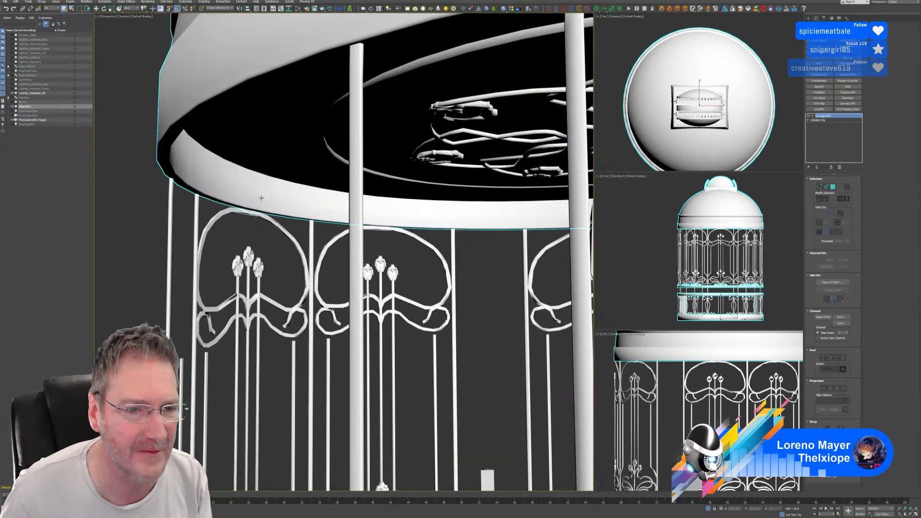
pyautogui.scroll(-7, 262, 198)
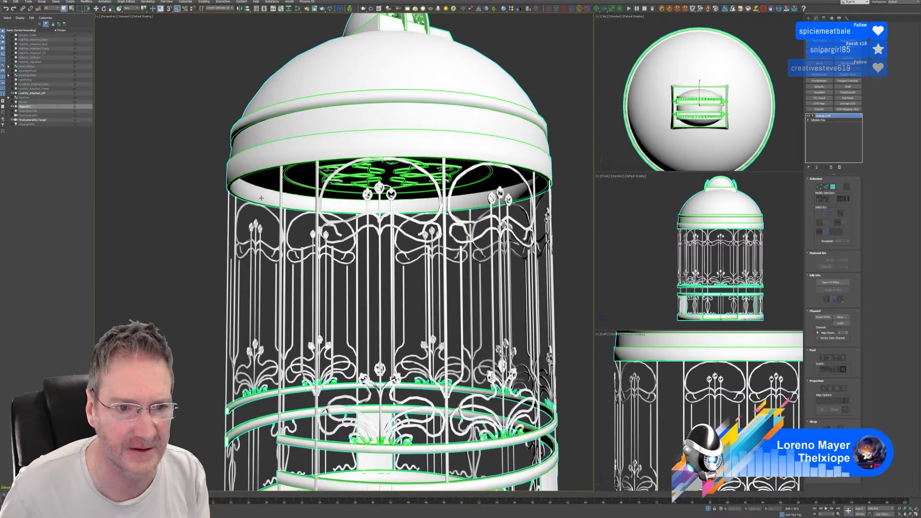
pyautogui.hotkey('ctrl', 'z')
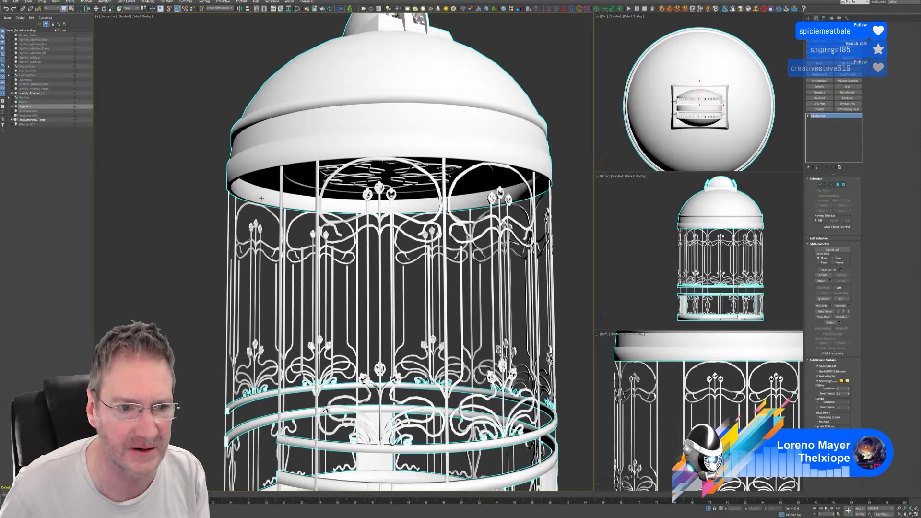
pyautogui.click(261, 197)
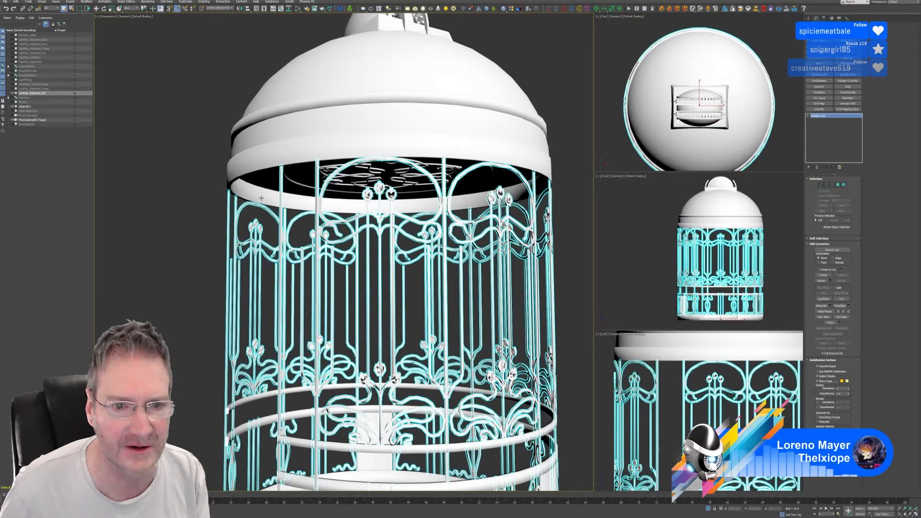
pyautogui.click(844, 184)
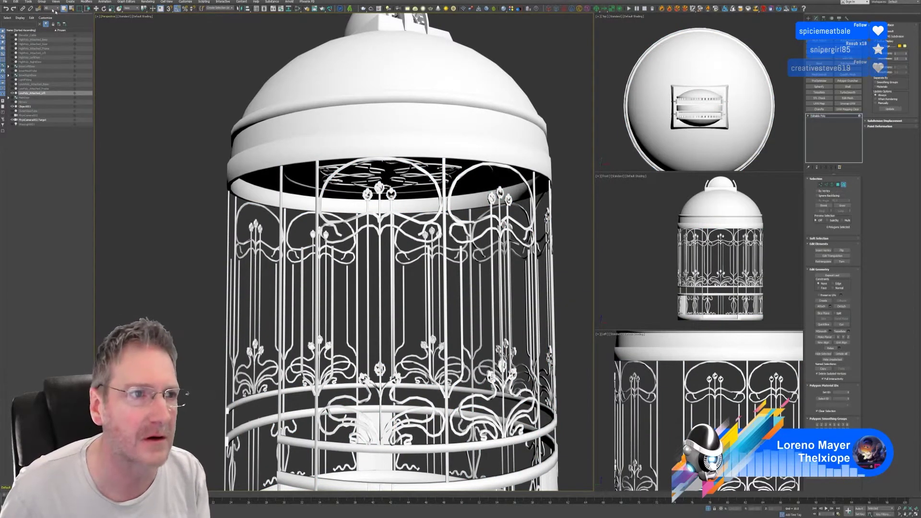
pyautogui.click(16, 2)
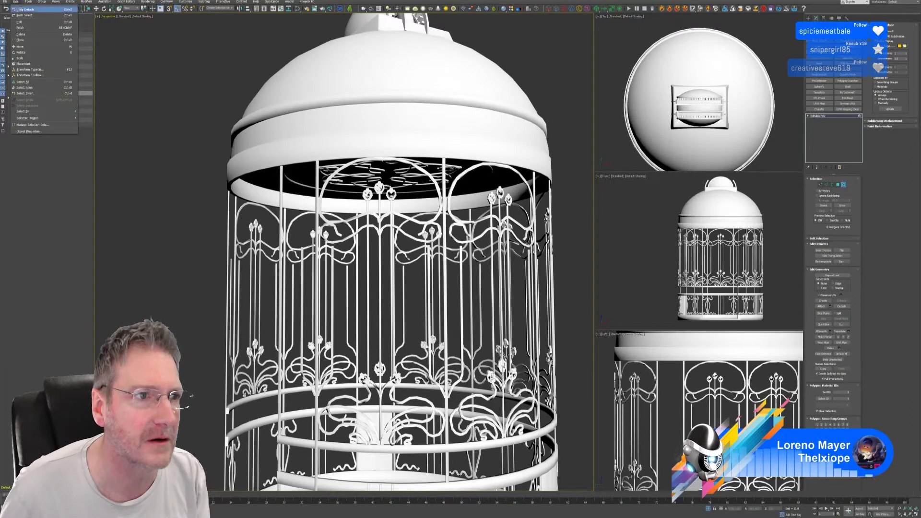
pyautogui.click(29, 16)
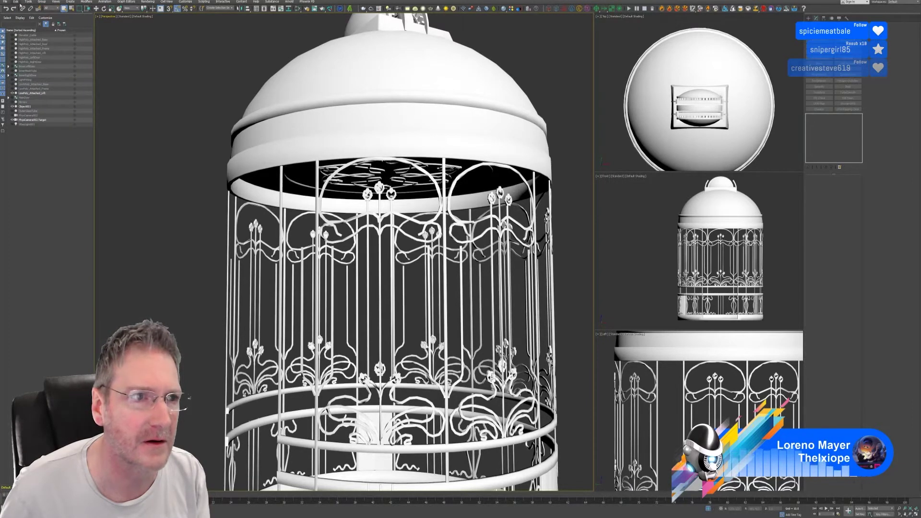
pyautogui.click(17, 2)
pyautogui.click(27, 16)
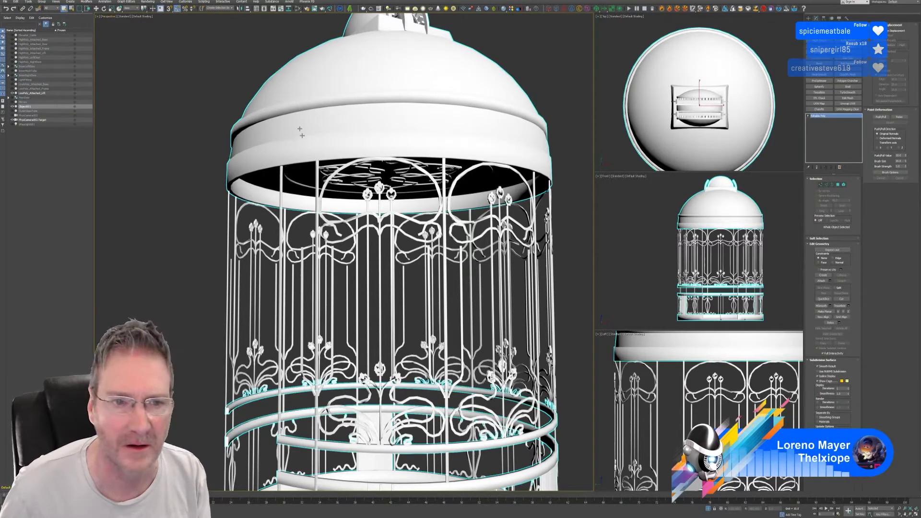
# Examine the detached solid parts and their selected polygons against the ironwork below the dome and around the railings.
pyautogui.scroll(3, 242, 219)
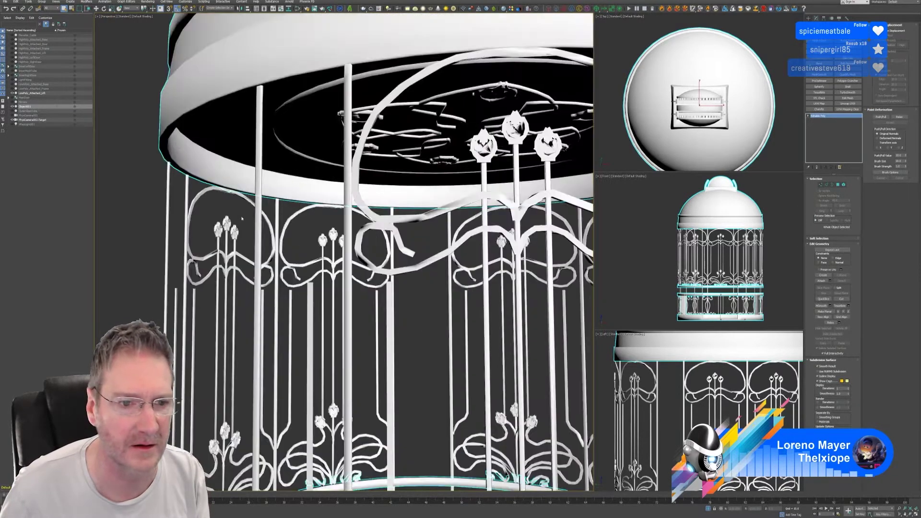
pyautogui.scroll(3, 242, 219)
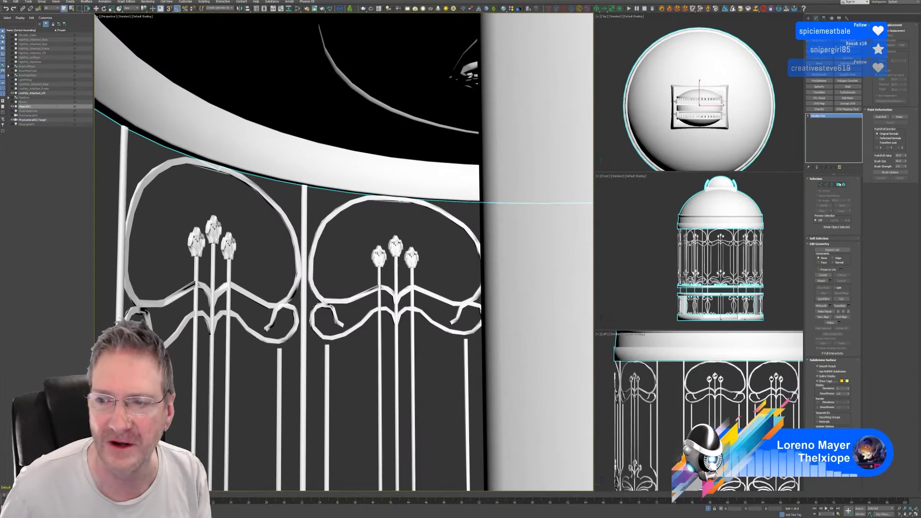
pyautogui.click(839, 185)
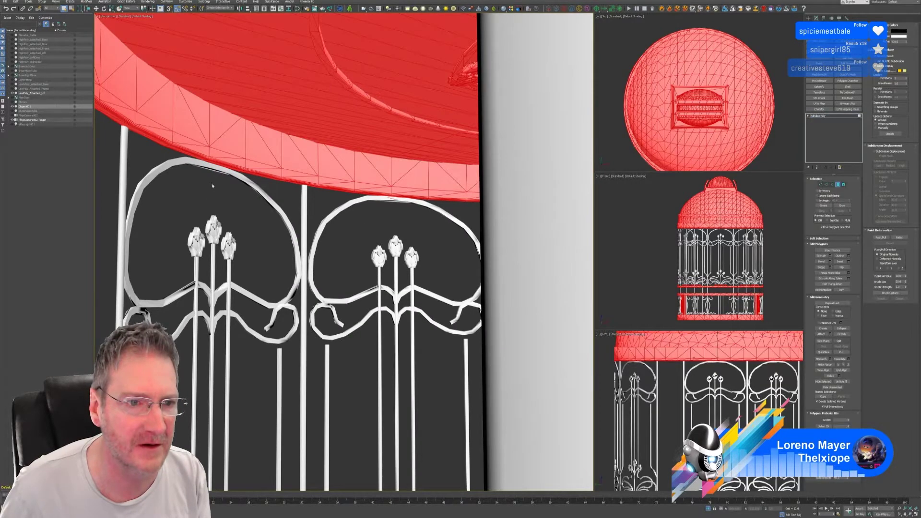
pyautogui.scroll(-4, 212, 186)
pyautogui.scroll(3, 213, 178)
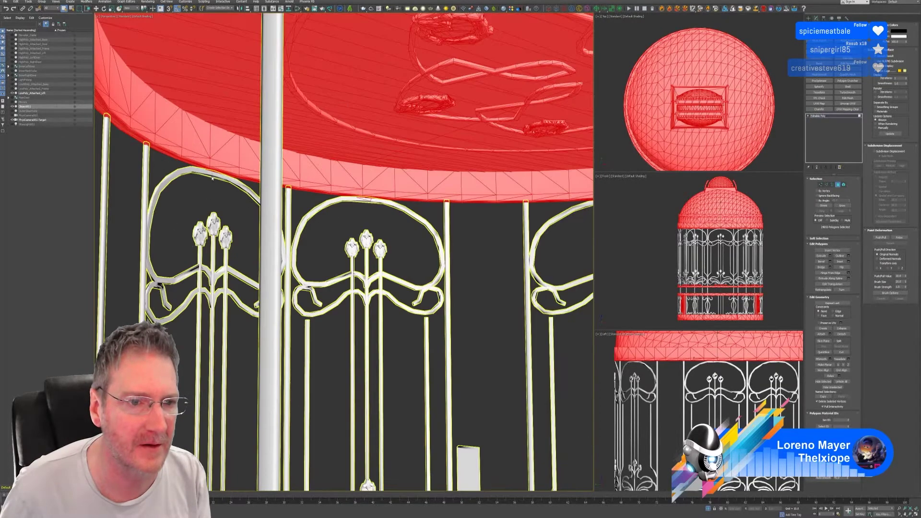
pyautogui.scroll(-8, 211, 177)
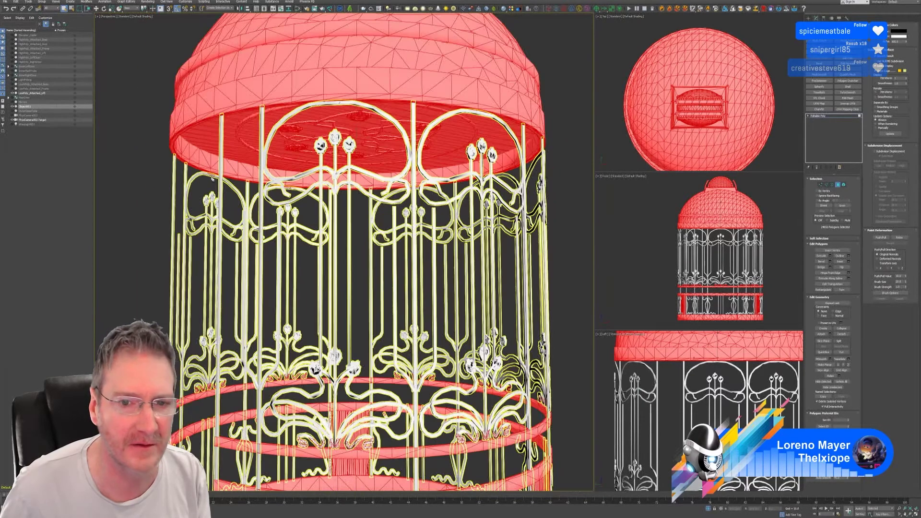
pyautogui.moveTo(447, 251); pyautogui.dragTo(467, 248, button='middle')
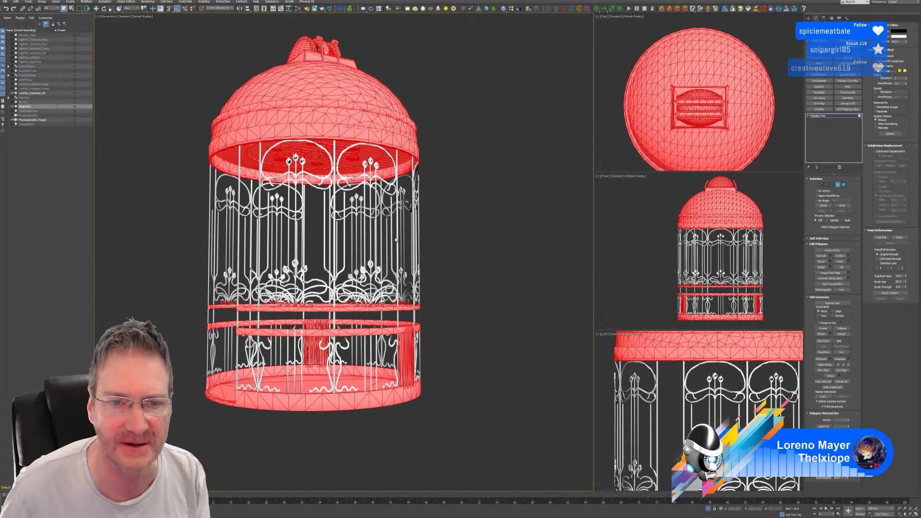
pyautogui.click(838, 185)
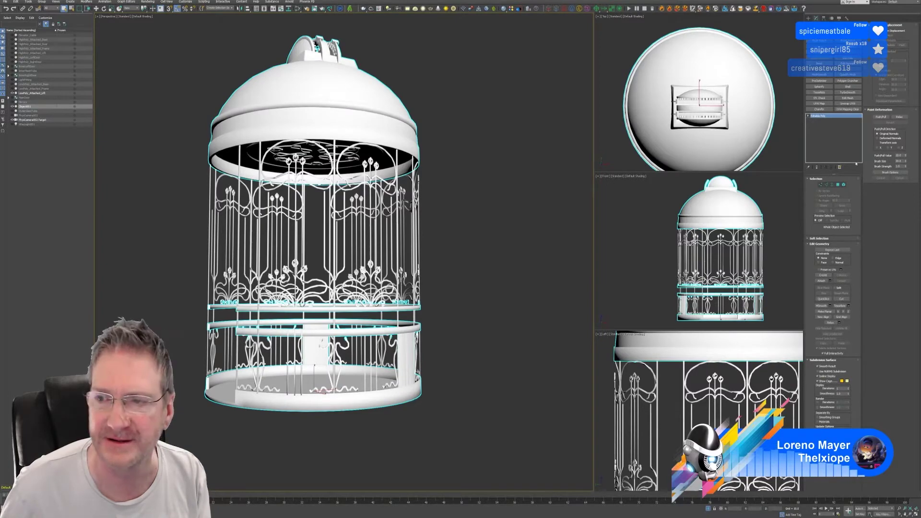
pyautogui.keyDown('alt'); pyautogui.moveTo(522, 282); pyautogui.dragTo(494, 303, button='middle'); pyautogui.keyUp('alt')
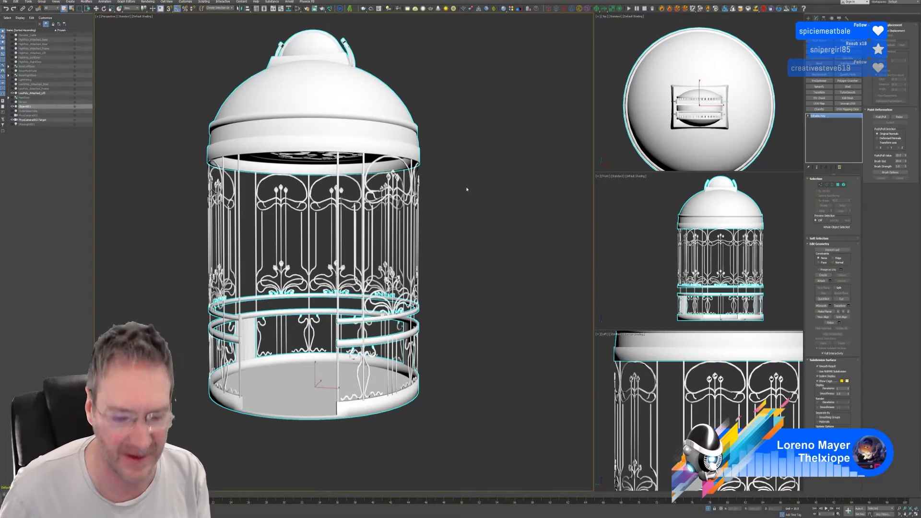
# Undo the detachment of the solid parts and add the missing lower railing panel back to the element selection.
pyautogui.hotkey('ctrl', 'z')
pyautogui.hotkey('ctrl', 'z')
pyautogui.hotkey('ctrl', 'z')
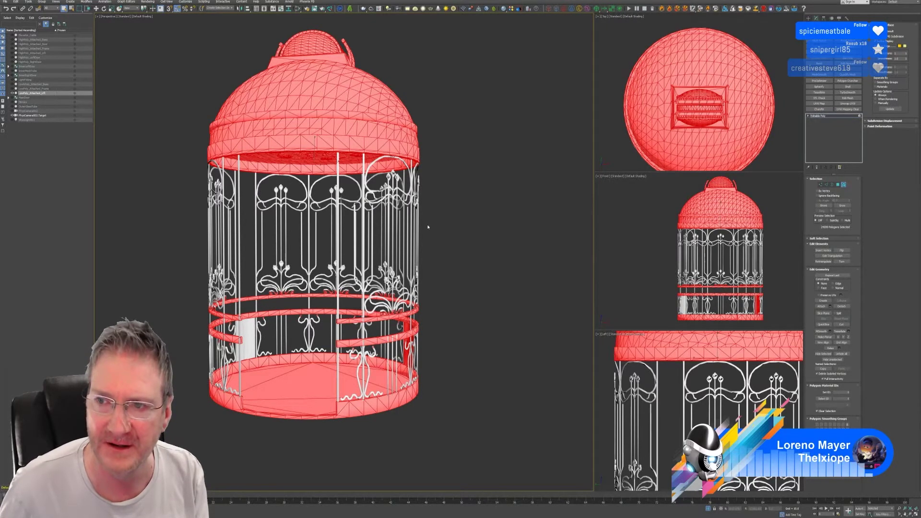
pyautogui.keyDown('ctrl'); pyautogui.click(252, 330); pyautogui.keyUp('ctrl')
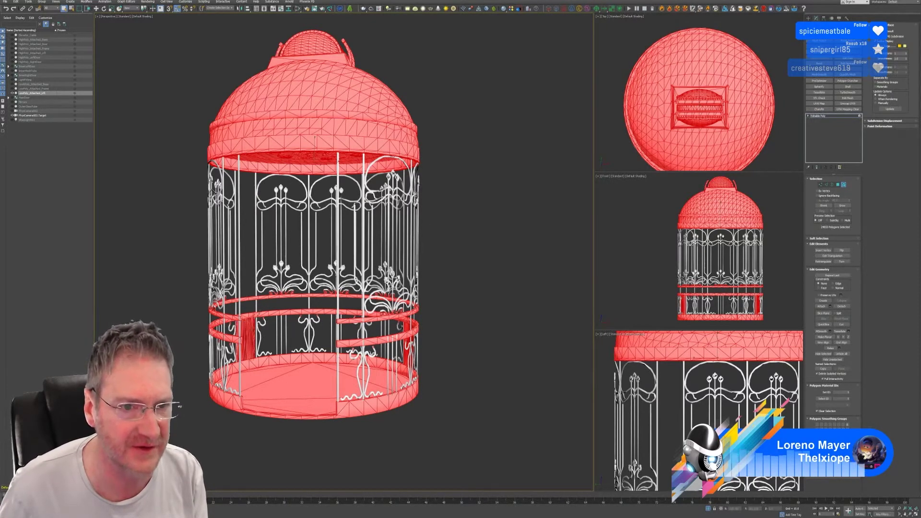
# Deselect the small curled ironwork pieces directly above the upper rail in an enlarged front view of the cage.
pyautogui.scroll(5, 284, 305)
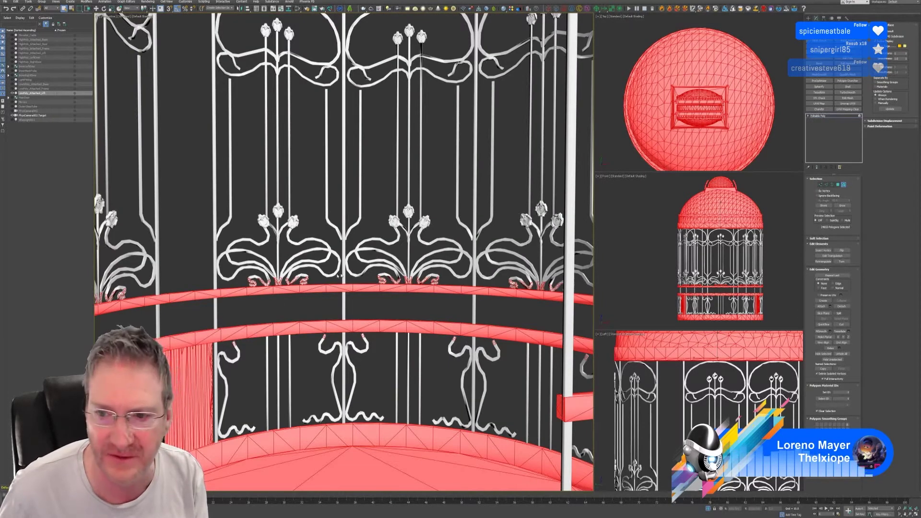
pyautogui.scroll(2, 727, 293)
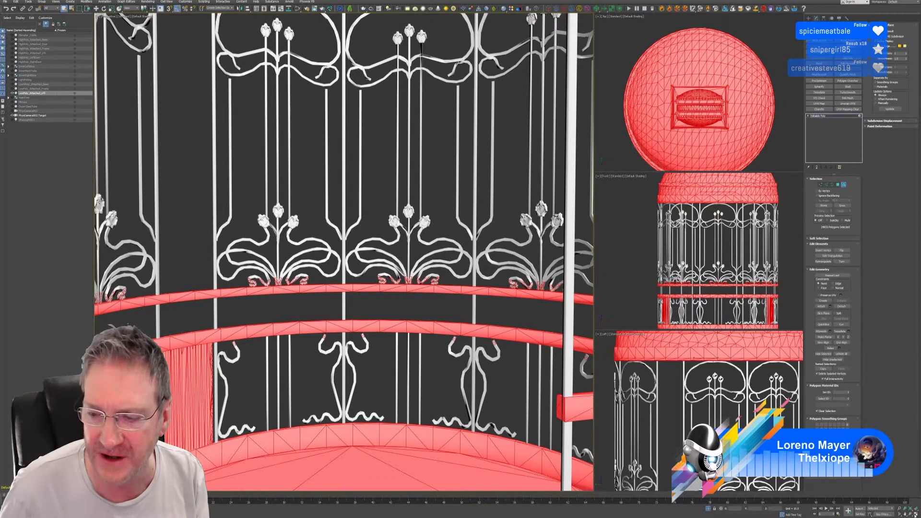
pyautogui.hotkey('alt', 'w')
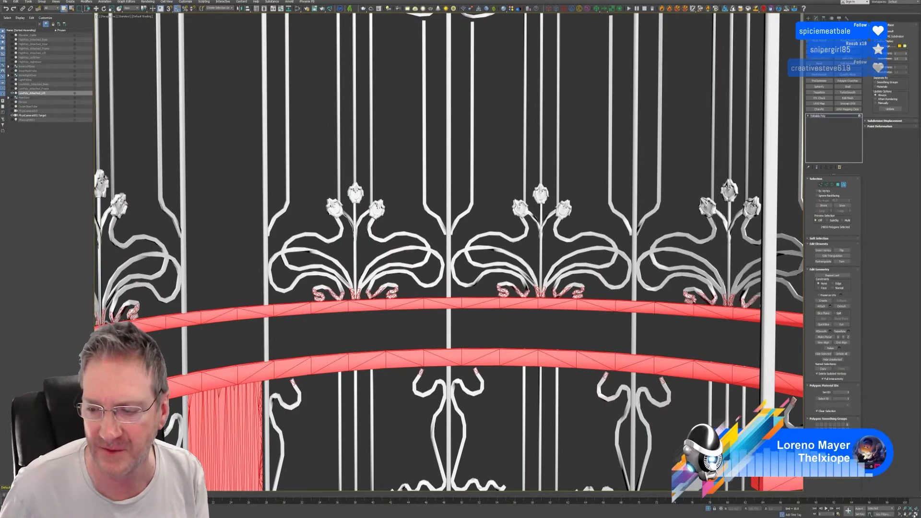
pyautogui.hotkey('alt', 'w')
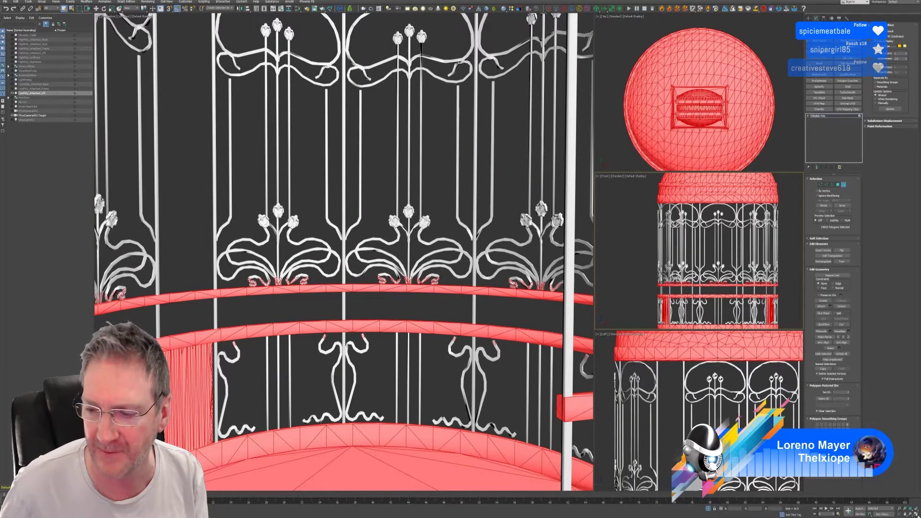
pyautogui.hotkey('alt', 'w')
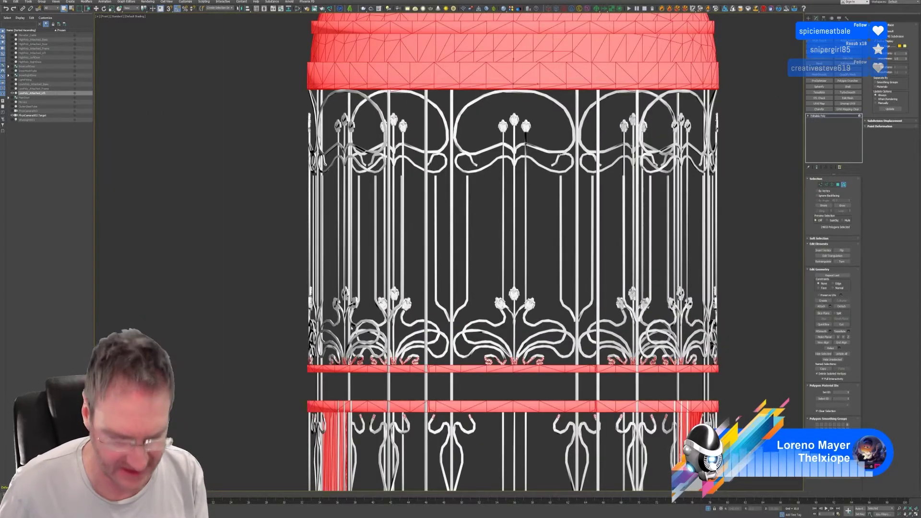
pyautogui.moveTo(270, 291); pyautogui.dragTo(661, 308)
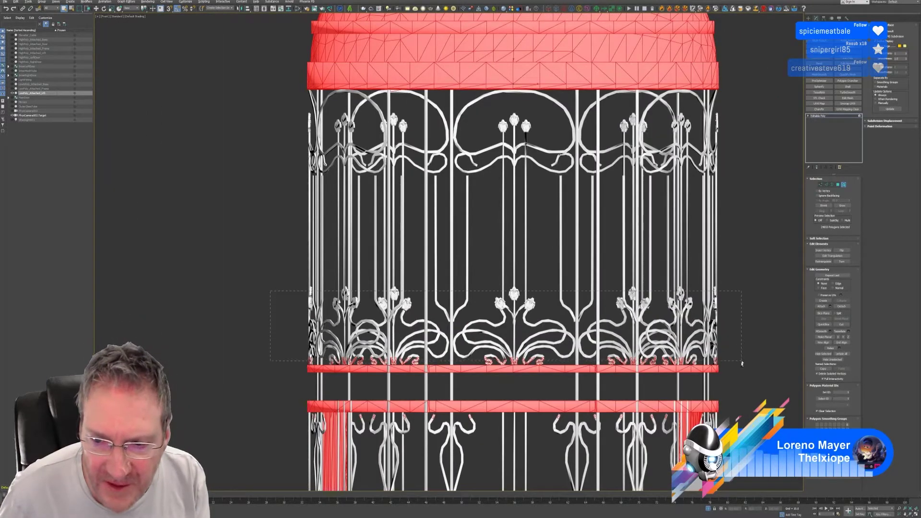
pyautogui.keyDown('alt'); pyautogui.moveTo(742, 363); pyautogui.dragTo(742, 364); pyautogui.keyUp('alt')
pyautogui.scroll(2, 627, 353)
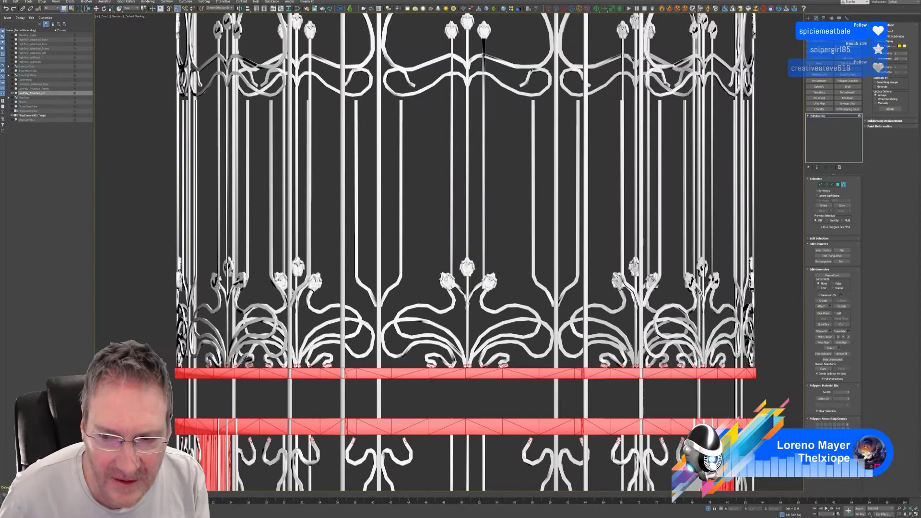
pyautogui.moveTo(628, 351); pyautogui.dragTo(594, 323, button='middle')
pyautogui.keyDown('alt'); pyautogui.moveTo(117, 263); pyautogui.dragTo(780, 341); pyautogui.keyUp('alt')
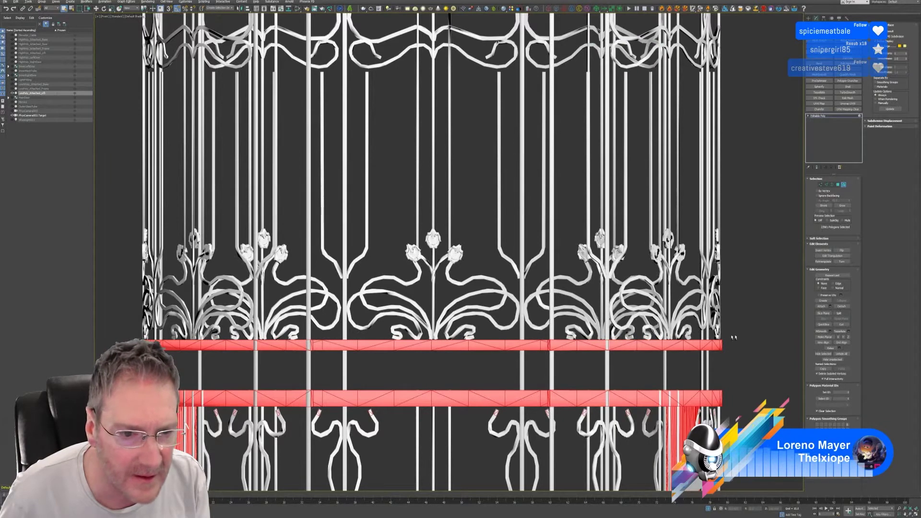
pyautogui.scroll(-5, 404, 137)
pyautogui.scroll(2, 404, 137)
pyautogui.scroll(2, 403, 137)
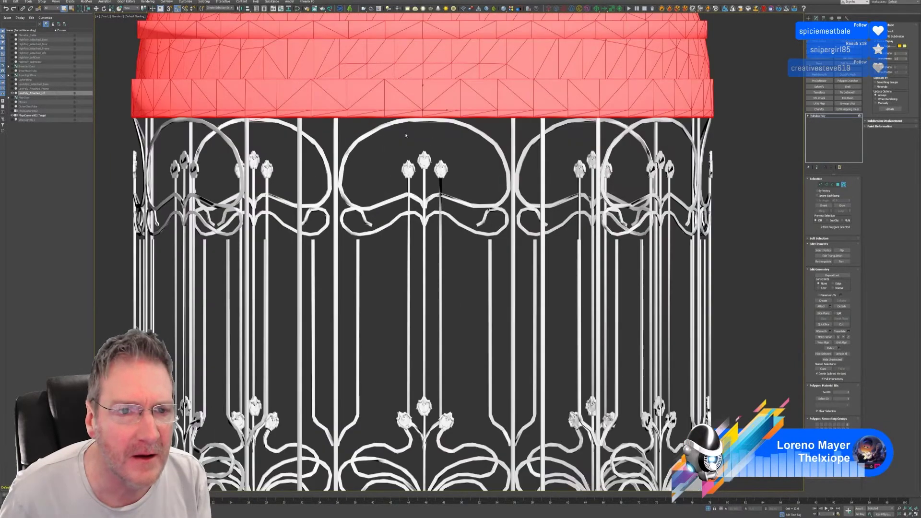
# Remove the remaining arch ironwork directly below the dome from the element selection in the front view.
pyautogui.moveTo(210, 160); pyautogui.dragTo(286, 119)
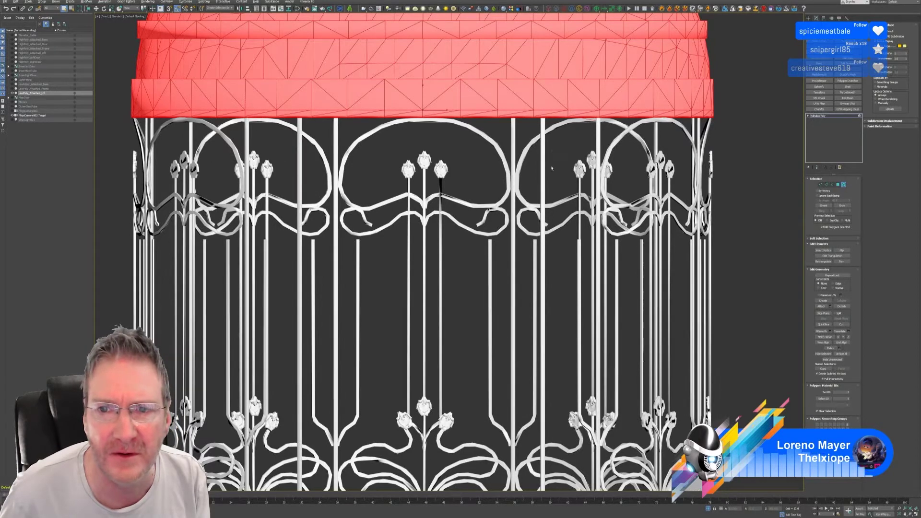
pyautogui.keyDown('alt'); pyautogui.moveTo(552, 166); pyautogui.dragTo(625, 121); pyautogui.keyUp('alt')
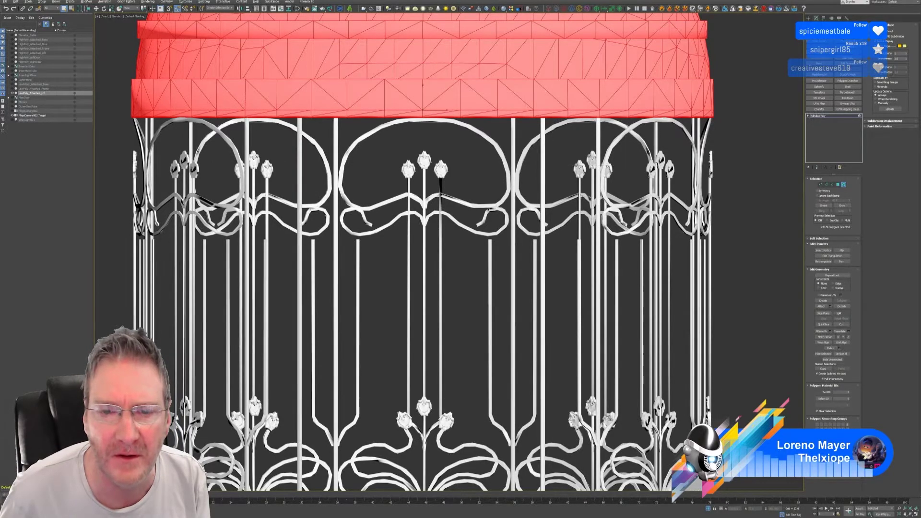
# Deselect the ironwork between the base and the lower rail, keeping the solid side panels in the selection.
pyautogui.scroll(-2, 551, 242)
pyautogui.moveTo(524, 311); pyautogui.dragTo(539, 138, button='middle')
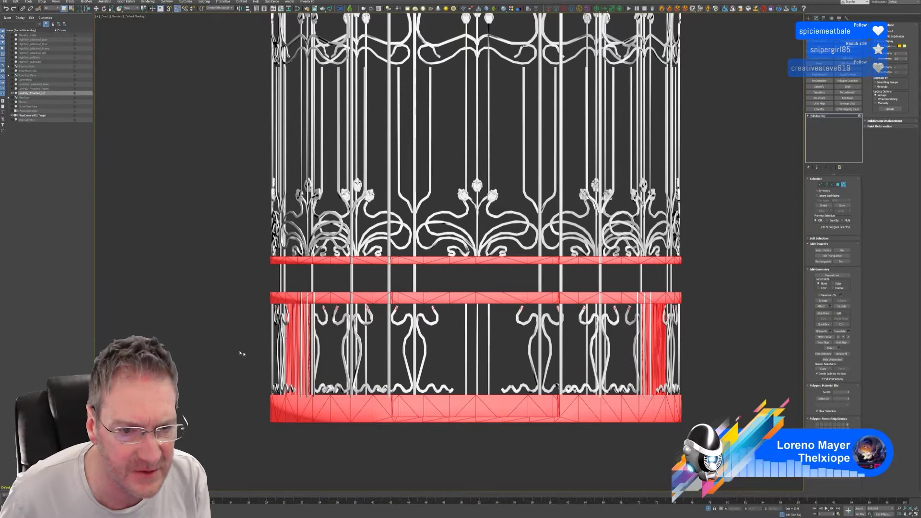
pyautogui.moveTo(245, 356); pyautogui.dragTo(735, 306)
pyautogui.keyDown('ctrl'); pyautogui.click(286, 359); pyautogui.keyUp('ctrl')
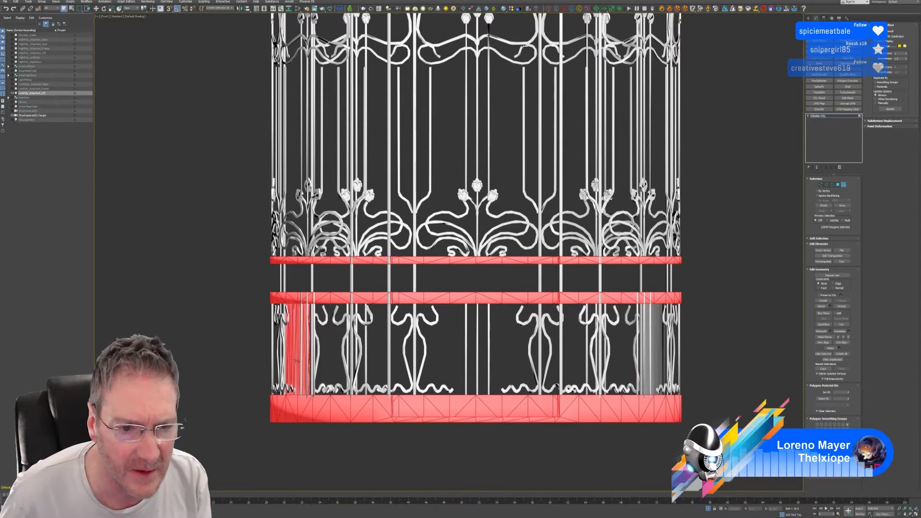
pyautogui.keyDown('ctrl'); pyautogui.click(658, 346); pyautogui.keyUp('ctrl')
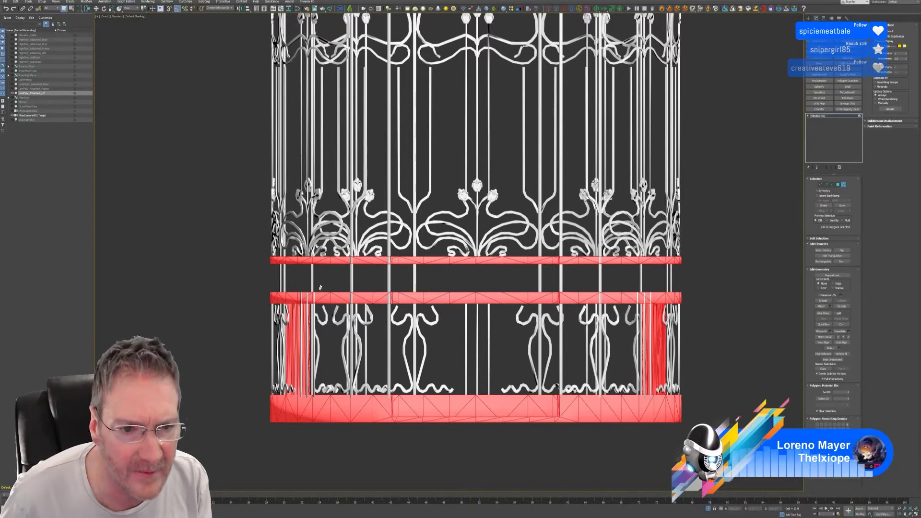
# Examine the selected dome, rails, base and panels against the unselected ironwork in the front and perspective views.
pyautogui.scroll(2, 399, 298)
pyautogui.scroll(3, 477, 278)
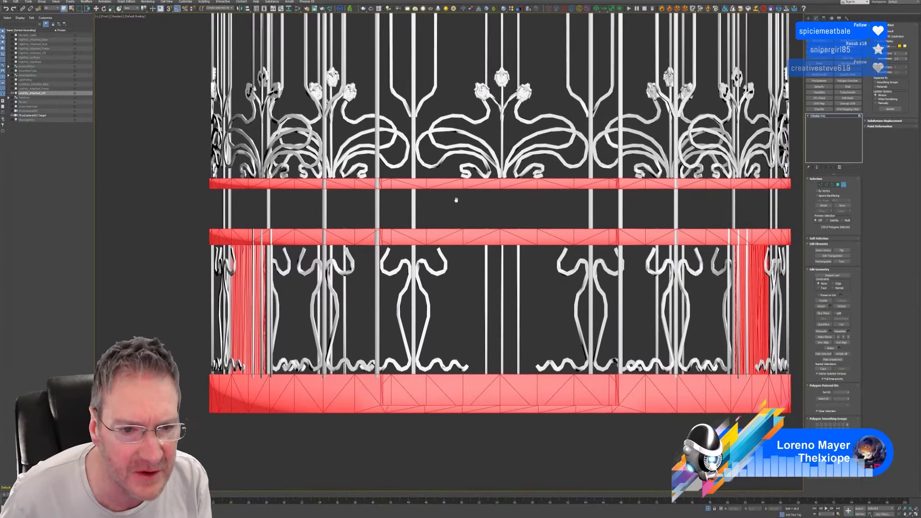
pyautogui.moveTo(518, 292); pyautogui.dragTo(491, 359, button='middle')
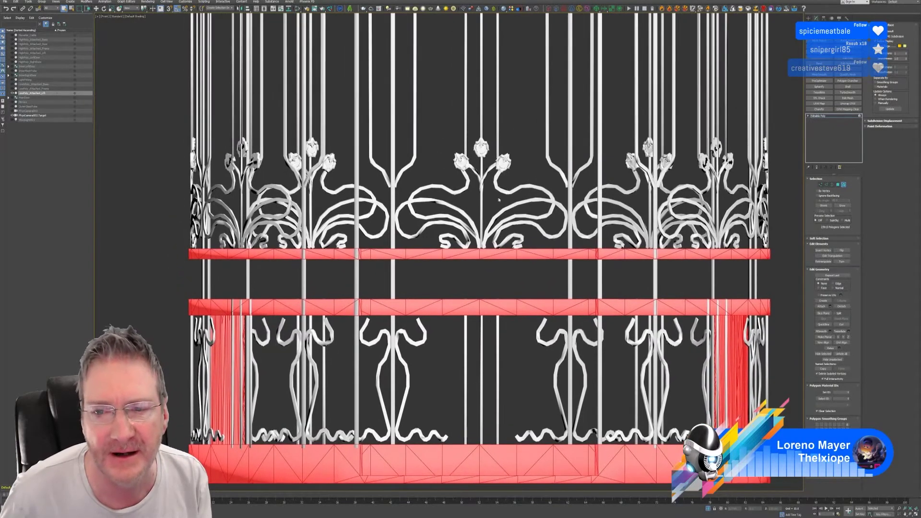
pyautogui.moveTo(499, 201); pyautogui.dragTo(461, 127, button='middle')
pyautogui.press('z')
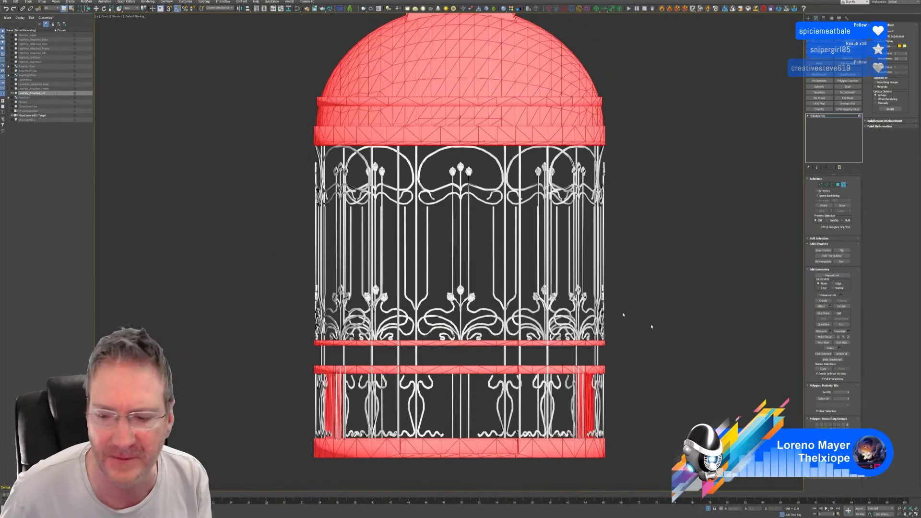
pyautogui.hotkey('alt', 'w')
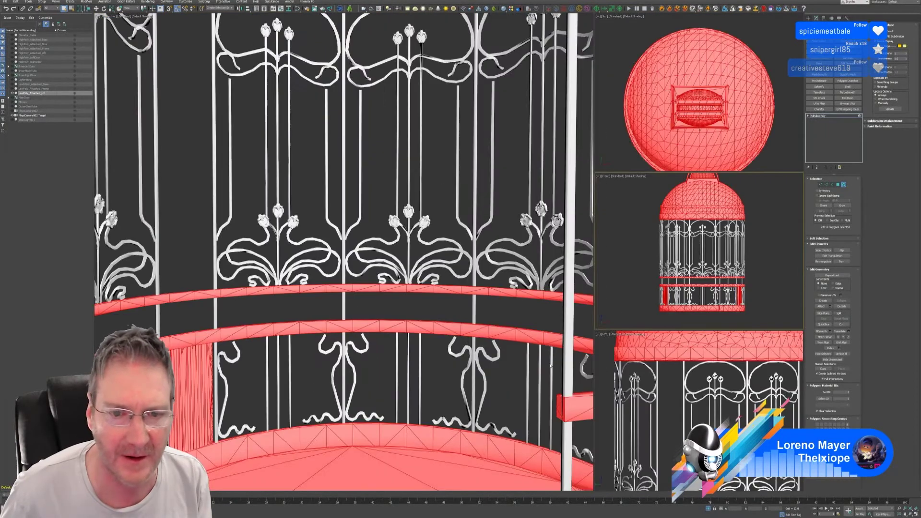
pyautogui.scroll(-10, 320, 303)
pyautogui.keyDown('alt'); pyautogui.moveTo(321, 298); pyautogui.dragTo(357, 217, button='middle'); pyautogui.keyUp('alt')
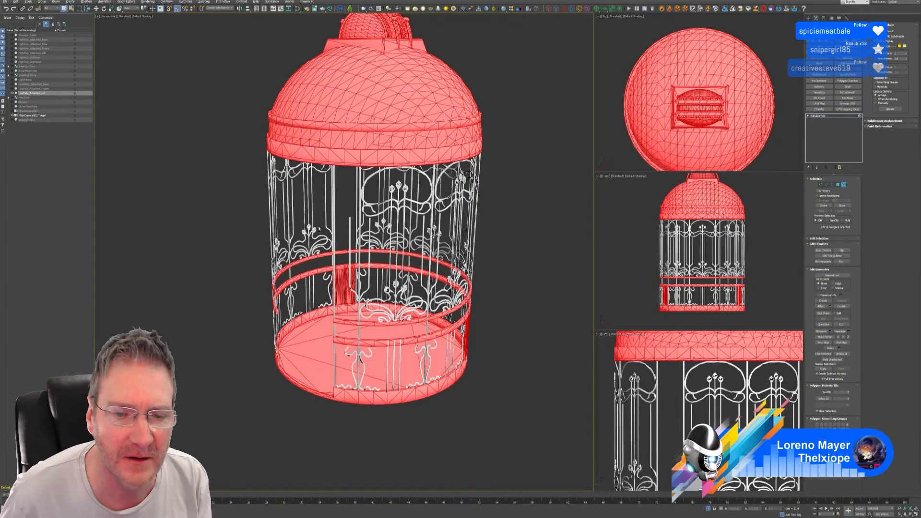
pyautogui.keyDown('alt'); pyautogui.moveTo(347, 225); pyautogui.dragTo(314, 218, button='middle'); pyautogui.keyUp('alt')
# Deselect any stray elements inside the first far-side ironwork arch beneath the dome in the perspective view.
pyautogui.scroll(6, 312, 202)
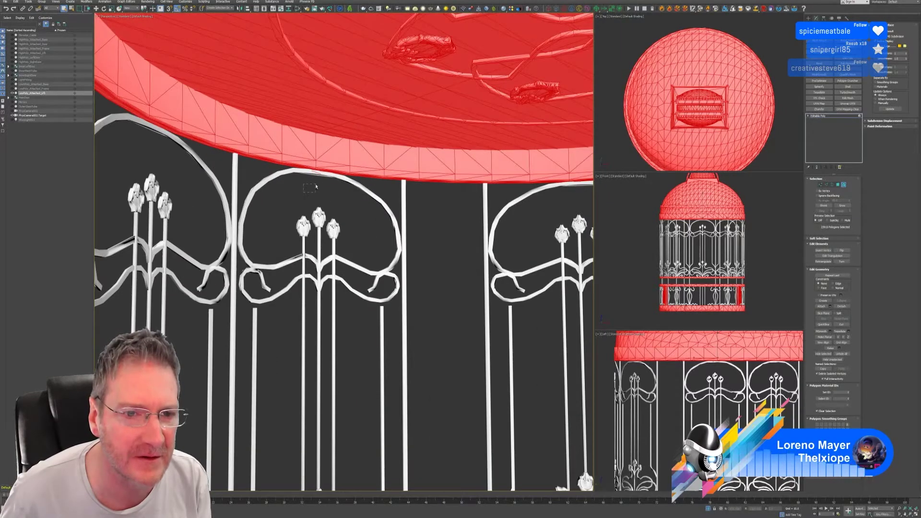
pyautogui.moveTo(307, 194); pyautogui.dragTo(327, 173)
pyautogui.scroll(-4, 326, 174)
pyautogui.keyDown('alt'); pyautogui.moveTo(326, 174); pyautogui.dragTo(227, 197, button='middle'); pyautogui.keyUp('alt')
pyautogui.scroll(3, 267, 187)
pyautogui.scroll(-2, 241, 177)
pyautogui.scroll(-4, 223, 187)
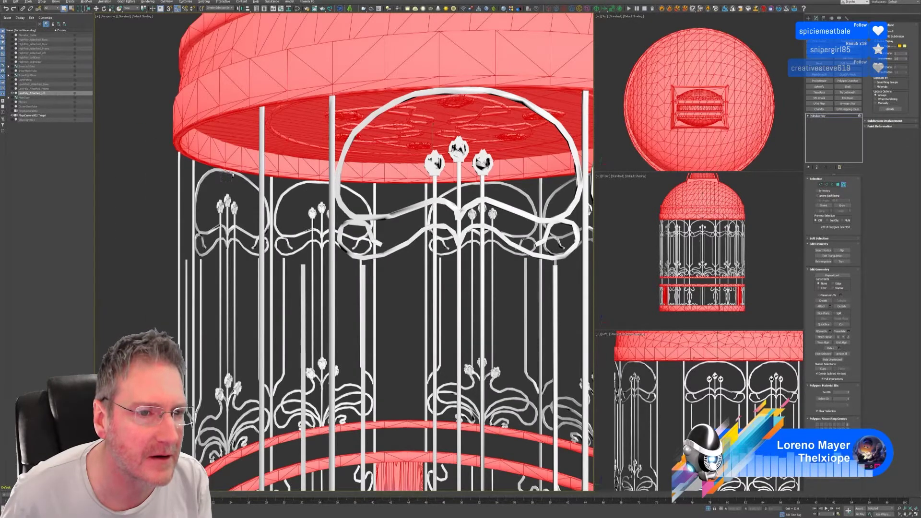
# Clear any remaining stray elements around the other ironwork arches below the dome, checking them from several angles.
pyautogui.scroll(-4, 234, 199)
pyautogui.keyDown('alt'); pyautogui.moveTo(234, 199); pyautogui.dragTo(362, 243, button='middle'); pyautogui.keyUp('alt')
pyautogui.scroll(4, 442, 197)
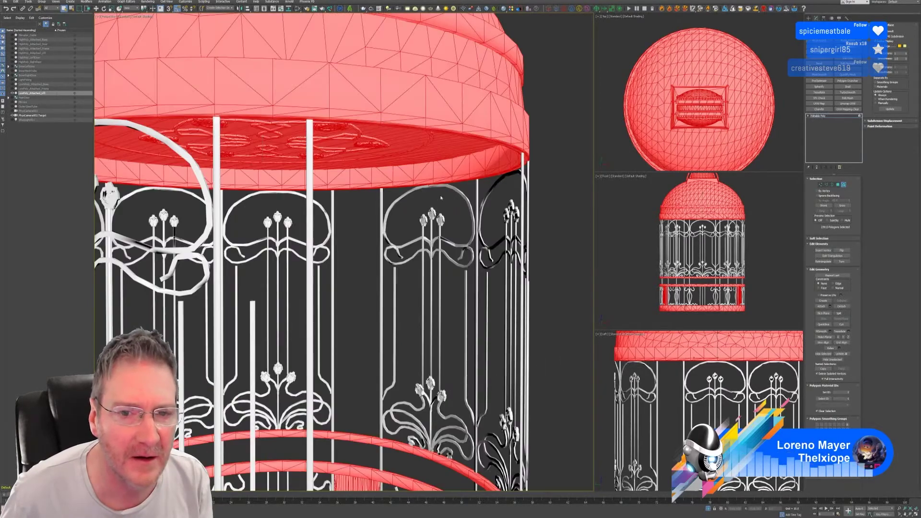
pyautogui.scroll(3, 441, 197)
pyautogui.moveTo(413, 195); pyautogui.dragTo(435, 179)
pyautogui.scroll(-5, 439, 203)
pyautogui.keyDown('alt'); pyautogui.moveTo(438, 256); pyautogui.dragTo(451, 257, button='middle'); pyautogui.keyUp('alt')
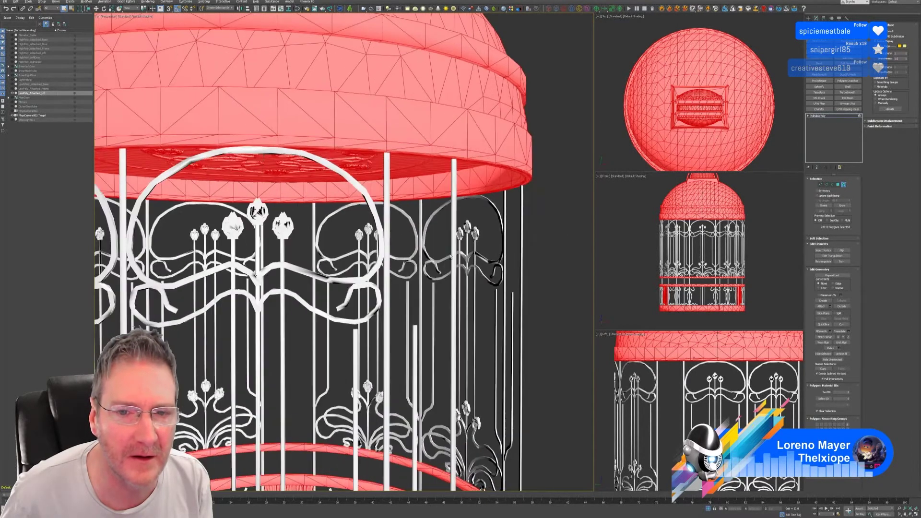
pyautogui.scroll(4, 467, 205)
pyautogui.scroll(-4, 467, 207)
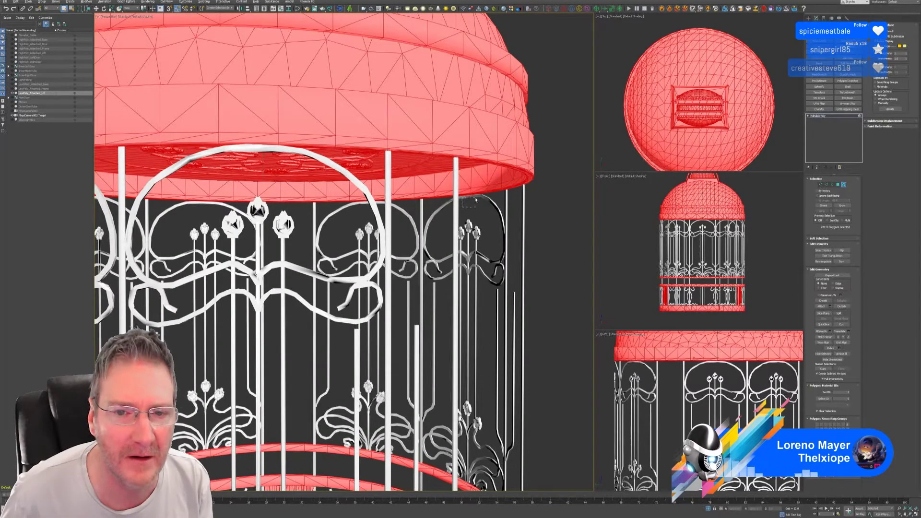
pyautogui.scroll(-5, 353, 201)
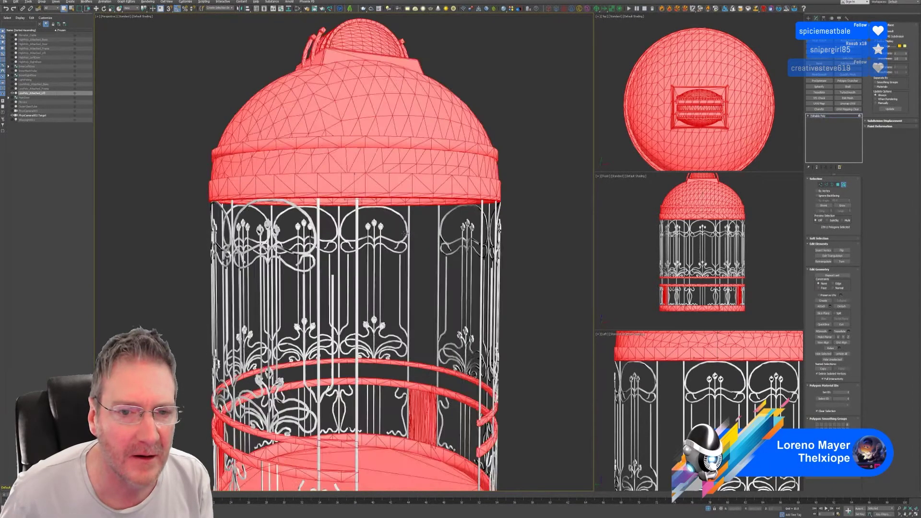
pyautogui.keyDown('alt'); pyautogui.moveTo(352, 173); pyautogui.dragTo(356, 232, button='middle'); pyautogui.keyUp('alt')
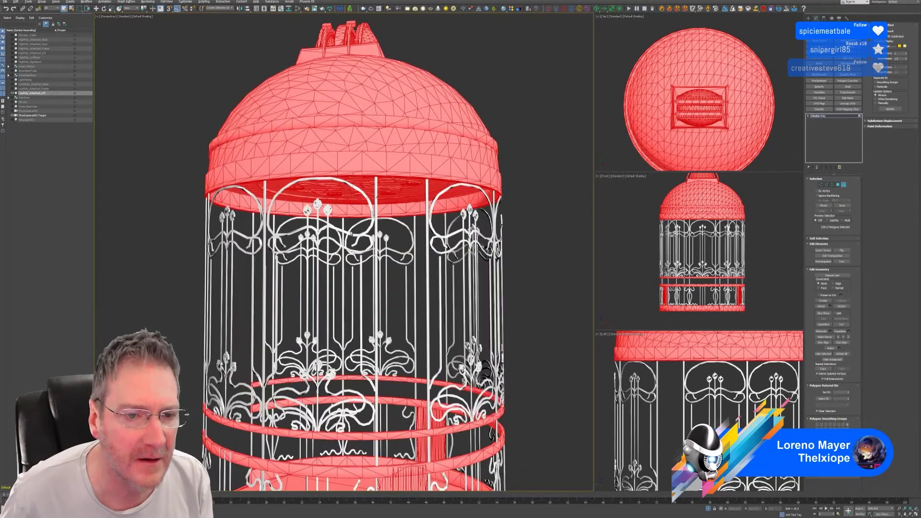
pyautogui.scroll(4, 341, 221)
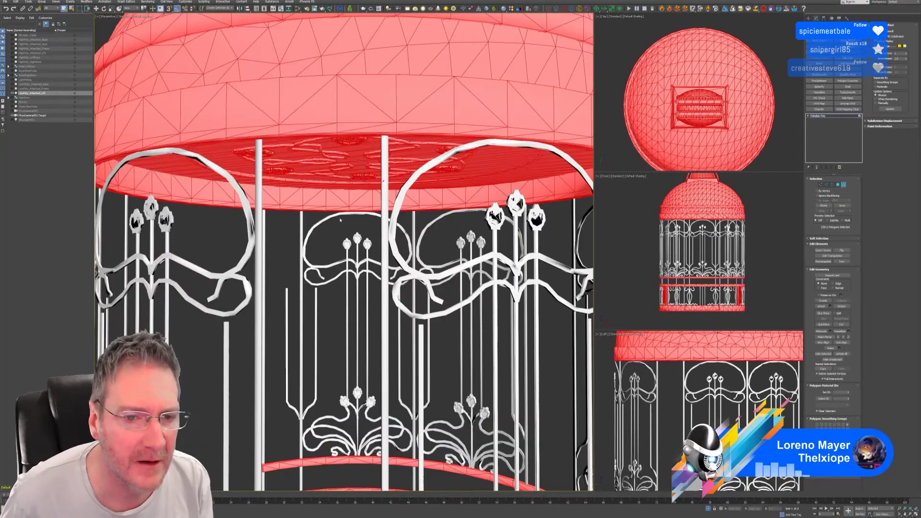
pyautogui.keyDown('alt'); pyautogui.moveTo(340, 220); pyautogui.dragTo(461, 233, button='middle'); pyautogui.keyUp('alt')
pyautogui.scroll(-4, 434, 221)
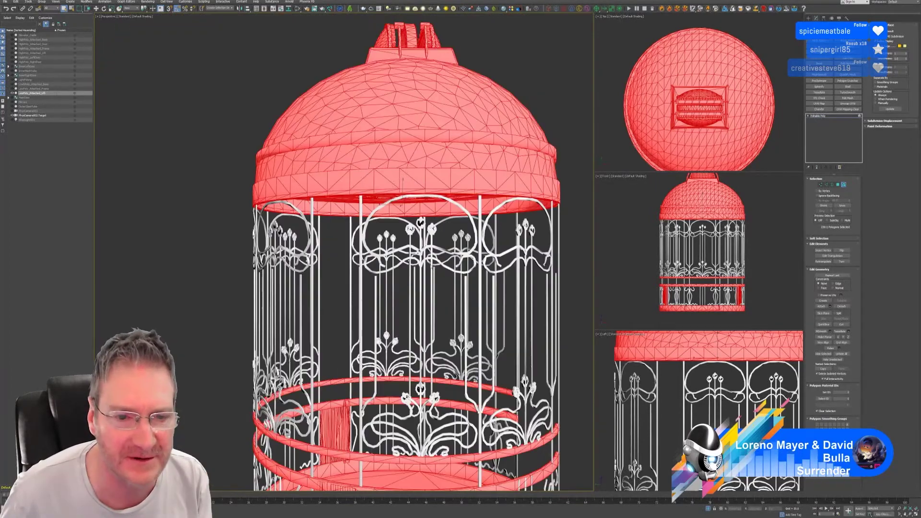
# Detach the selected dome, rails, base and panels as a separate object and leave element selection.
pyautogui.moveTo(427, 380); pyautogui.dragTo(301, 249, button='middle')
pyautogui.moveTo(304, 306); pyautogui.dragTo(316, 212, button='middle')
pyautogui.scroll(3, 316, 212)
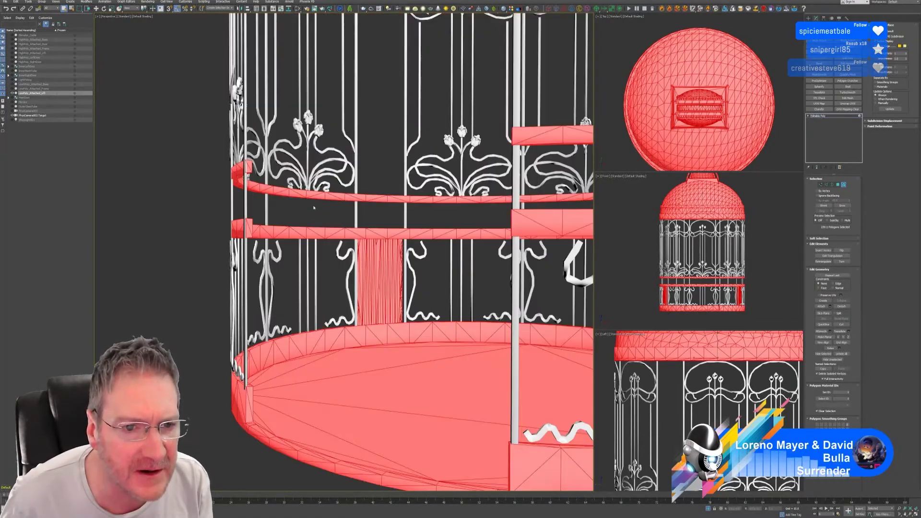
pyautogui.keyDown('alt'); pyautogui.moveTo(360, 316); pyautogui.dragTo(423, 315, button='middle'); pyautogui.keyUp('alt')
pyautogui.scroll(-10, 423, 314)
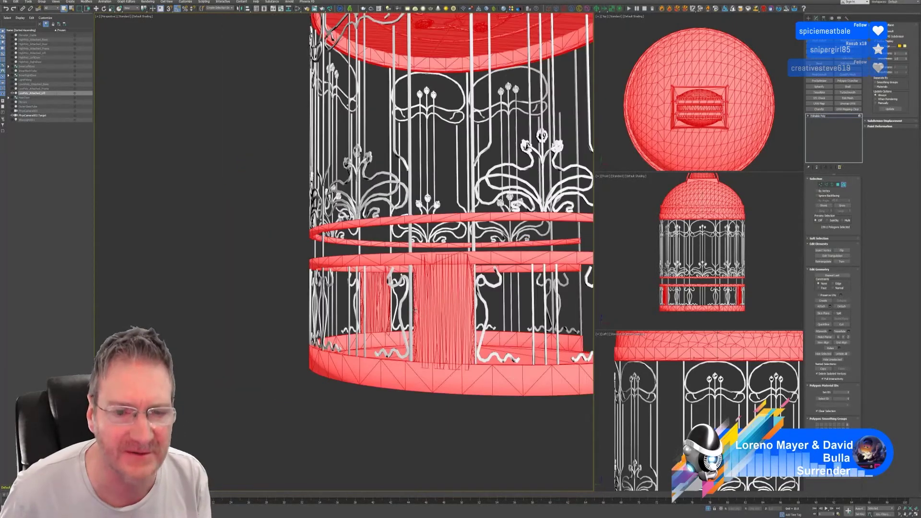
pyautogui.keyDown('alt'); pyautogui.moveTo(573, 264); pyautogui.dragTo(483, 272, button='middle'); pyautogui.keyUp('alt')
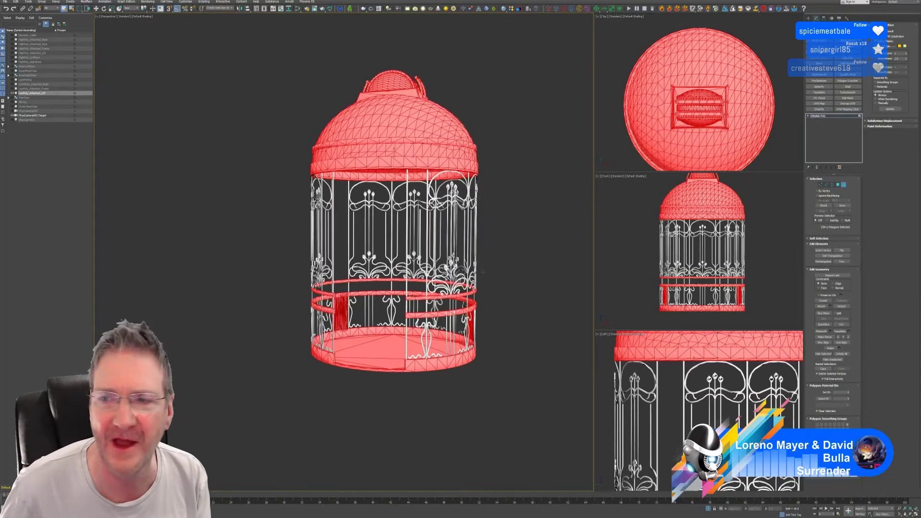
pyautogui.click(842, 306)
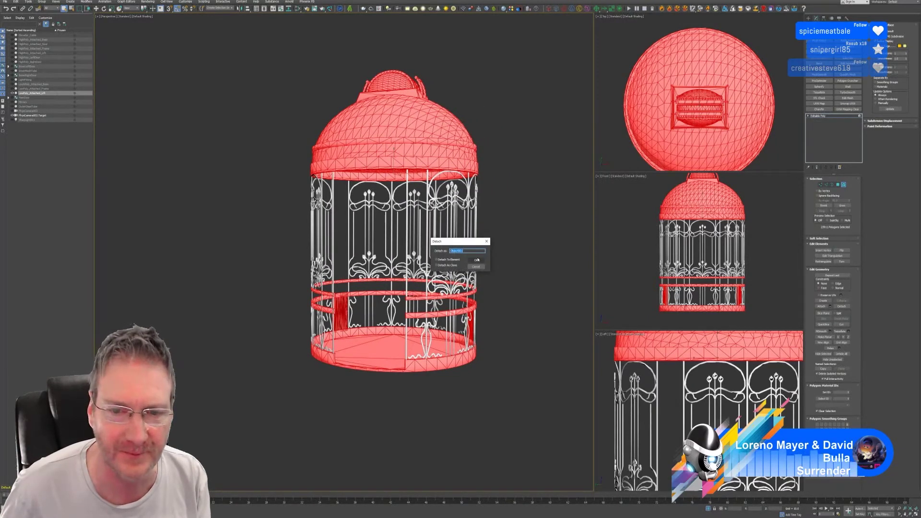
pyautogui.press('Return')
pyautogui.click(846, 183)
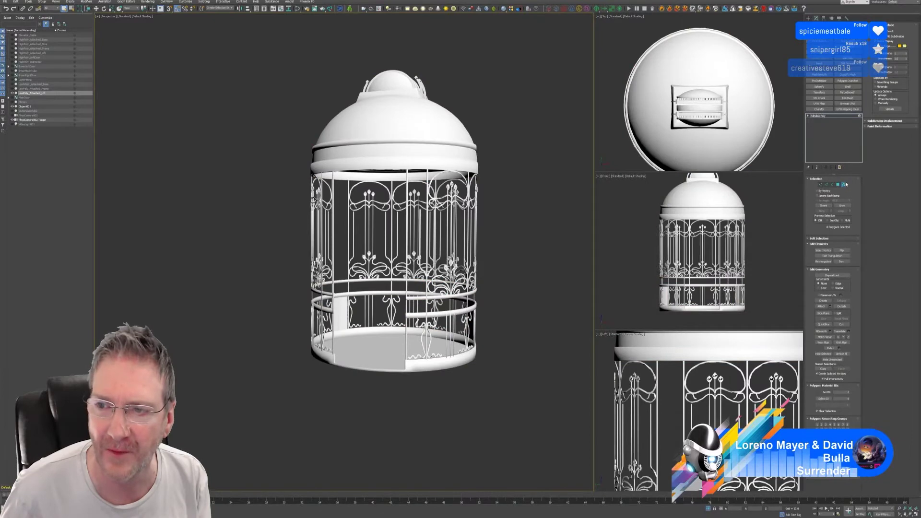
# Apply an Unwrap UVW modifier to the detached solid parts and open their UVs for editing.
pyautogui.click(445, 151)
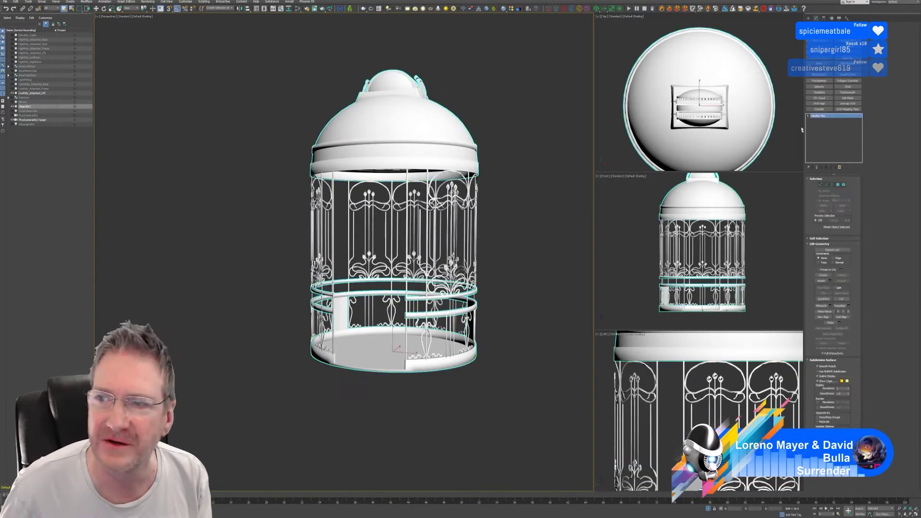
pyautogui.click(848, 104)
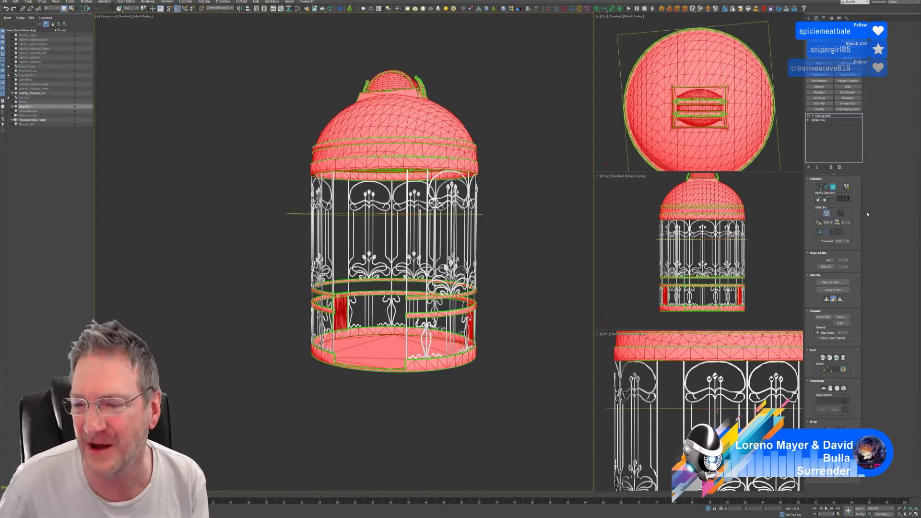
pyautogui.click(835, 283)
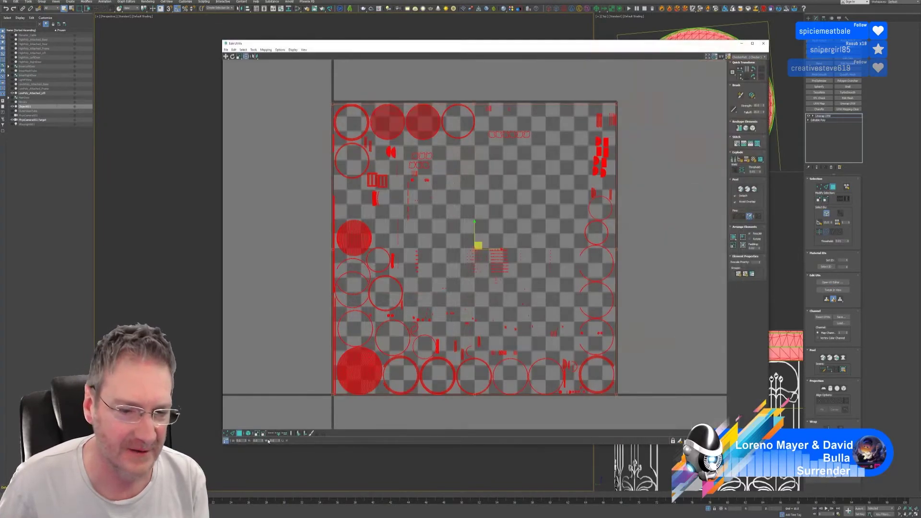
# Select all UV elements of the solid parts, pack them into the UV tile and close the UV editor.
pyautogui.click(251, 434)
pyautogui.moveTo(297, 88); pyautogui.dragTo(673, 425)
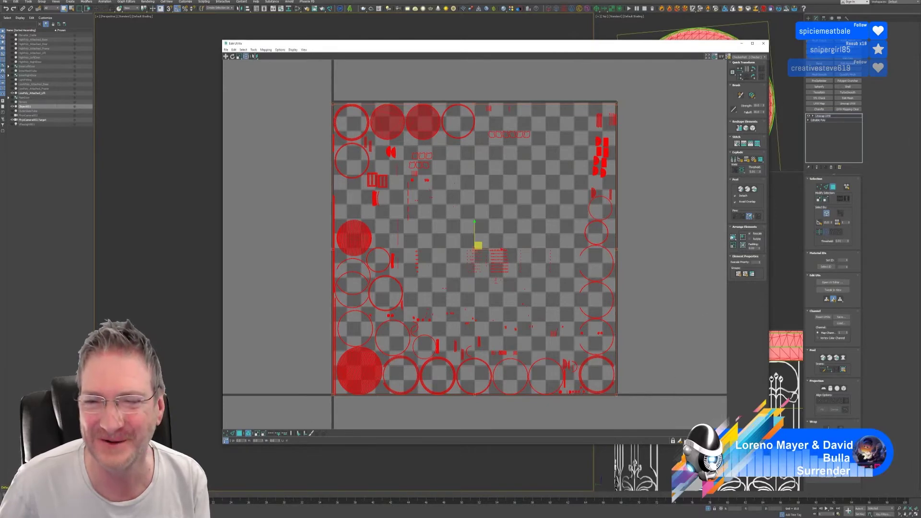
pyautogui.click(674, 170)
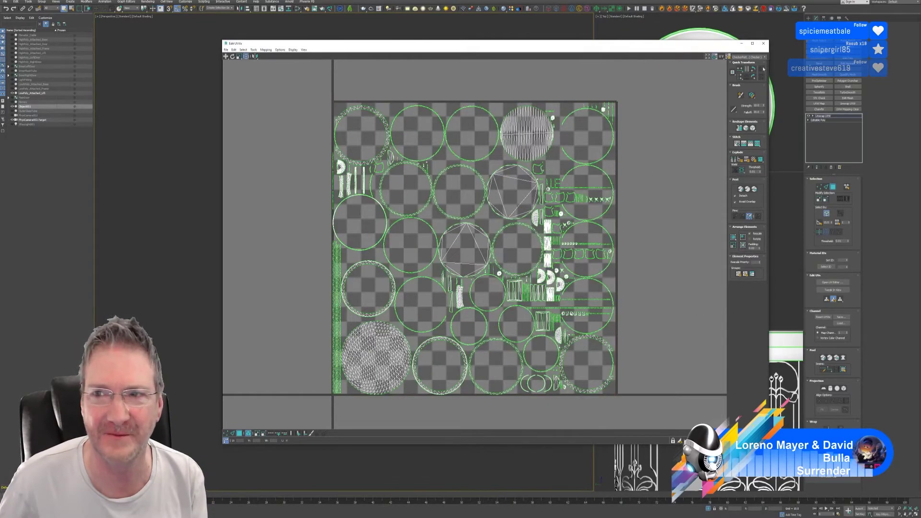
pyautogui.click(764, 44)
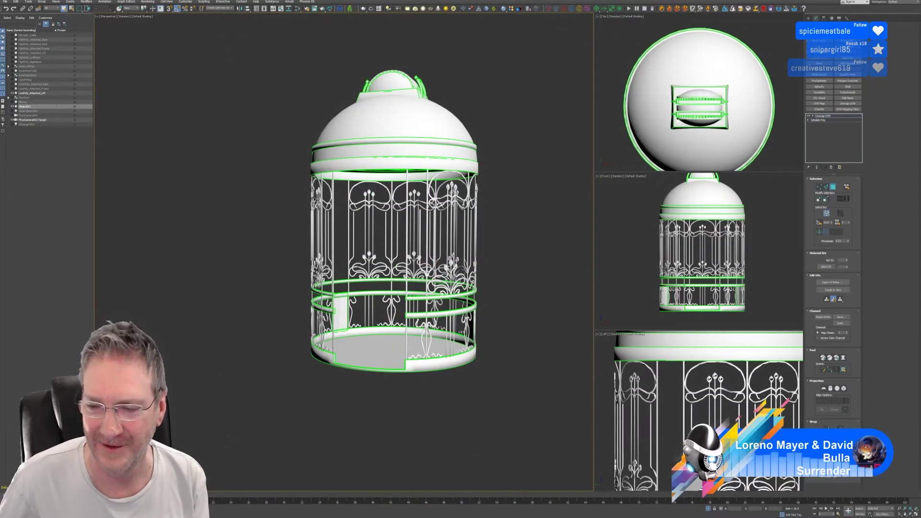
# Select the remaining ironwork object, apply an Unwrap UVW modifier to it and open its UVs for editing.
pyautogui.click(560, 344)
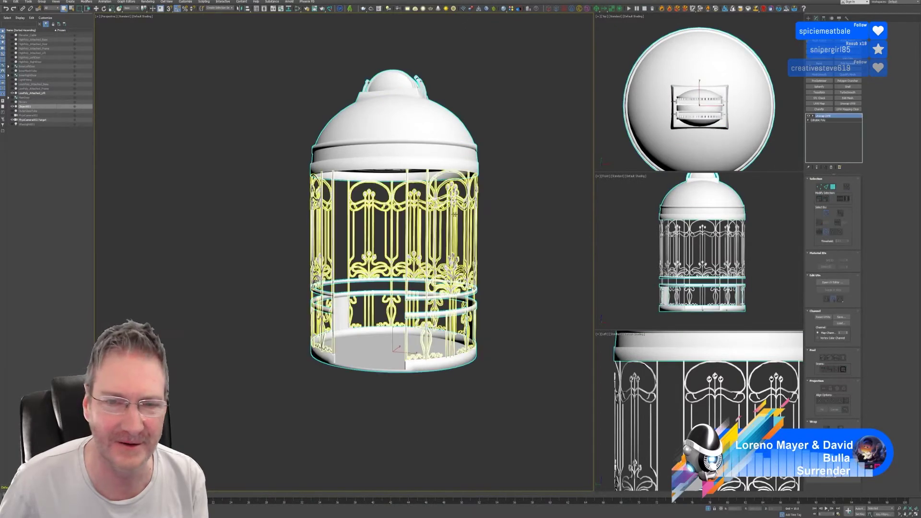
pyautogui.click(451, 215)
pyautogui.click(848, 103)
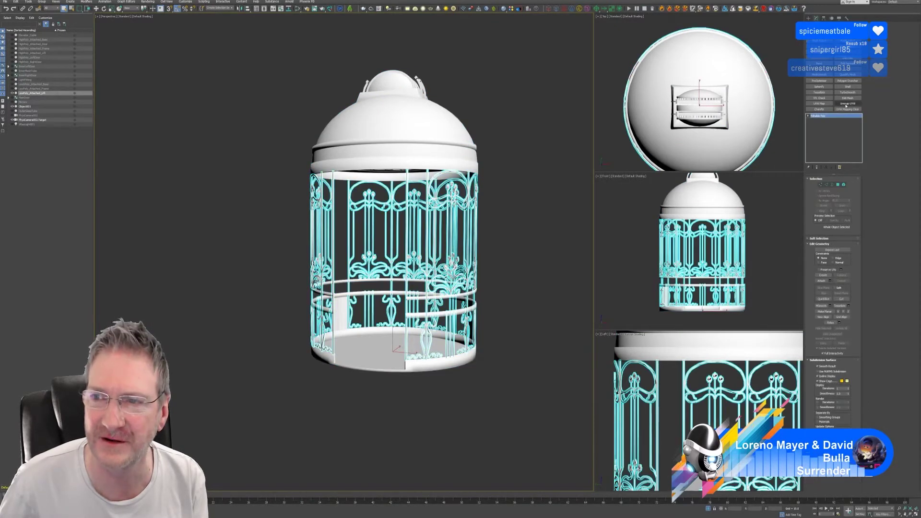
pyautogui.click(833, 282)
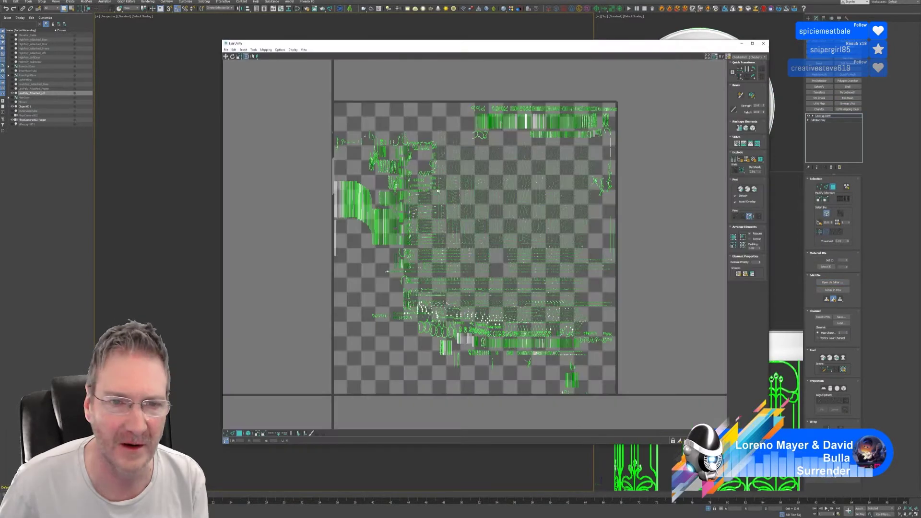
# Select all of the ironwork's UV elements and pack them into the UV tile.
pyautogui.scroll(-2, 438, 191)
pyautogui.moveTo(339, 109); pyautogui.dragTo(638, 371)
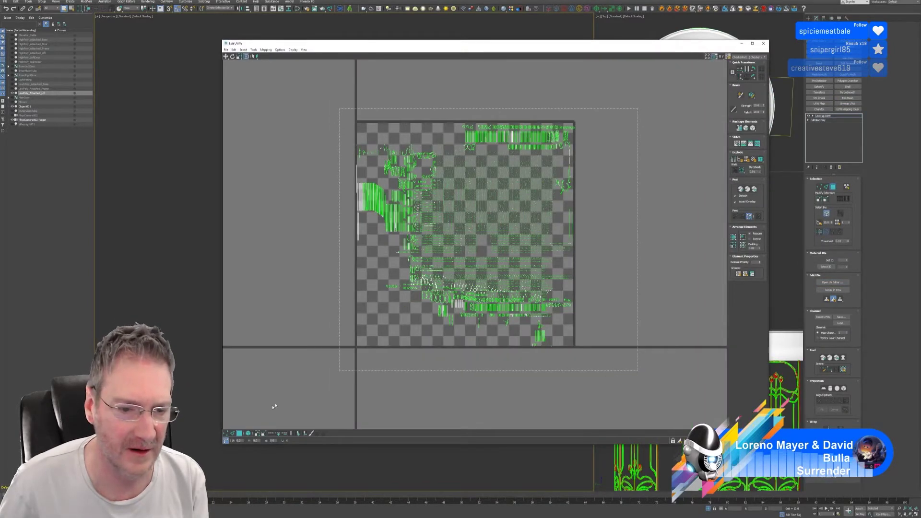
pyautogui.click(248, 433)
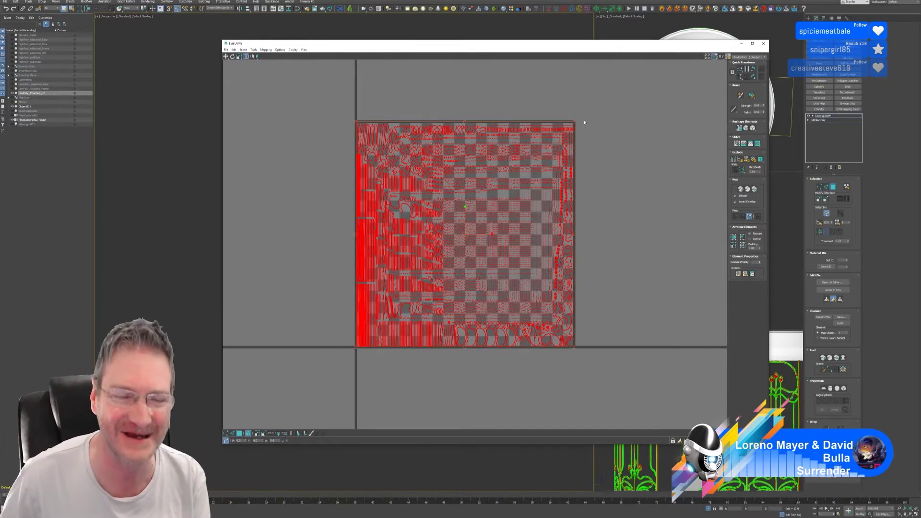
# Close the UV editor, check the ironwork up close in the perspective view and leave its UV sub-object mode.
pyautogui.click(663, 125)
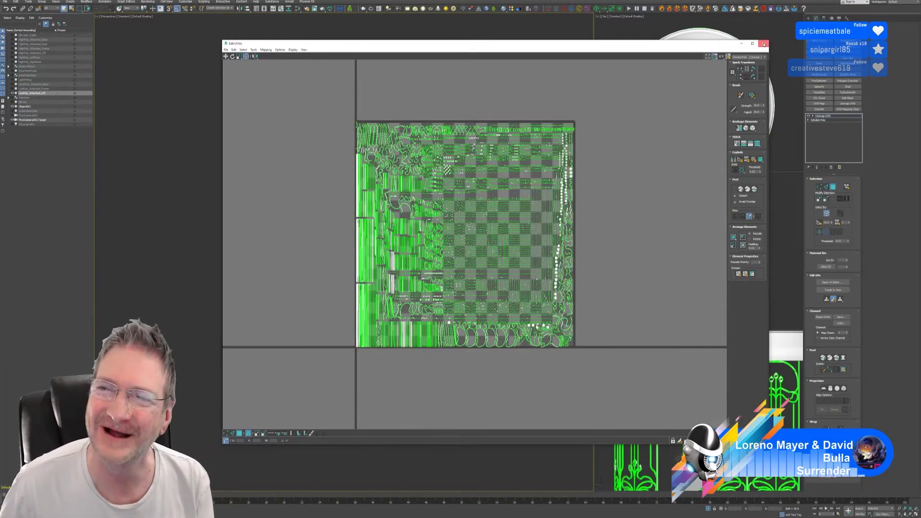
pyautogui.click(763, 43)
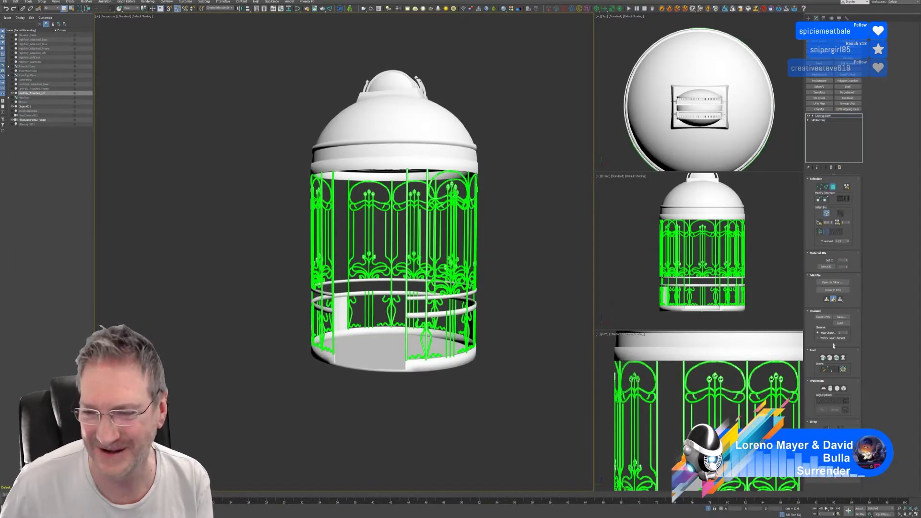
pyautogui.scroll(10, 392, 199)
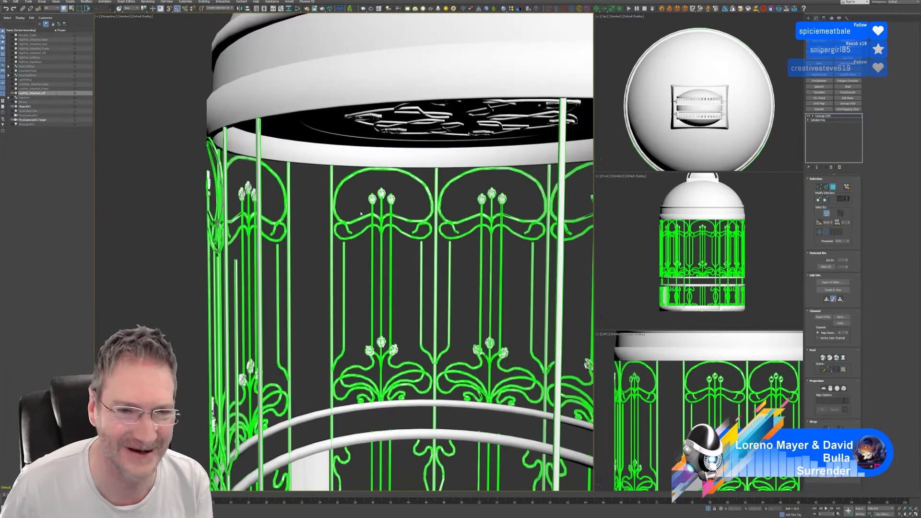
pyautogui.scroll(-10, 464, 223)
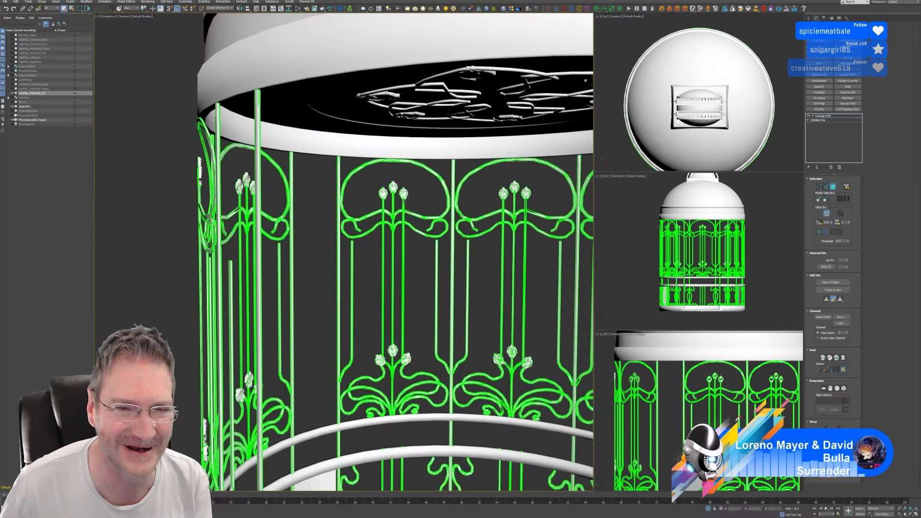
pyautogui.moveTo(555, 229); pyautogui.dragTo(522, 211, button='middle')
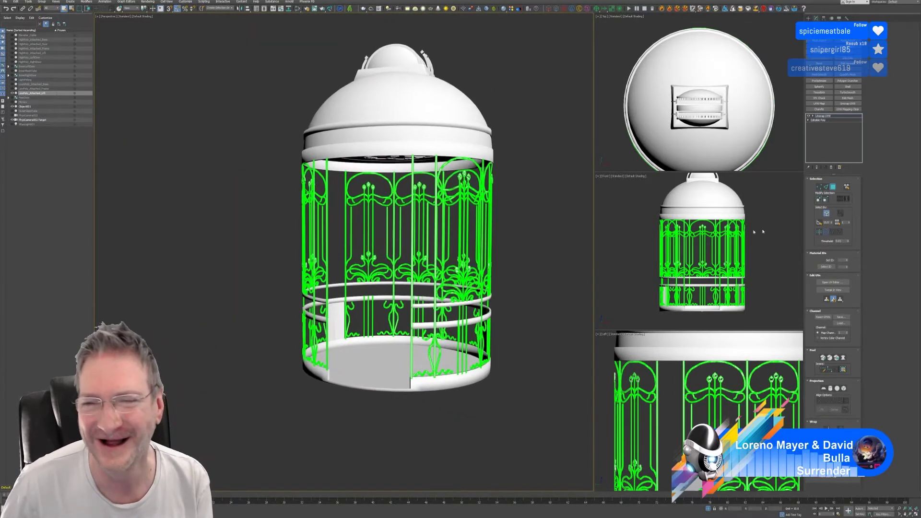
pyautogui.click(833, 188)
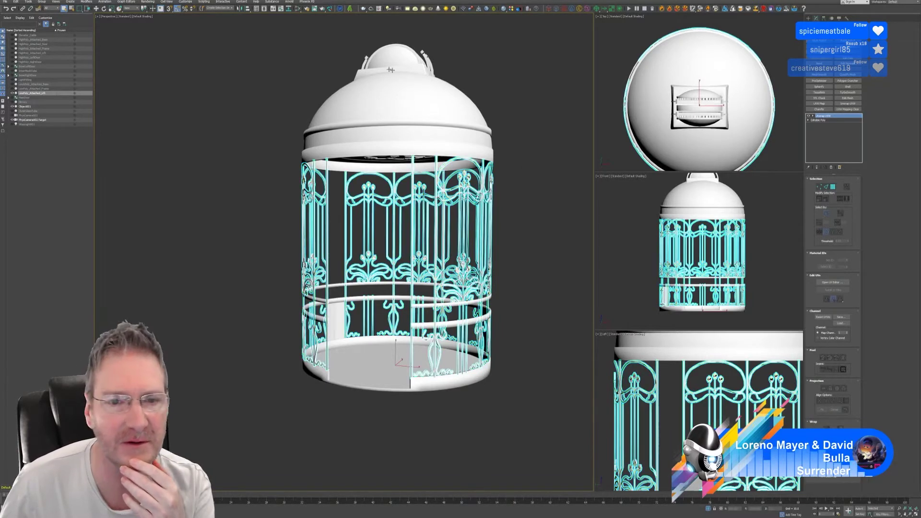
# Create a new Standard (Legacy) material beside the Lift material in the Slate Material Editor and name it Lift2.
pyautogui.click(299, 9)
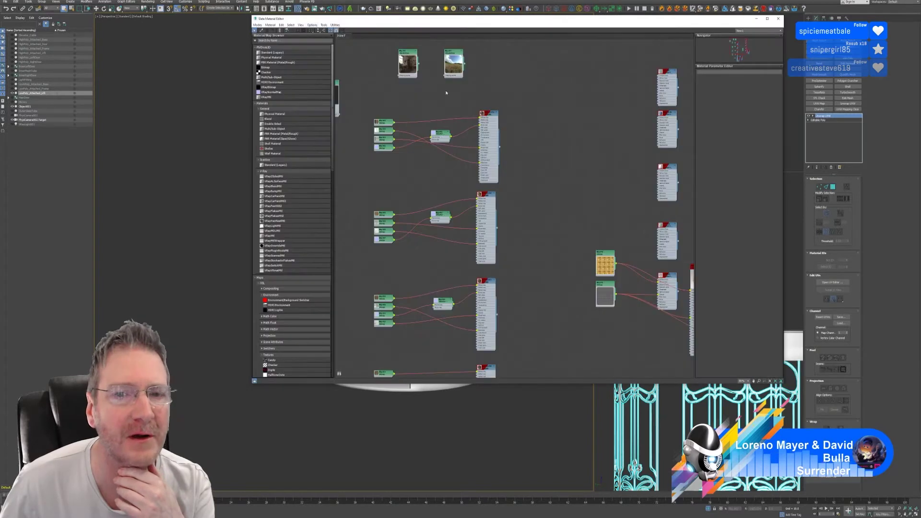
pyautogui.scroll(10, 615, 196)
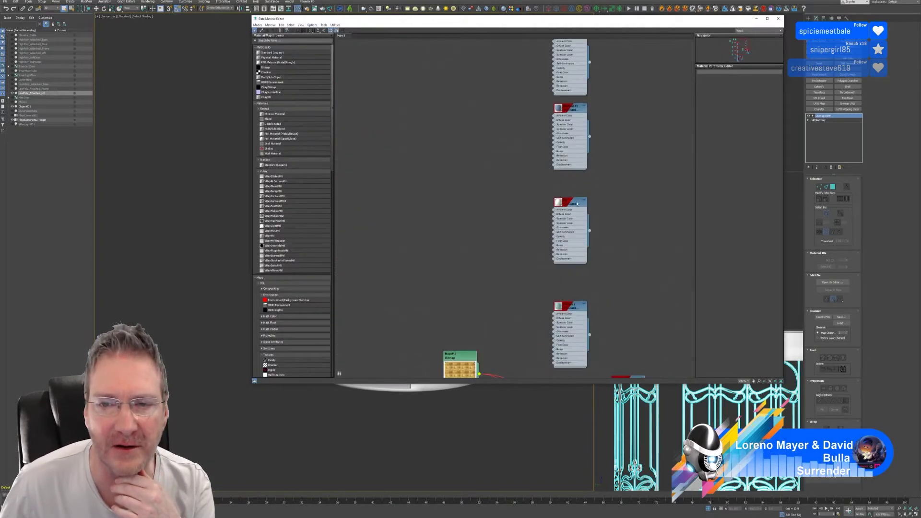
pyautogui.moveTo(604, 128); pyautogui.dragTo(592, 144, button='middle')
pyautogui.doubleClick(560, 224)
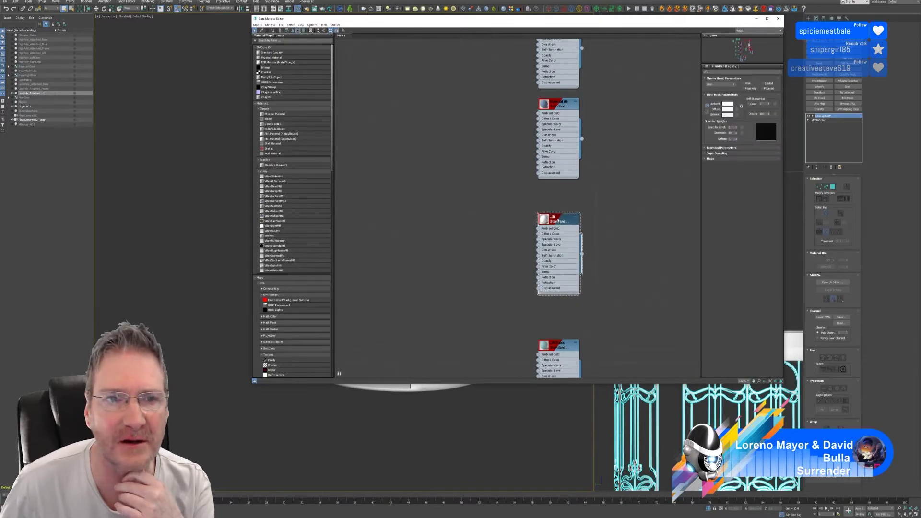
pyautogui.moveTo(267, 54); pyautogui.dragTo(638, 206)
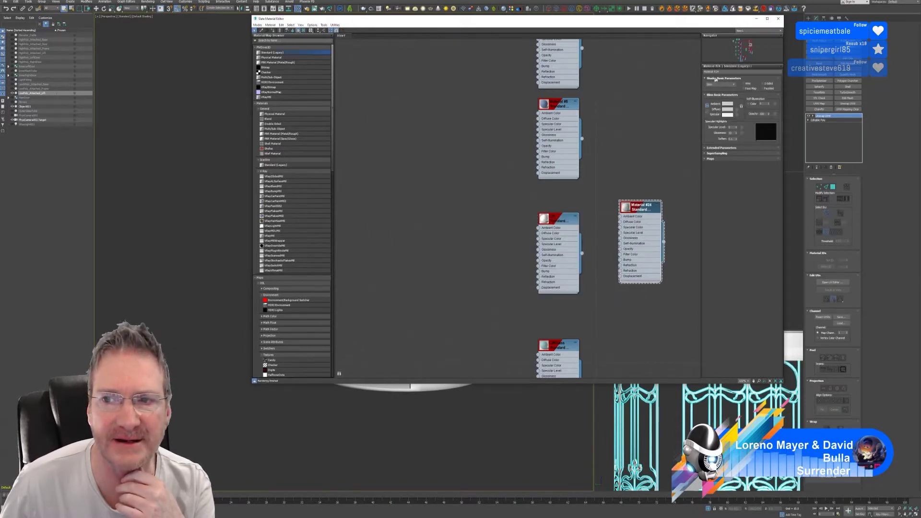
pyautogui.moveTo(720, 73); pyautogui.dragTo(684, 75)
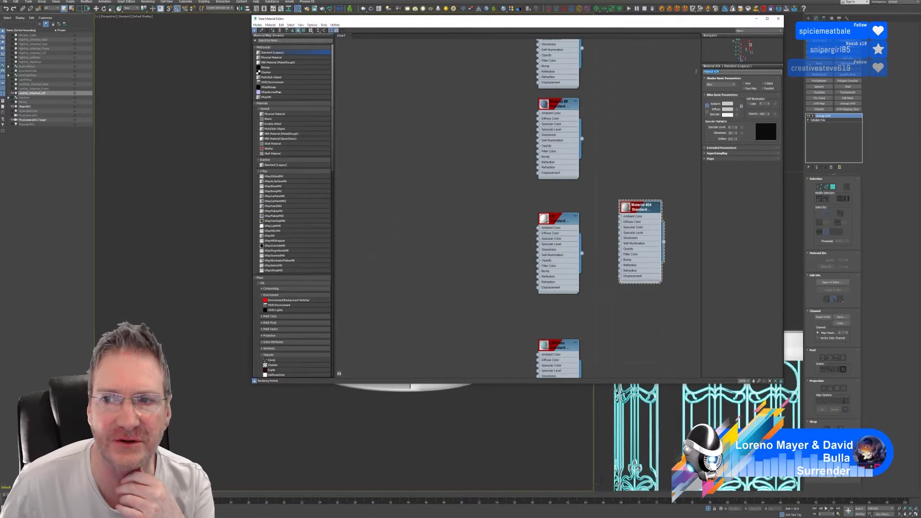
pyautogui.write('Lift23')
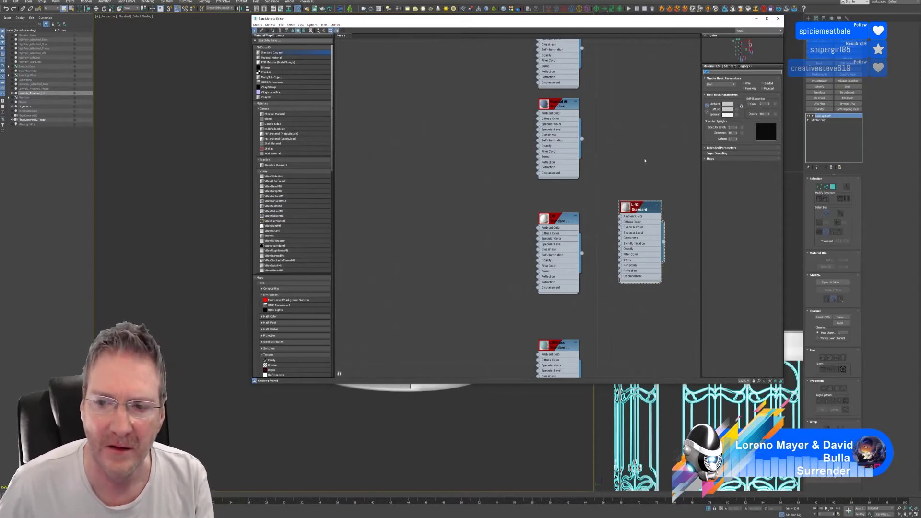
pyautogui.click(639, 172)
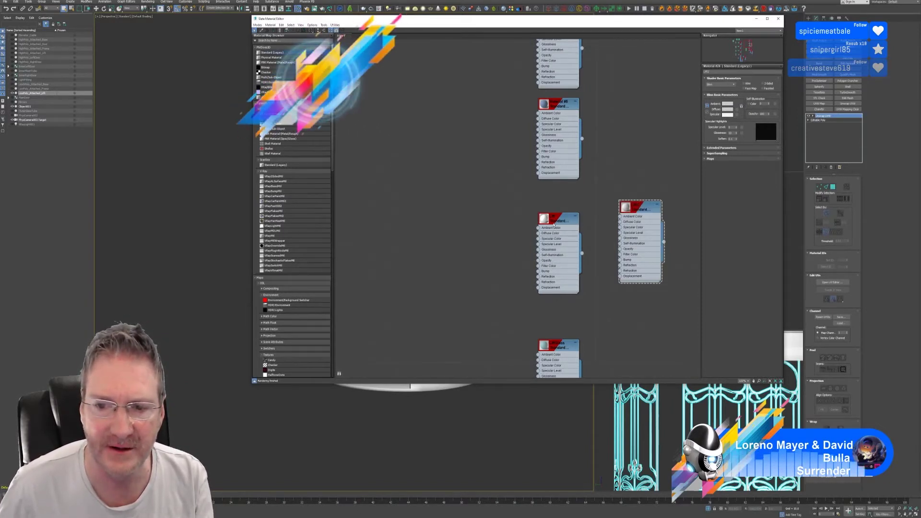
# Compare Lift2 with the Lift material and change Lift2's ambient colour to a neutral light grey.
pyautogui.click(554, 224)
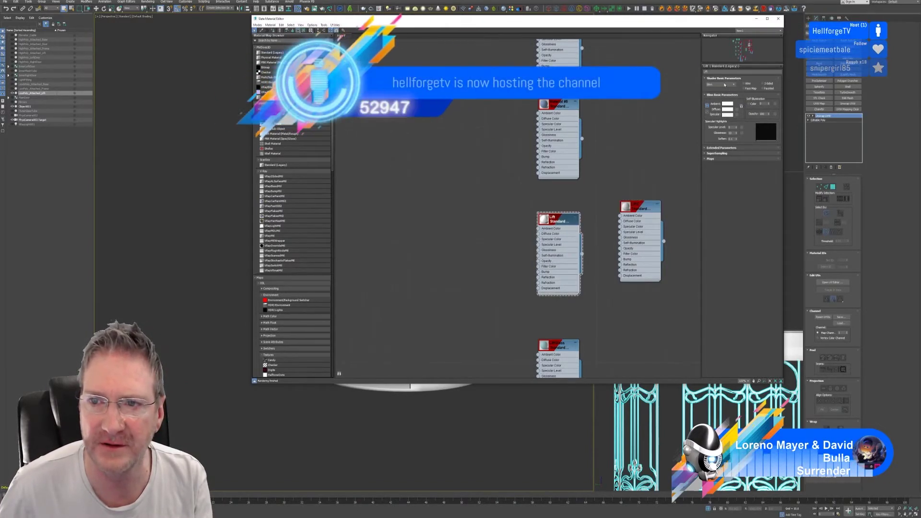
pyautogui.click(642, 211)
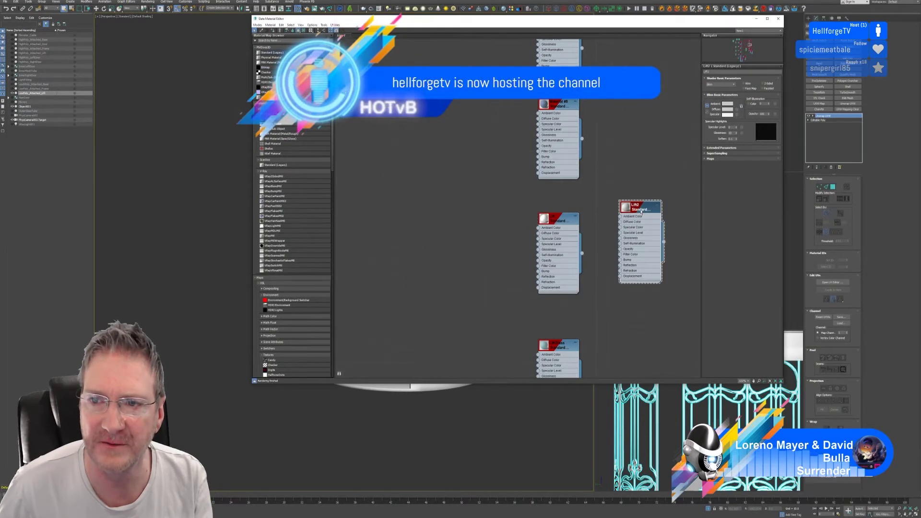
pyautogui.click(728, 104)
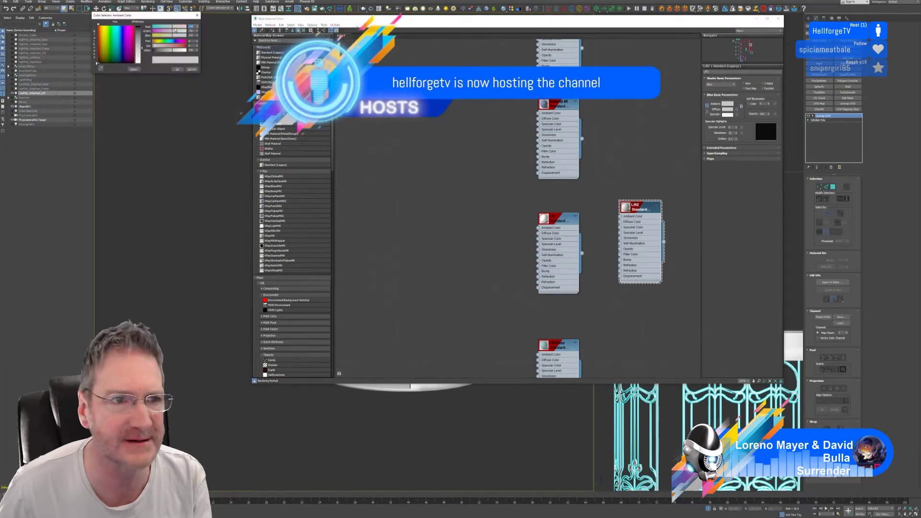
pyautogui.moveTo(143, 47); pyautogui.dragTo(145, 44)
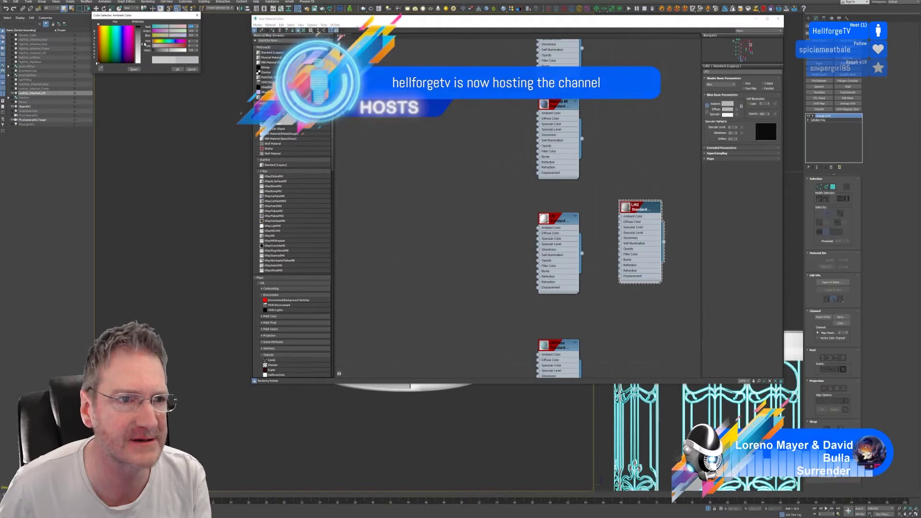
pyautogui.click(177, 69)
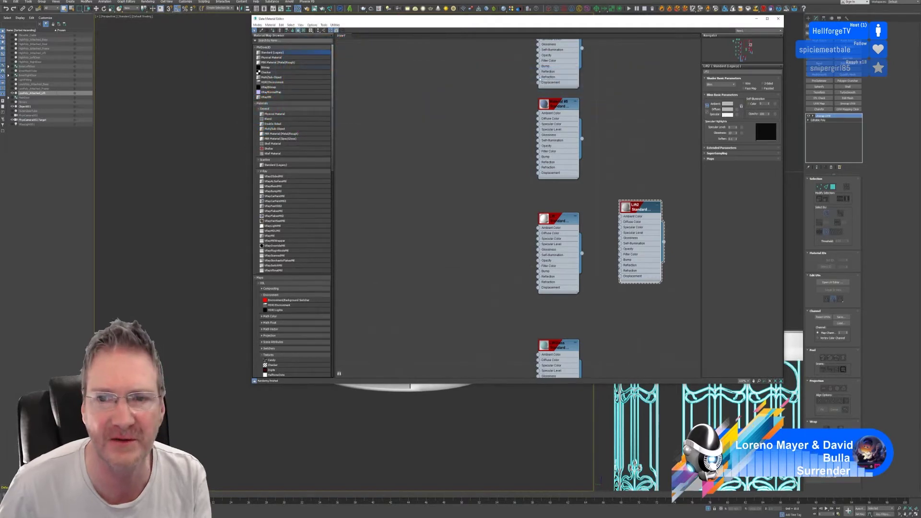
# Assign the Lift2 material to the selected ironwork, close the material editor and deselect the object.
pyautogui.moveTo(637, 209); pyautogui.dragTo(637, 230)
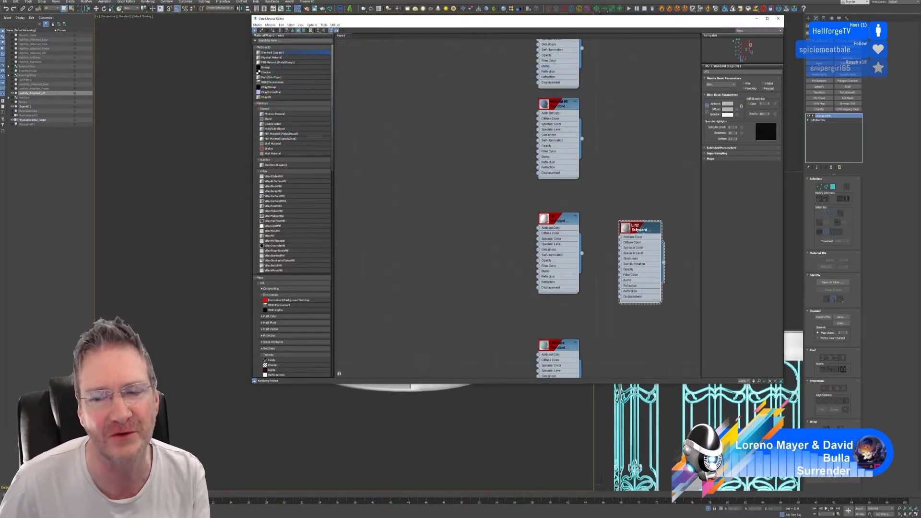
pyautogui.moveTo(543, 21); pyautogui.dragTo(513, 103)
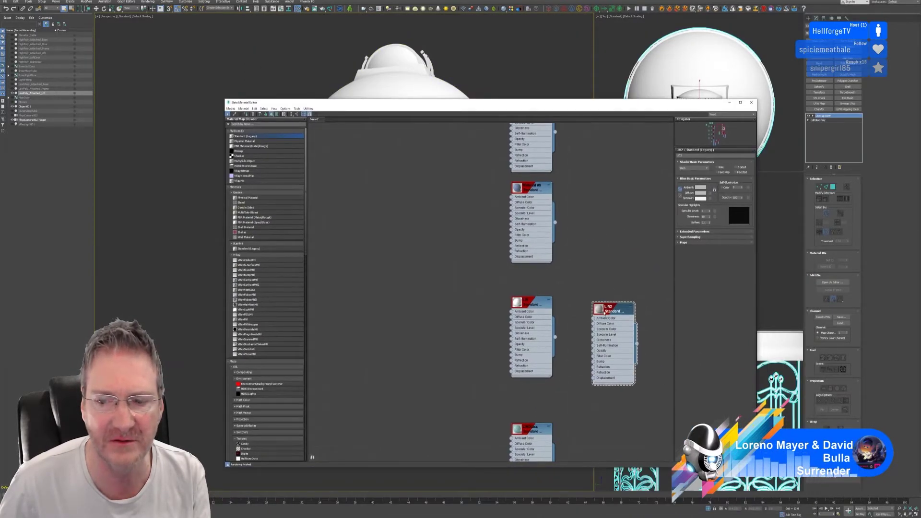
pyautogui.doubleClick(605, 312)
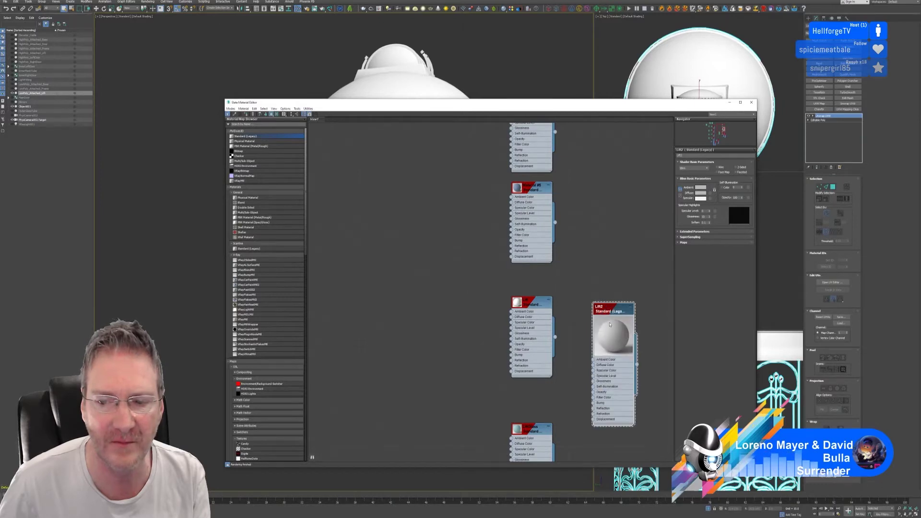
pyautogui.doubleClick(608, 313)
pyautogui.rightClick(608, 311)
pyautogui.click(625, 319)
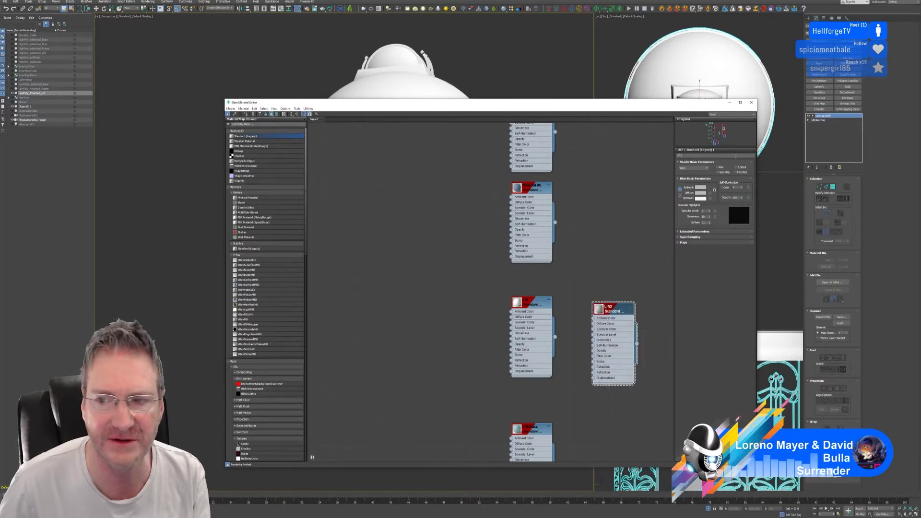
pyautogui.click(751, 102)
pyautogui.click(515, 227)
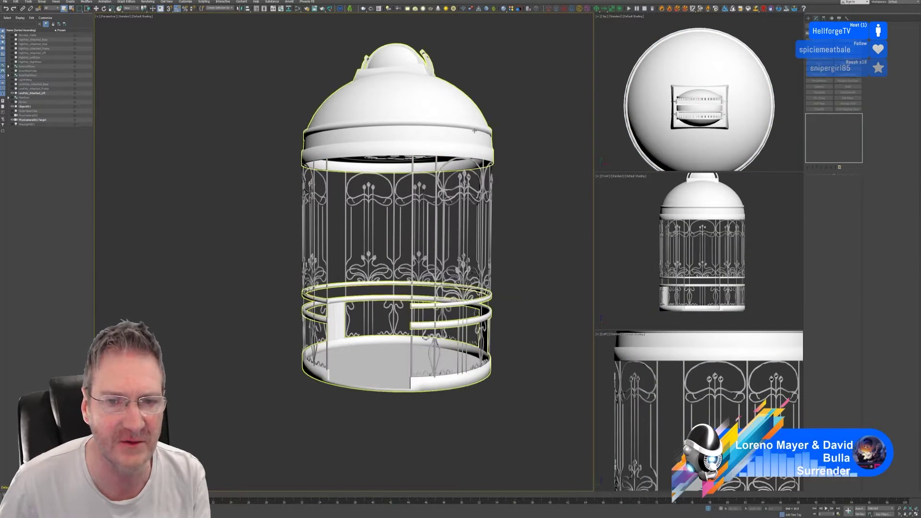
# Save the scene as a new file with the version number in its name set to 20.
pyautogui.click(4, 1)
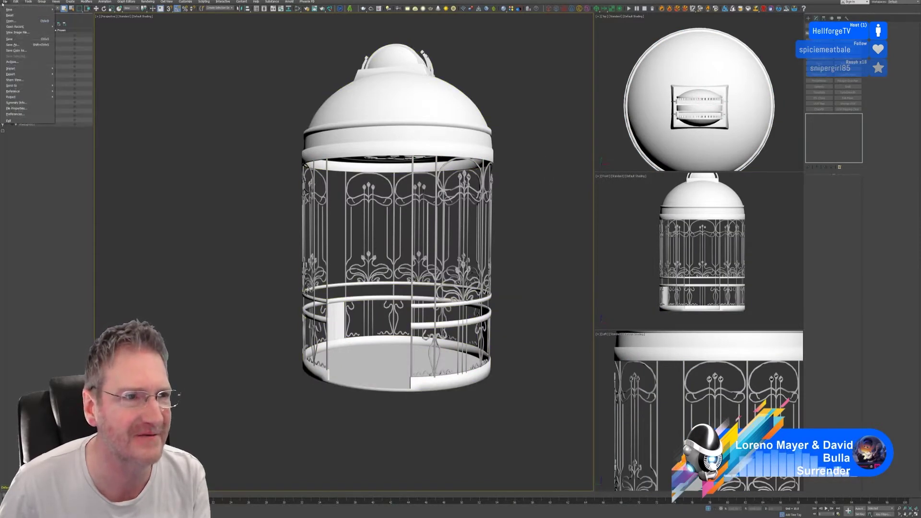
pyautogui.click(12, 46)
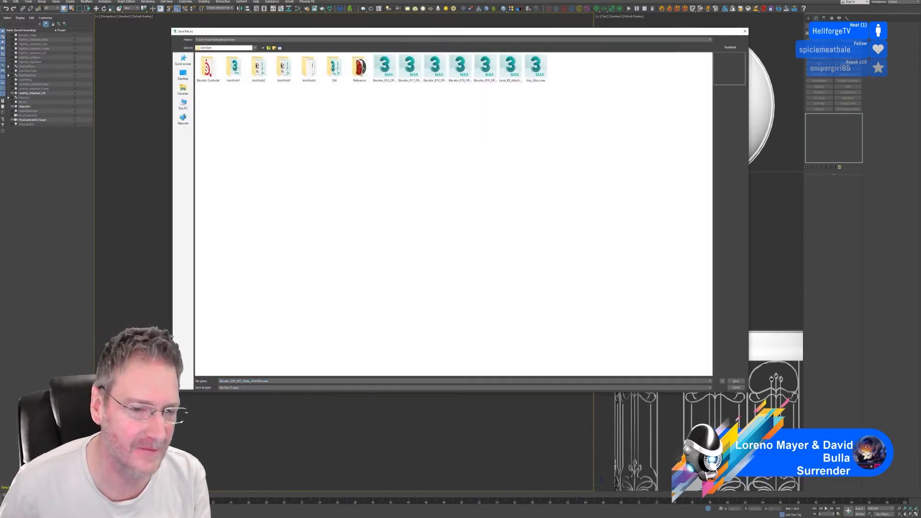
pyautogui.click(237, 382)
pyautogui.press('BackSpace')
pyautogui.press('BackSpace')
pyautogui.write('20')
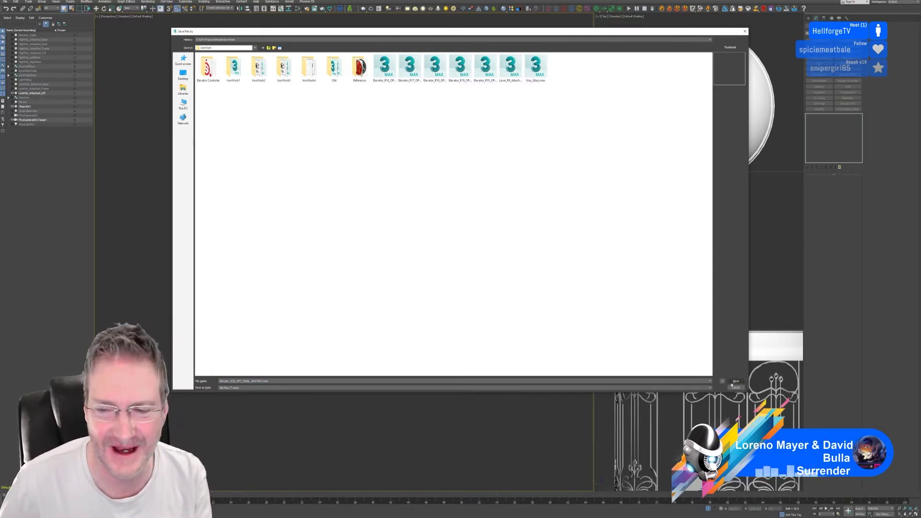
pyautogui.click(736, 381)
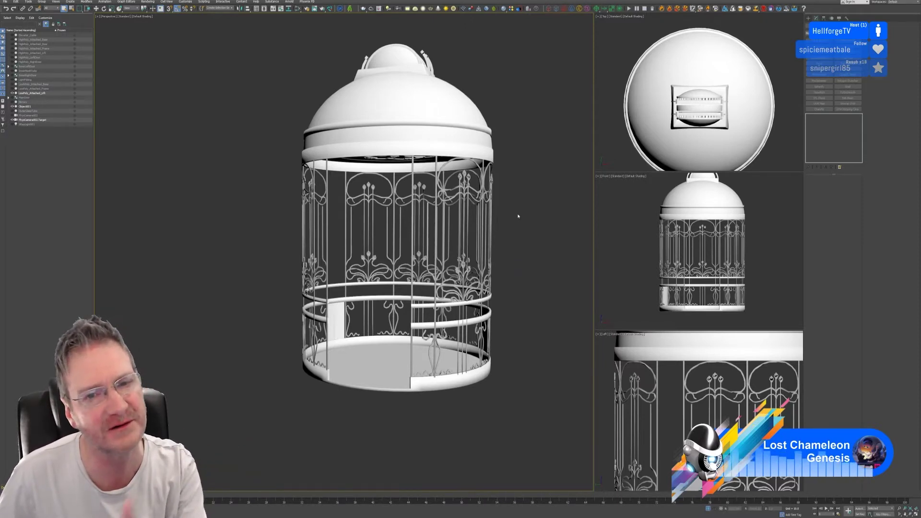
# Select the cage's solid parts and collapse their whole modifier stack, including the Unwrap UVW modifier.
pyautogui.click(487, 152)
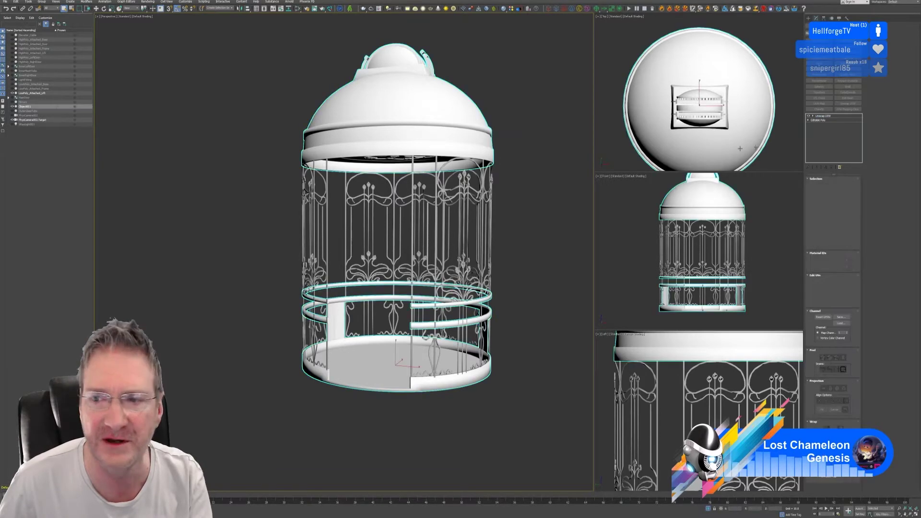
pyautogui.rightClick(824, 116)
pyautogui.click(841, 166)
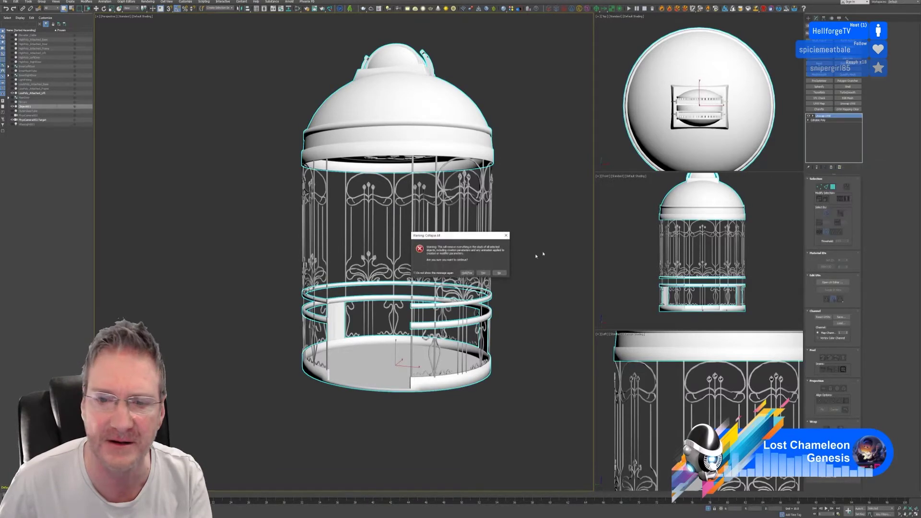
pyautogui.click(483, 273)
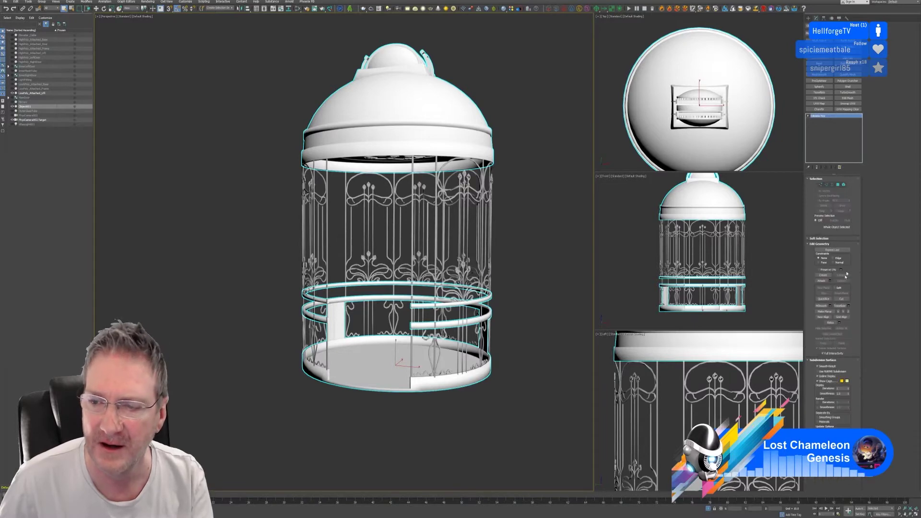
# Attach the ironwork to the solid parts, matching material IDs to material, and isolate the combined cage.
pyautogui.click(822, 281)
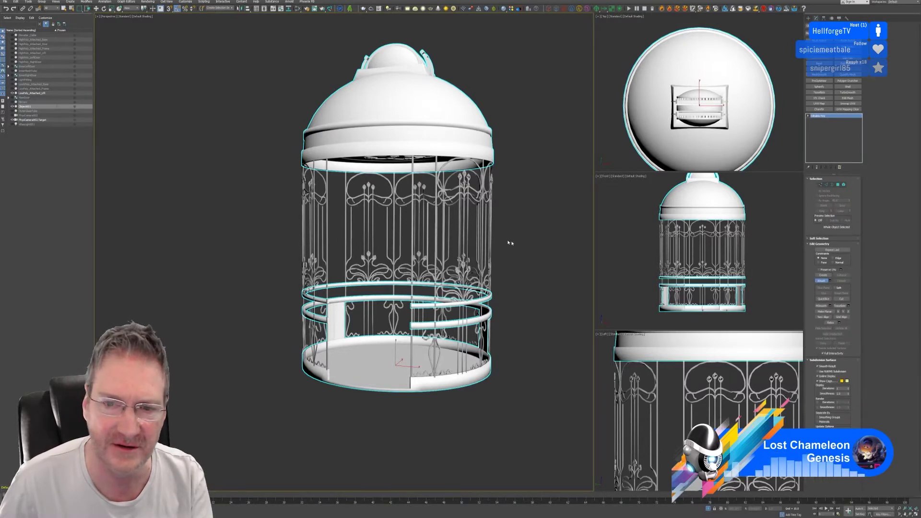
pyautogui.click(492, 243)
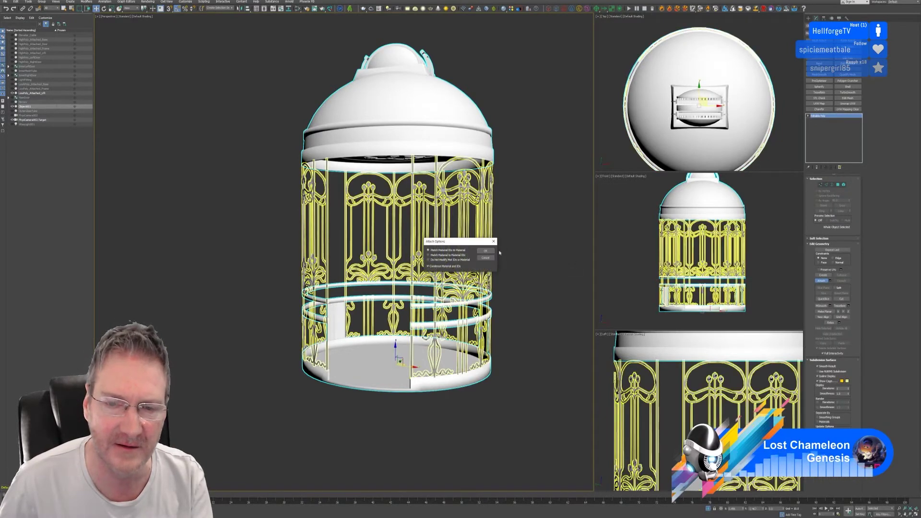
pyautogui.click(489, 252)
pyautogui.click(821, 281)
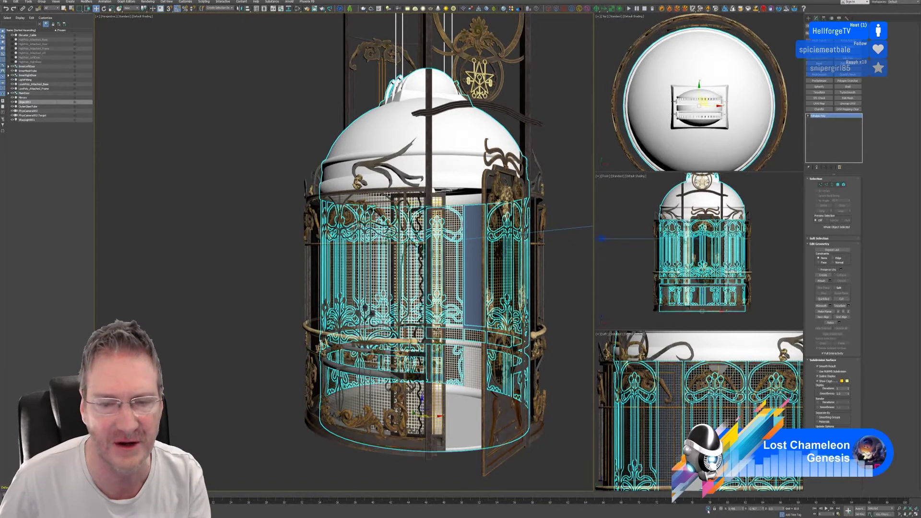
pyautogui.click(709, 510)
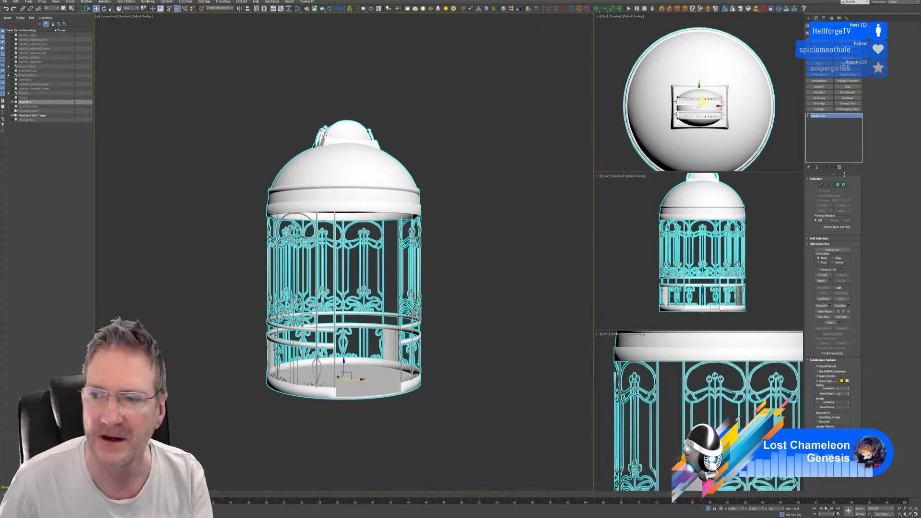
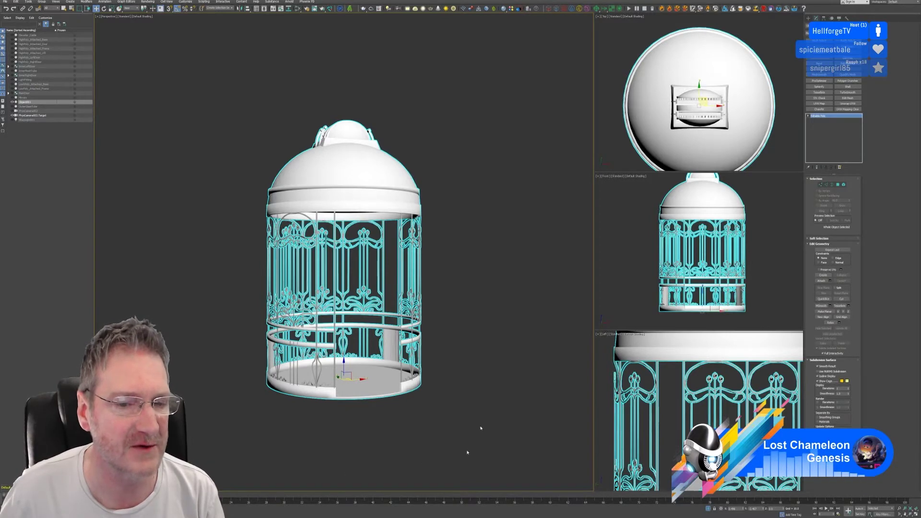
# Export the selected combined cage over the existing low-poly file Lift_LP.fbx, accepting the overwrite and the export settings.
pyautogui.click(5, 1)
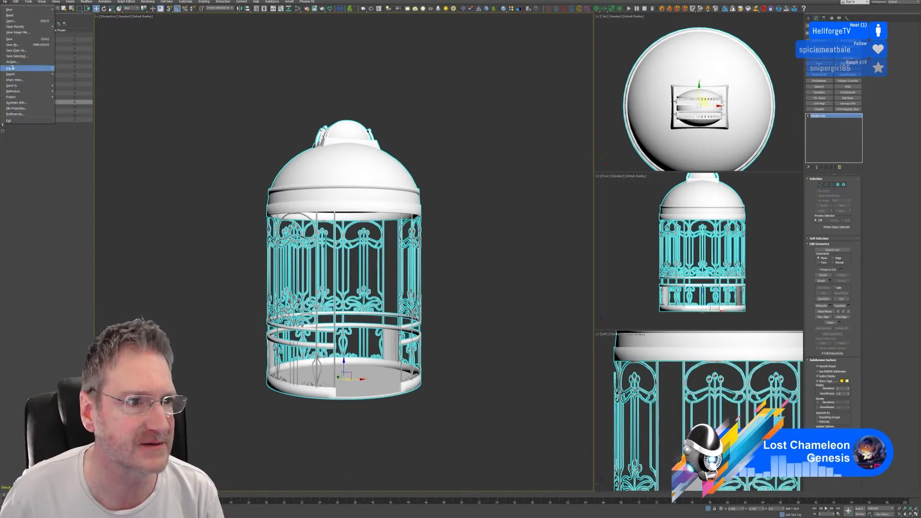
pyautogui.moveTo(23, 73)
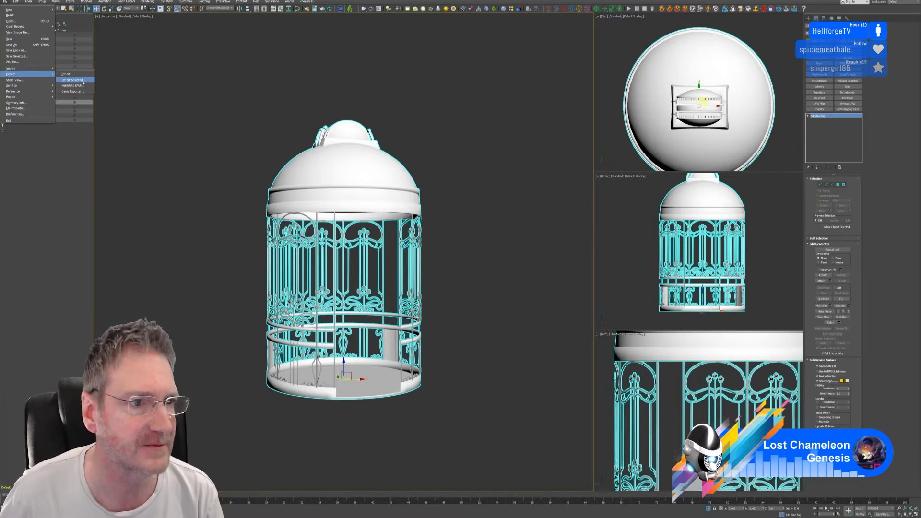
pyautogui.click(78, 81)
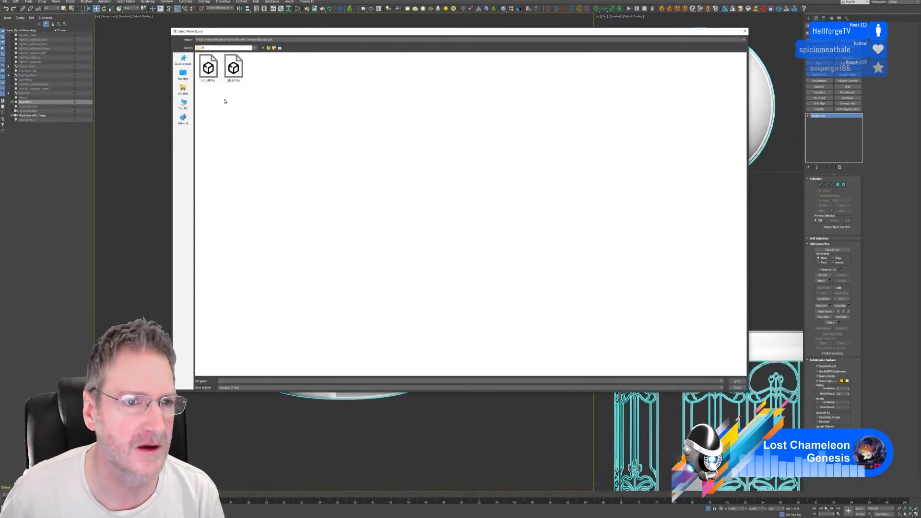
pyautogui.click(237, 74)
pyautogui.press('Return')
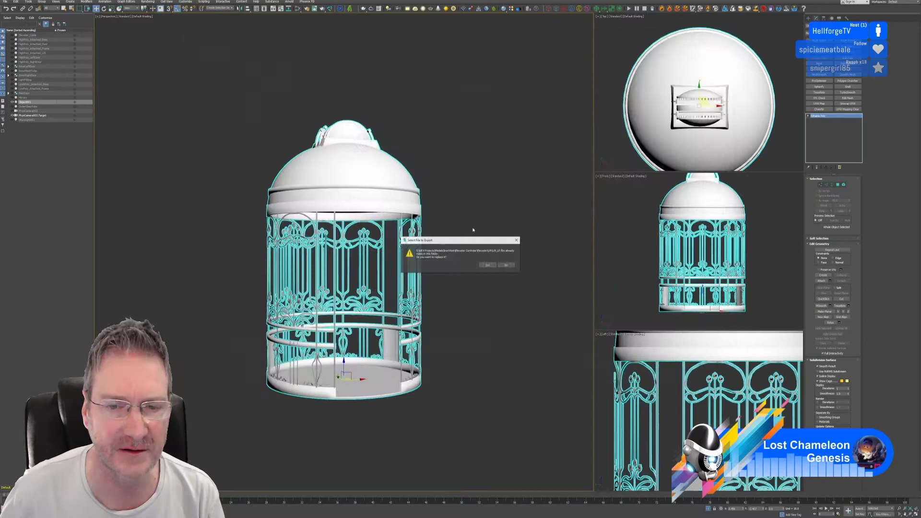
pyautogui.click(491, 265)
pyautogui.click(501, 255)
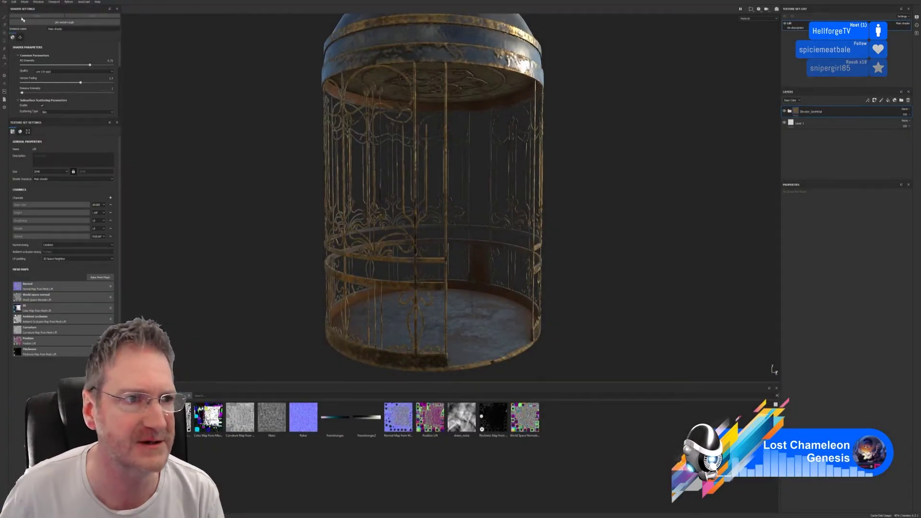
# In Substance Painter, start a new project and choose Lift_LP.fbx as its mesh.
pyautogui.click(5, 2)
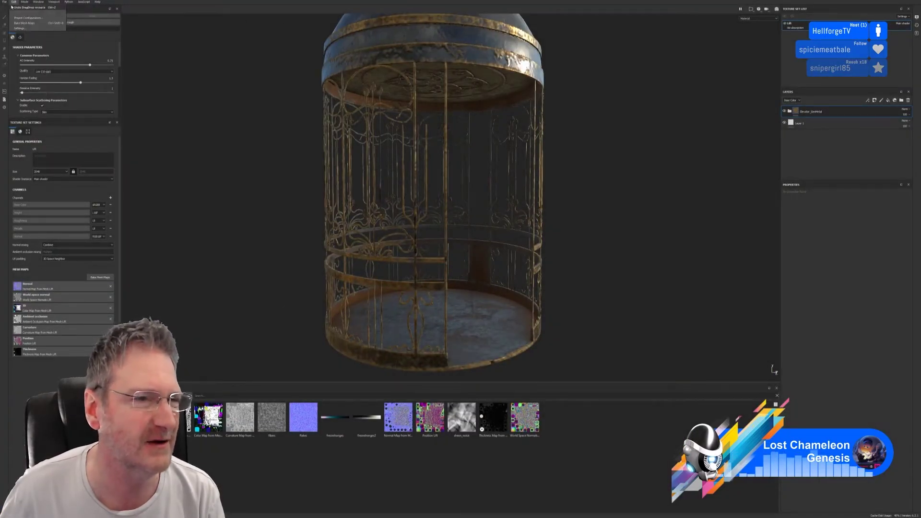
pyautogui.click(8, 7)
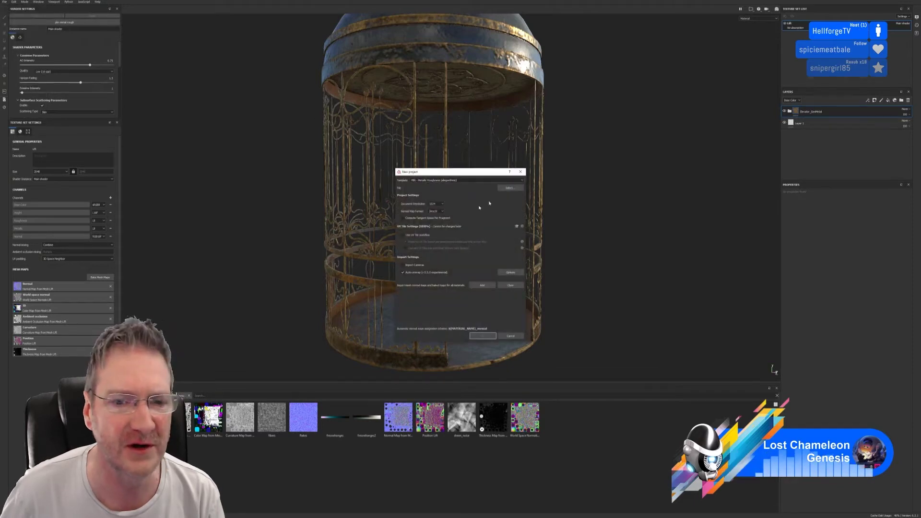
pyautogui.click(510, 187)
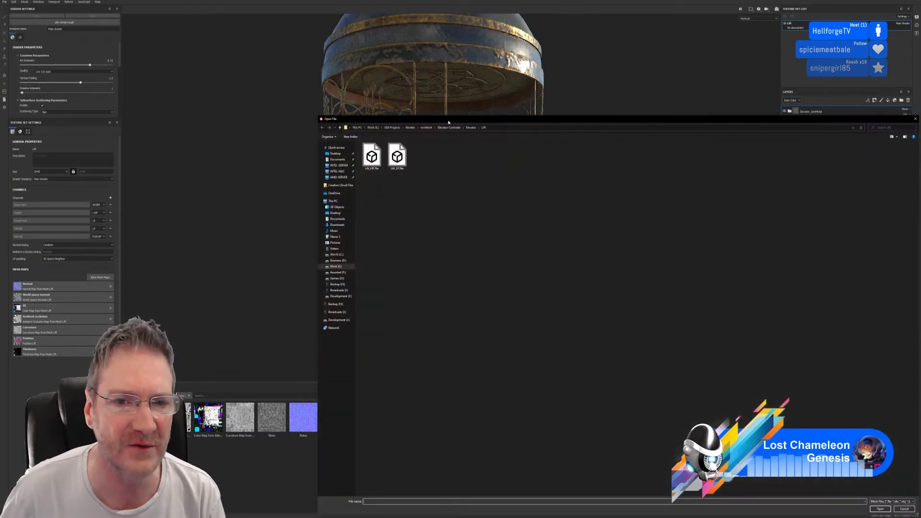
pyautogui.moveTo(448, 121); pyautogui.dragTo(353, 83)
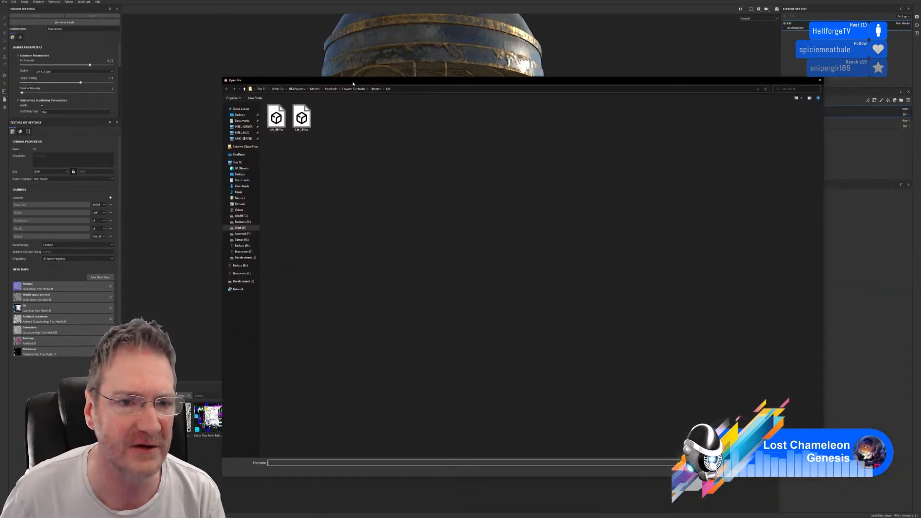
pyautogui.doubleClick(305, 120)
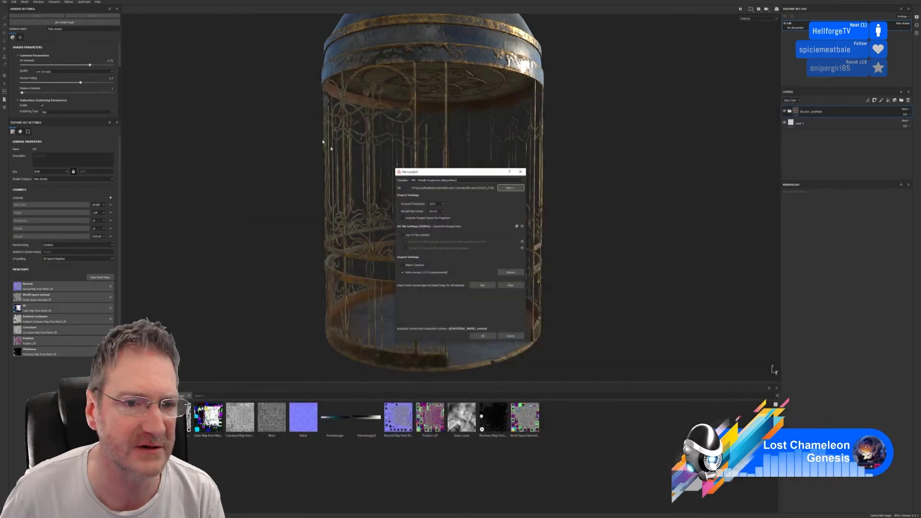
# Set the new project's document resolution to 2048, create it while discarding the old project's changes, and view the whole cage.
pyautogui.click(437, 204)
pyautogui.click(435, 221)
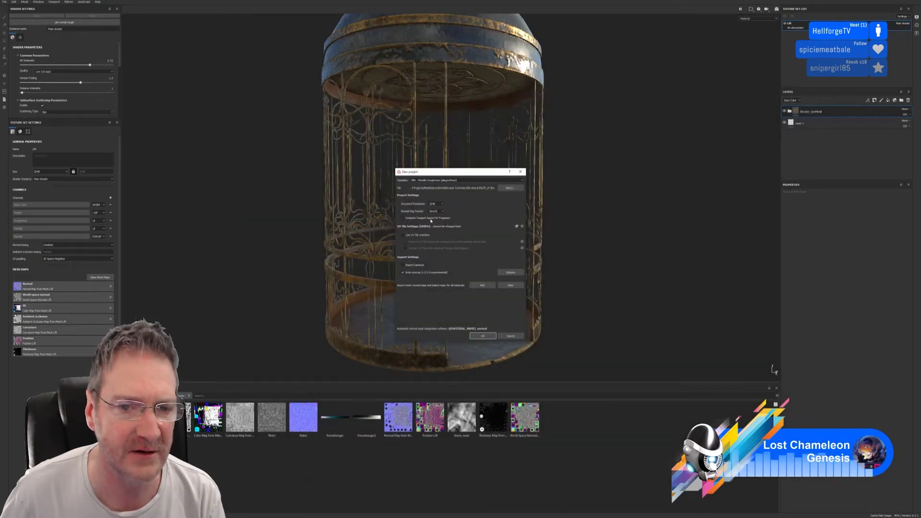
pyautogui.click(483, 335)
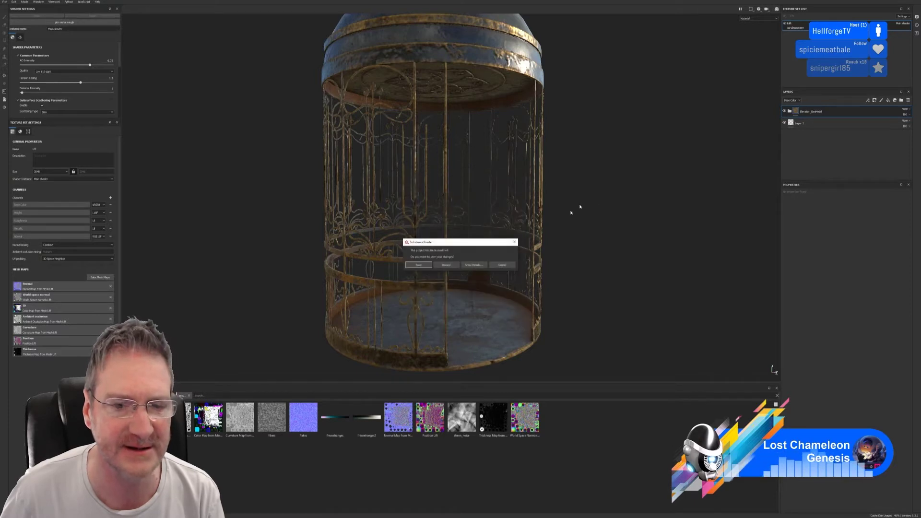
pyautogui.click(442, 266)
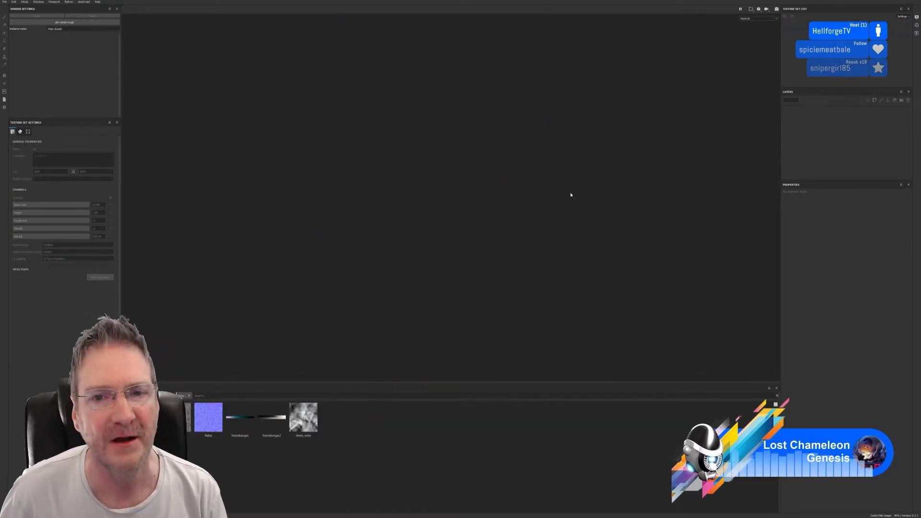
pyautogui.keyDown('alt'); pyautogui.moveTo(570, 279); pyautogui.dragTo(582, 246); pyautogui.keyUp('alt')
pyautogui.keyDown('alt'); pyautogui.moveTo(584, 245); pyautogui.dragTo(553, 269, button='right'); pyautogui.keyUp('alt')
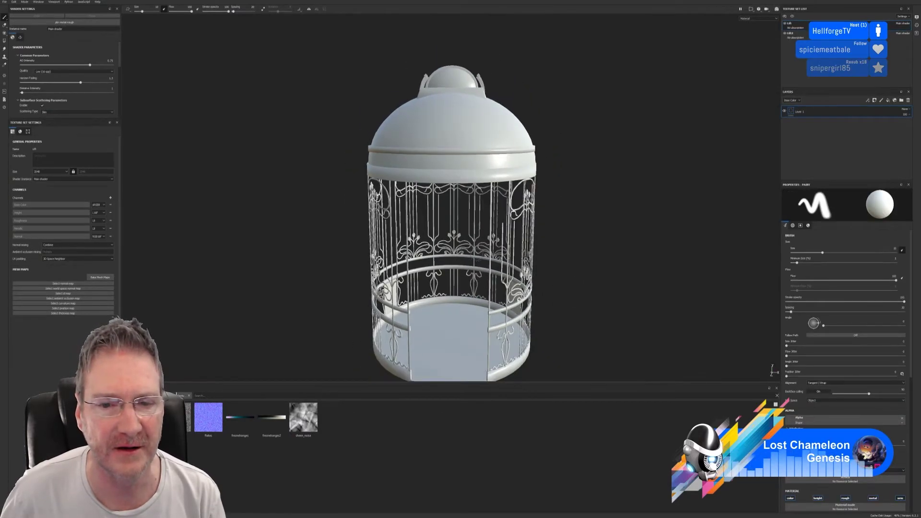
pyautogui.keyDown('alt'); pyautogui.moveTo(553, 269); pyautogui.dragTo(533, 235, button='middle'); pyautogui.keyUp('alt')
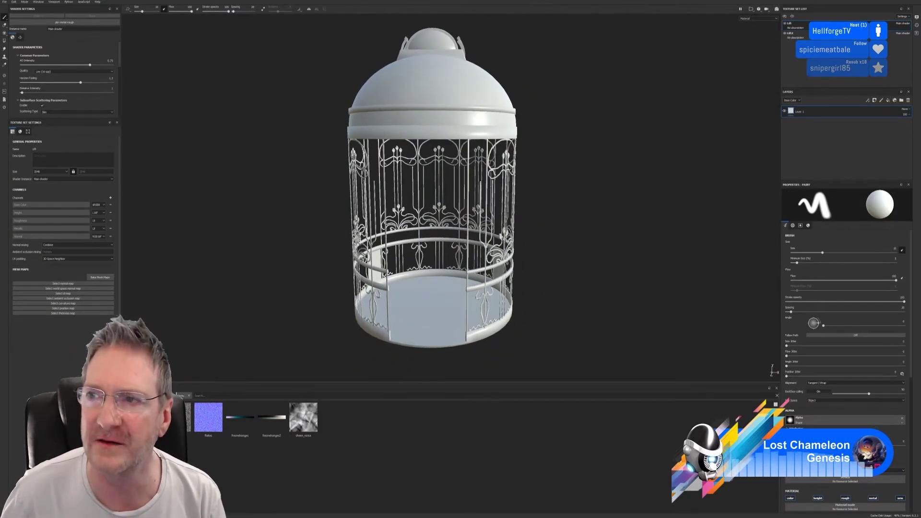
# Switch to 3ds Max and turn on the vertex colour display in the cage's object properties to check its colours.
pyautogui.press('super+d')
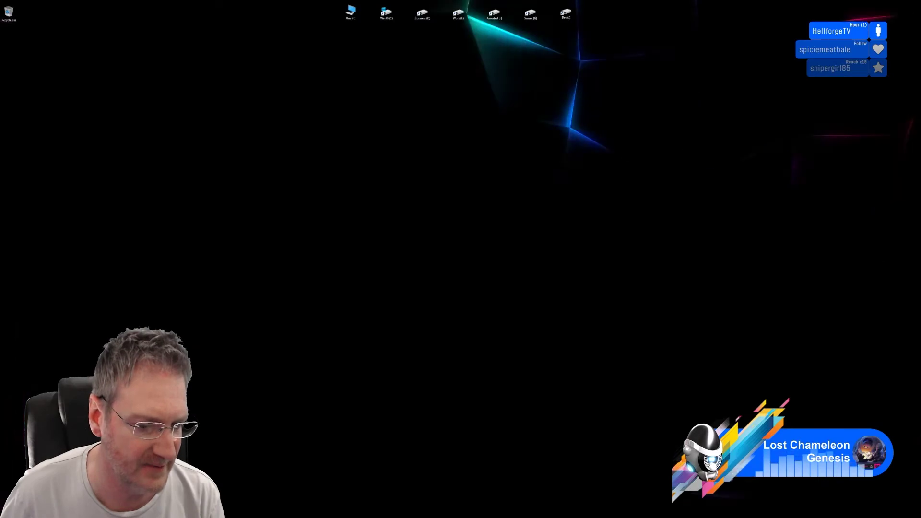
pyautogui.hotkey('alt', 'Tab')
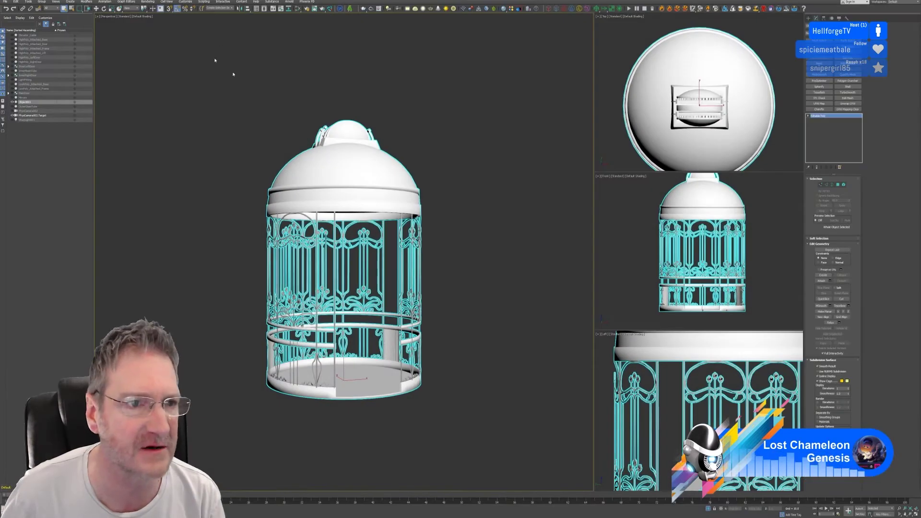
pyautogui.rightClick(346, 161)
pyautogui.click(369, 204)
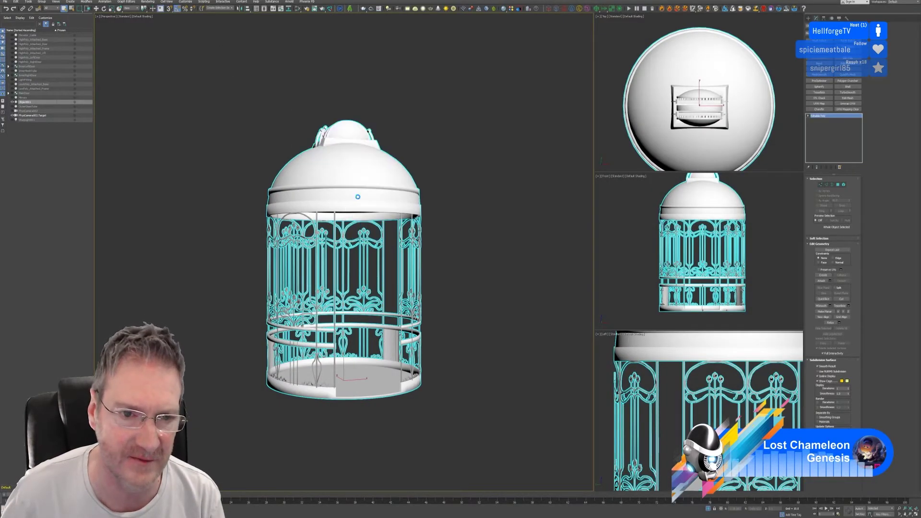
pyautogui.click(435, 304)
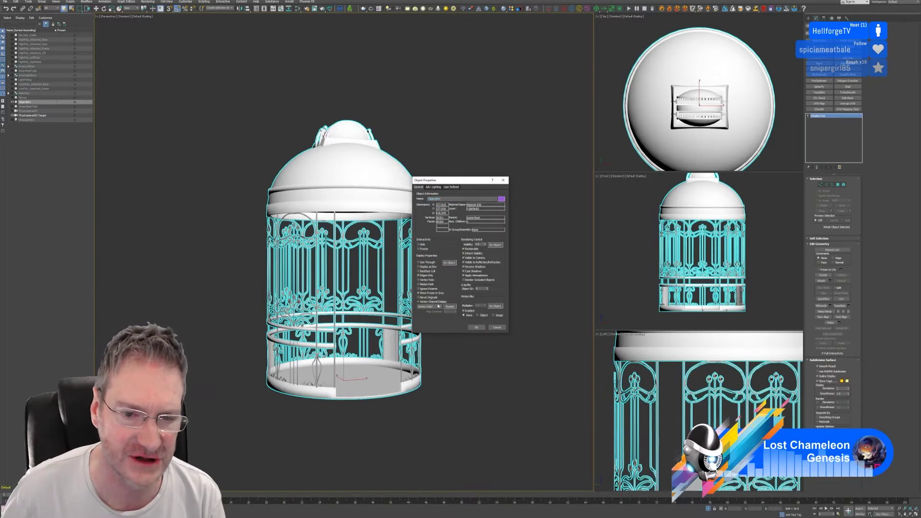
pyautogui.click(476, 327)
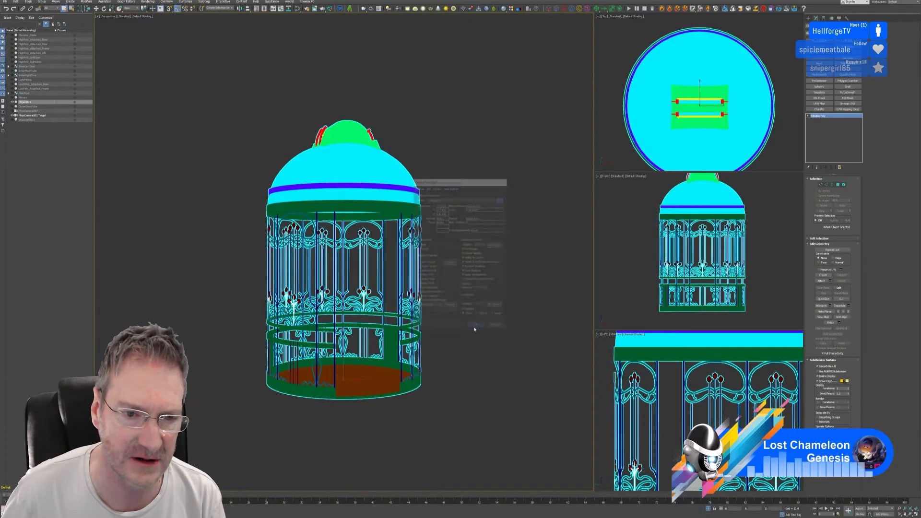
# Turn off the vertex colour display in the cage's object properties.
pyautogui.rightClick(390, 188)
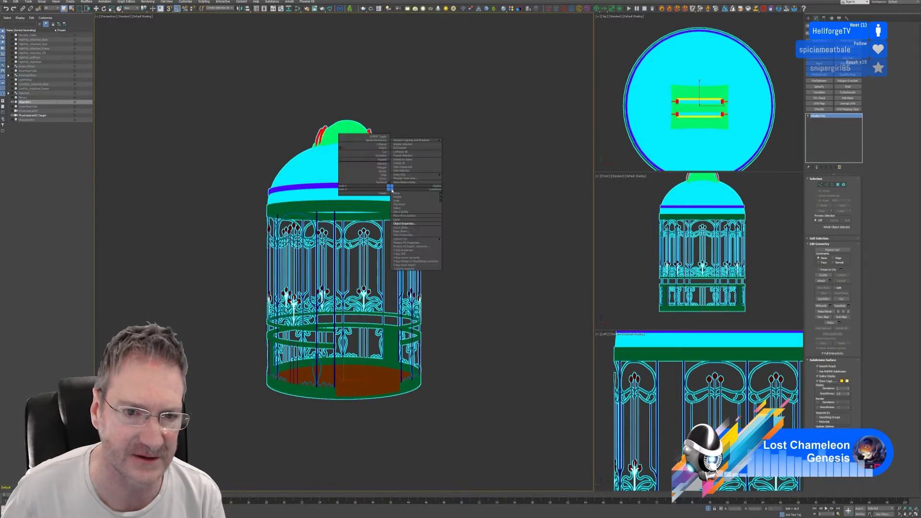
pyautogui.click(414, 224)
pyautogui.click(433, 303)
pyautogui.click(477, 328)
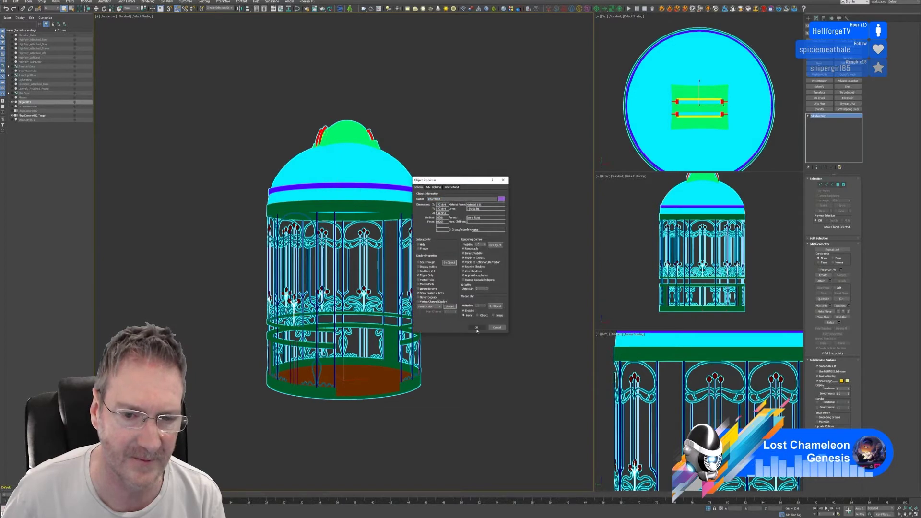
# Switch back to Substance Painter and show the materials in the asset shelf.
pyautogui.press('super+d')
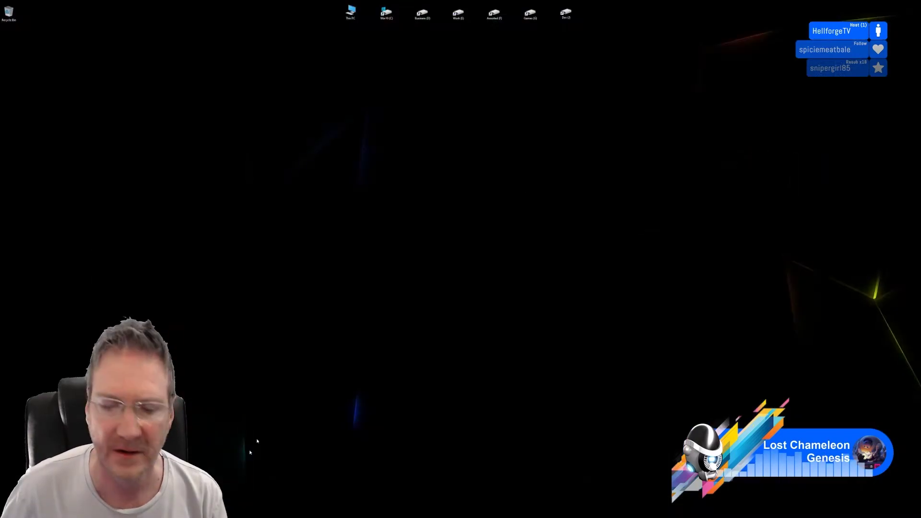
pyautogui.hotkey('alt', 'Tab')
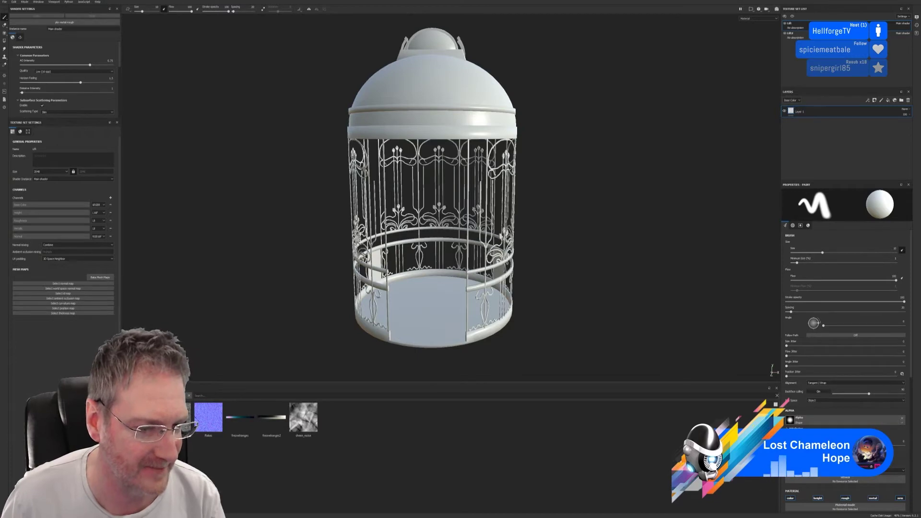
pyautogui.click(137, 473)
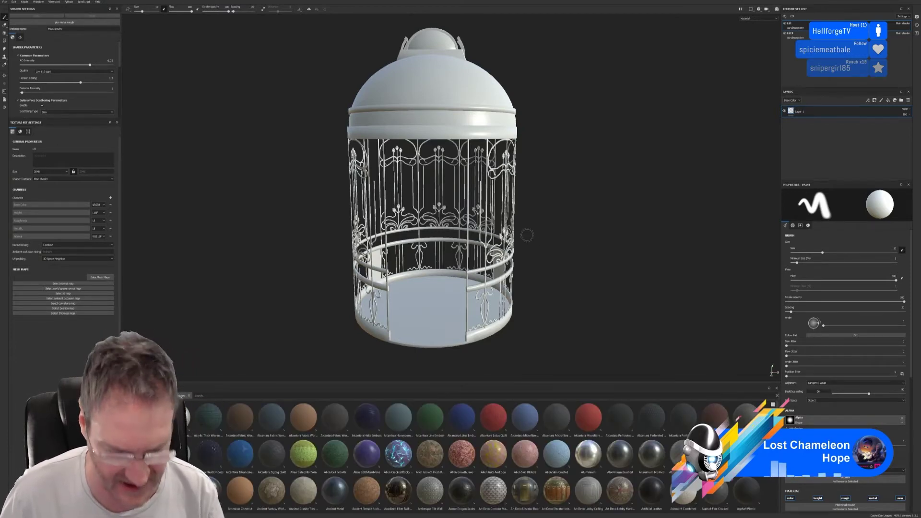
pyautogui.keyDown('alt'); pyautogui.moveTo(527, 236); pyautogui.dragTo(585, 210); pyautogui.keyUp('alt')
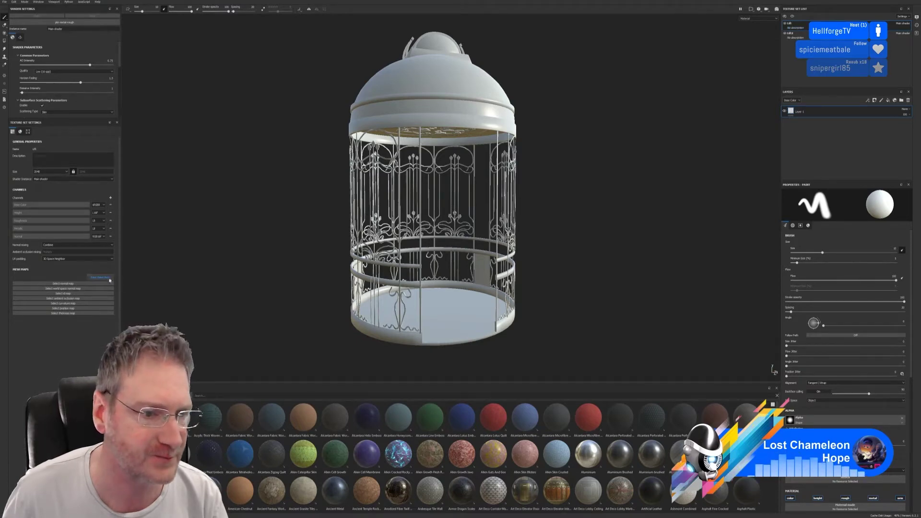
# Open mesh map baking, set the output size to 2048 and leave only the ID map enabled.
pyautogui.click(100, 278)
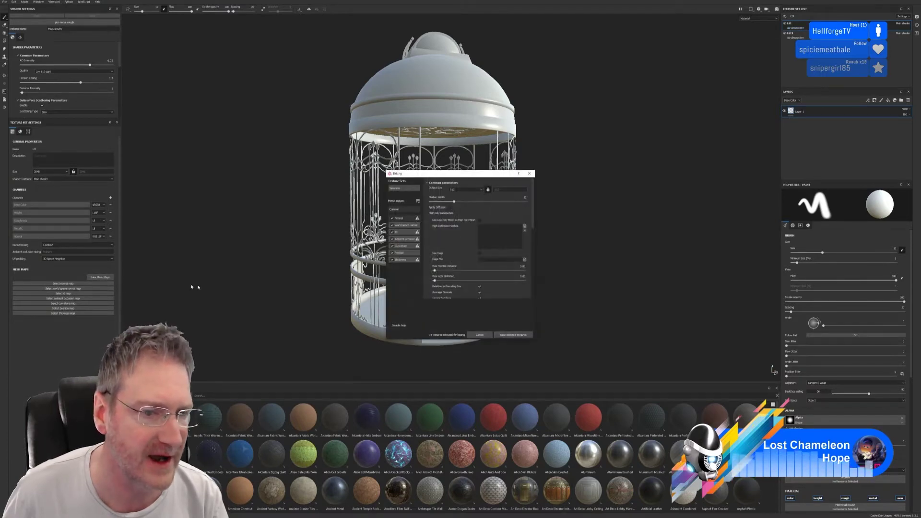
pyautogui.click(465, 190)
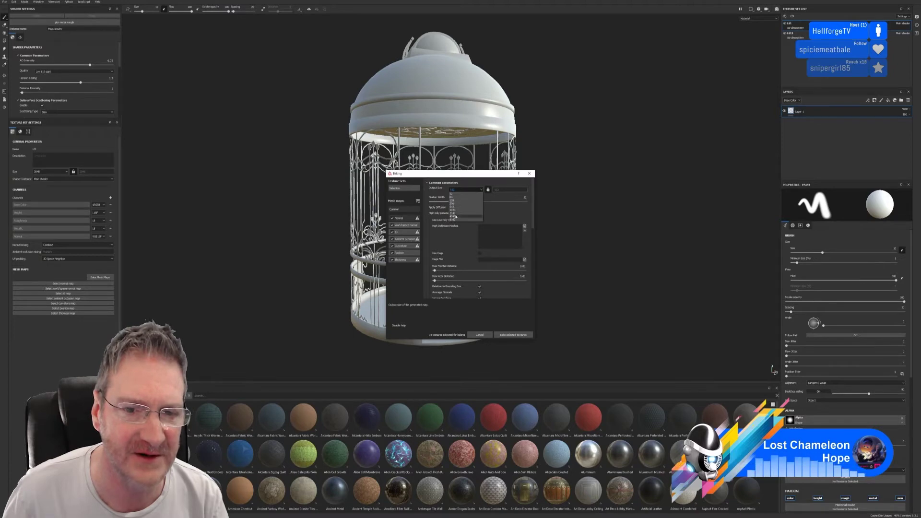
pyautogui.click(455, 214)
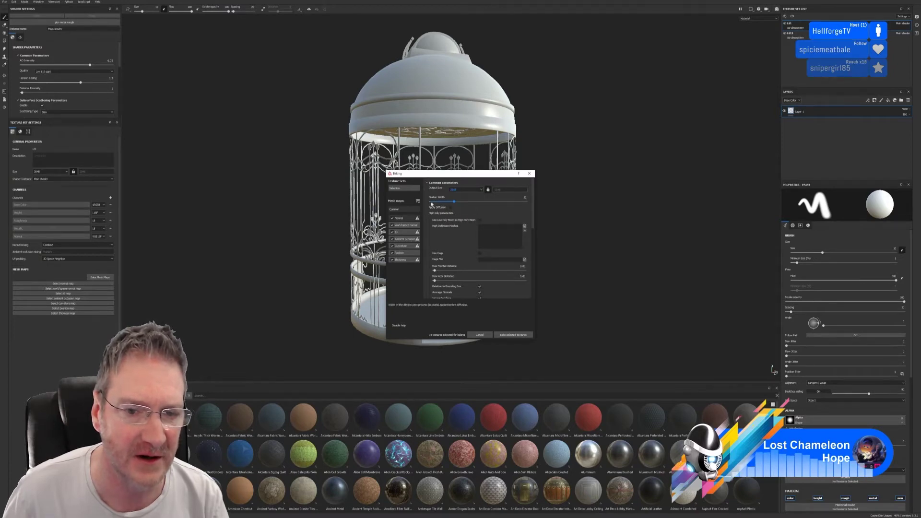
pyautogui.click(393, 219)
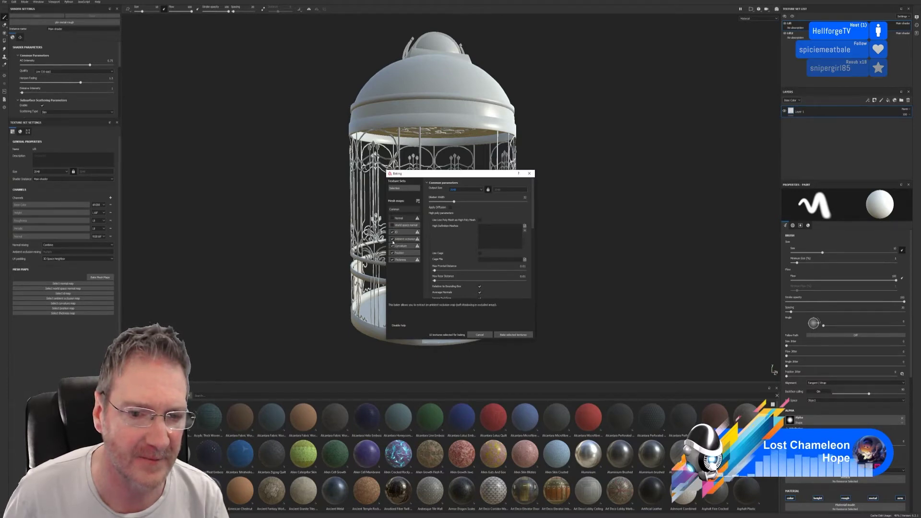
pyautogui.click(393, 246)
pyautogui.click(392, 253)
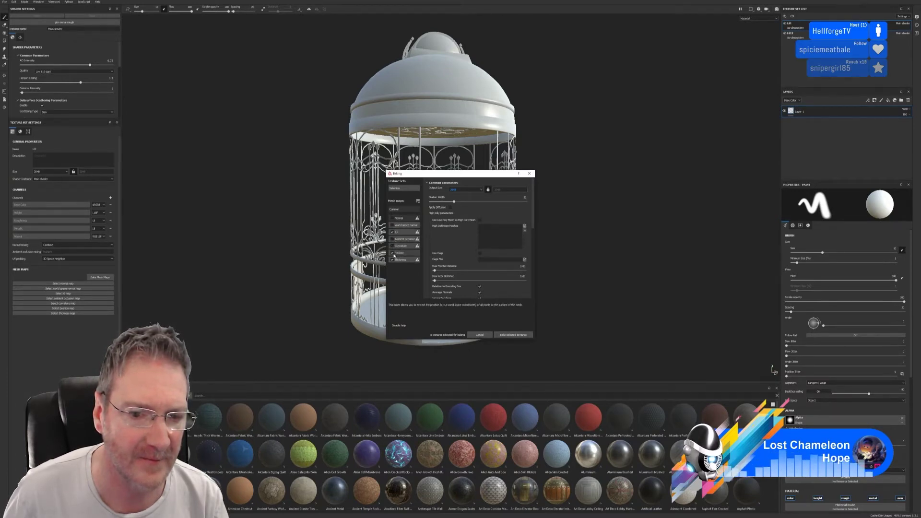
pyautogui.click(392, 260)
# Set the ID baker's colour source to Vertex Color and bake the ID map for both texture sets.
pyautogui.click(401, 232)
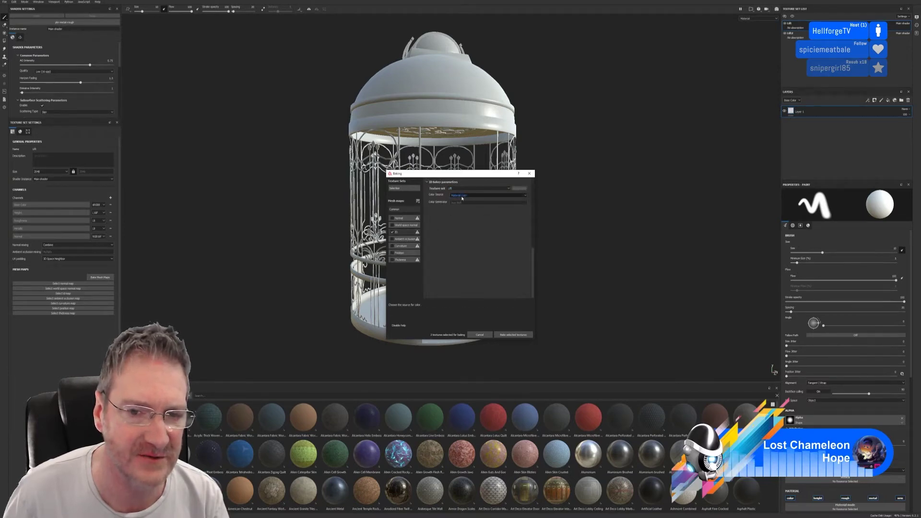
pyautogui.click(464, 196)
pyautogui.click(459, 199)
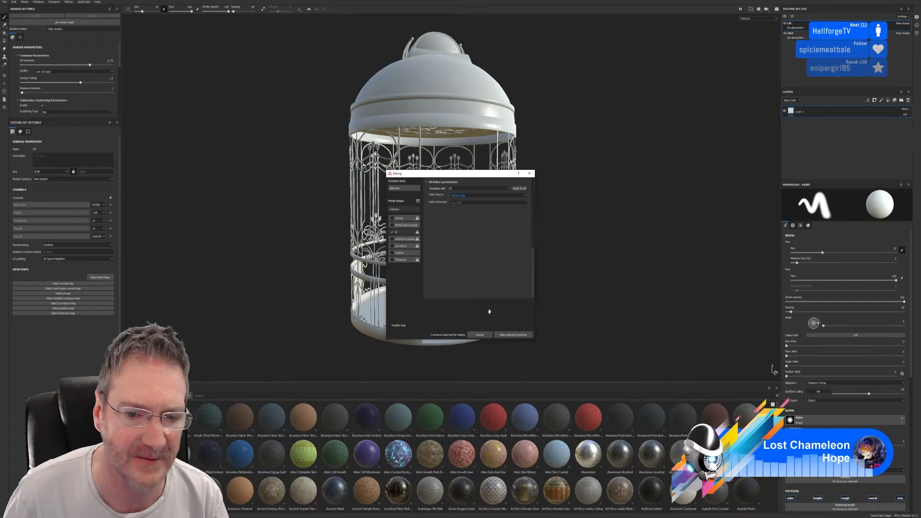
pyautogui.click(514, 335)
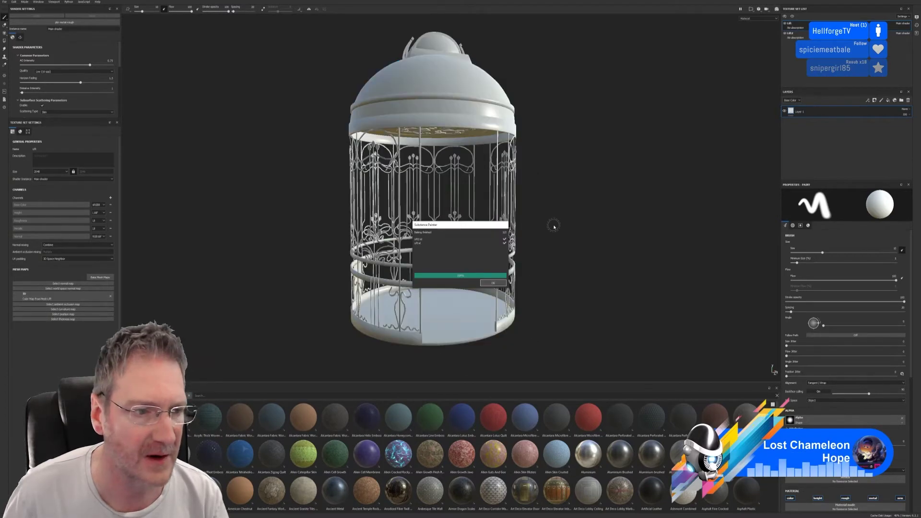
pyautogui.click(493, 283)
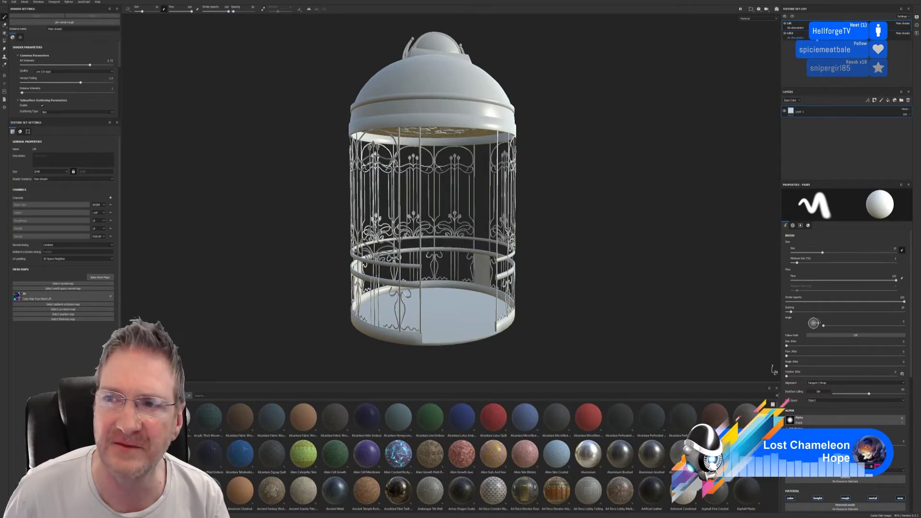
# Set the second texture set's ID colour source to Vertex Color, bake the selected maps and inspect its ID map.
pyautogui.click(797, 34)
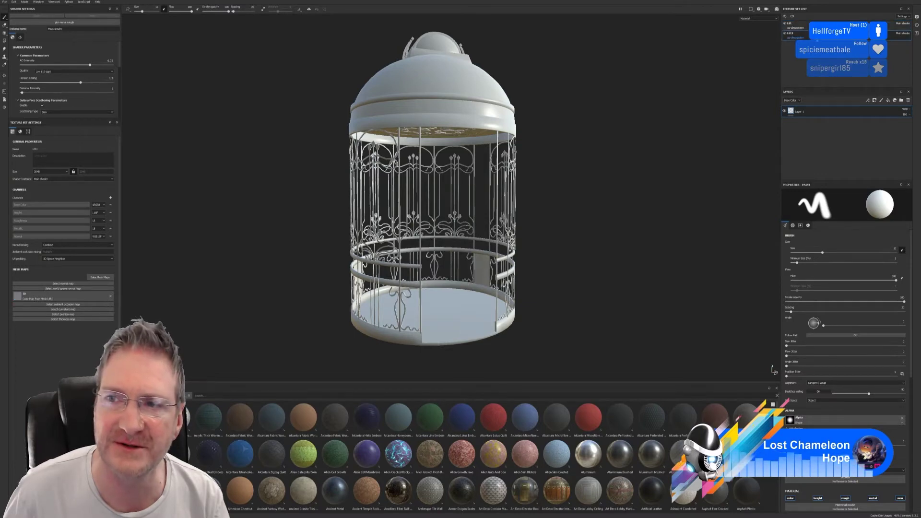
pyautogui.click(101, 278)
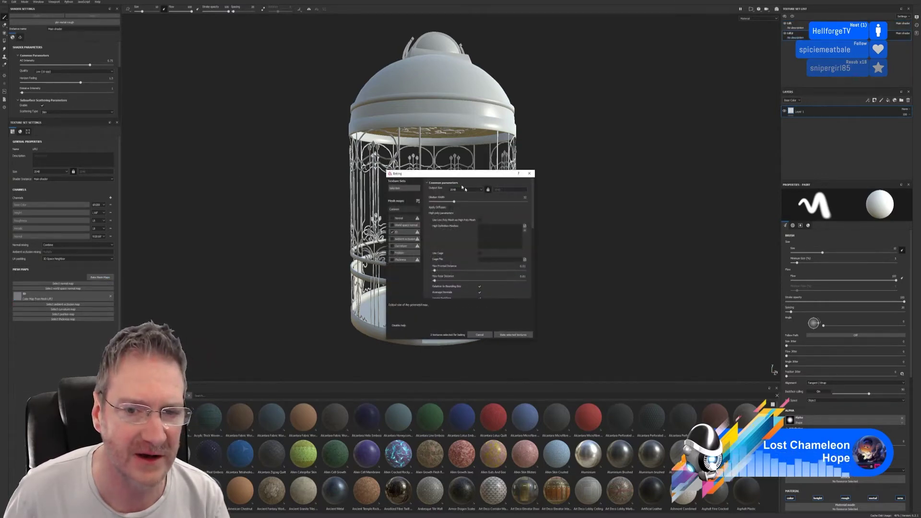
pyautogui.click(402, 233)
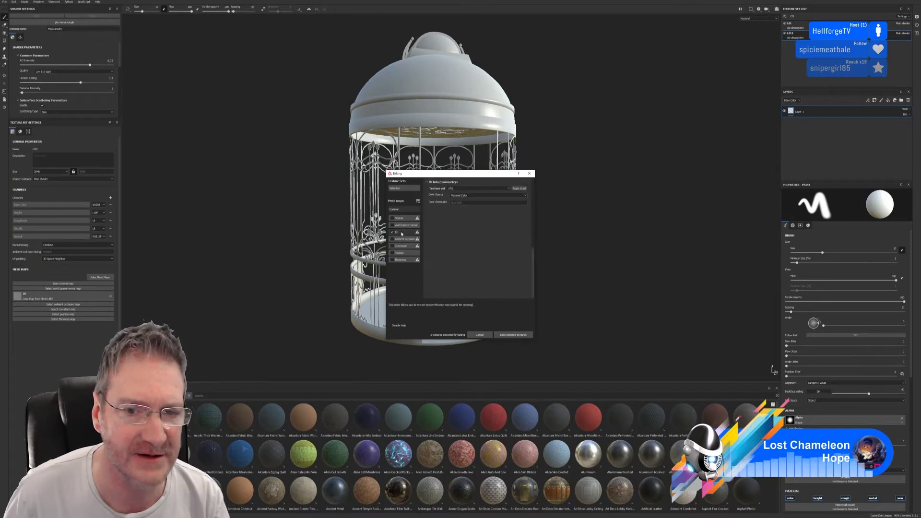
pyautogui.click(469, 196)
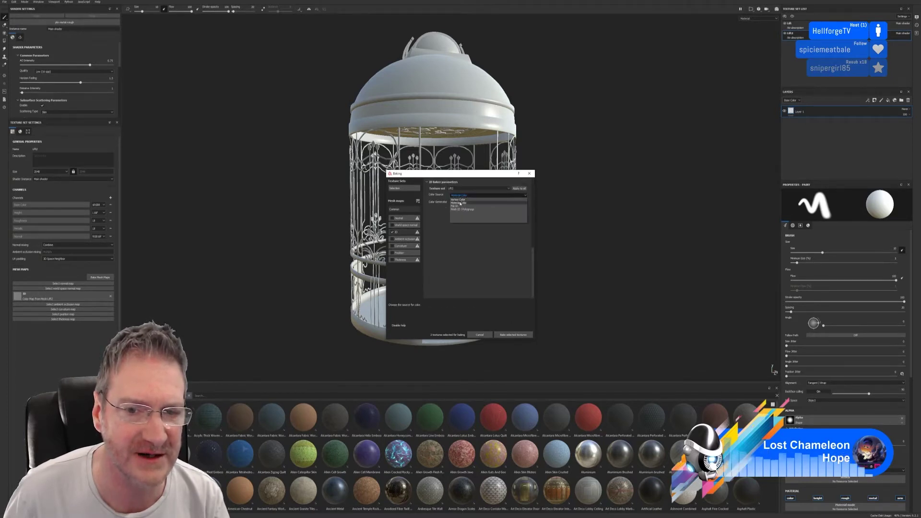
pyautogui.click(458, 199)
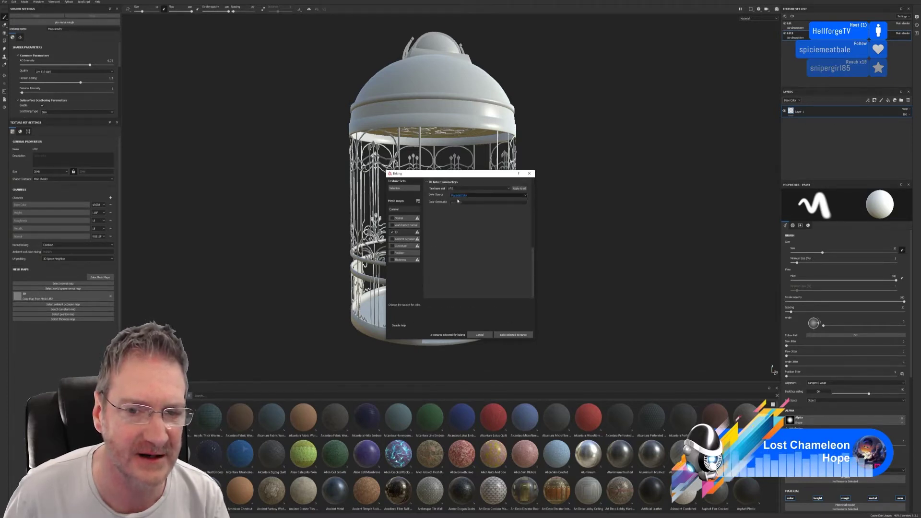
pyautogui.click(527, 337)
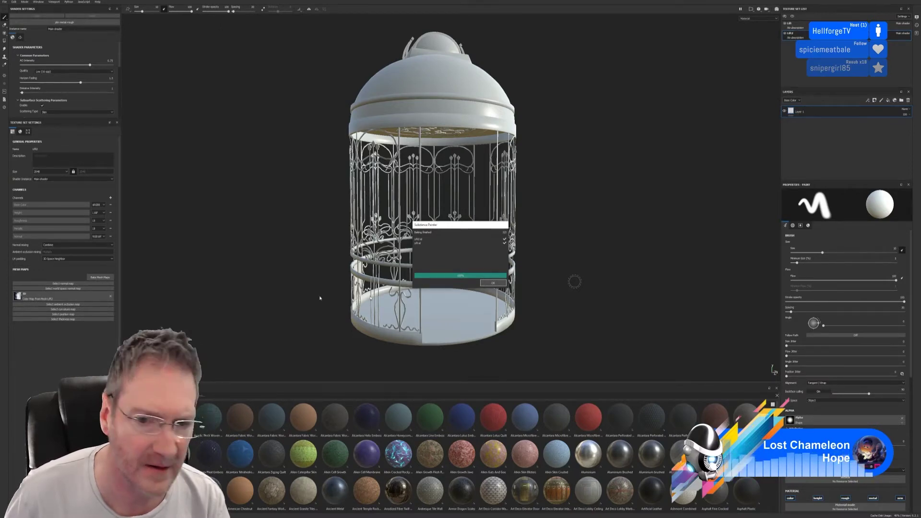
pyautogui.click(494, 283)
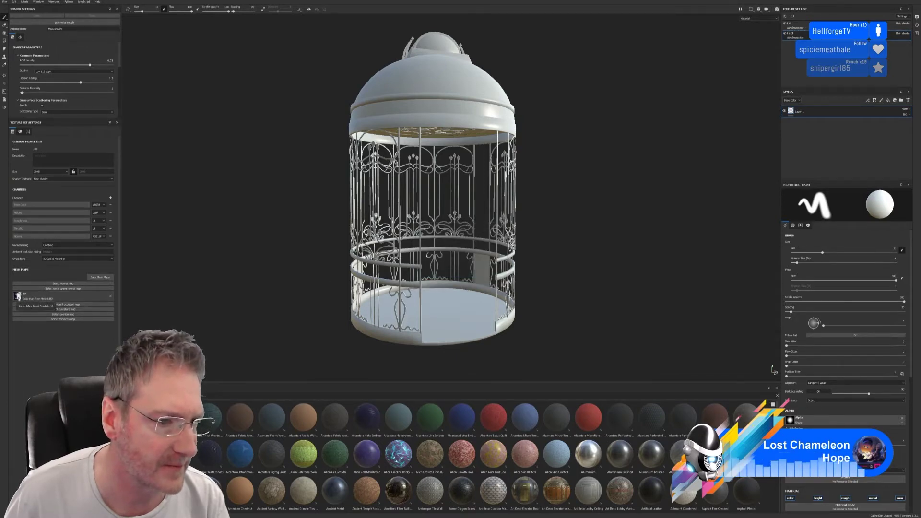
pyautogui.click(18, 296)
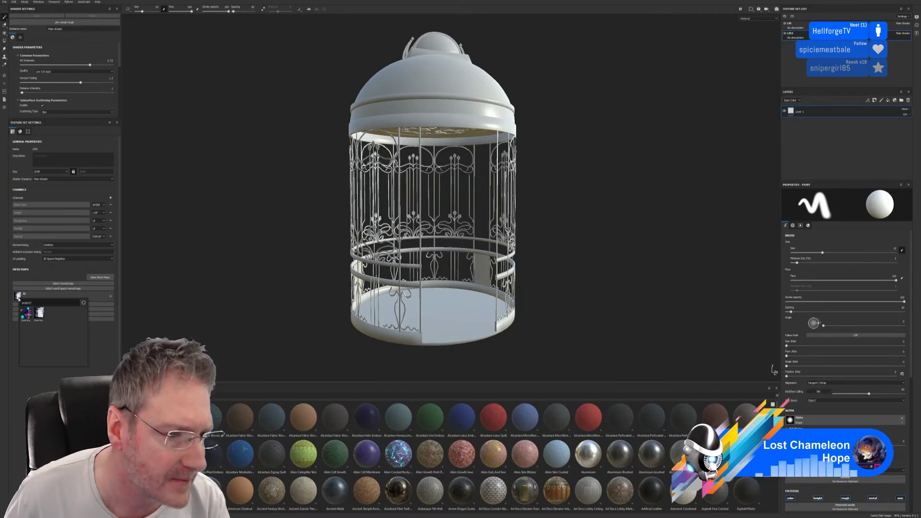
pyautogui.moveTo(42, 317)
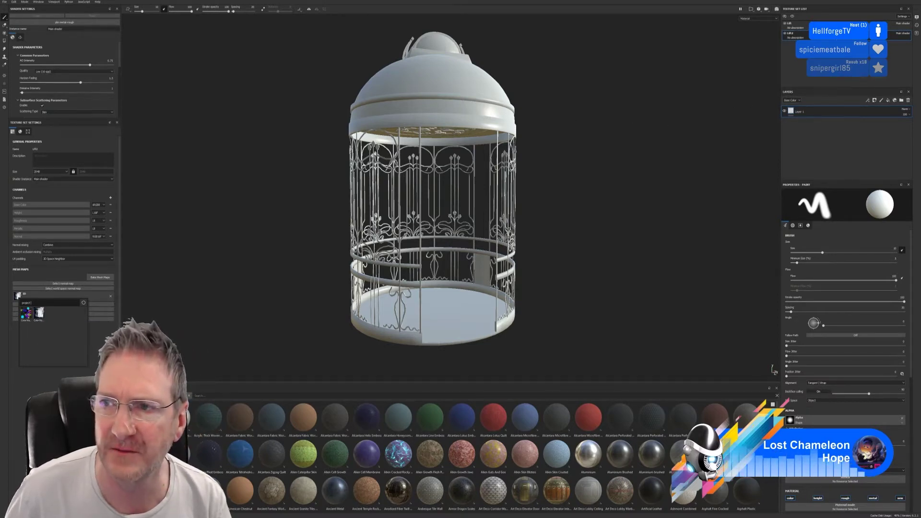
# Add a mask with colour selection to Layer 1 of the second texture set and preview the ID colours for picking.
pyautogui.click(797, 37)
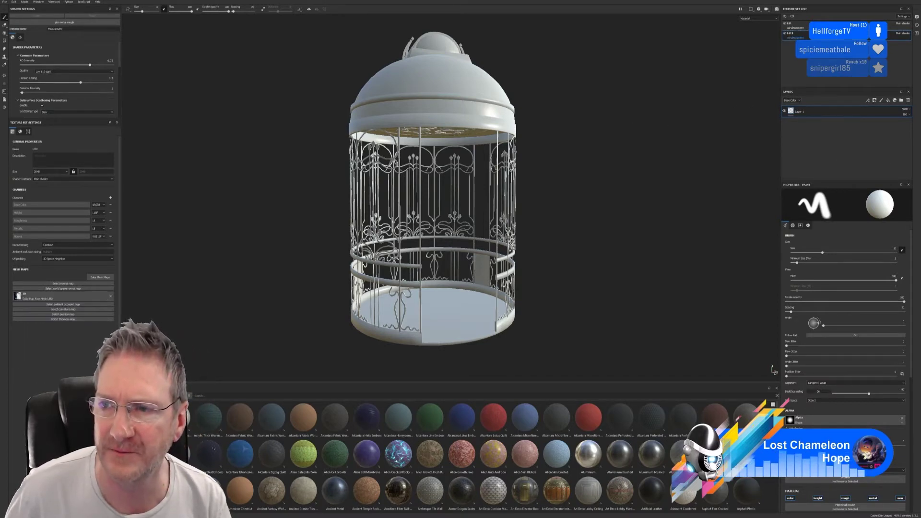
pyautogui.rightClick(832, 112)
pyautogui.click(866, 129)
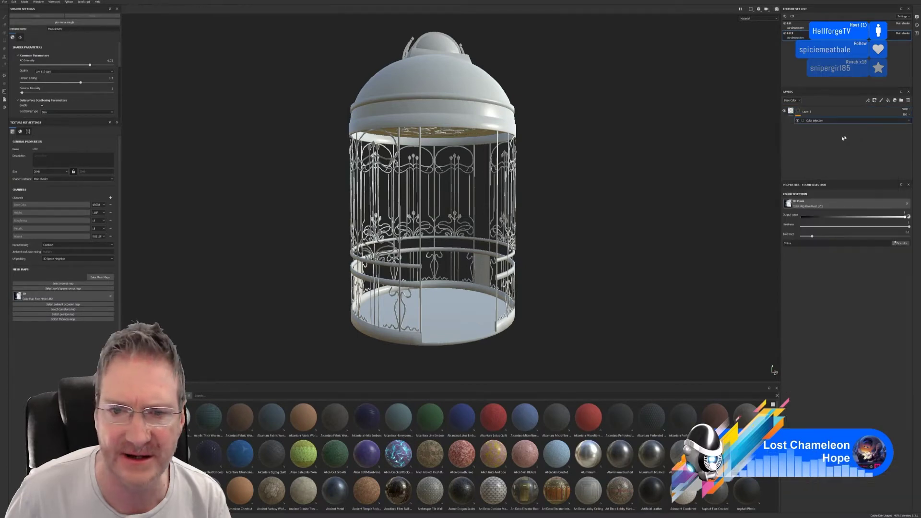
pyautogui.click(901, 243)
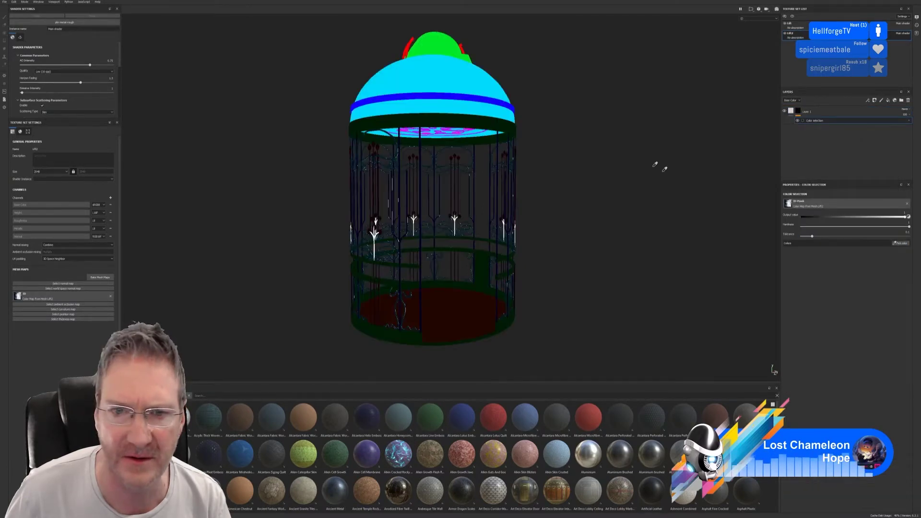
pyautogui.click(531, 221)
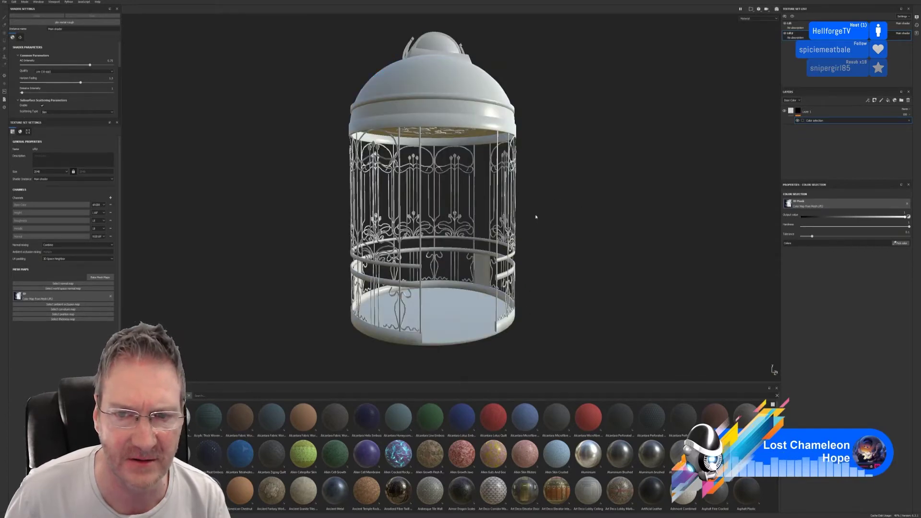
# Examine the ID colours on the cage's stems, posts and scrollwork from near and far, and remove the colour selection from Layer 1's mask.
pyautogui.scroll(5, 539, 219)
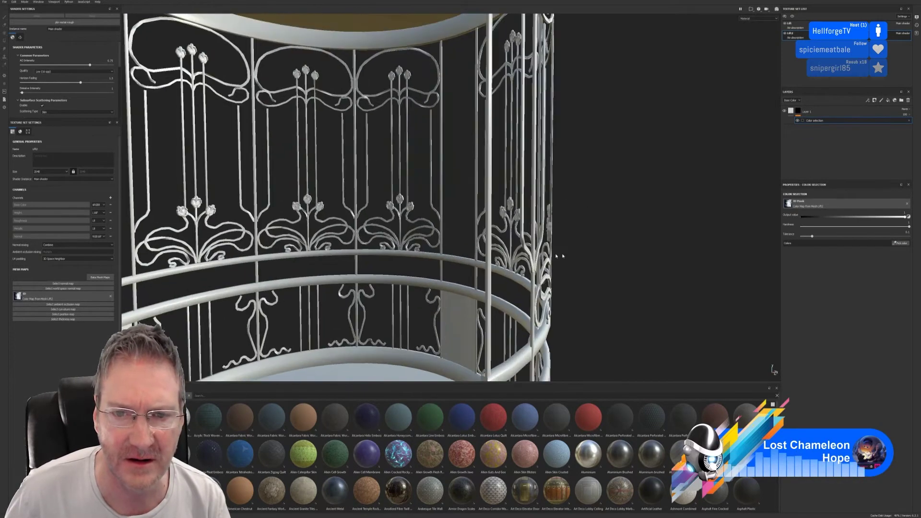
pyautogui.click(901, 243)
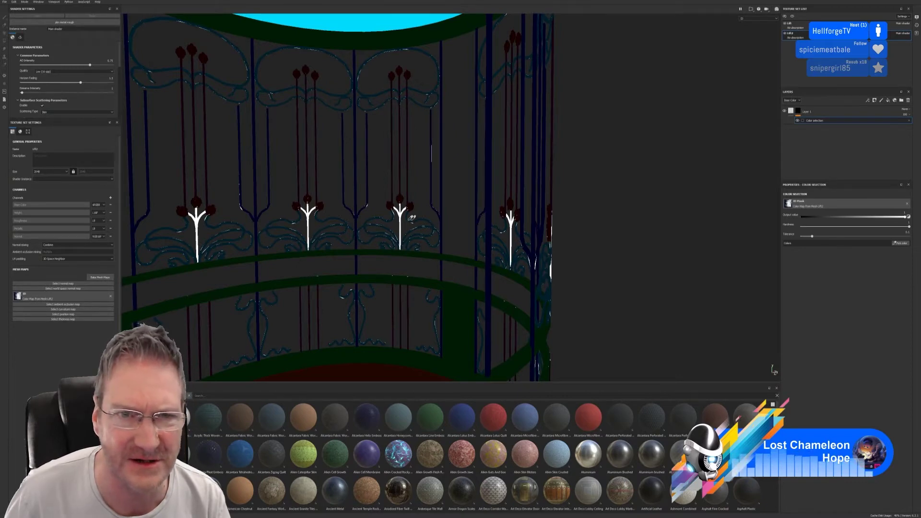
pyautogui.scroll(6, 411, 218)
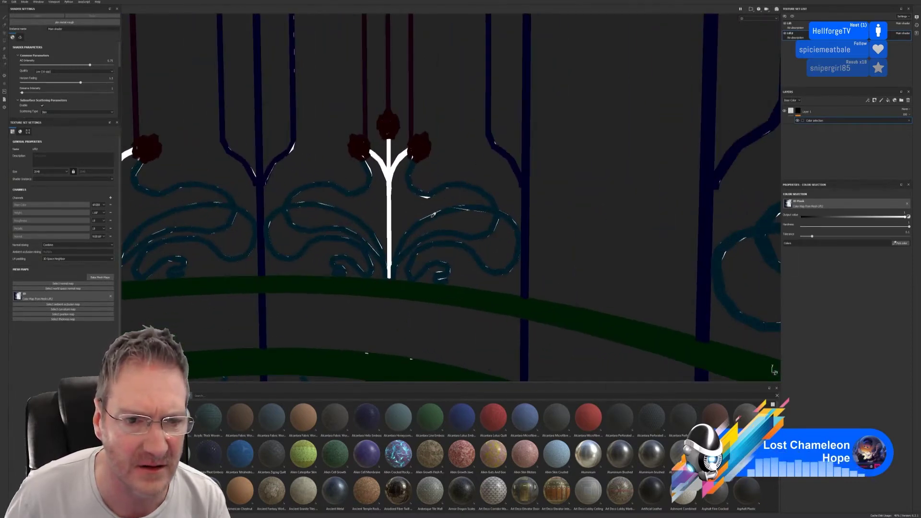
pyautogui.scroll(-8, 432, 214)
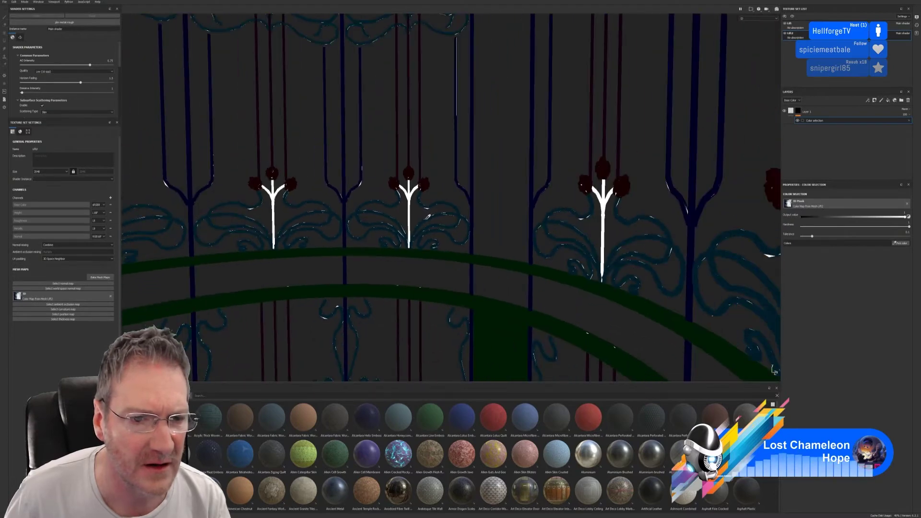
pyautogui.scroll(-4, 424, 217)
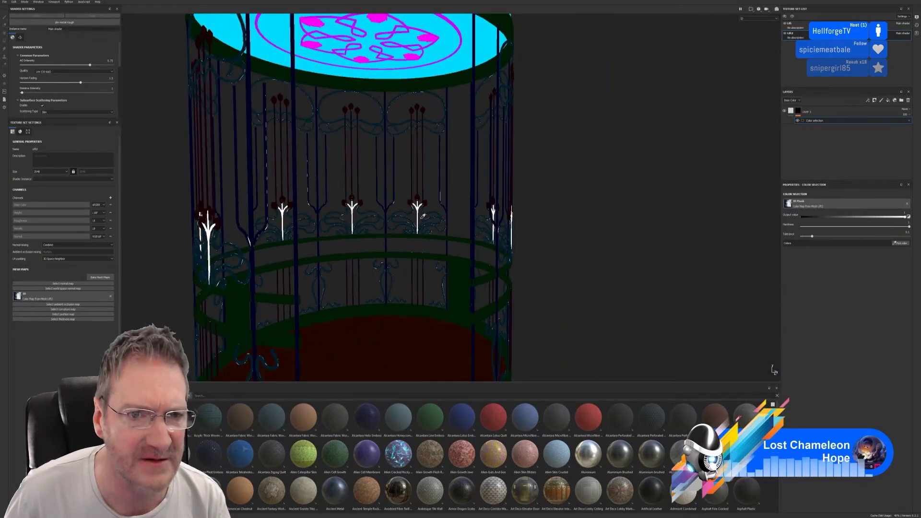
pyautogui.scroll(5, 247, 85)
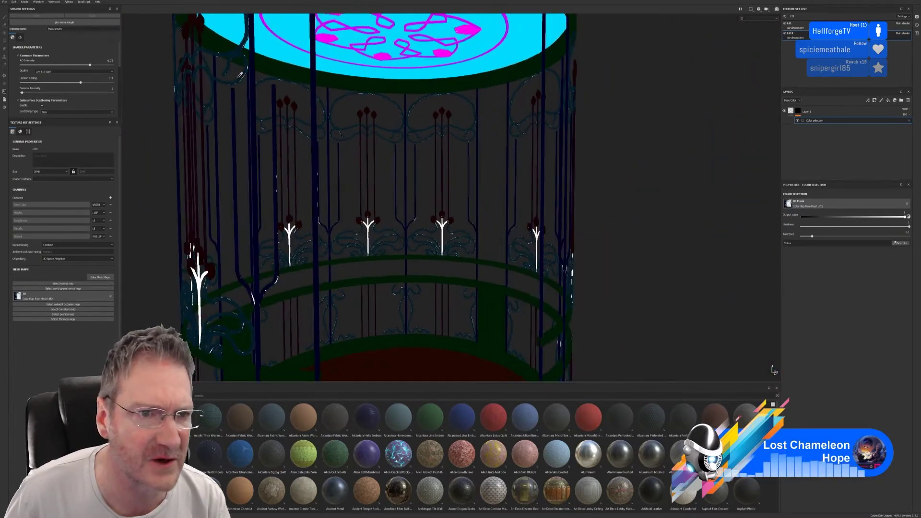
pyautogui.scroll(2, 247, 72)
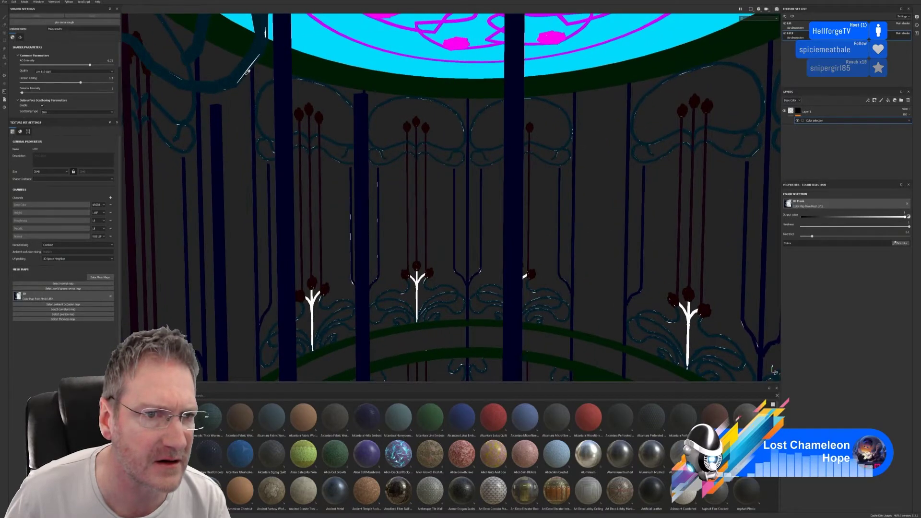
pyautogui.scroll(-6, 247, 71)
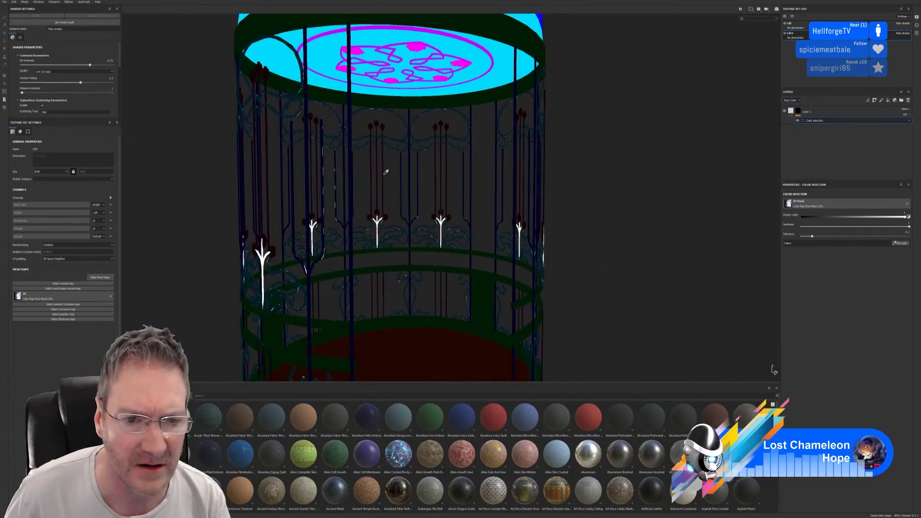
pyautogui.scroll(-3, 386, 172)
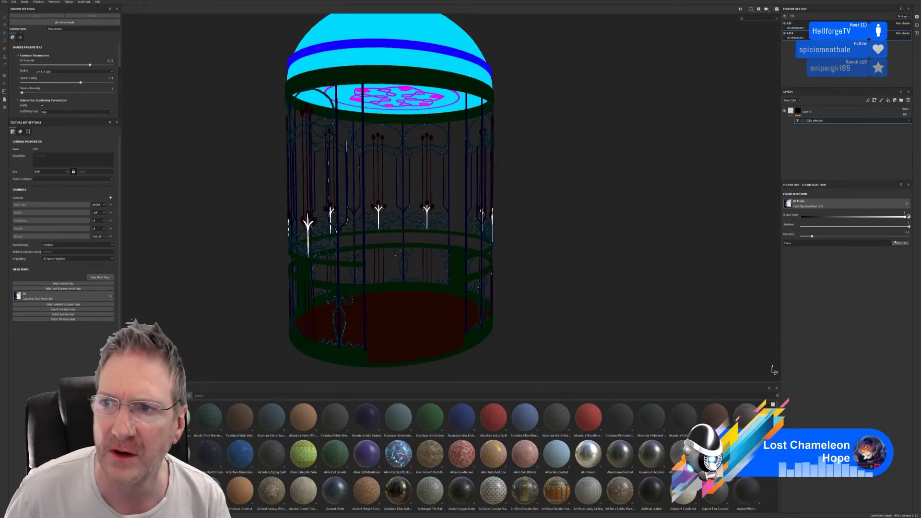
pyautogui.click(910, 121)
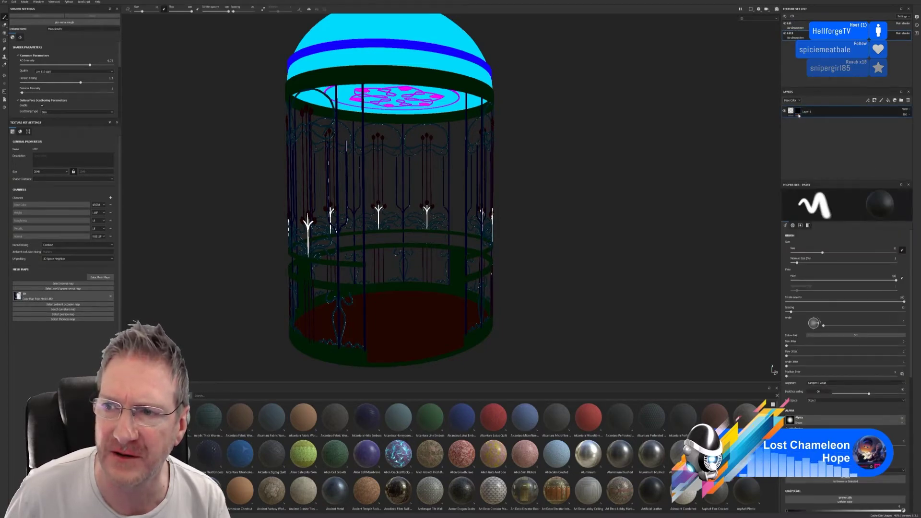
# Switch to 3ds Max and turn on vertex colour display in the cage's object properties.
pyautogui.click(893, 1)
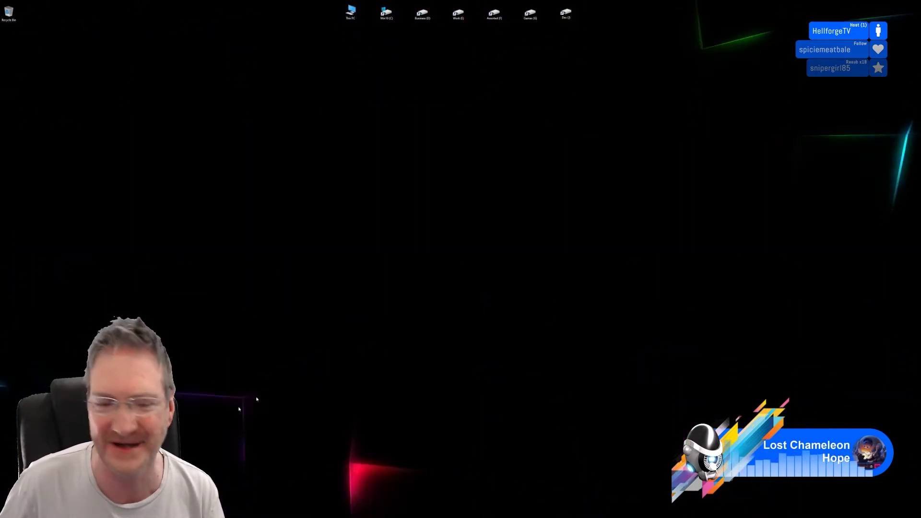
pyautogui.click(288, 517)
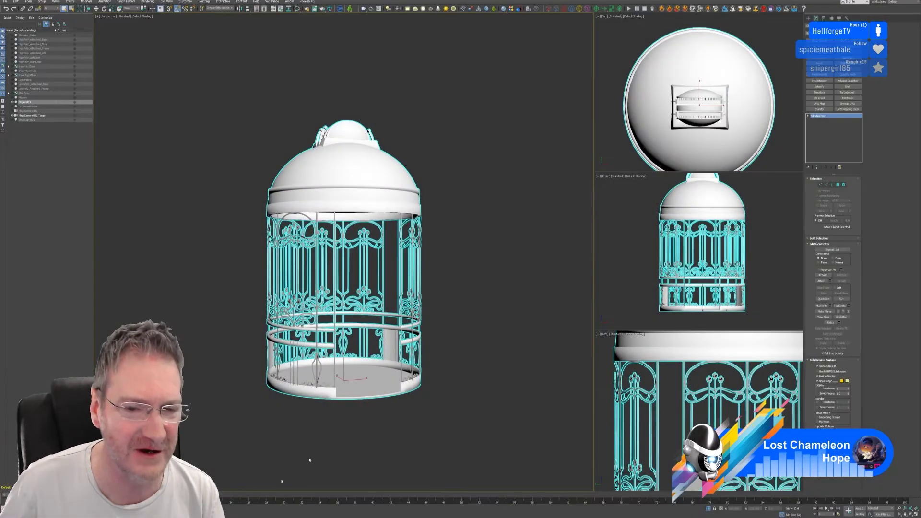
pyautogui.scroll(3, 384, 263)
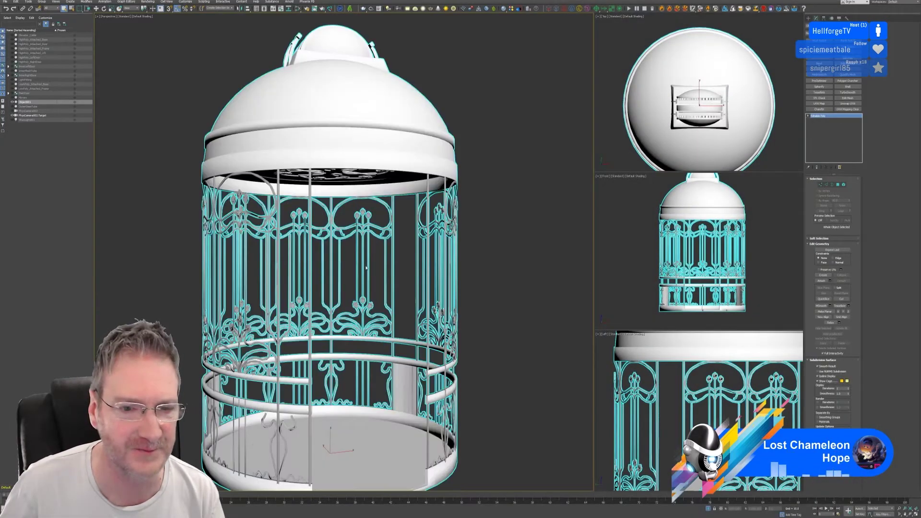
pyautogui.rightClick(385, 151)
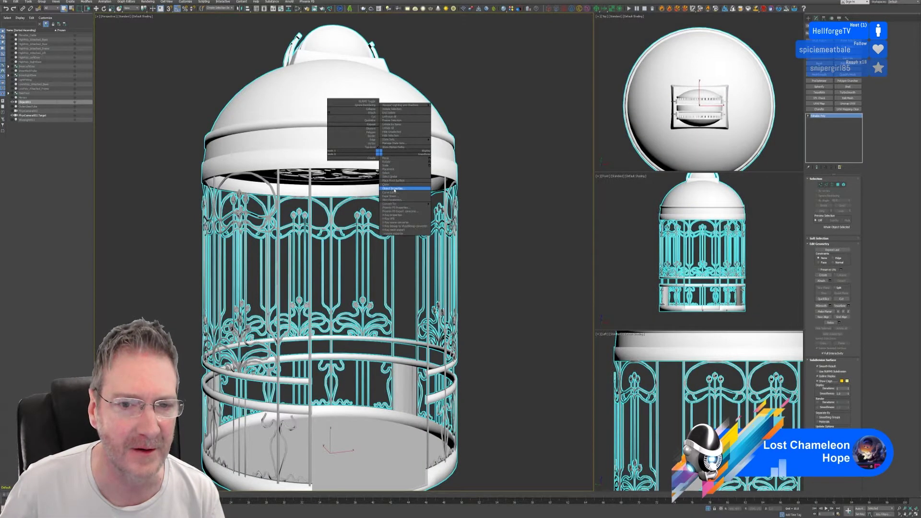
pyautogui.click(403, 191)
pyautogui.click(430, 303)
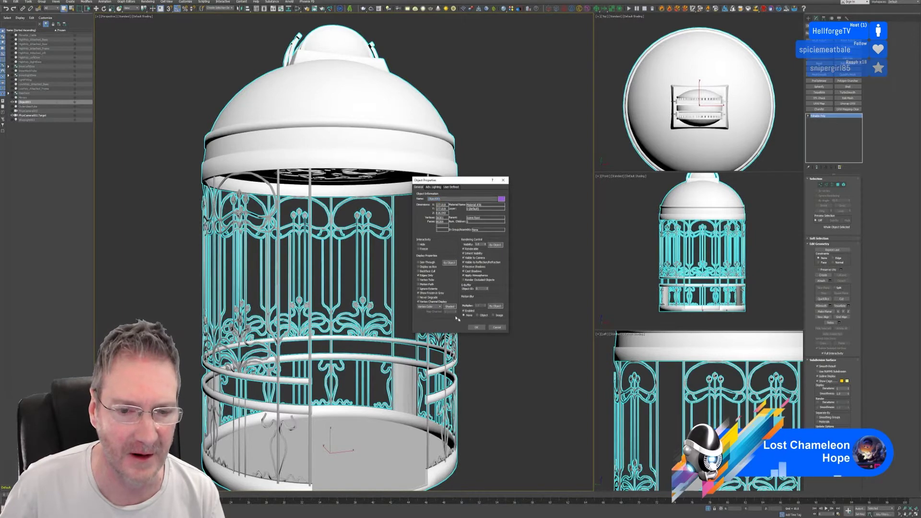
pyautogui.click(477, 327)
# Examine the vertex colouring of the cage's posts, buds and scrollwork up close.
pyautogui.scroll(6, 415, 255)
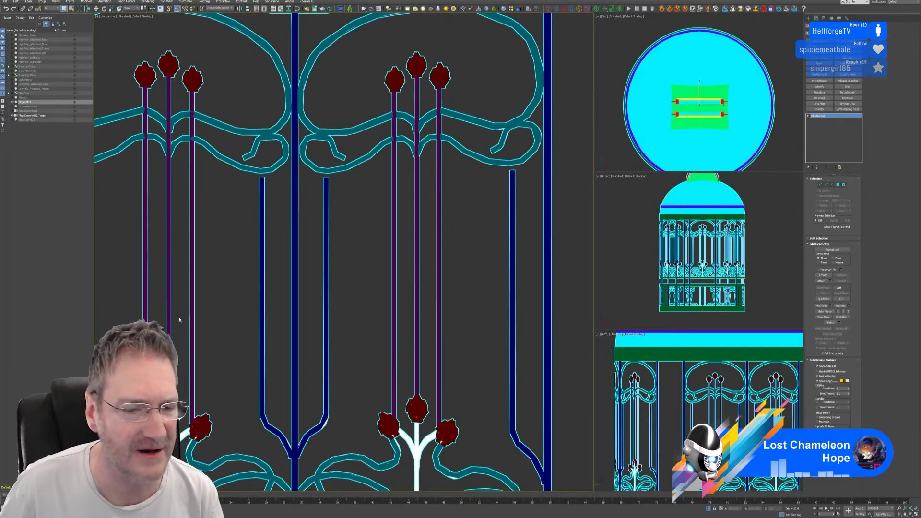
pyautogui.scroll(3, 180, 320)
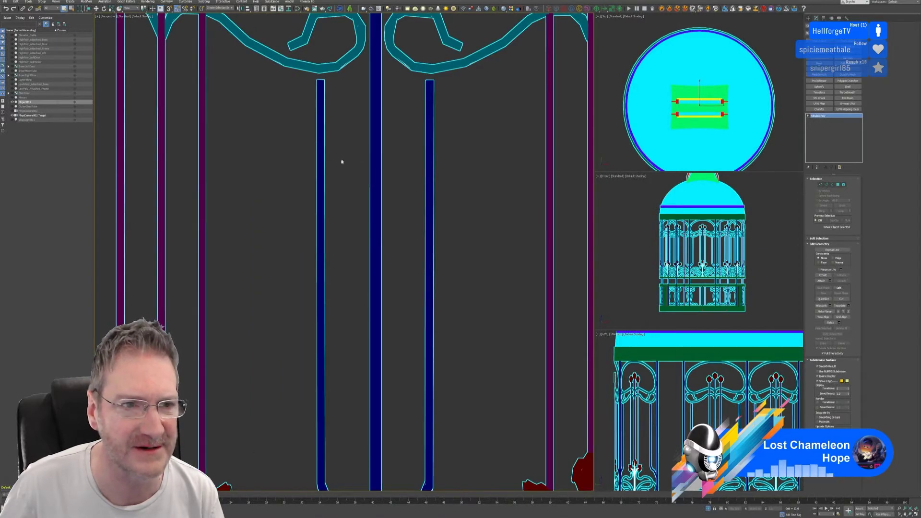
pyautogui.scroll(-2, 341, 161)
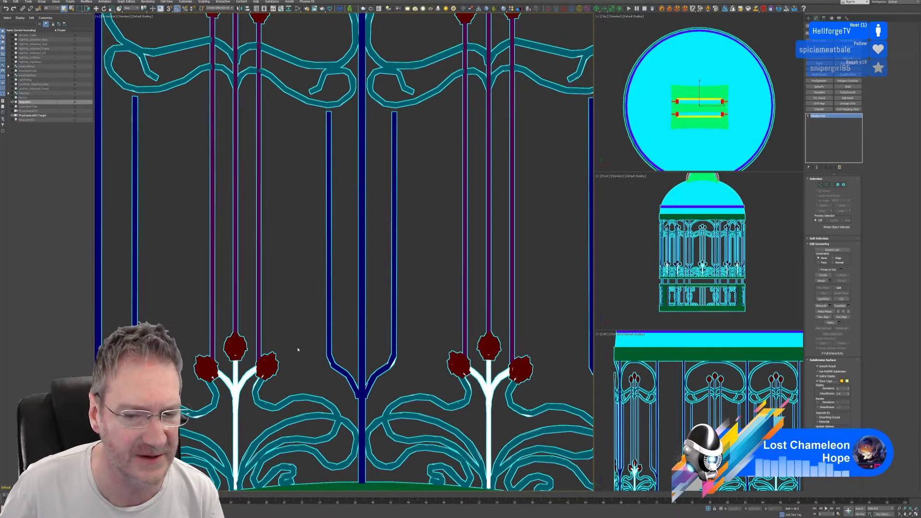
pyautogui.moveTo(298, 350); pyautogui.dragTo(246, 267, button='middle')
pyautogui.scroll(3, 448, 325)
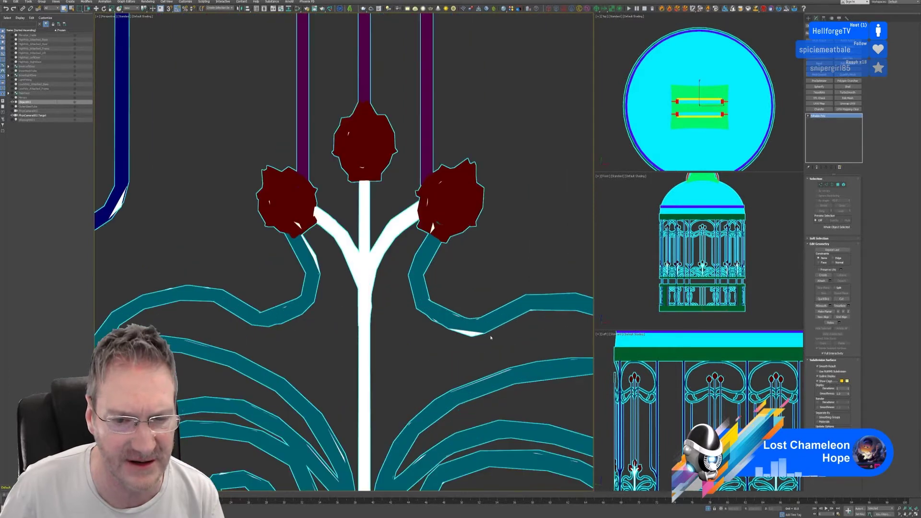
pyautogui.scroll(-4, 484, 331)
pyautogui.moveTo(497, 291); pyautogui.dragTo(427, 238, button='middle')
# Enter element-level editing and select the teal scrollwork on both sides of one white-stemmed flower motif above the rail.
pyautogui.click(845, 185)
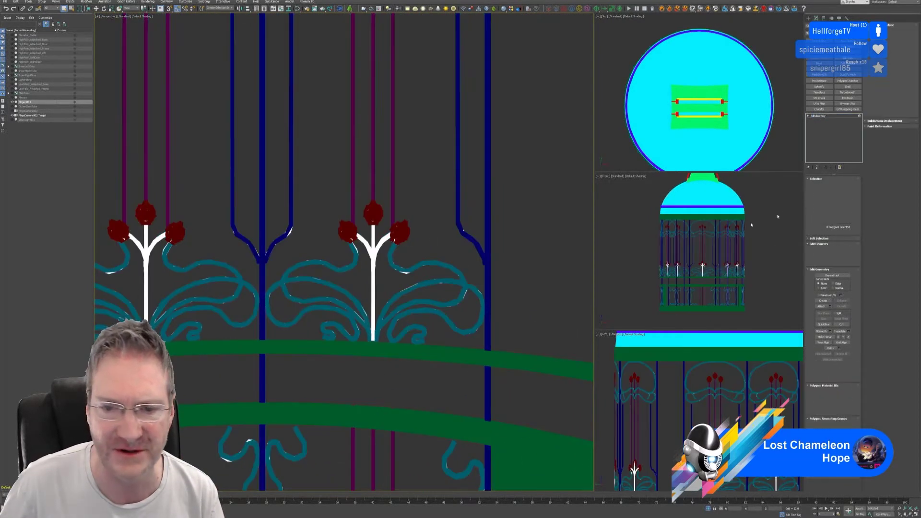
pyautogui.click(406, 273)
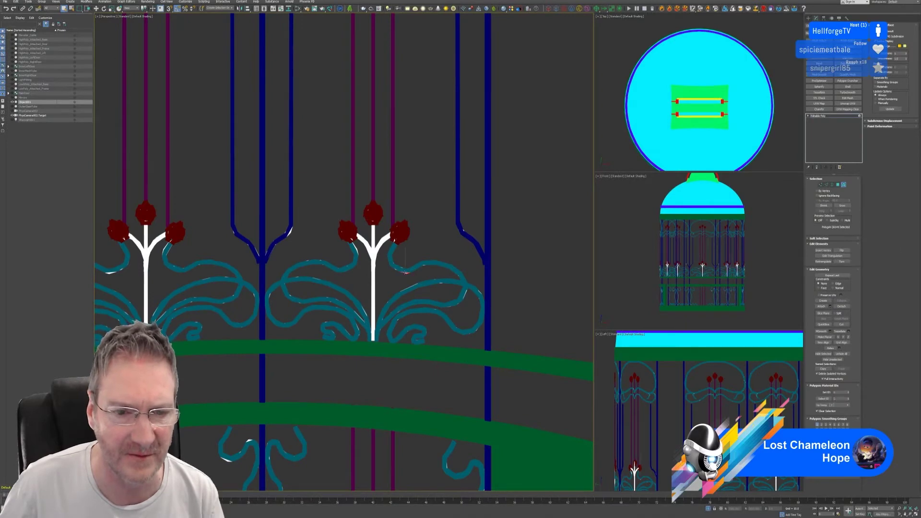
pyautogui.click(402, 341)
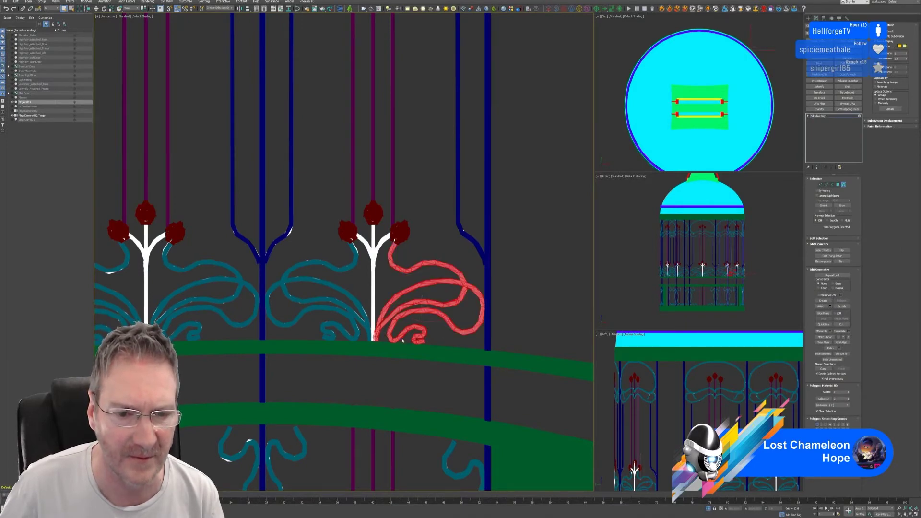
pyautogui.keyDown('ctrl'); pyautogui.click(332, 332); pyautogui.keyUp('ctrl')
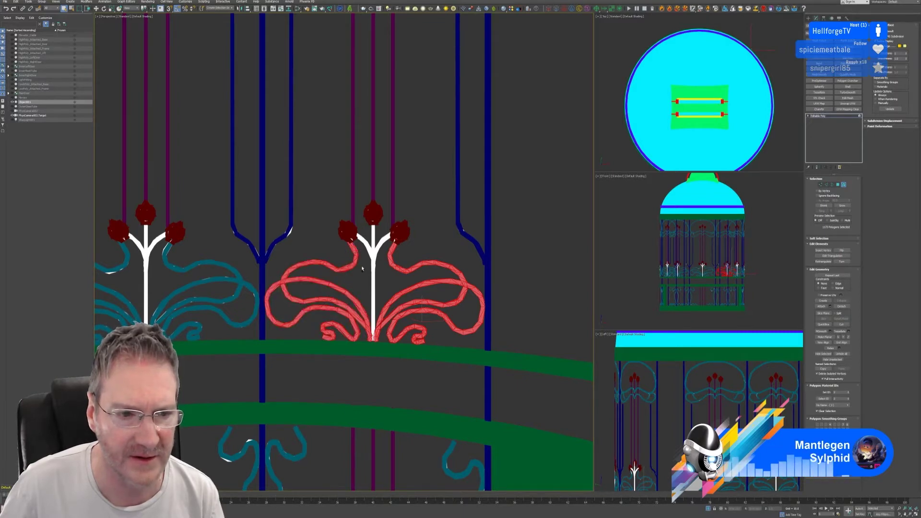
# Add both scrollwork halves of the neighbouring flower motif above the rail to the element selection.
pyautogui.scroll(-3, 358, 273)
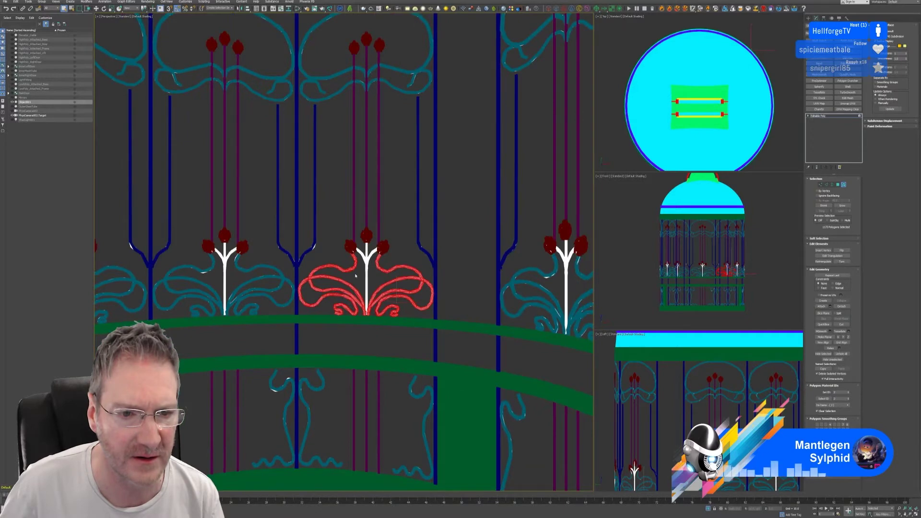
pyautogui.scroll(-3, 356, 276)
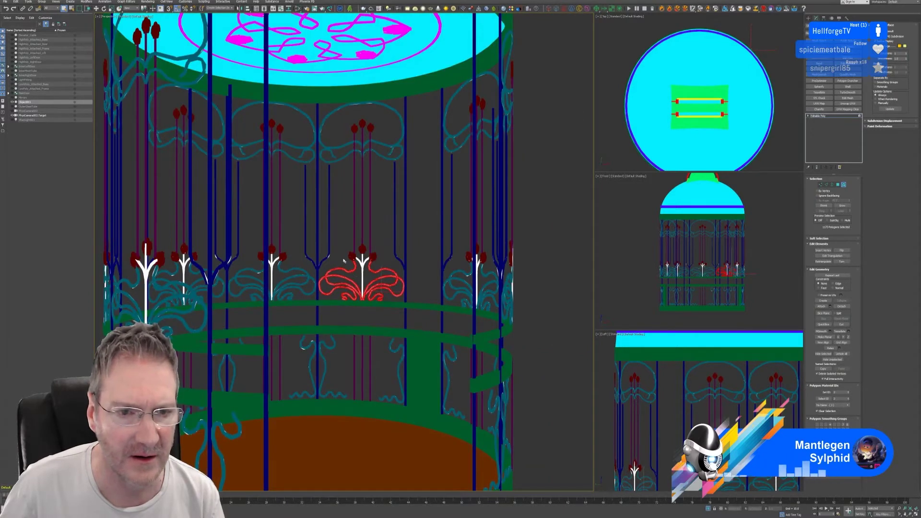
pyautogui.moveTo(342, 255); pyautogui.dragTo(352, 239, button='middle')
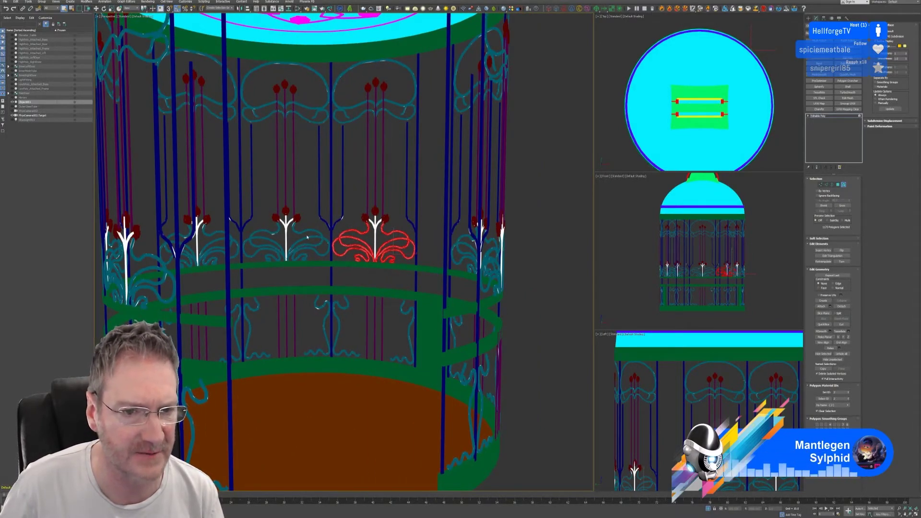
pyautogui.scroll(3, 308, 237)
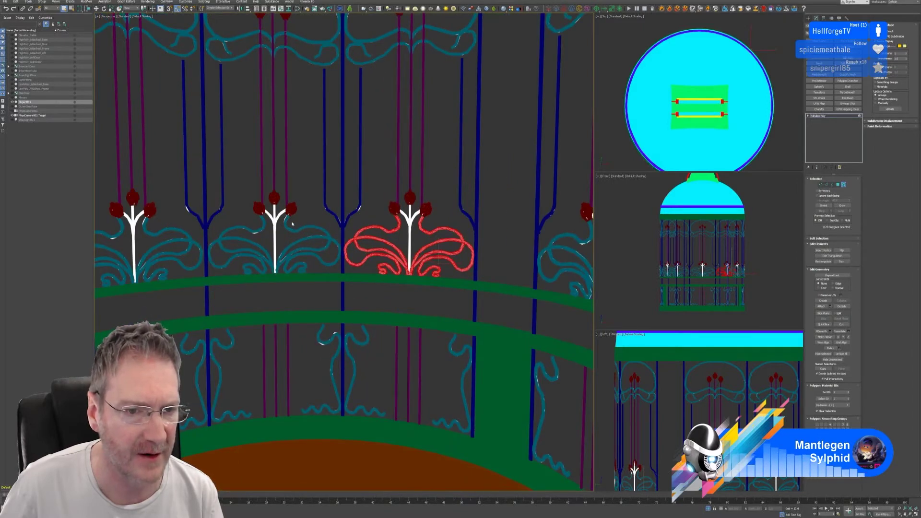
pyautogui.keyDown('ctrl'); pyautogui.moveTo(319, 265); pyautogui.dragTo(318, 269); pyautogui.keyUp('ctrl')
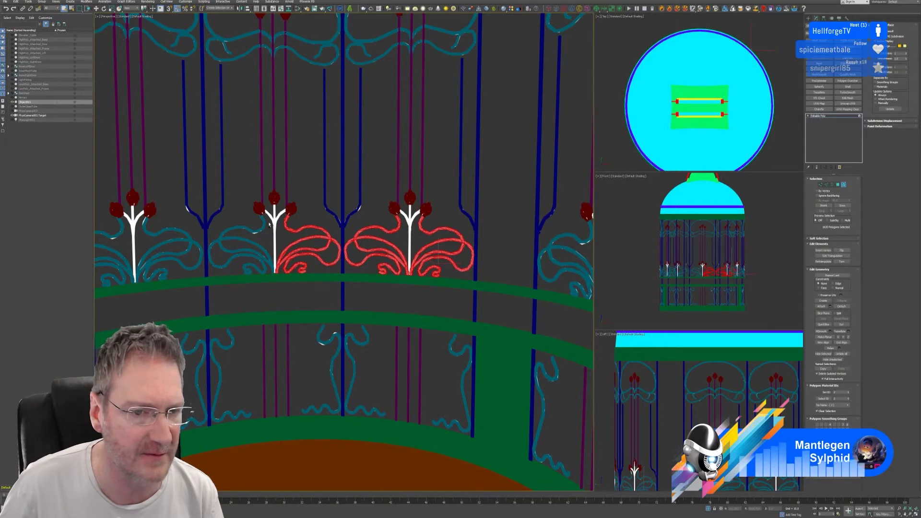
pyautogui.keyDown('ctrl'); pyautogui.moveTo(270, 223); pyautogui.dragTo(229, 275); pyautogui.keyUp('ctrl')
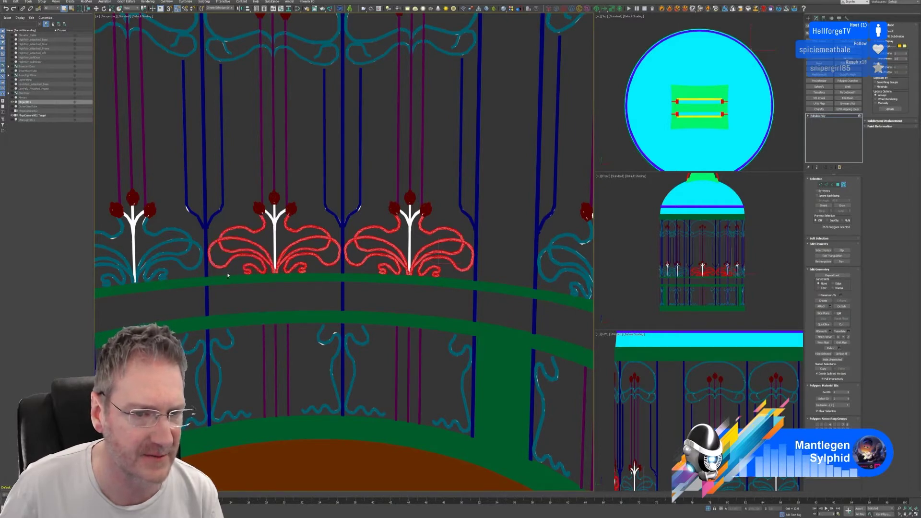
# Extend the selection to both scrollwork halves of the third flower motif in the same rail section.
pyautogui.keyDown('alt'); pyautogui.moveTo(279, 213); pyautogui.dragTo(364, 218, button='middle'); pyautogui.keyUp('alt')
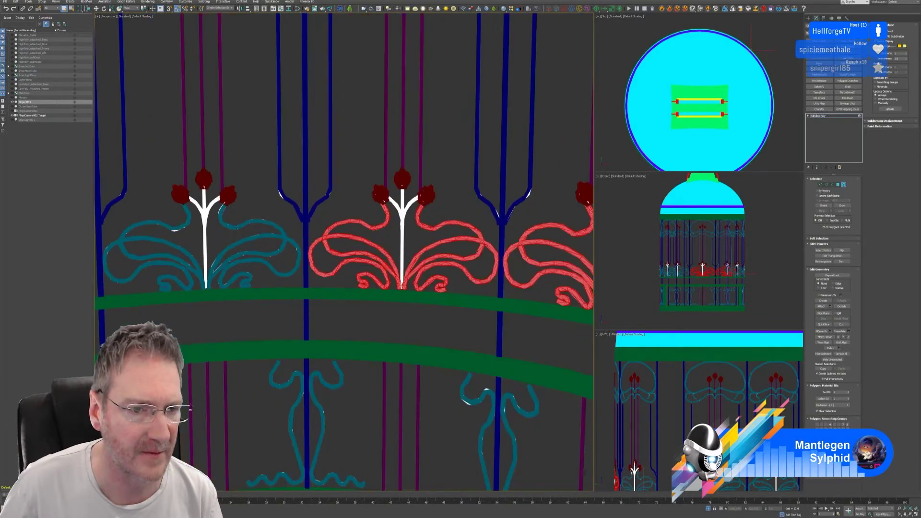
pyautogui.moveTo(217, 211); pyautogui.dragTo(257, 244)
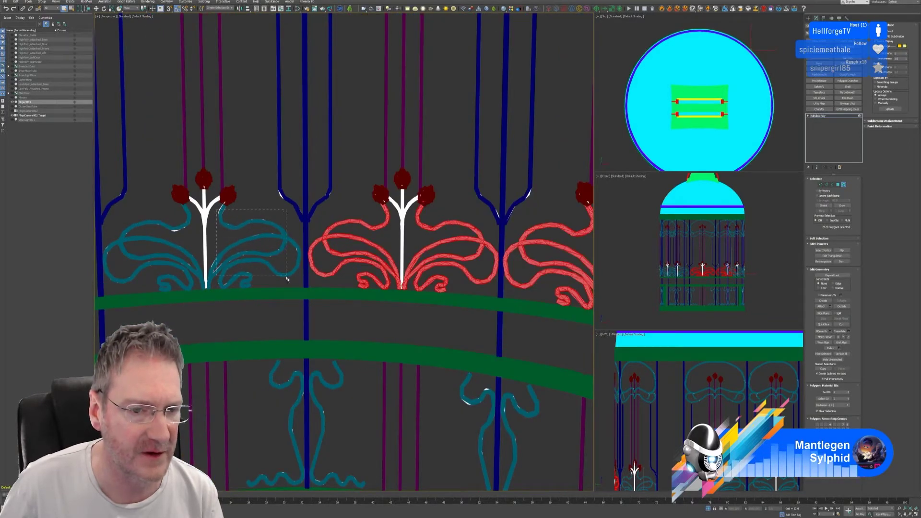
pyautogui.moveTo(287, 280); pyautogui.dragTo(288, 284)
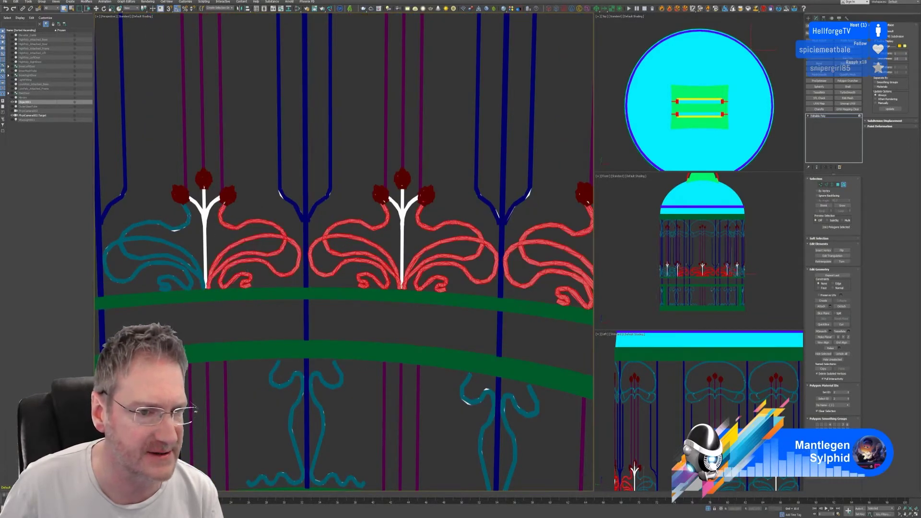
pyautogui.moveTo(193, 207); pyautogui.dragTo(169, 219)
pyautogui.moveTo(131, 270); pyautogui.dragTo(130, 271)
# Add the scrollwork on both sides of the first flower motif beyond the wide green panel to the selection.
pyautogui.keyDown('alt'); pyautogui.moveTo(130, 271); pyautogui.dragTo(385, 173, button='middle'); pyautogui.keyUp('alt')
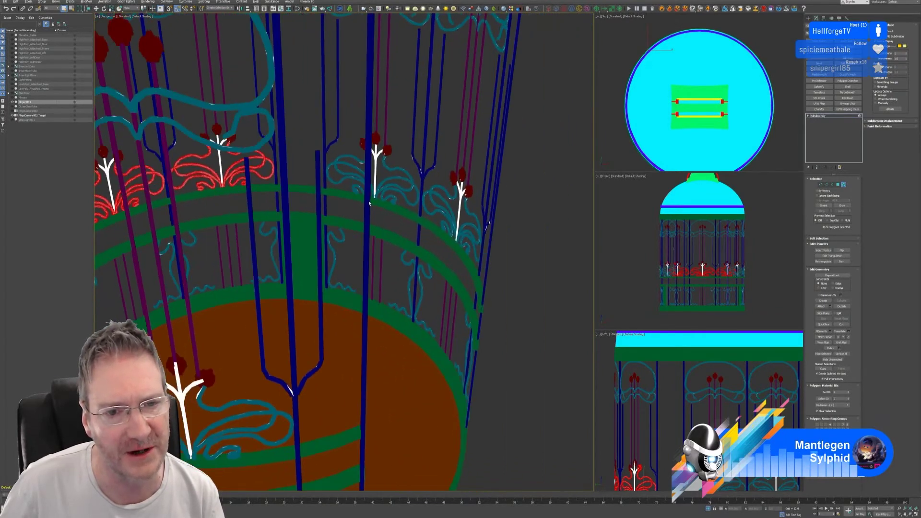
pyautogui.scroll(8, 385, 173)
pyautogui.scroll(-4, 385, 173)
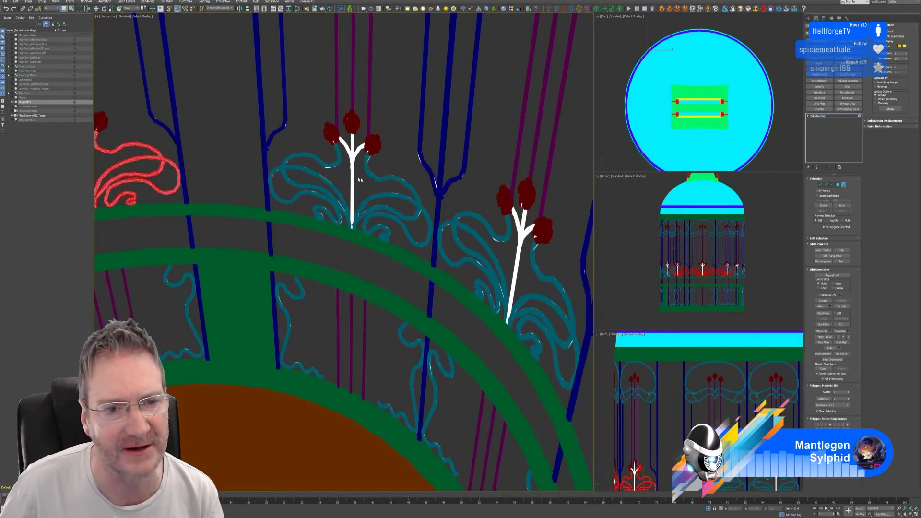
pyautogui.keyDown('alt'); pyautogui.moveTo(338, 165); pyautogui.dragTo(366, 198, button='middle'); pyautogui.keyUp('alt')
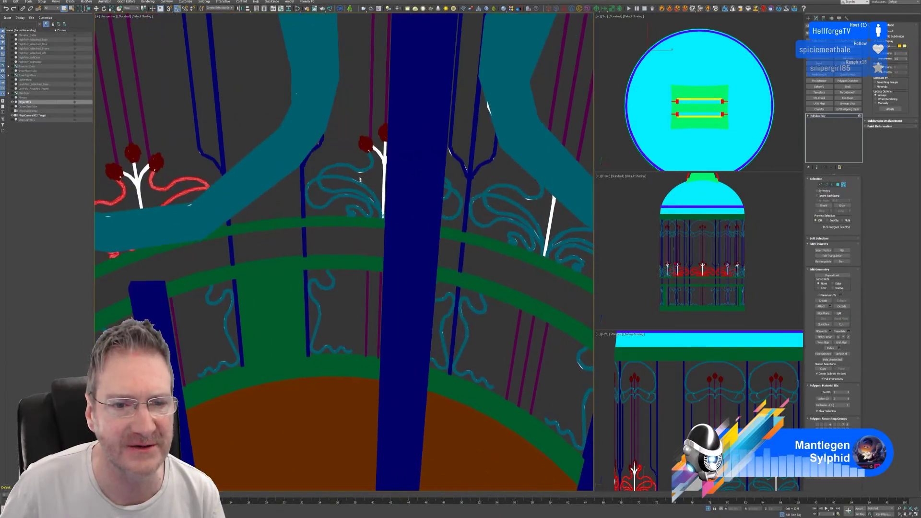
pyautogui.scroll(5, 373, 167)
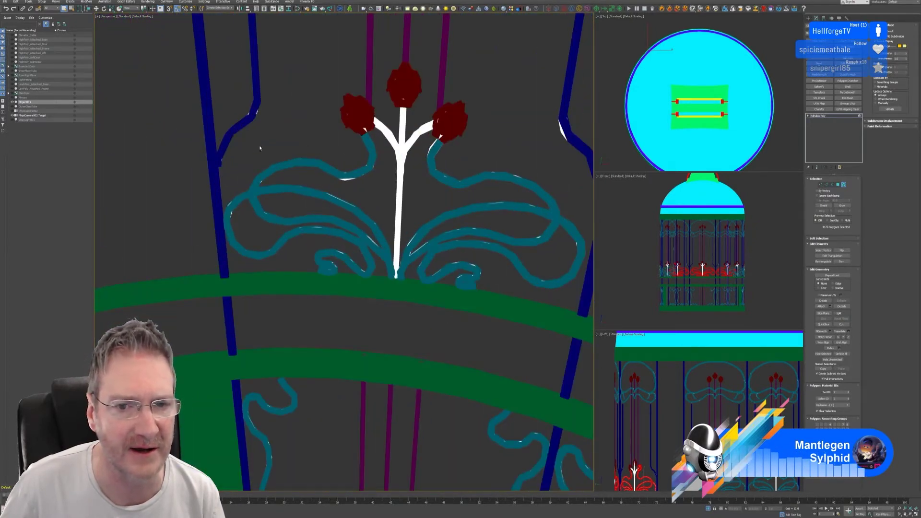
pyautogui.moveTo(371, 201); pyautogui.dragTo(376, 267)
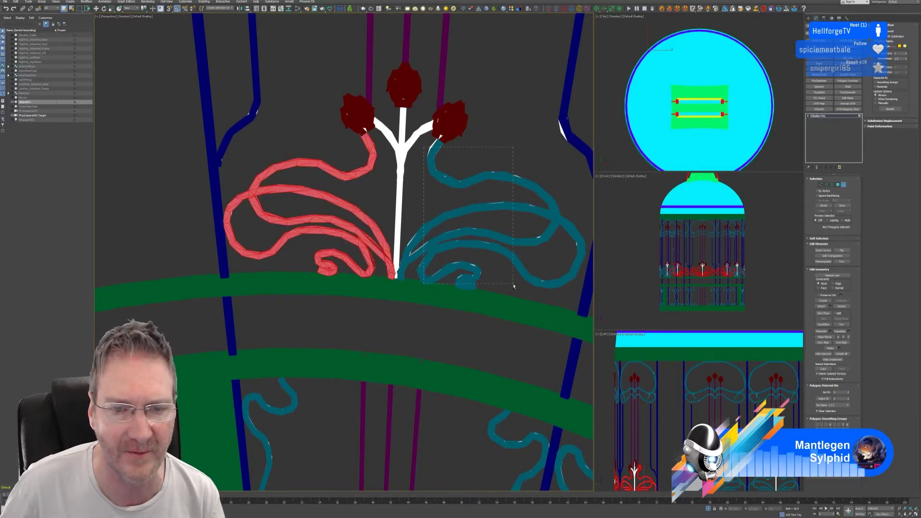
pyautogui.keyDown('ctrl'); pyautogui.moveTo(513, 287); pyautogui.dragTo(516, 278); pyautogui.keyUp('ctrl')
# Add all scrollwork strands on both sides of the next flower motif around the cage to the selection.
pyautogui.scroll(-6, 434, 204)
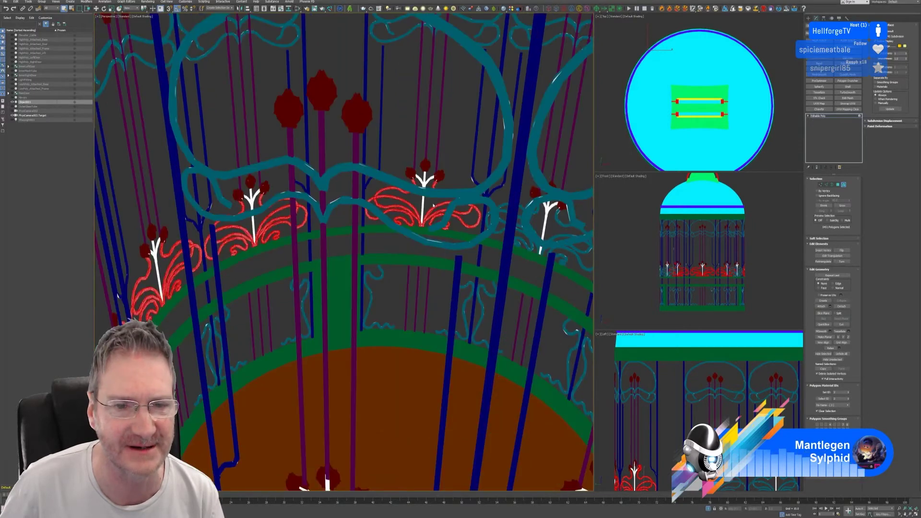
pyautogui.scroll(-5, 434, 206)
pyautogui.keyDown('alt'); pyautogui.moveTo(408, 262); pyautogui.dragTo(434, 171, button='middle'); pyautogui.keyUp('alt')
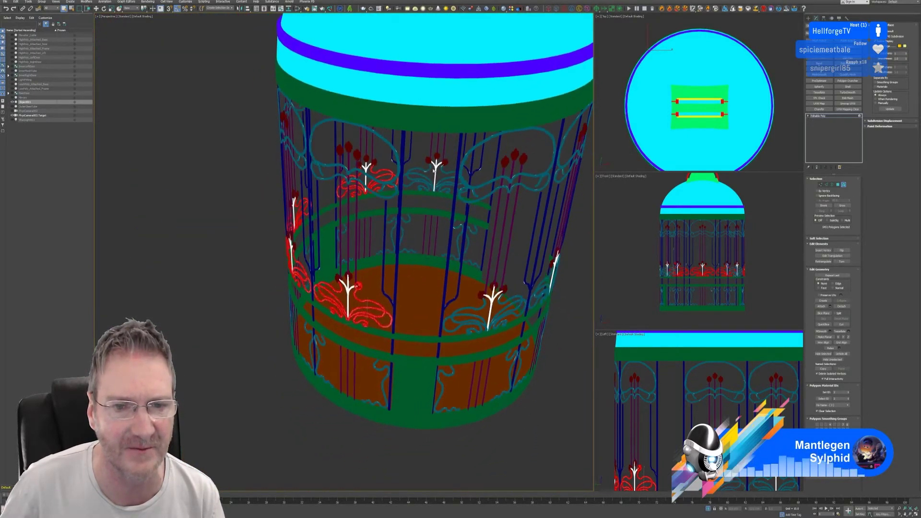
pyautogui.scroll(10, 433, 171)
pyautogui.moveTo(332, 155); pyautogui.dragTo(425, 261)
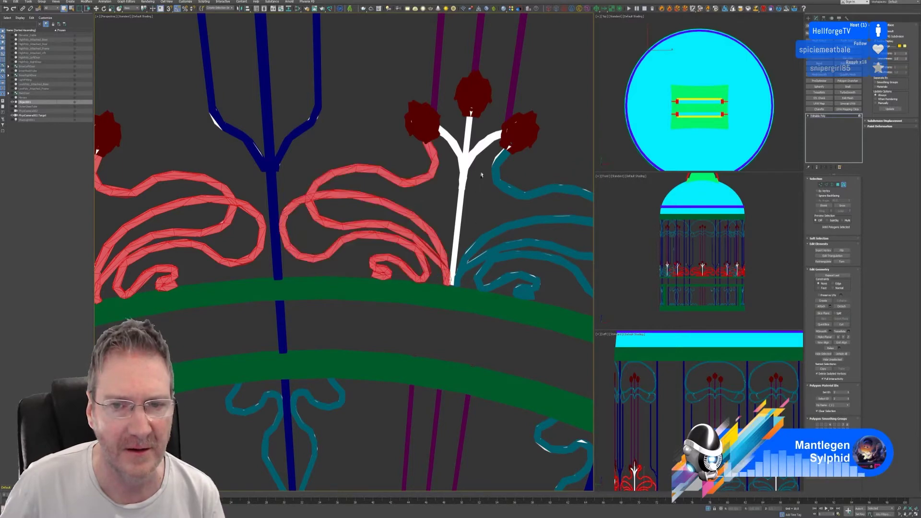
pyautogui.keyDown('alt'); pyautogui.moveTo(481, 175); pyautogui.dragTo(434, 87, button='middle'); pyautogui.keyUp('alt')
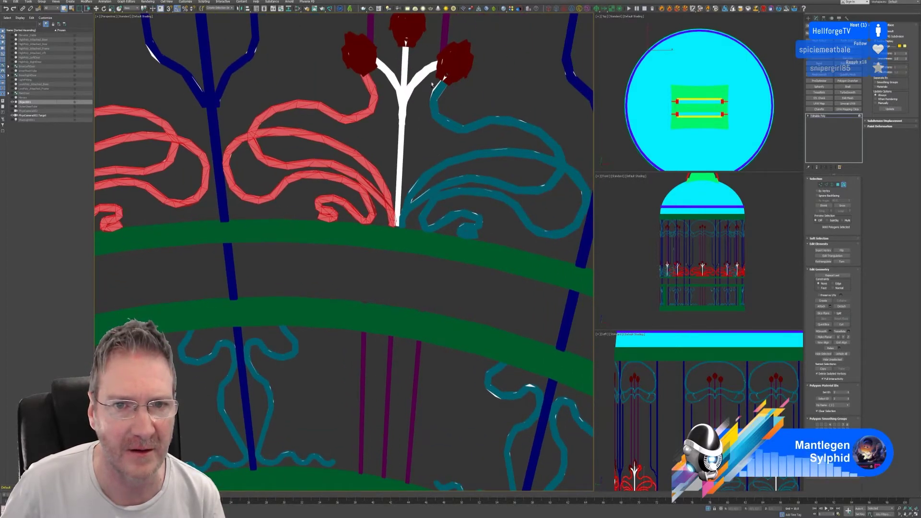
pyautogui.keyDown('ctrl'); pyautogui.moveTo(421, 129); pyautogui.dragTo(422, 128); pyautogui.keyUp('ctrl')
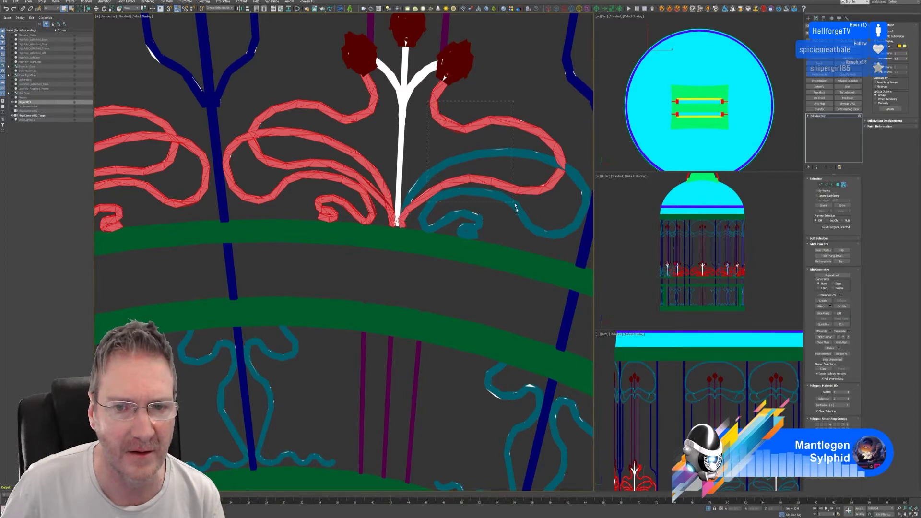
pyautogui.keyDown('ctrl'); pyautogui.click(518, 230); pyautogui.keyUp('ctrl')
pyautogui.scroll(-2, 478, 179)
pyautogui.scroll(2, 478, 180)
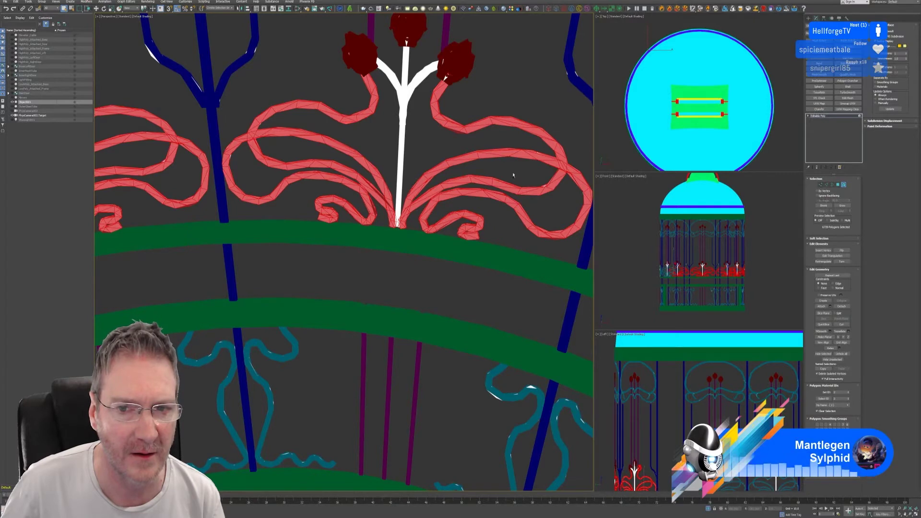
# Sweep additional selections over the overlapping loops and curls of the neighbouring motifs to include any missed scrollwork strands.
pyautogui.moveTo(517, 145); pyautogui.dragTo(578, 211)
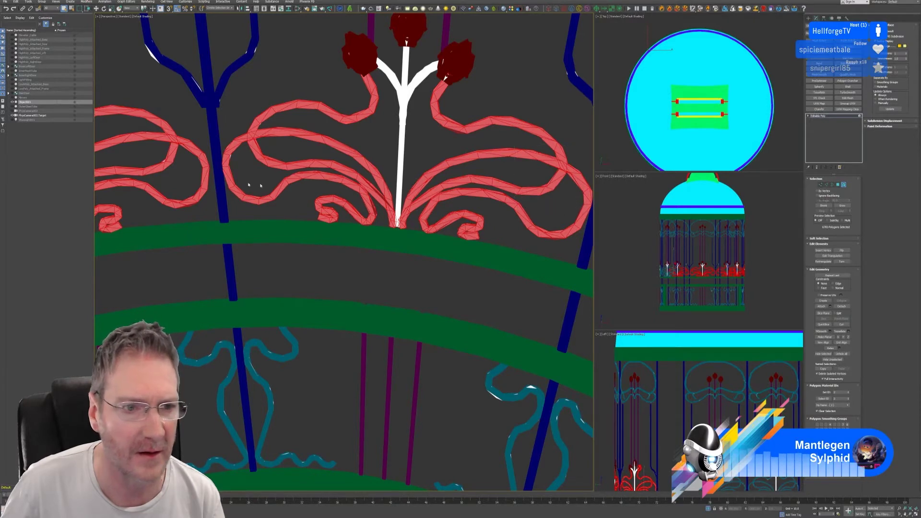
pyautogui.keyDown('ctrl'); pyautogui.moveTo(225, 136); pyautogui.dragTo(253, 171); pyautogui.keyUp('ctrl')
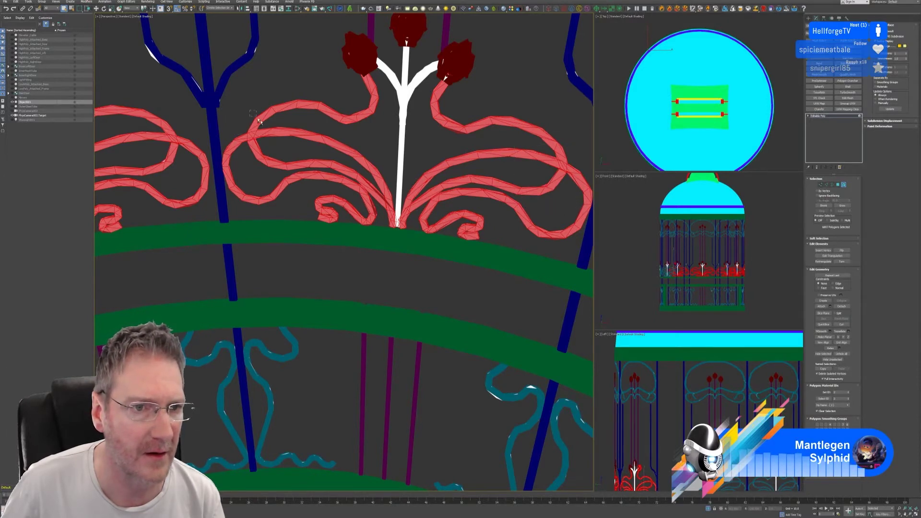
pyautogui.keyDown('ctrl'); pyautogui.moveTo(258, 120); pyautogui.dragTo(267, 131); pyautogui.keyUp('ctrl')
pyautogui.moveTo(230, 140); pyautogui.dragTo(297, 138, button='middle')
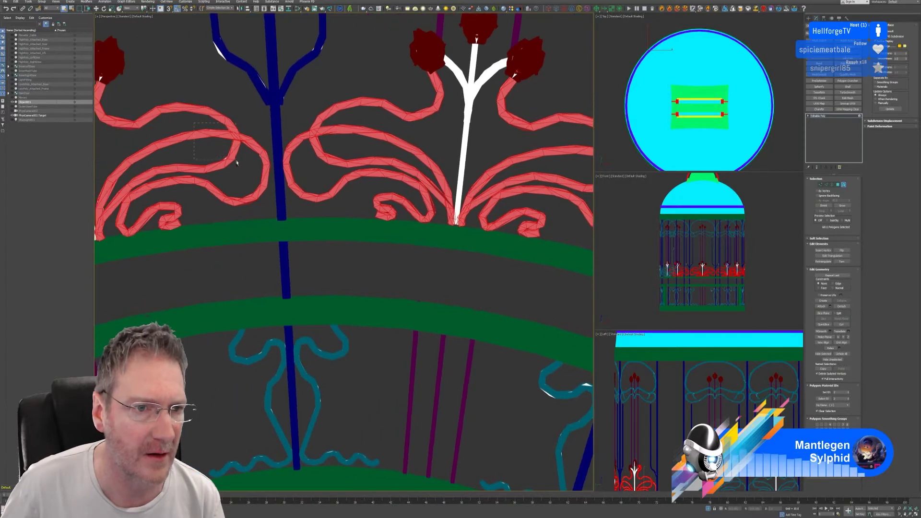
pyautogui.keyDown('ctrl'); pyautogui.moveTo(236, 161); pyautogui.dragTo(241, 167); pyautogui.keyUp('ctrl')
pyautogui.moveTo(229, 144); pyautogui.dragTo(264, 134, button='middle')
pyautogui.keyDown('ctrl'); pyautogui.moveTo(192, 177); pyautogui.dragTo(208, 184); pyautogui.keyUp('ctrl')
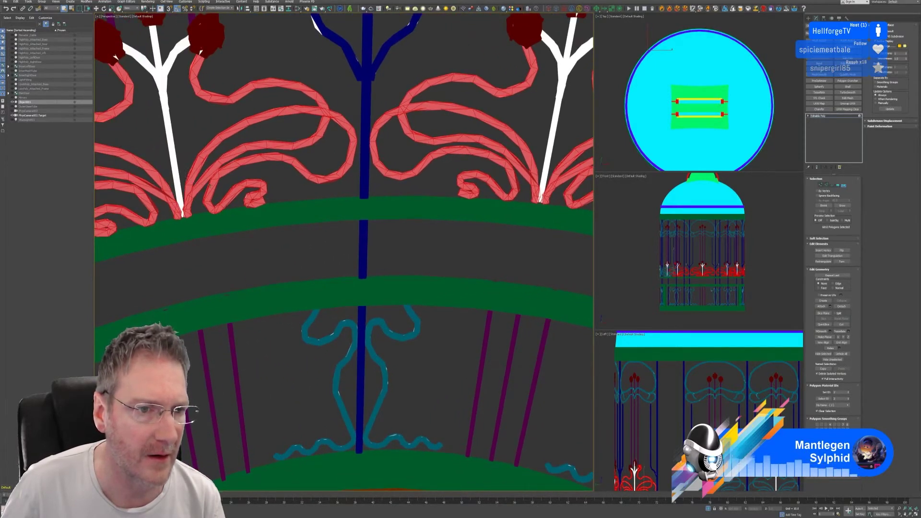
pyautogui.keyDown('ctrl'); pyautogui.moveTo(276, 186); pyautogui.dragTo(242, 197); pyautogui.keyUp('ctrl')
# Check the selected scrollwork on the three motifs between the wide green panels and add any remaining strands.
pyautogui.scroll(-4, 242, 196)
pyautogui.moveTo(220, 181); pyautogui.dragTo(239, 178, button='middle')
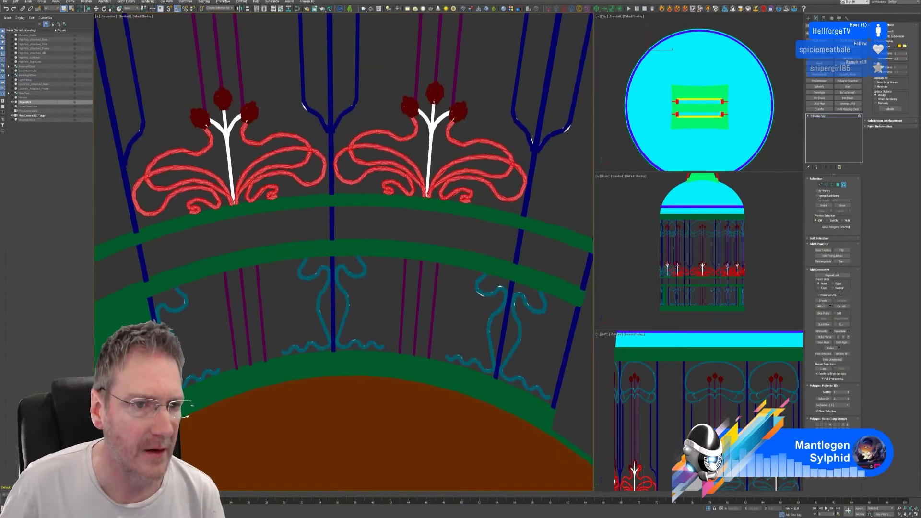
pyautogui.scroll(4, 170, 158)
pyautogui.scroll(-4, 178, 162)
pyautogui.moveTo(346, 175); pyautogui.dragTo(281, 152, button='middle')
pyautogui.keyDown('alt'); pyautogui.moveTo(341, 169); pyautogui.dragTo(434, 210, button='middle'); pyautogui.keyUp('alt')
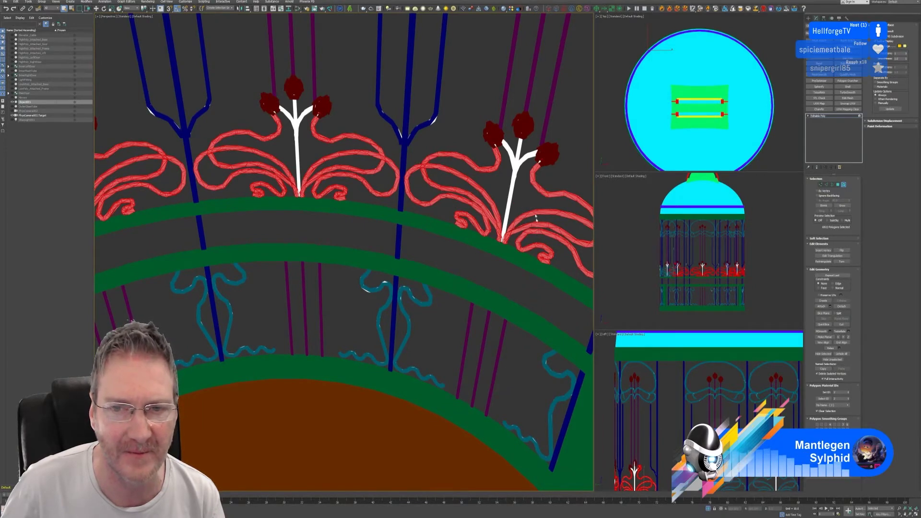
pyautogui.moveTo(528, 199); pyautogui.dragTo(512, 182, button='middle')
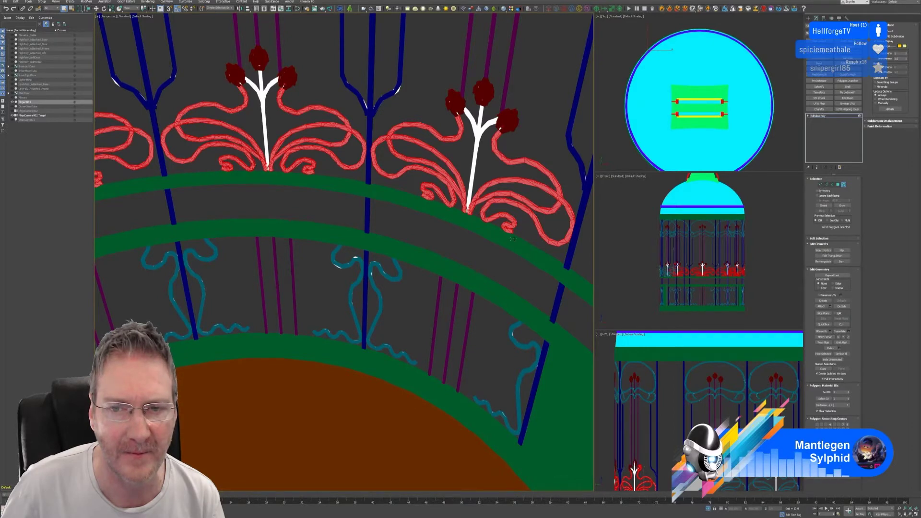
pyautogui.moveTo(414, 184); pyautogui.dragTo(443, 193, button='middle')
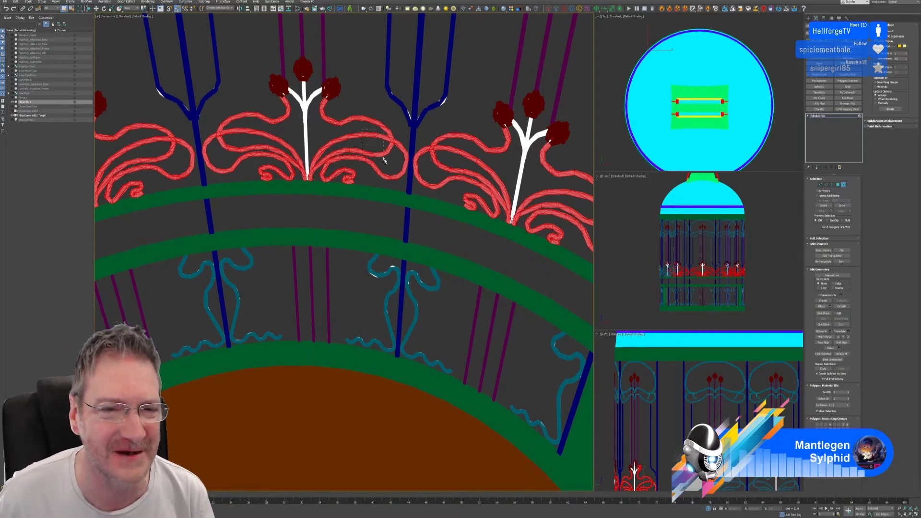
pyautogui.keyDown('ctrl'); pyautogui.click(394, 170); pyautogui.keyUp('ctrl')
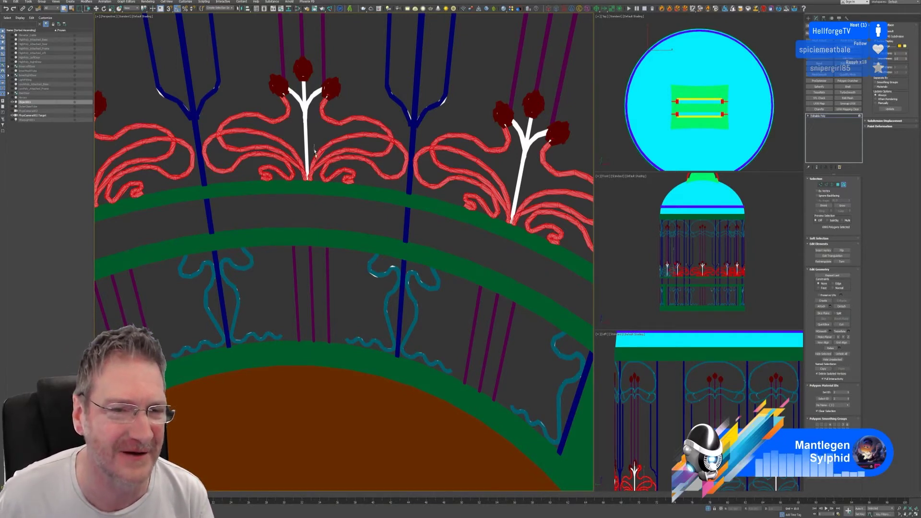
# Add the scrollwork strands between the flower stem and the wide green panel on the next unselected motif to the selection.
pyautogui.moveTo(253, 142); pyautogui.dragTo(313, 144, button='middle')
pyautogui.moveTo(252, 164); pyautogui.dragTo(332, 148, button='middle')
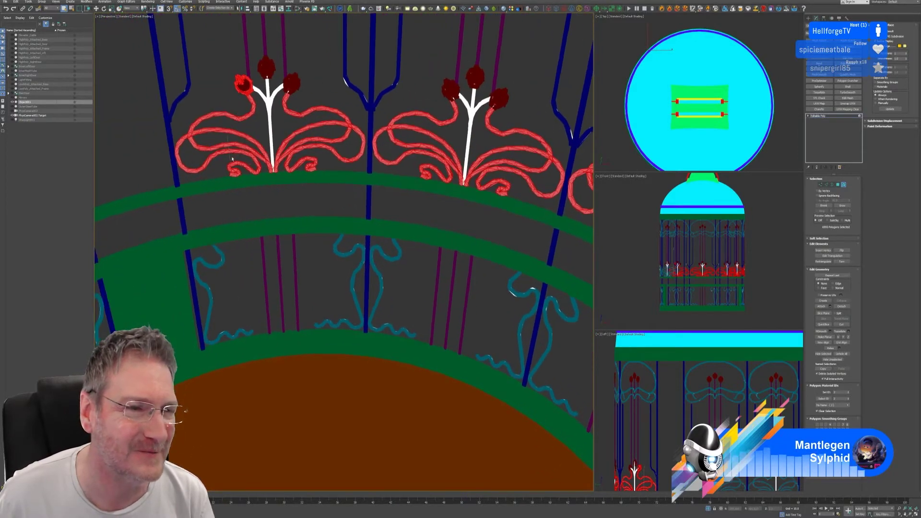
pyautogui.moveTo(241, 143)
pyautogui.mouseDown(button='middle')
pyautogui.moveTo(315, 130)
pyautogui.moveTo(236, 109)
pyautogui.moveTo(294, 128)
pyautogui.moveTo(386, 138)
pyautogui.mouseUp(button='middle')
pyautogui.scroll(2, 276, 124)
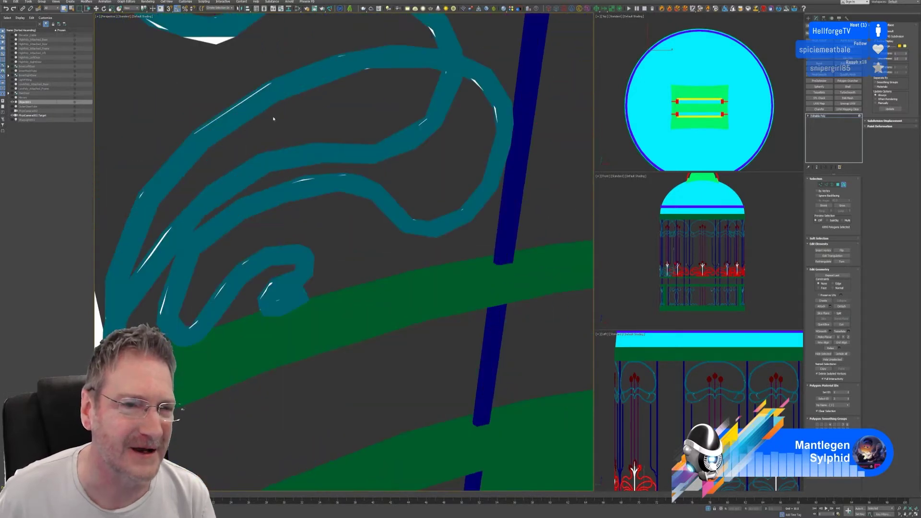
pyautogui.scroll(-1, 274, 118)
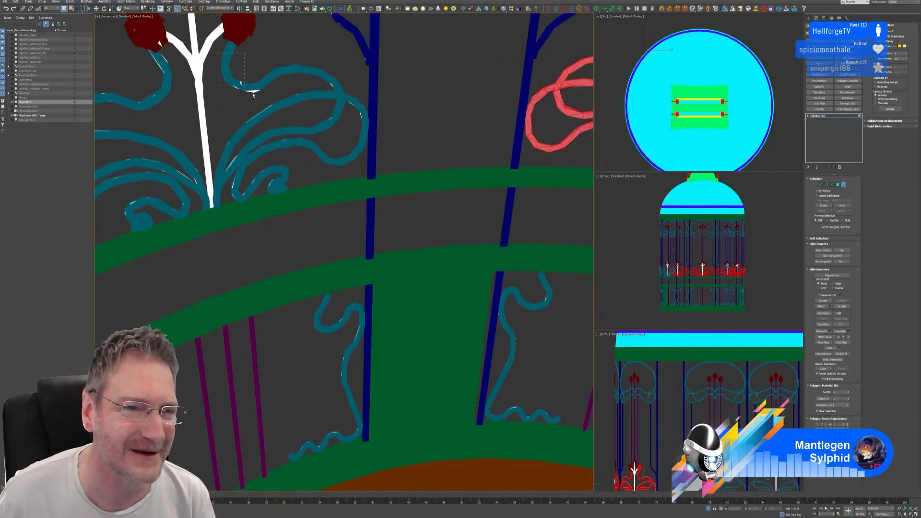
pyautogui.keyDown('ctrl'); pyautogui.click(344, 149); pyautogui.keyUp('ctrl')
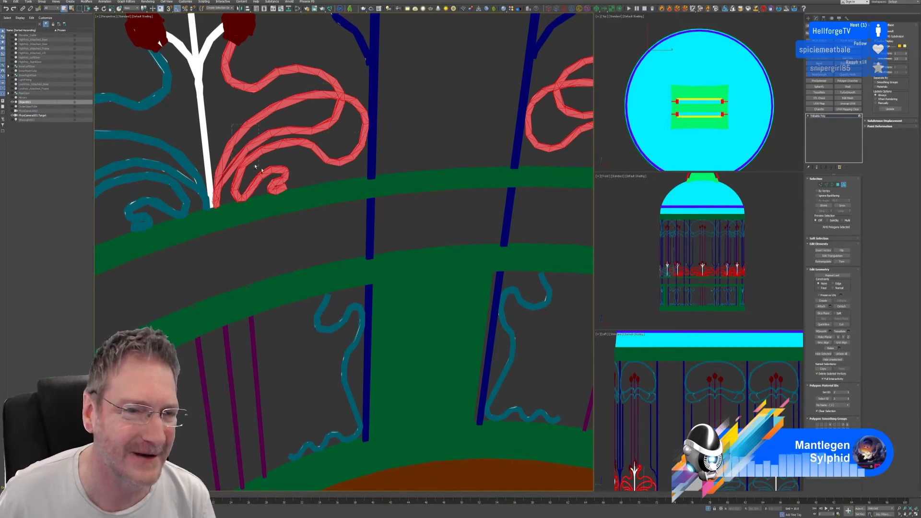
pyautogui.moveTo(256, 166); pyautogui.dragTo(284, 189)
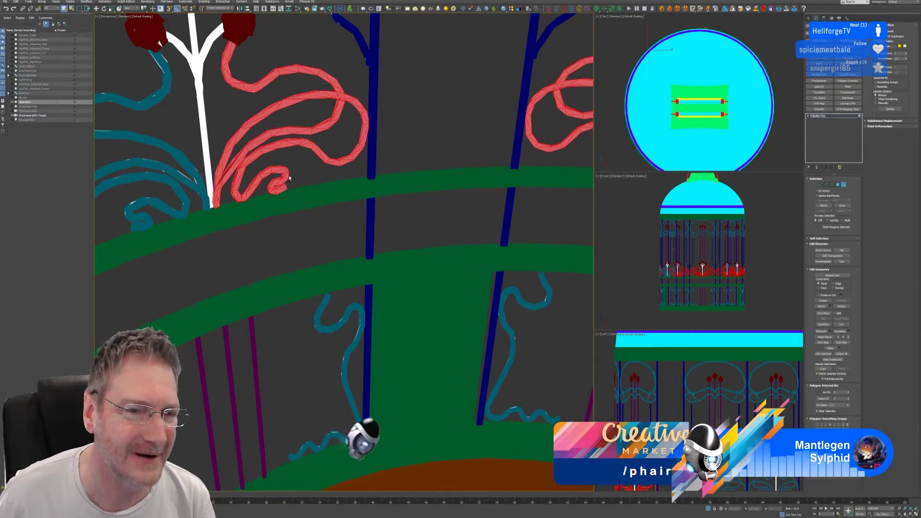
# Add the scrollwork strands on the other side of that flower stem, including the small base curl, to the selection.
pyautogui.keyDown('alt'); pyautogui.moveTo(295, 182); pyautogui.dragTo(335, 142, button='middle'); pyautogui.keyUp('alt')
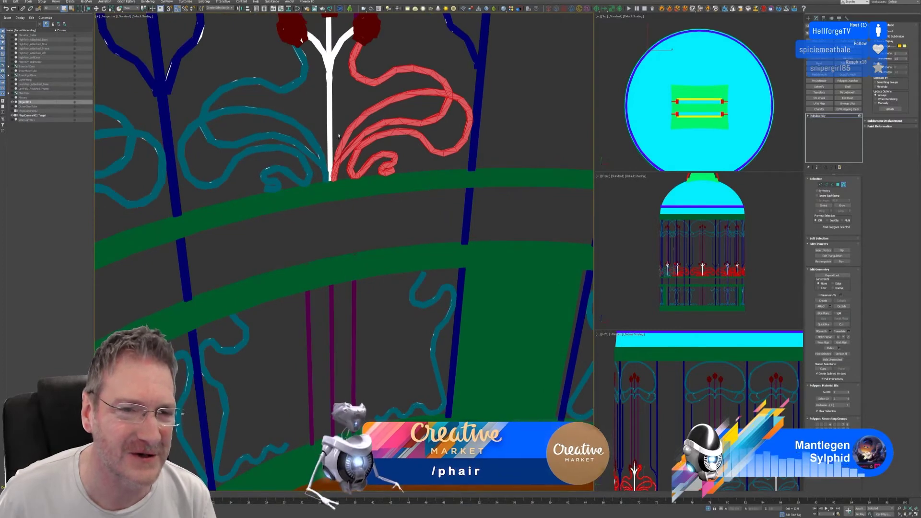
pyautogui.moveTo(340, 134); pyautogui.dragTo(376, 174)
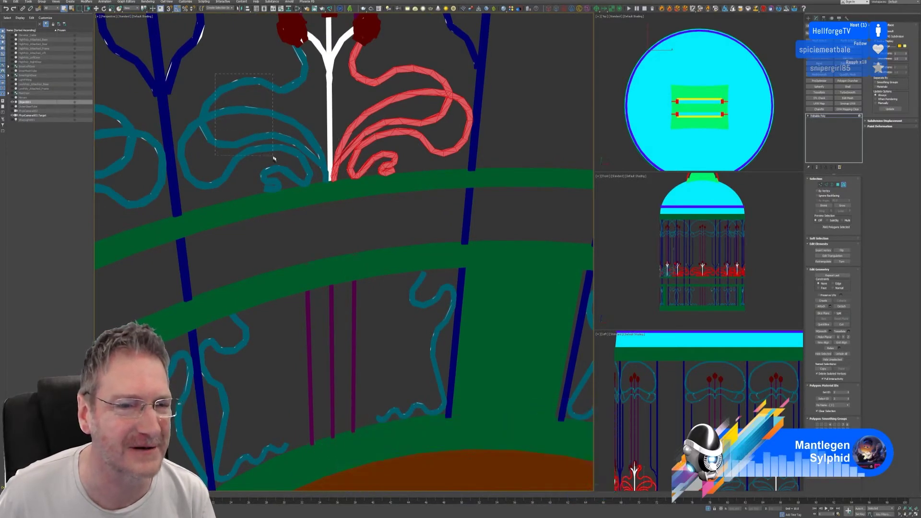
pyautogui.keyDown('ctrl'); pyautogui.click(310, 178); pyautogui.keyUp('ctrl')
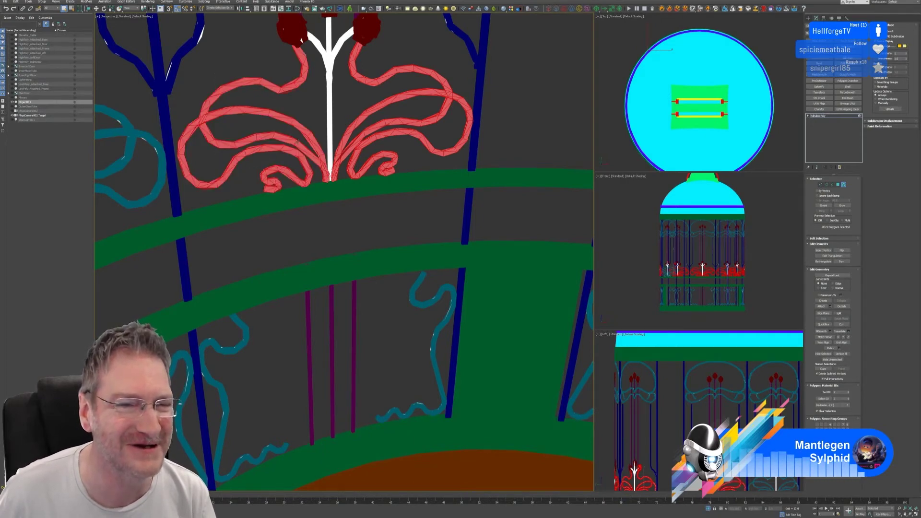
pyautogui.moveTo(283, 108); pyautogui.dragTo(308, 153)
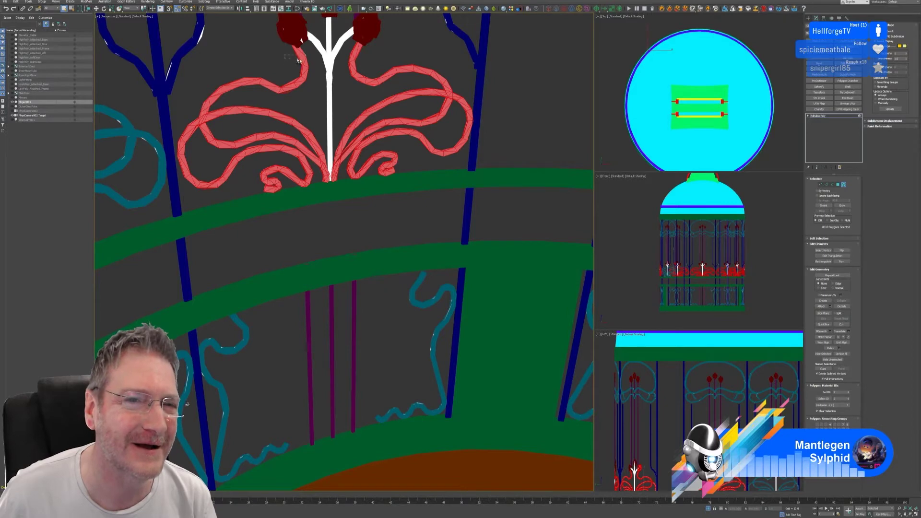
# On the last unselected flower motif, add the scrollwork strands on the side facing the already selected motif to the selection.
pyautogui.moveTo(242, 133); pyautogui.dragTo(282, 132, button='middle')
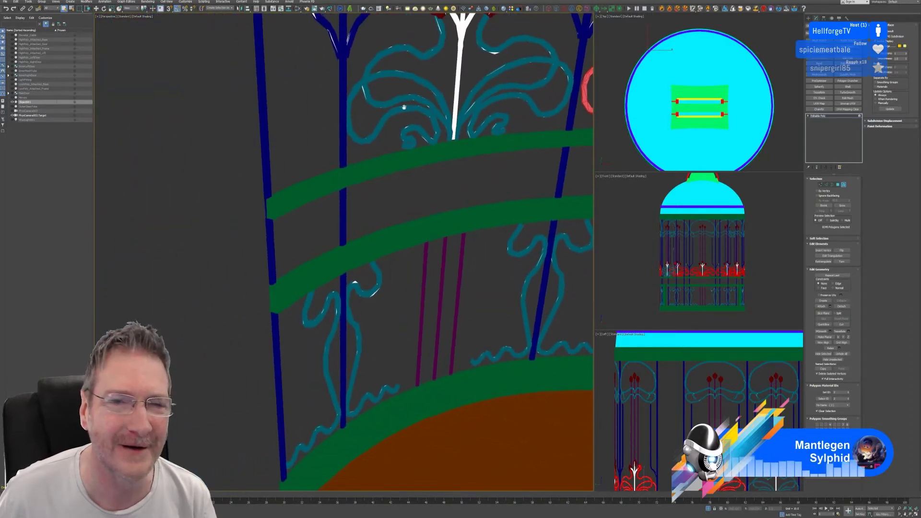
pyautogui.moveTo(454, 90); pyautogui.dragTo(311, 143, button='middle')
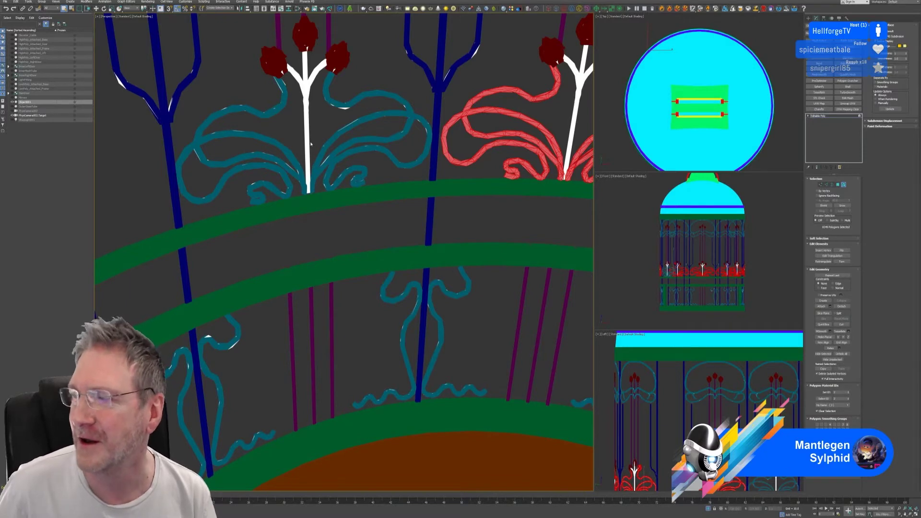
pyautogui.keyDown('ctrl'); pyautogui.click(326, 80); pyautogui.keyUp('ctrl')
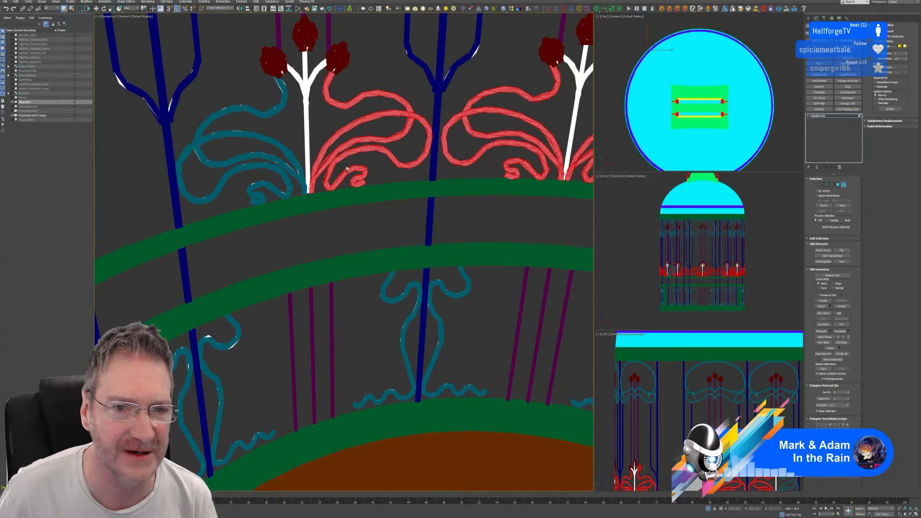
pyautogui.moveTo(327, 134); pyautogui.dragTo(324, 179)
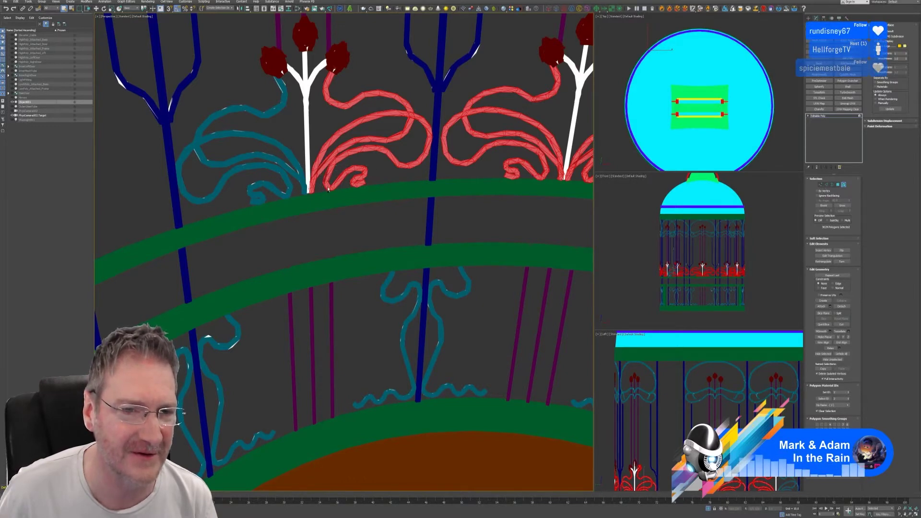
# Add the loops and curls on the opposite side of the last motif's stem to complete its scrollwork selection.
pyautogui.keyDown('ctrl'); pyautogui.moveTo(266, 153); pyautogui.dragTo(281, 192); pyautogui.keyUp('ctrl')
pyautogui.keyDown('ctrl'); pyautogui.moveTo(267, 84); pyautogui.dragTo(289, 93); pyautogui.keyUp('ctrl')
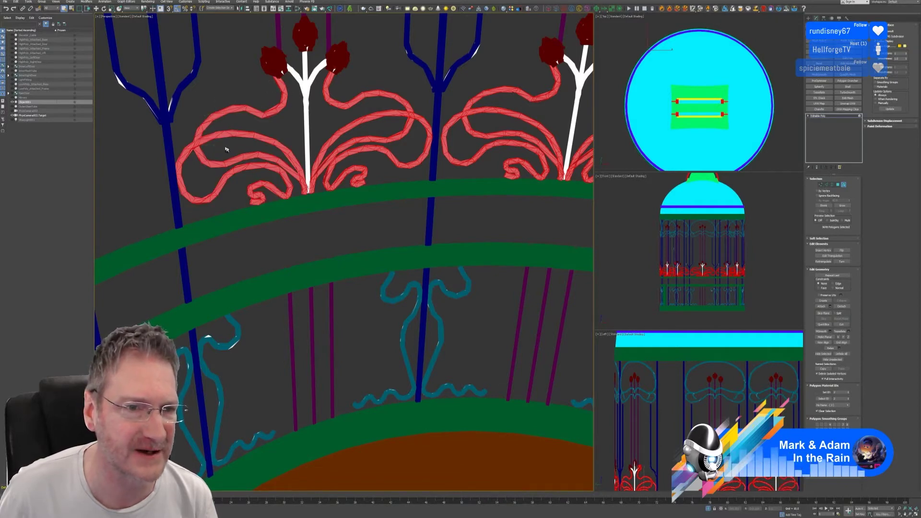
pyautogui.keyDown('ctrl'); pyautogui.moveTo(268, 130); pyautogui.dragTo(294, 184); pyautogui.keyUp('ctrl')
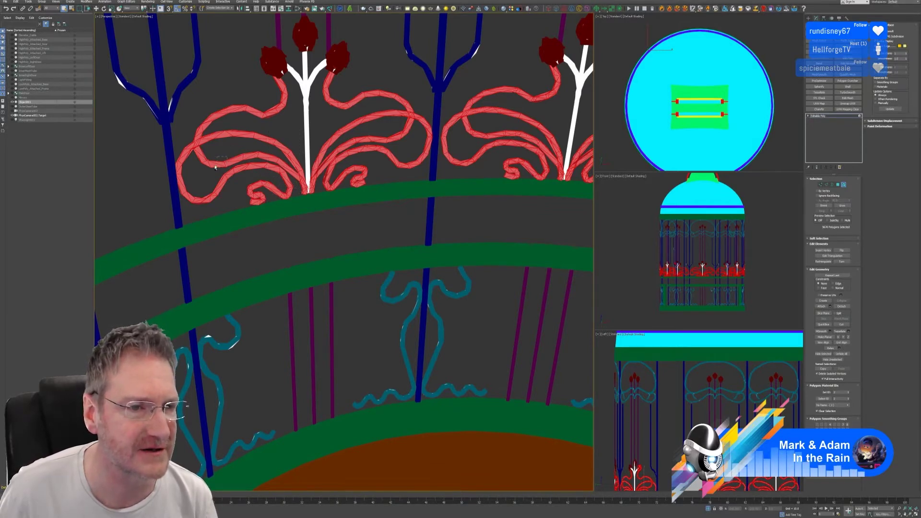
pyautogui.keyDown('ctrl'); pyautogui.moveTo(215, 168); pyautogui.dragTo(205, 173); pyautogui.keyUp('ctrl')
# Check the scrollwork selection around the whole cage and open the vertex colour selector for it.
pyautogui.scroll(-10, 315, 185)
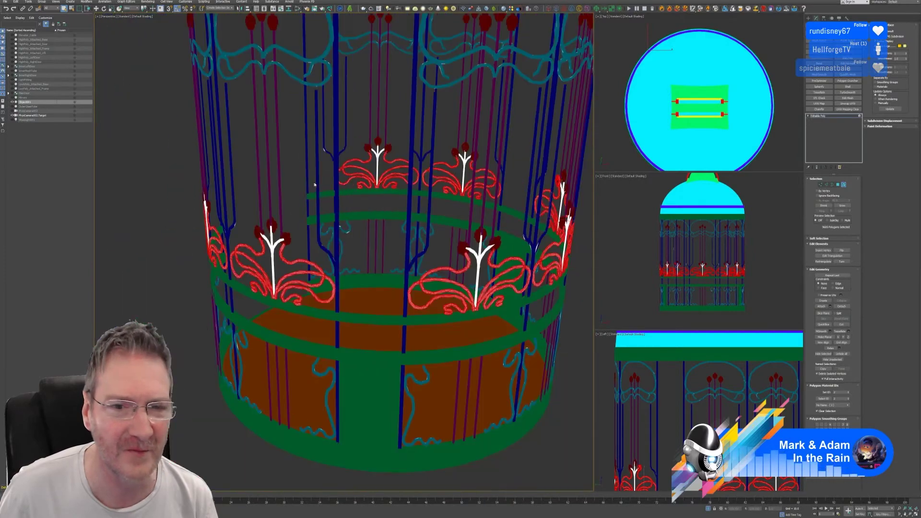
pyautogui.keyDown('alt'); pyautogui.moveTo(345, 188); pyautogui.dragTo(390, 167, button='middle'); pyautogui.keyUp('alt')
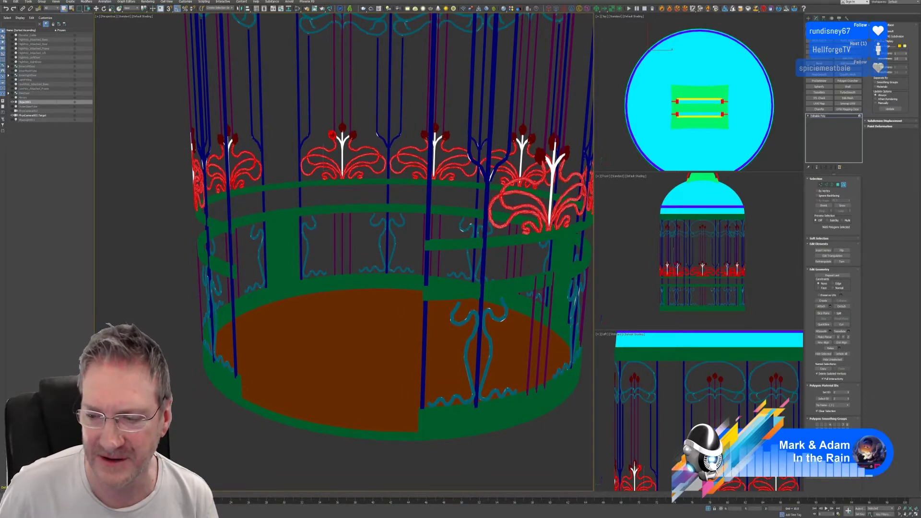
pyautogui.click(840, 467)
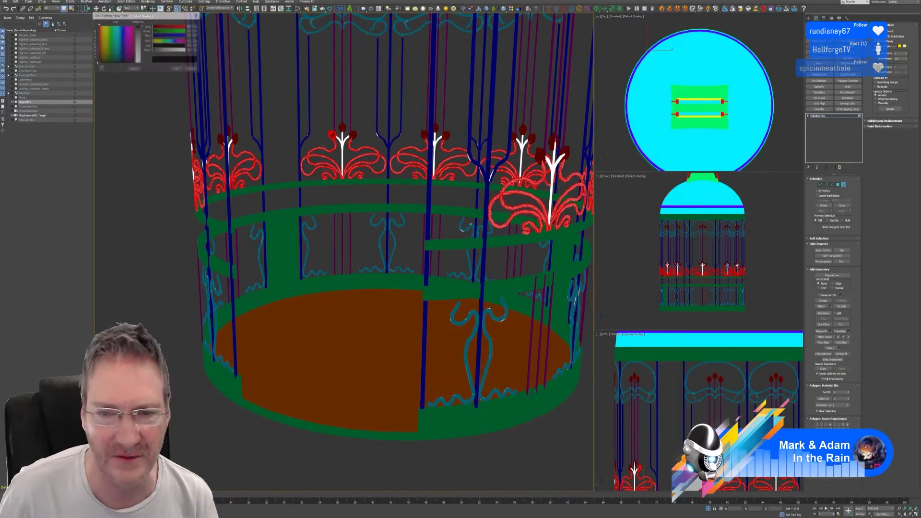
# Sample the teal of the lower scrollwork and apply it as the vertex color of the selected upper scrollwork polygons.
pyautogui.click(101, 68)
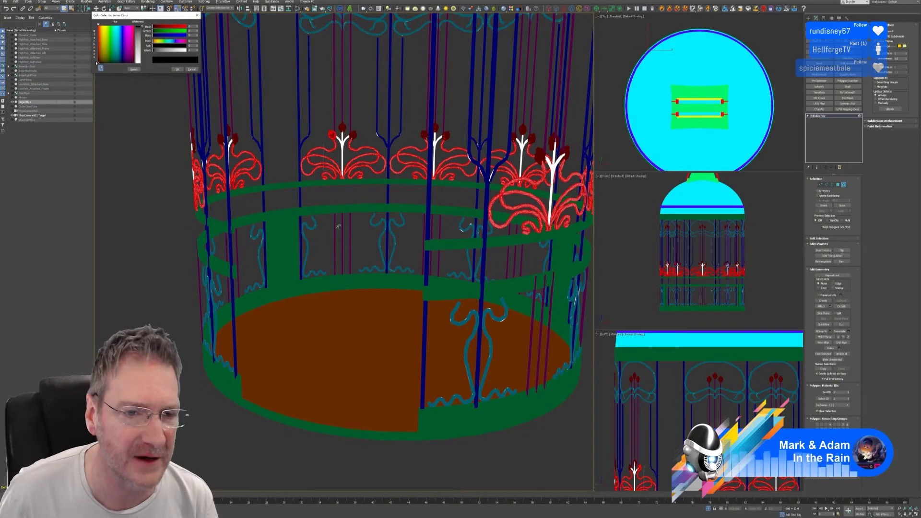
pyautogui.click(315, 216)
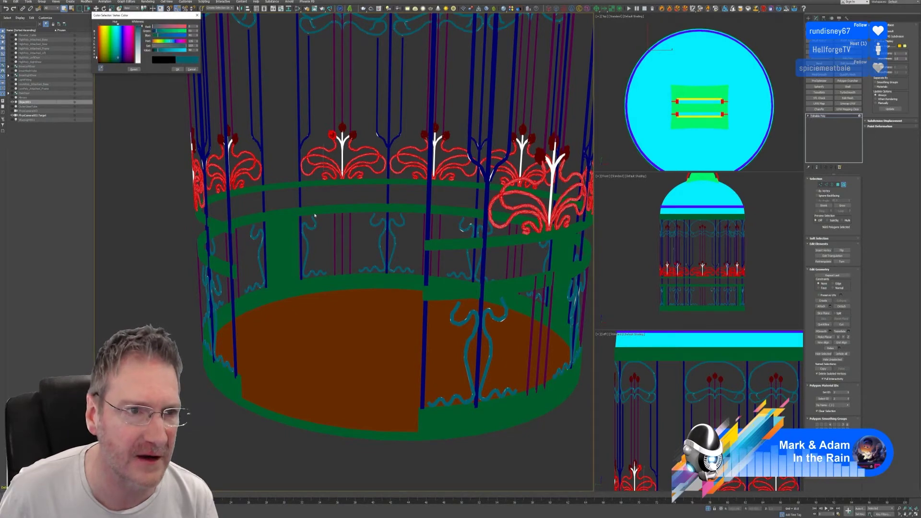
pyautogui.click(177, 69)
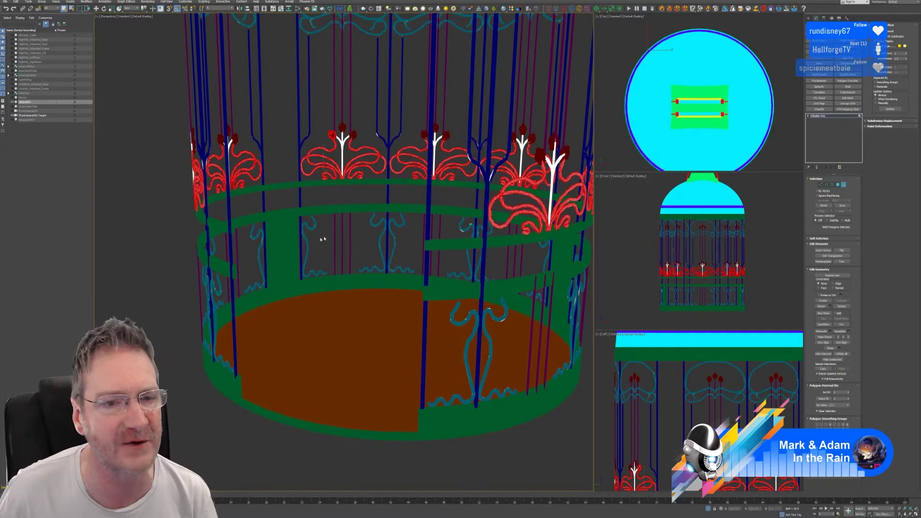
# Examine the recolored upper scrollwork without its selection highlight, checking for polygons that were missed.
pyautogui.click(152, 207)
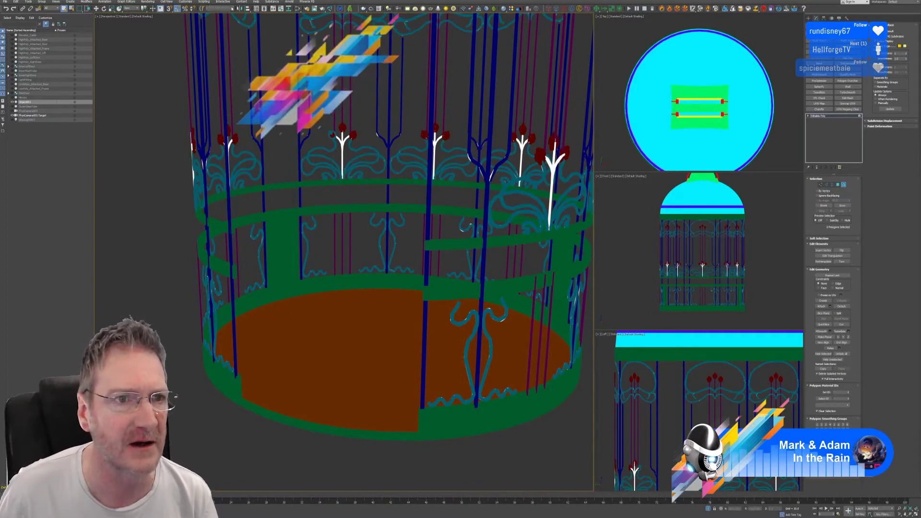
pyautogui.click(232, 9)
pyautogui.click(227, 13)
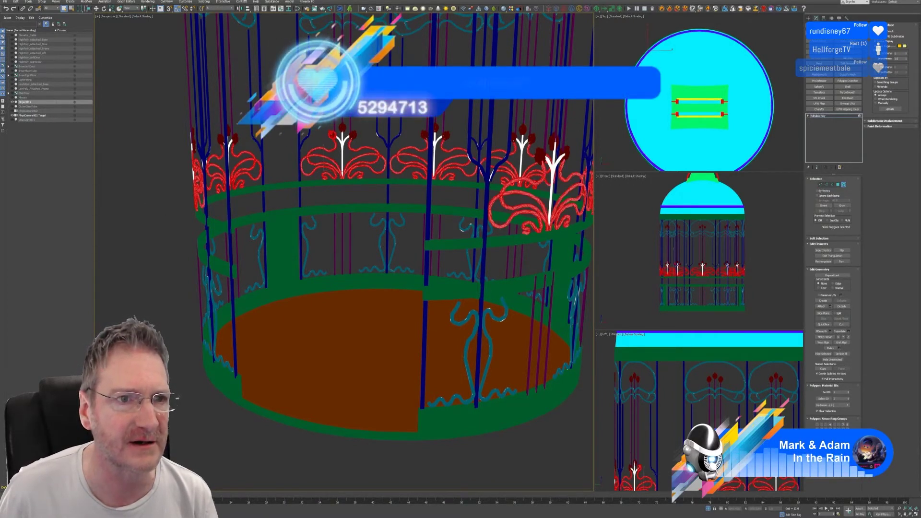
pyautogui.click(153, 82)
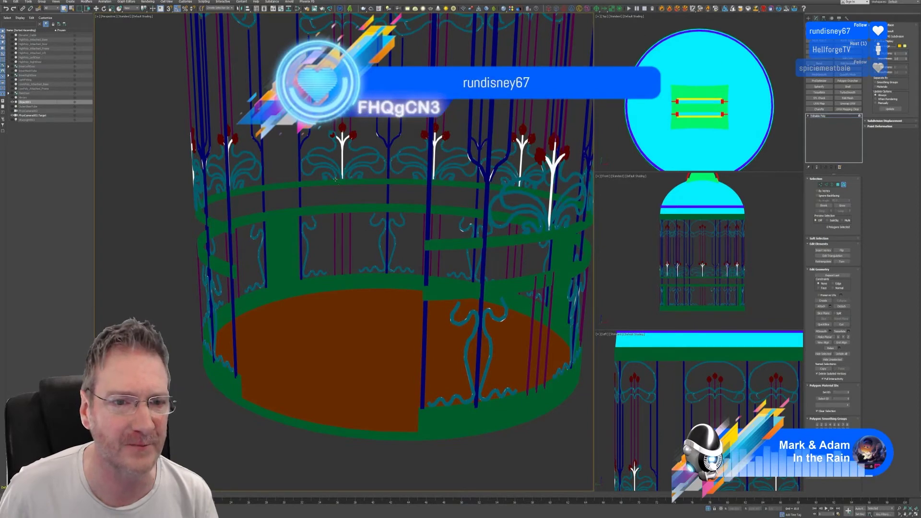
pyautogui.scroll(5, 336, 179)
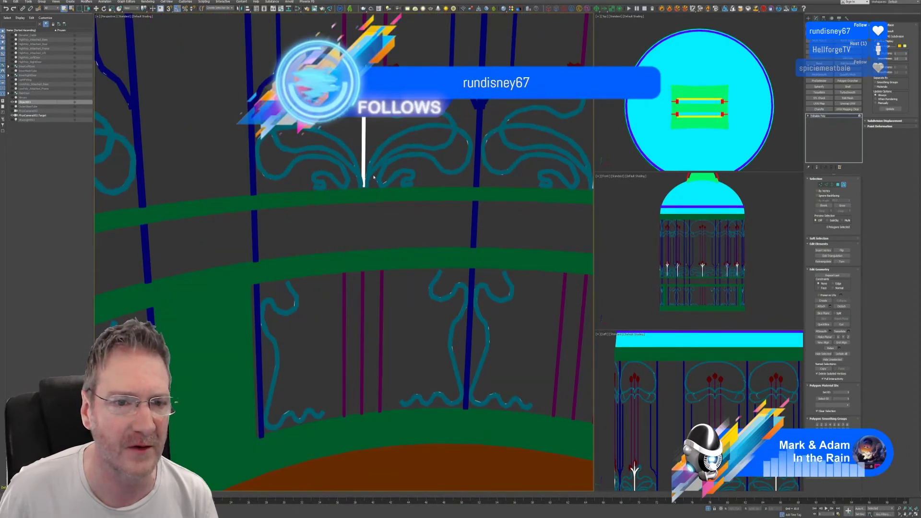
pyautogui.keyDown('alt'); pyautogui.moveTo(373, 177); pyautogui.dragTo(319, 158, button='middle'); pyautogui.keyUp('alt')
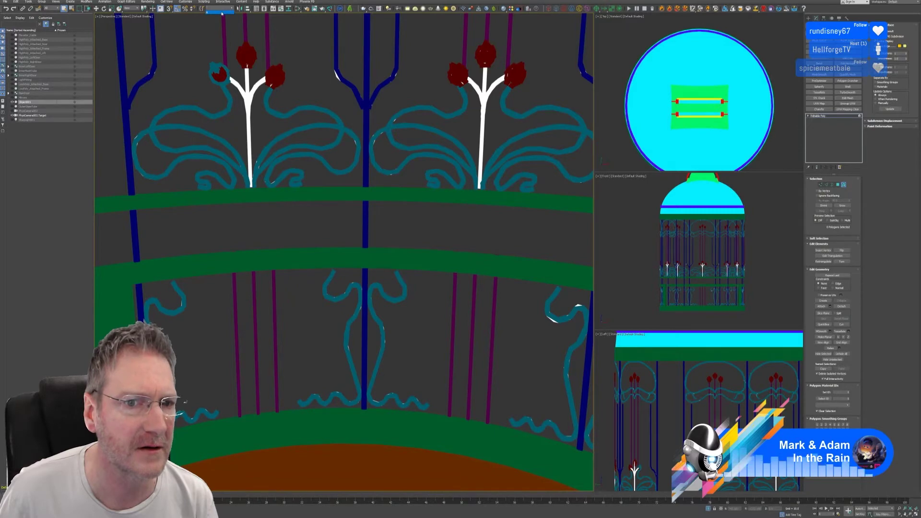
# Reselect the upper scrollwork from its named selection set and add missed polygons on the scrolls flanking the blue post.
pyautogui.click(222, 13)
pyautogui.scroll(3, 333, 121)
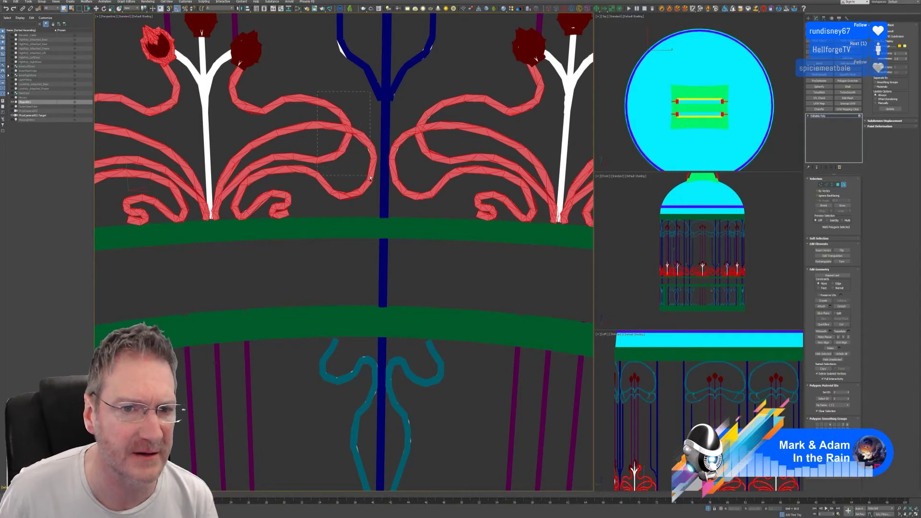
pyautogui.keyDown('ctrl'); pyautogui.click(369, 151); pyautogui.keyUp('ctrl')
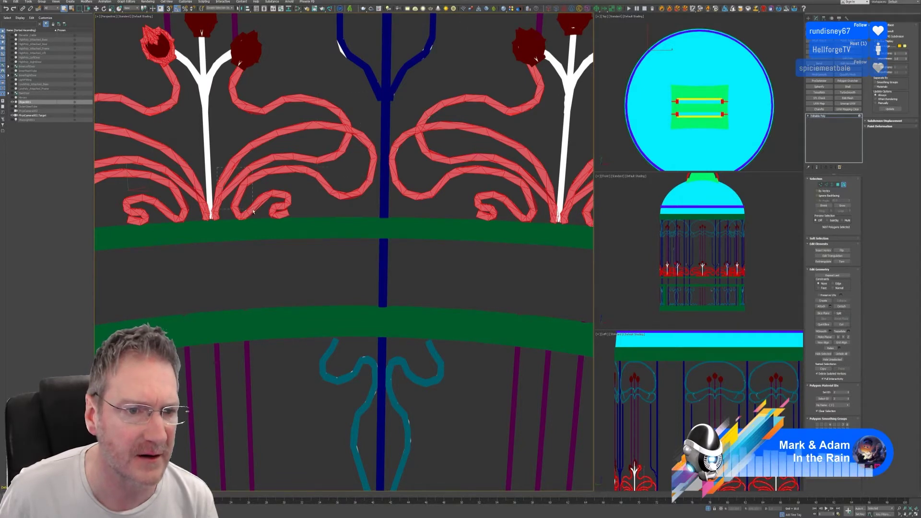
pyautogui.moveTo(253, 212); pyautogui.dragTo(262, 217)
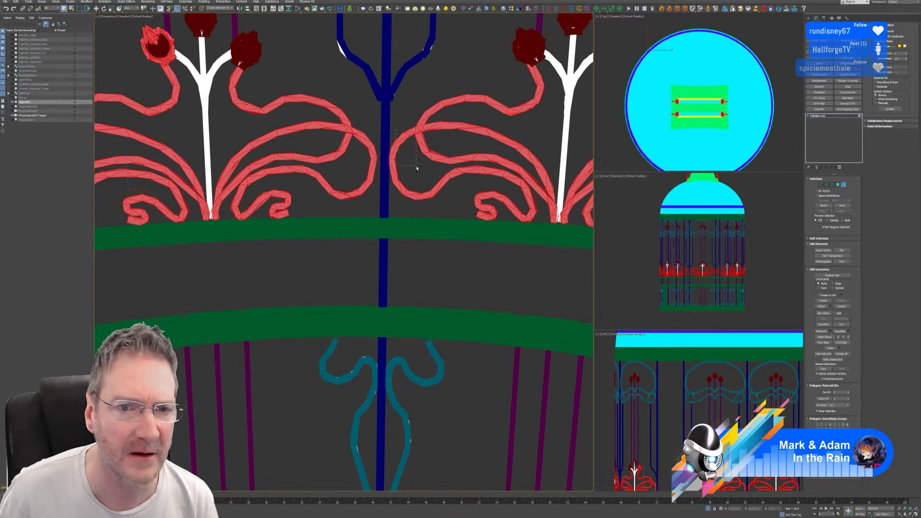
pyautogui.keyDown('ctrl'); pyautogui.moveTo(417, 168); pyautogui.dragTo(418, 171); pyautogui.keyUp('ctrl')
# Add the missed polygons on the outer loops and small curls of the next flower ornaments along the railing to the selection.
pyautogui.moveTo(447, 123); pyautogui.dragTo(320, 115, button='middle')
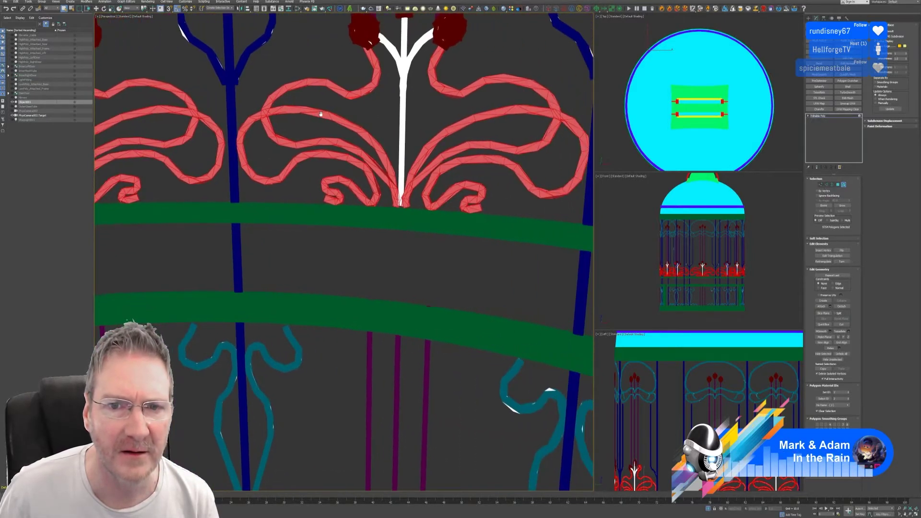
pyautogui.scroll(-2, 289, 138)
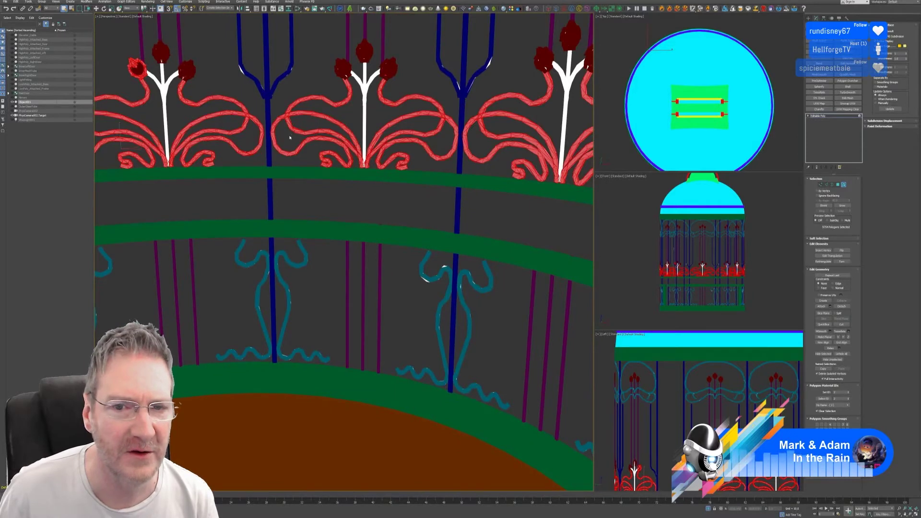
pyautogui.moveTo(379, 128); pyautogui.dragTo(350, 133, button='middle')
pyautogui.scroll(2, 441, 138)
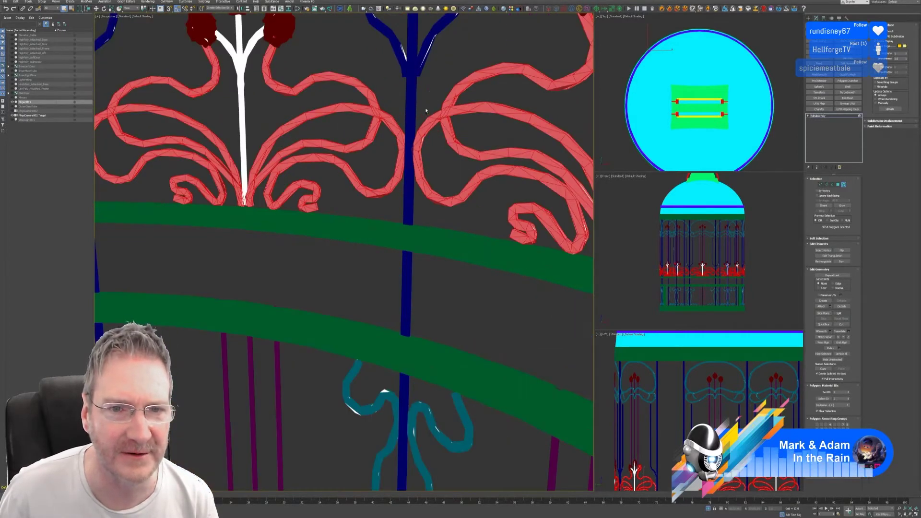
pyautogui.moveTo(422, 110); pyautogui.dragTo(451, 164)
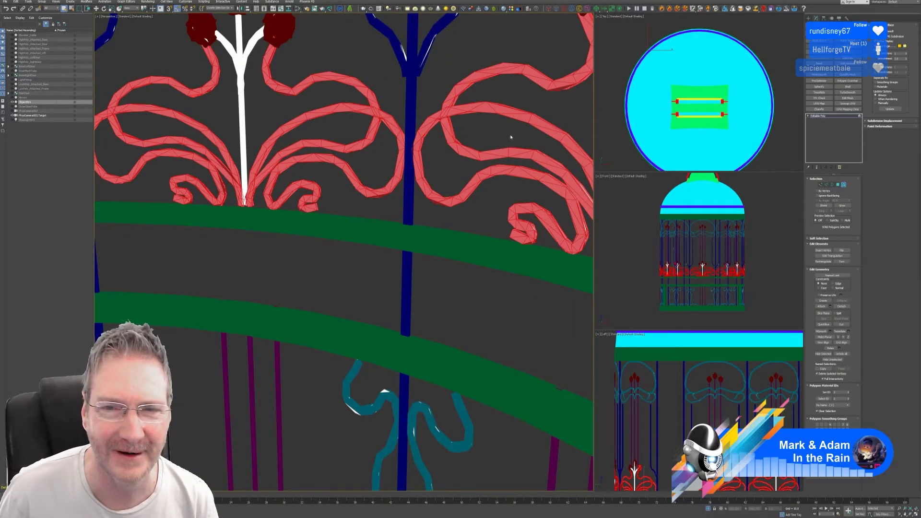
pyautogui.moveTo(520, 186); pyautogui.dragTo(486, 145, button='middle')
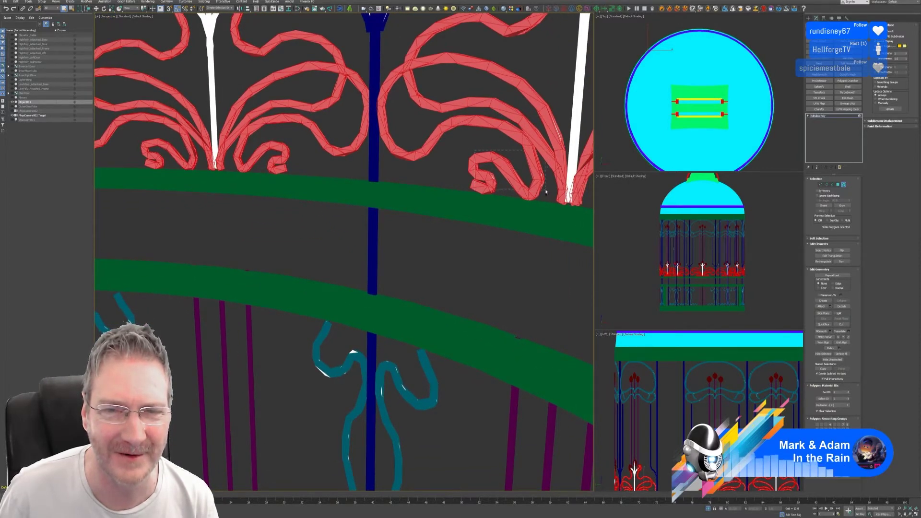
pyautogui.moveTo(530, 157); pyautogui.dragTo(471, 145, button='middle')
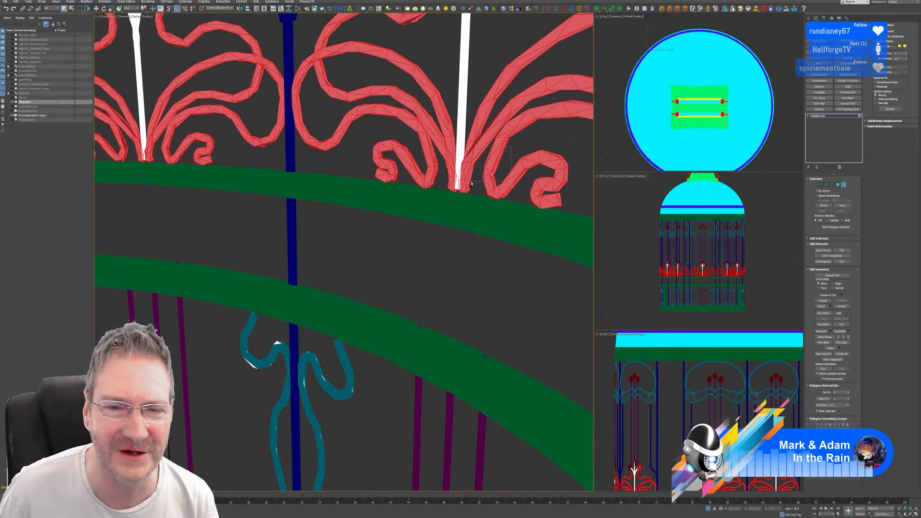
pyautogui.moveTo(545, 134); pyautogui.dragTo(463, 129, button='middle')
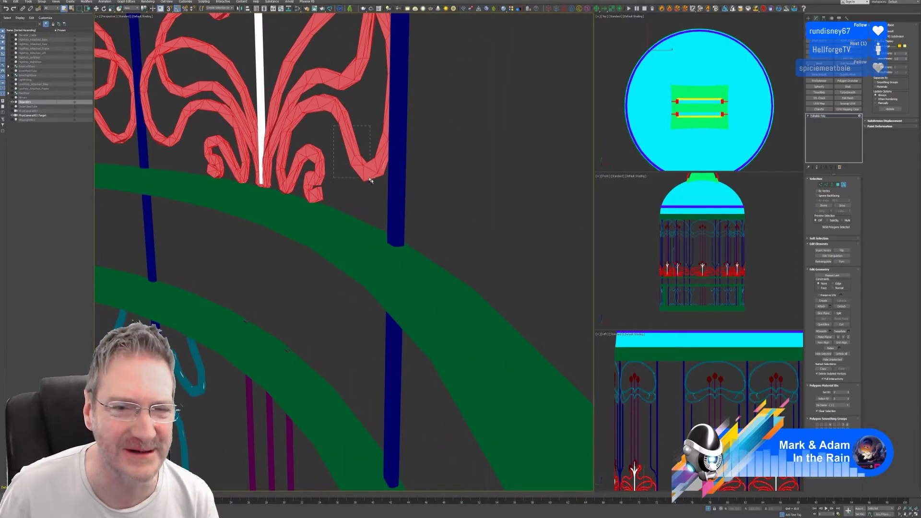
# Extend the selection with the missed polygons where the ornament's scrolls cross near the post and beside its white stem.
pyautogui.scroll(-5, 350, 139)
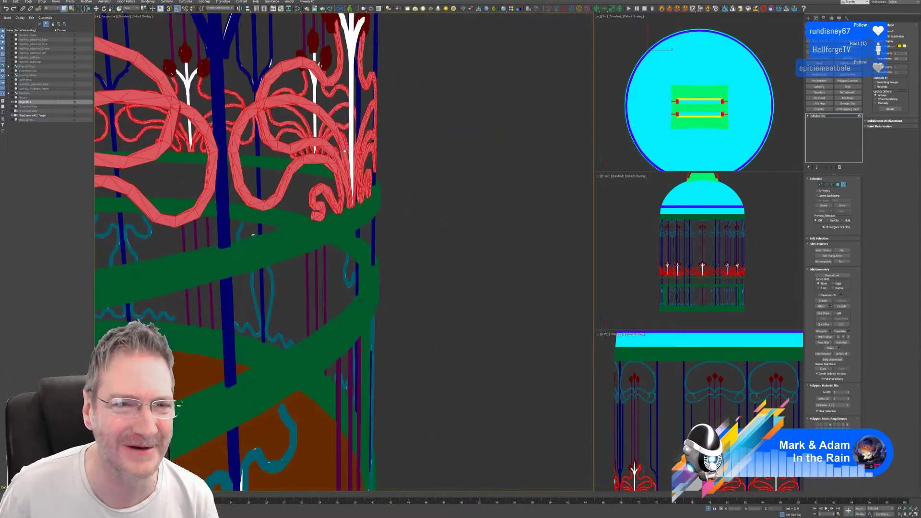
pyautogui.keyDown('alt'); pyautogui.moveTo(338, 200); pyautogui.dragTo(368, 189, button='middle'); pyautogui.keyUp('alt')
pyautogui.scroll(8, 319, 112)
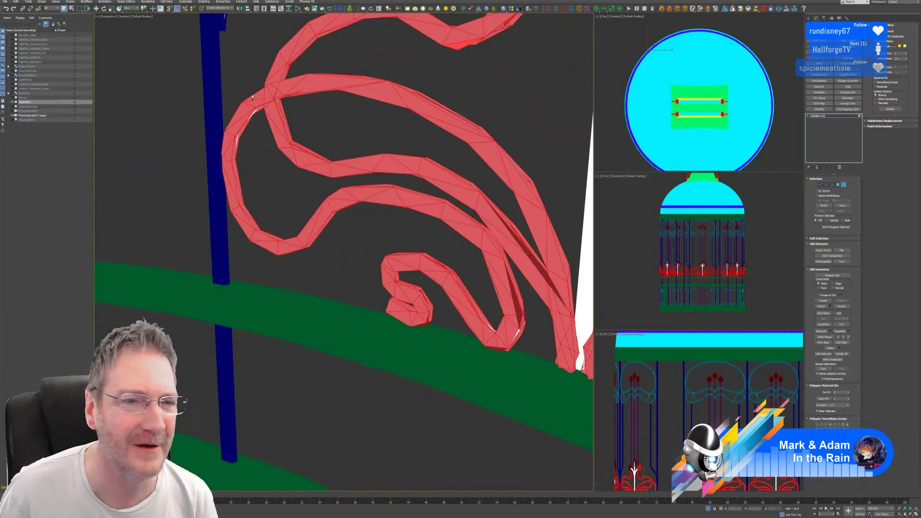
pyautogui.keyDown('ctrl'); pyautogui.moveTo(237, 99); pyautogui.dragTo(296, 161); pyautogui.keyUp('ctrl')
pyautogui.scroll(-2, 405, 166)
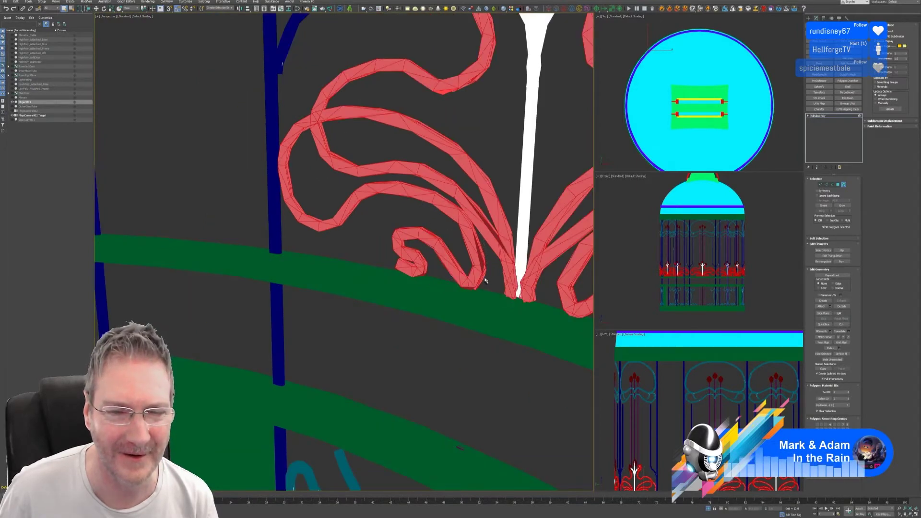
pyautogui.moveTo(482, 279); pyautogui.dragTo(379, 199, button='middle')
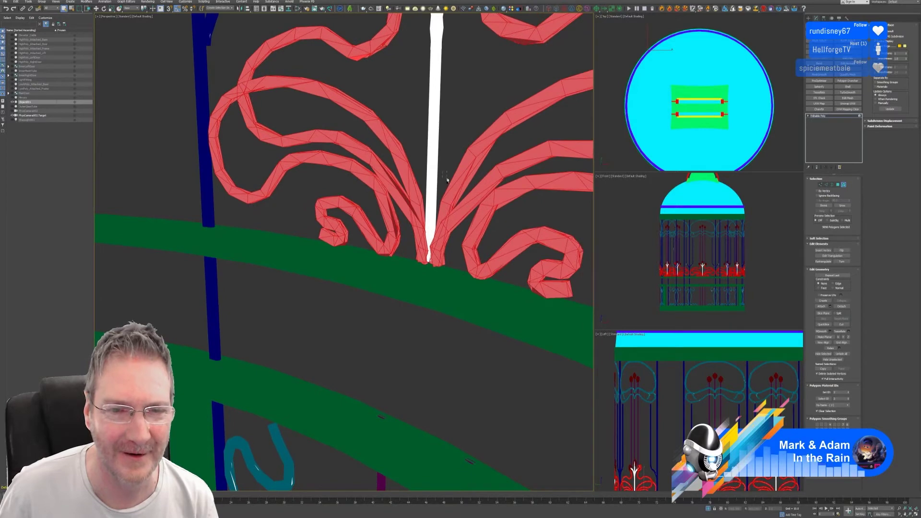
pyautogui.keyDown('ctrl'); pyautogui.moveTo(448, 181); pyautogui.dragTo(457, 248); pyautogui.keyUp('ctrl')
# Add the missed polygons between the small curl and the white stem base of the flower ornament to the selection.
pyautogui.moveTo(470, 204); pyautogui.dragTo(430, 261, button='middle')
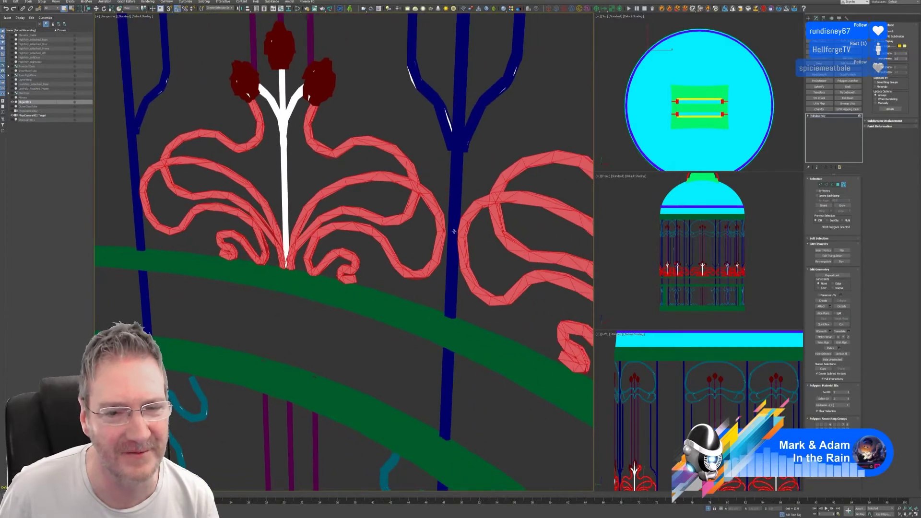
pyautogui.moveTo(446, 221); pyautogui.dragTo(351, 197, button='middle')
pyautogui.keyDown('alt'); pyautogui.moveTo(401, 229); pyautogui.dragTo(412, 224, button='middle'); pyautogui.keyUp('alt')
pyautogui.moveTo(372, 202); pyautogui.dragTo(450, 184, button='middle')
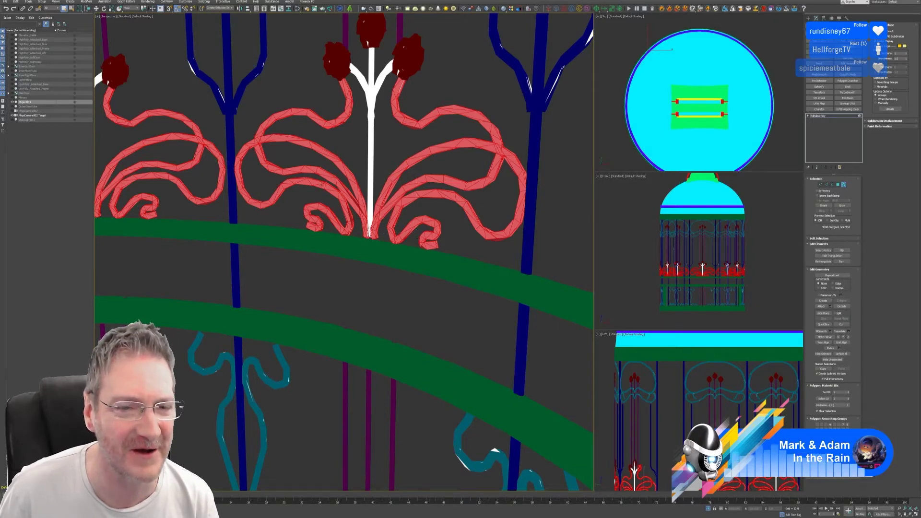
pyautogui.moveTo(352, 223); pyautogui.dragTo(358, 234)
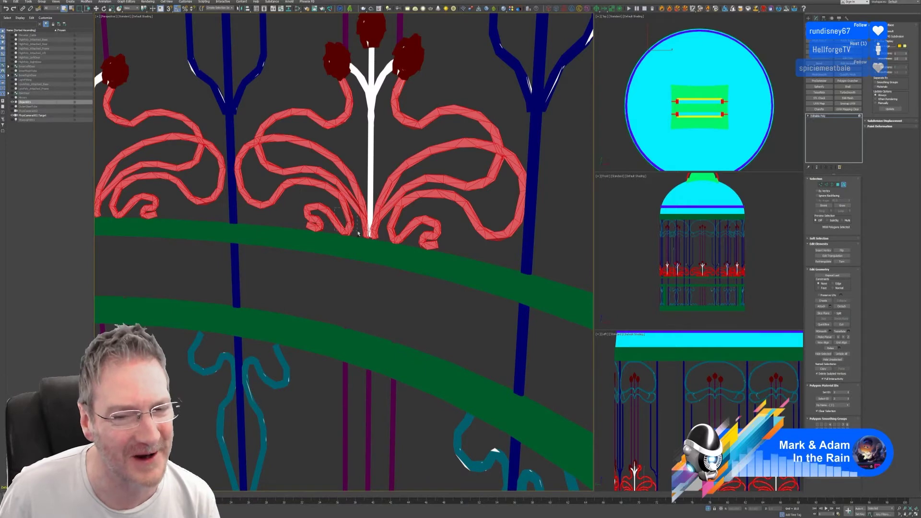
# Select the missed polygons on the large outer scroll of the flower ornament on another side of the cage, keeping the existing selection.
pyautogui.scroll(-4, 363, 209)
pyautogui.keyDown('alt'); pyautogui.moveTo(364, 208); pyautogui.dragTo(347, 214, button='middle'); pyautogui.keyUp('alt')
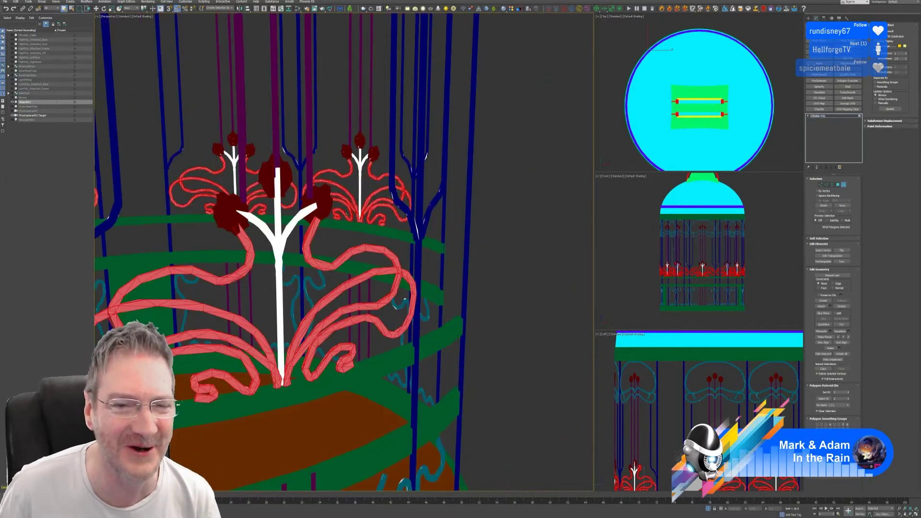
pyautogui.keyDown('alt'); pyautogui.moveTo(291, 255); pyautogui.dragTo(348, 226, button='middle'); pyautogui.keyUp('alt')
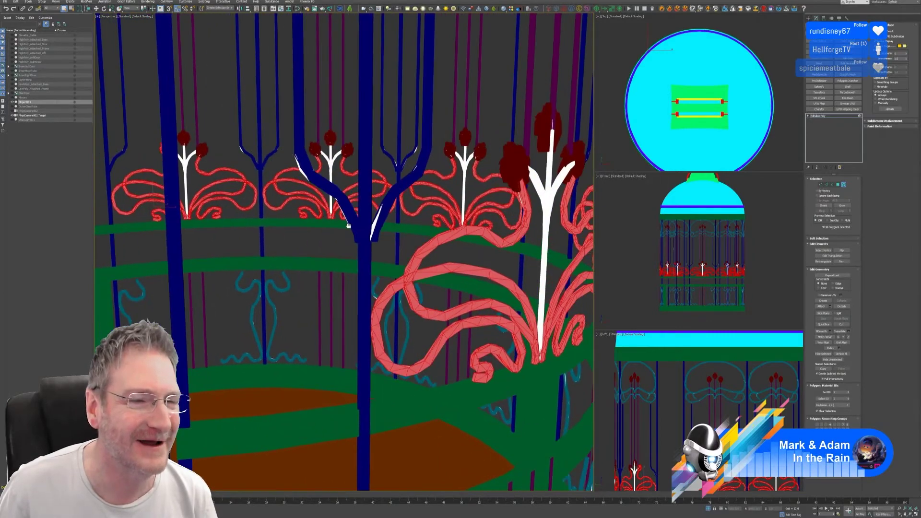
pyautogui.scroll(-4, 226, 235)
pyautogui.keyDown('alt'); pyautogui.moveTo(161, 239); pyautogui.dragTo(246, 234, button='middle'); pyautogui.keyUp('alt')
pyautogui.scroll(5, 232, 213)
pyautogui.scroll(3, 232, 213)
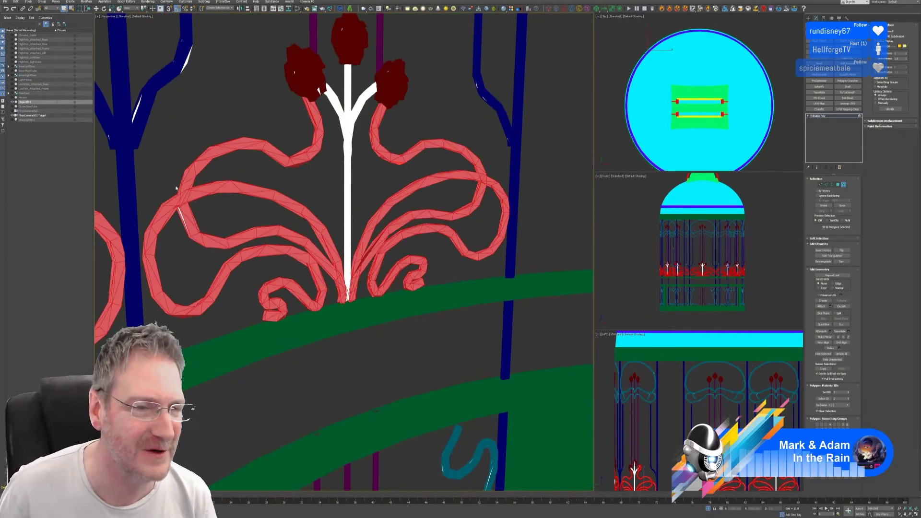
pyautogui.keyDown('ctrl'); pyautogui.moveTo(212, 235); pyautogui.dragTo(213, 235); pyautogui.keyUp('ctrl')
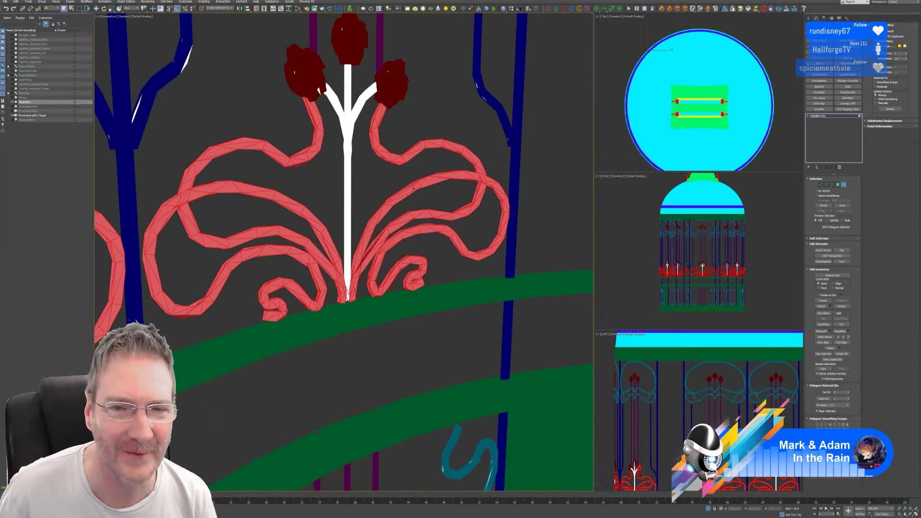
# Add the missed polygons at the outer scroll crossing of the neighboring flower ornament to the selection.
pyautogui.scroll(-3, 407, 192)
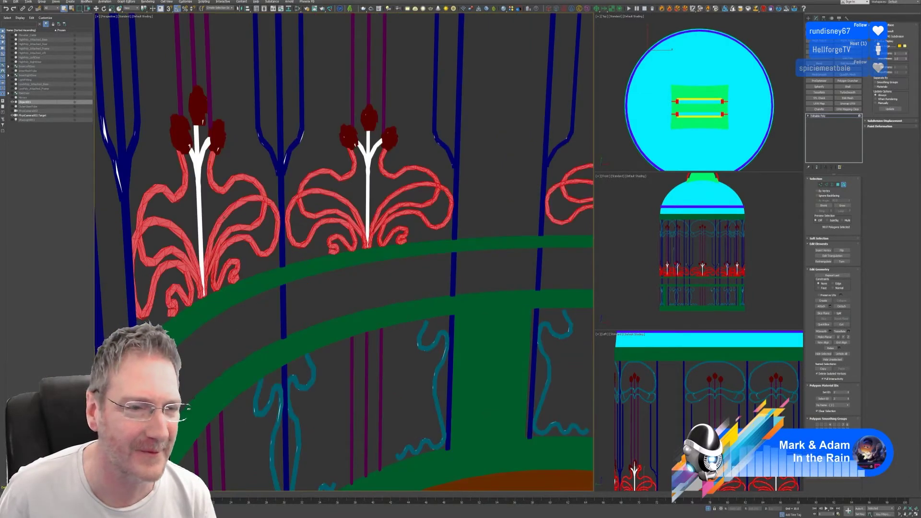
pyautogui.keyDown('alt'); pyautogui.moveTo(250, 214); pyautogui.dragTo(215, 216, button='middle'); pyautogui.keyUp('alt')
pyautogui.scroll(4, 262, 214)
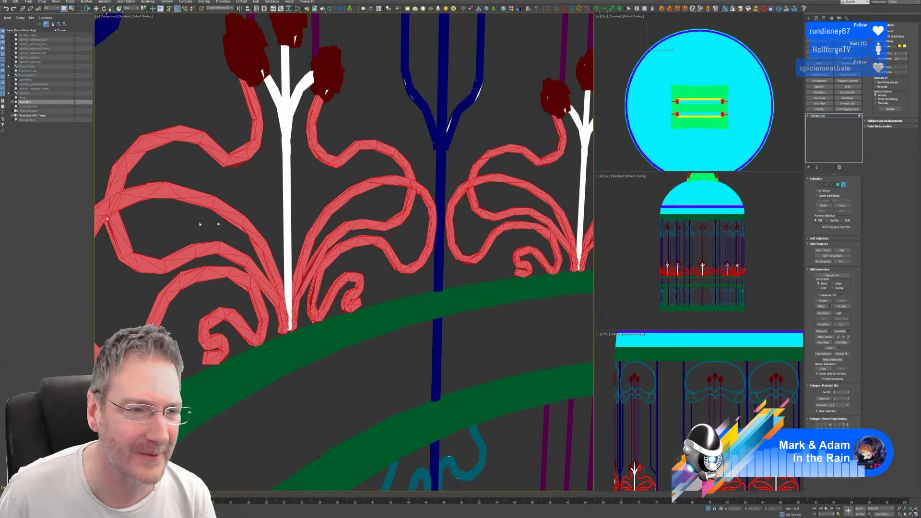
pyautogui.keyDown('ctrl'); pyautogui.click(107, 219); pyautogui.keyUp('ctrl')
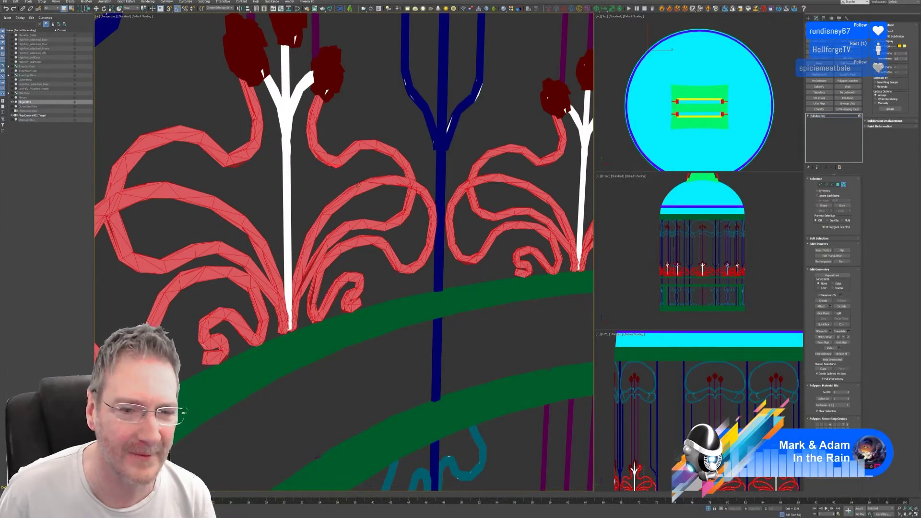
# Assign the selected scrollwork polygons the teal vertex color sampled from the lower scrollwork, and leave sub-object editing.
pyautogui.scroll(-5, 349, 209)
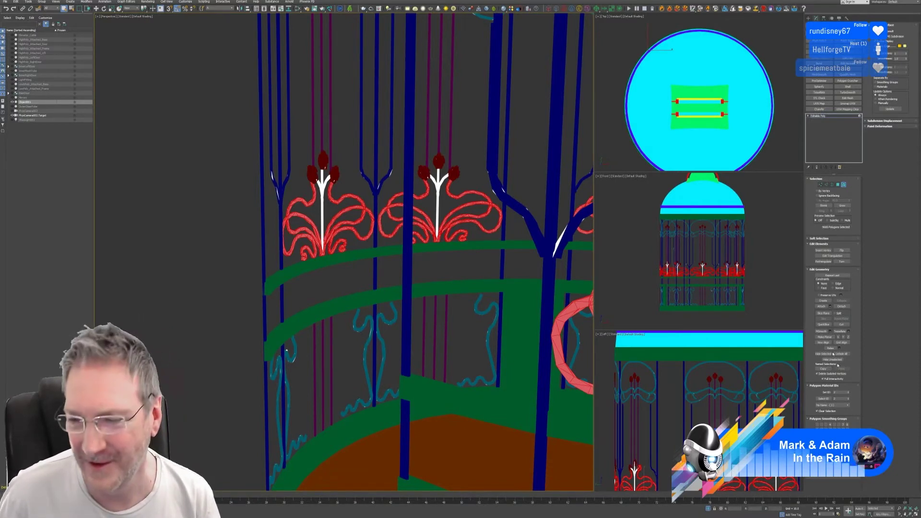
pyautogui.click(842, 467)
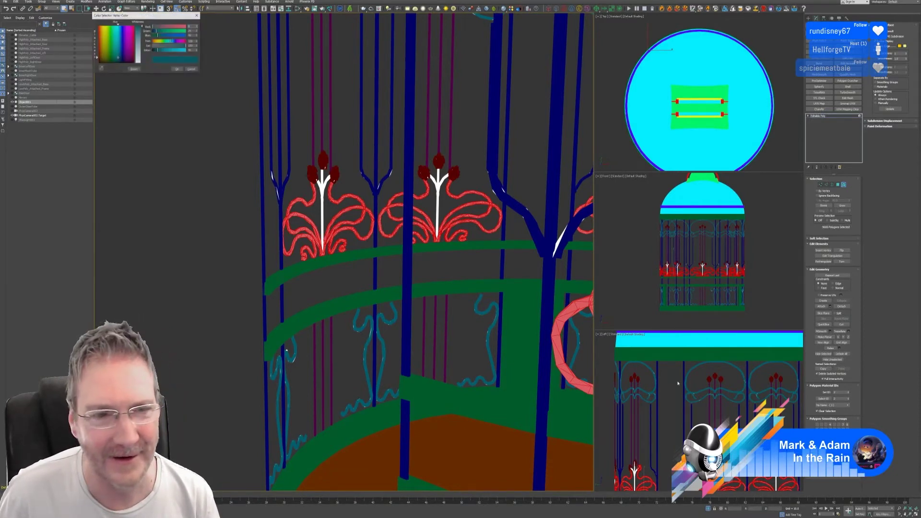
pyautogui.click(100, 68)
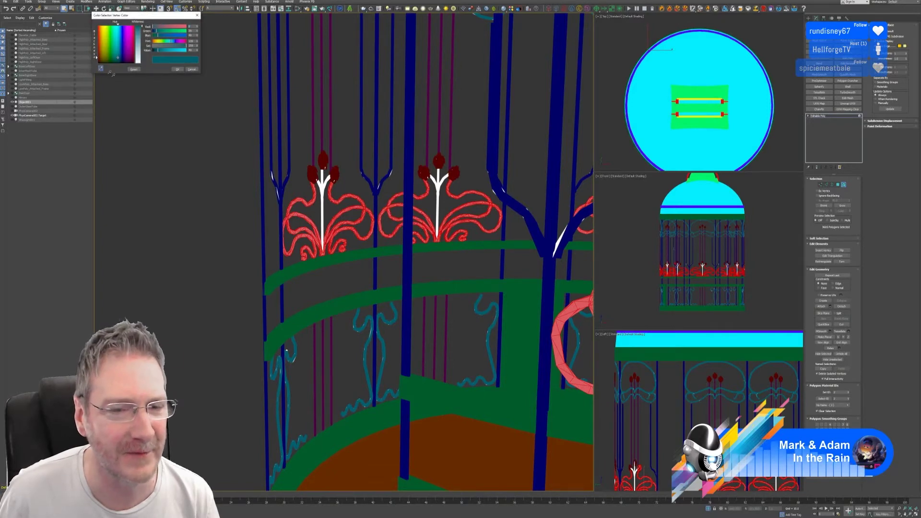
pyautogui.click(358, 316)
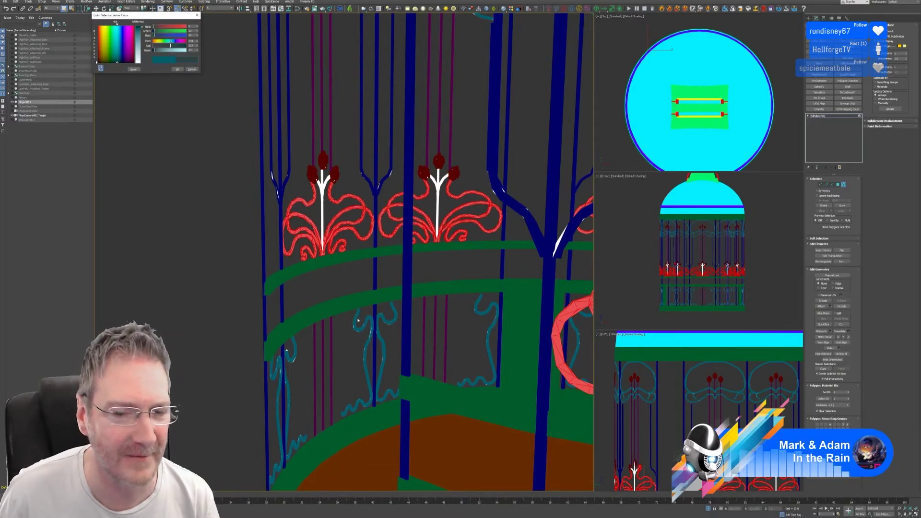
pyautogui.click(176, 69)
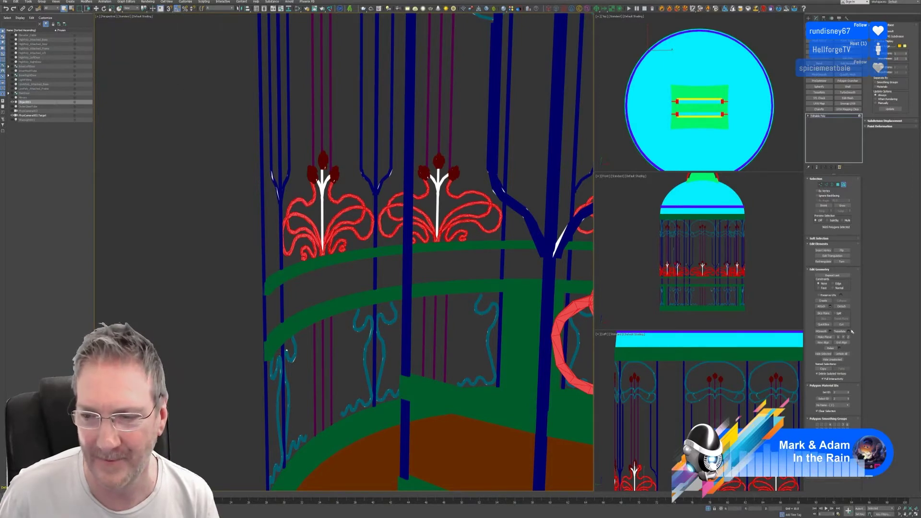
pyautogui.click(844, 185)
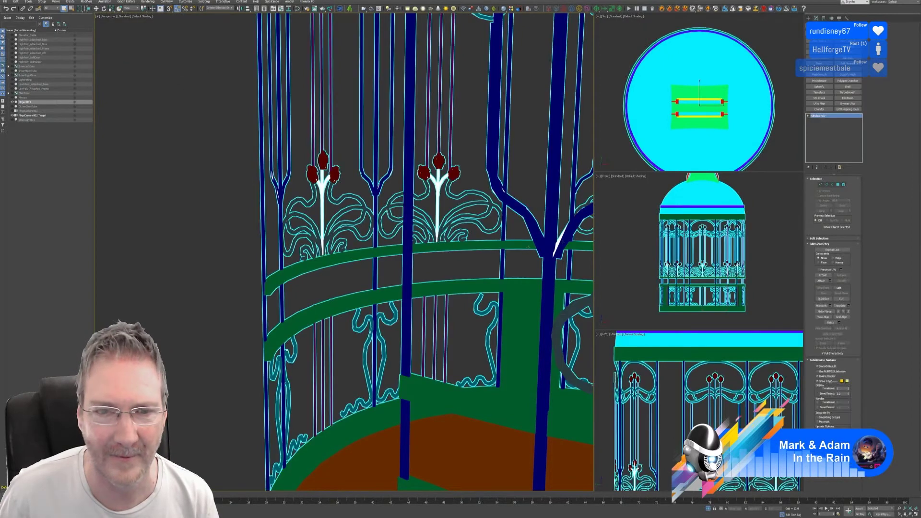
# At element level, replace the selection with three neighboring dark blue forked posts, including the half-forked one beside the green panel.
pyautogui.scroll(-3, 456, 240)
pyautogui.moveTo(458, 238); pyautogui.dragTo(382, 253, button='middle')
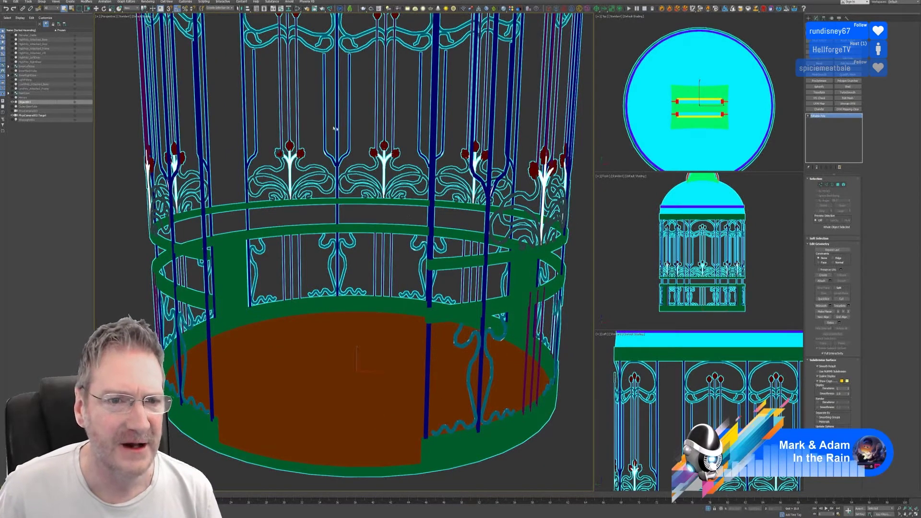
pyautogui.scroll(3, 324, 165)
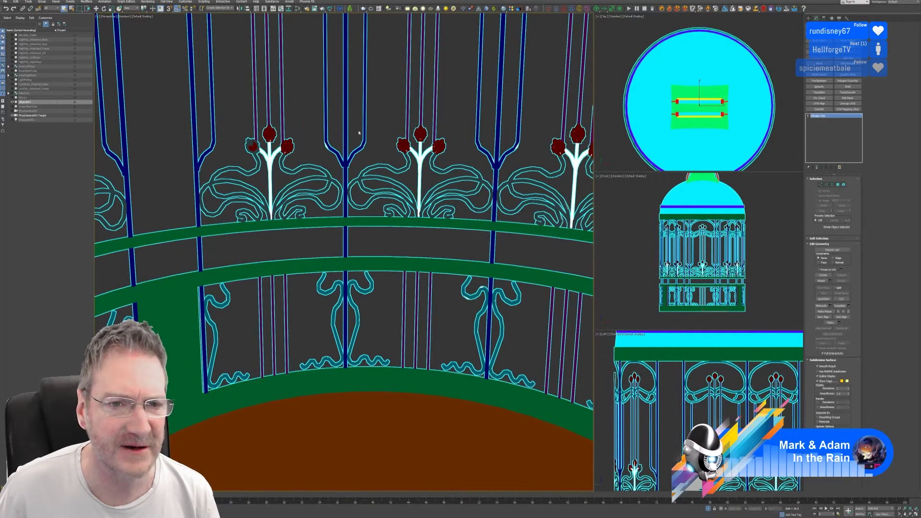
pyautogui.click(844, 184)
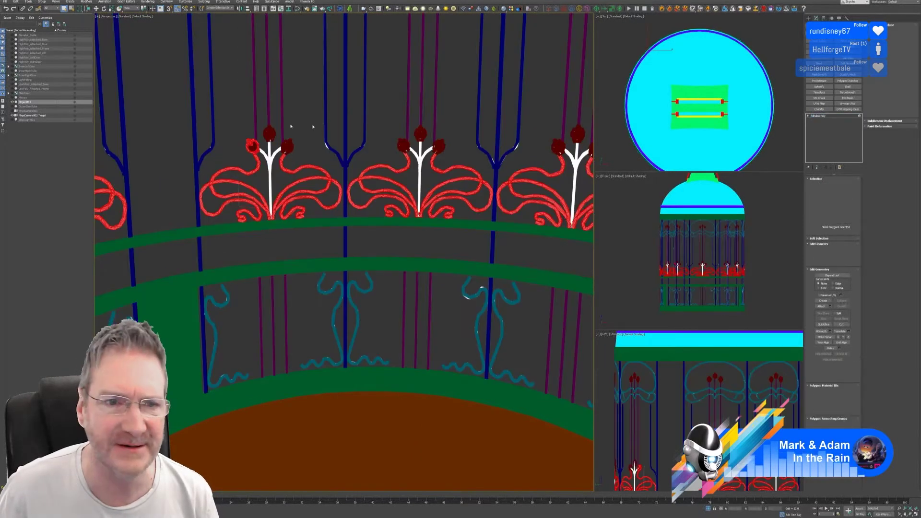
pyautogui.click(326, 108)
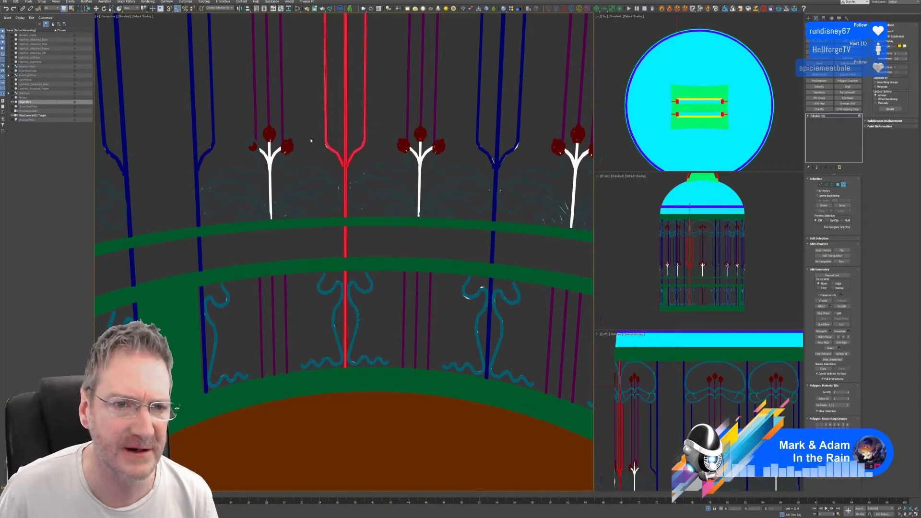
pyautogui.keyDown('ctrl'); pyautogui.click(338, 153); pyautogui.keyUp('ctrl')
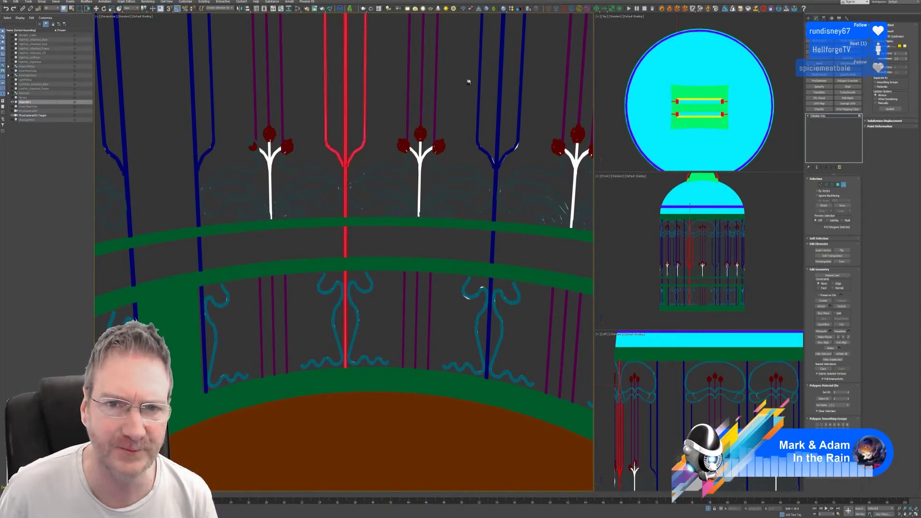
pyautogui.keyDown('ctrl'); pyautogui.click(502, 90); pyautogui.keyUp('ctrl')
pyautogui.moveTo(473, 132); pyautogui.dragTo(528, 162)
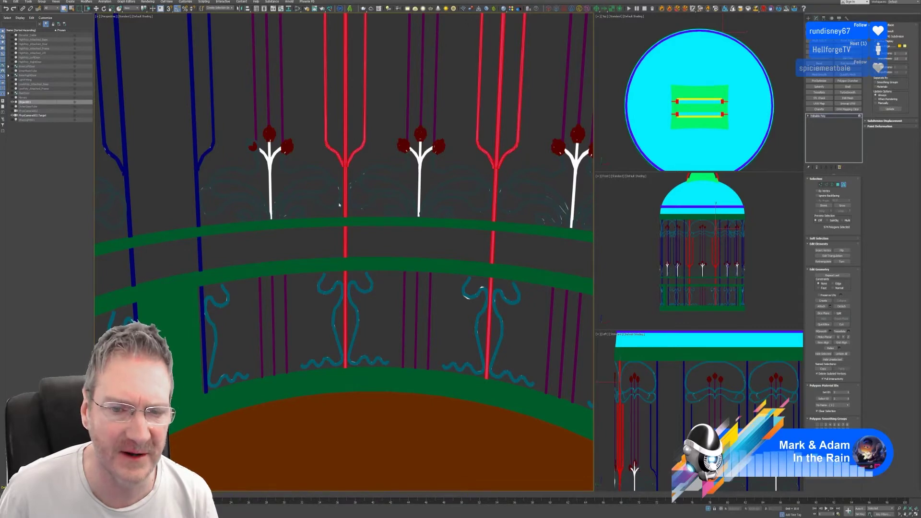
pyautogui.keyDown('ctrl'); pyautogui.moveTo(221, 113); pyautogui.dragTo(177, 130); pyautogui.keyUp('ctrl')
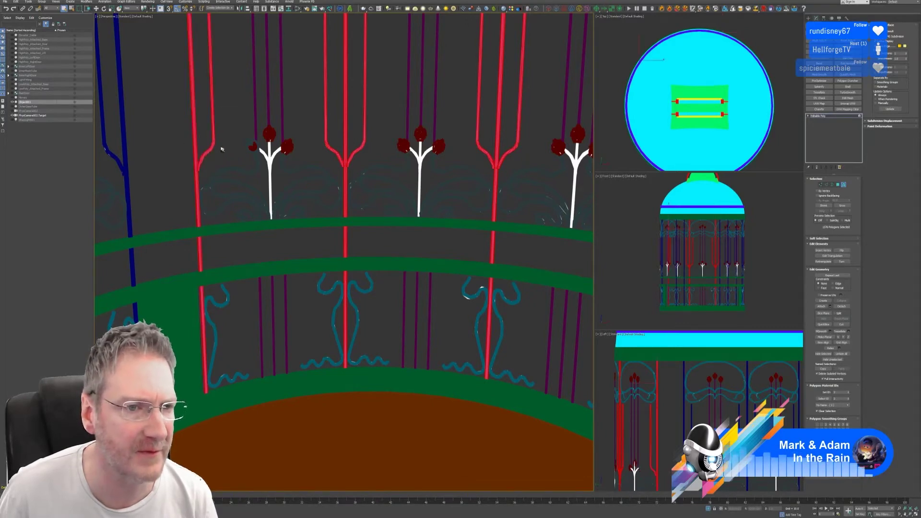
# Add the half-forked dark blue post on the other side of the green panel to the selection.
pyautogui.scroll(-1, 245, 229)
pyautogui.moveTo(244, 230); pyautogui.dragTo(543, 298, button='middle')
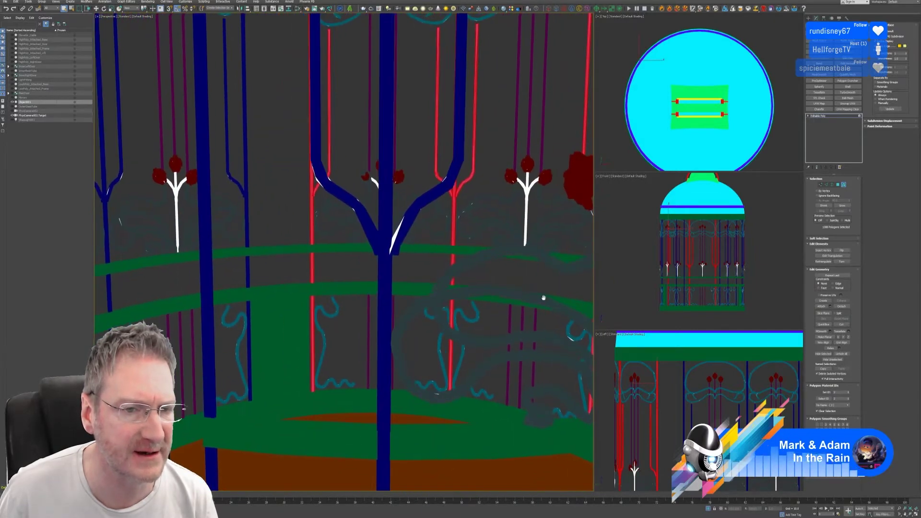
pyautogui.scroll(1, 288, 154)
pyautogui.keyDown('ctrl'); pyautogui.moveTo(239, 127); pyautogui.dragTo(176, 151); pyautogui.keyUp('ctrl')
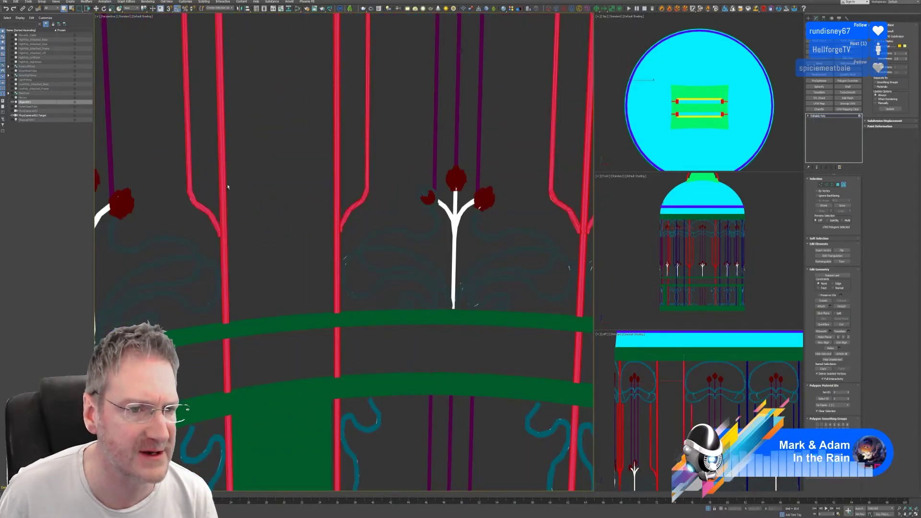
pyautogui.keyDown('ctrl'); pyautogui.moveTo(175, 207); pyautogui.dragTo(174, 207); pyautogui.keyUp('ctrl')
# Add the next dark blue forked post around the cage to the selection, undoing the stray scrollwork pick.
pyautogui.scroll(-5, 241, 233)
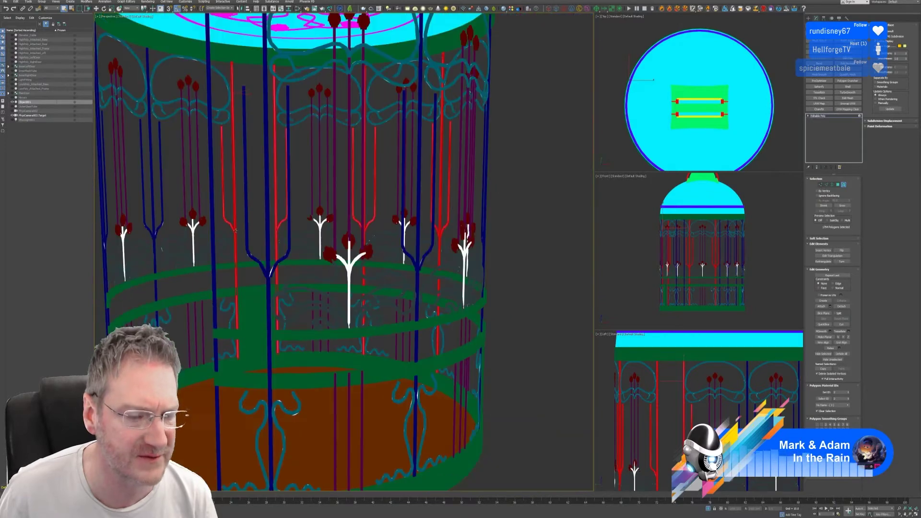
pyautogui.moveTo(235, 230); pyautogui.dragTo(297, 214, button='middle')
pyautogui.scroll(3, 262, 170)
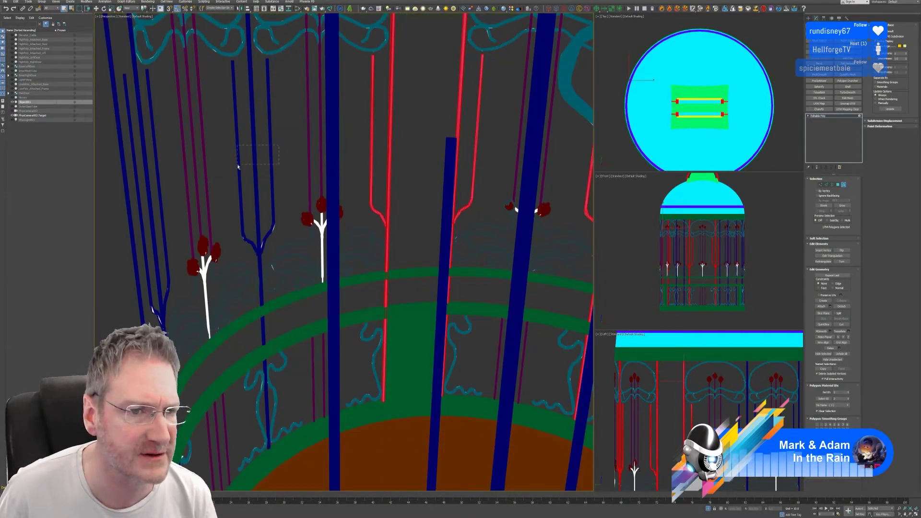
pyautogui.keyDown('ctrl'); pyautogui.click(263, 210); pyautogui.keyUp('ctrl')
pyautogui.keyDown('ctrl'); pyautogui.moveTo(242, 250); pyautogui.dragTo(242, 251); pyautogui.keyUp('ctrl')
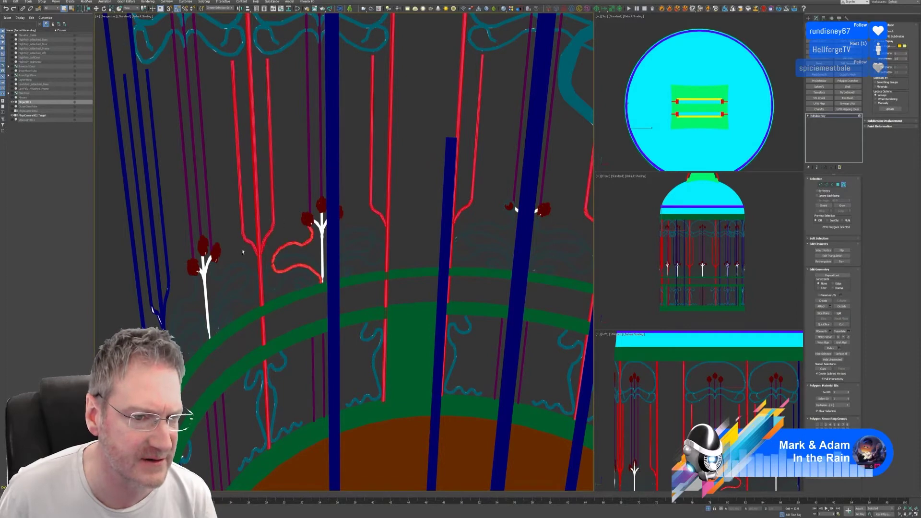
pyautogui.hotkey('ctrl', 'z')
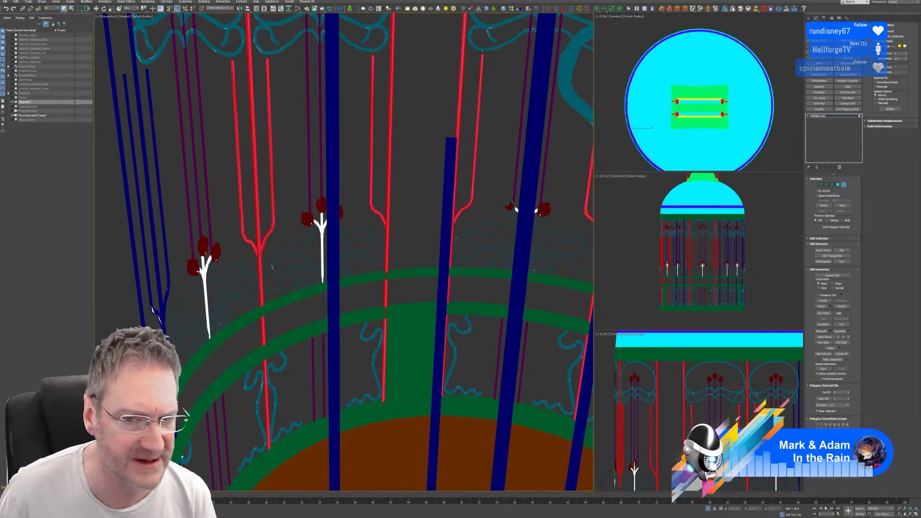
# Add the two half-forked dark blue posts flanking the green panel on the opposite side of the cage to the selection.
pyautogui.scroll(5, 490, 240)
pyautogui.scroll(-7, 491, 262)
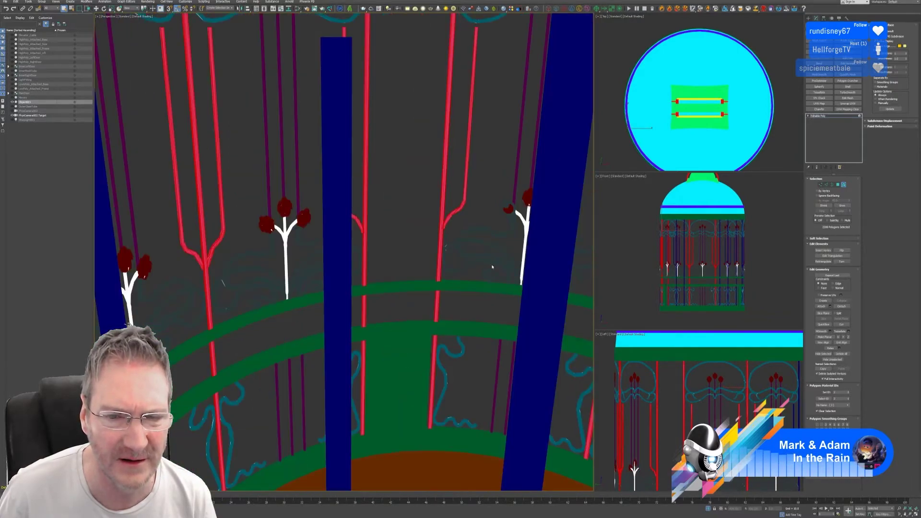
pyautogui.scroll(-10, 490, 267)
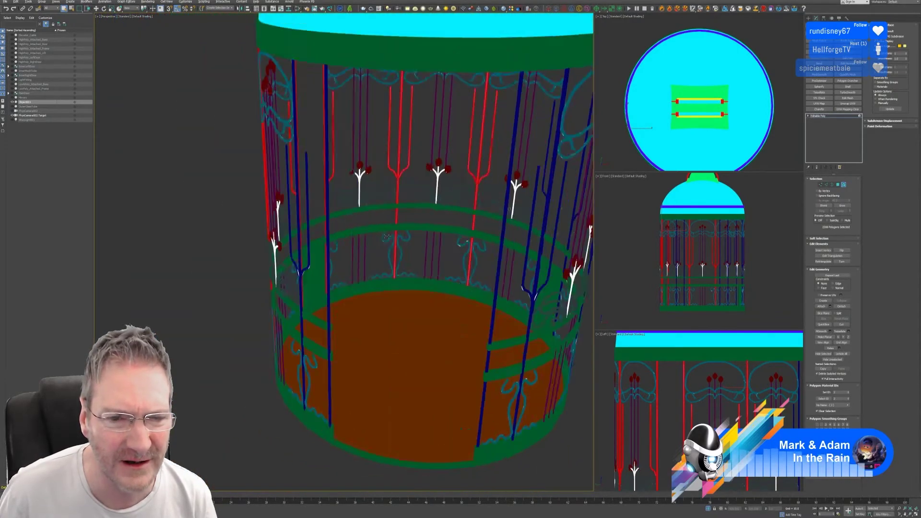
pyautogui.keyDown('alt'); pyautogui.moveTo(440, 235); pyautogui.dragTo(499, 222, button='middle'); pyautogui.keyUp('alt')
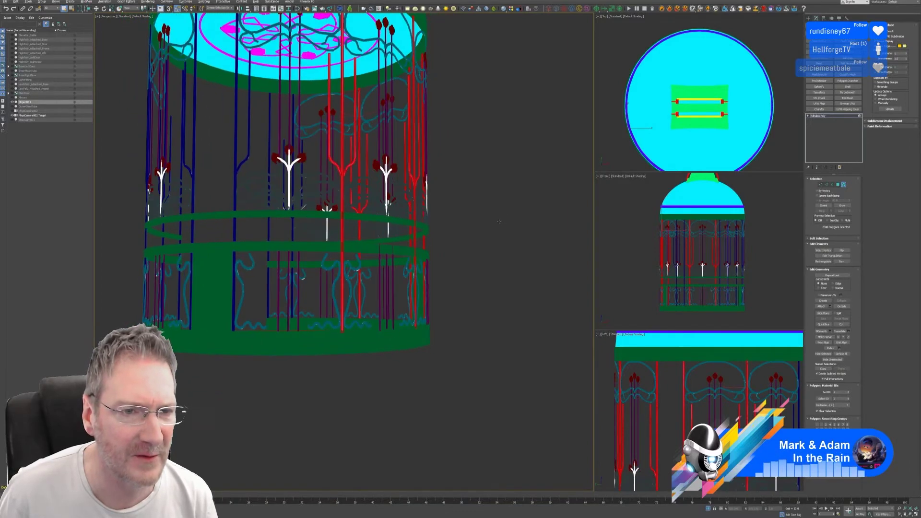
pyautogui.keyDown('ctrl'); pyautogui.click(234, 169); pyautogui.keyUp('ctrl')
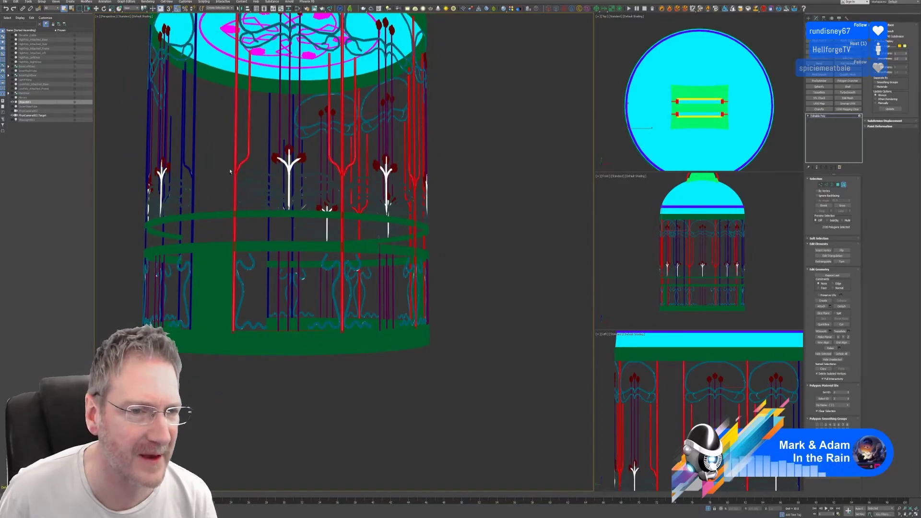
pyautogui.keyDown('alt'); pyautogui.moveTo(199, 148); pyautogui.dragTo(259, 152, button='middle'); pyautogui.keyUp('alt')
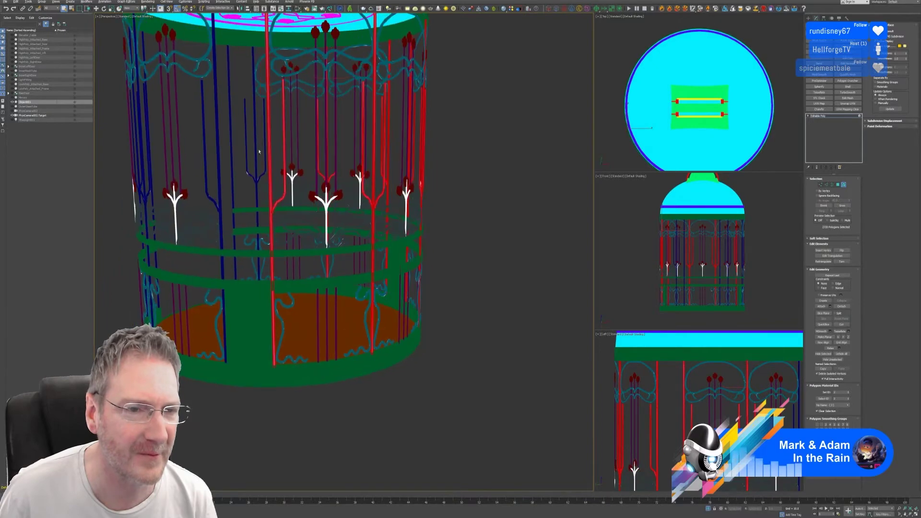
pyautogui.keyDown('ctrl'); pyautogui.click(217, 166); pyautogui.keyUp('ctrl')
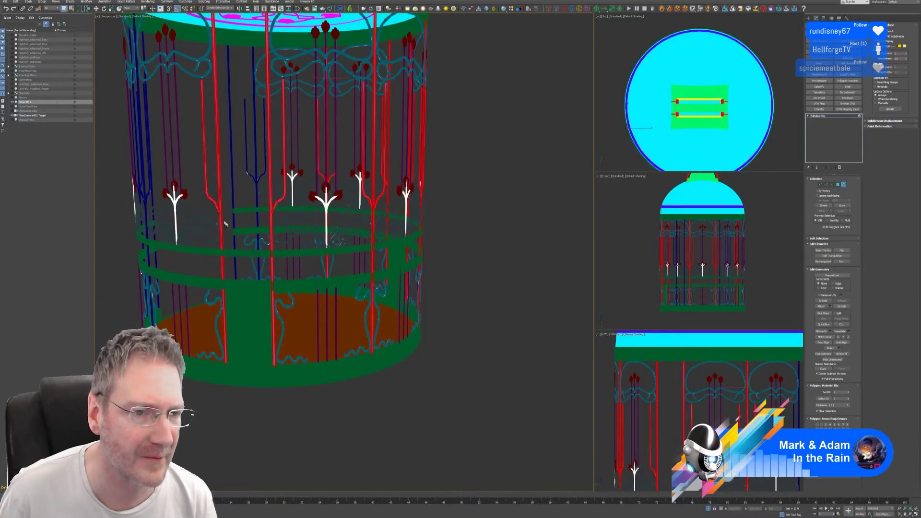
# Add the three remaining dark blue forked posts around the cage to the selection, keeping the plain straight posts out.
pyautogui.keyDown('ctrl'); pyautogui.moveTo(244, 162); pyautogui.dragTo(264, 181); pyautogui.keyUp('ctrl')
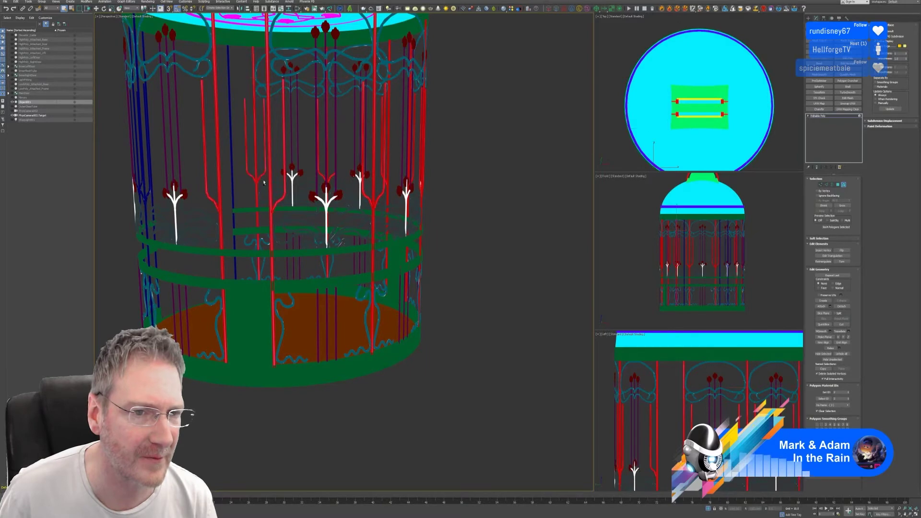
pyautogui.scroll(5, 263, 175)
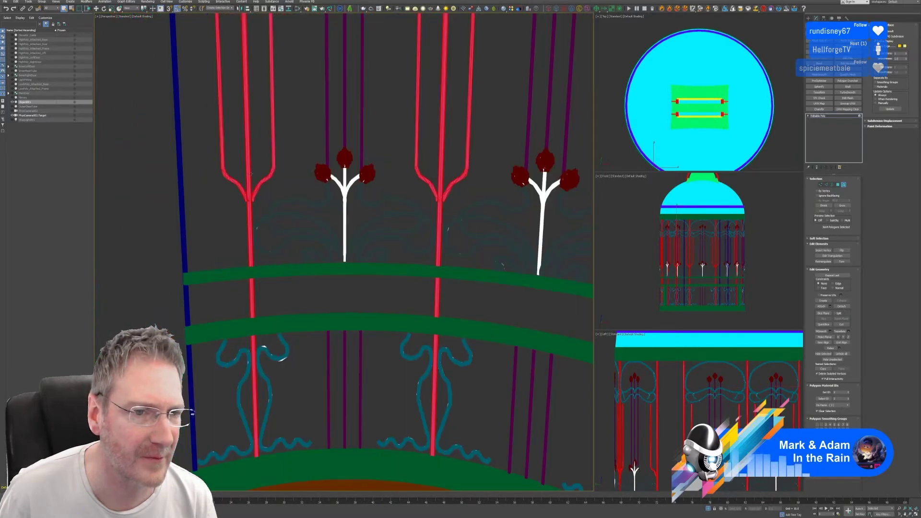
pyautogui.scroll(-5, 254, 180)
pyautogui.moveTo(248, 201)
pyautogui.keyDown('alt'); pyautogui.mouseDown(button='middle')
pyautogui.moveTo(261, 203)
pyautogui.moveTo(237, 205)
pyautogui.mouseUp(button='middle'); pyautogui.keyUp('alt')
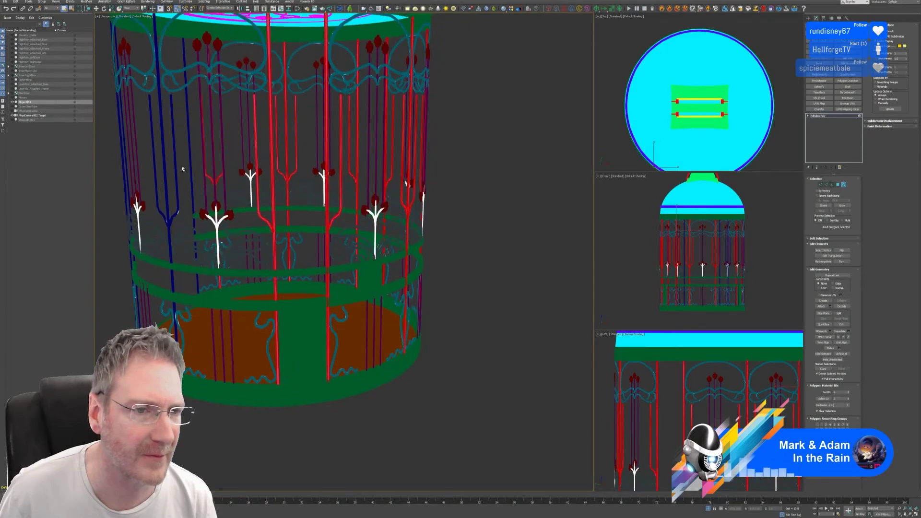
pyautogui.keyDown('ctrl'); pyautogui.click(164, 178); pyautogui.keyUp('ctrl')
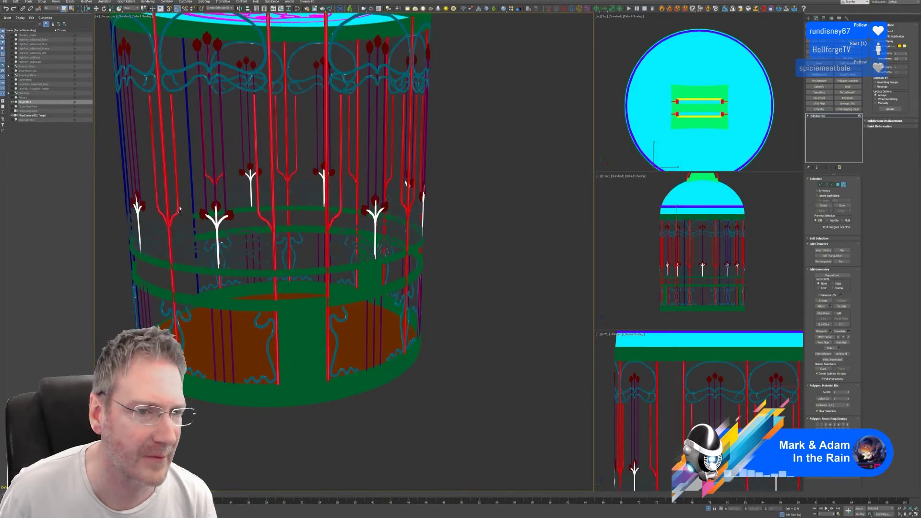
pyautogui.keyDown('alt'); pyautogui.moveTo(175, 237); pyautogui.dragTo(195, 244, button='middle'); pyautogui.keyUp('alt')
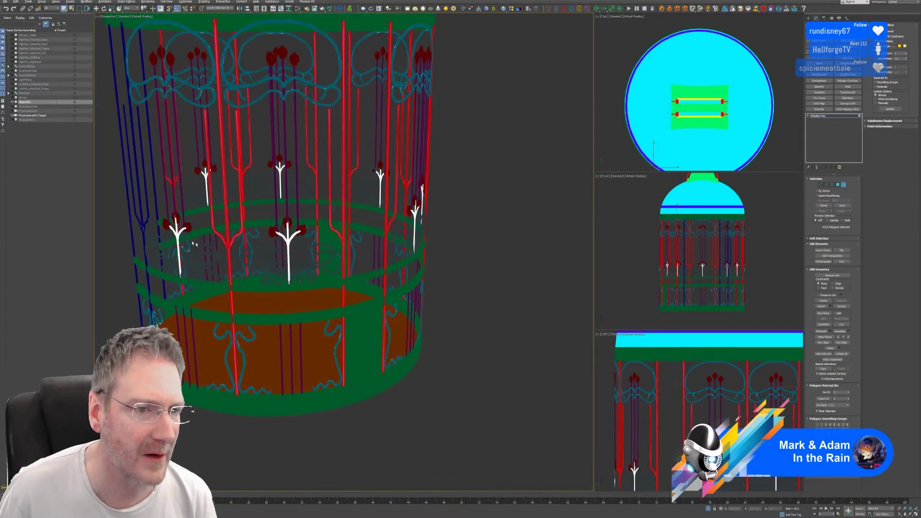
pyautogui.keyDown('ctrl'); pyautogui.click(132, 187); pyautogui.keyUp('ctrl')
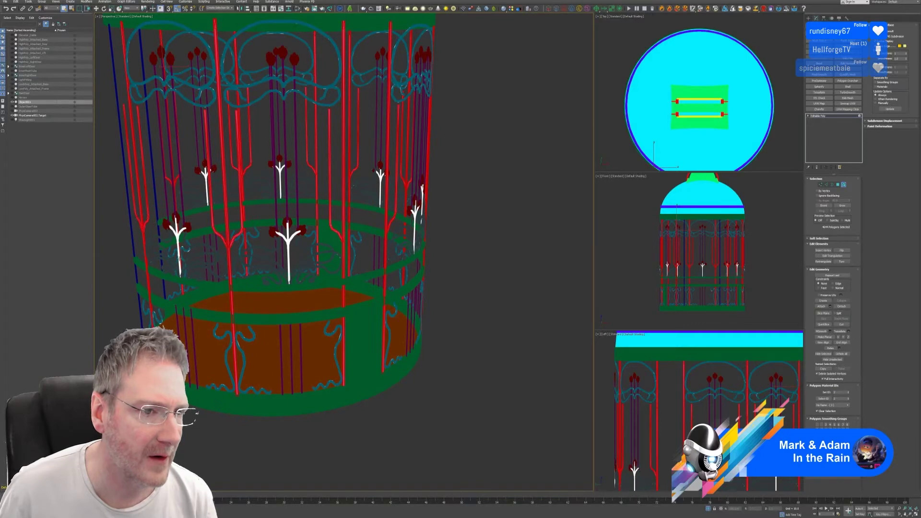
# Examine the cage from several sides to check that every forked post is included in the selection.
pyautogui.scroll(-3, 139, 227)
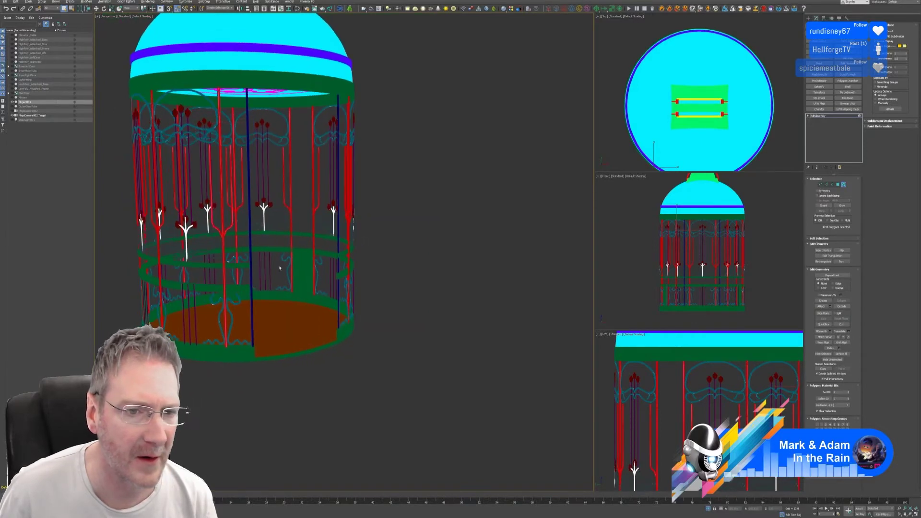
pyautogui.scroll(5, 290, 224)
pyautogui.scroll(-4, 290, 224)
pyautogui.keyDown('alt'); pyautogui.moveTo(290, 224); pyautogui.dragTo(242, 225, button='middle'); pyautogui.keyUp('alt')
pyautogui.scroll(-3, 242, 225)
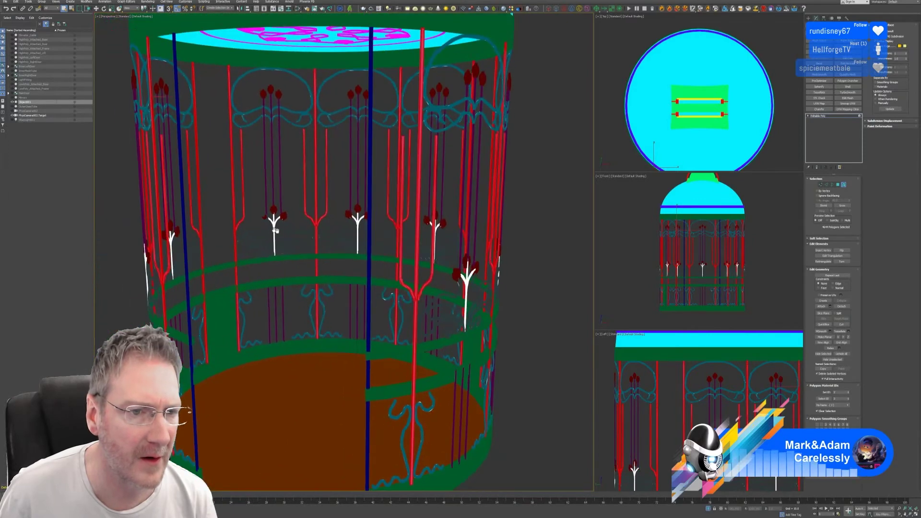
pyautogui.scroll(6, 235, 231)
pyautogui.scroll(-6, 230, 235)
pyautogui.keyDown('alt'); pyautogui.moveTo(295, 212); pyautogui.dragTo(296, 197, button='middle'); pyautogui.keyUp('alt')
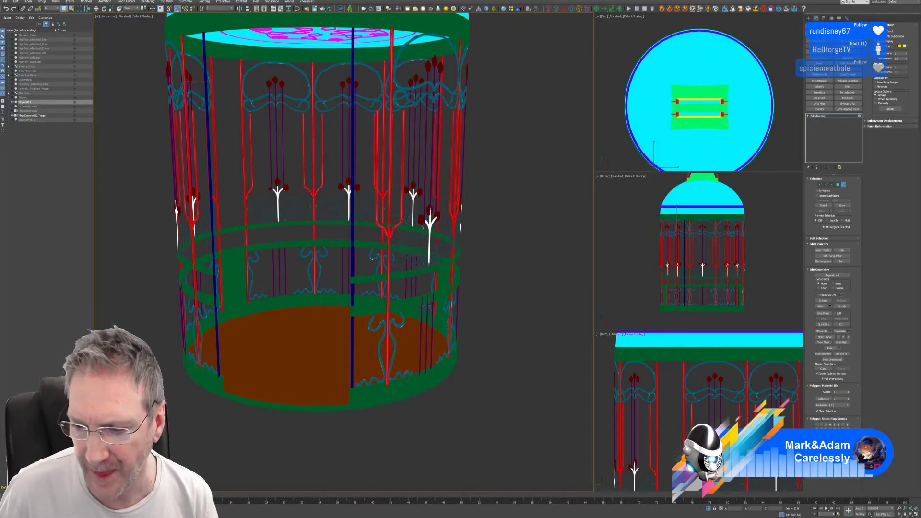
# Assign the selected forked posts the dark blue vertex color sampled from a plain straight post, and leave element editing.
pyautogui.click(840, 463)
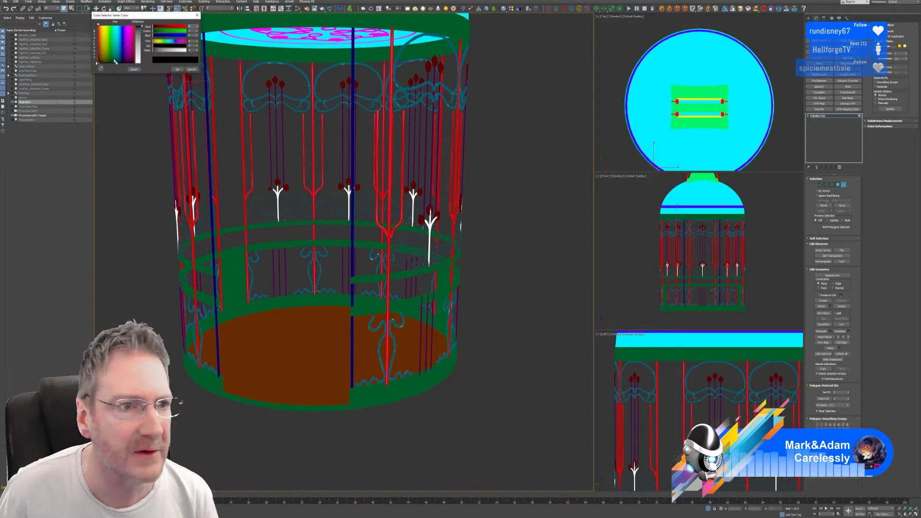
pyautogui.click(101, 68)
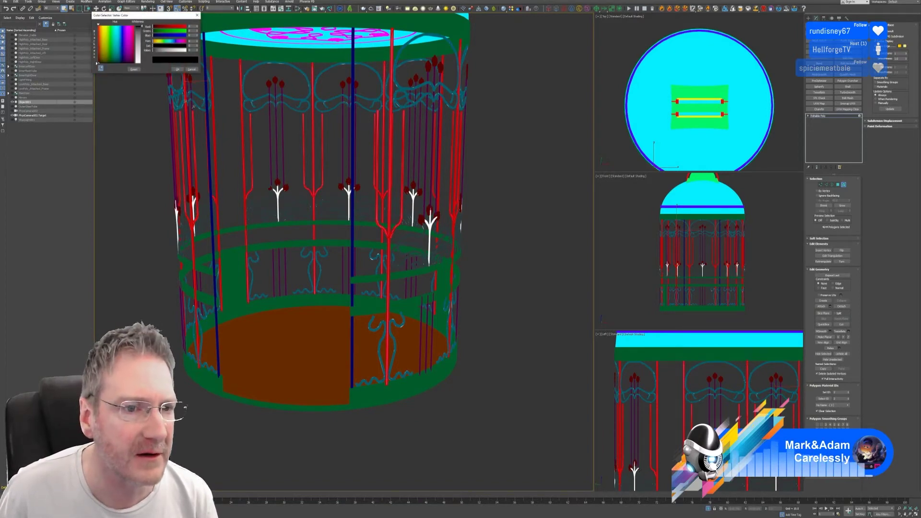
pyautogui.click(354, 148)
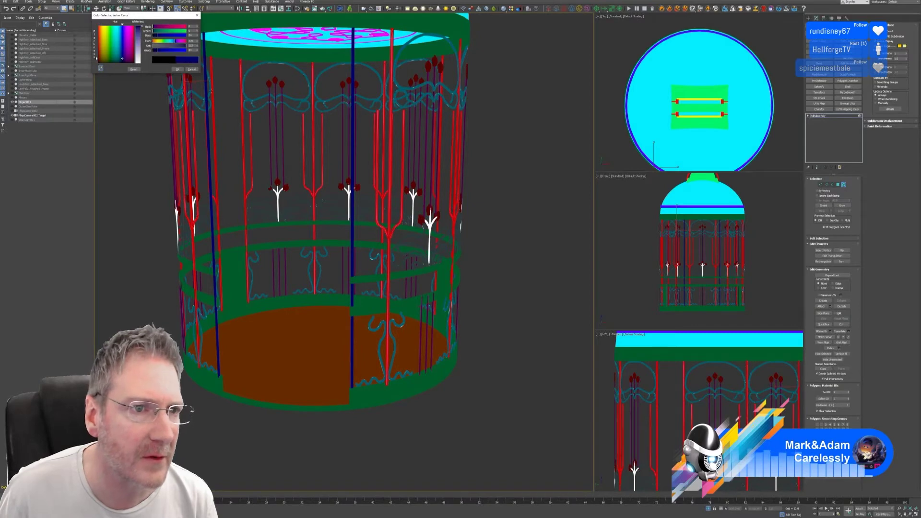
pyautogui.click(177, 70)
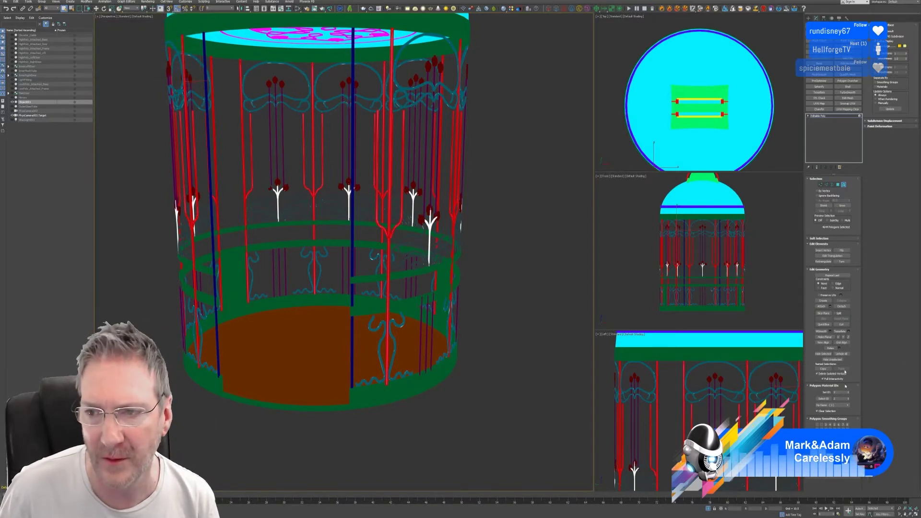
pyautogui.click(844, 184)
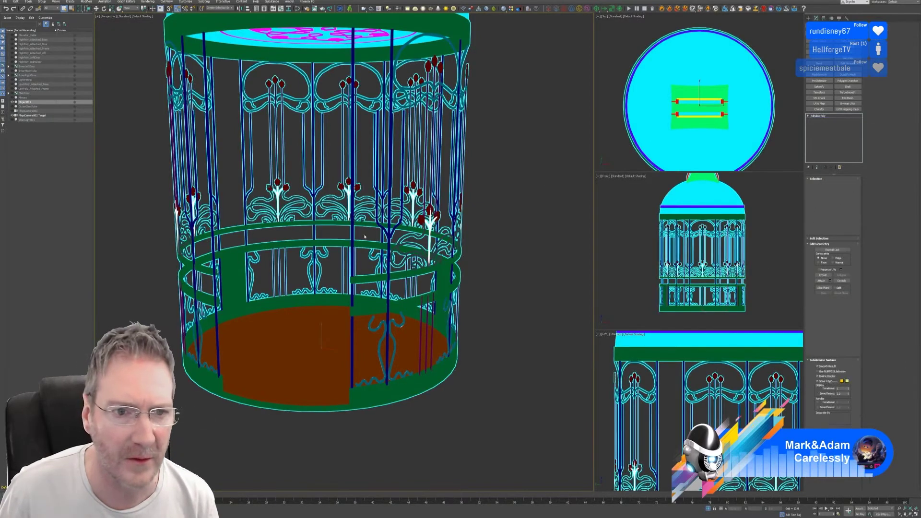
# Deselect the cage and examine its vertex colors from several sides, from the dome down to the base.
pyautogui.click(485, 205)
pyautogui.keyDown('alt'); pyautogui.moveTo(327, 217); pyautogui.dragTo(302, 218, button='middle'); pyautogui.keyUp('alt')
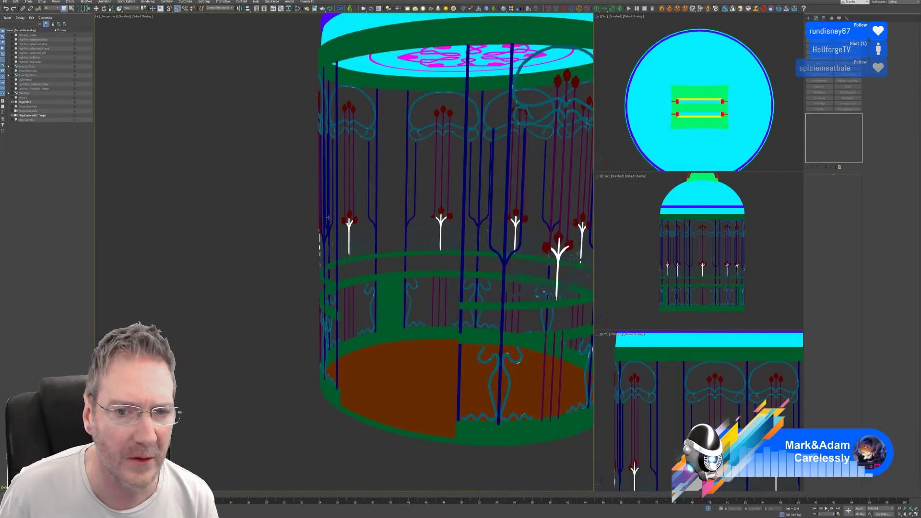
pyautogui.scroll(-3, 355, 235)
pyautogui.moveTo(404, 264); pyautogui.dragTo(358, 246, button='middle')
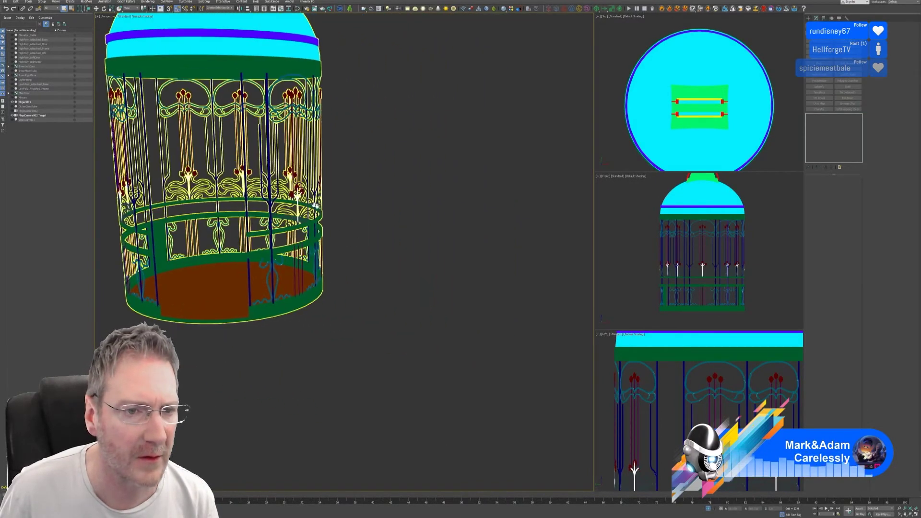
pyautogui.moveTo(250, 206); pyautogui.dragTo(372, 248, button='middle')
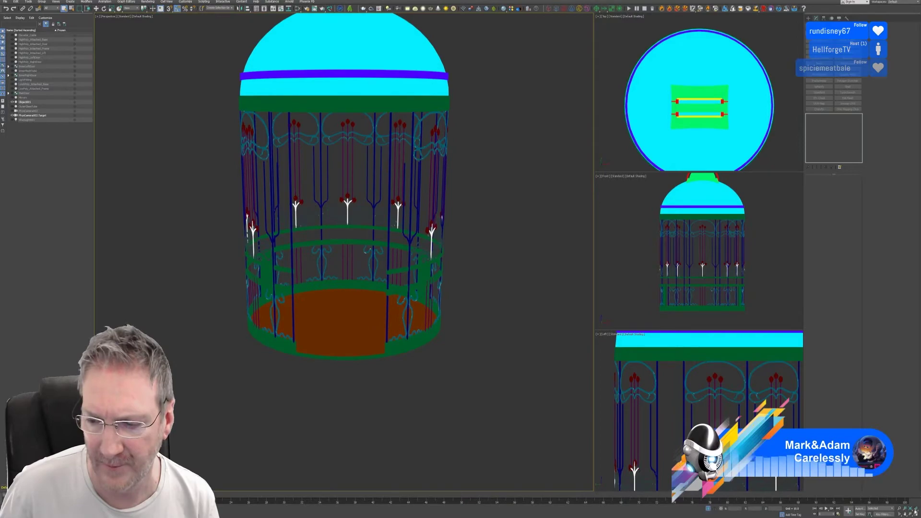
pyautogui.scroll(-3, 326, 289)
pyautogui.scroll(4, 327, 290)
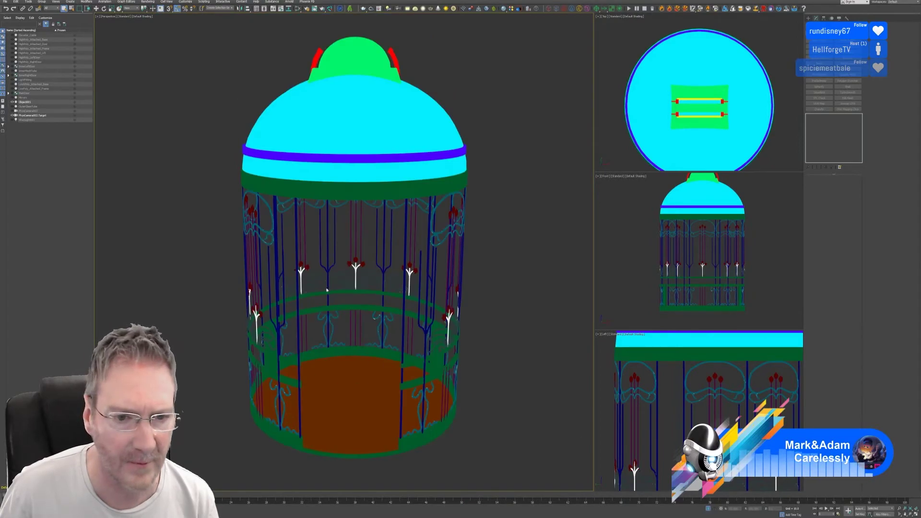
pyautogui.scroll(6, 327, 290)
pyautogui.moveTo(352, 300); pyautogui.dragTo(363, 258, button='middle')
pyautogui.scroll(-3, 455, 287)
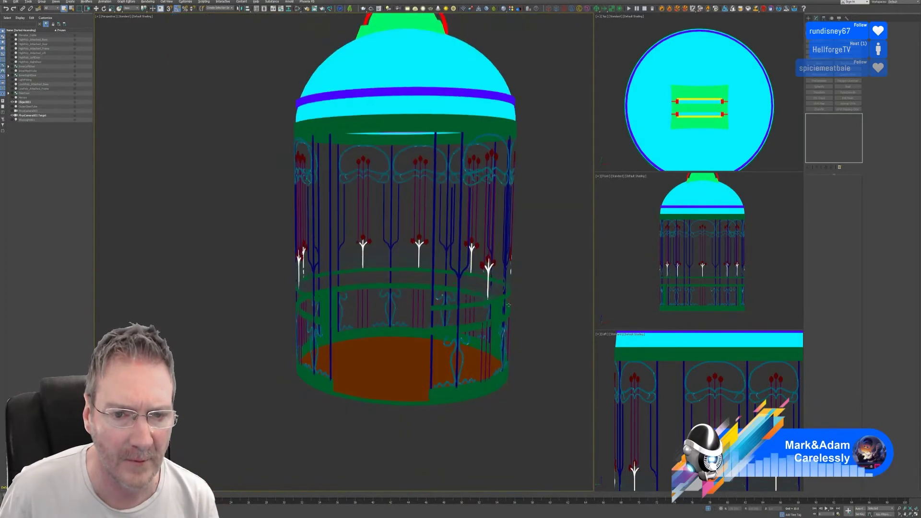
pyautogui.keyDown('alt'); pyautogui.moveTo(457, 288); pyautogui.dragTo(509, 302, button='middle'); pyautogui.keyUp('alt')
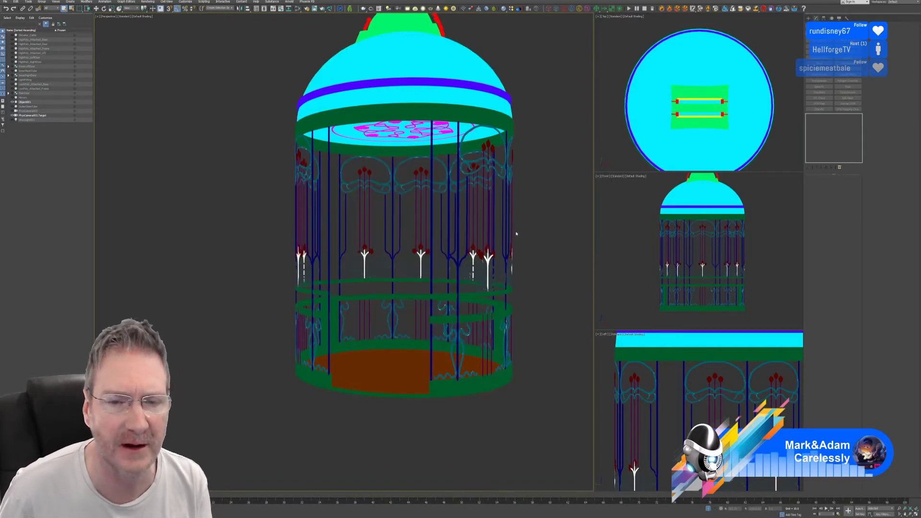
# Apply a Polygon Cruncher modifier to the cage with Keep Textures and Merge Vertices enabled, and calculate the optimization.
pyautogui.click(509, 160)
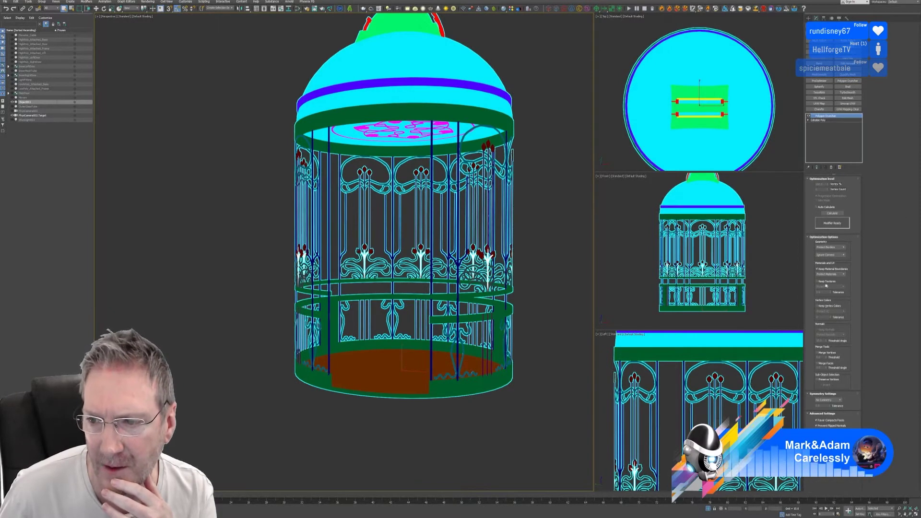
pyautogui.click(826, 282)
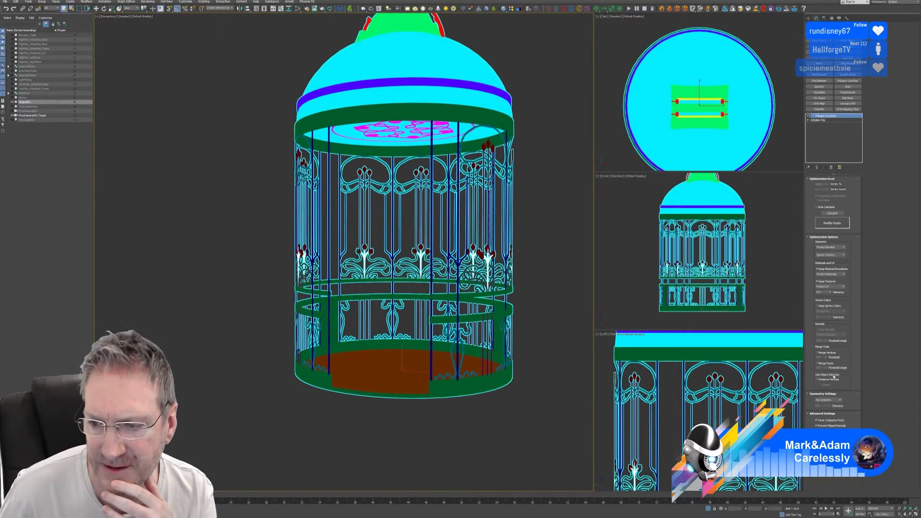
pyautogui.click(820, 354)
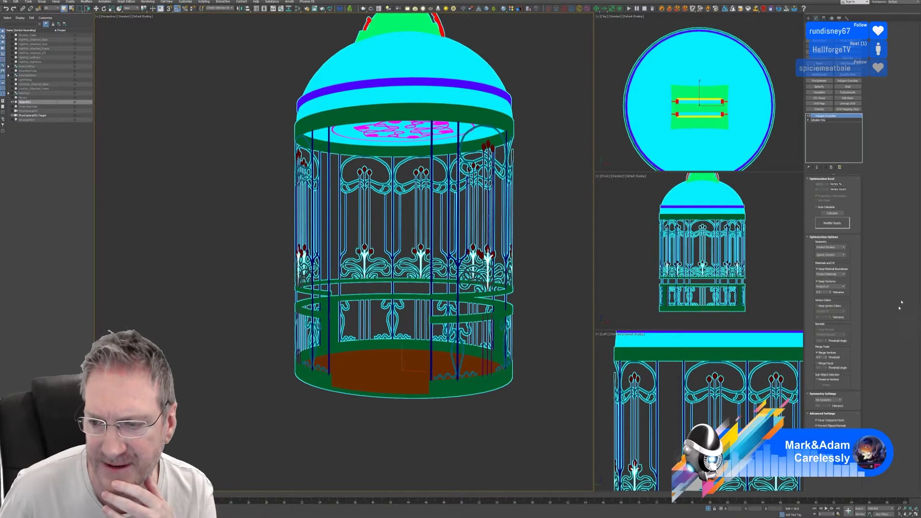
pyautogui.click(833, 213)
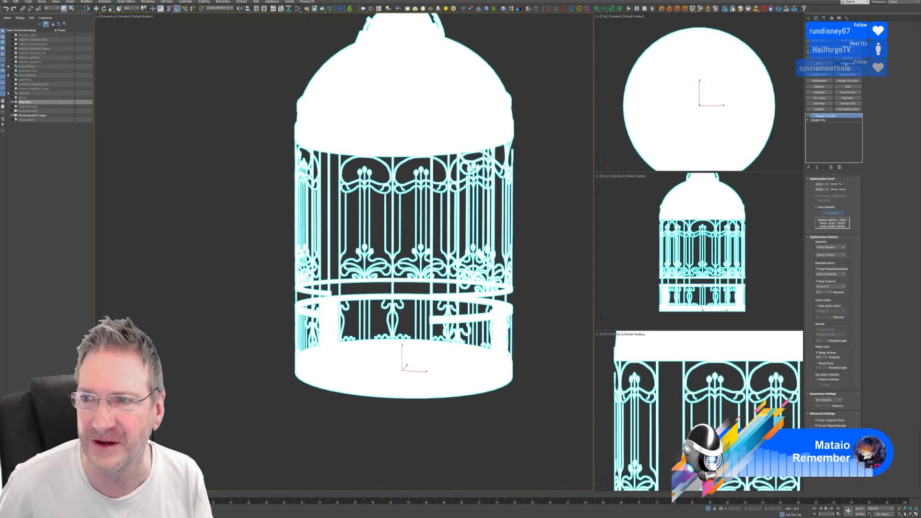
# Check with a temporary Edit Poly modifier whether the dome, rim, rods and flower bud select as separate elements, and delete the modifier.
pyautogui.click(848, 58)
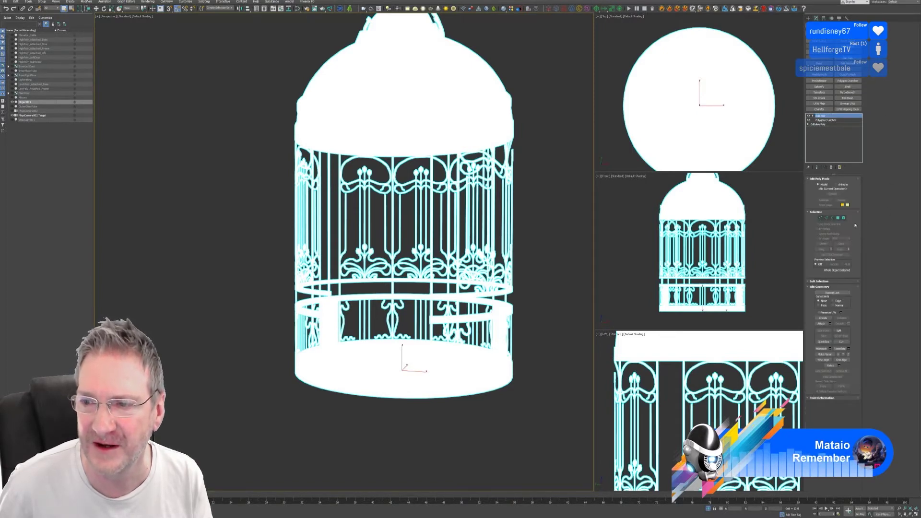
pyautogui.click(844, 218)
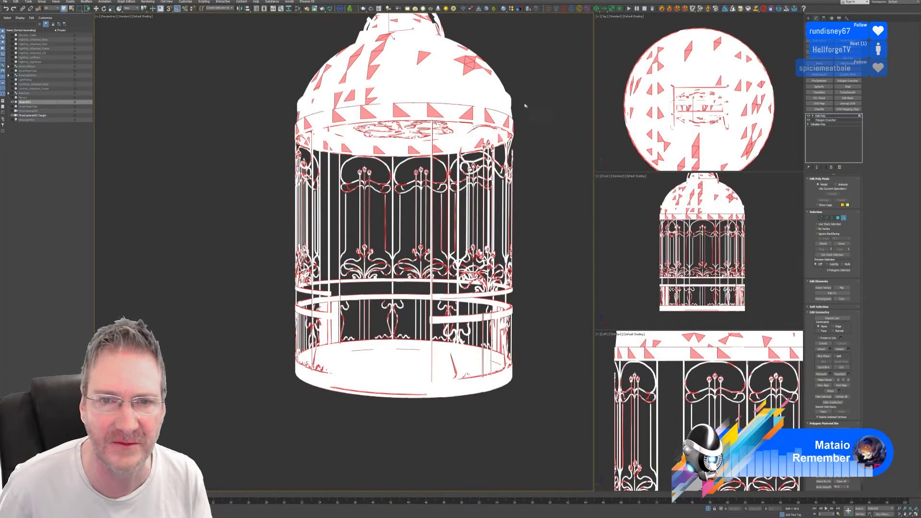
pyautogui.click(465, 114)
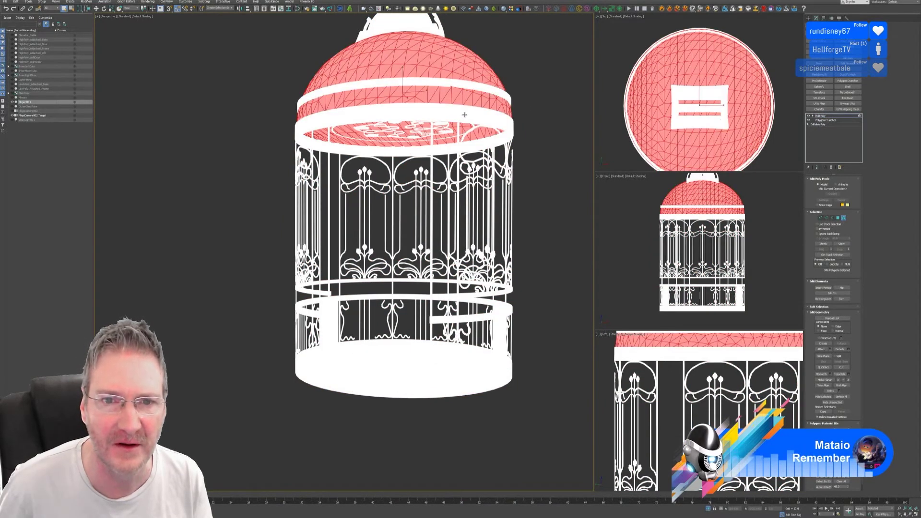
pyautogui.click(464, 114)
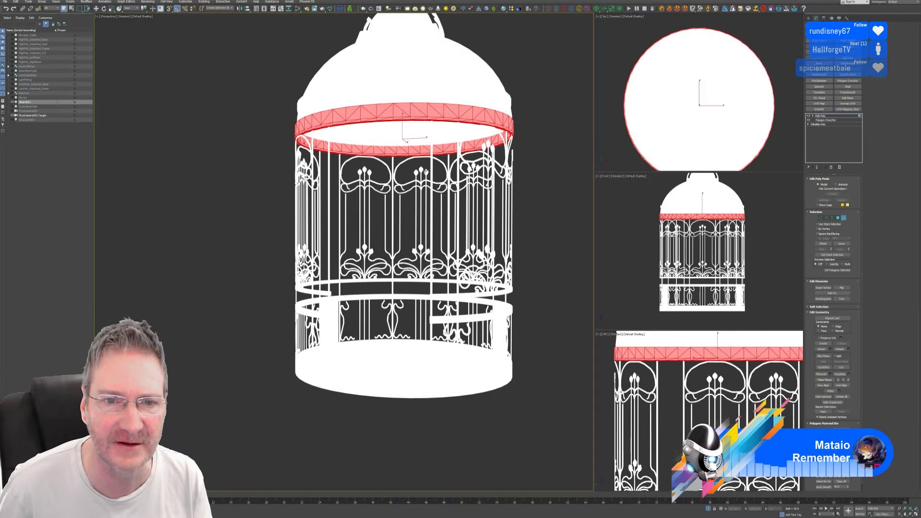
pyautogui.click(426, 172)
pyautogui.click(432, 189)
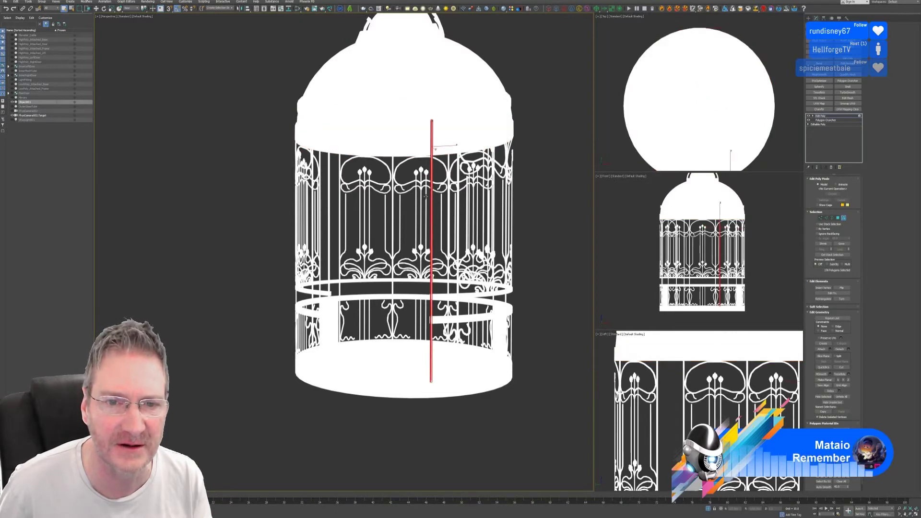
pyautogui.click(421, 200)
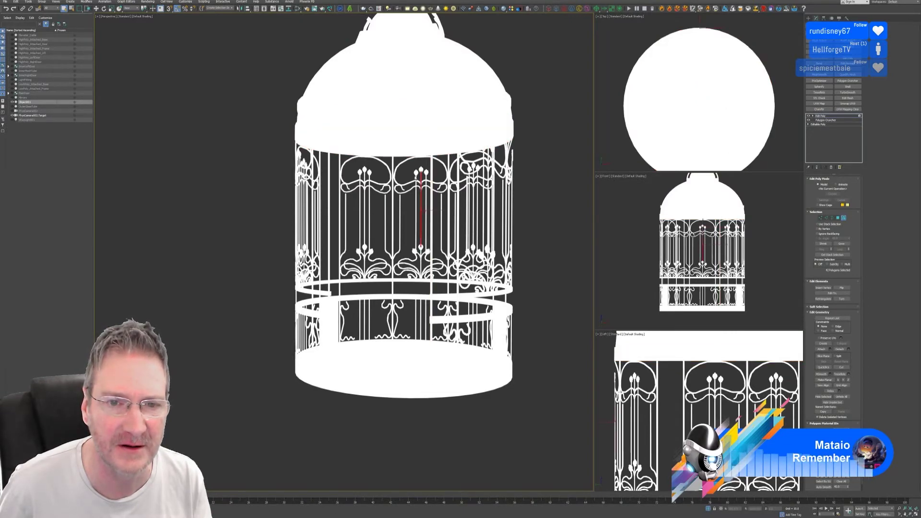
pyautogui.click(417, 173)
pyautogui.scroll(6, 414, 169)
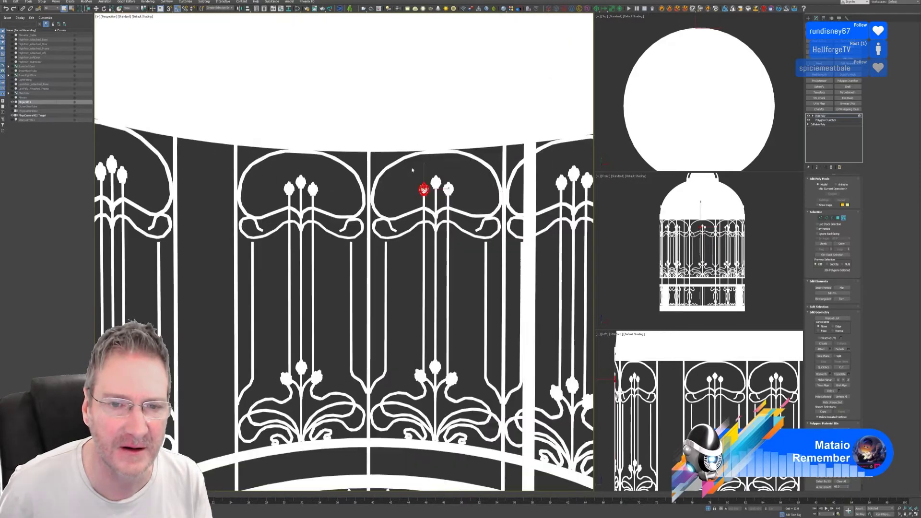
pyautogui.scroll(-4, 418, 198)
pyautogui.scroll(-5, 421, 195)
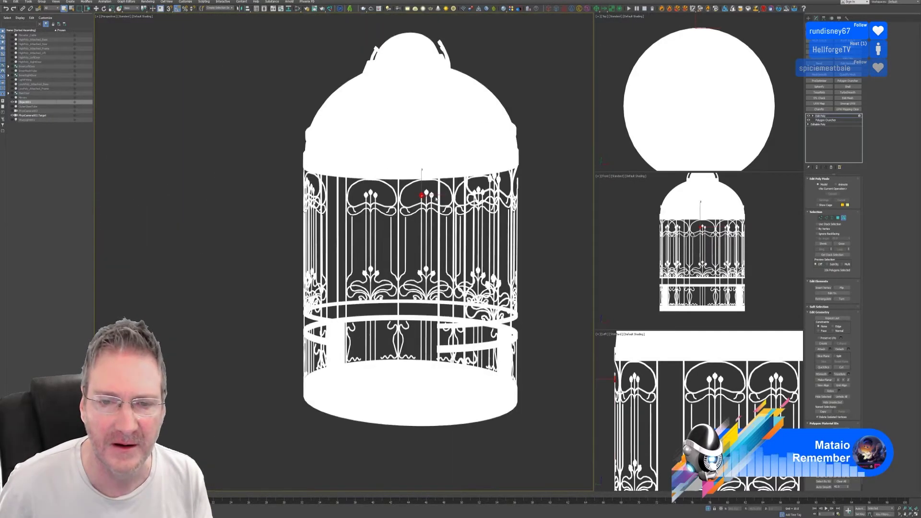
pyautogui.click(832, 167)
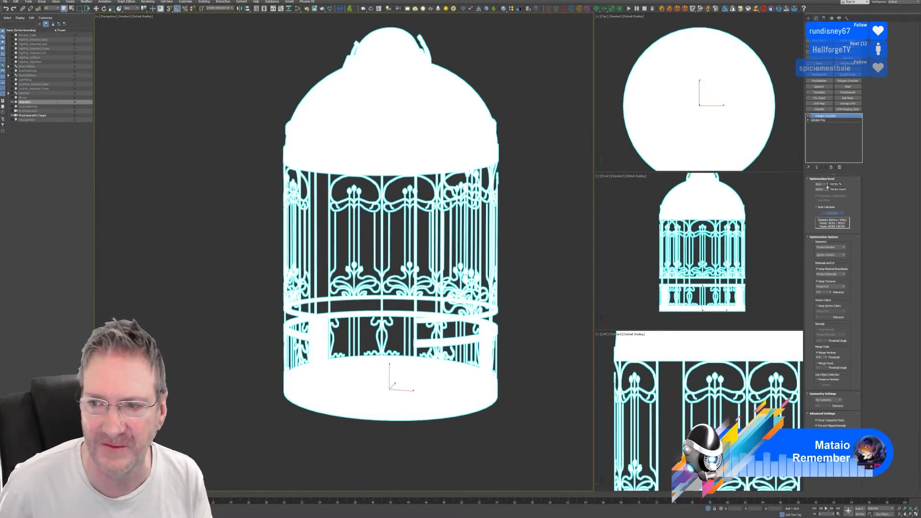
# Reduce the cage's vertex percentage in Polygon Cruncher to 70.
pyautogui.moveTo(828, 186); pyautogui.dragTo(828, 194)
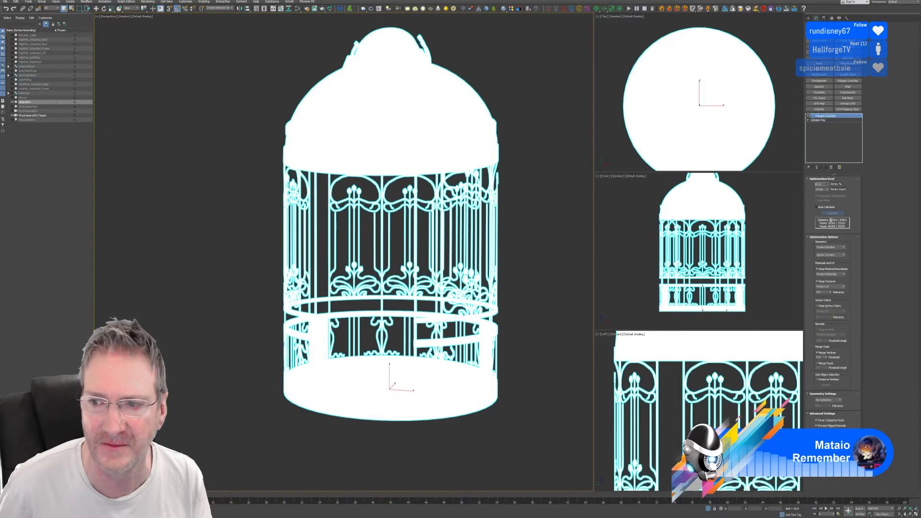
pyautogui.moveTo(831, 220)
pyautogui.mouseDown()
pyautogui.moveTo(835, 275)
pyautogui.moveTo(833, 221)
pyautogui.mouseUp()
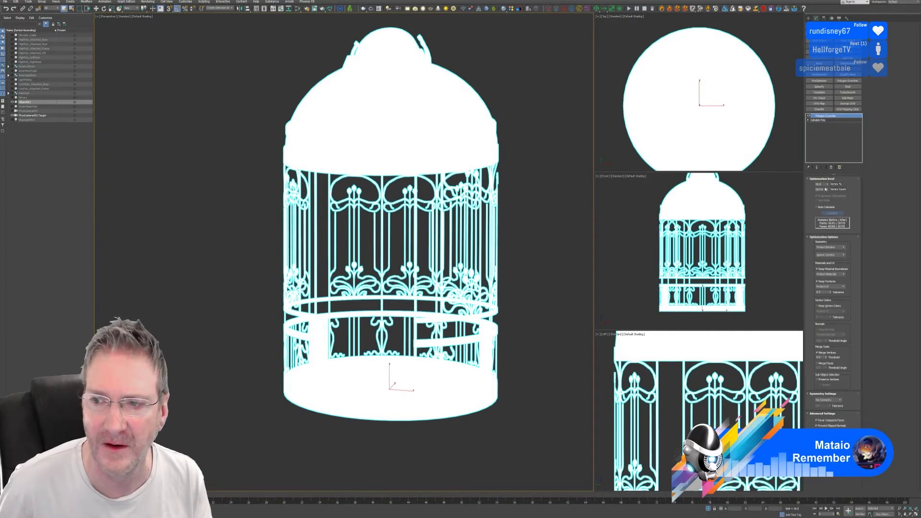
pyautogui.doubleClick(820, 184)
pyautogui.write('70')
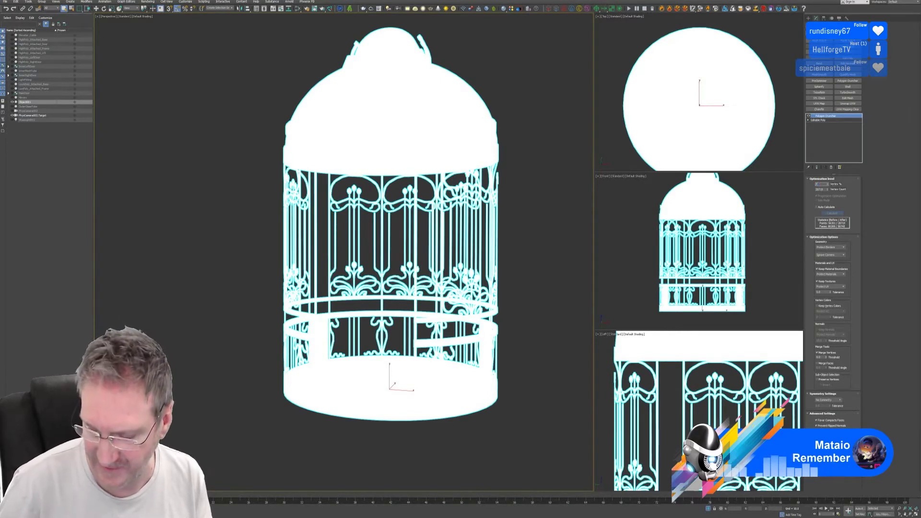
pyautogui.press('Return')
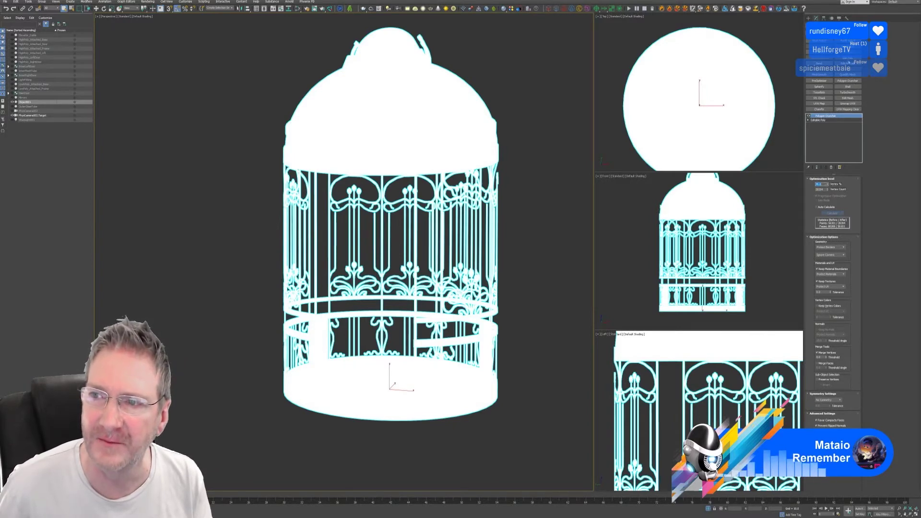
# Add an Edit Poly modifier above Polygon Cruncher, test-pick the dome and rim elements, and select one bud of an upper flower cluster.
pyautogui.click(847, 60)
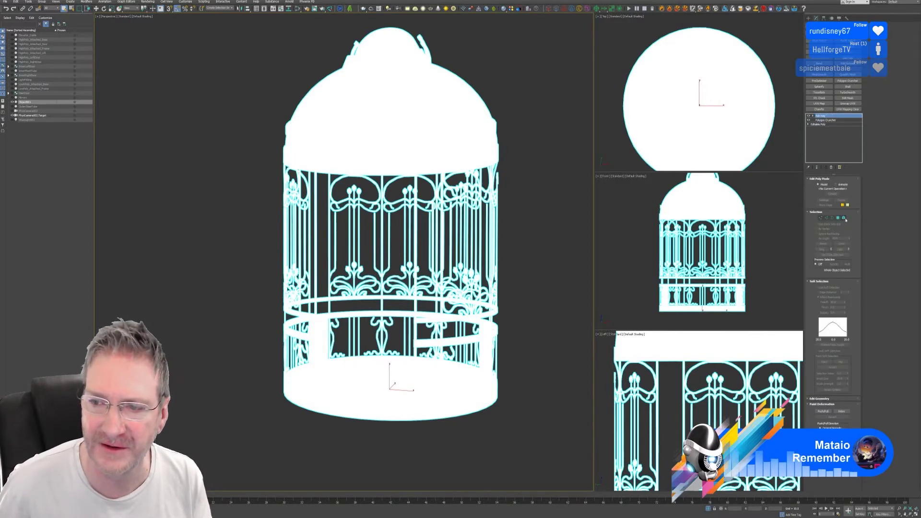
pyautogui.click(838, 219)
pyautogui.click(448, 128)
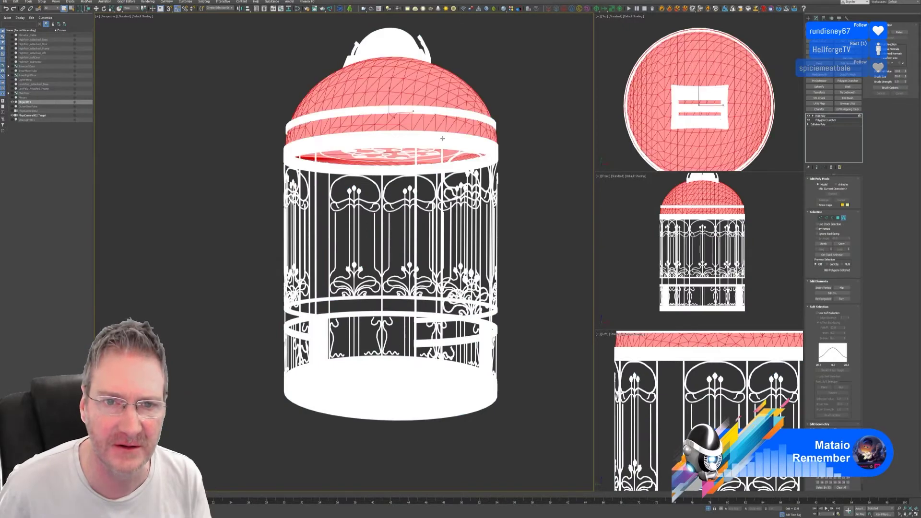
pyautogui.click(442, 141)
pyautogui.scroll(5, 421, 181)
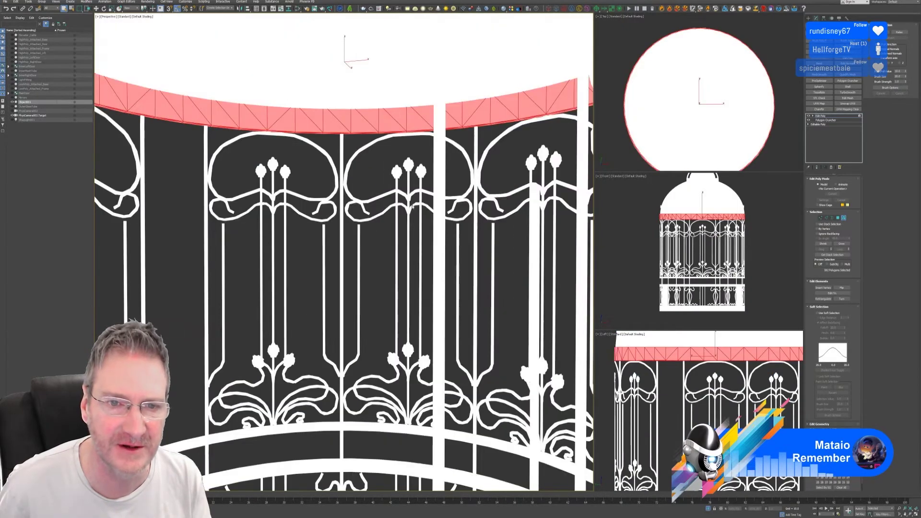
pyautogui.click(396, 171)
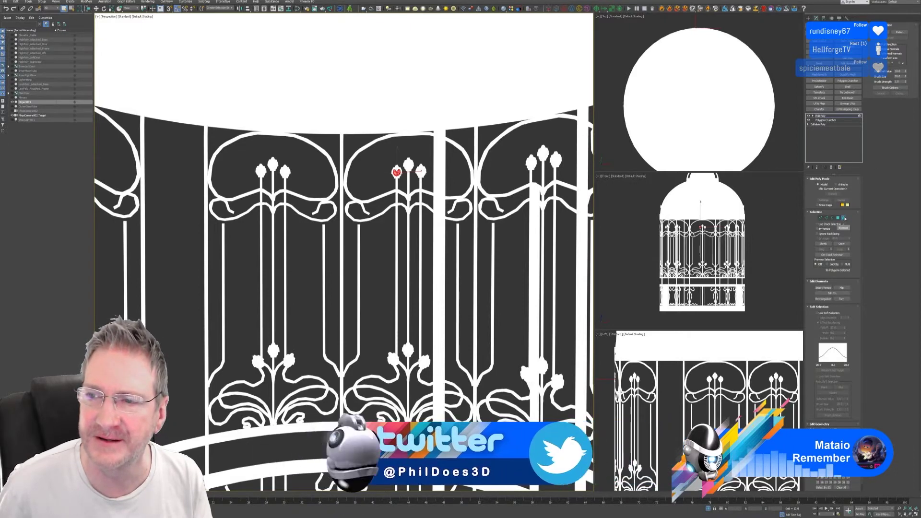
pyautogui.click(844, 217)
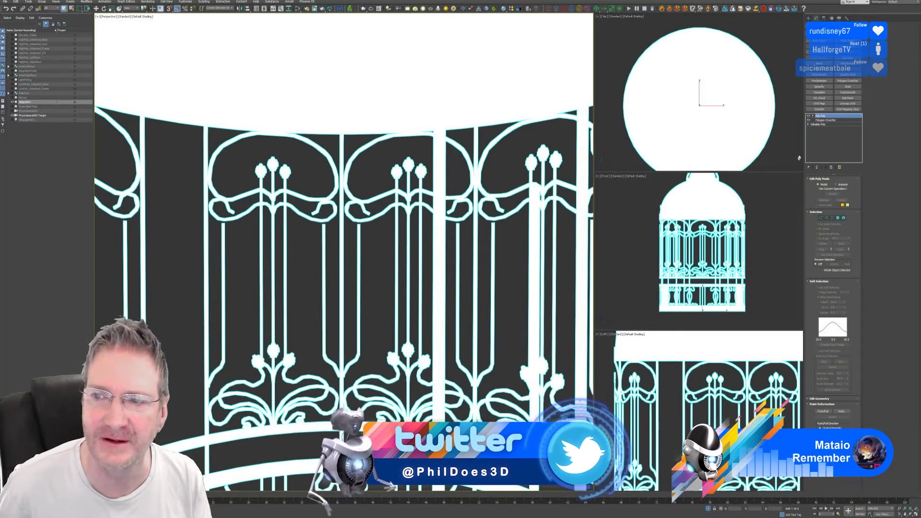
pyautogui.click(843, 218)
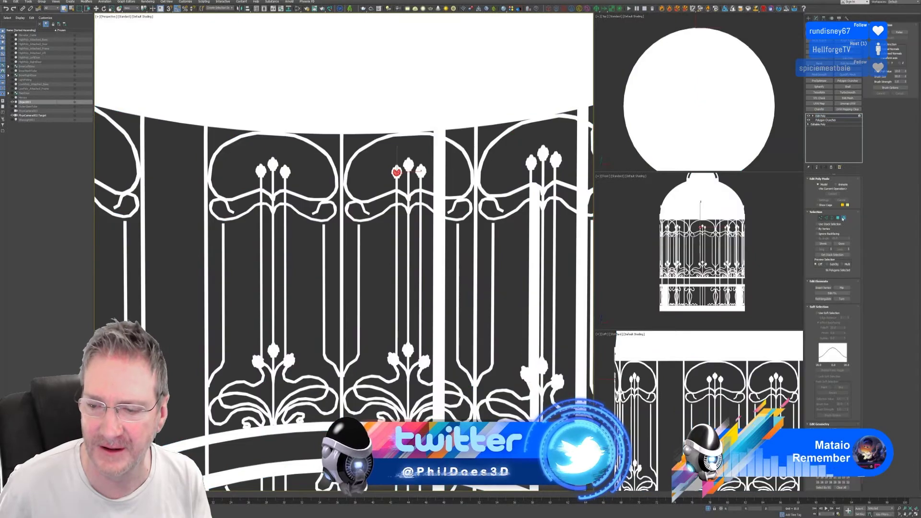
pyautogui.scroll(1, 852, 395)
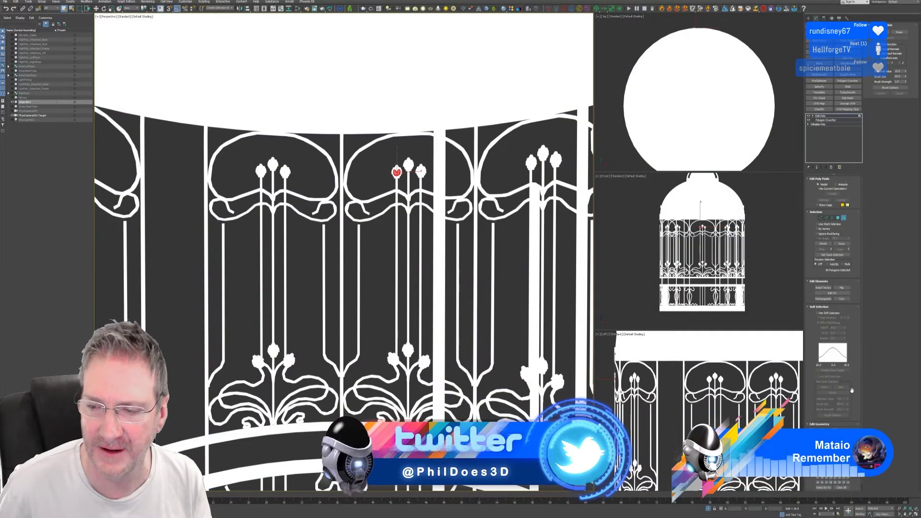
# Clone the whole cage as a separate object placed beside the original.
pyautogui.click(845, 218)
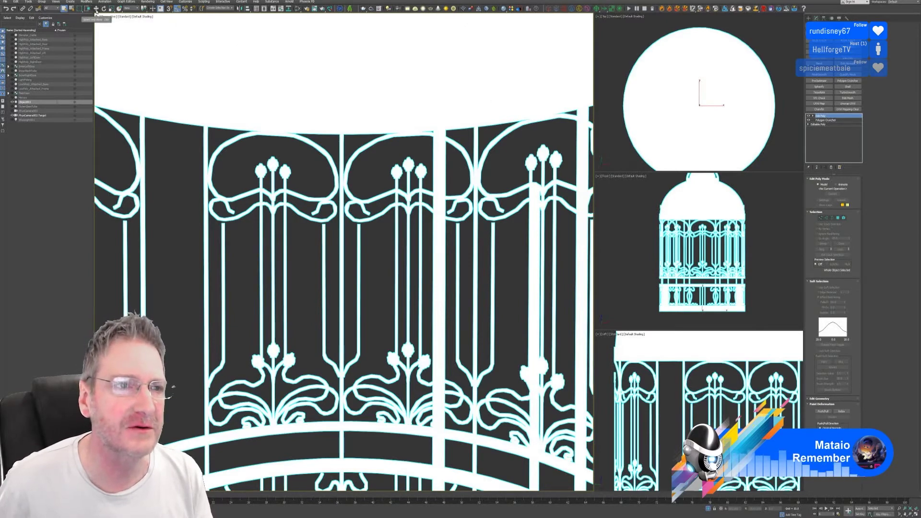
pyautogui.click(97, 9)
pyautogui.scroll(-4, 676, 112)
pyautogui.moveTo(754, 132); pyautogui.dragTo(733, 127, button='middle')
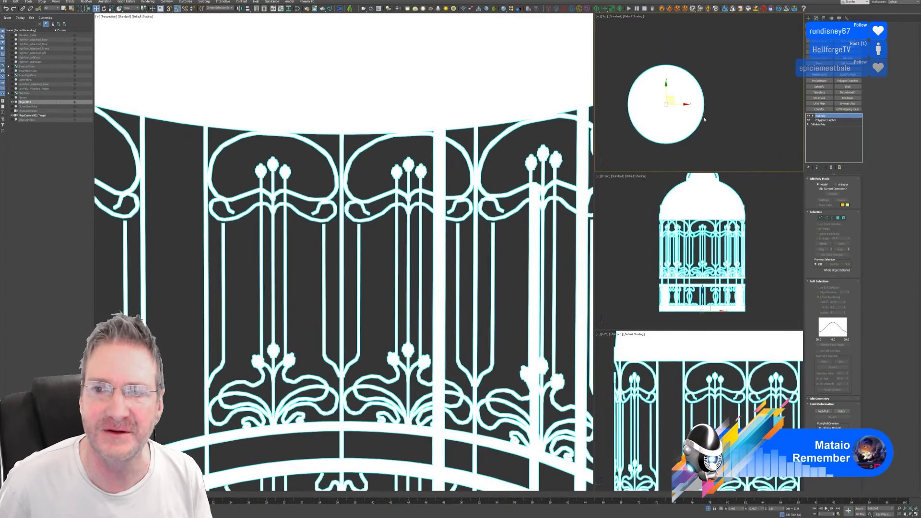
pyautogui.keyDown('shift'); pyautogui.moveTo(685, 105); pyautogui.dragTo(771, 107); pyautogui.keyUp('shift')
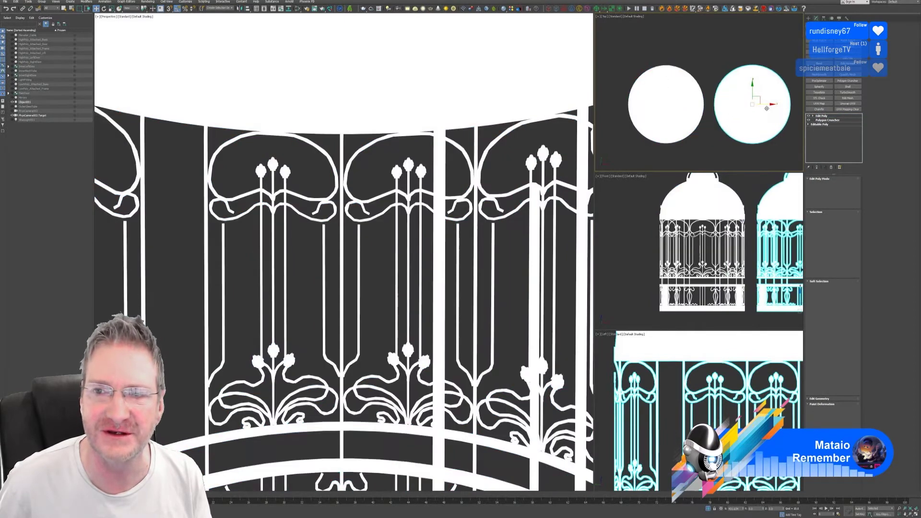
pyautogui.click(462, 279)
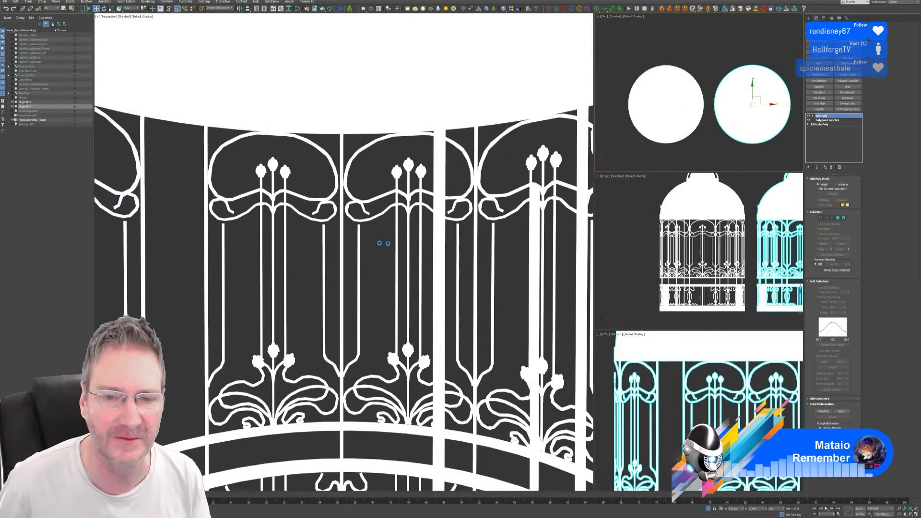
# Collapse the cloned cage's entire modifier stack into an editable poly.
pyautogui.scroll(-6, 389, 243)
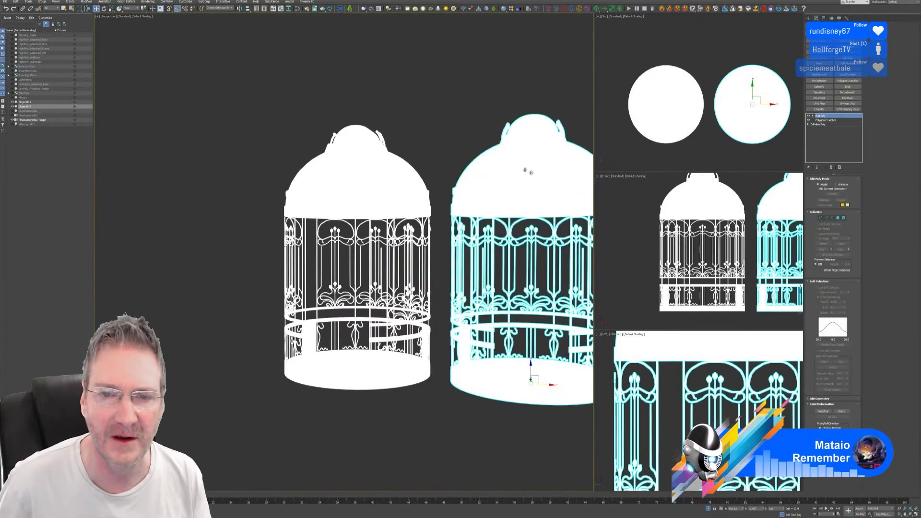
pyautogui.moveTo(511, 151); pyautogui.dragTo(454, 147, button='middle')
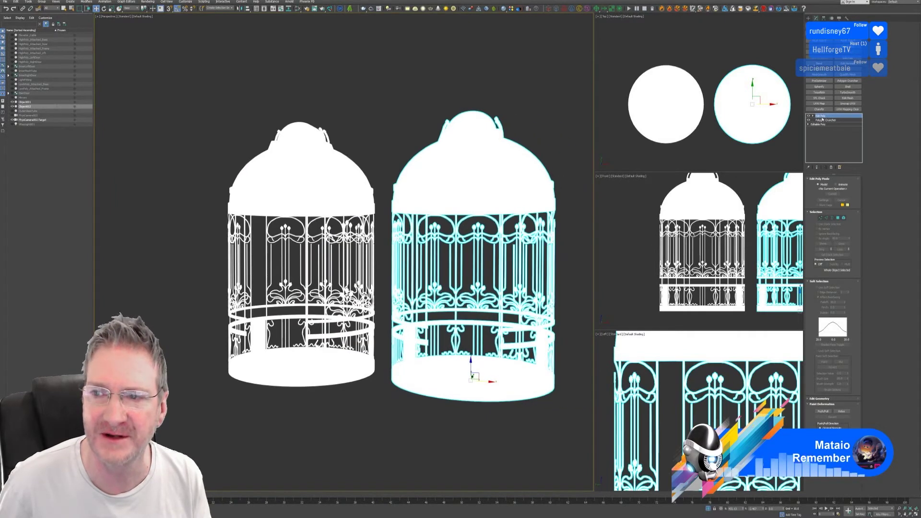
pyautogui.rightClick(823, 120)
pyautogui.click(845, 162)
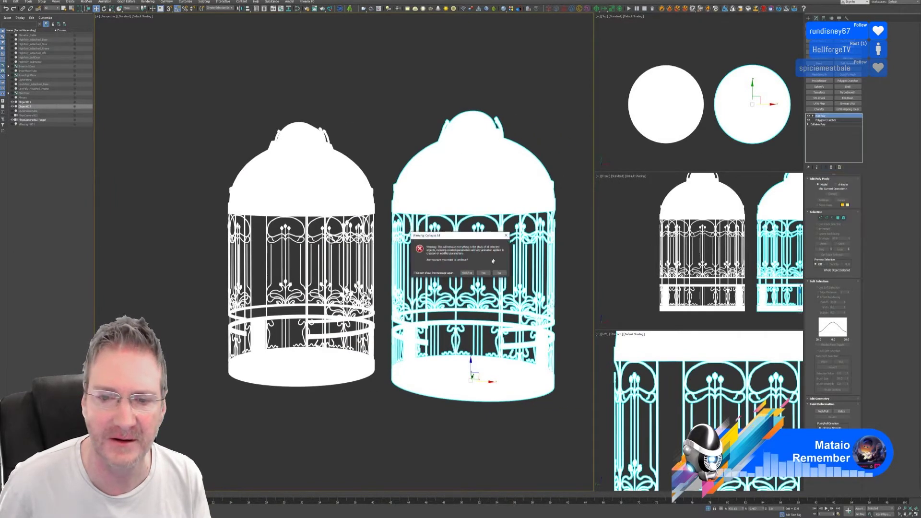
pyautogui.click(483, 273)
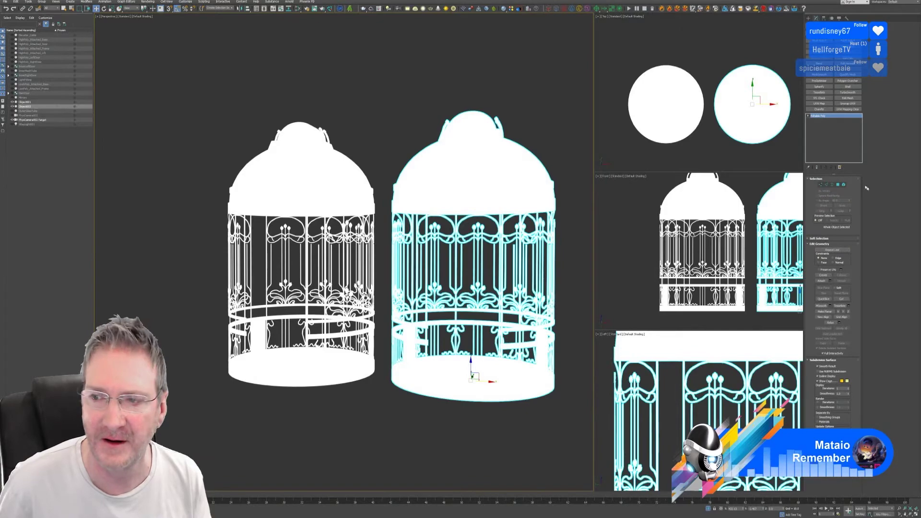
# Enter element selection on the collapsed copy and check its vertex and face counts in the object properties.
pyautogui.press('5')
pyautogui.scroll(3, 464, 318)
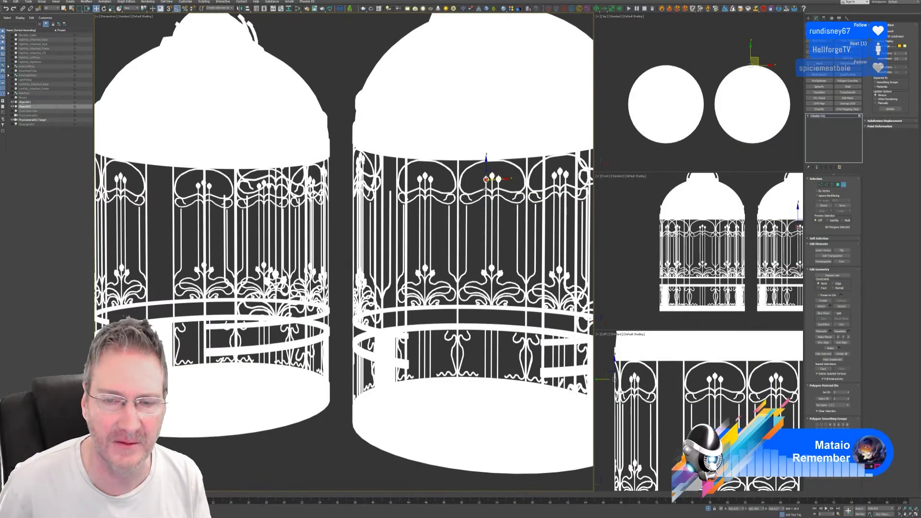
pyautogui.moveTo(486, 189); pyautogui.dragTo(426, 203, button='middle')
pyautogui.rightClick(466, 122)
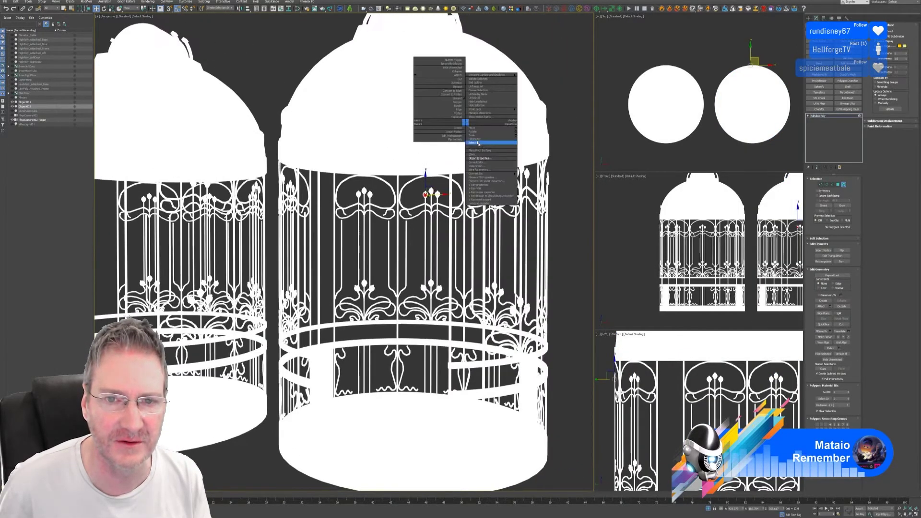
pyautogui.click(479, 159)
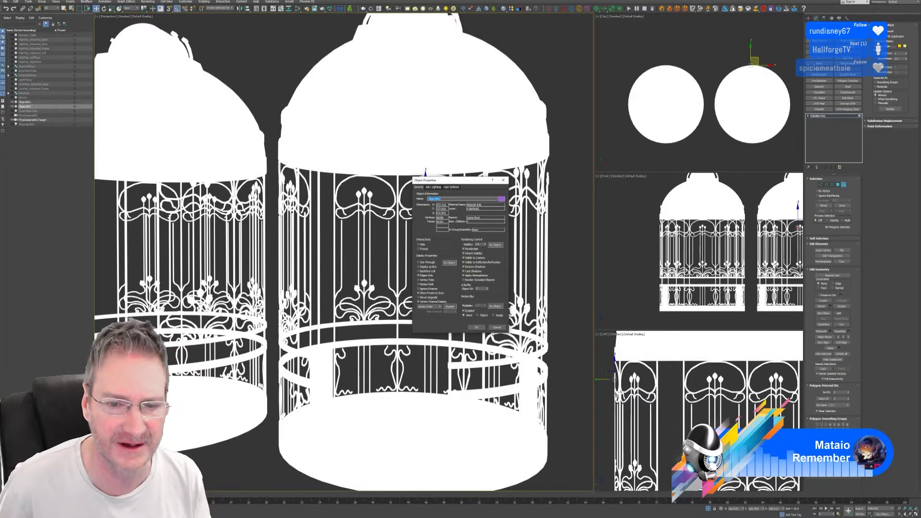
pyautogui.click(476, 327)
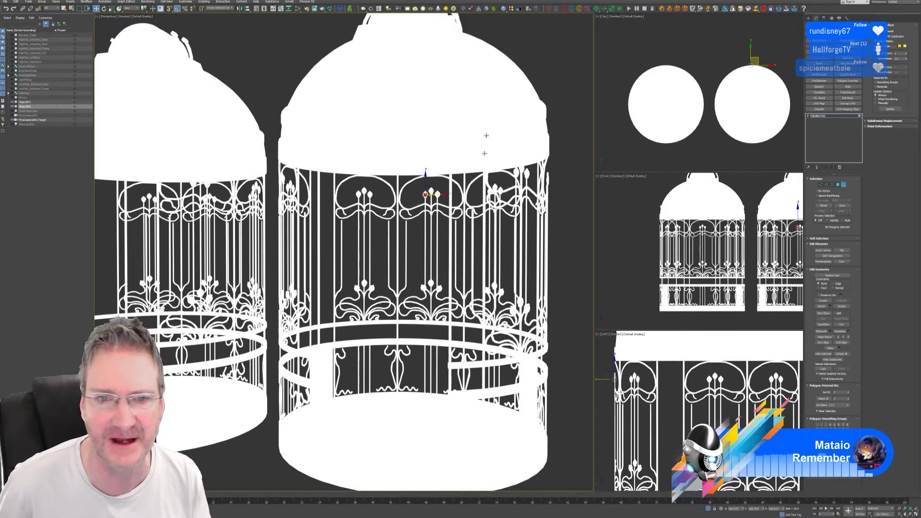
# Check whether the curled stems and central stalk of a lower flower cluster on the copy select as separate elements.
pyautogui.scroll(3, 424, 254)
pyautogui.click(419, 325)
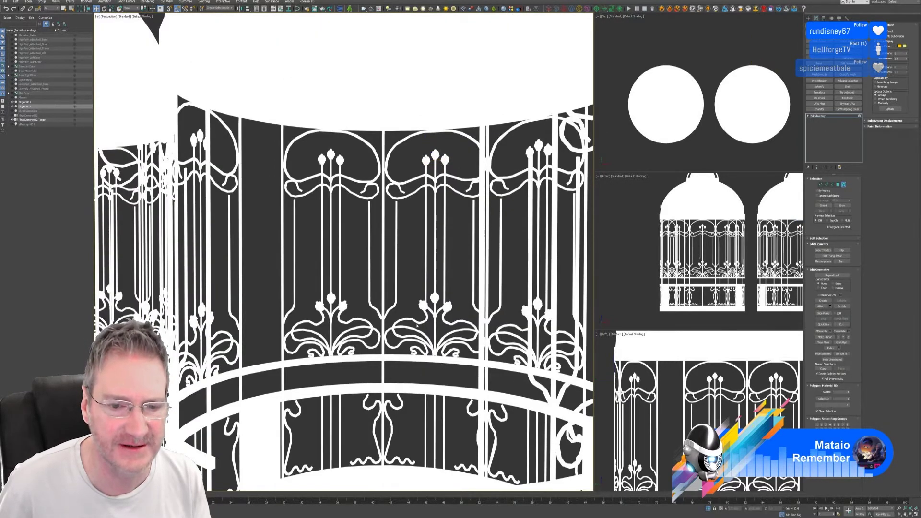
pyautogui.click(419, 322)
pyautogui.scroll(3, 419, 323)
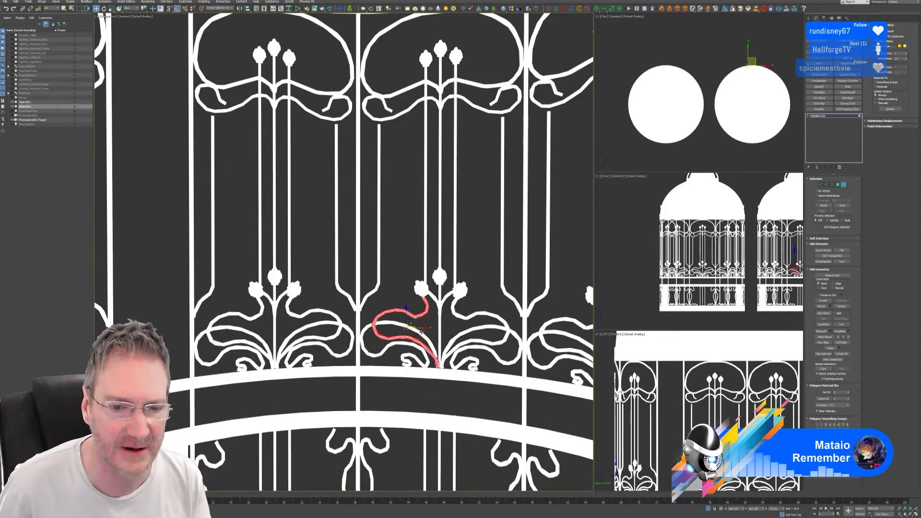
pyautogui.scroll(3, 419, 331)
pyautogui.keyDown('ctrl'); pyautogui.click(418, 333); pyautogui.keyUp('ctrl')
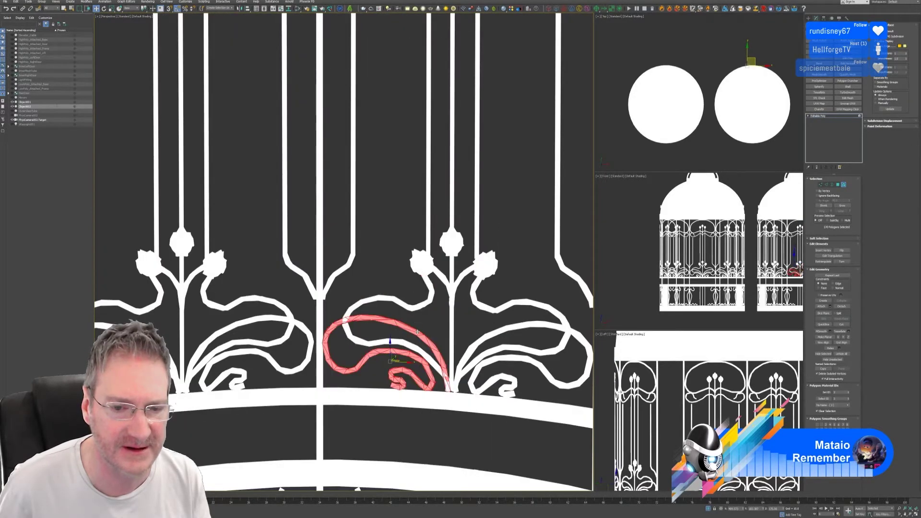
pyautogui.click(388, 344)
pyautogui.click(451, 348)
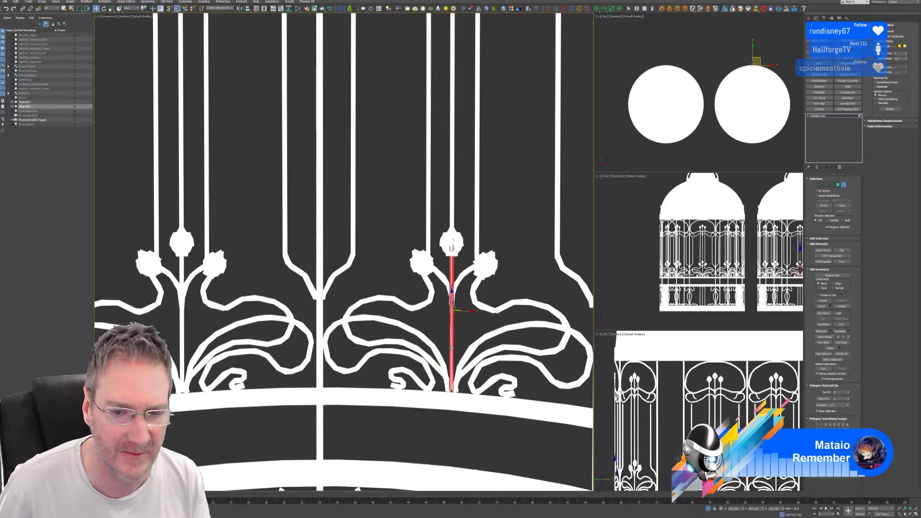
pyautogui.click(480, 341)
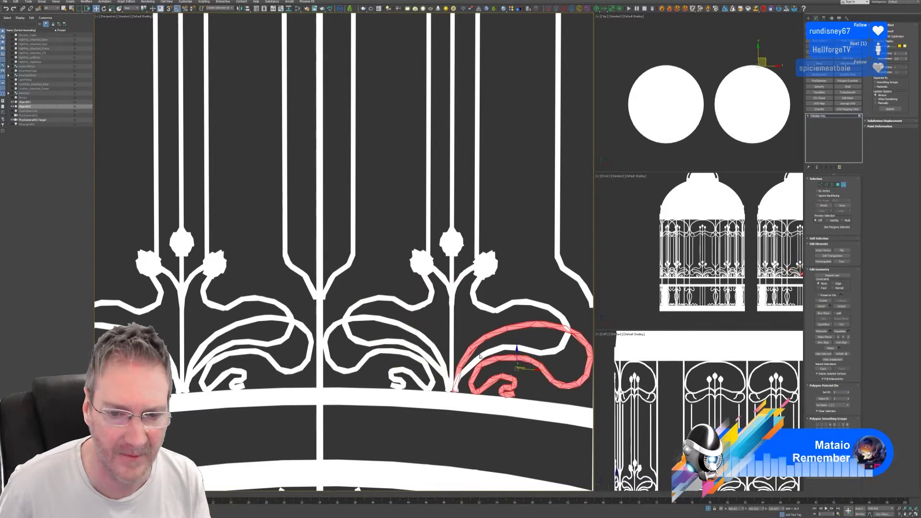
pyautogui.click(480, 355)
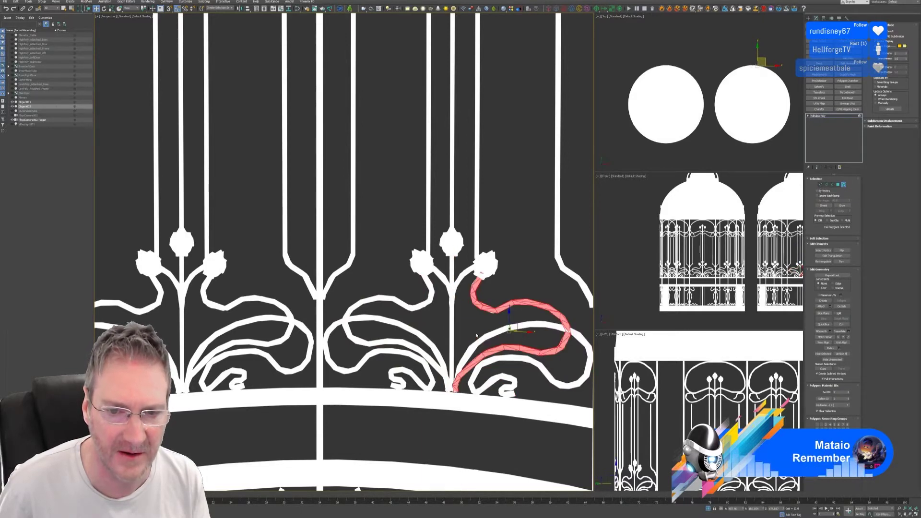
# Leave element selection and delete the cloned cage.
pyautogui.scroll(-10, 477, 335)
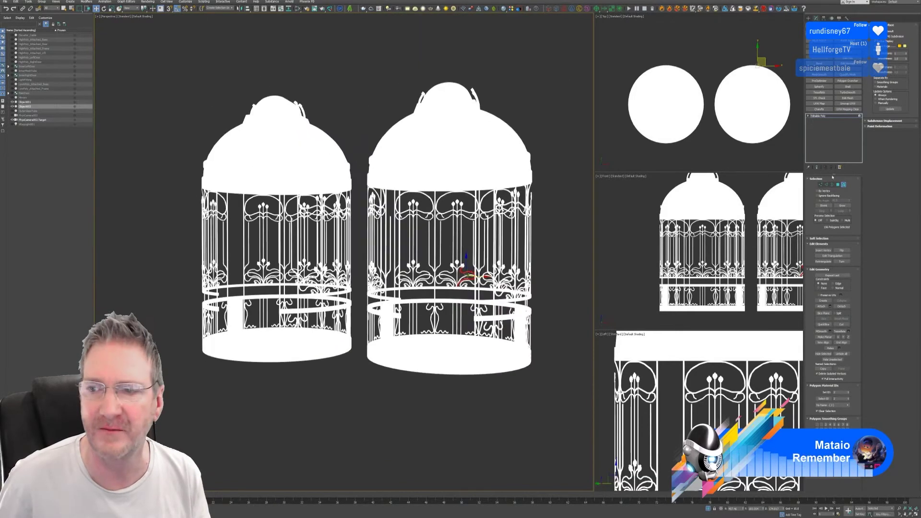
pyautogui.click(844, 185)
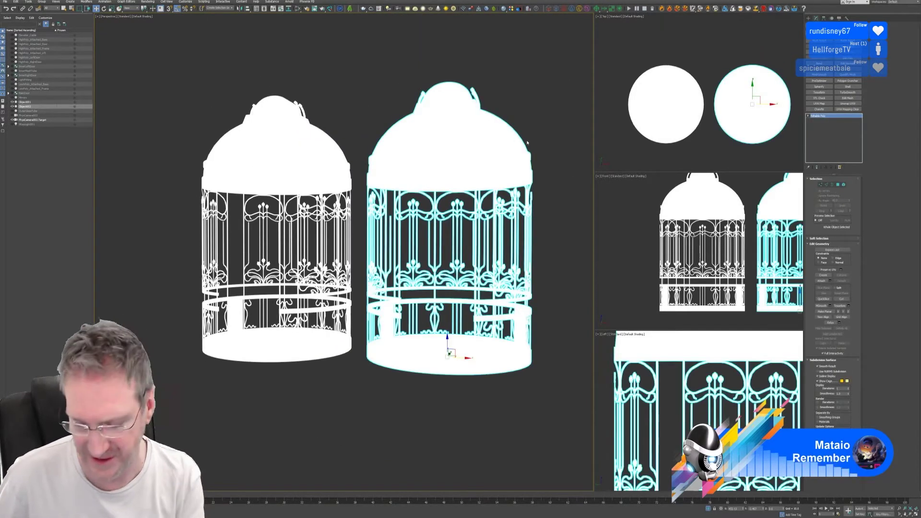
pyautogui.press('Delete')
# Remove the Edit Poly and Polygon Cruncher modifiers from the original cage.
pyautogui.click(326, 148)
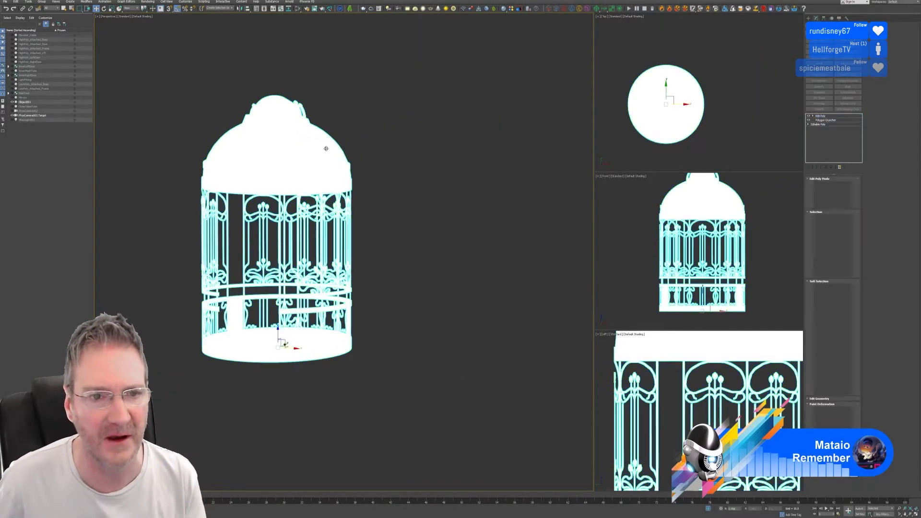
pyautogui.click(833, 168)
pyautogui.click(832, 167)
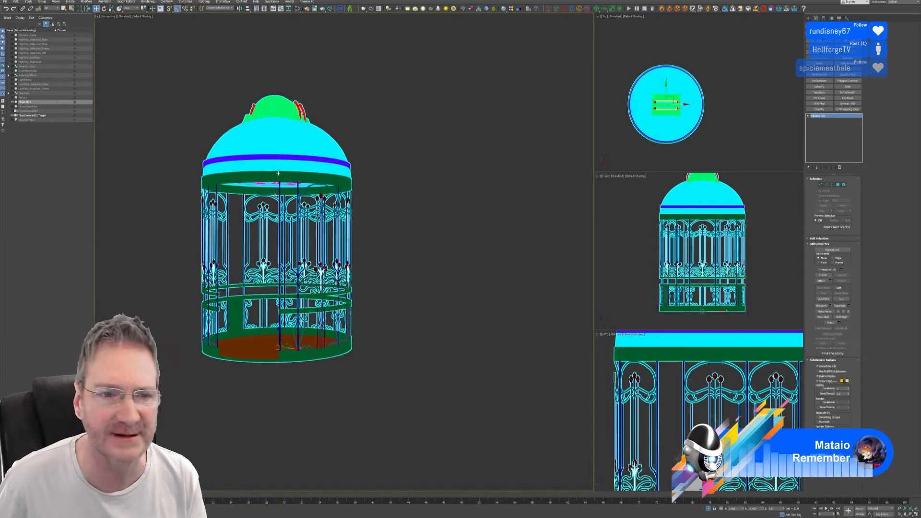
# Export only the selected cage as an FBX, overwriting the existing Lift_LP.fbx with the current export options.
pyautogui.moveTo(389, 207); pyautogui.dragTo(457, 237, button='middle')
pyautogui.scroll(4, 457, 237)
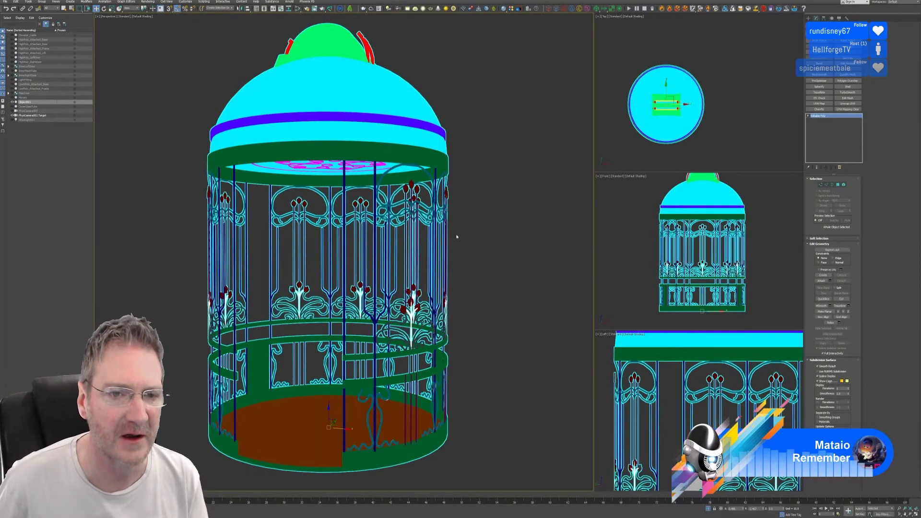
pyautogui.click(8, 2)
pyautogui.moveTo(44, 73)
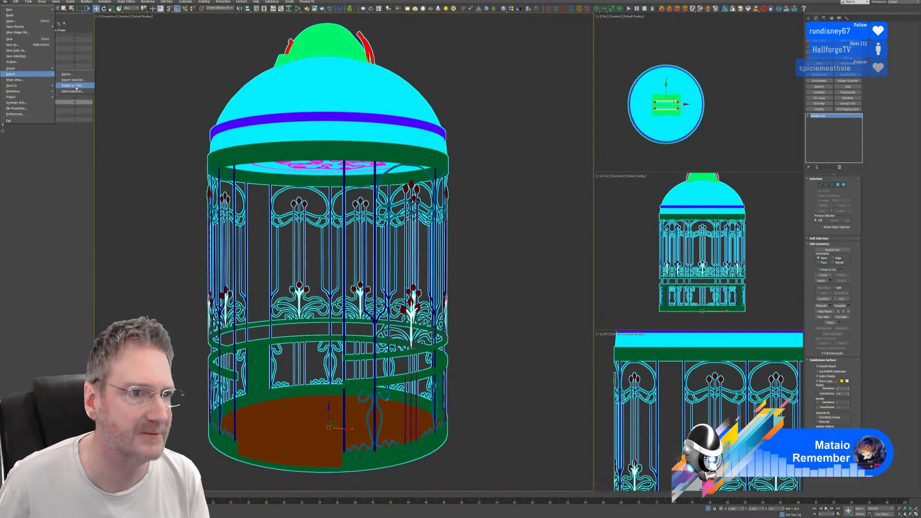
pyautogui.click(72, 79)
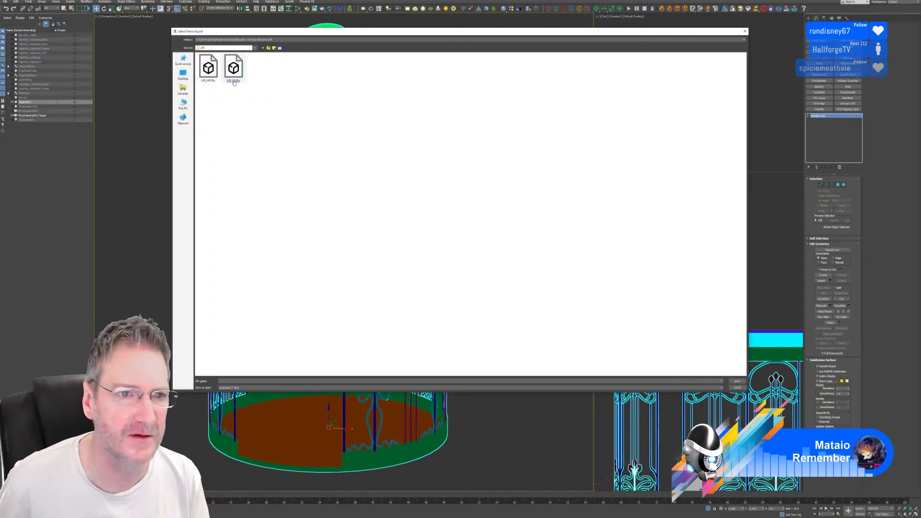
pyautogui.click(234, 71)
pyautogui.press('Return')
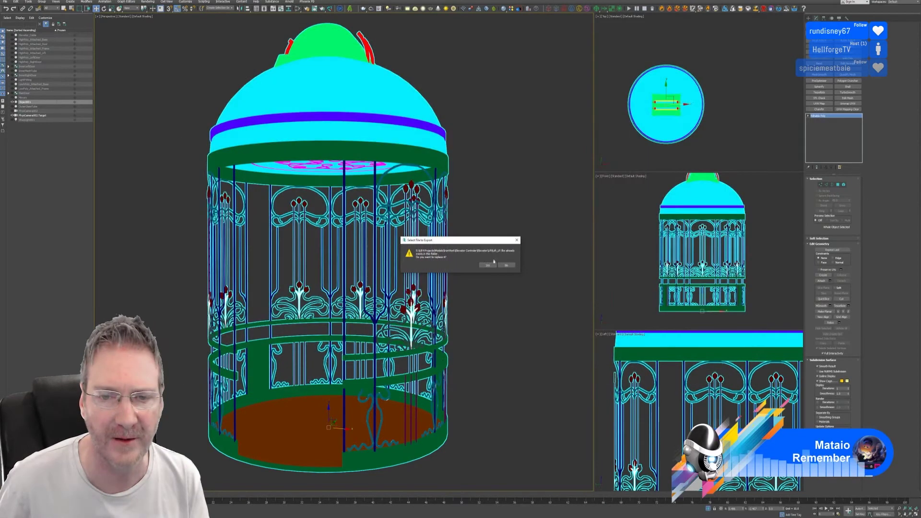
pyautogui.click(487, 266)
pyautogui.click(499, 253)
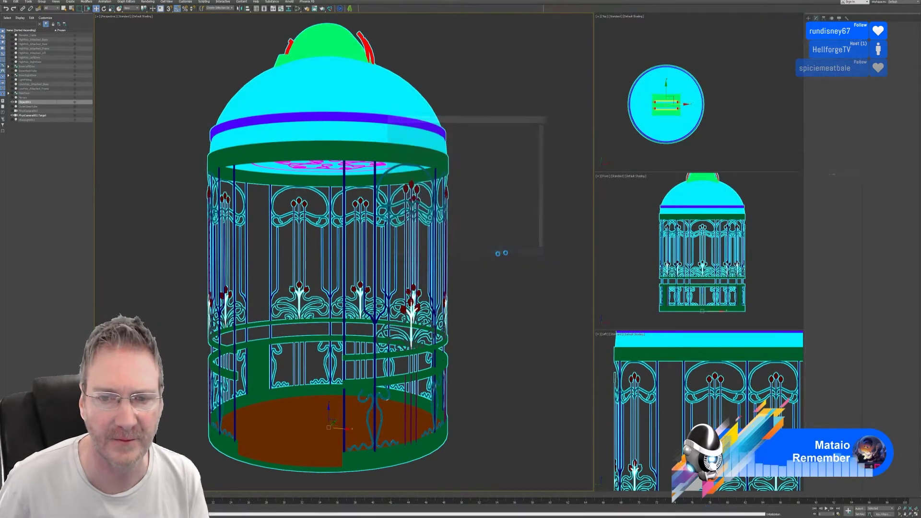
# Switch to Substance Painter and display the cage with its full material instead of the ID map.
pyautogui.press('super+d')
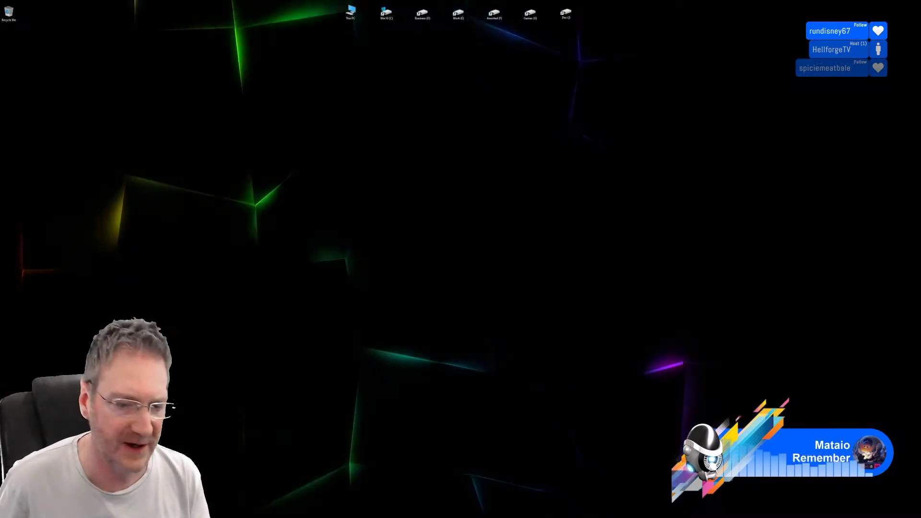
pyautogui.hotkey('alt', 'Tab')
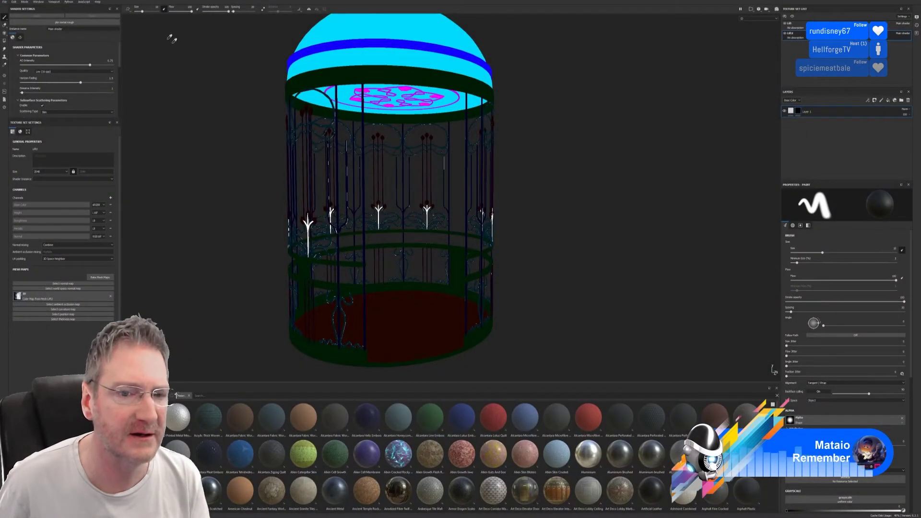
pyautogui.scroll(-1, 241, 168)
pyautogui.press('m')
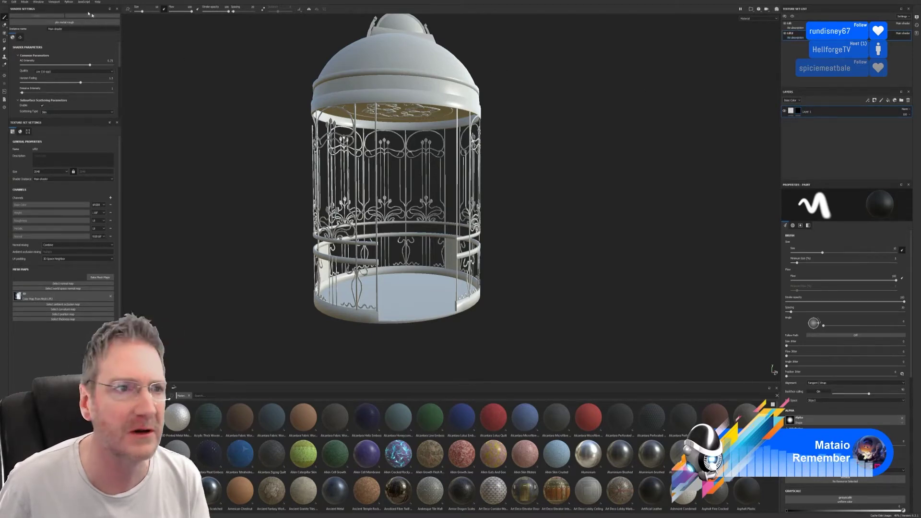
# Reload the project's mesh from the updated Lift_LP.fbx, keeping the other project configuration settings.
pyautogui.click(15, 1)
pyautogui.click(26, 14)
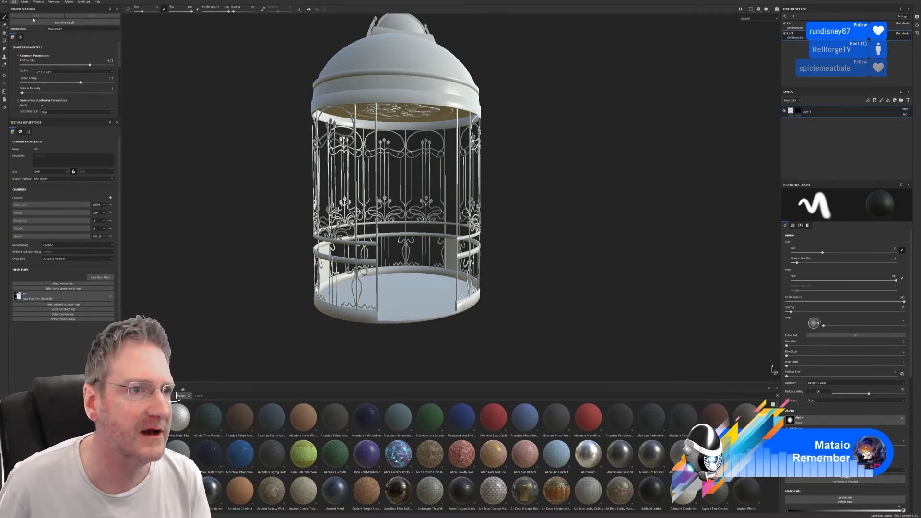
pyautogui.click(493, 217)
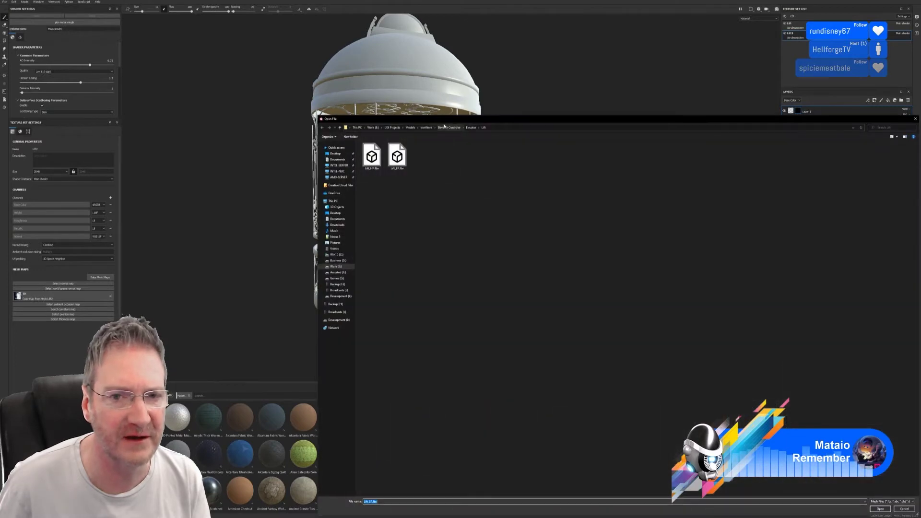
pyautogui.doubleClick(267, 126)
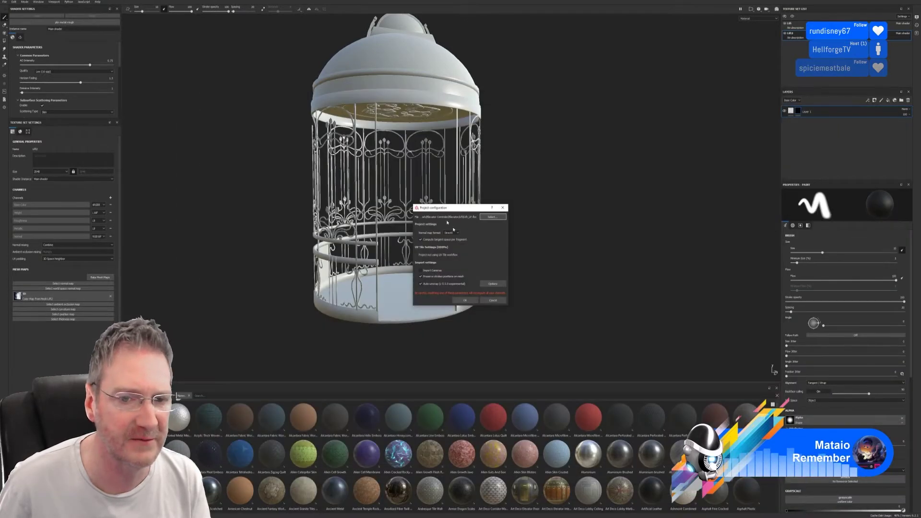
pyautogui.click(465, 300)
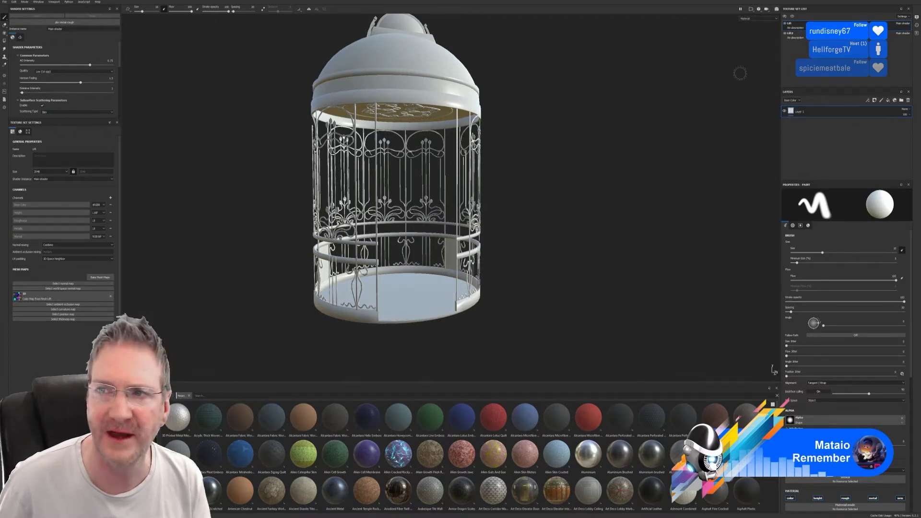
# Bake the ID map for the first texture set with Vertex Color as the color source.
pyautogui.click(97, 277)
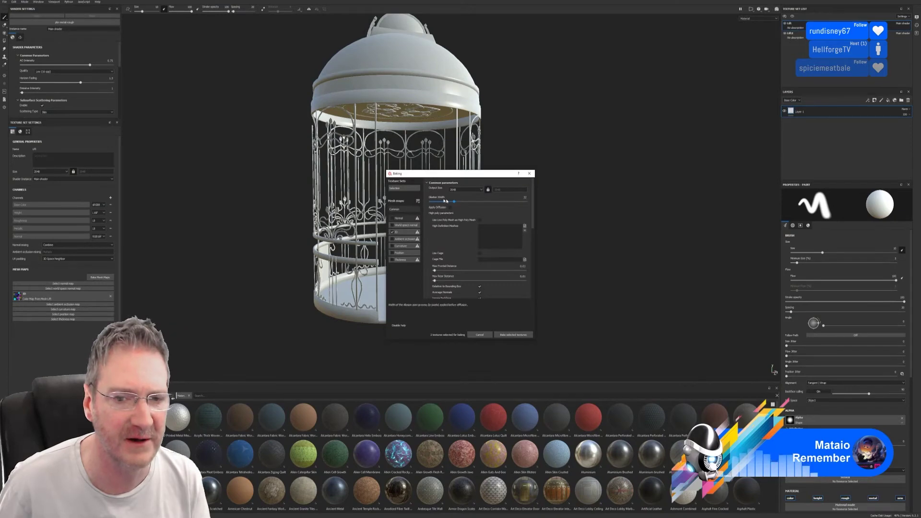
pyautogui.click(398, 233)
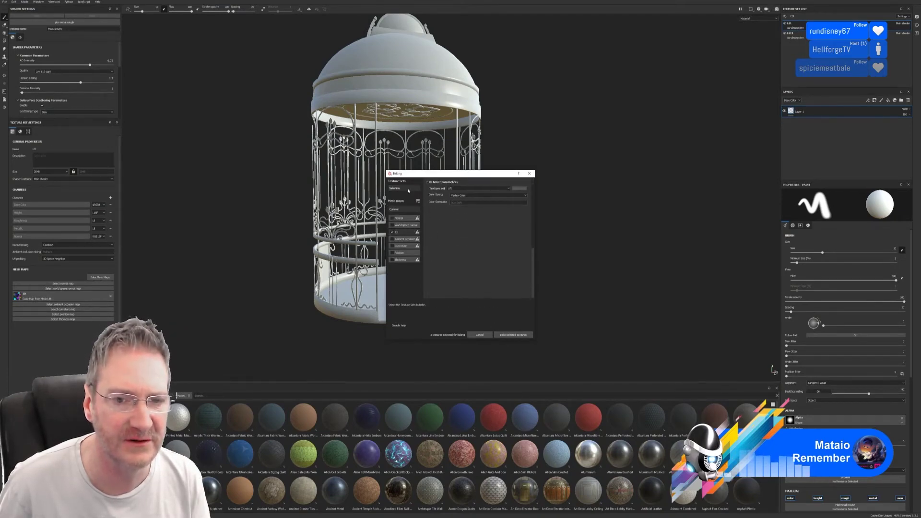
pyautogui.click(398, 210)
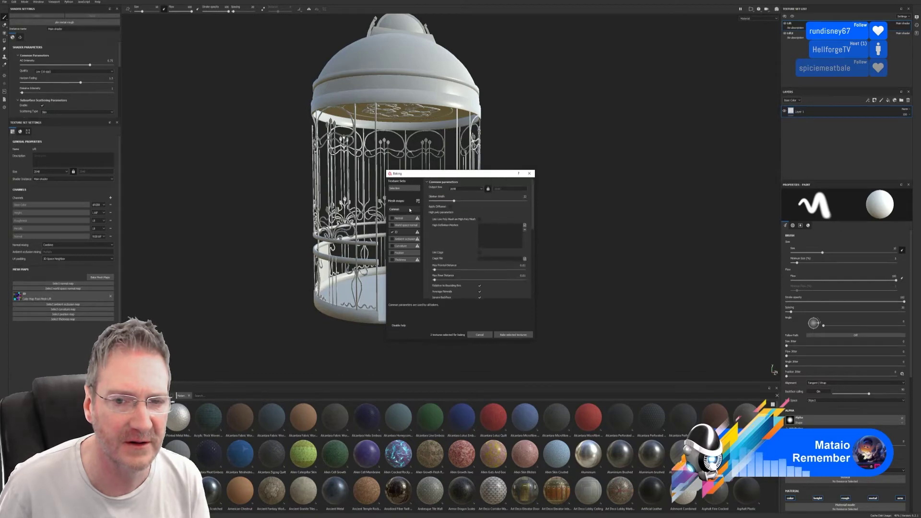
pyautogui.click(505, 335)
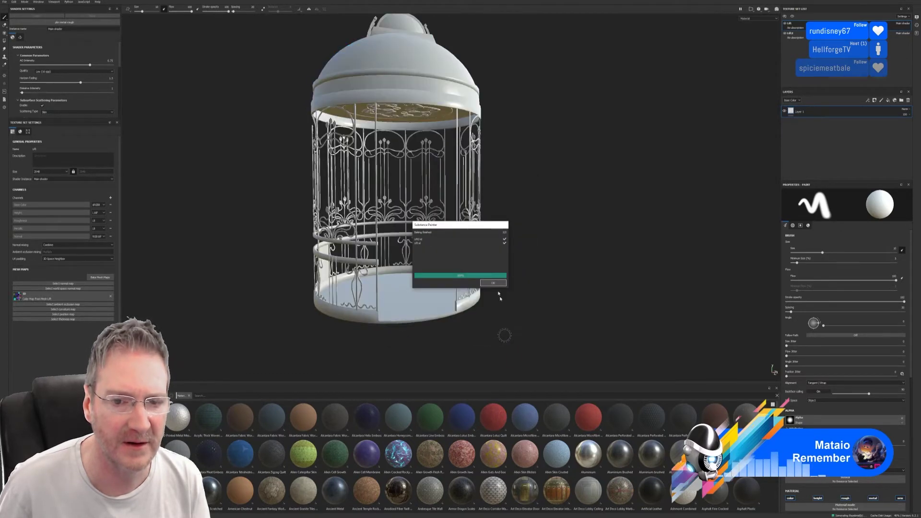
pyautogui.click(493, 283)
# Activate the second texture set and bake its ID map from the vertex colors.
pyautogui.click(797, 34)
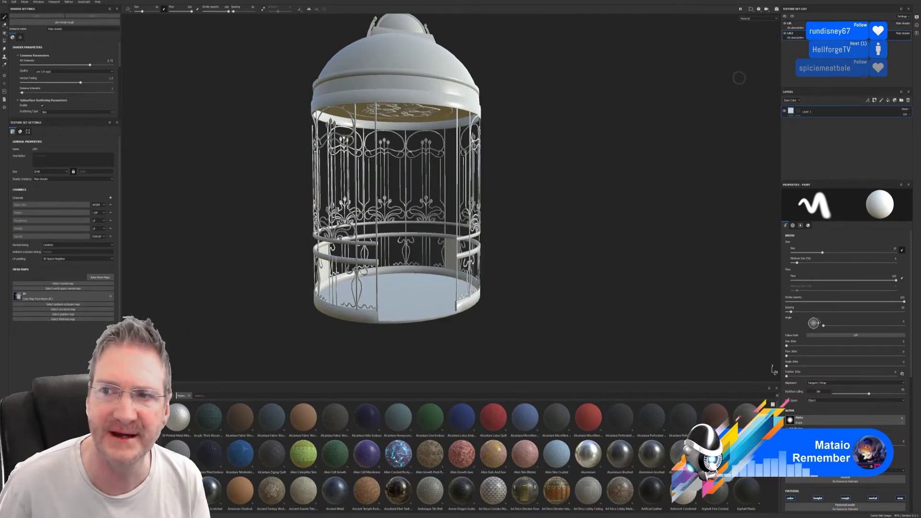
pyautogui.click(100, 278)
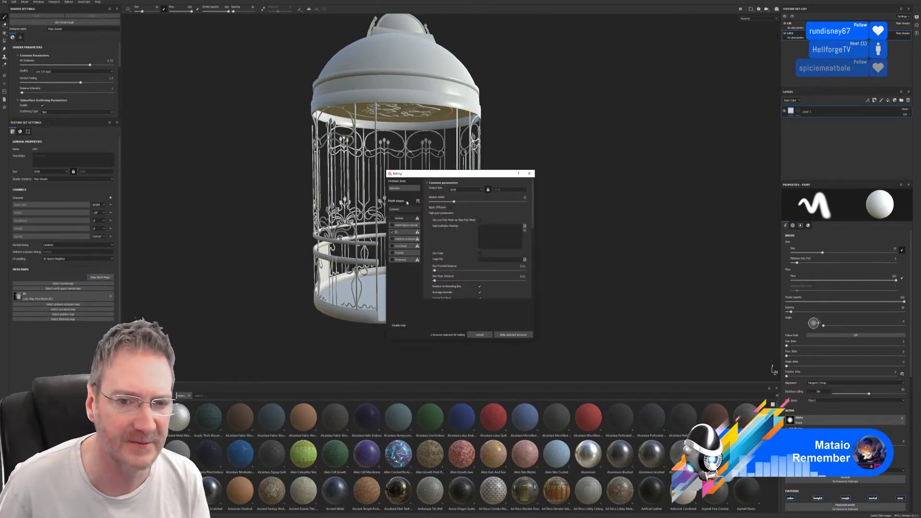
pyautogui.click(398, 233)
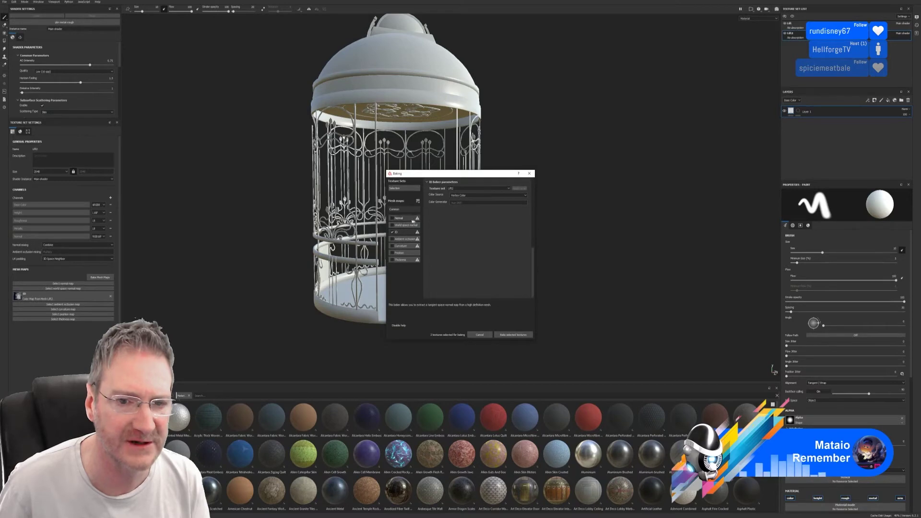
pyautogui.click(512, 336)
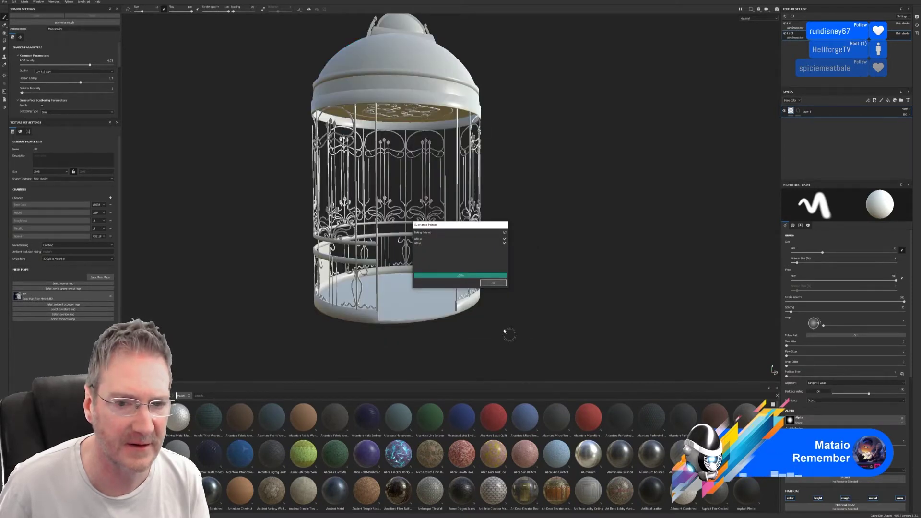
pyautogui.click(499, 284)
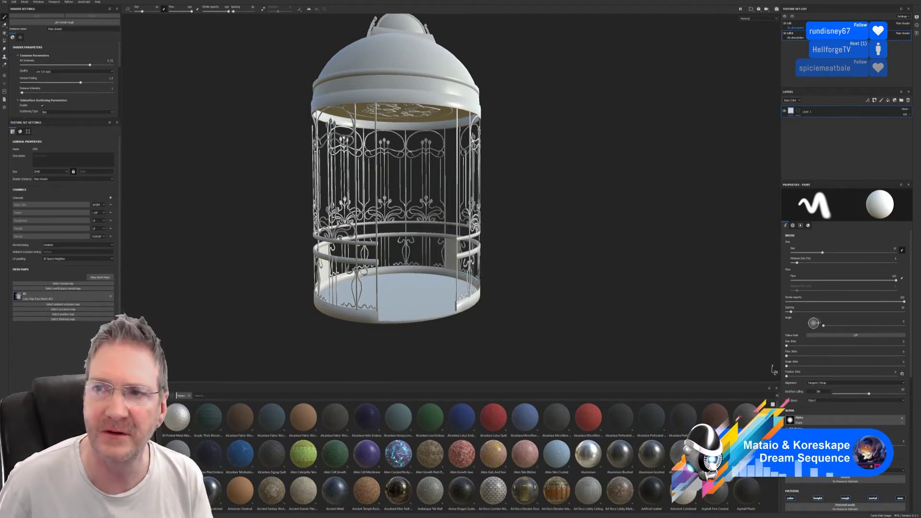
# For the first texture set's bake, exclude ID and include normal, world space normal, ambient occlusion, curvature, position and thickness.
pyautogui.click(792, 24)
pyautogui.click(103, 278)
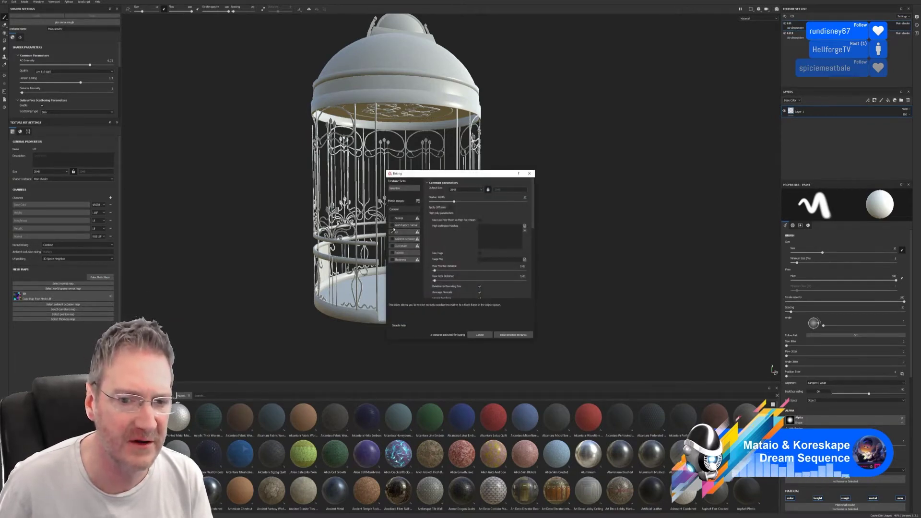
pyautogui.click(393, 225)
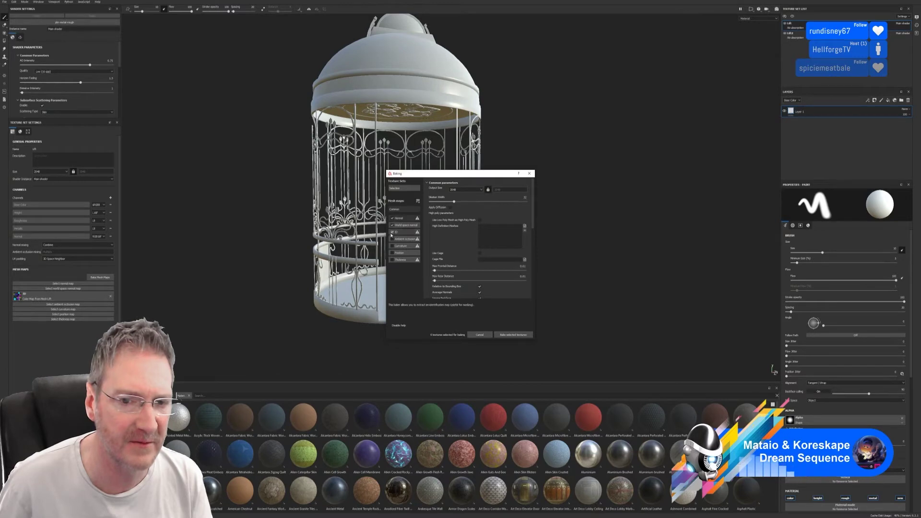
pyautogui.click(393, 233)
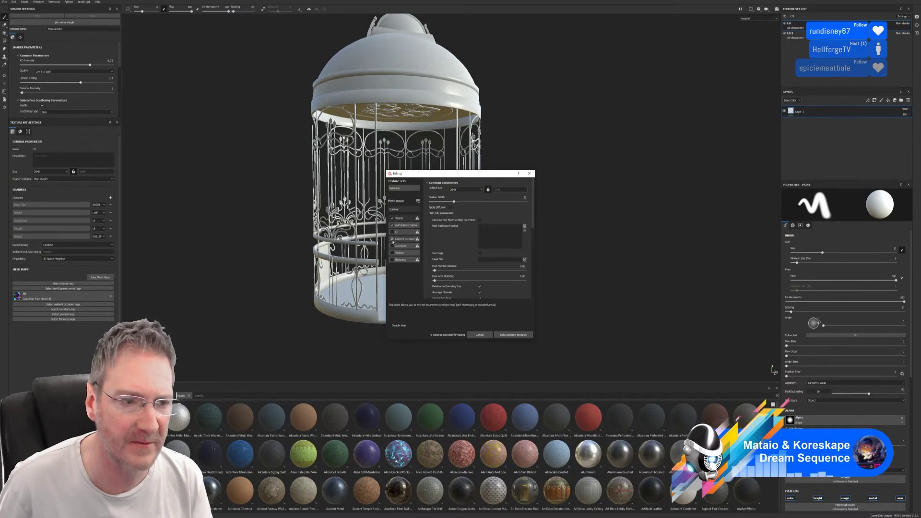
pyautogui.click(392, 246)
pyautogui.click(393, 253)
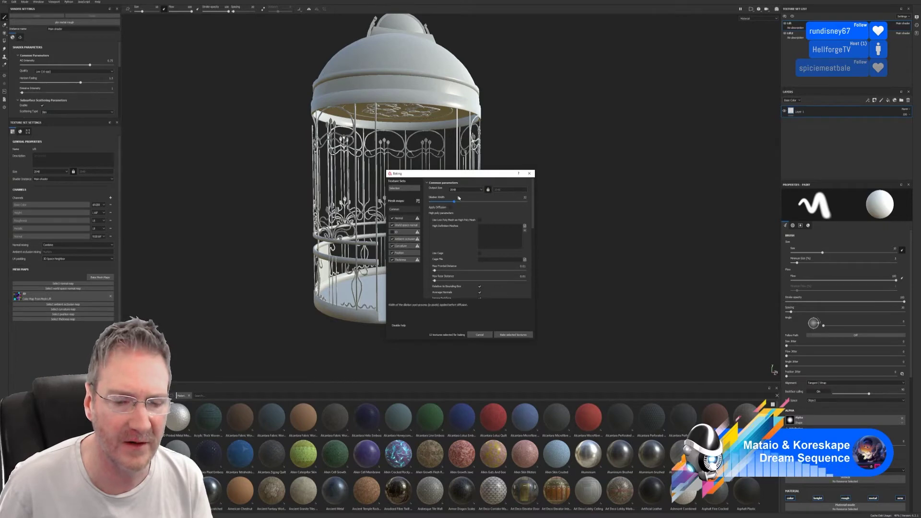
# Load Lift_HP.fbx as the high-definition mesh and bake the selected mesh maps.
pyautogui.click(525, 227)
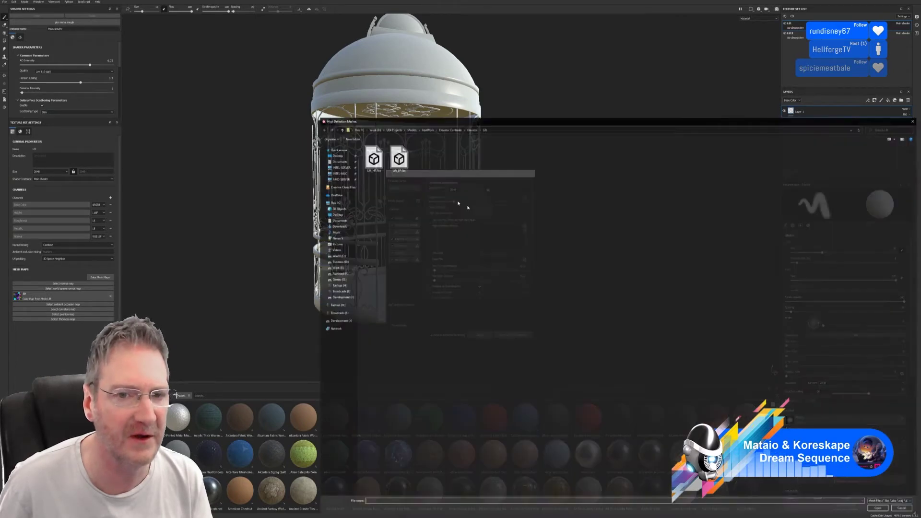
pyautogui.doubleClick(372, 157)
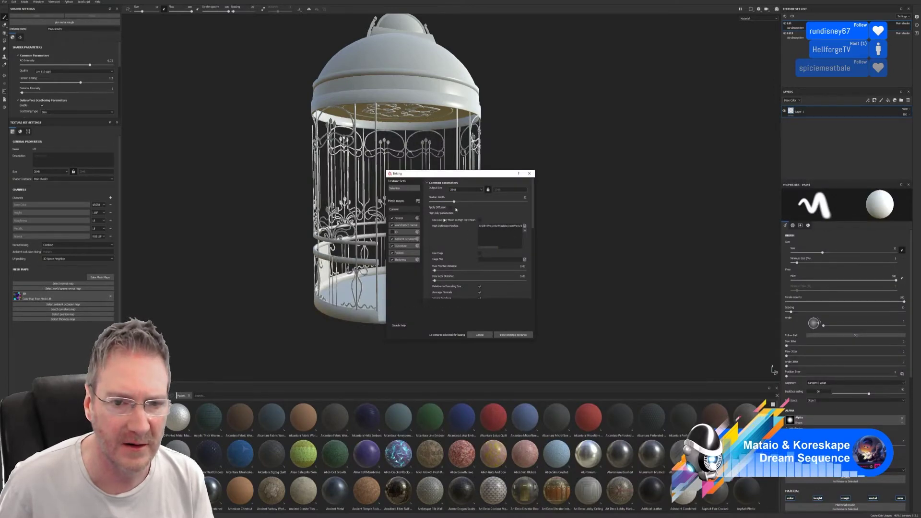
pyautogui.click(515, 335)
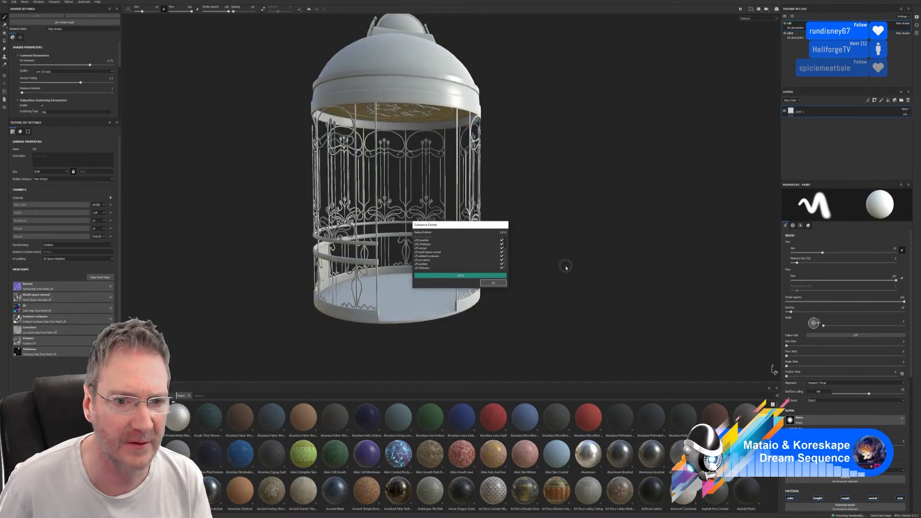
pyautogui.click(492, 283)
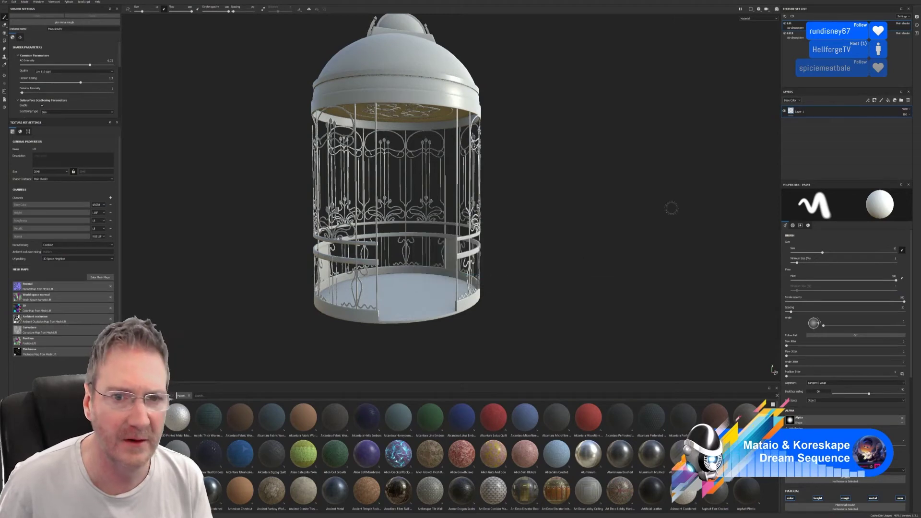
# Activate the second texture set and bake its mesh maps with the same high-definition mesh and map selection.
pyautogui.click(796, 35)
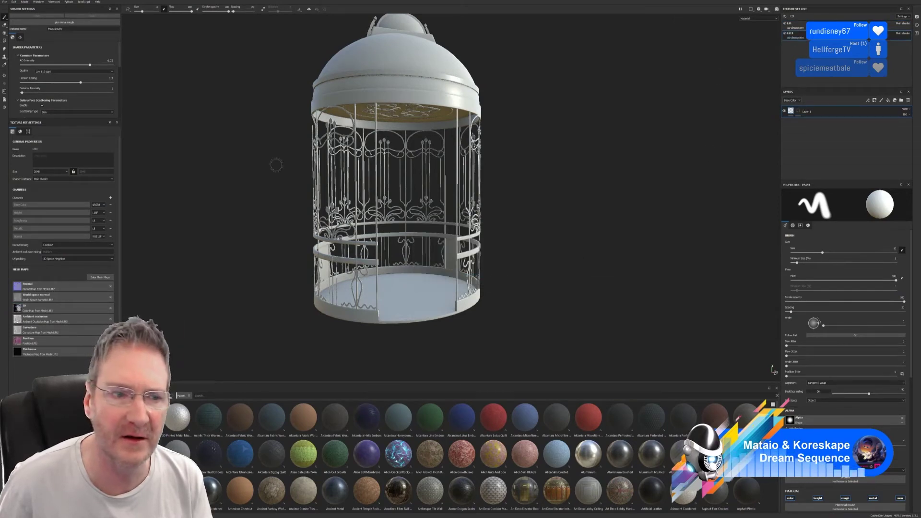
pyautogui.click(100, 278)
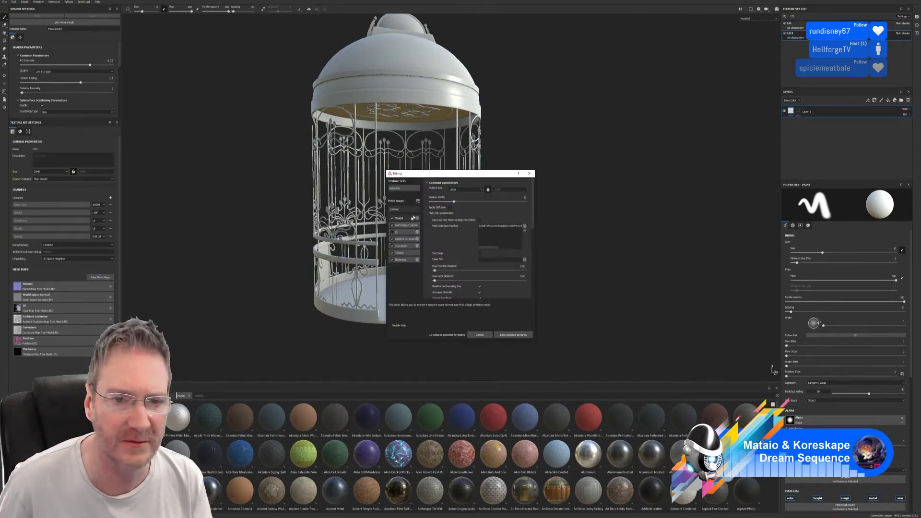
pyautogui.click(509, 335)
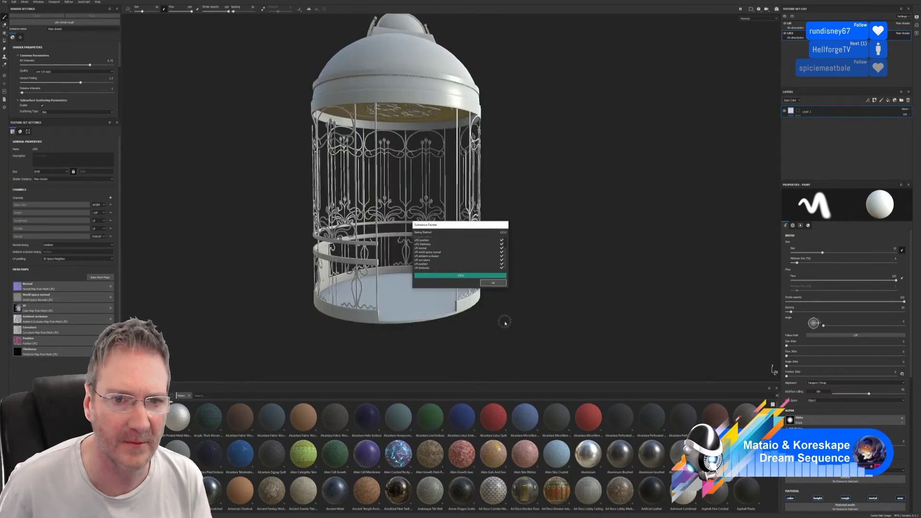
pyautogui.click(493, 283)
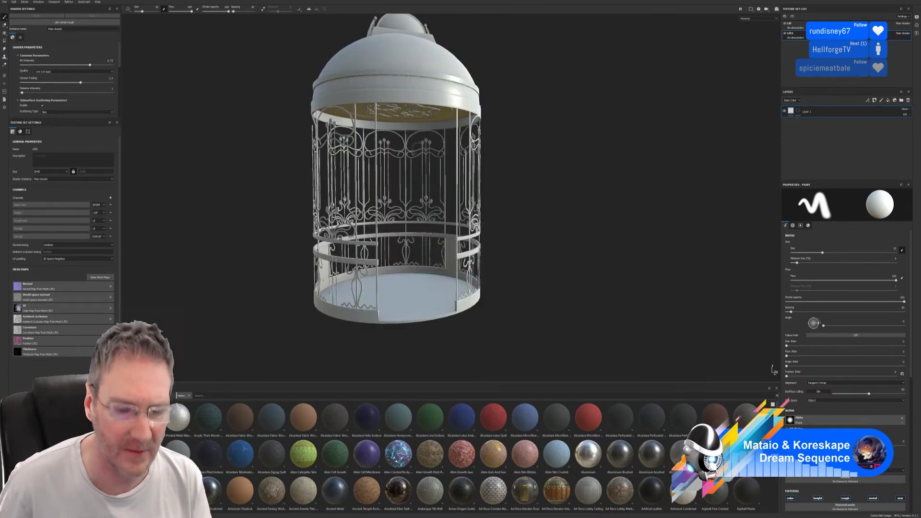
# Examine the baked shading on the cage's vertical bars, flower ornaments, scrollwork and railings from several angles.
pyautogui.moveTo(571, 126)
pyautogui.keyDown('alt'); pyautogui.mouseDown(button='right')
pyautogui.moveTo(632, 123)
pyautogui.moveTo(595, 181)
pyautogui.moveTo(634, 183)
pyautogui.mouseUp(button='right'); pyautogui.keyUp('alt')
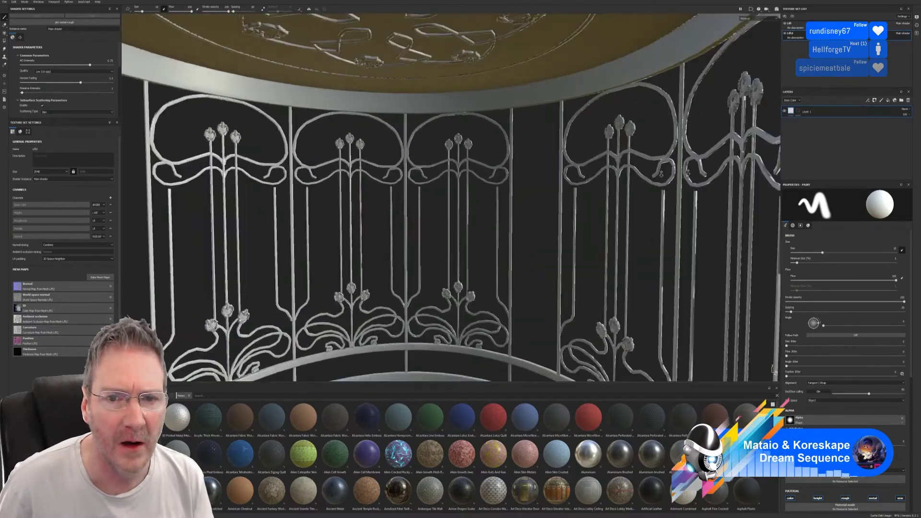
pyautogui.keyDown('alt'); pyautogui.moveTo(567, 163); pyautogui.dragTo(547, 153); pyautogui.keyUp('alt')
pyautogui.keyDown('alt'); pyautogui.moveTo(487, 151); pyautogui.dragTo(835, 152, button='right'); pyautogui.keyUp('alt')
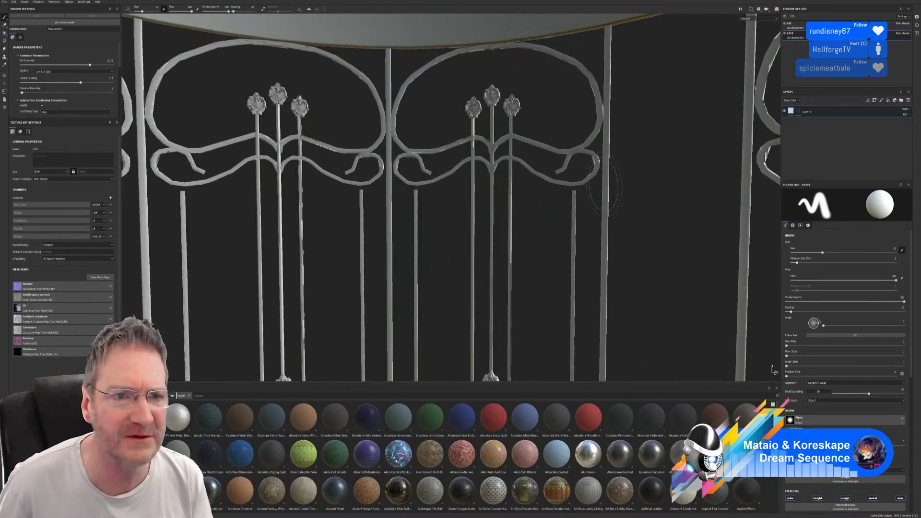
pyautogui.keyDown('alt'); pyautogui.moveTo(590, 192); pyautogui.dragTo(715, 128, button='right'); pyautogui.keyUp('alt')
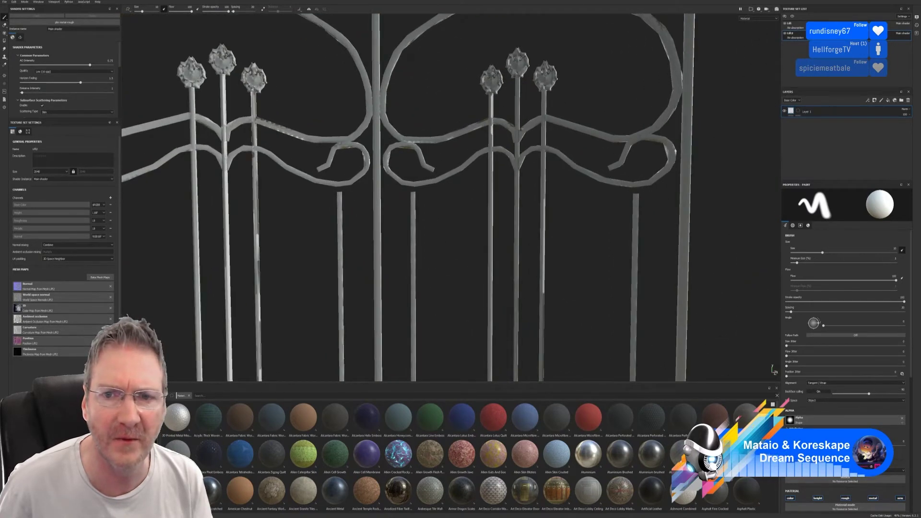
pyautogui.keyDown('alt'); pyautogui.moveTo(612, 129); pyautogui.dragTo(447, 233); pyautogui.keyUp('alt')
pyautogui.keyDown('alt'); pyautogui.moveTo(409, 241); pyautogui.dragTo(439, 156, button='middle'); pyautogui.keyUp('alt')
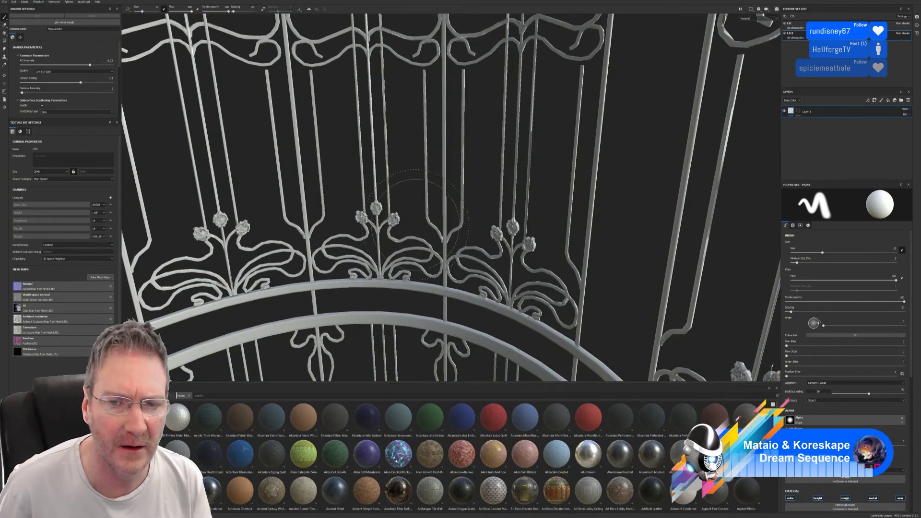
pyautogui.keyDown('alt'); pyautogui.moveTo(413, 180); pyautogui.dragTo(570, 222, button='right'); pyautogui.keyUp('alt')
pyautogui.keyDown('alt'); pyautogui.moveTo(407, 247); pyautogui.dragTo(480, 153, button='middle'); pyautogui.keyUp('alt')
pyautogui.keyDown('alt'); pyautogui.moveTo(473, 179); pyautogui.dragTo(496, 140); pyautogui.keyUp('alt')
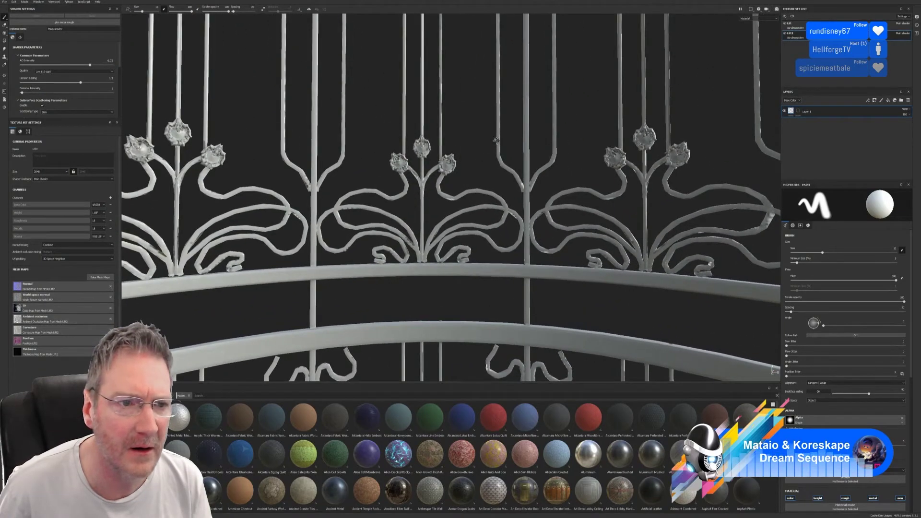
pyautogui.keyDown('alt'); pyautogui.moveTo(499, 140); pyautogui.dragTo(418, 192, button='right'); pyautogui.keyUp('alt')
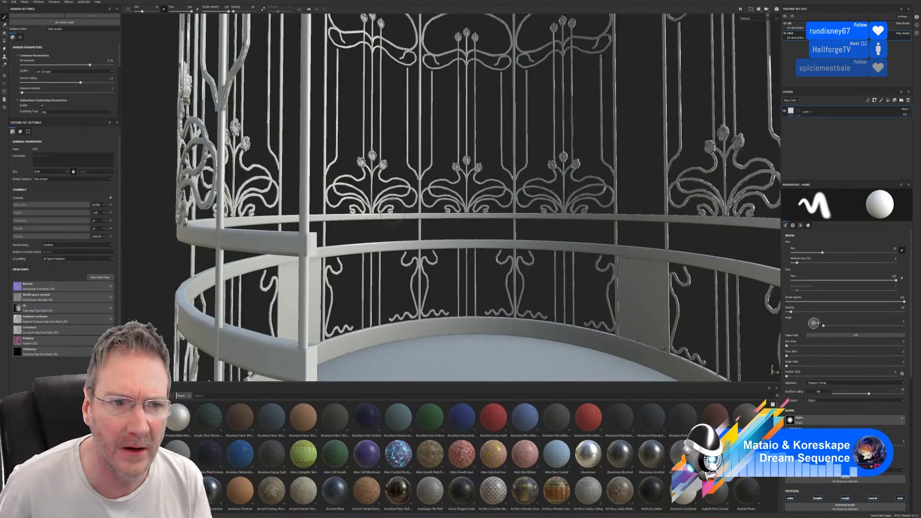
pyautogui.keyDown('alt'); pyautogui.moveTo(476, 201); pyautogui.dragTo(311, 206, button='right'); pyautogui.keyUp('alt')
pyautogui.keyDown('alt'); pyautogui.moveTo(507, 165); pyautogui.dragTo(590, 168); pyautogui.keyUp('alt')
pyautogui.keyDown('alt'); pyautogui.moveTo(593, 168); pyautogui.dragTo(734, 174, button='right'); pyautogui.keyUp('alt')
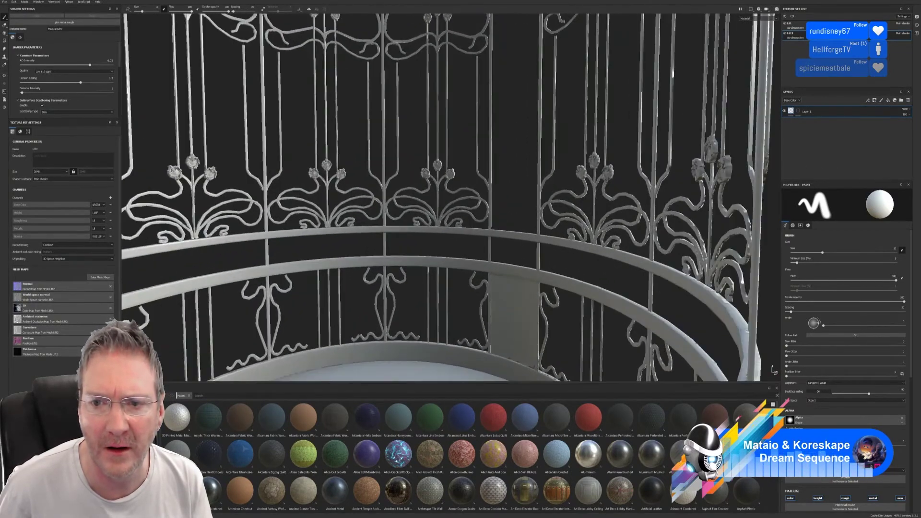
pyautogui.keyDown('alt'); pyautogui.moveTo(734, 174); pyautogui.dragTo(686, 188); pyautogui.keyUp('alt')
pyautogui.keyDown('alt'); pyautogui.moveTo(691, 189); pyautogui.dragTo(520, 177, button='right'); pyautogui.keyUp('alt')
pyautogui.keyDown('alt'); pyautogui.moveTo(520, 177); pyautogui.dragTo(498, 179, button='middle'); pyautogui.keyUp('alt')
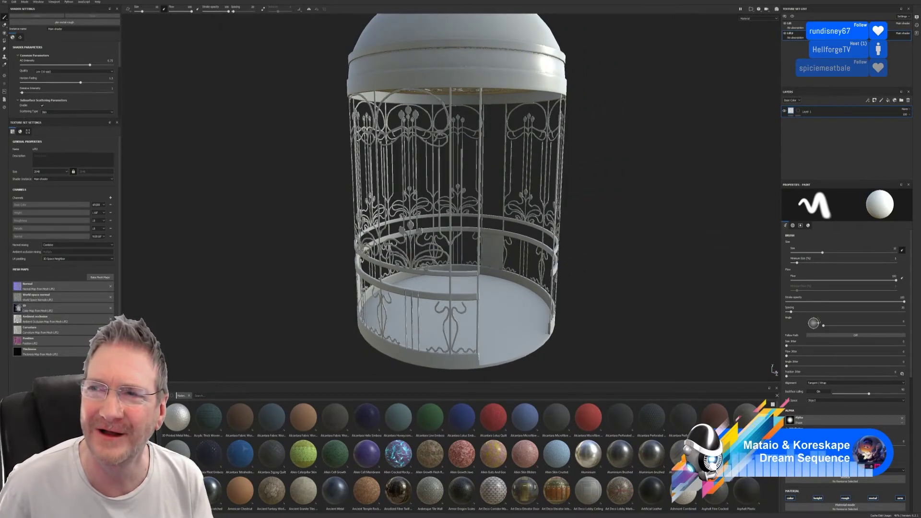
# Switch to 3ds Max and turn off the vertex channel display in the cage's object properties.
pyautogui.press('super+d')
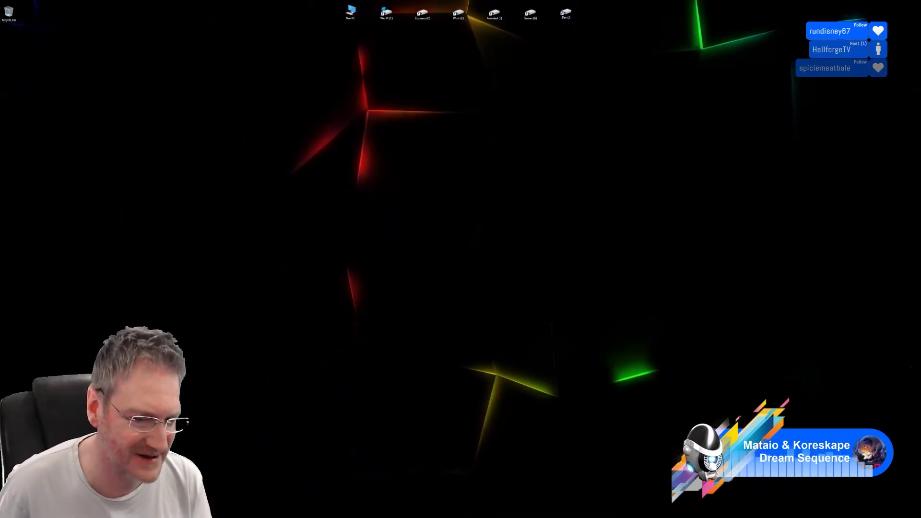
pyautogui.hotkey('alt', 'Tab')
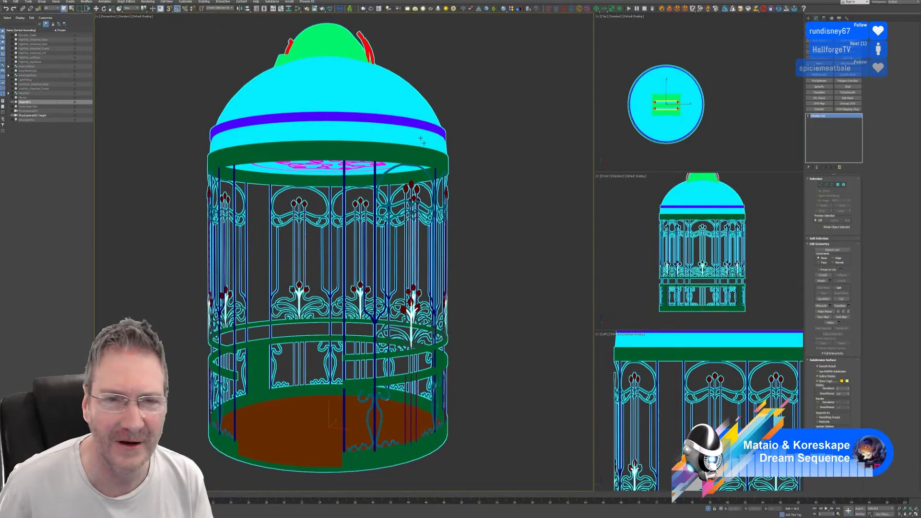
pyautogui.rightClick(412, 116)
pyautogui.click(434, 146)
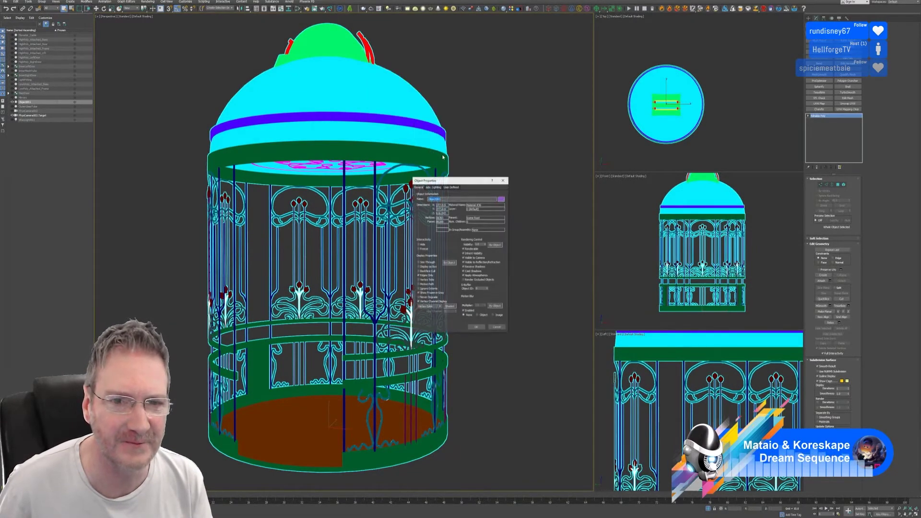
pyautogui.click(434, 302)
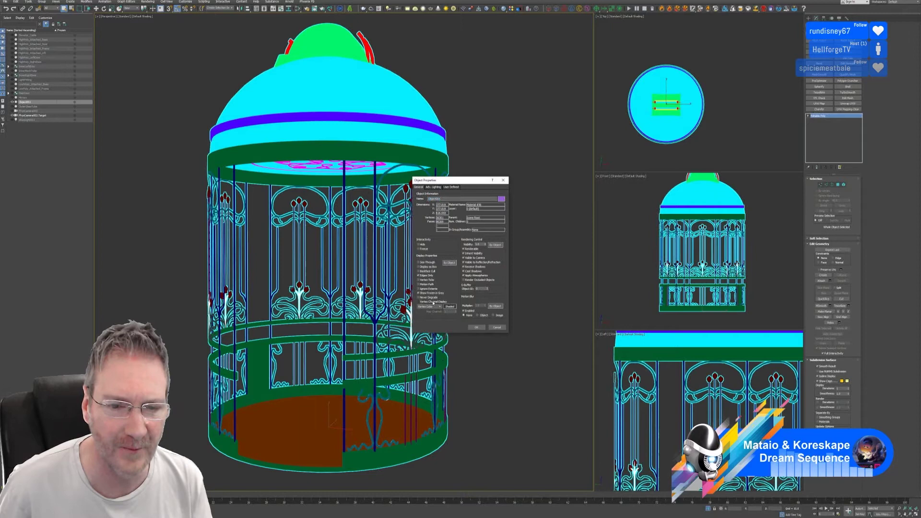
pyautogui.click(478, 327)
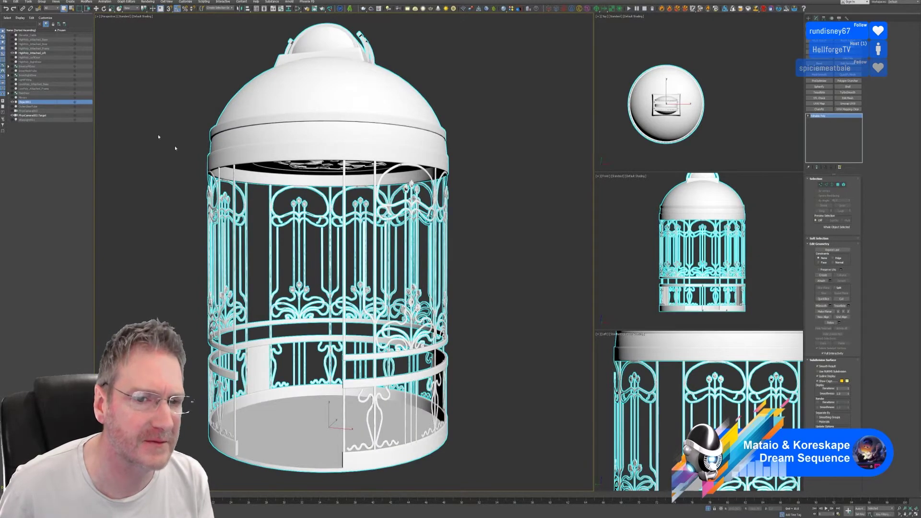
pyautogui.scroll(5, 318, 215)
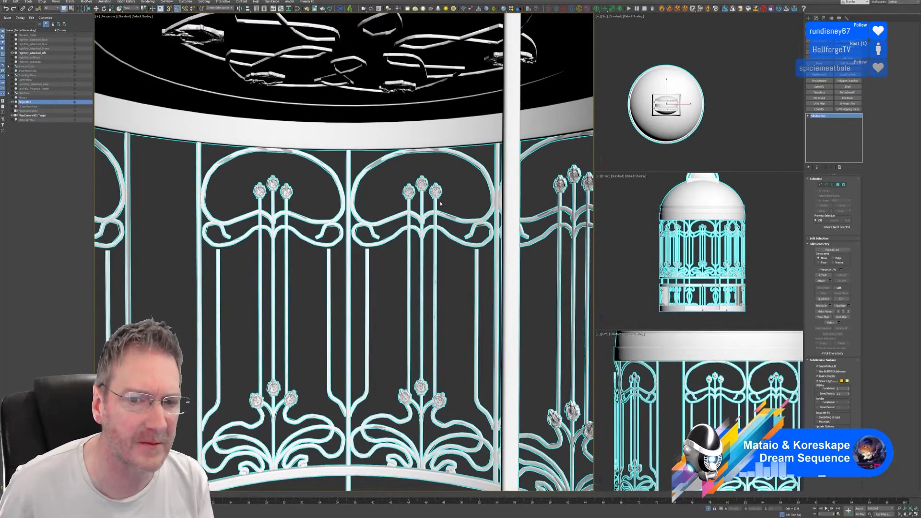
# Check the ironwork up close, then hide the HighPoly_Attached_Lift object while keeping Object001 shown.
pyautogui.scroll(4, 441, 204)
pyautogui.scroll(-10, 433, 196)
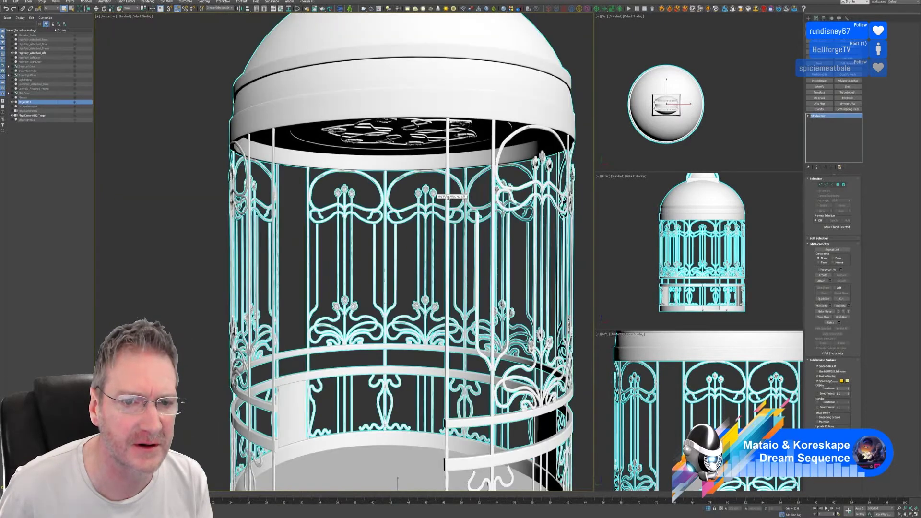
pyautogui.moveTo(482, 215); pyautogui.dragTo(438, 204, button='middle')
pyautogui.scroll(-4, 438, 204)
pyautogui.moveTo(542, 175); pyautogui.dragTo(531, 179, button='middle')
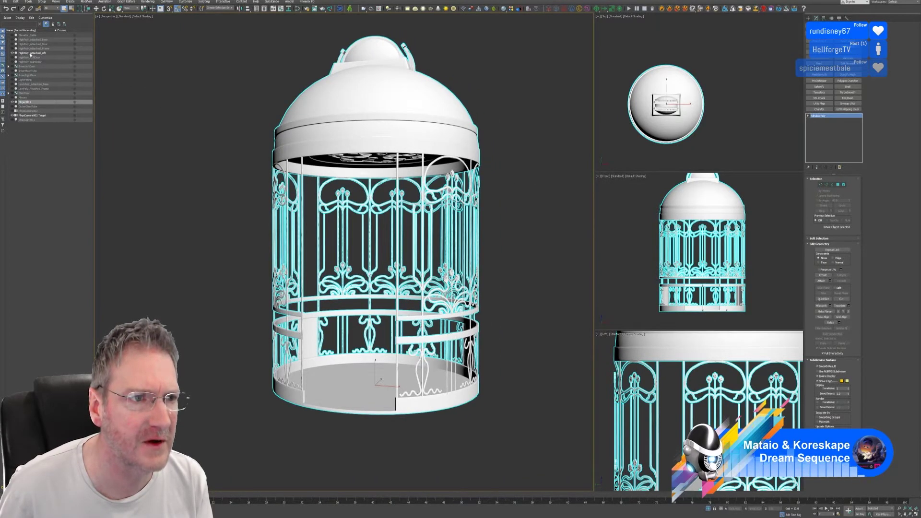
pyautogui.click(12, 54)
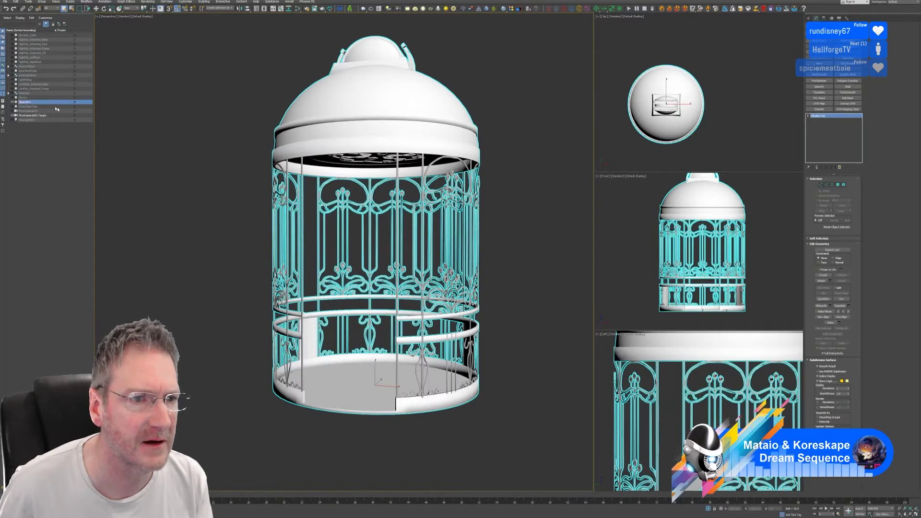
# Reset the XForm of Object001 and collapse its modifier stack into the editable poly.
pyautogui.click(846, 18)
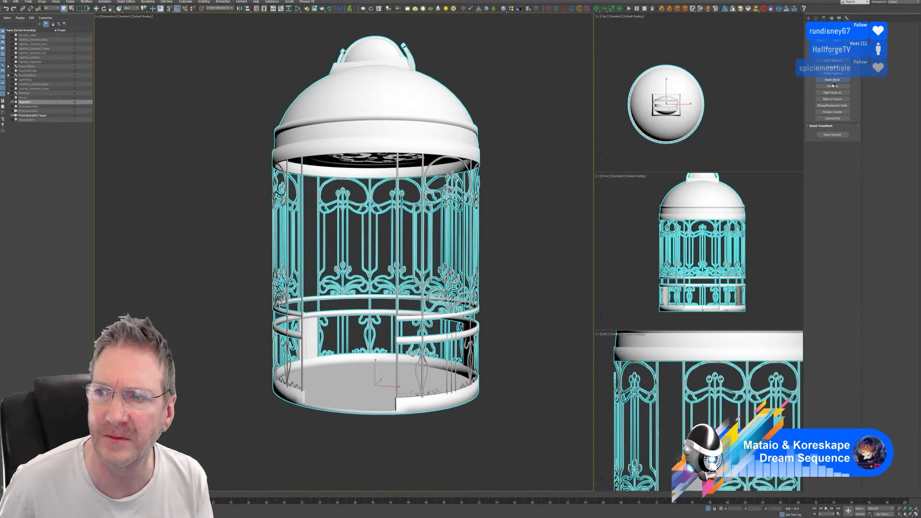
pyautogui.click(833, 135)
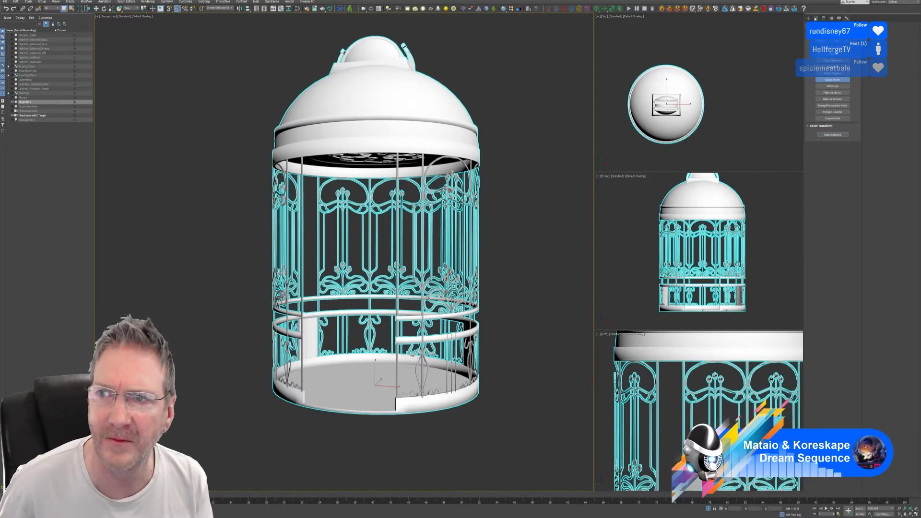
pyautogui.click(816, 18)
pyautogui.rightClick(819, 118)
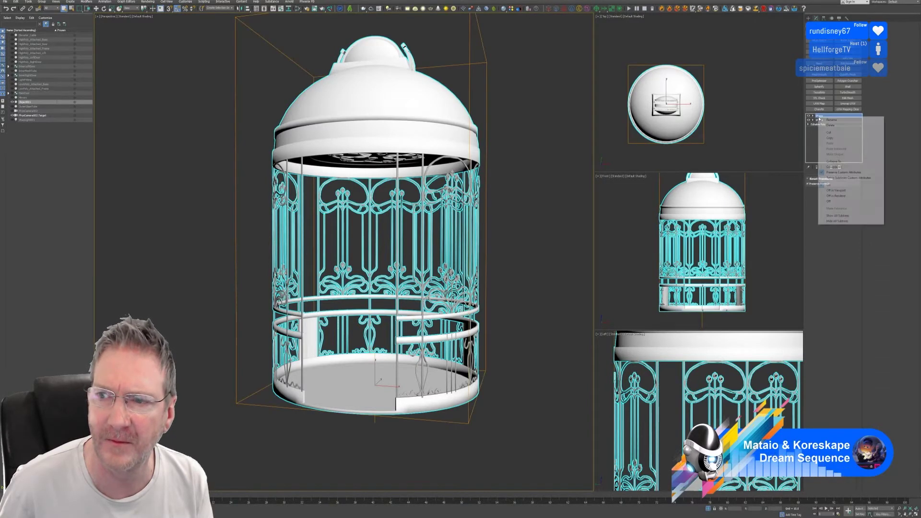
pyautogui.click(845, 167)
pyautogui.click(484, 273)
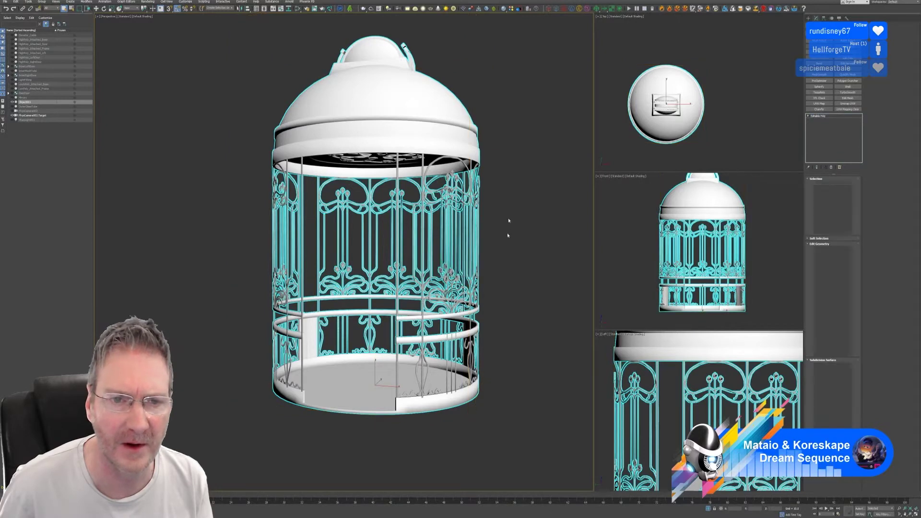
# Unhide HighPoly_Attached_Lift and rename Object001 as LowPoly_Attached_Lift.
pyautogui.click(23, 53)
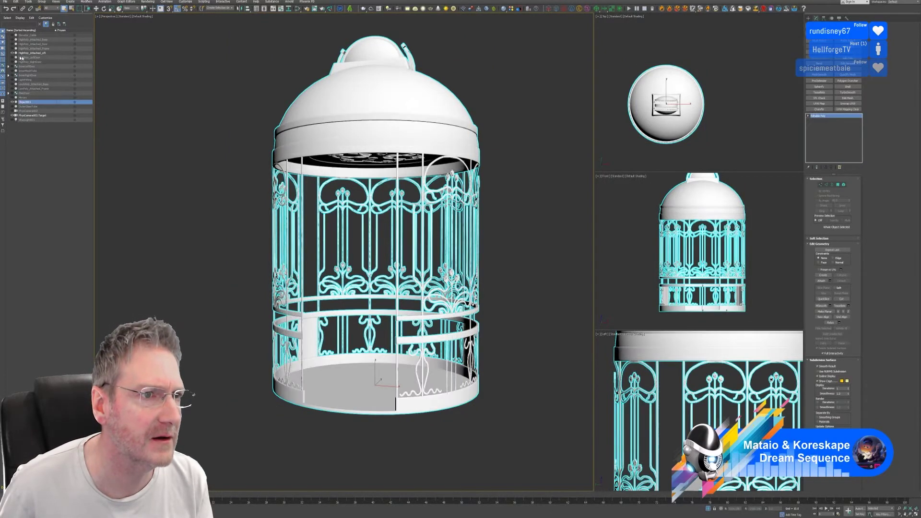
pyautogui.click(24, 102)
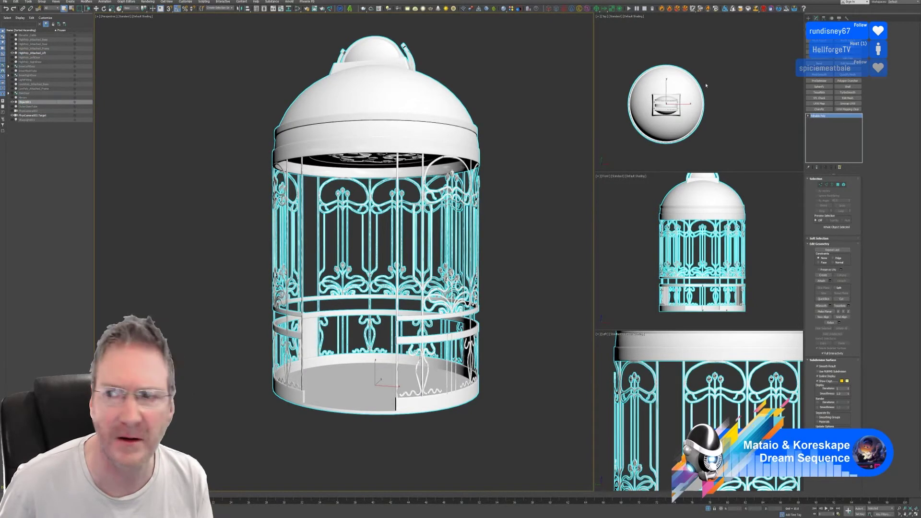
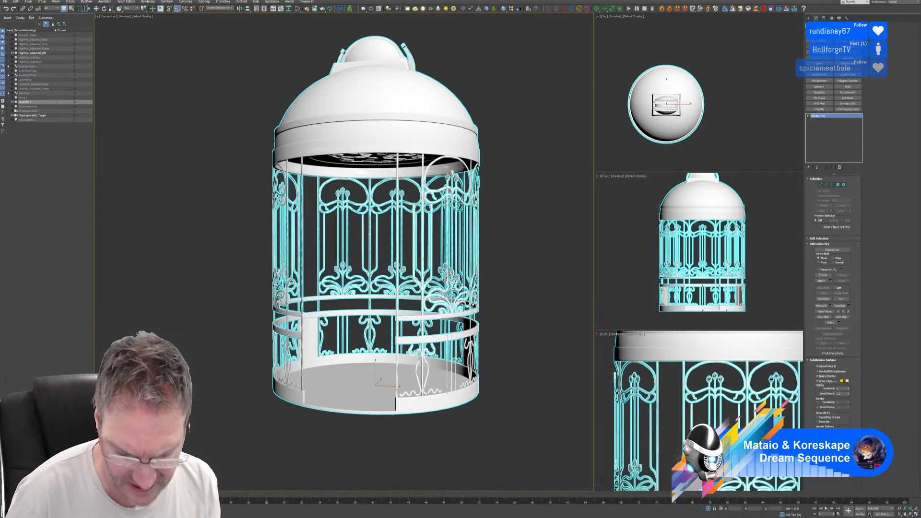
pyautogui.press('Return')
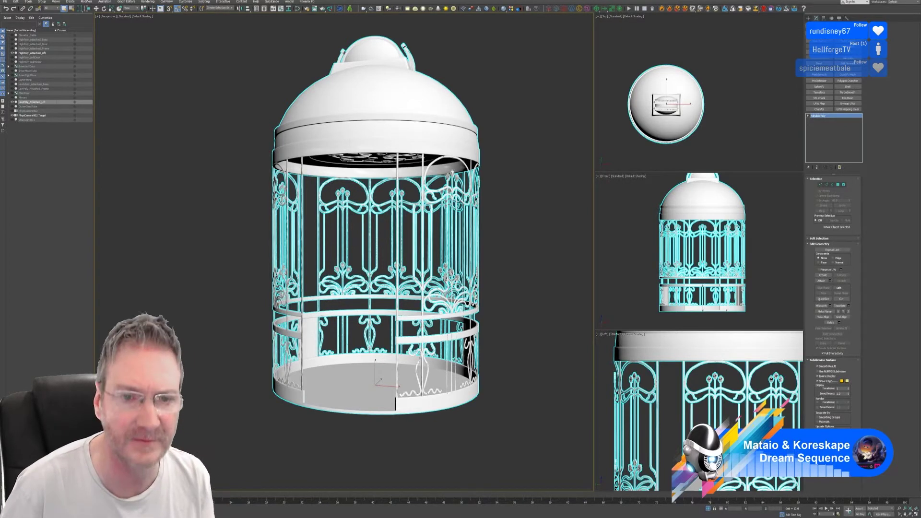
# Hide the low-poly lift, reset the XForm of HighPoly_Attached_Lift and collapse its modifier stack.
pyautogui.click(13, 102)
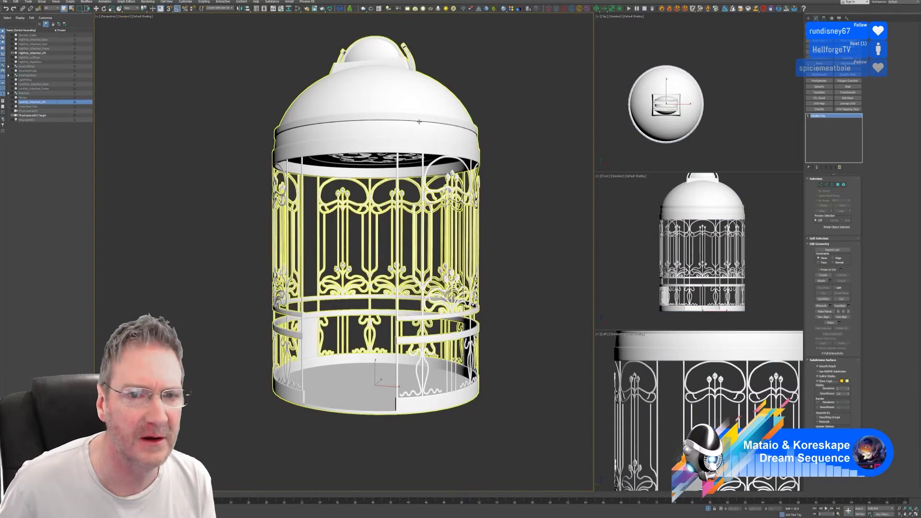
pyautogui.click(355, 137)
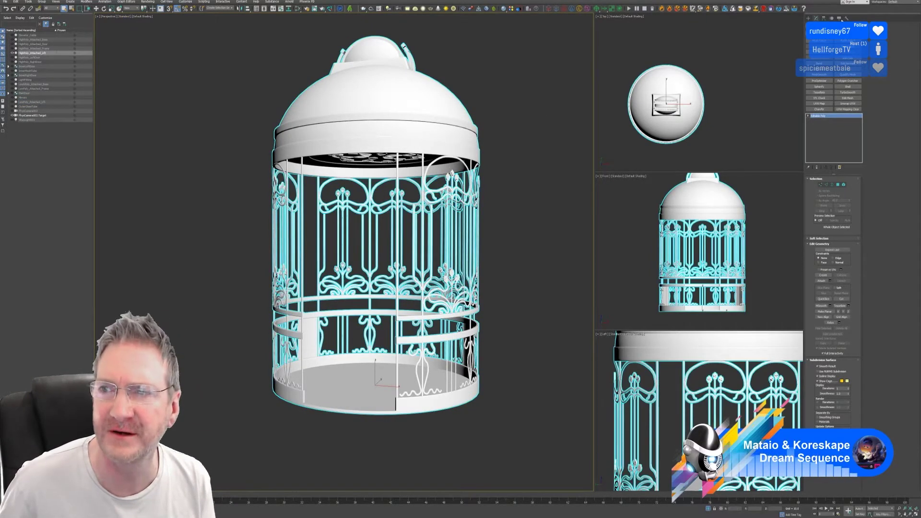
pyautogui.click(847, 18)
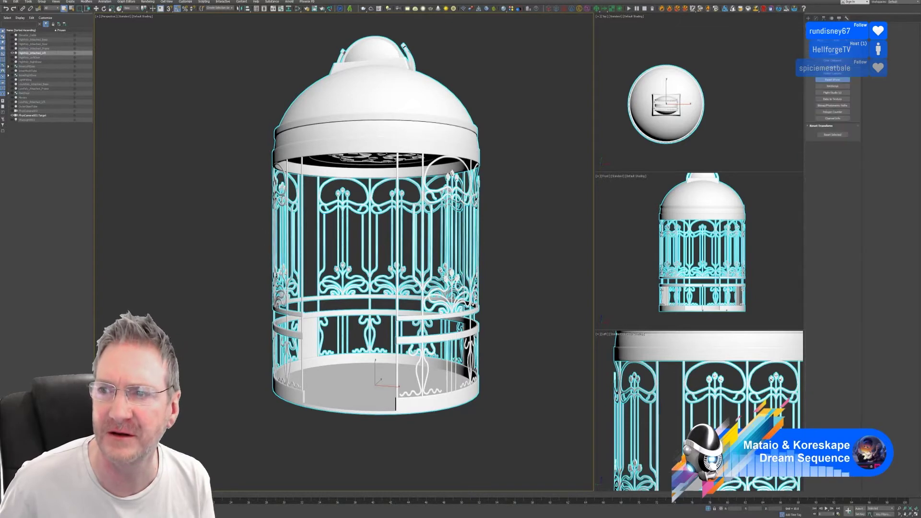
pyautogui.click(835, 135)
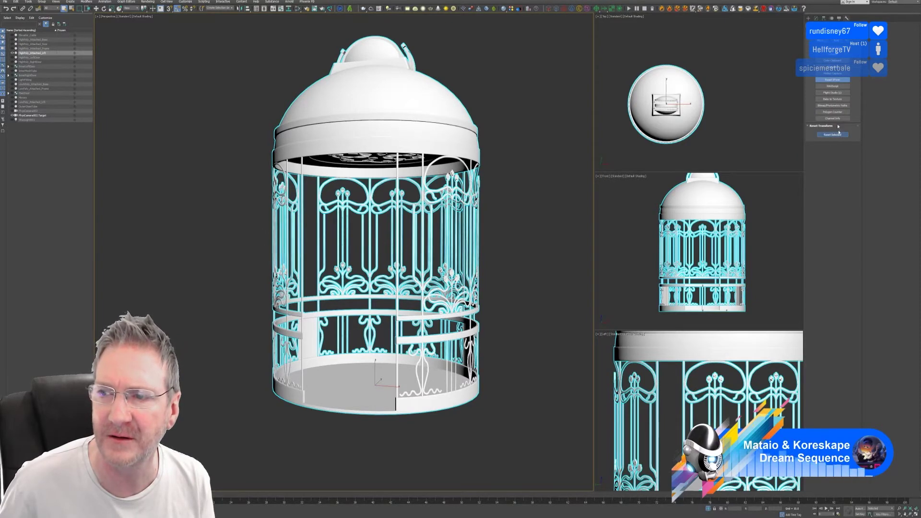
pyautogui.click(816, 18)
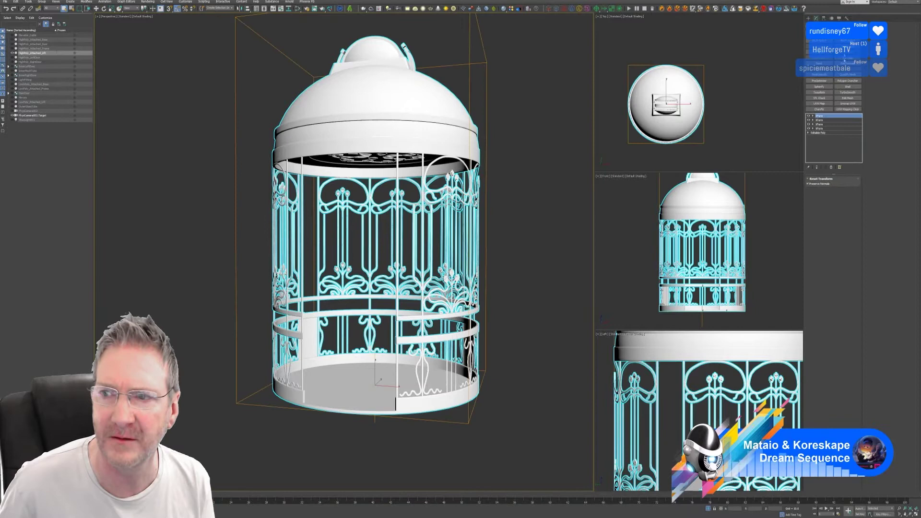
pyautogui.rightClick(827, 120)
pyautogui.click(847, 166)
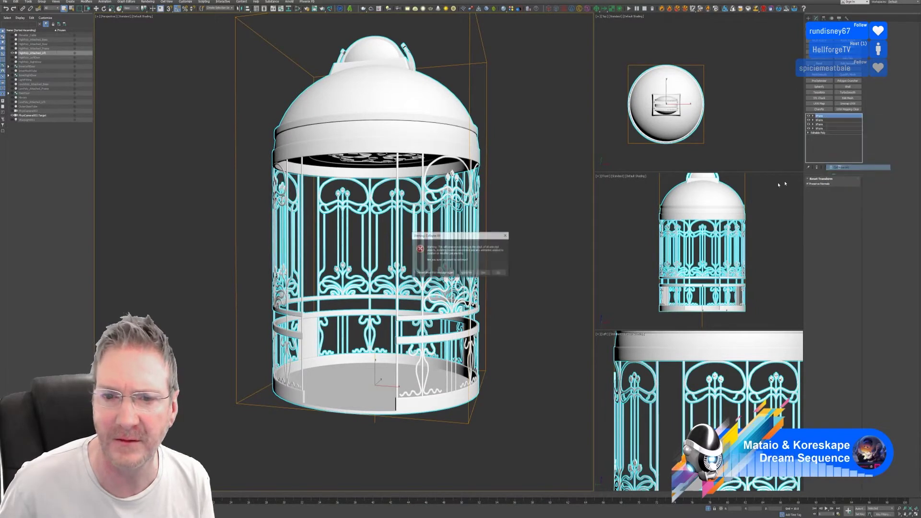
pyautogui.click(484, 272)
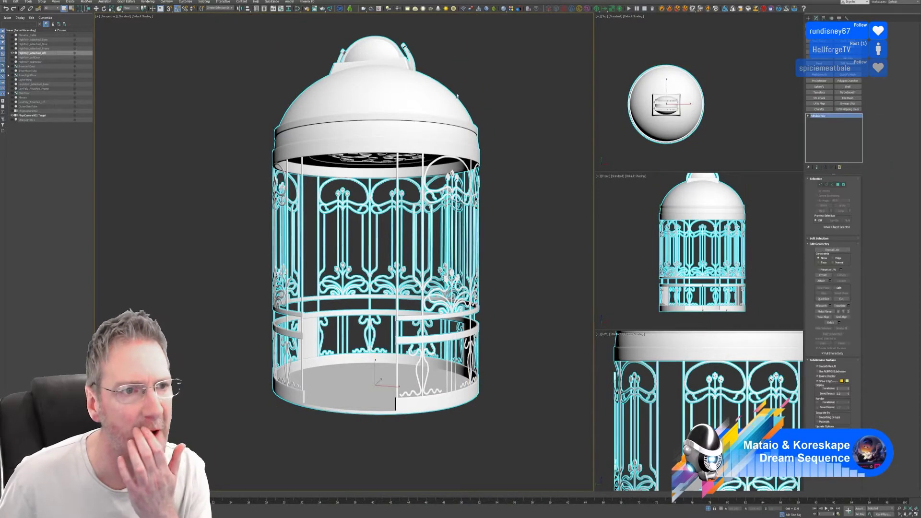
# Export the selected high-poly lift as FBX, overwriting Lift_HP.fbx and keeping the current export options.
pyautogui.click(5, 1)
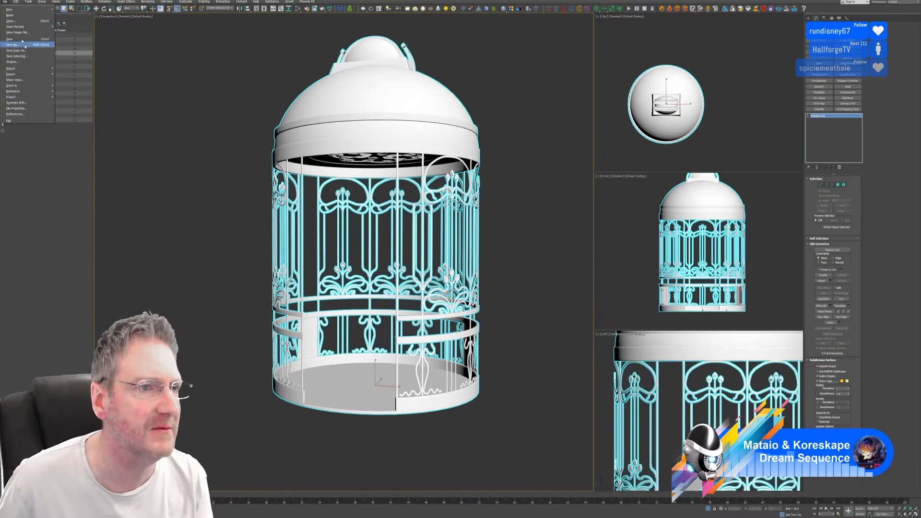
pyautogui.moveTo(29, 74)
pyautogui.click(72, 80)
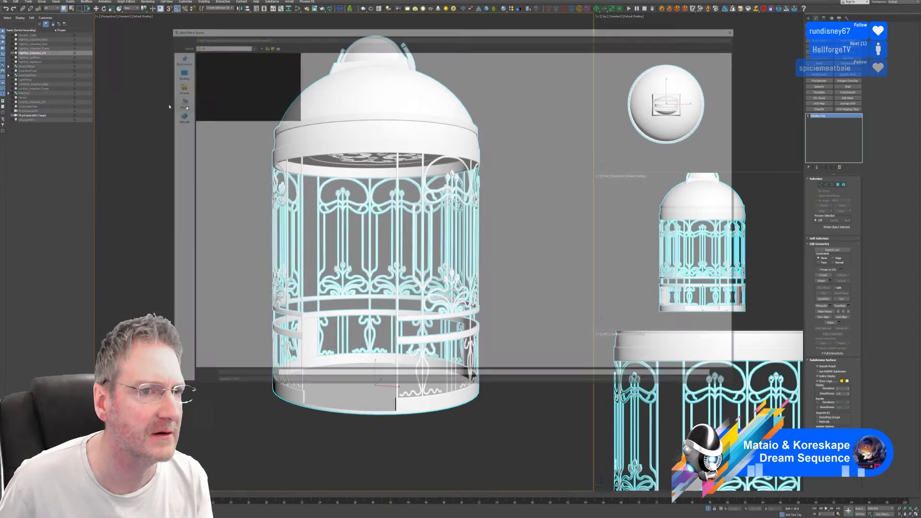
pyautogui.click(209, 69)
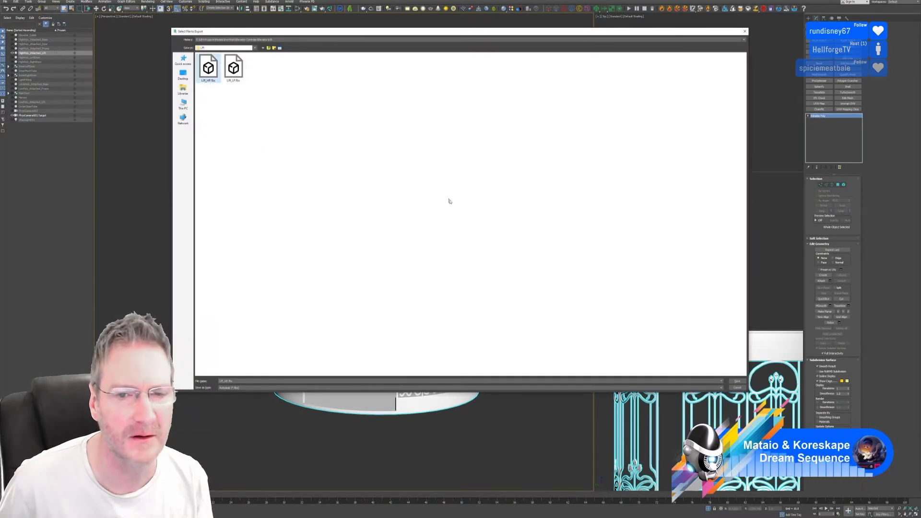
pyautogui.press('Return')
pyautogui.click(499, 265)
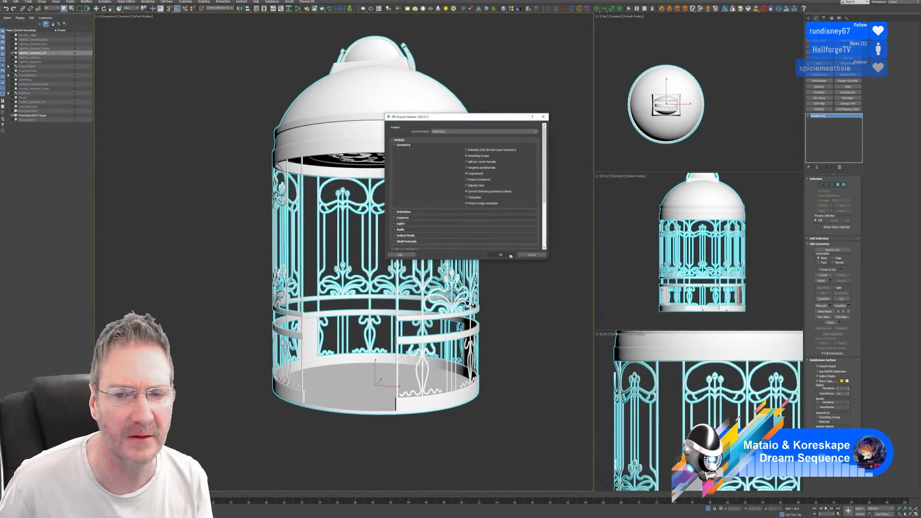
pyautogui.click(511, 256)
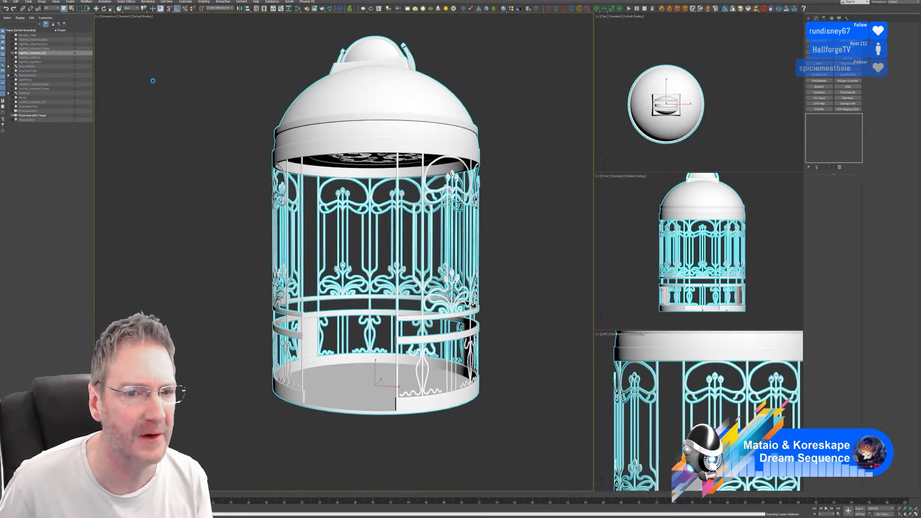
# Select and unhide LowPoly_Attached_Lift, and hide HighPoly_Attached_Lift.
pyautogui.click(46, 103)
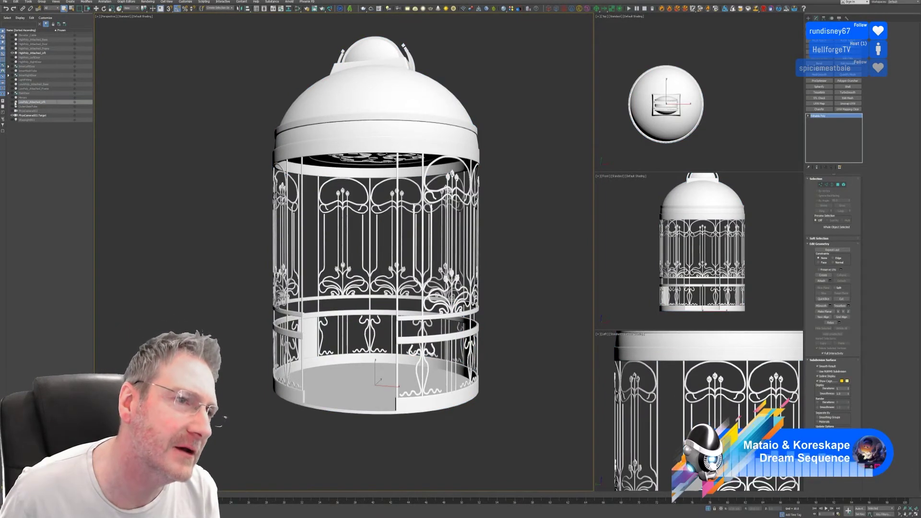
pyautogui.click(14, 102)
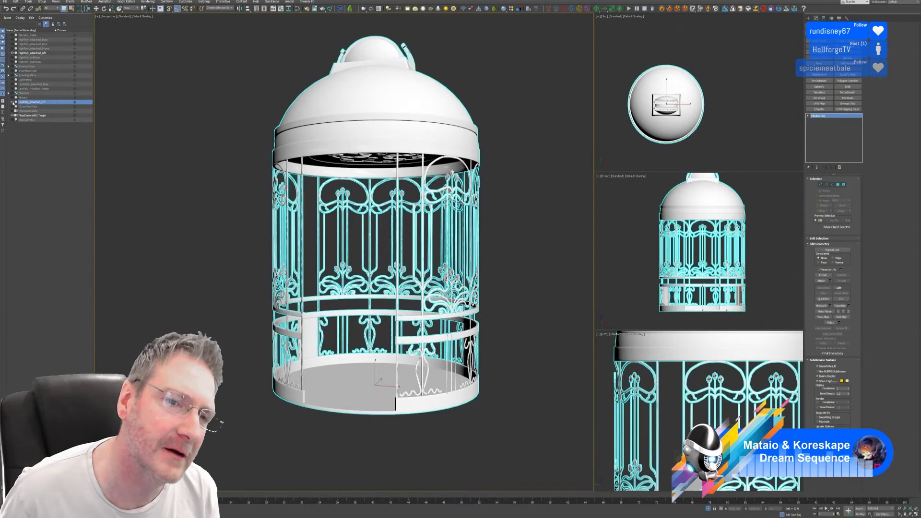
pyautogui.click(13, 53)
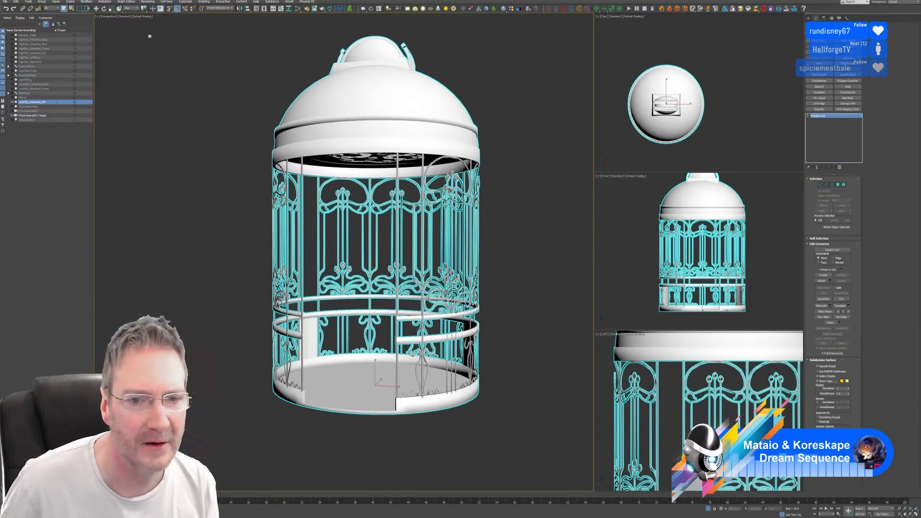
pyautogui.scroll(5, 320, 198)
pyautogui.scroll(-2, 320, 198)
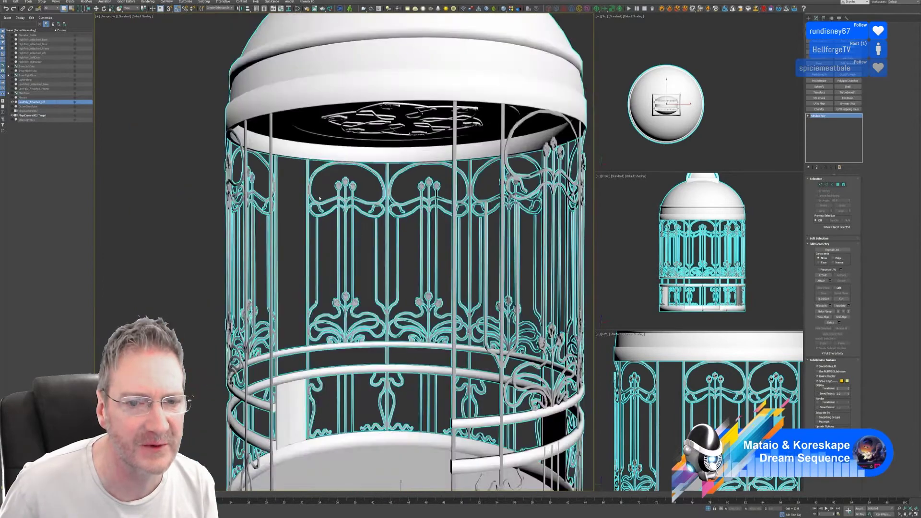
pyautogui.scroll(-4, 320, 198)
# Export the selected low-poly lift as FBX, overwriting Lift_LP.fbx and keeping the current export options.
pyautogui.click(4, 1)
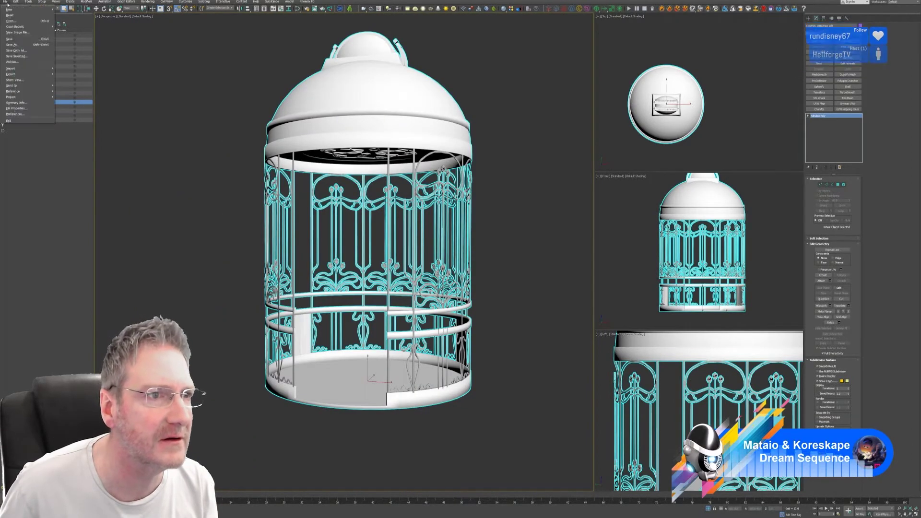
pyautogui.moveTo(32, 76)
pyautogui.click(72, 79)
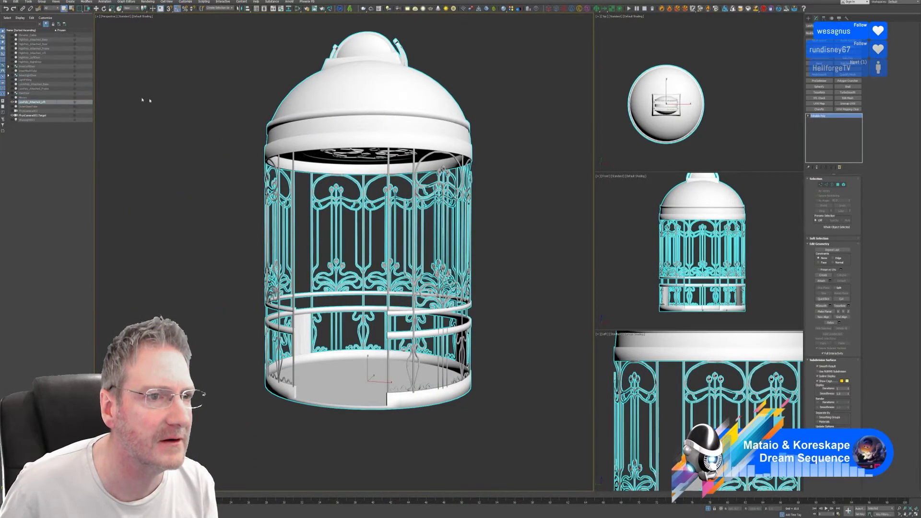
pyautogui.doubleClick(233, 71)
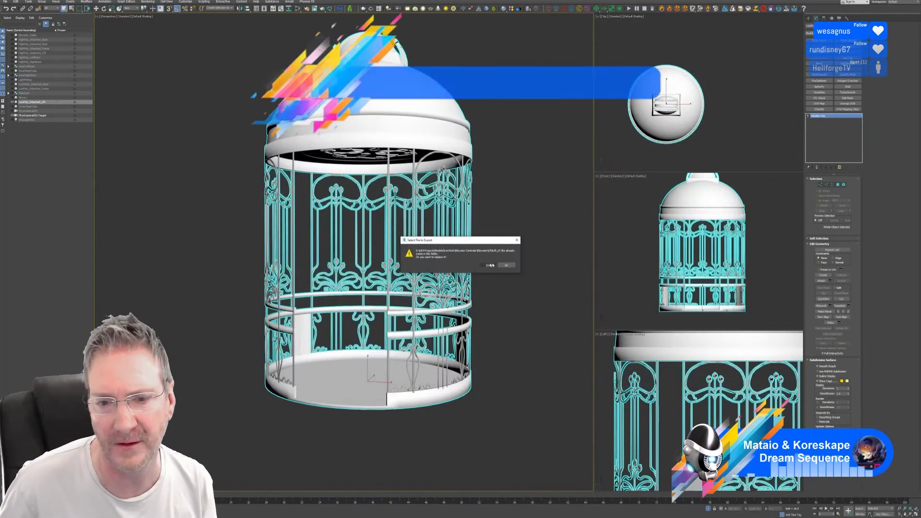
pyautogui.click(491, 265)
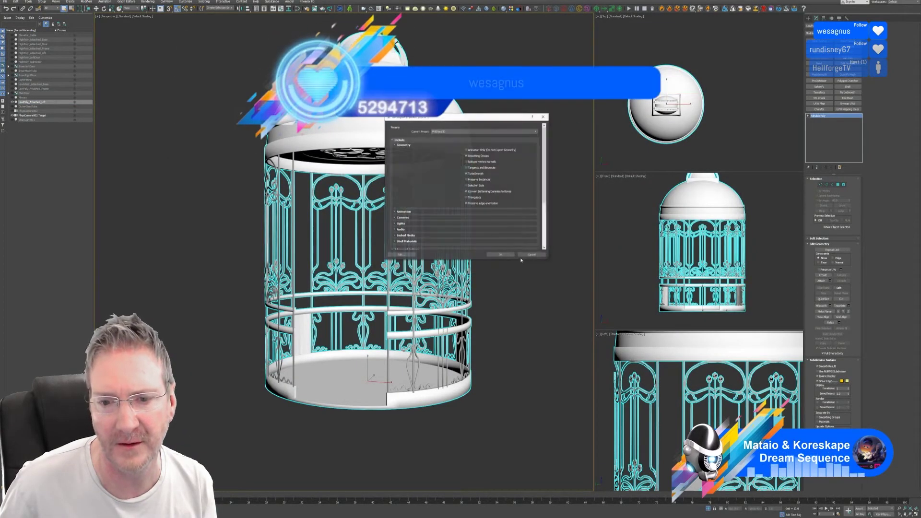
pyautogui.click(502, 256)
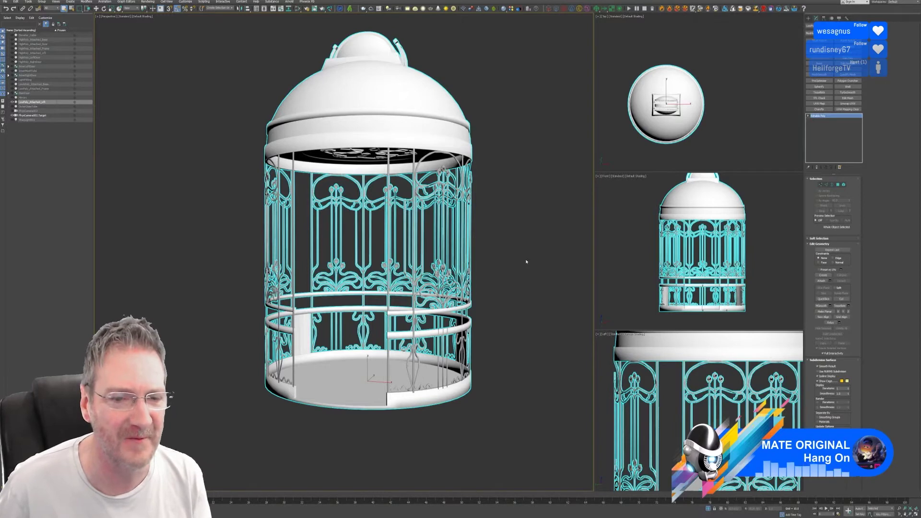
# Reselect the low-poly lift and enter Element sub-object editing.
pyautogui.click(478, 172)
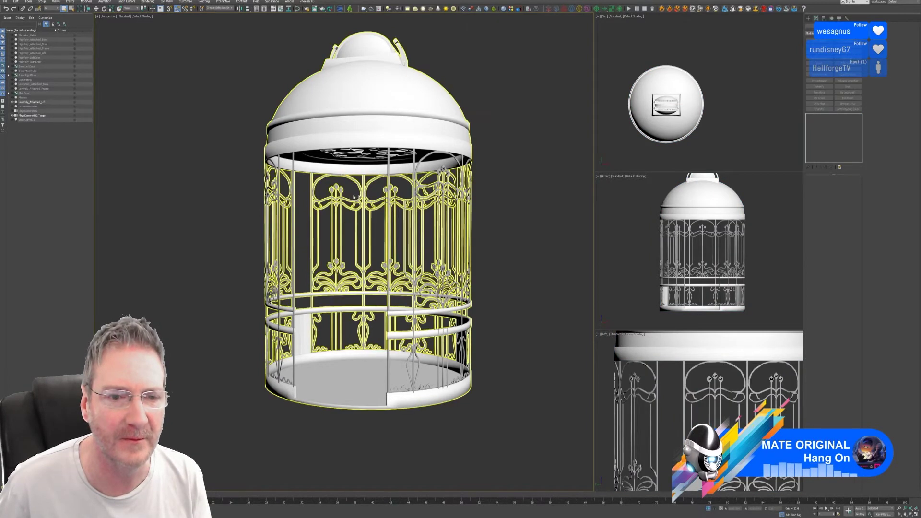
pyautogui.click(369, 196)
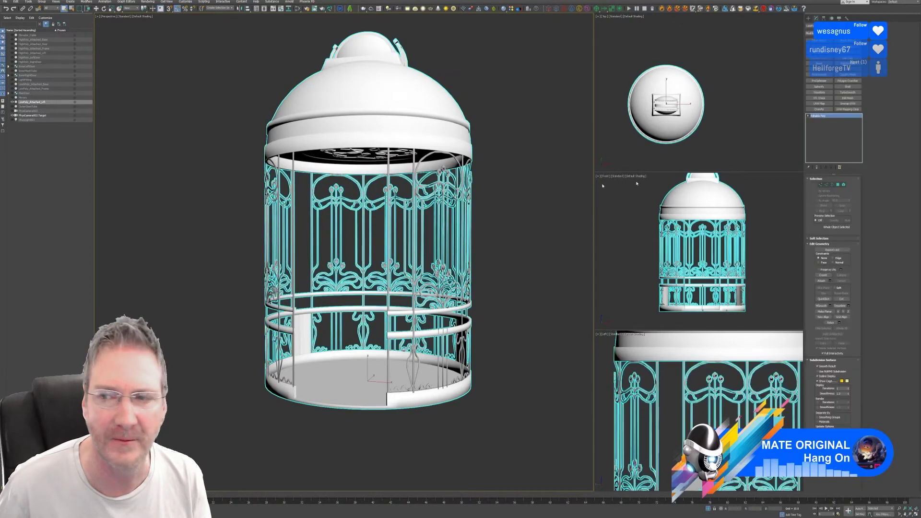
pyautogui.click(844, 185)
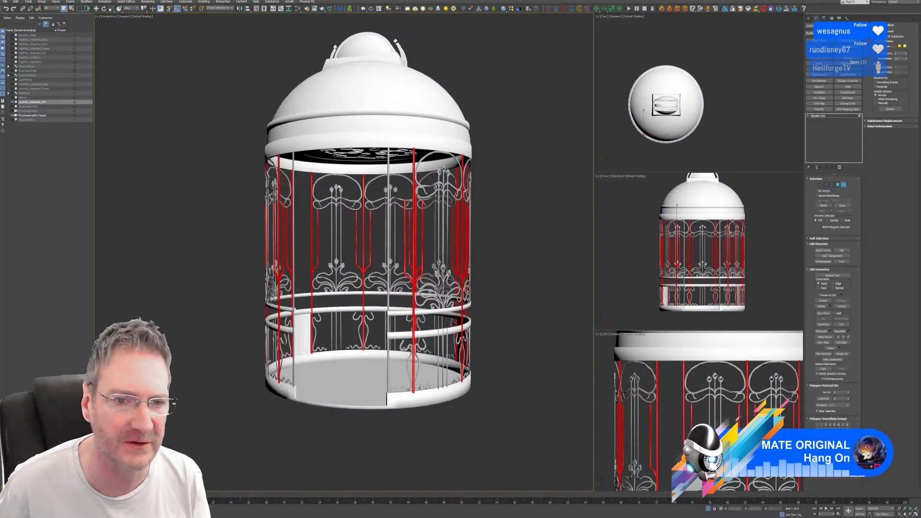
# Select two upper flower buds on a lattice panel, apply Unwrap UVW to them, and open the UV editor.
pyautogui.moveTo(335, 180); pyautogui.dragTo(302, 197)
pyautogui.scroll(6, 350, 192)
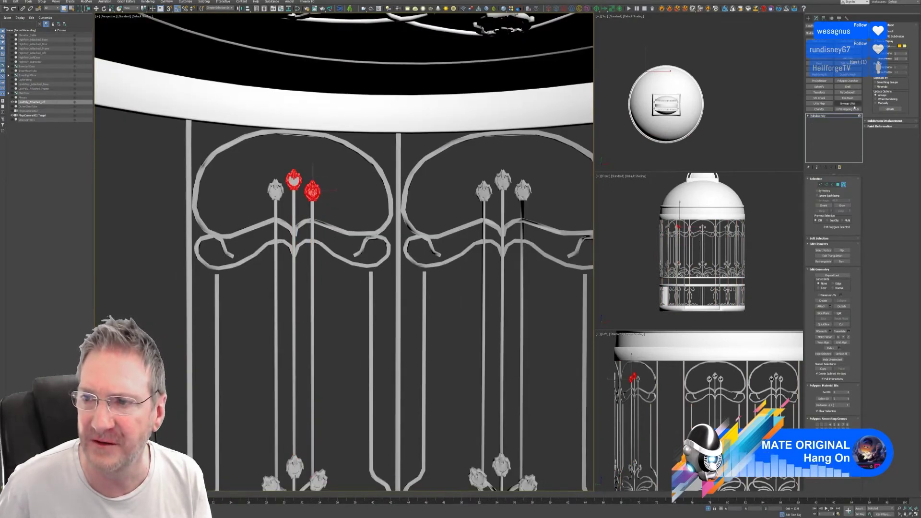
pyautogui.click(851, 104)
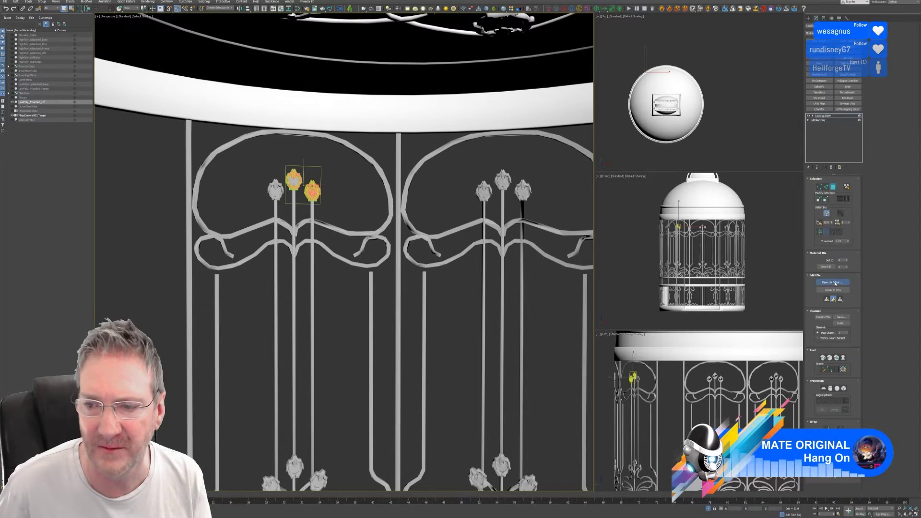
pyautogui.click(835, 282)
# Examine where the selected buds' UV islands sit in the UV tile and how large they are.
pyautogui.scroll(4, 577, 172)
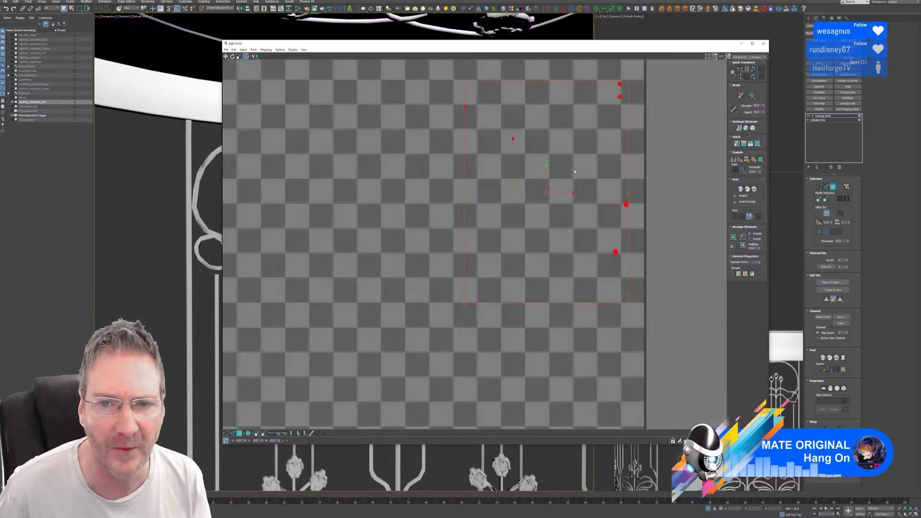
pyautogui.scroll(2, 629, 278)
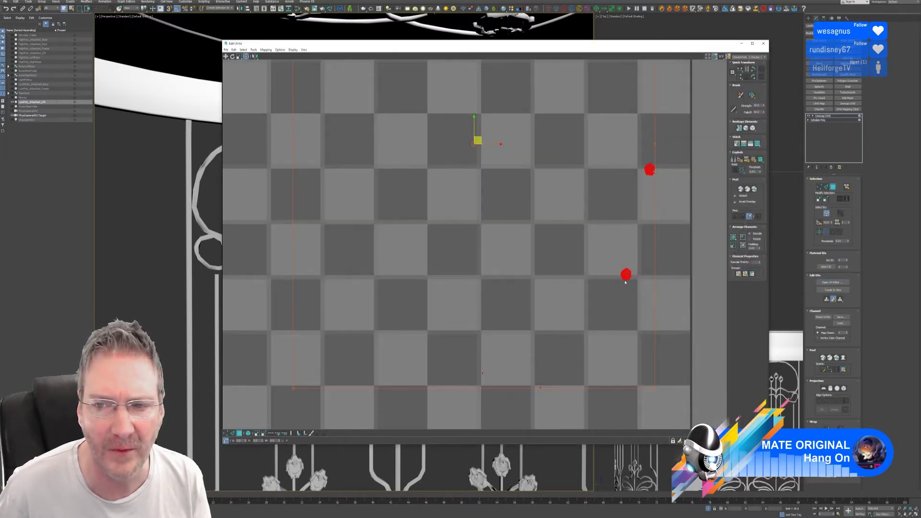
pyautogui.scroll(-2, 626, 282)
pyautogui.scroll(-3, 624, 281)
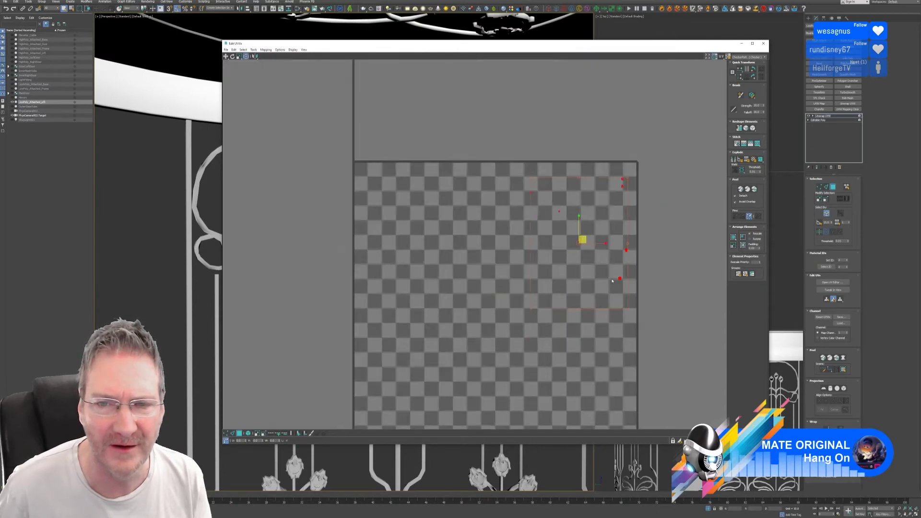
pyautogui.moveTo(670, 229); pyautogui.dragTo(661, 165, button='middle')
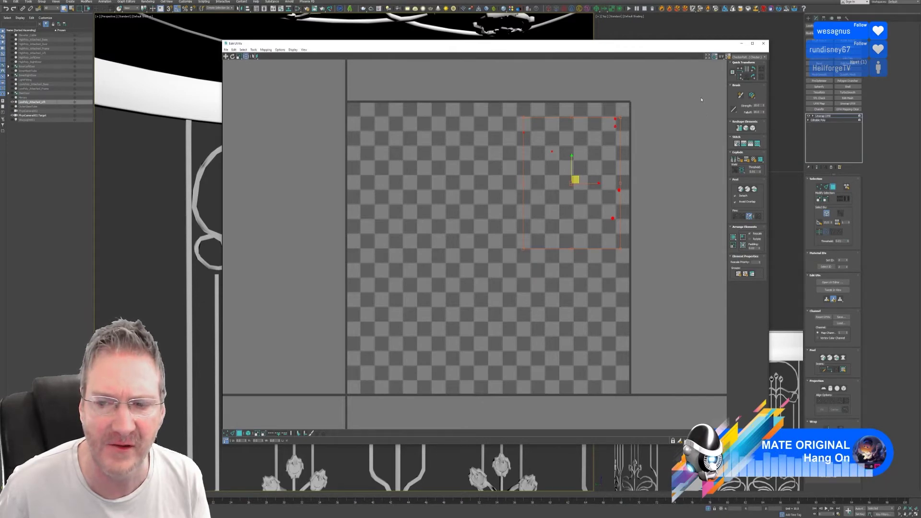
pyautogui.scroll(10, 612, 137)
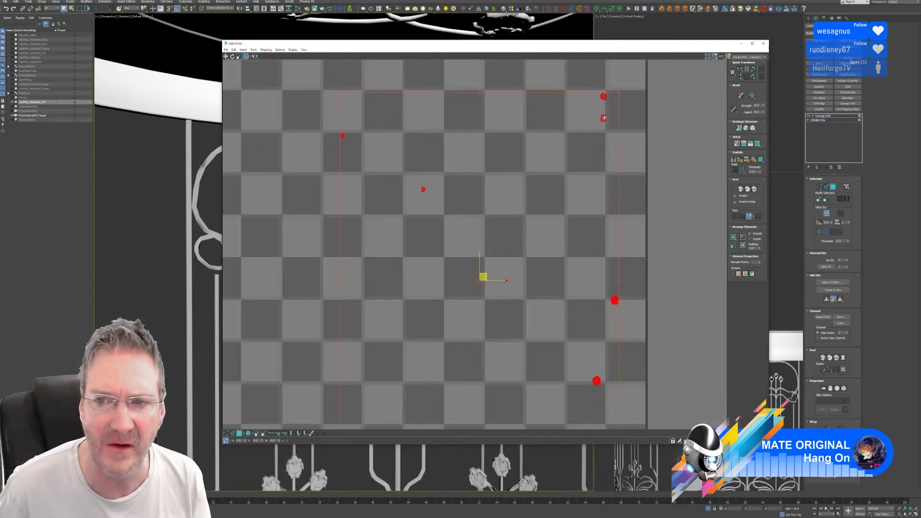
pyautogui.scroll(-4, 611, 136)
pyautogui.scroll(-3, 612, 136)
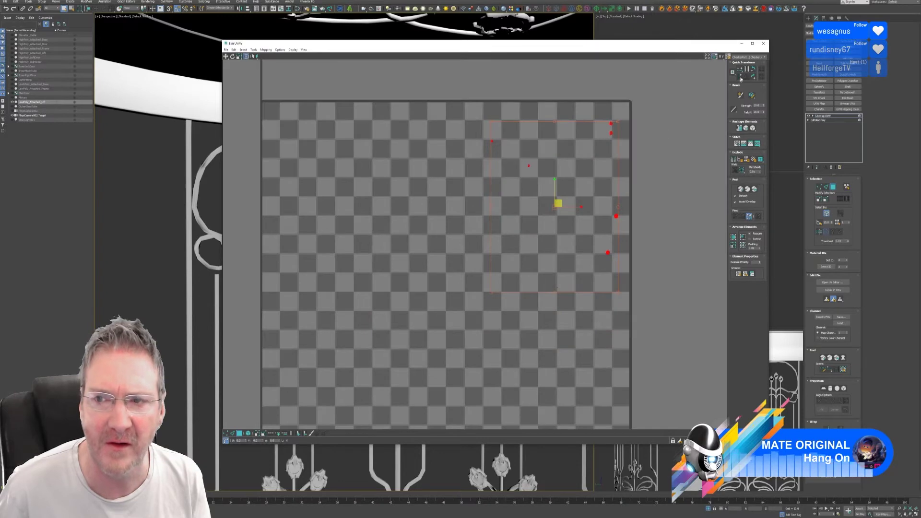
# Close the UV editor and remove the Unwrap UVW modifier from the low-poly lift.
pyautogui.click(763, 43)
pyautogui.keyDown('alt'); pyautogui.moveTo(370, 206); pyautogui.dragTo(400, 208, button='middle'); pyautogui.keyUp('alt')
pyautogui.scroll(-4, 370, 222)
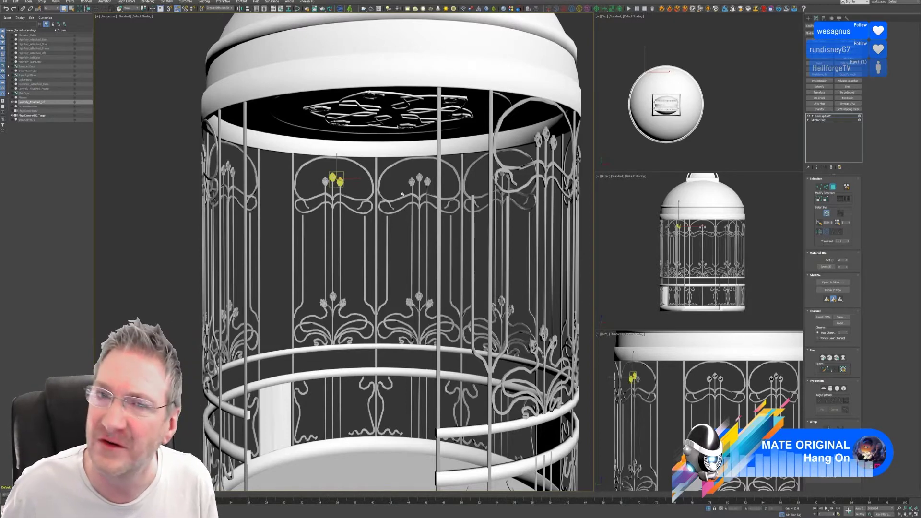
pyautogui.scroll(8, 341, 174)
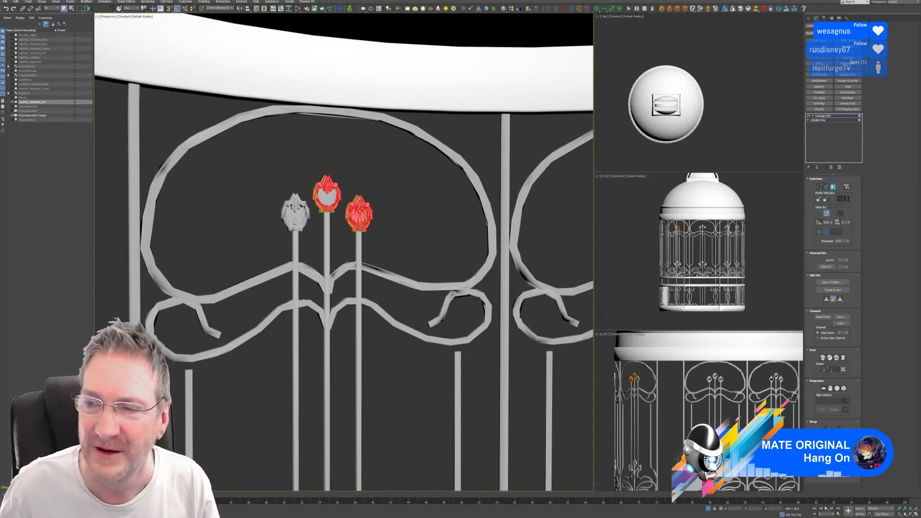
pyautogui.click(833, 187)
pyautogui.click(832, 167)
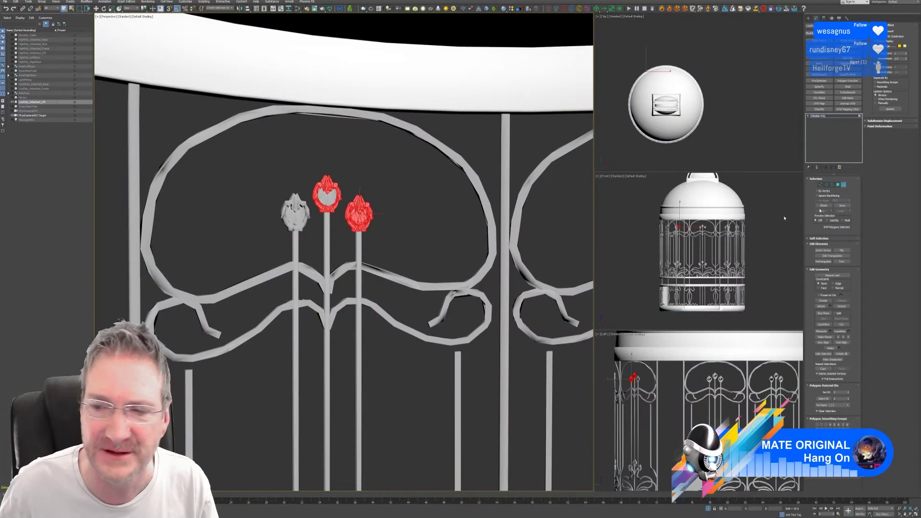
# Extend the element selection to all three upper flower buds of the panel and inspect their low-poly geometry up close.
pyautogui.keyDown('ctrl'); pyautogui.click(334, 194); pyautogui.keyUp('ctrl')
pyautogui.keyDown('ctrl'); pyautogui.click(302, 214); pyautogui.keyUp('ctrl')
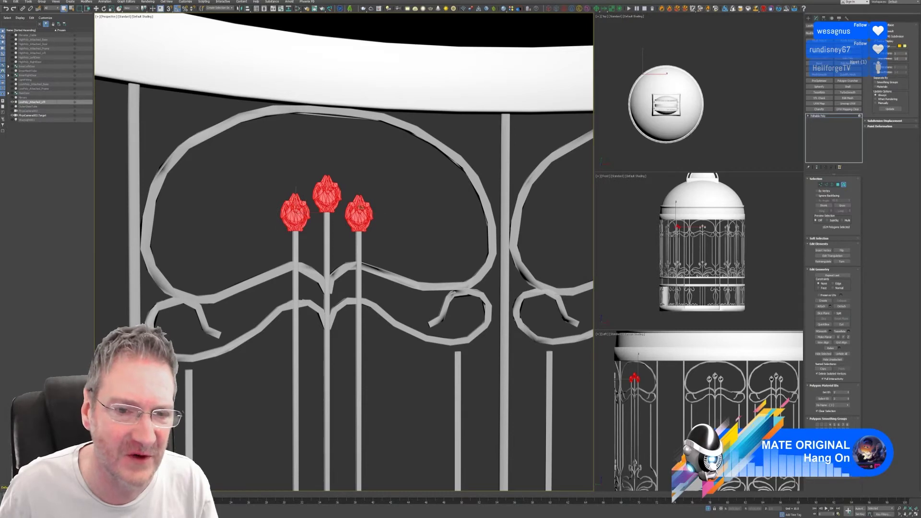
pyautogui.scroll(3, 360, 206)
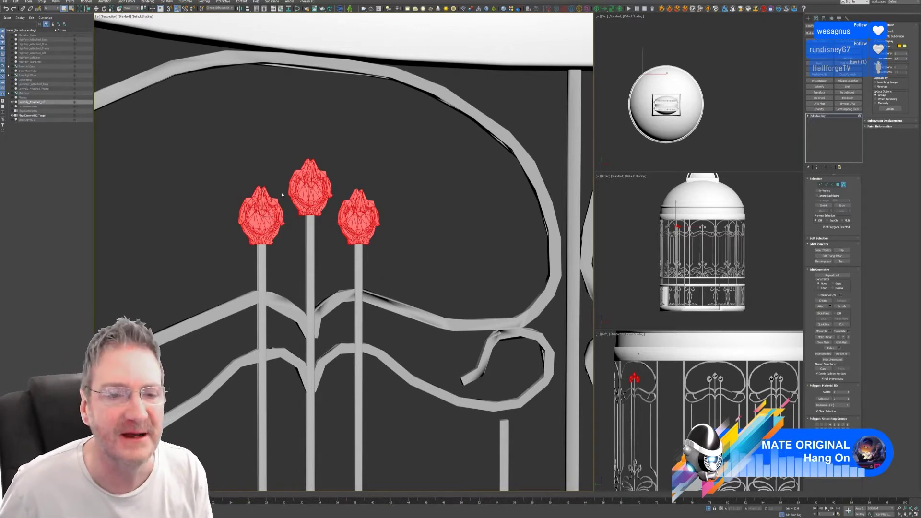
pyautogui.scroll(-10, 282, 194)
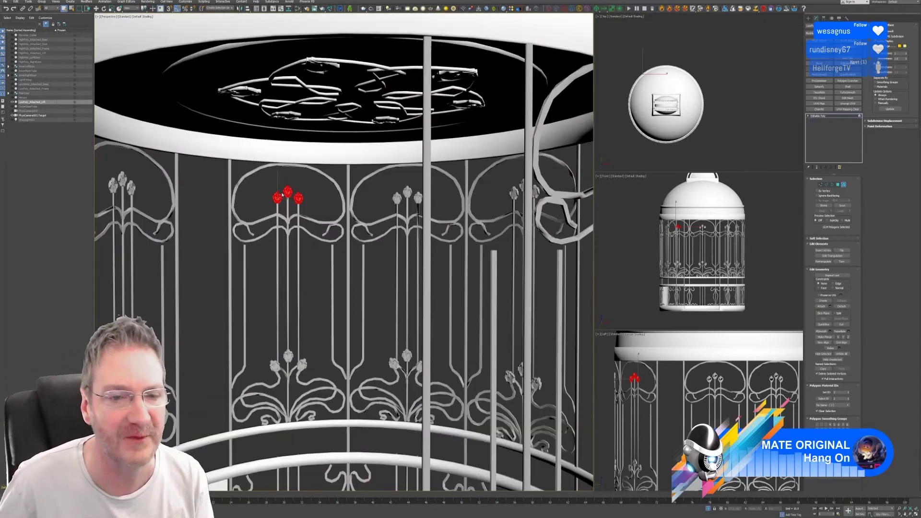
pyautogui.scroll(-5, 282, 194)
pyautogui.scroll(15, 284, 195)
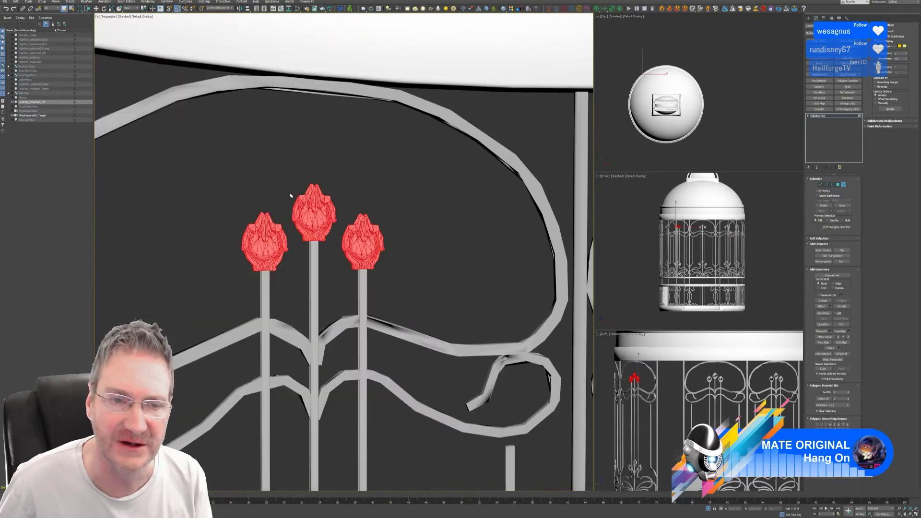
pyautogui.scroll(4, 336, 202)
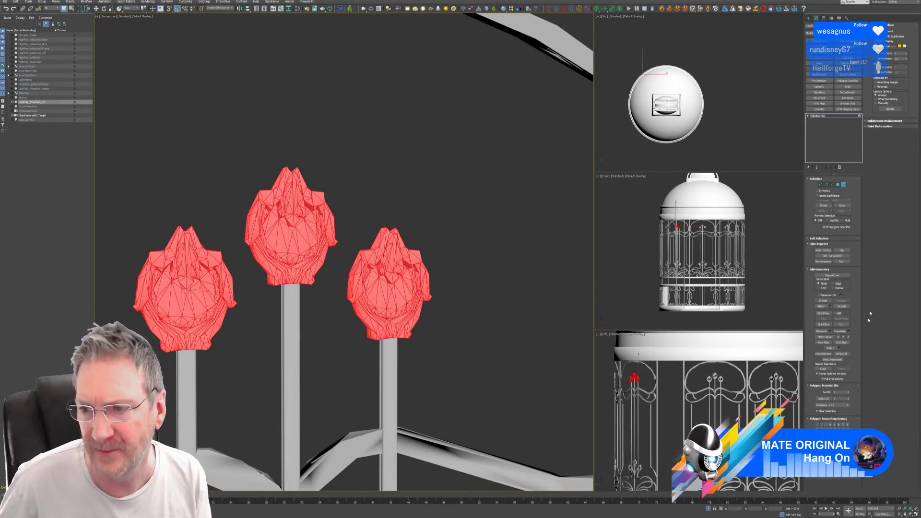
# Try flipping the normals of the three selected flower buds, and flip them back.
pyautogui.click(842, 251)
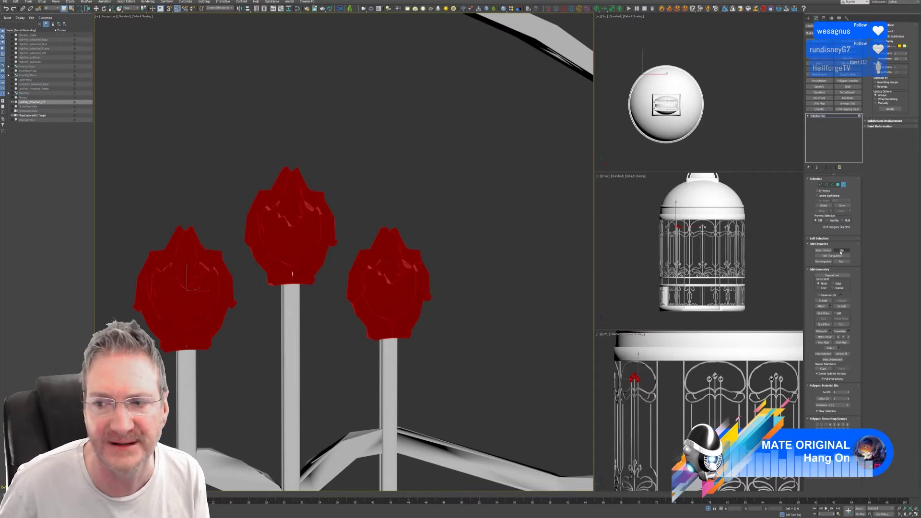
pyautogui.click(842, 251)
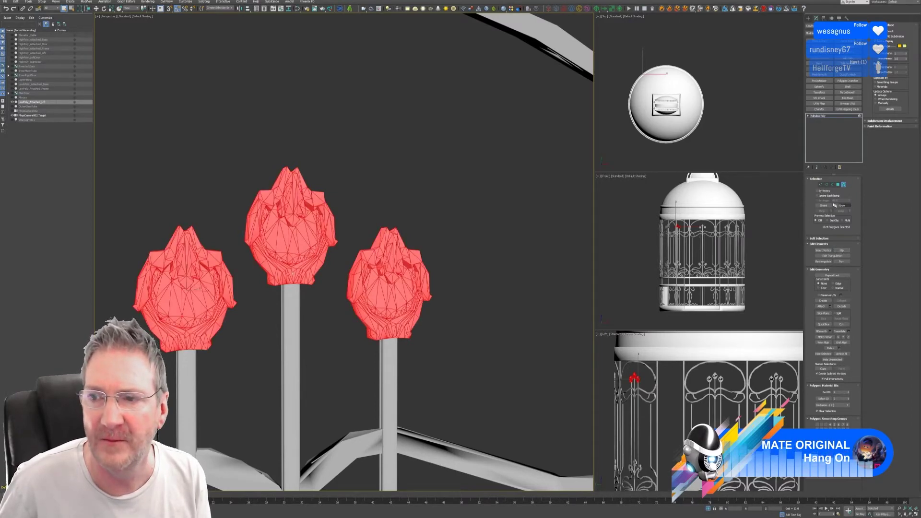
pyautogui.scroll(-3, 454, 235)
pyautogui.moveTo(482, 238); pyautogui.dragTo(455, 233, button='middle')
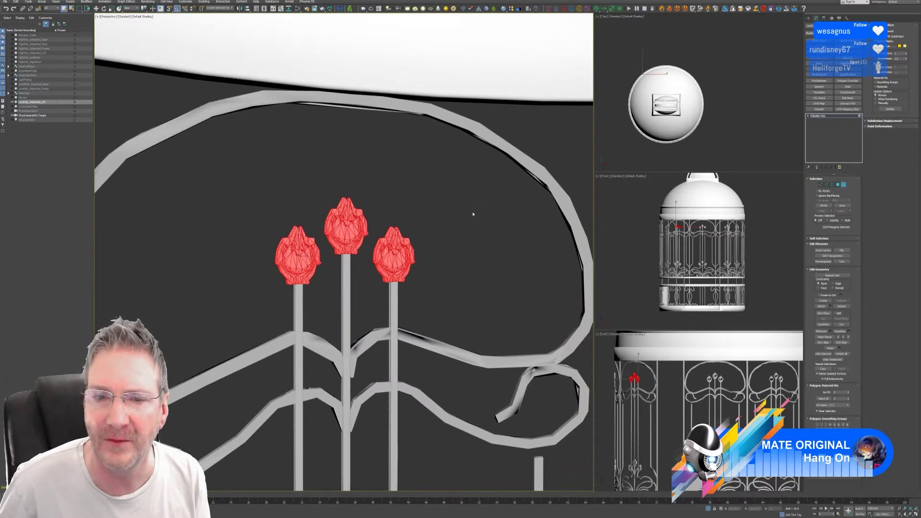
pyautogui.scroll(-5, 473, 215)
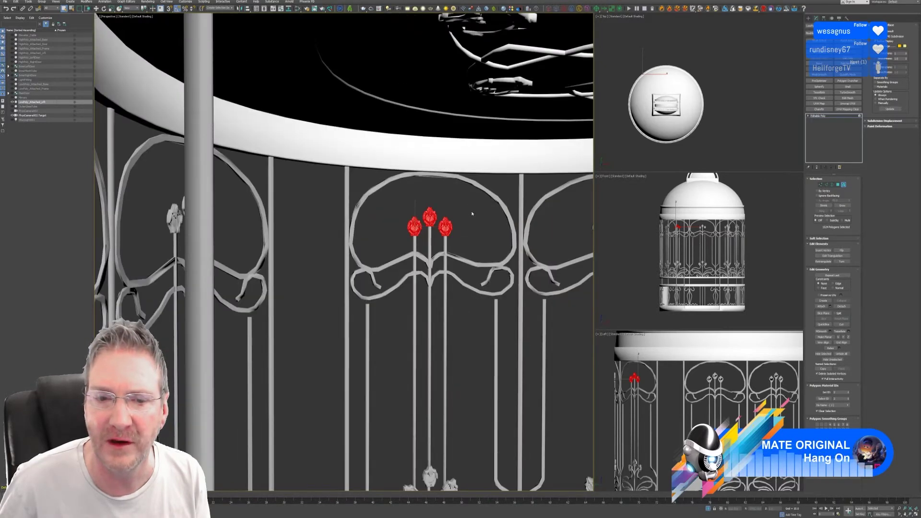
pyautogui.scroll(-5, 473, 215)
pyautogui.moveTo(473, 214); pyautogui.dragTo(373, 178, button='middle')
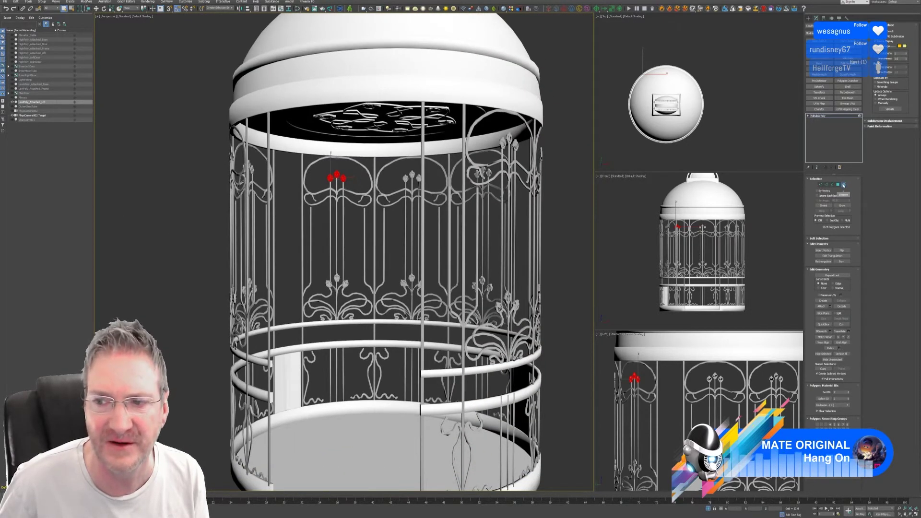
# Leave Element editing and export the selected low-poly lift as FBX, overwriting Lift_LP.fbx and keeping the current export options.
pyautogui.click(843, 184)
pyautogui.scroll(-4, 357, 194)
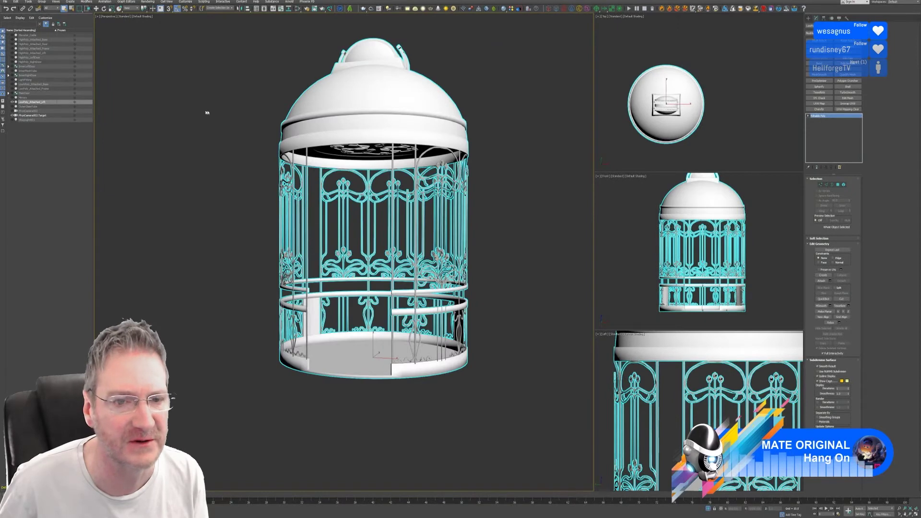
pyautogui.moveTo(197, 111); pyautogui.dragTo(212, 159, button='middle')
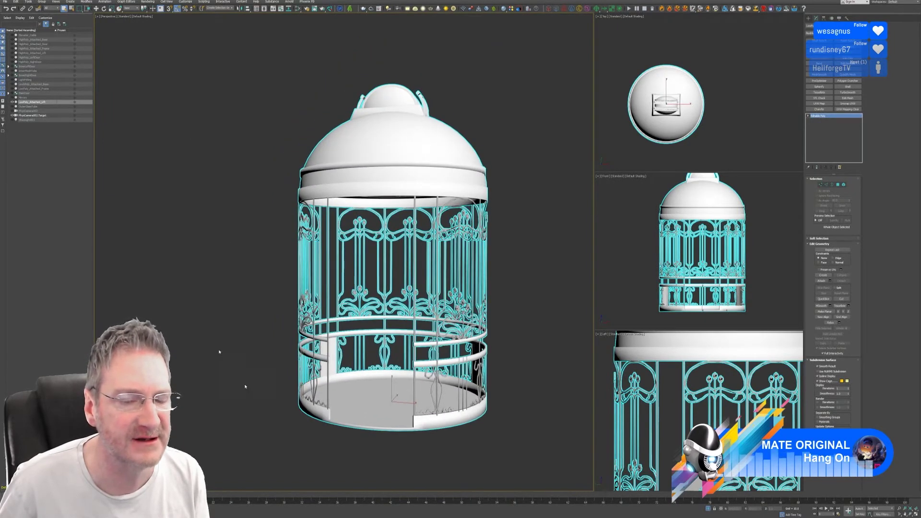
pyautogui.click(5, 2)
pyautogui.moveTo(39, 74)
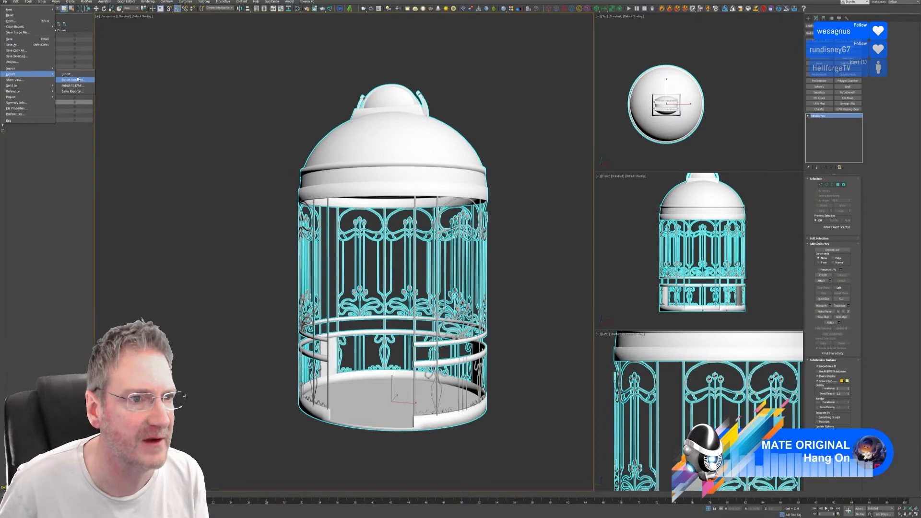
pyautogui.click(76, 80)
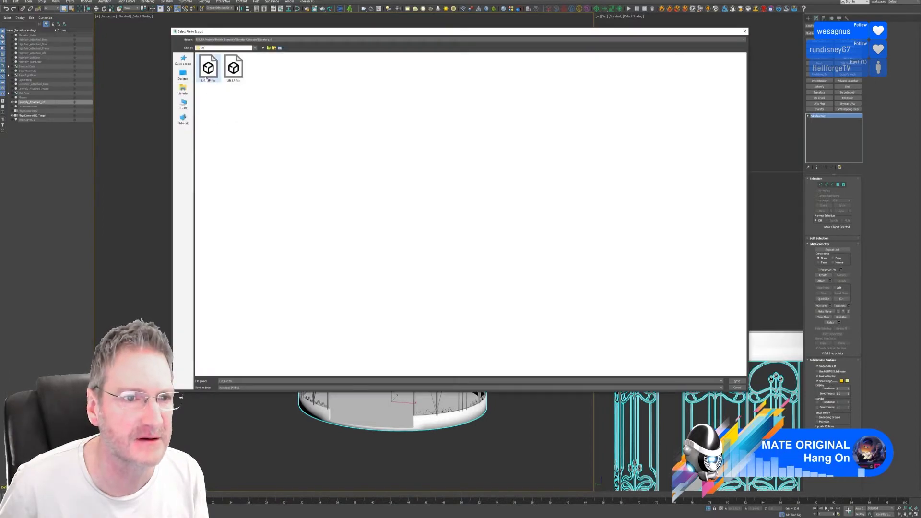
pyautogui.press('Return')
pyautogui.click(490, 265)
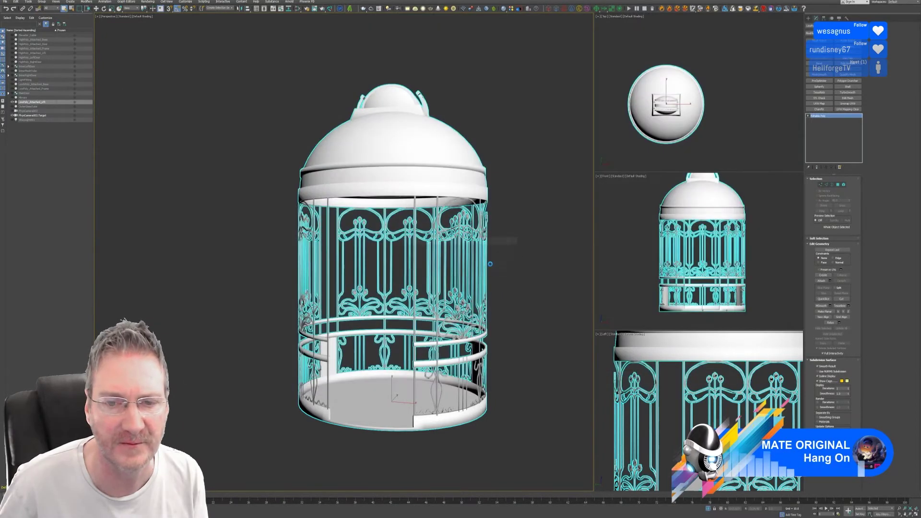
pyautogui.click(501, 255)
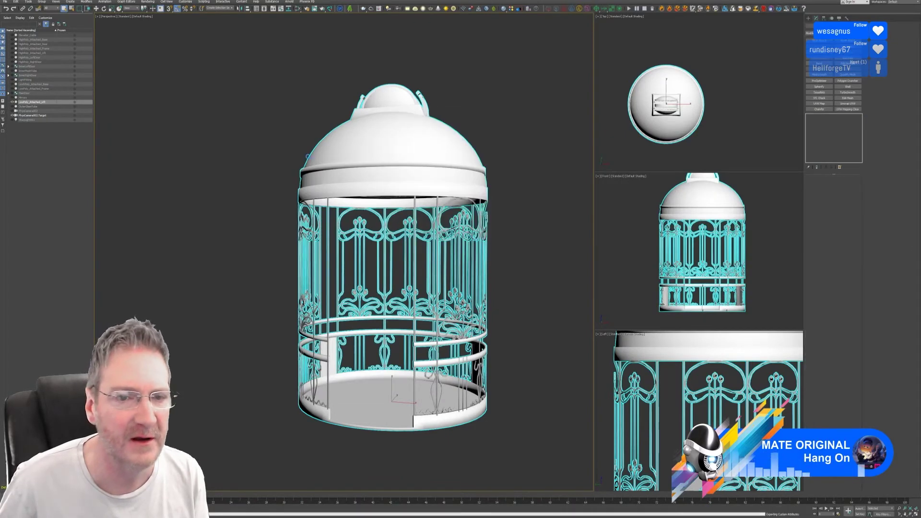
# Unhide HighPoly_Attached_Lift, hide LowPoly_Attached_Lift, and reselect the high-poly lift.
pyautogui.click(41, 53)
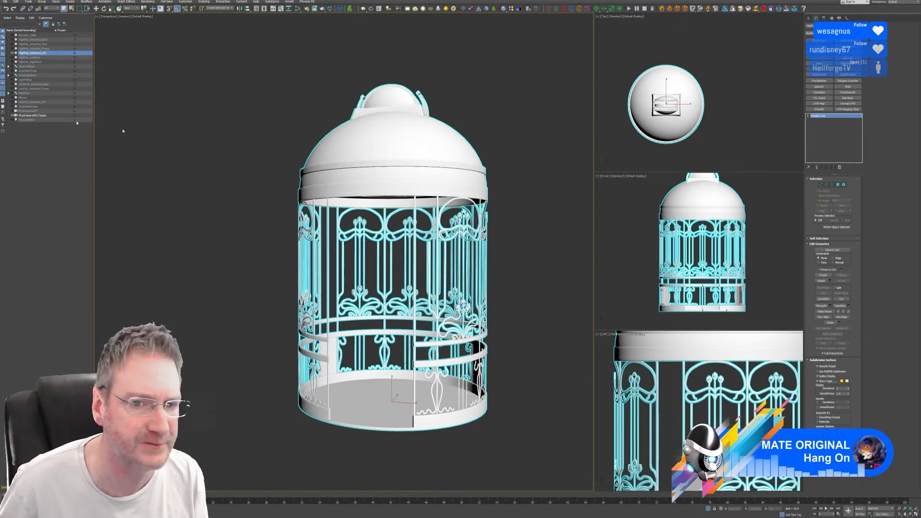
pyautogui.click(229, 109)
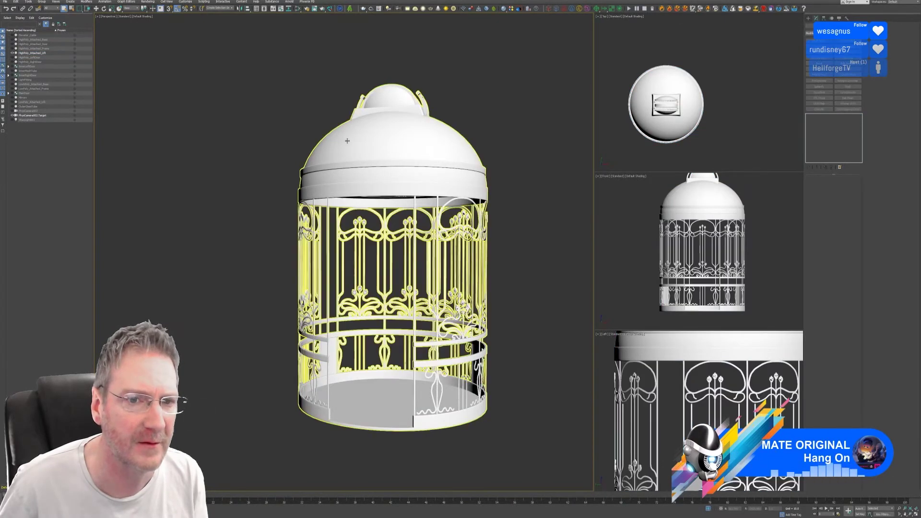
pyautogui.click(348, 139)
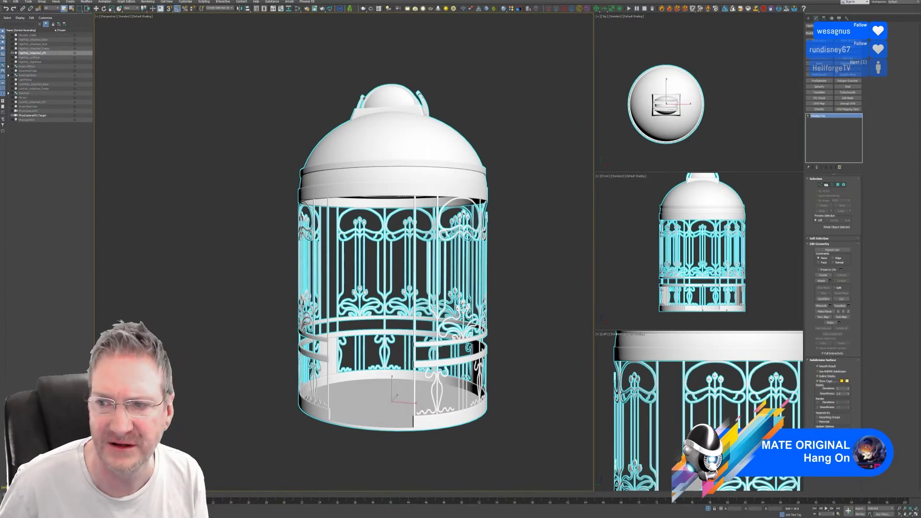
# Inspect the high-poly lift's upper flower buds at Element level and clear the element selection.
pyautogui.click(844, 185)
pyautogui.scroll(5, 310, 227)
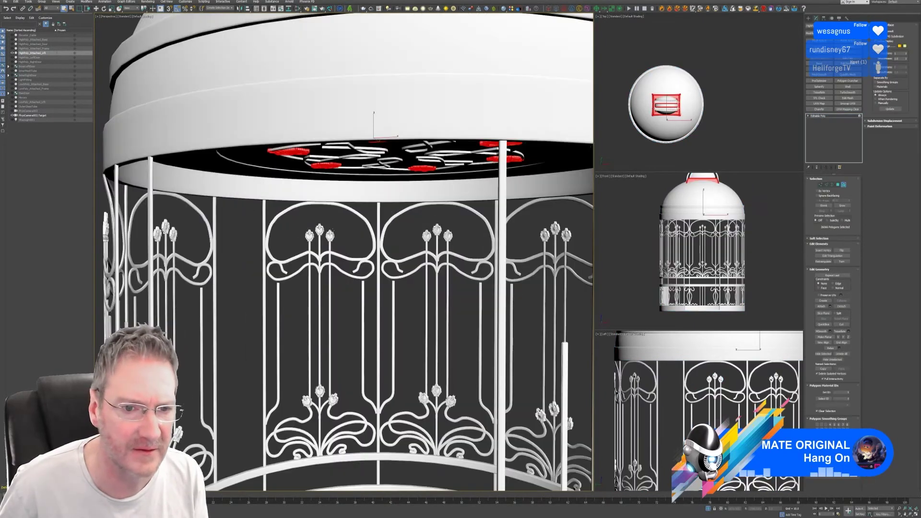
pyautogui.click(320, 240)
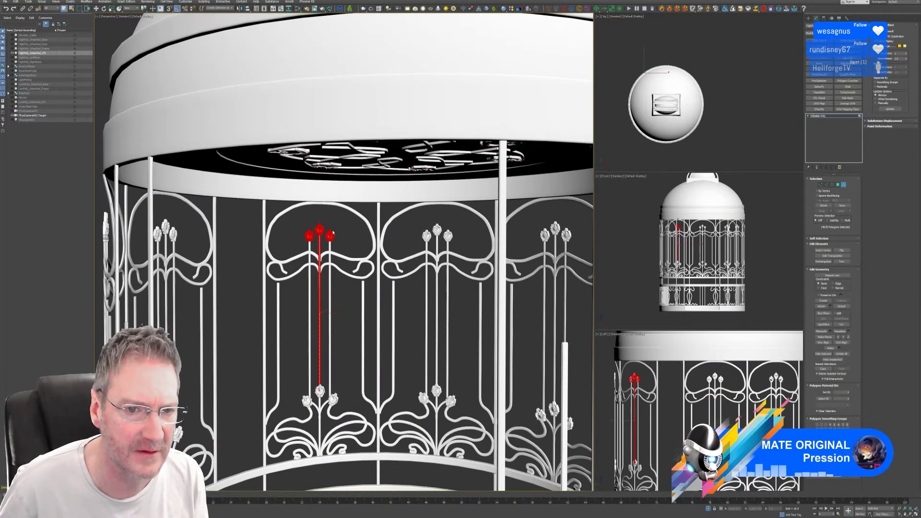
pyautogui.scroll(5, 331, 235)
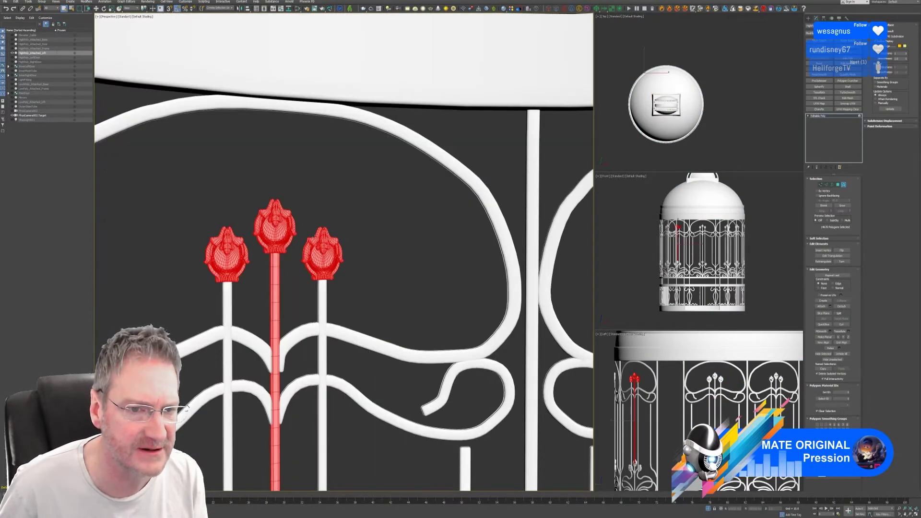
pyautogui.scroll(3, 312, 241)
pyautogui.click(386, 242)
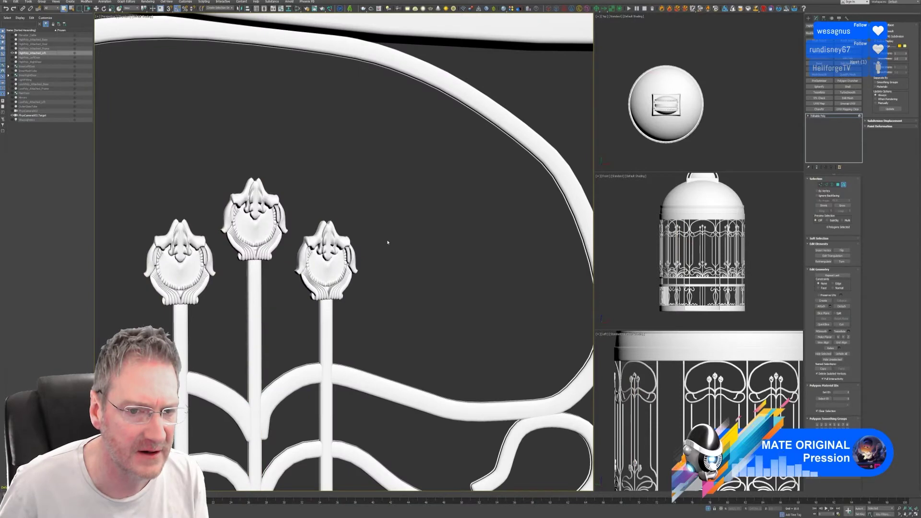
pyautogui.scroll(-10, 385, 252)
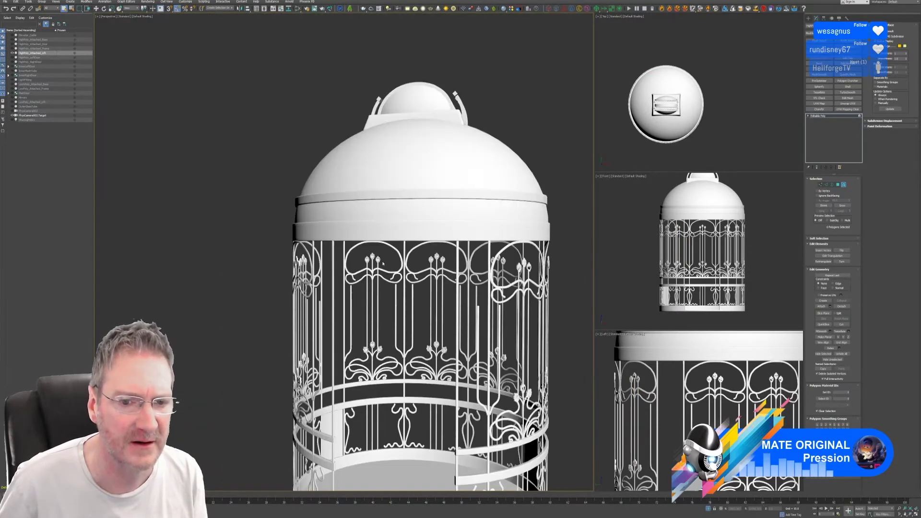
# Leave sub-object editing and export the high-poly lift as FBX, overwriting Lift_HP.fbx and keeping the current export options.
pyautogui.click(838, 184)
pyautogui.click(305, 97)
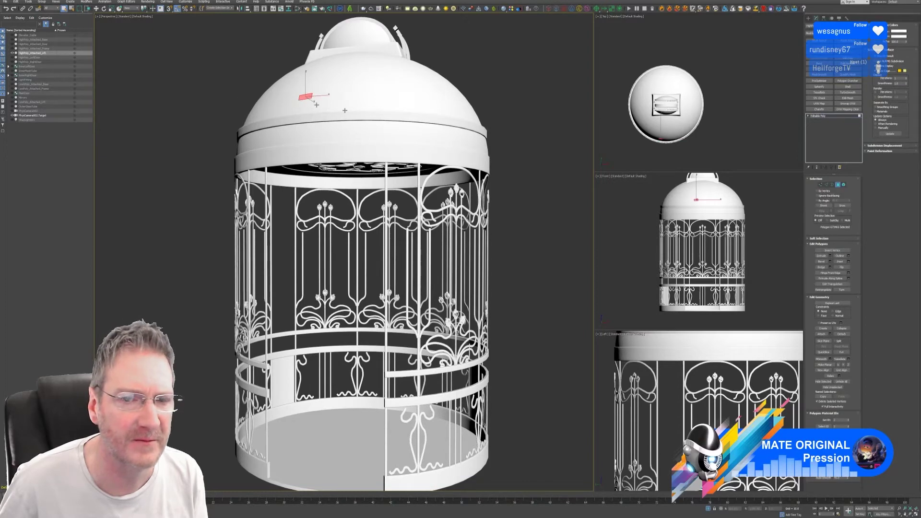
pyautogui.click(838, 185)
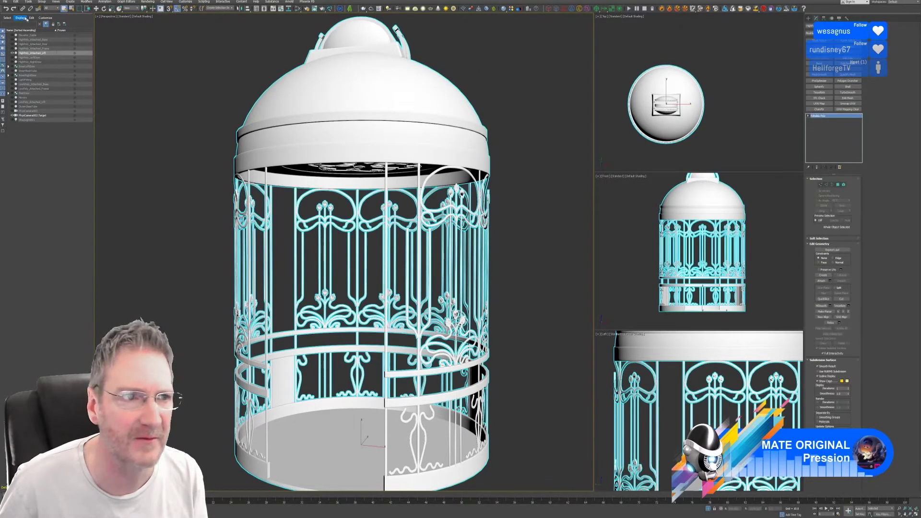
pyautogui.click(5, 2)
pyautogui.moveTo(14, 74)
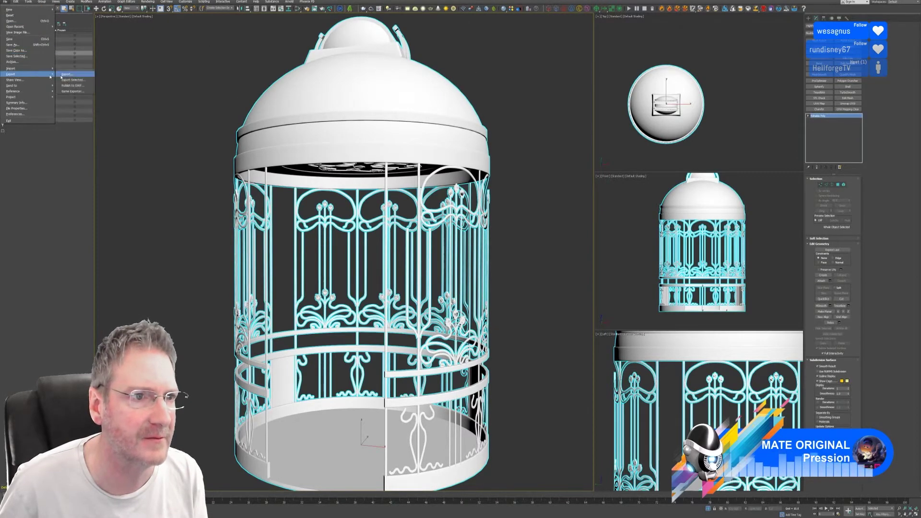
pyautogui.click(70, 74)
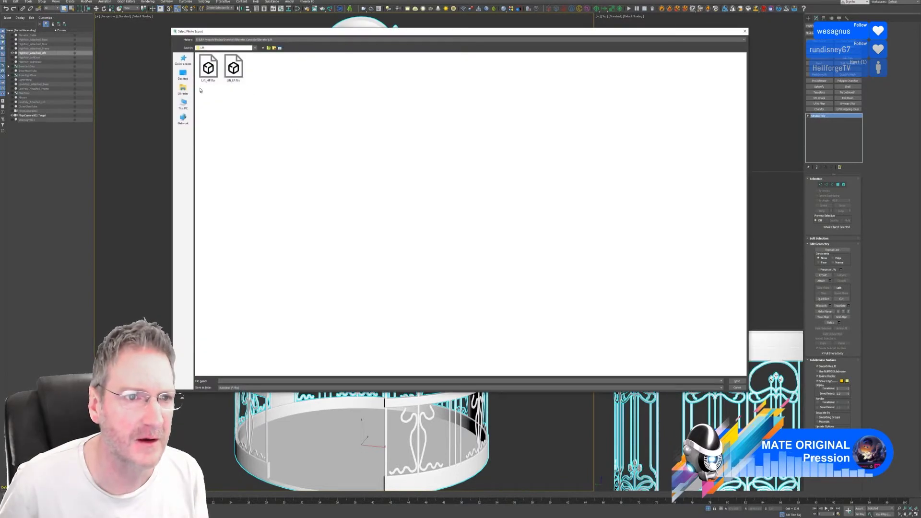
pyautogui.click(209, 68)
pyautogui.press('Return')
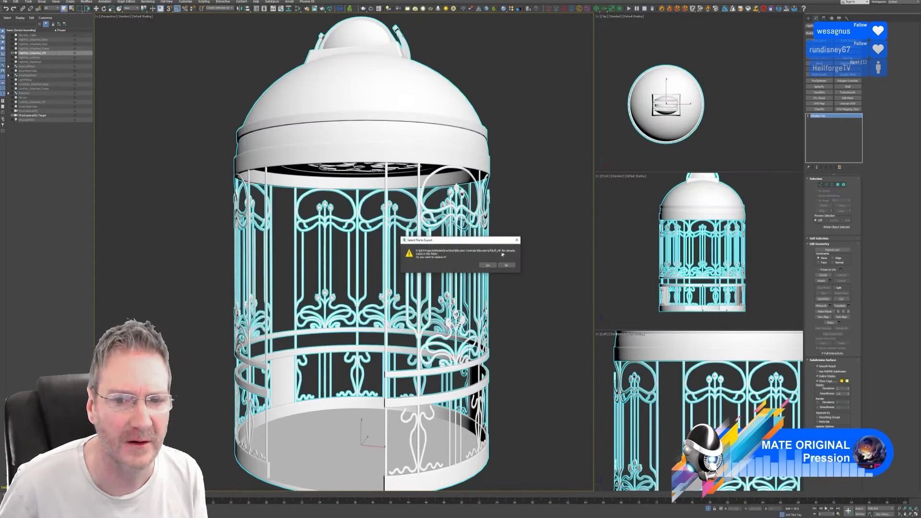
pyautogui.click(488, 265)
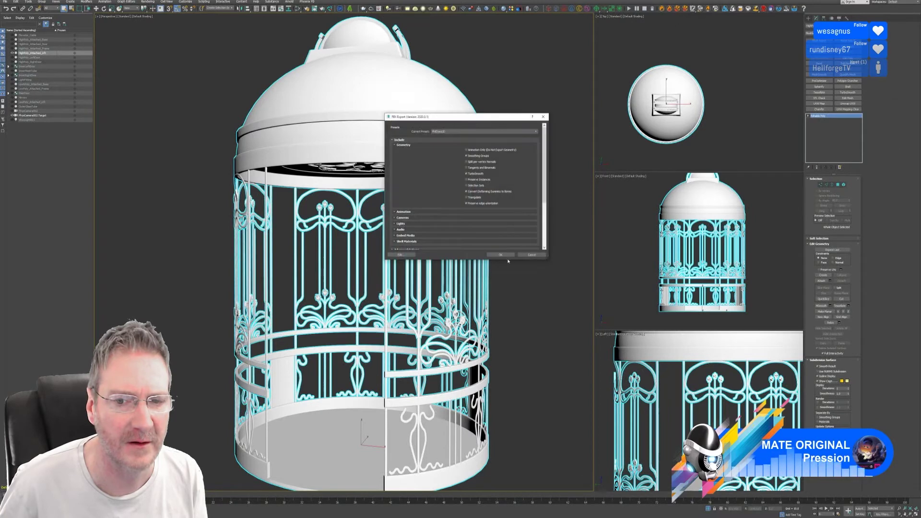
pyautogui.click(504, 256)
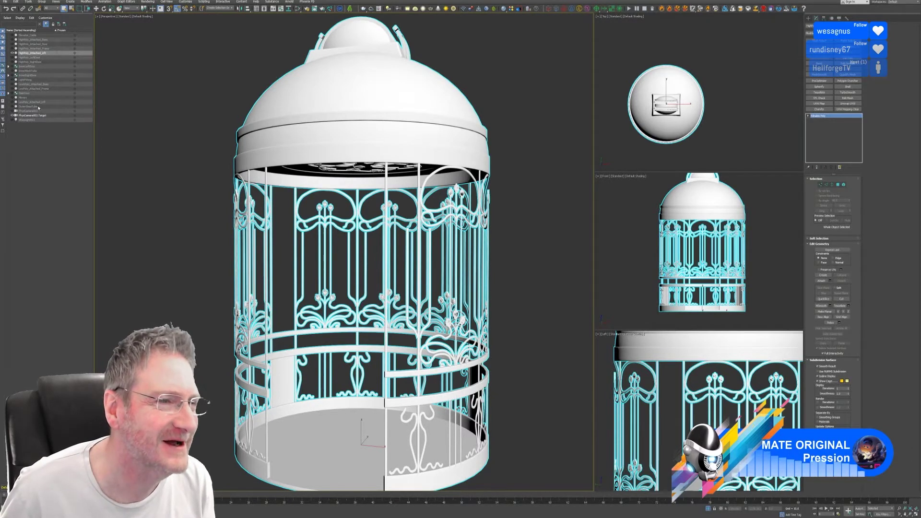
# Unhide LowPoly_Attached_Lift and hide HighPoly_Attached_Lift, leaving the low-poly lift selected.
pyautogui.click(33, 102)
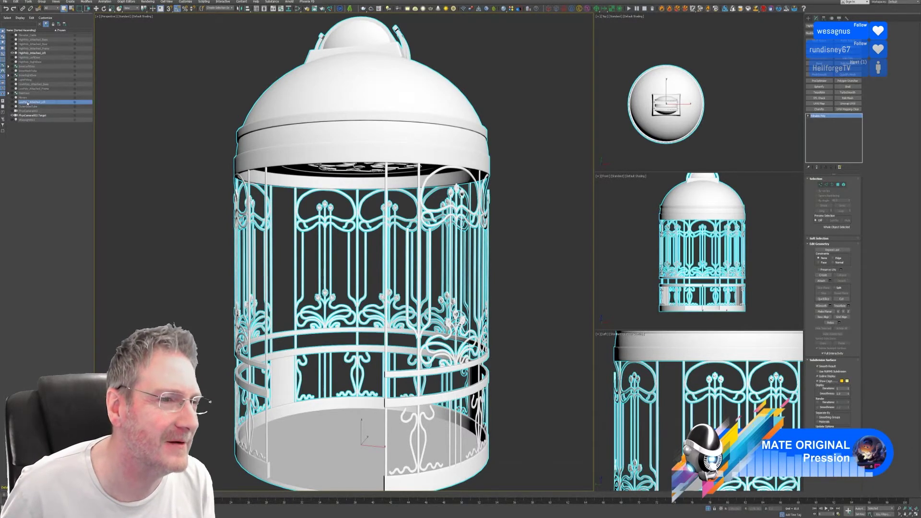
pyautogui.click(12, 102)
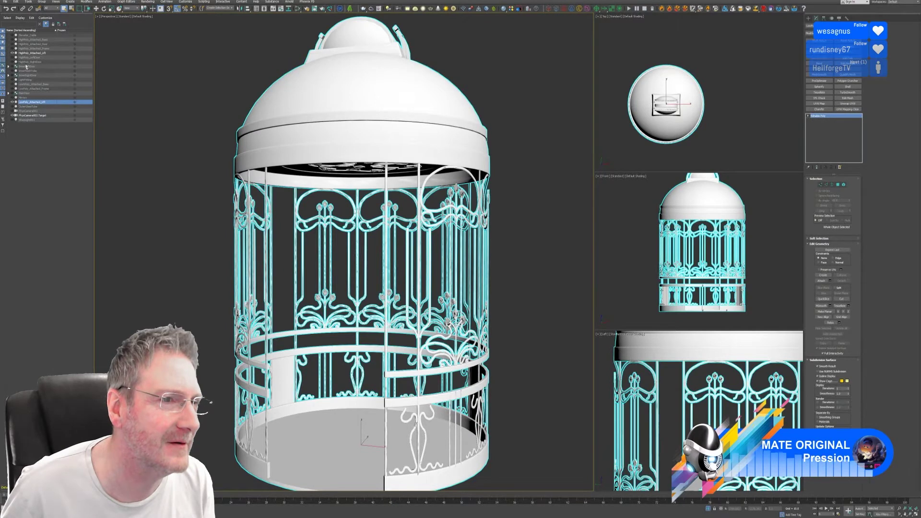
pyautogui.click(13, 54)
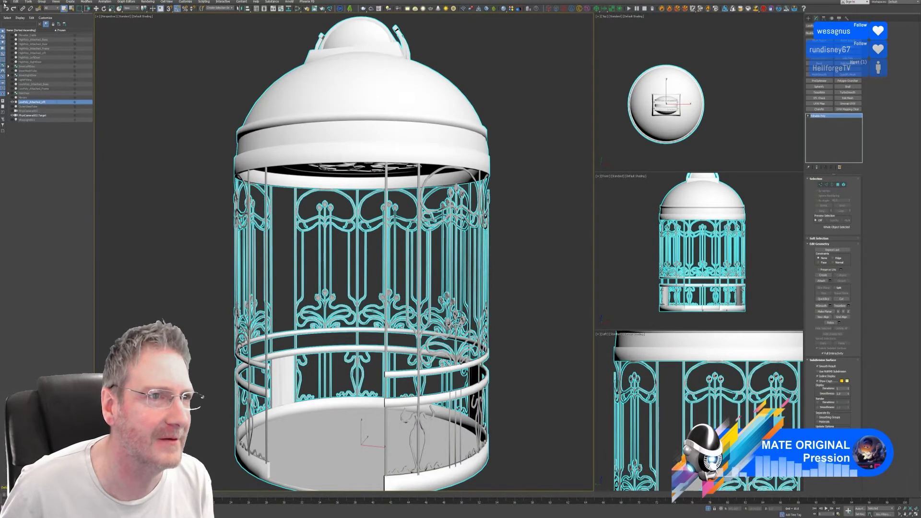
# Export the low-poly lift as FBX over the existing Lift_LP.fbx with the current export options.
pyautogui.click(77, 80)
pyautogui.click(235, 77)
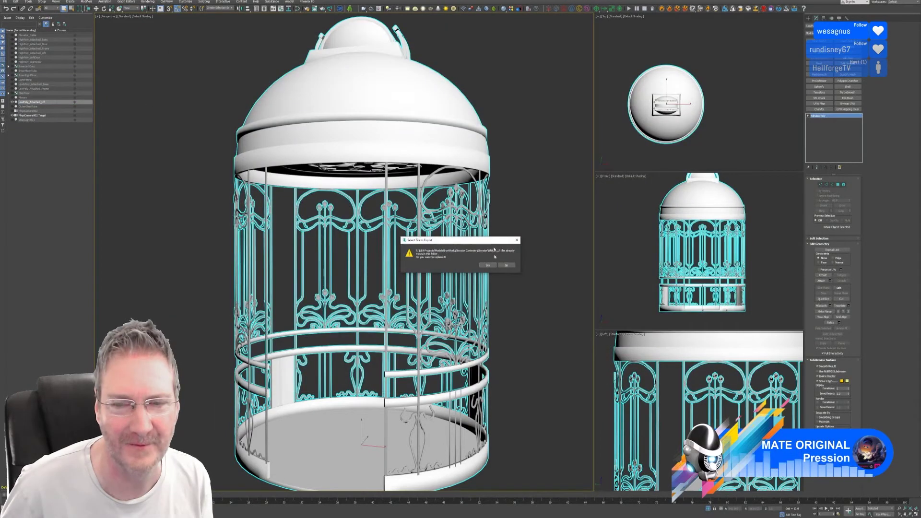
pyautogui.click(489, 266)
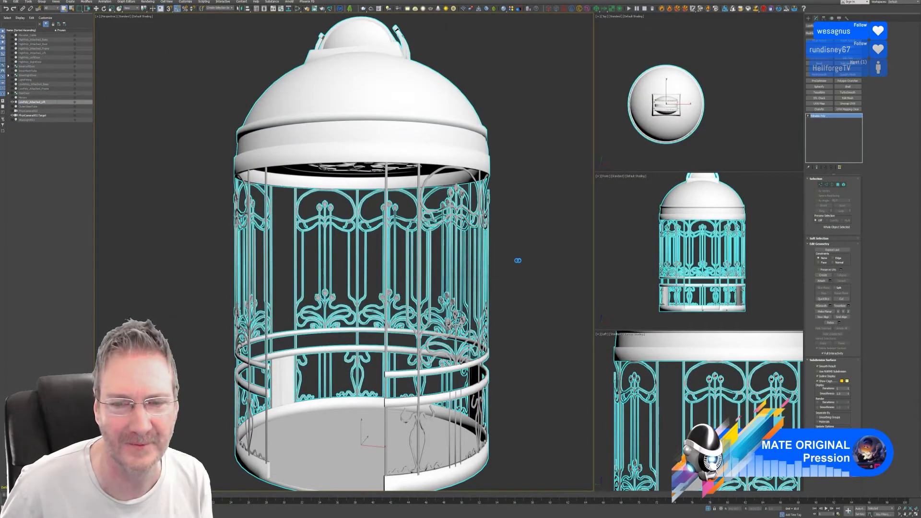
pyautogui.click(501, 255)
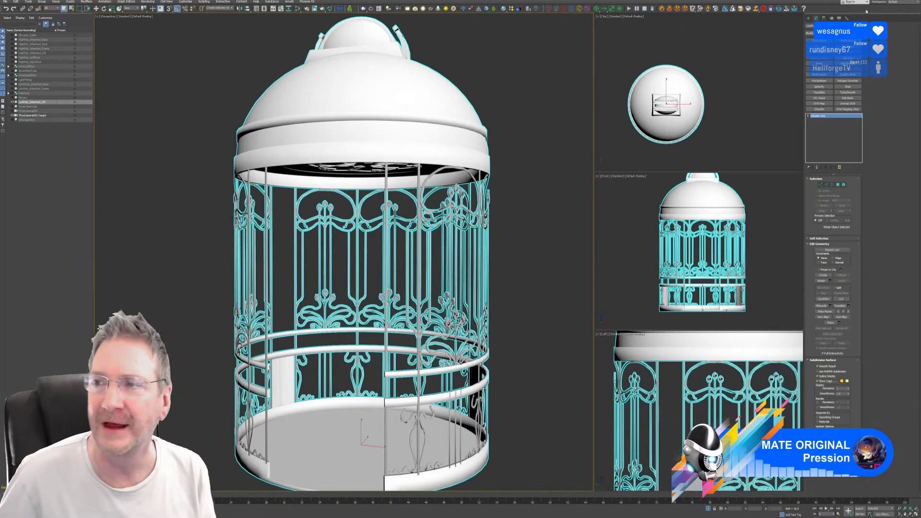
# Switch to Substance Painter, select the first texture set, and check the mesh map baking settings without baking.
pyautogui.click(889, 0)
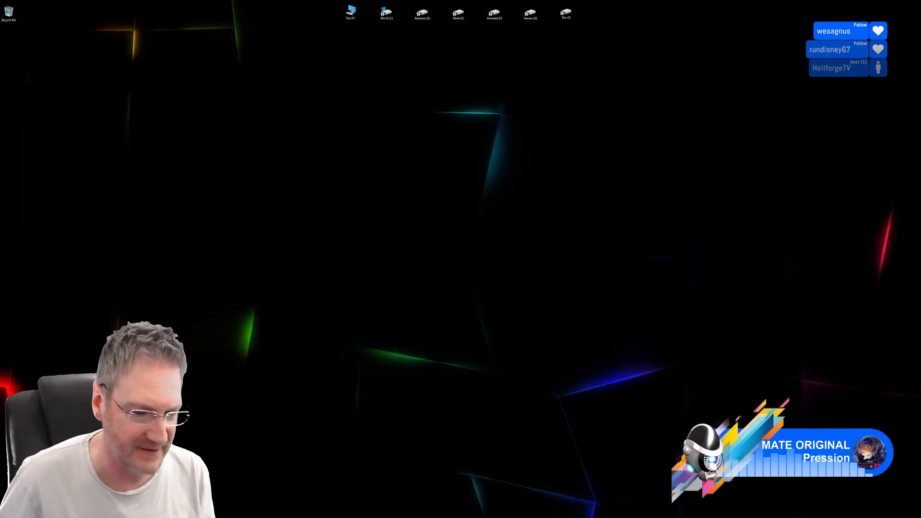
pyautogui.click(328, 517)
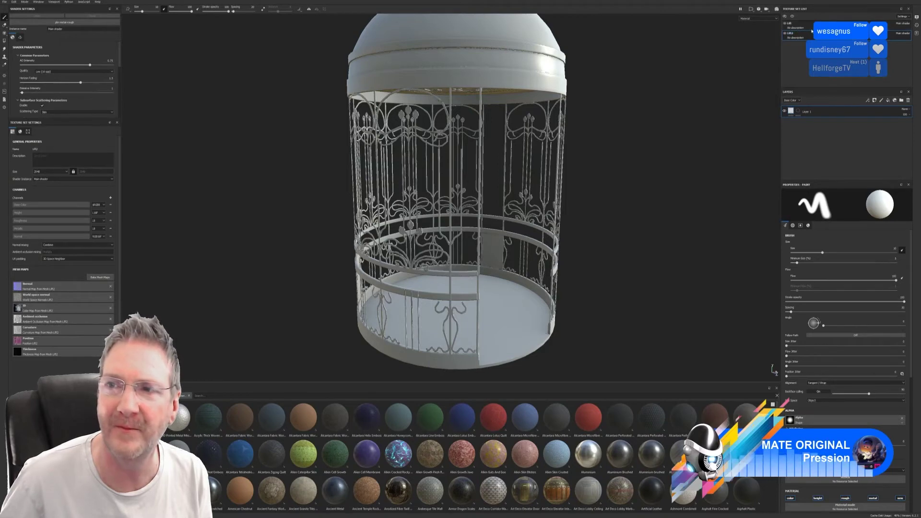
pyautogui.click(797, 24)
pyautogui.click(100, 277)
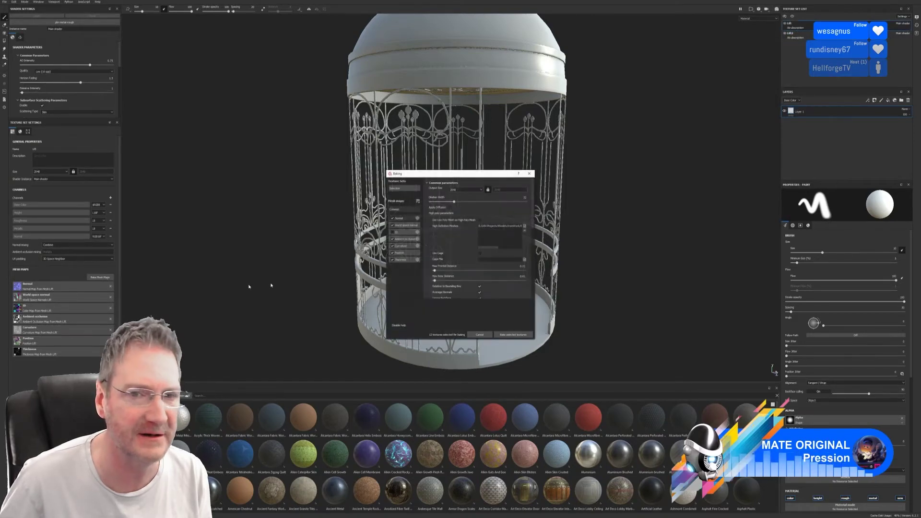
pyautogui.click(479, 335)
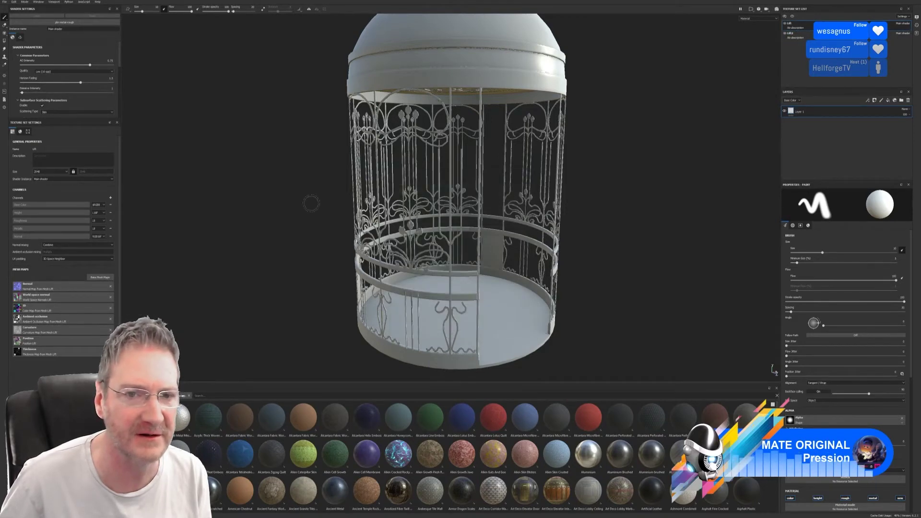
# Reload the project mesh from Lift_LP.fbx through the project configuration.
pyautogui.click(14, 3)
pyautogui.click(34, 22)
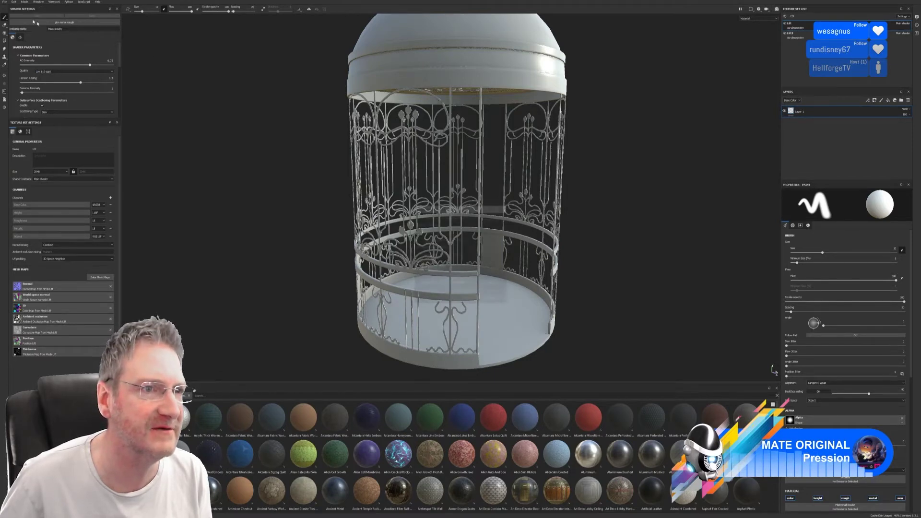
pyautogui.click(493, 217)
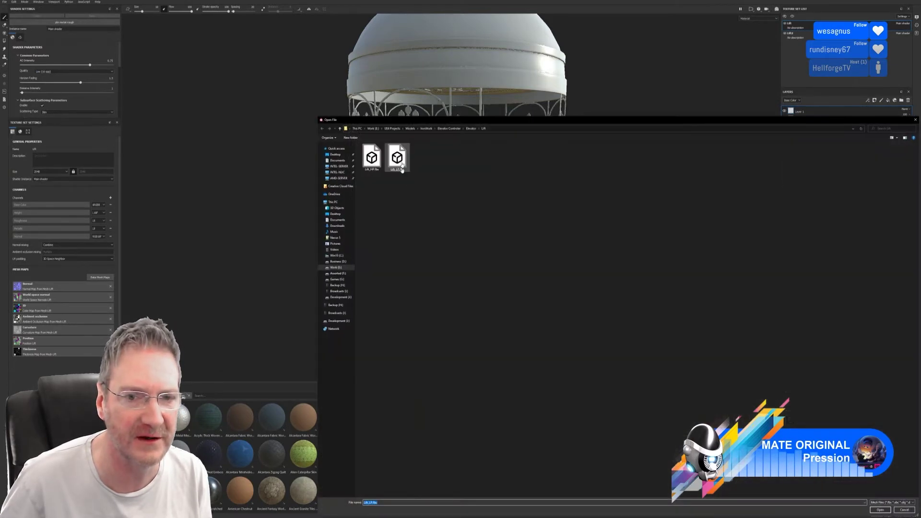
pyautogui.press('Escape')
pyautogui.click(465, 300)
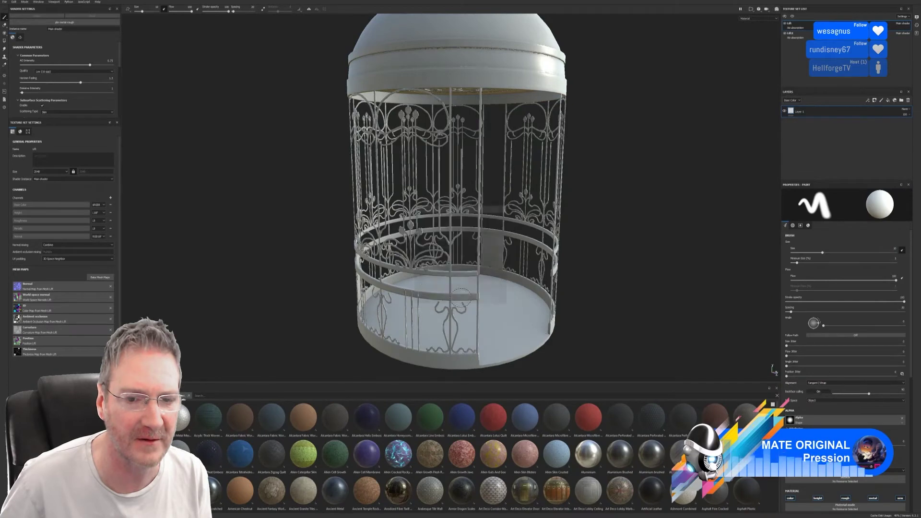
# Replace the high-definition mesh entry in the baking settings with the re-exported Lift_HP.fbx.
pyautogui.click(100, 277)
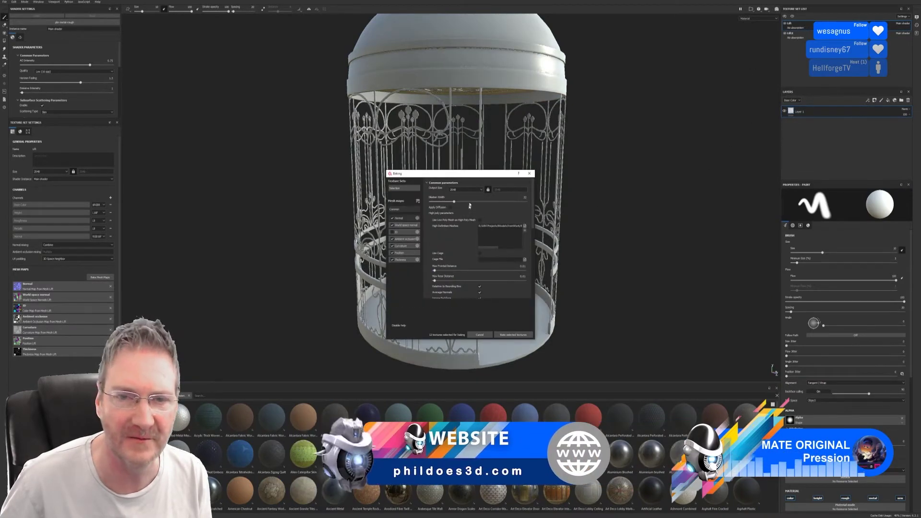
pyautogui.moveTo(405, 226)
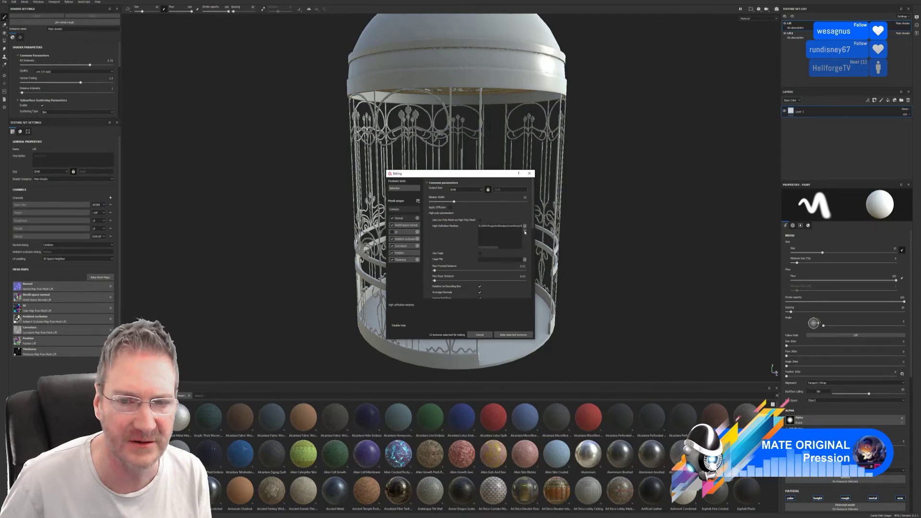
pyautogui.click(510, 227)
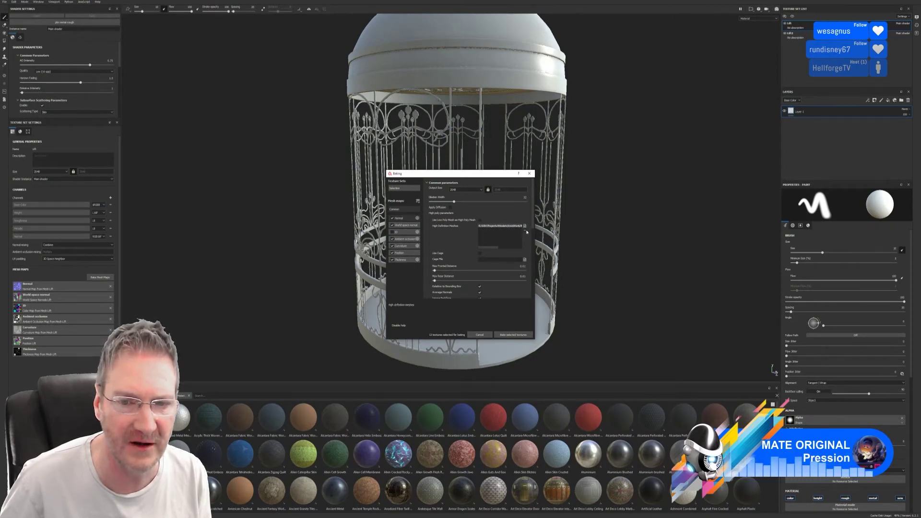
pyautogui.click(526, 231)
pyautogui.click(525, 226)
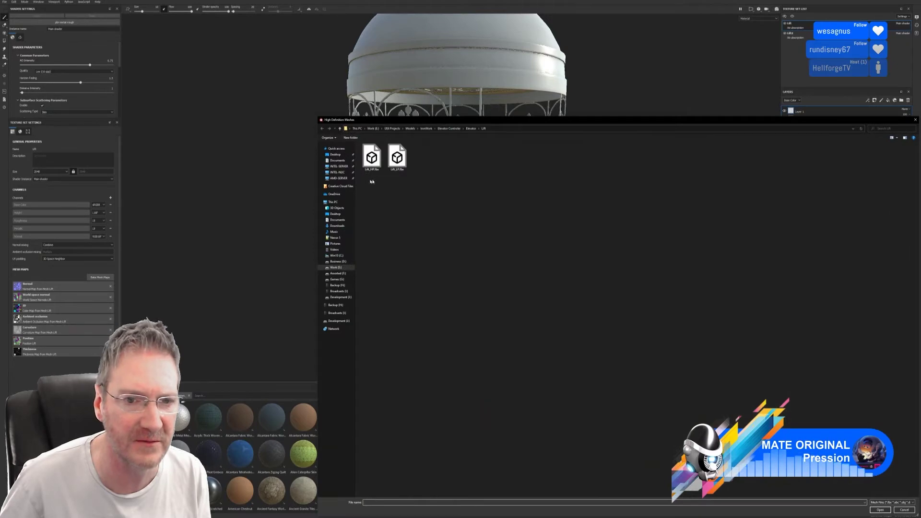
pyautogui.doubleClick(372, 157)
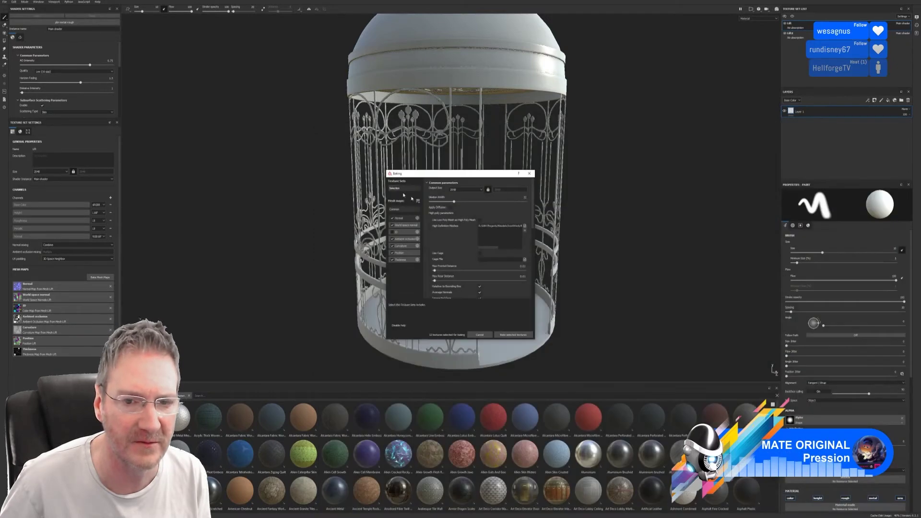
# Bake the selected mesh maps and inspect the result on the cage's upper ironwork and flower buds.
pyautogui.click(513, 335)
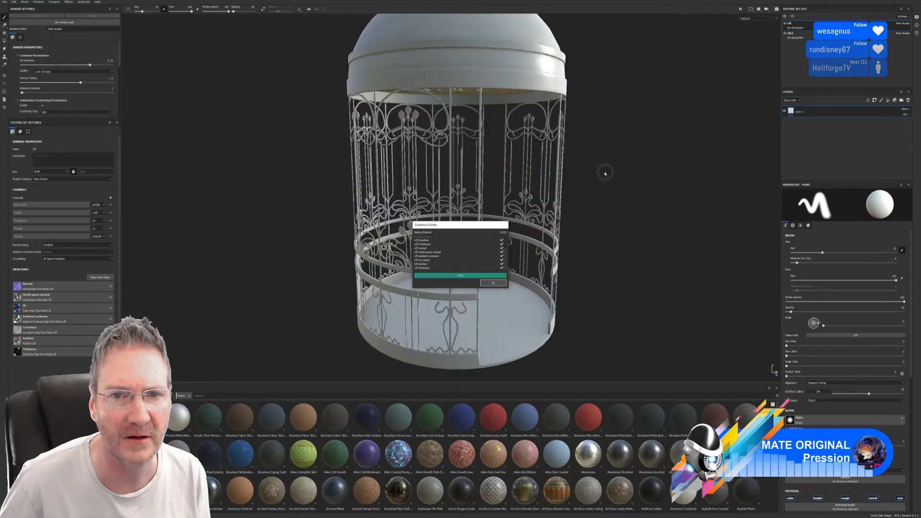
pyautogui.click(493, 283)
pyautogui.scroll(3, 475, 120)
pyautogui.scroll(5, 474, 118)
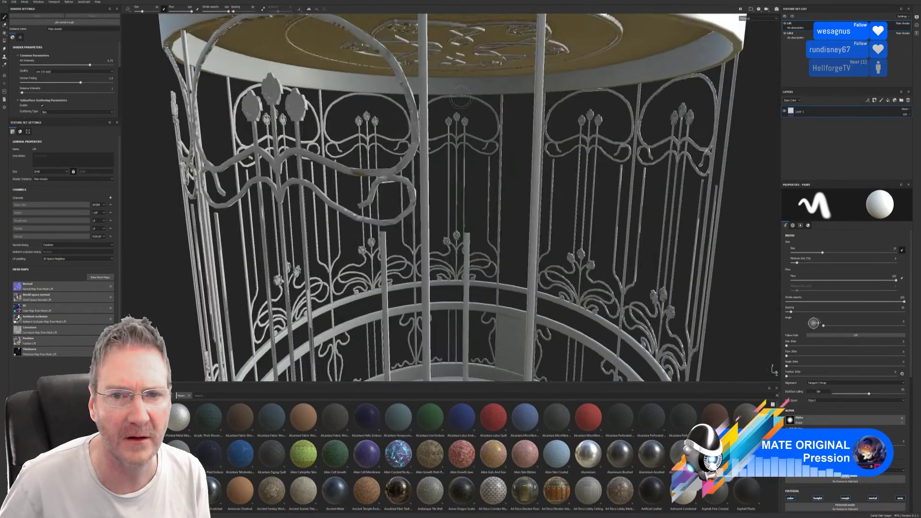
pyautogui.scroll(-8, 479, 119)
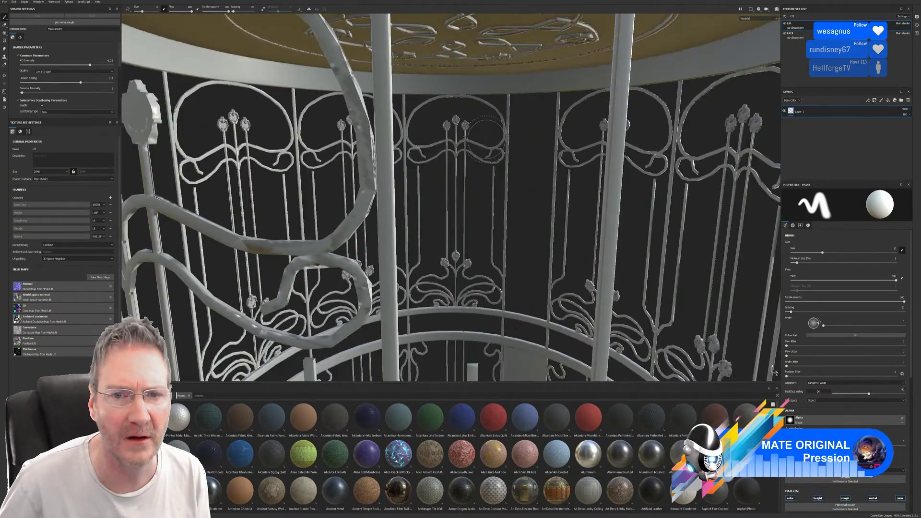
# Select the second texture set and replace its high-definition mesh for baking with Lift_HP.fbx.
pyautogui.click(808, 39)
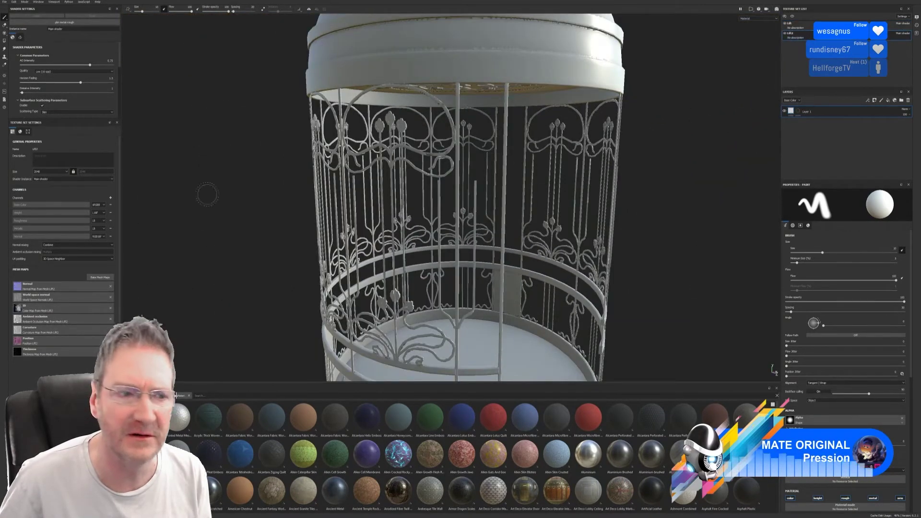
pyautogui.click(100, 277)
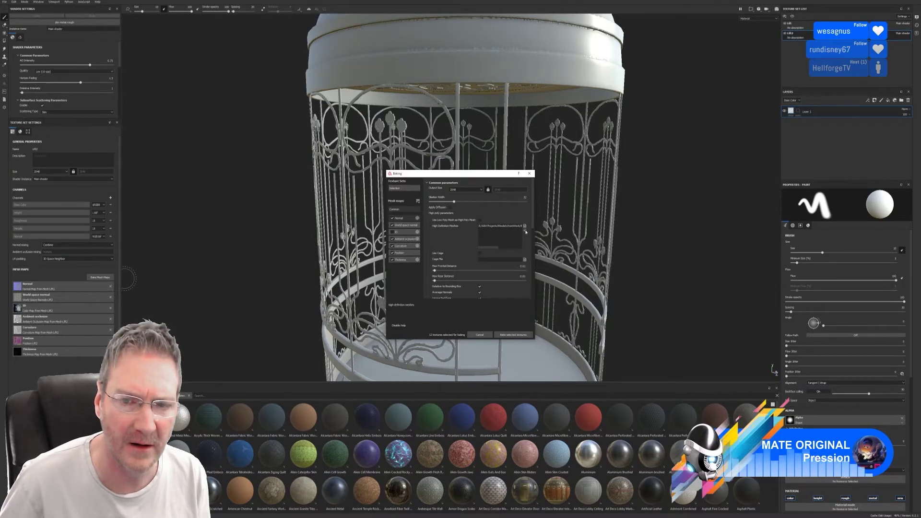
pyautogui.click(516, 227)
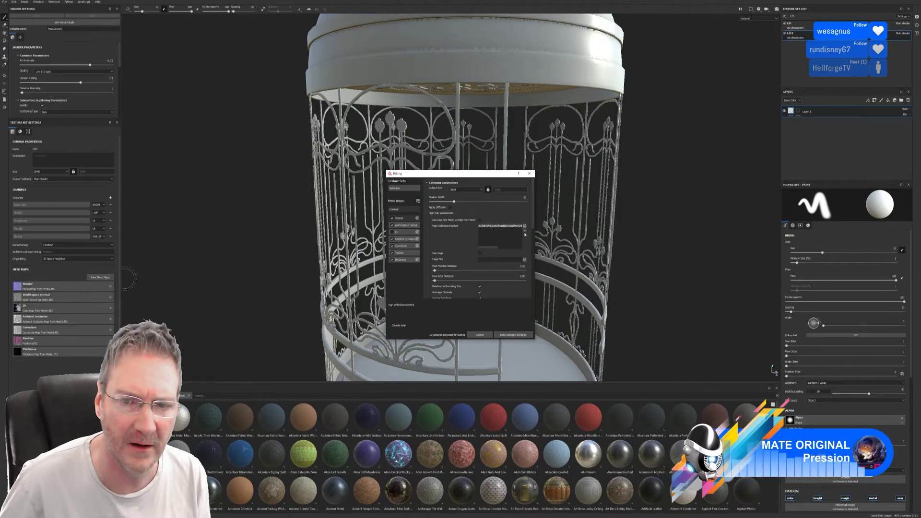
pyautogui.click(525, 231)
pyautogui.click(525, 226)
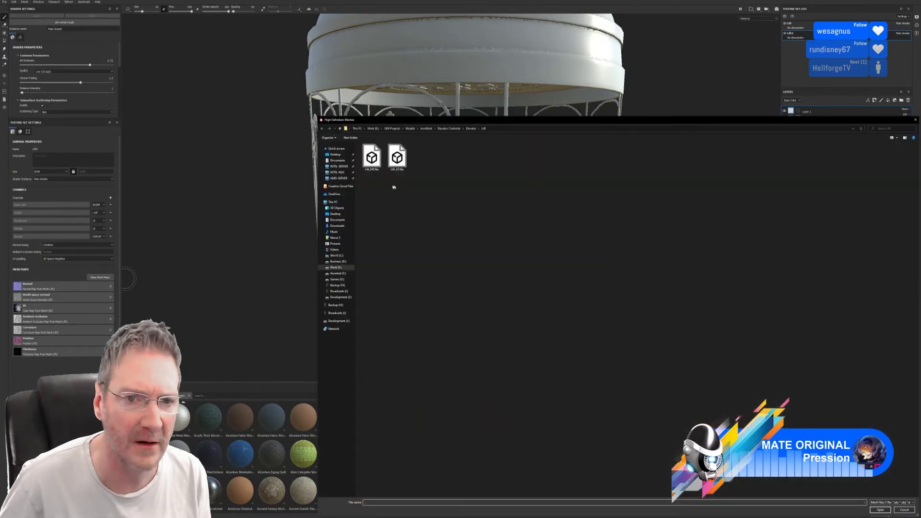
pyautogui.doubleClick(372, 158)
# Rebake the selected mesh maps and examine the baked flower buds on the rear panels up close.
pyautogui.click(514, 336)
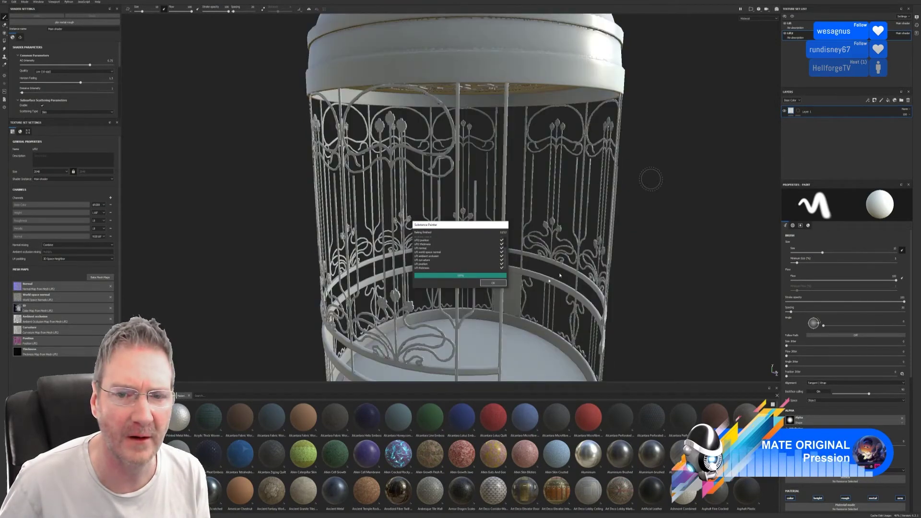
pyautogui.click(493, 282)
pyautogui.scroll(5, 482, 143)
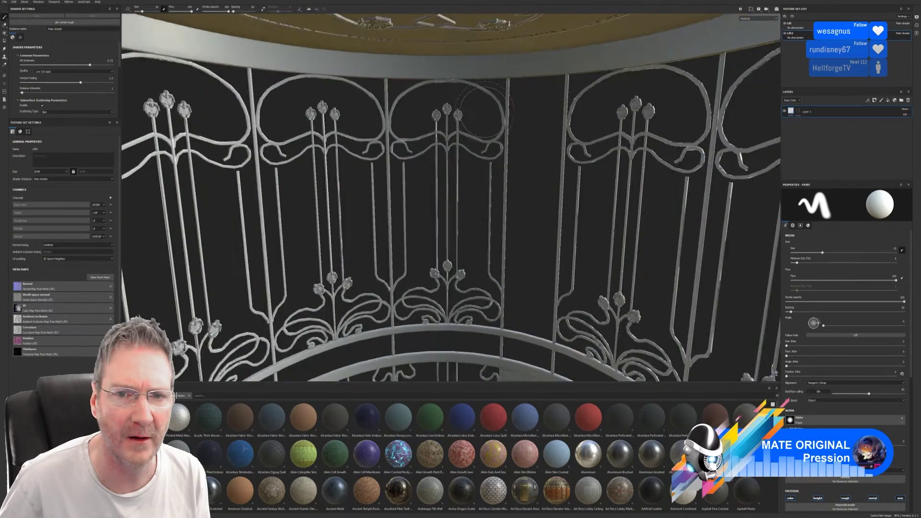
pyautogui.scroll(4, 481, 111)
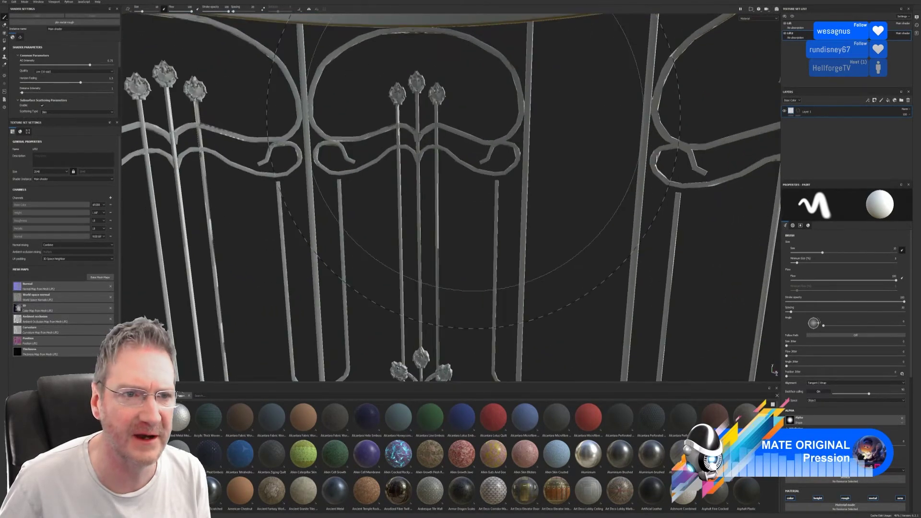
# Examine the baked flower buds and curved bars on the cage's upper rear panels from several distances.
pyautogui.scroll(-5, 475, 159)
pyautogui.scroll(5, 470, 116)
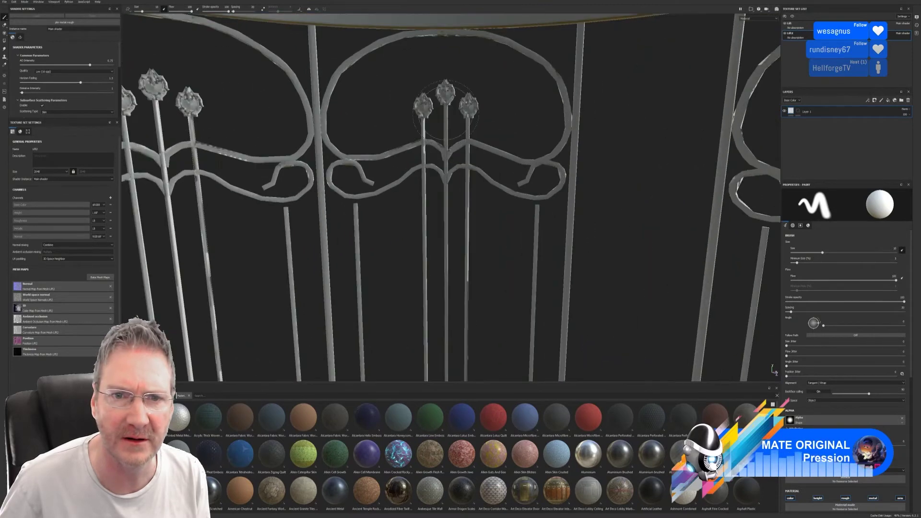
pyautogui.scroll(2, 473, 110)
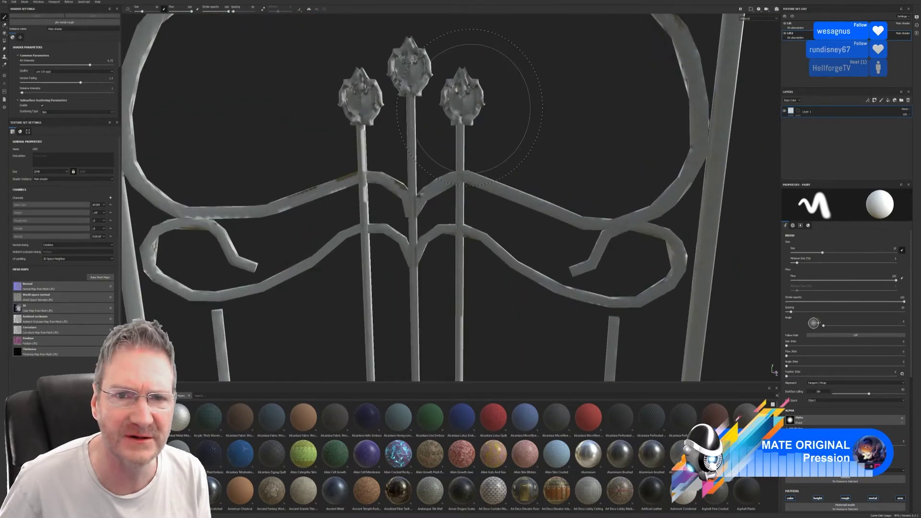
pyautogui.scroll(2, 470, 108)
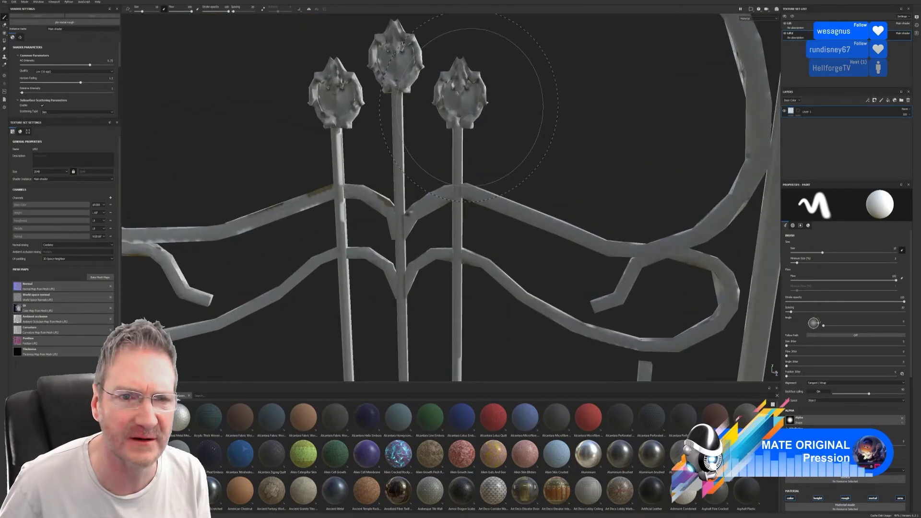
pyautogui.scroll(-8, 470, 107)
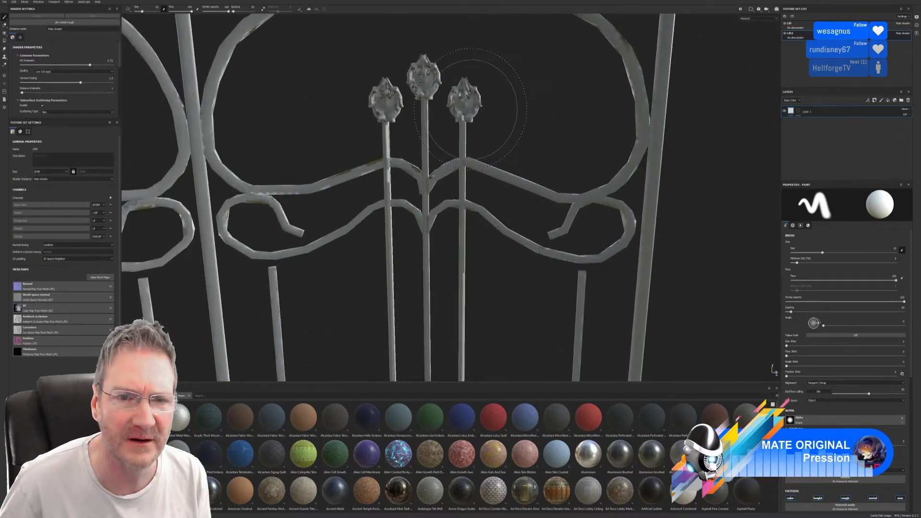
pyautogui.scroll(-8, 475, 132)
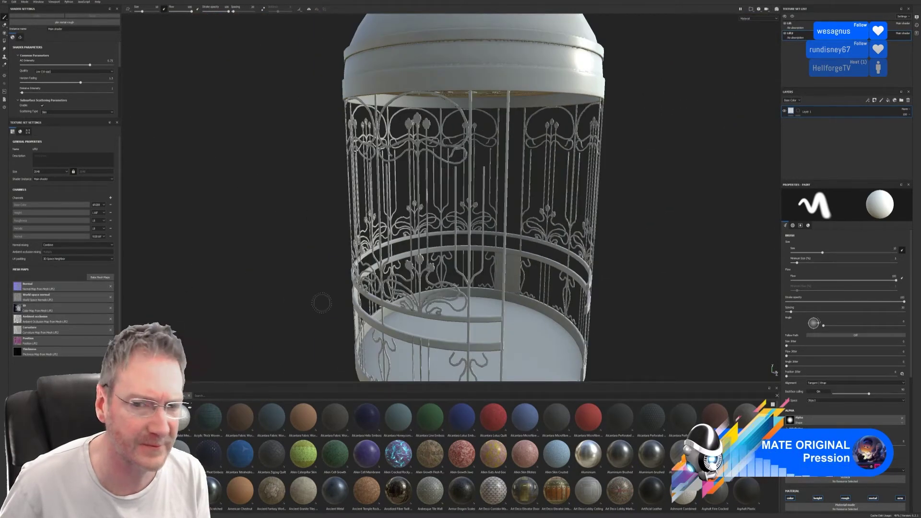
# Examine the baked scrollwork and flower buds just above the cage's handrail, ending on a view of the whole lift.
pyautogui.scroll(-3, 321, 302)
pyautogui.keyDown('alt'); pyautogui.moveTo(583, 242); pyautogui.dragTo(519, 191); pyautogui.keyUp('alt')
pyautogui.keyDown('alt'); pyautogui.moveTo(552, 168); pyautogui.dragTo(693, 136, button='right'); pyautogui.keyUp('alt')
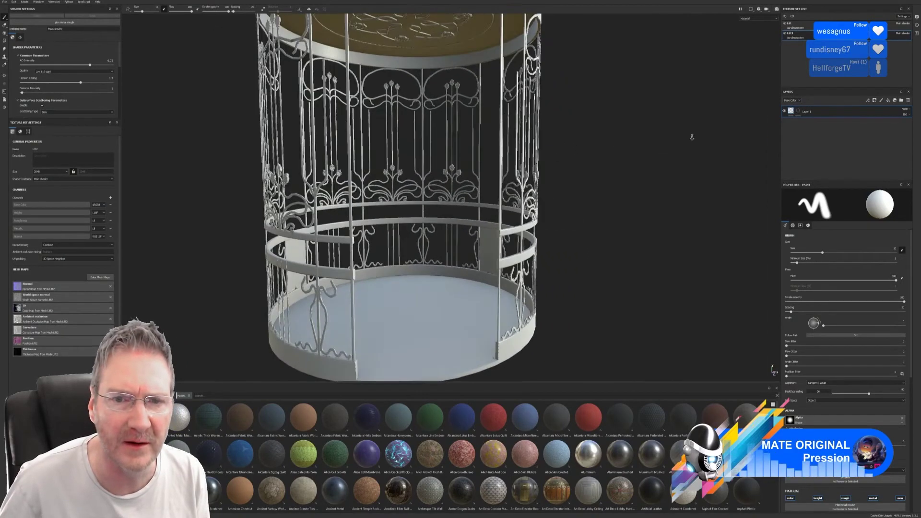
pyautogui.keyDown('alt'); pyautogui.moveTo(622, 168); pyautogui.dragTo(773, 153, button='right'); pyautogui.keyUp('alt')
pyautogui.keyDown('alt'); pyautogui.moveTo(542, 161); pyautogui.dragTo(691, 153, button='right'); pyautogui.keyUp('alt')
pyautogui.keyDown('alt'); pyautogui.moveTo(499, 154); pyautogui.dragTo(758, 147, button='right'); pyautogui.keyUp('alt')
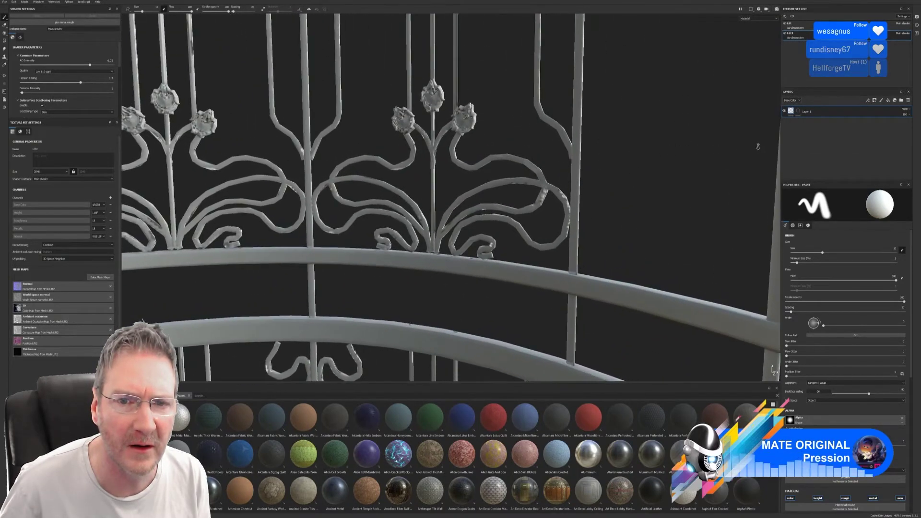
pyautogui.keyDown('alt'); pyautogui.moveTo(583, 151); pyautogui.dragTo(703, 148, button='right'); pyautogui.keyUp('alt')
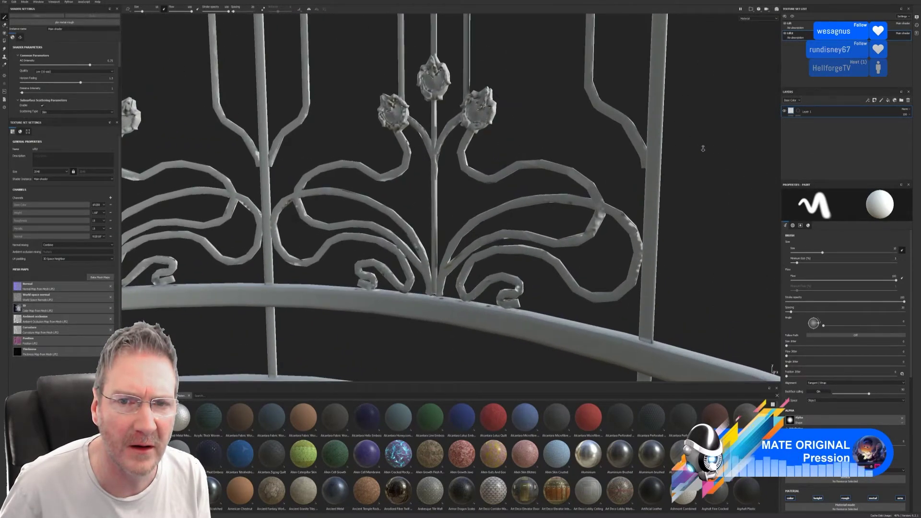
pyautogui.keyDown('alt'); pyautogui.moveTo(617, 147); pyautogui.dragTo(161, 197, button='right'); pyautogui.keyUp('alt')
pyautogui.keyDown('alt'); pyautogui.moveTo(312, 146); pyautogui.dragTo(427, 192, button='middle'); pyautogui.keyUp('alt')
pyautogui.keyDown('alt'); pyautogui.moveTo(427, 192); pyautogui.dragTo(292, 193, button='right'); pyautogui.keyUp('alt')
pyautogui.keyDown('alt'); pyautogui.moveTo(434, 188); pyautogui.dragTo(417, 190, button='middle'); pyautogui.keyUp('alt')
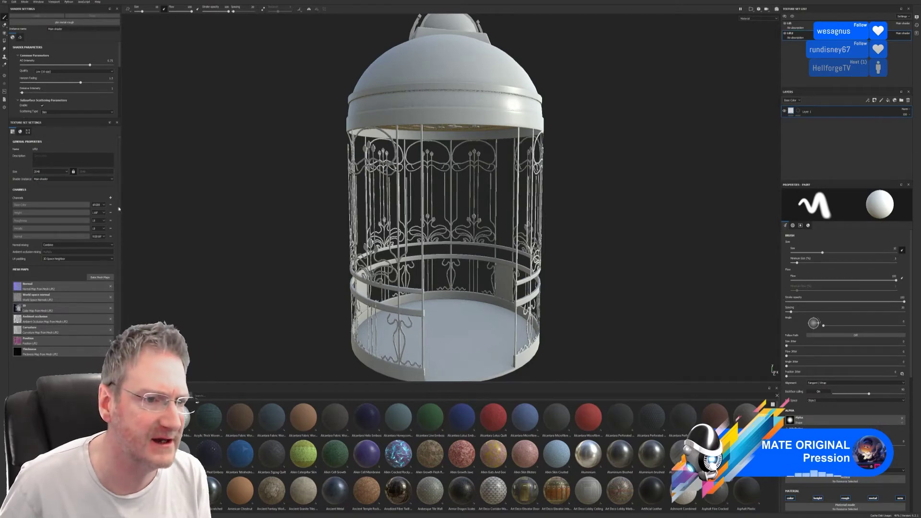
# Set the texture size to 4096 for both the second and the first texture set.
pyautogui.click(66, 174)
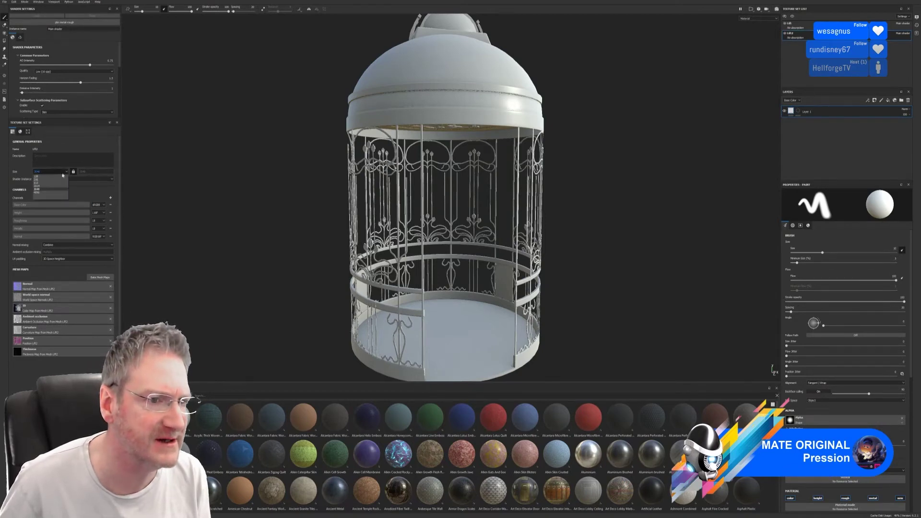
pyautogui.click(40, 193)
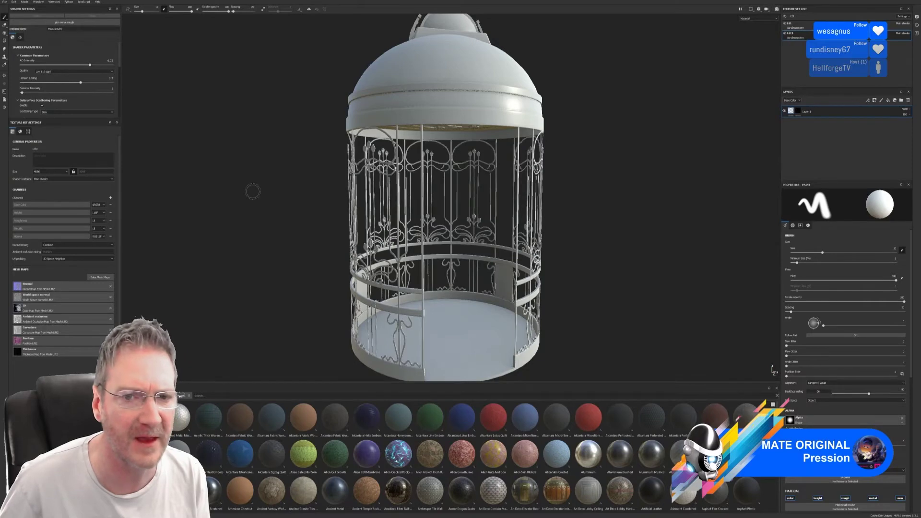
pyautogui.click(796, 23)
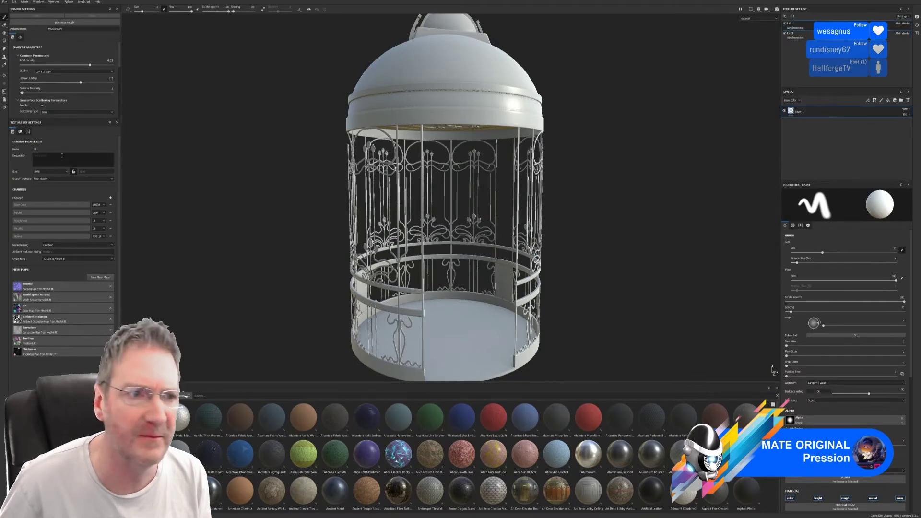
pyautogui.click(66, 172)
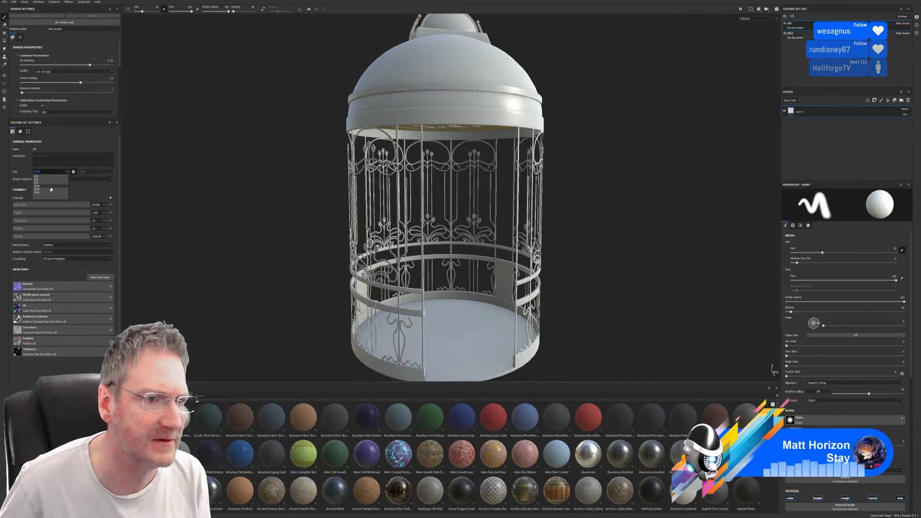
pyautogui.click(40, 192)
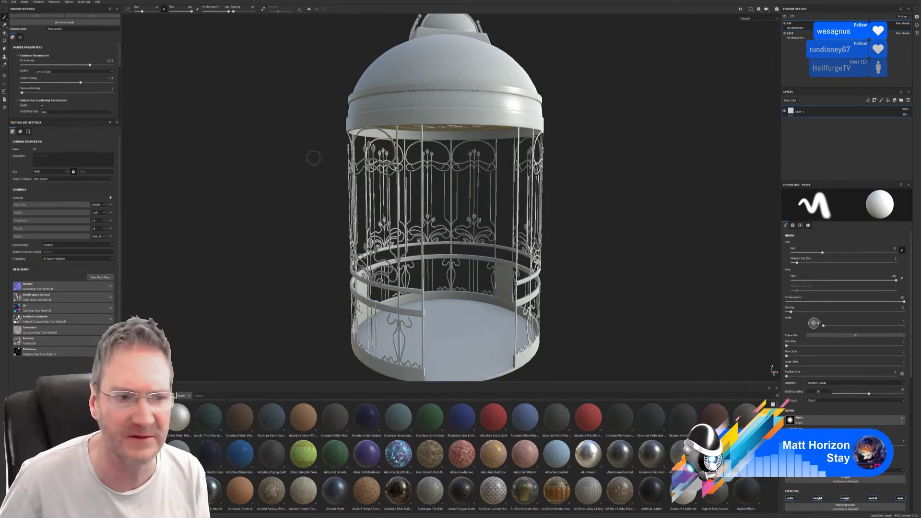
# Set the baking output size to 4096 and bake the selected mesh maps.
pyautogui.click(100, 277)
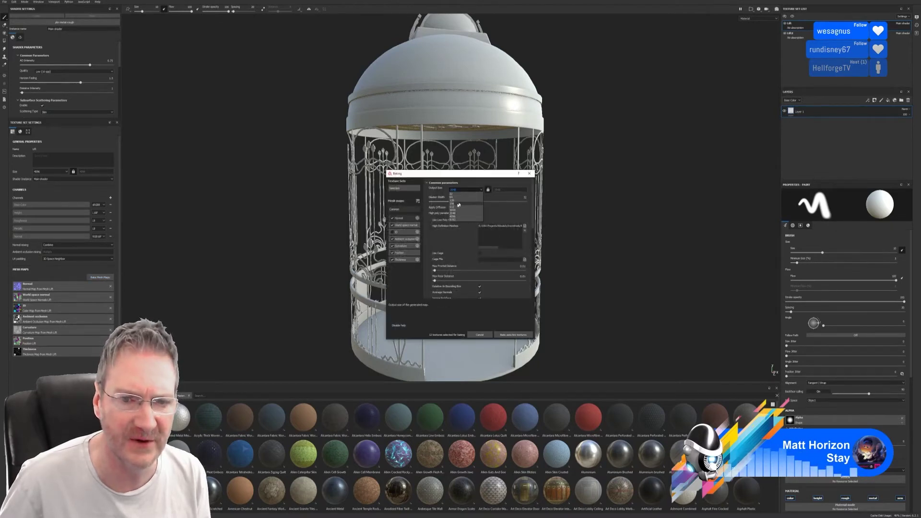
pyautogui.click(474, 191)
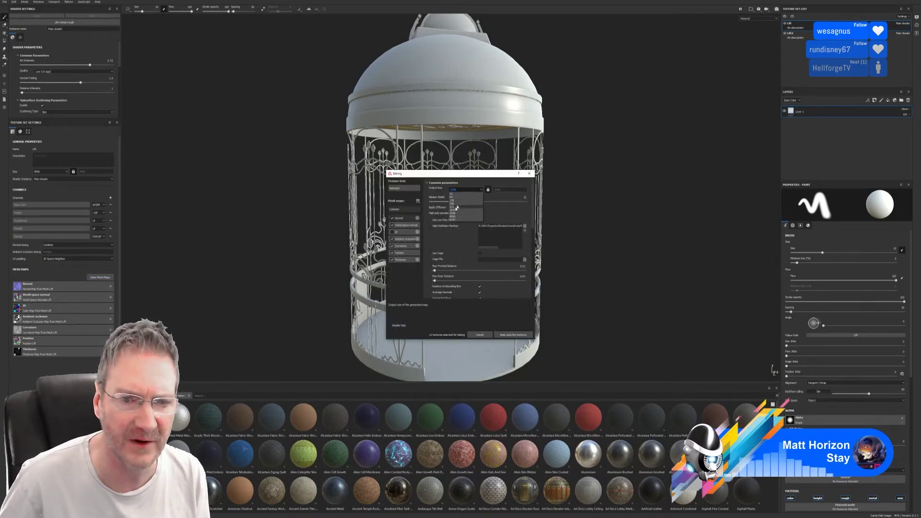
pyautogui.click(457, 217)
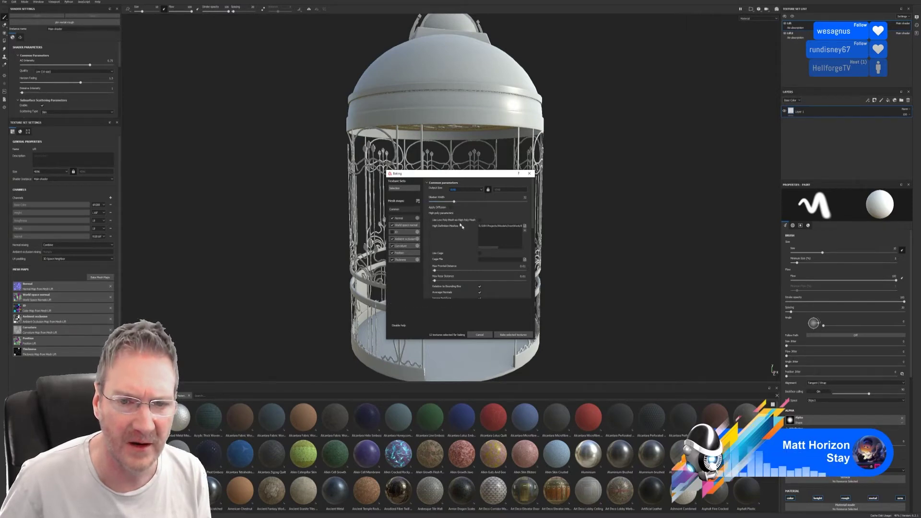
pyautogui.click(514, 335)
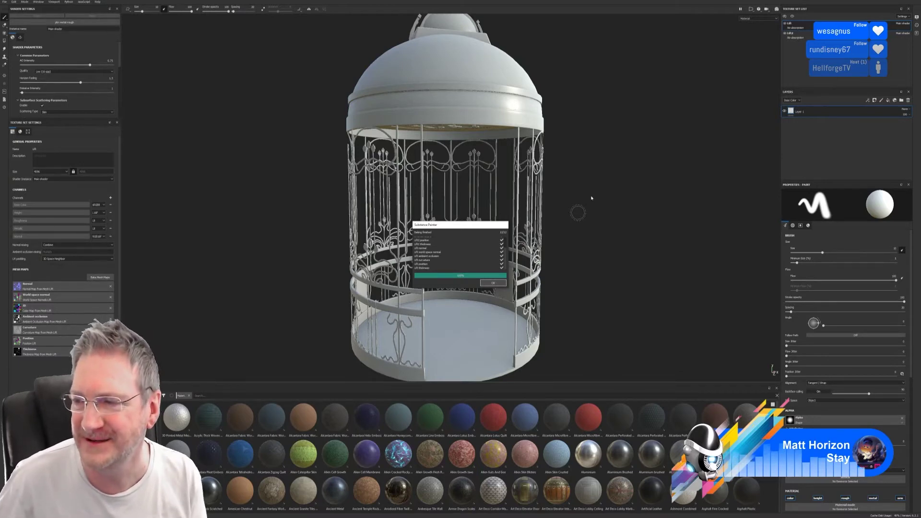
pyautogui.click(494, 282)
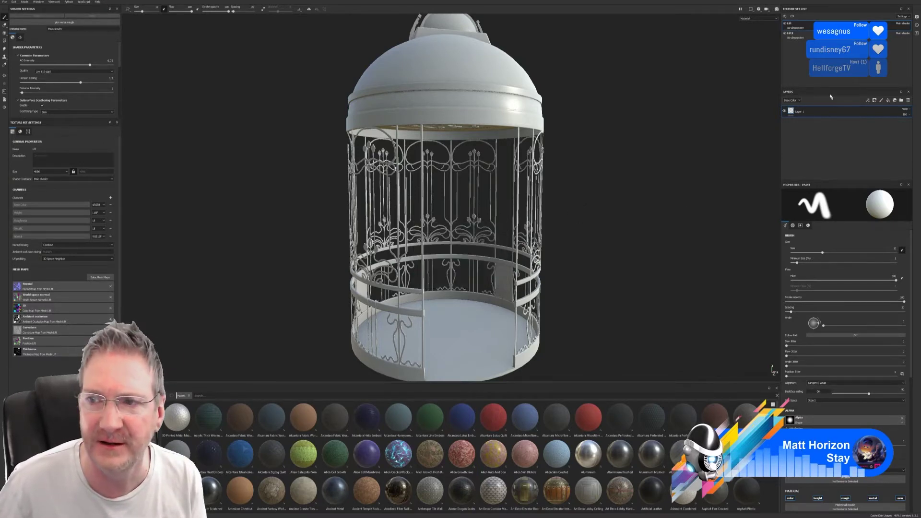
# Select the second texture set and bake its selected mesh maps with the 4096 output size.
pyautogui.click(797, 34)
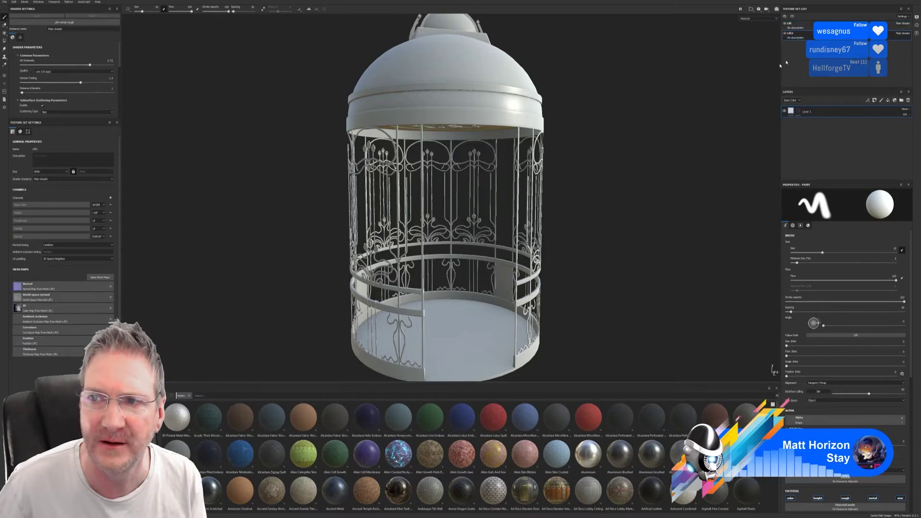
pyautogui.click(98, 278)
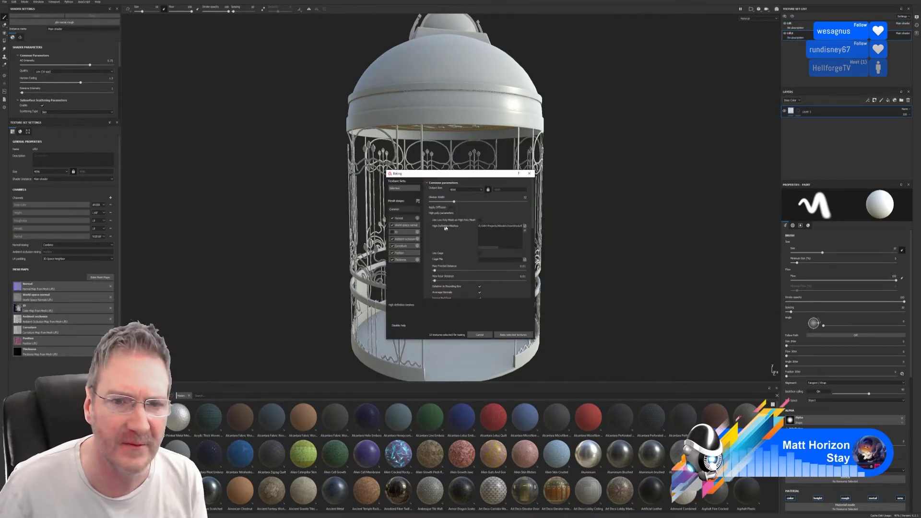
pyautogui.click(514, 335)
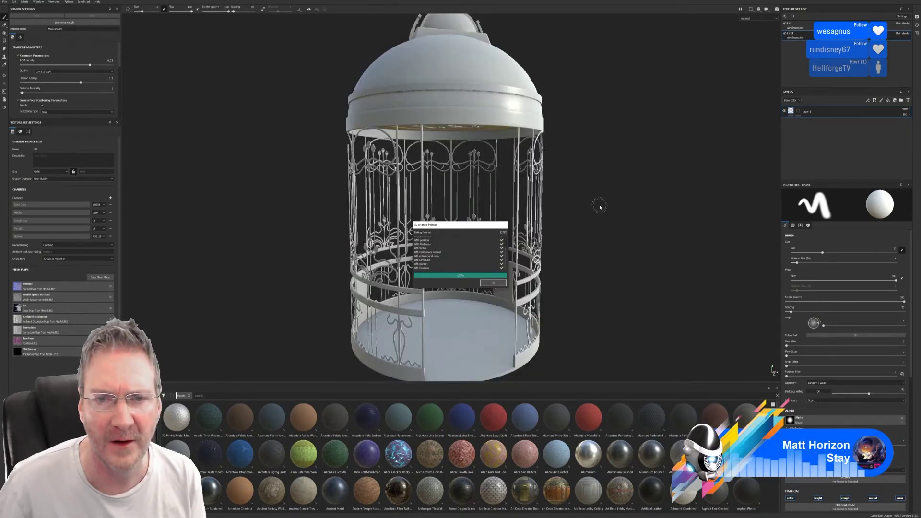
pyautogui.click(502, 282)
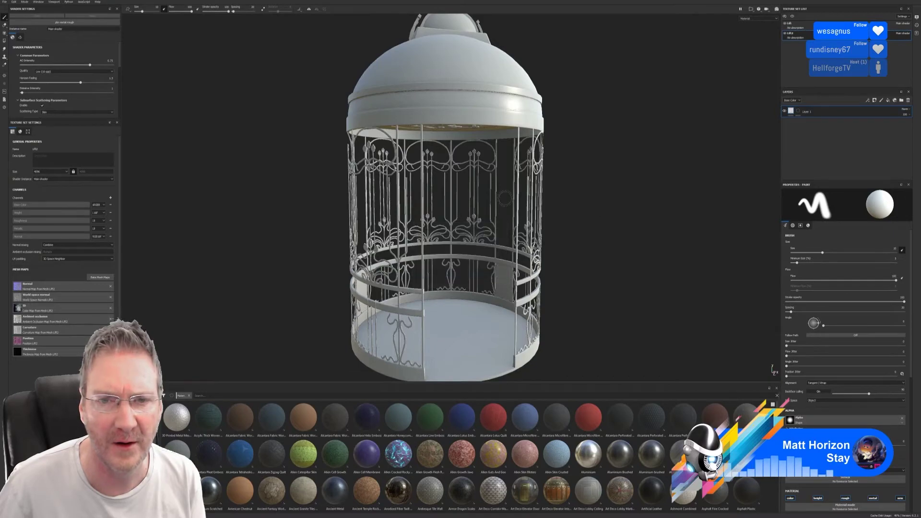
# Inspect the rebaked flower buds and curved ironwork on the upper rear panels up close.
pyautogui.scroll(6, 454, 175)
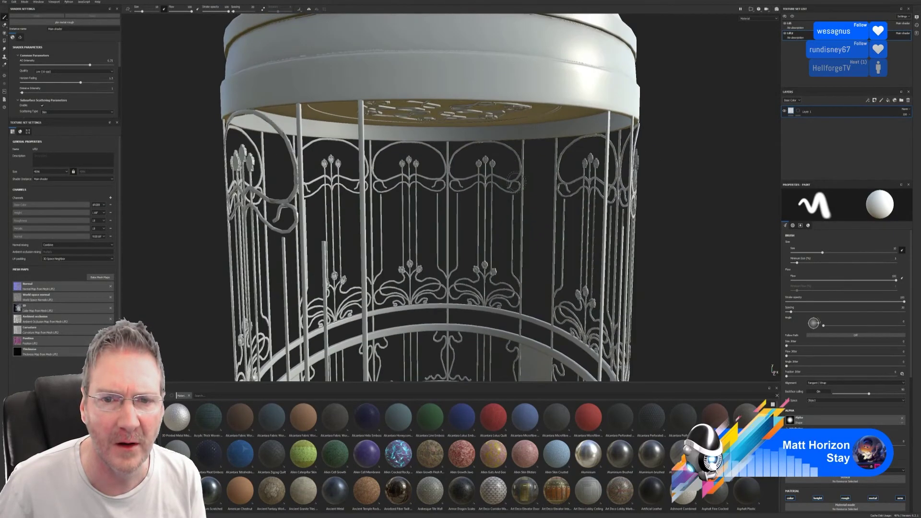
pyautogui.scroll(6, 514, 182)
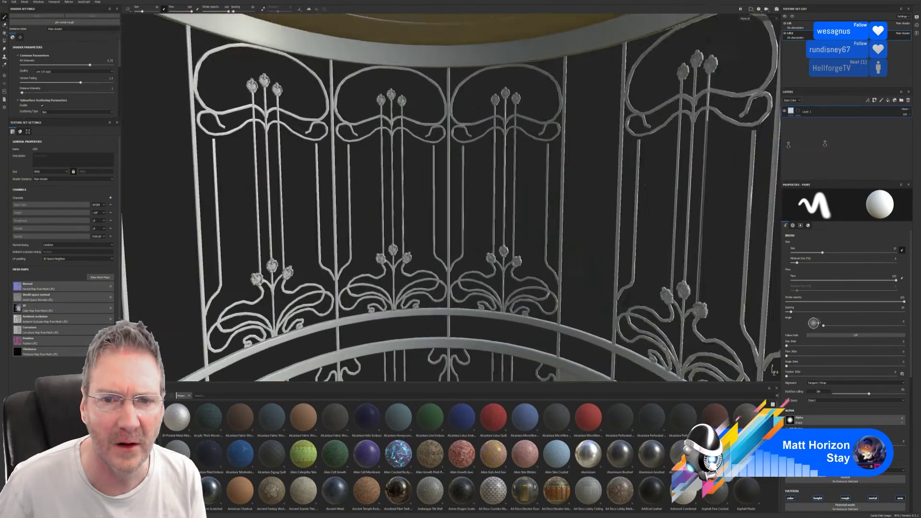
pyautogui.scroll(3, 553, 207)
pyautogui.keyDown('alt'); pyautogui.moveTo(554, 207); pyautogui.dragTo(531, 211, button='middle'); pyautogui.keyUp('alt')
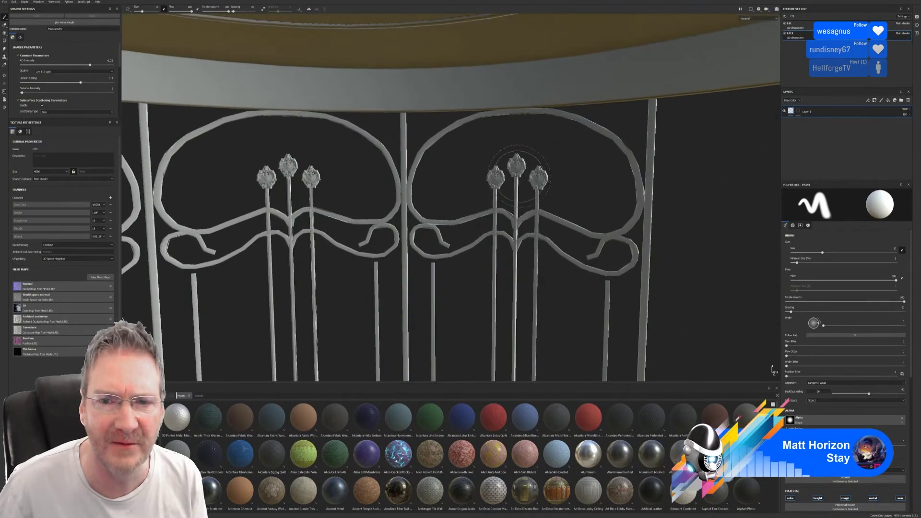
pyautogui.scroll(3, 531, 211)
pyautogui.keyDown('alt'); pyautogui.moveTo(705, 283); pyautogui.dragTo(598, 206, button='middle'); pyautogui.keyUp('alt')
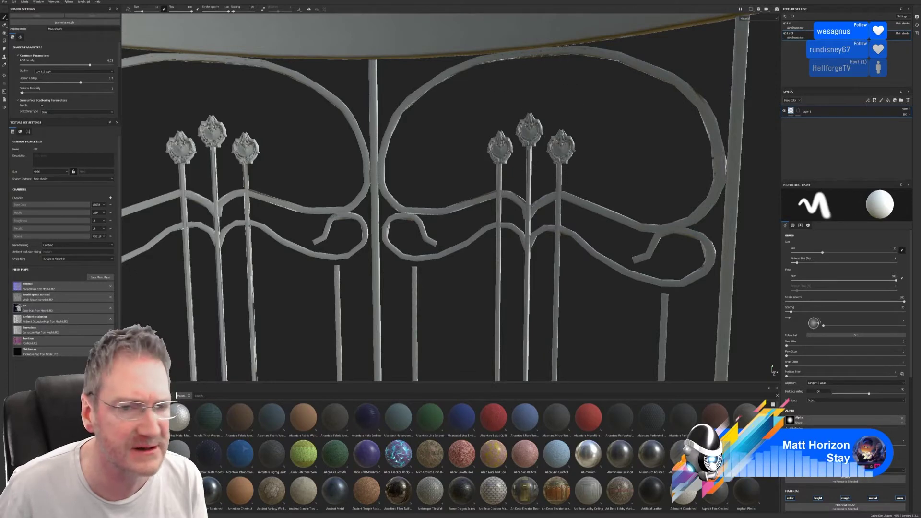
# Examine the baked floral ornament on the underside of the lift's ceiling.
pyautogui.keyDown('alt'); pyautogui.moveTo(555, 148); pyautogui.dragTo(499, 168, button='right'); pyautogui.keyUp('alt')
pyautogui.keyDown('alt'); pyautogui.moveTo(499, 168); pyautogui.dragTo(399, 82); pyautogui.keyUp('alt')
pyautogui.keyDown('alt'); pyautogui.moveTo(398, 82); pyautogui.dragTo(393, 169, button='middle'); pyautogui.keyUp('alt')
pyautogui.keyDown('alt'); pyautogui.moveTo(392, 168); pyautogui.dragTo(360, 171, button='right'); pyautogui.keyUp('alt')
pyautogui.moveTo(367, 172)
pyautogui.keyDown('alt'); pyautogui.mouseDown()
pyautogui.moveTo(424, 163)
pyautogui.moveTo(420, 140)
pyautogui.mouseUp(); pyautogui.keyUp('alt')
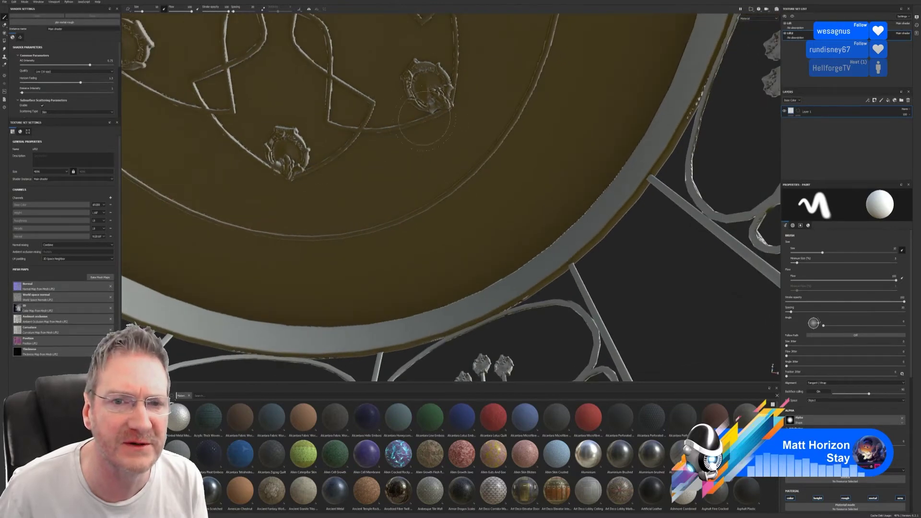
pyautogui.keyDown('alt'); pyautogui.moveTo(293, 204); pyautogui.dragTo(321, 210, button='right'); pyautogui.keyUp('alt')
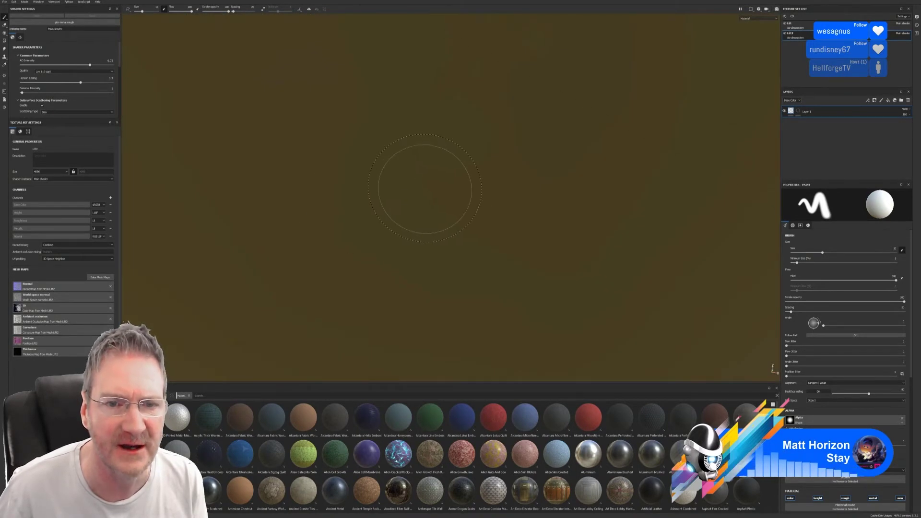
# Check the underside of the lift's floor and review the whole cage with its baked maps.
pyautogui.keyDown('alt'); pyautogui.moveTo(425, 189); pyautogui.dragTo(430, 239); pyautogui.keyUp('alt')
pyautogui.keyDown('alt'); pyautogui.moveTo(445, 224); pyautogui.dragTo(402, 180, button='right'); pyautogui.keyUp('alt')
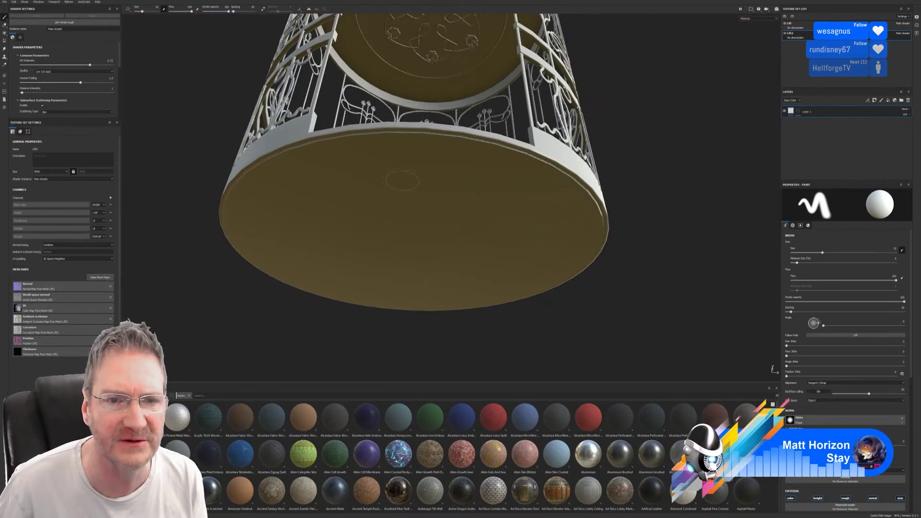
pyautogui.keyDown('alt'); pyautogui.moveTo(403, 180); pyautogui.dragTo(403, 200); pyautogui.keyUp('alt')
pyautogui.keyDown('alt'); pyautogui.moveTo(404, 200); pyautogui.dragTo(422, 294, button='middle'); pyautogui.keyUp('alt')
pyautogui.keyDown('alt'); pyautogui.moveTo(422, 295); pyautogui.dragTo(278, 204, button='right'); pyautogui.keyUp('alt')
pyautogui.keyDown('alt'); pyautogui.moveTo(278, 204); pyautogui.dragTo(285, 324, button='middle'); pyautogui.keyUp('alt')
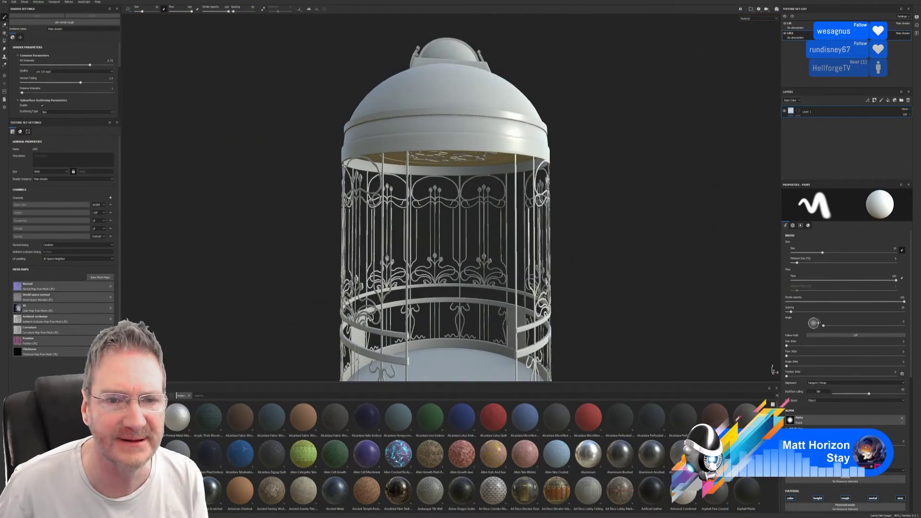
pyautogui.keyDown('alt'); pyautogui.moveTo(439, 233); pyautogui.dragTo(422, 175, button='middle'); pyautogui.keyUp('alt')
pyautogui.keyDown('alt'); pyautogui.moveTo(440, 189); pyautogui.dragTo(492, 191, button='right'); pyautogui.keyUp('alt')
pyautogui.keyDown('alt'); pyautogui.moveTo(482, 190); pyautogui.dragTo(470, 185, button='middle'); pyautogui.keyUp('alt')
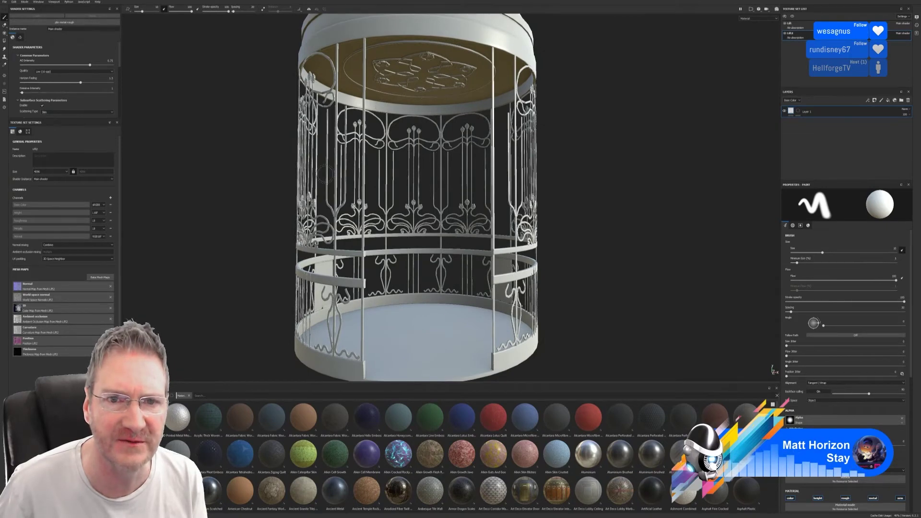
# Switch to 3ds Max and exit isolation of the selected low-poly lift to show the surrounding elevator model.
pyautogui.click(894, 0)
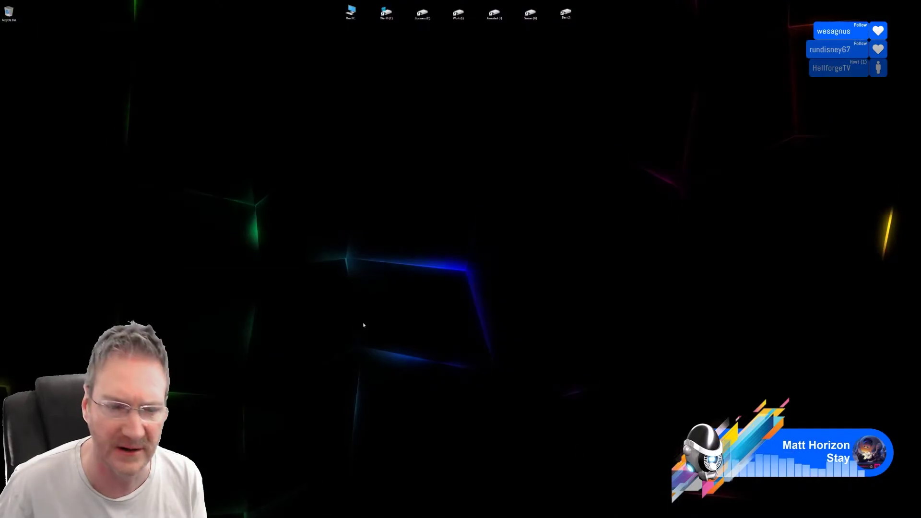
pyautogui.hotkey('alt', 'Tab')
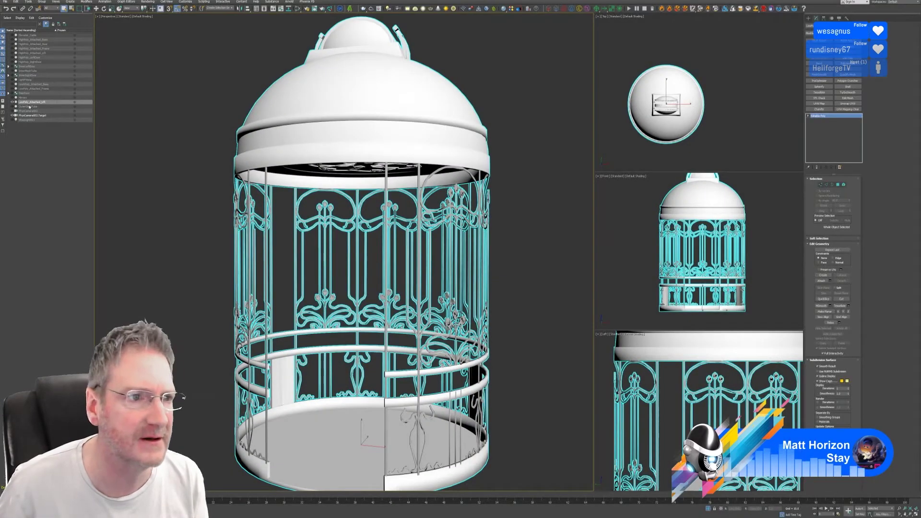
pyautogui.click(709, 509)
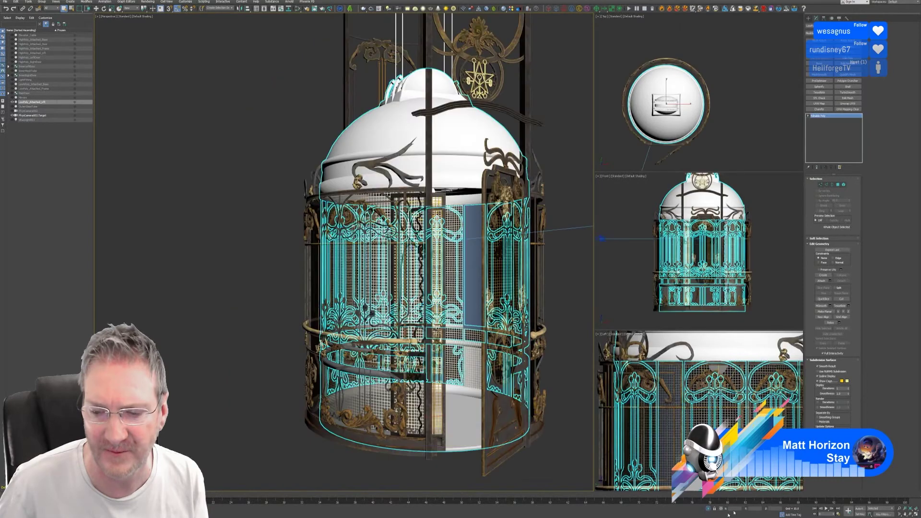
# Enter element-level editing on the low-poly lift and isolate it from the rest of the elevator model.
pyautogui.click(843, 185)
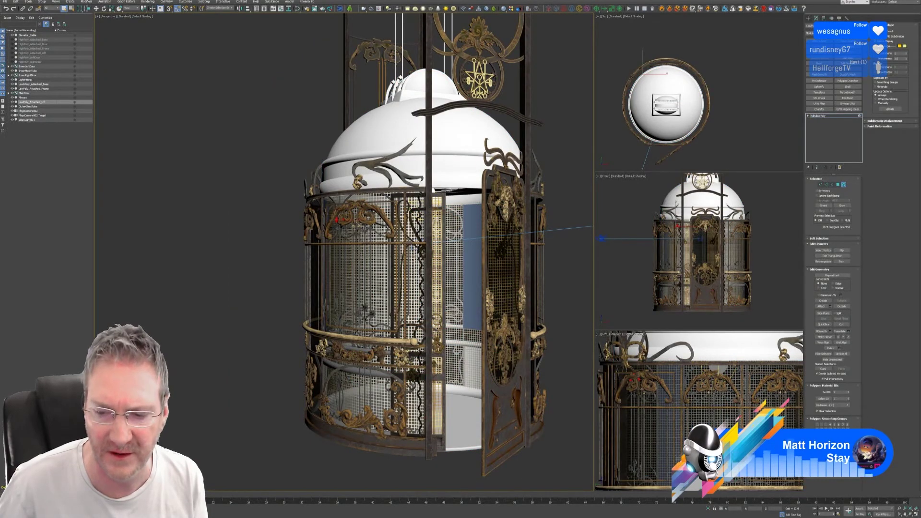
pyautogui.click(709, 508)
pyautogui.scroll(-4, 437, 292)
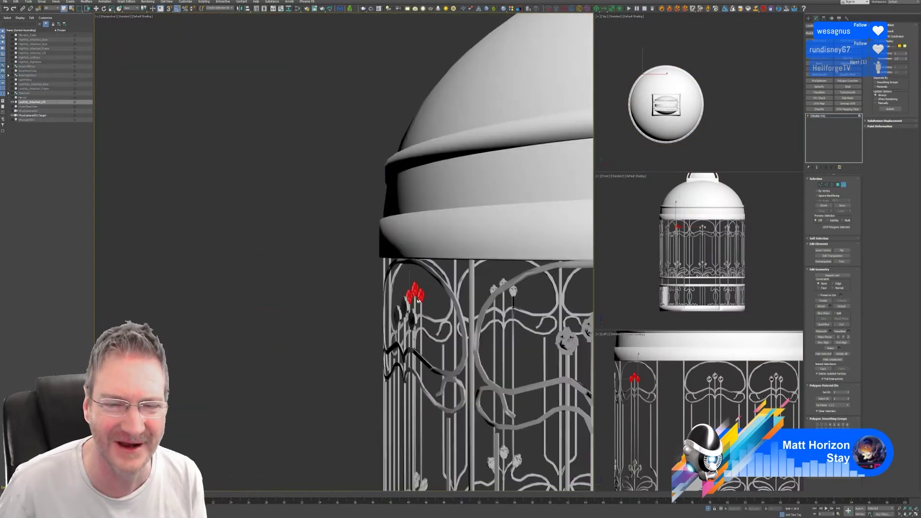
# Add the three upper flower buds of the panel beside the already selected buds to the element selection.
pyautogui.moveTo(437, 292); pyautogui.dragTo(331, 236, button='middle')
pyautogui.scroll(4, 438, 283)
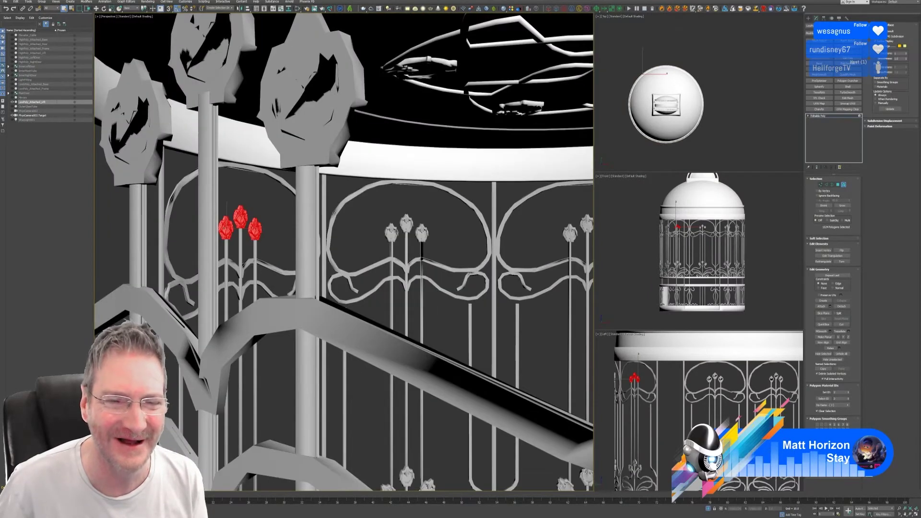
pyautogui.keyDown('ctrl'); pyautogui.moveTo(382, 220); pyautogui.dragTo(400, 236); pyautogui.keyUp('ctrl')
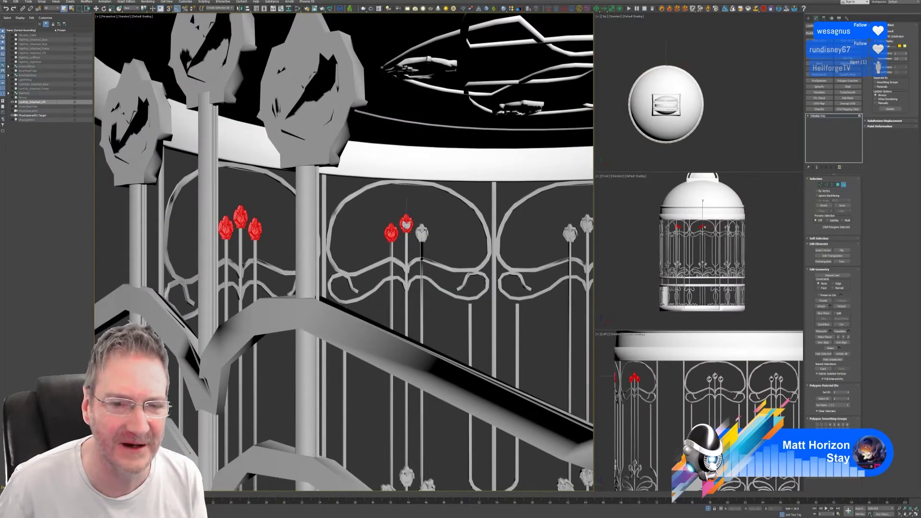
pyautogui.keyDown('ctrl'); pyautogui.click(407, 225); pyautogui.keyUp('ctrl')
pyautogui.keyDown('ctrl'); pyautogui.click(421, 230); pyautogui.keyUp('ctrl')
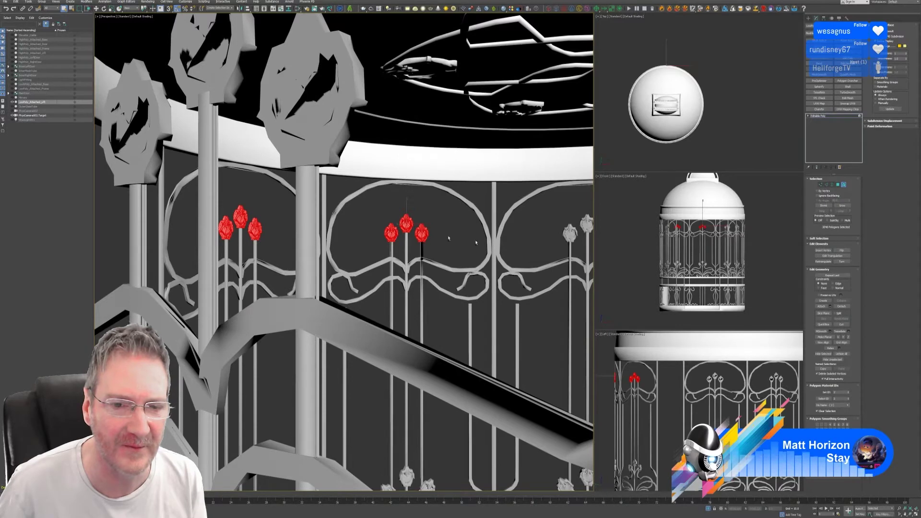
# Extend the element selection with all three upper flower buds on the third panel around the cage.
pyautogui.keyDown('ctrl'); pyautogui.click(570, 236); pyautogui.keyUp('ctrl')
pyautogui.keyDown('ctrl'); pyautogui.click(571, 228); pyautogui.keyUp('ctrl')
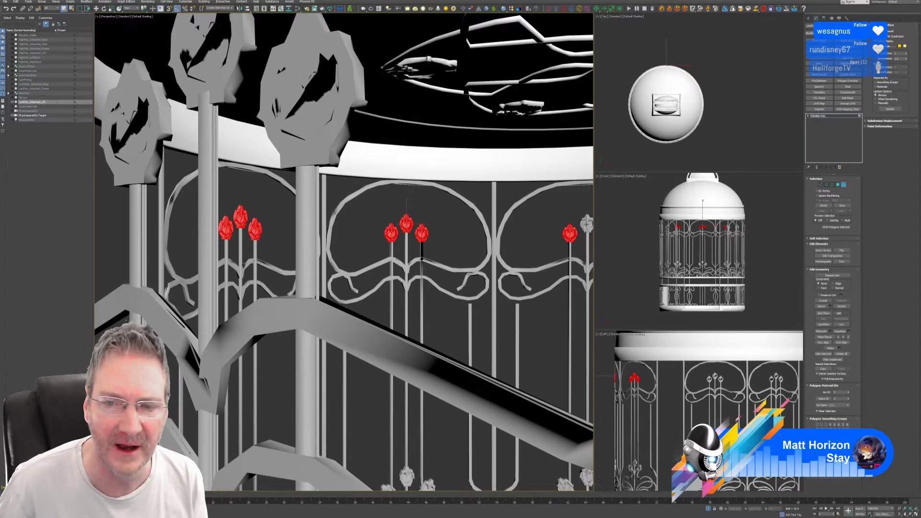
pyautogui.keyDown('ctrl'); pyautogui.click(587, 225); pyautogui.keyUp('ctrl')
pyautogui.keyDown('ctrl'); pyautogui.click(587, 220); pyautogui.keyUp('ctrl')
pyautogui.scroll(-3, 502, 267)
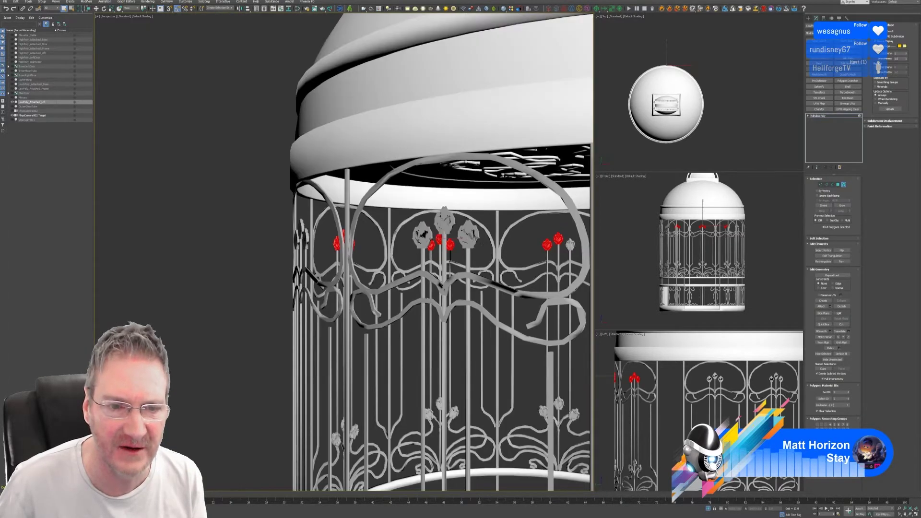
pyautogui.moveTo(444, 272)
pyautogui.keyDown('alt'); pyautogui.mouseDown(button='middle')
pyautogui.moveTo(438, 263)
pyautogui.moveTo(327, 250)
pyautogui.moveTo(411, 295)
pyautogui.moveTo(437, 265)
pyautogui.mouseUp(button='middle'); pyautogui.keyUp('alt')
pyautogui.scroll(8, 475, 233)
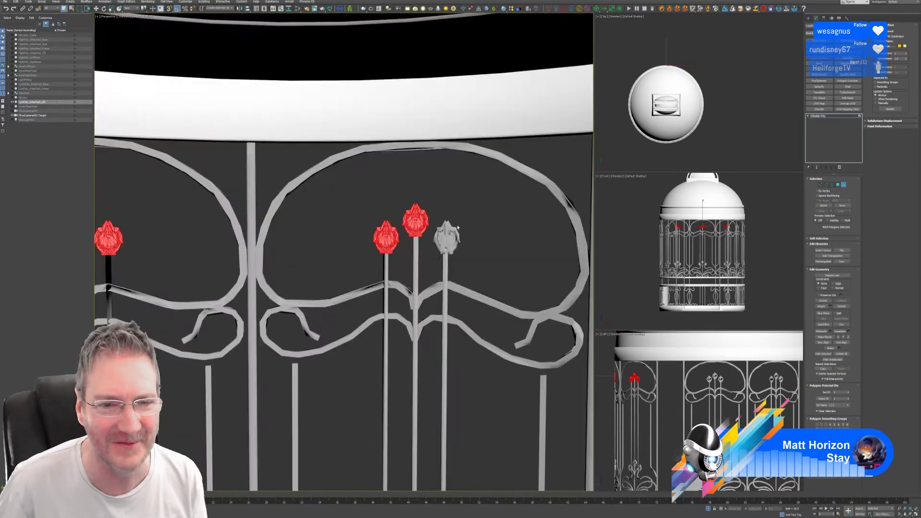
pyautogui.keyDown('ctrl'); pyautogui.click(443, 273); pyautogui.keyUp('ctrl')
pyautogui.keyDown('ctrl'); pyautogui.click(438, 254); pyautogui.keyUp('ctrl')
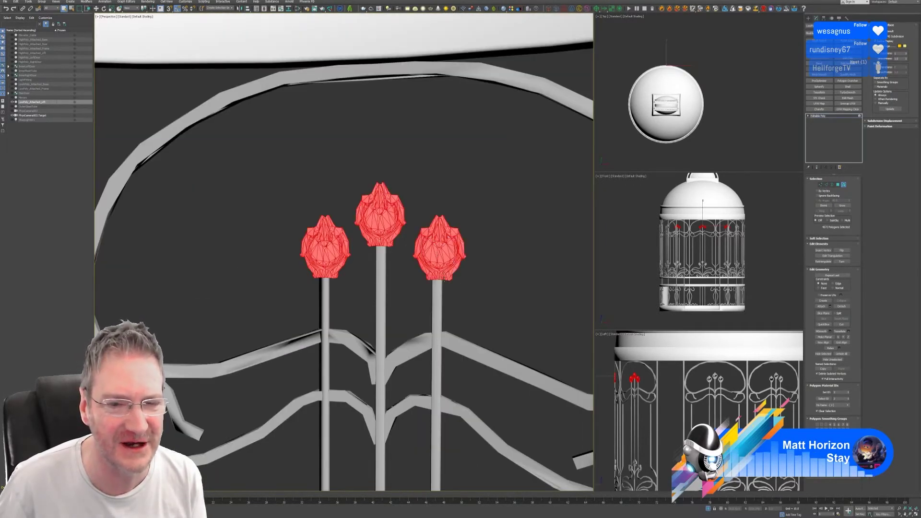
# Add the petals and inner cores of the fourth panel's three upper flower buds to the element selection.
pyautogui.scroll(-4, 438, 288)
pyautogui.keyDown('alt'); pyautogui.moveTo(439, 290); pyautogui.dragTo(441, 265, button='middle'); pyautogui.keyUp('alt')
pyautogui.scroll(-3, 432, 264)
pyautogui.scroll(7, 474, 180)
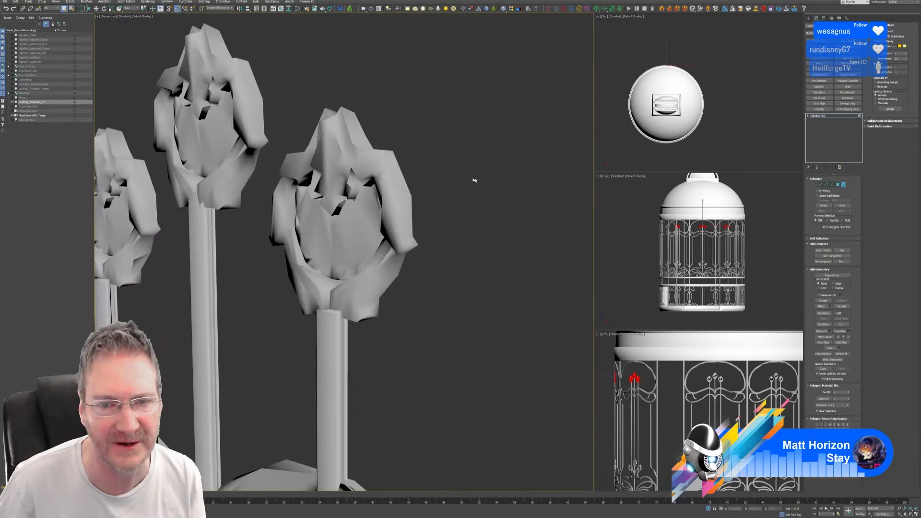
pyautogui.scroll(-5, 398, 193)
pyautogui.keyDown('ctrl'); pyautogui.click(253, 217); pyautogui.keyUp('ctrl')
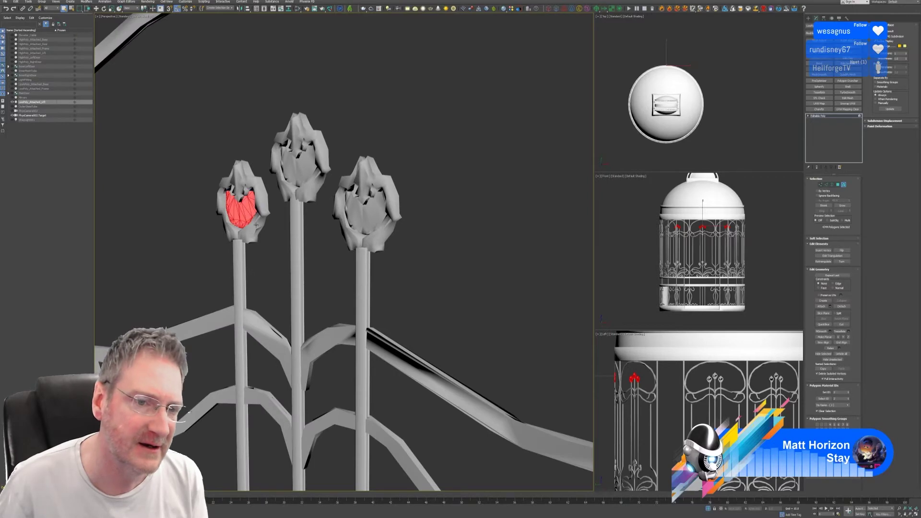
pyautogui.keyDown('ctrl'); pyautogui.click(262, 207); pyautogui.keyUp('ctrl')
pyautogui.keyDown('ctrl'); pyautogui.click(307, 173); pyautogui.keyUp('ctrl')
pyautogui.keyDown('ctrl'); pyautogui.click(323, 161); pyautogui.keyUp('ctrl')
pyautogui.keyDown('ctrl'); pyautogui.click(390, 200); pyautogui.keyUp('ctrl')
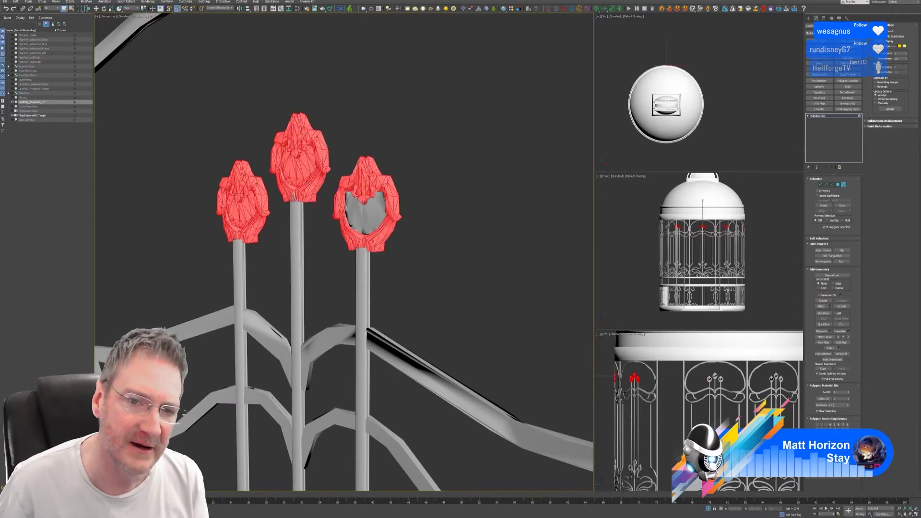
pyautogui.keyDown('ctrl'); pyautogui.click(366, 214); pyautogui.keyUp('ctrl')
# Continue the element selection with the three upper flower buds on the fifth panel around the cage.
pyautogui.scroll(-8, 374, 230)
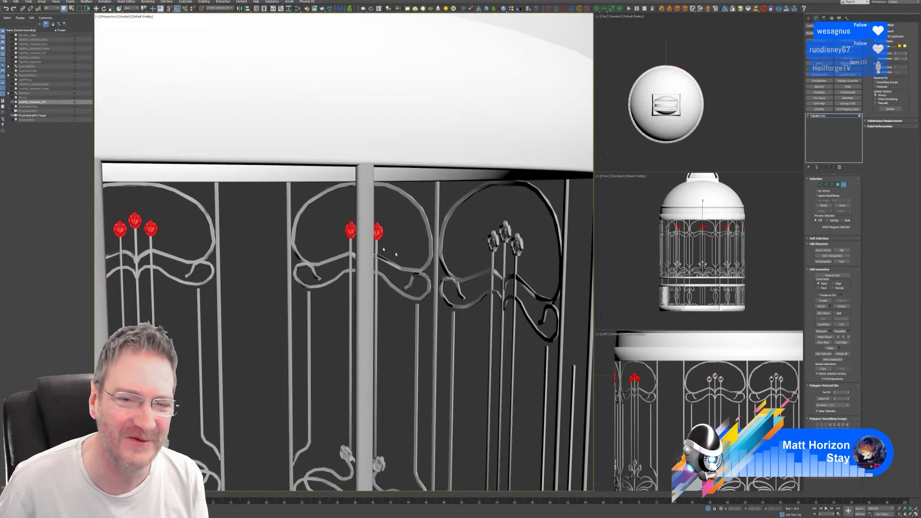
pyautogui.scroll(6, 509, 254)
pyautogui.scroll(-4, 431, 245)
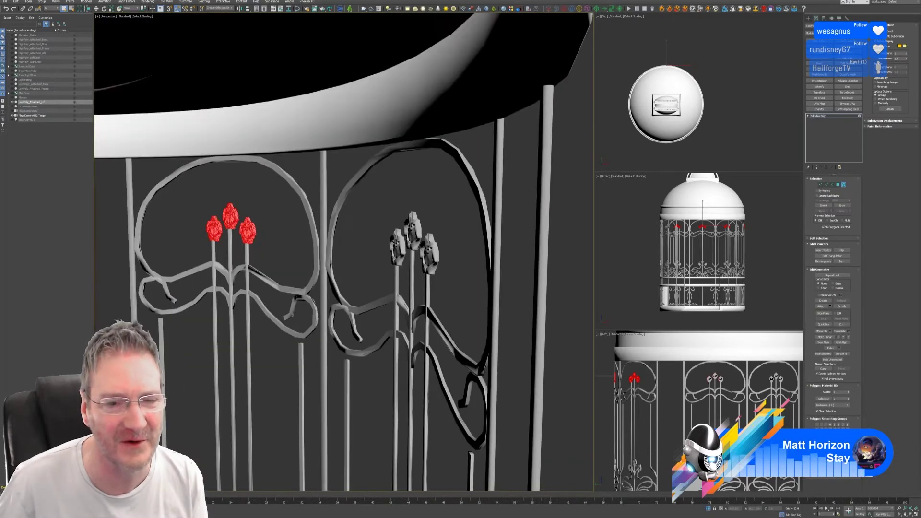
# Add all elements of the three upper flower heads in the adjacent, darker-shaded railing panel to the element selection.
pyautogui.scroll(2, 406, 248)
pyautogui.keyDown('ctrl'); pyautogui.click(394, 252); pyautogui.keyUp('ctrl')
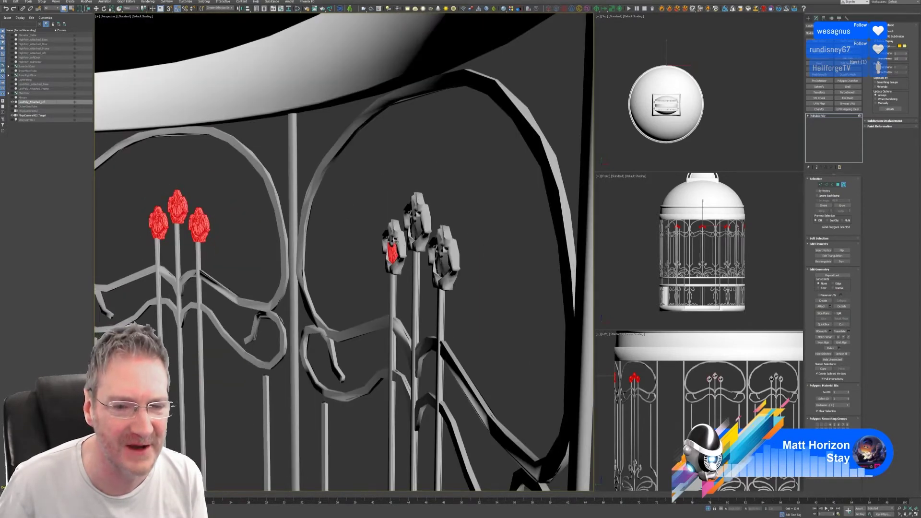
pyautogui.keyDown('ctrl'); pyautogui.click(398, 240); pyautogui.keyUp('ctrl')
pyautogui.keyDown('ctrl'); pyautogui.click(417, 229); pyautogui.keyUp('ctrl')
pyautogui.keyDown('ctrl'); pyautogui.click(422, 220); pyautogui.keyUp('ctrl')
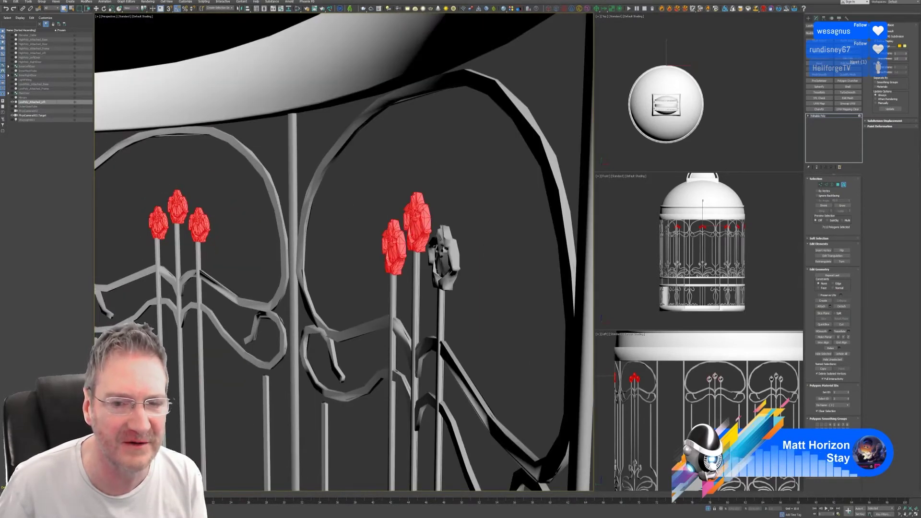
pyautogui.keyDown('ctrl'); pyautogui.click(447, 254); pyautogui.keyUp('ctrl')
pyautogui.keyDown('ctrl'); pyautogui.click(451, 265); pyautogui.keyUp('ctrl')
# Add the three flower heads above the handrail in that same darker-shaded end panel to the selection, petals and buds included.
pyautogui.scroll(-5, 443, 272)
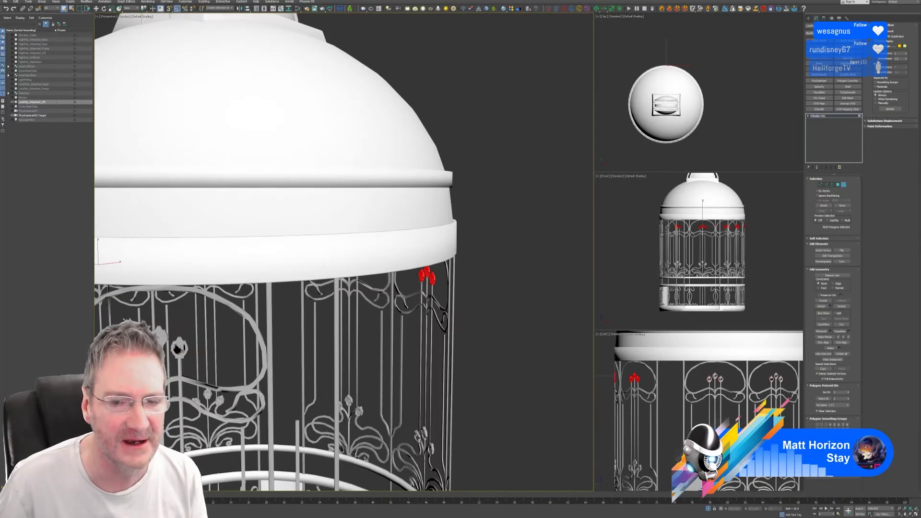
pyautogui.scroll(-4, 405, 293)
pyautogui.moveTo(406, 307); pyautogui.dragTo(410, 246, button='middle')
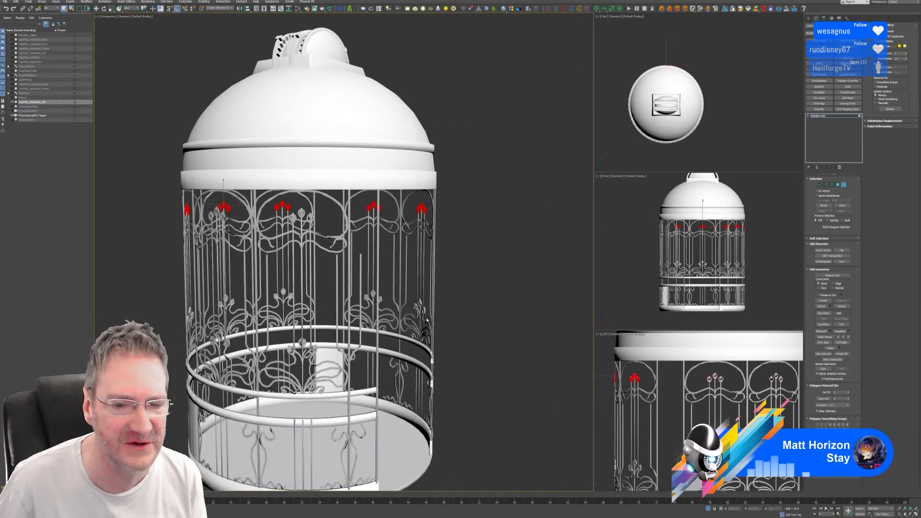
pyautogui.scroll(4, 420, 324)
pyautogui.scroll(3, 411, 304)
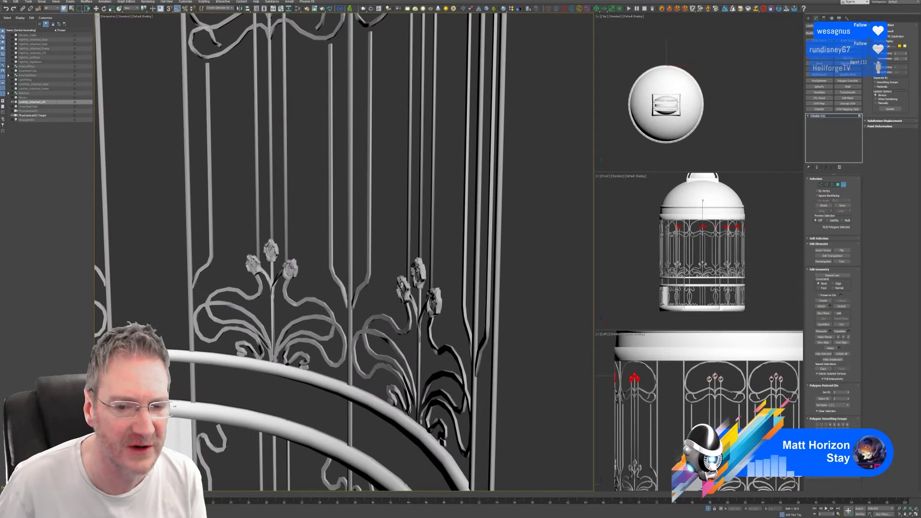
pyautogui.keyDown('ctrl'); pyautogui.click(403, 290); pyautogui.keyUp('ctrl')
pyautogui.keyDown('ctrl'); pyautogui.click(404, 285); pyautogui.keyUp('ctrl')
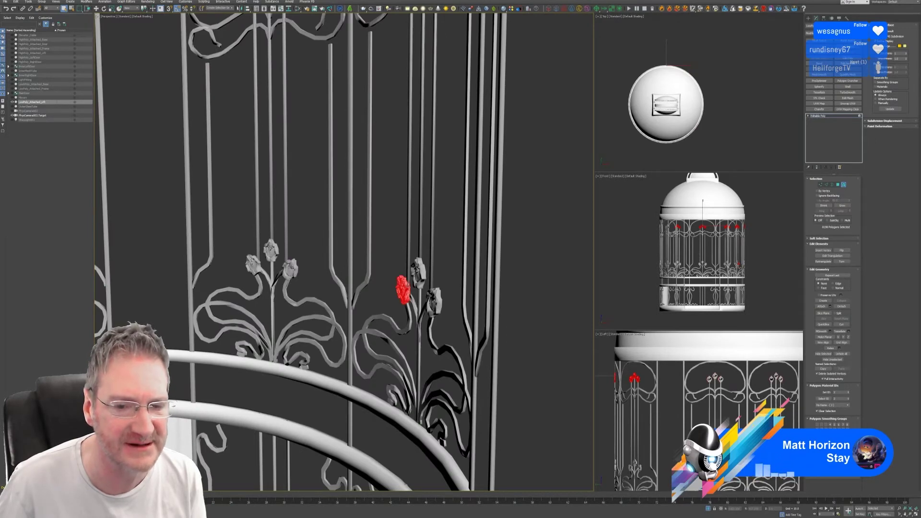
pyautogui.keyDown('ctrl'); pyautogui.click(417, 276); pyautogui.keyUp('ctrl')
pyautogui.keyDown('ctrl'); pyautogui.click(422, 274); pyautogui.keyUp('ctrl')
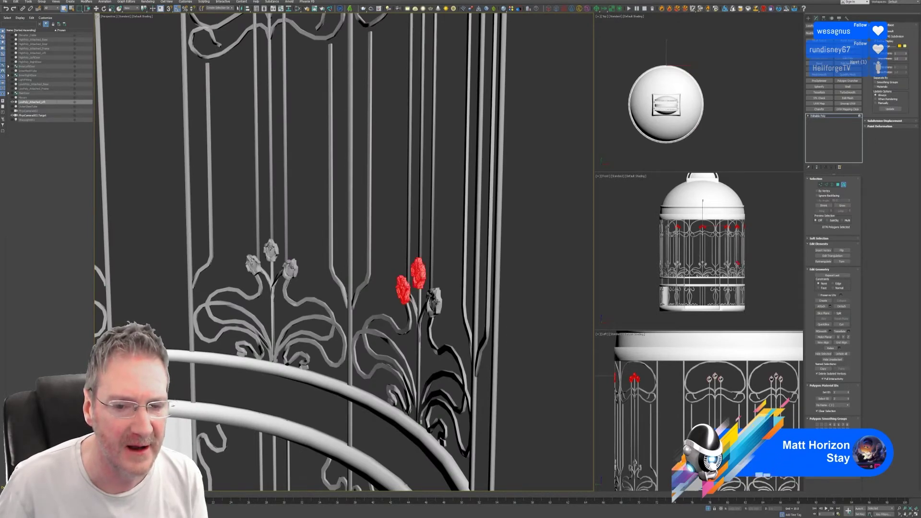
pyautogui.keyDown('ctrl'); pyautogui.click(435, 301); pyautogui.keyUp('ctrl')
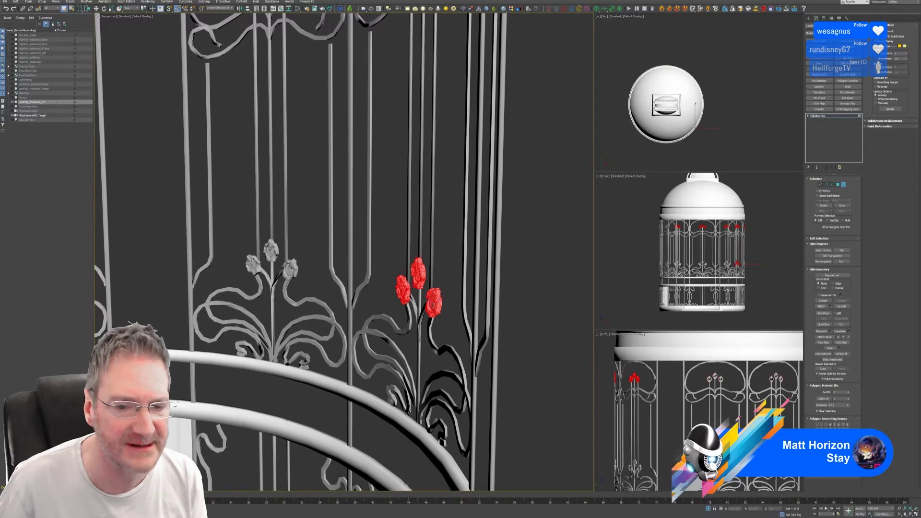
# Add the three lower flower heads in the panel left of that end panel to the selection, including their inner buds.
pyautogui.keyDown('ctrl'); pyautogui.click(271, 251); pyautogui.keyUp('ctrl')
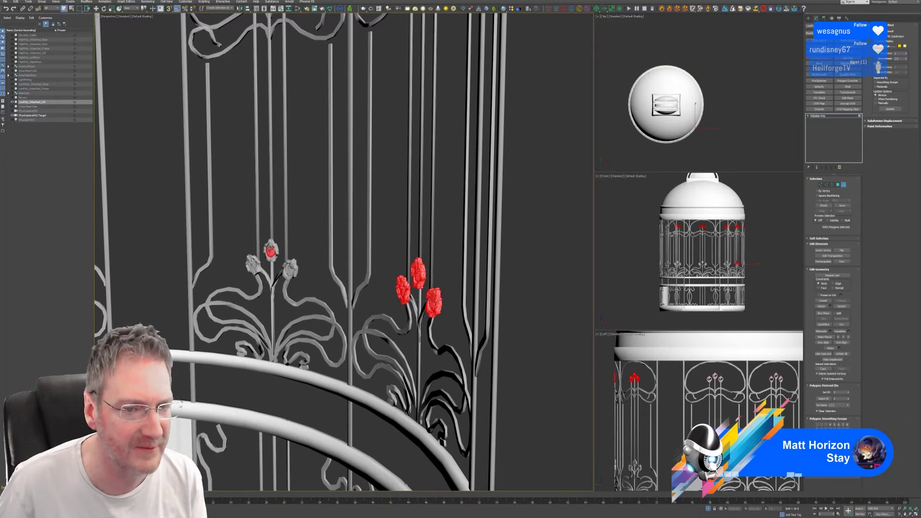
pyautogui.keyDown('ctrl'); pyautogui.click(271, 244); pyautogui.keyUp('ctrl')
pyautogui.keyDown('ctrl'); pyautogui.click(252, 266); pyautogui.keyUp('ctrl')
pyautogui.keyDown('ctrl'); pyautogui.click(253, 265); pyautogui.keyUp('ctrl')
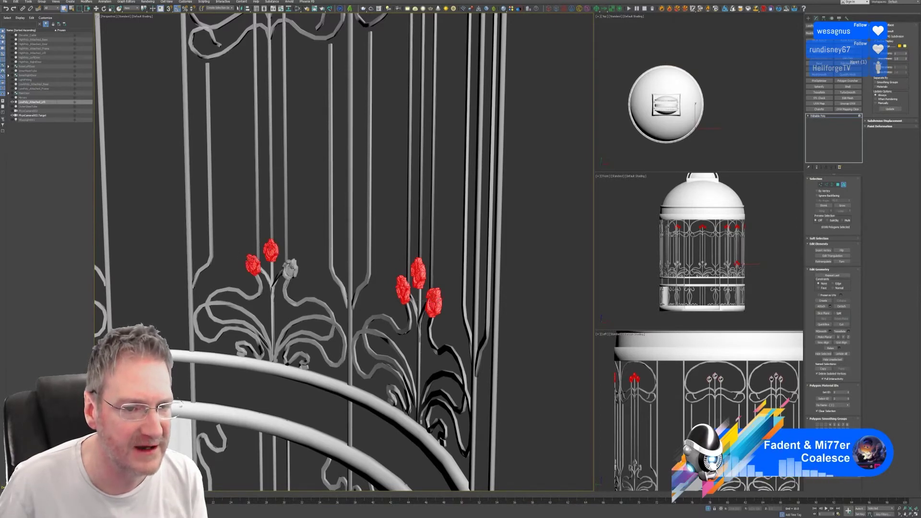
pyautogui.keyDown('ctrl'); pyautogui.click(290, 270); pyautogui.keyUp('ctrl')
pyautogui.keyDown('ctrl'); pyautogui.click(291, 263); pyautogui.keyUp('ctrl')
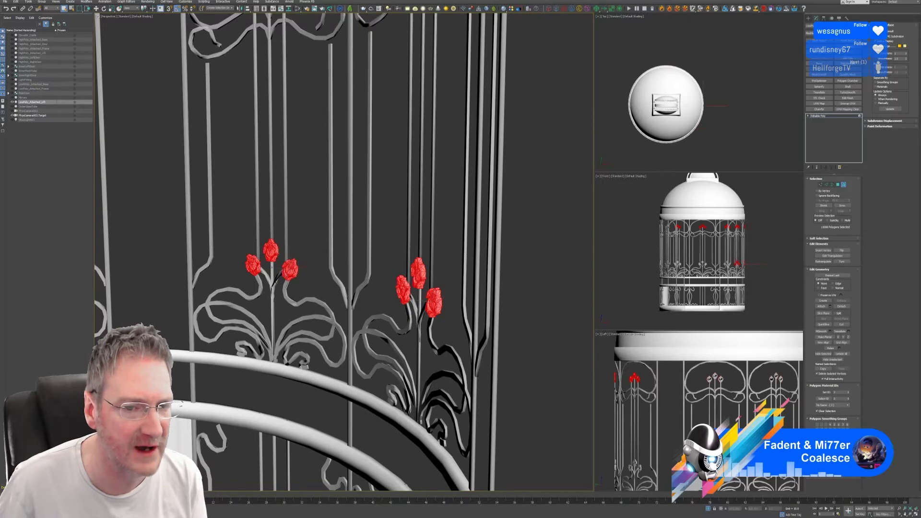
# Extend the selection with the lower trio of flower heads in the third railing panel, moving left around the elevator cage.
pyautogui.scroll(-6, 249, 283)
pyautogui.moveTo(231, 270); pyautogui.dragTo(303, 274, button='middle')
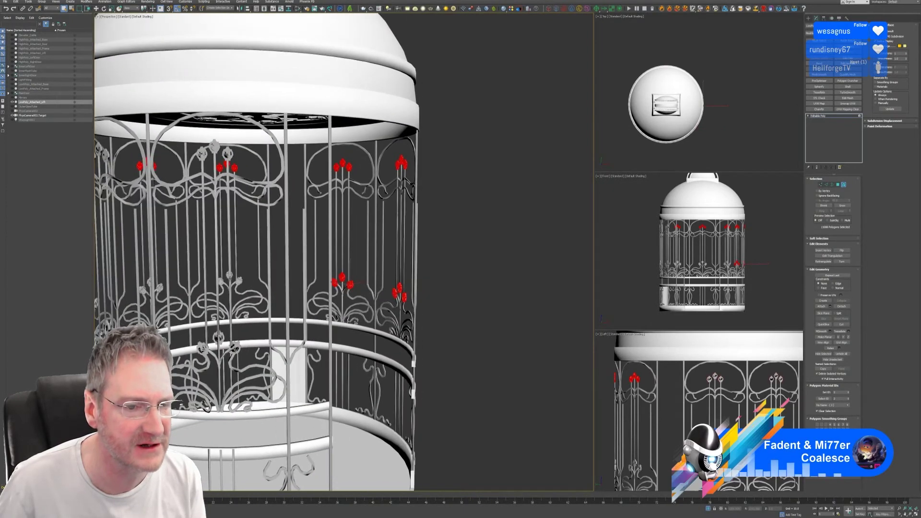
pyautogui.scroll(5, 236, 282)
pyautogui.keyDown('ctrl'); pyautogui.click(219, 266); pyautogui.keyUp('ctrl')
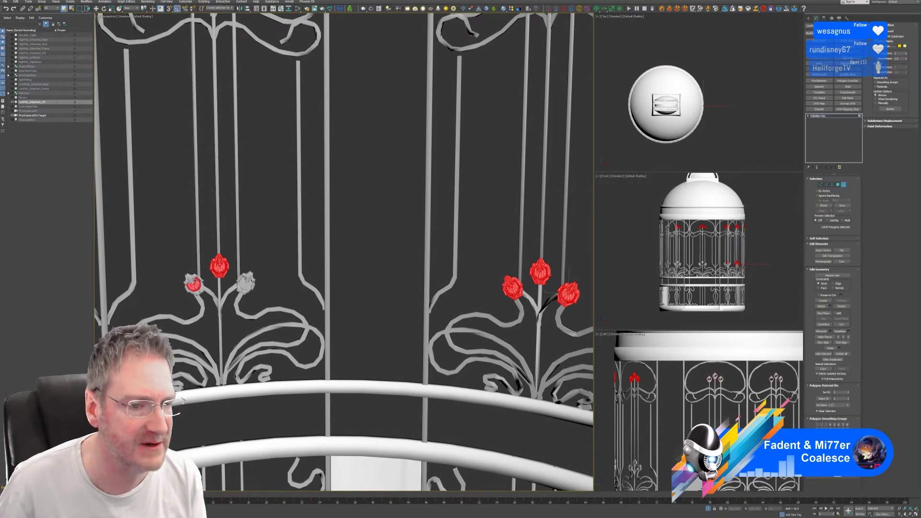
pyautogui.keyDown('ctrl'); pyautogui.click(194, 284); pyautogui.keyUp('ctrl')
pyautogui.keyDown('ctrl'); pyautogui.click(253, 279); pyautogui.keyUp('ctrl')
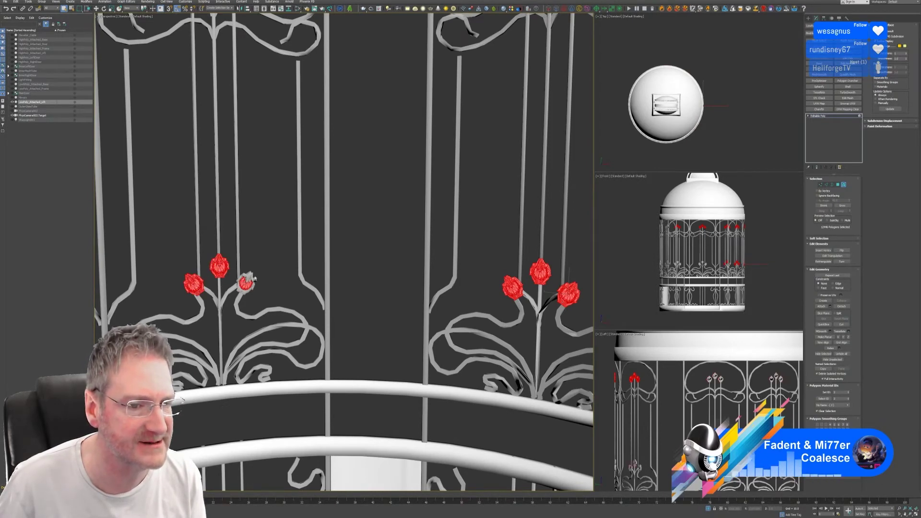
# Add the lower flower trio of the fourth railing panel, still unselected on the left, to the element selection.
pyautogui.scroll(-3, 249, 277)
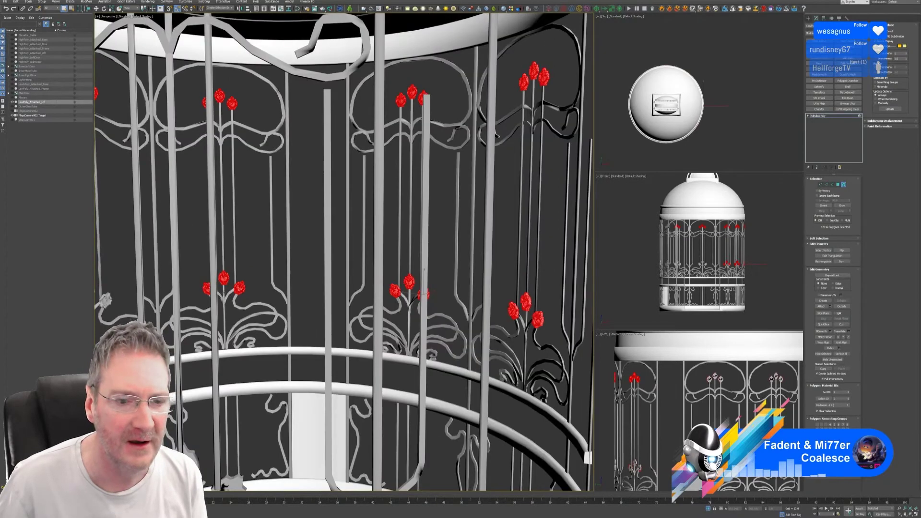
pyautogui.scroll(-3, 423, 271)
pyautogui.scroll(5, 133, 301)
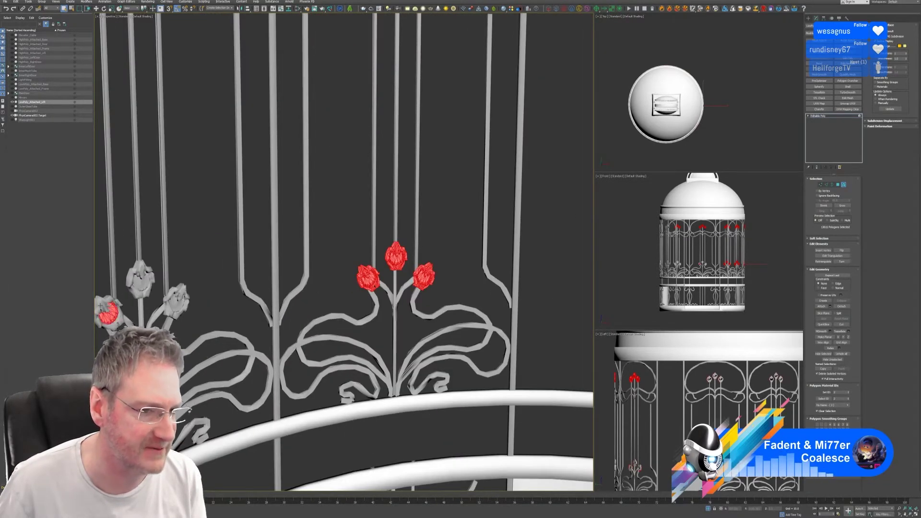
pyautogui.keyDown('ctrl'); pyautogui.click(100, 306); pyautogui.keyUp('ctrl')
pyautogui.keyDown('ctrl'); pyautogui.click(139, 283); pyautogui.keyUp('ctrl')
pyautogui.keyDown('ctrl'); pyautogui.click(140, 272); pyautogui.keyUp('ctrl')
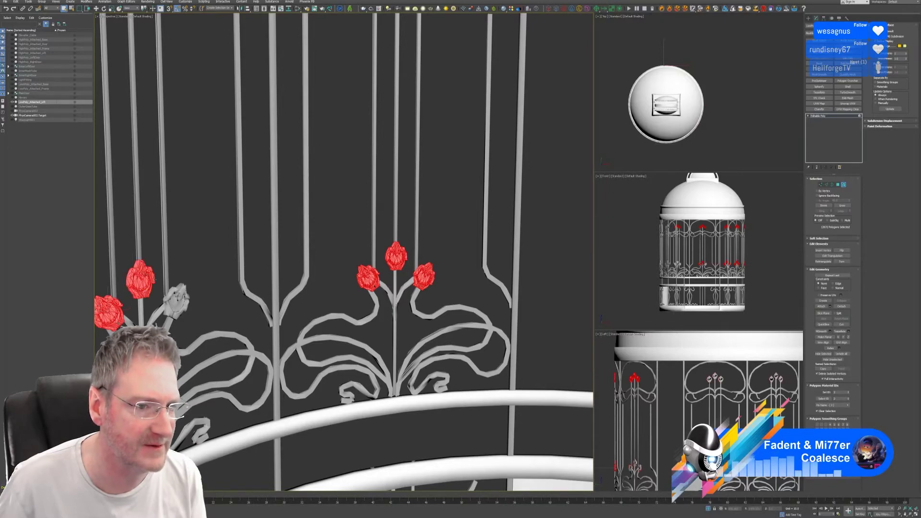
pyautogui.keyDown('ctrl'); pyautogui.click(179, 295); pyautogui.keyUp('ctrl')
# Include the three lower flower heads of the fifth railing panel along the cage in the selection.
pyautogui.scroll(-10, 179, 295)
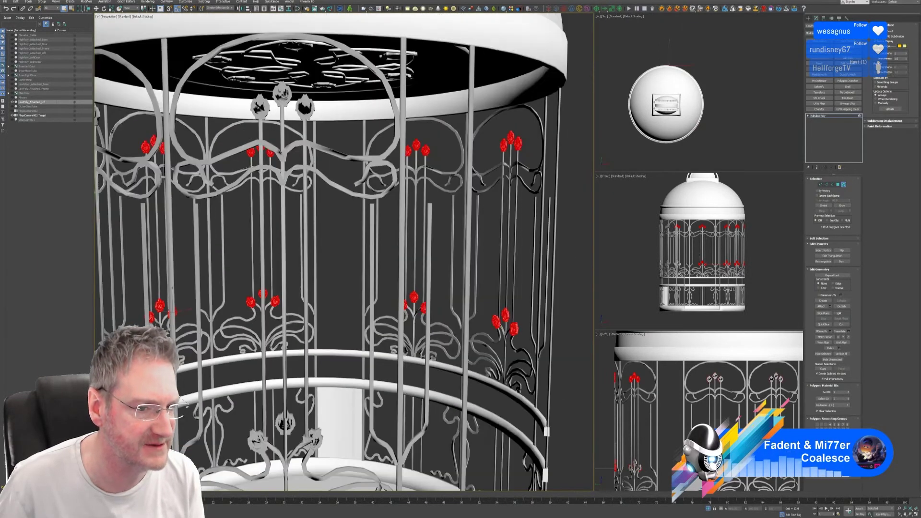
pyautogui.keyDown('alt'); pyautogui.moveTo(178, 295); pyautogui.dragTo(237, 312, button='middle'); pyautogui.keyUp('alt')
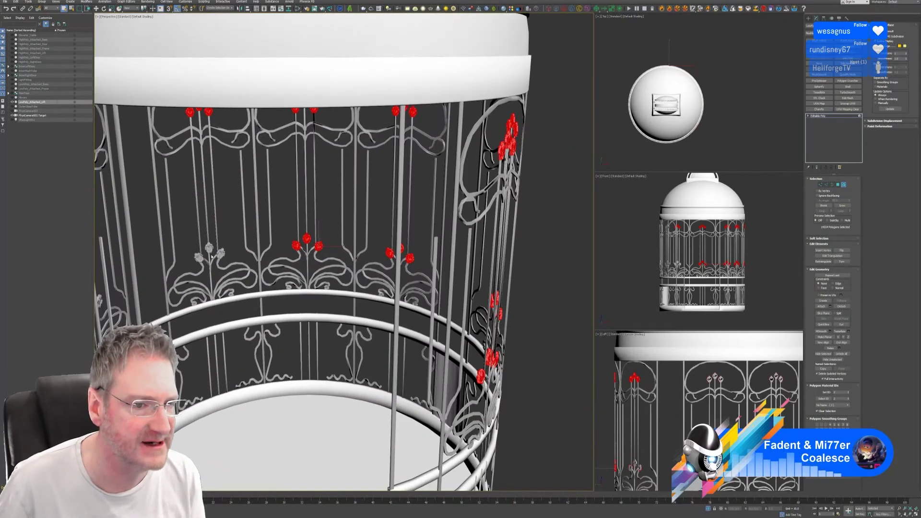
pyautogui.scroll(5, 212, 256)
pyautogui.keyDown('ctrl'); pyautogui.click(175, 263); pyautogui.keyUp('ctrl')
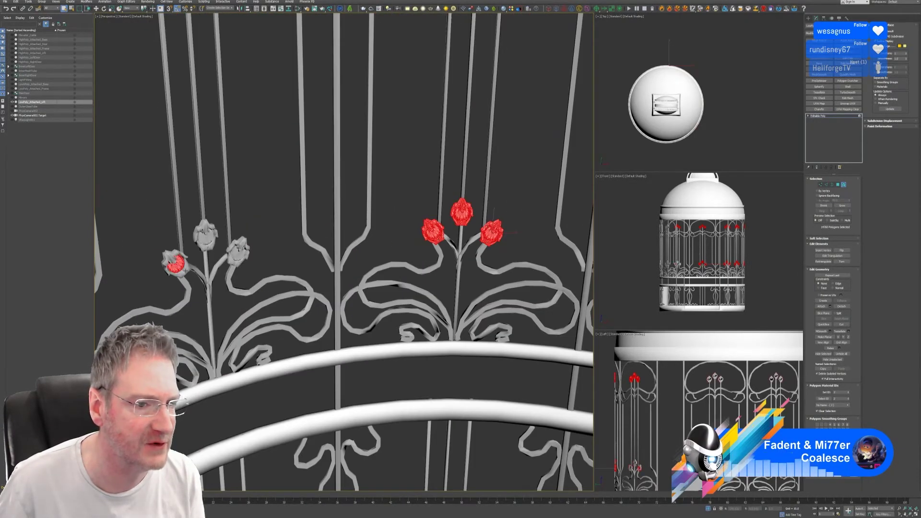
pyautogui.keyDown('ctrl'); pyautogui.click(205, 235); pyautogui.keyUp('ctrl')
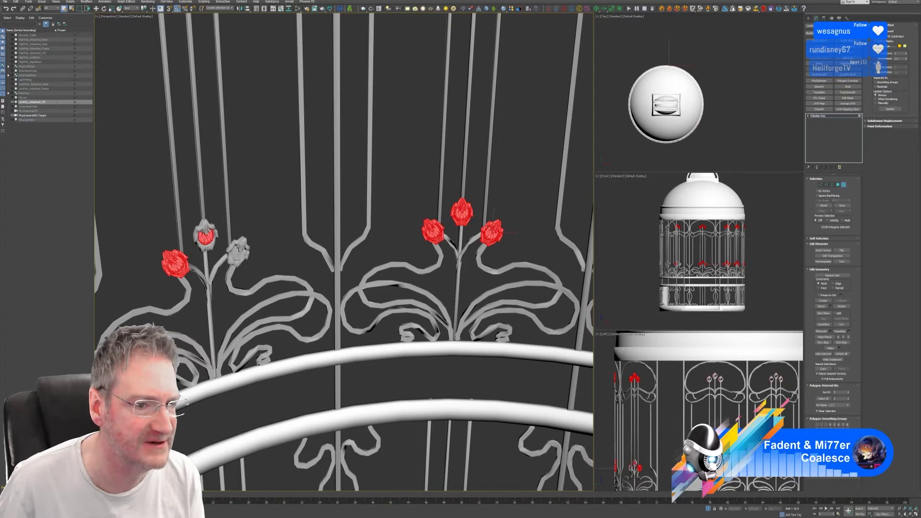
pyautogui.keyDown('ctrl'); pyautogui.click(239, 250); pyautogui.keyUp('ctrl')
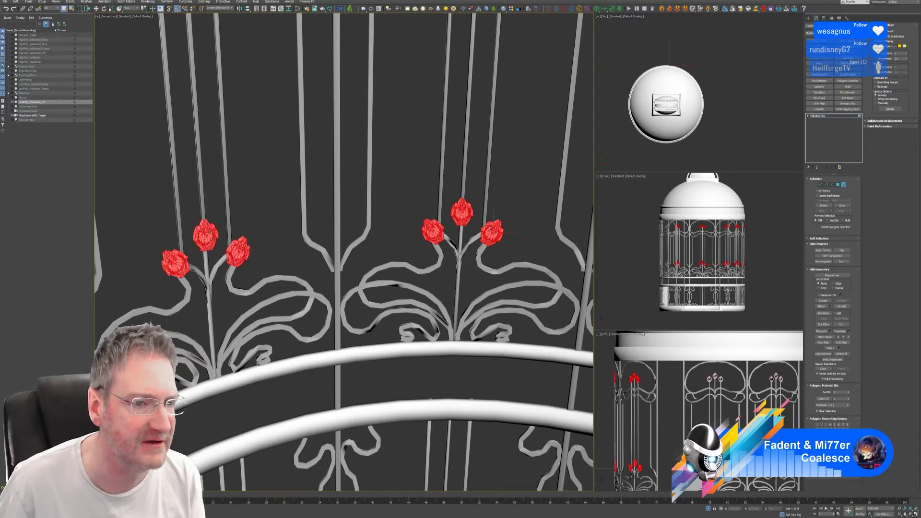
# Add the petals and buds of the three lower flower heads in the panel left of the white base box to the selection.
pyautogui.scroll(-3, 239, 252)
pyautogui.moveTo(234, 172); pyautogui.dragTo(199, 242, button='middle')
pyautogui.scroll(-6, 239, 205)
pyautogui.scroll(6, 197, 242)
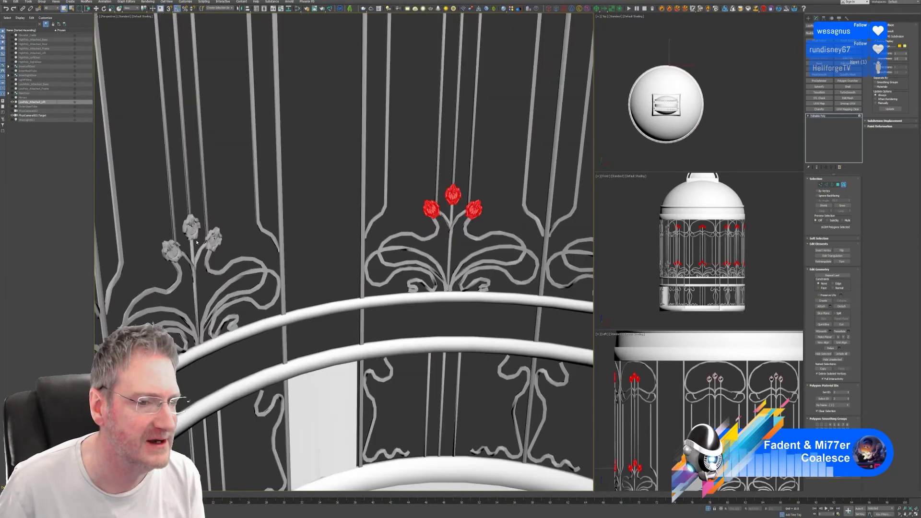
pyautogui.scroll(3, 197, 242)
pyautogui.click(149, 259)
pyautogui.keyDown('ctrl'); pyautogui.click(181, 218); pyautogui.keyUp('ctrl')
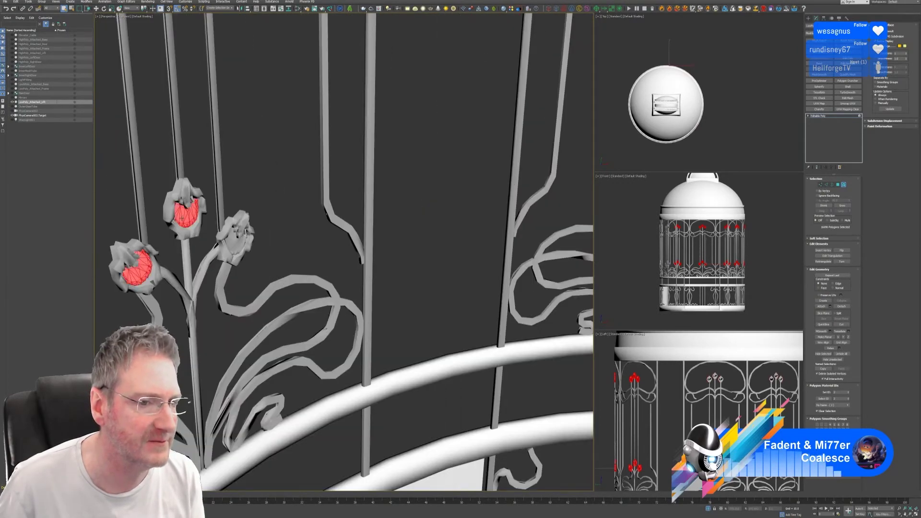
pyautogui.keyDown('ctrl'); pyautogui.click(168, 209); pyautogui.keyUp('ctrl')
pyautogui.keyDown('ctrl'); pyautogui.click(121, 257); pyautogui.keyUp('ctrl')
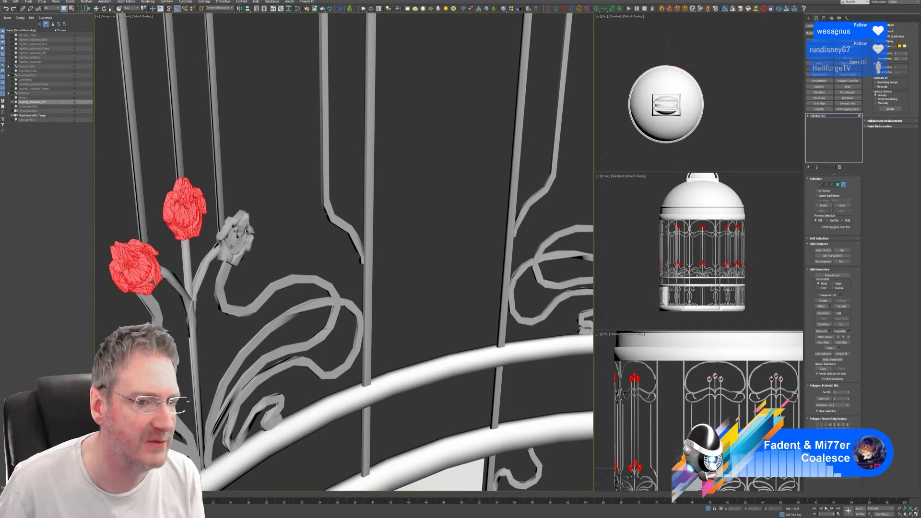
pyautogui.keyDown('ctrl'); pyautogui.click(231, 248); pyautogui.keyUp('ctrl')
pyautogui.keyDown('ctrl'); pyautogui.click(228, 253); pyautogui.keyUp('ctrl')
# Add the three upper flower heads directly above the lower trio just selected, in the same panel, to the selection.
pyautogui.scroll(-8, 227, 255)
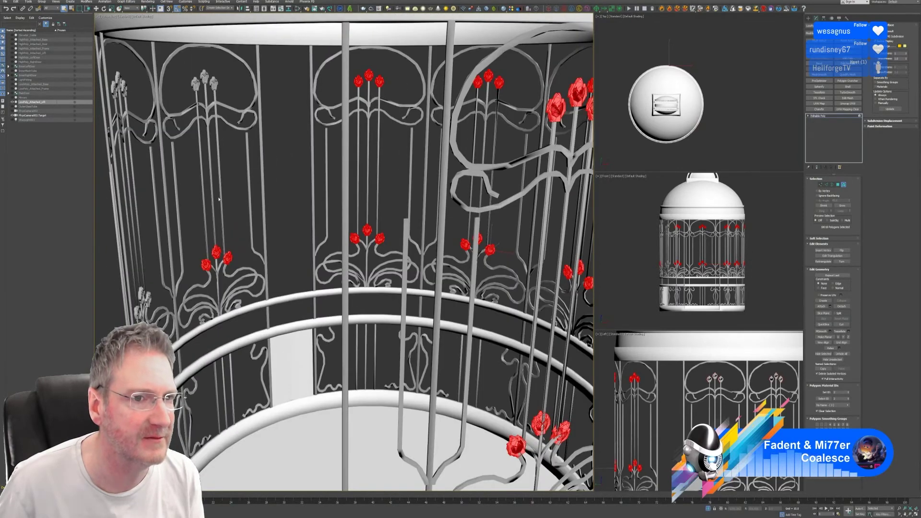
pyautogui.scroll(10, 199, 114)
pyautogui.keyDown('ctrl'); pyautogui.click(207, 180); pyautogui.keyUp('ctrl')
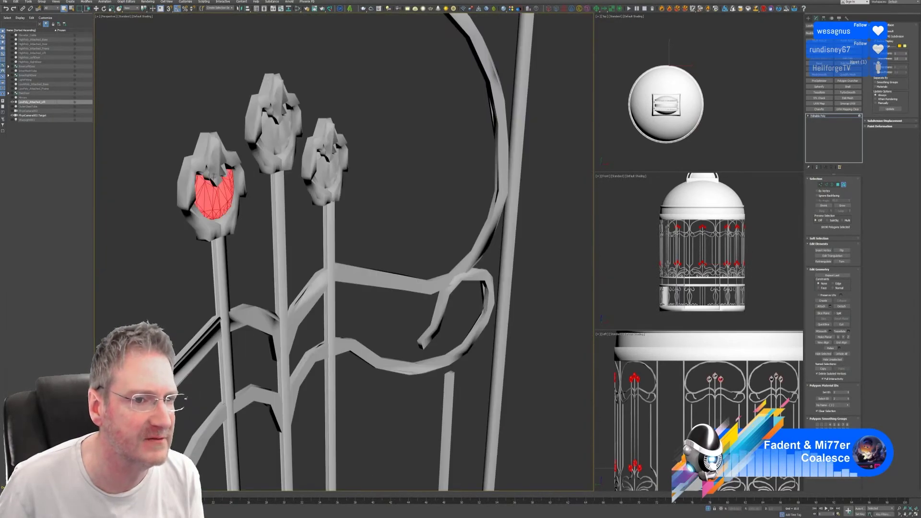
pyautogui.keyDown('ctrl'); pyautogui.click(218, 207); pyautogui.keyUp('ctrl')
pyautogui.keyDown('ctrl'); pyautogui.click(274, 124); pyautogui.keyUp('ctrl')
pyautogui.keyDown('ctrl'); pyautogui.click(311, 154); pyautogui.keyUp('ctrl')
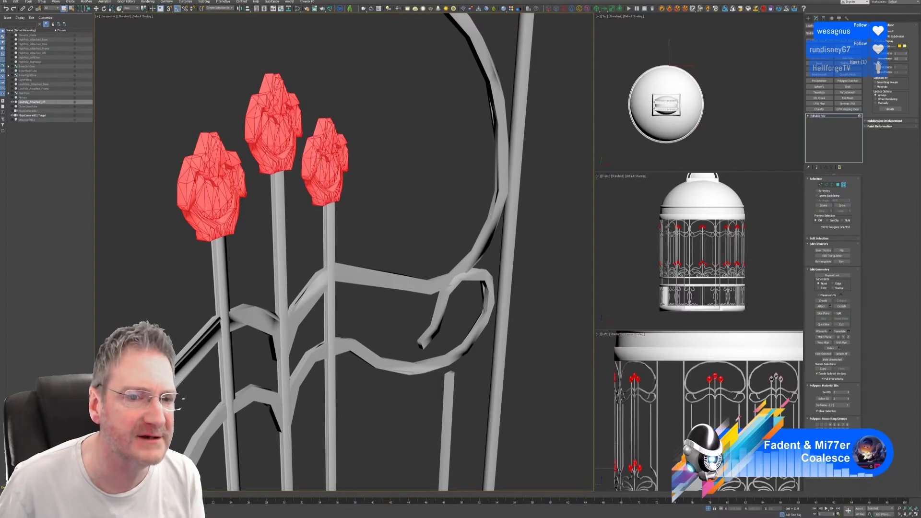
# Add the upper flower trio of the last remaining railing panel, inside its large top loop, to the selection.
pyautogui.scroll(-12, 305, 166)
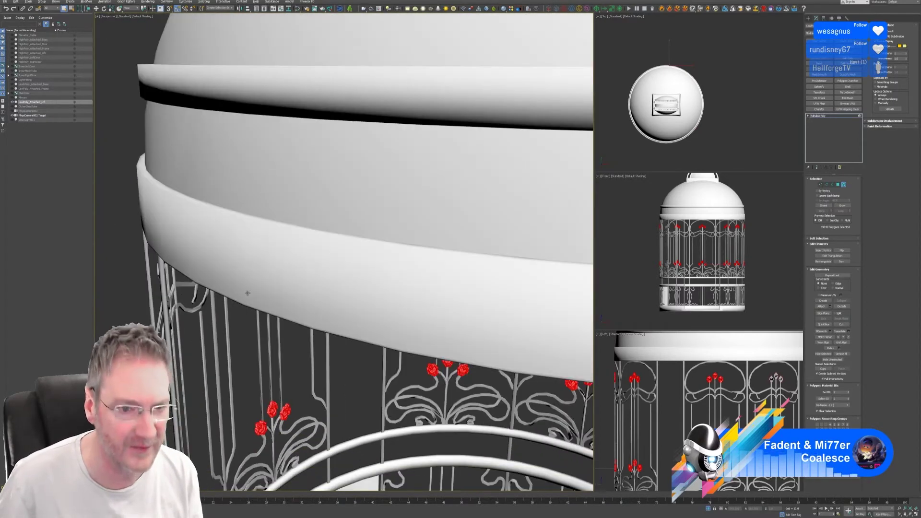
pyautogui.scroll(8, 278, 250)
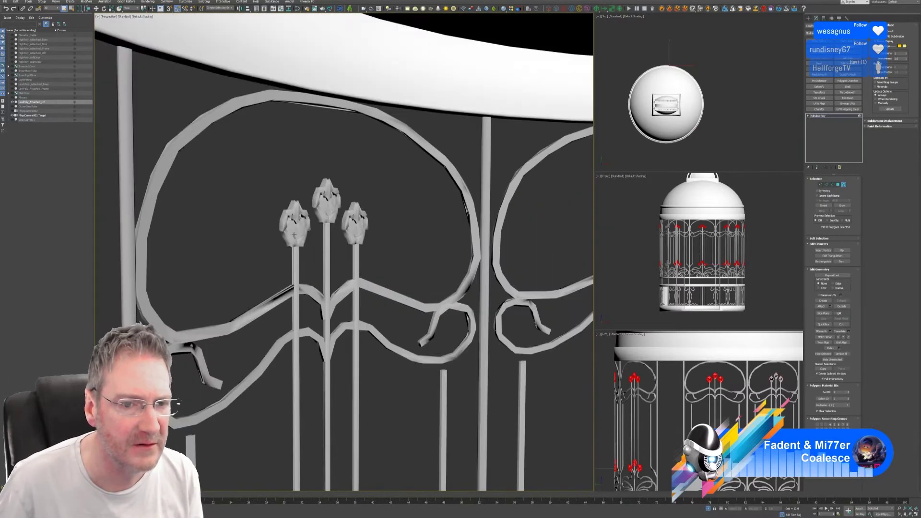
pyautogui.keyDown('ctrl'); pyautogui.click(296, 227); pyautogui.keyUp('ctrl')
pyautogui.keyDown('ctrl'); pyautogui.click(301, 213); pyautogui.keyUp('ctrl')
pyautogui.keyDown('ctrl'); pyautogui.click(327, 205); pyautogui.keyUp('ctrl')
pyautogui.keyDown('ctrl'); pyautogui.click(327, 195); pyautogui.keyUp('ctrl')
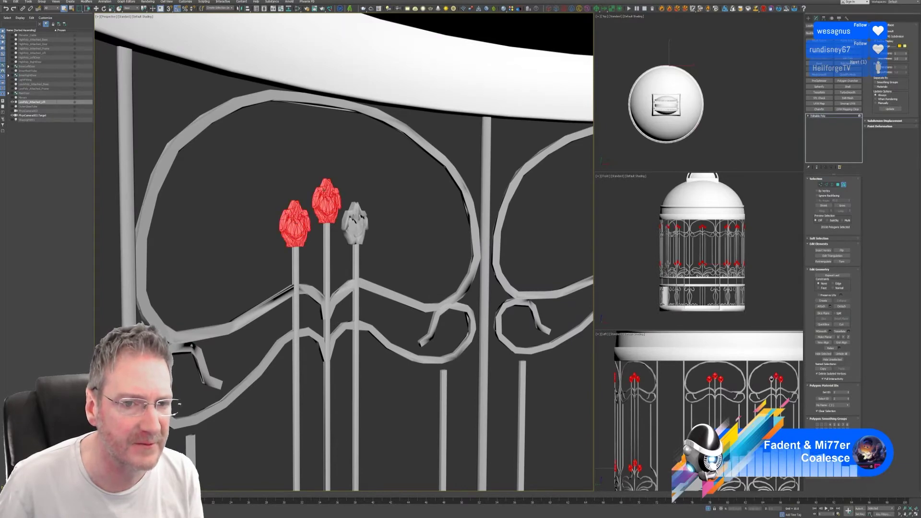
pyautogui.keyDown('ctrl'); pyautogui.click(353, 222); pyautogui.keyUp('ctrl')
pyautogui.keyDown('ctrl'); pyautogui.click(354, 217); pyautogui.keyUp('ctrl')
# Complete the selection with the three lower flower heads in that last panel, just above the handrail scrollwork.
pyautogui.scroll(-7, 331, 288)
pyautogui.moveTo(332, 321); pyautogui.dragTo(343, 111, button='middle')
pyautogui.scroll(6, 312, 328)
pyautogui.scroll(4, 311, 327)
pyautogui.keyDown('ctrl'); pyautogui.click(291, 332); pyautogui.keyUp('ctrl')
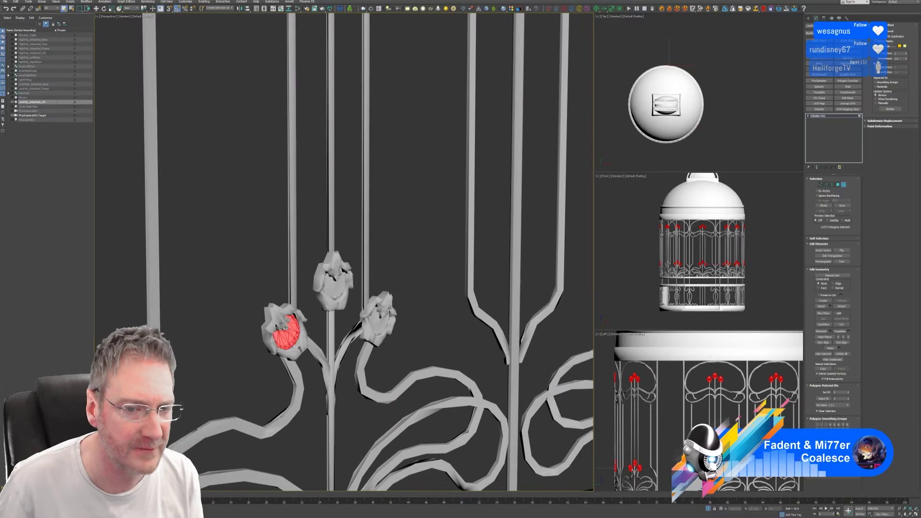
pyautogui.keyDown('ctrl'); pyautogui.click(280, 321); pyautogui.keyUp('ctrl')
pyautogui.keyDown('ctrl'); pyautogui.click(336, 296); pyautogui.keyUp('ctrl')
pyautogui.keyDown('ctrl'); pyautogui.click(335, 302); pyautogui.keyUp('ctrl')
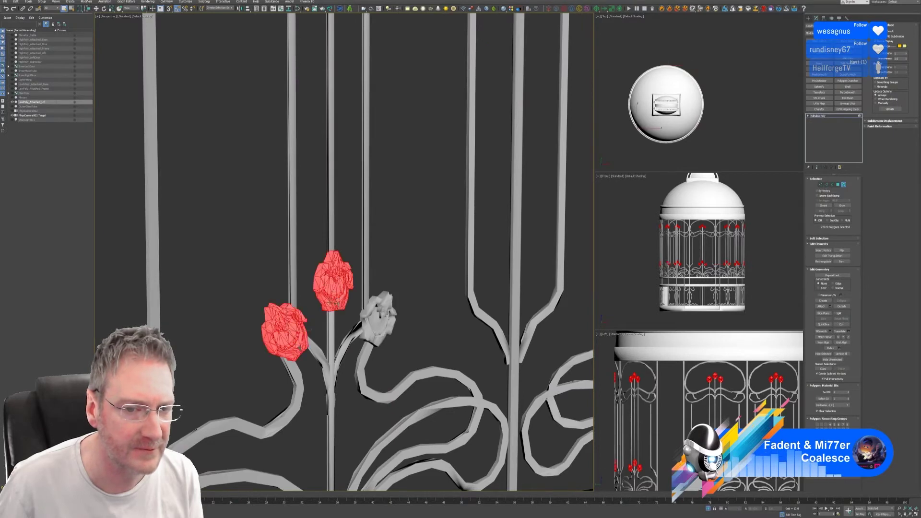
pyautogui.keyDown('ctrl'); pyautogui.click(375, 323); pyautogui.keyUp('ctrl')
pyautogui.keyDown('ctrl'); pyautogui.click(382, 310); pyautogui.keyUp('ctrl')
pyautogui.scroll(-6, 333, 319)
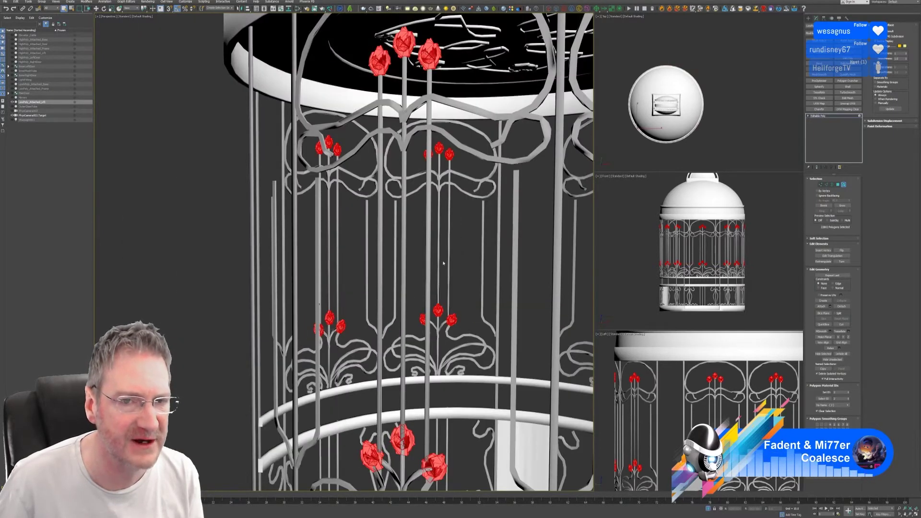
pyautogui.scroll(-3, 367, 233)
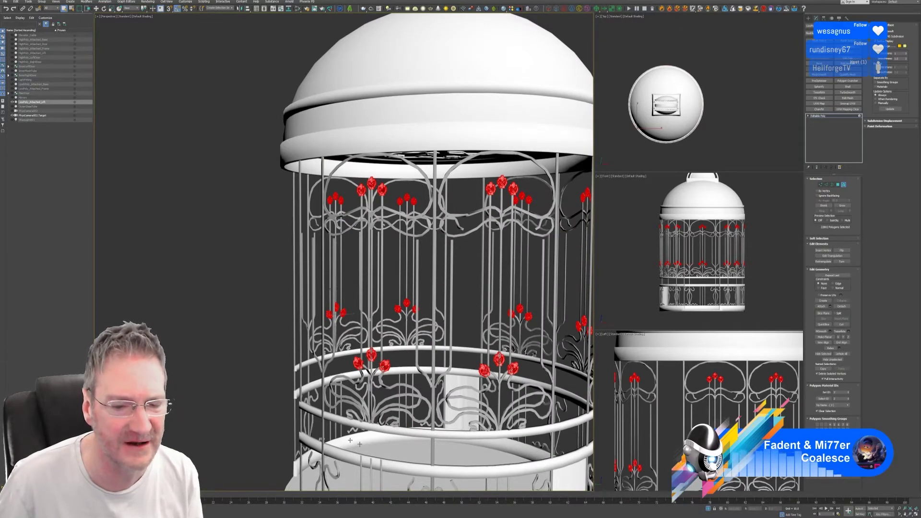
# Detach the selected flower heads from the cage mesh as a separate object, then leave Element mode and clear the selection.
pyautogui.scroll(-3, 410, 298)
pyautogui.moveTo(412, 299); pyautogui.dragTo(376, 308, button='middle')
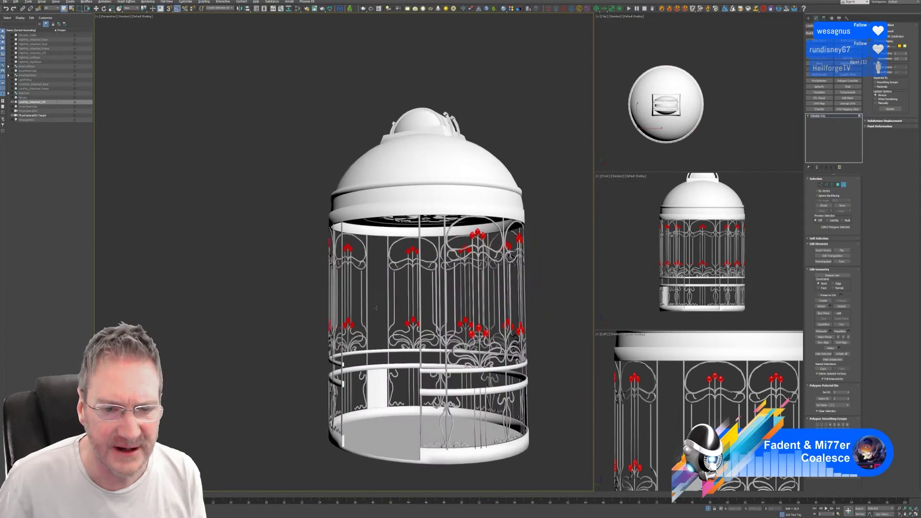
pyautogui.click(843, 307)
pyautogui.click(477, 261)
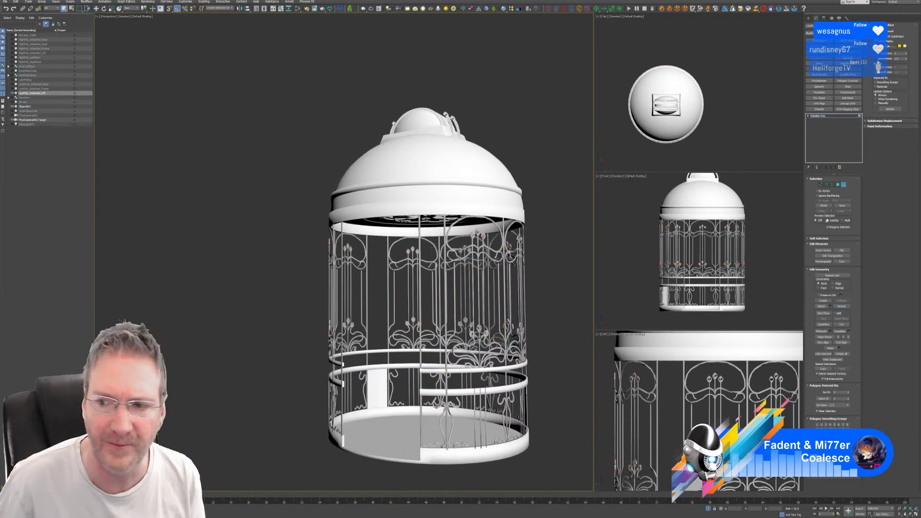
pyautogui.press('4')
pyautogui.click(527, 215)
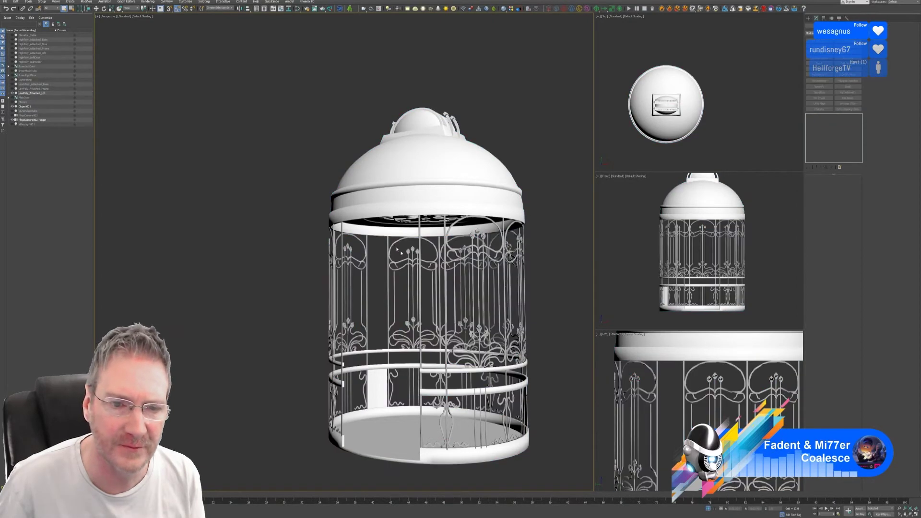
# Apply an Unwrap UVW modifier to the detached flower heads and open their UVs for editing.
pyautogui.click(411, 254)
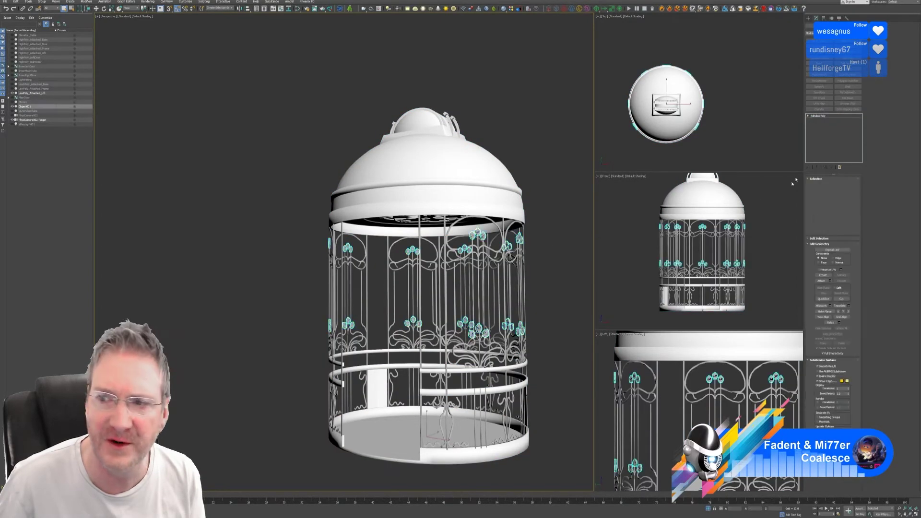
pyautogui.click(850, 103)
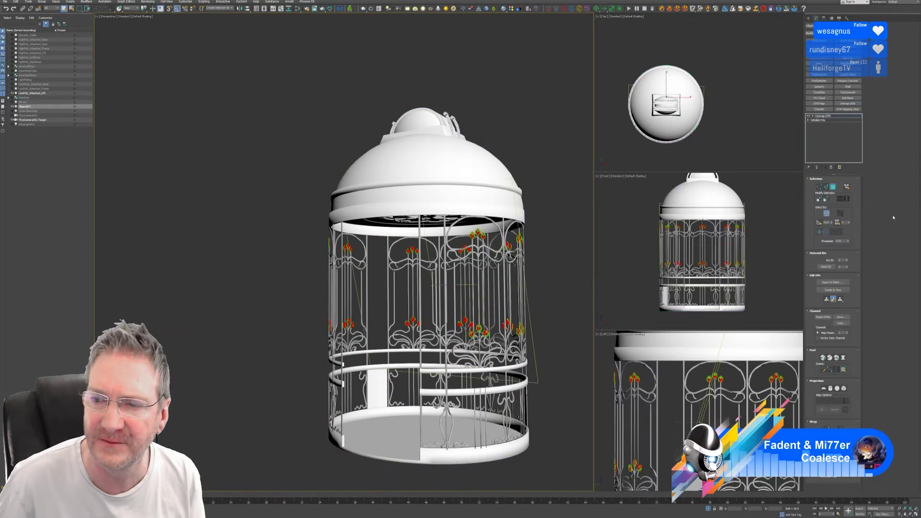
pyautogui.click(835, 282)
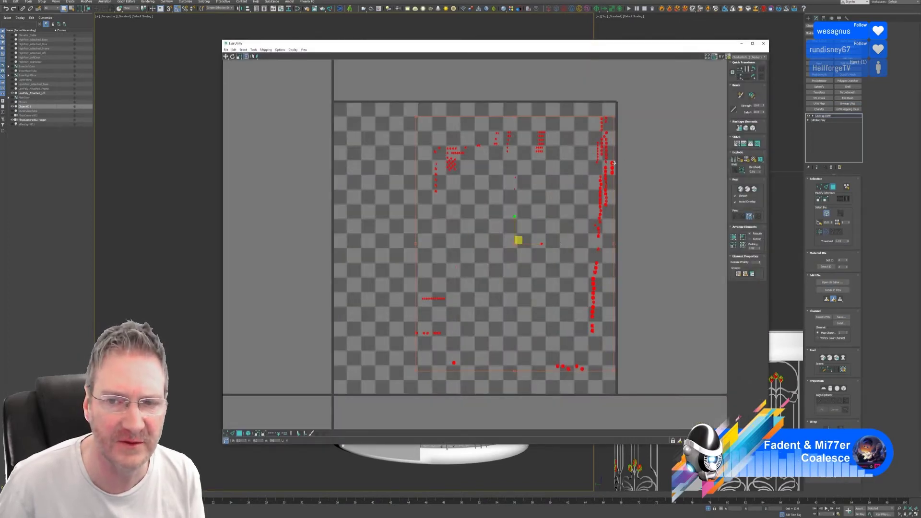
# Pack the flower heads' UV islands to fill the whole UV tile, then close the UV editor.
pyautogui.scroll(8, 614, 163)
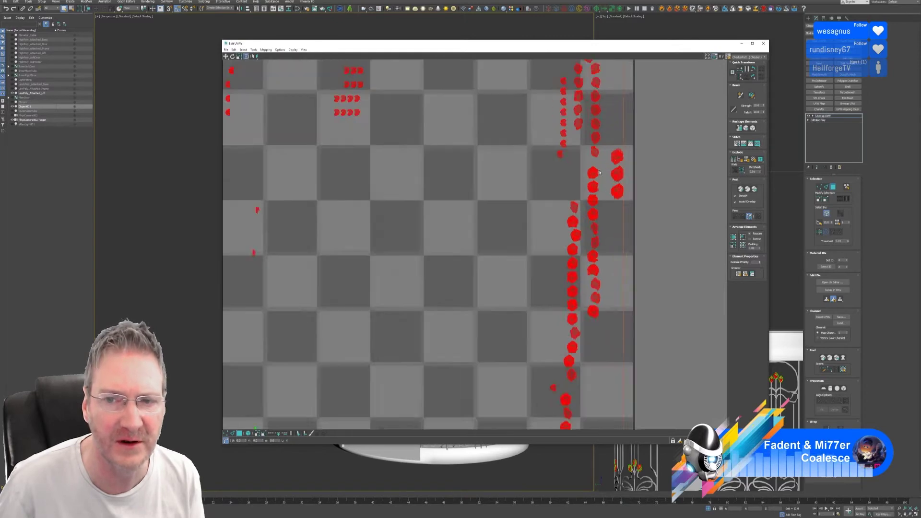
pyautogui.scroll(3, 600, 172)
pyautogui.scroll(-5, 593, 177)
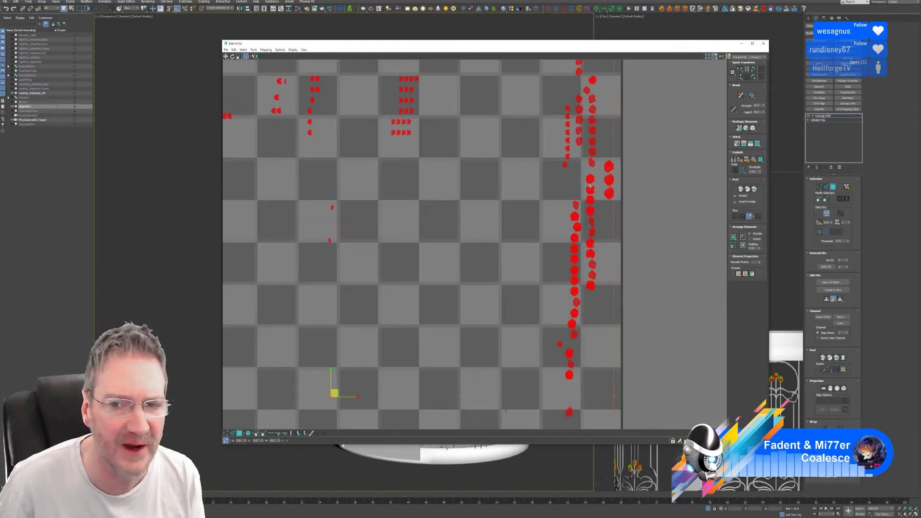
pyautogui.scroll(-5, 590, 186)
pyautogui.scroll(-3, 591, 194)
pyautogui.moveTo(631, 191); pyautogui.dragTo(634, 164, button='middle')
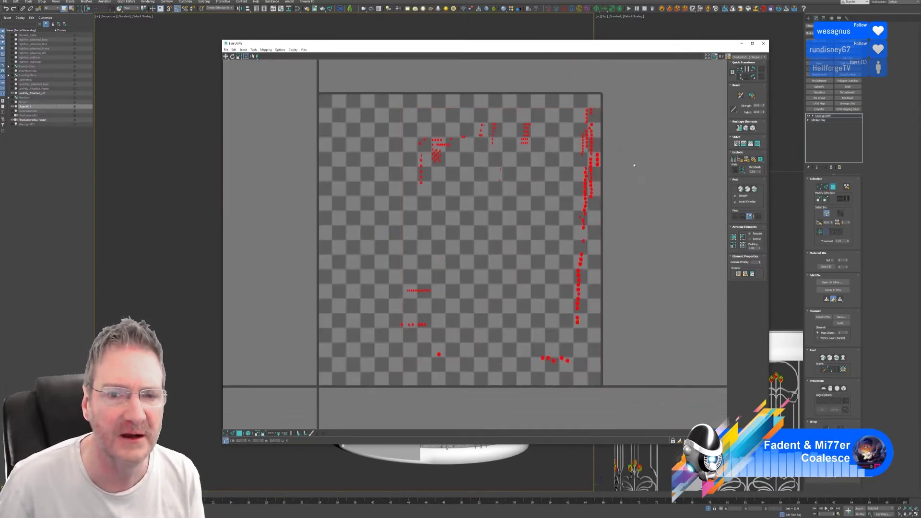
pyautogui.hotkey('ctrl', 'z')
pyautogui.click(667, 168)
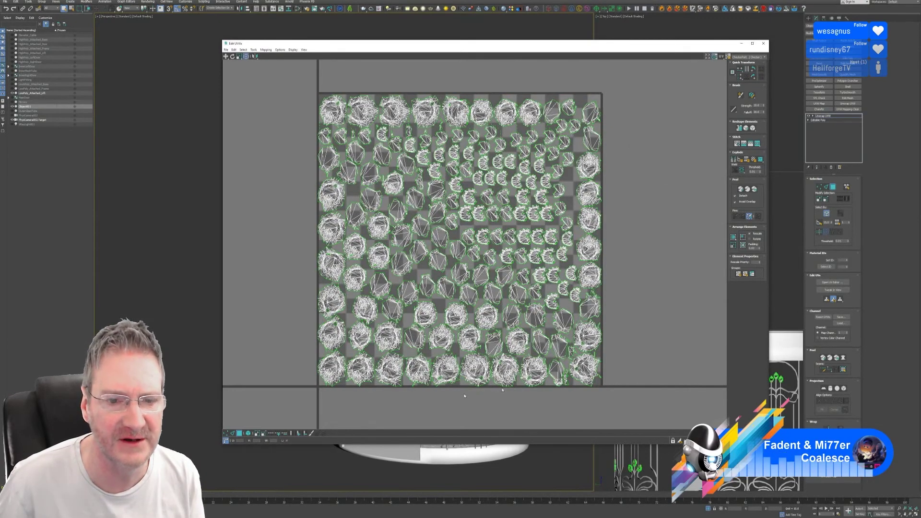
pyautogui.click(763, 44)
pyautogui.click(833, 188)
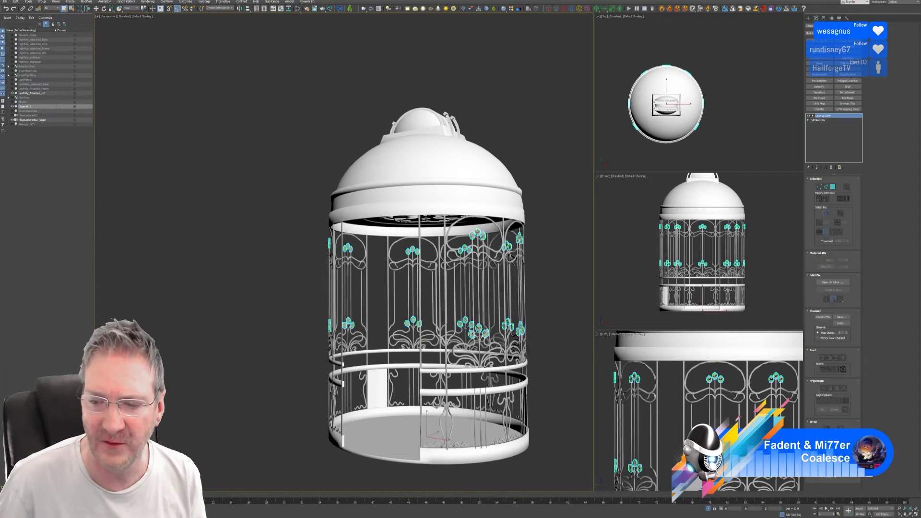
# Create a new Standard (Legacy) material beside the existing lift materials in the Slate Material Editor and name it Lift3.
pyautogui.click(298, 9)
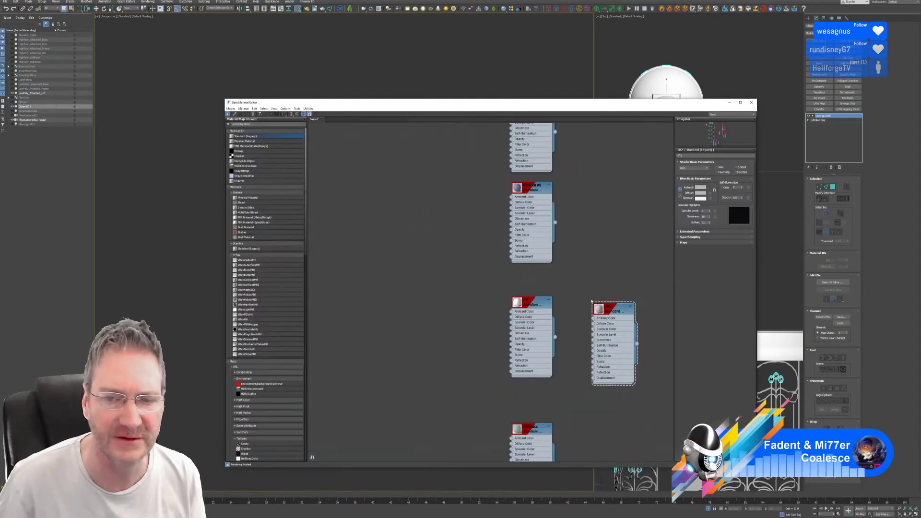
pyautogui.moveTo(575, 193); pyautogui.dragTo(558, 165, button='middle')
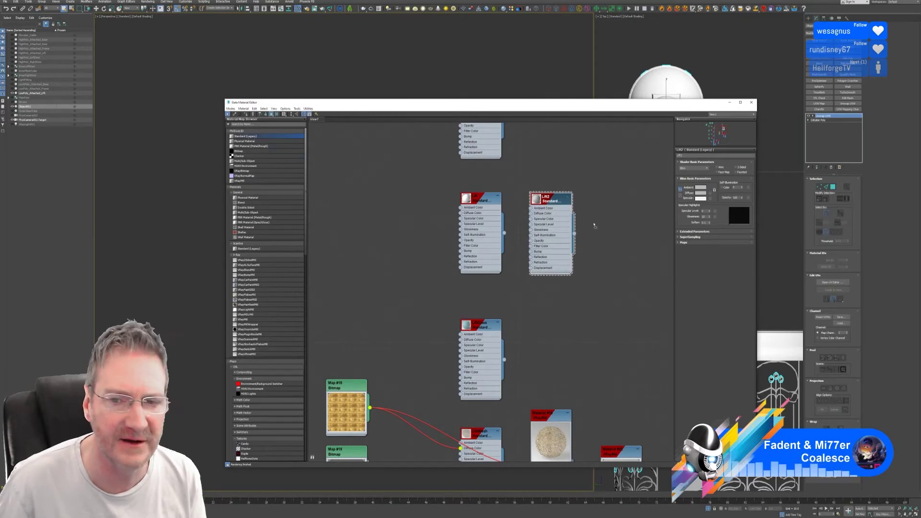
pyautogui.moveTo(594, 225); pyautogui.dragTo(601, 194)
pyautogui.doubleClick(623, 198)
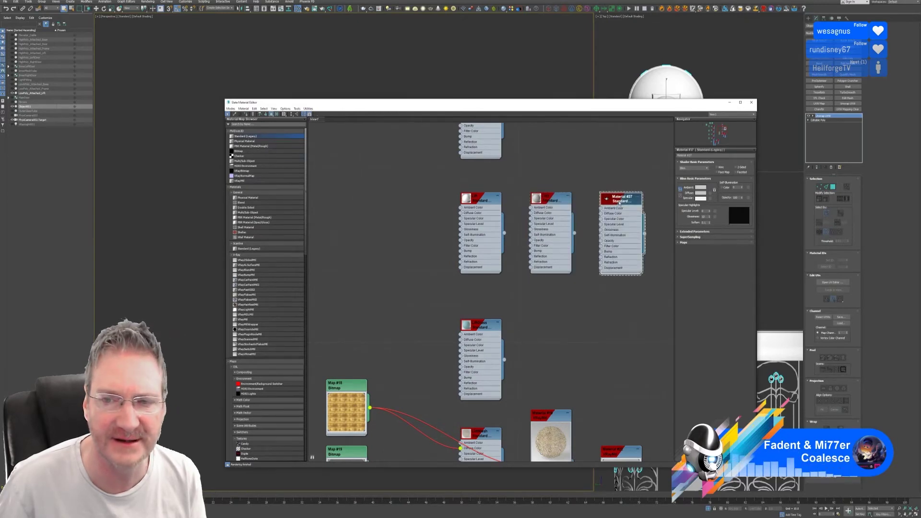
pyautogui.doubleClick(698, 156)
pyautogui.write('Li')
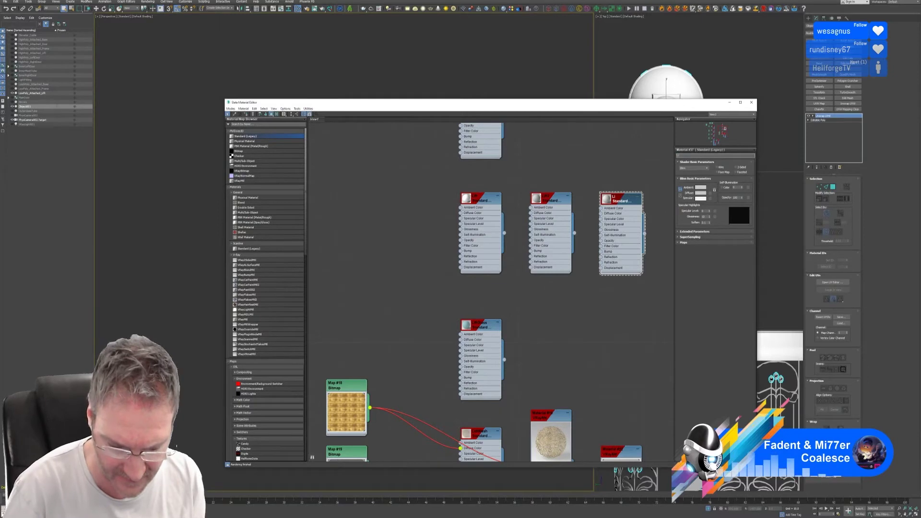
pyautogui.write('ft3')
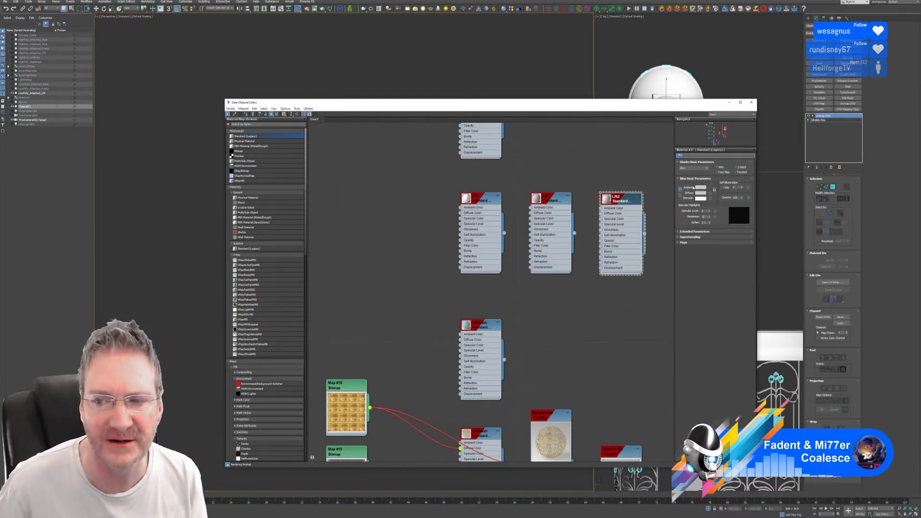
# Darken the Lift3 material's ambient and diffuse grey, assign it to the flower heads, and close the material editor.
pyautogui.click(699, 187)
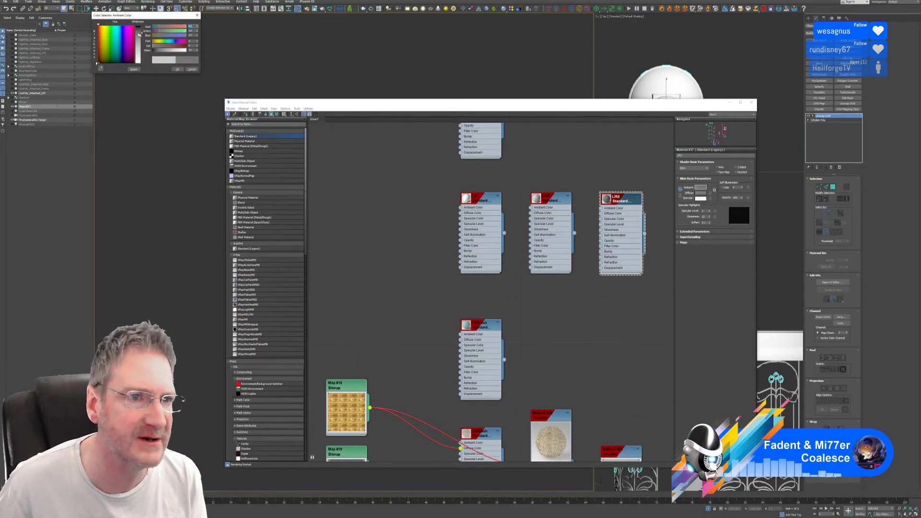
pyautogui.click(178, 69)
pyautogui.moveTo(435, 109); pyautogui.dragTo(427, 285)
pyautogui.rightClick(608, 378)
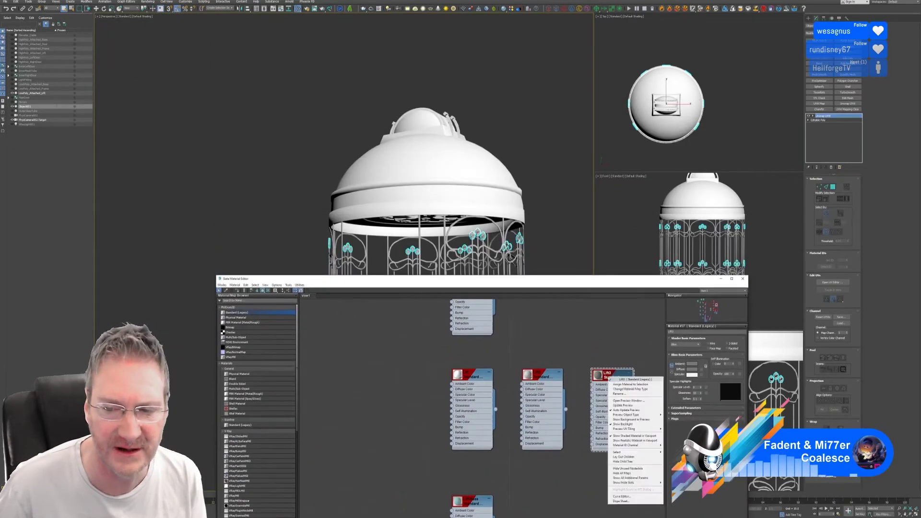
pyautogui.click(622, 385)
pyautogui.moveTo(643, 280); pyautogui.dragTo(631, 90)
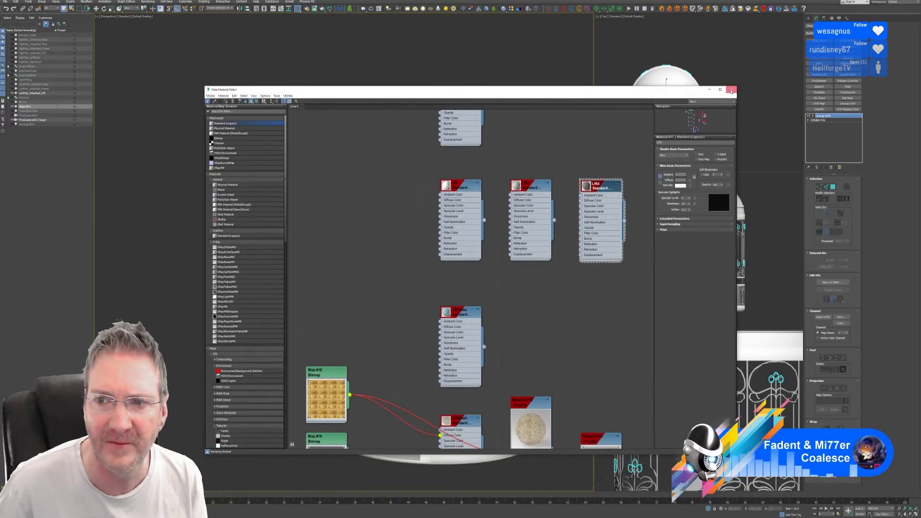
pyautogui.click(731, 90)
pyautogui.click(537, 261)
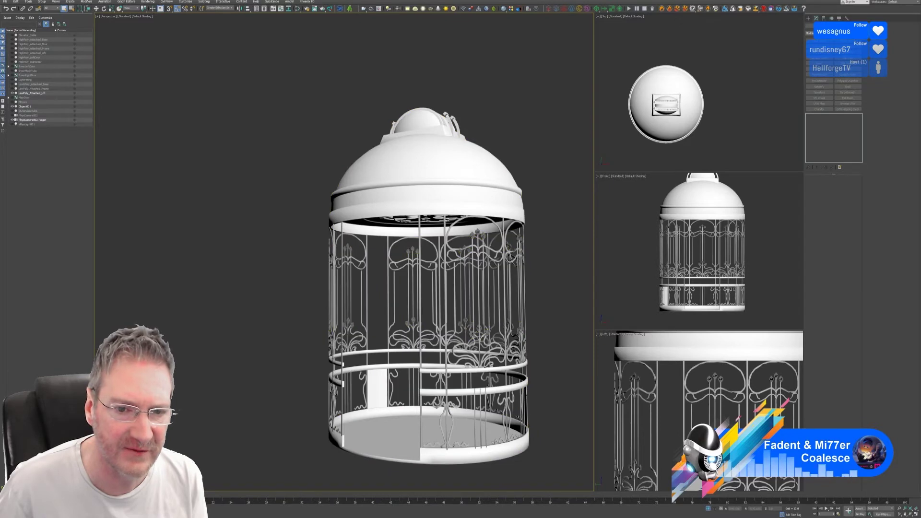
# Try to attach the flower heads back to the cage mesh with material IDs matched to the material.
pyautogui.click(478, 199)
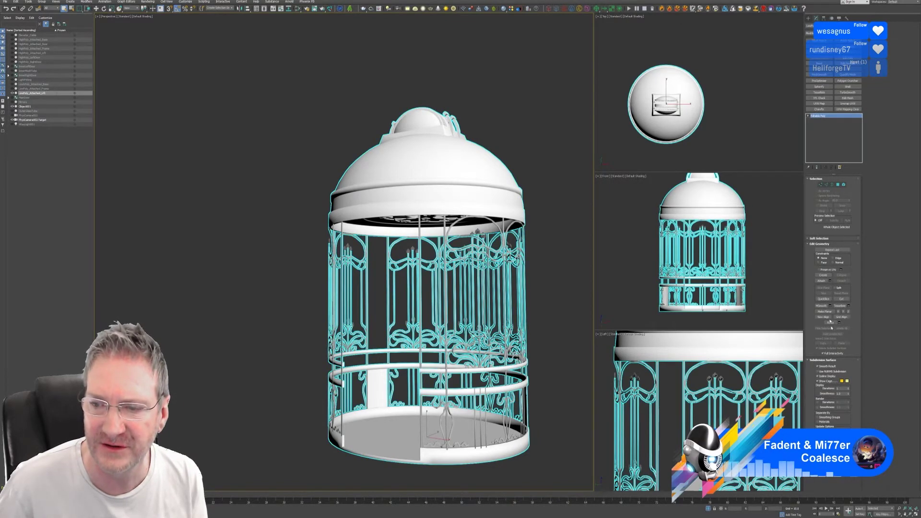
pyautogui.click(822, 280)
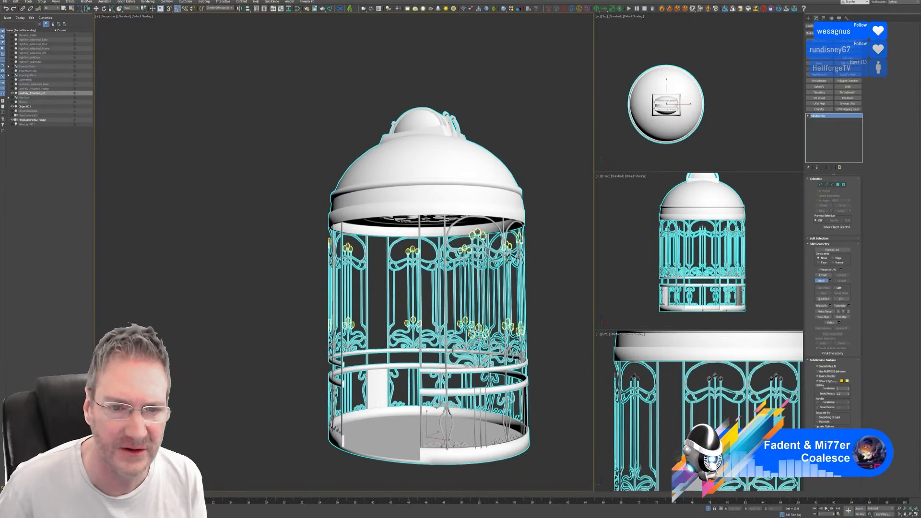
pyautogui.click(513, 260)
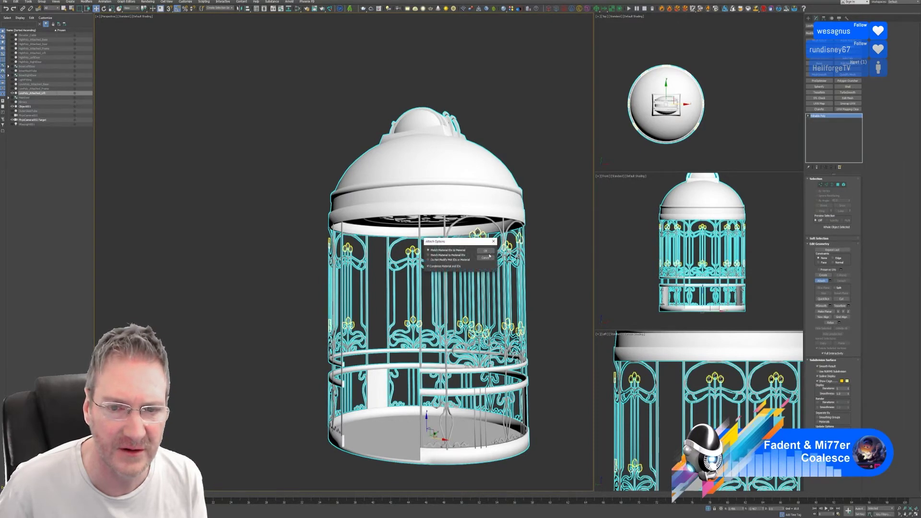
pyautogui.click(486, 252)
pyautogui.click(822, 282)
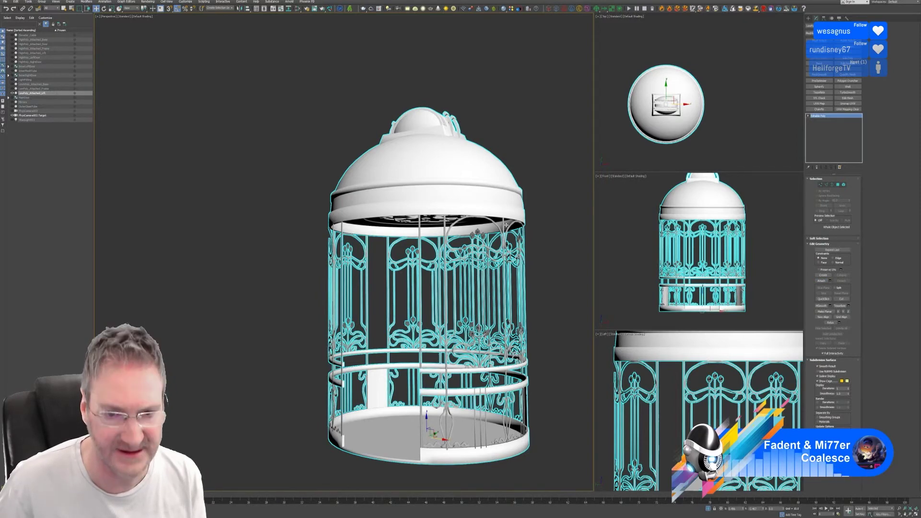
pyautogui.hotkey('ctrl', 'z')
pyautogui.hotkey('ctrl', 'z')
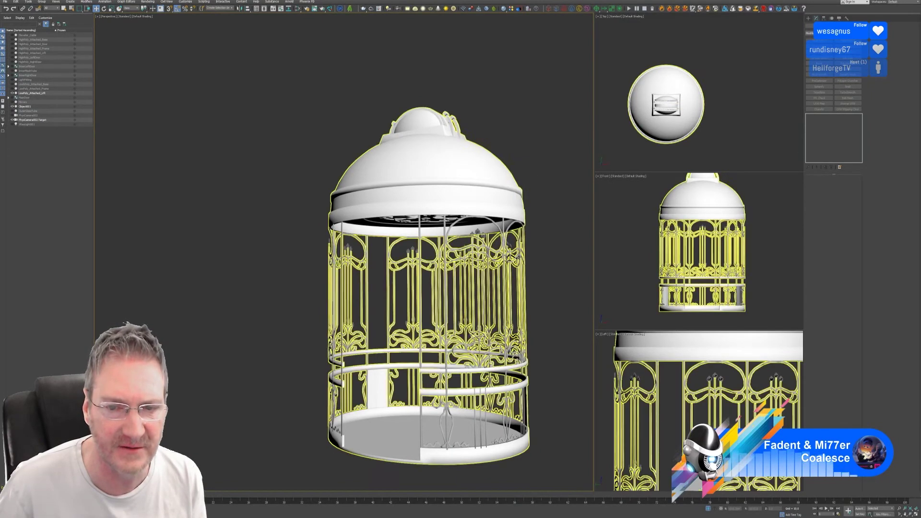
# Select all elements of the cage mesh's domed roof in Element mode.
pyautogui.click(524, 259)
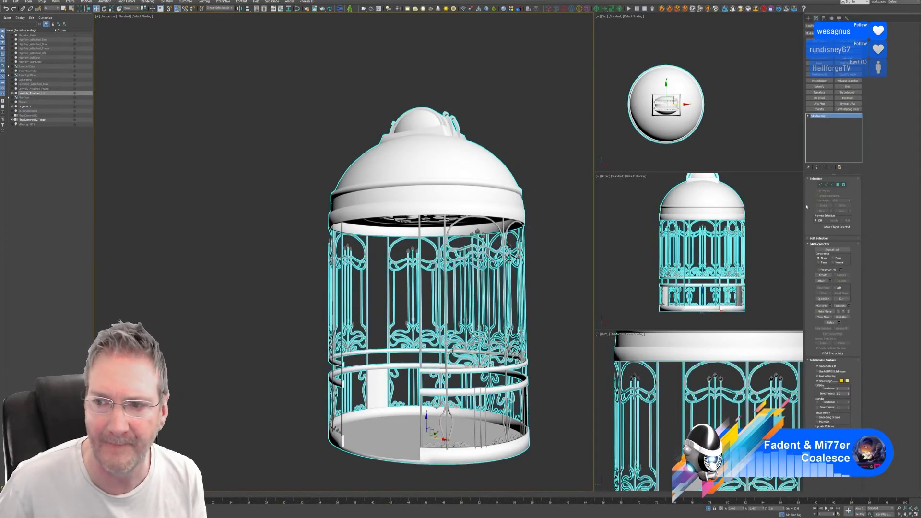
pyautogui.click(844, 185)
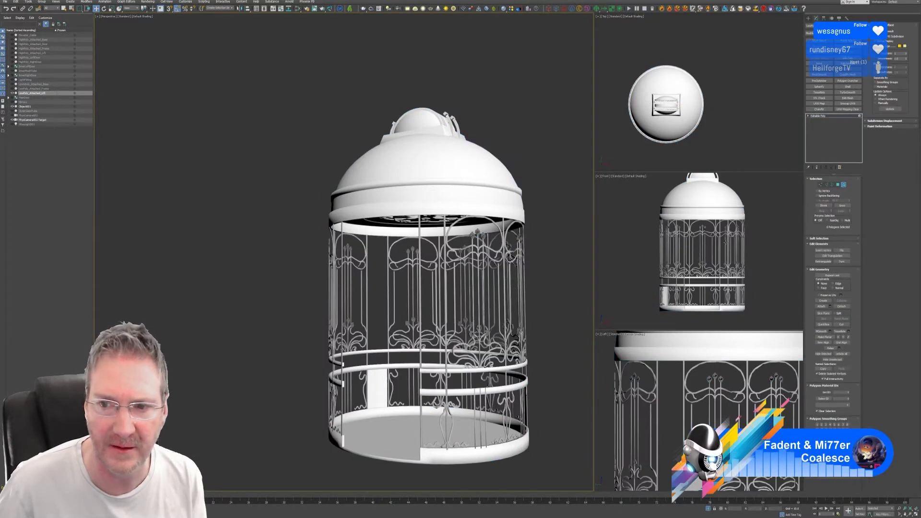
pyautogui.moveTo(709, 241); pyautogui.dragTo(712, 272, button='middle')
pyautogui.moveTo(656, 187); pyautogui.dragTo(739, 210)
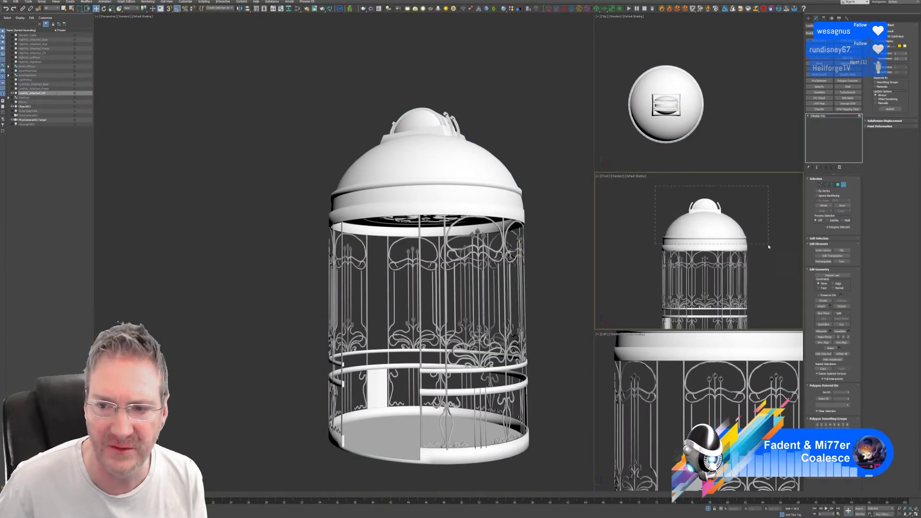
pyautogui.moveTo(769, 246); pyautogui.dragTo(766, 251)
pyautogui.moveTo(765, 251); pyautogui.dragTo(757, 176, button='middle')
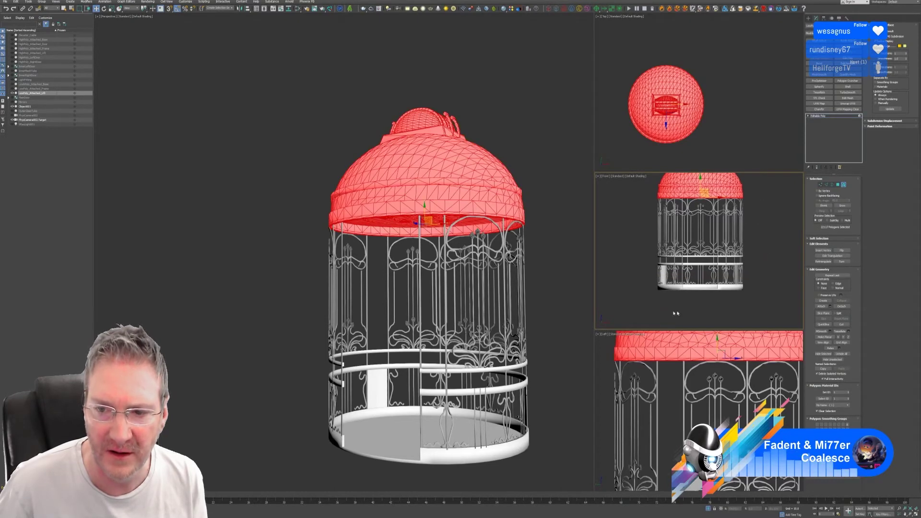
# Add the circular base and floor, the handrail rings and the box panels between them to the selection.
pyautogui.keyDown('ctrl'); pyautogui.moveTo(659, 307); pyautogui.dragTo(768, 292); pyautogui.keyUp('ctrl')
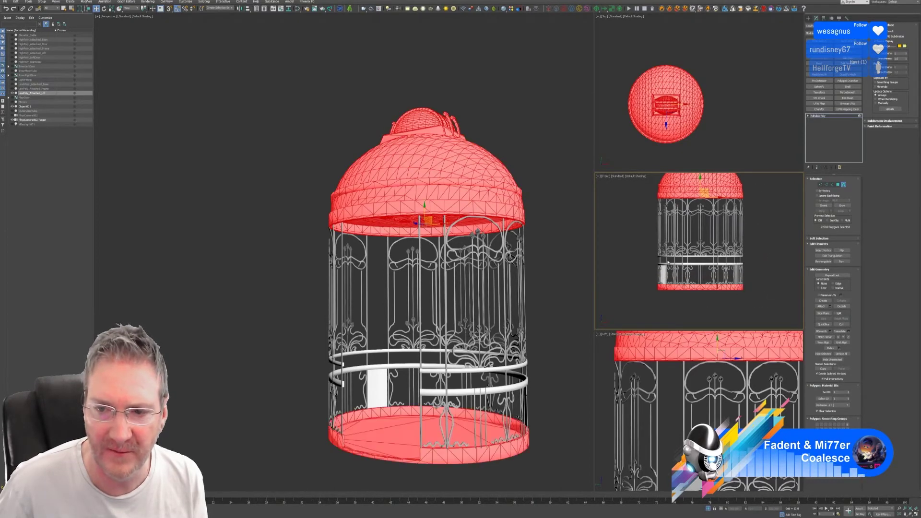
pyautogui.scroll(3, 416, 378)
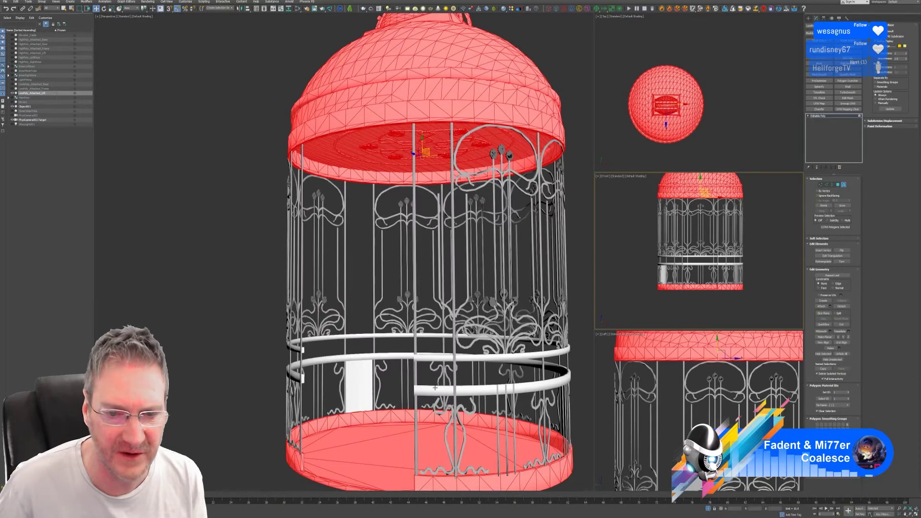
pyautogui.keyDown('ctrl'); pyautogui.click(438, 389); pyautogui.keyUp('ctrl')
pyautogui.keyDown('ctrl'); pyautogui.click(441, 358); pyautogui.keyUp('ctrl')
pyautogui.keyDown('ctrl'); pyautogui.click(364, 374); pyautogui.keyUp('ctrl')
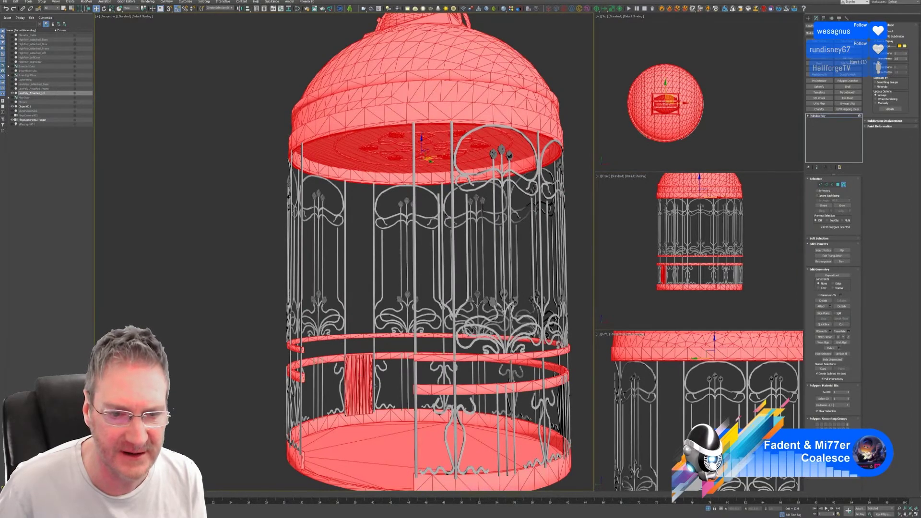
pyautogui.keyDown('alt'); pyautogui.moveTo(363, 375); pyautogui.dragTo(456, 287, button='middle'); pyautogui.keyUp('alt')
pyautogui.keyDown('ctrl'); pyautogui.click(488, 394); pyautogui.keyUp('ctrl')
# Detach the selected roof, base, rails and box panels from the wrought-iron railings as a separate object.
pyautogui.scroll(-5, 488, 394)
pyautogui.scroll(3, 458, 344)
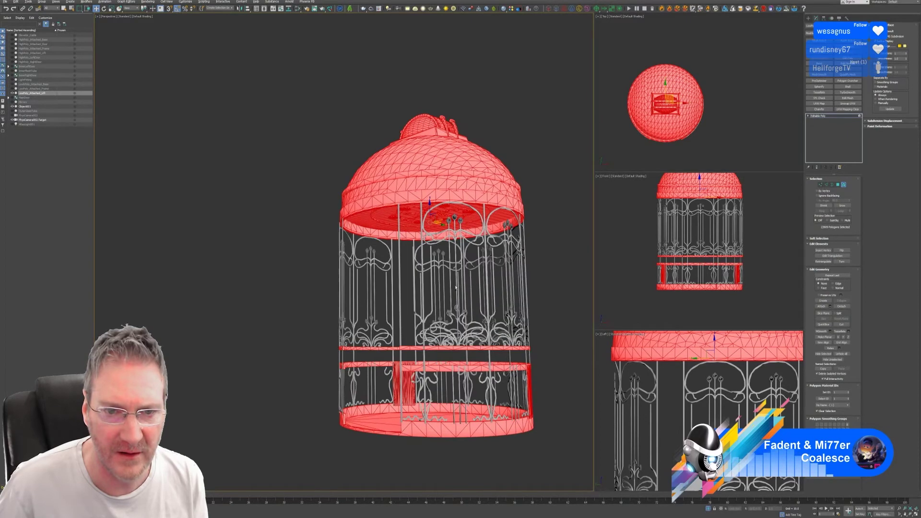
pyautogui.click(843, 306)
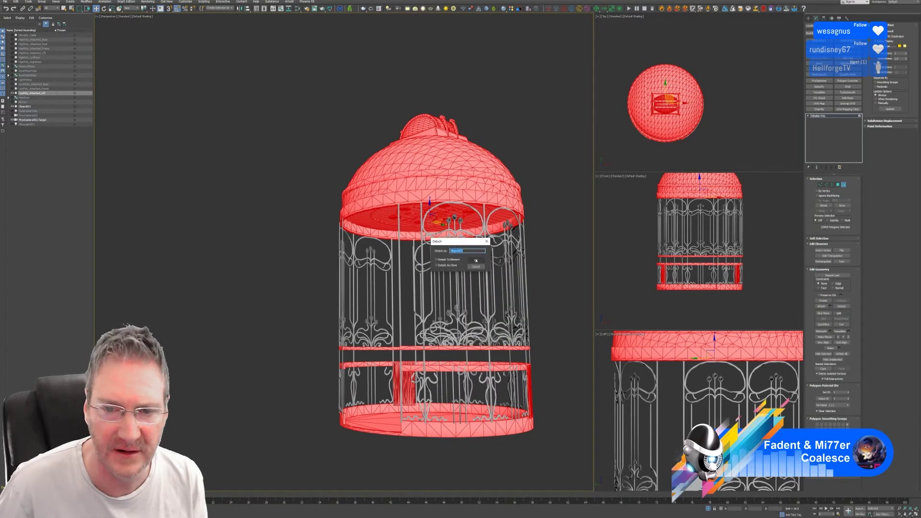
pyautogui.click(481, 261)
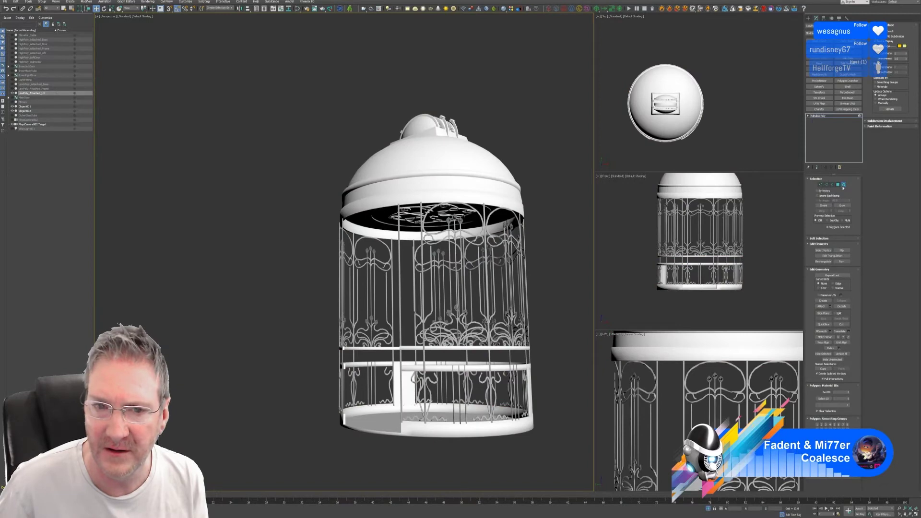
# Apply Unwrap UVW to the detached roof, base, rails and box panels object and pack its UV shells within the tile.
pyautogui.click(843, 185)
pyautogui.click(504, 128)
pyautogui.click(508, 224)
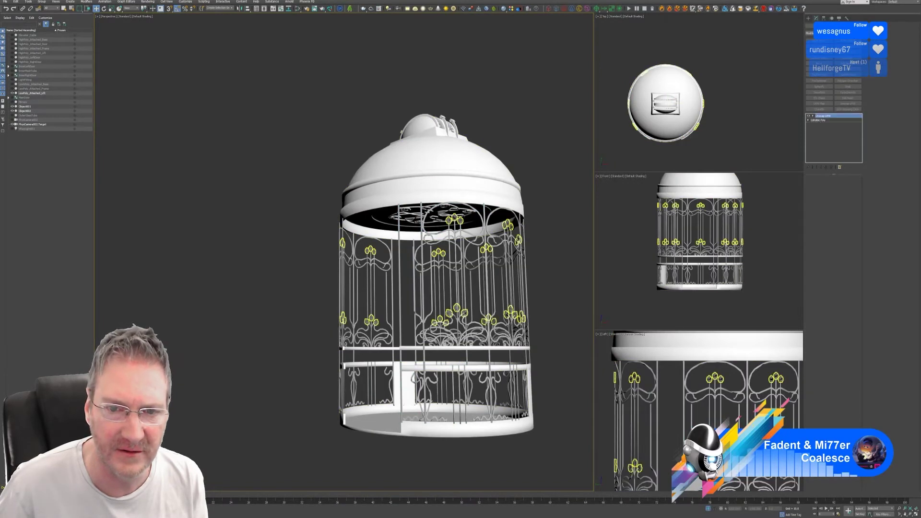
pyautogui.click(503, 129)
pyautogui.click(482, 177)
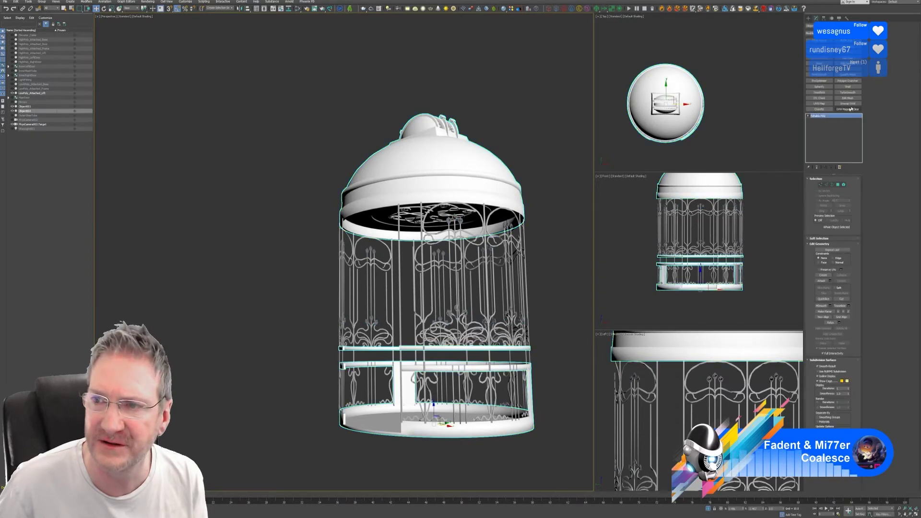
pyautogui.click(848, 103)
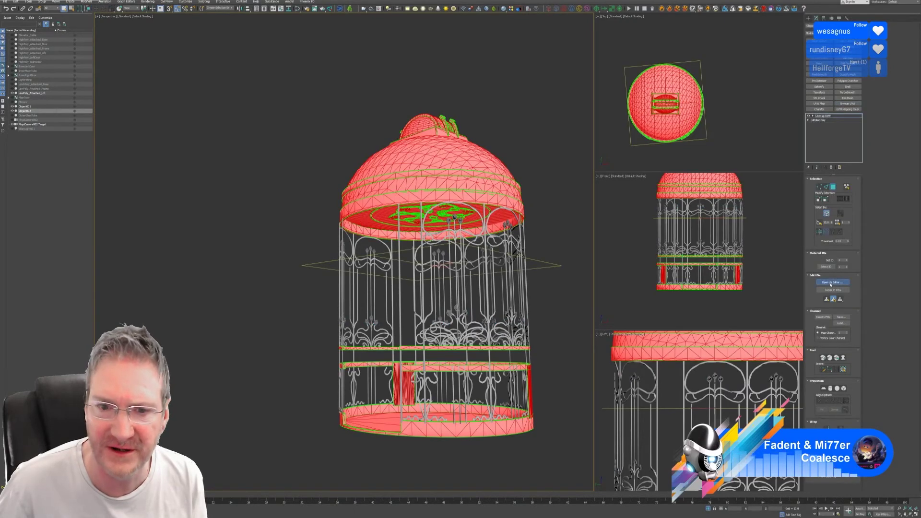
pyautogui.click(831, 284)
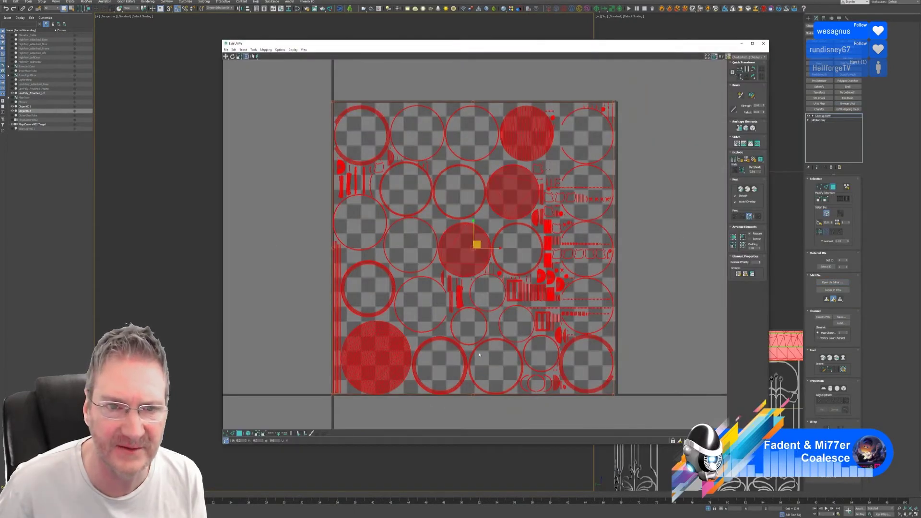
pyautogui.click(764, 43)
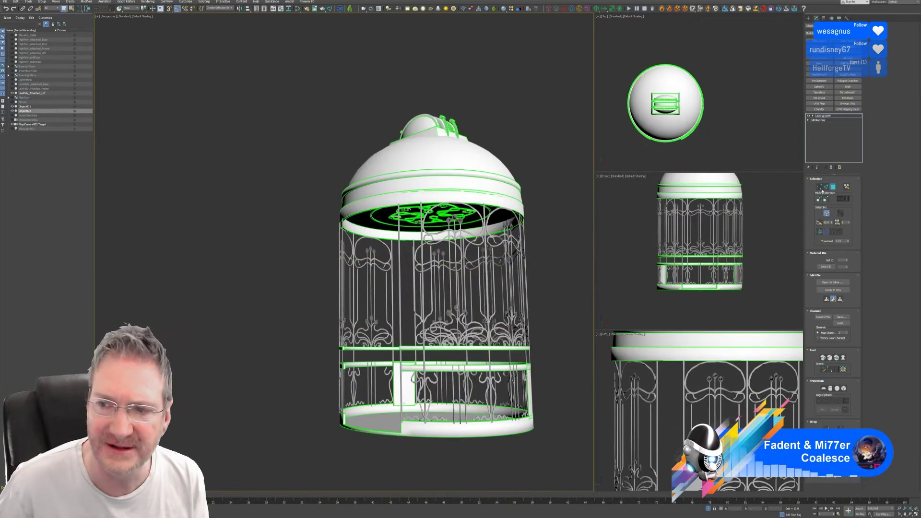
pyautogui.click(834, 187)
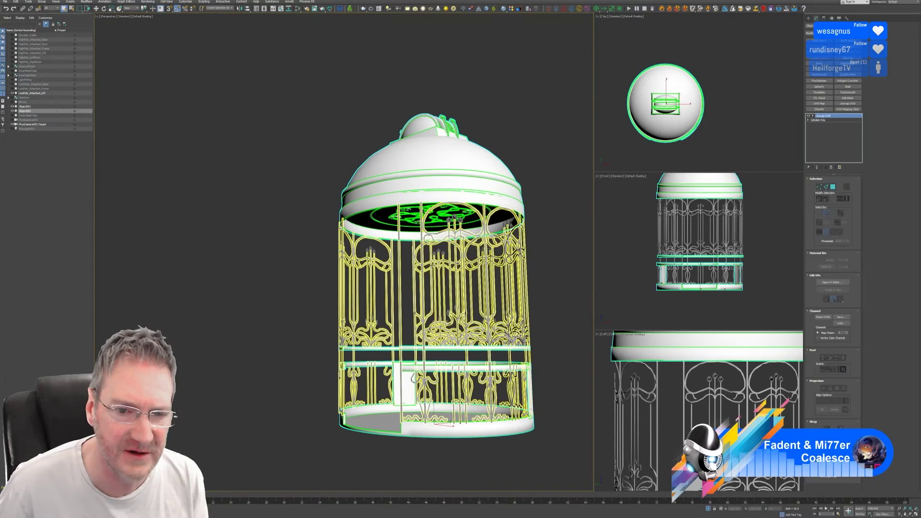
# Apply Unwrap UVW to the wrought-iron railings object, select all its UV shells and repack them within the tile.
pyautogui.click(507, 284)
pyautogui.click(848, 104)
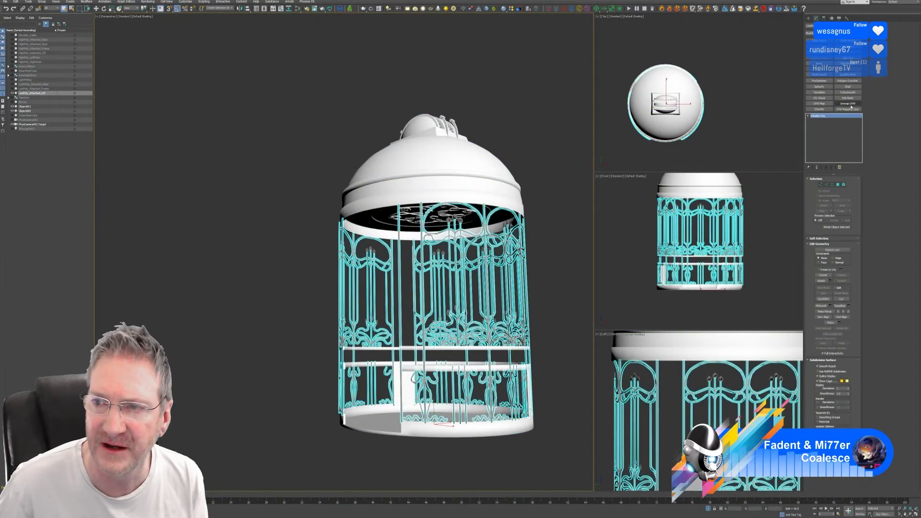
pyautogui.click(831, 283)
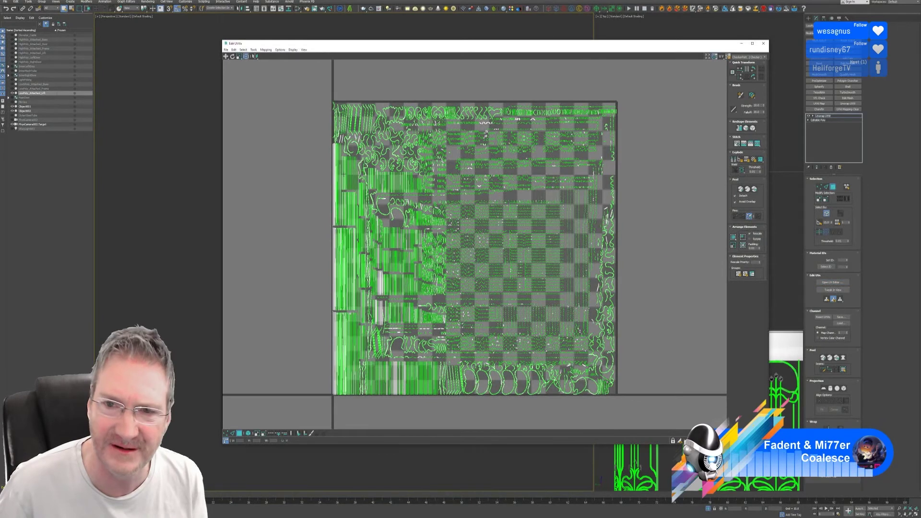
pyautogui.moveTo(310, 88); pyautogui.dragTo(638, 407)
pyautogui.moveTo(301, 81); pyautogui.dragTo(638, 387)
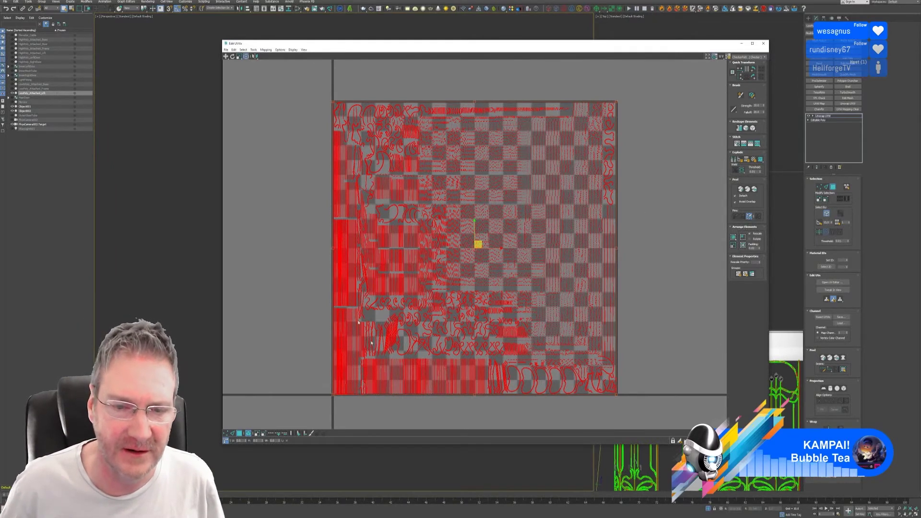
pyautogui.click(695, 167)
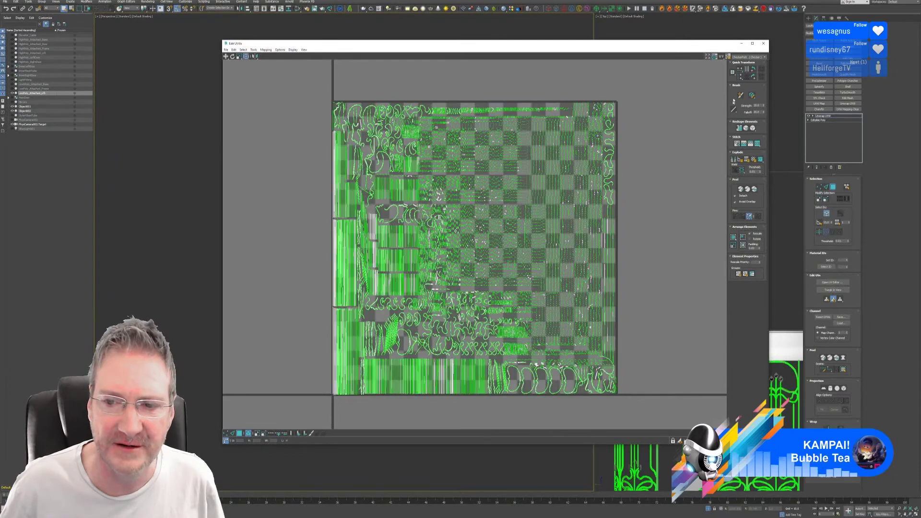
pyautogui.click(763, 43)
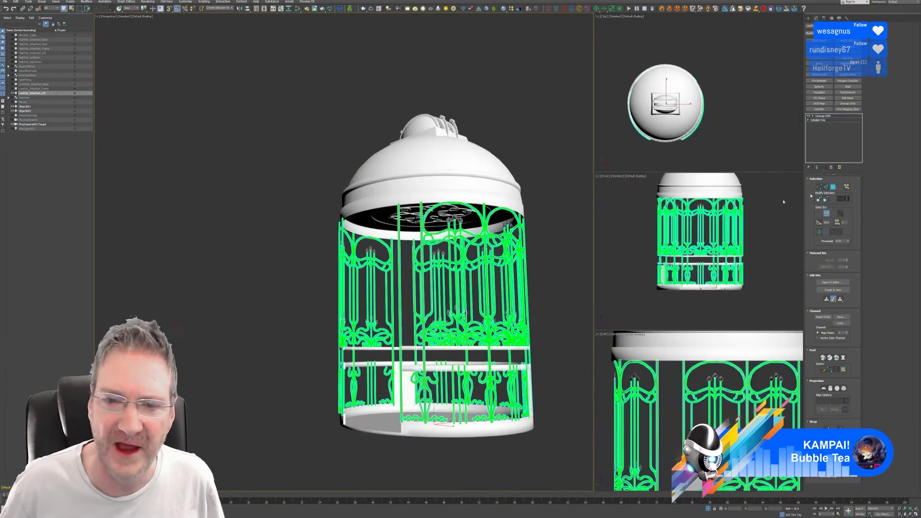
pyautogui.click(824, 116)
# Collapse the whole modifier stack of the railings object to bake its packed UVs into the Editable Poly.
pyautogui.click(510, 149)
pyautogui.click(480, 158)
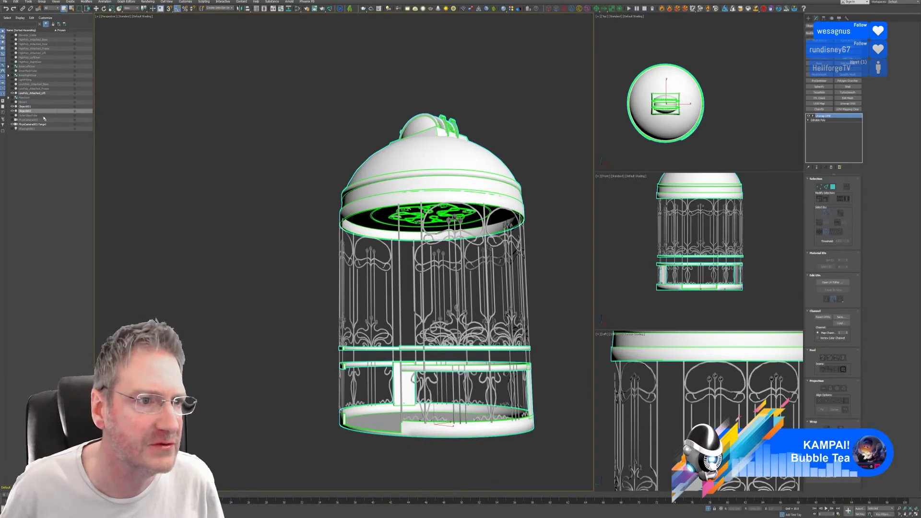
pyautogui.click(41, 94)
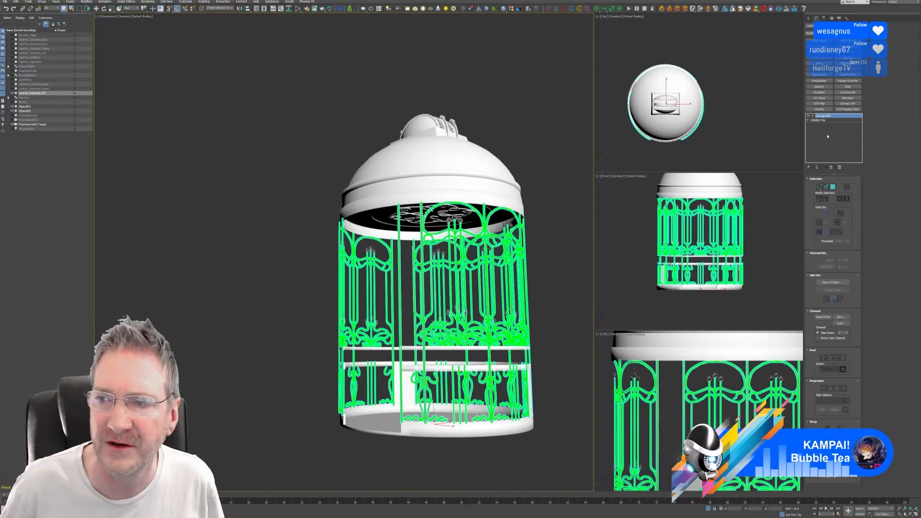
pyautogui.rightClick(842, 120)
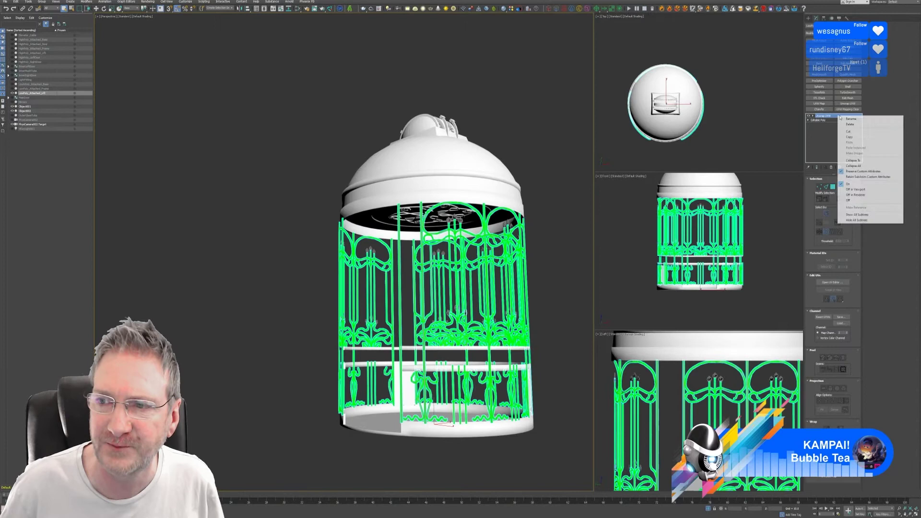
pyautogui.click(861, 167)
pyautogui.click(483, 273)
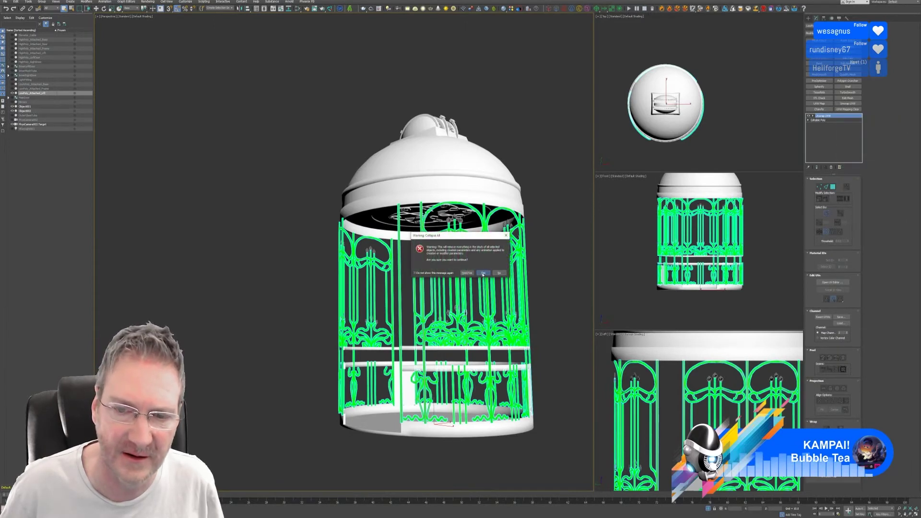
# Attach the roof-and-base object and the flower heads to the railings mesh, matching material IDs to material.
pyautogui.click(821, 280)
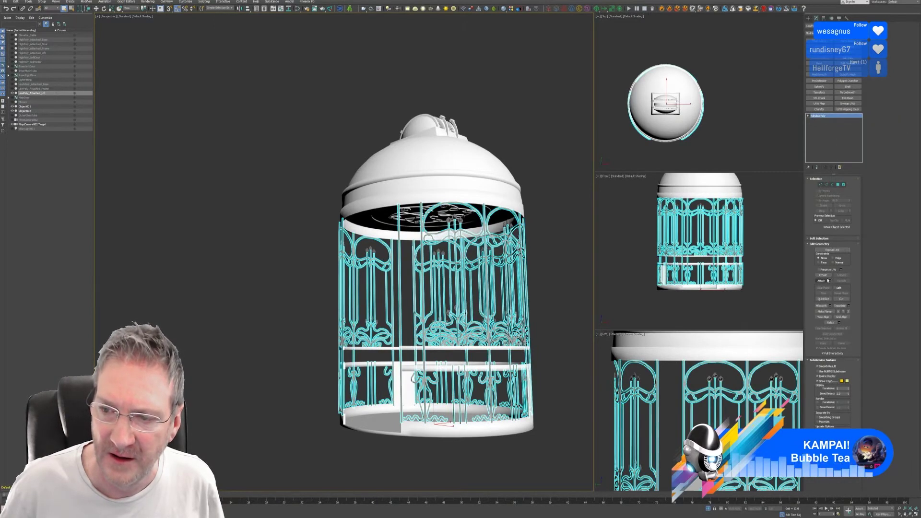
pyautogui.click(495, 183)
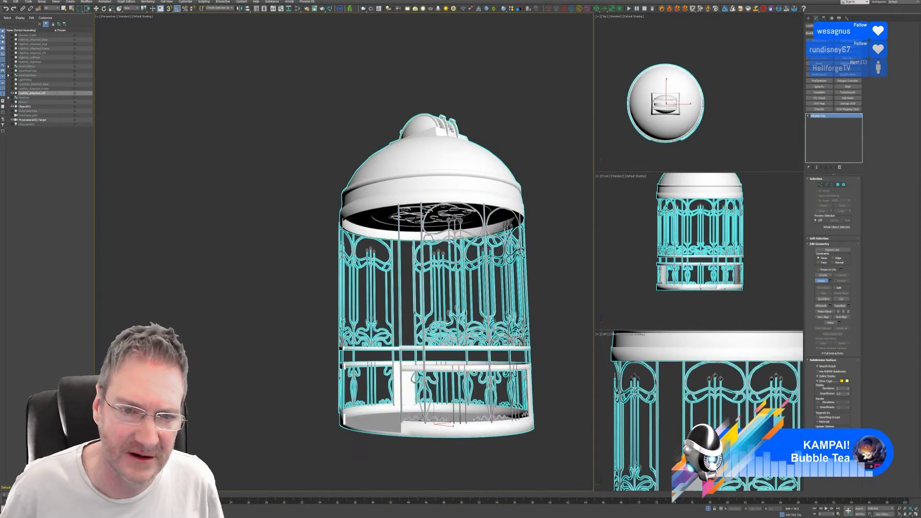
pyautogui.click(375, 252)
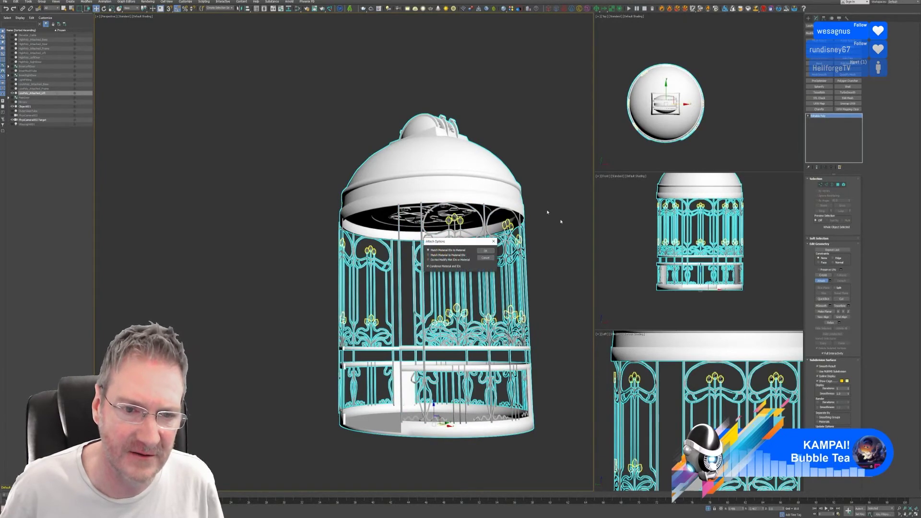
pyautogui.click(484, 251)
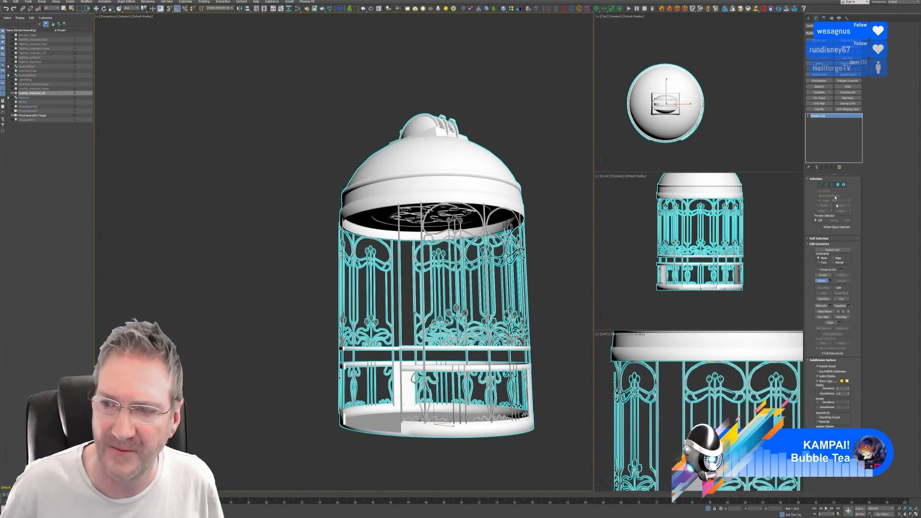
pyautogui.click(821, 280)
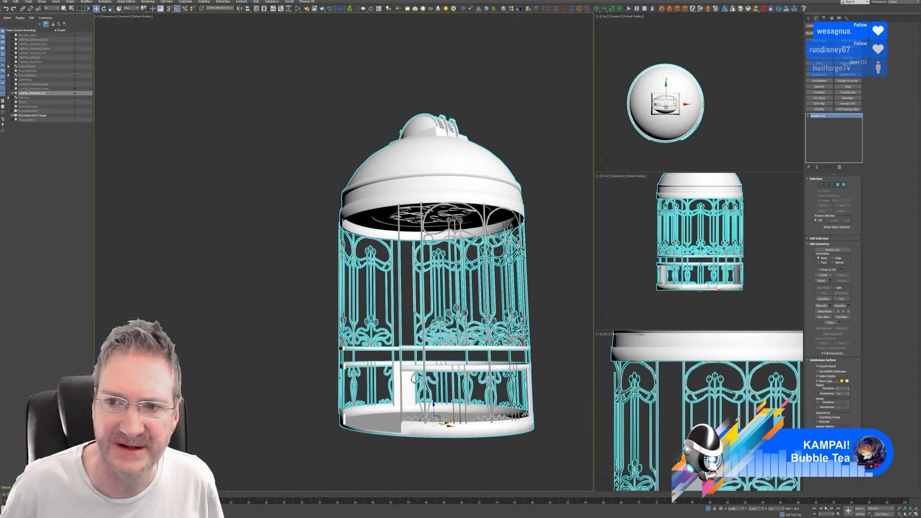
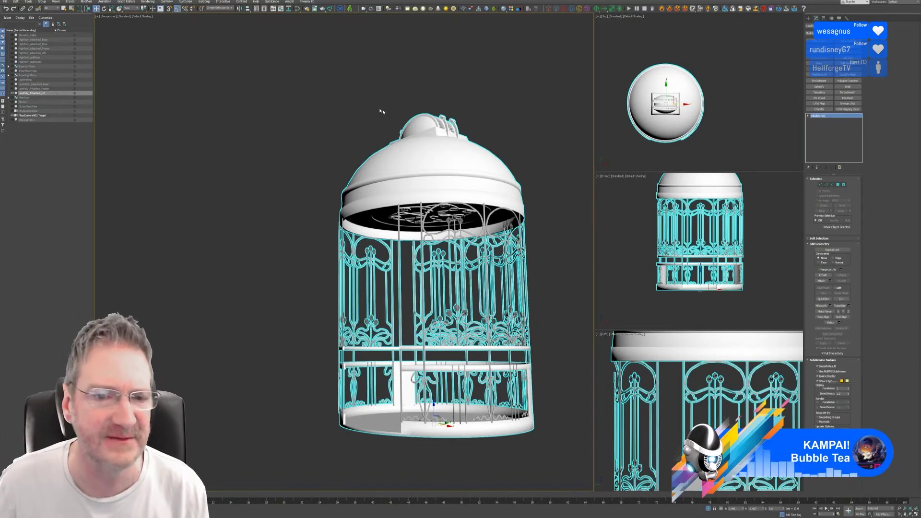
# Export the selected recombined cage mesh as FBX over the existing Lift_LP.fbx, keeping the current export settings.
pyautogui.moveTo(382, 112); pyautogui.dragTo(336, 106, button='middle')
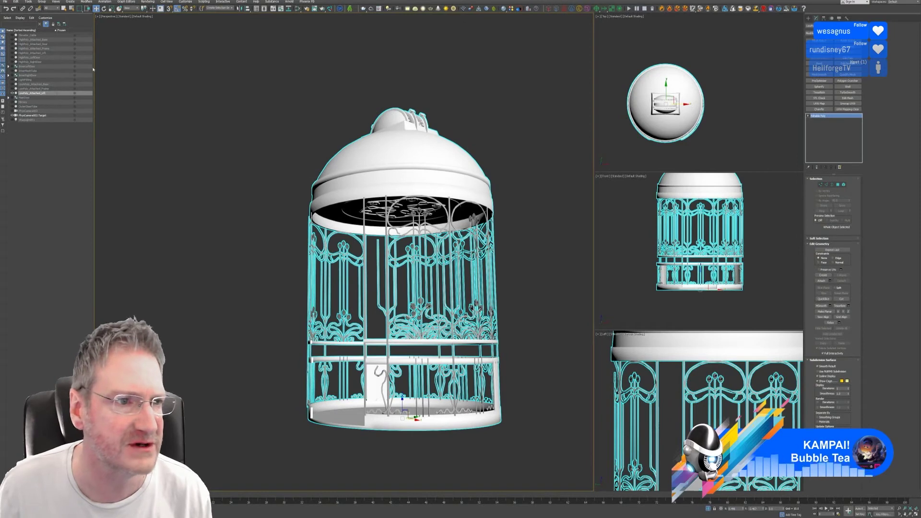
pyautogui.click(6, 2)
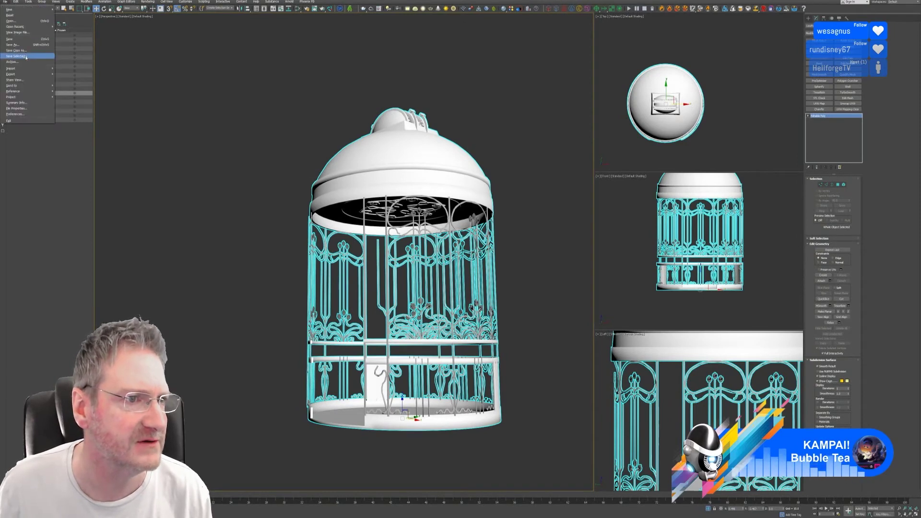
pyautogui.moveTo(19, 74)
pyautogui.click(67, 74)
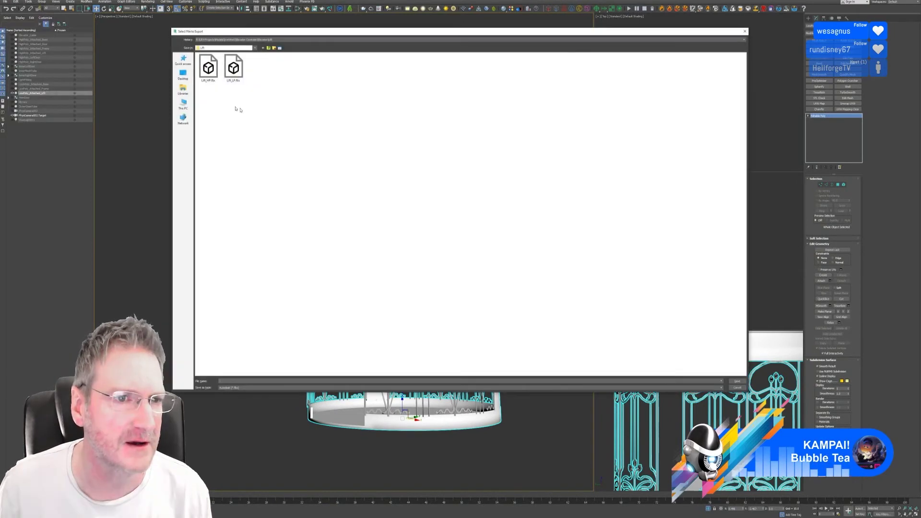
pyautogui.click(233, 68)
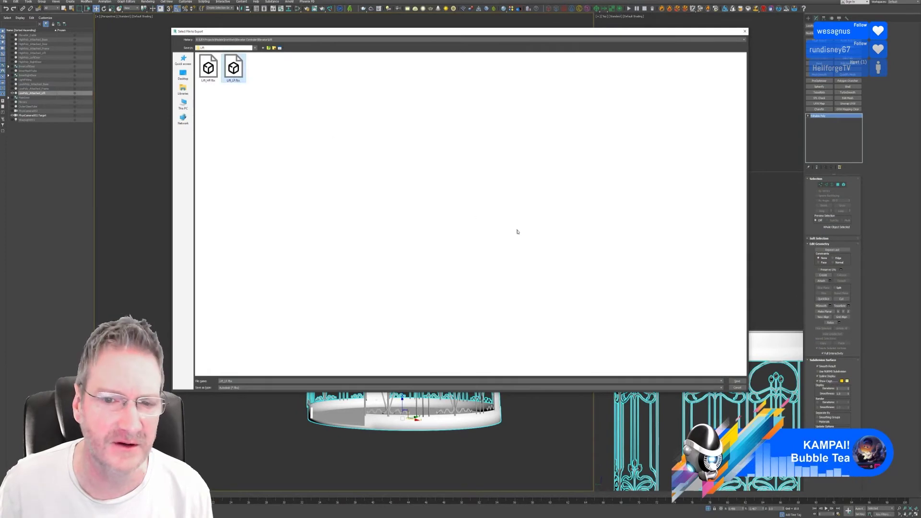
pyautogui.press('Return')
pyautogui.click(487, 265)
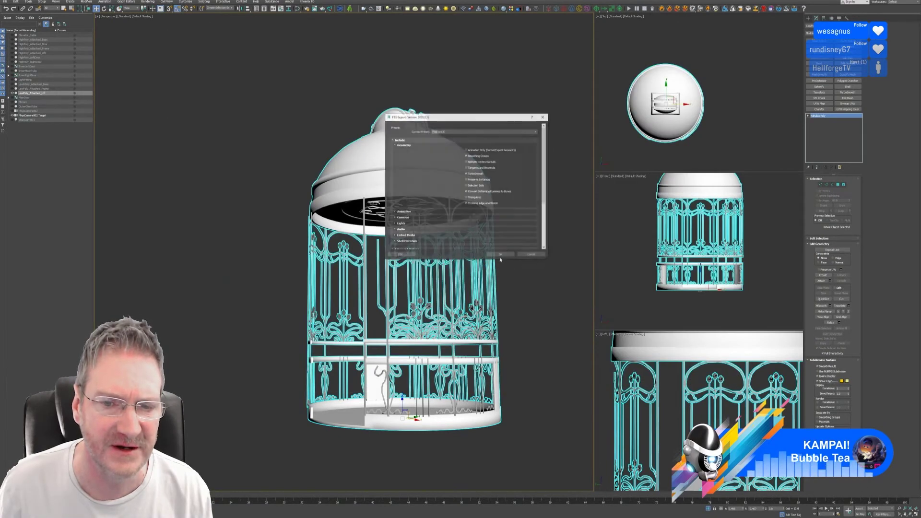
pyautogui.click(499, 255)
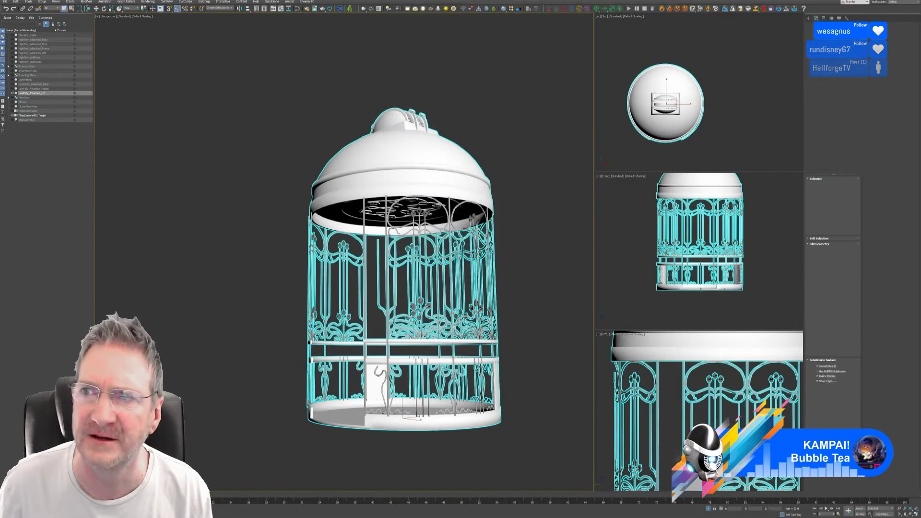
# Switch to Substance Painter and reload Lift_LP.fbx as the project mesh through the project configuration.
pyautogui.press('super+d')
pyautogui.hotkey('alt', 'Tab')
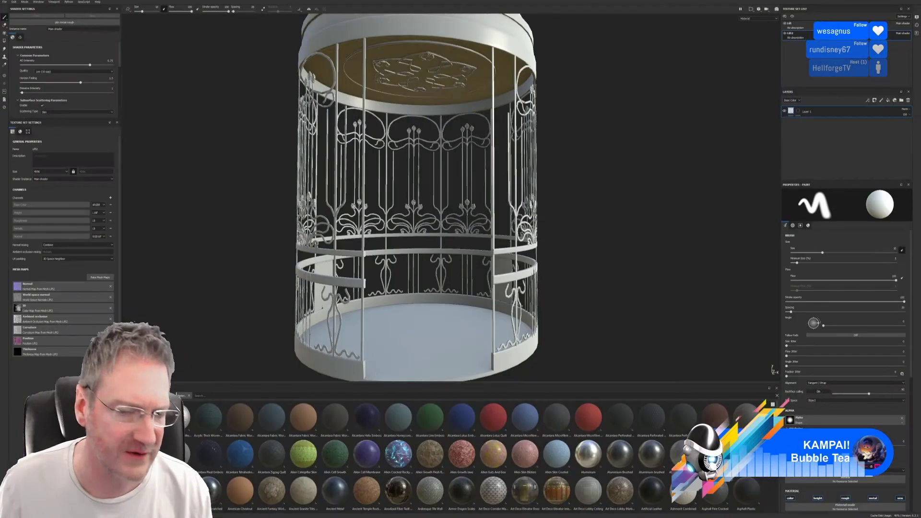
pyautogui.click(13, 2)
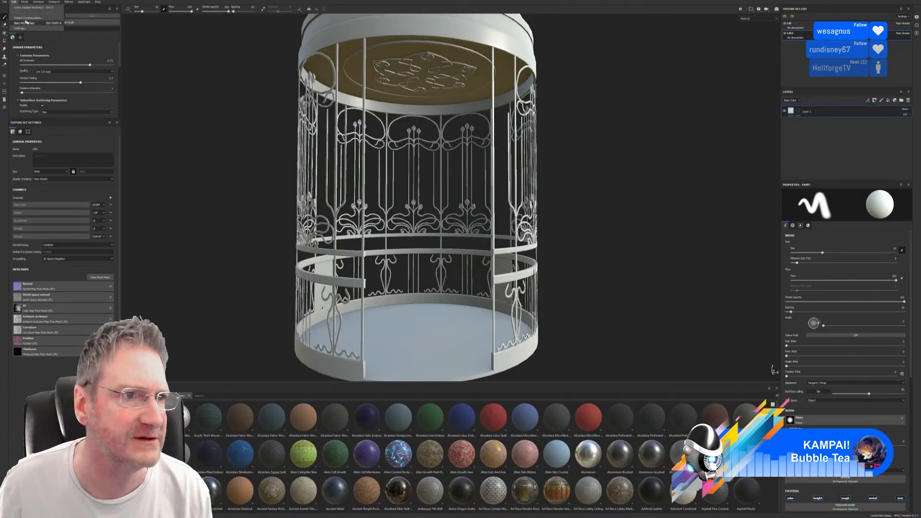
pyautogui.click(29, 21)
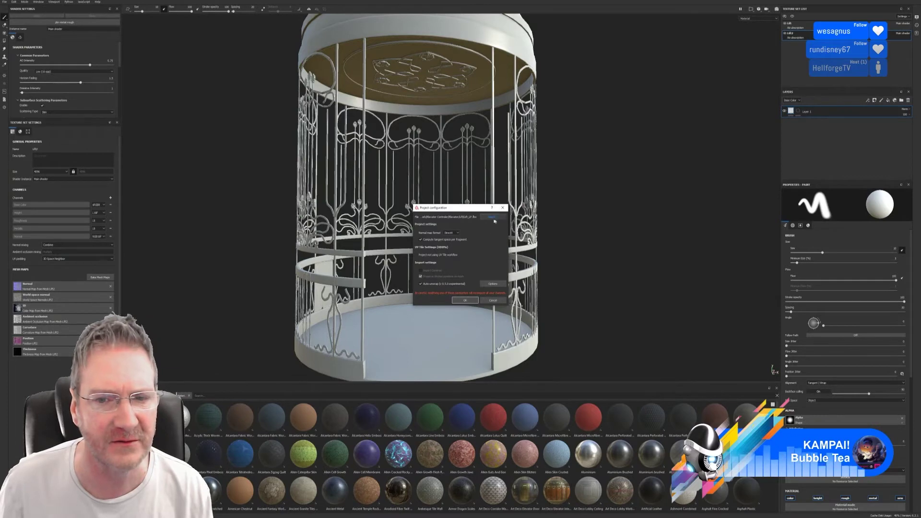
pyautogui.click(492, 217)
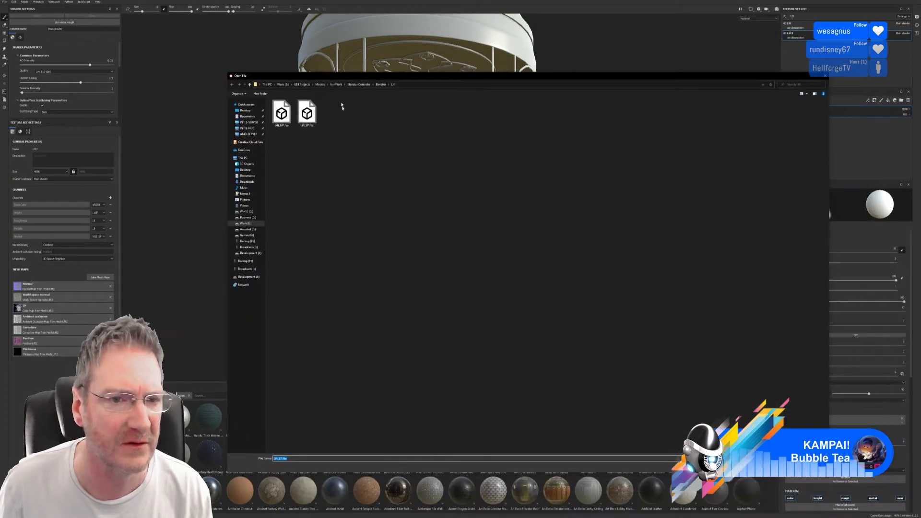
pyautogui.doubleClick(307, 113)
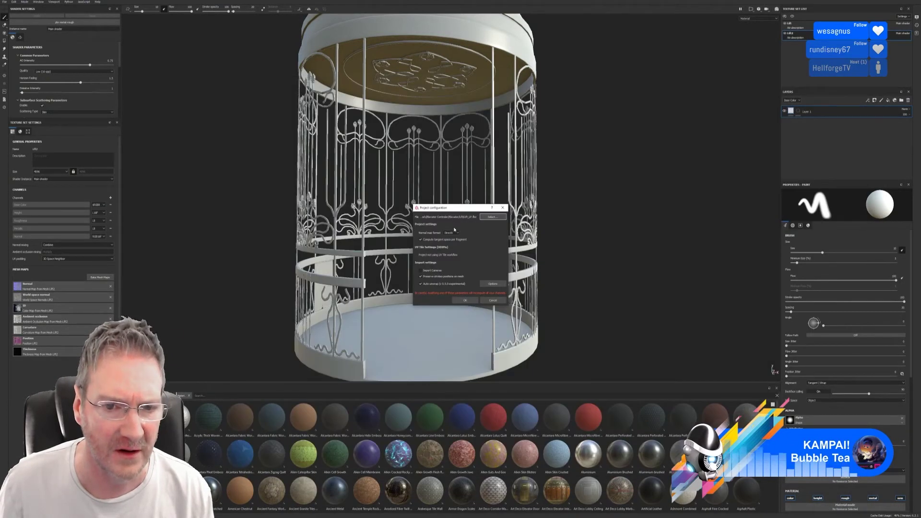
pyautogui.click(465, 301)
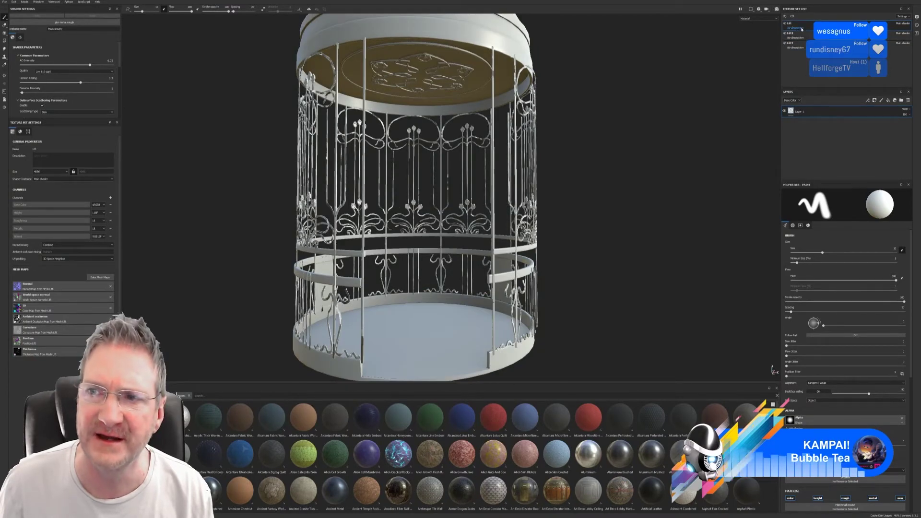
# Check the mesh map baking settings without baking, and make the third lift texture set active.
pyautogui.click(103, 278)
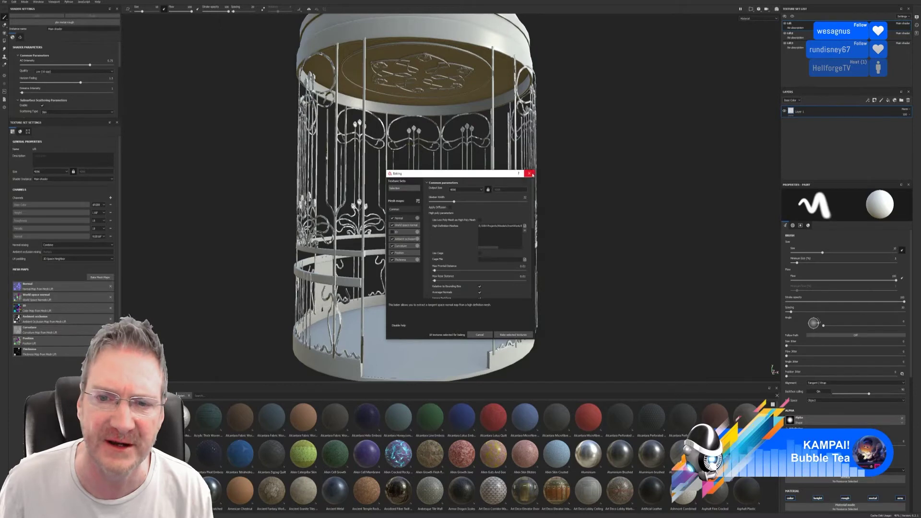
pyautogui.click(529, 173)
pyautogui.click(797, 43)
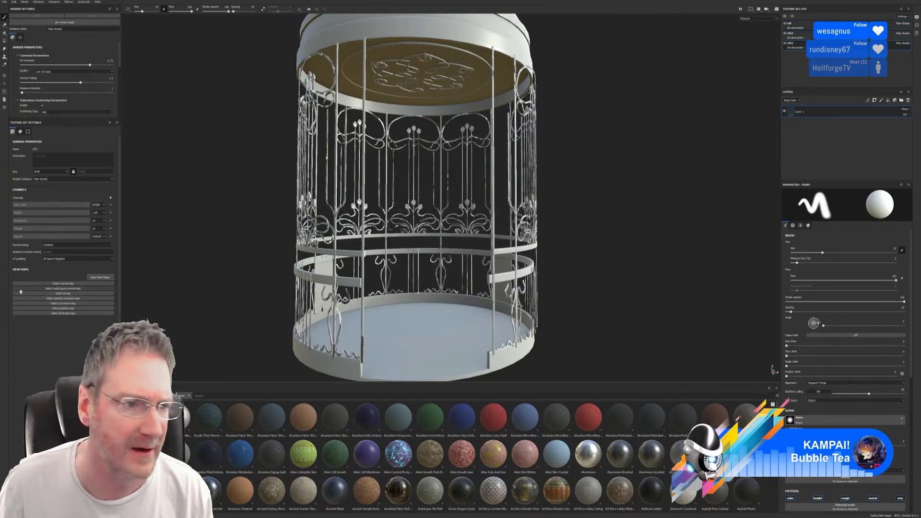
# Try to bake only the ID map for the lift, with the high-poly mesh removed and all other mesh maps excluded.
pyautogui.click(100, 278)
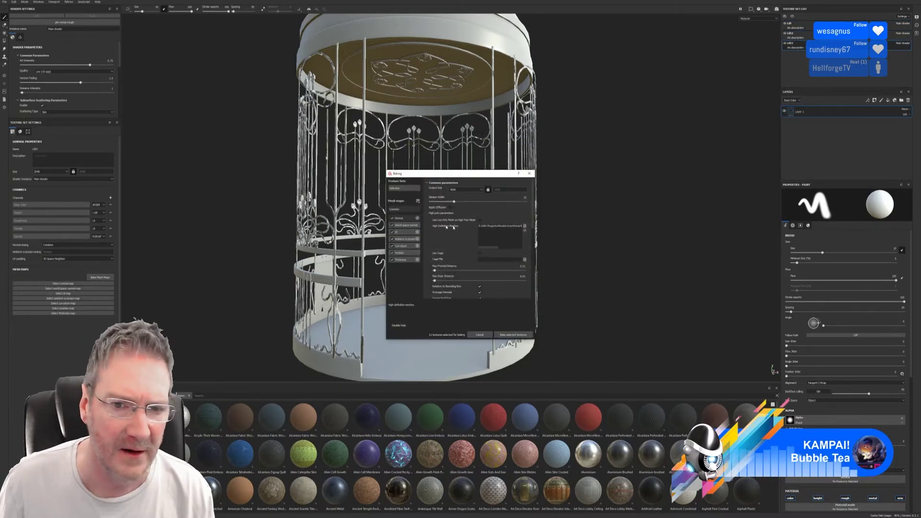
pyautogui.click(526, 231)
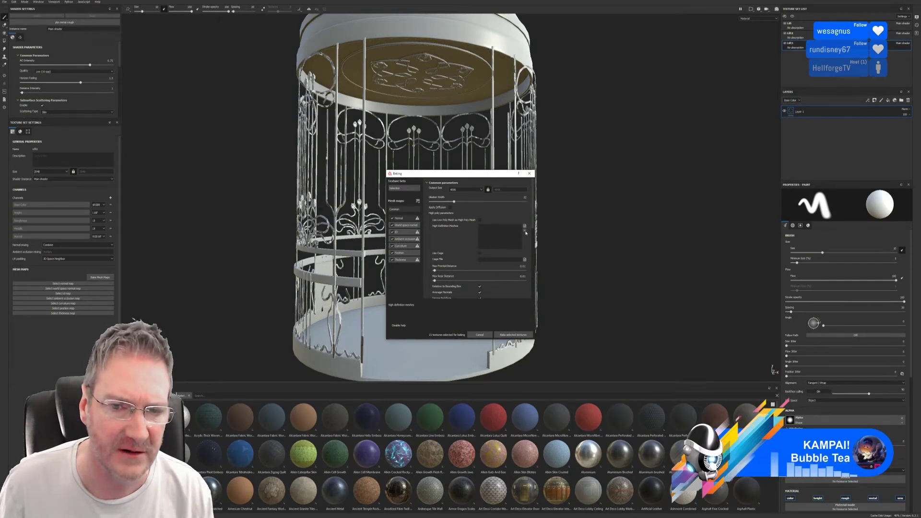
pyautogui.click(393, 225)
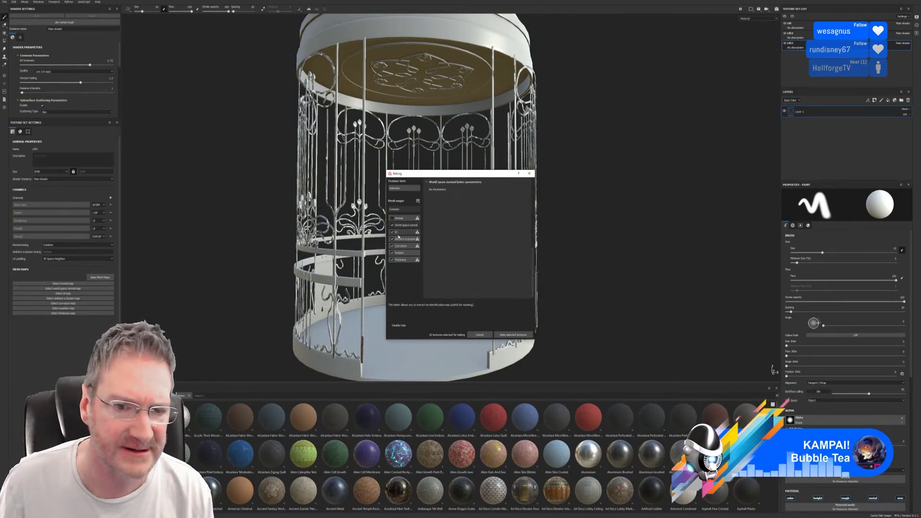
pyautogui.click(393, 239)
pyautogui.click(392, 246)
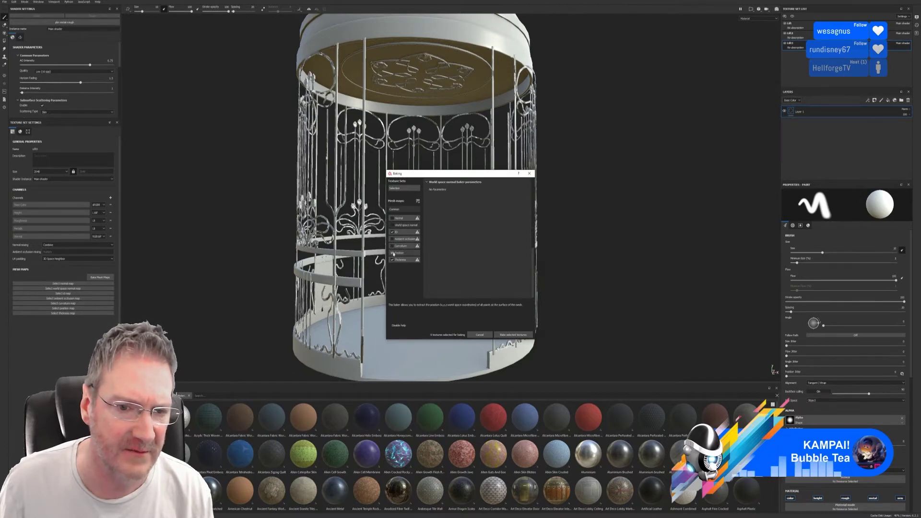
pyautogui.click(392, 253)
pyautogui.click(392, 259)
pyautogui.click(398, 233)
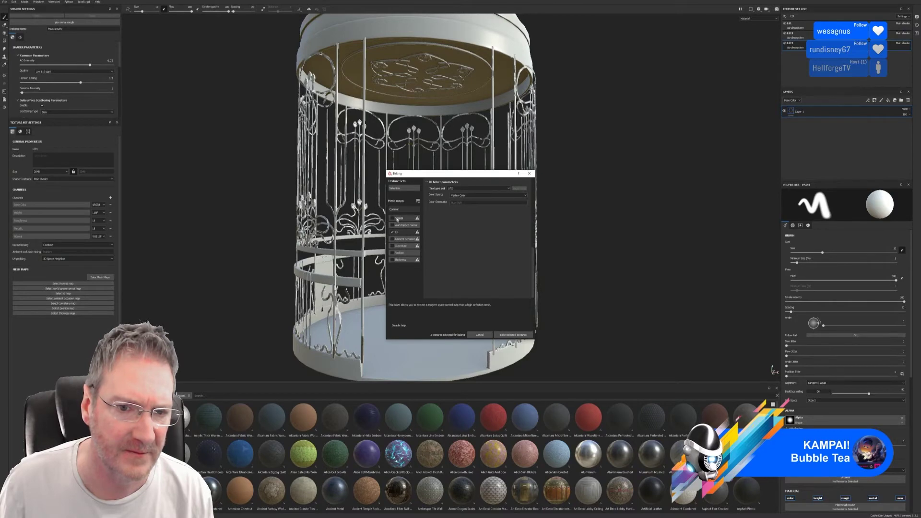
pyautogui.click(513, 335)
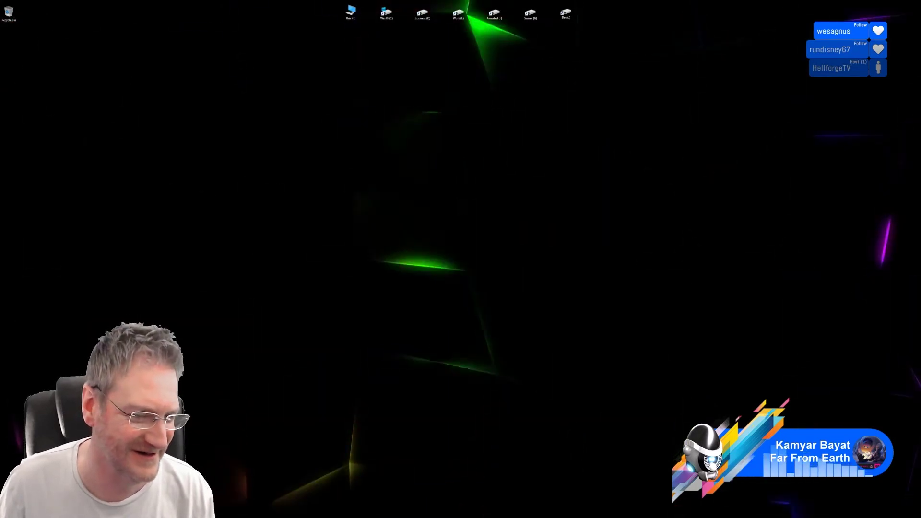
# Relaunch Substance Painter, dismiss the bug report without sending it, and enlarge the shelf thumbnails.
pyautogui.press('super')
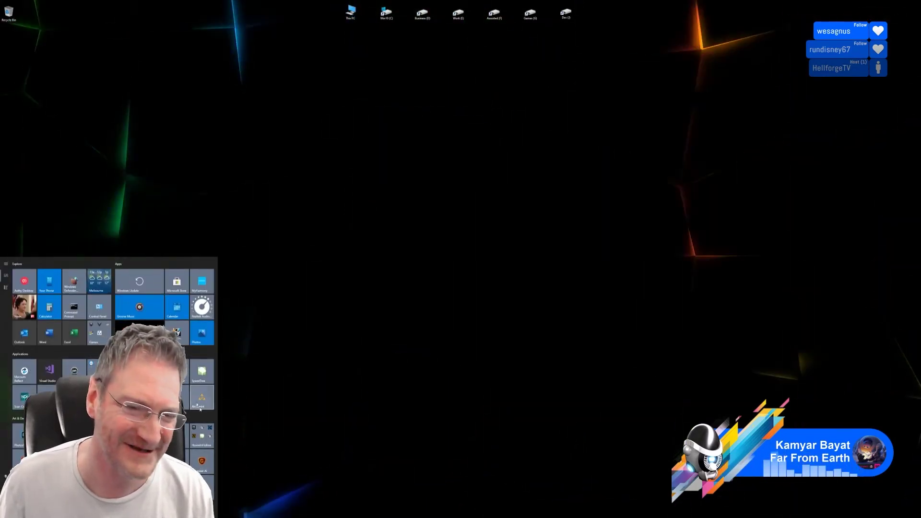
pyautogui.click(212, 456)
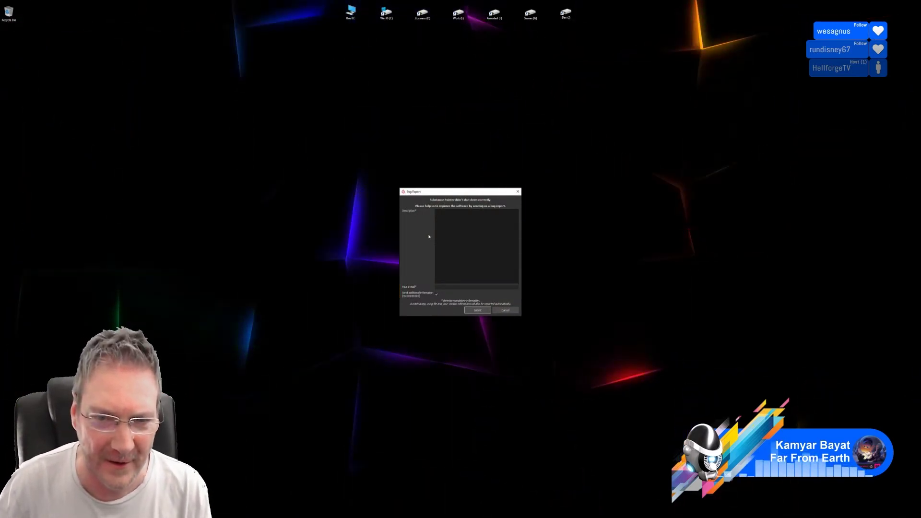
pyautogui.click(510, 312)
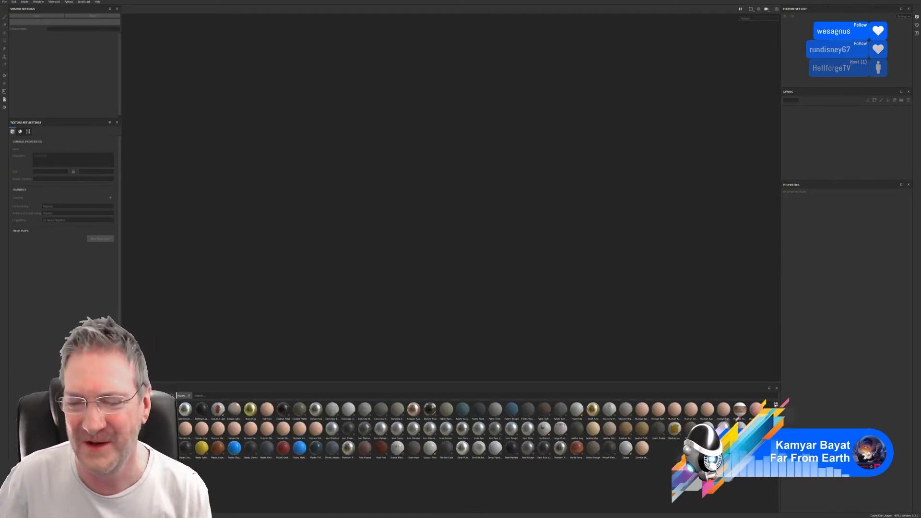
pyautogui.click(787, 422)
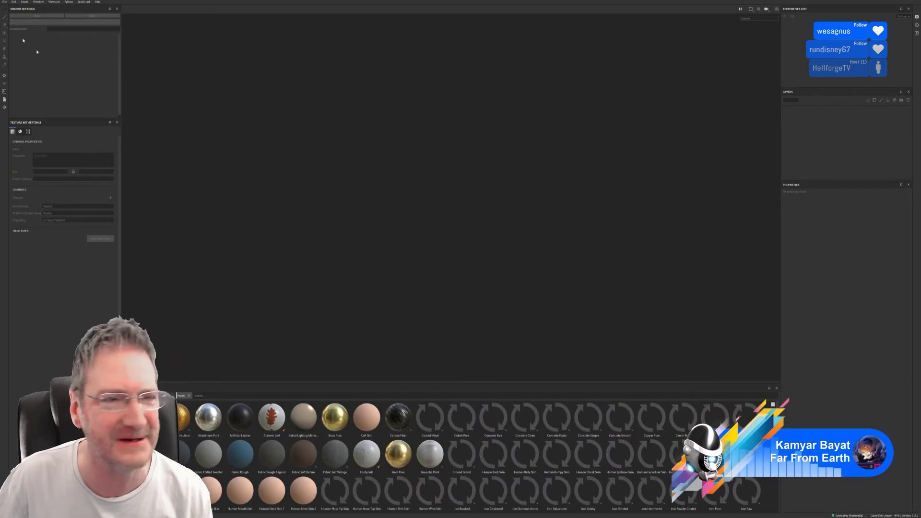
# Create a new project from Lift_LP.fbx with 2048 document resolution and tangent space computed per fragment.
pyautogui.click(5, 2)
pyautogui.click(9, 8)
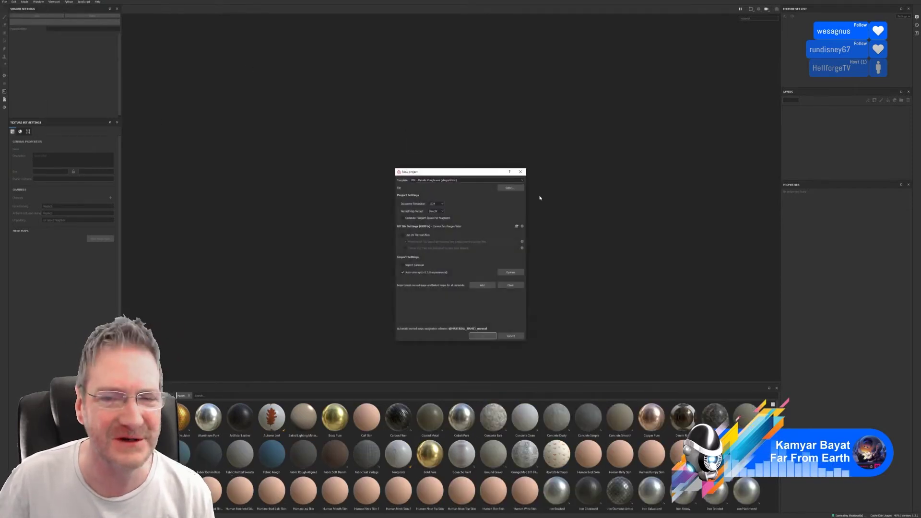
pyautogui.click(510, 189)
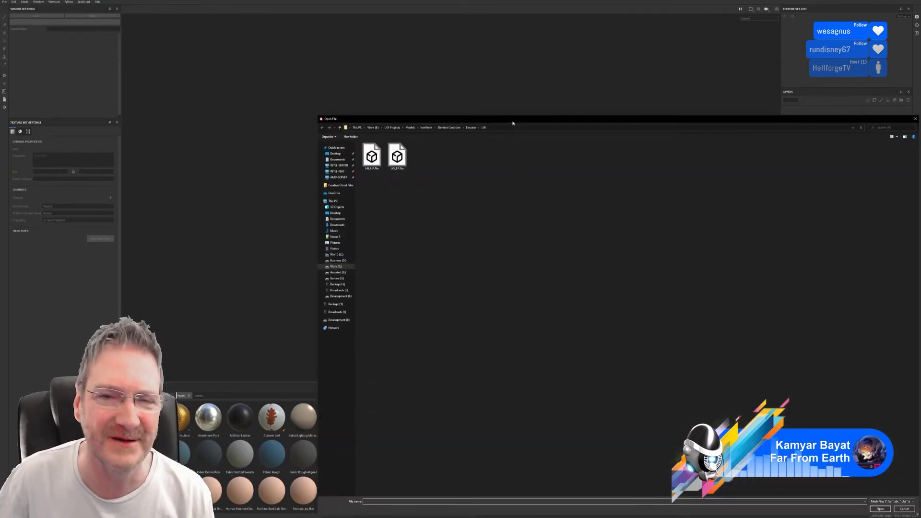
pyautogui.moveTo(516, 125); pyautogui.dragTo(409, 79)
pyautogui.doubleClick(294, 110)
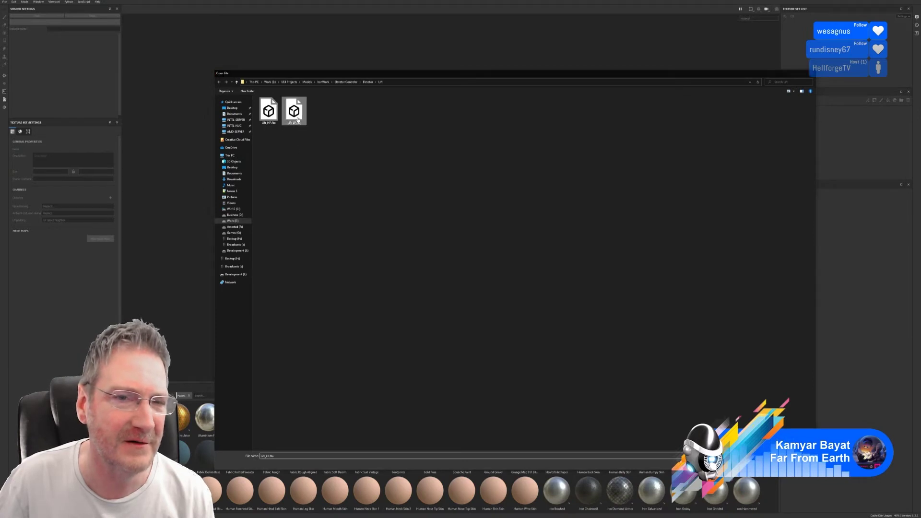
pyautogui.click(438, 207)
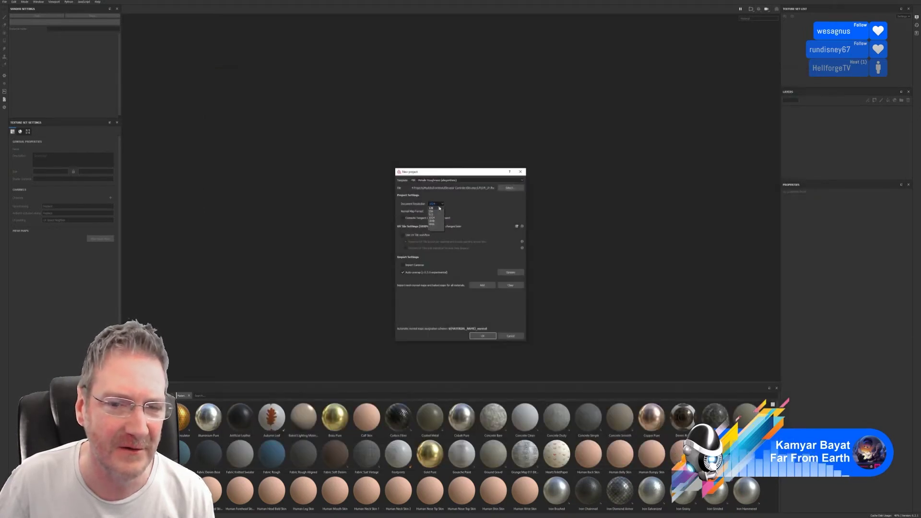
pyautogui.click(431, 222)
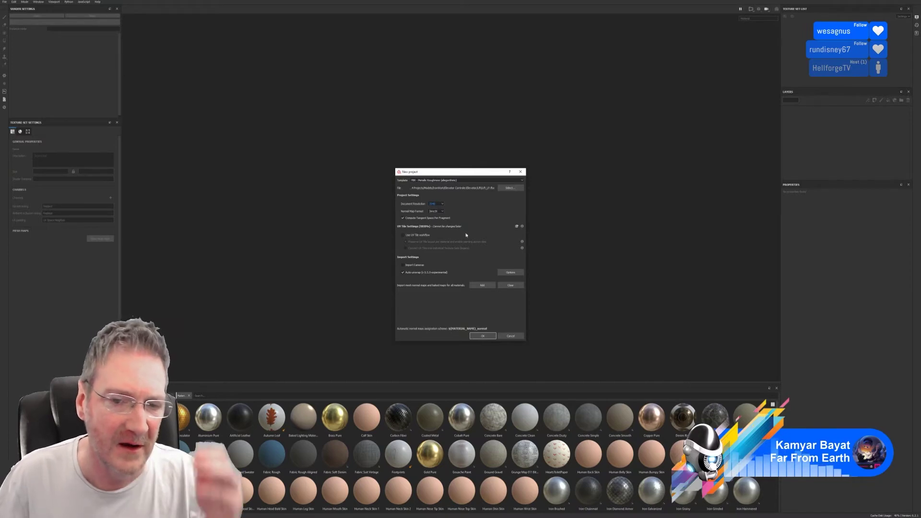
pyautogui.click(482, 336)
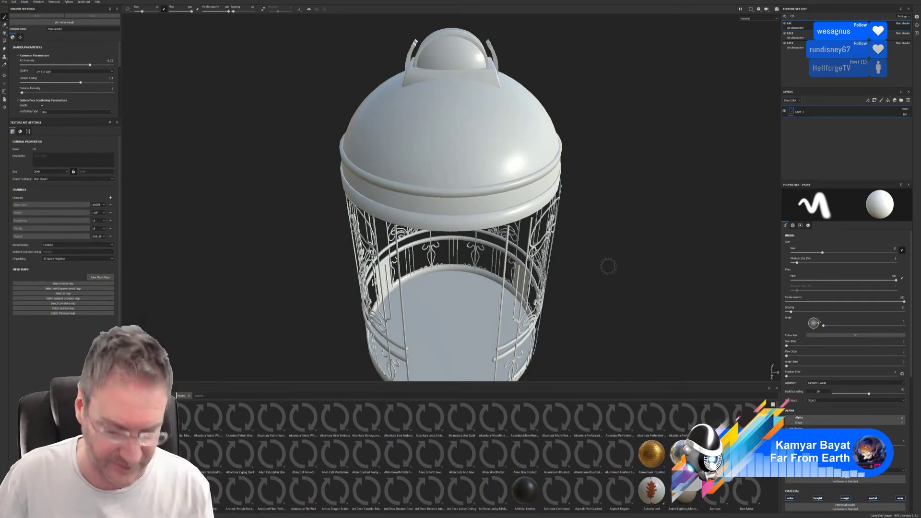
# Limit the mesh map baking to the ID map by excluding normal, world space normal, ambient occlusion, curvature, position and thickness.
pyautogui.keyDown('alt'); pyautogui.moveTo(607, 264); pyautogui.dragTo(607, 225); pyautogui.keyUp('alt')
pyautogui.keyDown('alt'); pyautogui.moveTo(608, 225); pyautogui.dragTo(559, 237, button='right'); pyautogui.keyUp('alt')
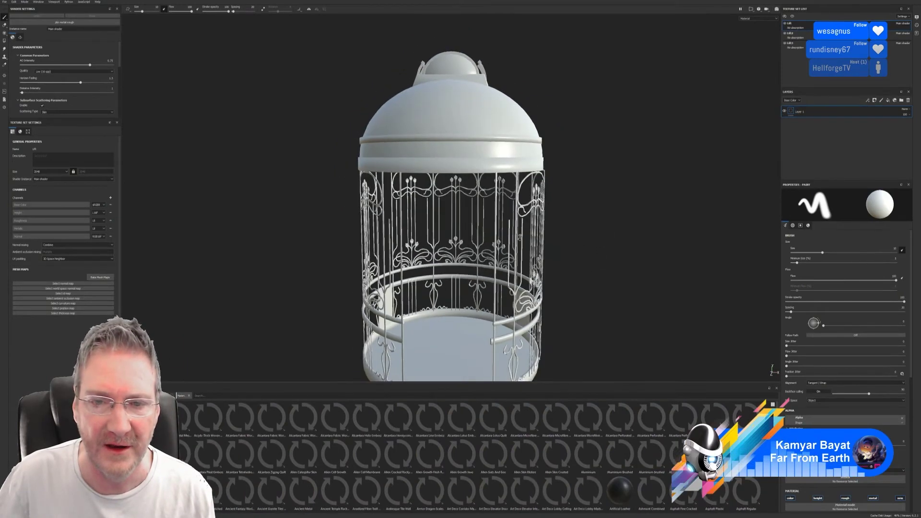
pyautogui.keyDown('alt'); pyautogui.moveTo(567, 235); pyautogui.dragTo(548, 192, button='middle'); pyautogui.keyUp('alt')
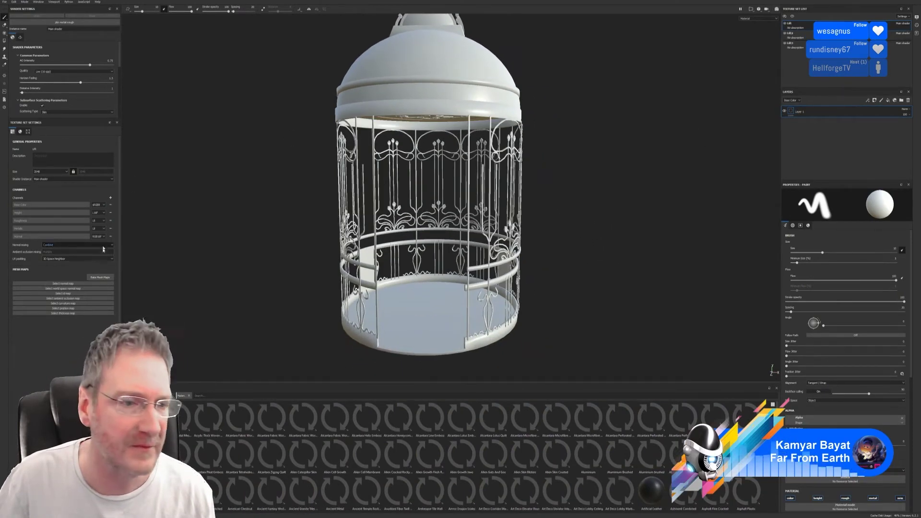
pyautogui.click(100, 277)
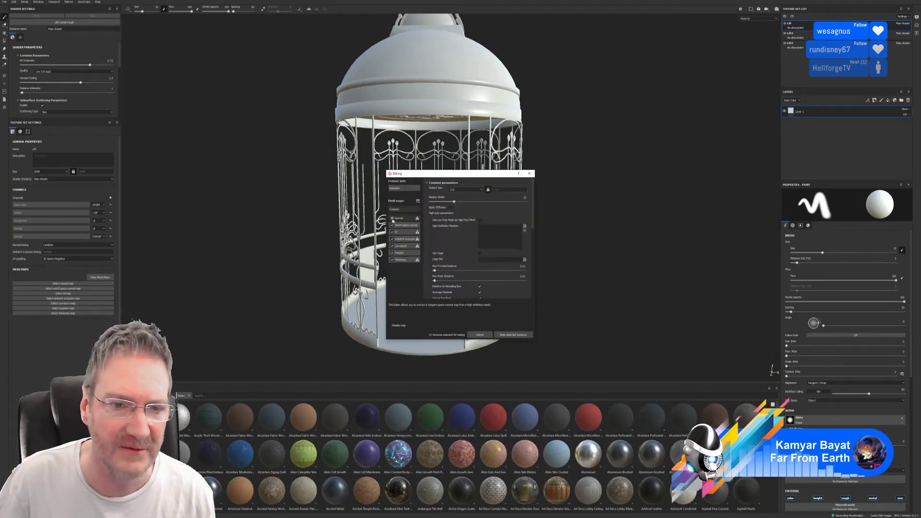
pyautogui.click(393, 218)
pyautogui.click(392, 239)
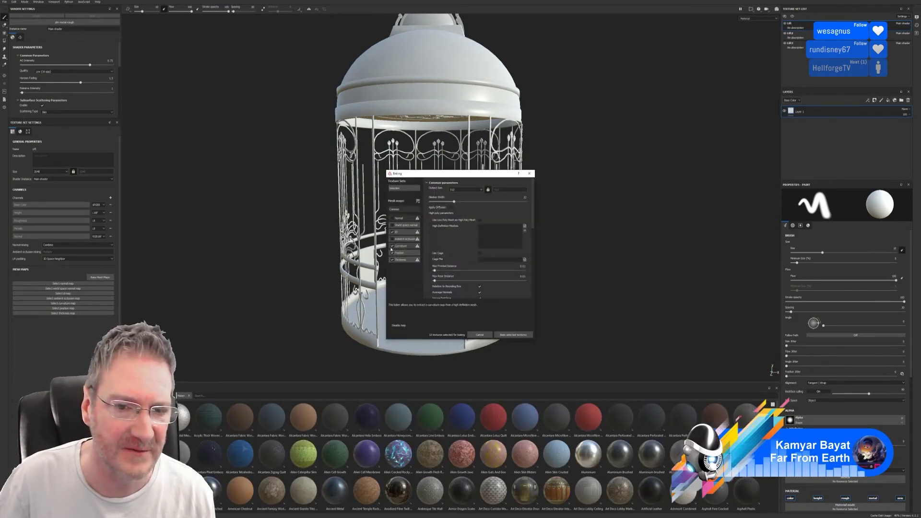
pyautogui.click(393, 246)
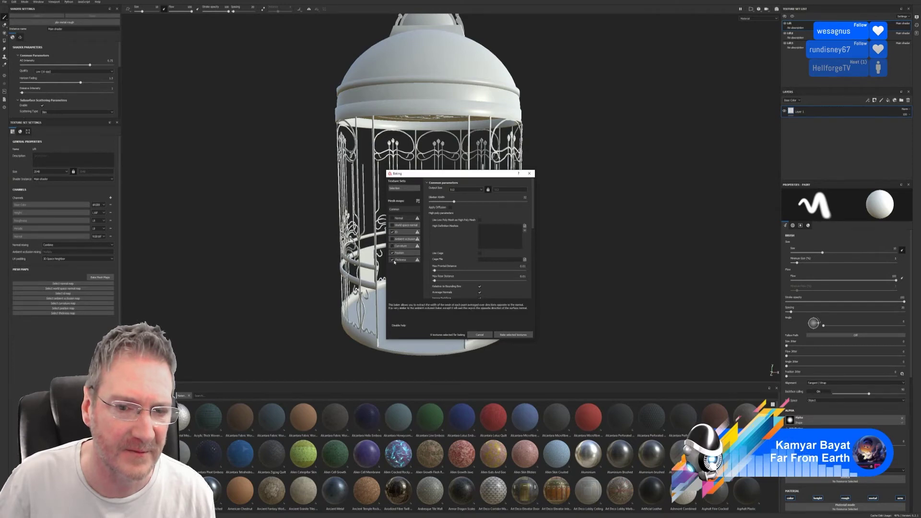
pyautogui.click(392, 260)
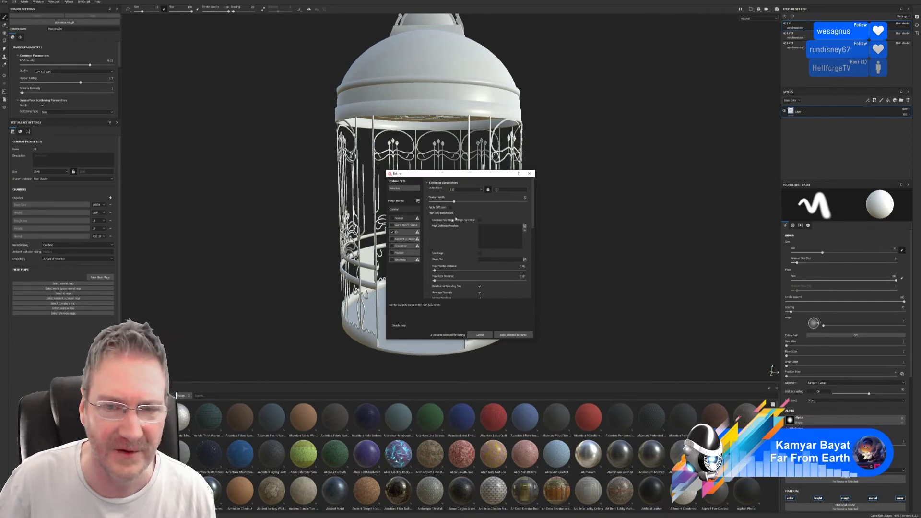
# Set the baking output size to 2048 and bake the ID map.
pyautogui.click(481, 190)
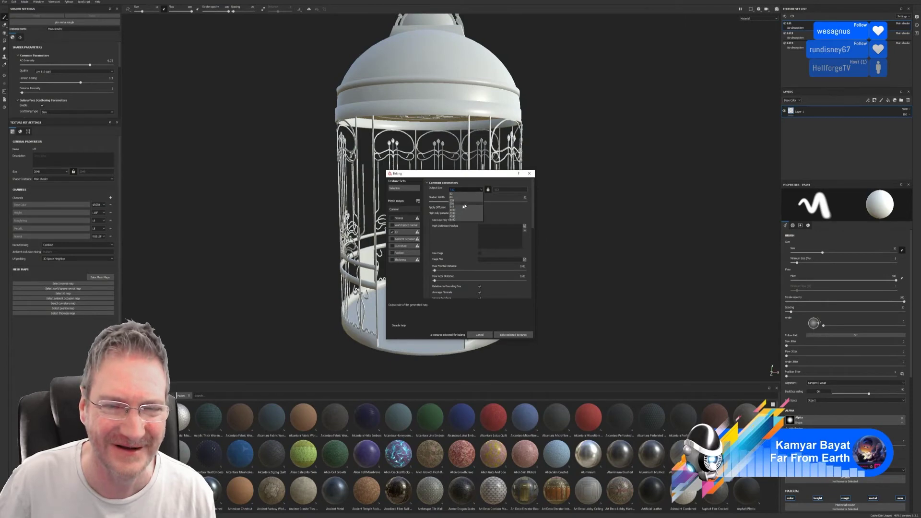
pyautogui.click(452, 213)
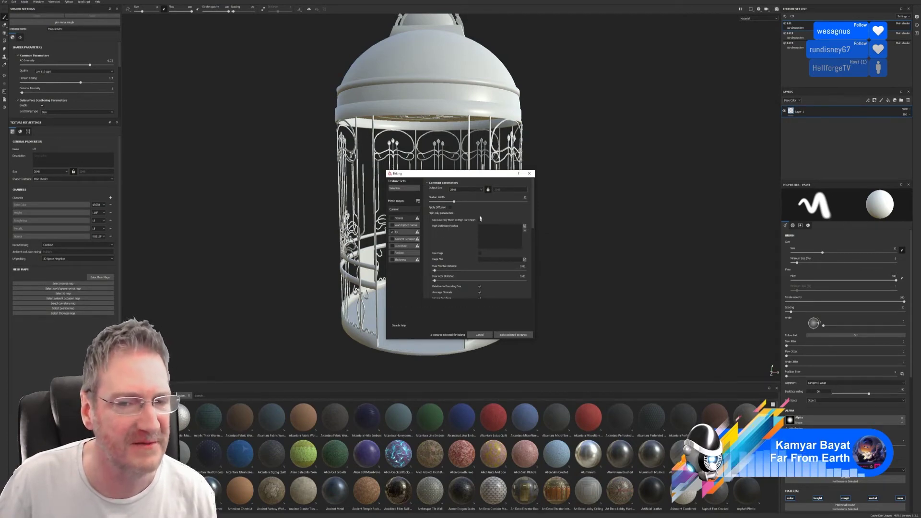
pyautogui.click(514, 335)
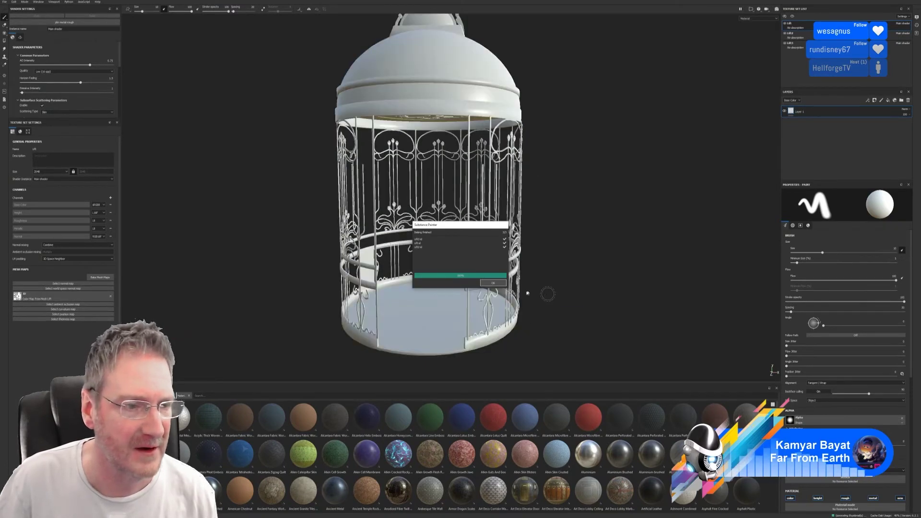
pyautogui.click(491, 284)
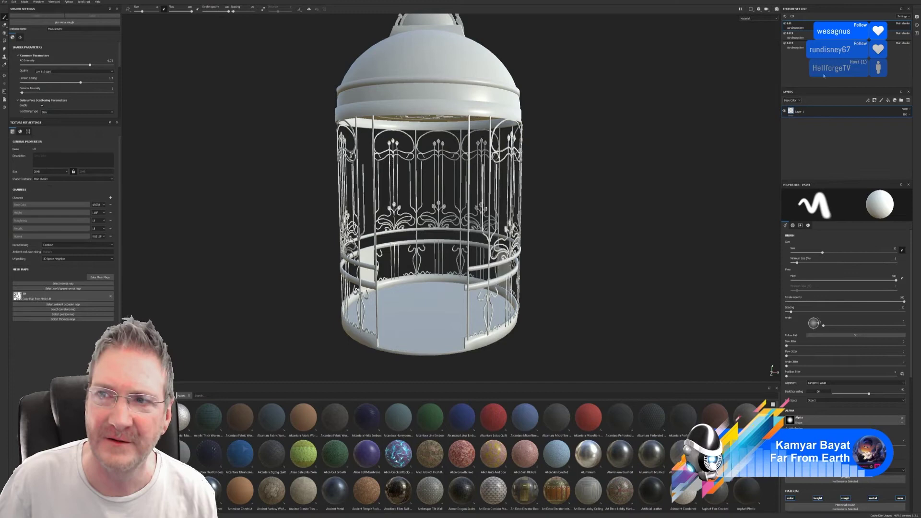
# Change the ID map's color source for the second lift texture set and bake the ID map again.
pyautogui.click(797, 34)
pyautogui.click(102, 278)
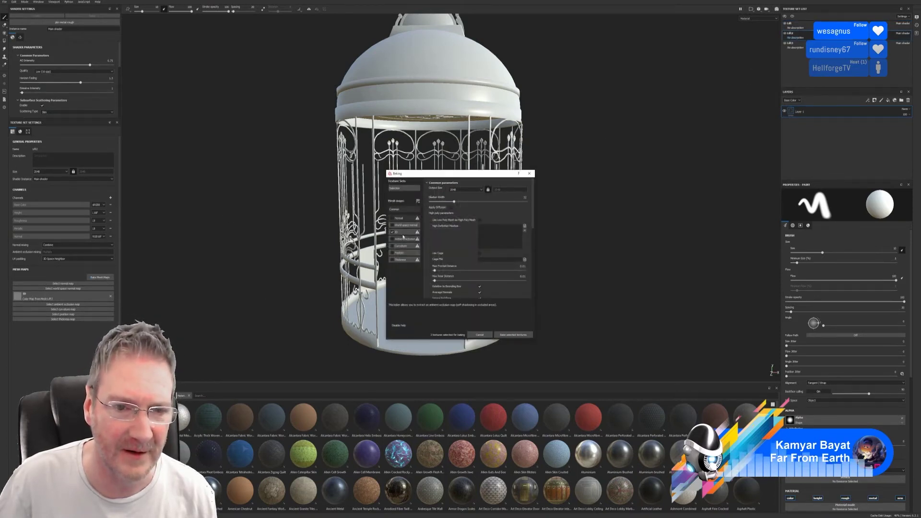
pyautogui.click(402, 232)
pyautogui.click(466, 196)
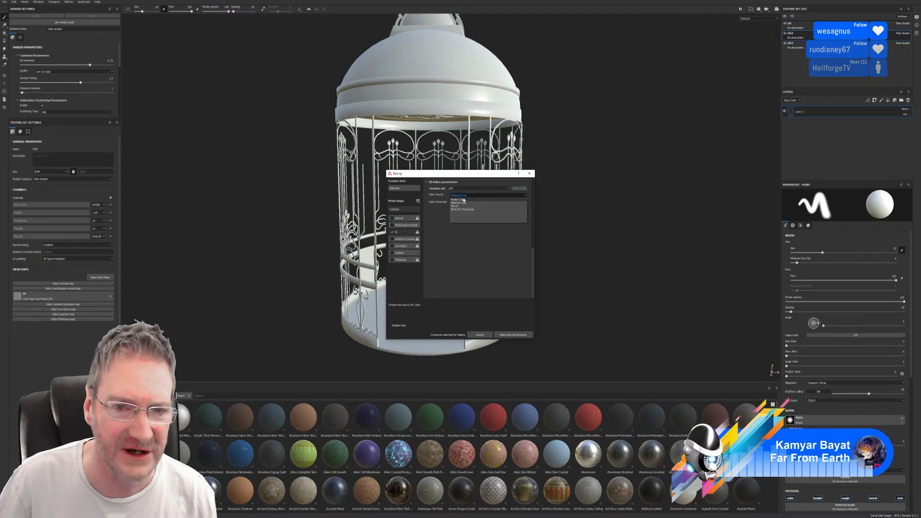
pyautogui.click(464, 200)
pyautogui.click(512, 335)
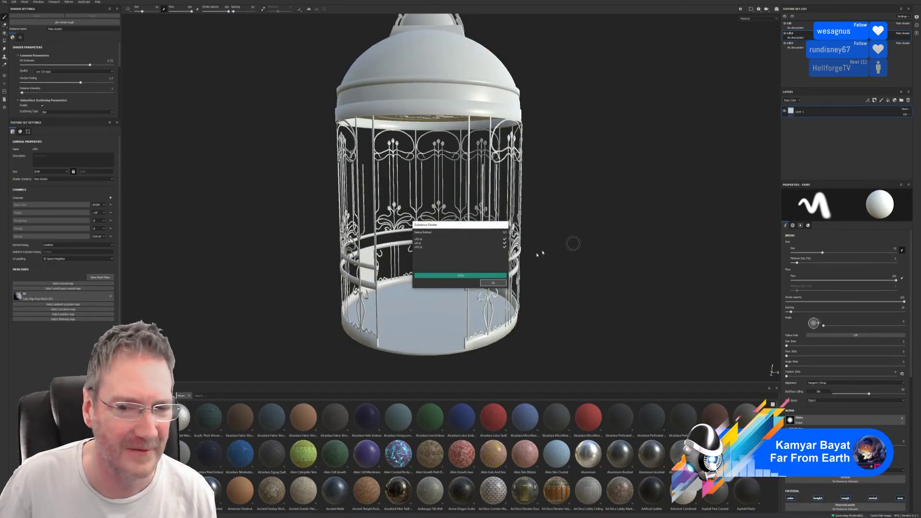
pyautogui.click(496, 282)
# Change the ID map's color source for the first lift texture set and rebake the ID map.
pyautogui.click(802, 28)
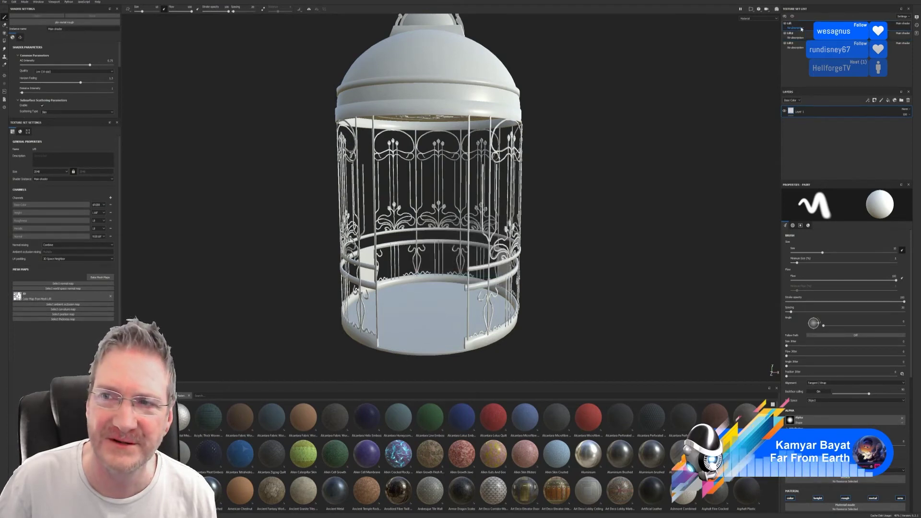
pyautogui.click(102, 279)
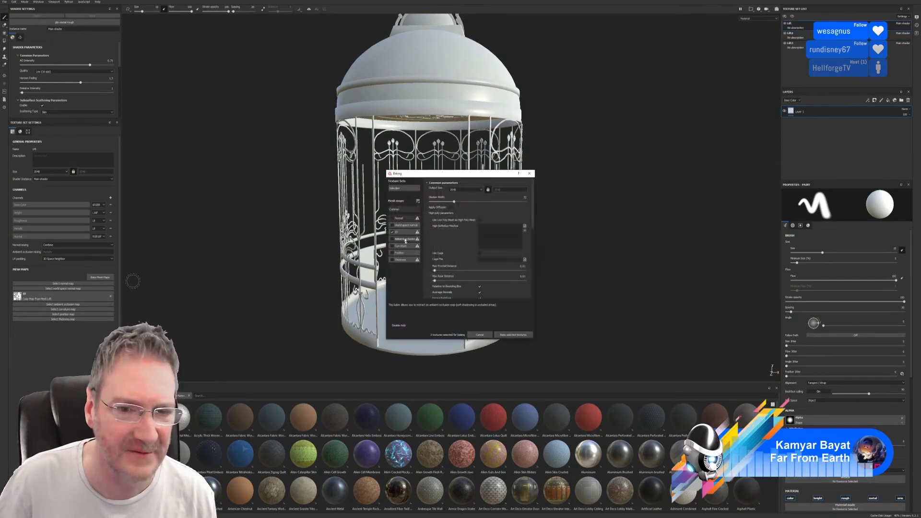
pyautogui.click(402, 233)
pyautogui.click(488, 195)
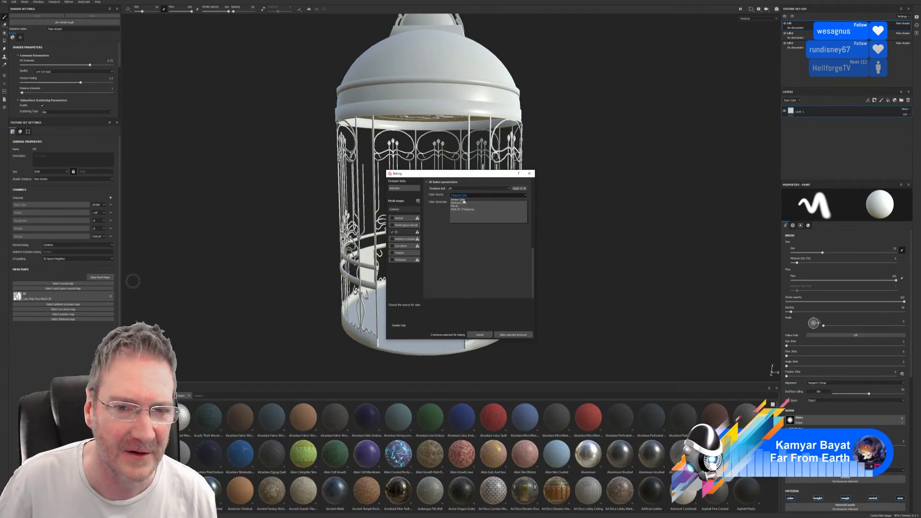
pyautogui.click(479, 220)
pyautogui.click(513, 334)
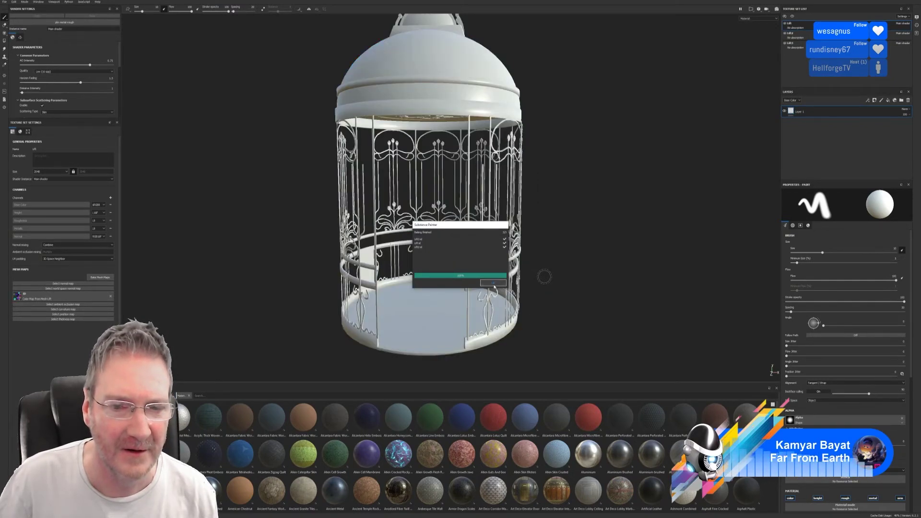
pyautogui.click(500, 284)
# Change the ID map's color source for the third lift texture set and rebake the ID map.
pyautogui.click(796, 45)
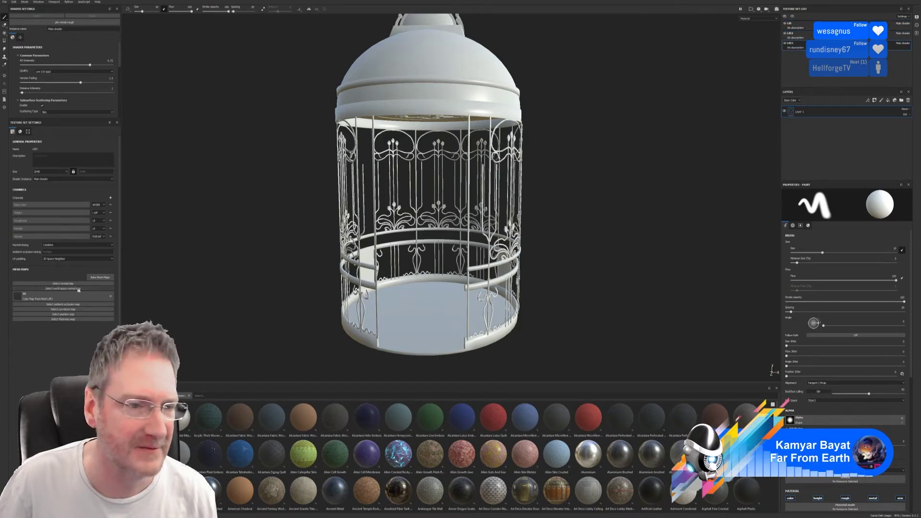
pyautogui.click(100, 277)
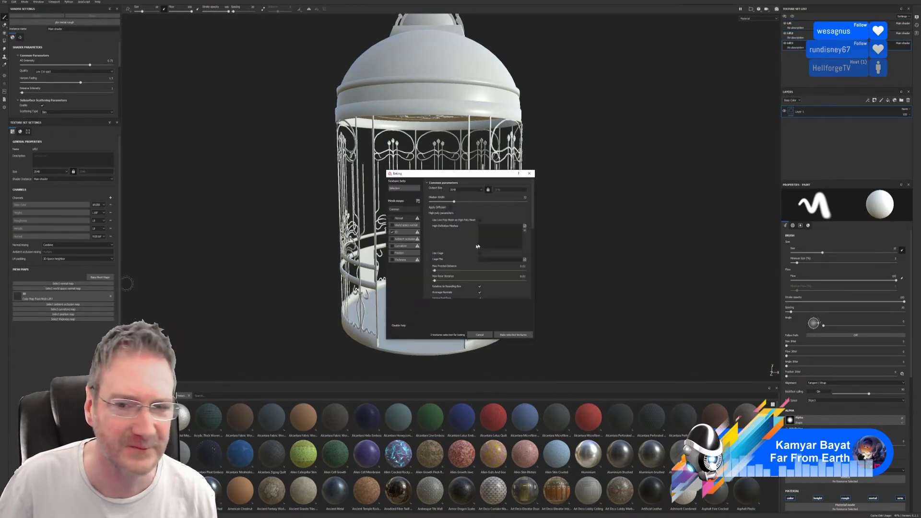
pyautogui.click(404, 231)
pyautogui.click(461, 196)
pyautogui.click(462, 200)
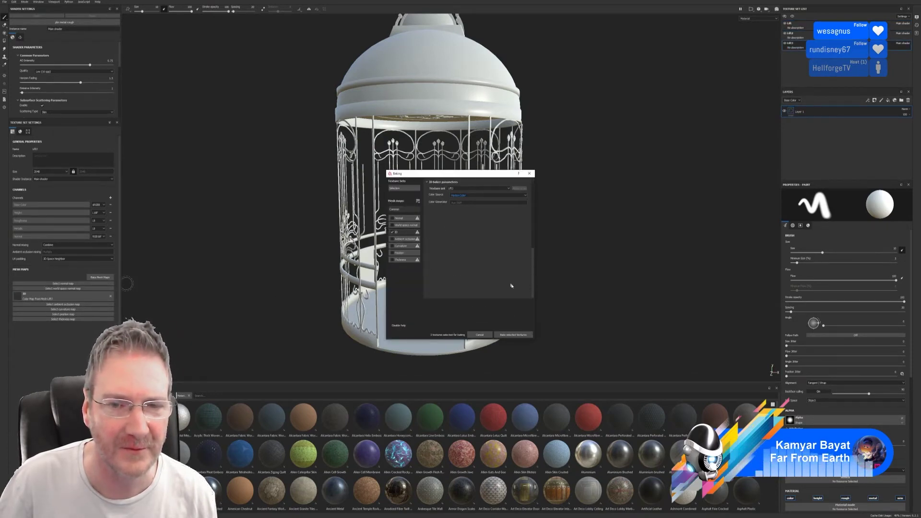
pyautogui.click(513, 334)
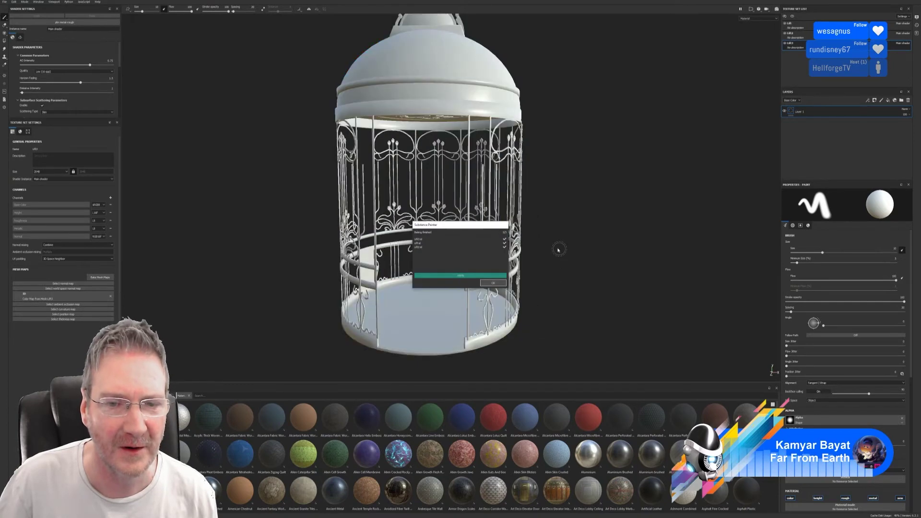
pyautogui.click(491, 283)
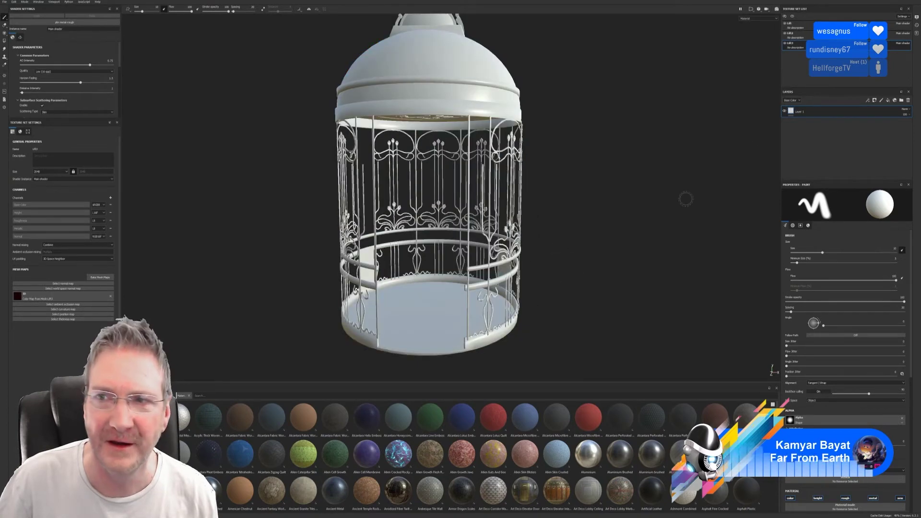
# For the first lift texture set, exclude the ID map from baking and include normal, world space normal, ambient occlusion, curvature, position and thickness.
pyautogui.click(806, 27)
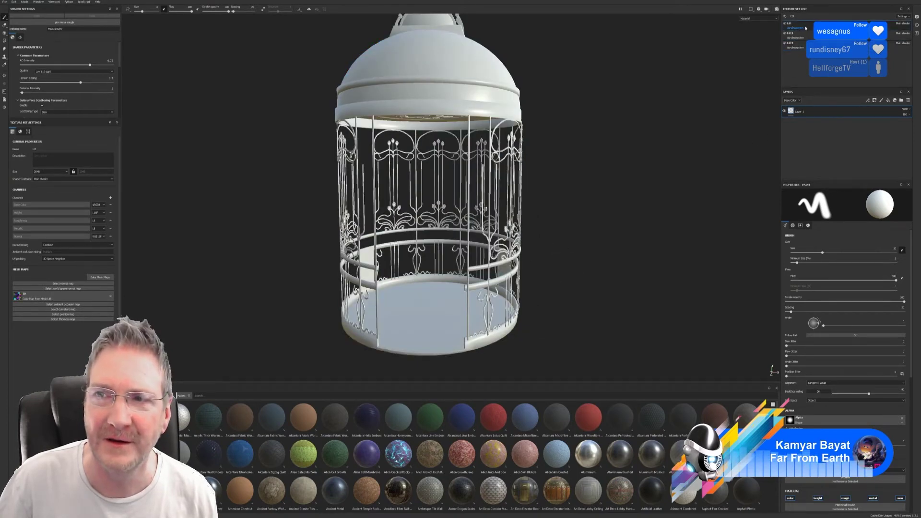
pyautogui.click(100, 278)
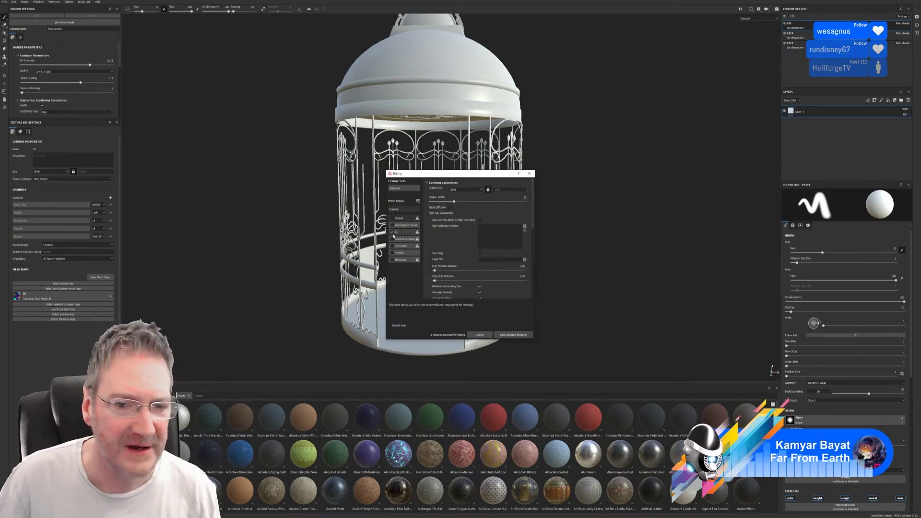
pyautogui.click(392, 232)
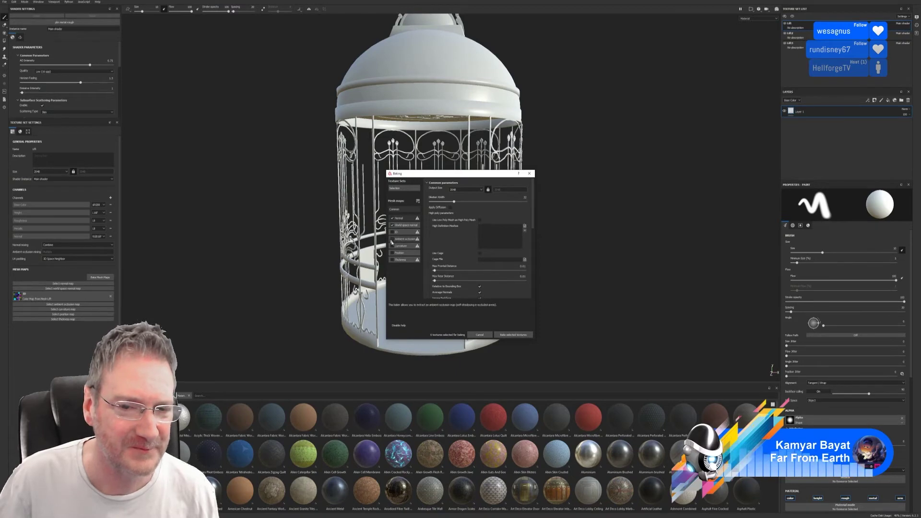
pyautogui.click(393, 240)
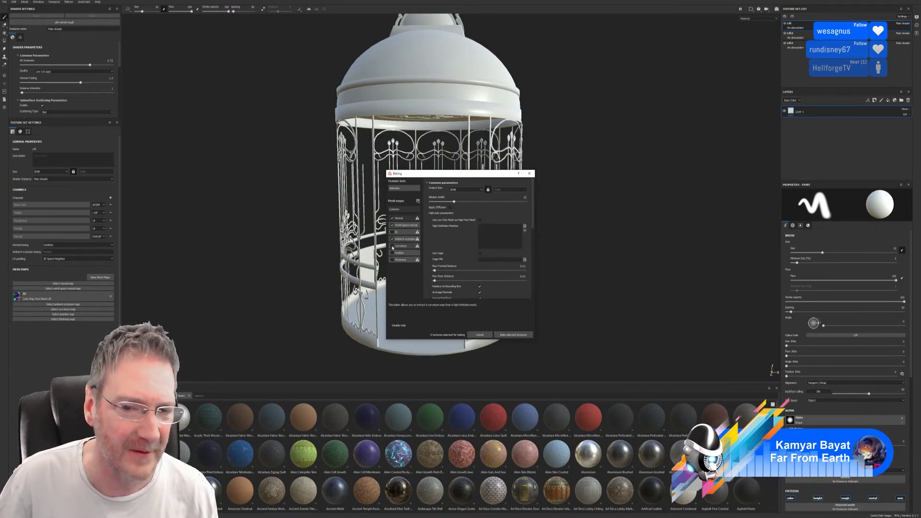
pyautogui.click(393, 246)
pyautogui.click(393, 254)
pyautogui.click(393, 261)
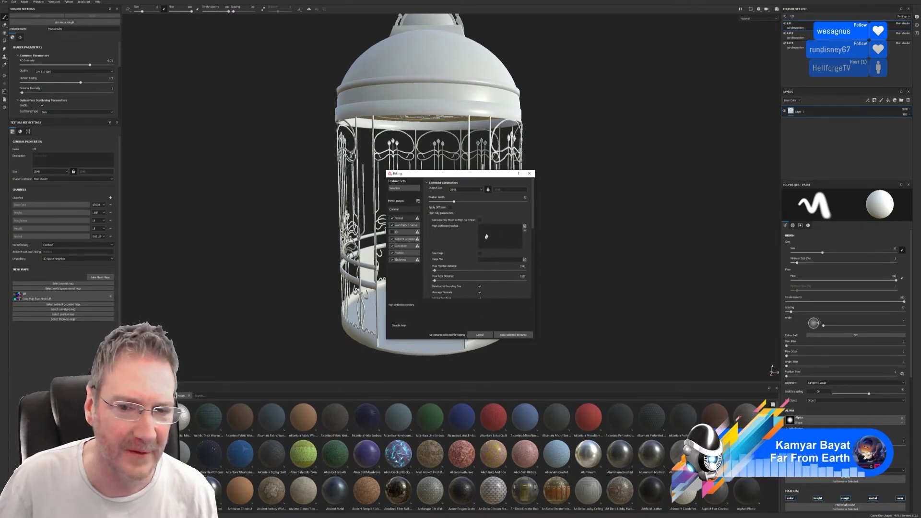
# Load the first mesh file in the Lift folder as the high definition mesh and bake the selected mesh maps.
pyautogui.click(525, 226)
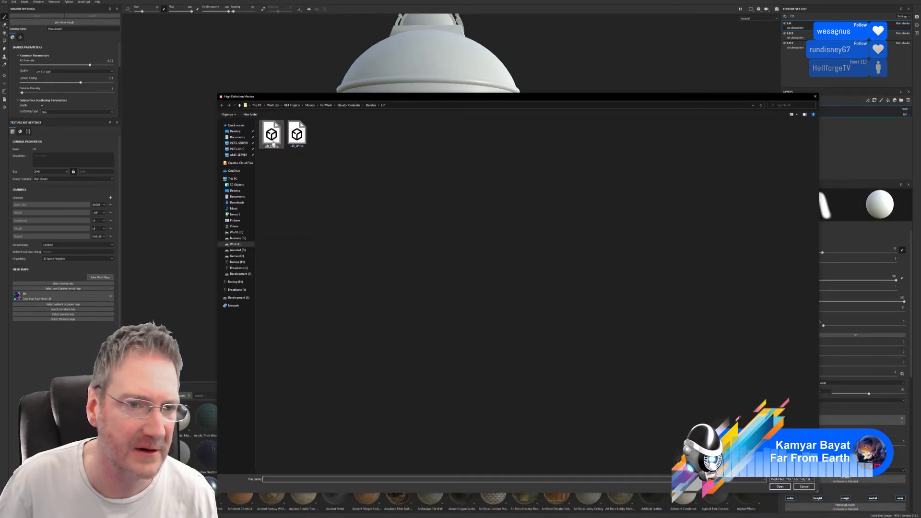
pyautogui.doubleClick(271, 134)
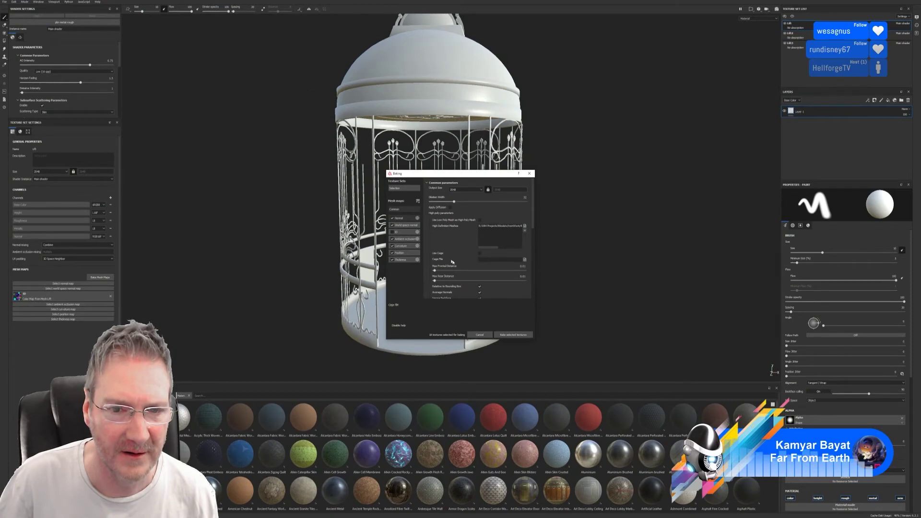
pyautogui.click(515, 337)
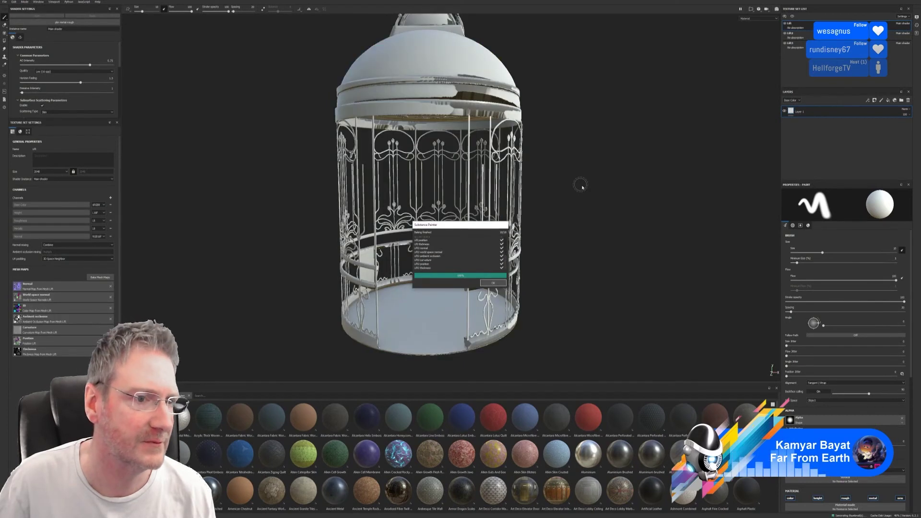
pyautogui.click(497, 284)
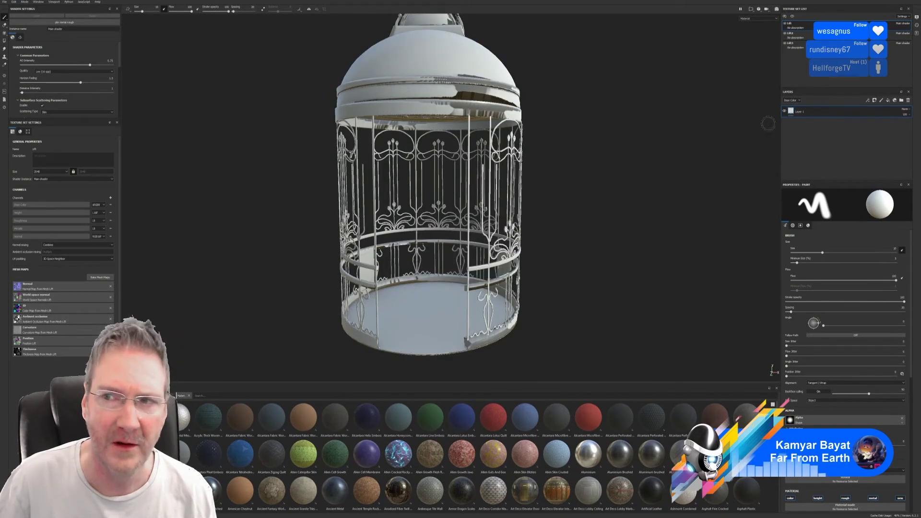
# Rebake the mesh maps with the second lift texture set active, keeping the ID map excluded.
pyautogui.click(796, 34)
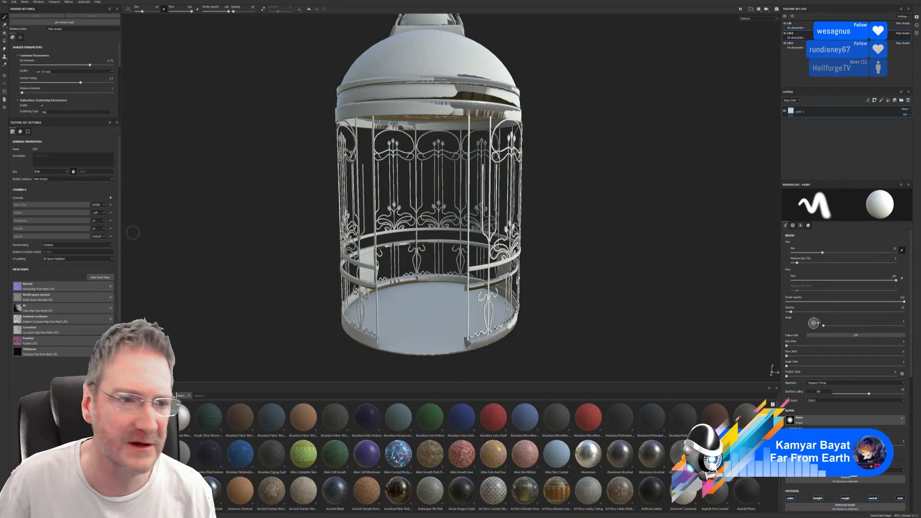
pyautogui.click(100, 277)
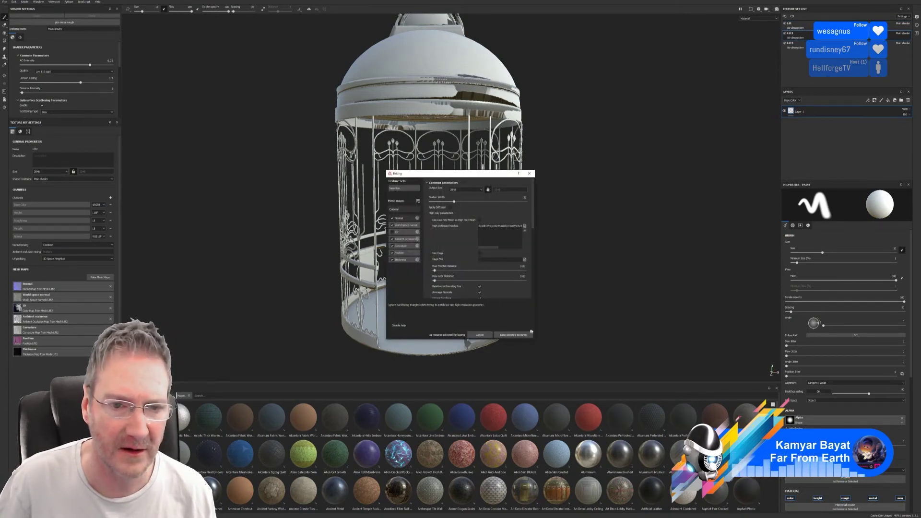
pyautogui.click(513, 334)
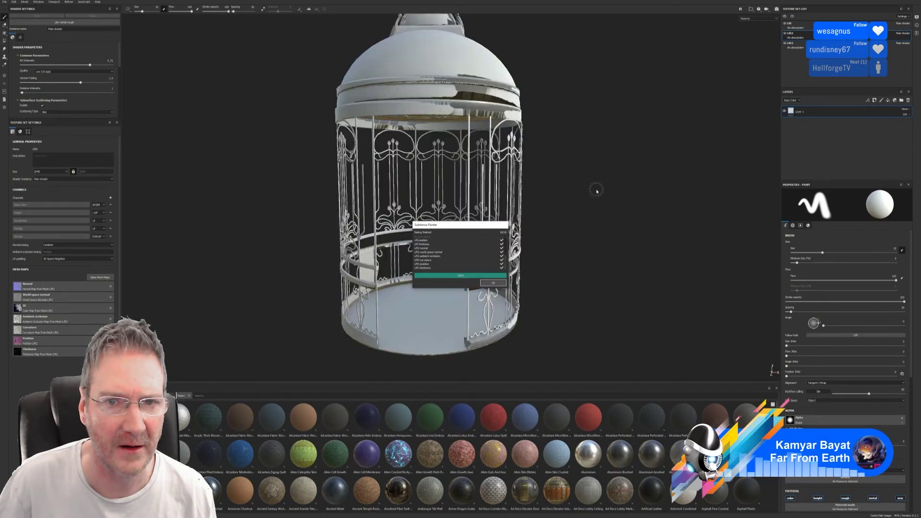
pyautogui.click(495, 286)
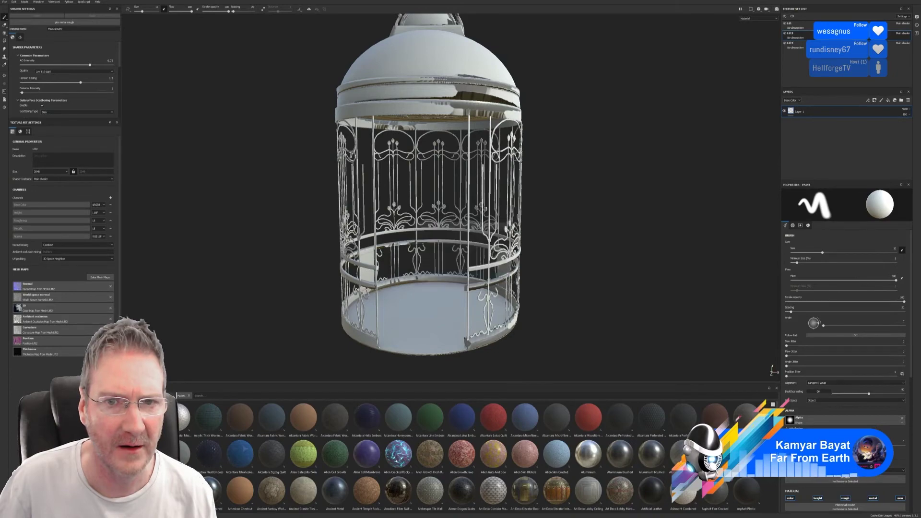
# Check the cage's shading without the second lift texture set's ambient occlusion map and without its curvature map, undoing each removal.
pyautogui.keyDown('alt'); pyautogui.moveTo(569, 188); pyautogui.dragTo(492, 201); pyautogui.keyUp('alt')
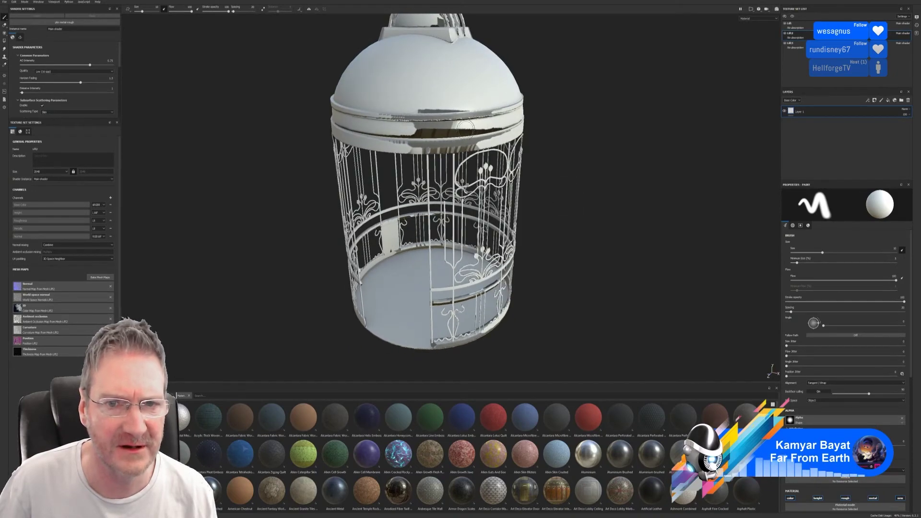
pyautogui.keyDown('alt'); pyautogui.moveTo(465, 130); pyautogui.dragTo(603, 117); pyautogui.keyUp('alt')
pyautogui.moveTo(604, 117)
pyautogui.keyDown('alt'); pyautogui.mouseDown(button='right')
pyautogui.moveTo(692, 137)
pyautogui.moveTo(595, 121)
pyautogui.moveTo(652, 122)
pyautogui.mouseUp(button='right'); pyautogui.keyUp('alt')
pyautogui.keyDown('alt'); pyautogui.moveTo(467, 123); pyautogui.dragTo(895, 112, button='right'); pyautogui.keyUp('alt')
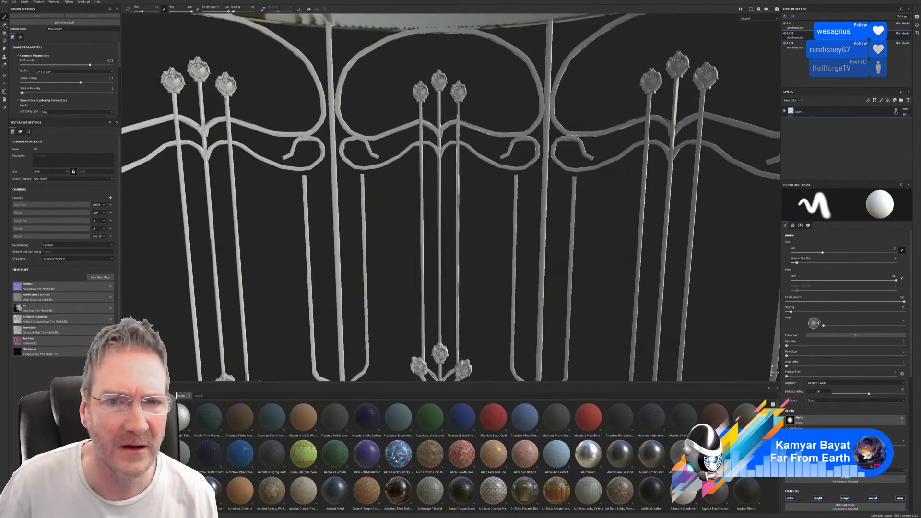
pyautogui.keyDown('alt'); pyautogui.moveTo(537, 137); pyautogui.dragTo(211, 146, button='right'); pyautogui.keyUp('alt')
pyautogui.keyDown('alt'); pyautogui.moveTo(470, 151); pyautogui.dragTo(154, 164, button='right'); pyautogui.keyUp('alt')
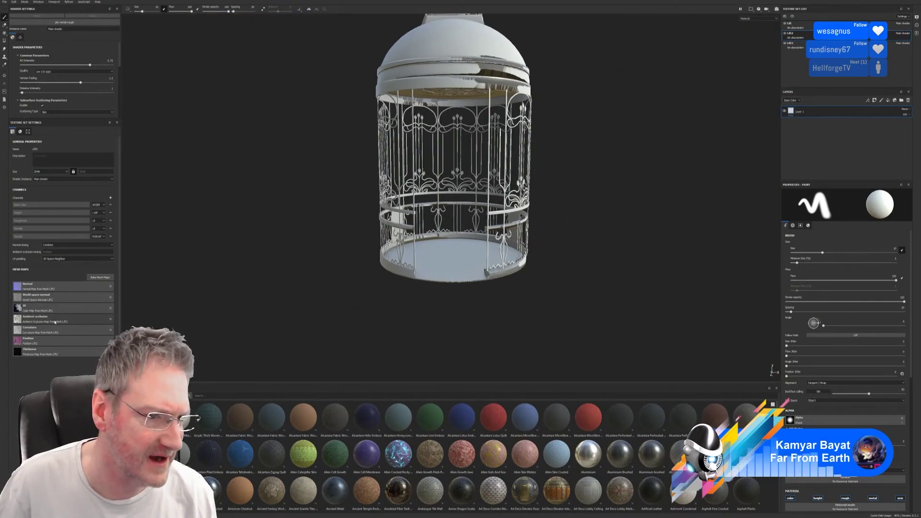
pyautogui.click(109, 320)
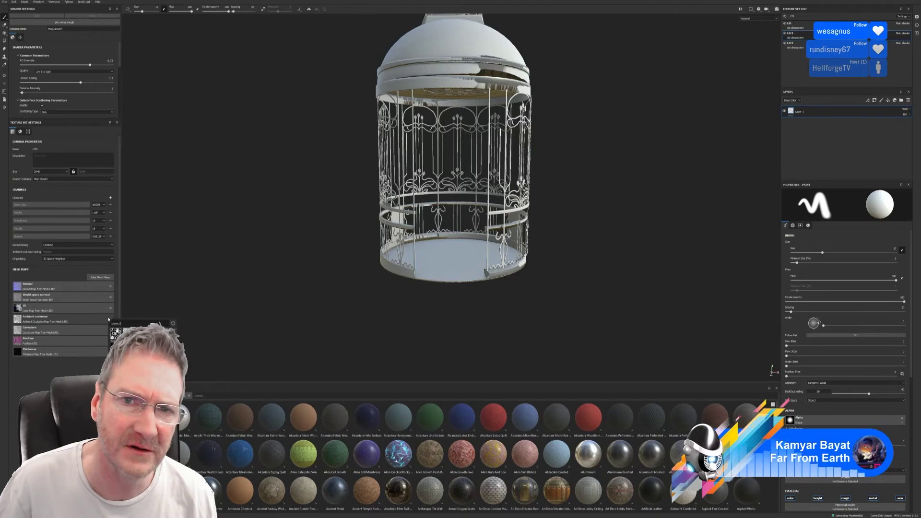
pyautogui.click(107, 322)
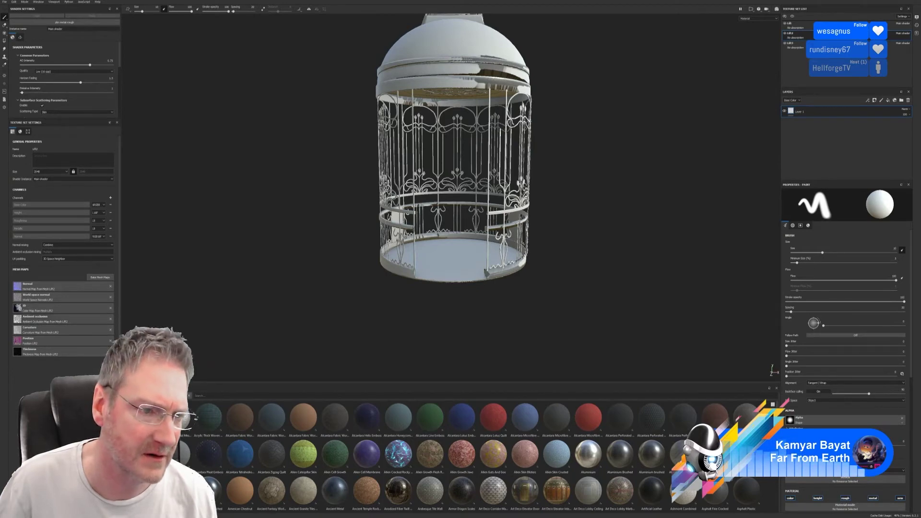
pyautogui.click(110, 320)
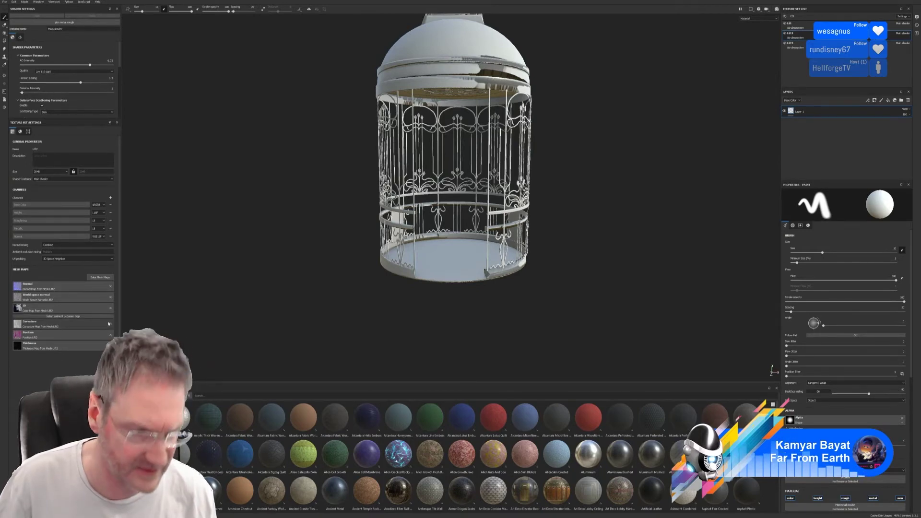
pyautogui.hotkey('ctrl', 'z')
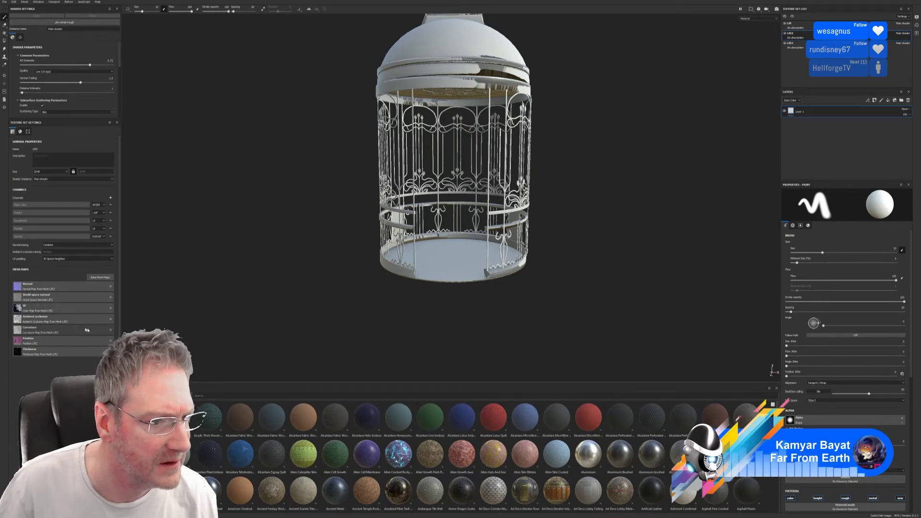
pyautogui.click(110, 330)
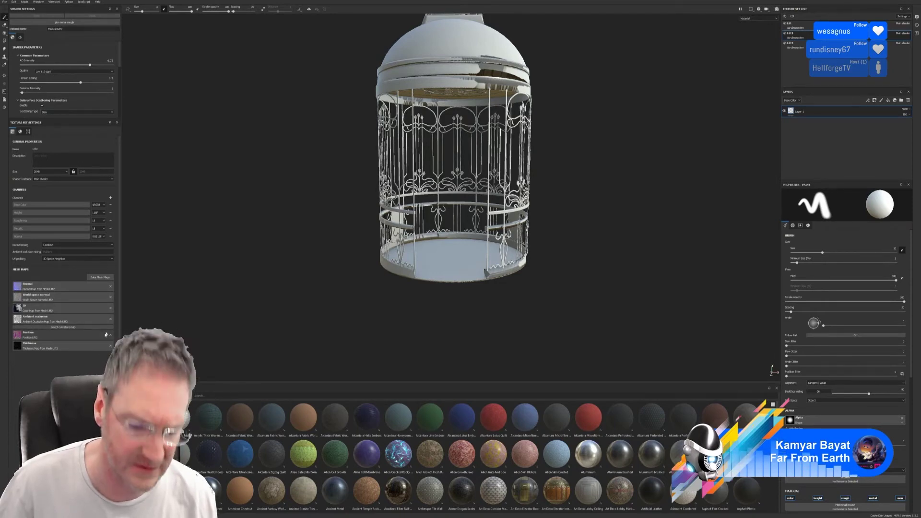
pyautogui.hotkey('ctrl', 'z')
# Examine the lift's dome and ironwork, hiding and reshowing the second and first texture sets to check which parts each covers.
pyautogui.keyDown('alt'); pyautogui.moveTo(485, 164); pyautogui.dragTo(418, 114); pyautogui.keyUp('alt')
pyautogui.keyDown('alt'); pyautogui.moveTo(406, 124); pyautogui.dragTo(575, 120, button='right'); pyautogui.keyUp('alt')
pyautogui.moveTo(510, 155)
pyautogui.keyDown('alt'); pyautogui.mouseDown()
pyautogui.moveTo(480, 156)
pyautogui.moveTo(397, 100)
pyautogui.moveTo(518, 119)
pyautogui.moveTo(534, 151)
pyautogui.moveTo(520, 153)
pyautogui.mouseUp(); pyautogui.keyUp('alt')
pyautogui.keyDown('alt'); pyautogui.moveTo(437, 173); pyautogui.dragTo(275, 218, button='right'); pyautogui.keyUp('alt')
pyautogui.keyDown('alt'); pyautogui.moveTo(274, 219); pyautogui.dragTo(308, 238); pyautogui.keyUp('alt')
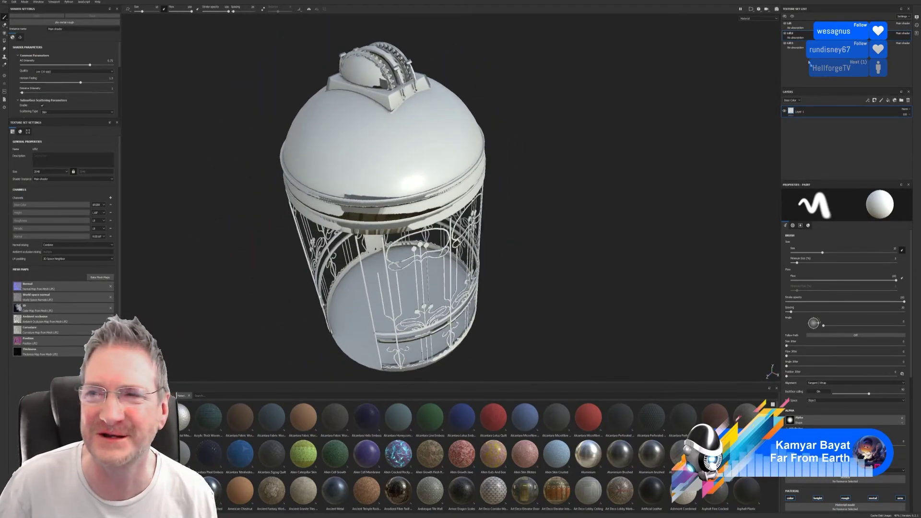
pyautogui.click(790, 43)
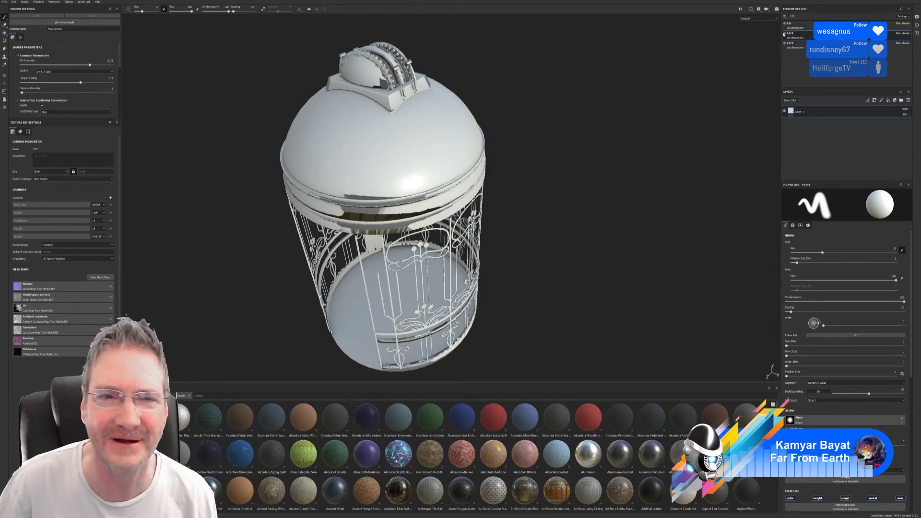
pyautogui.click(785, 33)
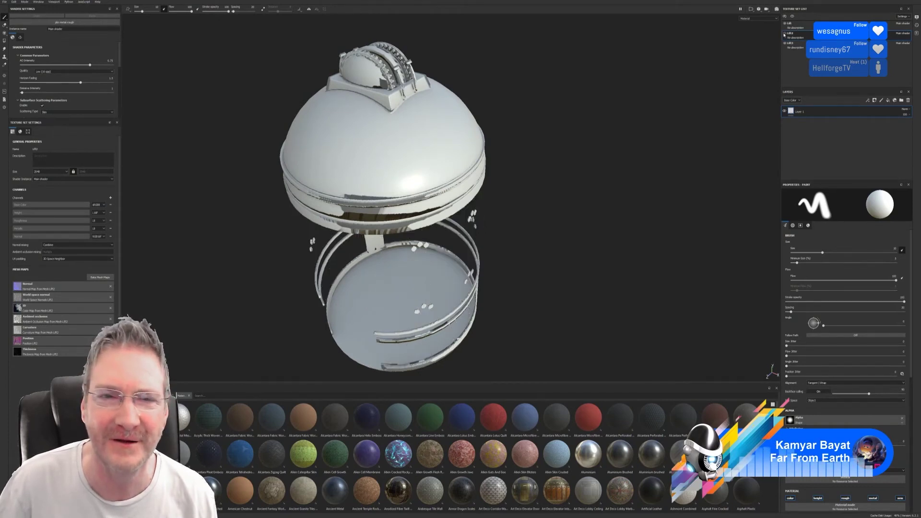
pyautogui.click(785, 35)
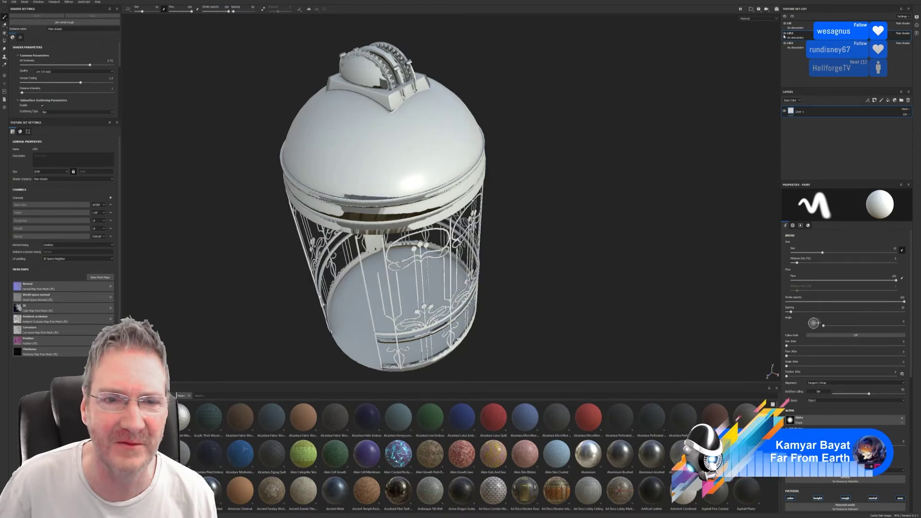
pyautogui.click(785, 24)
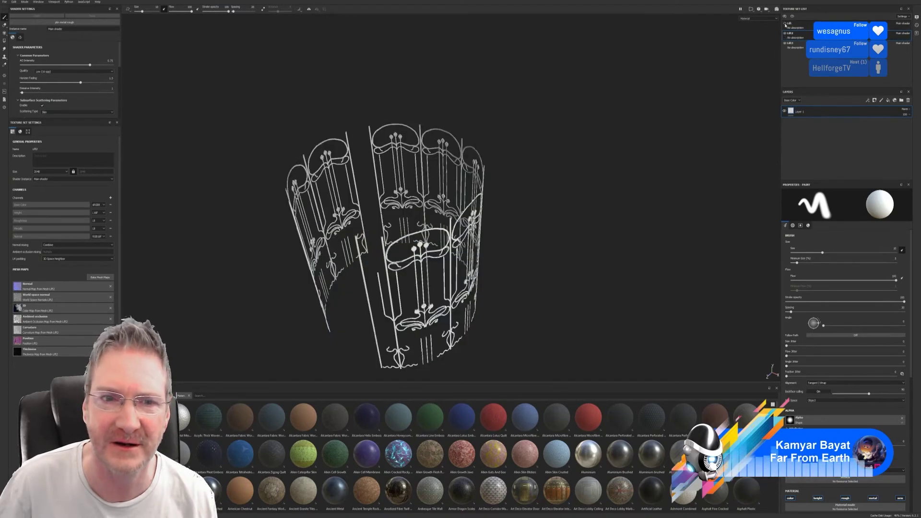
pyautogui.click(785, 25)
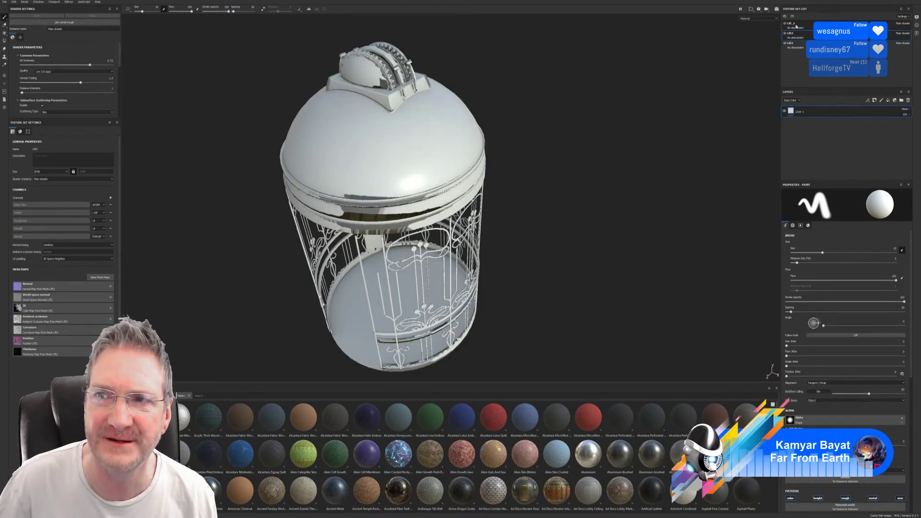
# Remove the ambient occlusion map from the first lift texture set.
pyautogui.click(797, 24)
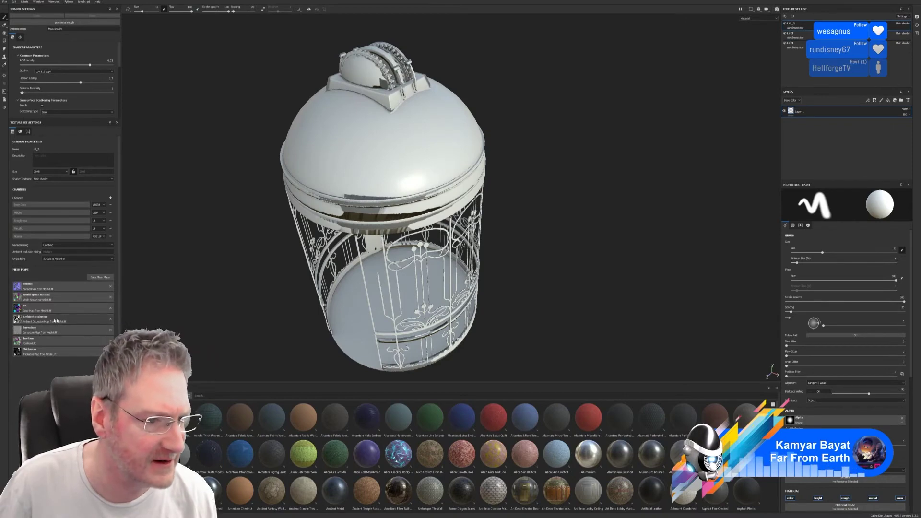
pyautogui.click(106, 321)
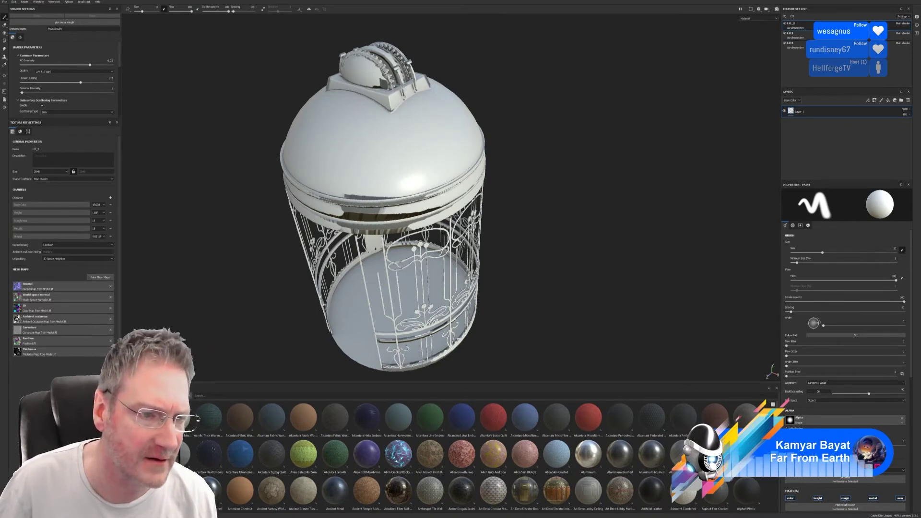
pyautogui.click(111, 319)
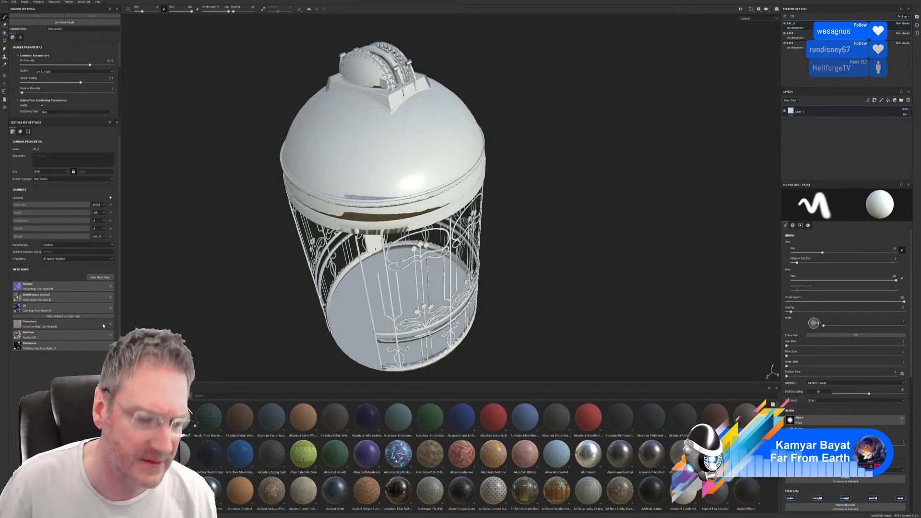
# Check the cage's shading without the first lift texture set's curvature map and without its world space normal map, undoing each removal.
pyautogui.hotkey('ctrl', 'z')
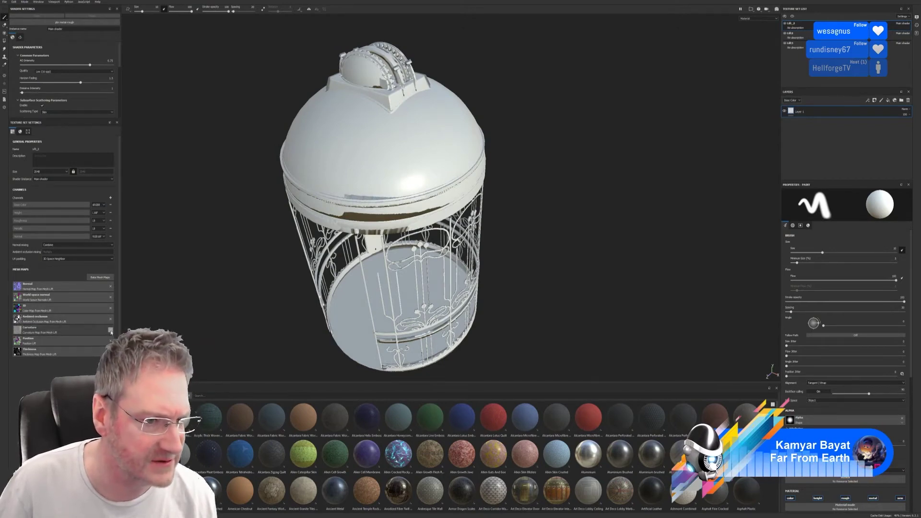
pyautogui.click(108, 331)
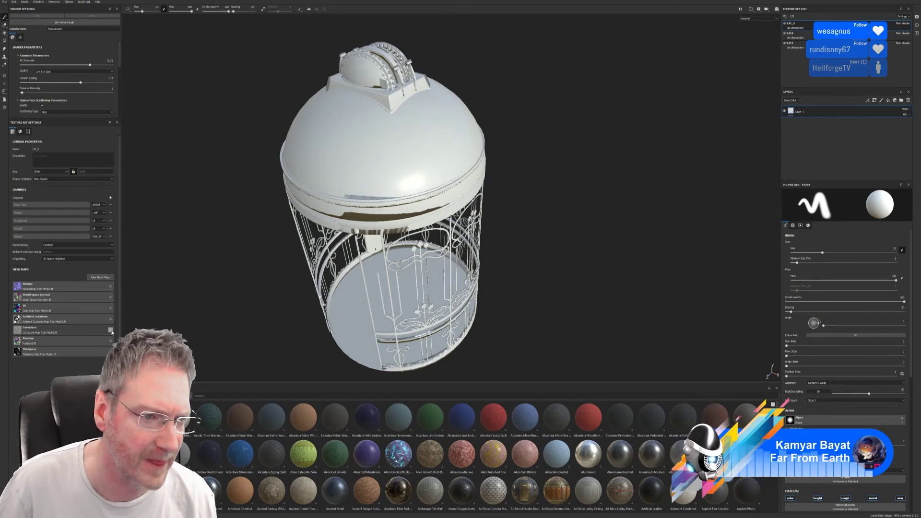
pyautogui.hotkey('ctrl', 'z')
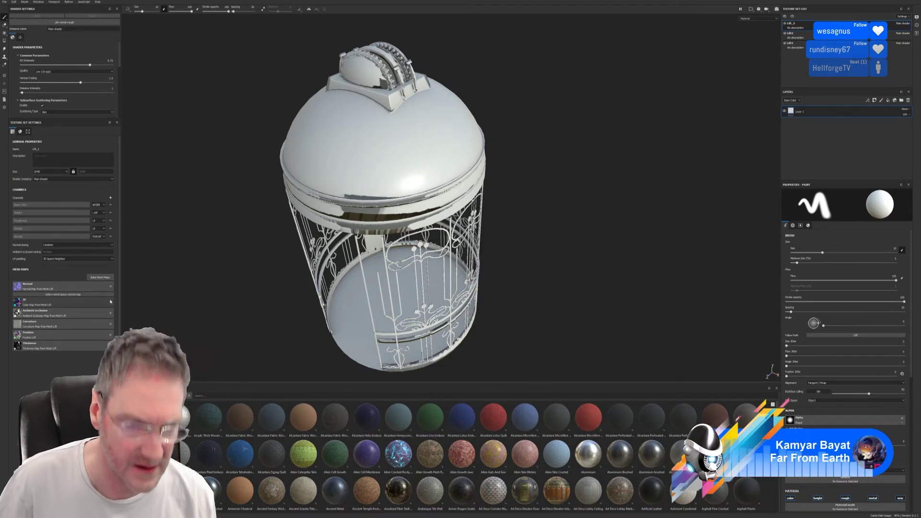
pyautogui.keyDown('alt'); pyautogui.moveTo(306, 315); pyautogui.dragTo(534, 226); pyautogui.keyUp('alt')
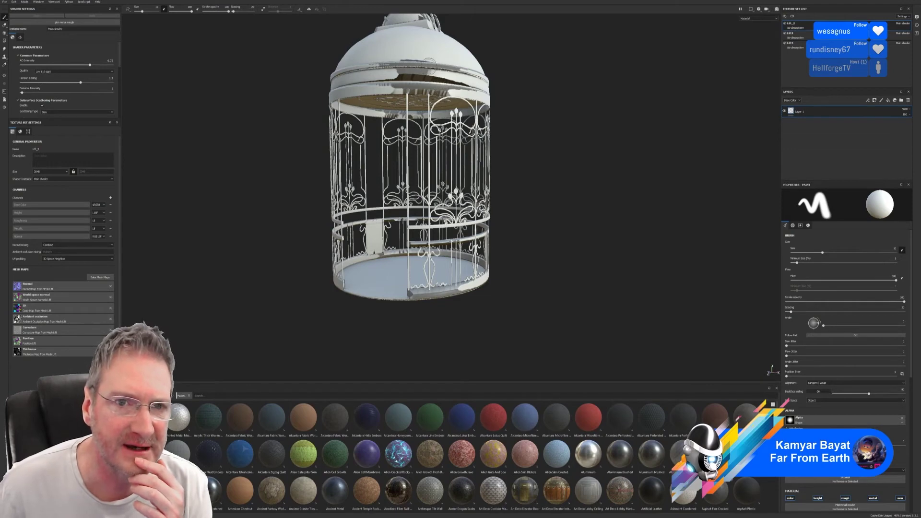
pyautogui.keyDown('alt'); pyautogui.moveTo(541, 165); pyautogui.dragTo(511, 190); pyautogui.keyUp('alt')
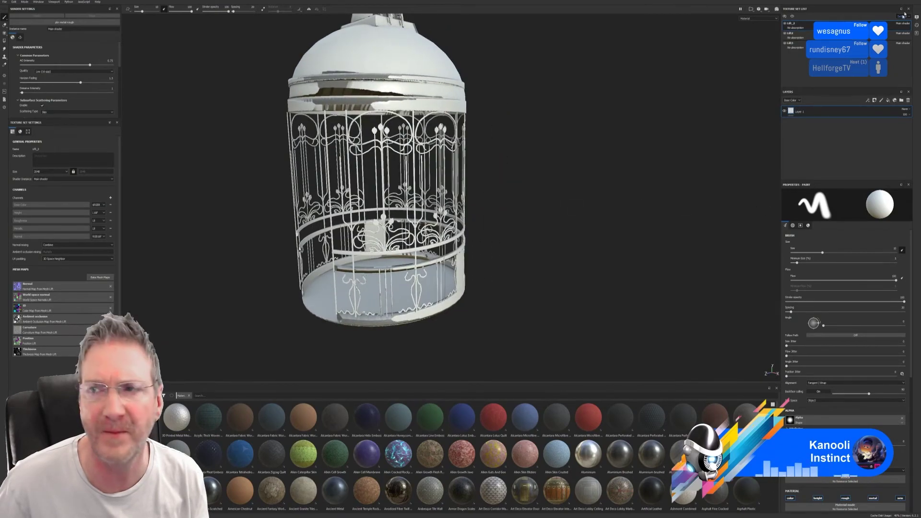
# Switch to 3ds Max and compare the high-poly lift with the low-poly lift by showing and hiding the high-poly mesh.
pyautogui.click(894, 1)
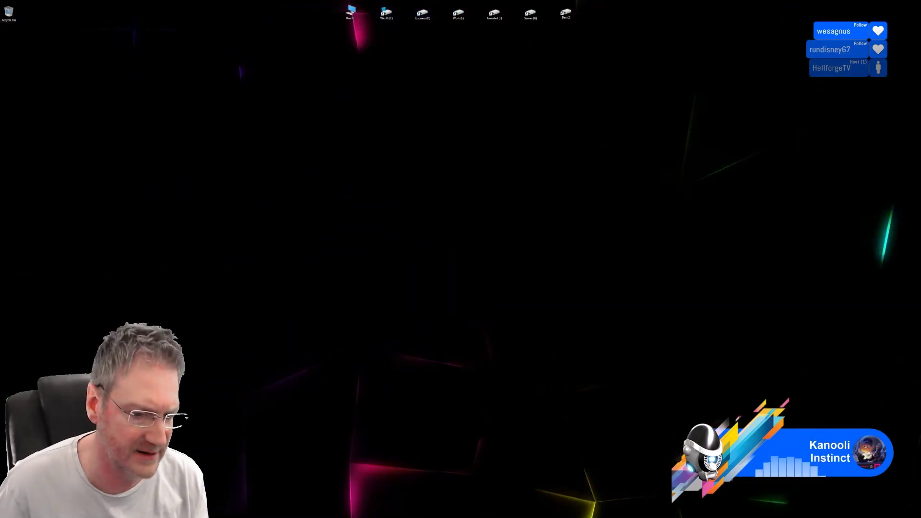
pyautogui.click(218, 517)
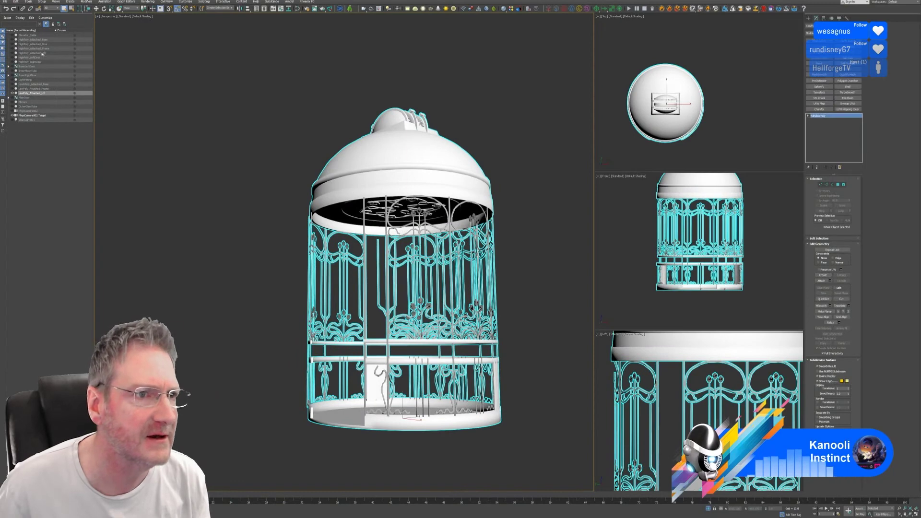
pyautogui.click(14, 53)
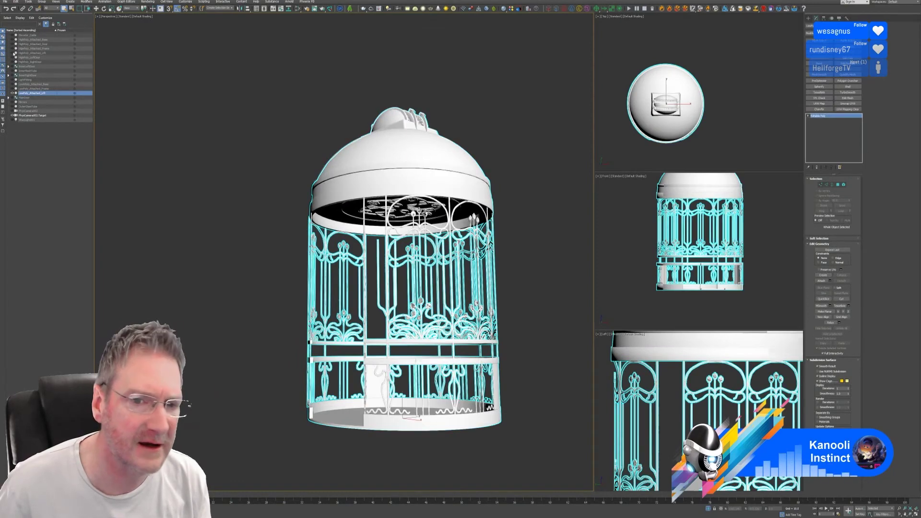
pyautogui.click(13, 53)
pyautogui.click(13, 54)
pyautogui.click(13, 53)
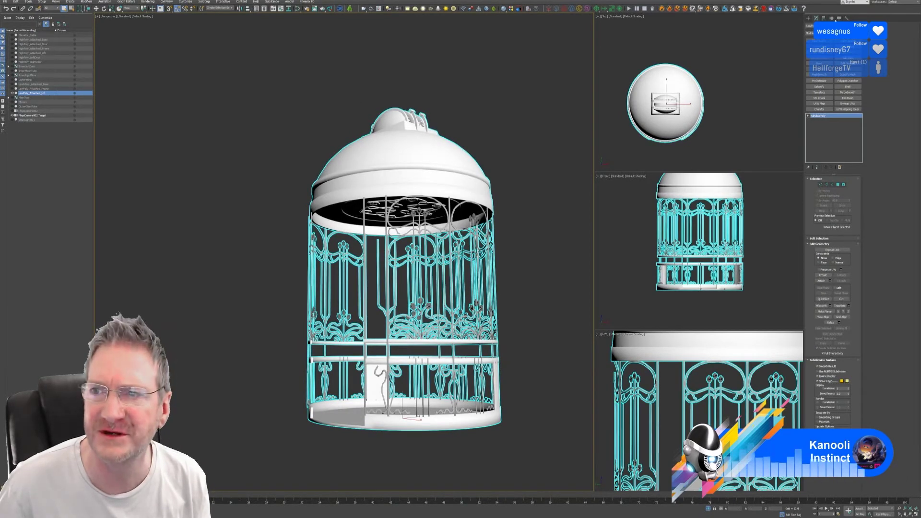
# Center the low-poly lift's pivot to the object.
pyautogui.click(825, 19)
pyautogui.click(836, 53)
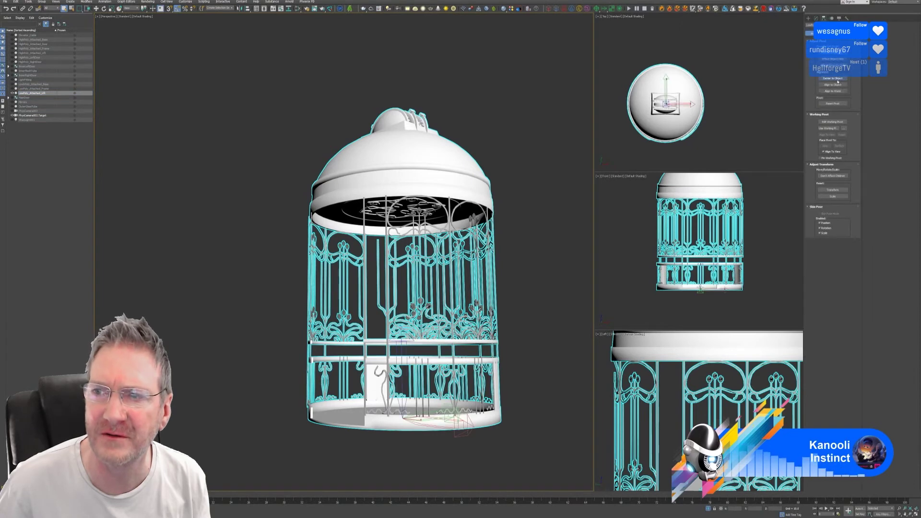
pyautogui.click(836, 78)
pyautogui.click(836, 53)
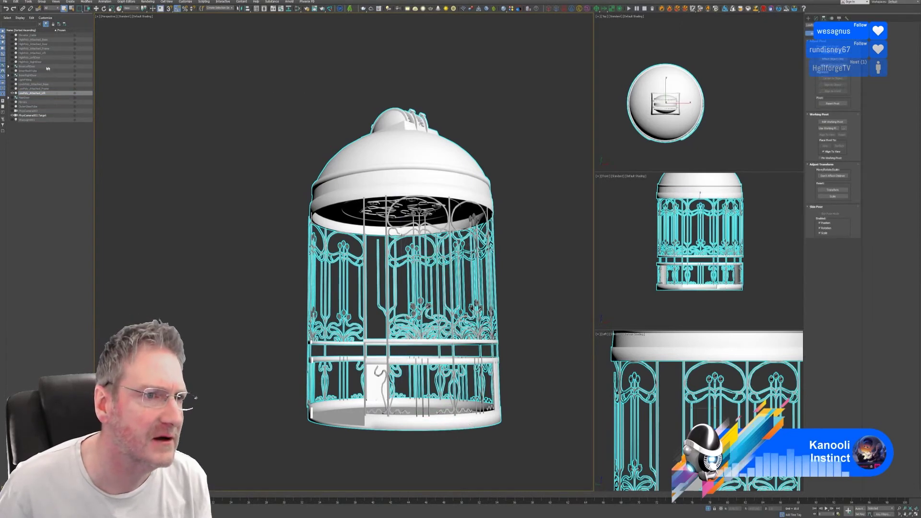
# Center the high-poly lift's pivot to the object and show that mesh in place of the low-poly lift.
pyautogui.click(42, 53)
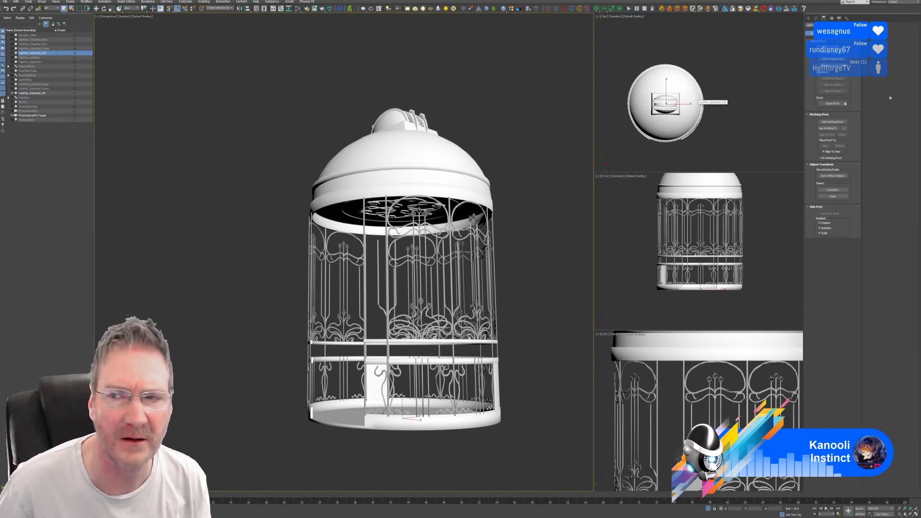
pyautogui.click(834, 53)
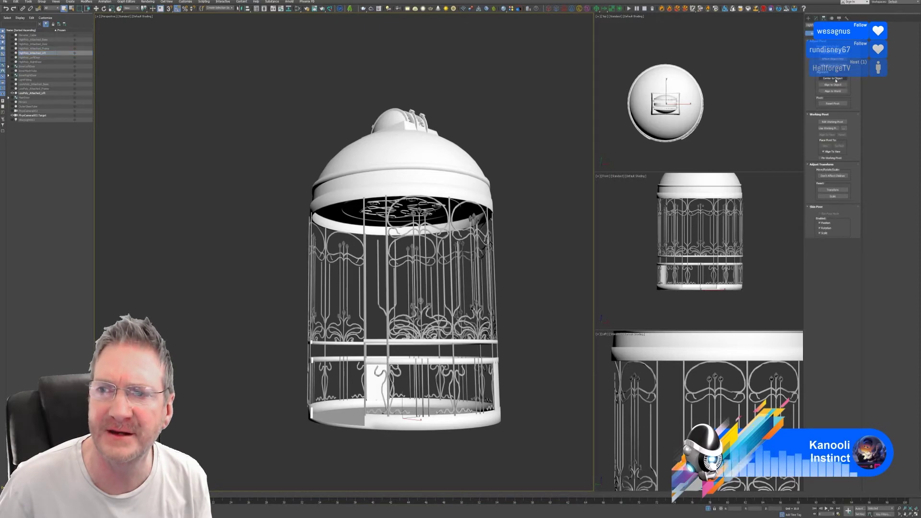
pyautogui.click(836, 79)
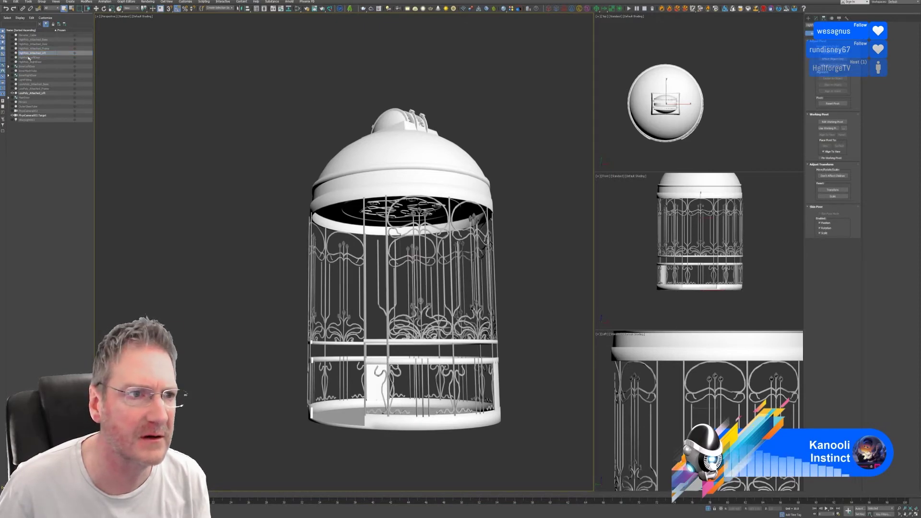
pyautogui.click(13, 53)
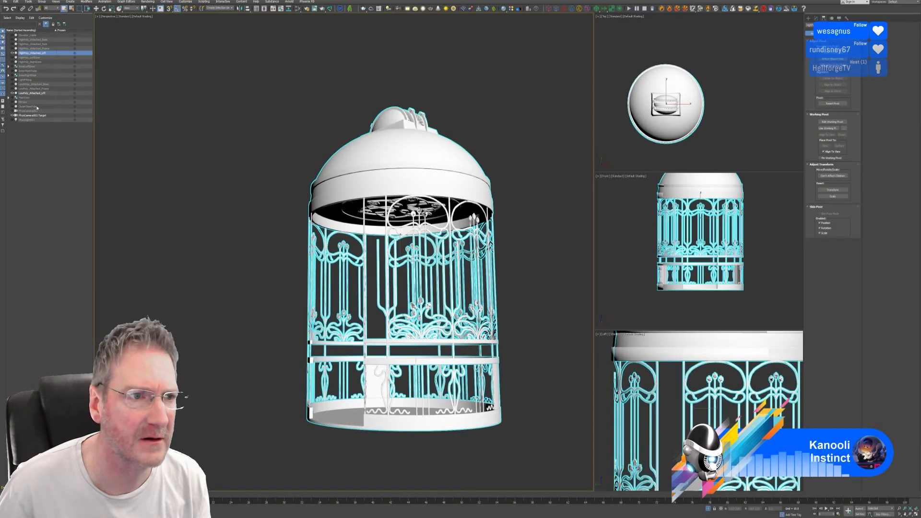
pyautogui.click(13, 93)
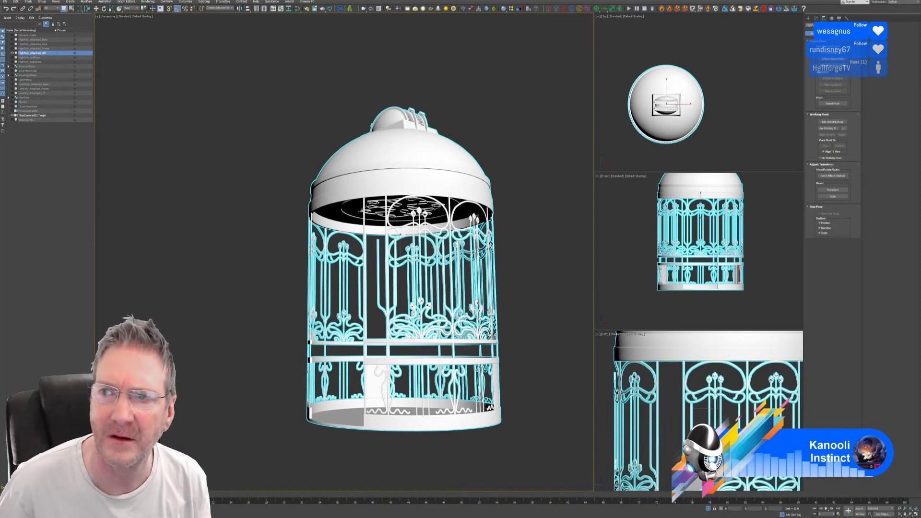
pyautogui.click(837, 59)
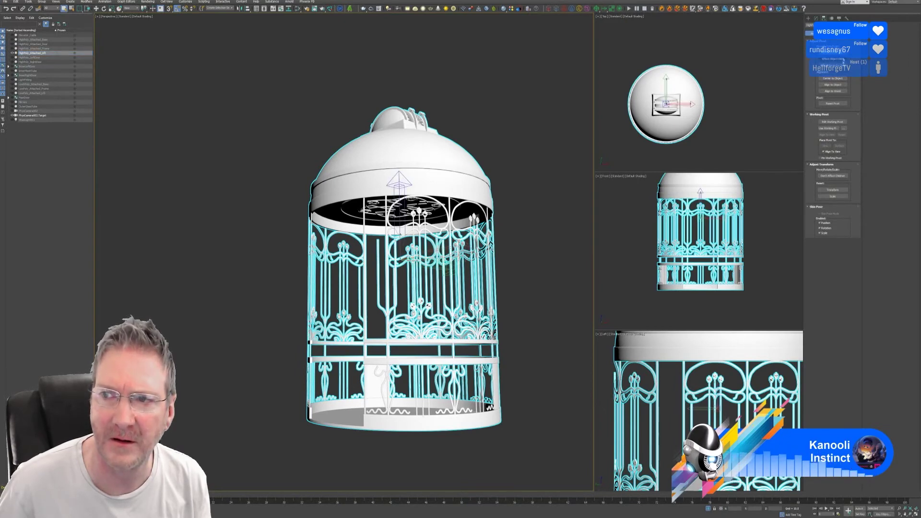
pyautogui.click(844, 60)
# Apply Reset XForm to the high-poly lift and collapse its whole modifier stack.
pyautogui.click(847, 18)
pyautogui.click(835, 136)
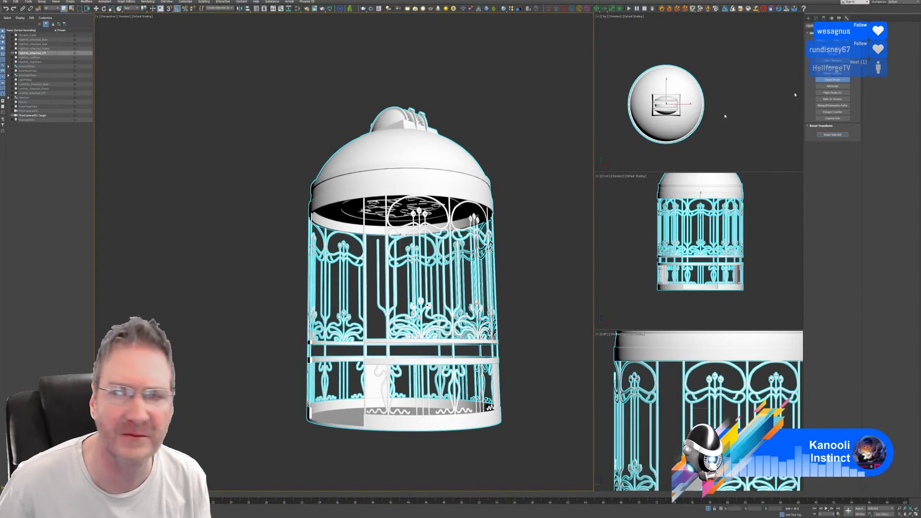
pyautogui.click(817, 18)
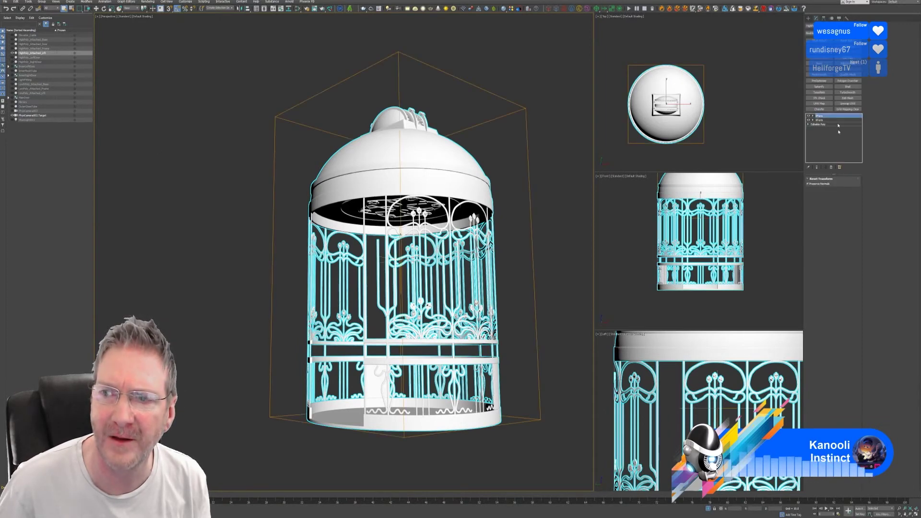
pyautogui.rightClick(826, 116)
pyautogui.click(858, 165)
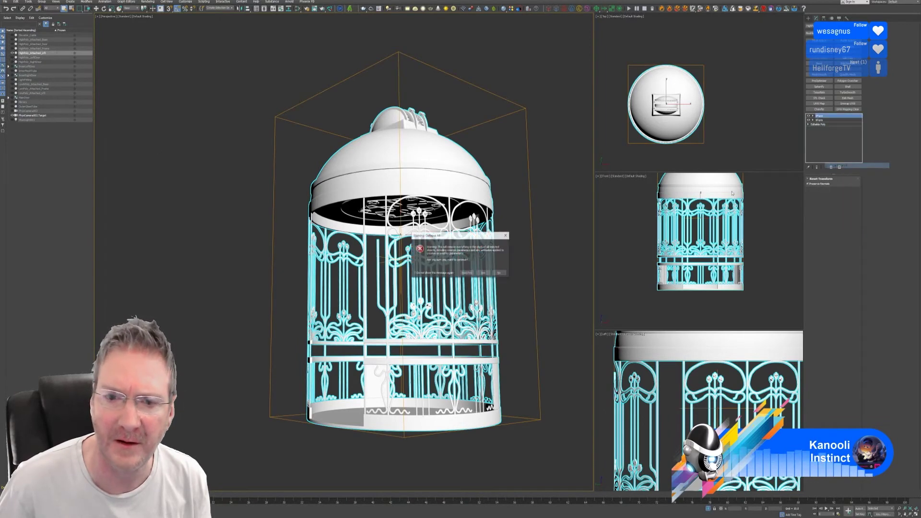
pyautogui.click(483, 274)
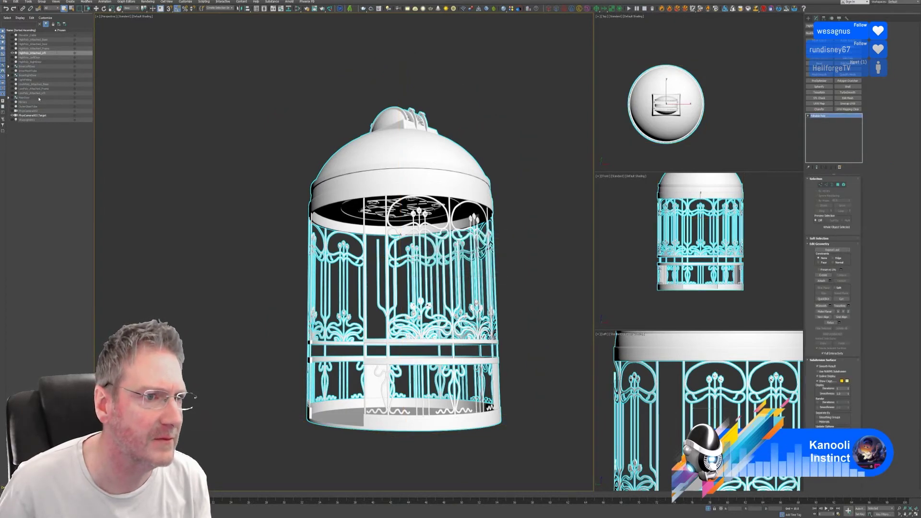
# Select and show the low-poly lift in place of the high-poly one and check its pivot's position.
pyautogui.click(21, 94)
pyautogui.click(16, 93)
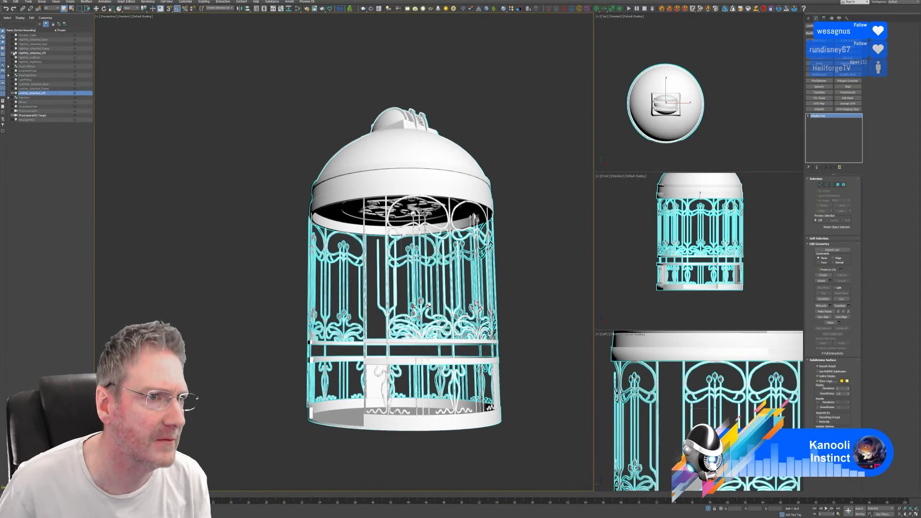
pyautogui.click(12, 53)
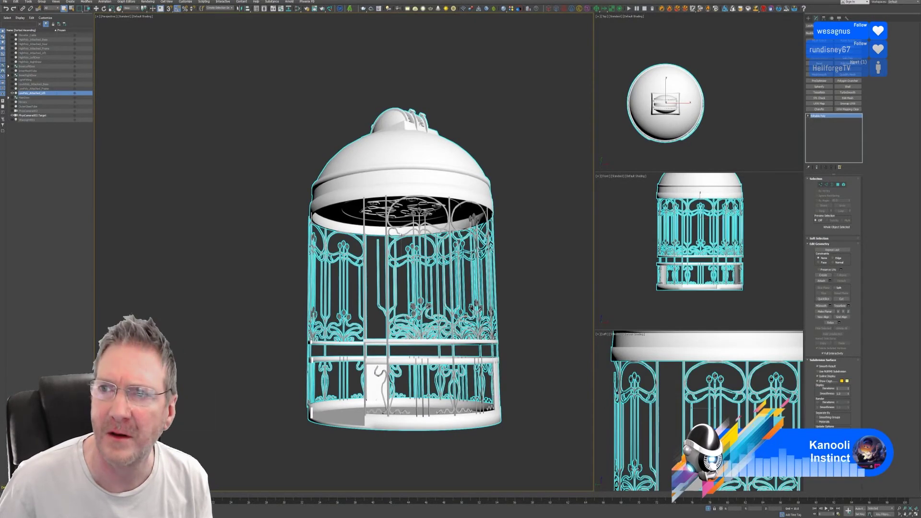
pyautogui.click(824, 19)
pyautogui.click(834, 48)
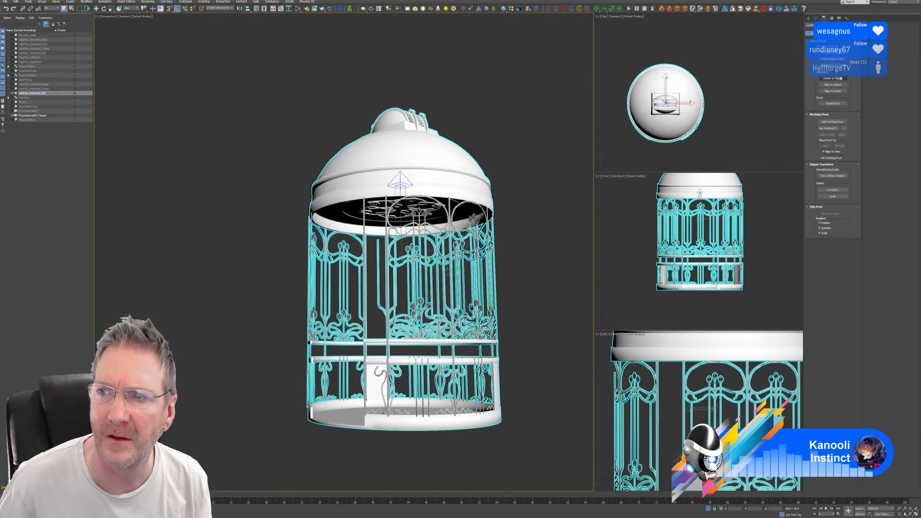
# Apply Reset XForm to the low-poly lift and collapse its whole modifier stack.
pyautogui.click(847, 18)
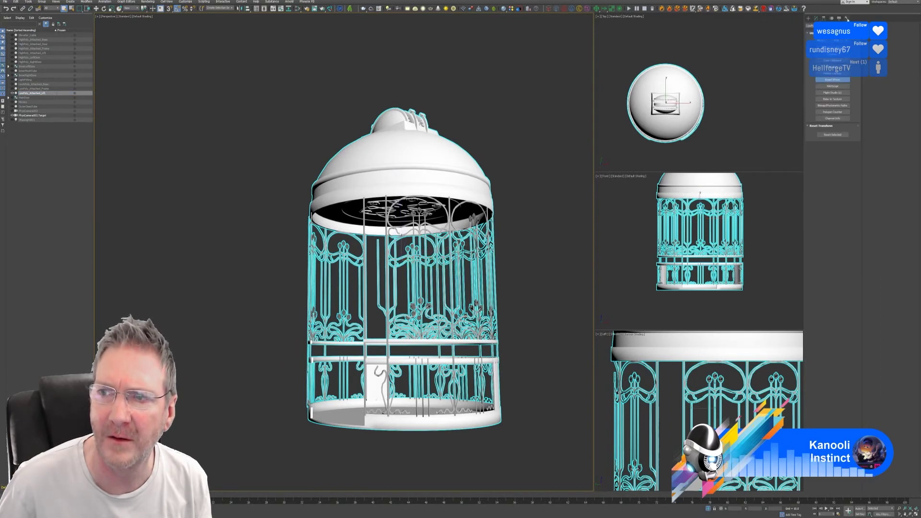
pyautogui.click(834, 135)
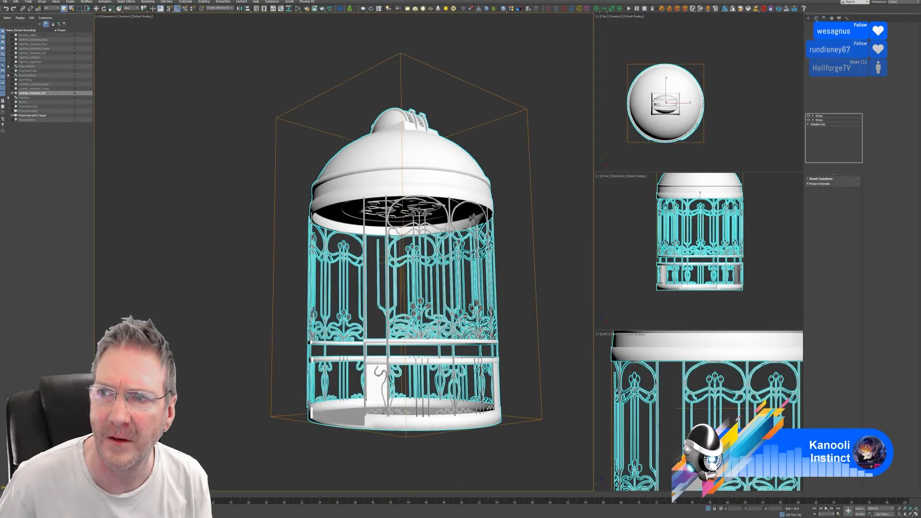
pyautogui.rightClick(845, 125)
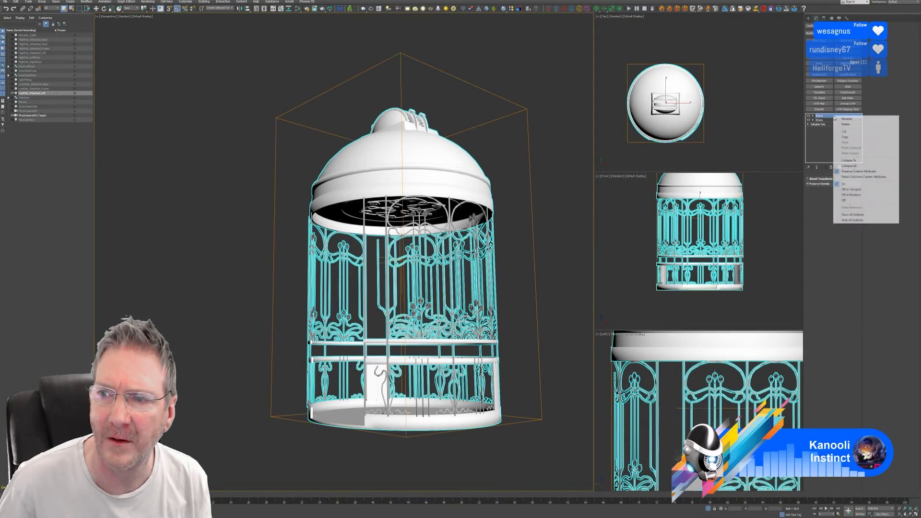
pyautogui.click(862, 171)
pyautogui.click(484, 273)
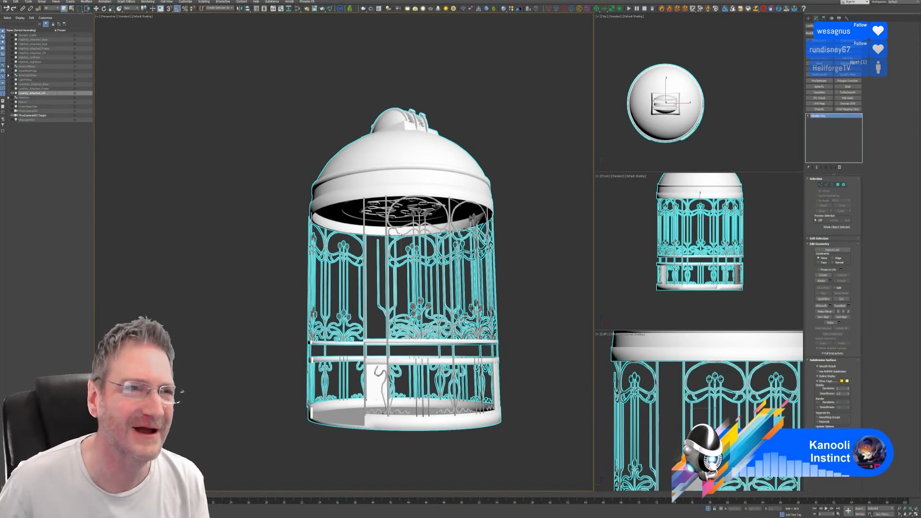
# Export the low-poly lift as FBX, overwriting the existing Lift_LP.fbx.
pyautogui.click(5, 1)
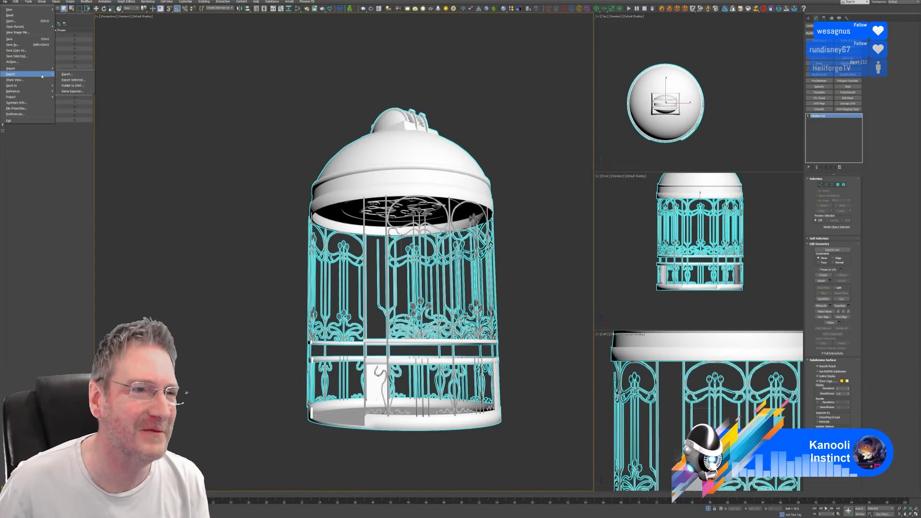
pyautogui.click(66, 74)
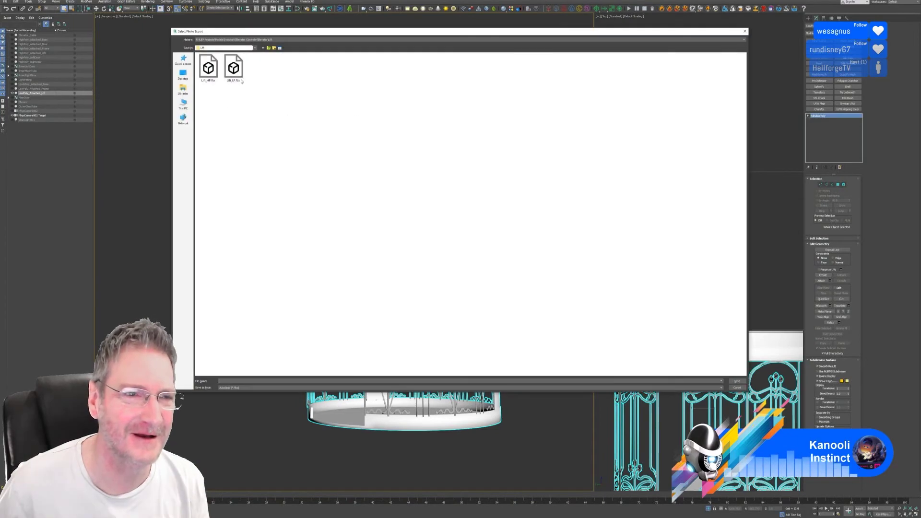
pyautogui.click(233, 70)
pyautogui.press('Return')
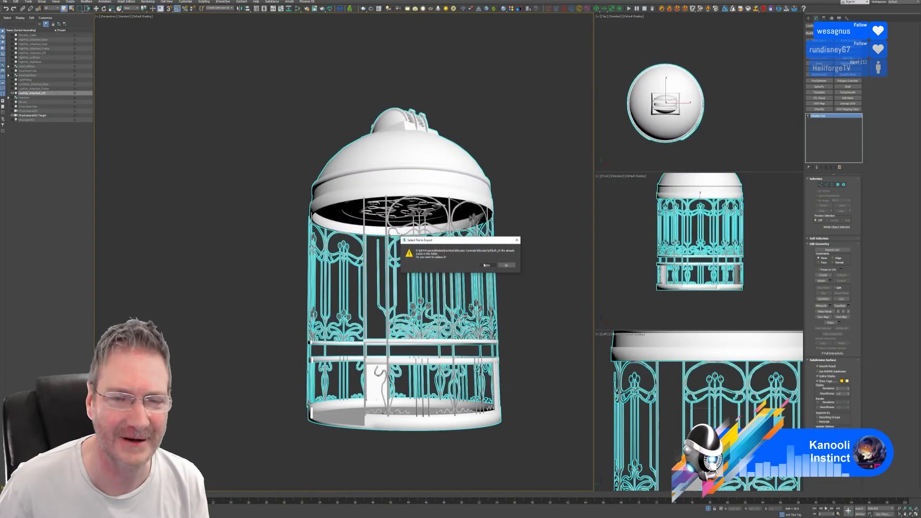
pyautogui.click(488, 265)
pyautogui.click(493, 256)
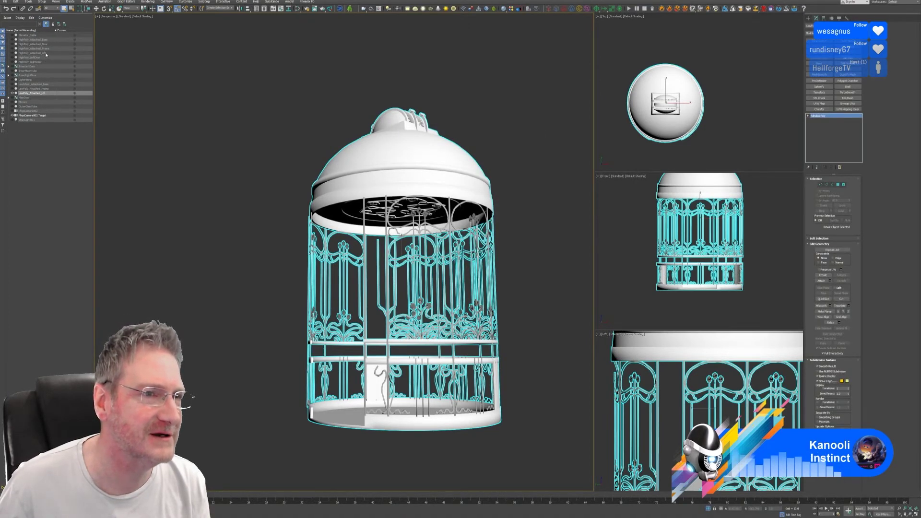
# Show and select the high-poly lift and export it as FBX, overwriting the existing Lift_HP.fbx.
pyautogui.click(46, 53)
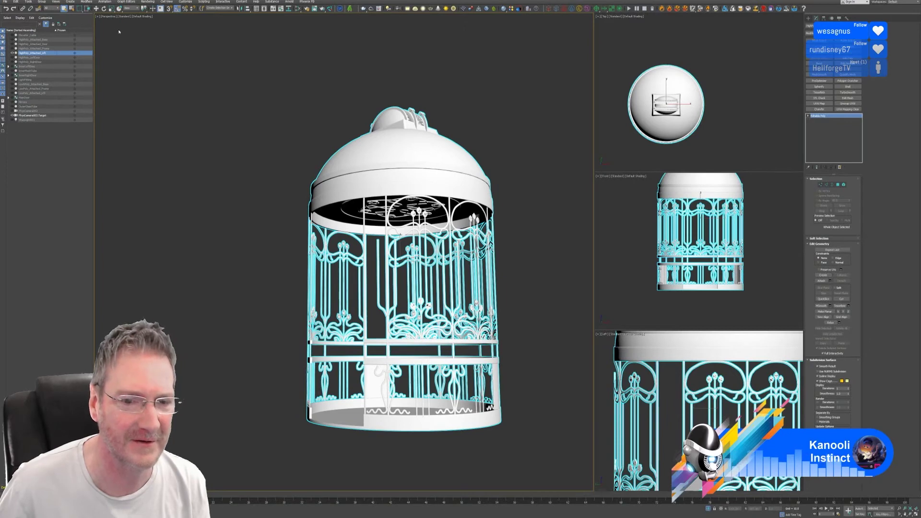
pyautogui.click(4, 2)
pyautogui.moveTo(29, 74)
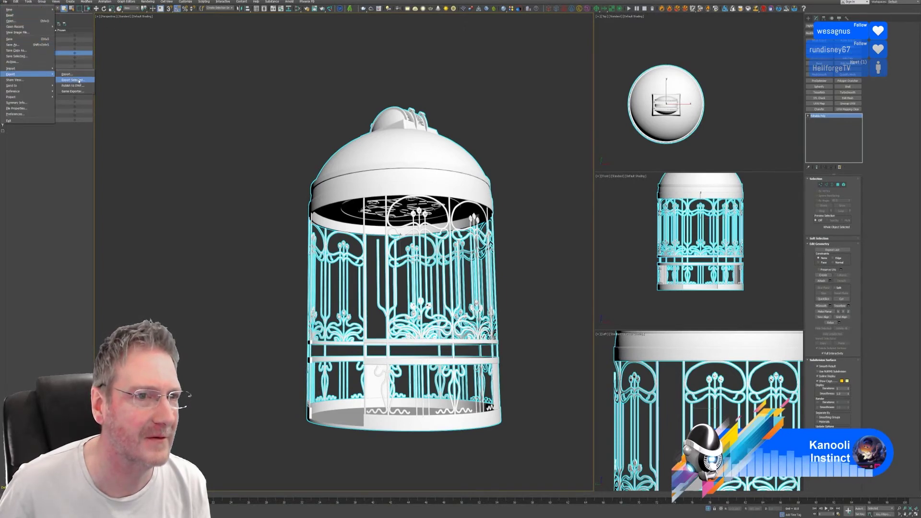
pyautogui.click(79, 80)
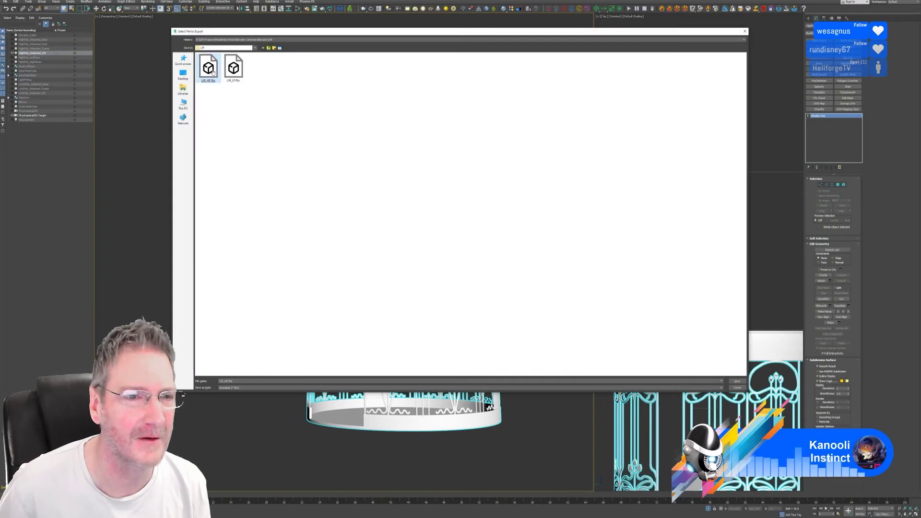
pyautogui.press('Return')
pyautogui.click(501, 264)
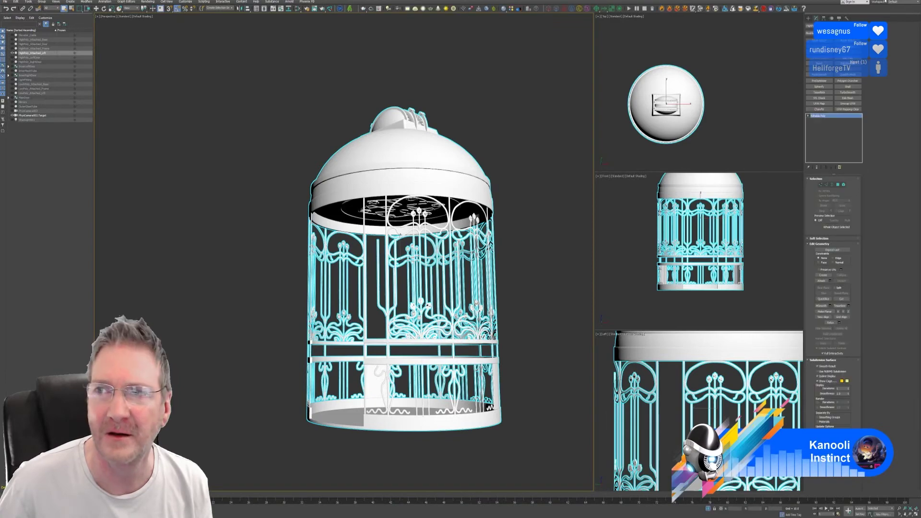
# Switch to Substance Painter and create a new project from Lift_LP.fbx at a higher document resolution, discarding the old project's changes.
pyautogui.press('super+d')
pyautogui.hotkey('alt', 'Tab')
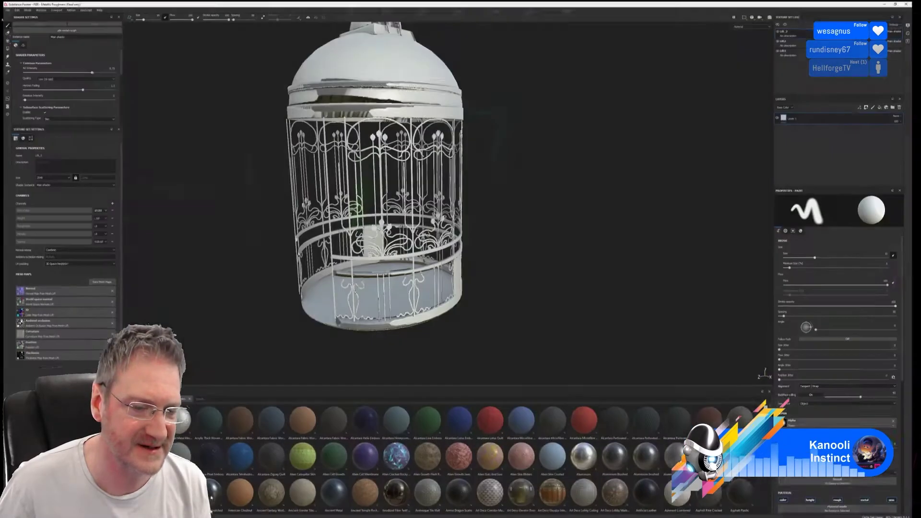
pyautogui.click(5, 2)
pyautogui.click(14, 8)
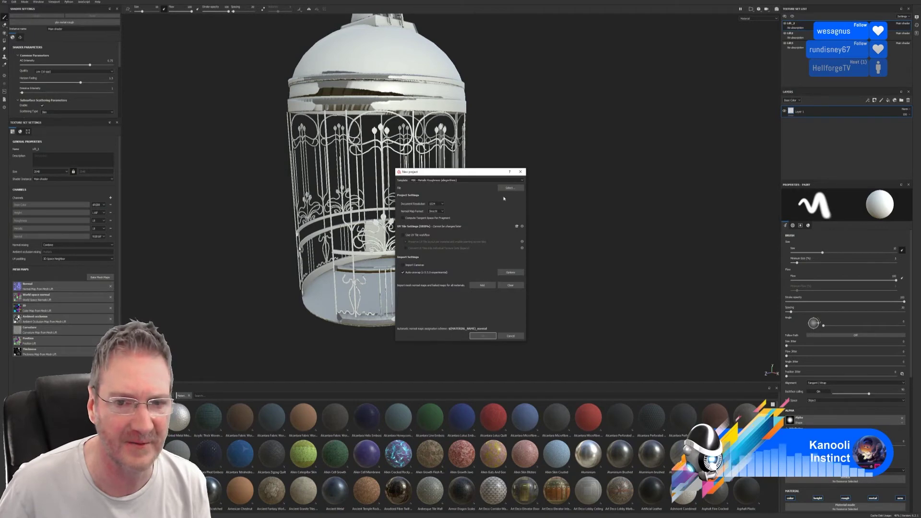
pyautogui.click(437, 204)
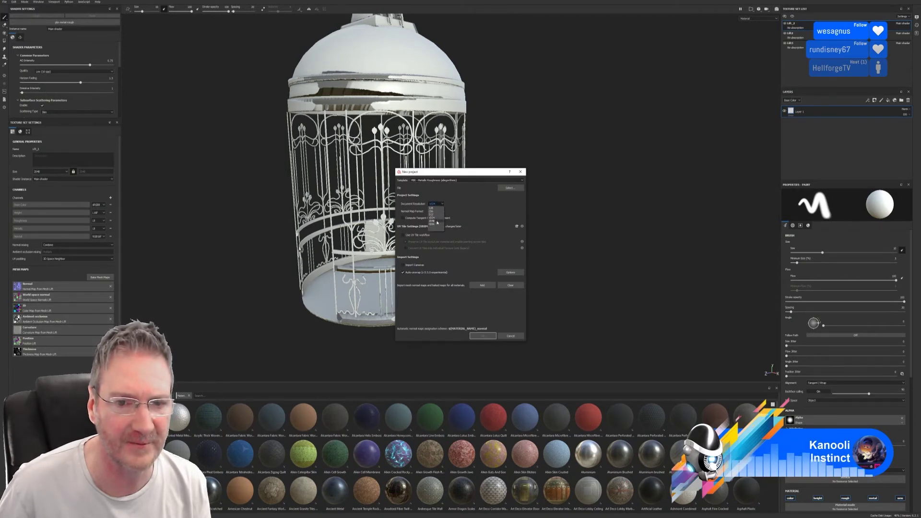
pyautogui.click(436, 223)
pyautogui.click(510, 188)
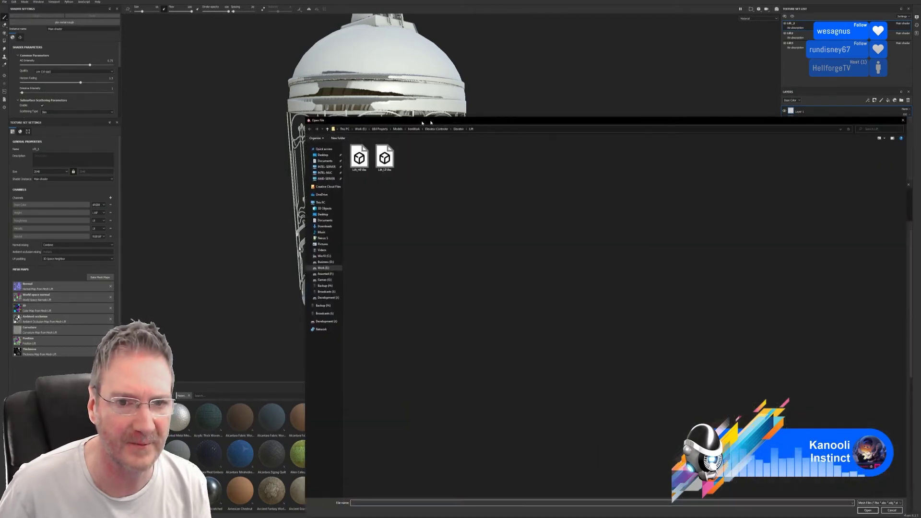
pyautogui.doubleClick(246, 120)
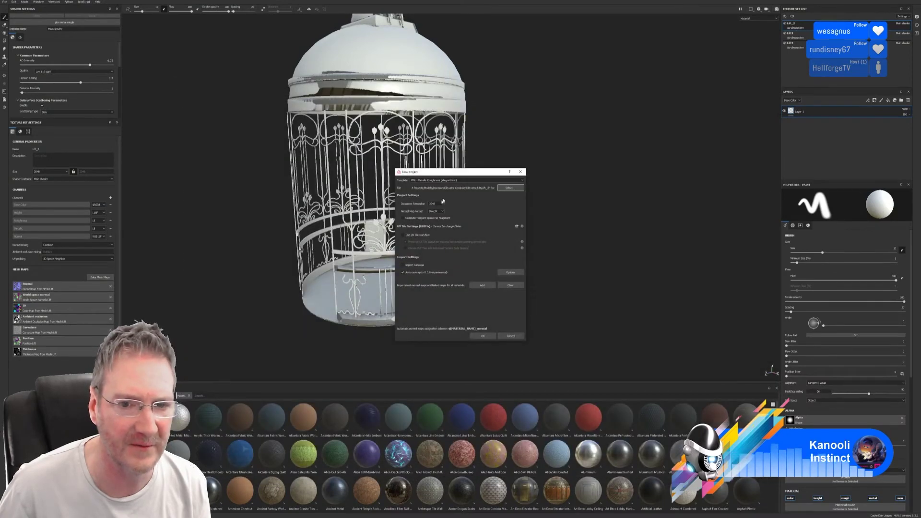
pyautogui.click(483, 336)
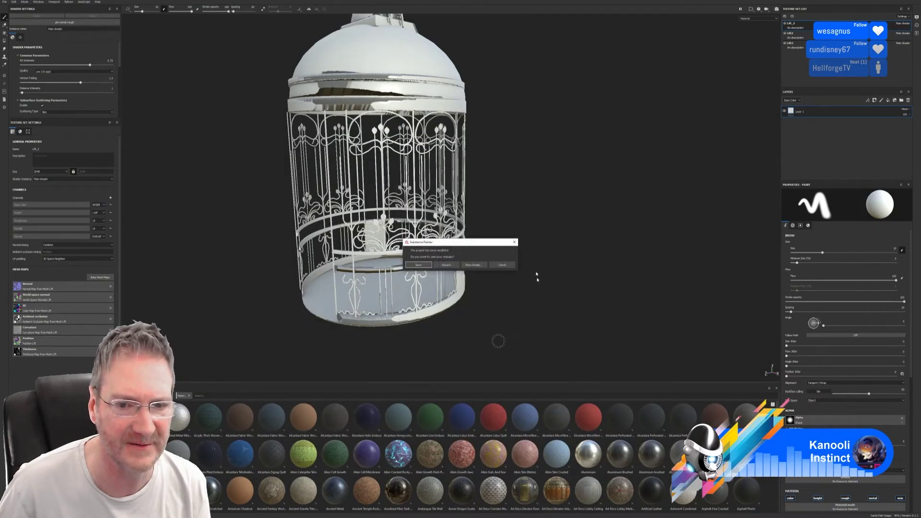
pyautogui.click(451, 266)
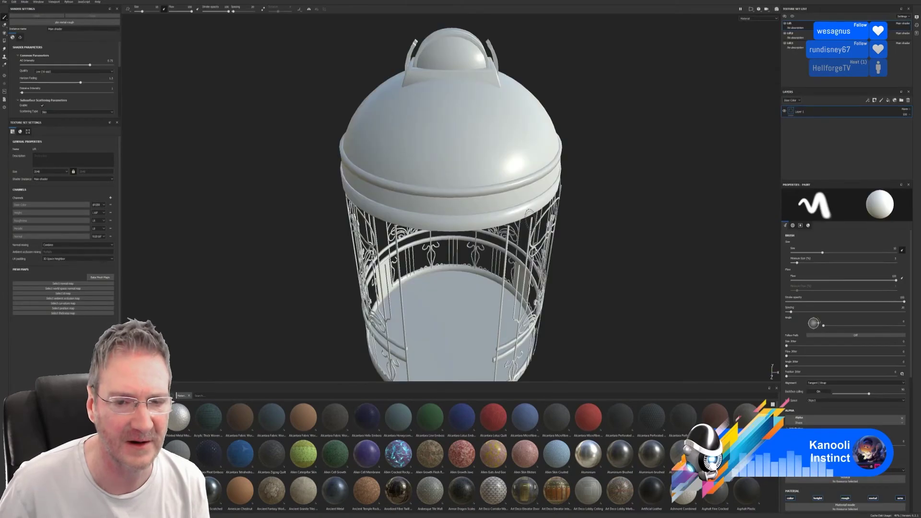
# Set up mesh map baking for the lift's first texture set with every map except ID excluded.
pyautogui.keyDown('alt'); pyautogui.moveTo(577, 246); pyautogui.dragTo(560, 202); pyautogui.keyUp('alt')
pyautogui.keyDown('alt'); pyautogui.moveTo(560, 202); pyautogui.dragTo(348, 273, button='right'); pyautogui.keyUp('alt')
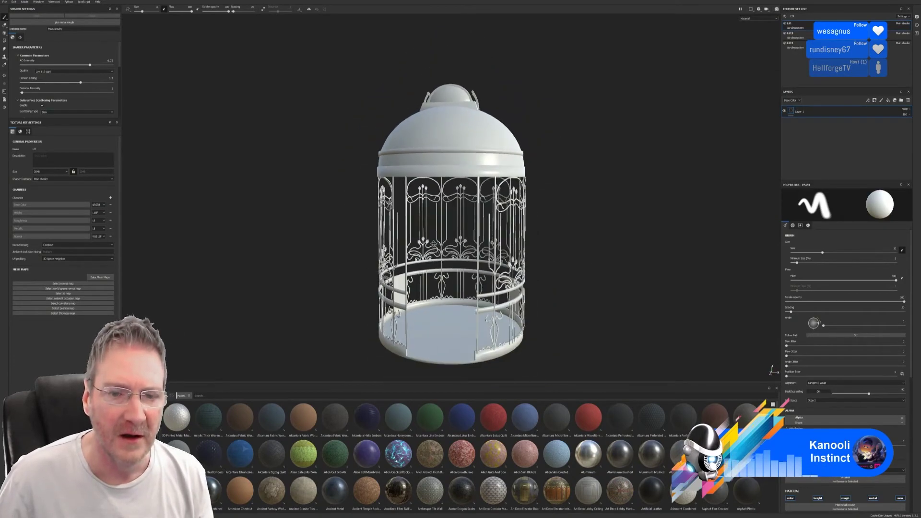
pyautogui.keyDown('alt'); pyautogui.moveTo(347, 272); pyautogui.dragTo(370, 224); pyautogui.keyUp('alt')
pyautogui.keyDown('alt'); pyautogui.moveTo(370, 224); pyautogui.dragTo(376, 209, button='right'); pyautogui.keyUp('alt')
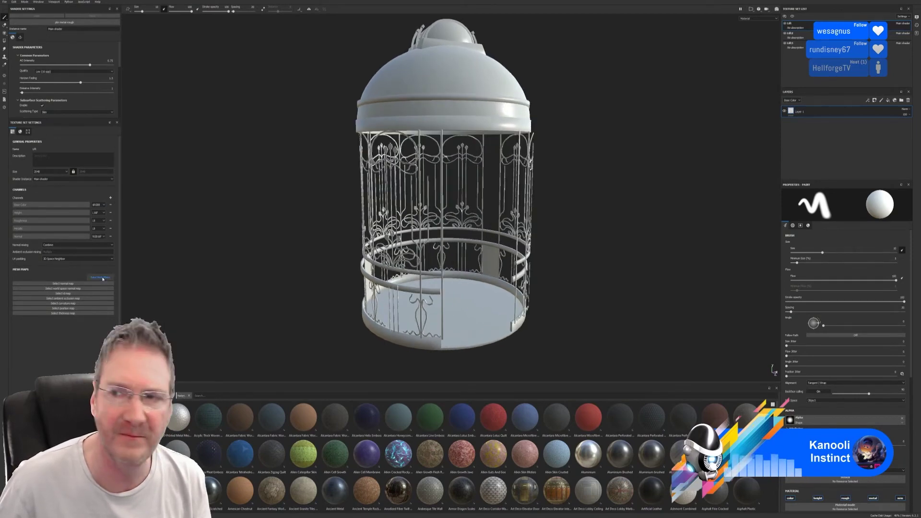
pyautogui.click(101, 278)
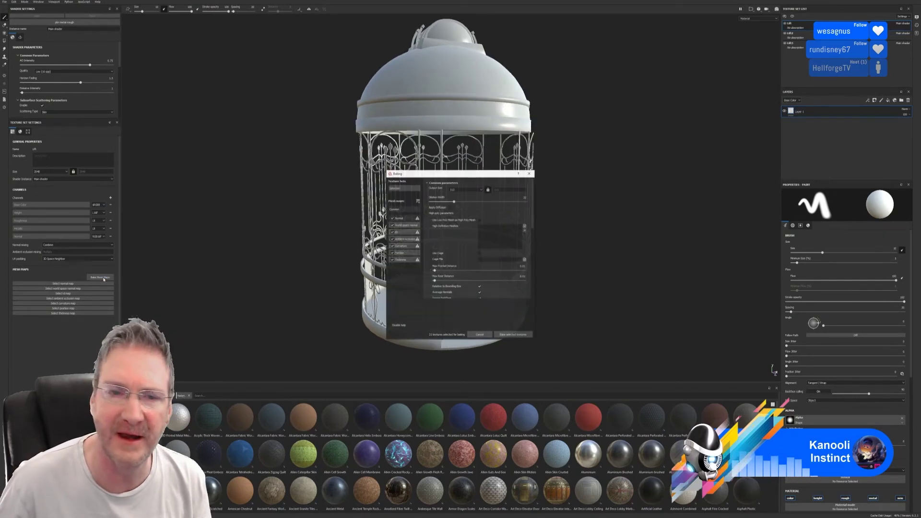
pyautogui.click(393, 225)
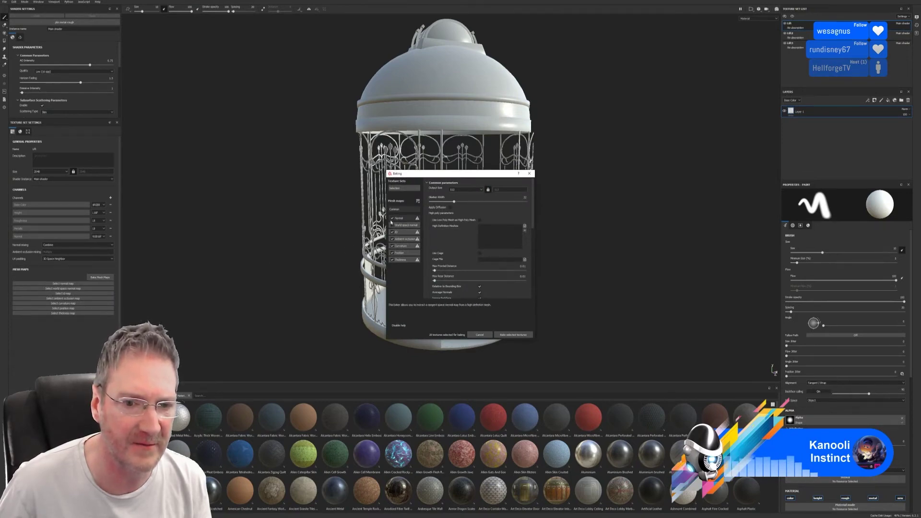
pyautogui.click(393, 239)
pyautogui.click(392, 246)
pyautogui.click(392, 253)
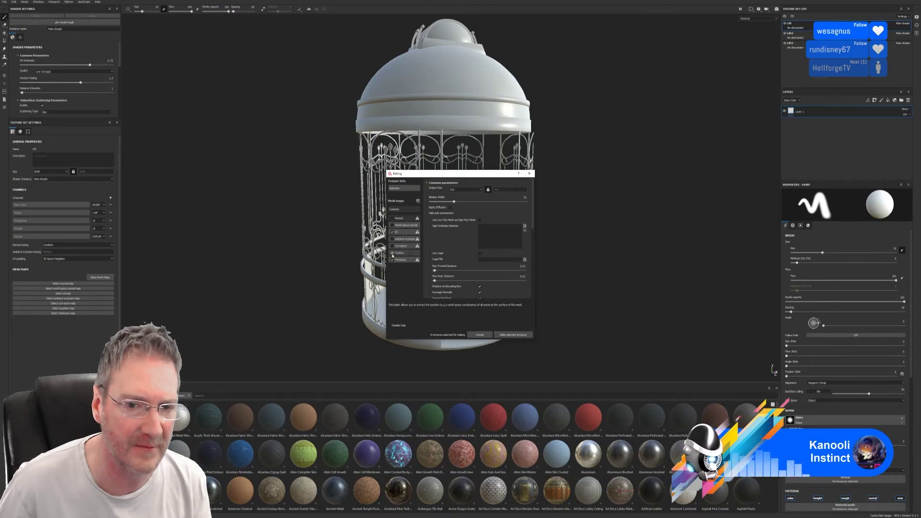
pyautogui.click(393, 260)
# Set the first texture set's ID color source to Vertex Color and bake the ID map.
pyautogui.click(401, 232)
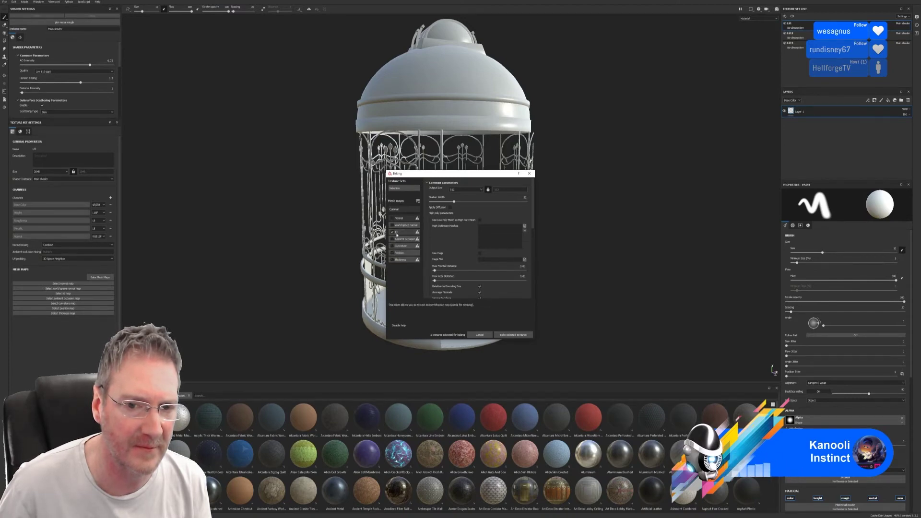
pyautogui.click(488, 196)
pyautogui.click(475, 205)
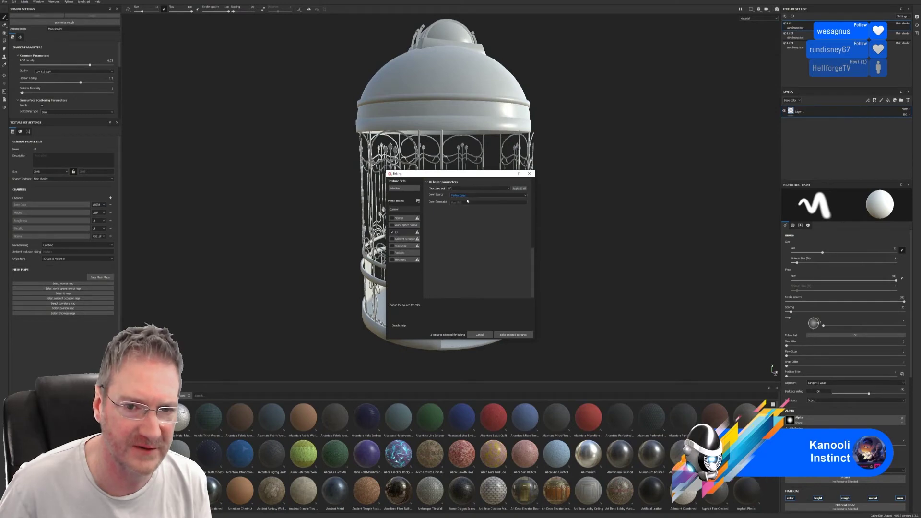
pyautogui.click(514, 334)
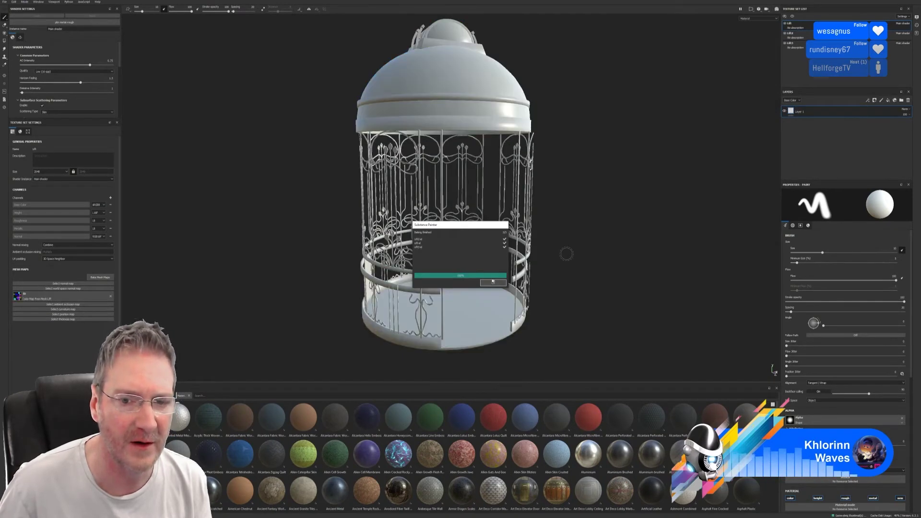
pyautogui.click(493, 283)
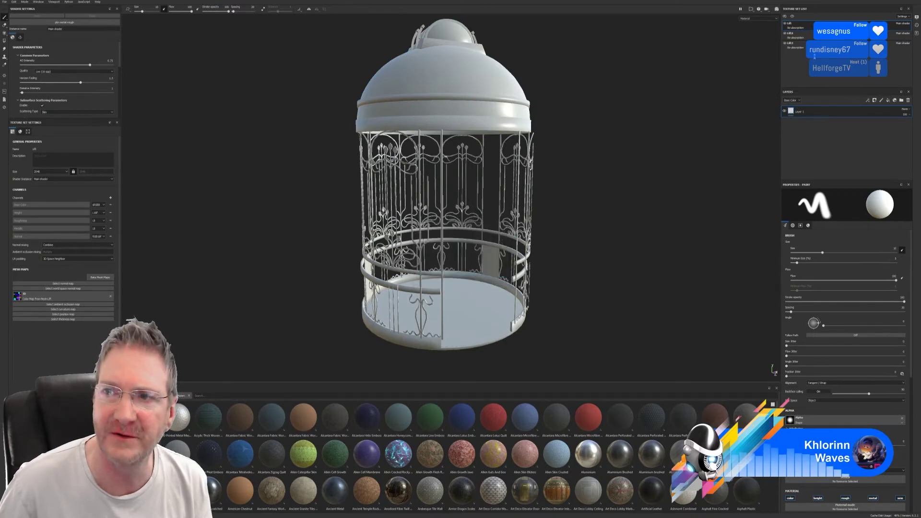
# Bake the second texture set's ID map with its color source set to Vertex Color.
pyautogui.click(807, 37)
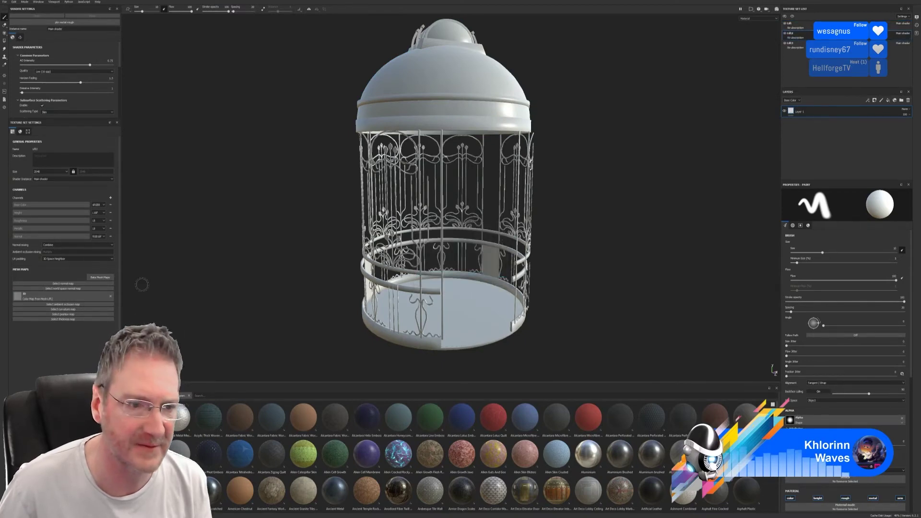
pyautogui.click(100, 277)
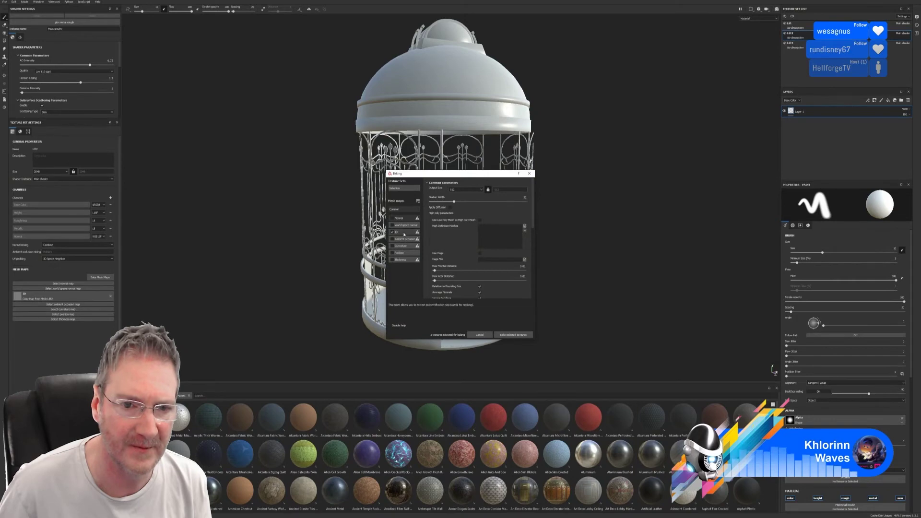
pyautogui.click(468, 196)
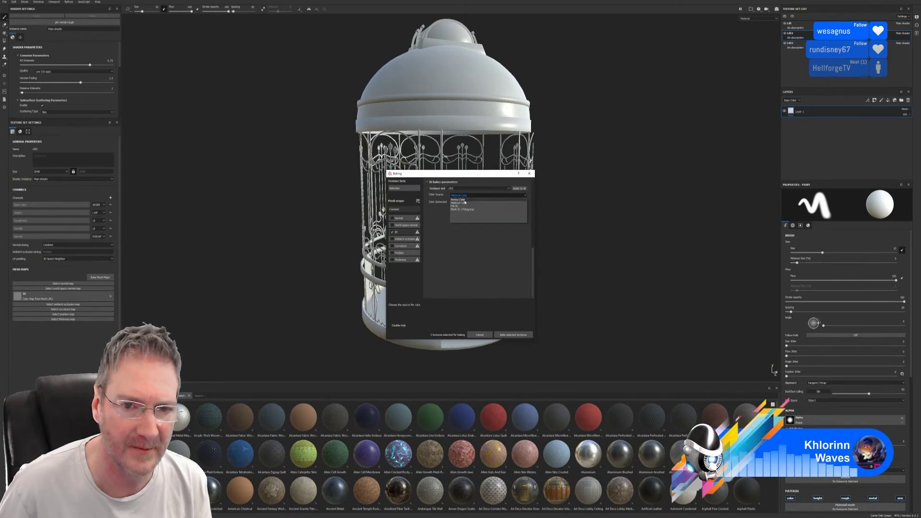
pyautogui.click(465, 203)
pyautogui.click(514, 334)
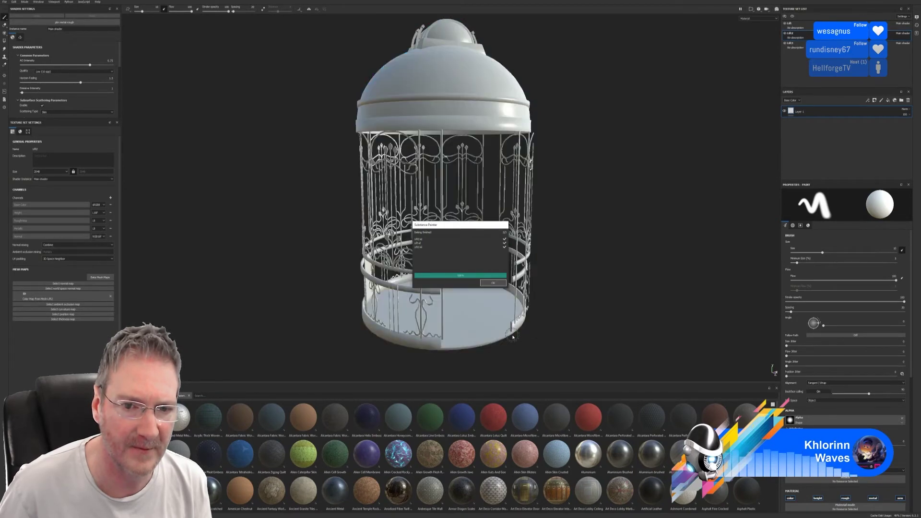
pyautogui.click(493, 283)
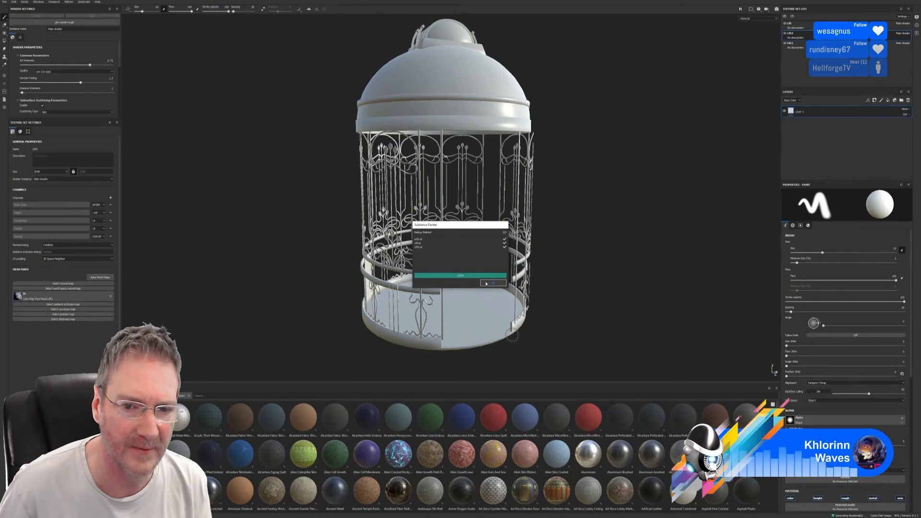
# Bake the third texture set's ID map with its color source set to Vertex Color.
pyautogui.click(804, 47)
pyautogui.click(100, 277)
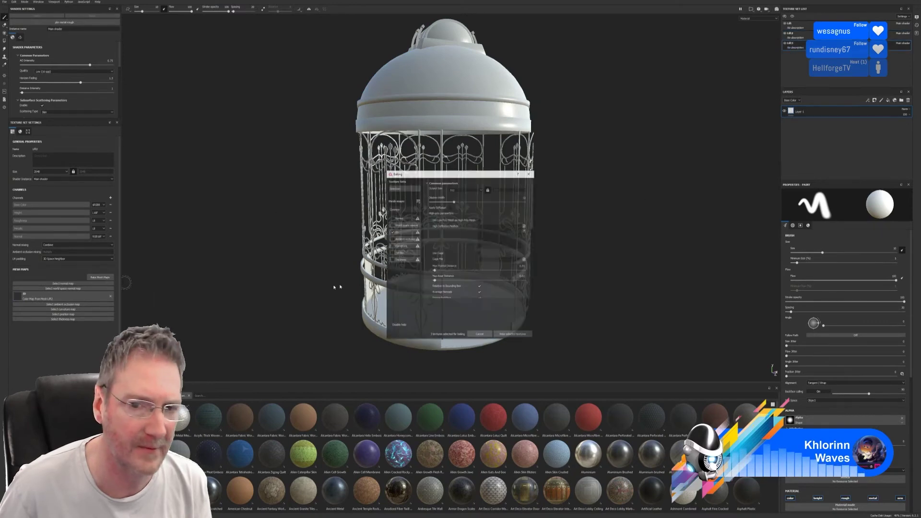
pyautogui.click(400, 233)
pyautogui.click(464, 196)
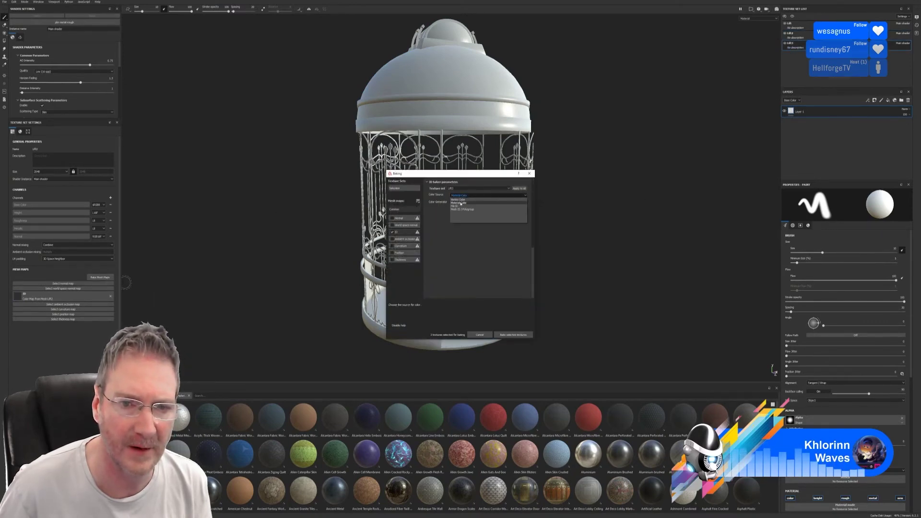
pyautogui.click(457, 199)
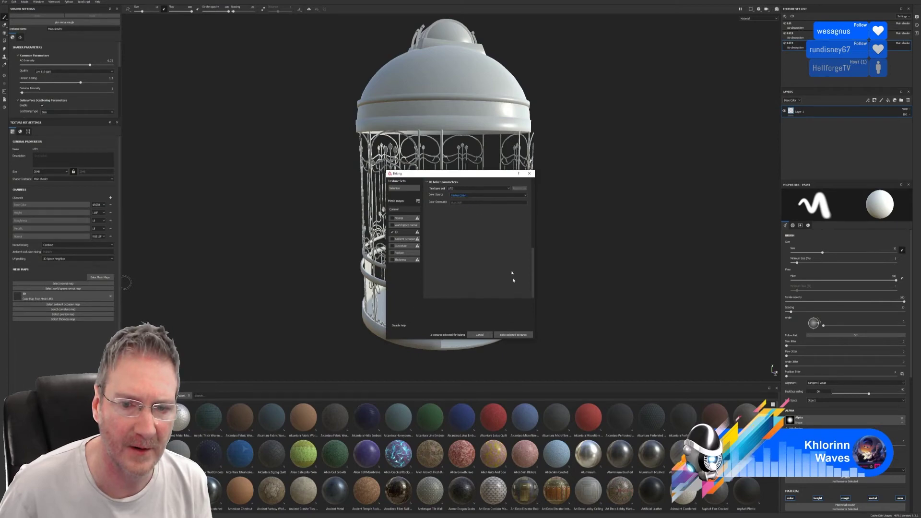
pyautogui.click(513, 335)
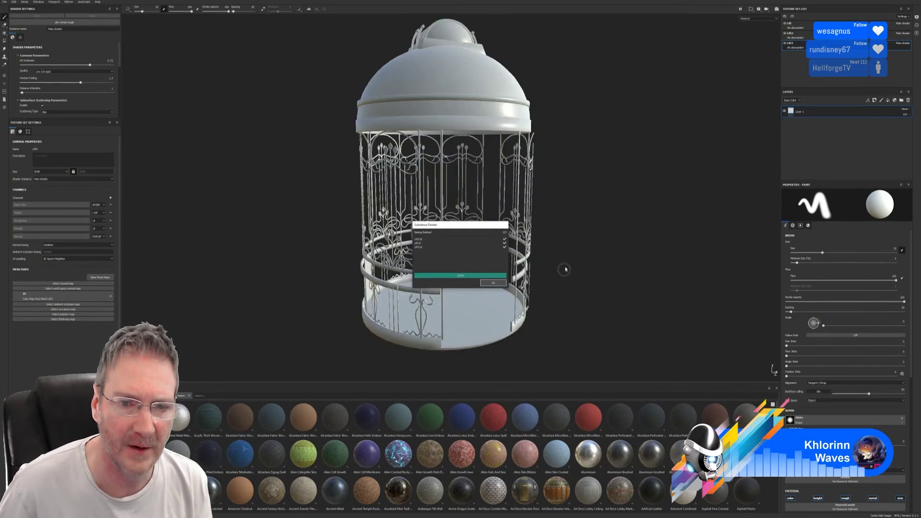
pyautogui.click(497, 282)
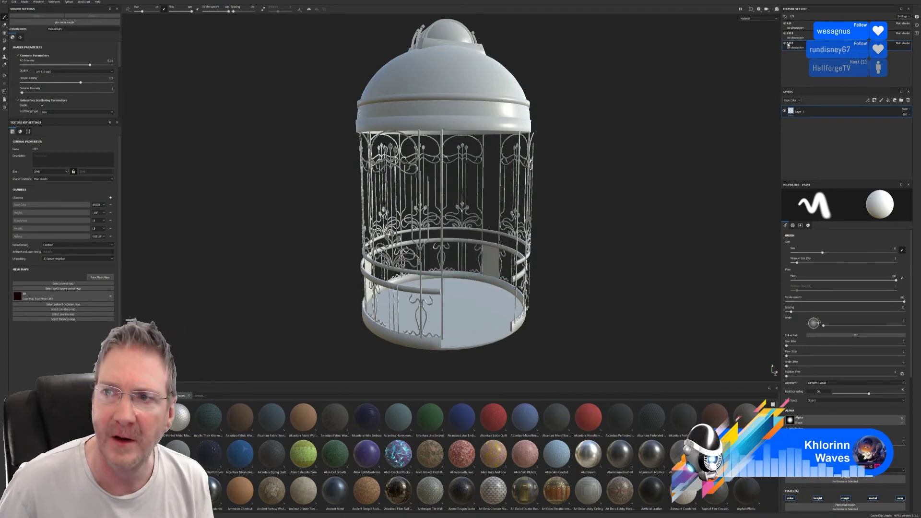
# For the first texture set, exclude ID and include Normal, World space normal, Ambient occlusion, Curvature, Position and Thickness in the bake.
pyautogui.click(799, 25)
pyautogui.click(100, 278)
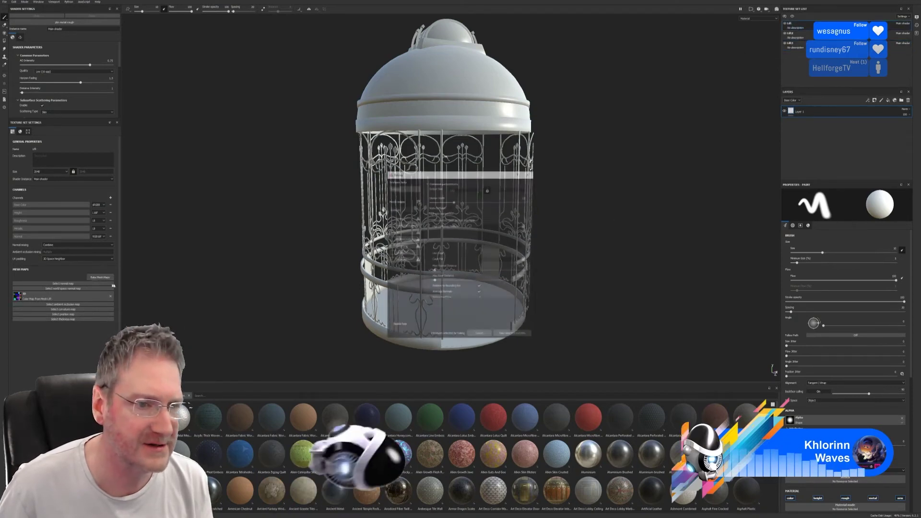
pyautogui.click(393, 233)
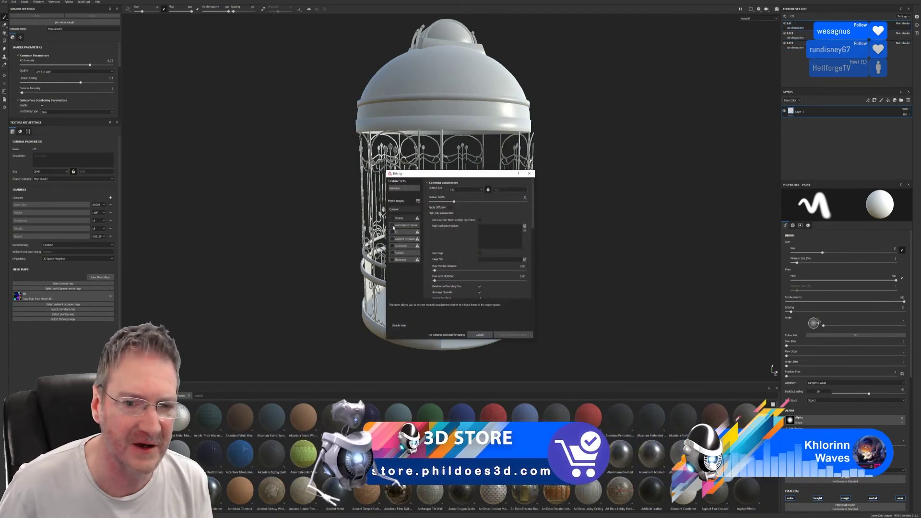
pyautogui.click(393, 226)
pyautogui.click(392, 219)
pyautogui.click(392, 239)
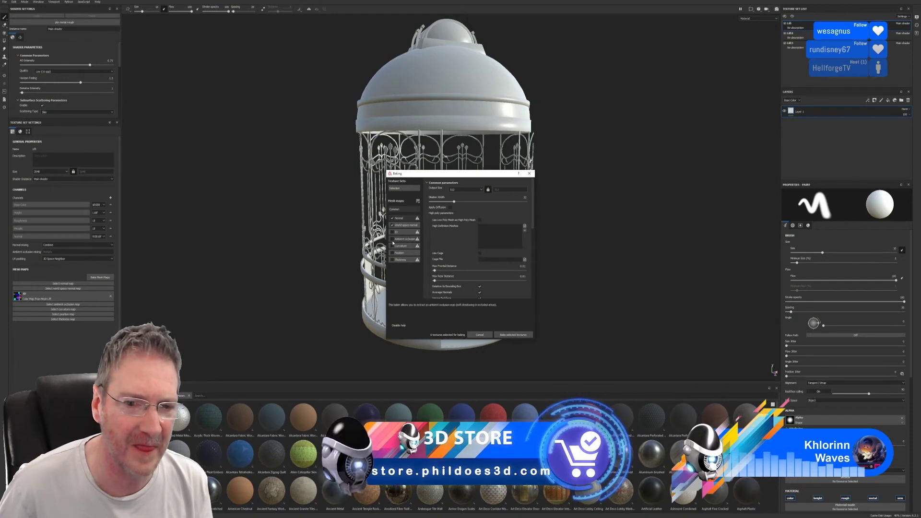
pyautogui.click(393, 246)
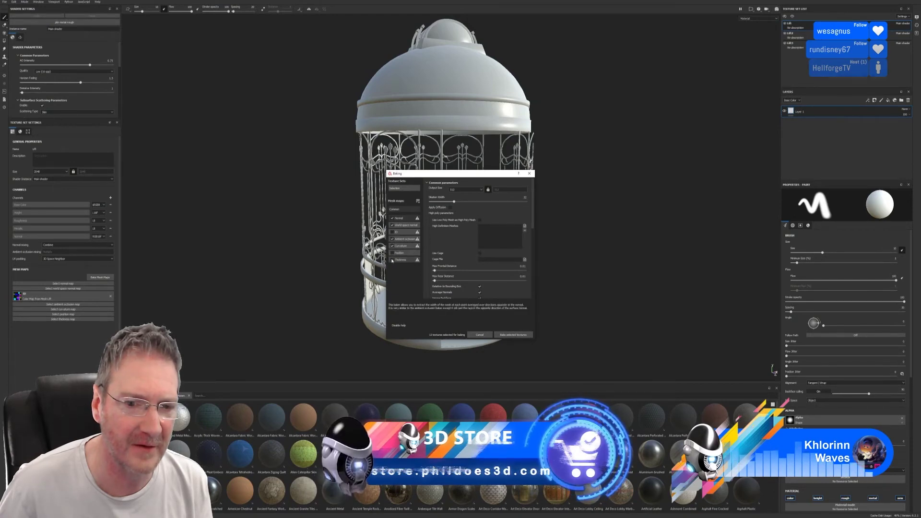
pyautogui.click(392, 260)
pyautogui.click(392, 253)
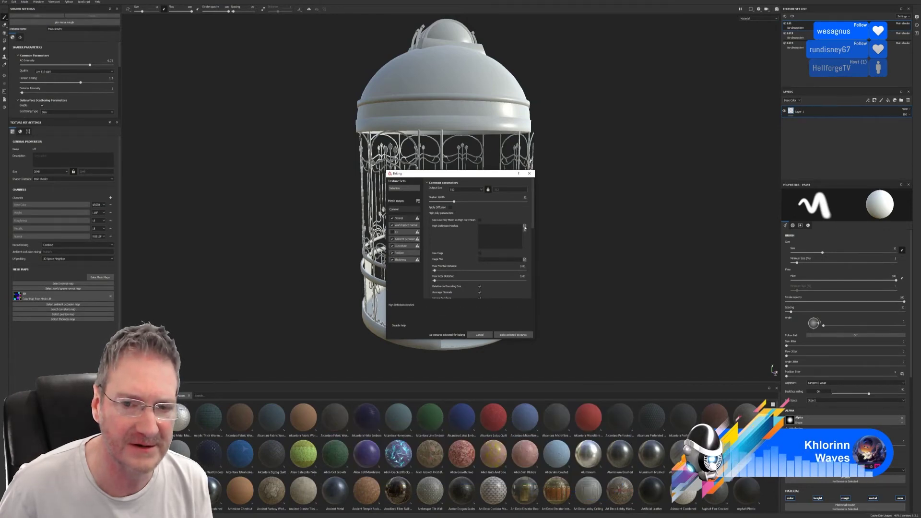
# Add the high-poly mesh as the high definition mesh, change the bake's output size, and bake the selected mesh maps for all texture sets.
pyautogui.click(525, 227)
pyautogui.doubleClick(377, 166)
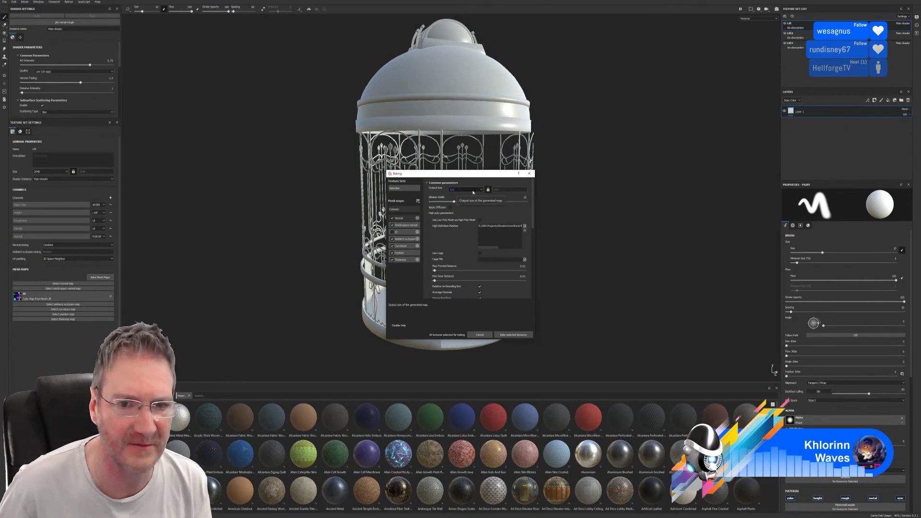
pyautogui.click(462, 190)
pyautogui.click(456, 213)
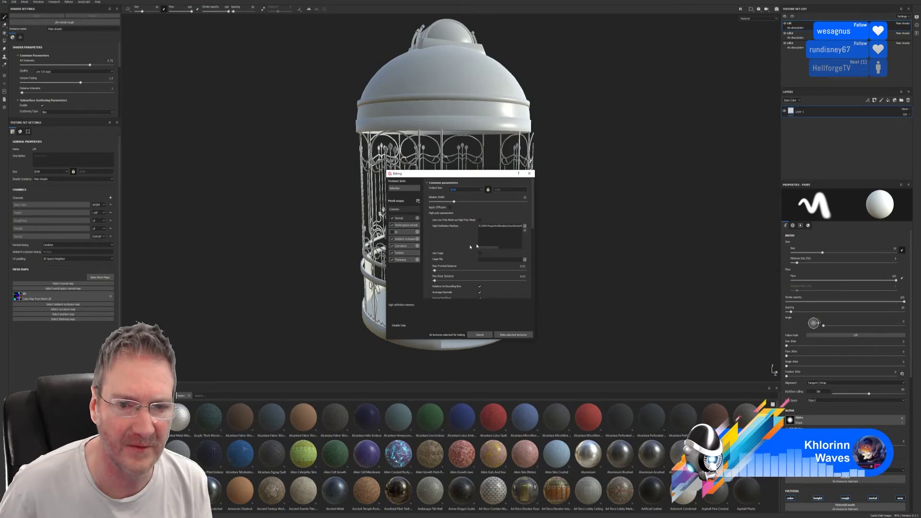
pyautogui.click(498, 334)
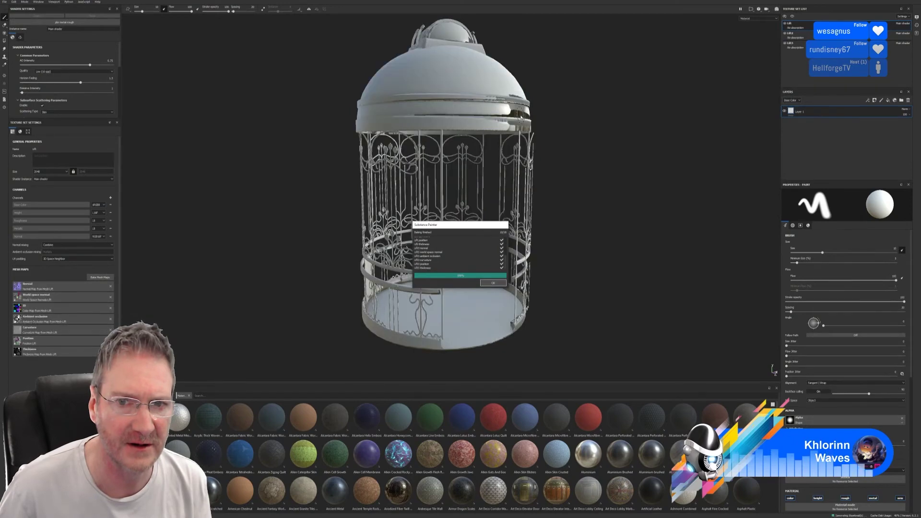
pyautogui.click(504, 285)
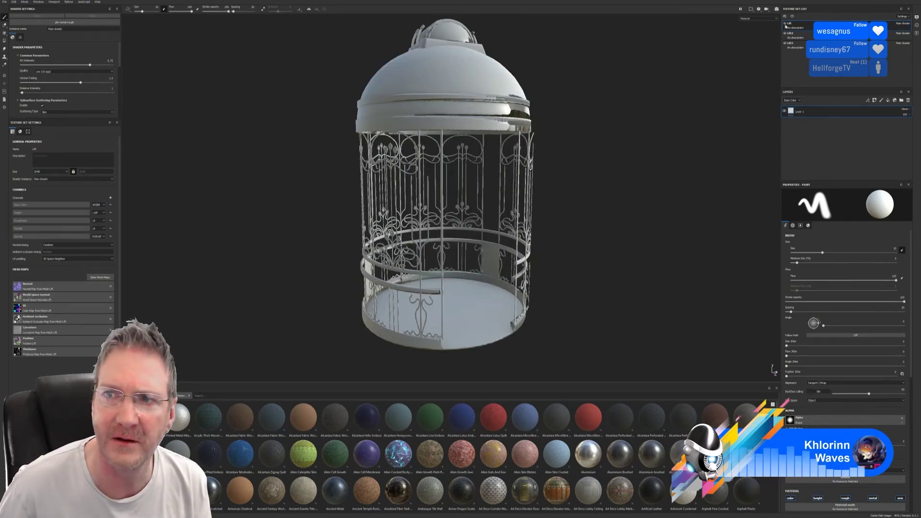
# Toggle the first texture set's visibility to see which parts it covers, and inspect the shading around the dome's rim.
pyautogui.click(786, 24)
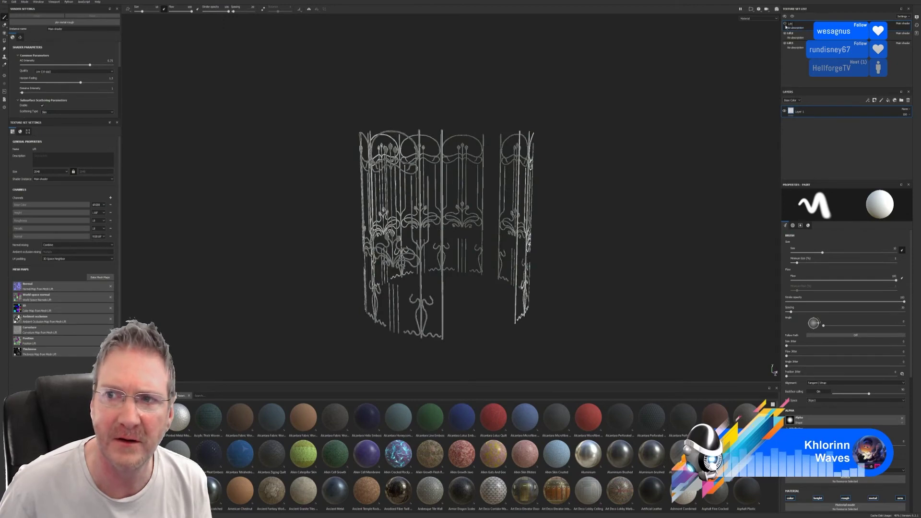
pyautogui.click(785, 24)
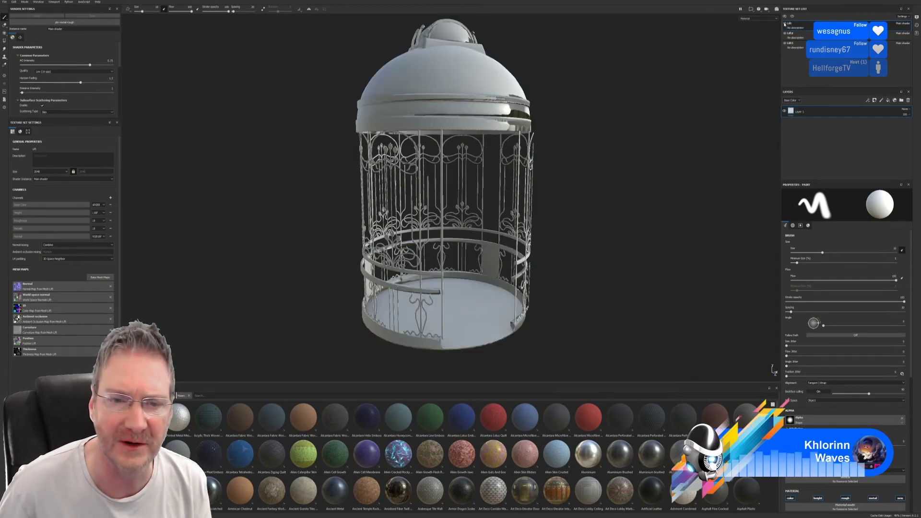
pyautogui.click(785, 24)
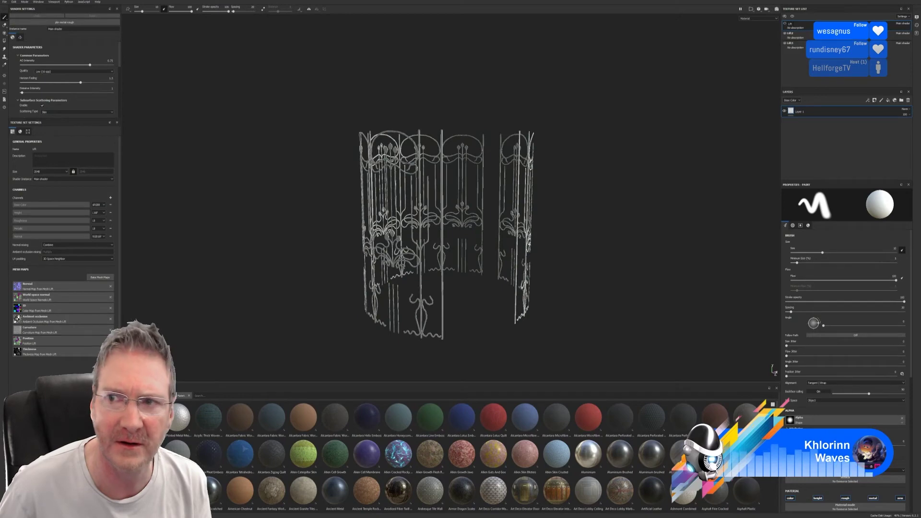
pyautogui.click(785, 24)
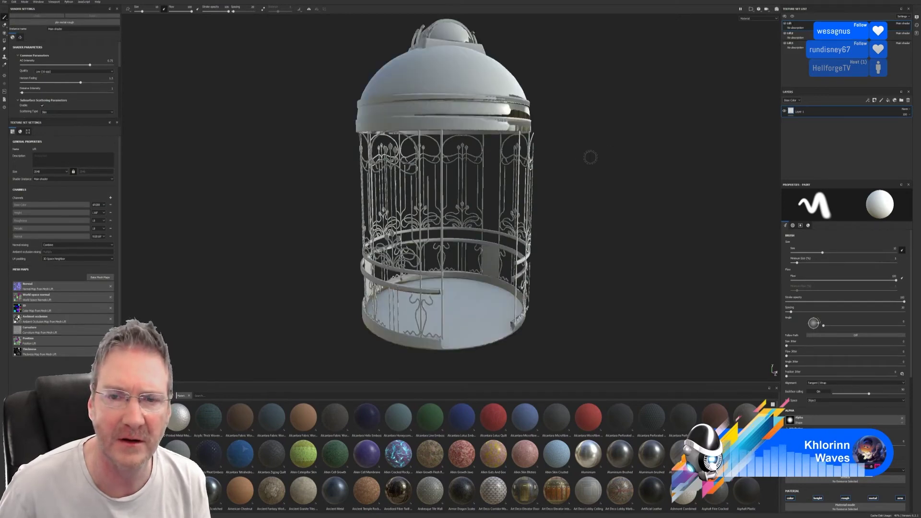
pyautogui.keyDown('alt'); pyautogui.moveTo(591, 156); pyautogui.dragTo(490, 171); pyautogui.keyUp('alt')
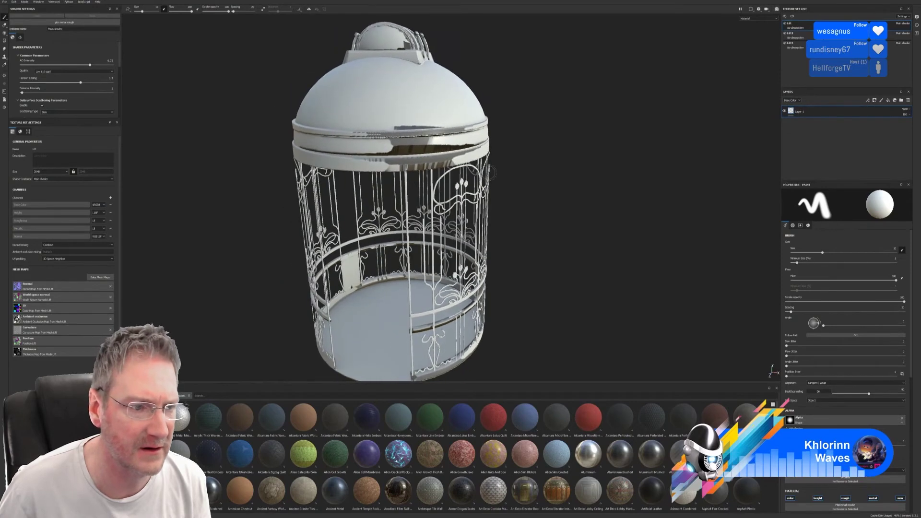
# Test the shading by removing the first texture set's ambient occlusion map and its normal map separately, undoing each removal.
pyautogui.click(110, 320)
pyautogui.hotkey('ctrl', 'z')
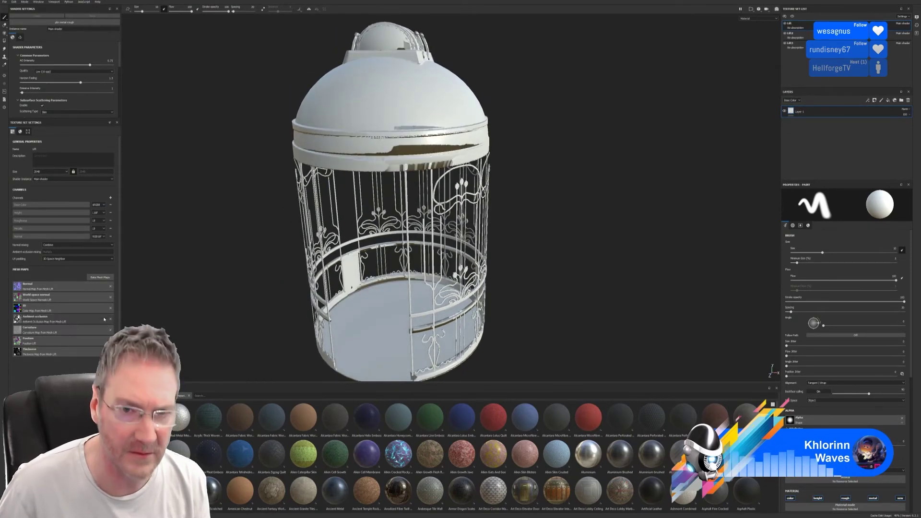
pyautogui.keyDown('alt'); pyautogui.moveTo(491, 269); pyautogui.dragTo(637, 201); pyautogui.keyUp('alt')
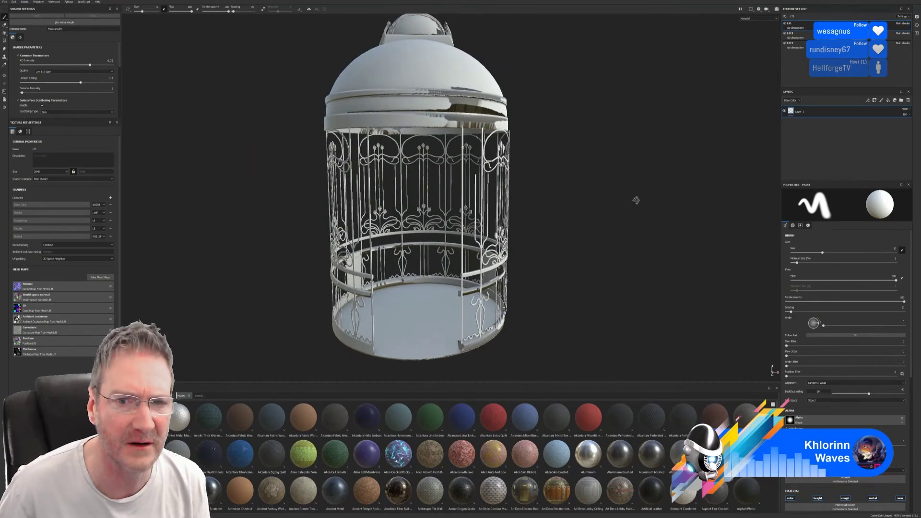
pyautogui.keyDown('alt'); pyautogui.moveTo(459, 149); pyautogui.dragTo(533, 195); pyautogui.keyUp('alt')
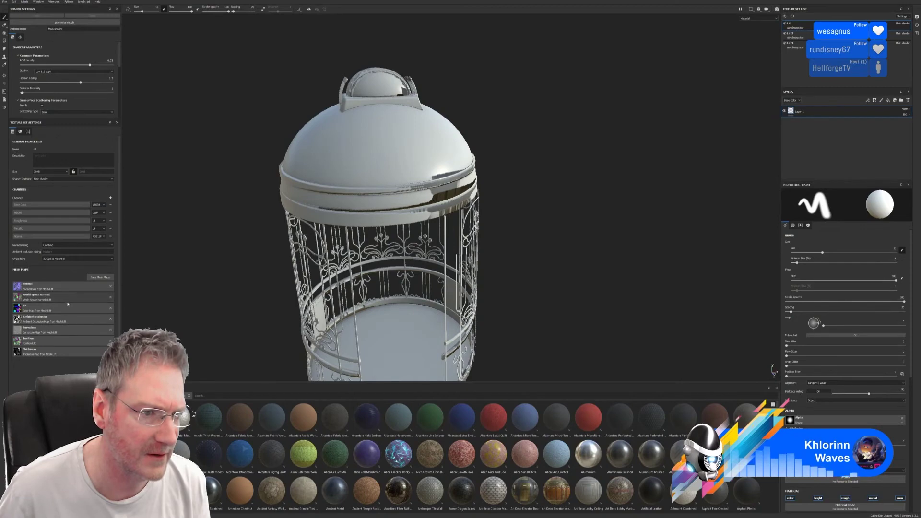
pyautogui.click(111, 287)
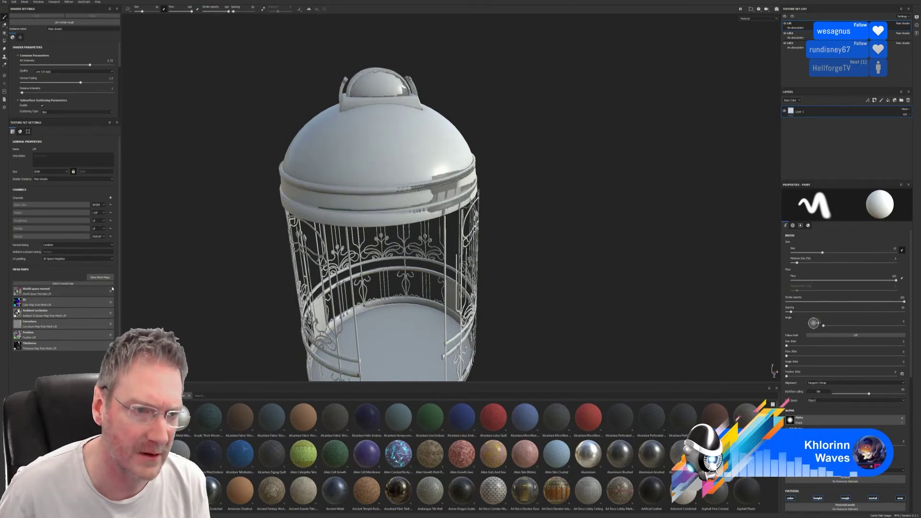
pyautogui.hotkey('ctrl', 'z')
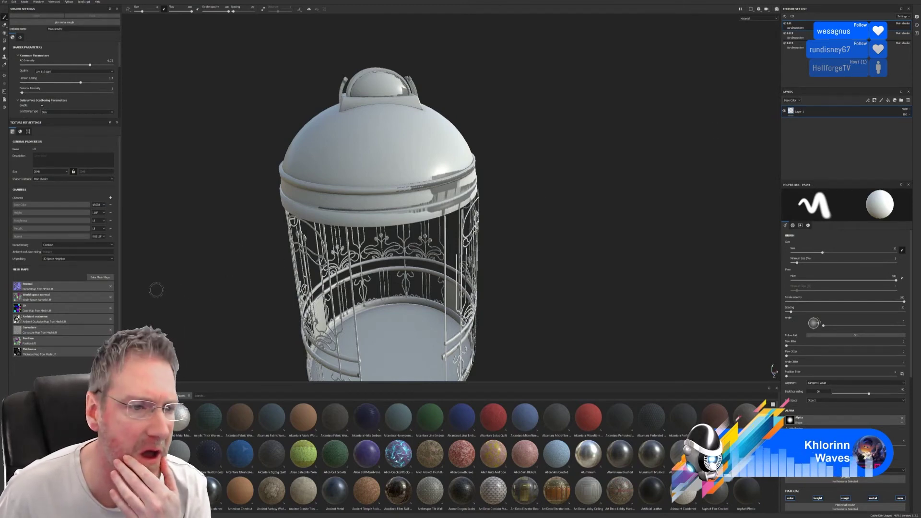
# Remove the normal, world space normal, ID, ambient occlusion, curvature and position maps from the first texture set.
pyautogui.click(111, 286)
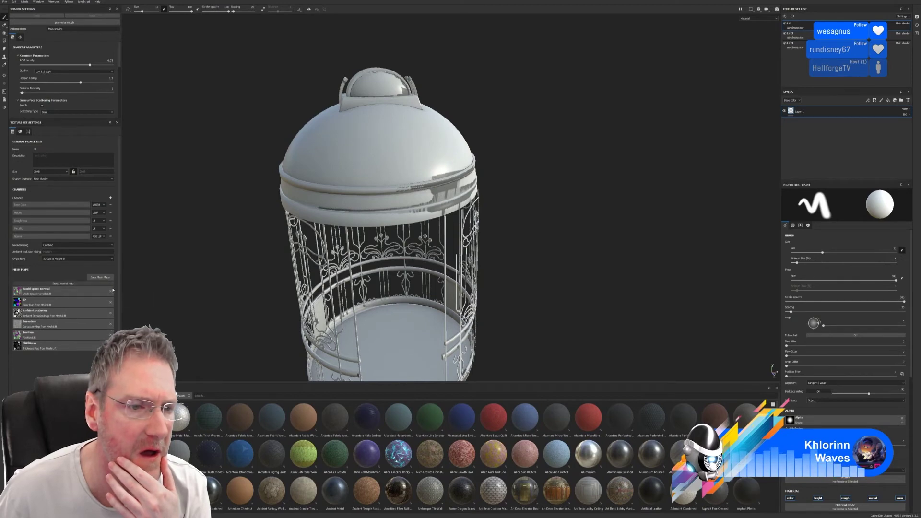
pyautogui.click(111, 292)
pyautogui.click(110, 298)
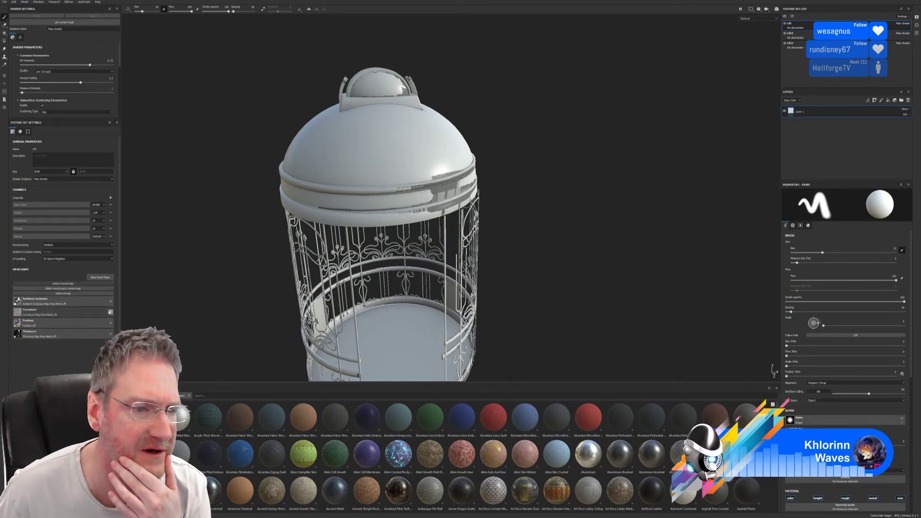
pyautogui.click(111, 303)
pyautogui.click(112, 307)
pyautogui.click(111, 311)
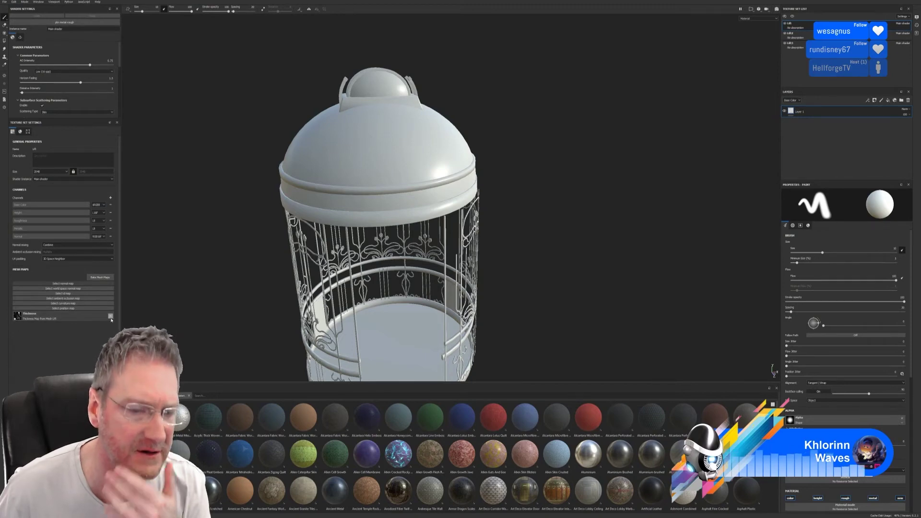
# Undo the removals to restore the first texture set's mesh maps from position back to normal.
pyautogui.hotkey('ctrl', 'z')
pyautogui.hotkey('ctrl', 'z')
pyautogui.hotkey('ctrl', 'z')
pyautogui.hotkey('ctrl', 'z')
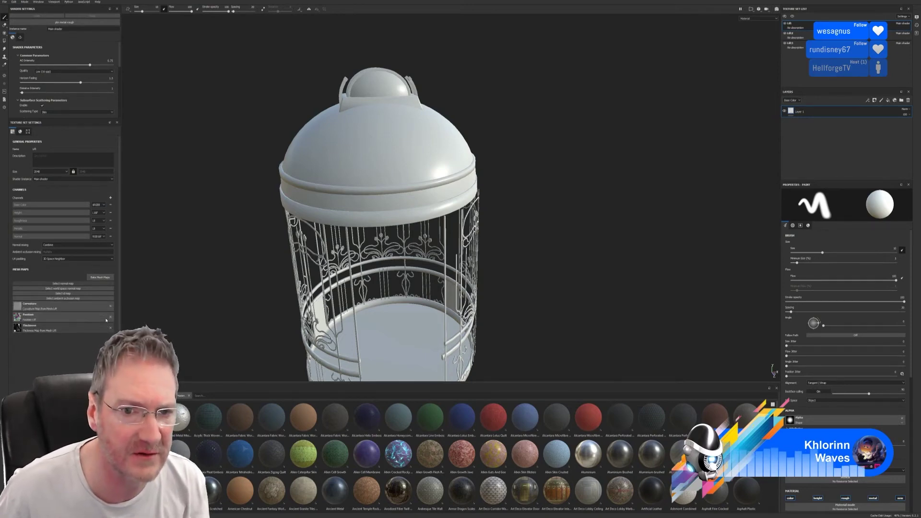
pyautogui.hotkey('ctrl', 'z')
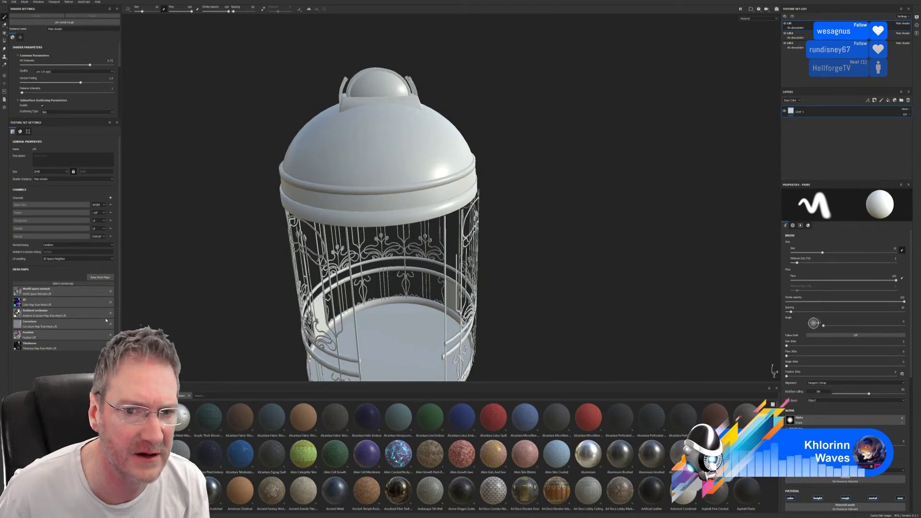
pyautogui.hotkey('ctrl', 'z')
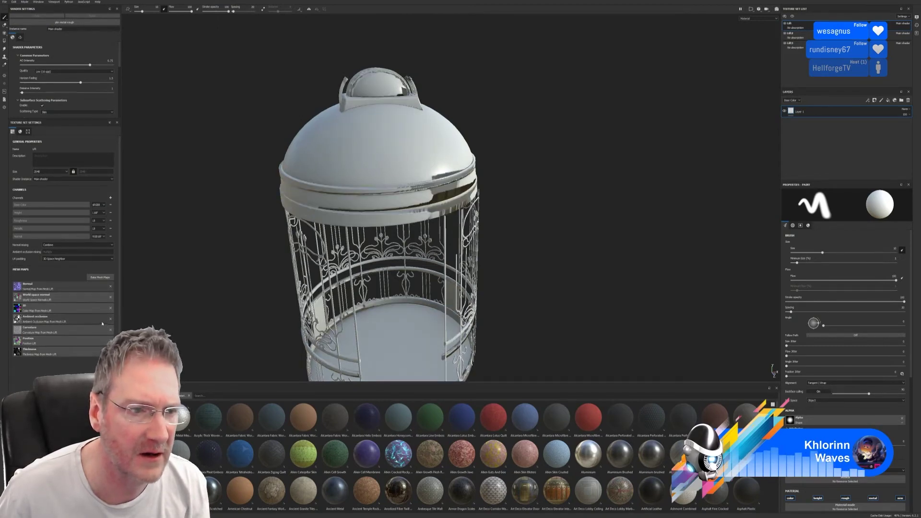
# Remove every mesh map except normal from the first texture set, inspect the dome's shading, and remove the normal map as well.
pyautogui.click(110, 297)
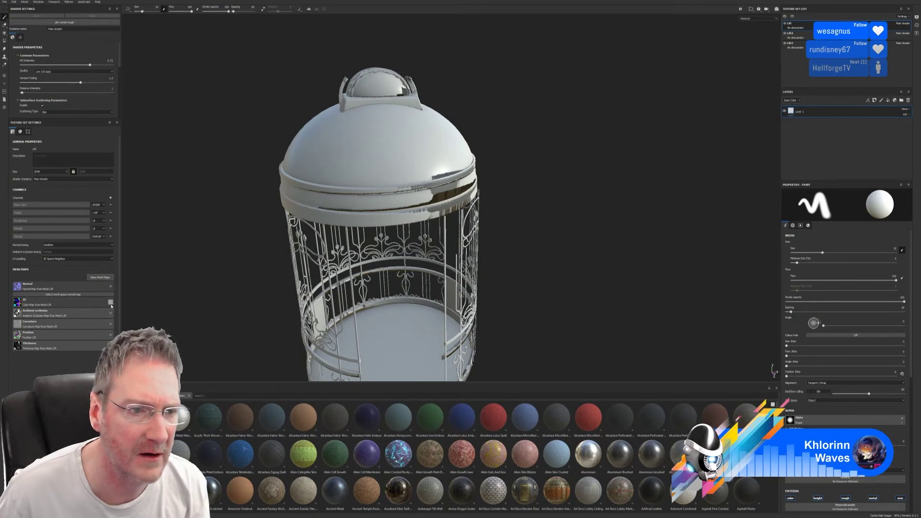
pyautogui.click(110, 302)
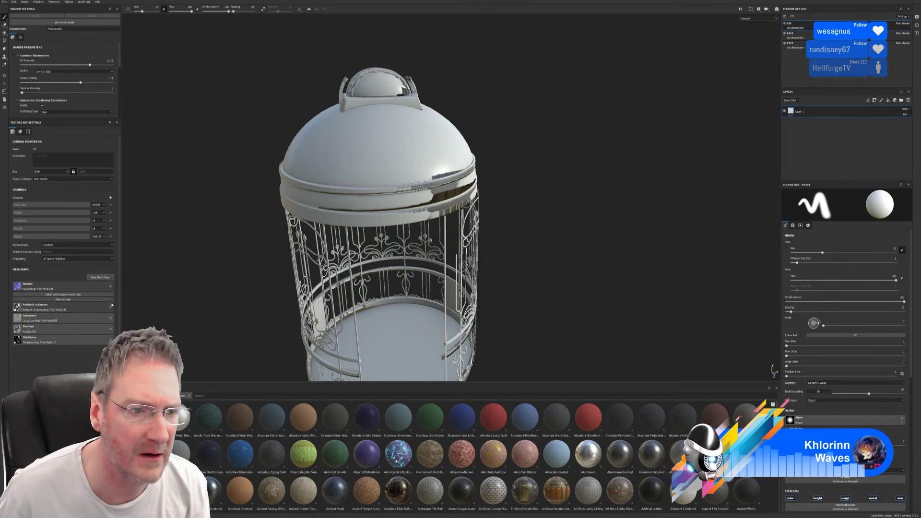
pyautogui.click(110, 308)
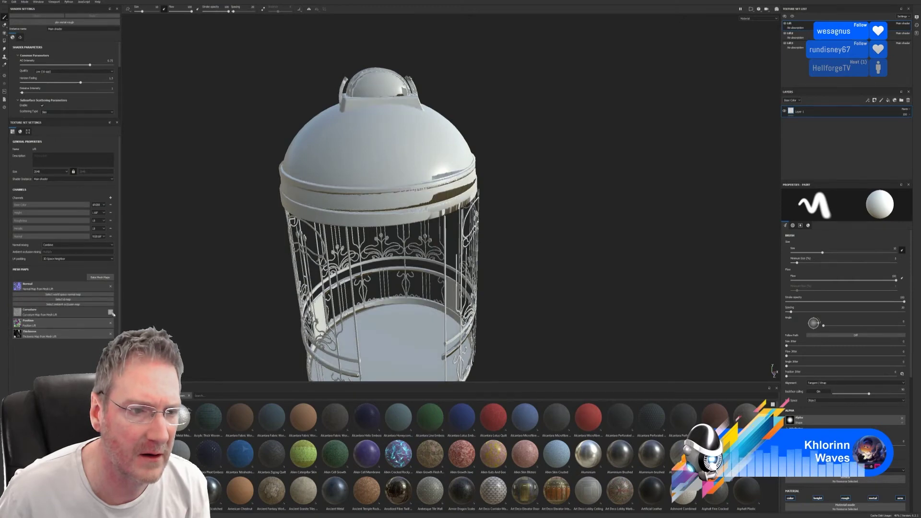
pyautogui.click(110, 313)
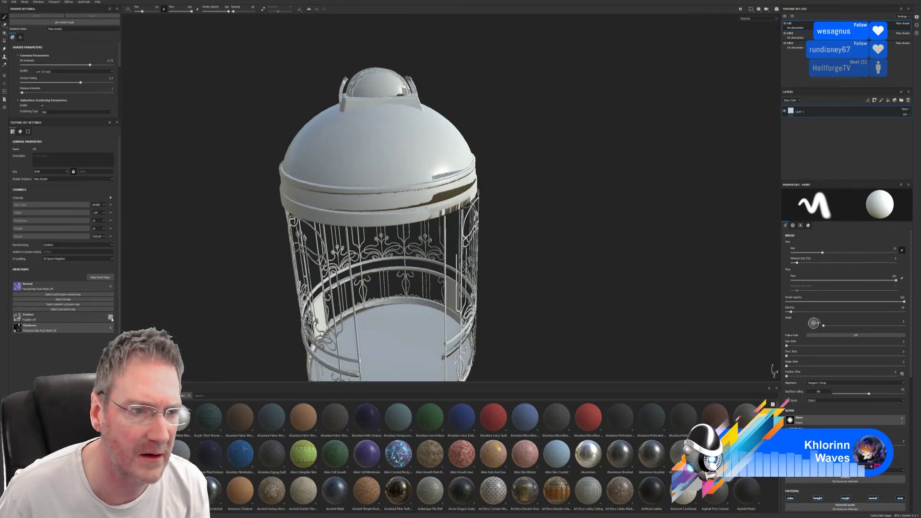
pyautogui.click(111, 319)
pyautogui.click(111, 323)
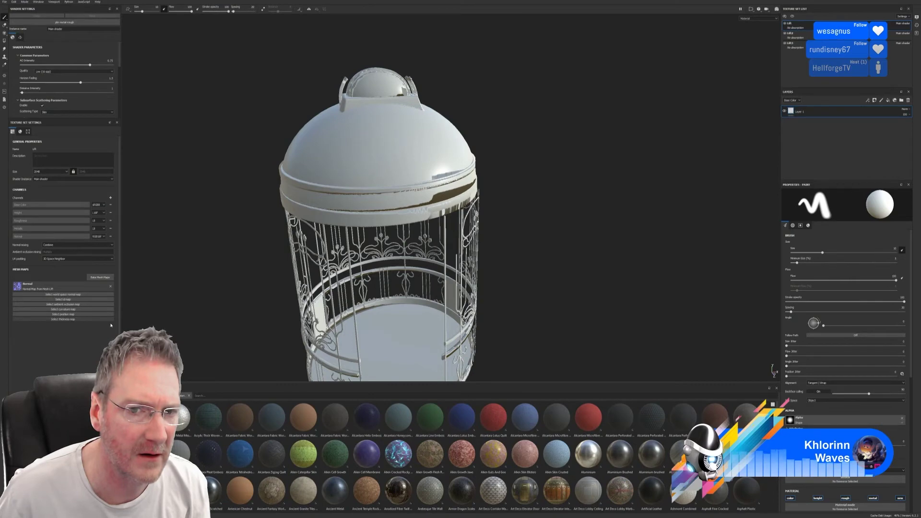
pyautogui.keyDown('alt'); pyautogui.moveTo(587, 230); pyautogui.dragTo(448, 240); pyautogui.keyUp('alt')
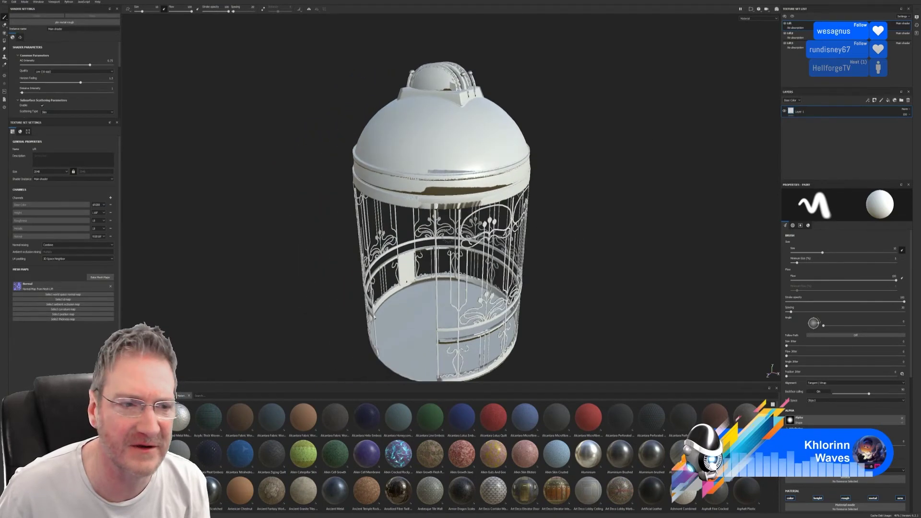
pyautogui.click(111, 287)
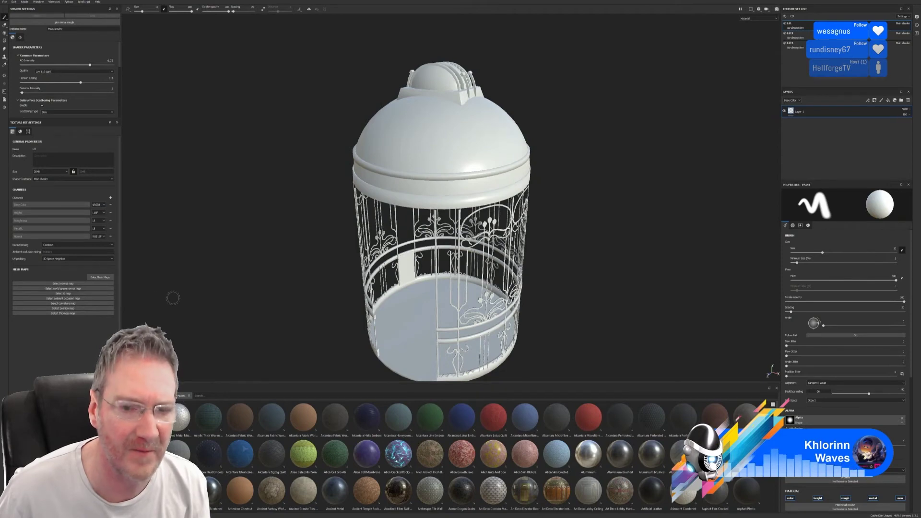
# Undo all seven mesh map removals on the first texture set.
pyautogui.hotkey('ctrl', 'z')
pyautogui.hotkey('ctrl', 'z')
pyautogui.hotkey('ctrl', 'z')
pyautogui.hotkey('ctrl', 'z')
pyautogui.hotkey('ctrl', 'z')
pyautogui.hotkey('ctrl', 'z')
pyautogui.hotkey('ctrl', 'z')
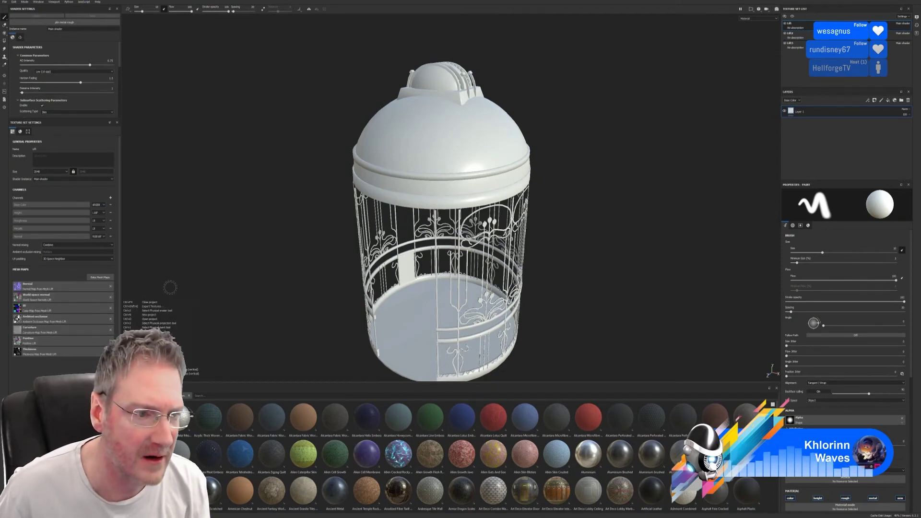
# Try the first texture set without only its normal map, and undo the removal.
pyautogui.click(111, 287)
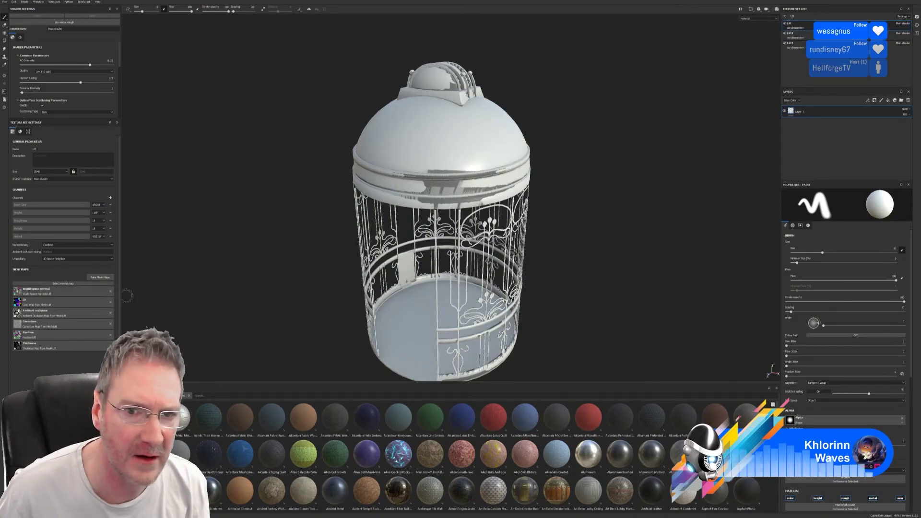
pyautogui.hotkey('ctrl', 'z')
pyautogui.keyDown('alt'); pyautogui.moveTo(282, 264); pyautogui.dragTo(261, 220); pyautogui.keyUp('alt')
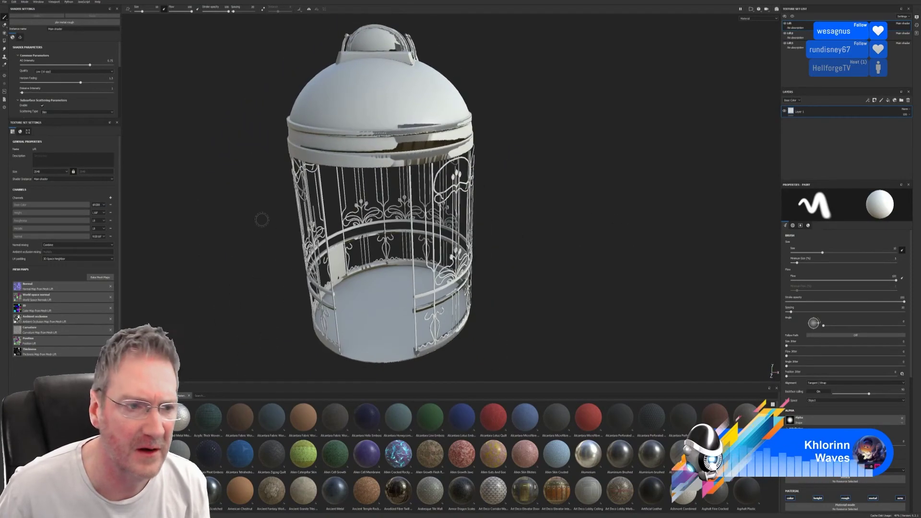
# Remove the normal, world space normal, ID and ambient occlusion maps in turn, and undo the ID and ambient occlusion removals.
pyautogui.click(111, 287)
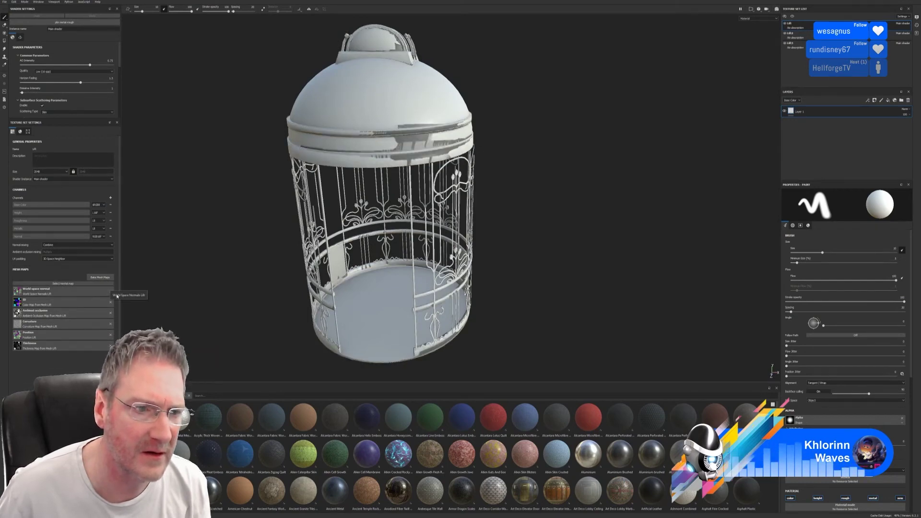
pyautogui.click(111, 291)
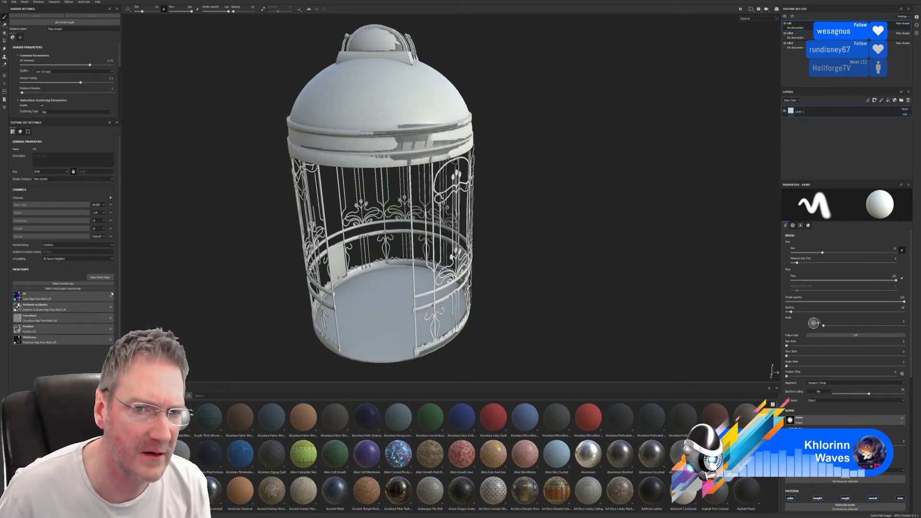
pyautogui.click(111, 298)
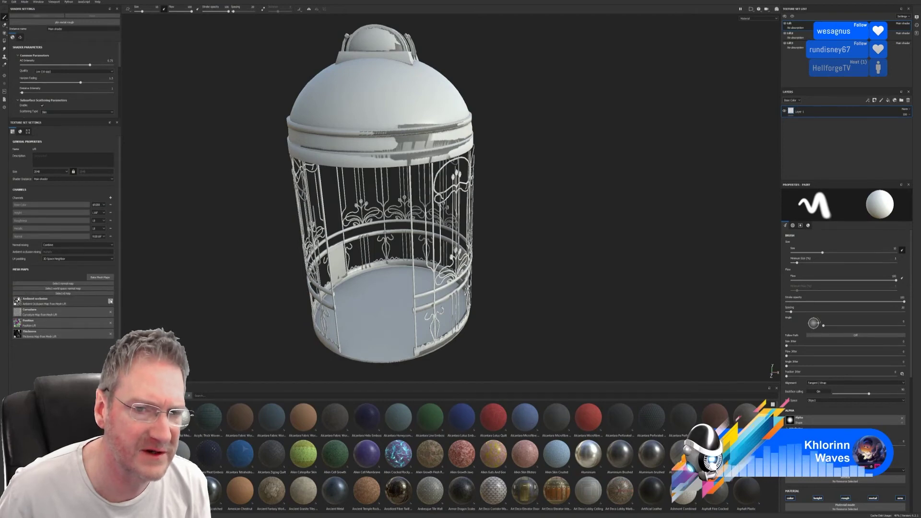
pyautogui.click(111, 302)
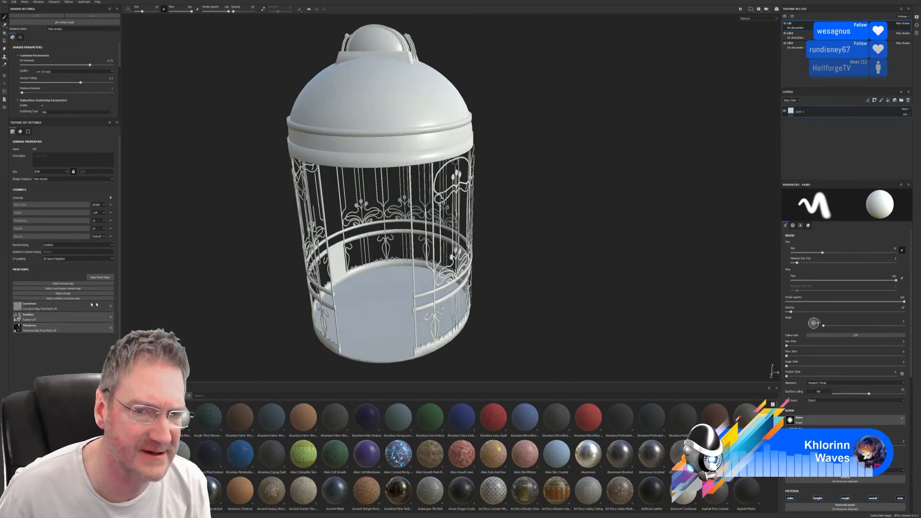
pyautogui.hotkey('ctrl', 'z')
pyautogui.hotkey('ctrl', 'z')
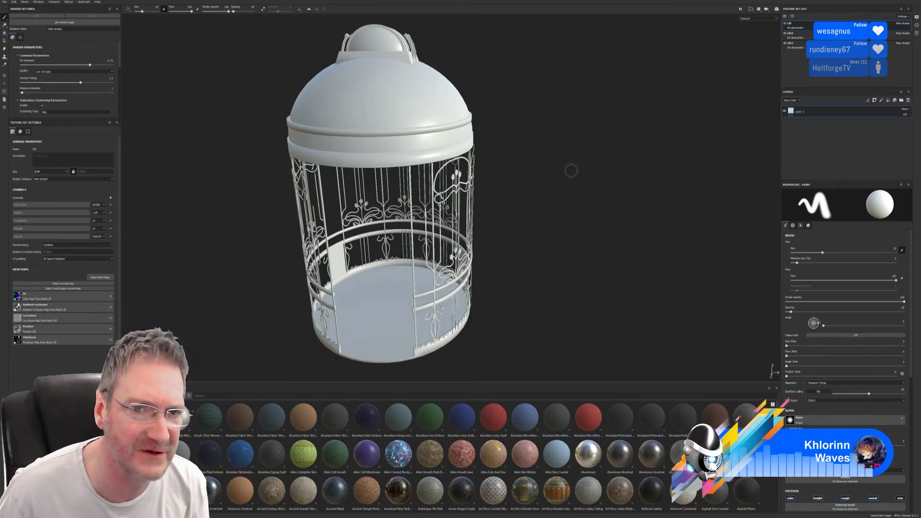
# Restore the removed mesh maps on the first texture set, compare the shading, and remove all seven maps in turn.
pyautogui.keyDown('alt'); pyautogui.moveTo(546, 240); pyautogui.dragTo(504, 242); pyautogui.keyUp('alt')
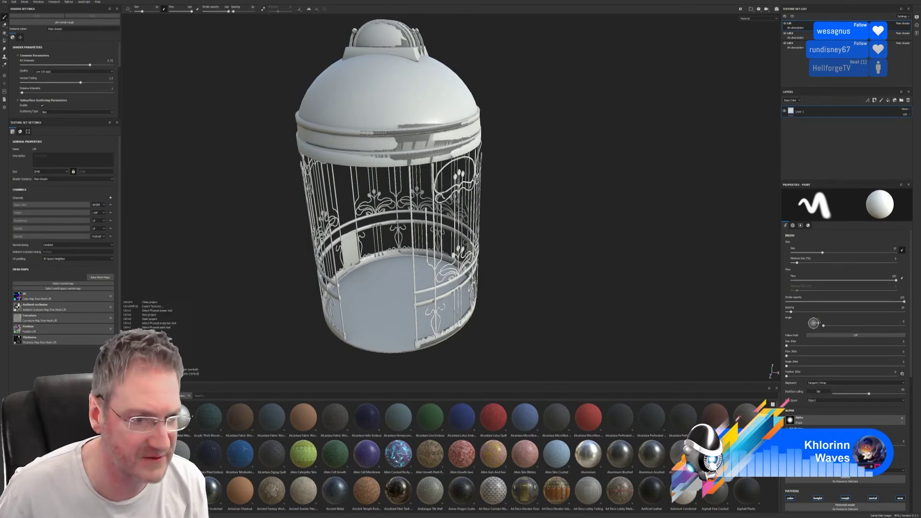
pyautogui.keyDown('alt'); pyautogui.moveTo(584, 232); pyautogui.dragTo(564, 216); pyautogui.keyUp('alt')
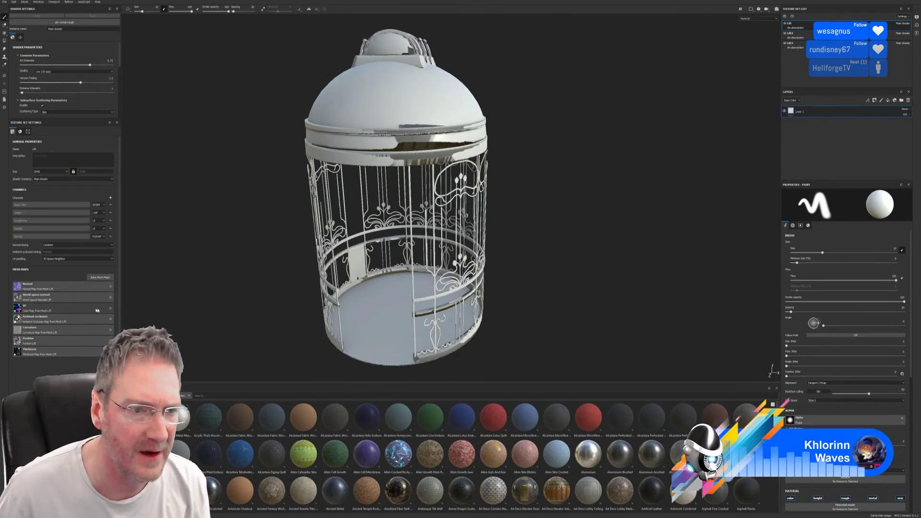
pyautogui.click(111, 287)
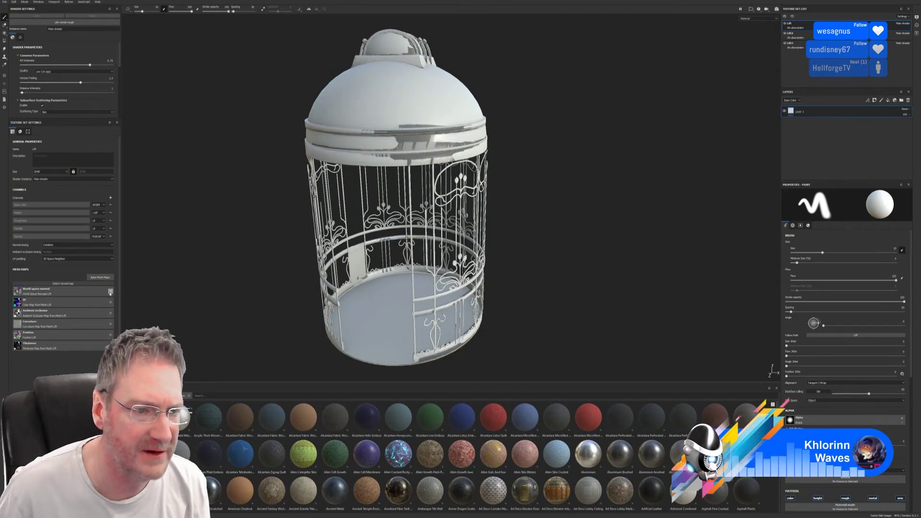
pyautogui.click(110, 293)
pyautogui.click(110, 297)
pyautogui.click(110, 301)
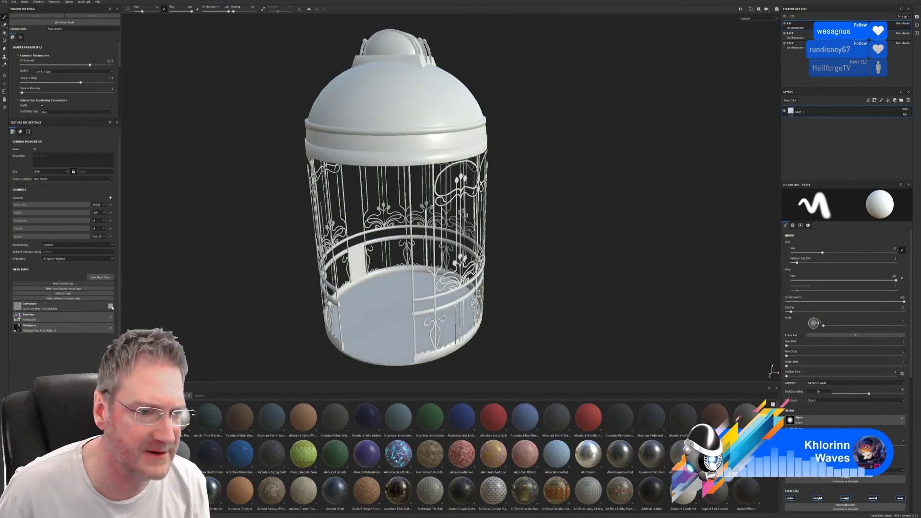
pyautogui.click(111, 307)
pyautogui.click(111, 312)
pyautogui.click(111, 316)
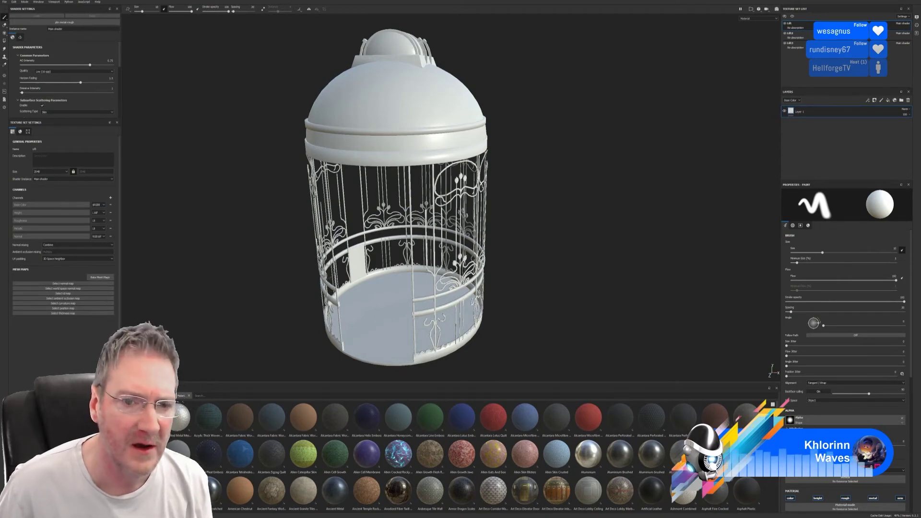
# Bake all mesh maps except ID again with the existing bake distances.
pyautogui.click(99, 277)
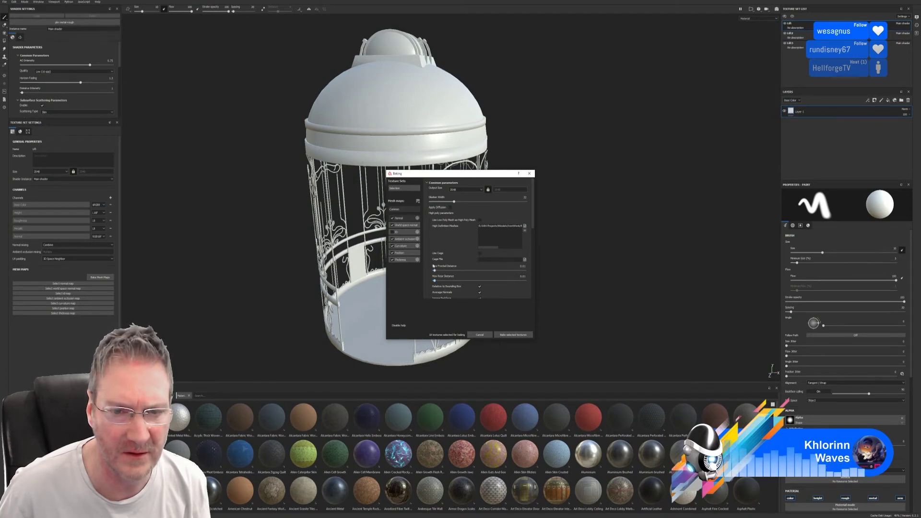
pyautogui.click(506, 331)
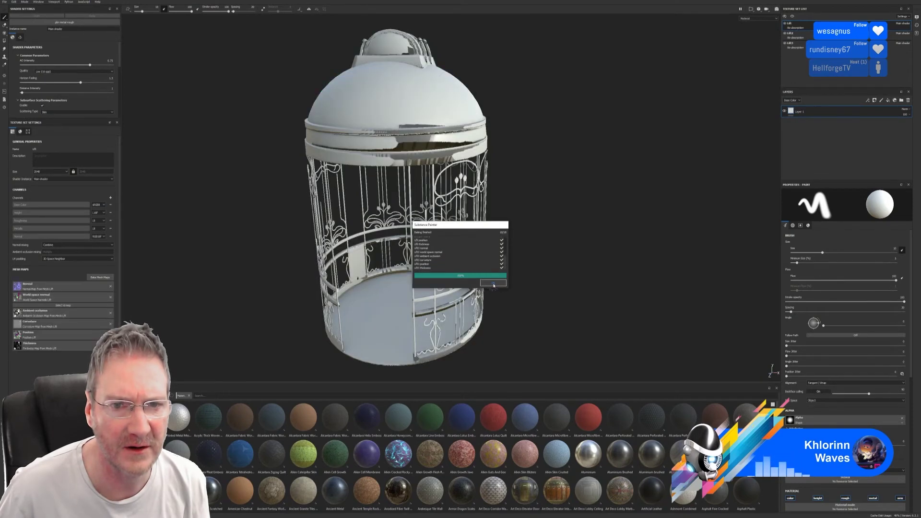
pyautogui.click(494, 284)
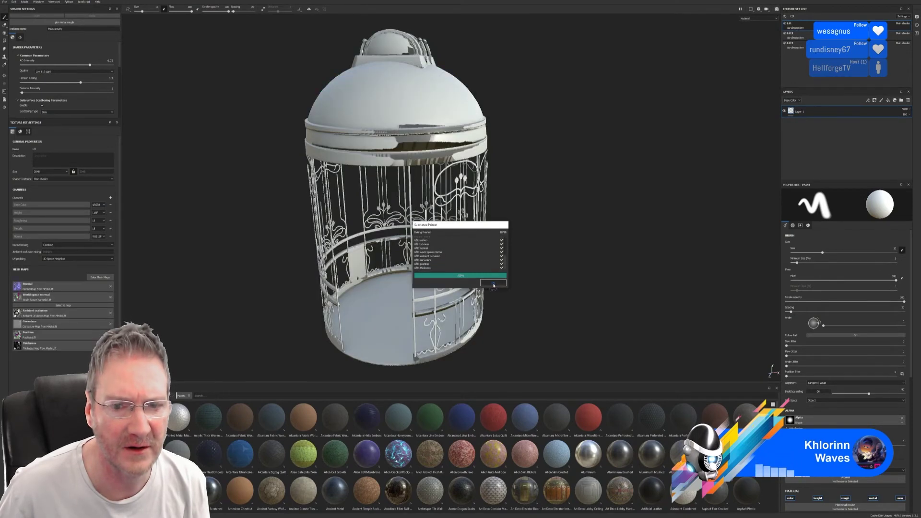
# Increase the Max Frontal Distance and Max Rear Distance and rebake all mesh maps except ID.
pyautogui.click(101, 279)
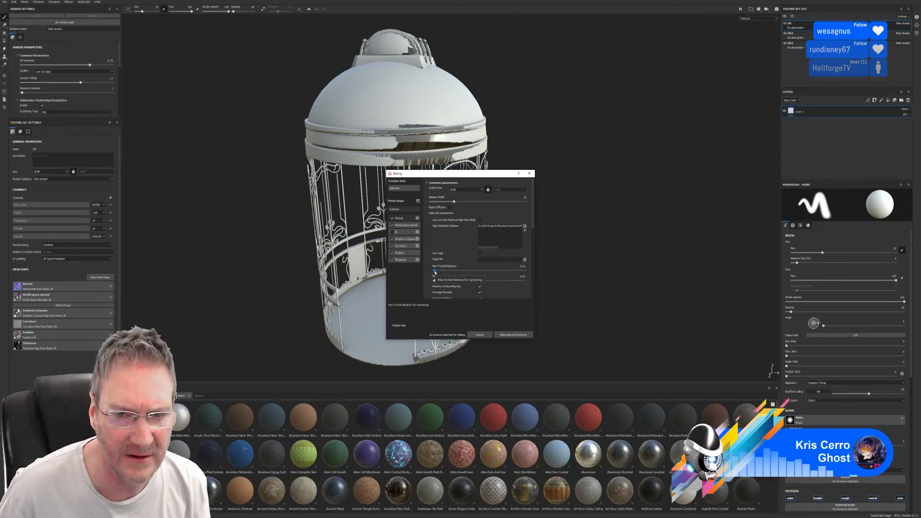
pyautogui.moveTo(435, 272); pyautogui.dragTo(441, 282)
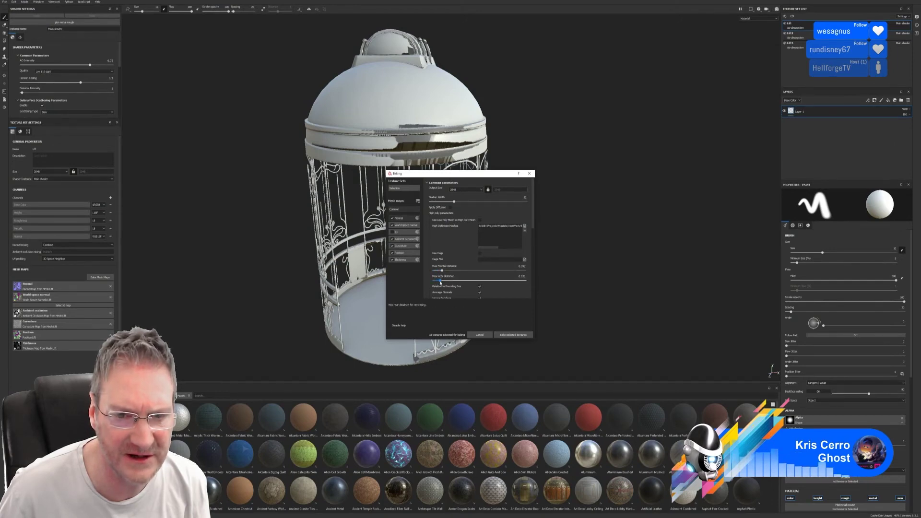
pyautogui.click(513, 335)
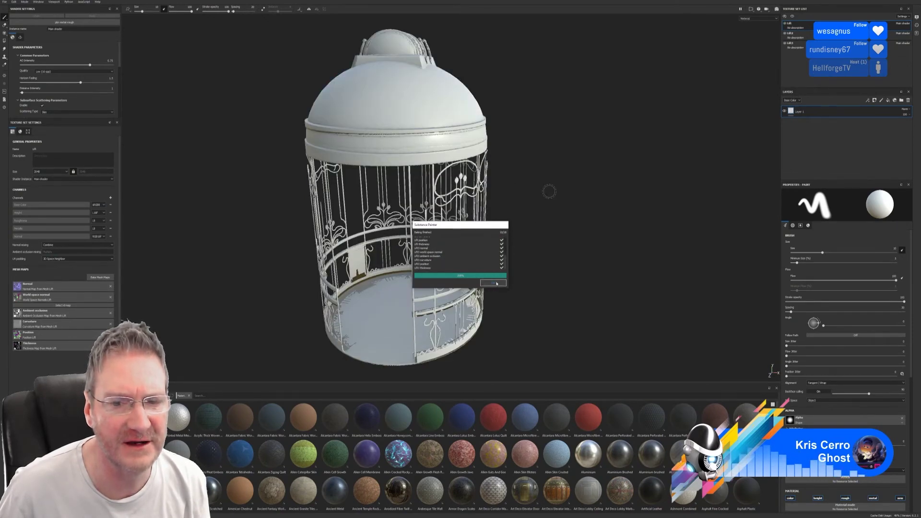
pyautogui.click(497, 283)
pyautogui.keyDown('alt'); pyautogui.moveTo(470, 132); pyautogui.dragTo(561, 117); pyautogui.keyUp('alt')
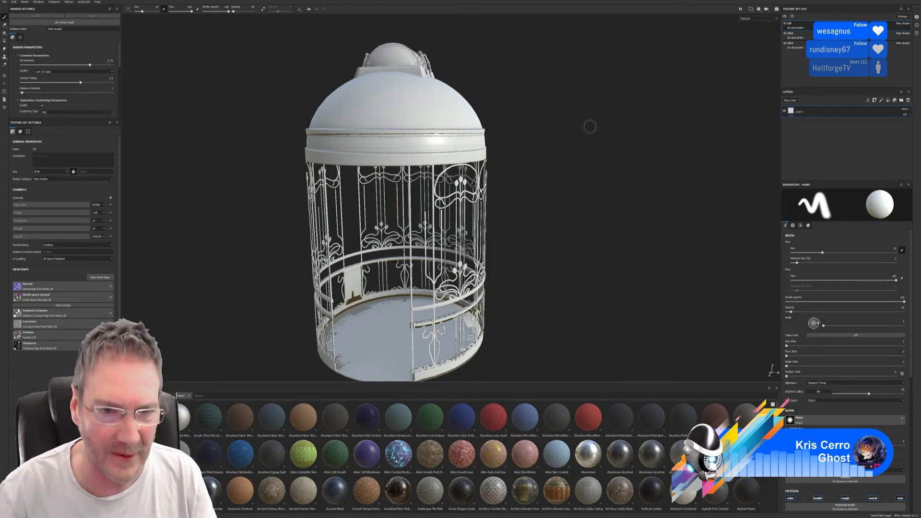
pyautogui.keyDown('alt'); pyautogui.moveTo(604, 254); pyautogui.dragTo(544, 240); pyautogui.keyUp('alt')
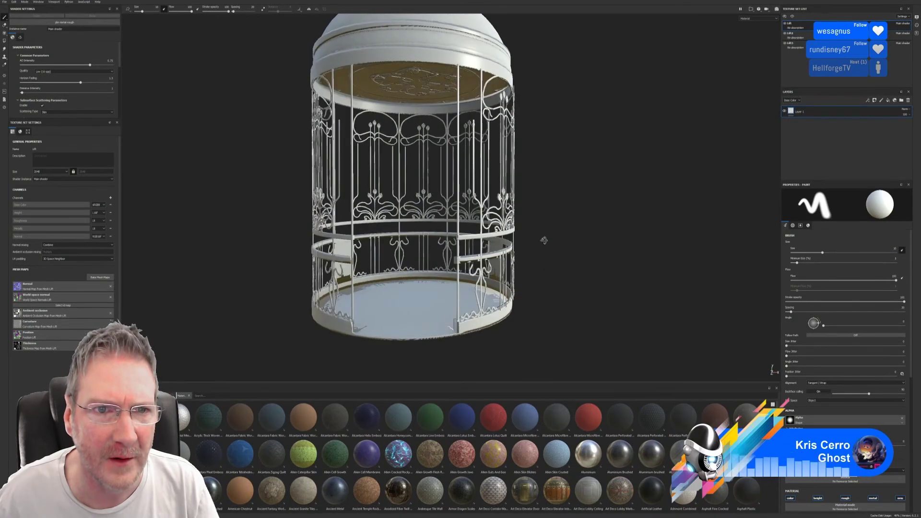
pyautogui.keyDown('alt'); pyautogui.moveTo(525, 270); pyautogui.dragTo(589, 265); pyautogui.keyUp('alt')
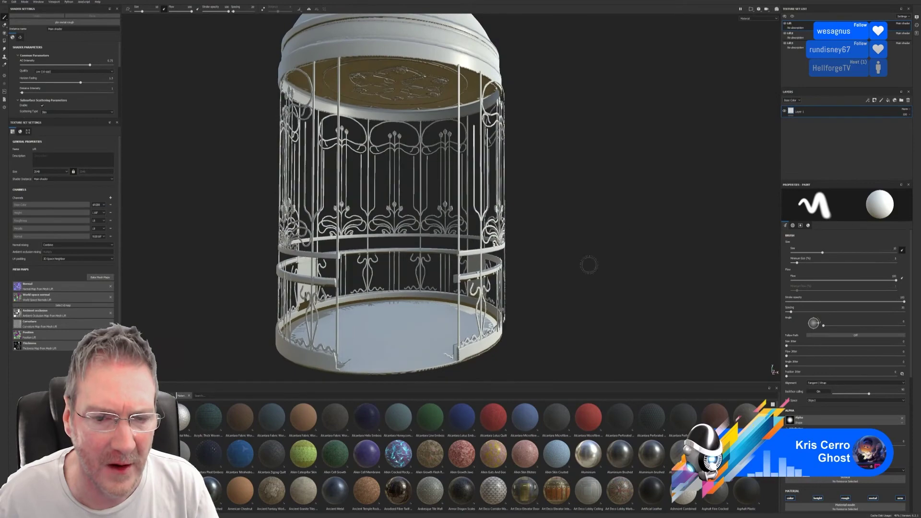
# Switch to 3ds Max, unhide LowPoly_Attached_Lift alongside the high-poly lift, and maximize the Front viewport.
pyautogui.press('super+d')
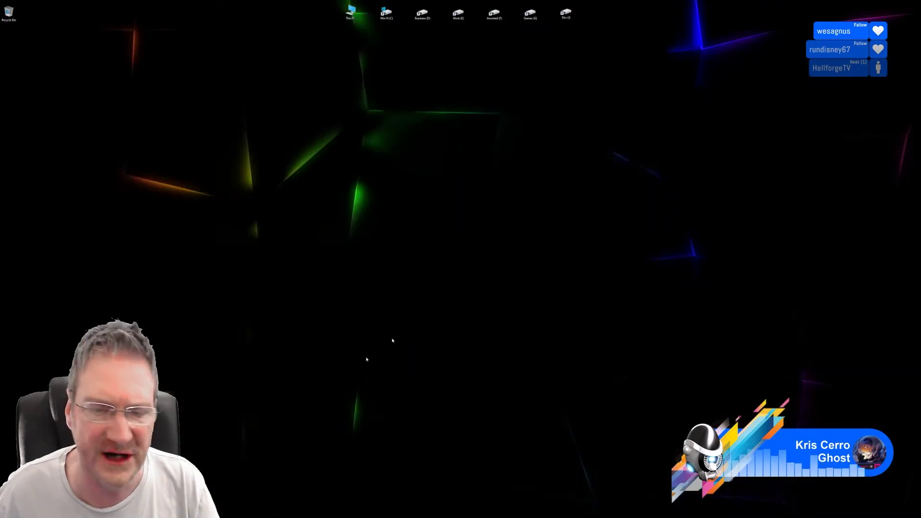
pyautogui.hotkey('alt', 'Tab')
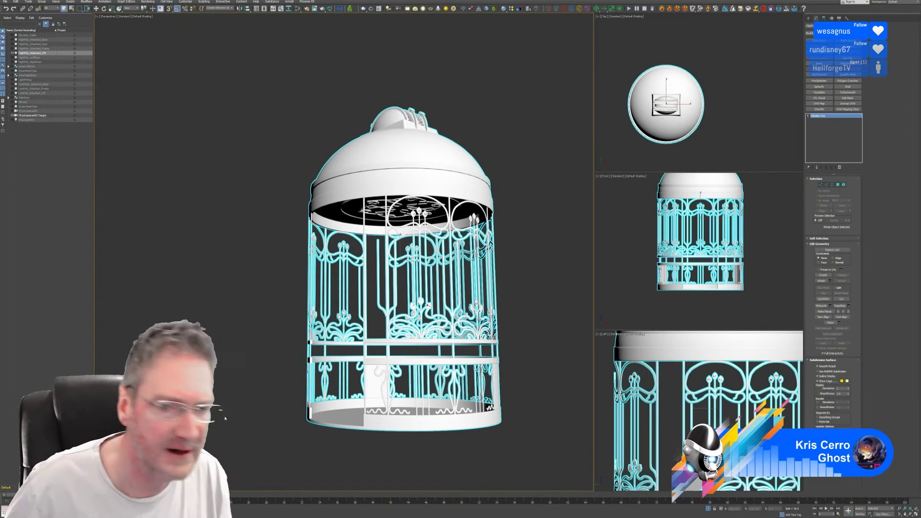
pyautogui.click(13, 93)
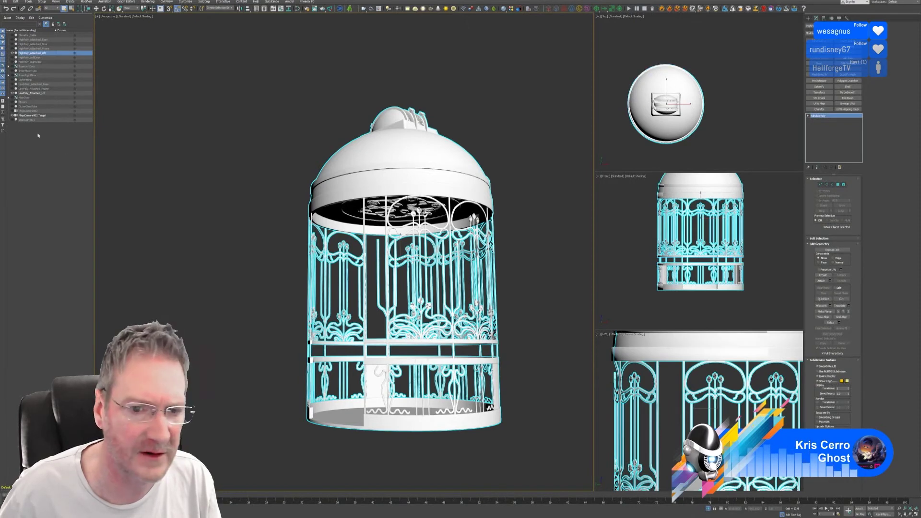
pyautogui.moveTo(783, 271); pyautogui.dragTo(771, 267, button='middle')
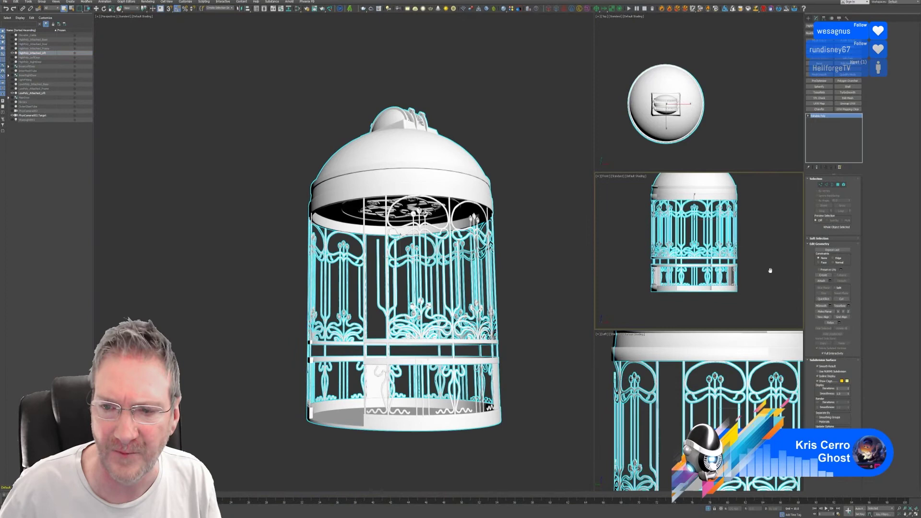
pyautogui.click(916, 514)
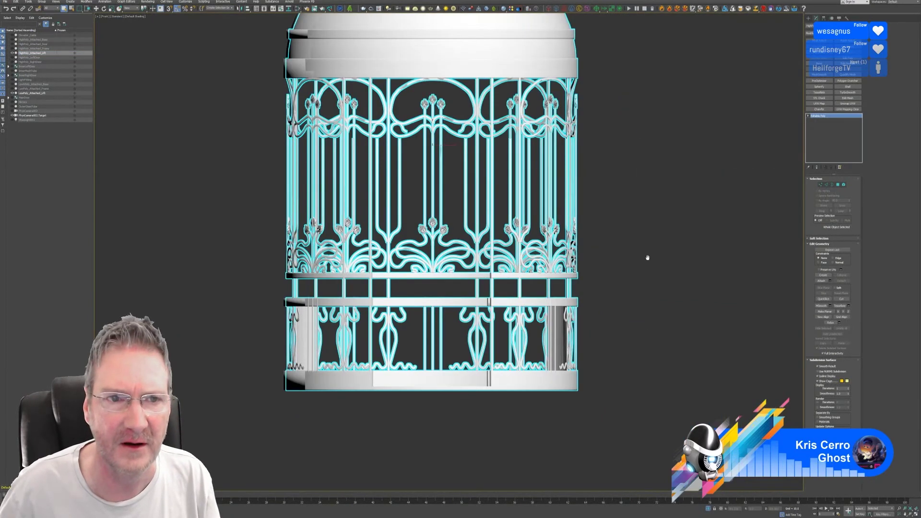
pyautogui.moveTo(648, 257); pyautogui.dragTo(651, 323, button='middle')
pyautogui.scroll(-3, 651, 323)
pyautogui.moveTo(638, 290); pyautogui.dragTo(594, 280, button='middle')
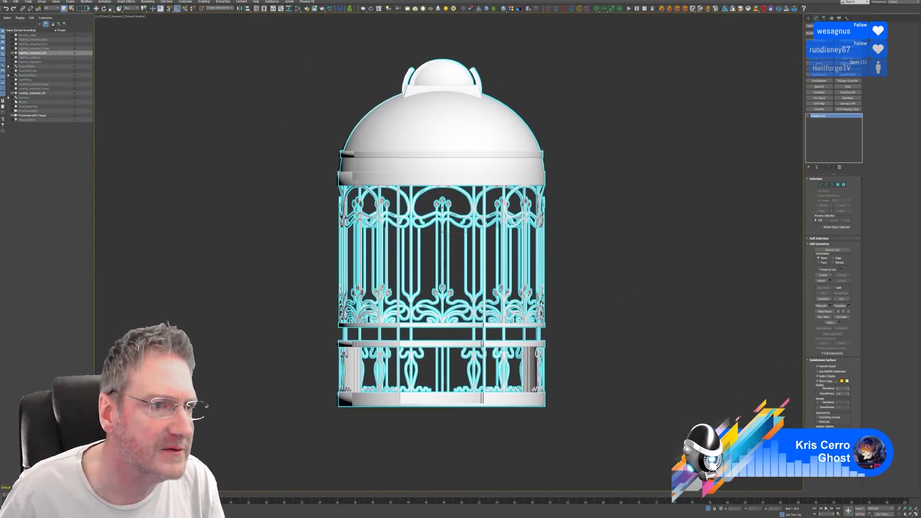
# Toggle the visibility of LowPoly_Attached_Lift repeatedly to compare its alignment with the high-poly lift.
pyautogui.click(12, 93)
pyautogui.click(13, 93)
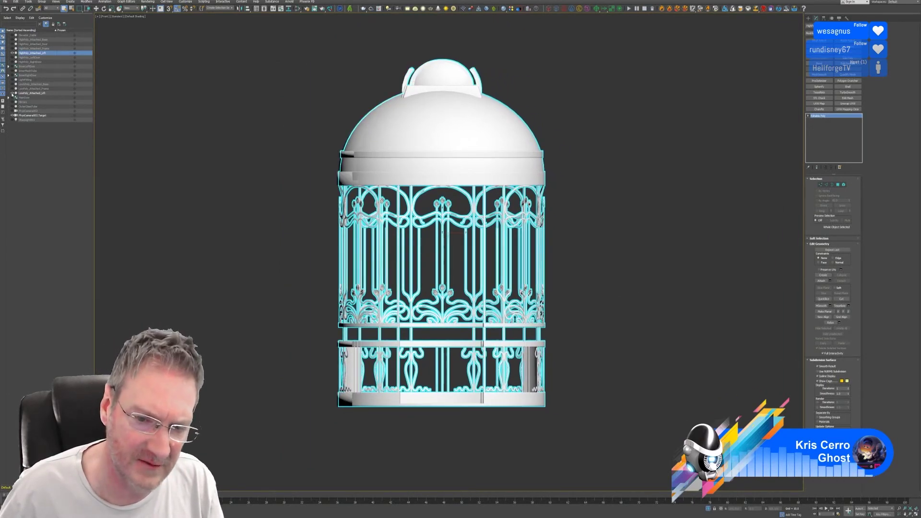
pyautogui.click(12, 93)
pyautogui.click(12, 93)
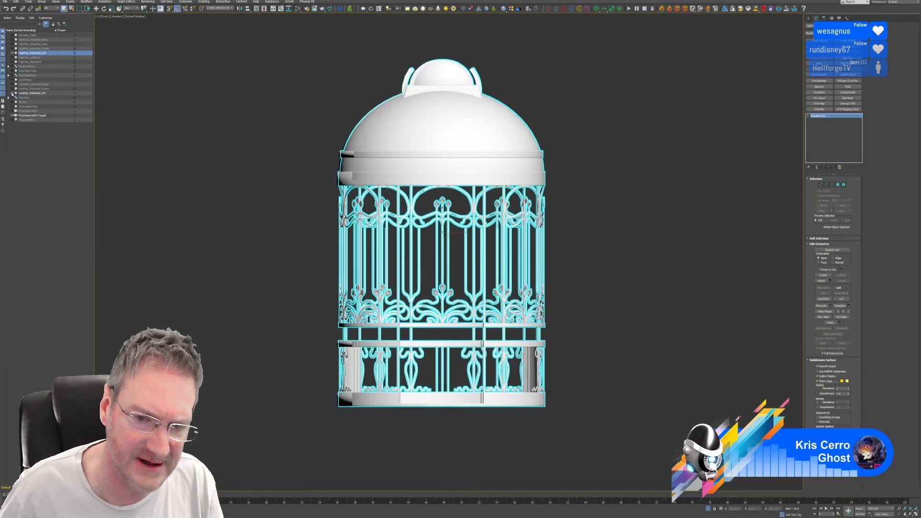
pyautogui.click(12, 93)
pyautogui.click(13, 93)
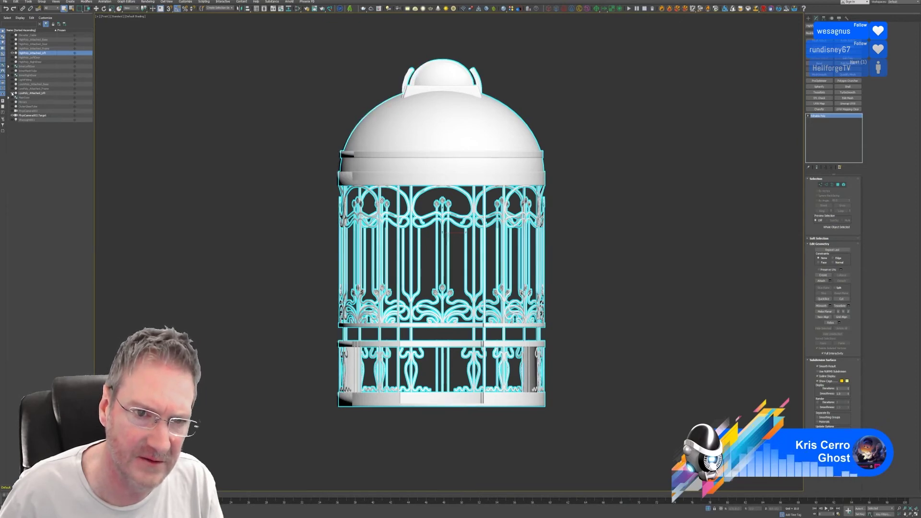
pyautogui.click(12, 93)
pyautogui.click(12, 93)
# Hide LowPoly_Attached_Lift and briefly show LowPoly_Attached_Frame to check its position against the high-poly lift.
pyautogui.click(13, 89)
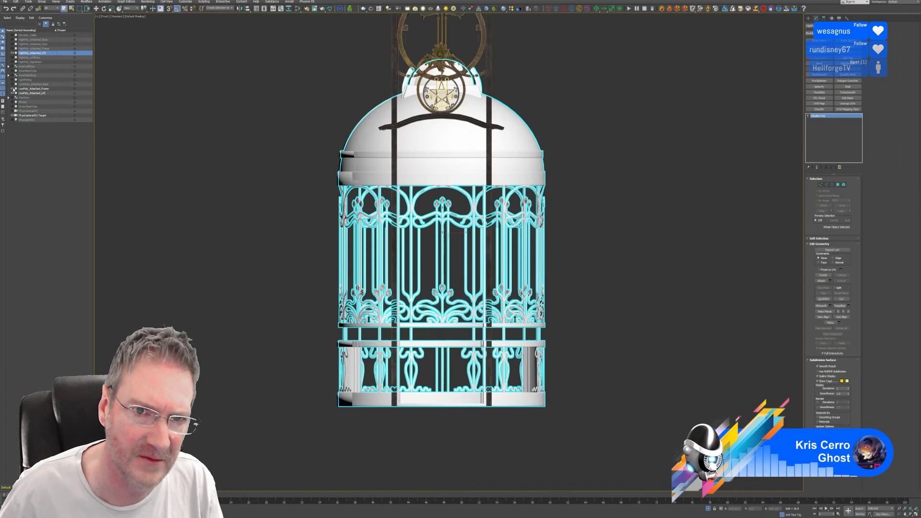
pyautogui.click(13, 89)
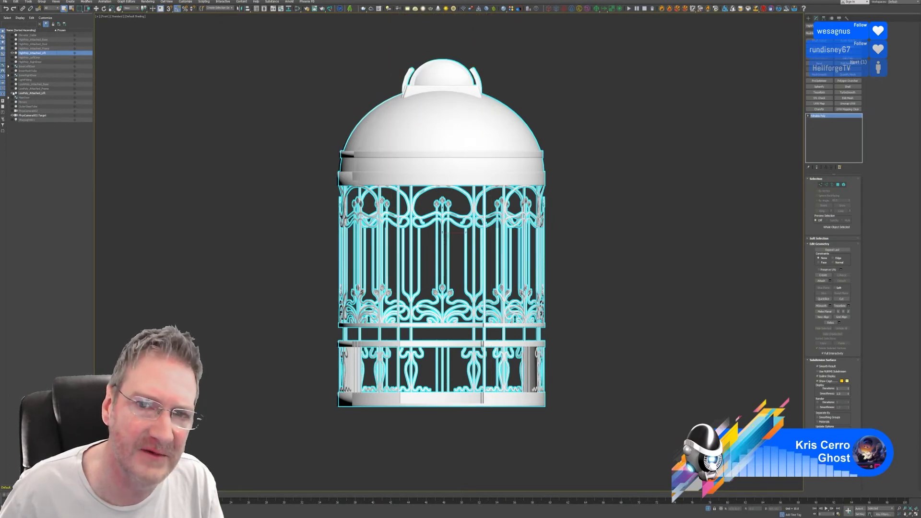
pyautogui.click(13, 93)
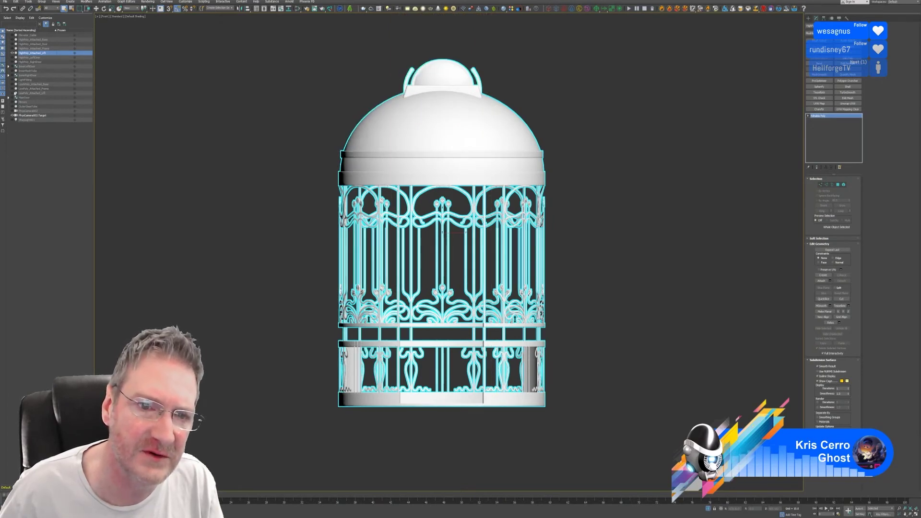
pyautogui.click(17, 88)
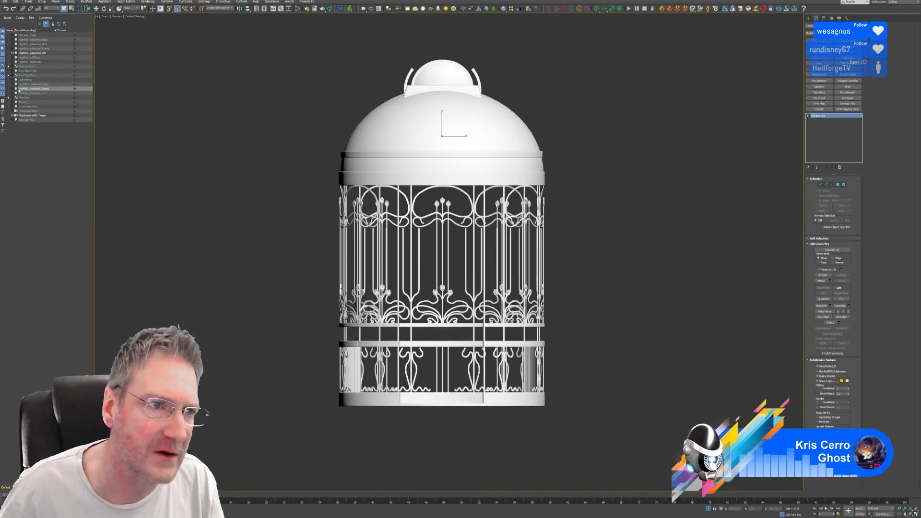
pyautogui.click(13, 89)
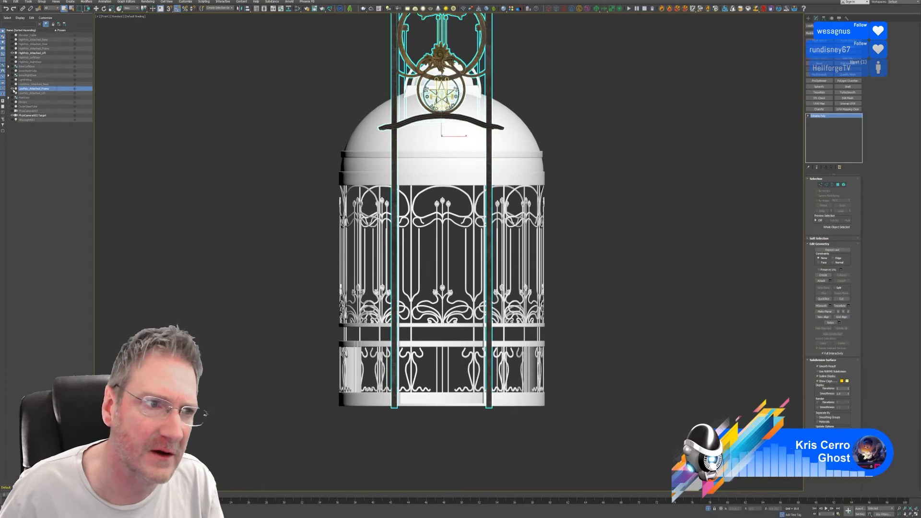
pyautogui.click(13, 90)
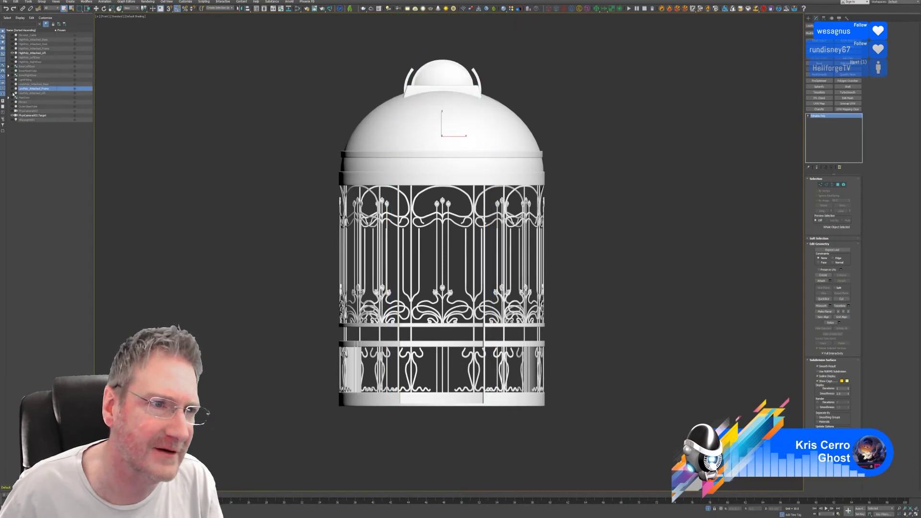
# Compare the low-poly and high-poly lifts again by switching LowPoly_Attached_Lift on and off.
pyautogui.click(13, 94)
pyautogui.click(13, 94)
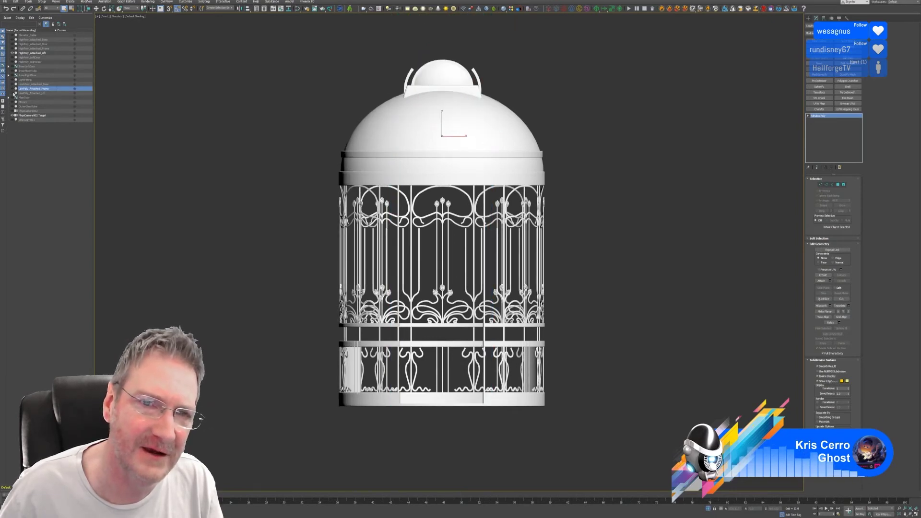
pyautogui.click(13, 94)
pyautogui.click(13, 94)
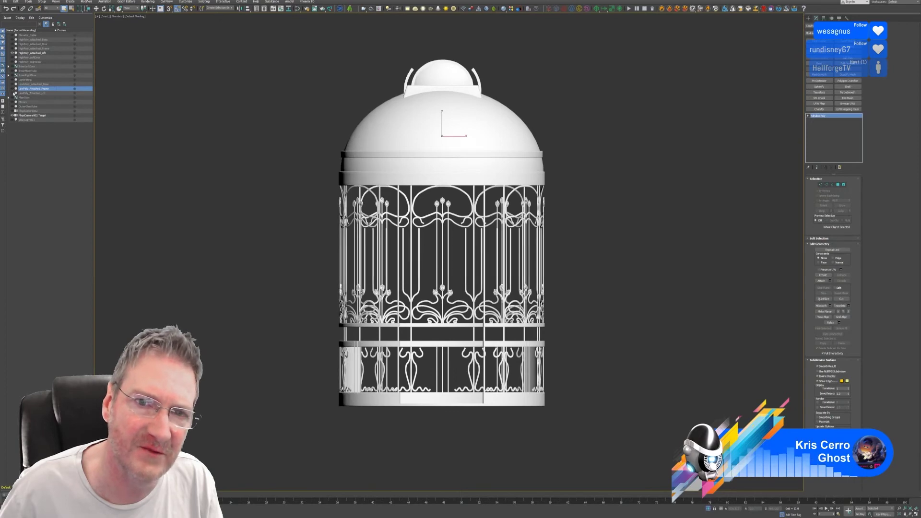
pyautogui.click(13, 94)
pyautogui.click(13, 93)
# Unhide LowPoly_Attached_Lift and set its X and Y position to 0 with the Move tool.
pyautogui.click(16, 93)
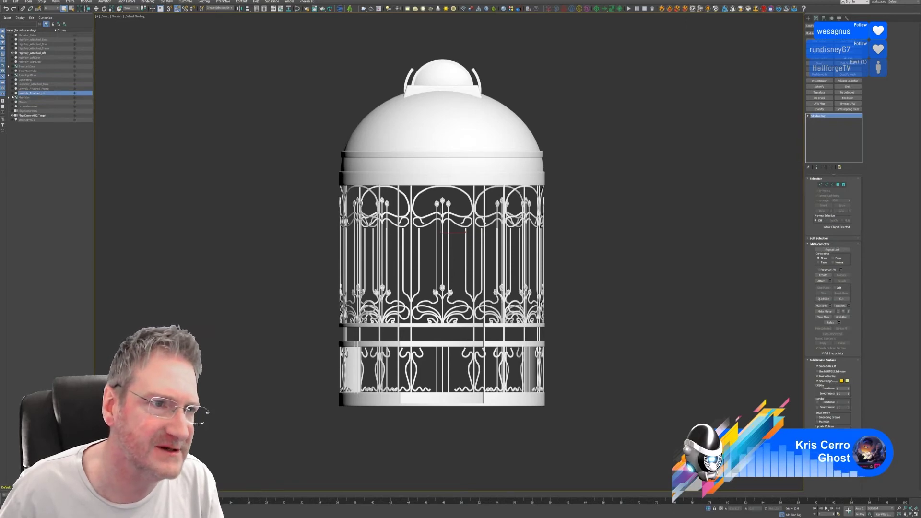
pyautogui.click(13, 93)
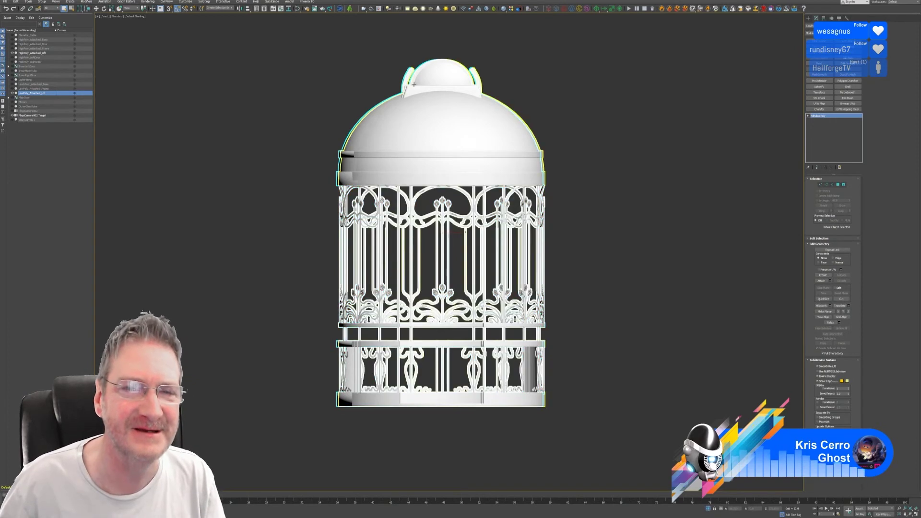
pyautogui.click(97, 8)
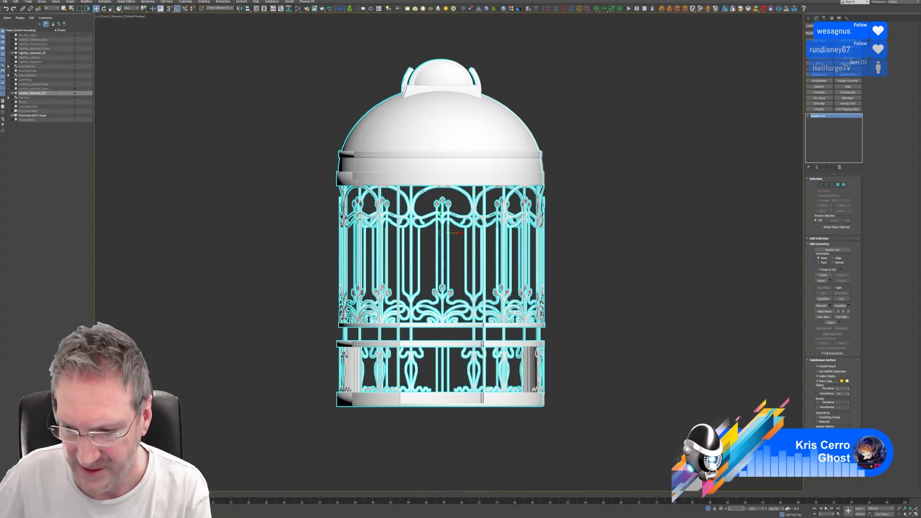
pyautogui.press('Tab')
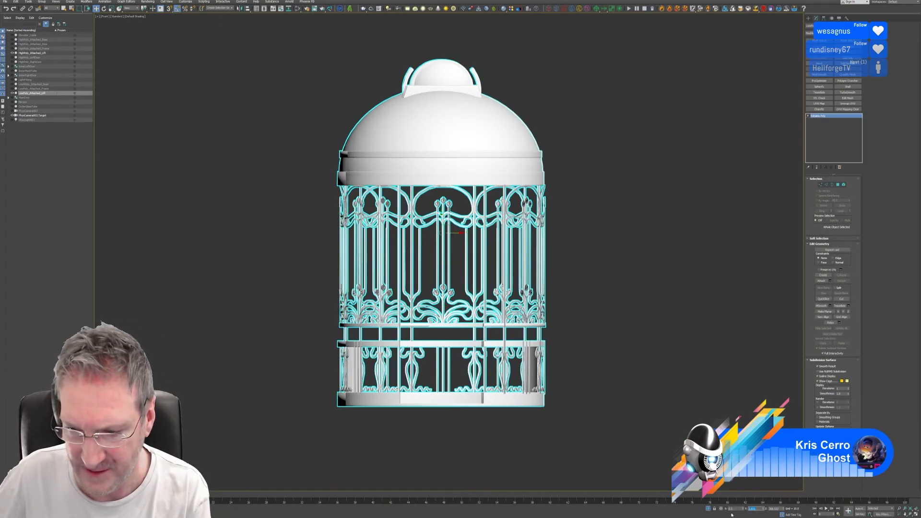
pyautogui.press('Return')
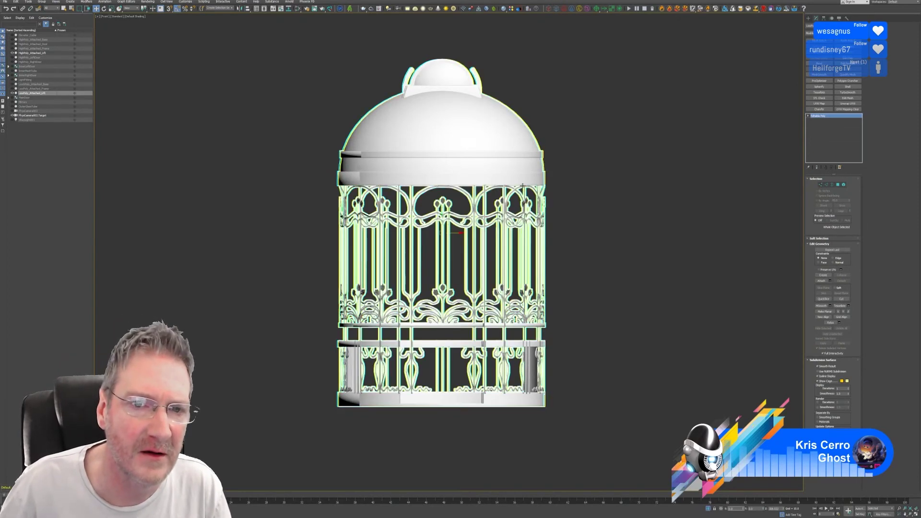
# Select the high-poly lift and set its X and Y position to 0.
pyautogui.click(36, 54)
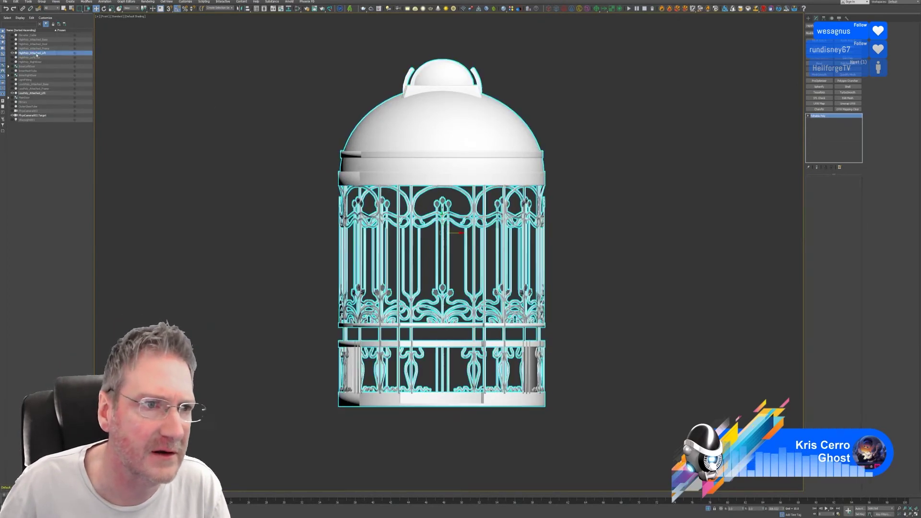
pyautogui.doubleClick(733, 509)
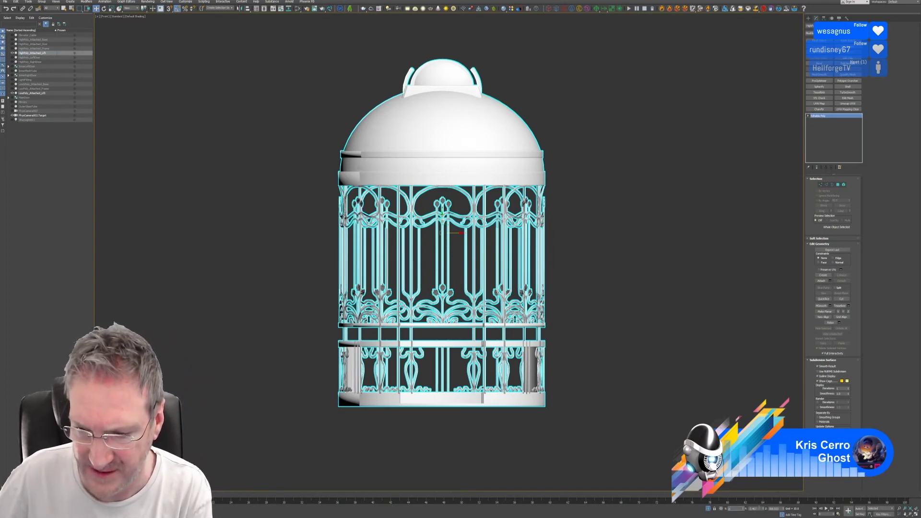
pyautogui.press('Tab')
pyautogui.write('0')
pyautogui.press('Return')
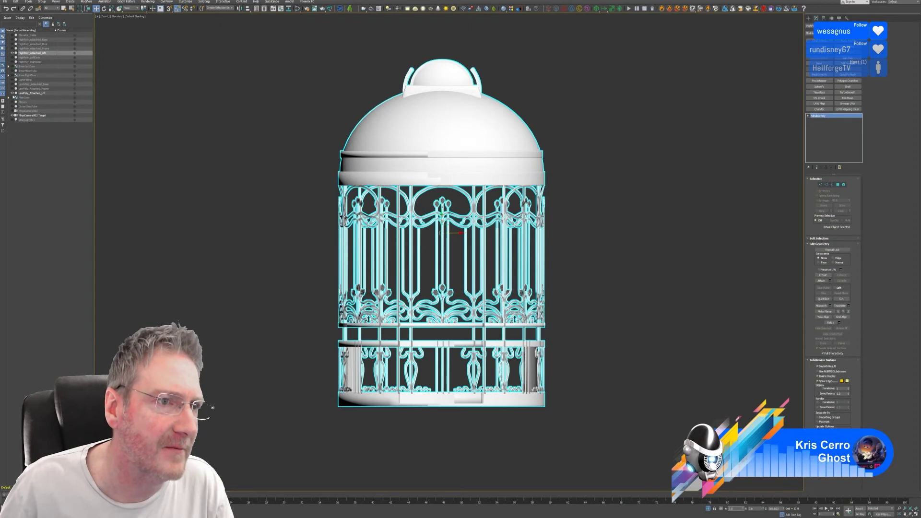
# Toggle the visibility of LowPoly_Attached_Lift repeatedly to check its alignment with the recentred high-poly lift.
pyautogui.click(12, 93)
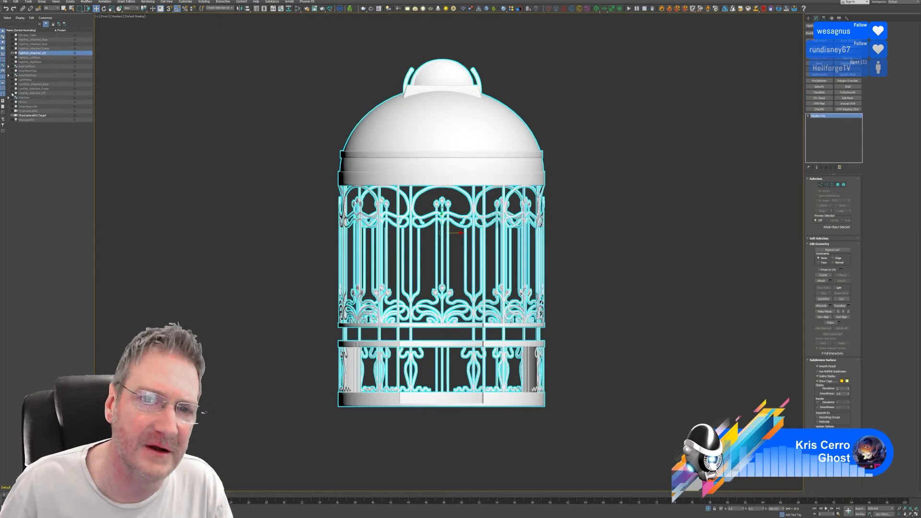
pyautogui.click(12, 94)
pyautogui.click(12, 93)
pyautogui.click(12, 93)
pyautogui.click(12, 93)
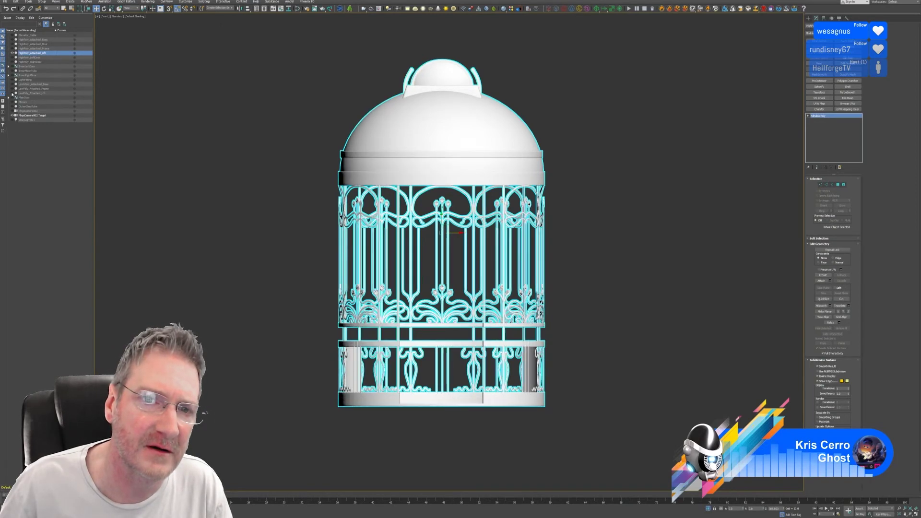
pyautogui.click(12, 93)
pyautogui.click(12, 93)
pyautogui.click(12, 94)
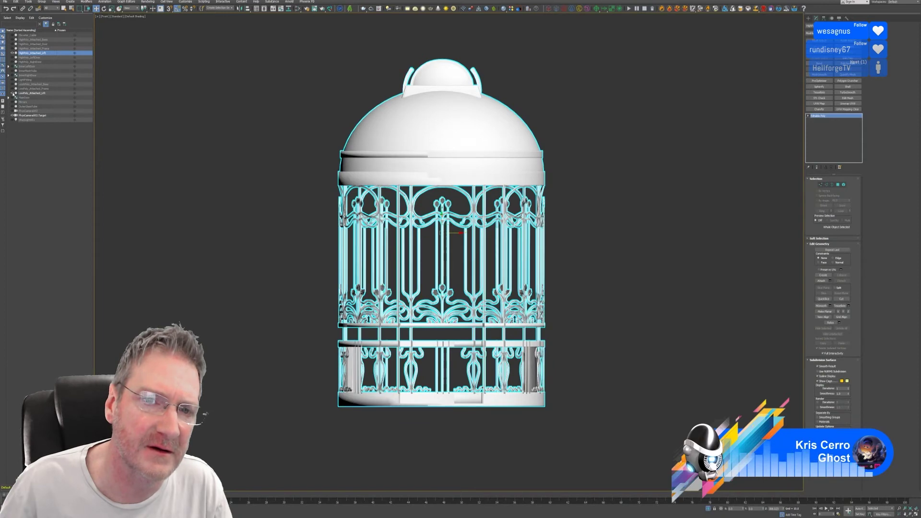
pyautogui.click(12, 93)
pyautogui.click(12, 94)
pyautogui.click(12, 93)
pyautogui.click(12, 93)
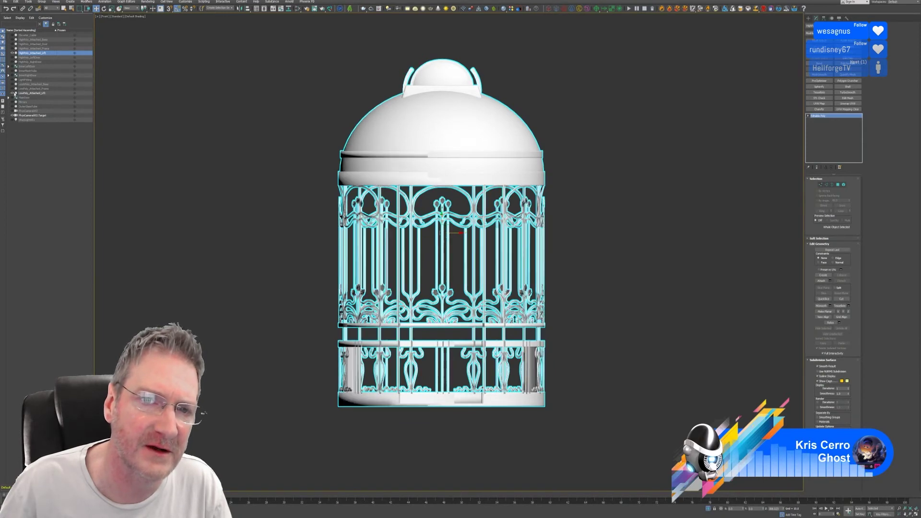
# Select the low-poly and high-poly lifts in turn to compare their position coordinates, ending on LowPoly_Attached_Lift.
pyautogui.click(24, 93)
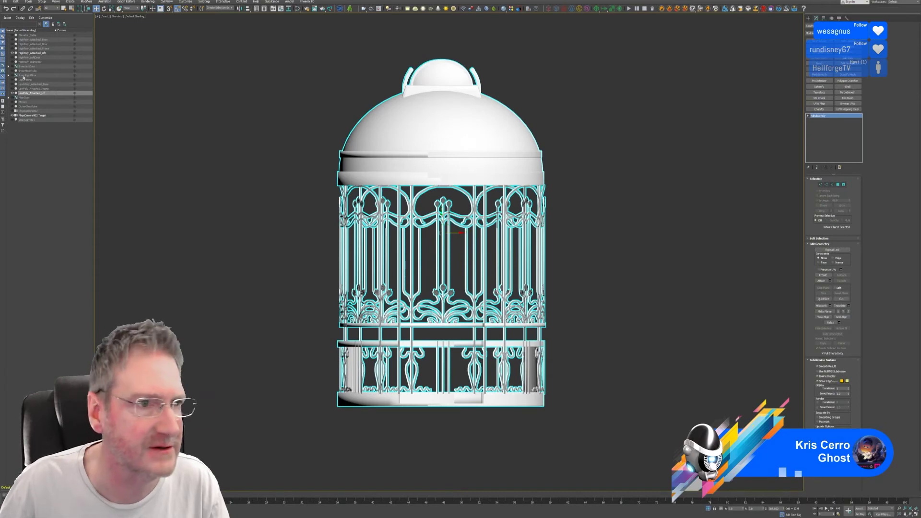
pyautogui.click(29, 53)
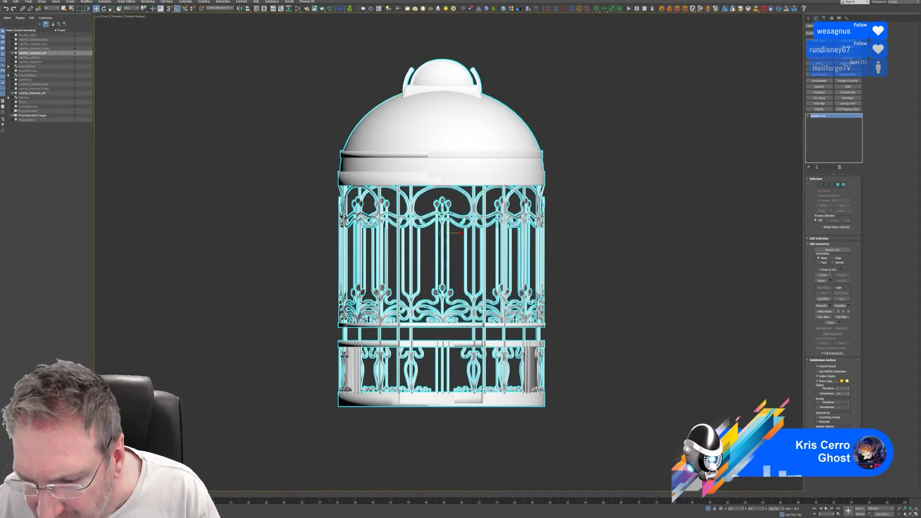
pyautogui.click(38, 93)
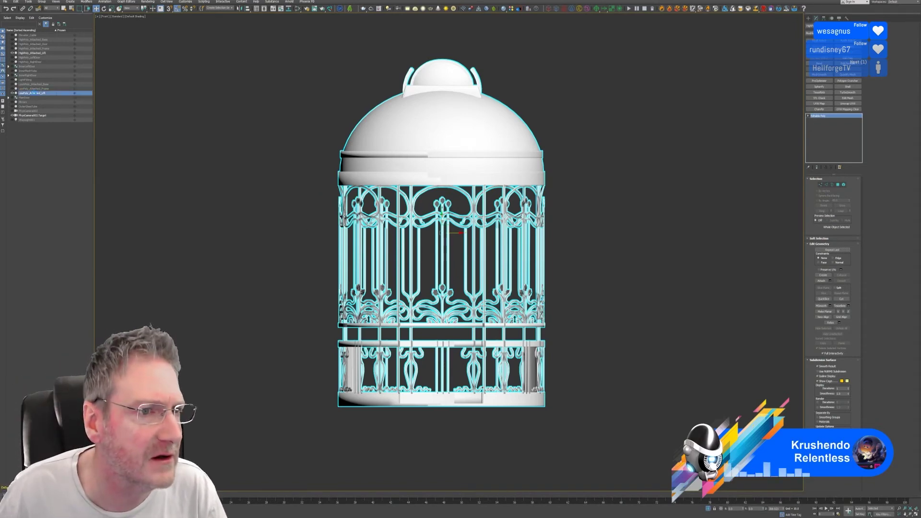
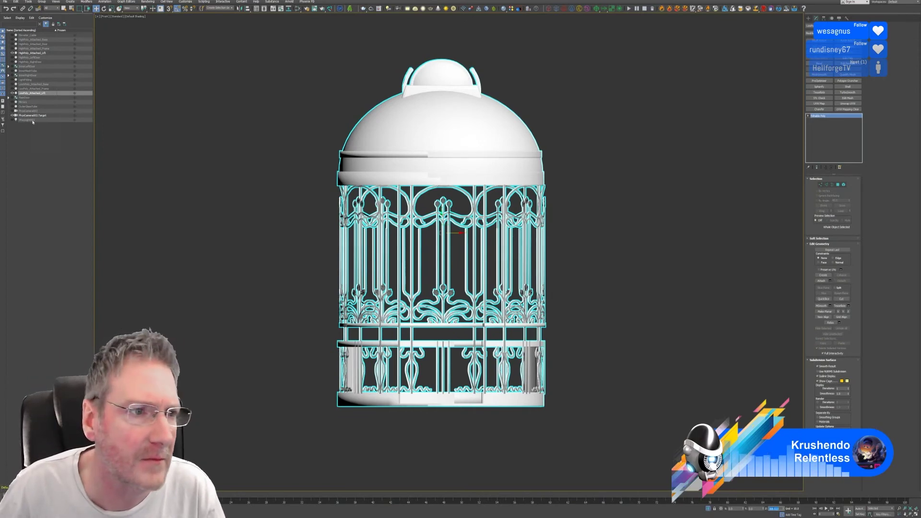
# Hide and show the selected LowPoly_Attached_Lift twice to recheck its fit against the high-poly lift.
pyautogui.click(12, 93)
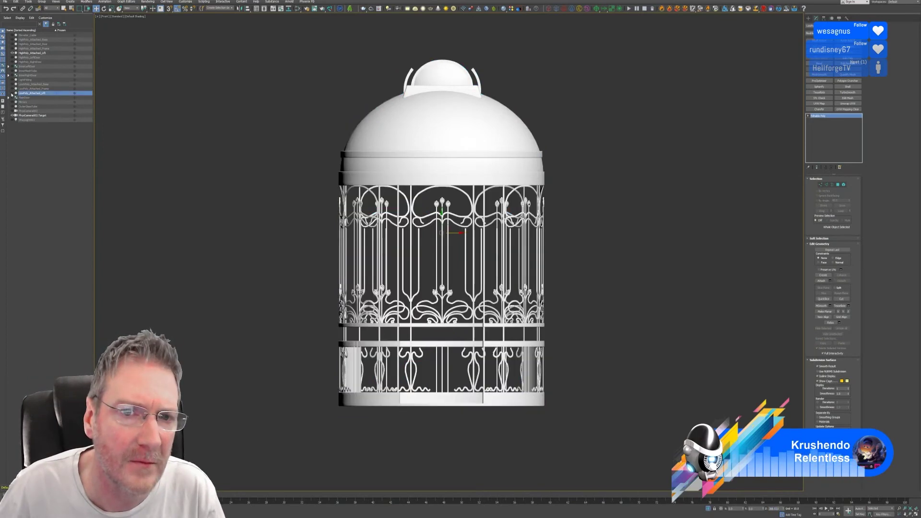
pyautogui.click(12, 93)
pyautogui.click(12, 93)
pyautogui.click(12, 93)
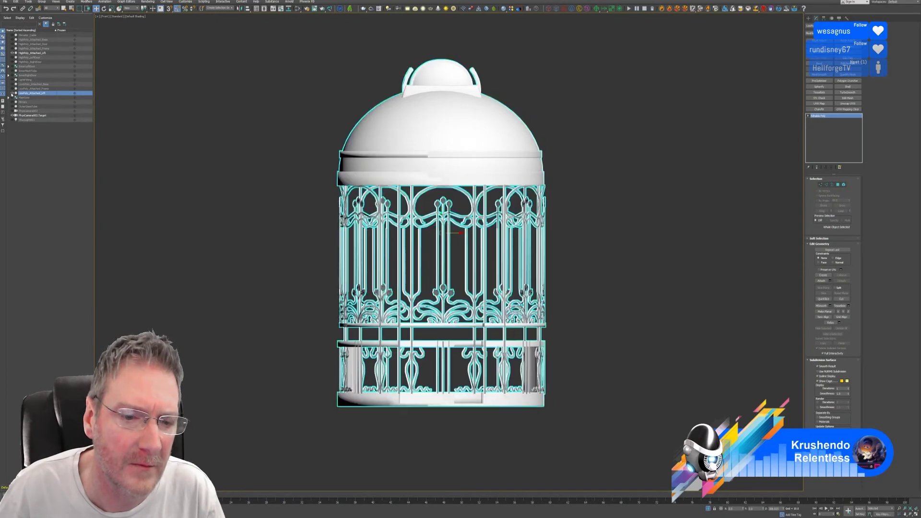
# Center the pivot of LowPoly_Attached_Lift on its object using Affect Pivot Only.
pyautogui.click(12, 94)
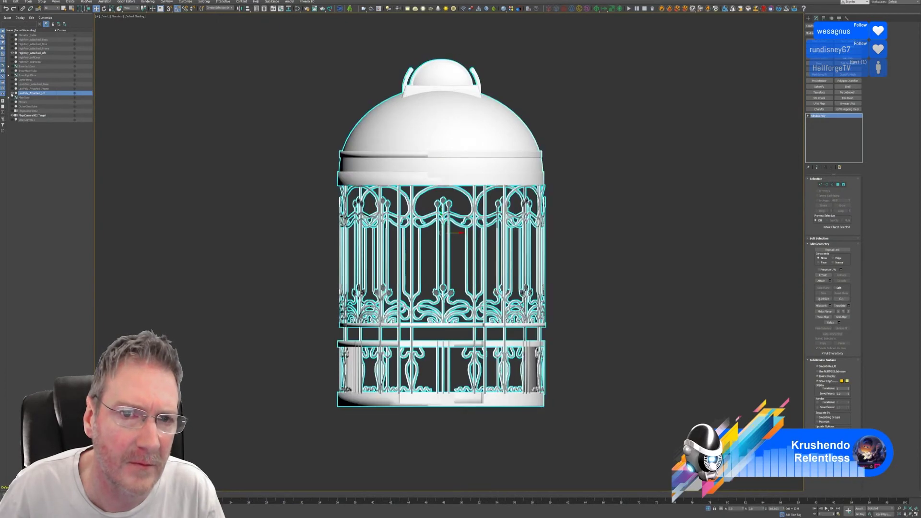
pyautogui.scroll(5, 389, 56)
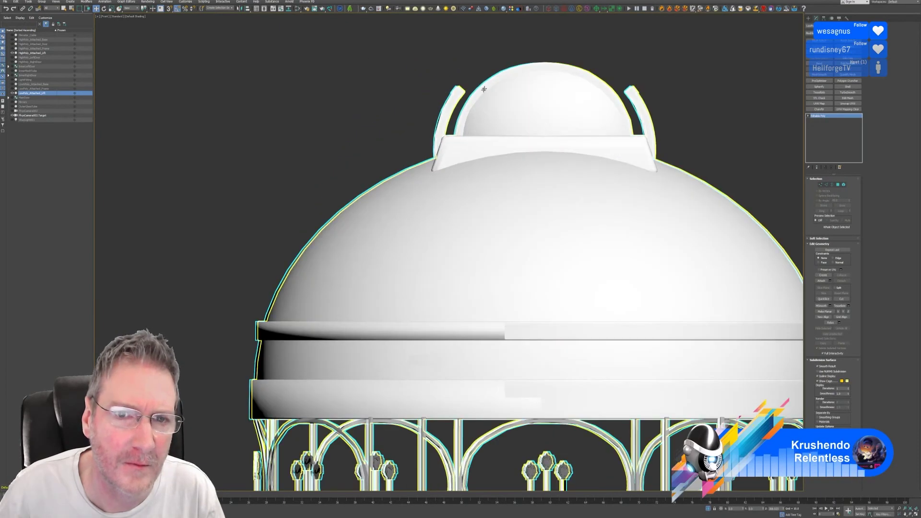
pyautogui.scroll(4, 484, 88)
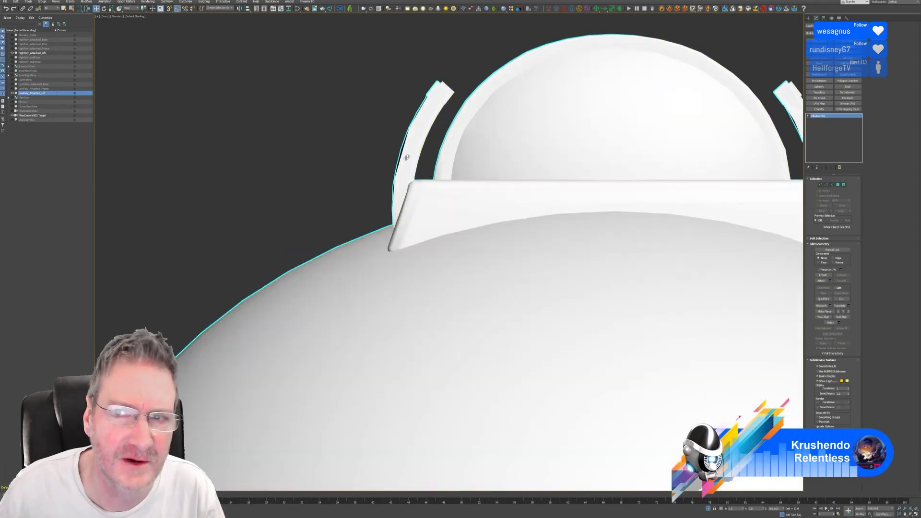
pyautogui.scroll(-8, 637, 193)
pyautogui.moveTo(637, 193); pyautogui.dragTo(608, 128, button='middle')
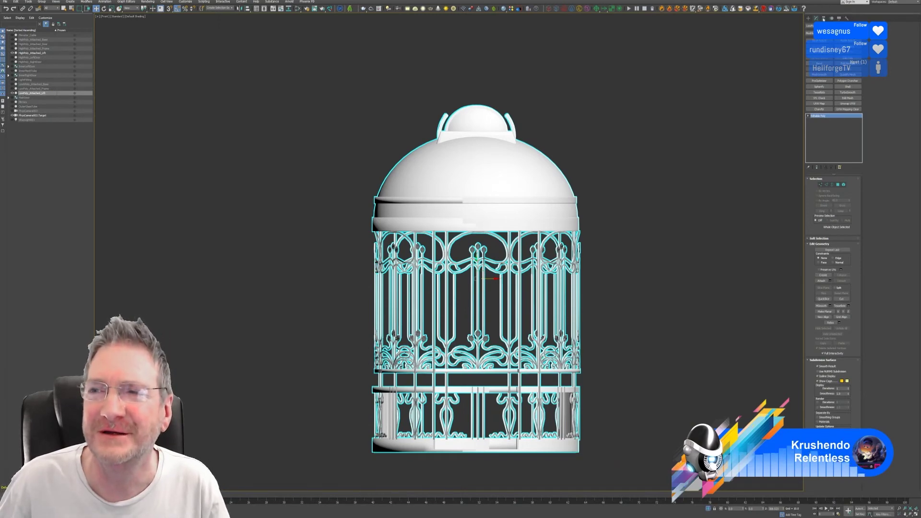
pyautogui.click(824, 18)
pyautogui.click(832, 54)
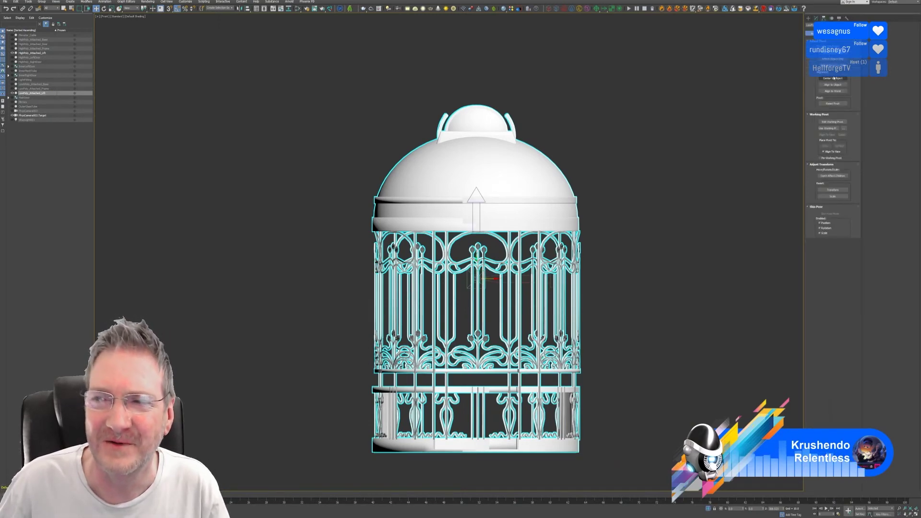
pyautogui.click(834, 79)
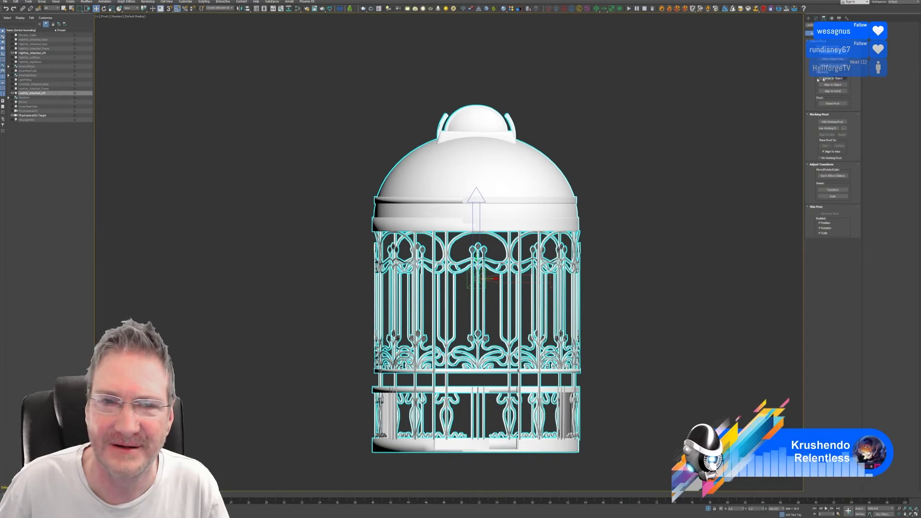
# Center the pivot of HighPoly_Attached_Lift on its object and leave pivot editing.
pyautogui.click(28, 53)
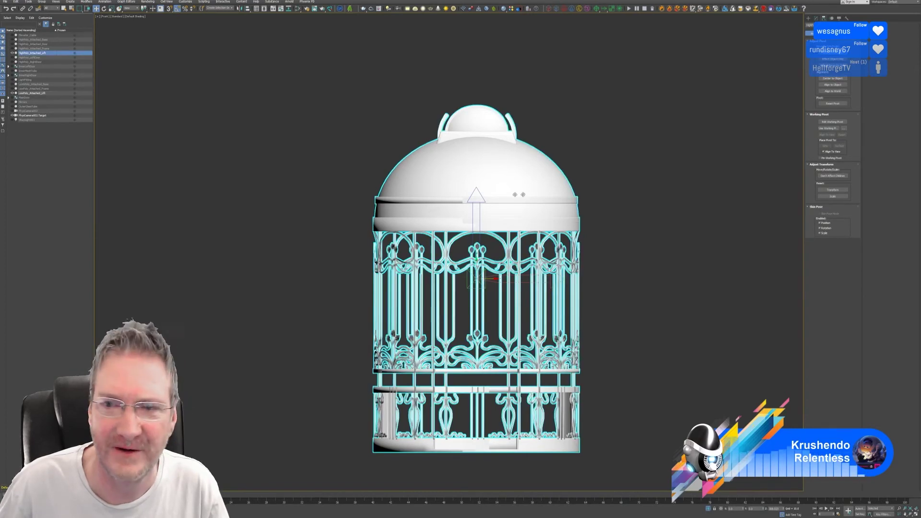
pyautogui.click(834, 79)
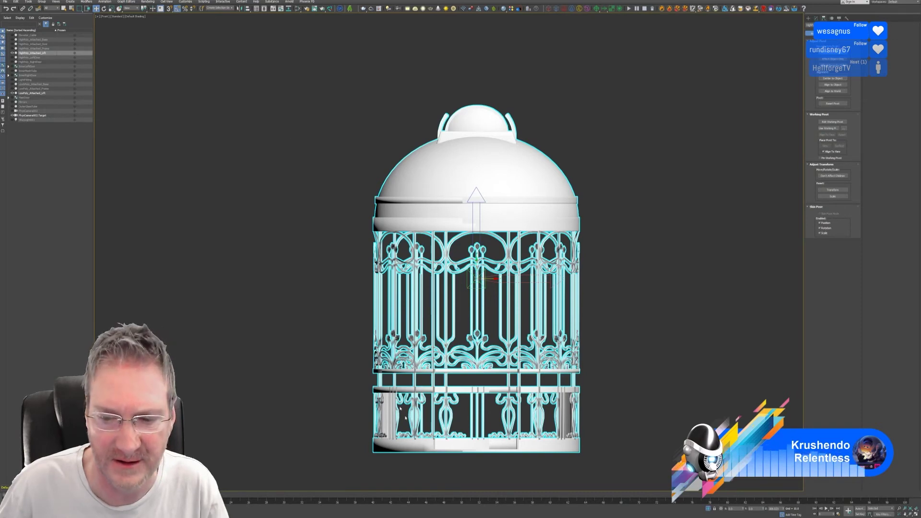
pyautogui.scroll(5, 432, 115)
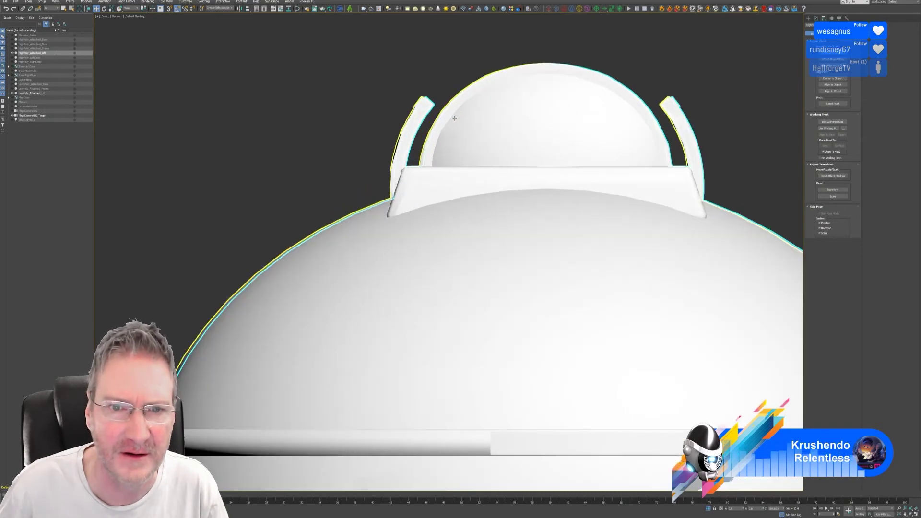
pyautogui.scroll(-4, 449, 116)
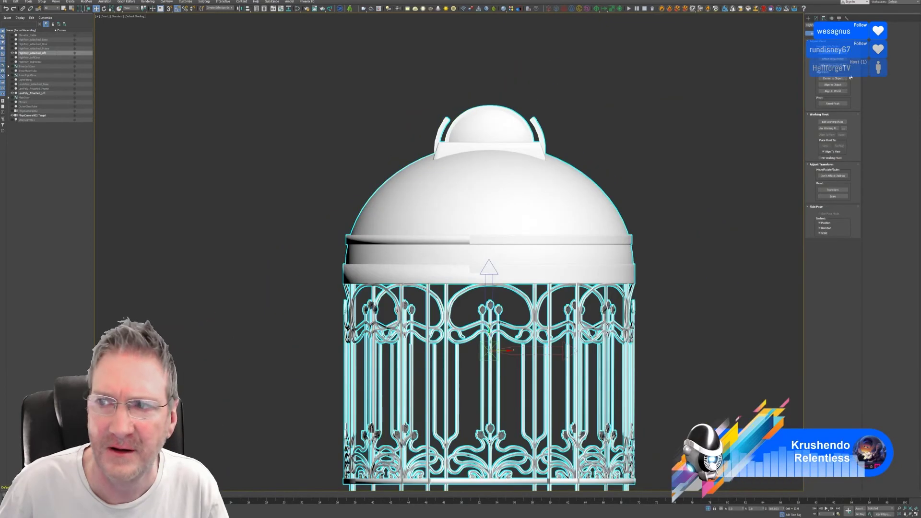
pyautogui.click(843, 53)
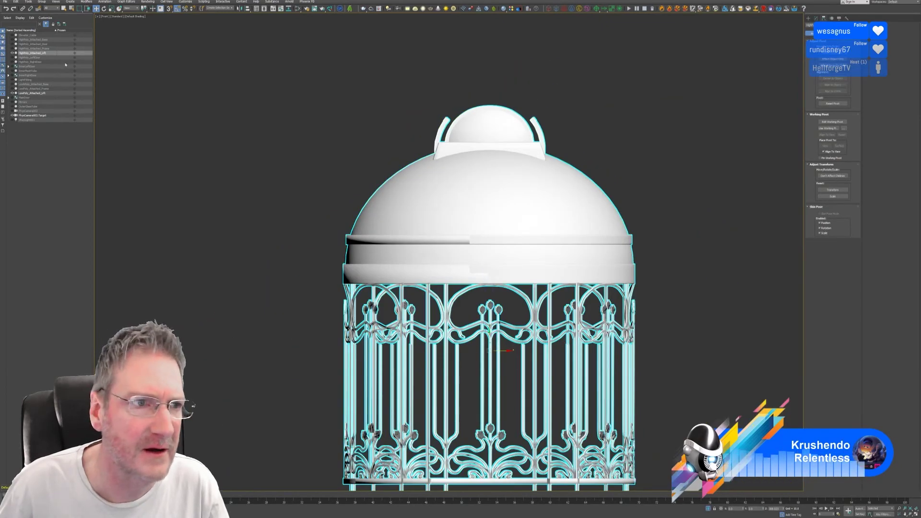
# Select LowPoly_Attached_Lift, exit isolation to show the full elevator scene, and restore the multi-viewport layout.
pyautogui.click(33, 94)
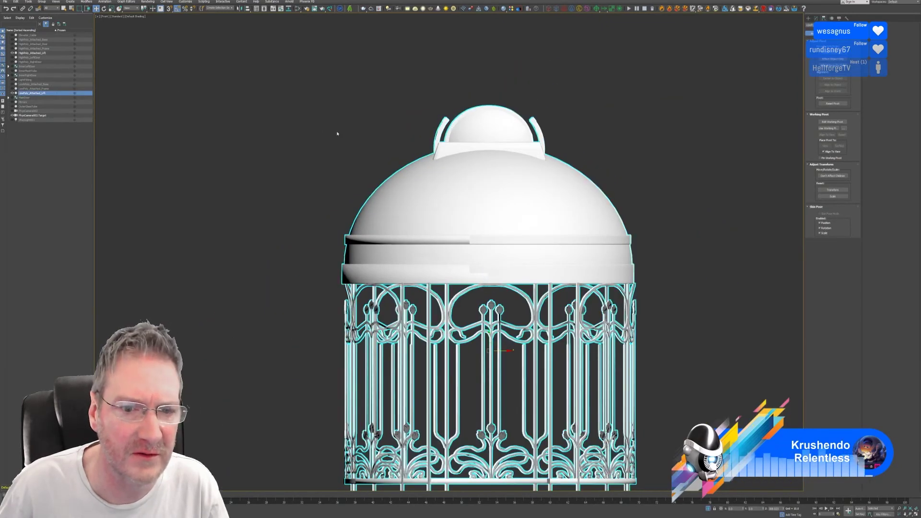
pyautogui.click(708, 509)
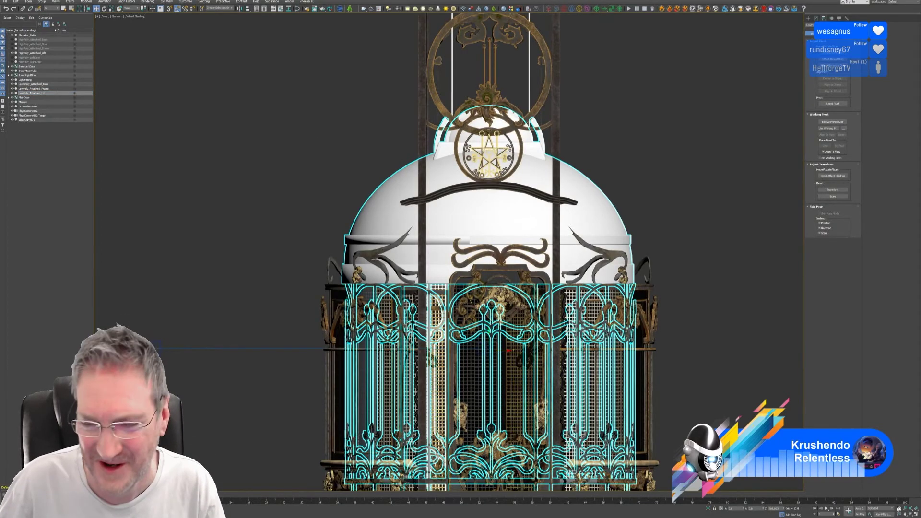
pyautogui.hotkey('alt', 'w')
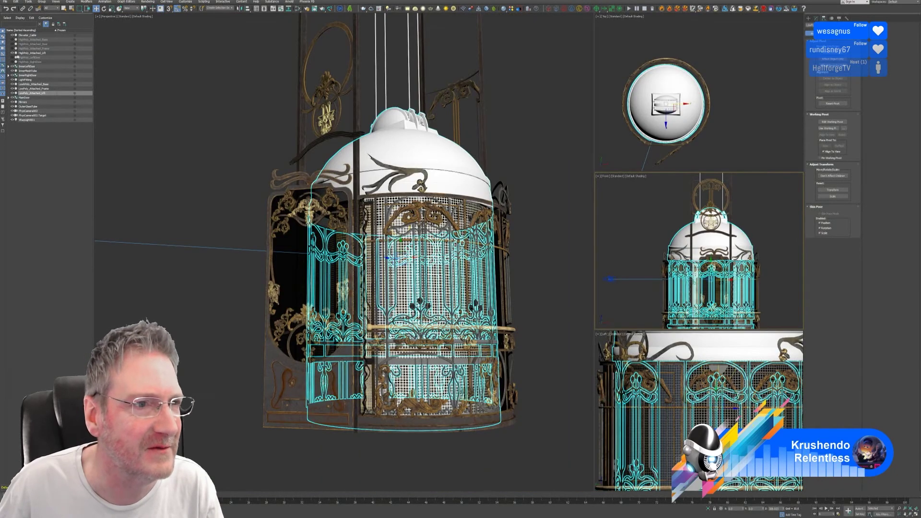
# Toggle the visibility of HighPoly_Attached_Lift repeatedly to compare its alignment with the low-poly lift.
pyautogui.click(13, 54)
pyautogui.click(12, 54)
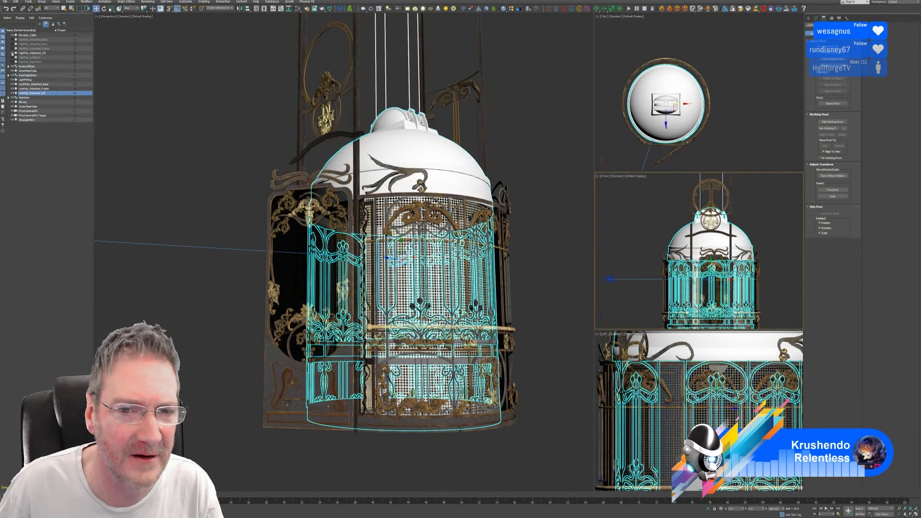
pyautogui.click(13, 54)
pyautogui.click(12, 53)
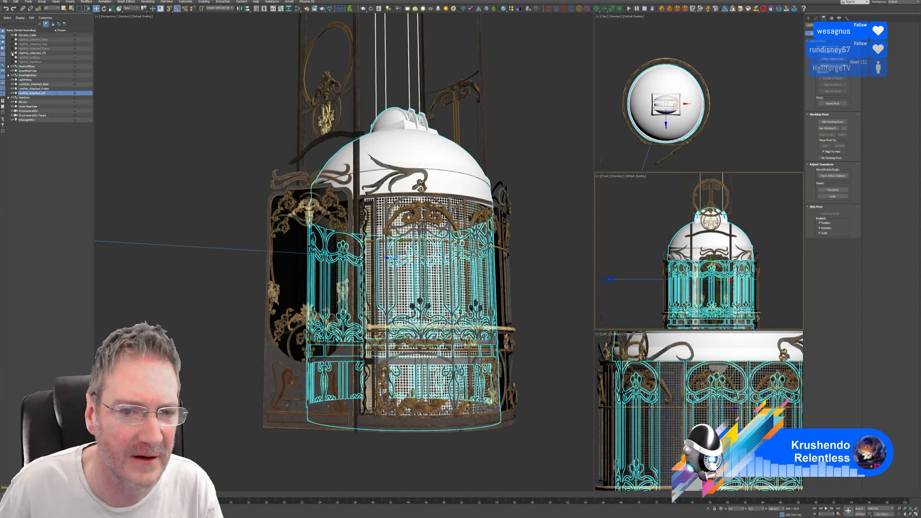
pyautogui.click(13, 54)
pyautogui.click(13, 53)
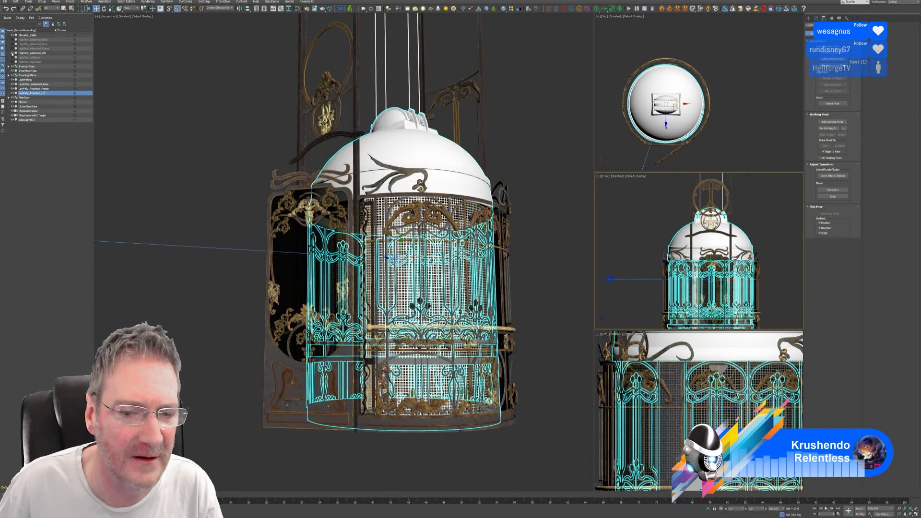
pyautogui.click(12, 54)
pyautogui.click(12, 54)
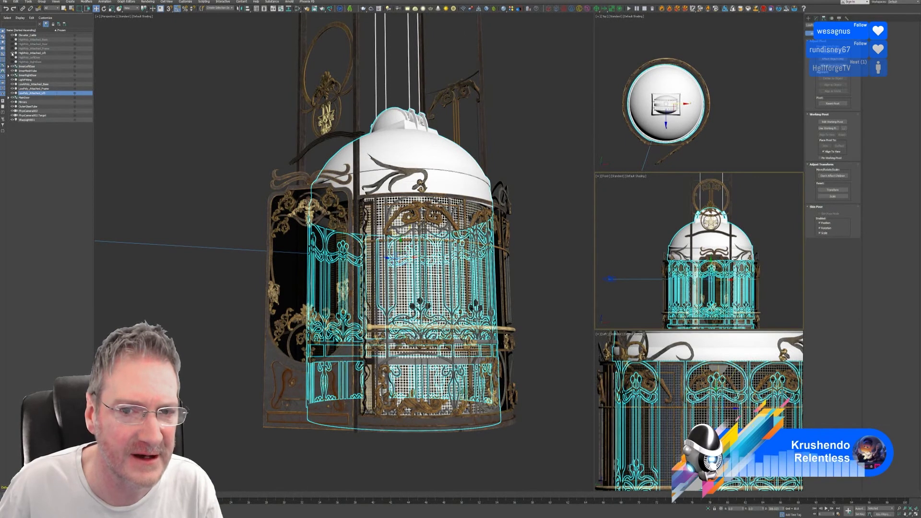
pyautogui.click(12, 54)
pyautogui.click(12, 54)
pyautogui.click(12, 54)
pyautogui.click(13, 54)
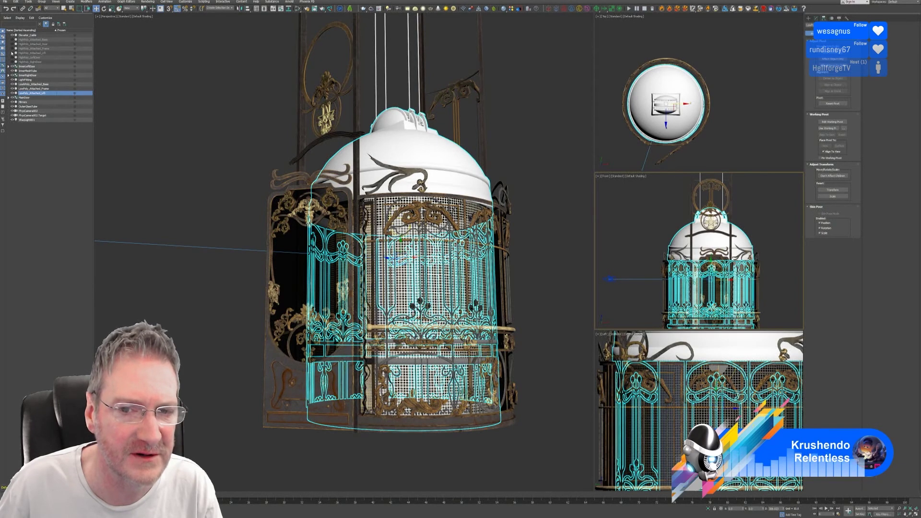
pyautogui.click(13, 54)
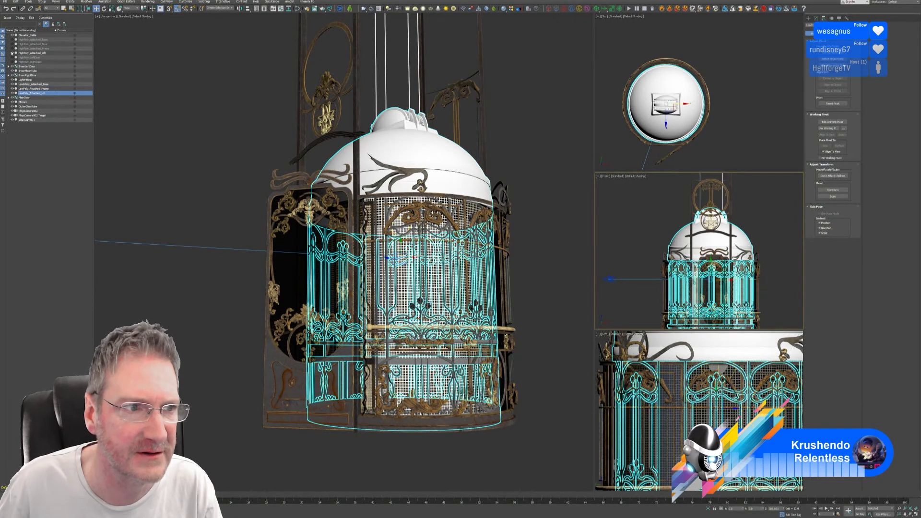
pyautogui.click(13, 54)
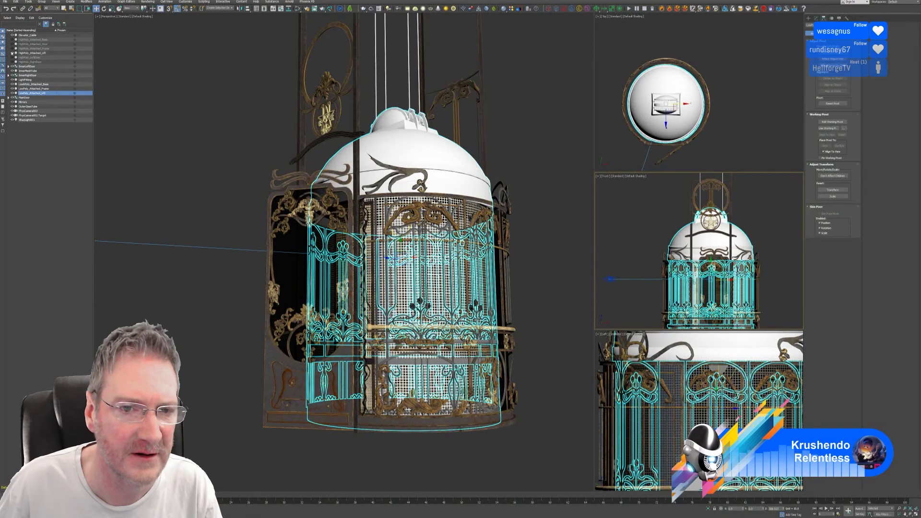
pyautogui.click(13, 54)
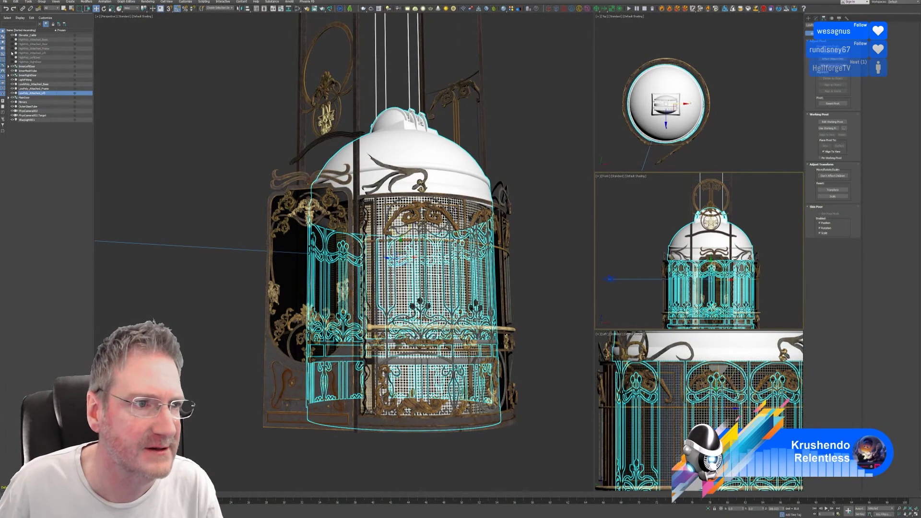
pyautogui.click(12, 54)
# Isolate HighPoly_Attached_Lift together with LowPoly_Attached_Lift and clear the selection.
pyautogui.keyDown('ctrl'); pyautogui.click(30, 54); pyautogui.keyUp('ctrl')
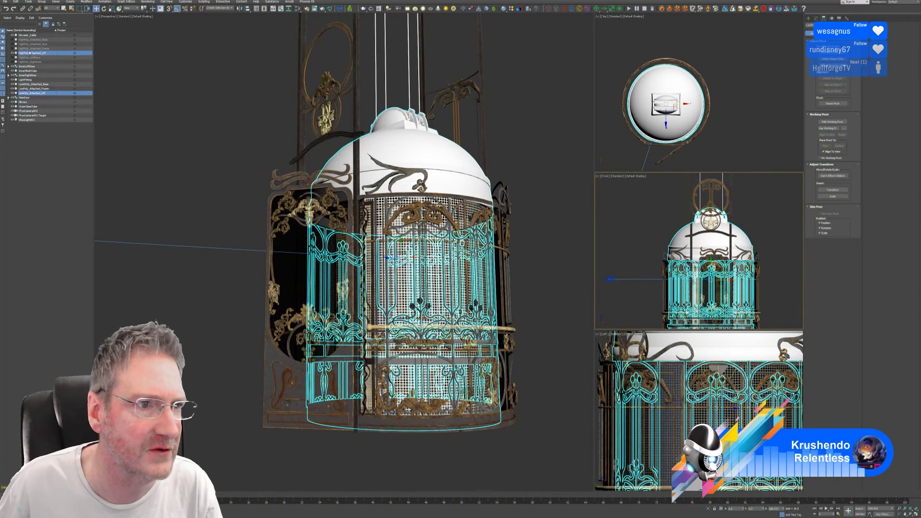
pyautogui.click(706, 508)
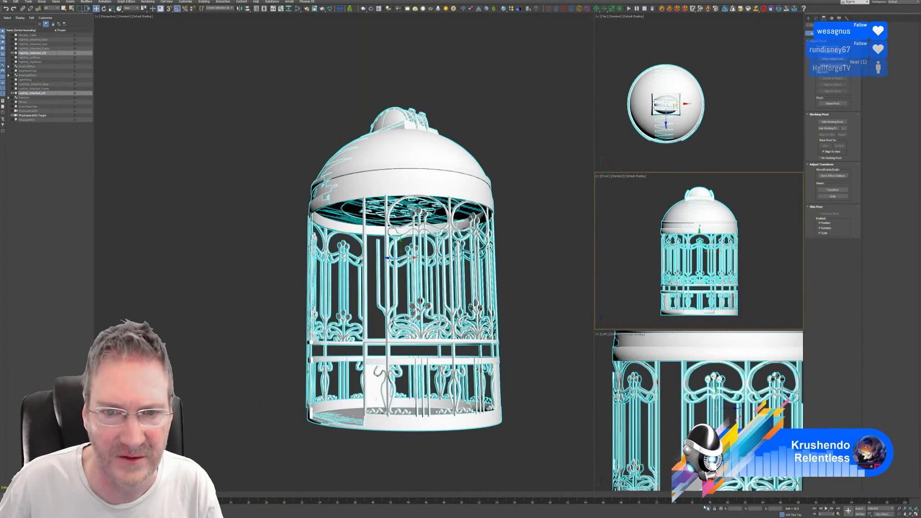
pyautogui.click(31, 146)
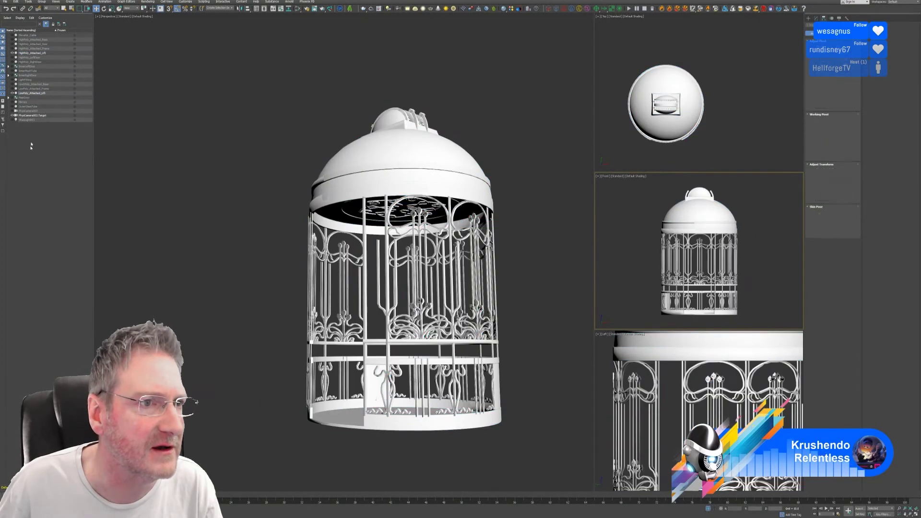
# Move HighPoly_Attached_Lift along X in the maximized front view until its top bracket lines up with the low-poly lift.
pyautogui.click(43, 53)
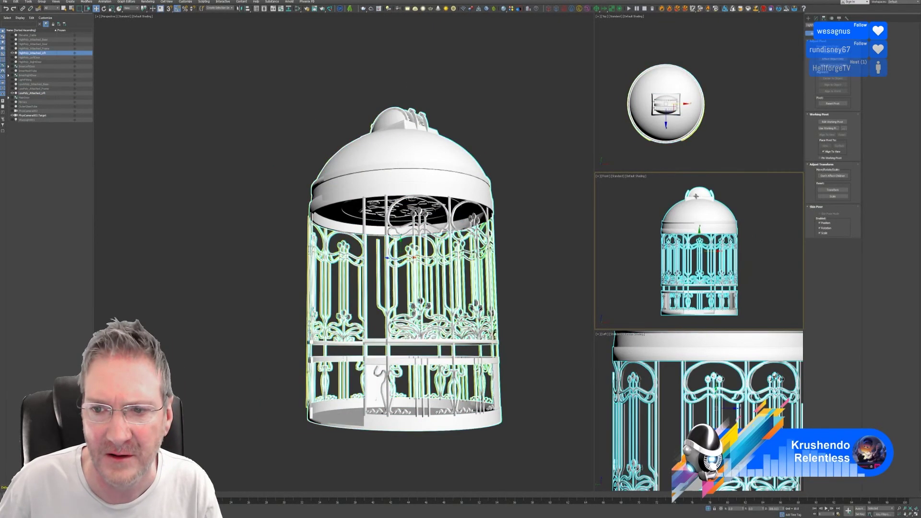
pyautogui.scroll(5, 694, 192)
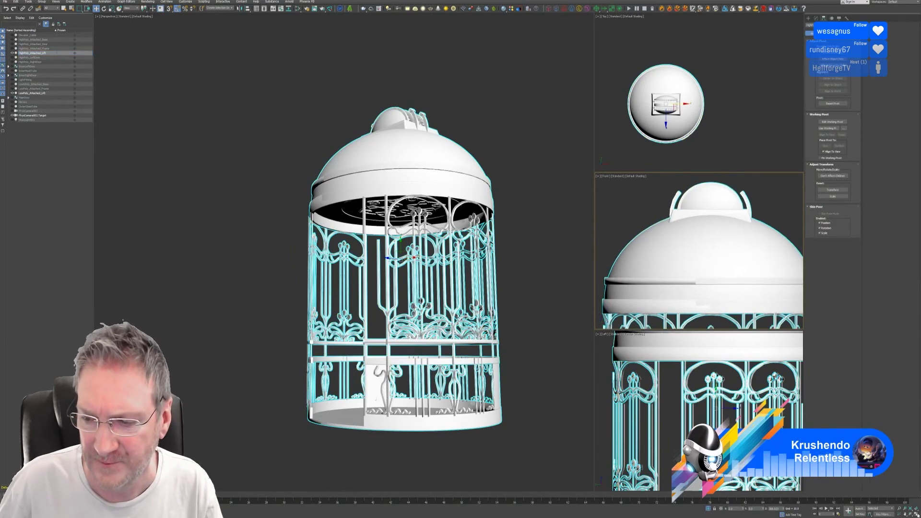
pyautogui.hotkey('alt', 'w')
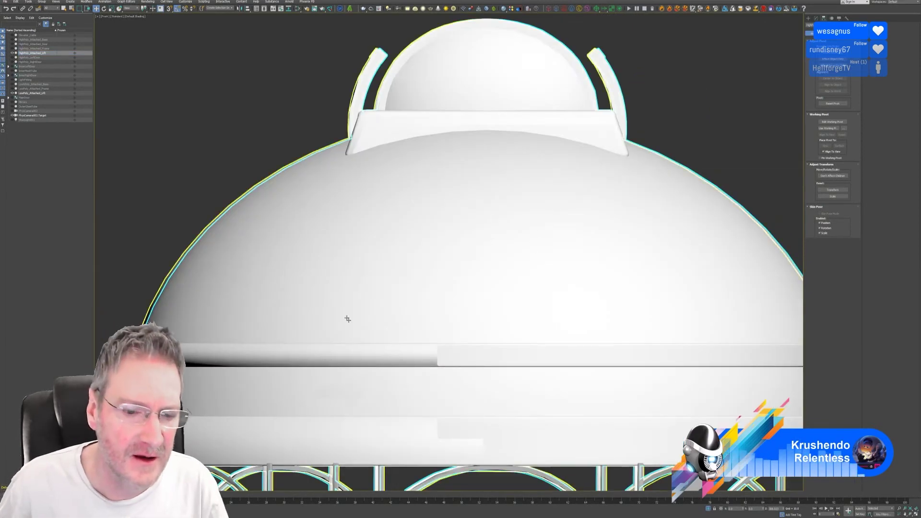
pyautogui.scroll(-3, 477, 352)
pyautogui.moveTo(477, 352); pyautogui.dragTo(507, 305, button='middle')
pyautogui.scroll(6, 430, 171)
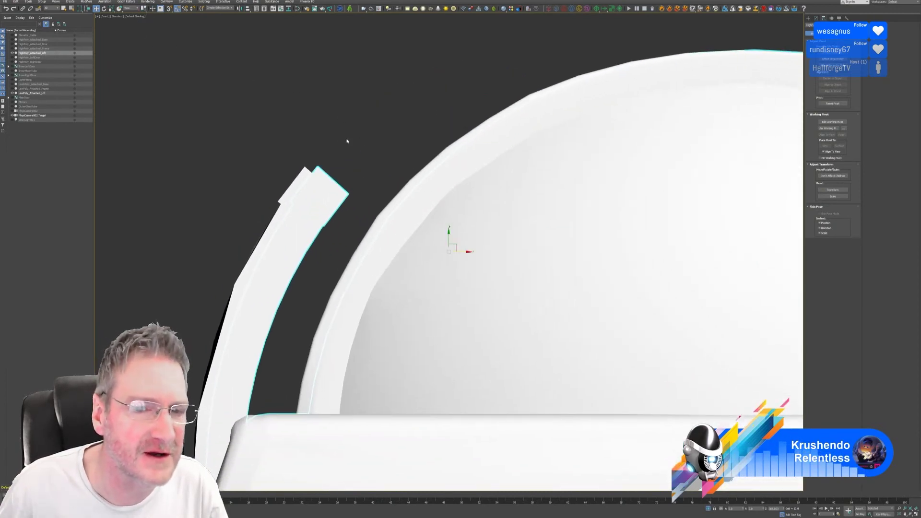
pyautogui.moveTo(346, 140); pyautogui.dragTo(409, 163, button='middle')
pyautogui.scroll(3, 419, 195)
pyautogui.moveTo(408, 195); pyautogui.dragTo(406, 155, button='middle')
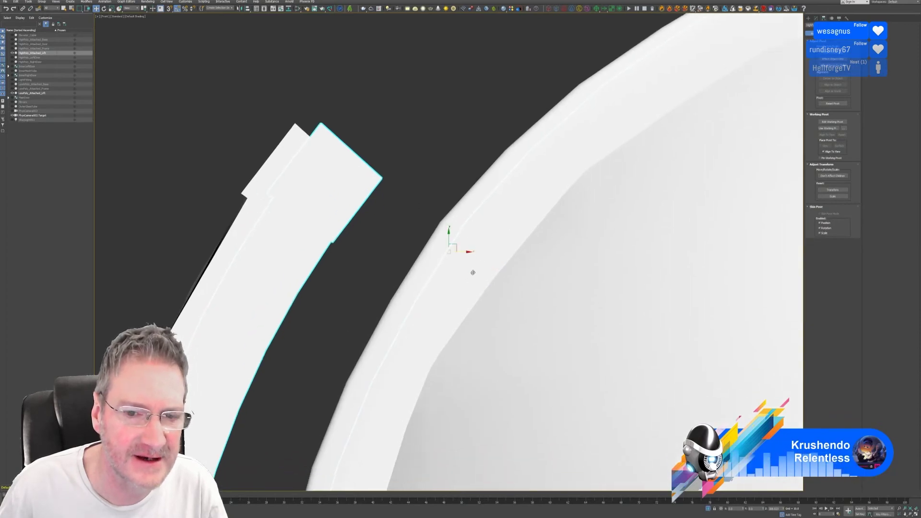
pyautogui.moveTo(465, 255); pyautogui.dragTo(450, 240)
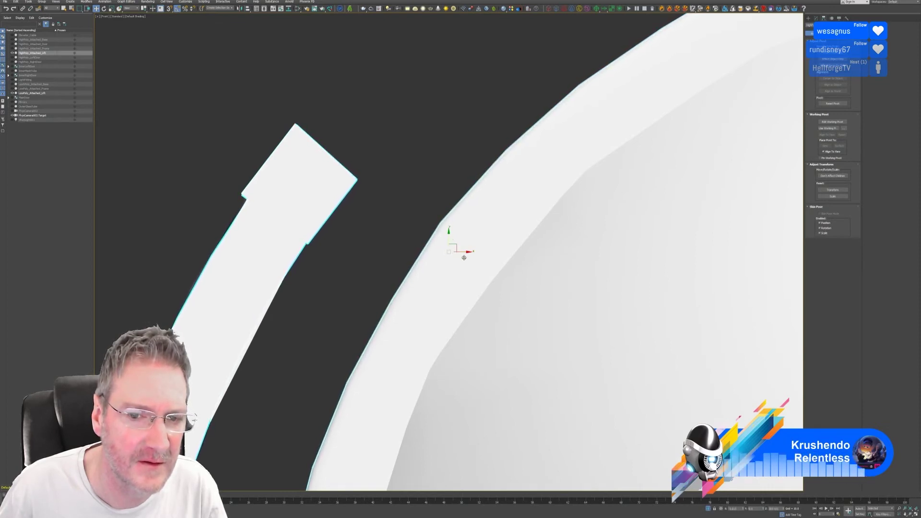
# Fine-tune the high-poly lift's X position at close zoom so the bracket edges coincide, and check the whole cage.
pyautogui.scroll(10, 376, 205)
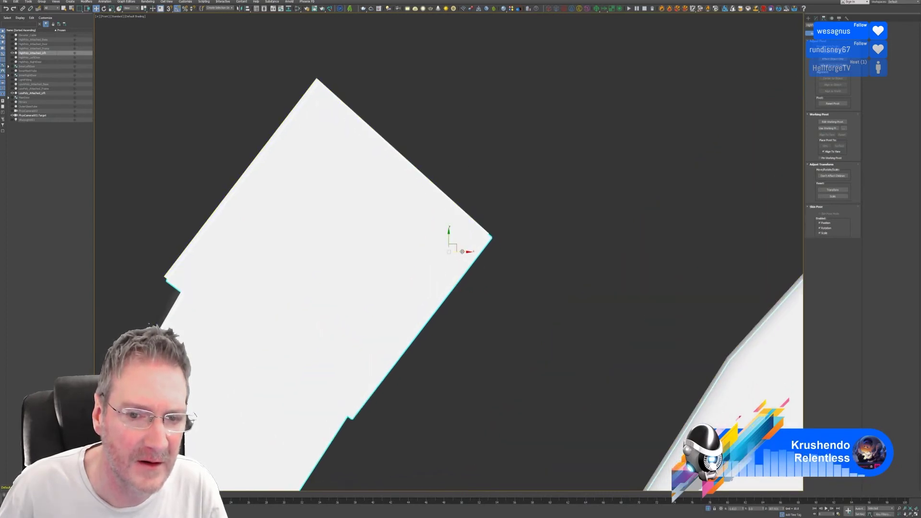
pyautogui.moveTo(462, 251)
pyautogui.mouseDown()
pyautogui.moveTo(451, 237)
pyautogui.moveTo(462, 252)
pyautogui.mouseUp()
pyautogui.scroll(-10, 463, 263)
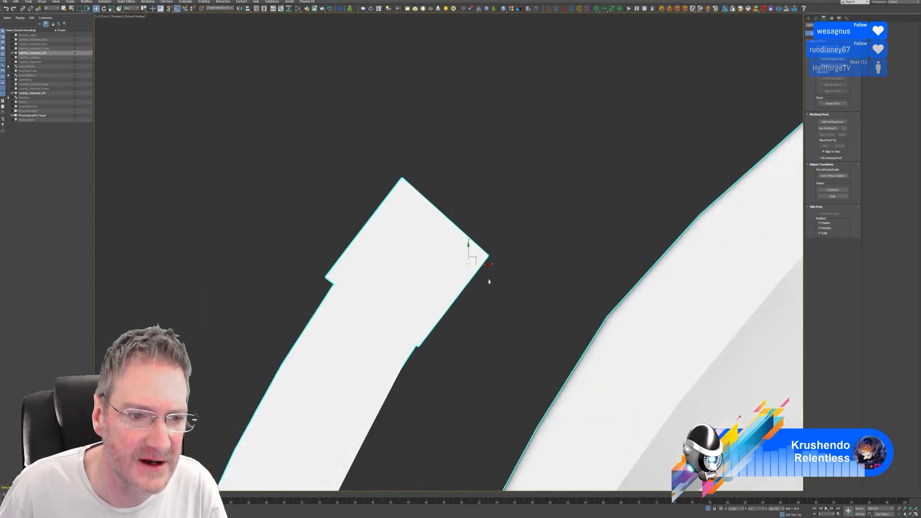
pyautogui.scroll(-6, 654, 185)
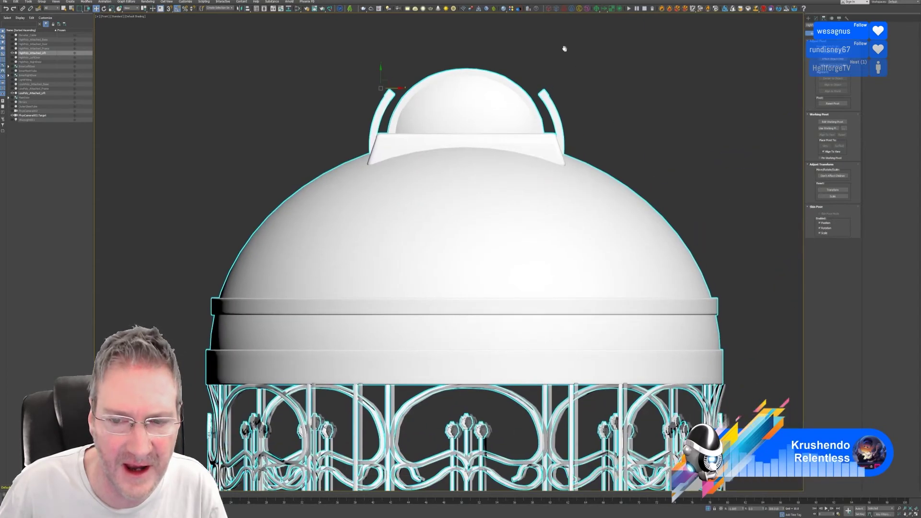
pyautogui.moveTo(622, 136); pyautogui.dragTo(625, 145, button='middle')
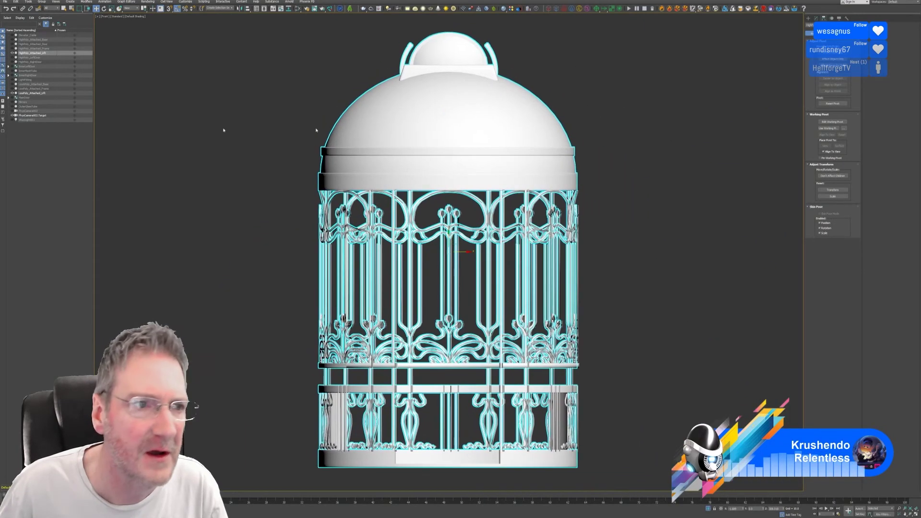
# Compare HighPoly_Attached_Lift with the low-poly lift in the maximized left view by toggling the high-poly lift's visibility.
pyautogui.click(12, 53)
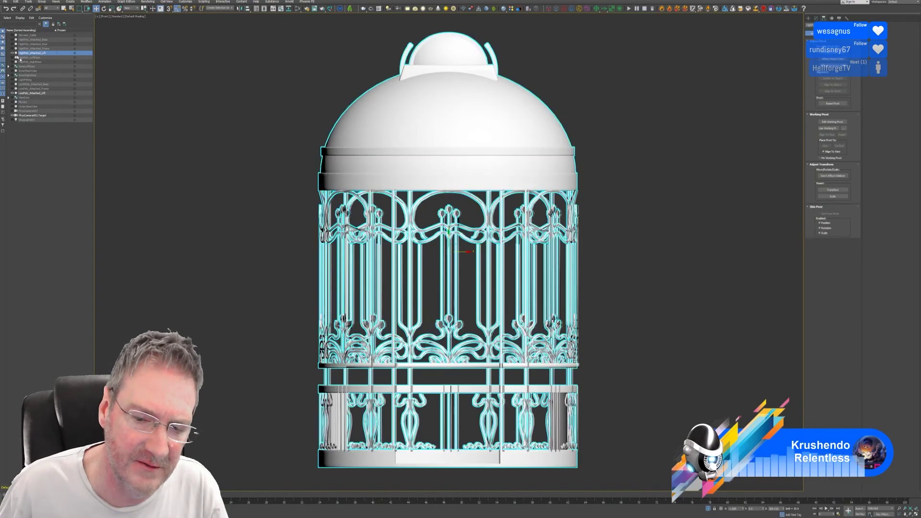
pyautogui.click(915, 515)
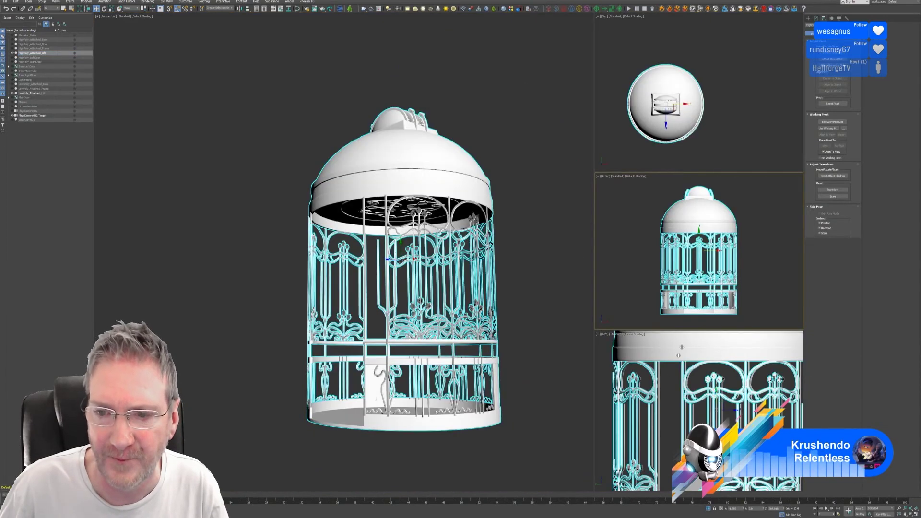
pyautogui.scroll(-5, 704, 377)
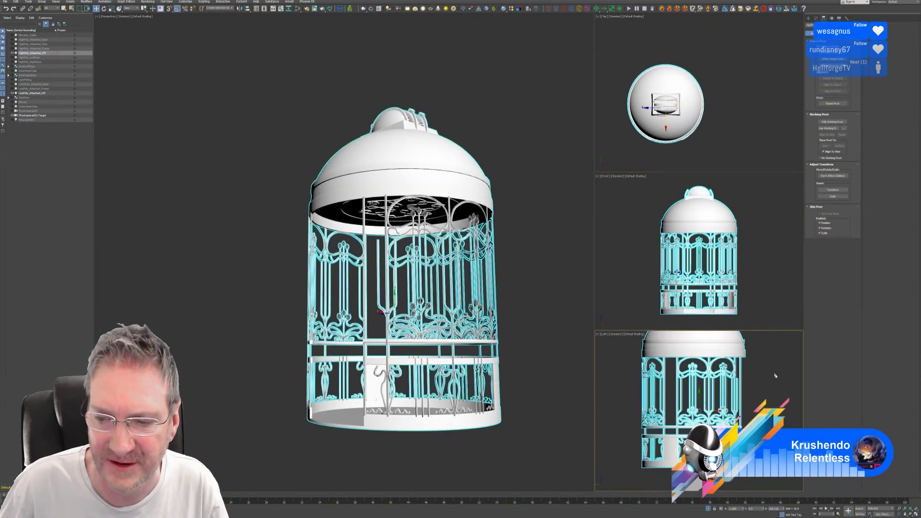
pyautogui.click(915, 515)
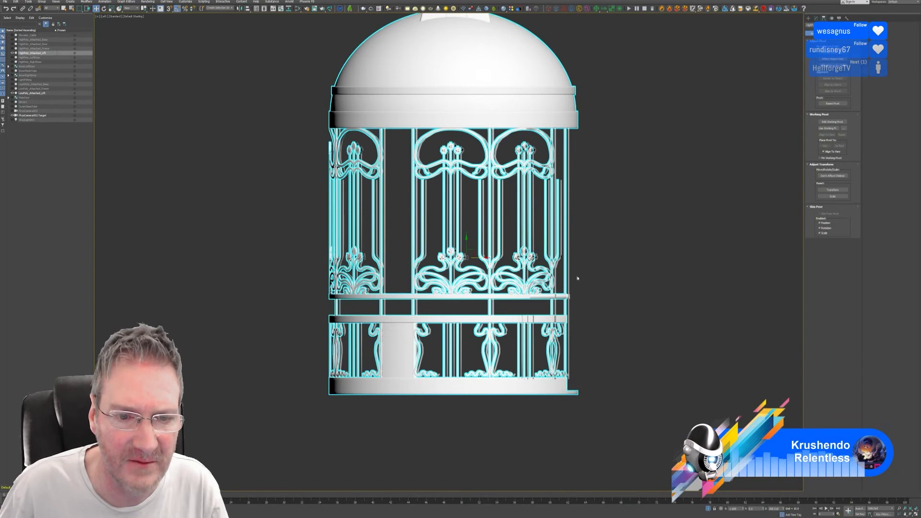
pyautogui.scroll(2, 591, 252)
pyautogui.scroll(1, 623, 198)
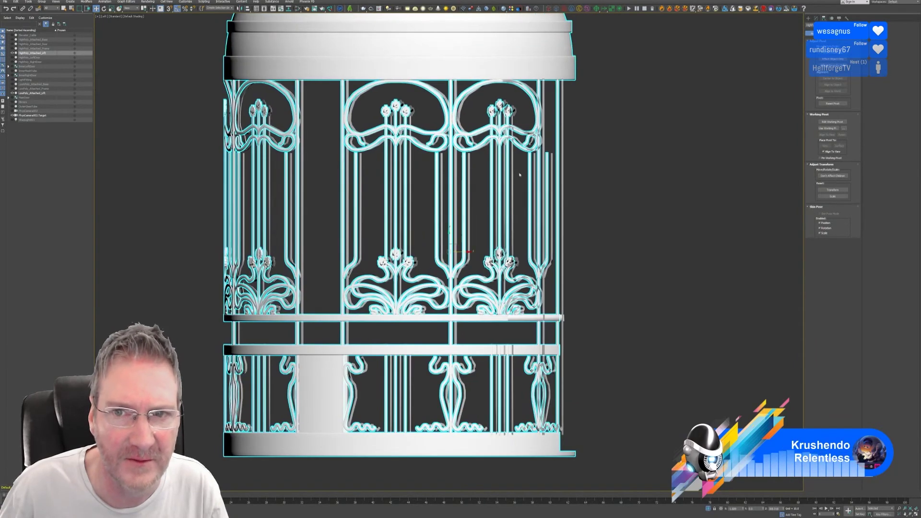
pyautogui.click(12, 54)
pyautogui.click(12, 54)
pyautogui.click(12, 54)
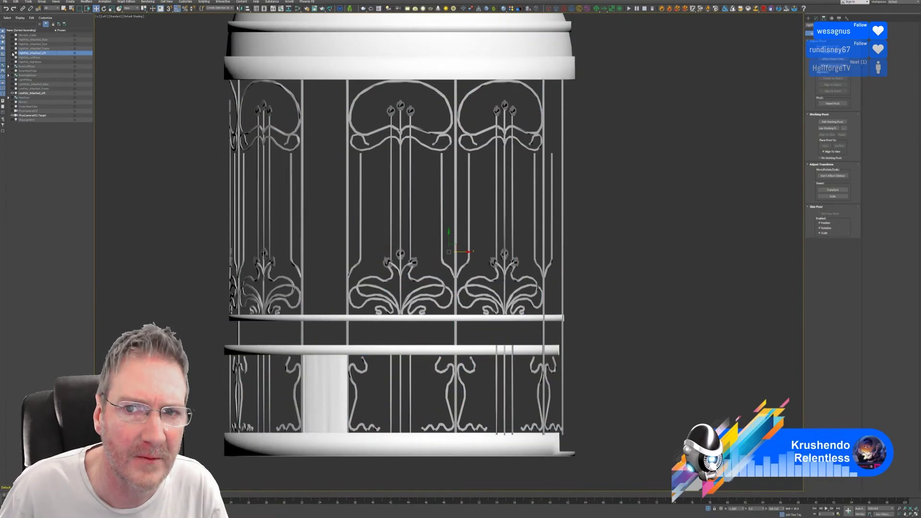
pyautogui.click(12, 54)
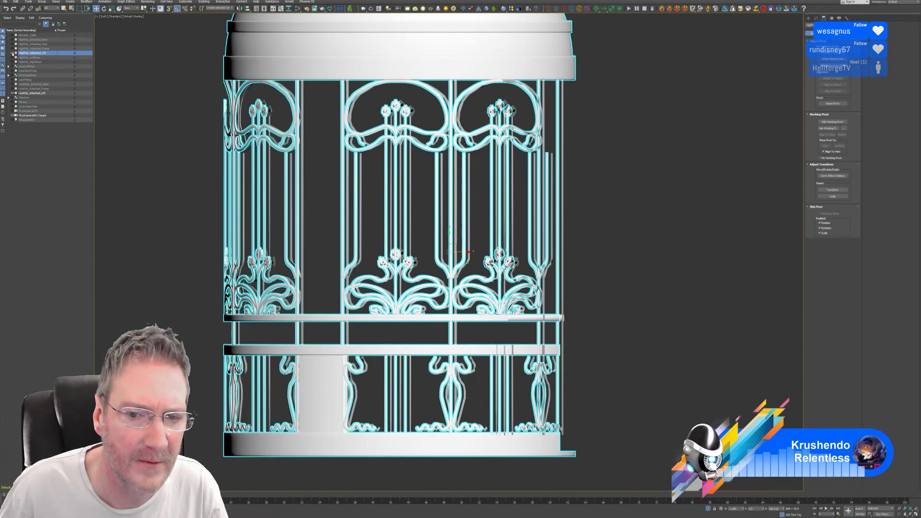
# Move HighPoly_Attached_Lift horizontally in the left view until its railing bars coincide with the low-poly bars, fine-tuning at close zoom.
pyautogui.scroll(4, 460, 254)
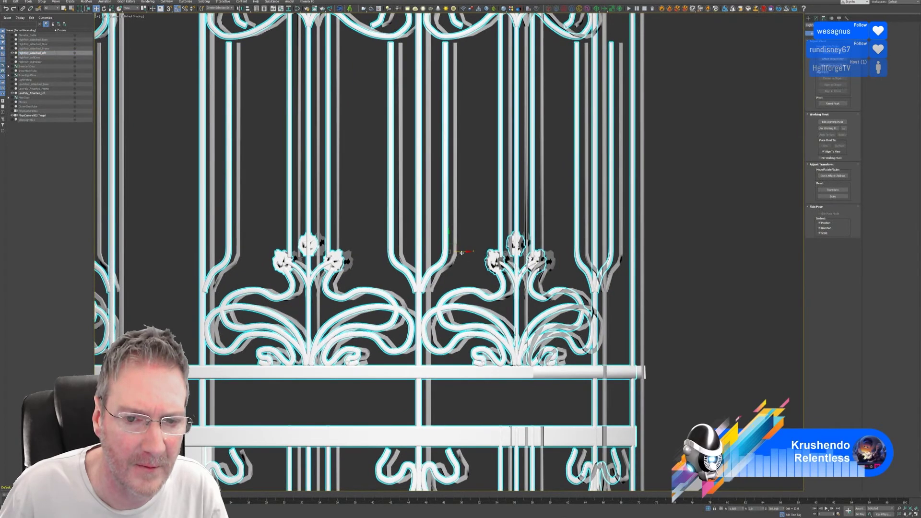
pyautogui.moveTo(463, 252); pyautogui.dragTo(466, 253)
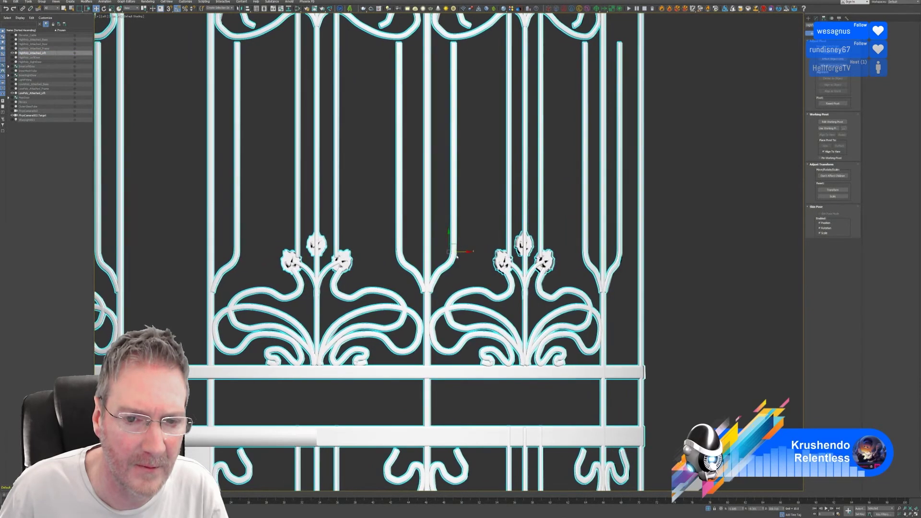
pyautogui.scroll(4, 465, 252)
pyautogui.scroll(3, 463, 251)
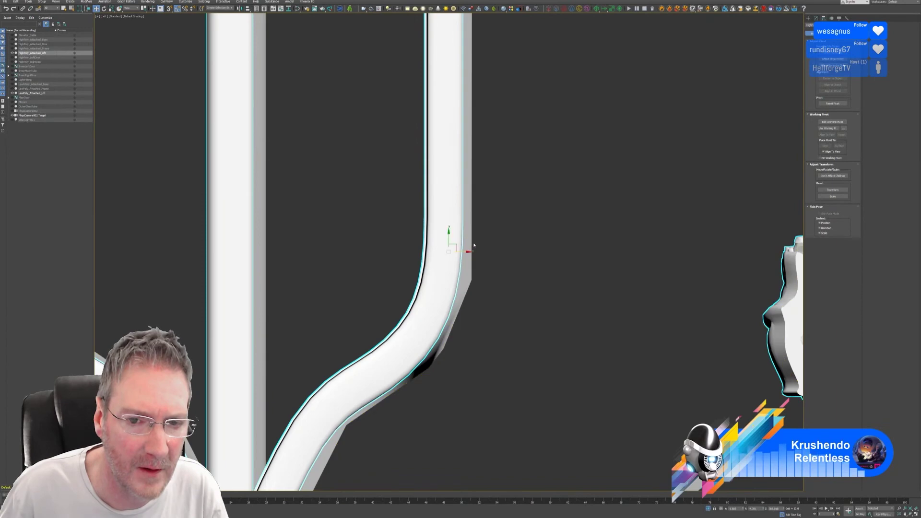
pyautogui.moveTo(462, 252); pyautogui.dragTo(474, 253)
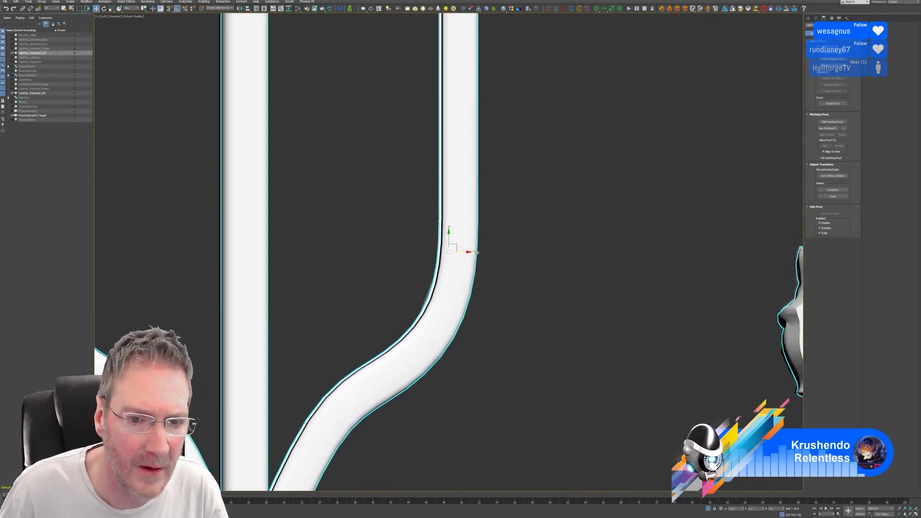
pyautogui.moveTo(474, 254); pyautogui.dragTo(476, 250)
pyautogui.scroll(8, 253, 242)
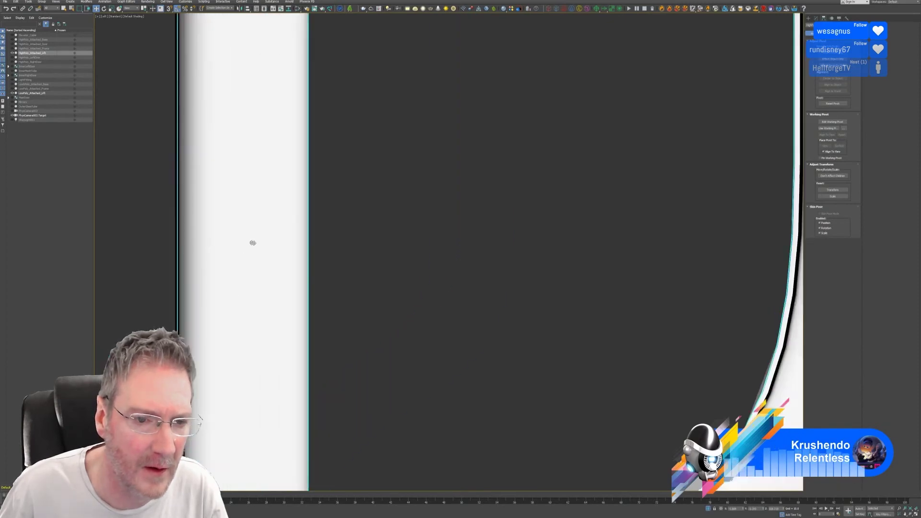
pyautogui.moveTo(353, 207); pyautogui.dragTo(346, 191, button='middle')
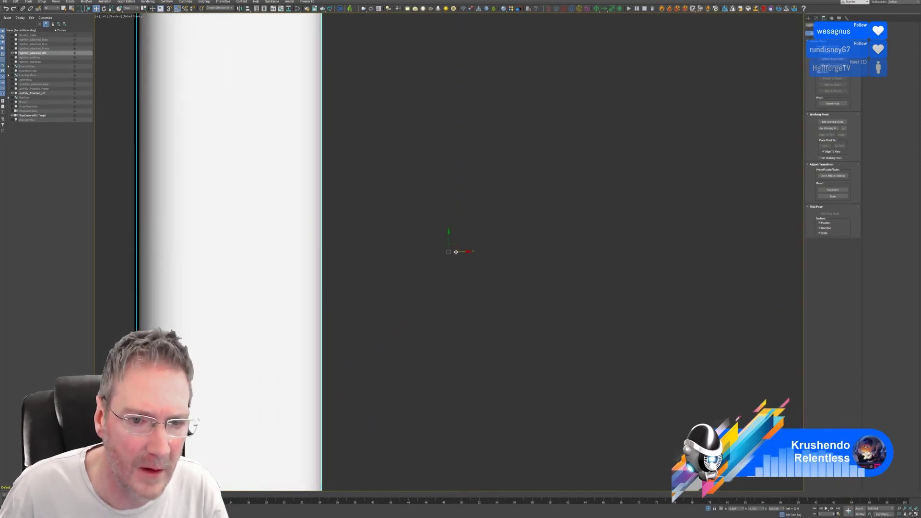
pyautogui.scroll(-5, 452, 256)
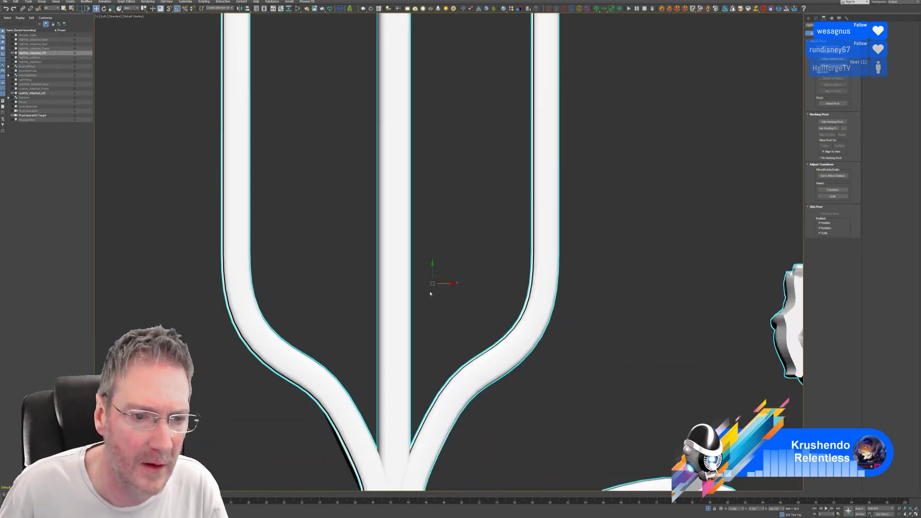
# Check the whole cage and dome in the left view, toggling HighPoly_Attached_Lift's visibility to compare both lifts.
pyautogui.scroll(-6, 446, 278)
pyautogui.scroll(-4, 437, 309)
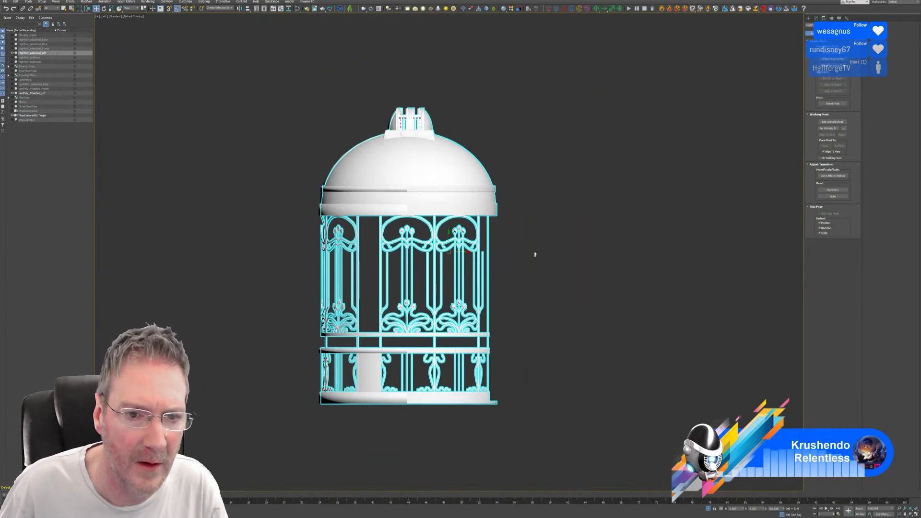
pyautogui.moveTo(534, 255); pyautogui.dragTo(608, 221, button='middle')
pyautogui.scroll(2, 549, 249)
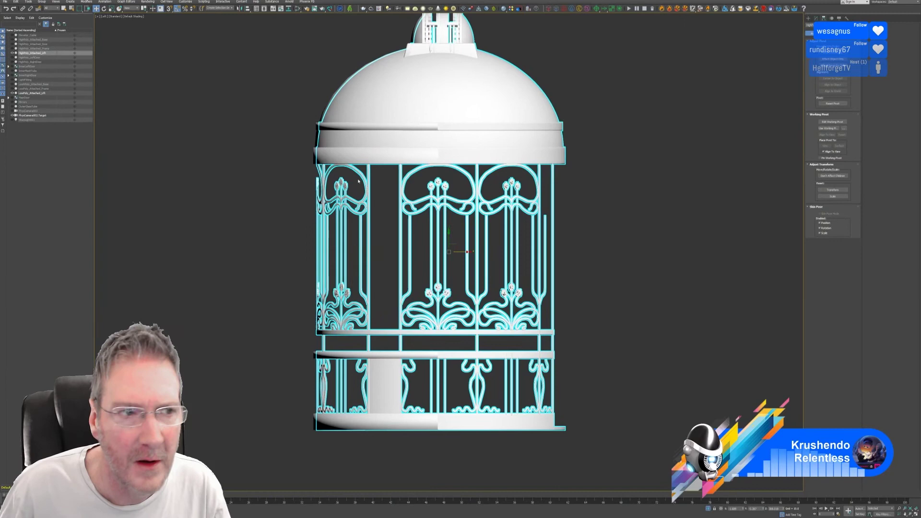
pyautogui.click(13, 53)
pyautogui.click(13, 53)
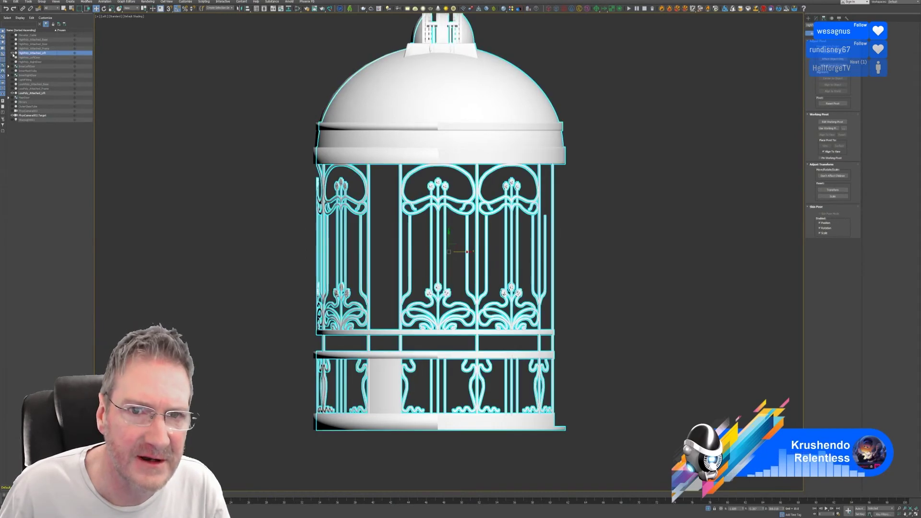
pyautogui.click(13, 53)
pyautogui.click(13, 54)
pyautogui.moveTo(551, 83); pyautogui.dragTo(568, 146, button='middle')
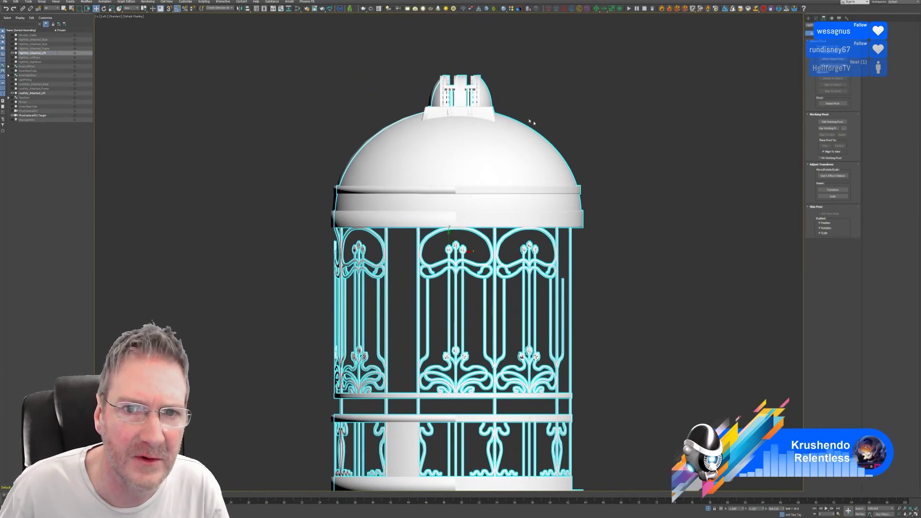
pyautogui.scroll(2, 480, 97)
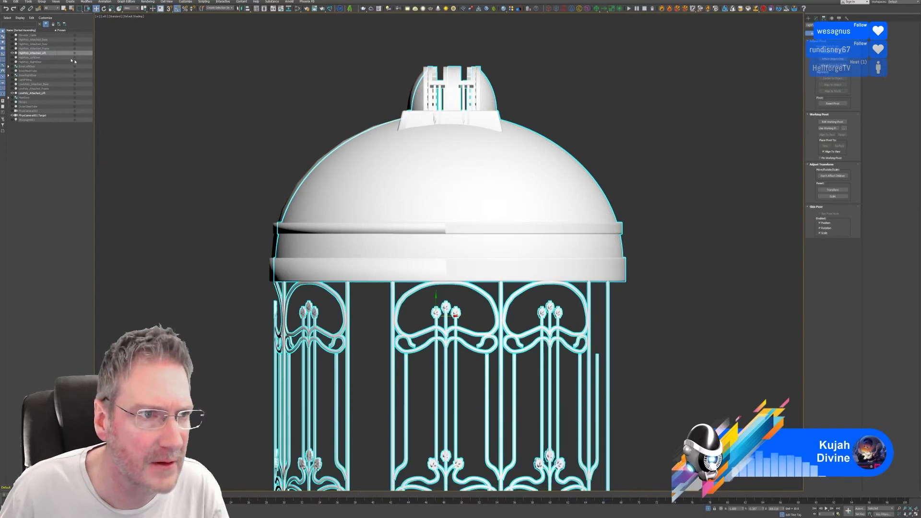
# Move HighPoly_Attached_Lift horizontally in the left view until its dome and top brackets line up with the low-poly lift.
pyautogui.click(449, 252)
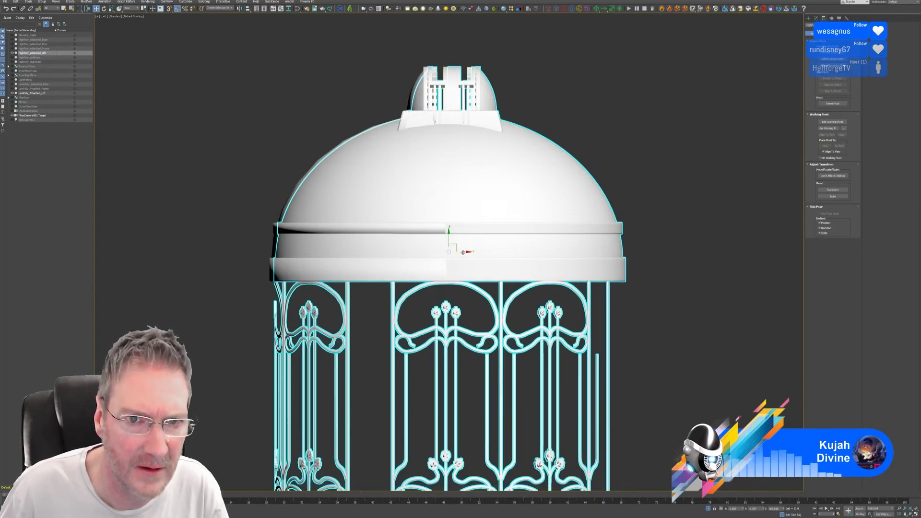
pyautogui.moveTo(463, 252); pyautogui.dragTo(458, 260)
pyautogui.scroll(6, 461, 192)
pyautogui.moveTo(451, 96); pyautogui.dragTo(461, 303, button='middle')
pyautogui.scroll(3, 466, 110)
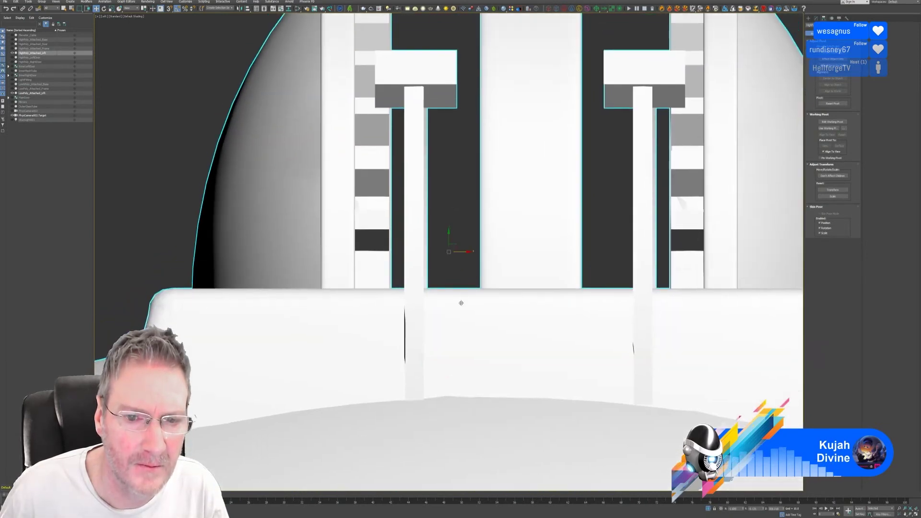
pyautogui.moveTo(461, 252); pyautogui.dragTo(459, 258)
pyautogui.scroll(-8, 475, 256)
pyautogui.moveTo(670, 266); pyautogui.dragTo(632, 141, button='middle')
pyautogui.scroll(-2, 631, 144)
pyautogui.moveTo(677, 262); pyautogui.dragTo(646, 191, button='middle')
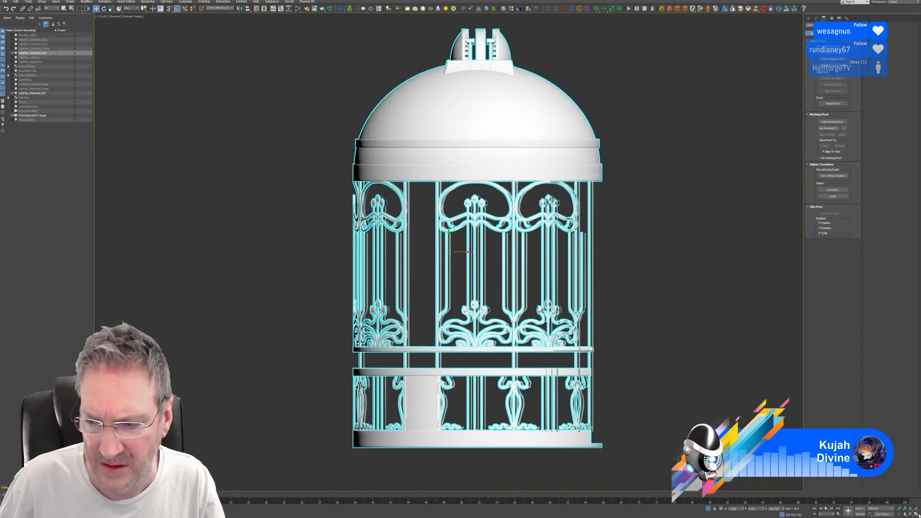
# Return to the four-view layout and examine from several perspective angles how the high-poly and low-poly railings overlap.
pyautogui.hotkey('alt', 'w')
pyautogui.hotkey('ctrl', 'z')
pyautogui.moveTo(527, 288)
pyautogui.mouseDown(button='middle')
pyautogui.moveTo(516, 280)
pyautogui.moveTo(539, 274)
pyautogui.mouseUp(button='middle')
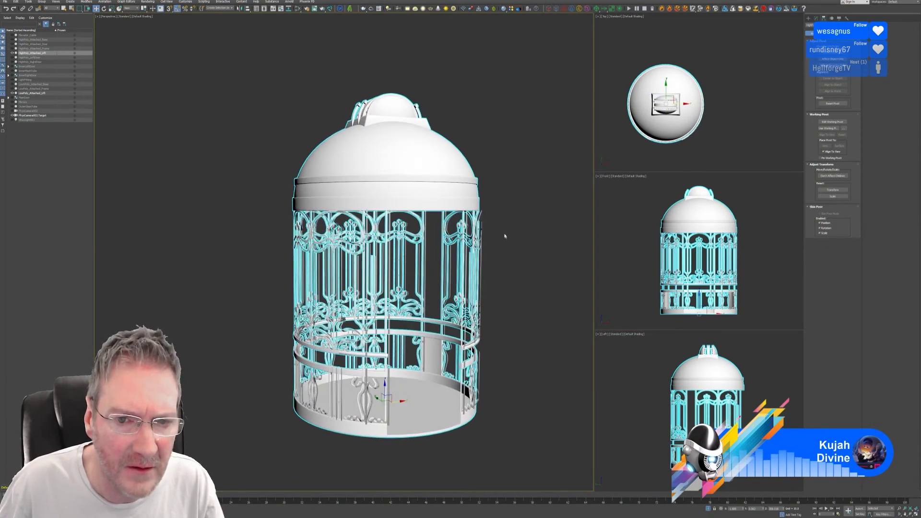
pyautogui.scroll(3, 500, 230)
pyautogui.moveTo(488, 217); pyautogui.dragTo(508, 237, button='middle')
pyautogui.scroll(-4, 506, 233)
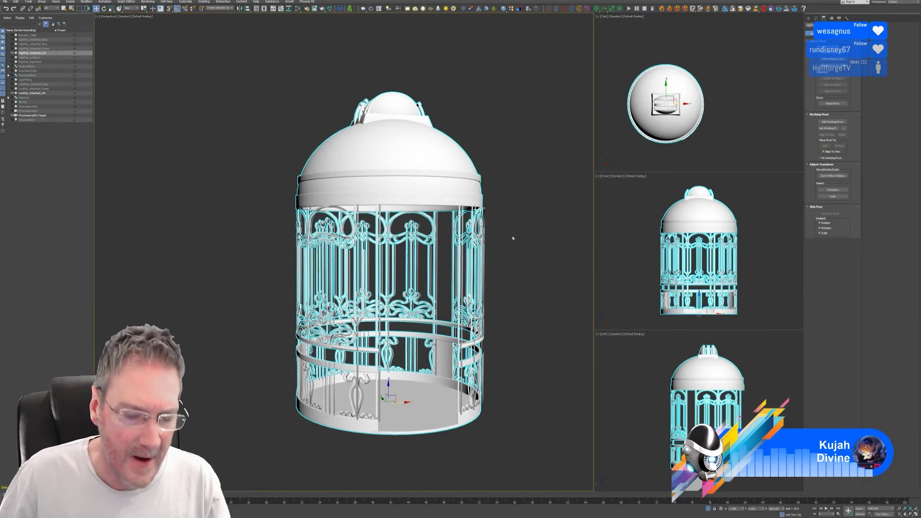
pyautogui.keyDown('alt'); pyautogui.moveTo(527, 323); pyautogui.dragTo(538, 325, button='middle'); pyautogui.keyUp('alt')
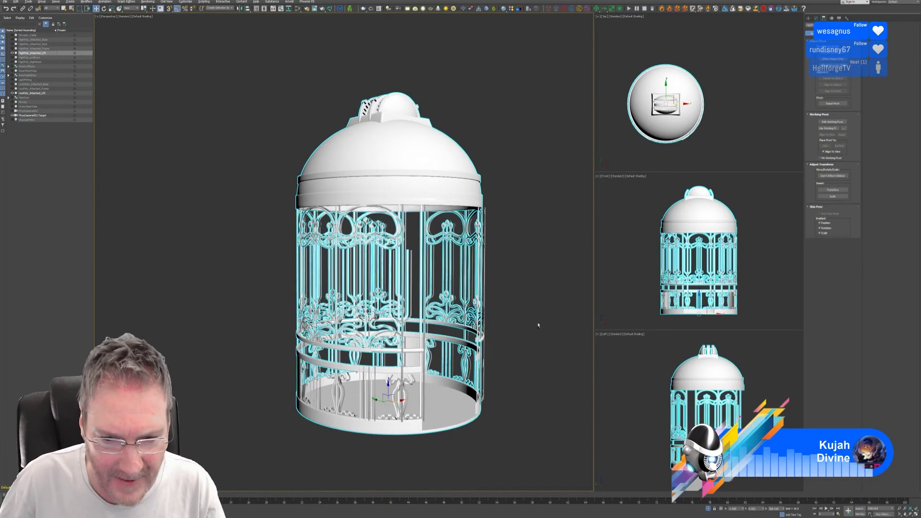
pyautogui.scroll(4, 508, 297)
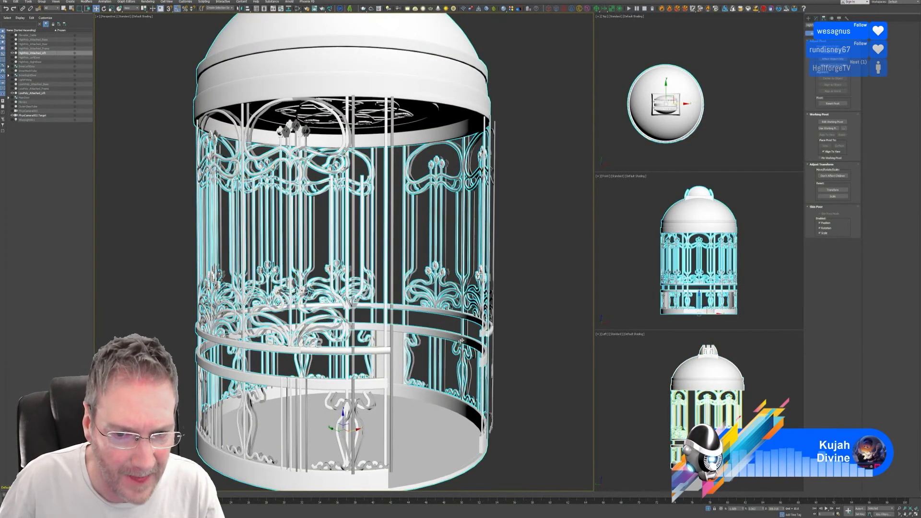
pyautogui.scroll(-4, 510, 321)
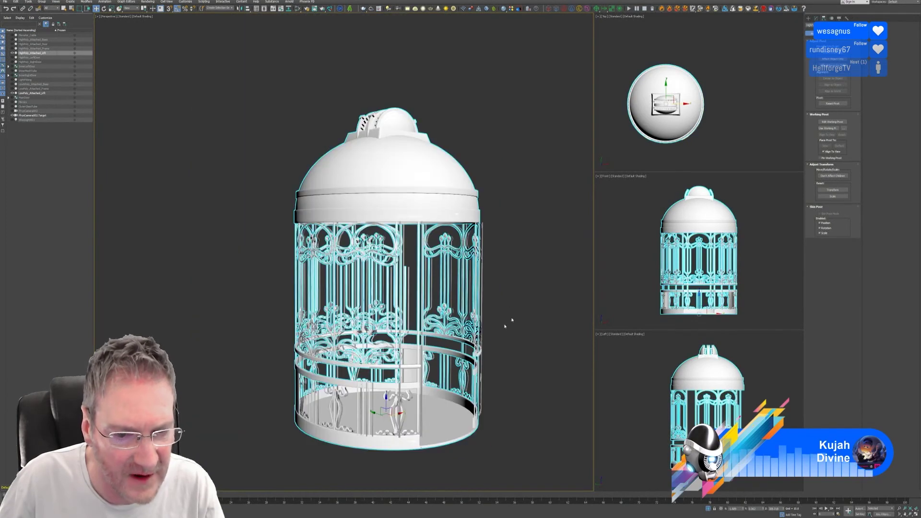
pyautogui.keyDown('alt'); pyautogui.moveTo(510, 323); pyautogui.dragTo(470, 292, button='middle'); pyautogui.keyUp('alt')
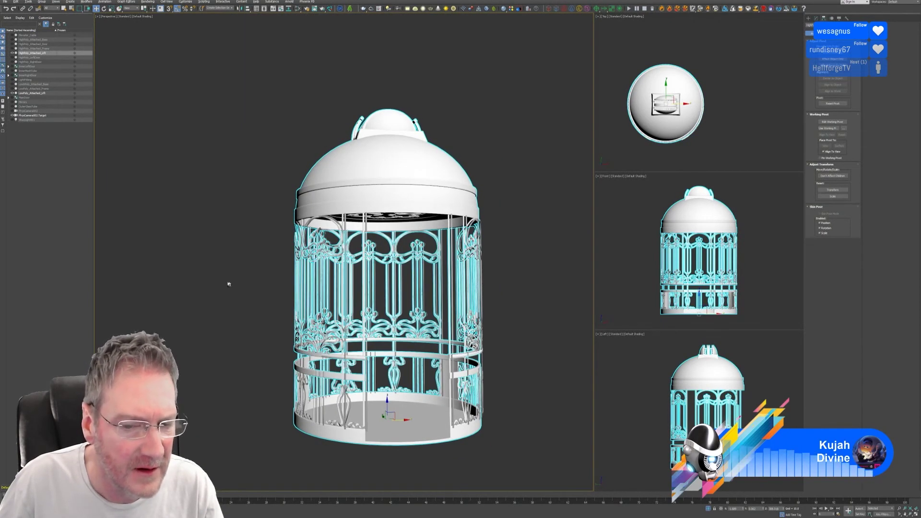
pyautogui.moveTo(229, 284)
pyautogui.keyDown('alt'); pyautogui.mouseDown(button='middle')
pyautogui.moveTo(202, 282)
pyautogui.moveTo(216, 286)
pyautogui.mouseUp(button='middle'); pyautogui.keyUp('alt')
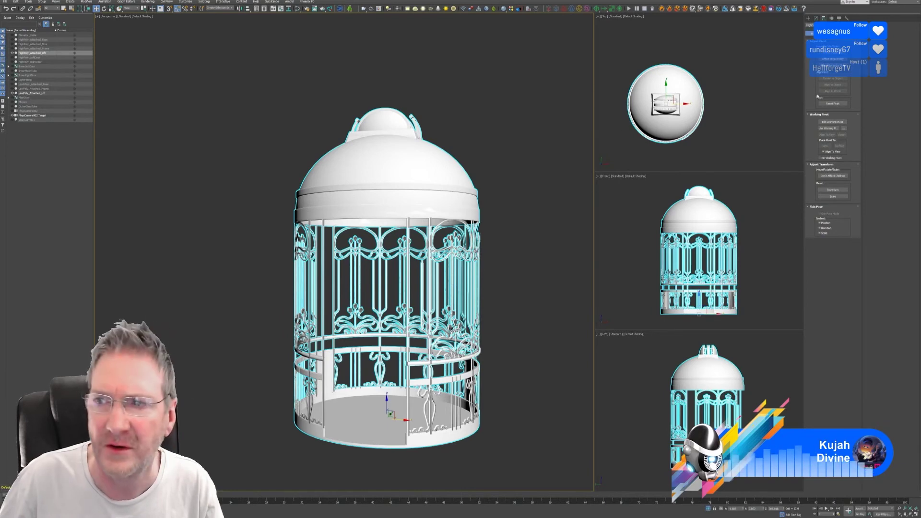
# Select the cage railing elements of HighPoly_Attached_Lift in the front view at Element sub-object level.
pyautogui.click(816, 18)
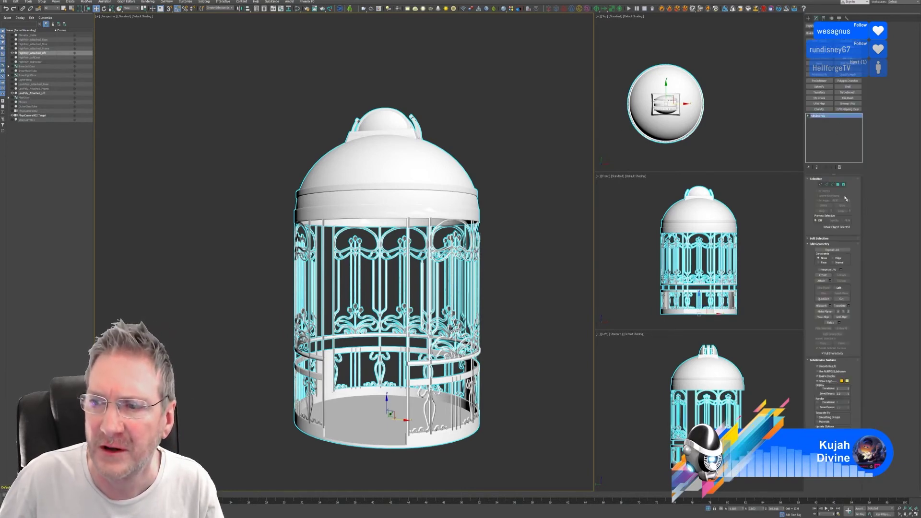
pyautogui.click(844, 185)
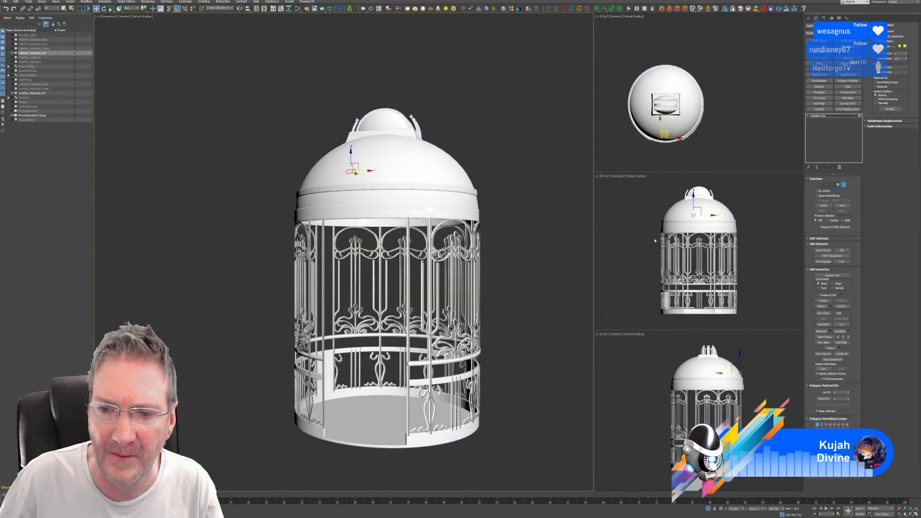
pyautogui.moveTo(654, 238); pyautogui.dragTo(778, 308)
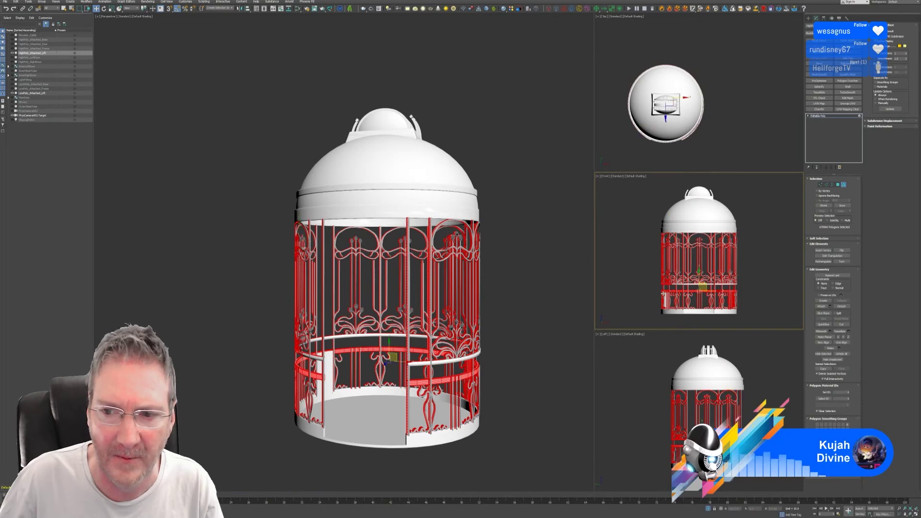
pyautogui.click(682, 281)
pyautogui.click(711, 282)
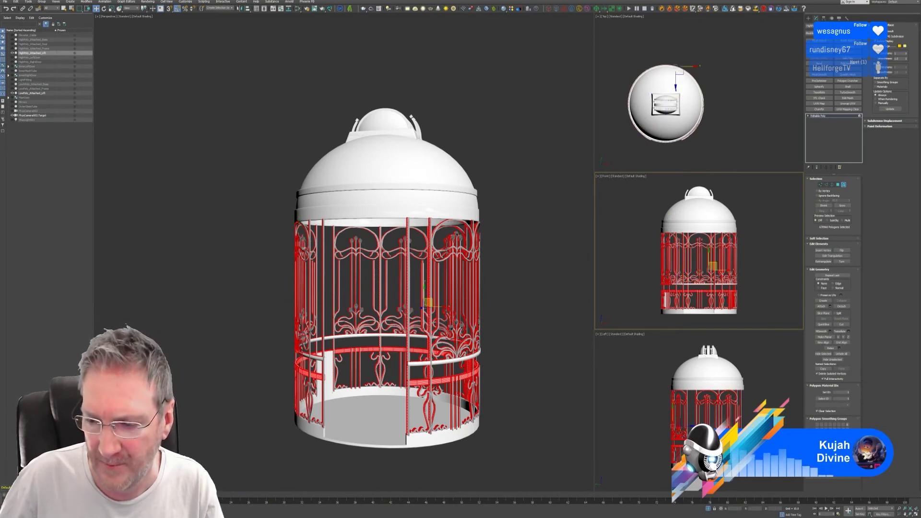
# Examine the offset between the selected high-poly railing elements and the low-poly railings along the cage in the front view.
pyautogui.hotkey('alt', 'w')
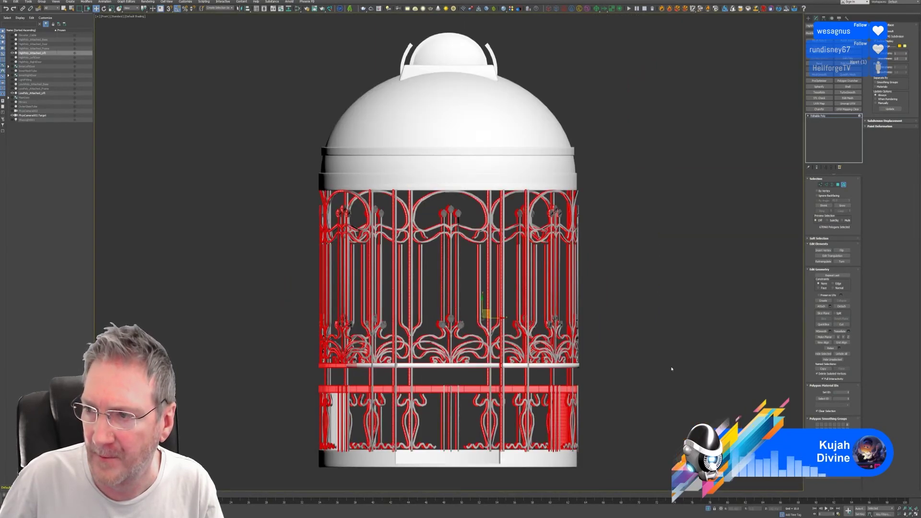
pyautogui.click(507, 322)
pyautogui.click(456, 270)
pyautogui.click(573, 229)
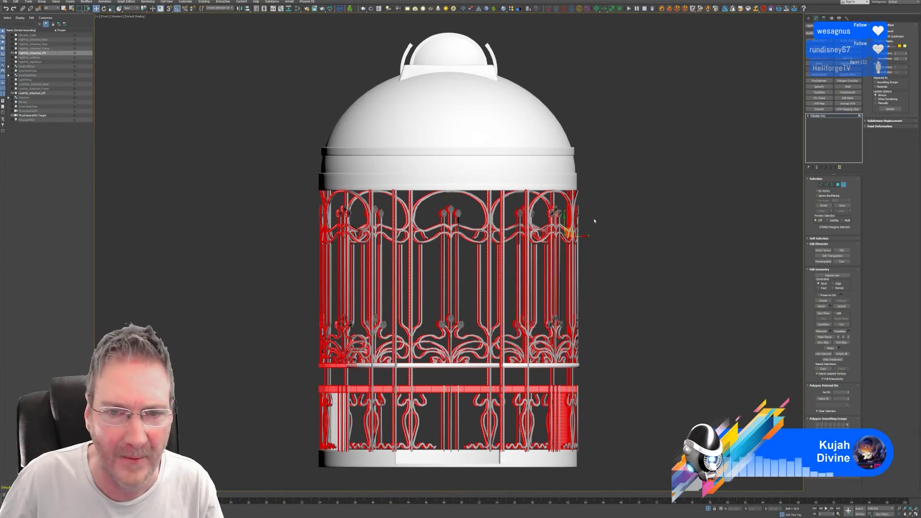
pyautogui.moveTo(598, 218); pyautogui.dragTo(605, 218, button='middle')
pyautogui.click(349, 208)
pyautogui.scroll(5, 349, 206)
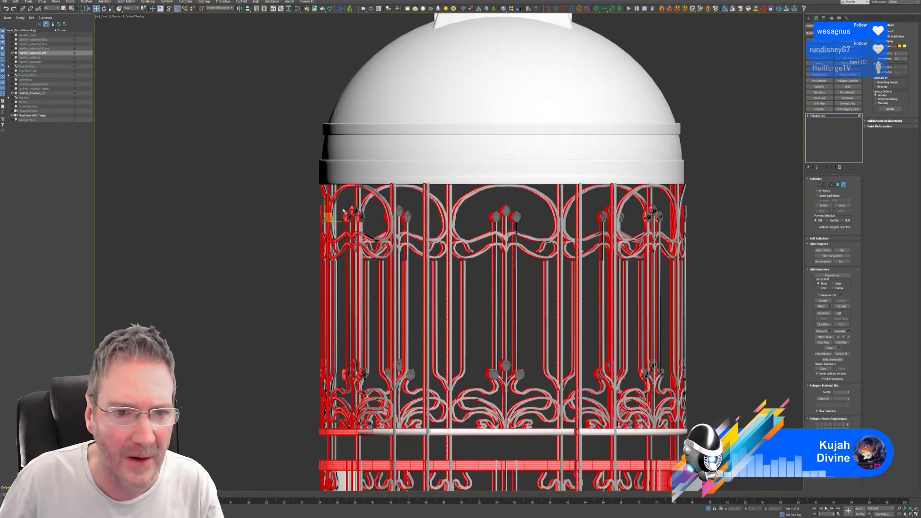
pyautogui.moveTo(564, 214); pyautogui.dragTo(493, 78, button='middle')
pyautogui.moveTo(540, 320); pyautogui.dragTo(533, 147, button='middle')
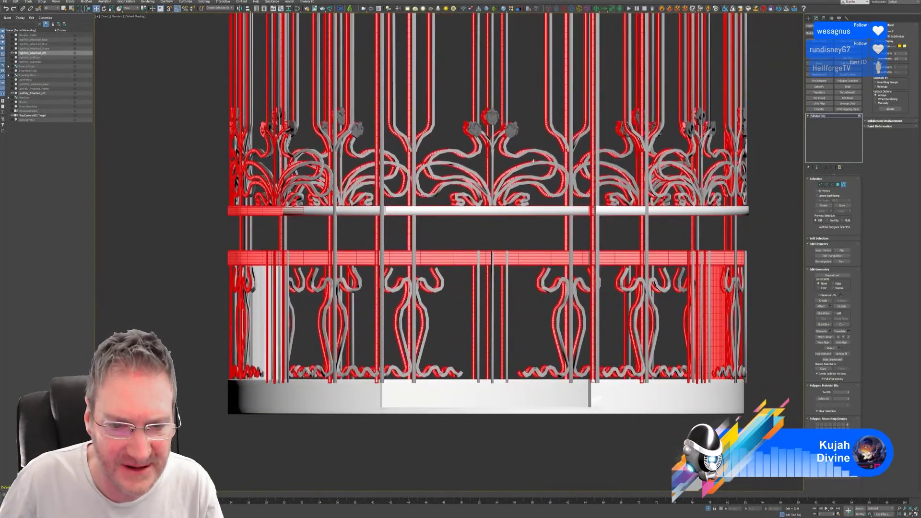
pyautogui.moveTo(478, 186); pyautogui.dragTo(490, 338, button='middle')
pyautogui.scroll(-3, 490, 338)
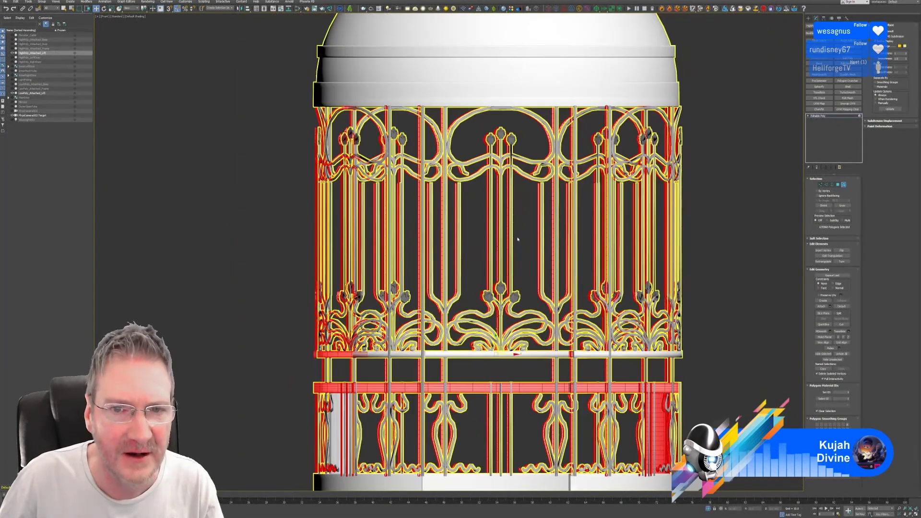
pyautogui.moveTo(514, 243); pyautogui.dragTo(500, 239, button='middle')
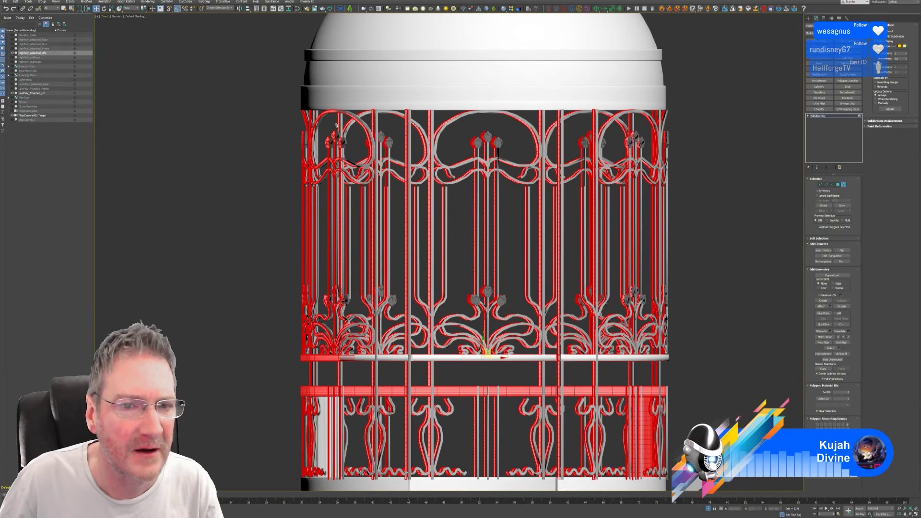
pyautogui.scroll(2, 499, 323)
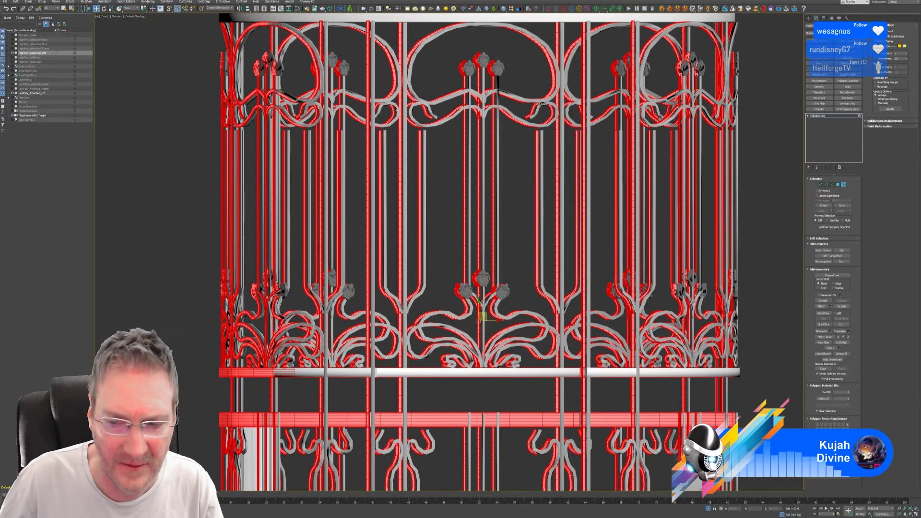
# Toggle LowPoly_Attached_Lift's visibility in the four-view layout to compare the selected high-poly railings with and without it from below.
pyautogui.hotkey('alt', 'w')
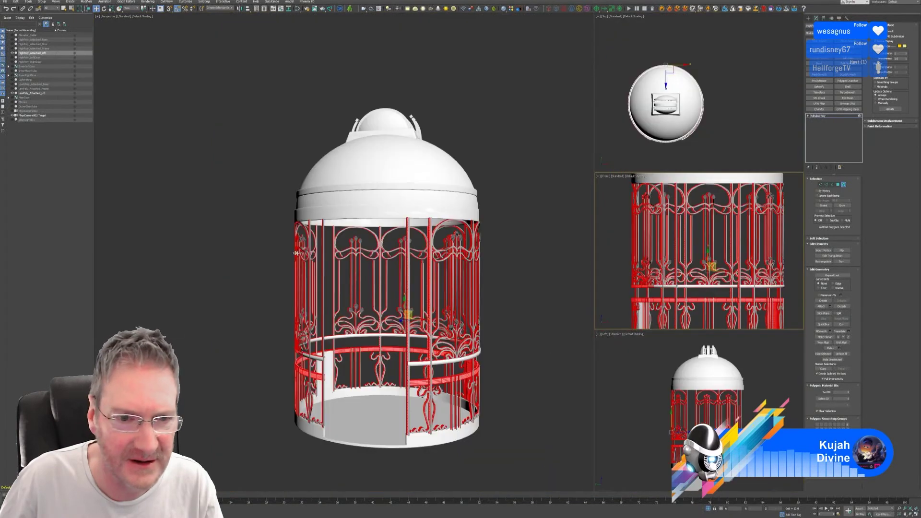
pyautogui.click(13, 93)
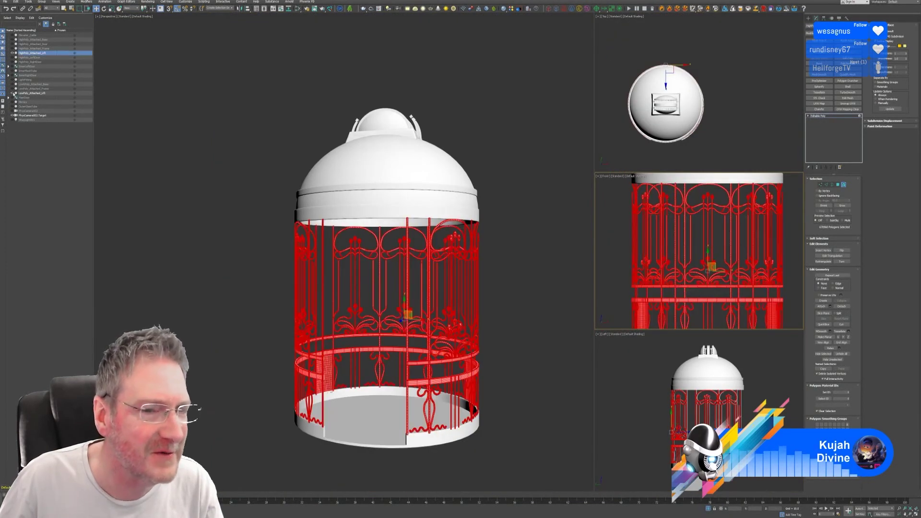
pyautogui.keyDown('alt'); pyautogui.moveTo(467, 383); pyautogui.dragTo(498, 340, button='middle'); pyautogui.keyUp('alt')
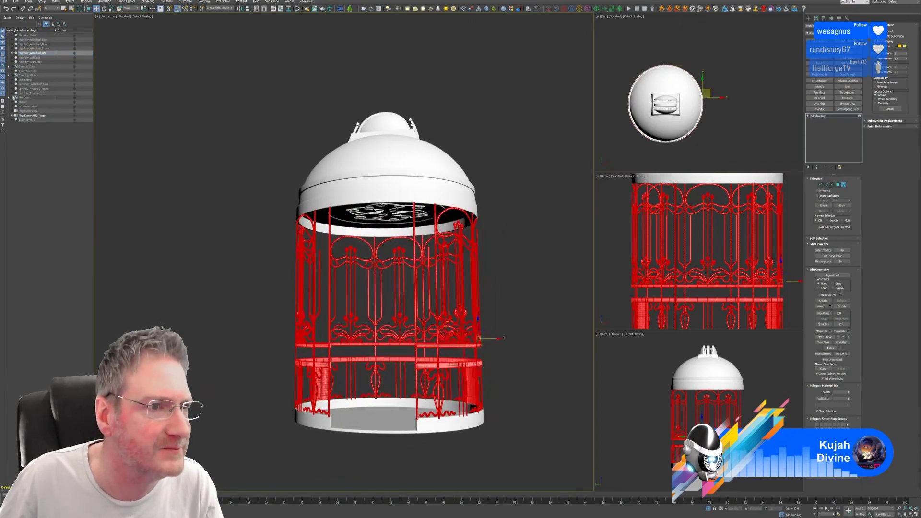
pyautogui.click(13, 93)
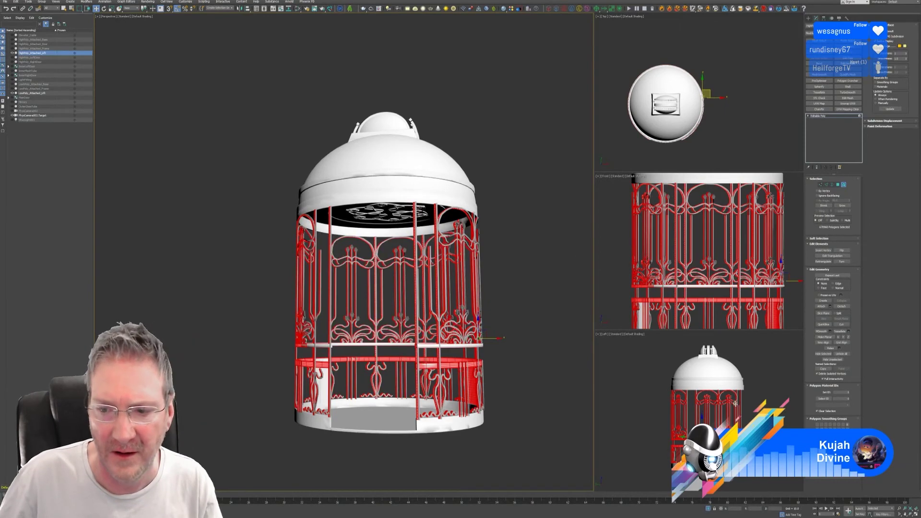
# Move the selected railing elements horizontally in the front view until they nearly overlap the low-poly railings.
pyautogui.moveTo(787, 233); pyautogui.dragTo(785, 233, button='middle')
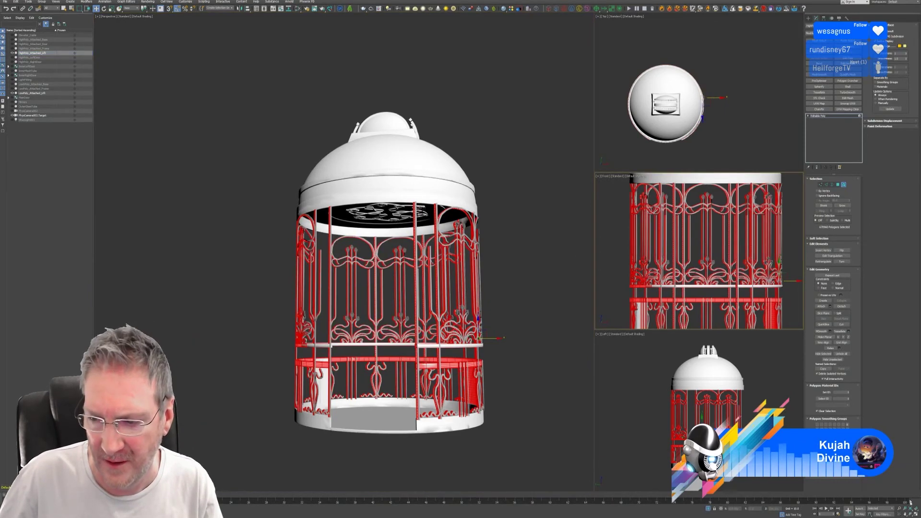
pyautogui.hotkey('alt', 'w')
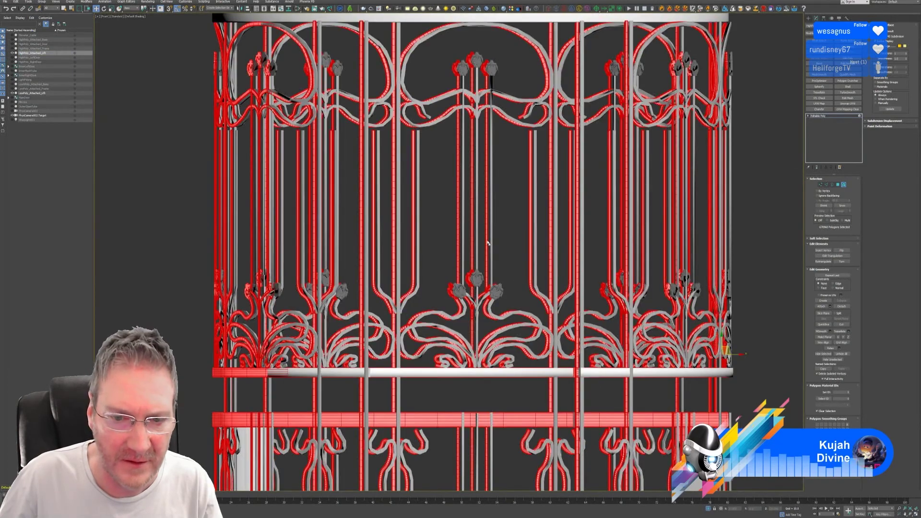
pyautogui.moveTo(475, 201); pyautogui.dragTo(360, 136, button='middle')
pyautogui.scroll(2, 623, 288)
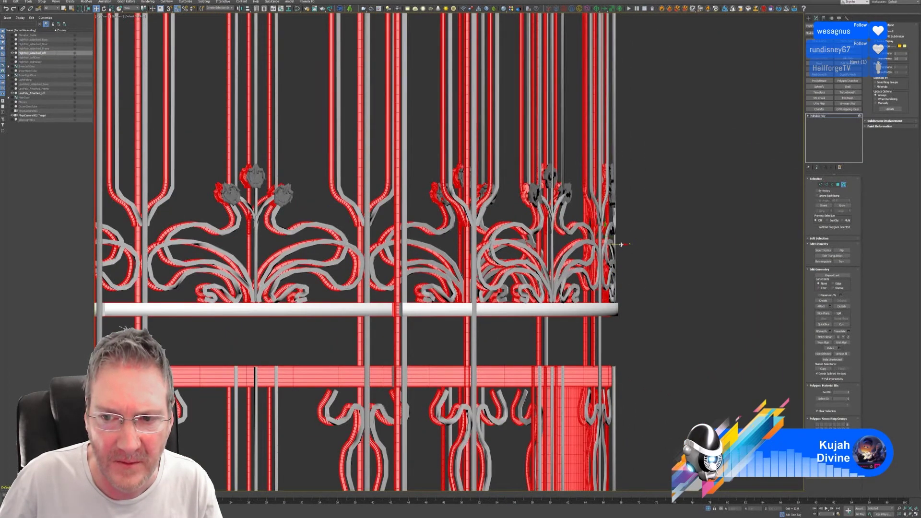
pyautogui.moveTo(620, 245)
pyautogui.mouseDown()
pyautogui.moveTo(628, 244)
pyautogui.moveTo(619, 246)
pyautogui.mouseUp()
pyautogui.scroll(5, 548, 244)
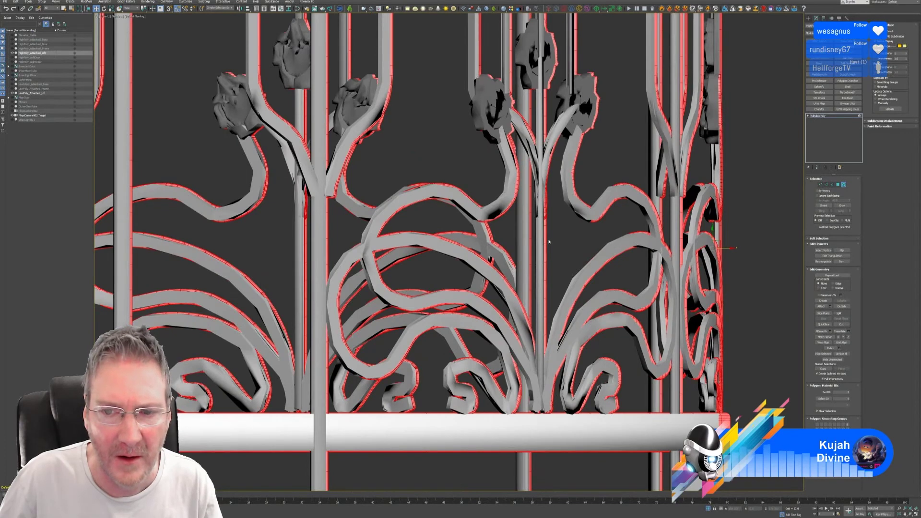
pyautogui.scroll(-1, 552, 242)
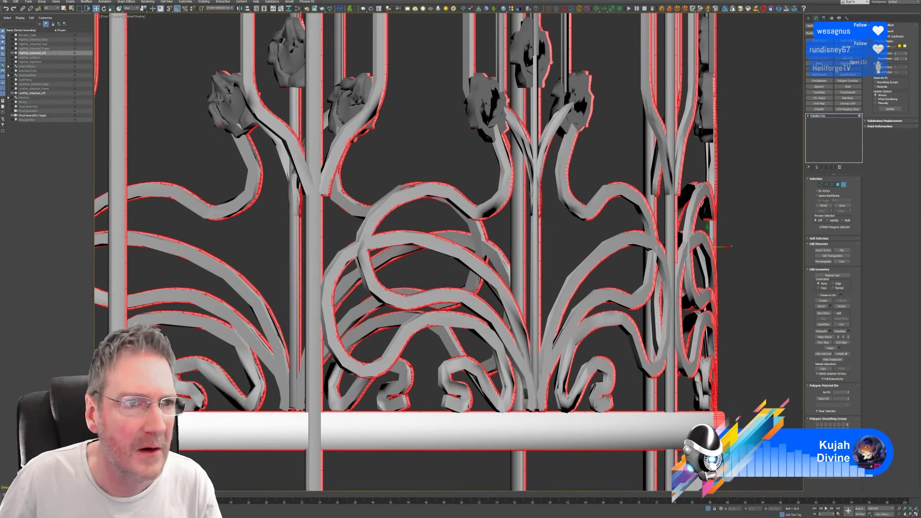
# Change the transform center setting and fine-tune the railing elements' horizontal position in the front view against the low-poly bars.
pyautogui.moveTo(144, 8); pyautogui.dragTo(146, 31)
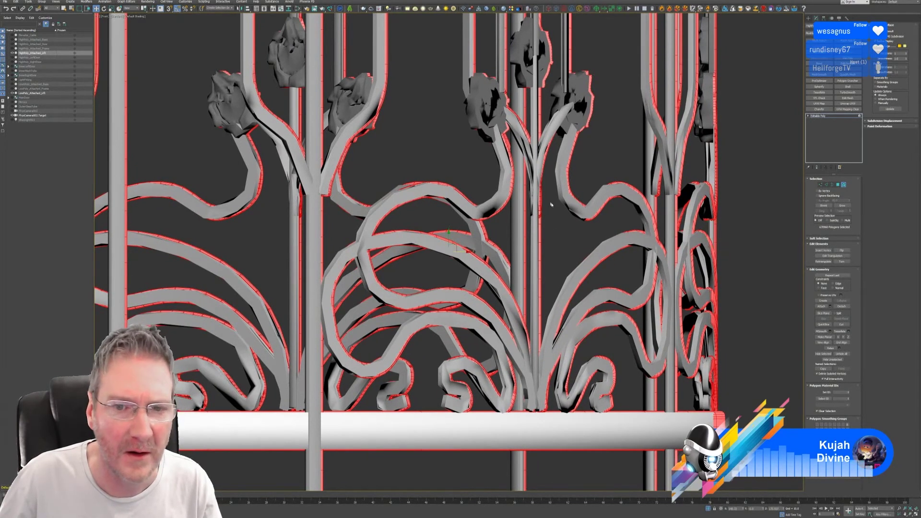
pyautogui.scroll(6, 468, 240)
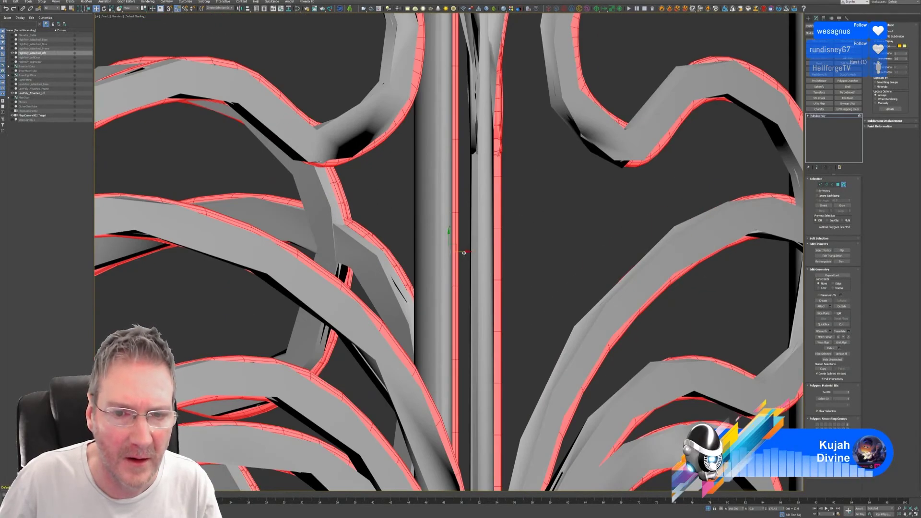
pyautogui.moveTo(465, 253); pyautogui.dragTo(459, 256)
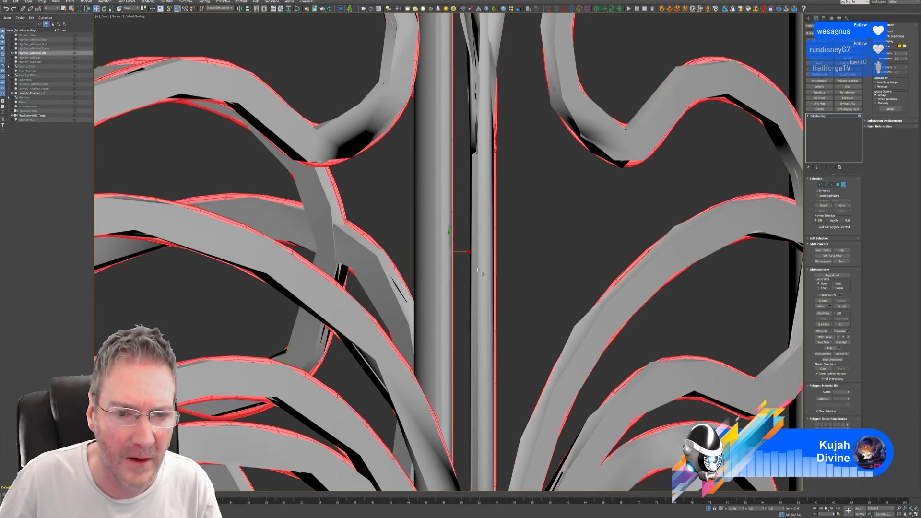
pyautogui.scroll(-6, 513, 308)
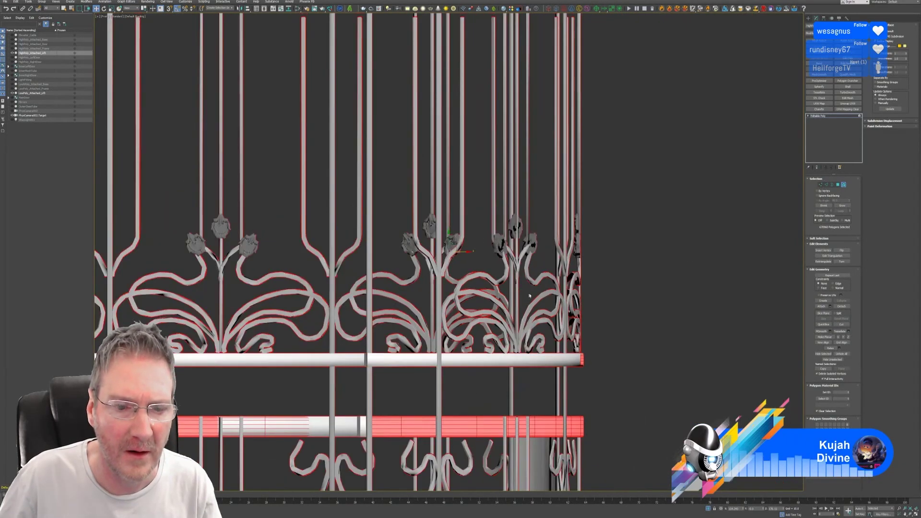
pyautogui.scroll(-5, 530, 295)
pyautogui.scroll(-2, 613, 231)
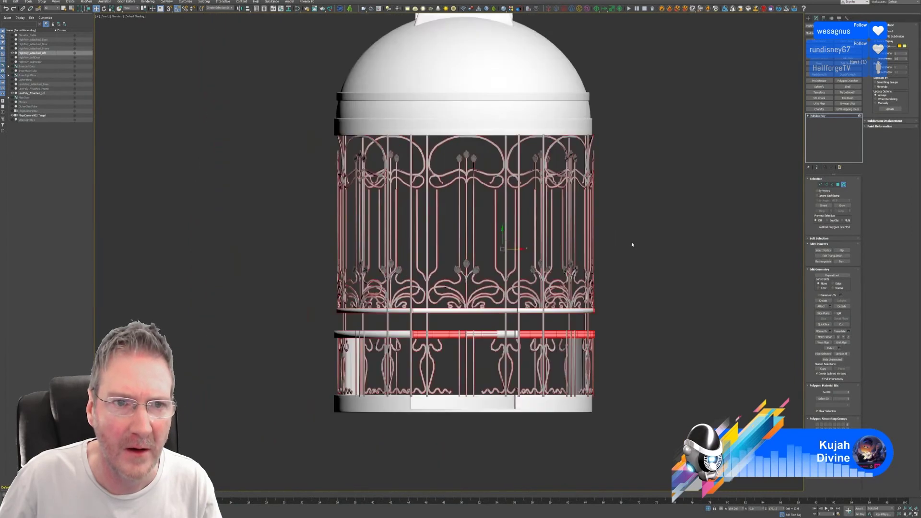
pyautogui.moveTo(646, 210); pyautogui.dragTo(646, 230, button='middle')
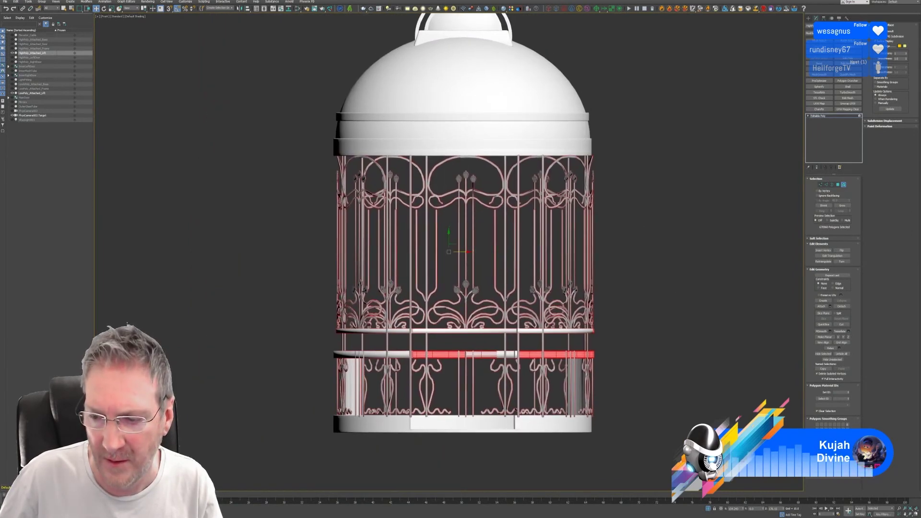
# Move the selected railing elements horizontally in the left view until their bars and flower ornaments line up with the low-poly railings.
pyautogui.hotkey('alt', 'w')
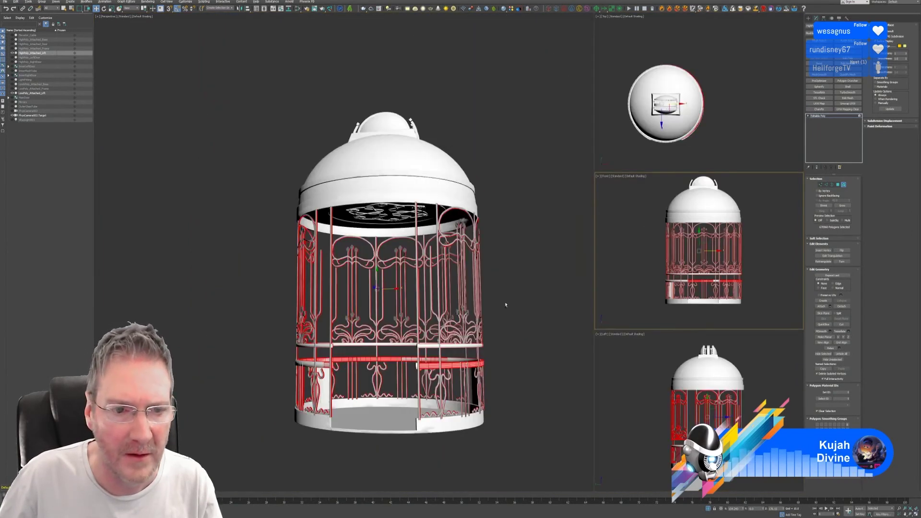
pyautogui.moveTo(506, 304)
pyautogui.keyDown('alt'); pyautogui.mouseDown(button='middle')
pyautogui.moveTo(569, 309)
pyautogui.moveTo(518, 300)
pyautogui.mouseUp(button='middle'); pyautogui.keyUp('alt')
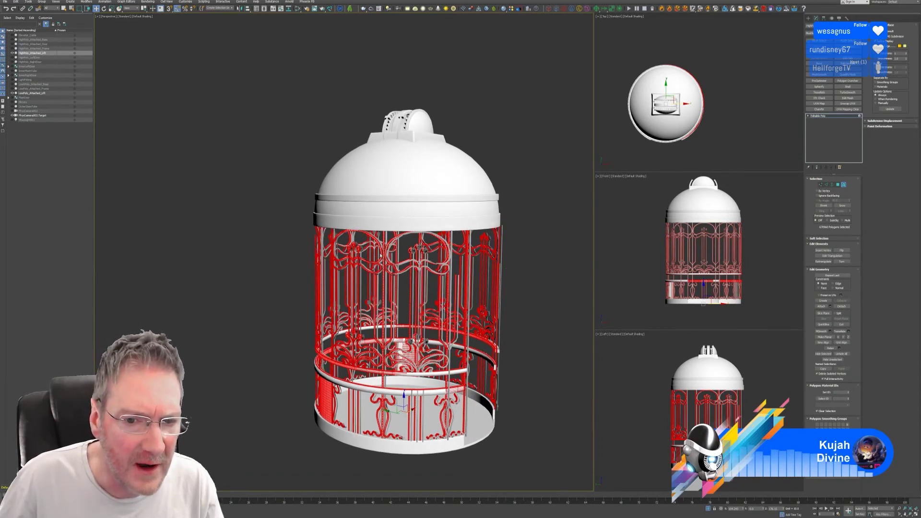
pyautogui.scroll(3, 382, 252)
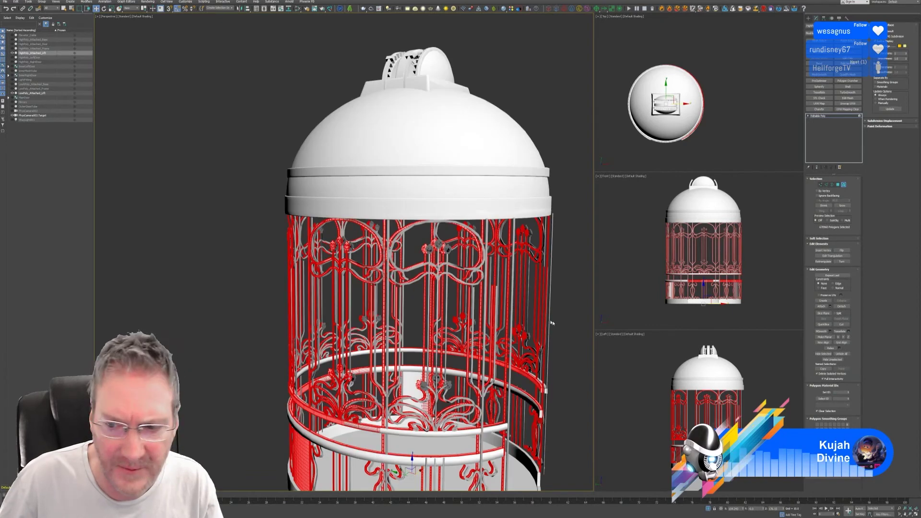
pyautogui.moveTo(760, 255); pyautogui.dragTo(756, 253, button='middle')
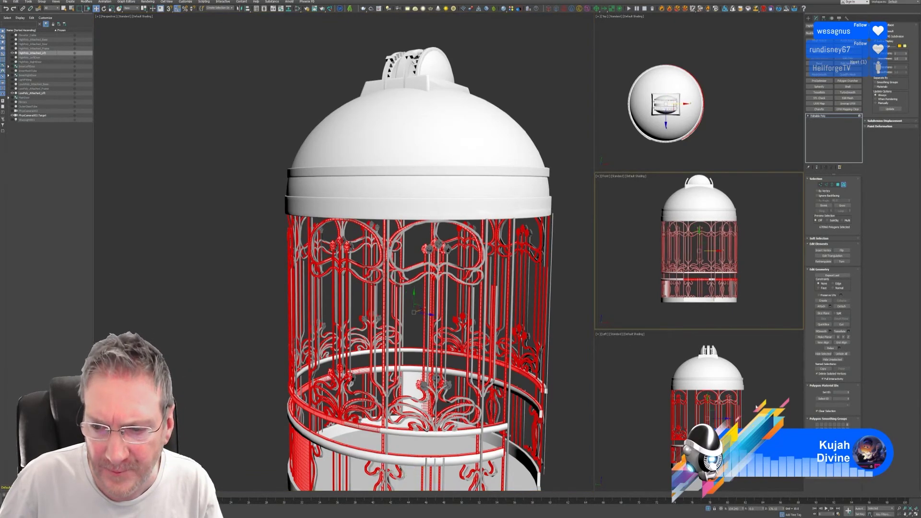
pyautogui.moveTo(762, 411); pyautogui.dragTo(765, 411, button='middle')
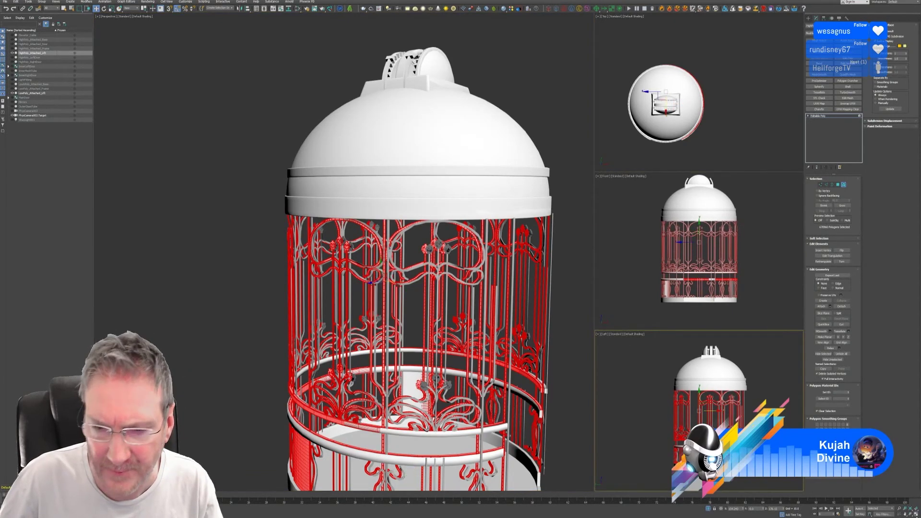
pyautogui.hotkey('alt', 'w')
pyautogui.scroll(10, 474, 247)
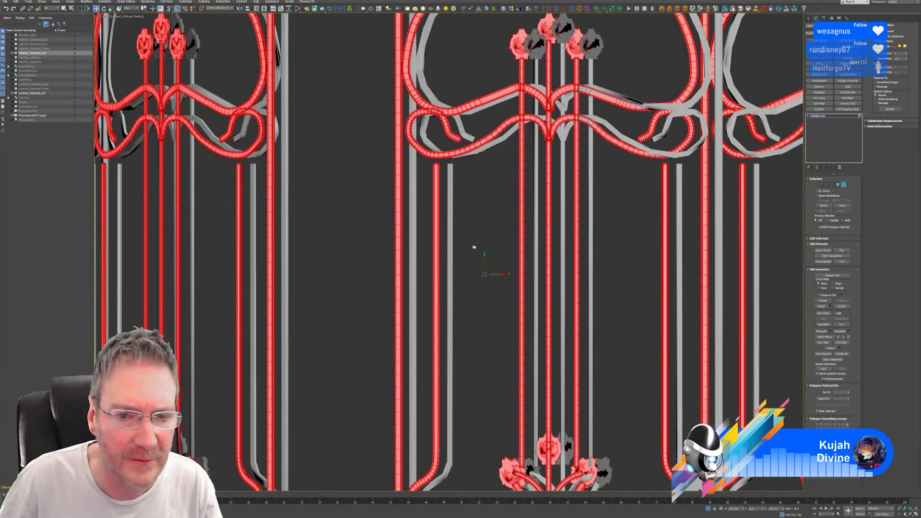
pyautogui.moveTo(473, 247)
pyautogui.mouseDown(button='middle')
pyautogui.moveTo(460, 253)
pyautogui.moveTo(473, 253)
pyautogui.mouseUp(button='middle')
pyautogui.moveTo(473, 253); pyautogui.dragTo(473, 254)
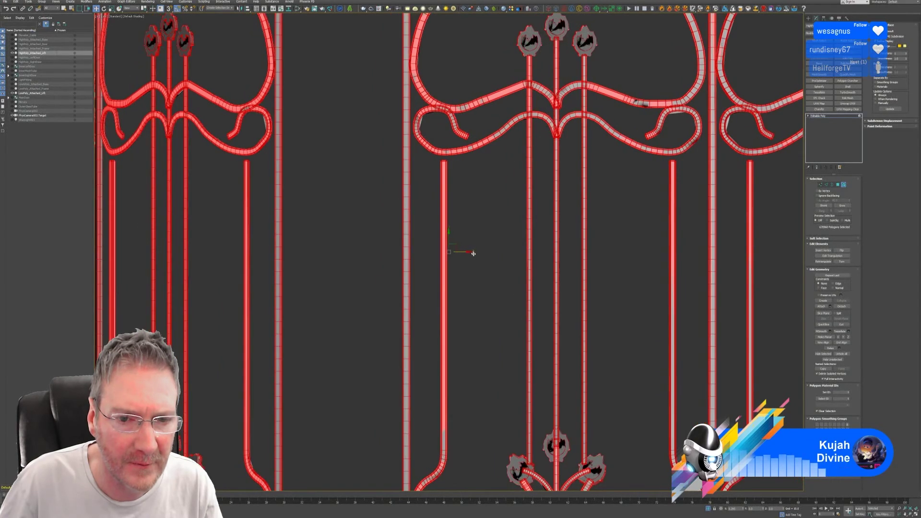
pyautogui.scroll(-5, 480, 300)
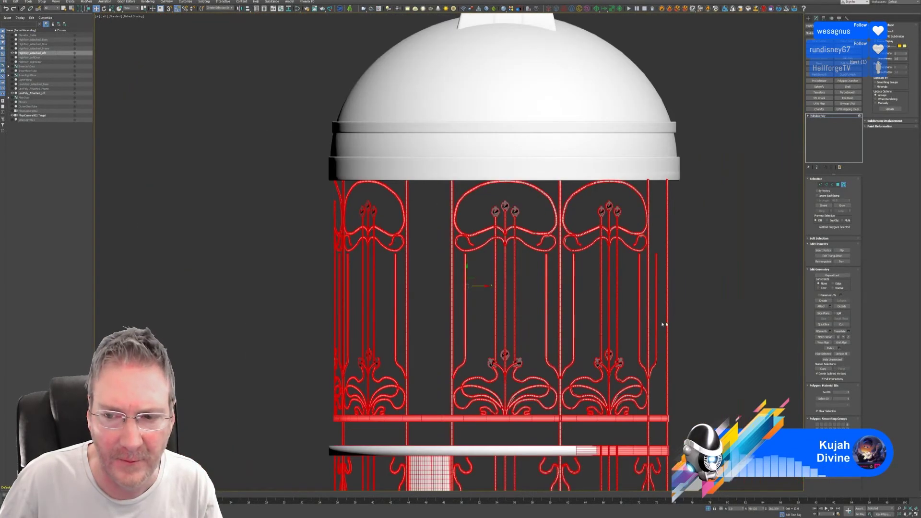
pyautogui.moveTo(662, 325); pyautogui.dragTo(640, 286, button='middle')
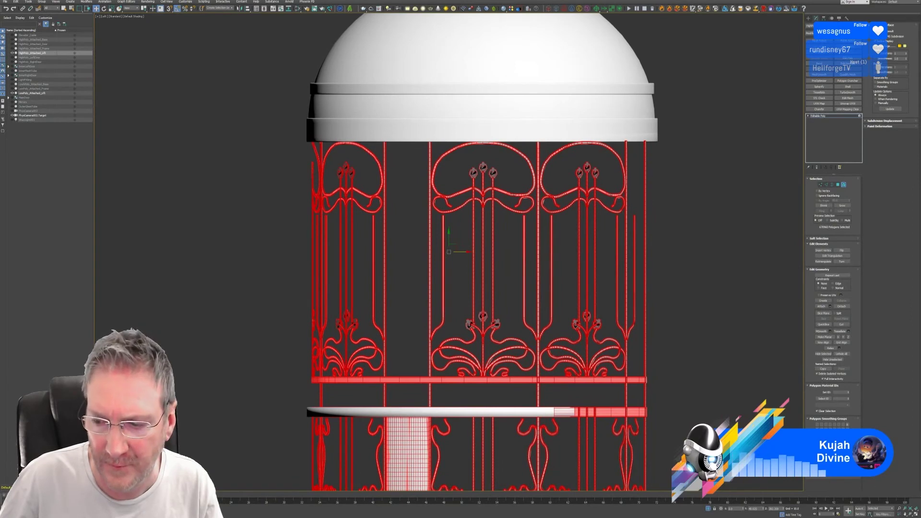
# Examine the repositioned railings, handrail and door-side panels from several perspective angles against the low-poly lift.
pyautogui.hotkey('alt', 'w')
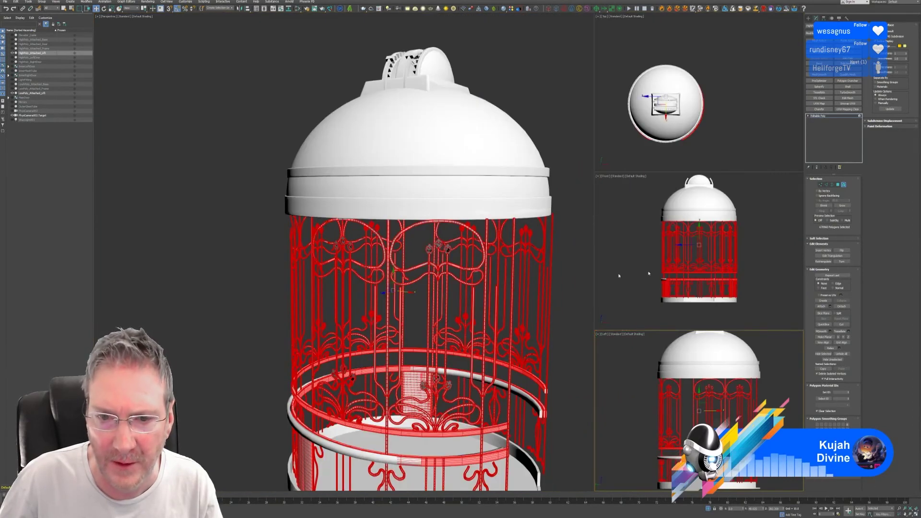
pyautogui.keyDown('alt'); pyautogui.moveTo(559, 287); pyautogui.dragTo(443, 252, button='middle'); pyautogui.keyUp('alt')
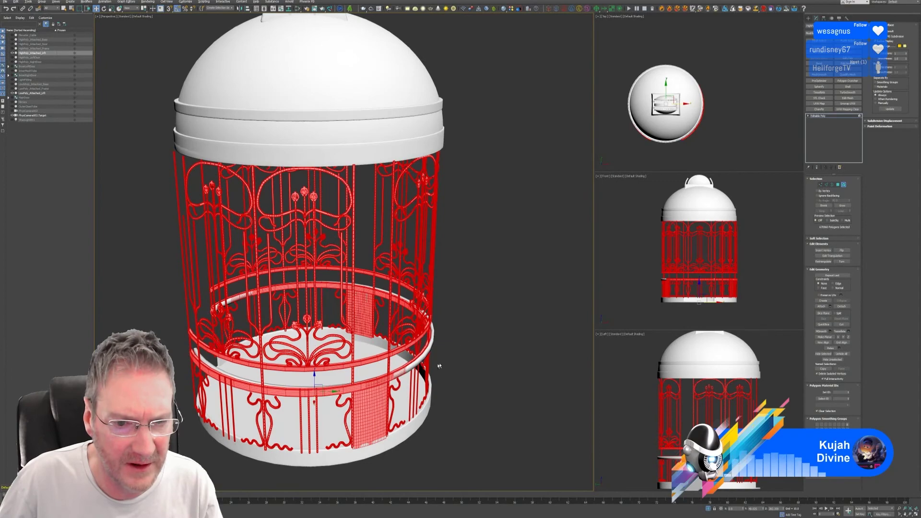
pyautogui.keyDown('alt'); pyautogui.moveTo(445, 353); pyautogui.dragTo(488, 339, button='middle'); pyautogui.keyUp('alt')
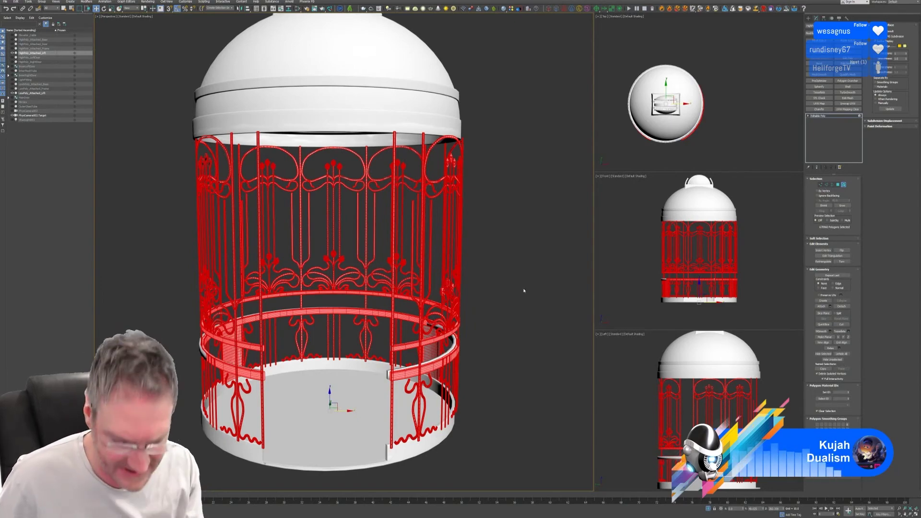
pyautogui.keyDown('alt'); pyautogui.moveTo(334, 350); pyautogui.dragTo(355, 355, button='middle'); pyautogui.keyUp('alt')
pyautogui.keyDown('alt'); pyautogui.moveTo(271, 347); pyautogui.dragTo(236, 341, button='middle'); pyautogui.keyUp('alt')
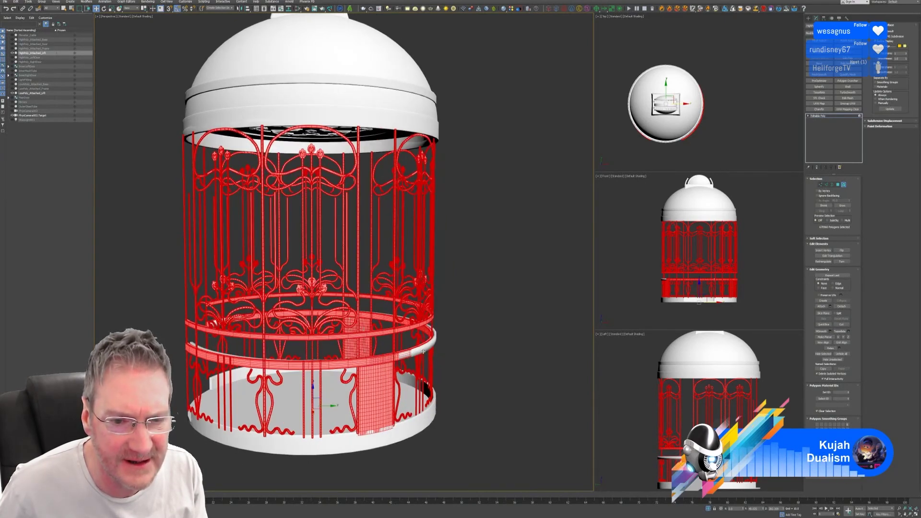
# Clear the railing selection and select only the lower curved handrail element of the high-poly lift.
pyautogui.keyDown('alt'); pyautogui.moveTo(468, 372); pyautogui.dragTo(473, 372, button='middle'); pyautogui.keyUp('alt')
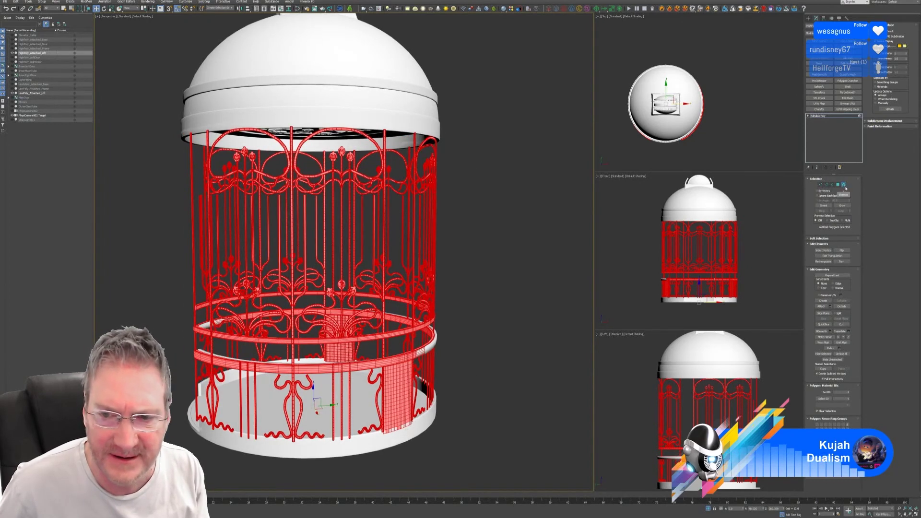
pyautogui.keyDown('alt'); pyautogui.moveTo(467, 314); pyautogui.dragTo(384, 319, button='middle'); pyautogui.keyUp('alt')
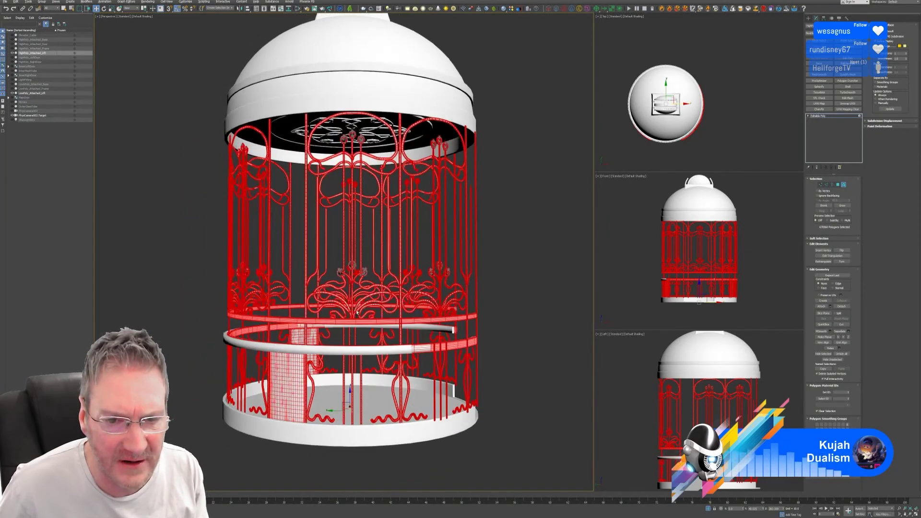
pyautogui.keyDown('alt'); pyautogui.moveTo(359, 312); pyautogui.dragTo(400, 314, button='middle'); pyautogui.keyUp('alt')
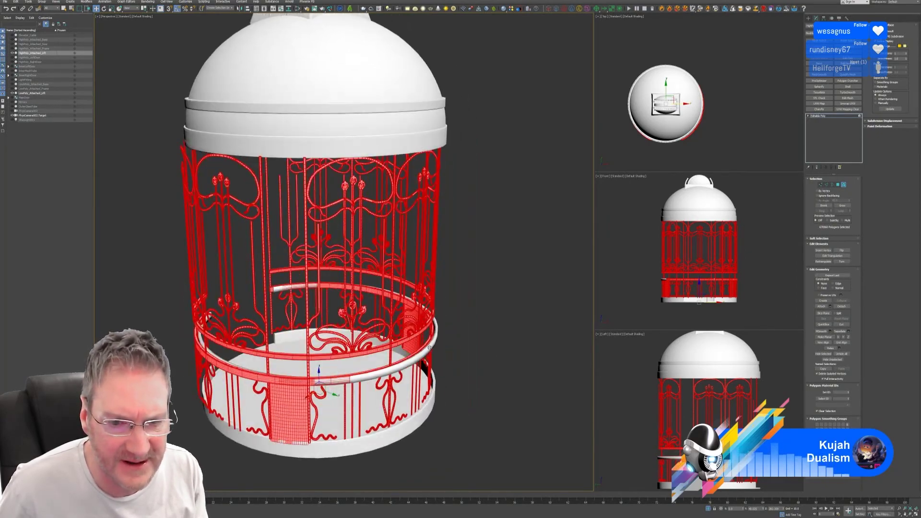
pyautogui.keyDown('alt'); pyautogui.moveTo(241, 365); pyautogui.dragTo(408, 339, button='middle'); pyautogui.keyUp('alt')
pyautogui.scroll(3, 310, 411)
pyautogui.scroll(-3, 417, 345)
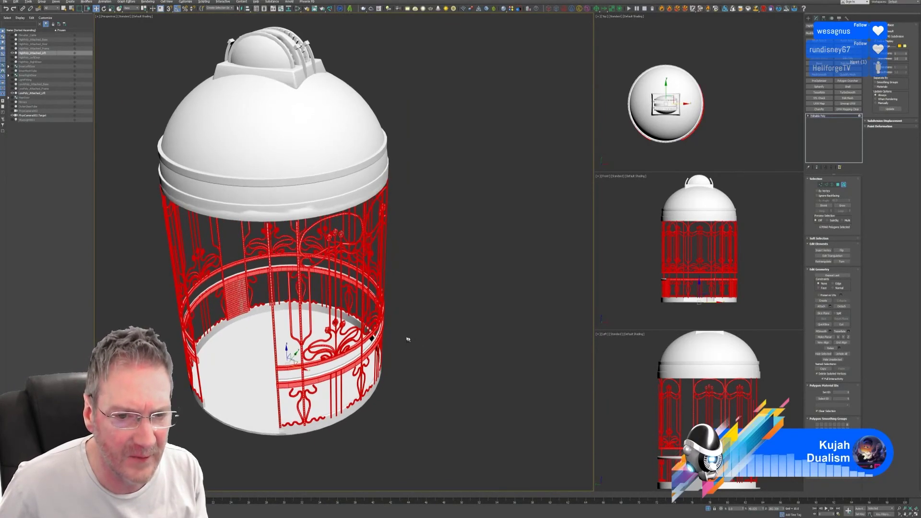
pyautogui.click(464, 326)
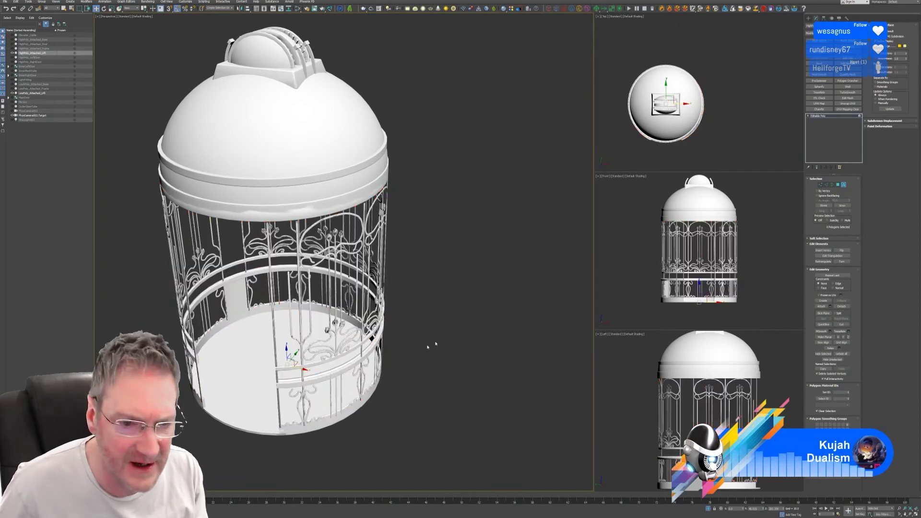
pyautogui.click(322, 380)
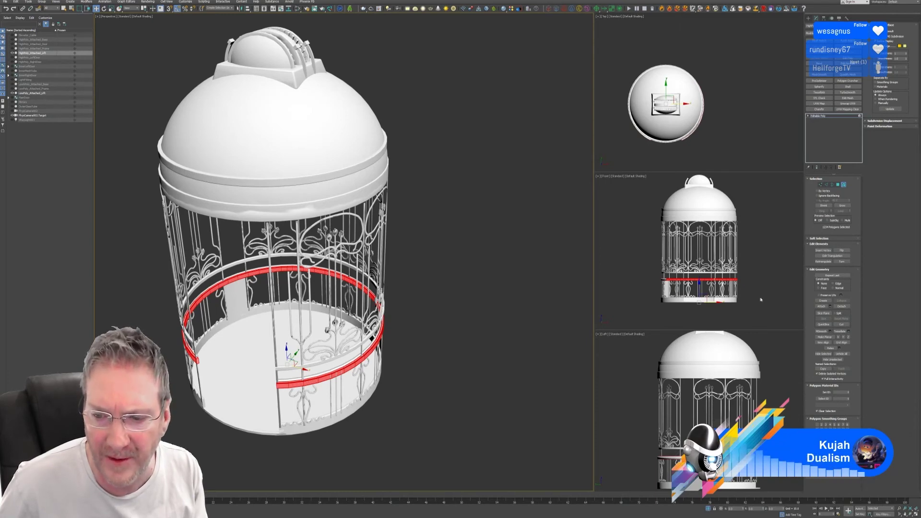
# Move the handrail element horizontally in the front view until its end lines up with the low-poly handrail.
pyautogui.middleClick(761, 280)
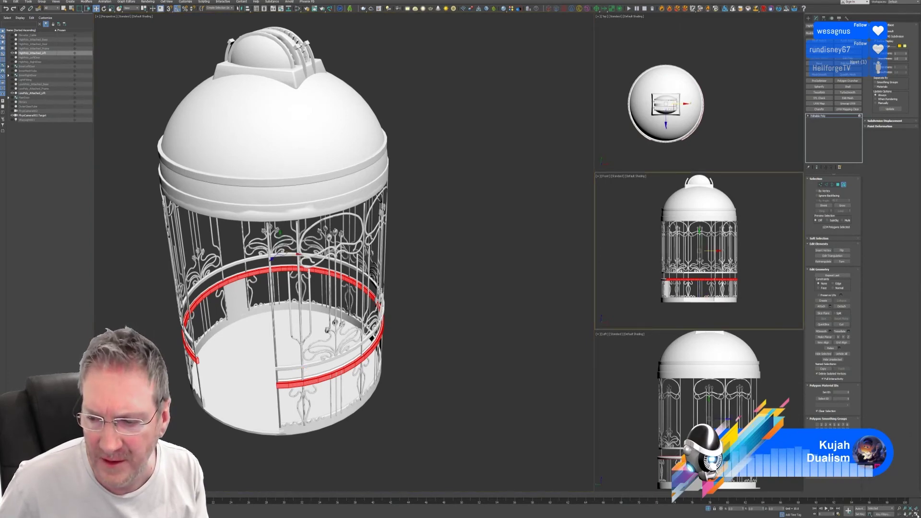
pyautogui.hotkey('alt', 'w')
pyautogui.scroll(3, 398, 307)
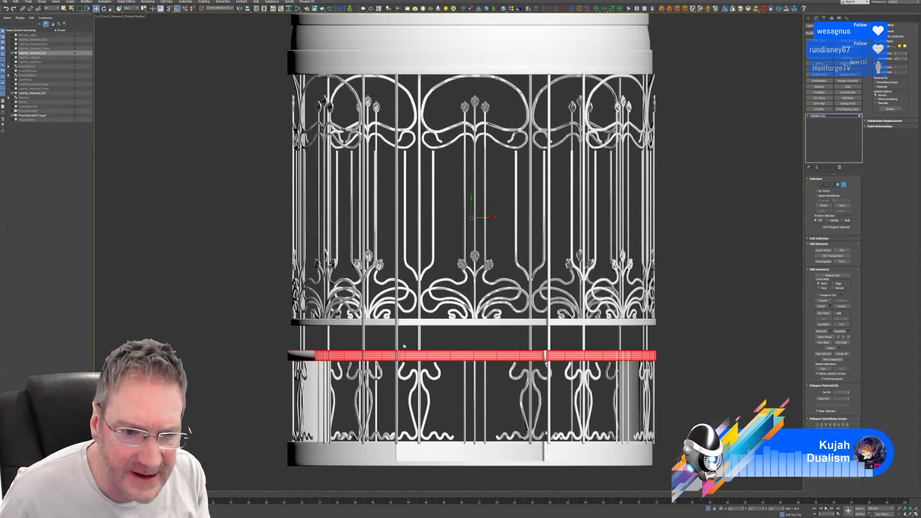
pyautogui.moveTo(449, 280); pyautogui.dragTo(449, 271, button='middle')
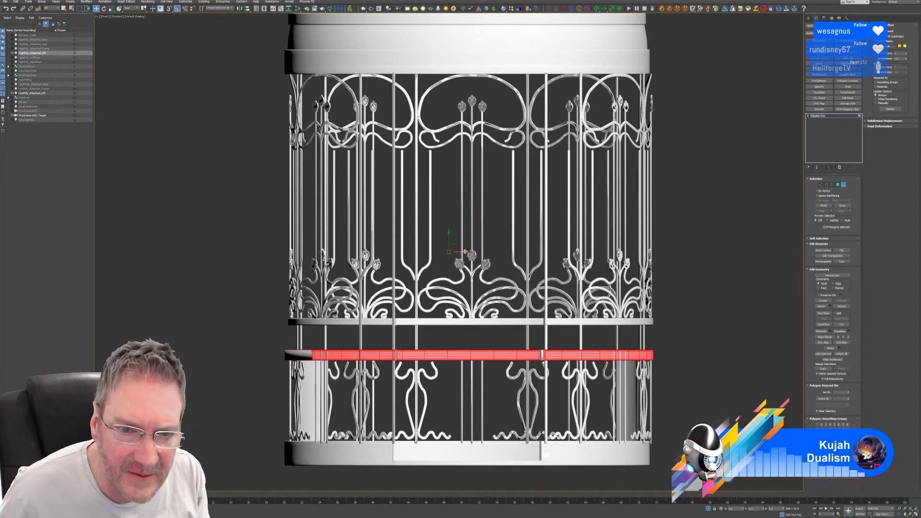
pyautogui.moveTo(466, 252); pyautogui.dragTo(459, 253)
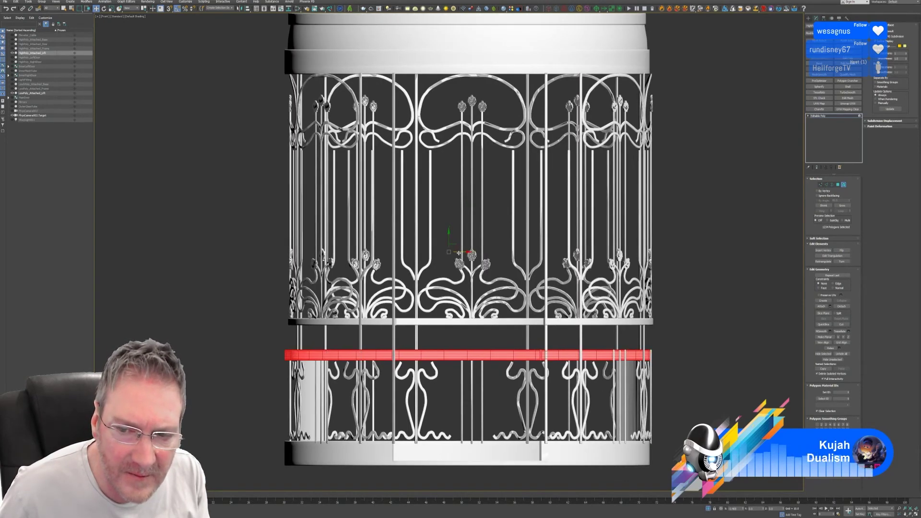
pyautogui.scroll(3, 282, 357)
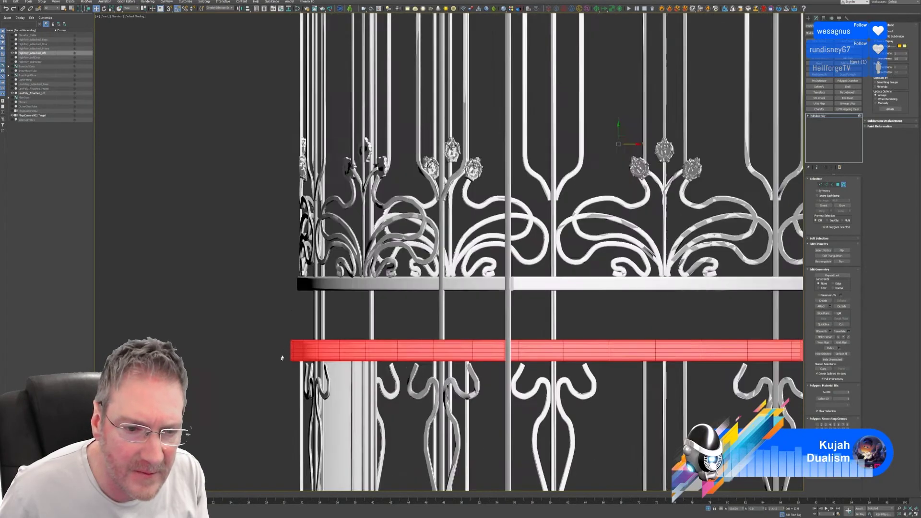
pyautogui.scroll(5, 282, 358)
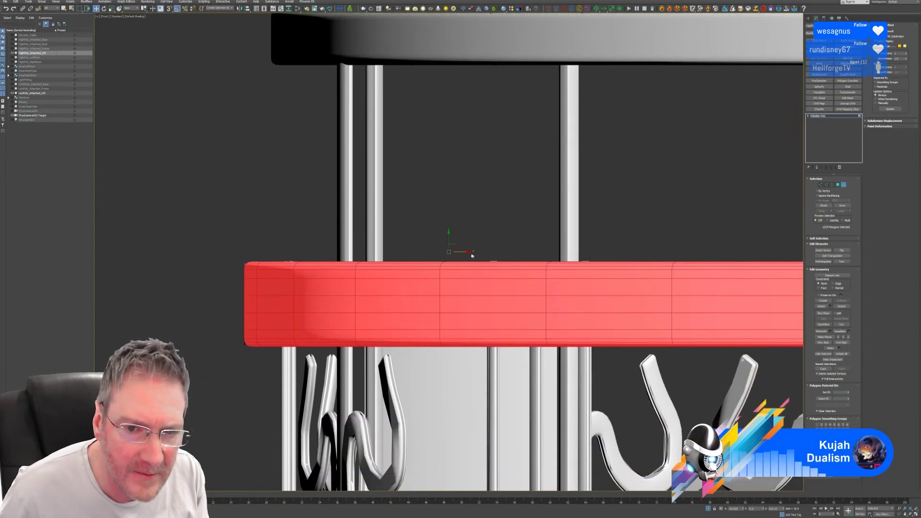
pyautogui.moveTo(461, 251); pyautogui.dragTo(460, 251)
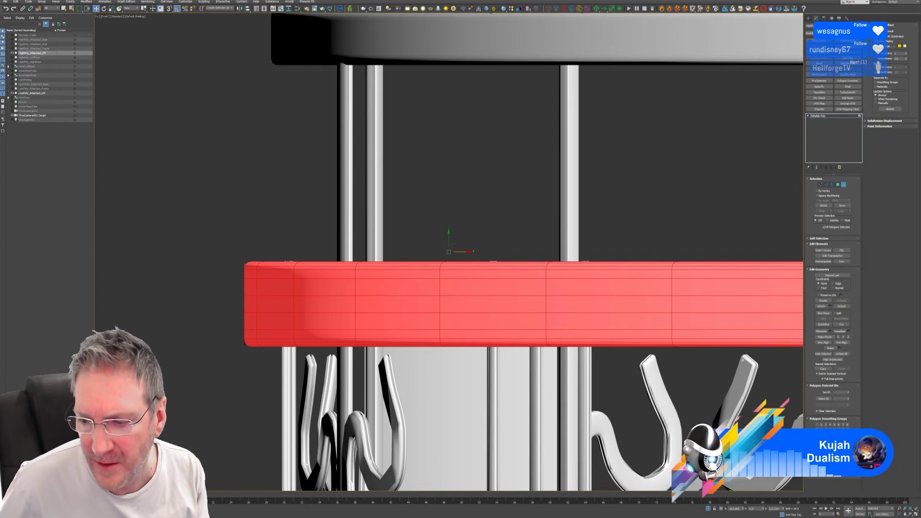
# Move the handrail element horizontally in the left view until it overlaps the low-poly handrail.
pyautogui.hotkey('alt', 'w')
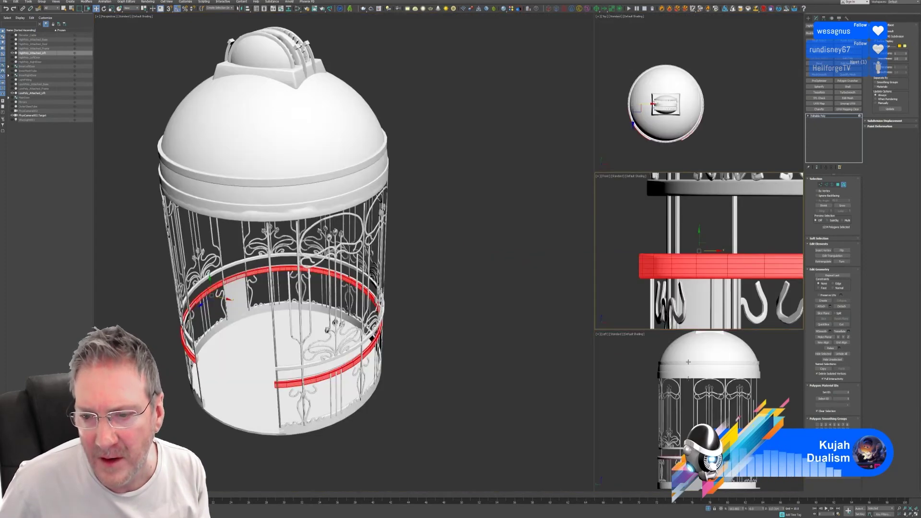
pyautogui.moveTo(779, 394); pyautogui.dragTo(773, 388, button='middle')
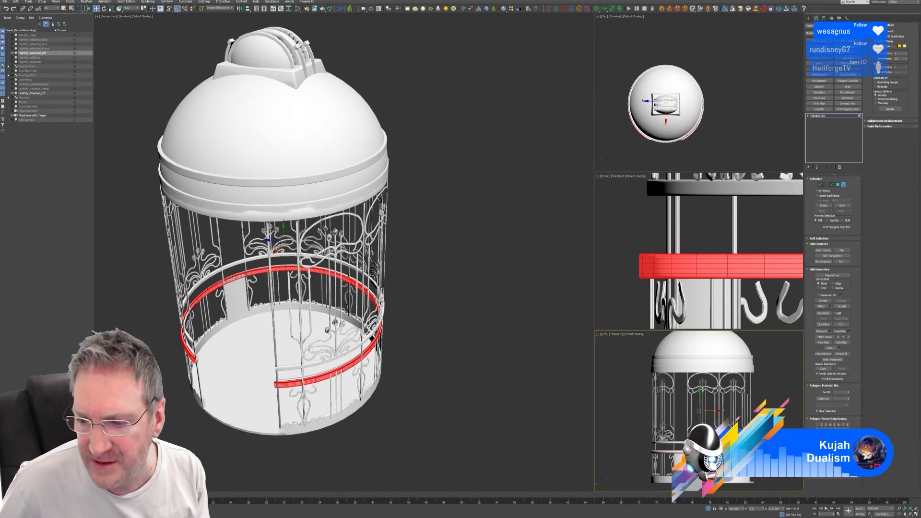
pyautogui.hotkey('alt', 'w')
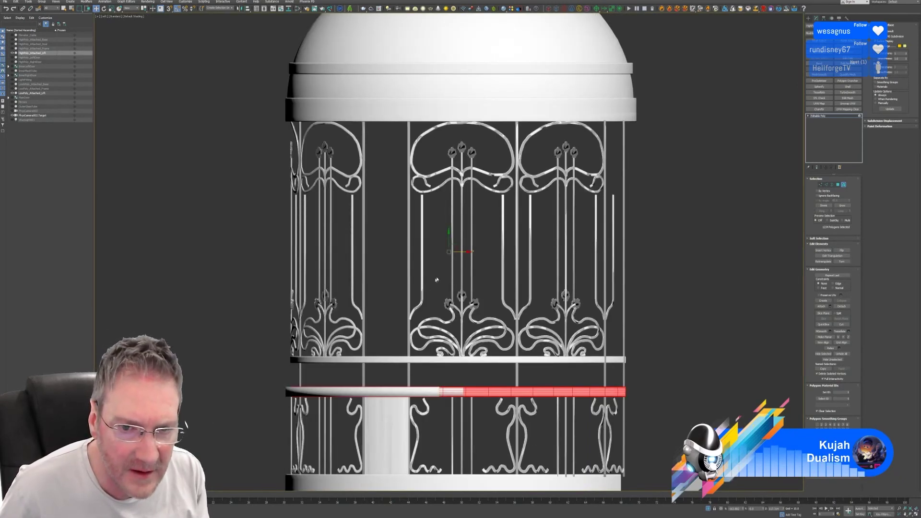
pyautogui.moveTo(448, 261); pyautogui.dragTo(506, 153, button='middle')
pyautogui.scroll(4, 456, 283)
pyautogui.moveTo(462, 246); pyautogui.dragTo(456, 248, button='middle')
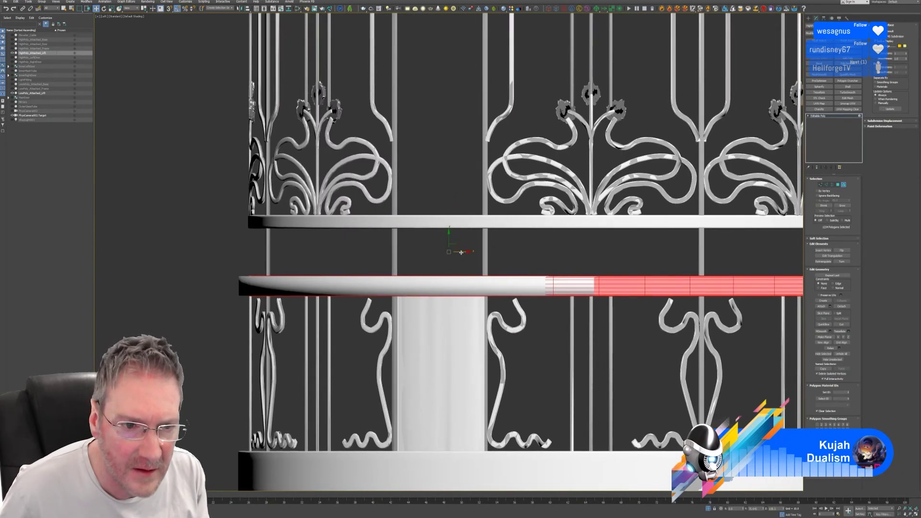
pyautogui.moveTo(461, 253); pyautogui.dragTo(452, 258)
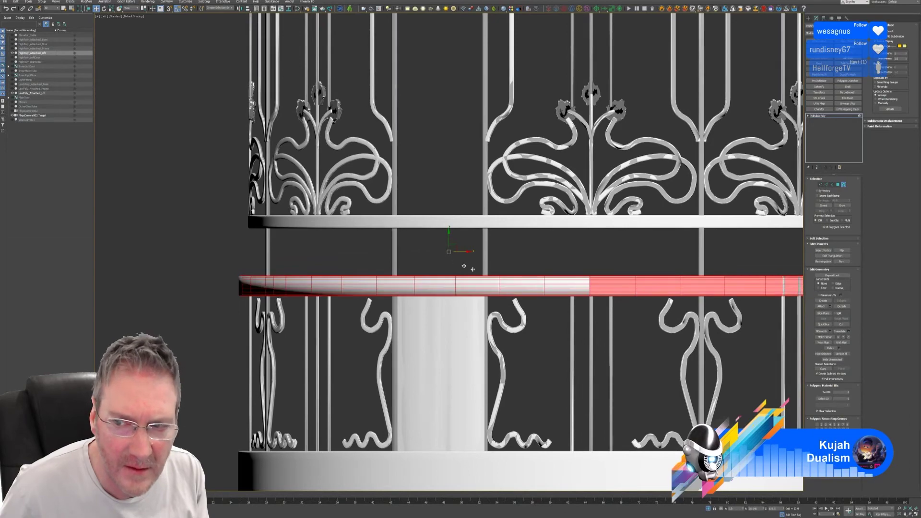
pyautogui.scroll(4, 251, 288)
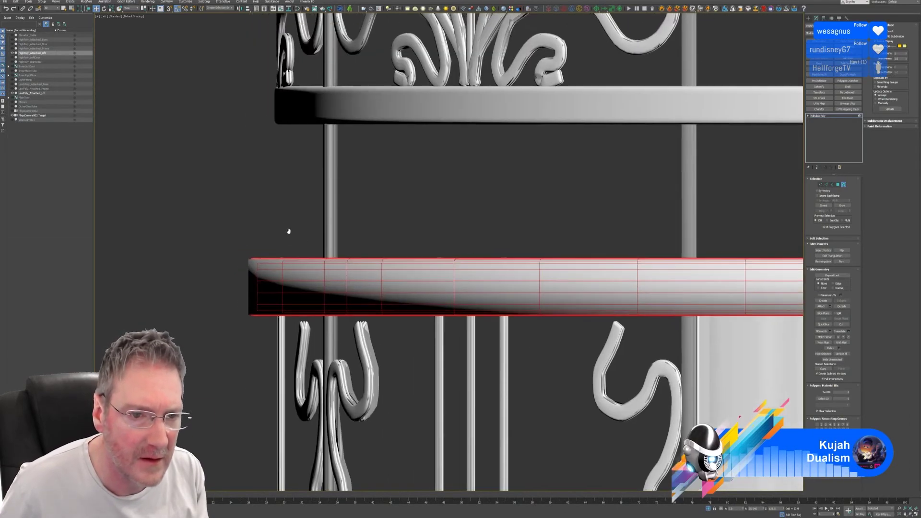
pyautogui.click(464, 255)
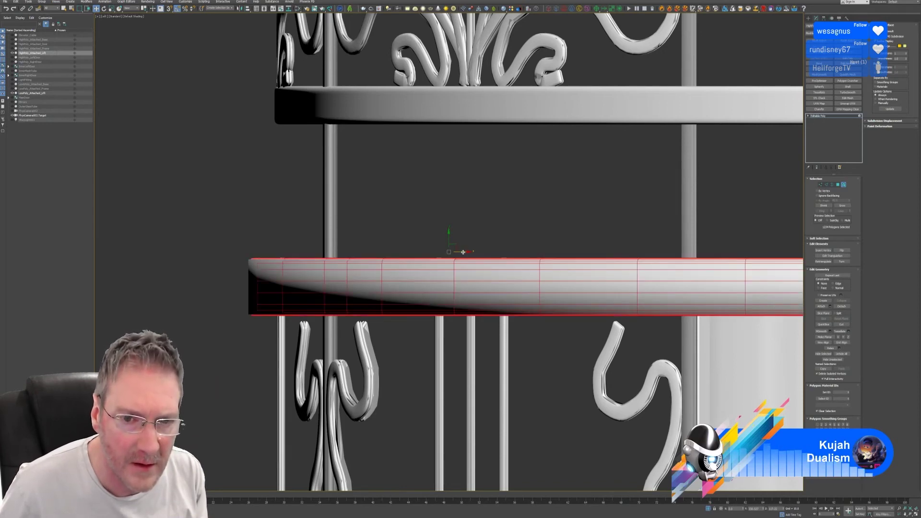
pyautogui.moveTo(463, 253); pyautogui.dragTo(462, 253)
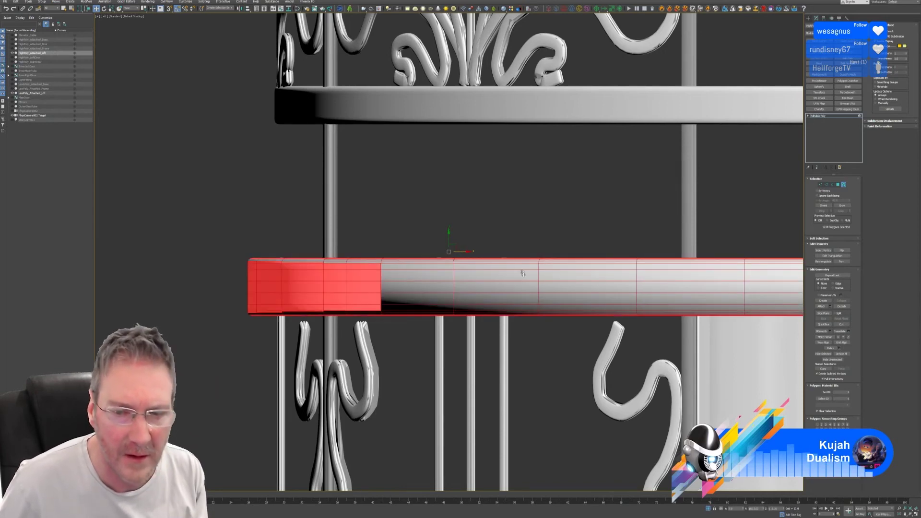
# Leave element editing of the high-poly lift and return to whole-object selection.
pyautogui.scroll(-10, 523, 273)
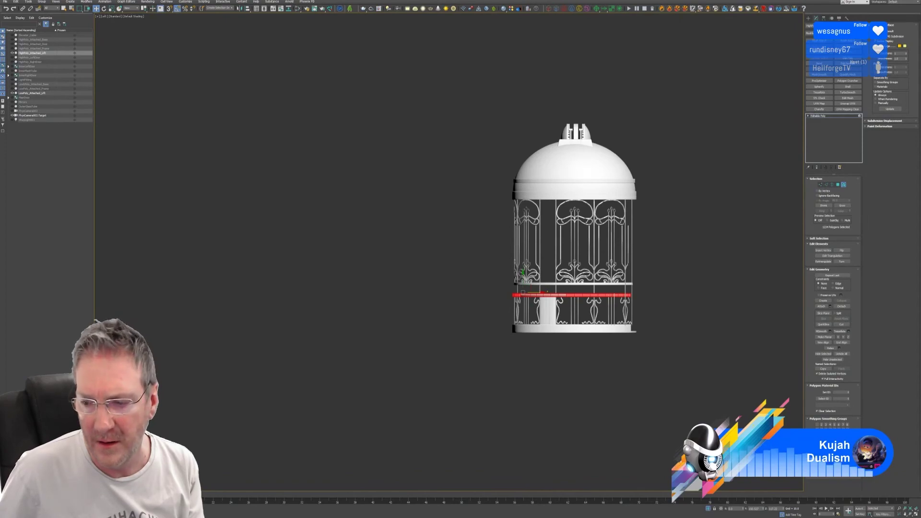
pyautogui.hotkey('alt', 'w')
pyautogui.moveTo(414, 282)
pyautogui.mouseDown(button='middle')
pyautogui.moveTo(427, 269)
pyautogui.moveTo(392, 294)
pyautogui.moveTo(325, 290)
pyautogui.moveTo(233, 303)
pyautogui.moveTo(410, 293)
pyautogui.mouseUp(button='middle')
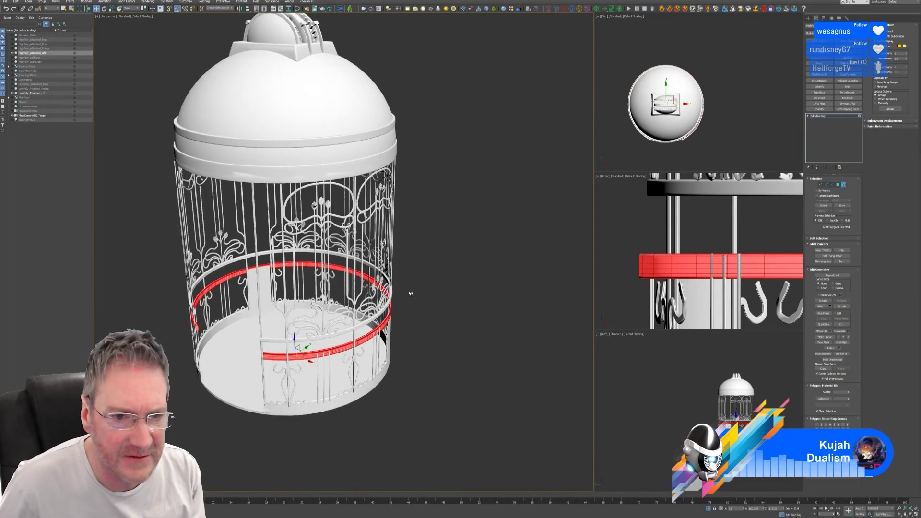
pyautogui.click(844, 185)
pyautogui.keyDown('alt'); pyautogui.moveTo(474, 255); pyautogui.dragTo(462, 195, button='middle'); pyautogui.keyUp('alt')
pyautogui.scroll(-4, 486, 233)
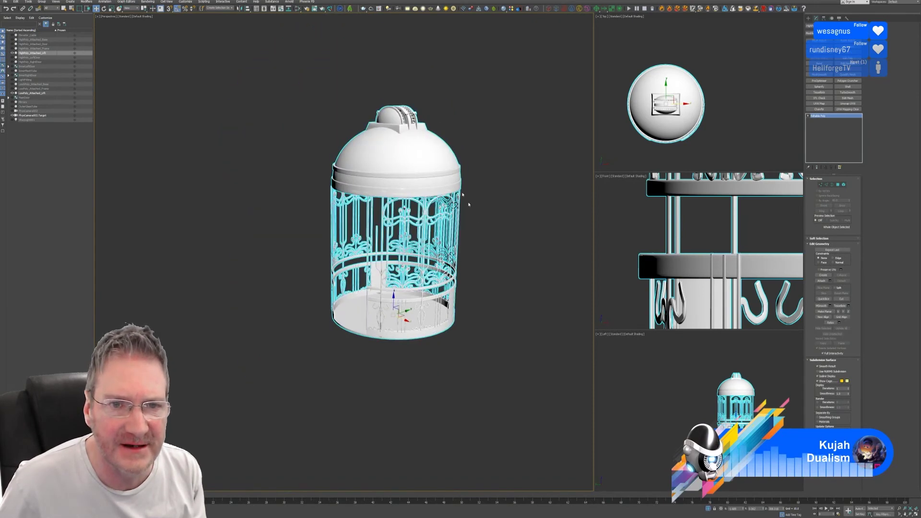
# Highlight all elements of the high-poly lift to check them against the low-poly lift, and return to object level.
pyautogui.moveTo(474, 285); pyautogui.dragTo(517, 400)
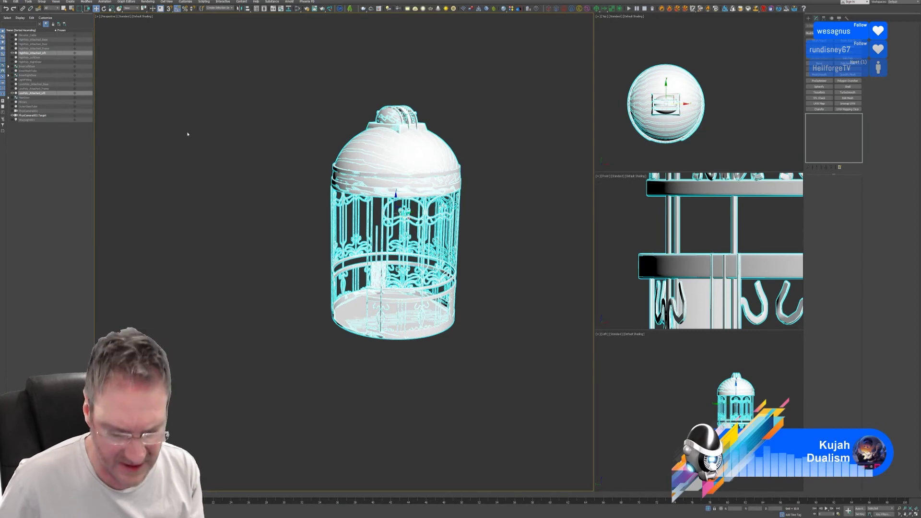
pyautogui.hotkey('ctrl', 'z')
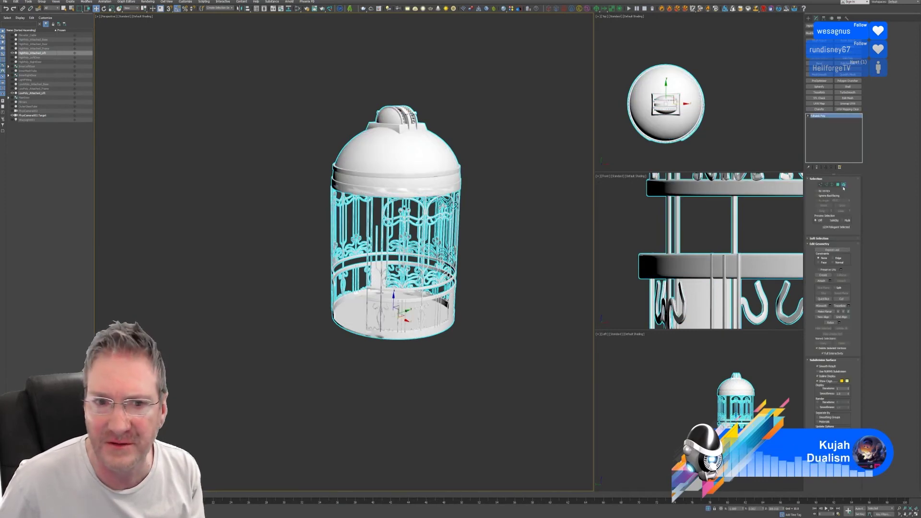
pyautogui.click(844, 185)
pyautogui.moveTo(544, 414); pyautogui.dragTo(543, 411)
pyautogui.scroll(3, 421, 307)
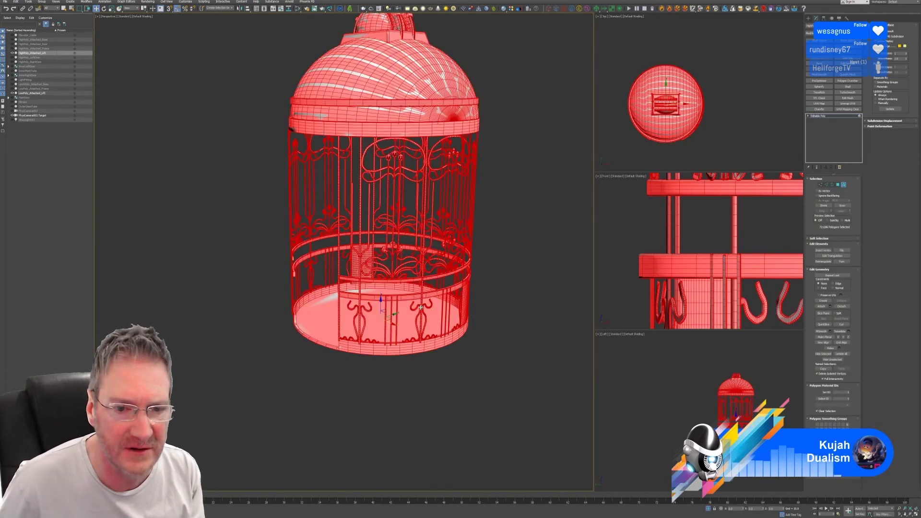
pyautogui.moveTo(493, 305)
pyautogui.keyDown('alt'); pyautogui.mouseDown(button='middle')
pyautogui.moveTo(489, 292)
pyautogui.moveTo(523, 281)
pyautogui.moveTo(489, 274)
pyautogui.moveTo(384, 304)
pyautogui.moveTo(475, 279)
pyautogui.moveTo(528, 289)
pyautogui.mouseUp(button='middle'); pyautogui.keyUp('alt')
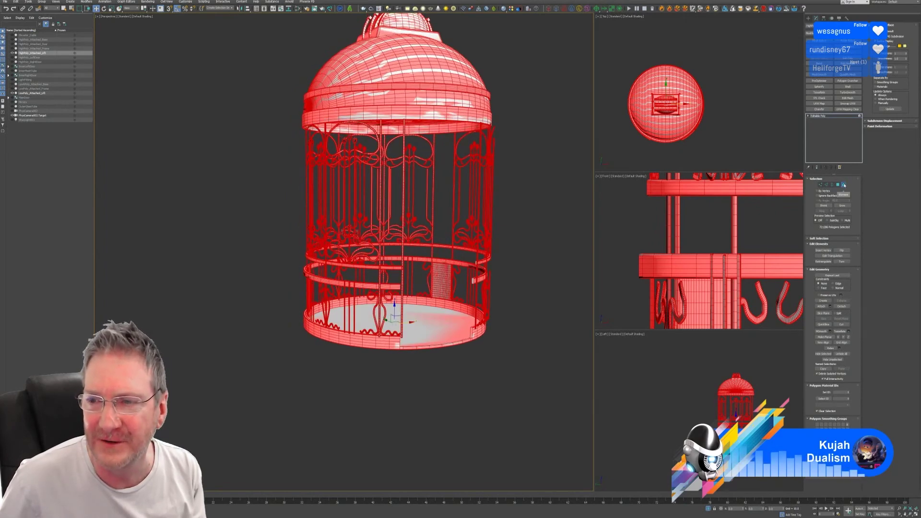
pyautogui.click(844, 185)
pyautogui.moveTo(510, 253); pyautogui.dragTo(494, 289, button='middle')
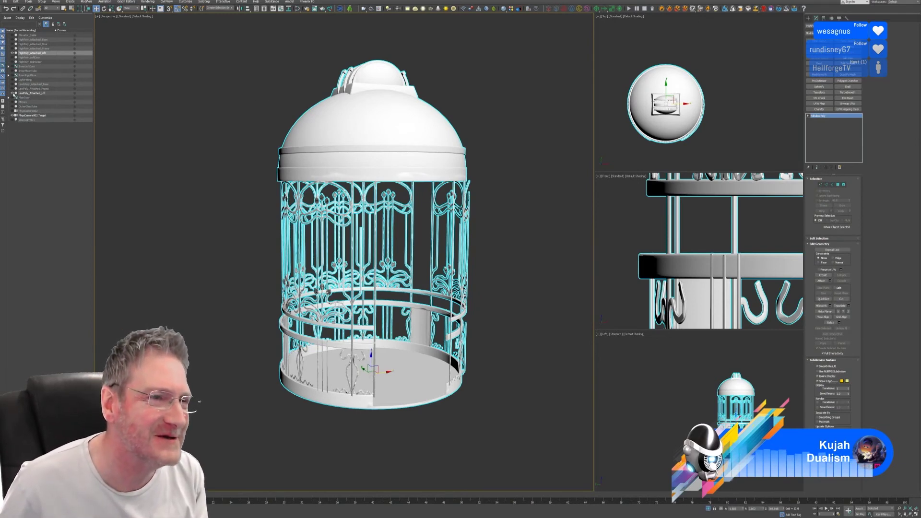
# Hide the low-poly lift and export the selected high-poly lift as FBX, replacing the existing file.
pyautogui.click(13, 94)
pyautogui.click(5, 1)
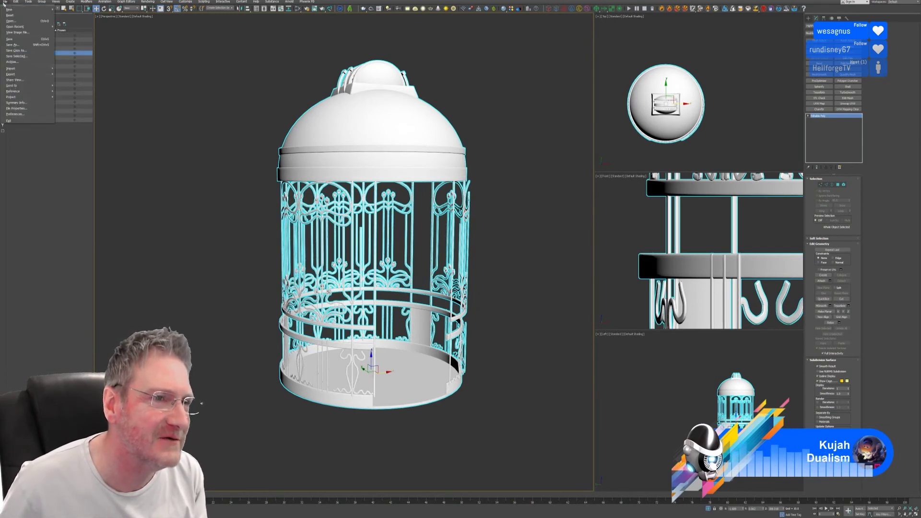
pyautogui.moveTo(48, 74)
pyautogui.click(86, 81)
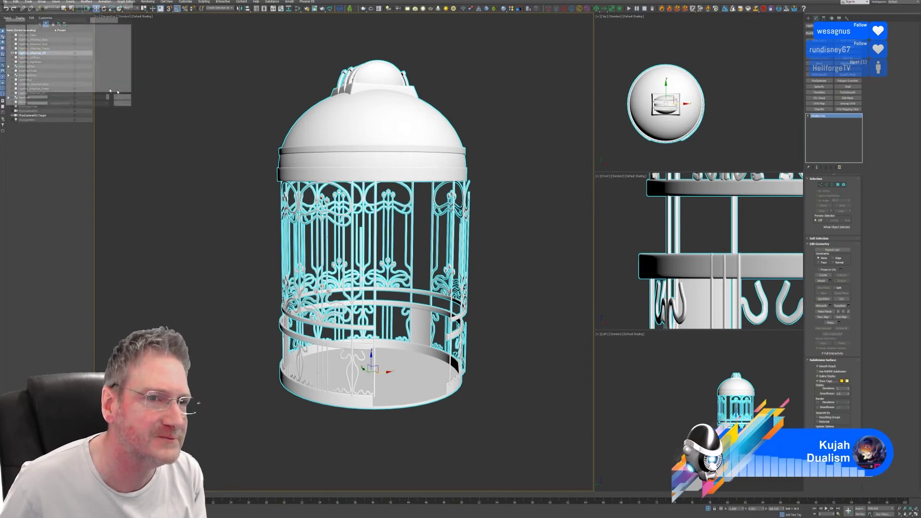
pyautogui.doubleClick(207, 75)
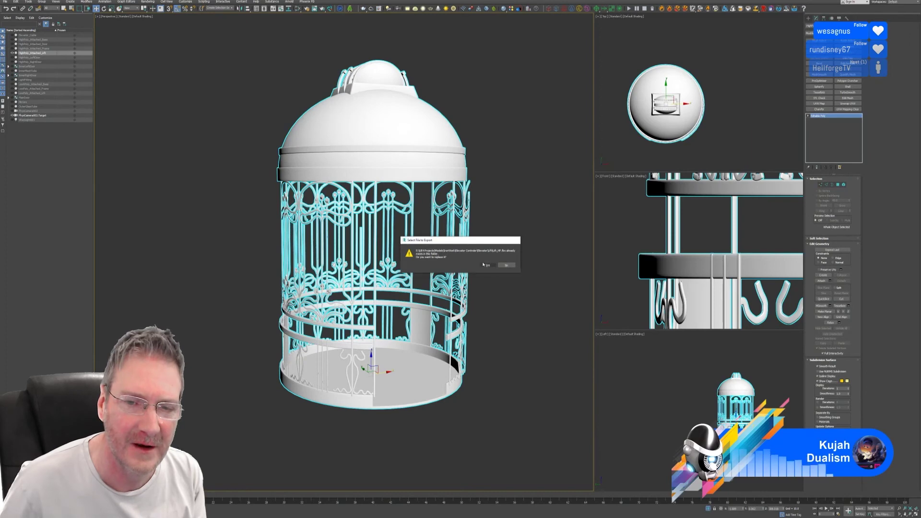
pyautogui.click(486, 264)
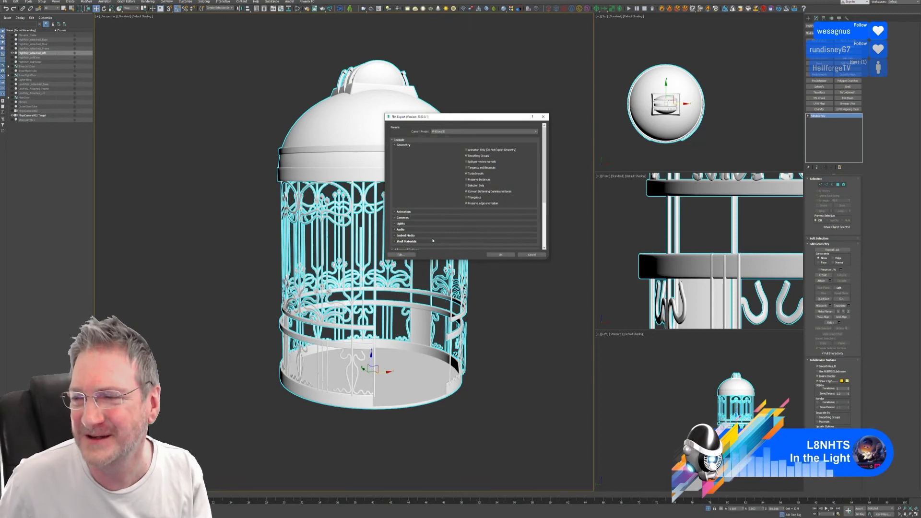
pyautogui.click(504, 255)
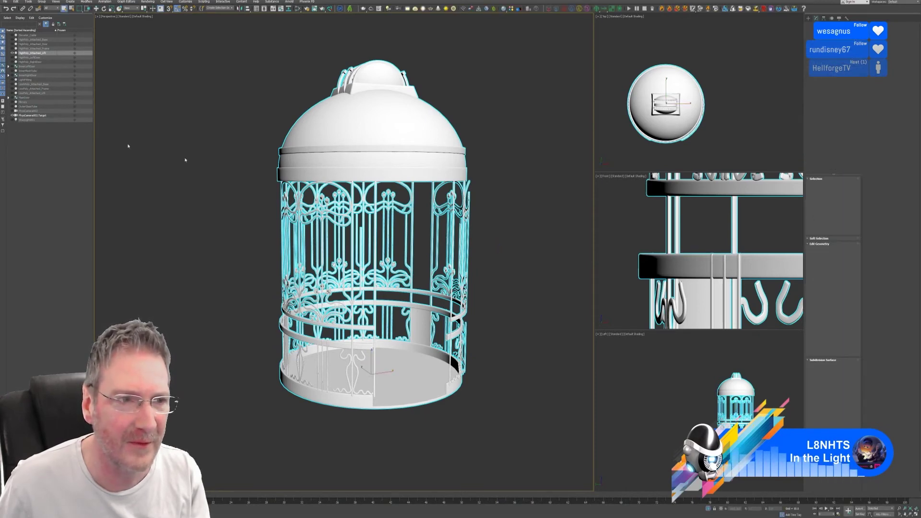
# Hide the high-poly lift, show the low-poly lift in its place, and select it.
pyautogui.click(13, 53)
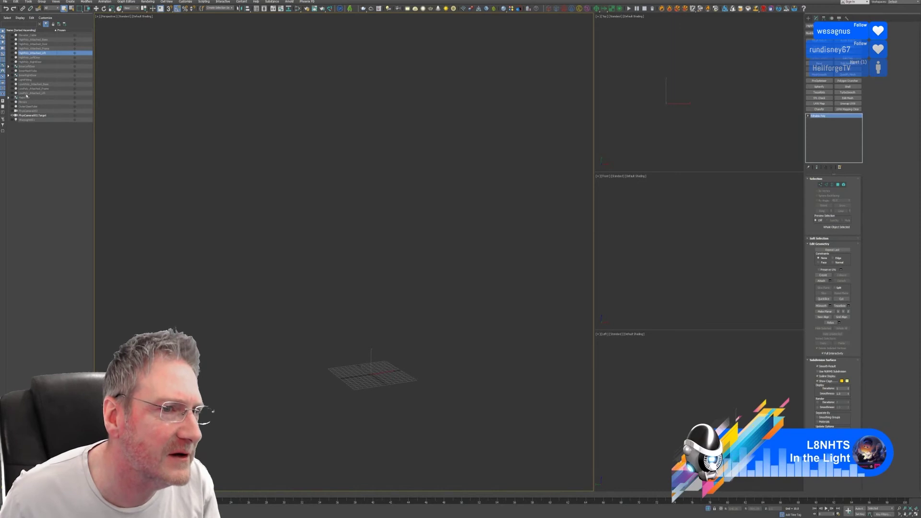
pyautogui.click(13, 93)
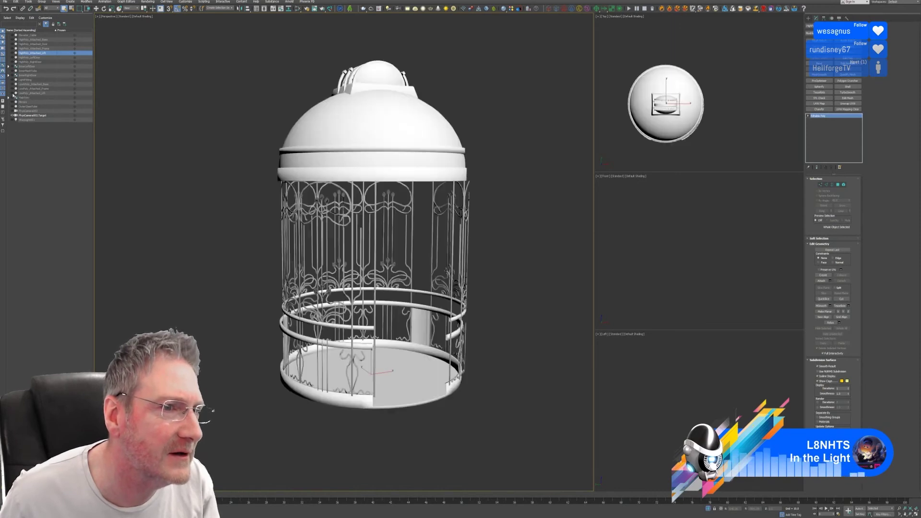
pyautogui.click(32, 92)
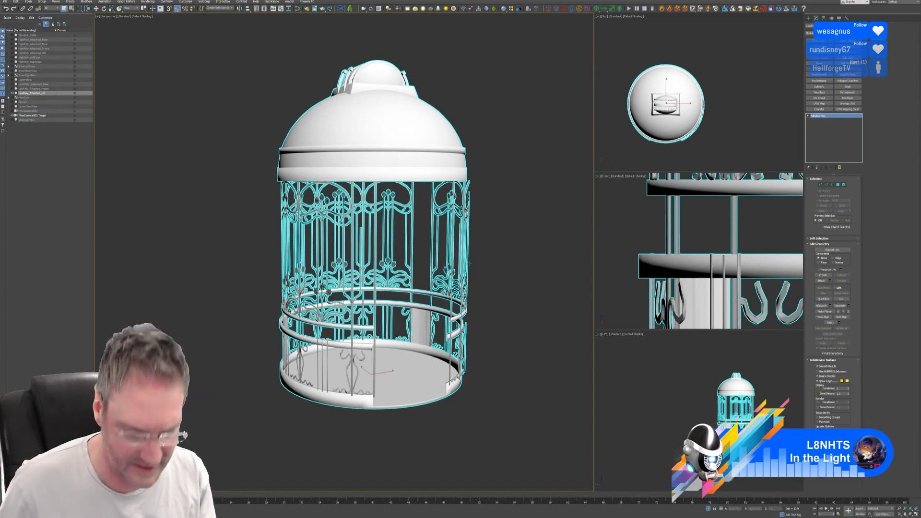
pyautogui.keyDown('alt'); pyautogui.moveTo(527, 339); pyautogui.dragTo(473, 316, button='middle'); pyautogui.keyUp('alt')
# Export the selected low-poly lift as FBX with the current export options, replacing the existing file, and save the scene.
pyautogui.click(4, 2)
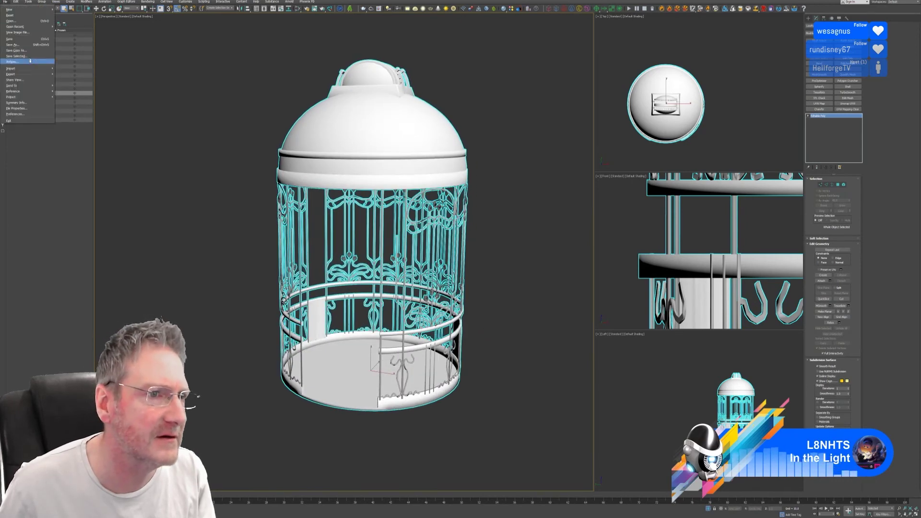
pyautogui.click(73, 80)
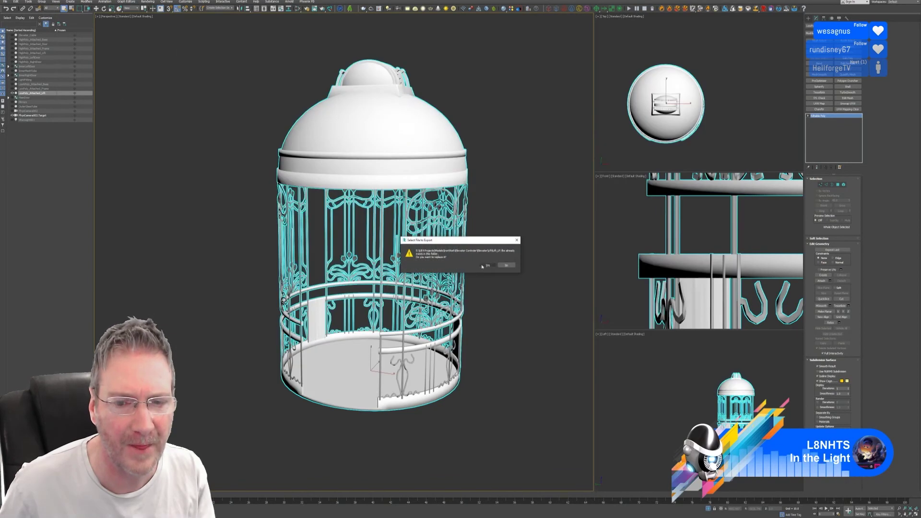
pyautogui.click(485, 265)
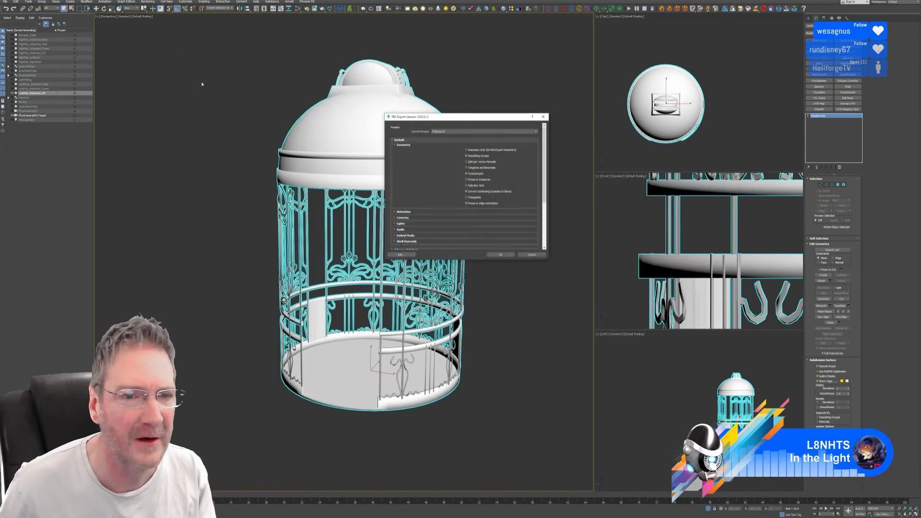
pyautogui.click(501, 254)
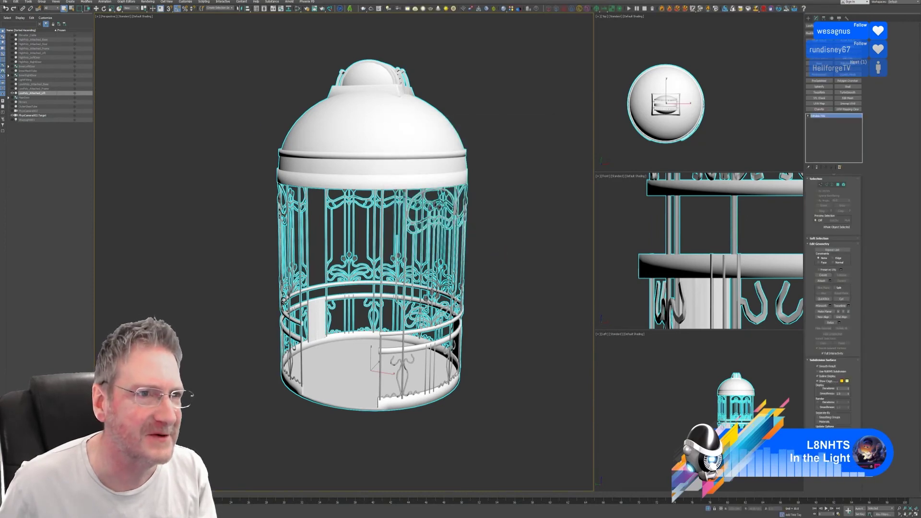
pyautogui.click(4, 1)
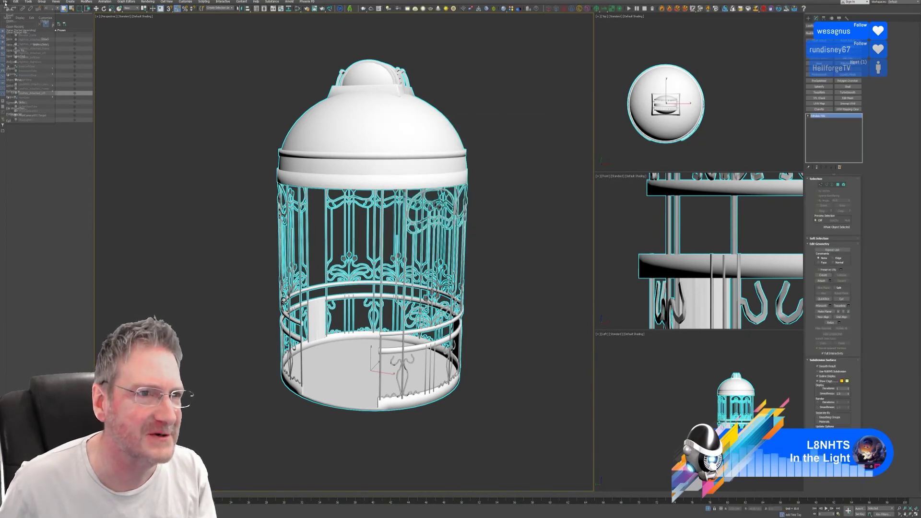
pyautogui.click(15, 41)
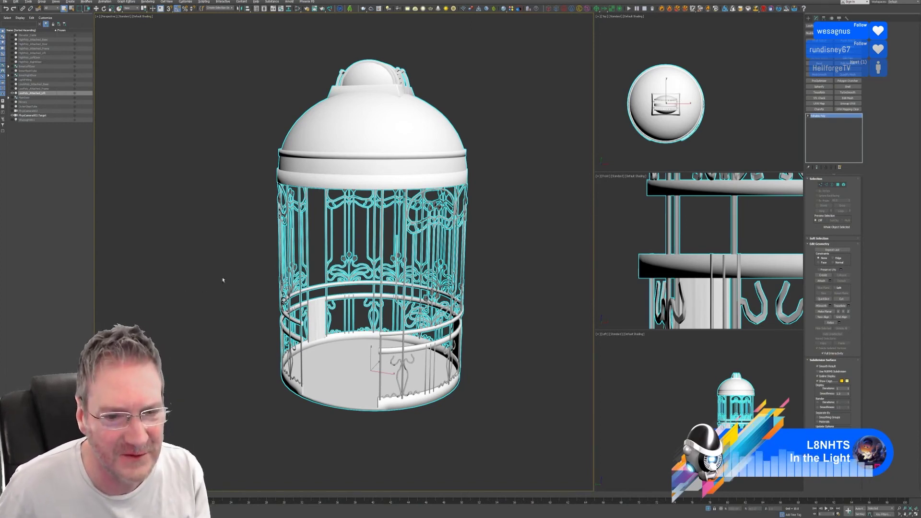
# Examine the low-poly lift from below, from above and in the top view, checking the dome, railings and floor.
pyautogui.moveTo(223, 280)
pyautogui.keyDown('alt'); pyautogui.mouseDown(button='middle')
pyautogui.moveTo(260, 275)
pyautogui.moveTo(233, 273)
pyautogui.moveTo(225, 239)
pyautogui.moveTo(245, 274)
pyautogui.moveTo(260, 278)
pyautogui.moveTo(231, 271)
pyautogui.moveTo(247, 282)
pyautogui.moveTo(212, 279)
pyautogui.moveTo(237, 286)
pyautogui.mouseUp(button='middle'); pyautogui.keyUp('alt')
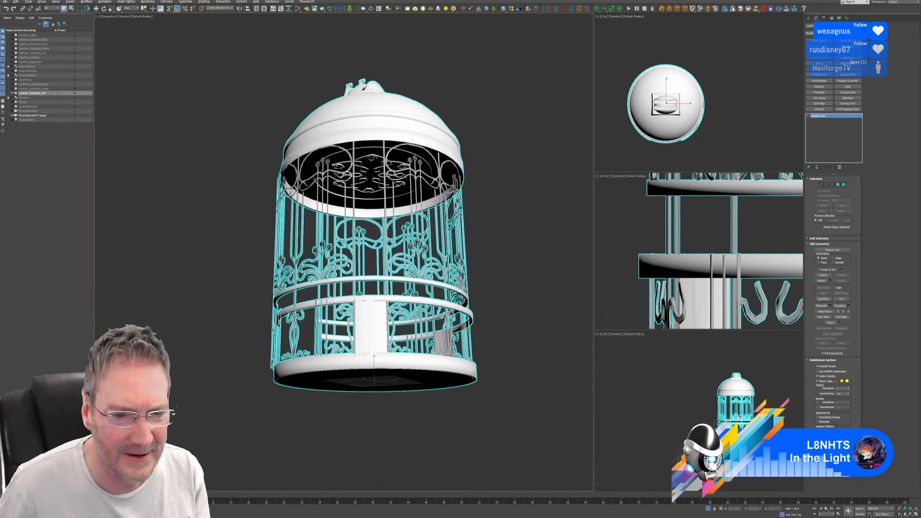
pyautogui.keyDown('alt'); pyautogui.moveTo(339, 268); pyautogui.dragTo(253, 278, button='middle'); pyautogui.keyUp('alt')
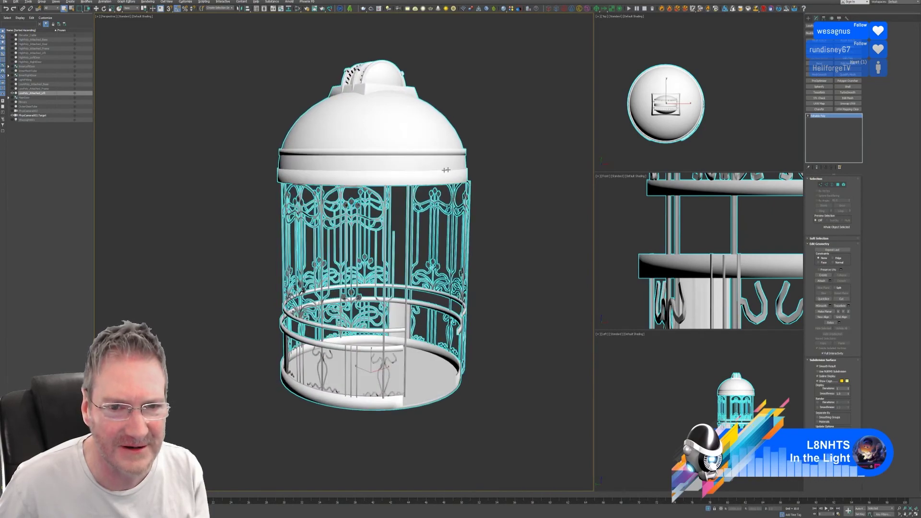
pyautogui.scroll(3, 451, 183)
pyautogui.keyDown('alt'); pyautogui.moveTo(495, 194); pyautogui.dragTo(498, 231, button='middle'); pyautogui.keyUp('alt')
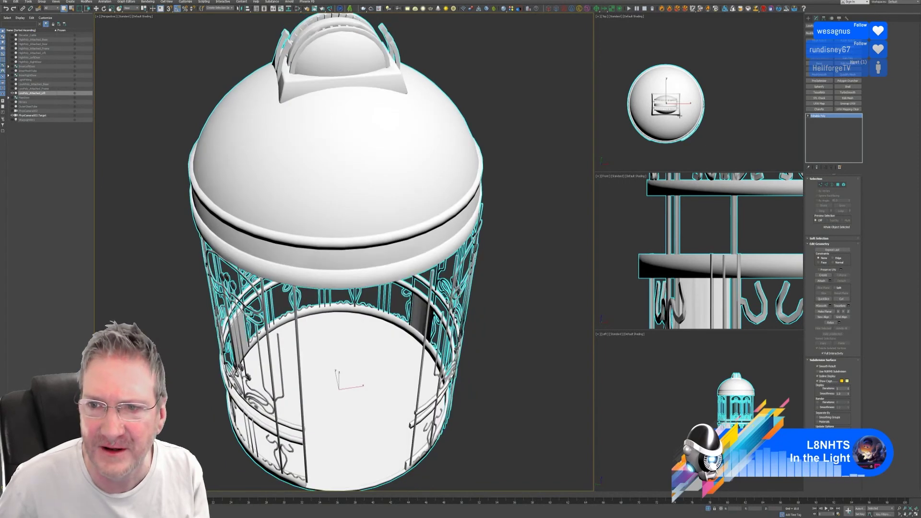
pyautogui.scroll(4, 680, 117)
pyautogui.scroll(2, 696, 130)
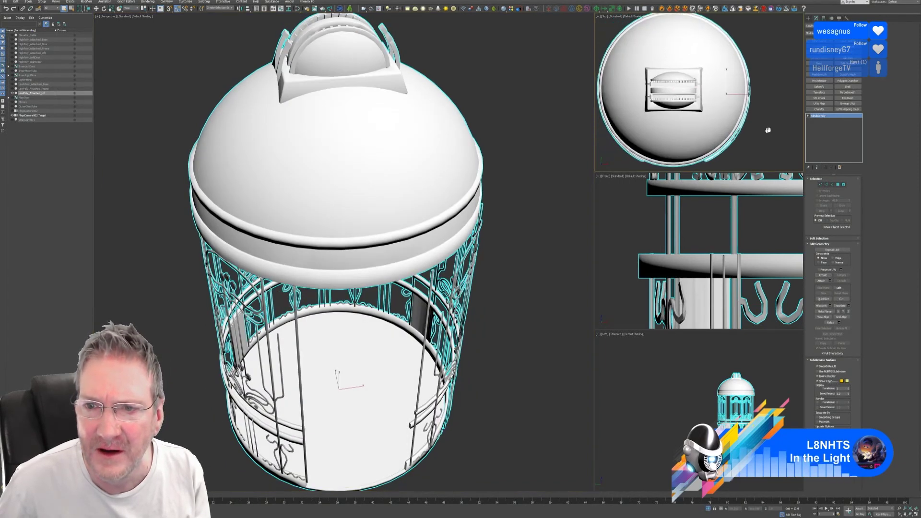
pyautogui.moveTo(768, 130)
pyautogui.mouseDown(button='middle')
pyautogui.moveTo(776, 128)
pyautogui.moveTo(769, 134)
pyautogui.mouseUp(button='middle')
pyautogui.hotkey('ctrl', 'z')
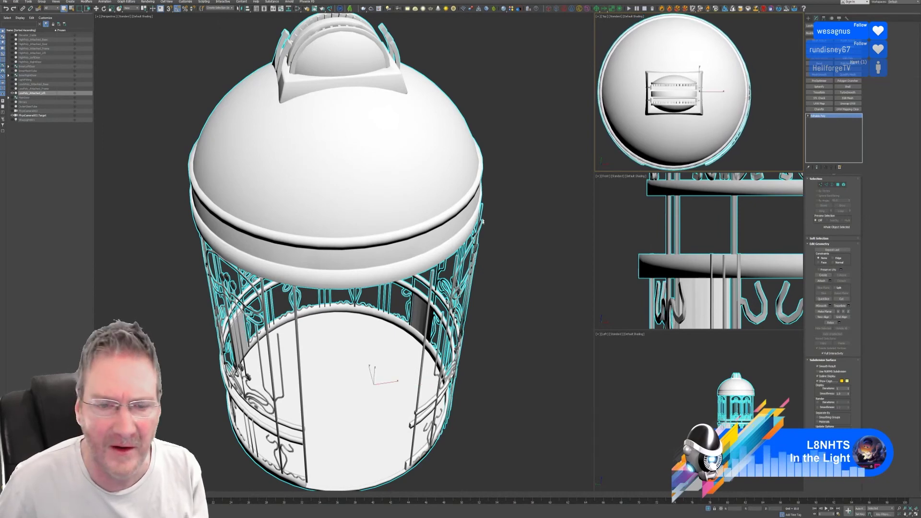
pyautogui.scroll(-5, 483, 221)
pyautogui.keyDown('alt'); pyautogui.moveTo(487, 276); pyautogui.dragTo(483, 166, button='middle'); pyautogui.keyUp('alt')
pyautogui.hotkey('ctrl', 'z')
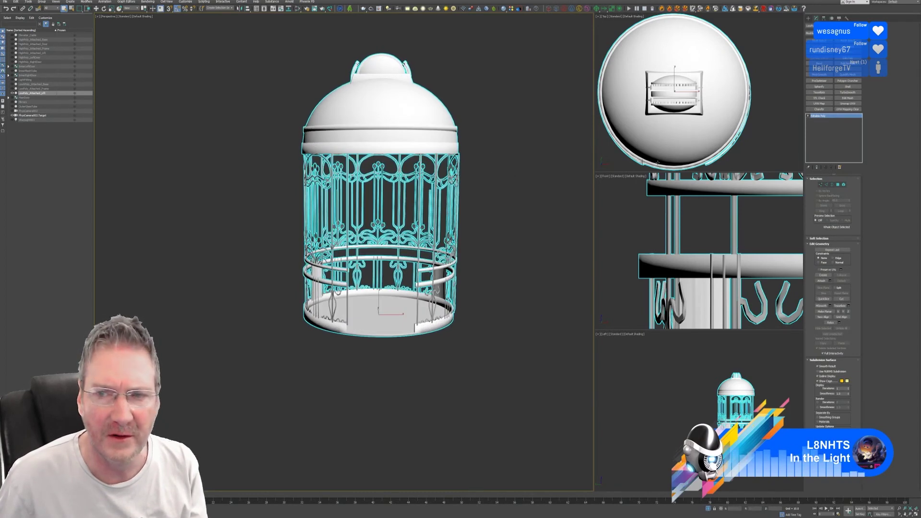
# Switch to element editing on the high-poly lift and clear its existing element selection.
pyautogui.click(844, 185)
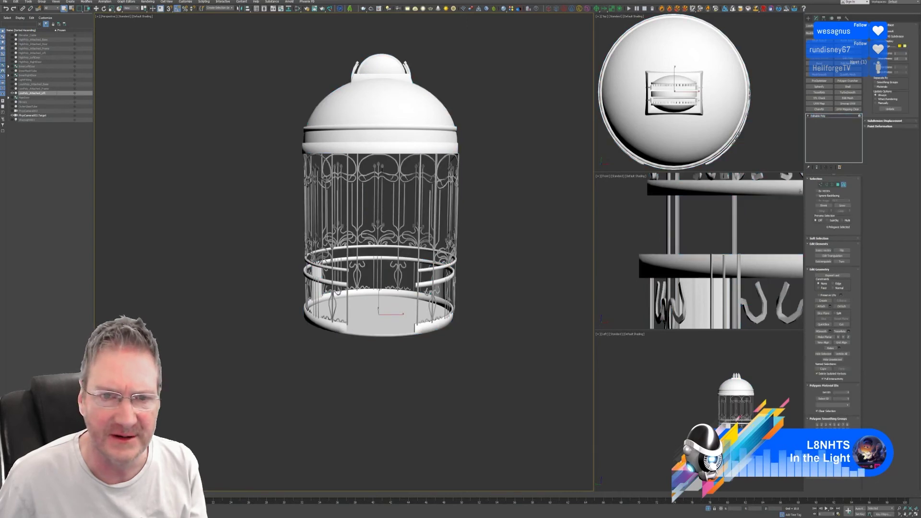
pyautogui.click(34, 44)
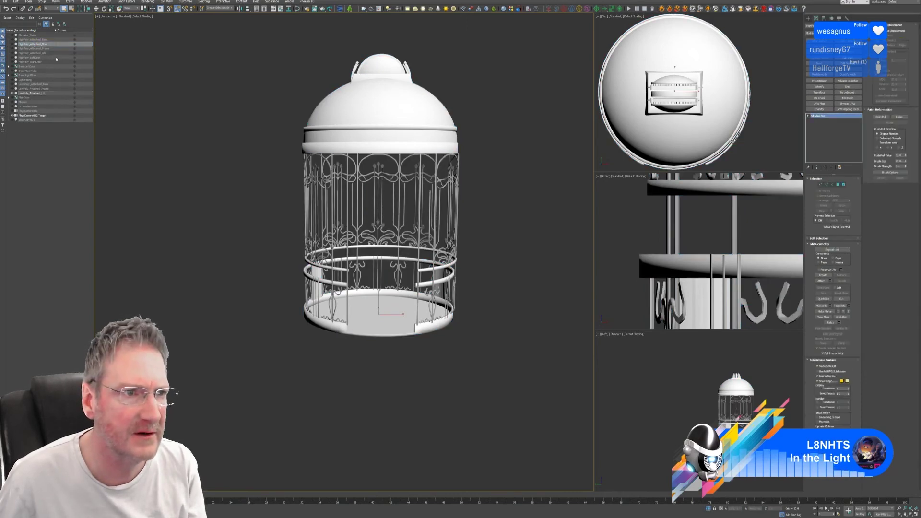
pyautogui.click(47, 53)
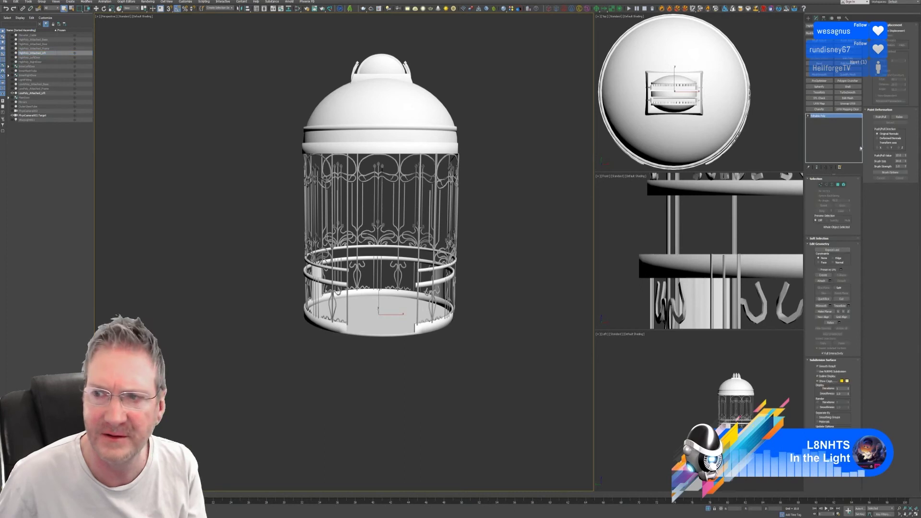
pyautogui.click(844, 185)
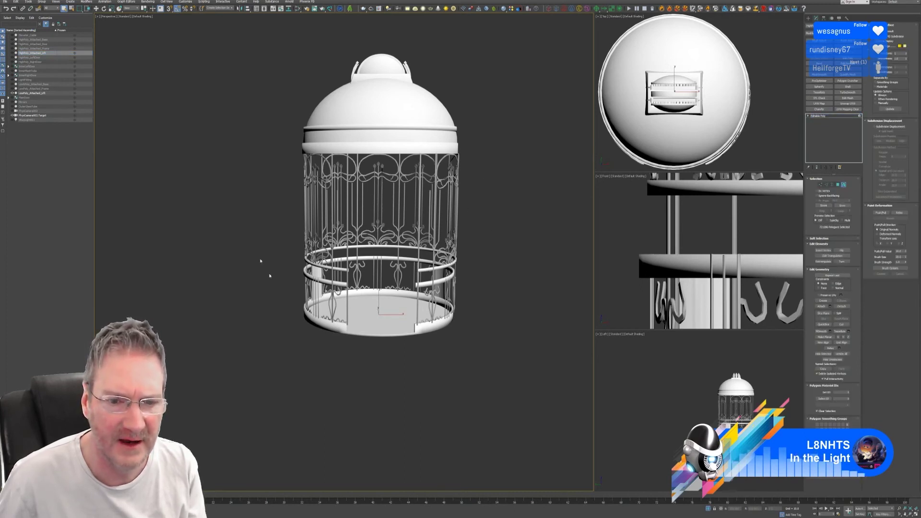
pyautogui.keyDown('alt'); pyautogui.moveTo(479, 227); pyautogui.dragTo(474, 222, button='middle'); pyautogui.keyUp('alt')
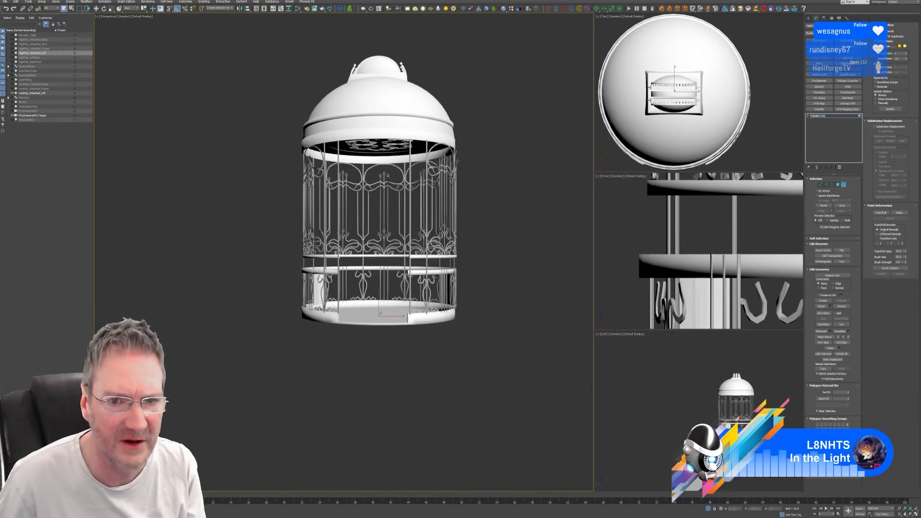
pyautogui.scroll(5, 441, 150)
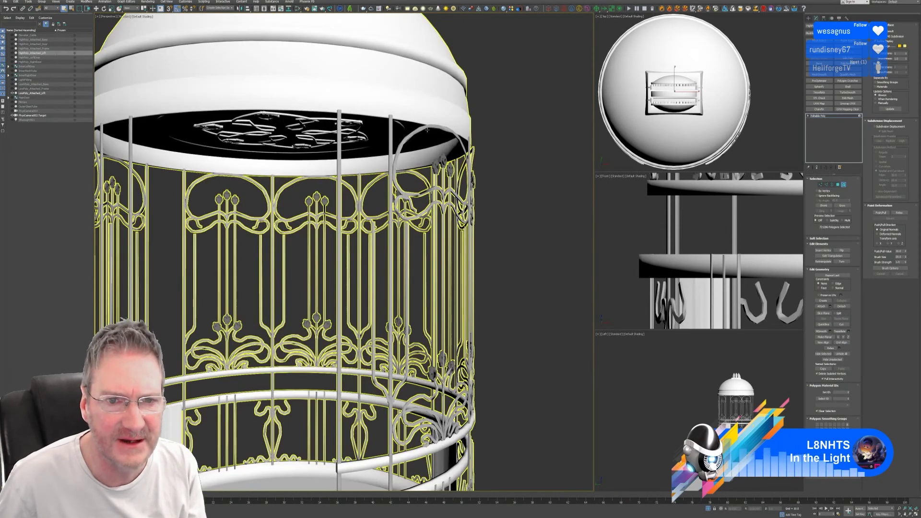
pyautogui.scroll(-6, 430, 127)
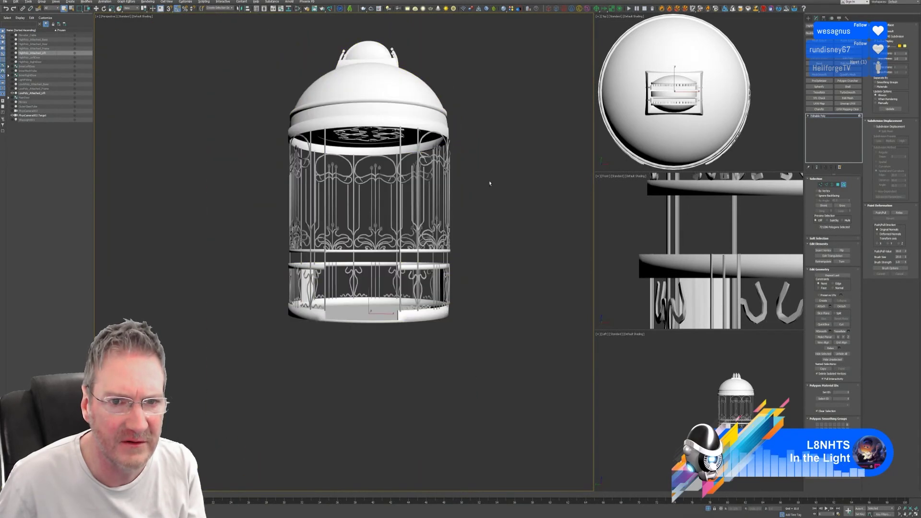
pyautogui.click(467, 151)
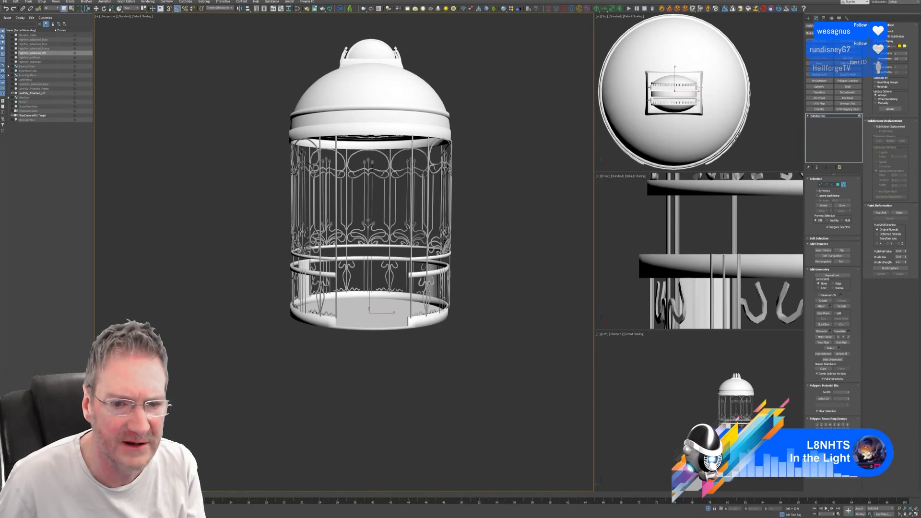
# Unhide the high-poly lift and select its dome, lower roof ring, floor and base rim elements, leaving the railings unselected.
pyautogui.moveTo(296, 41); pyautogui.dragTo(454, 104)
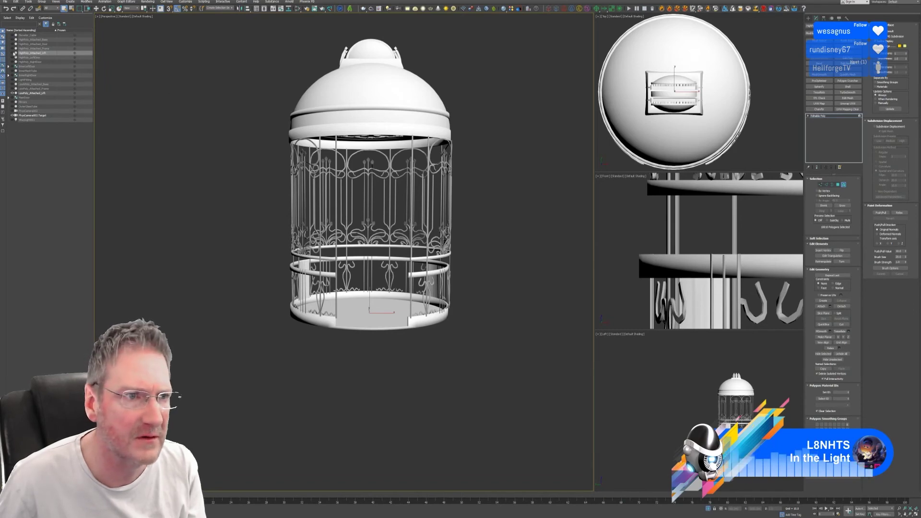
pyautogui.click(32, 53)
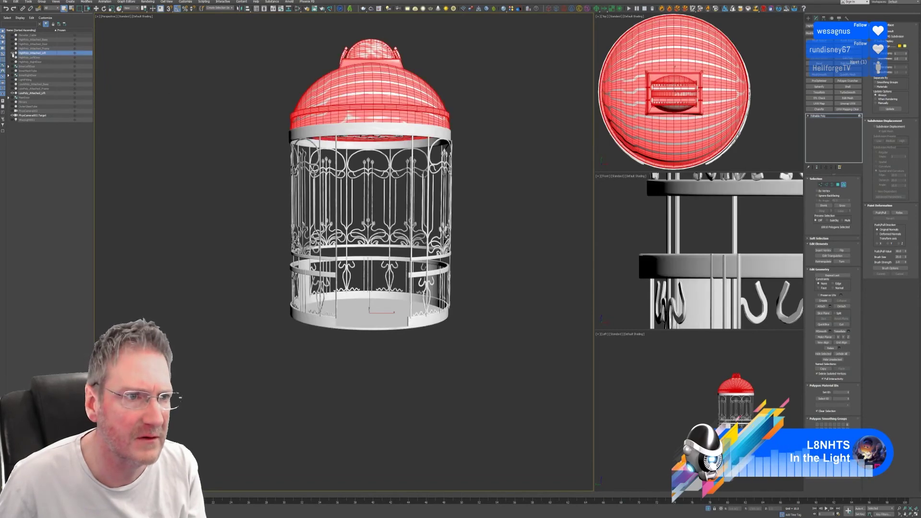
pyautogui.keyDown('ctrl'); pyautogui.click(354, 130); pyautogui.keyUp('ctrl')
pyautogui.keyDown('ctrl'); pyautogui.click(372, 324); pyautogui.keyUp('ctrl')
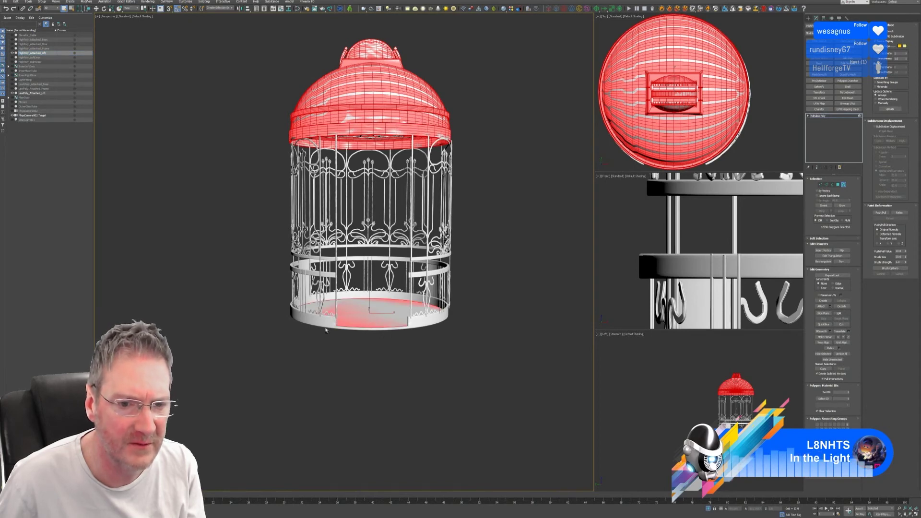
pyautogui.keyDown('ctrl'); pyautogui.click(321, 322); pyautogui.keyUp('ctrl')
pyautogui.keyDown('alt'); pyautogui.moveTo(444, 334); pyautogui.dragTo(440, 334, button='middle'); pyautogui.keyUp('alt')
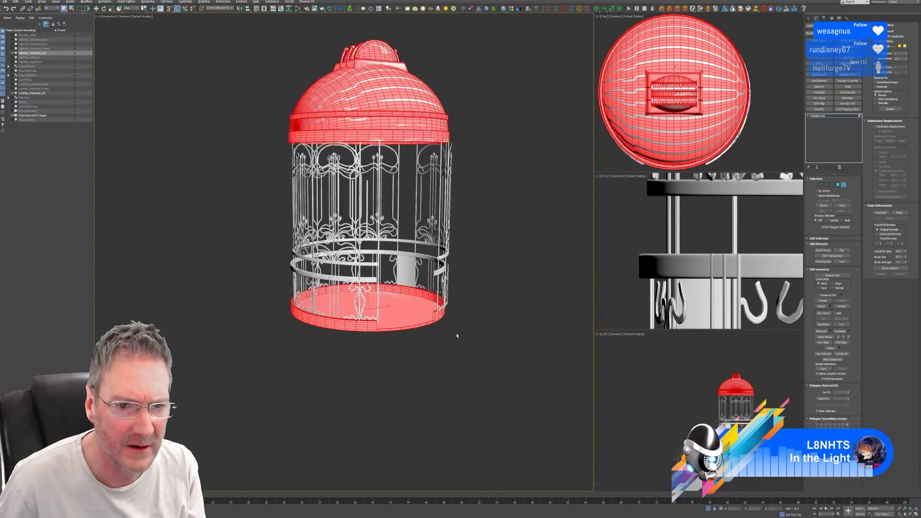
pyautogui.keyDown('alt'); pyautogui.moveTo(507, 336); pyautogui.dragTo(573, 332, button='middle'); pyautogui.keyUp('alt')
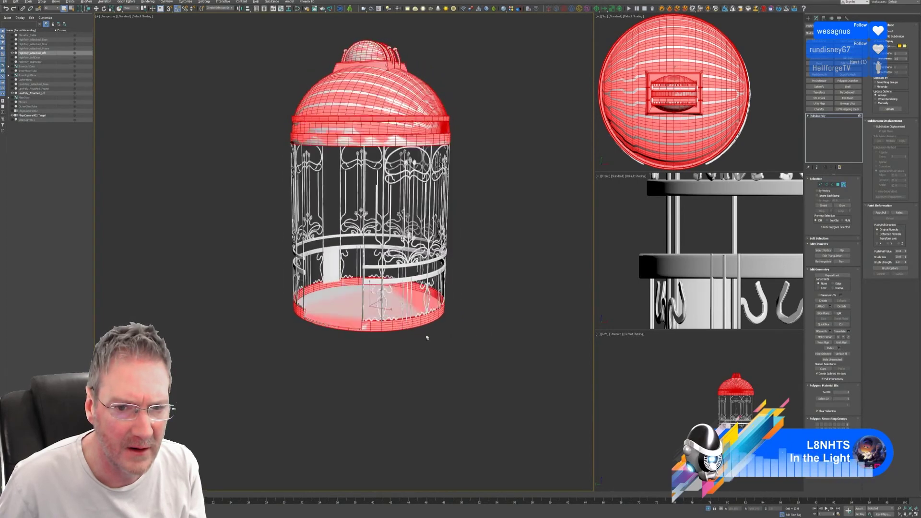
pyautogui.keyDown('alt'); pyautogui.moveTo(425, 338); pyautogui.dragTo(423, 337, button='middle'); pyautogui.keyUp('alt')
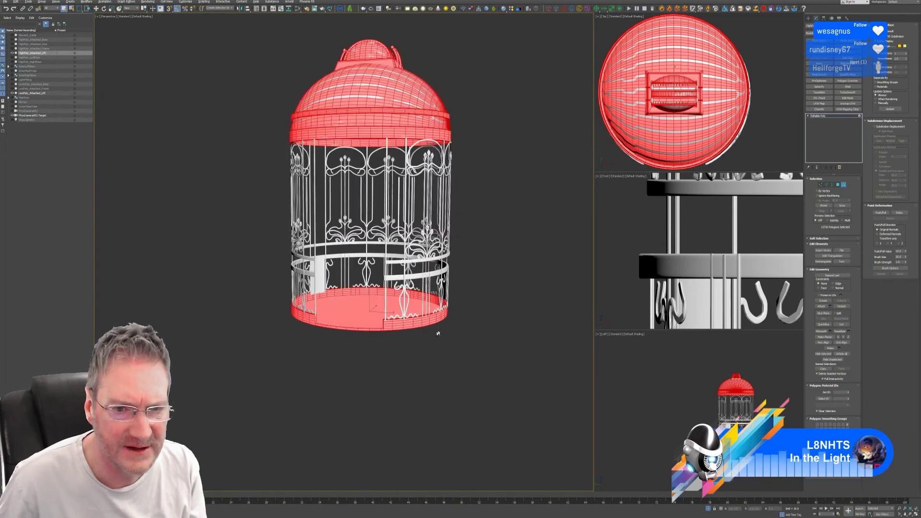
pyautogui.keyDown('alt'); pyautogui.moveTo(453, 327); pyautogui.dragTo(463, 326, button='middle'); pyautogui.keyUp('alt')
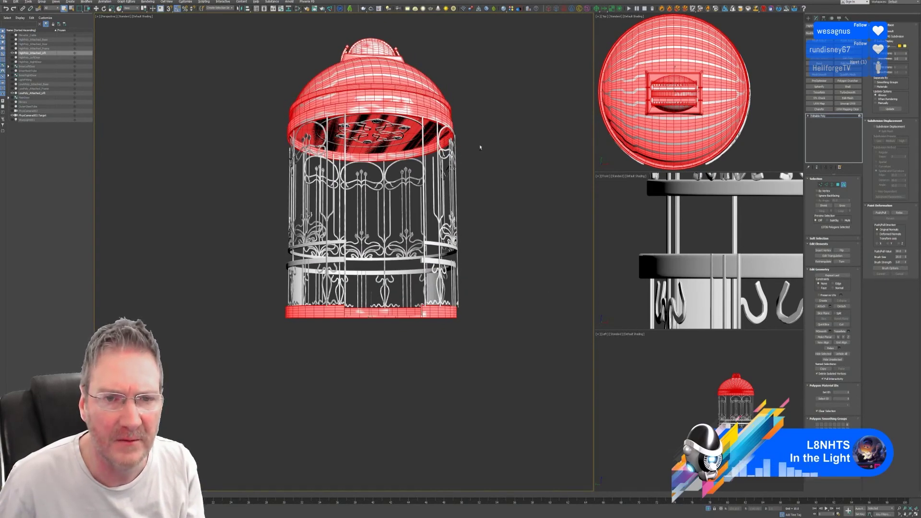
pyautogui.keyDown('alt'); pyautogui.moveTo(480, 148); pyautogui.dragTo(471, 162, button='middle'); pyautogui.keyUp('alt')
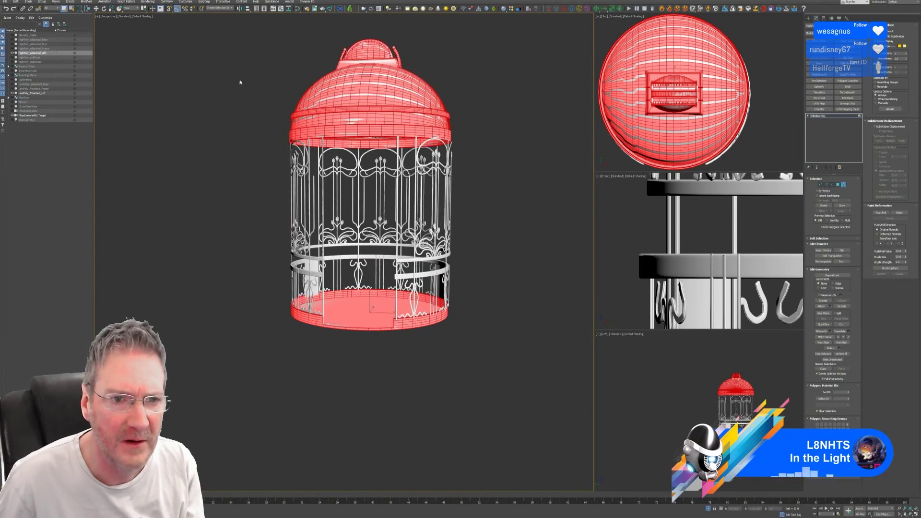
# Detach the selected roof, floor and base elements from the high-poly lift as a separate object with the default name.
pyautogui.moveTo(489, 123); pyautogui.dragTo(489, 143)
pyautogui.hotkey('ctrl', 'z')
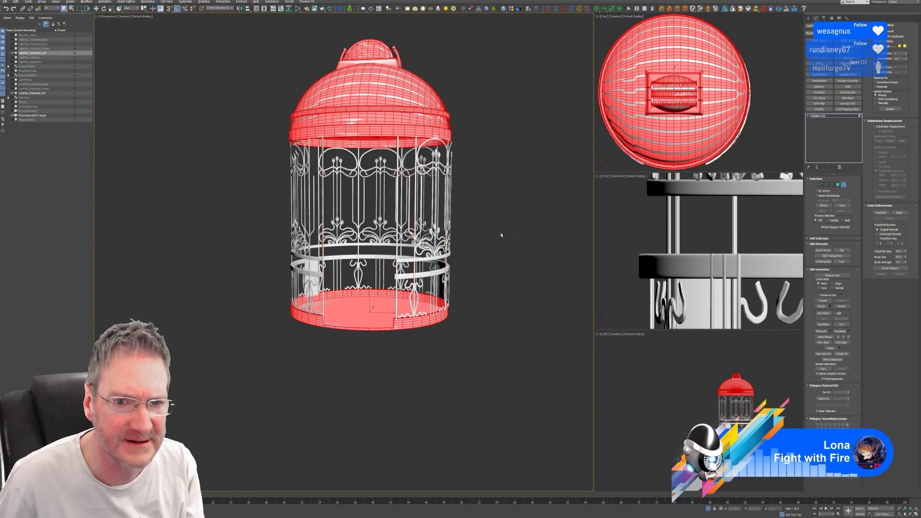
pyautogui.moveTo(483, 214)
pyautogui.keyDown('alt'); pyautogui.mouseDown(button='middle')
pyautogui.moveTo(475, 194)
pyautogui.moveTo(489, 191)
pyautogui.moveTo(500, 206)
pyautogui.moveTo(452, 210)
pyautogui.moveTo(490, 209)
pyautogui.moveTo(483, 205)
pyautogui.mouseUp(button='middle'); pyautogui.keyUp('alt')
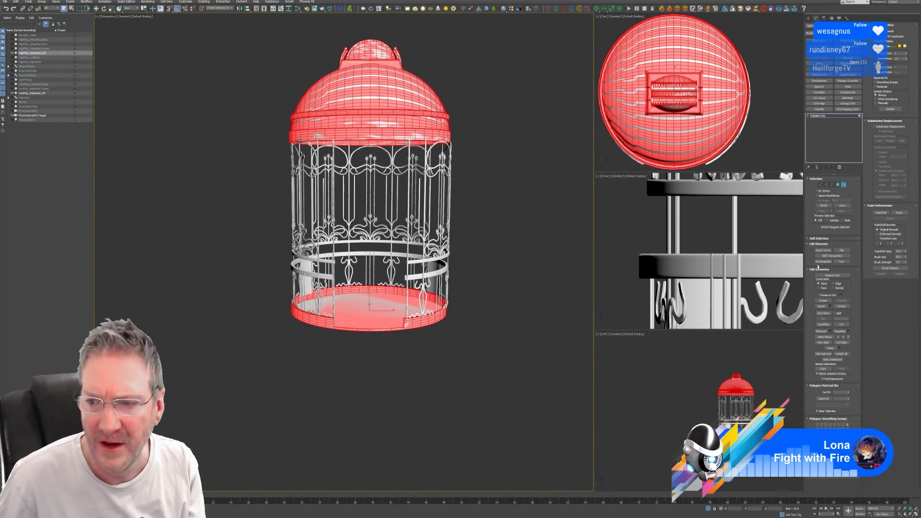
pyautogui.click(842, 305)
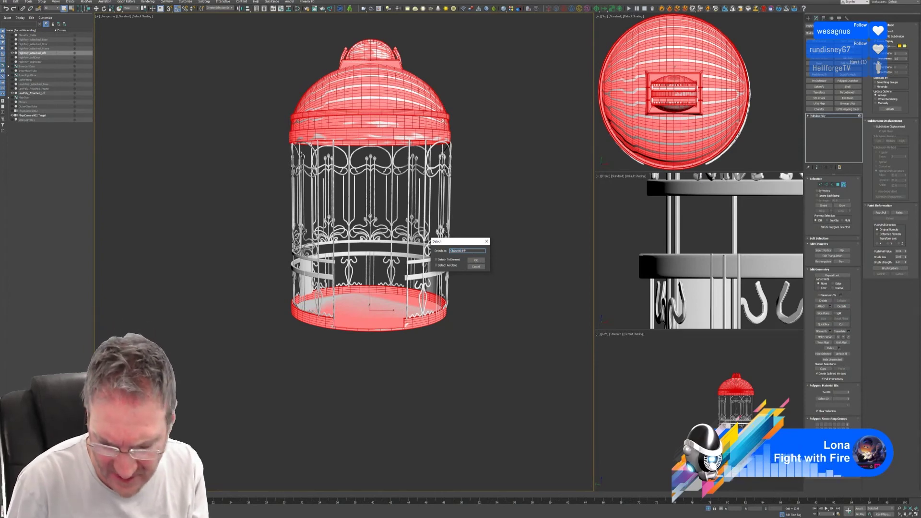
pyautogui.press('Return')
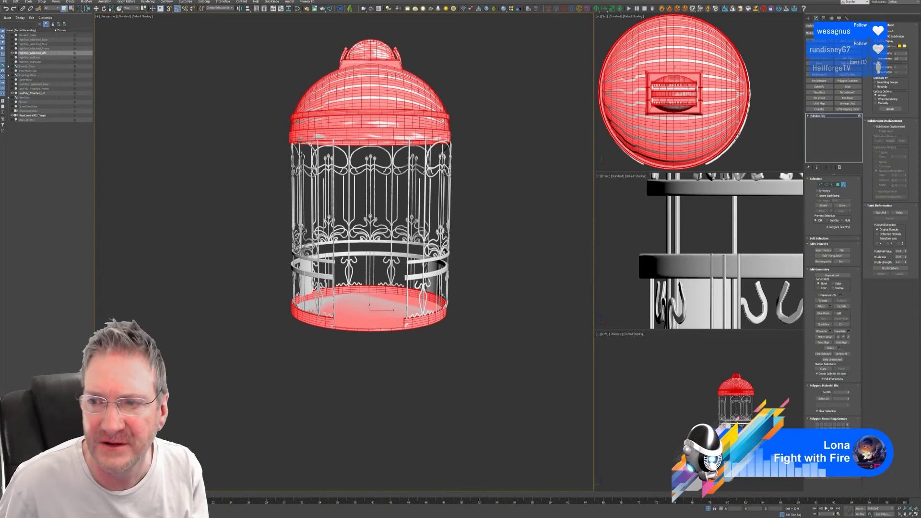
# Finish editing the high-poly lift, start element editing on the low-poly lift and hide the high-poly lift.
pyautogui.click(844, 184)
pyautogui.click(133, 116)
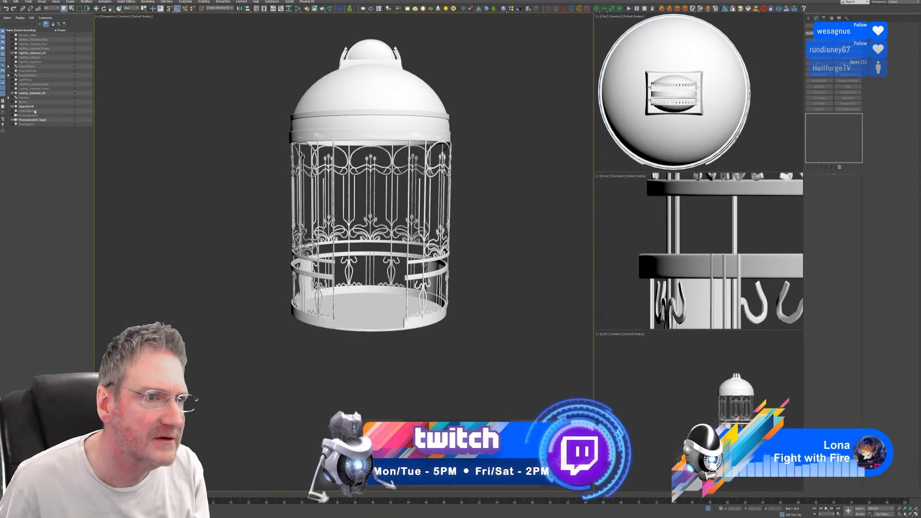
pyautogui.click(32, 93)
pyautogui.press('5')
pyautogui.click(12, 48)
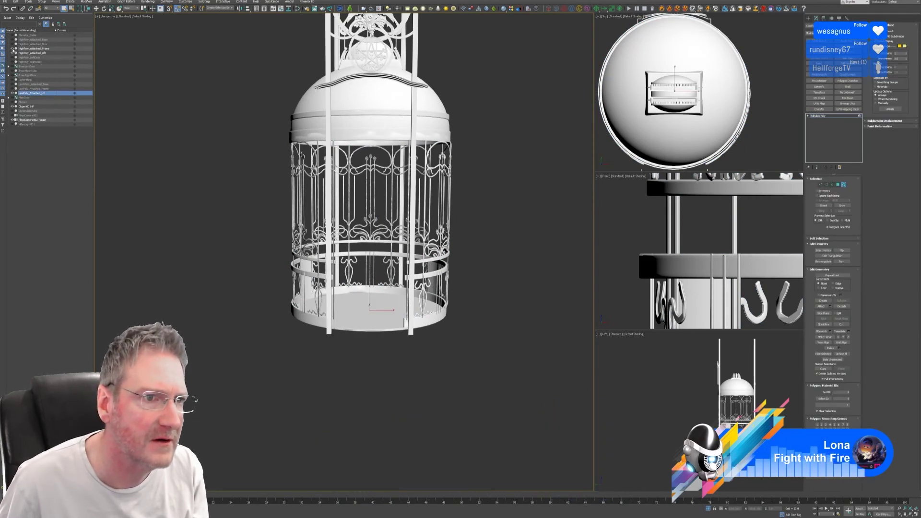
pyautogui.click(12, 49)
pyautogui.click(13, 53)
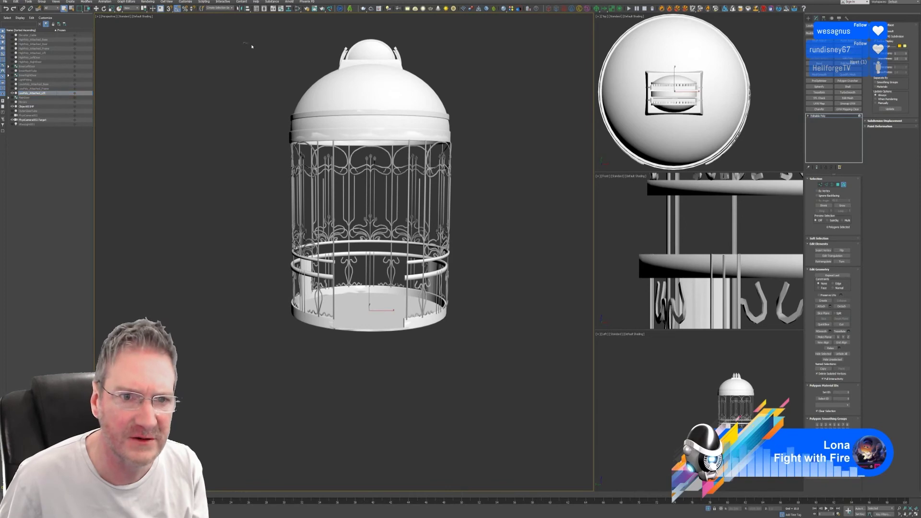
# Hide the detached high-poly part and select the low-poly lift's dome, ceiling ornament, floor and base rim elements, excluding the railings and door posts.
pyautogui.moveTo(249, 46); pyautogui.dragTo(488, 131)
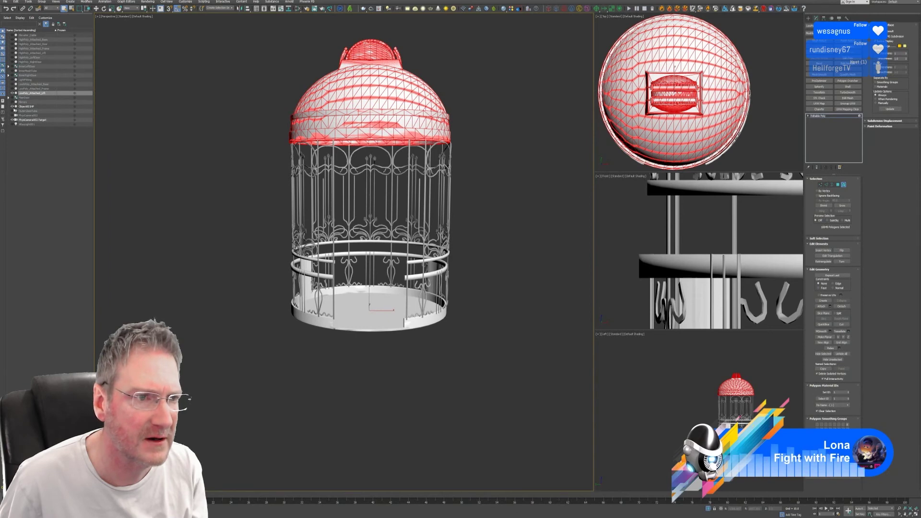
pyautogui.click(12, 107)
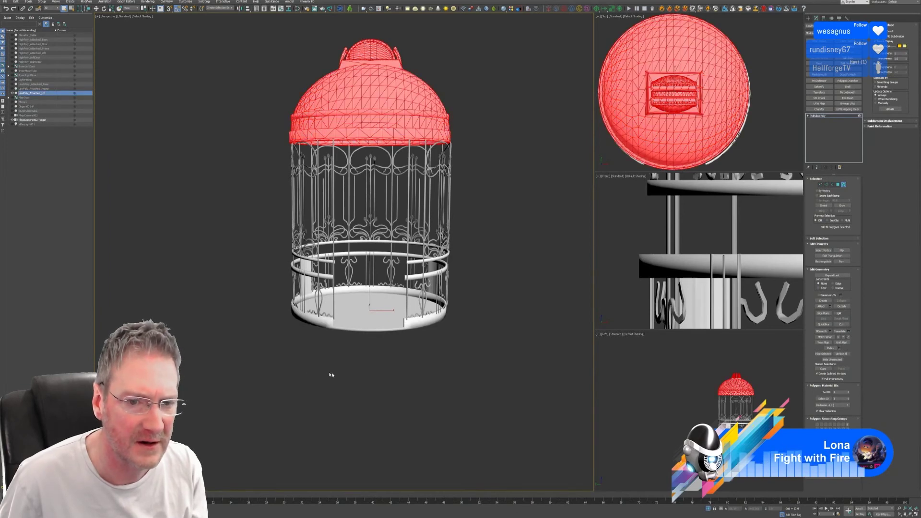
pyautogui.keyDown('ctrl'); pyautogui.click(330, 323); pyautogui.keyUp('ctrl')
pyautogui.keyDown('ctrl'); pyautogui.click(368, 317); pyautogui.keyUp('ctrl')
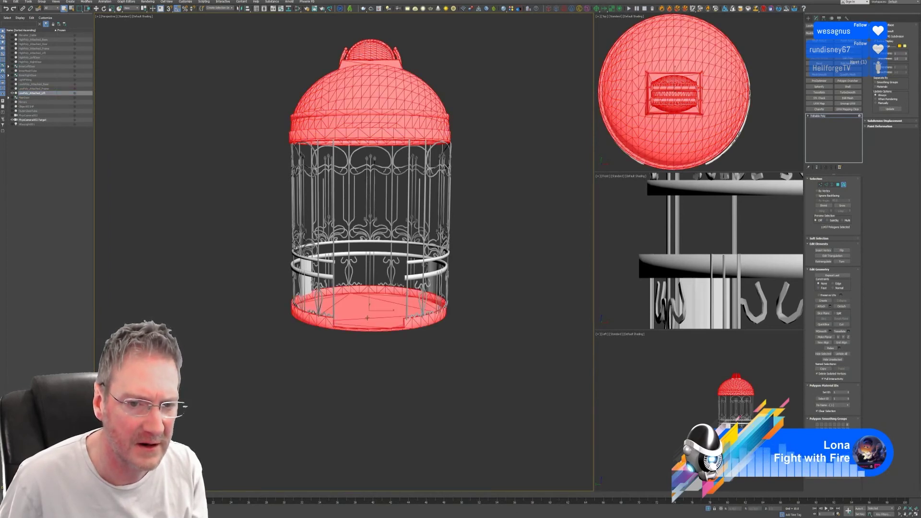
pyautogui.moveTo(477, 270)
pyautogui.keyDown('alt'); pyautogui.mouseDown(button='middle')
pyautogui.moveTo(480, 257)
pyautogui.moveTo(478, 265)
pyautogui.mouseUp(button='middle'); pyautogui.keyUp('alt')
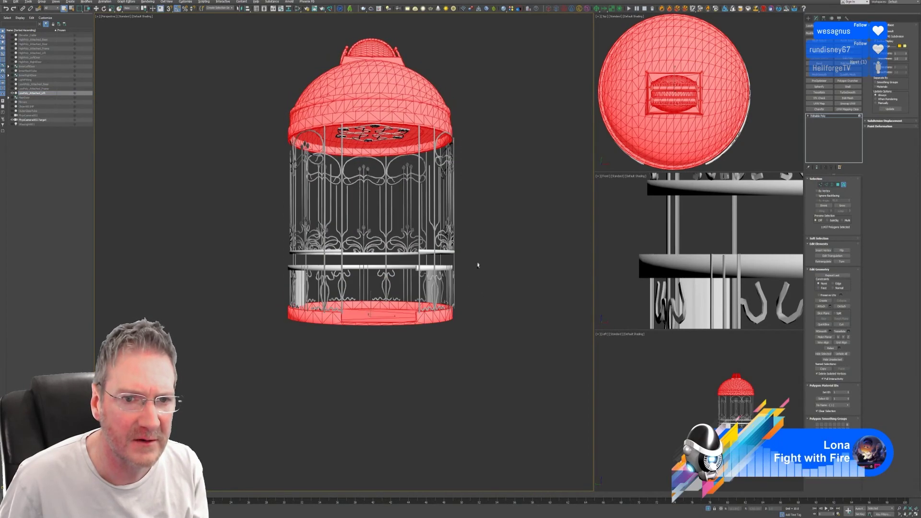
pyautogui.keyDown('alt'); pyautogui.moveTo(436, 134); pyautogui.dragTo(427, 122, button='middle'); pyautogui.keyUp('alt')
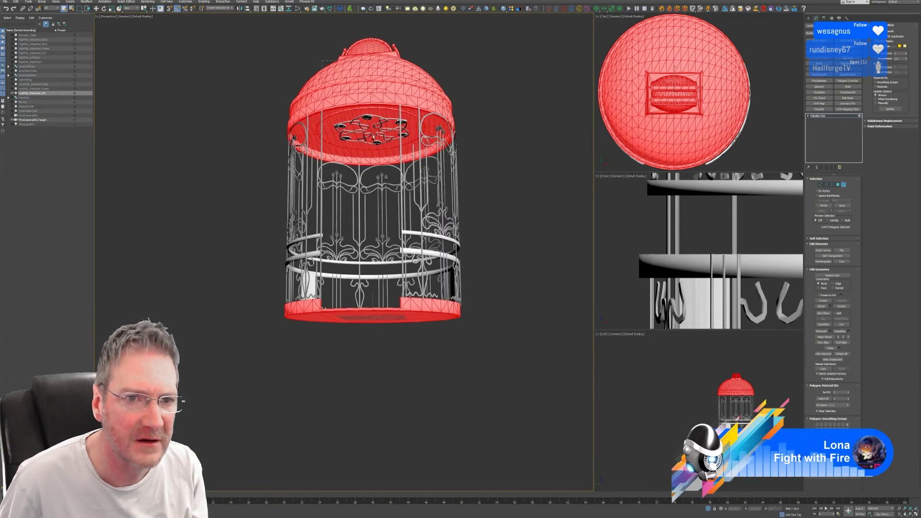
pyautogui.keyDown('ctrl'); pyautogui.moveTo(415, 147); pyautogui.dragTo(413, 148); pyautogui.keyUp('ctrl')
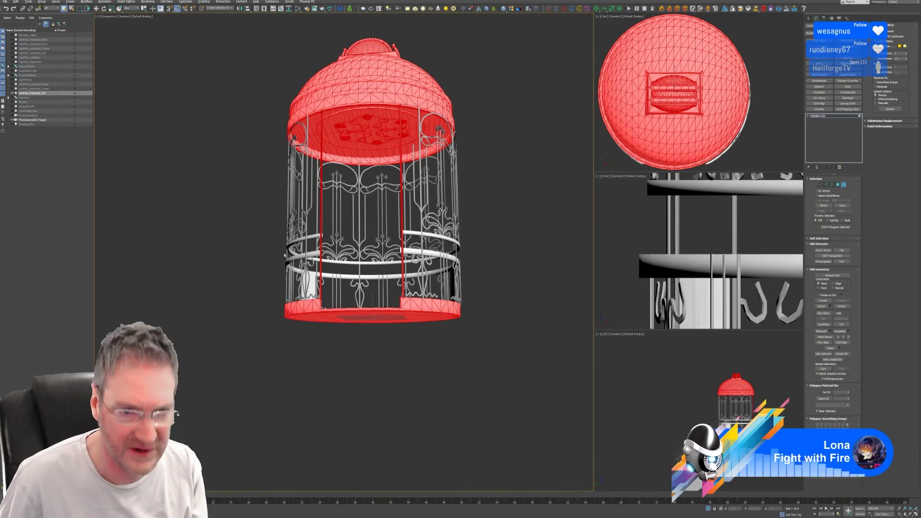
pyautogui.keyDown('alt'); pyautogui.moveTo(469, 266); pyautogui.dragTo(471, 267); pyautogui.keyUp('alt')
pyautogui.moveTo(479, 222)
pyautogui.keyDown('alt'); pyautogui.mouseDown(button='middle')
pyautogui.moveTo(493, 197)
pyautogui.moveTo(475, 201)
pyautogui.moveTo(473, 213)
pyautogui.mouseUp(button='middle'); pyautogui.keyUp('alt')
# Detach the selected low-poly roof and base elements as a separate object with the default name and leave element editing.
pyautogui.click(842, 307)
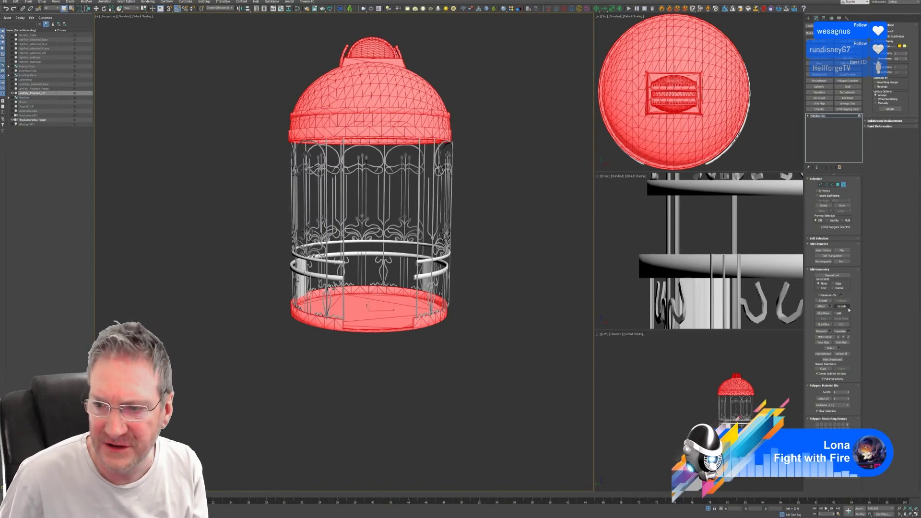
pyautogui.click(469, 250)
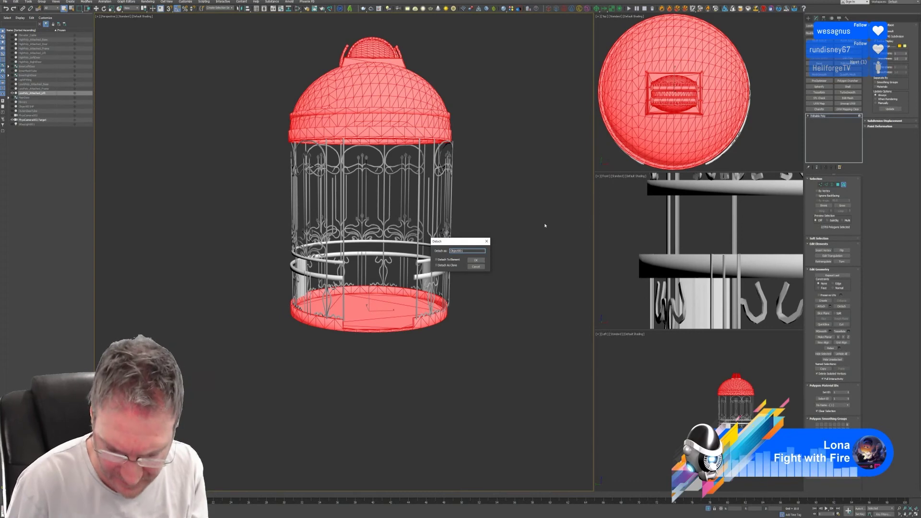
pyautogui.press('Return')
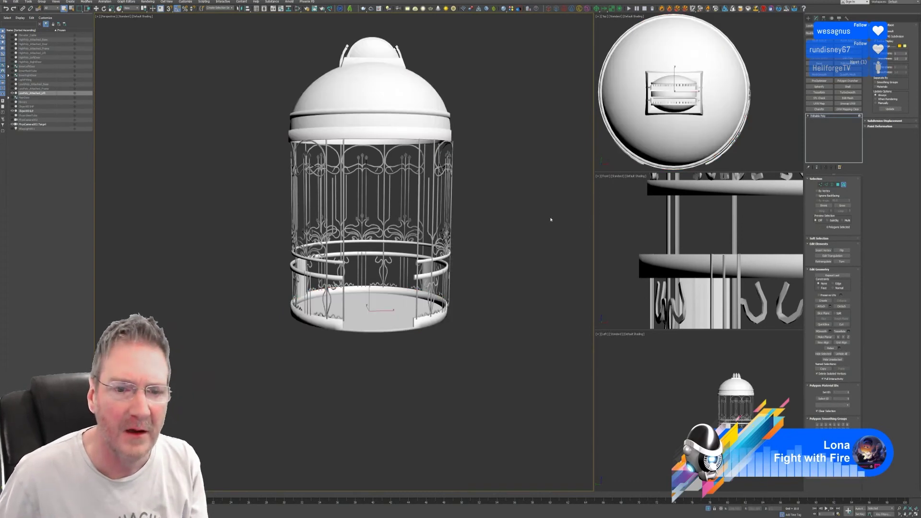
pyautogui.click(844, 185)
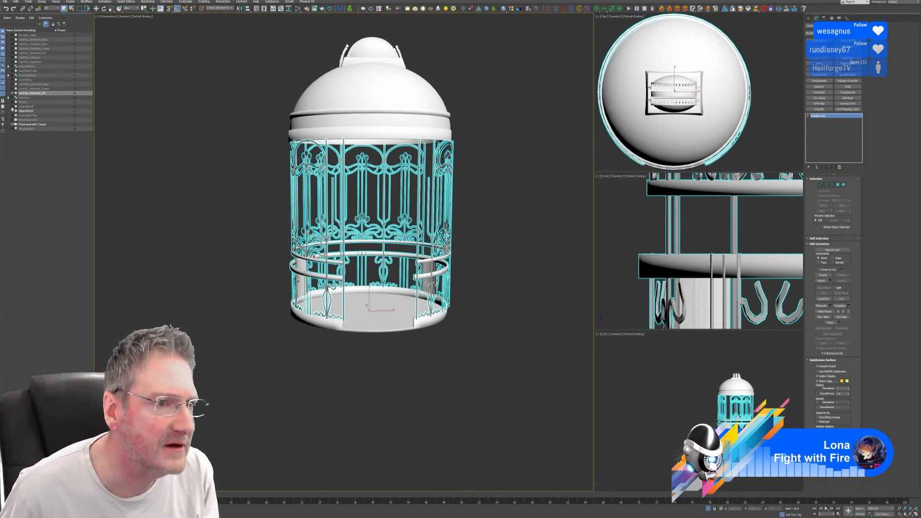
# Unhide the detached high-poly roof and base and select it together with its low-poly counterpart for moving.
pyautogui.click(13, 107)
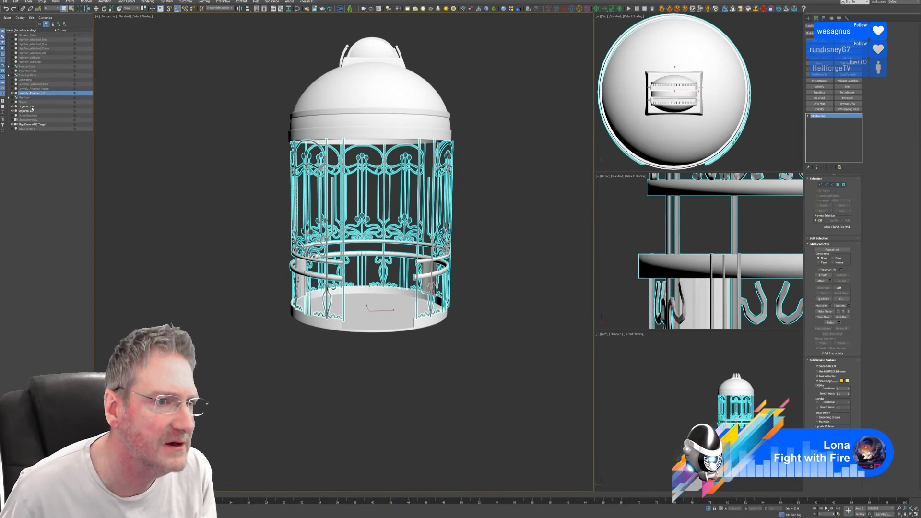
pyautogui.click(33, 107)
pyautogui.keyDown('ctrl'); pyautogui.click(35, 111); pyautogui.keyUp('ctrl')
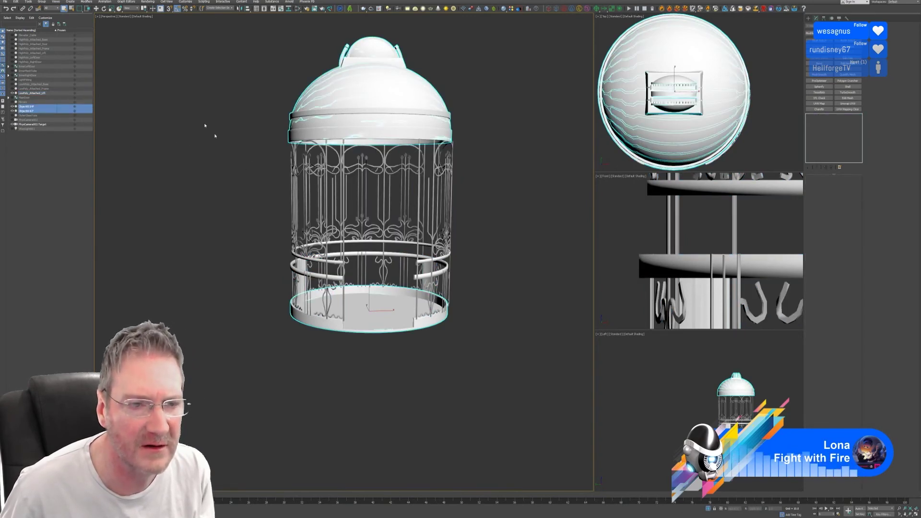
pyautogui.click(95, 9)
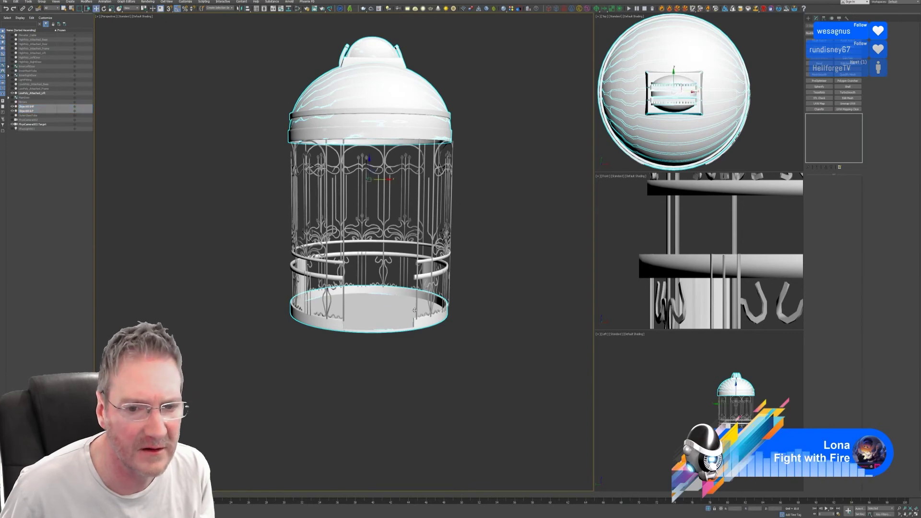
# Switch to the transform coordinate centre and shift both roof-and-base objects horizontally in the Left view to line up with the railings.
pyautogui.press('z')
pyautogui.keyDown('alt'); pyautogui.moveTo(504, 285); pyautogui.dragTo(496, 256, button='middle'); pyautogui.keyUp('alt')
pyautogui.scroll(-6, 751, 205)
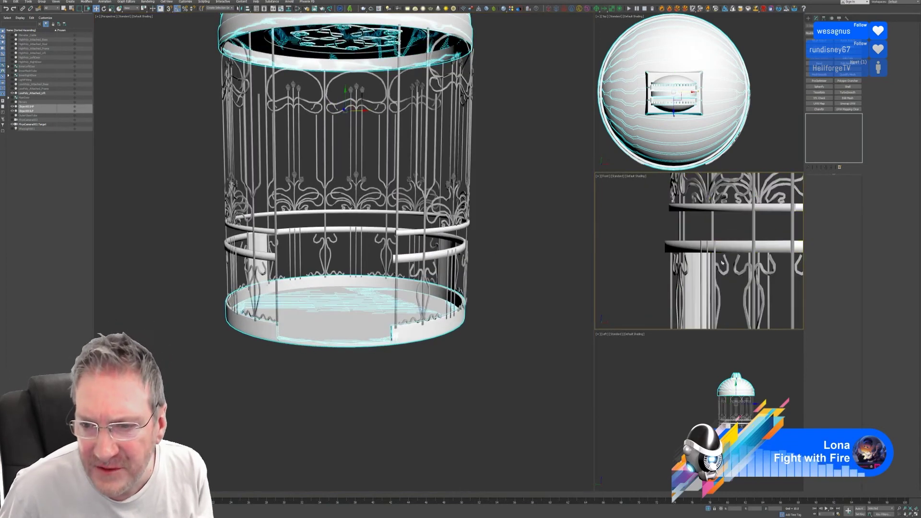
pyautogui.moveTo(766, 266); pyautogui.dragTo(671, 258, button='middle')
pyautogui.scroll(4, 739, 394)
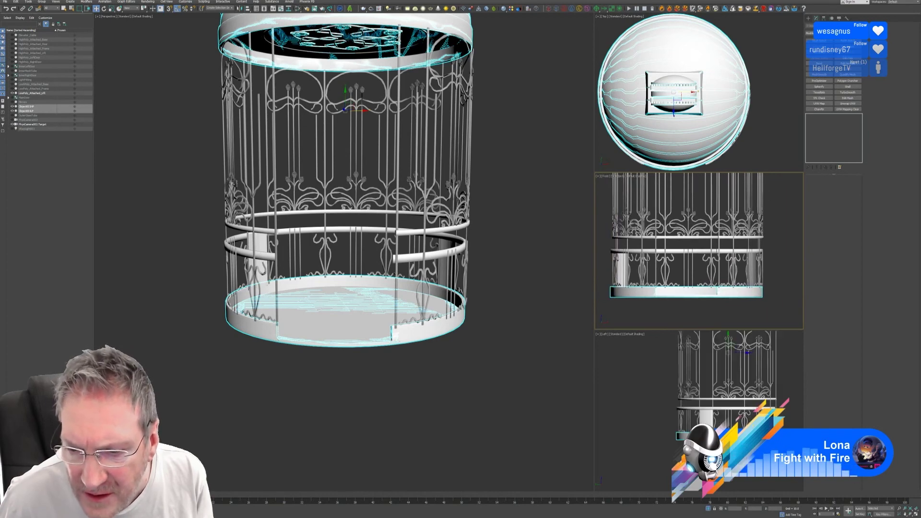
pyautogui.scroll(3, 739, 426)
pyautogui.moveTo(739, 426); pyautogui.dragTo(726, 425, button='middle')
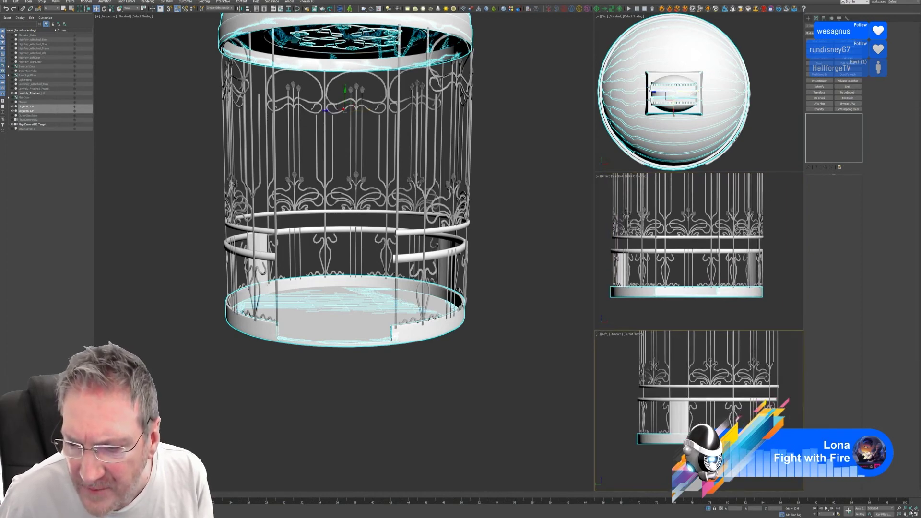
pyautogui.hotkey('alt', 'w')
pyautogui.moveTo(567, 399); pyautogui.dragTo(545, 401, button='middle')
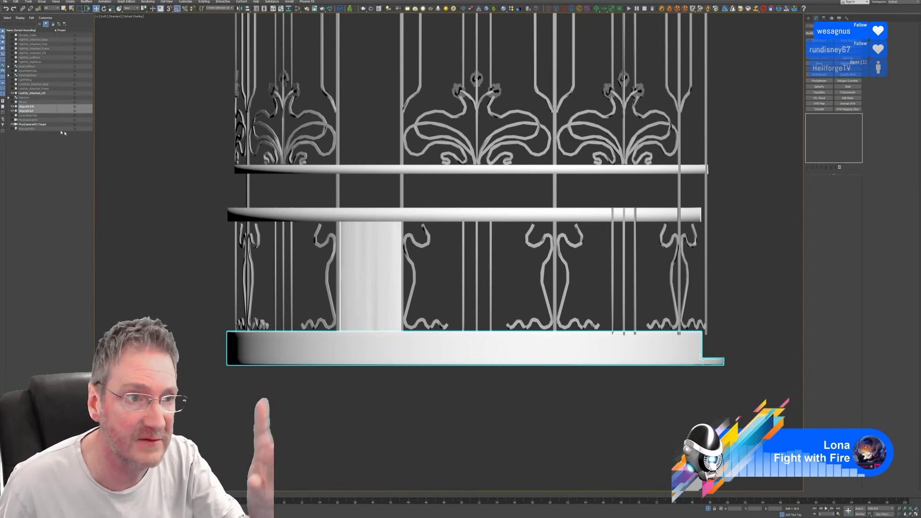
pyautogui.scroll(-4, 492, 405)
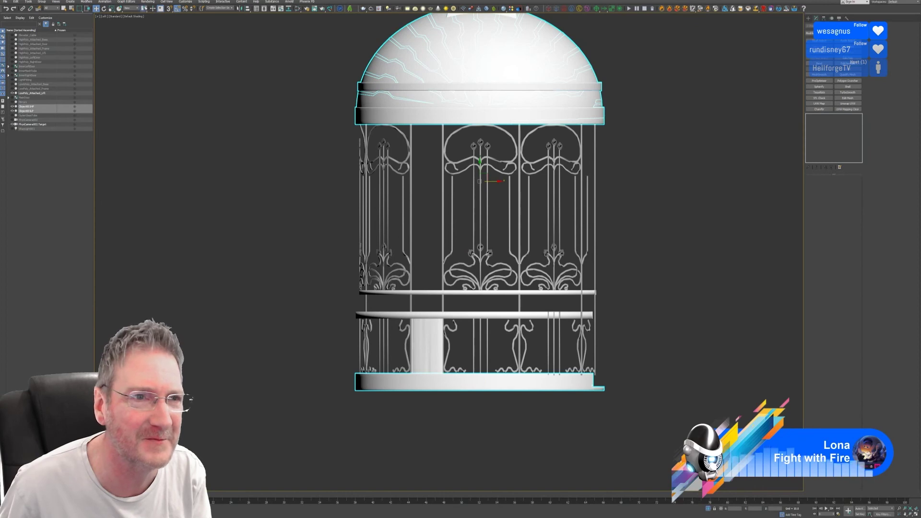
pyautogui.moveTo(144, 9); pyautogui.dragTo(144, 33)
pyautogui.moveTo(516, 307); pyautogui.dragTo(457, 196, button='middle')
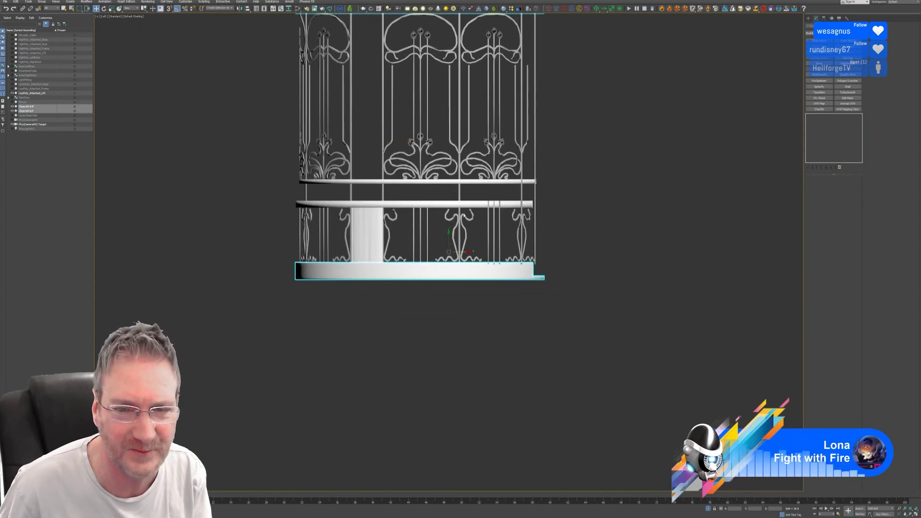
pyautogui.scroll(4, 526, 271)
pyautogui.moveTo(489, 271); pyautogui.dragTo(608, 284, button='middle')
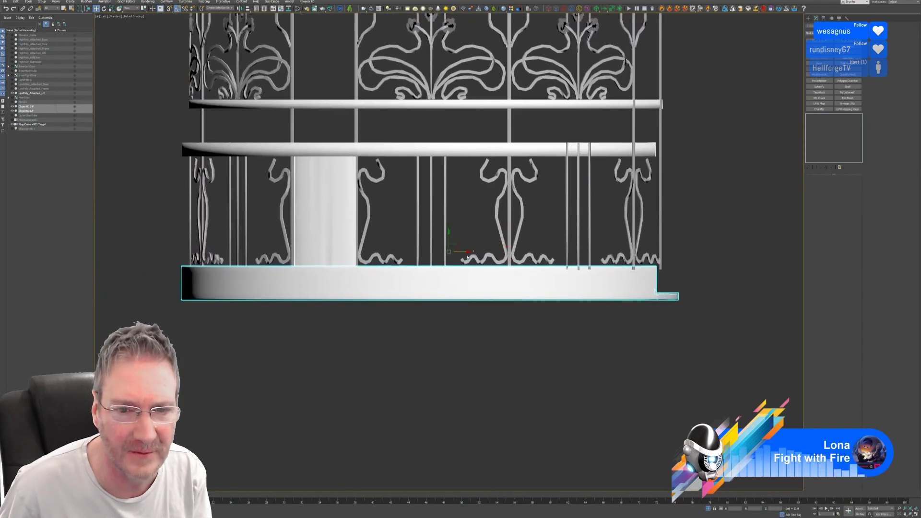
pyautogui.moveTo(462, 252); pyautogui.dragTo(469, 253)
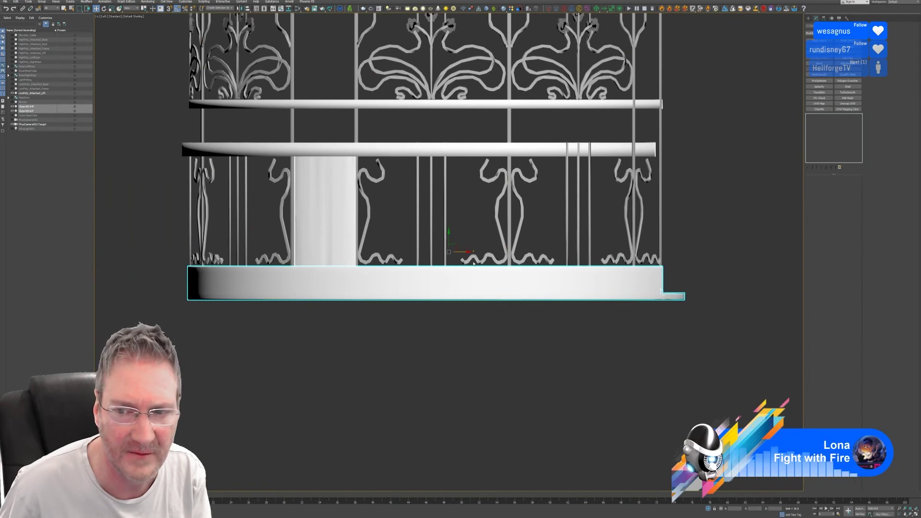
pyautogui.click(916, 515)
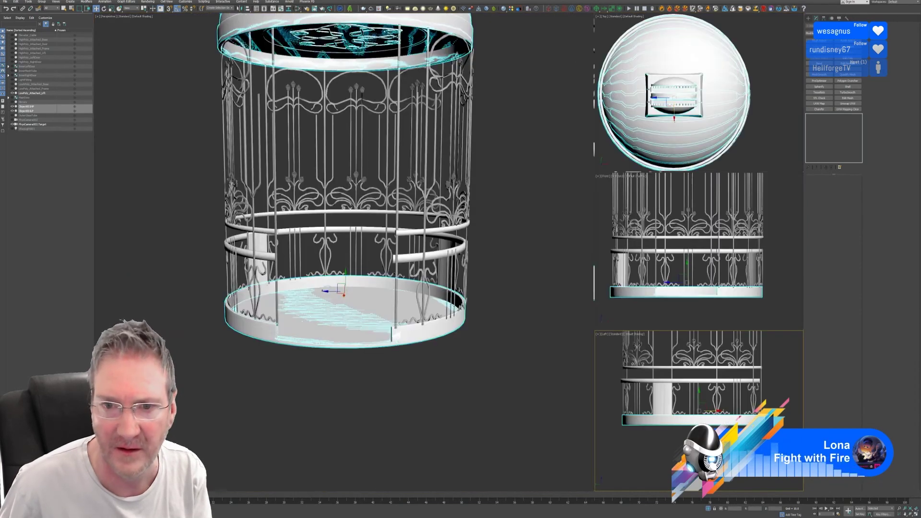
# Shift both roof-and-base objects slightly along the horizontal axis in the Front view so the base lines up with the railings.
pyautogui.moveTo(495, 176); pyautogui.dragTo(493, 188, button='middle')
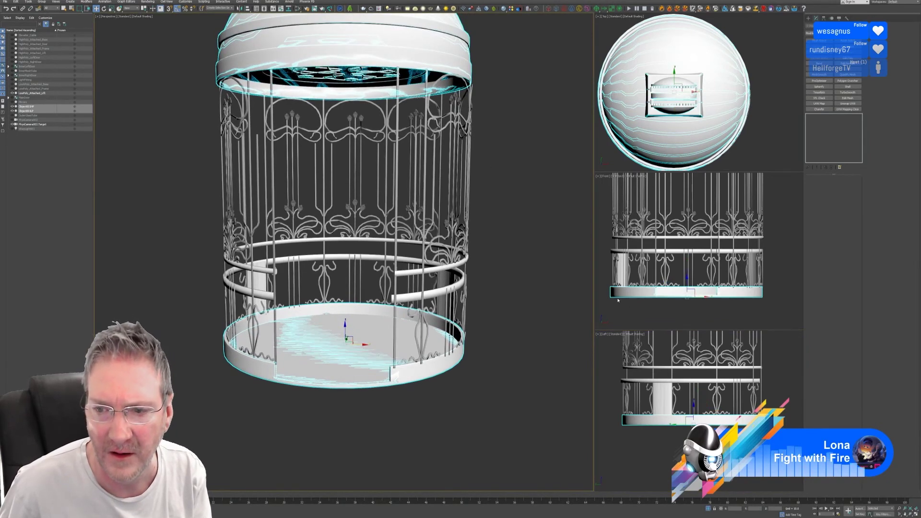
pyautogui.moveTo(752, 318); pyautogui.dragTo(510, 315, button='middle')
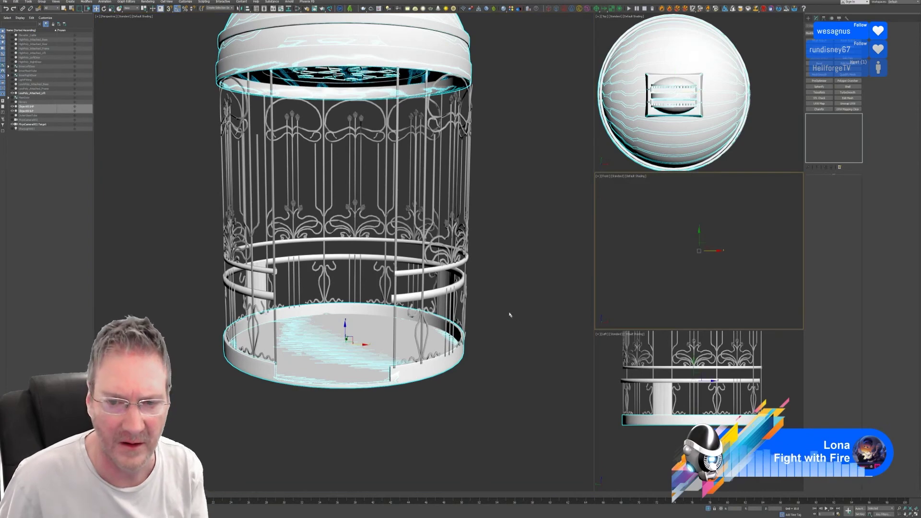
pyautogui.scroll(-6, 675, 276)
pyautogui.moveTo(705, 285); pyautogui.dragTo(745, 279, button='middle')
pyautogui.rightClick(499, 262)
pyautogui.moveTo(499, 262)
pyautogui.keyDown('alt'); pyautogui.mouseDown(button='middle')
pyautogui.moveTo(372, 262)
pyautogui.moveTo(500, 257)
pyautogui.mouseUp(button='middle'); pyautogui.keyUp('alt')
pyautogui.scroll(3, 710, 282)
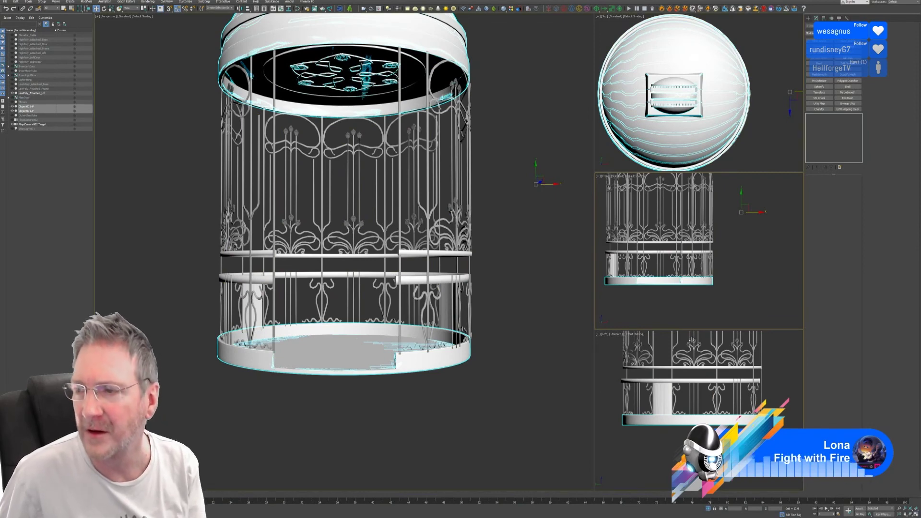
pyautogui.hotkey('alt', 'w')
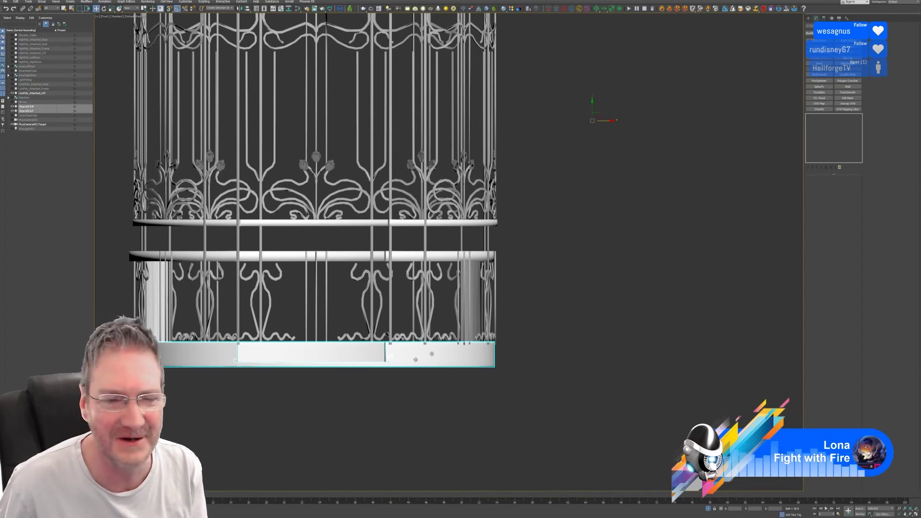
pyautogui.moveTo(571, 264); pyautogui.dragTo(651, 206, button='middle')
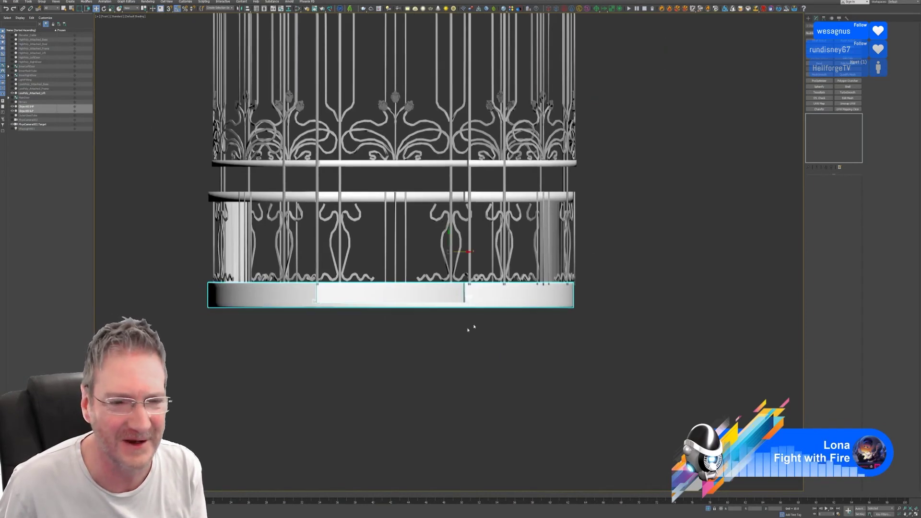
pyautogui.scroll(3, 471, 324)
pyautogui.moveTo(383, 323); pyautogui.dragTo(486, 324, button='middle')
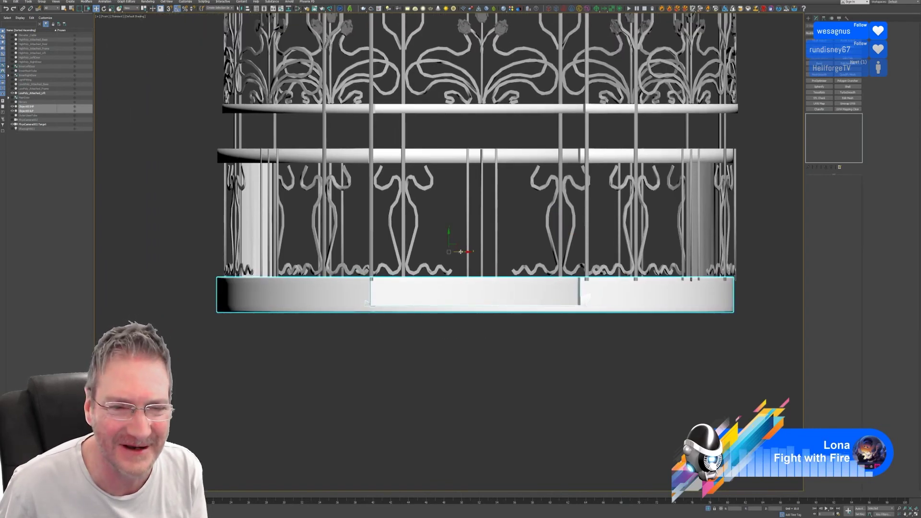
pyautogui.moveTo(461, 251); pyautogui.dragTo(467, 253)
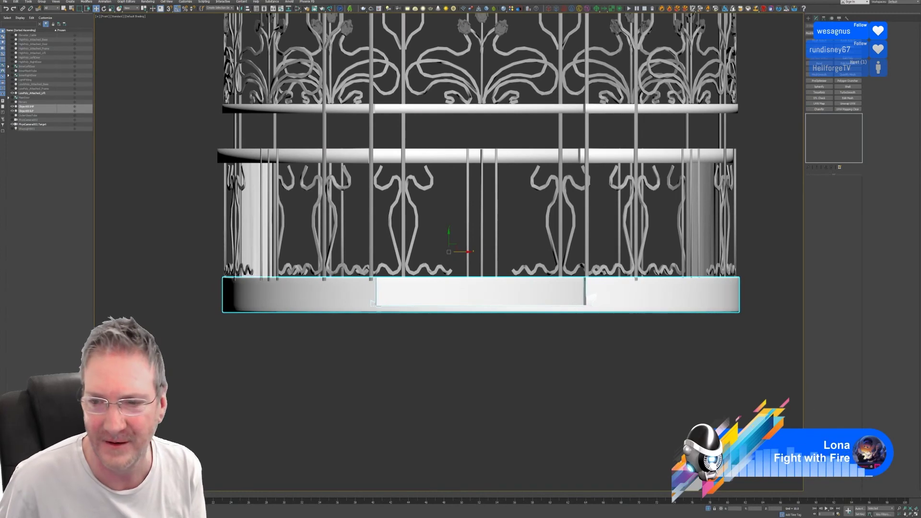
# Nudge both roof-and-base objects along both axes in the Top view to centre them on the railings, then check the alignment and deselect them.
pyautogui.hotkey('alt', 'w')
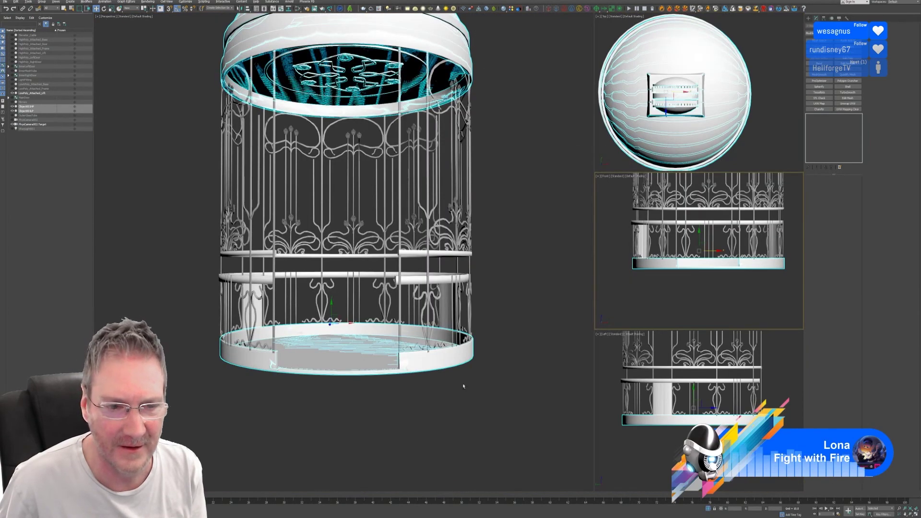
pyautogui.keyDown('alt'); pyautogui.moveTo(457, 383); pyautogui.dragTo(516, 379, button='middle'); pyautogui.keyUp('alt')
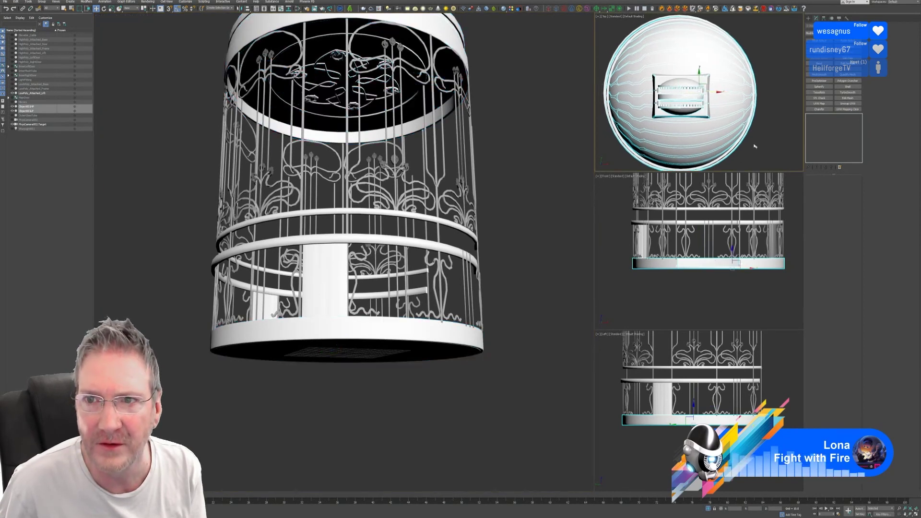
pyautogui.scroll(-3, 751, 145)
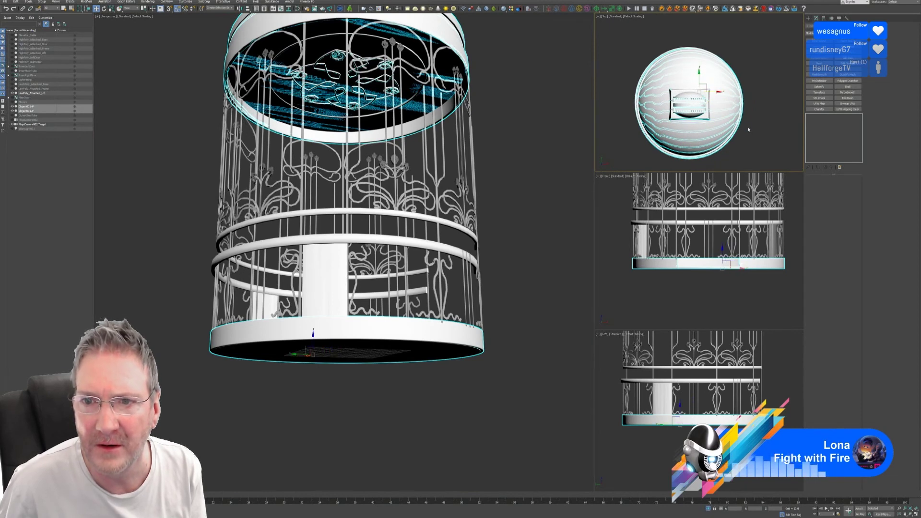
pyautogui.click(915, 514)
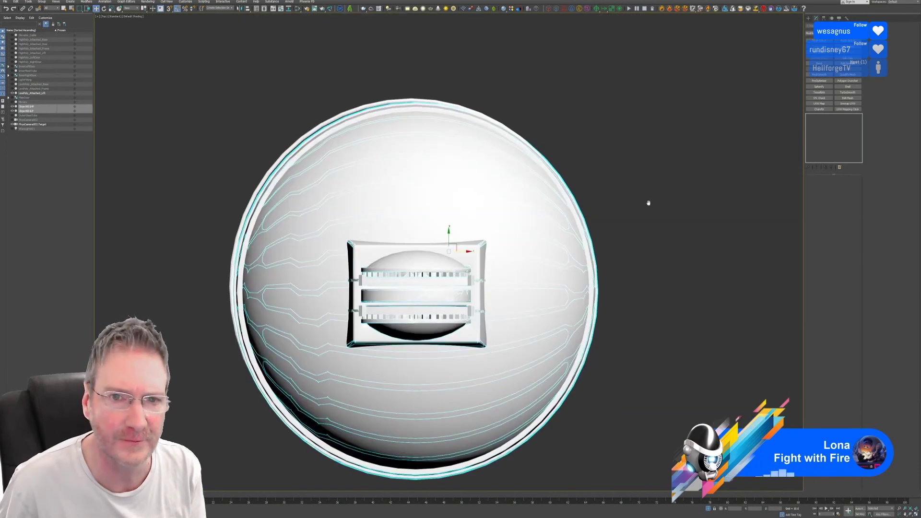
pyautogui.moveTo(648, 203); pyautogui.dragTo(654, 179, button='middle')
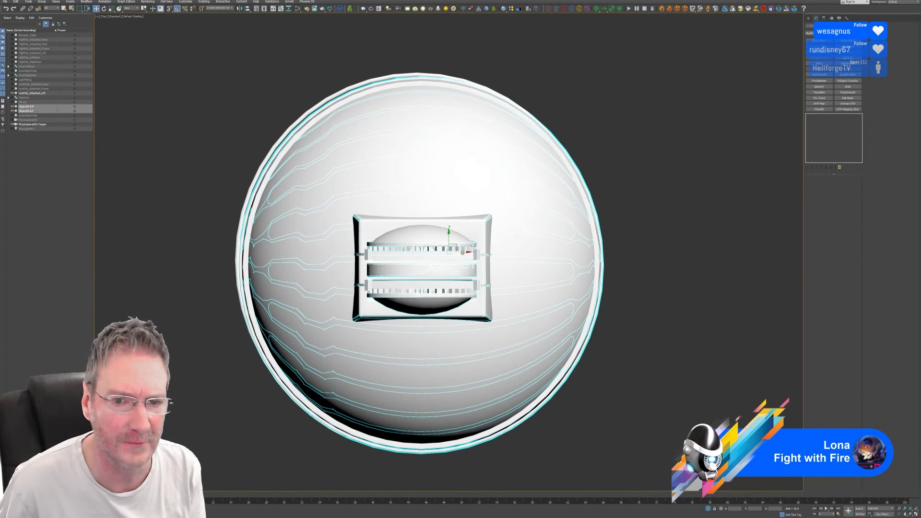
pyautogui.moveTo(462, 252); pyautogui.dragTo(460, 258)
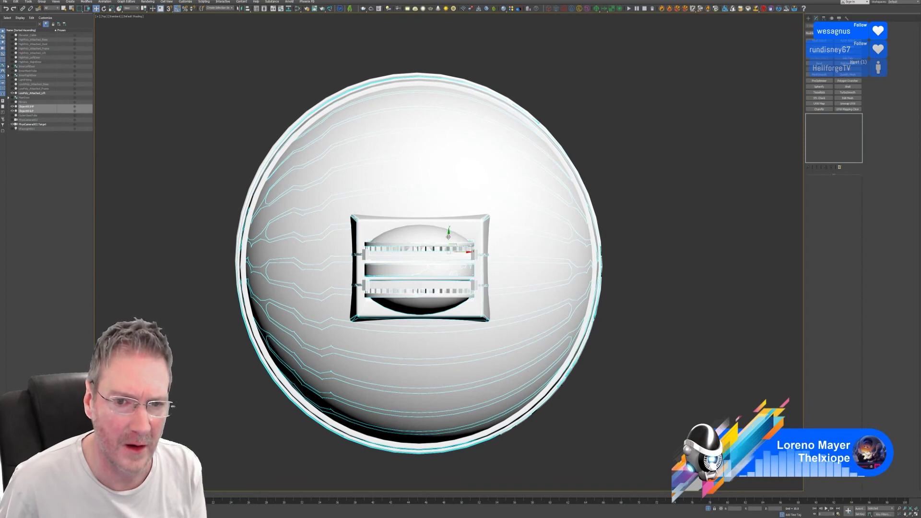
pyautogui.moveTo(449, 237); pyautogui.dragTo(450, 235)
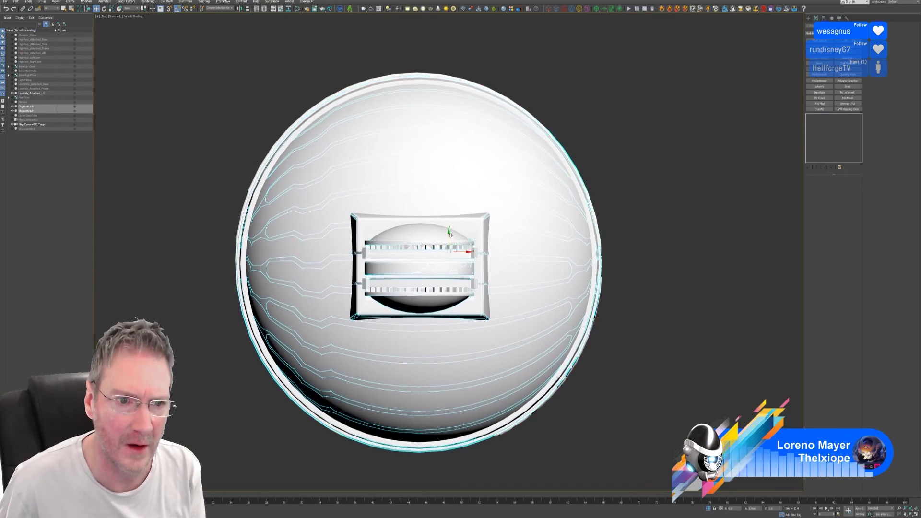
pyautogui.click(916, 515)
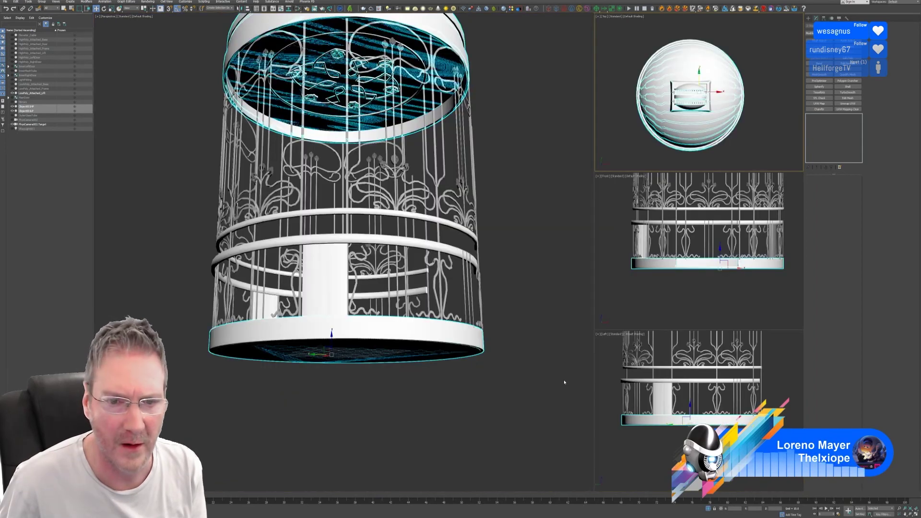
pyautogui.keyDown('alt'); pyautogui.moveTo(442, 373); pyautogui.dragTo(446, 383, button='middle'); pyautogui.keyUp('alt')
pyautogui.keyDown('alt'); pyautogui.moveTo(547, 376); pyautogui.dragTo(509, 377, button='middle'); pyautogui.keyUp('alt')
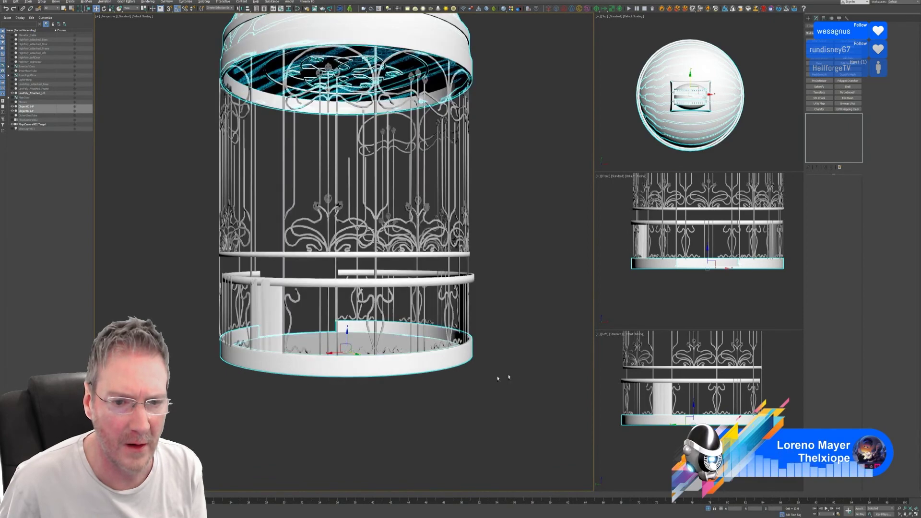
pyautogui.keyDown('alt'); pyautogui.moveTo(356, 406); pyautogui.dragTo(388, 396, button='middle'); pyautogui.keyUp('alt')
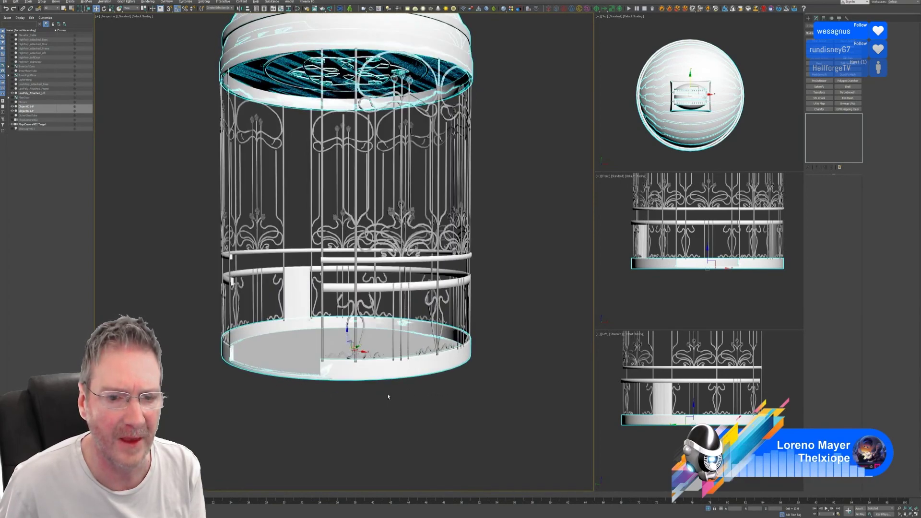
pyautogui.click(424, 408)
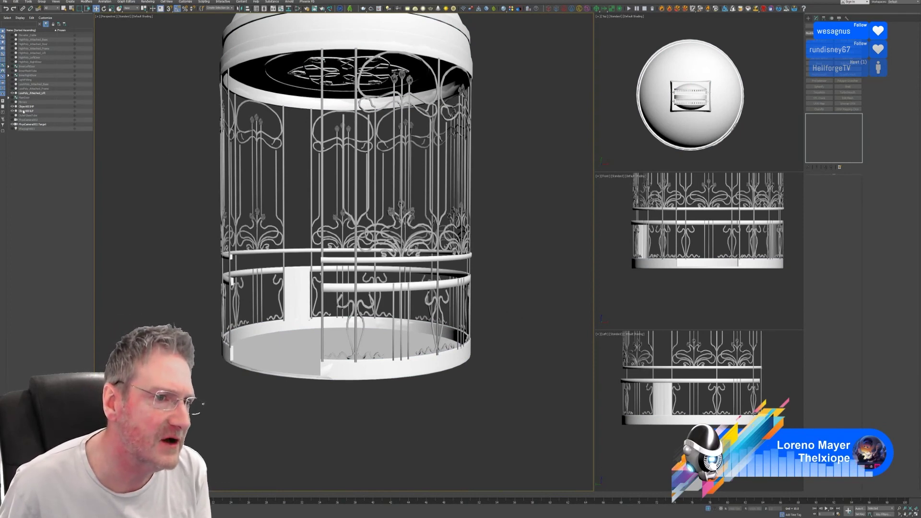
# Hide the detached high-poly roof and base, and attach the low-poly roof and base to the low-poly railings.
pyautogui.click(12, 107)
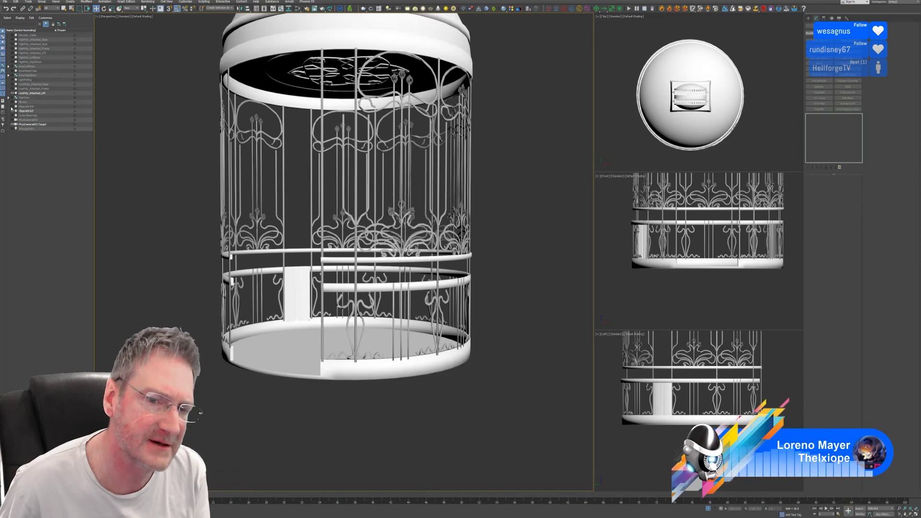
pyautogui.scroll(-3, 464, 165)
pyautogui.moveTo(466, 165); pyautogui.dragTo(478, 178, button='middle')
pyautogui.scroll(4, 478, 179)
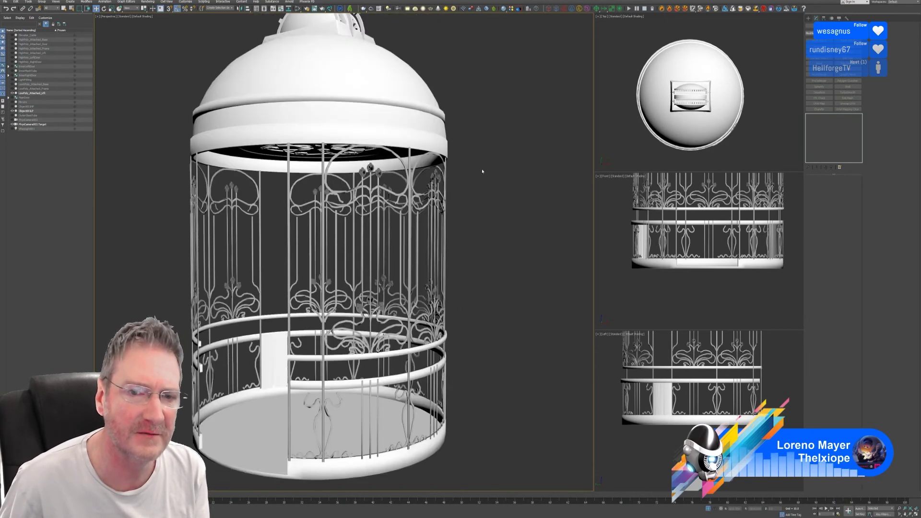
pyautogui.click(395, 129)
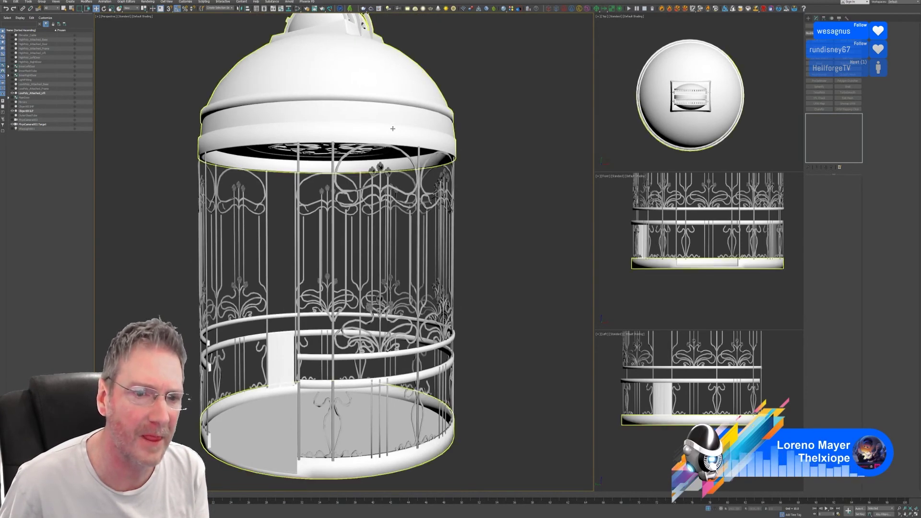
pyautogui.click(333, 195)
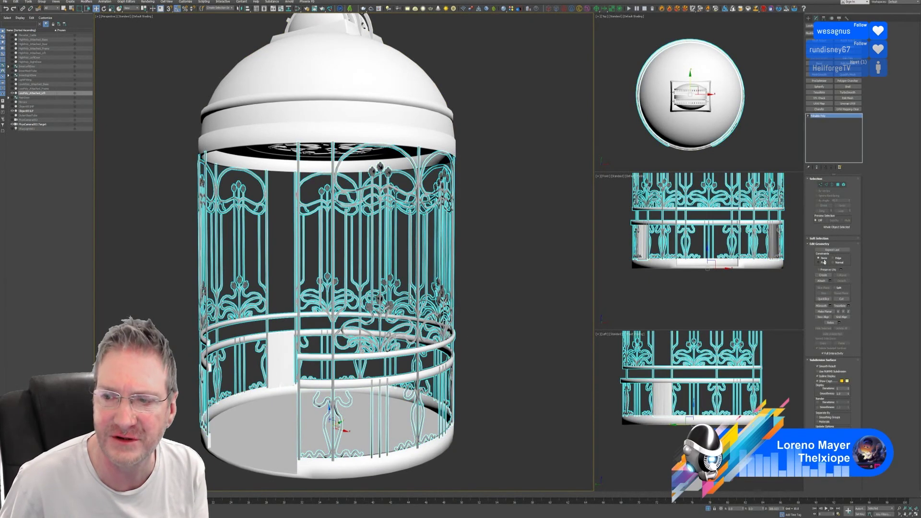
pyautogui.click(822, 281)
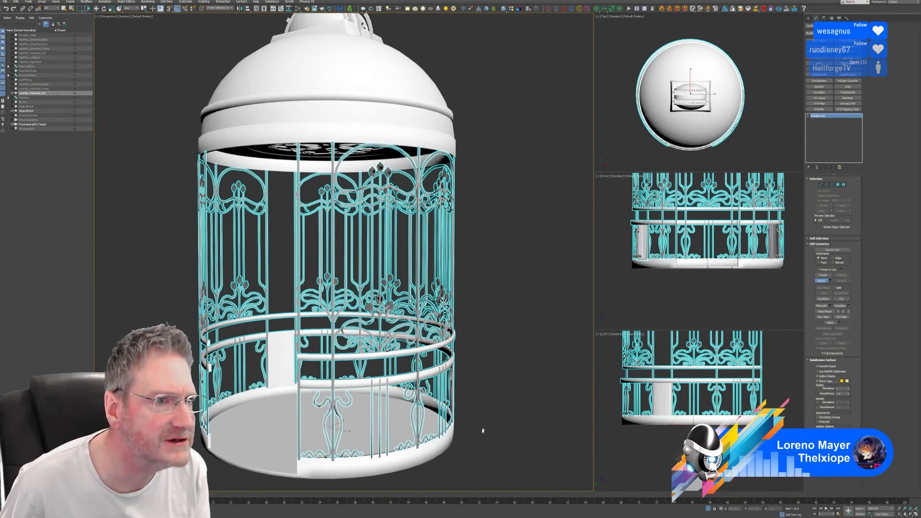
pyautogui.click(377, 459)
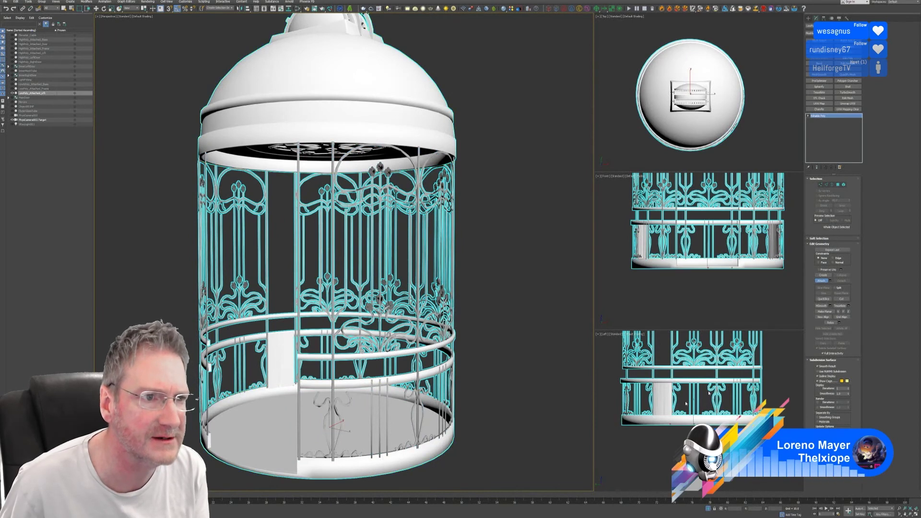
pyautogui.press('w')
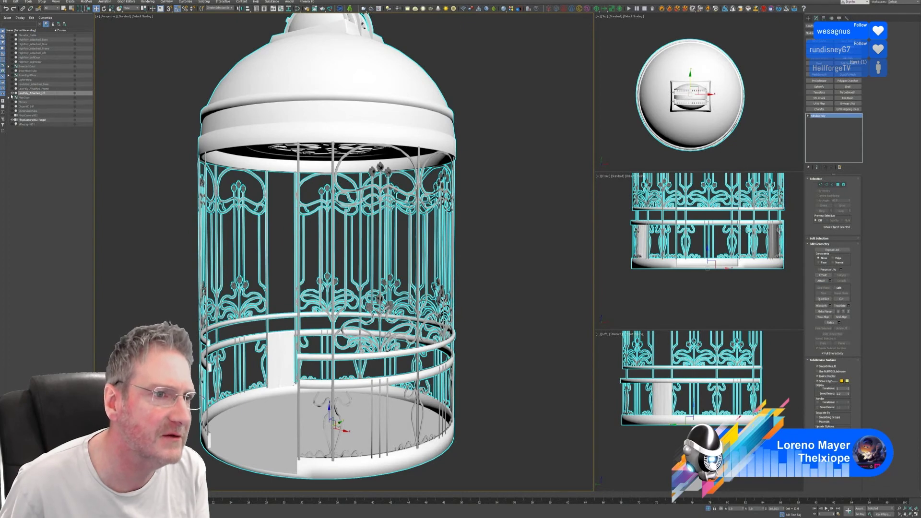
# Hide the attached low-poly lift, unhide the high-poly railings with their roof and base, and select the high-poly railings.
pyautogui.click(12, 93)
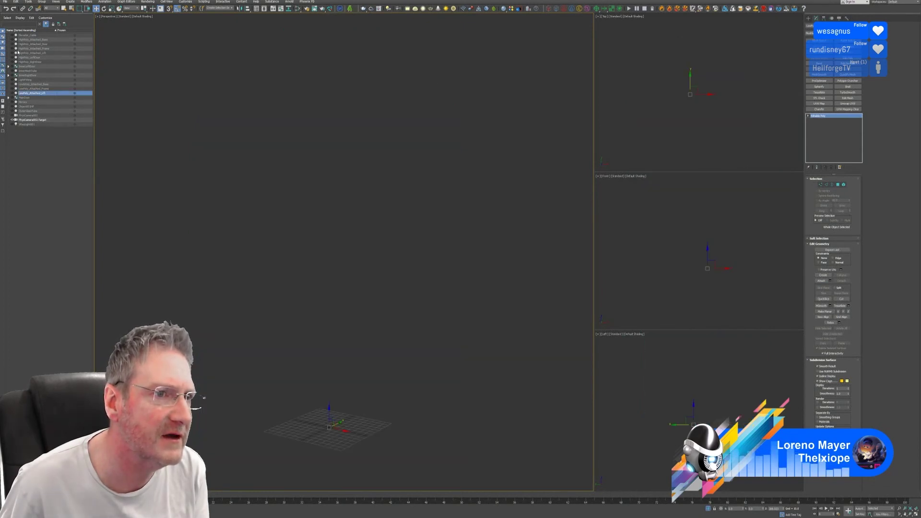
pyautogui.click(12, 52)
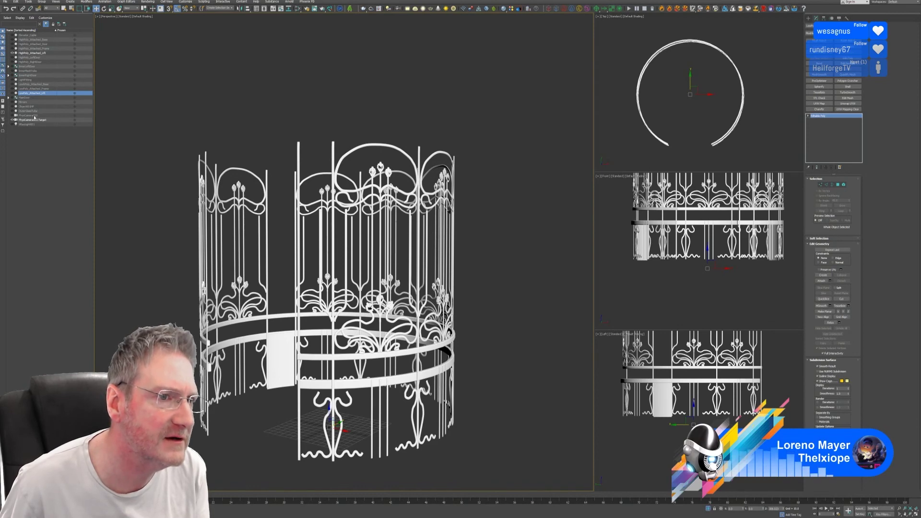
pyautogui.click(13, 106)
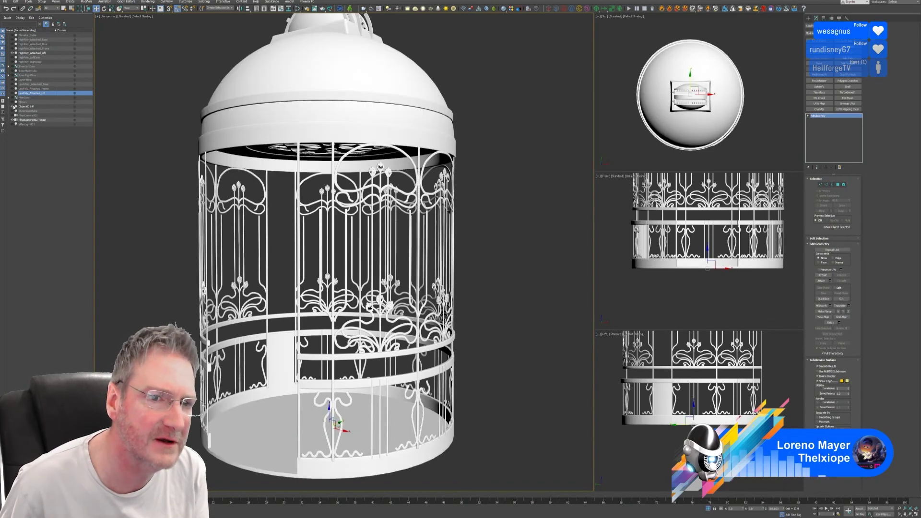
pyautogui.click(514, 196)
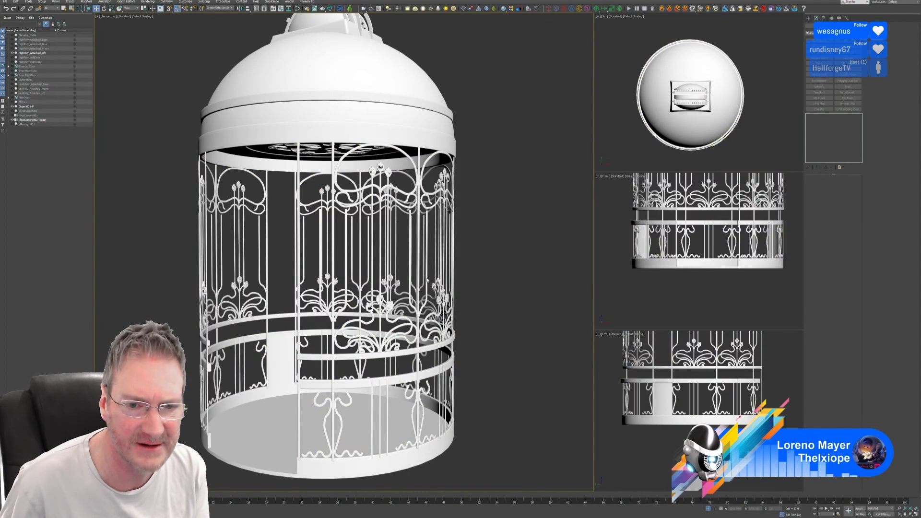
pyautogui.click(427, 281)
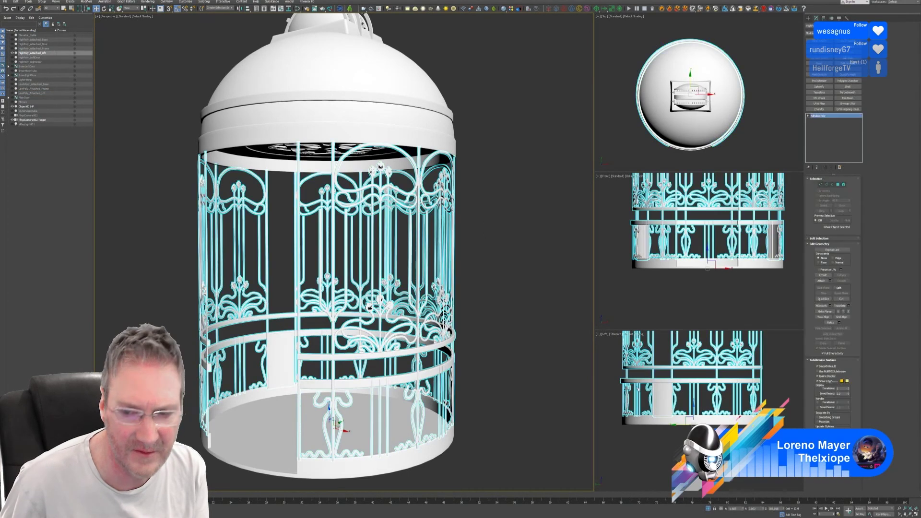
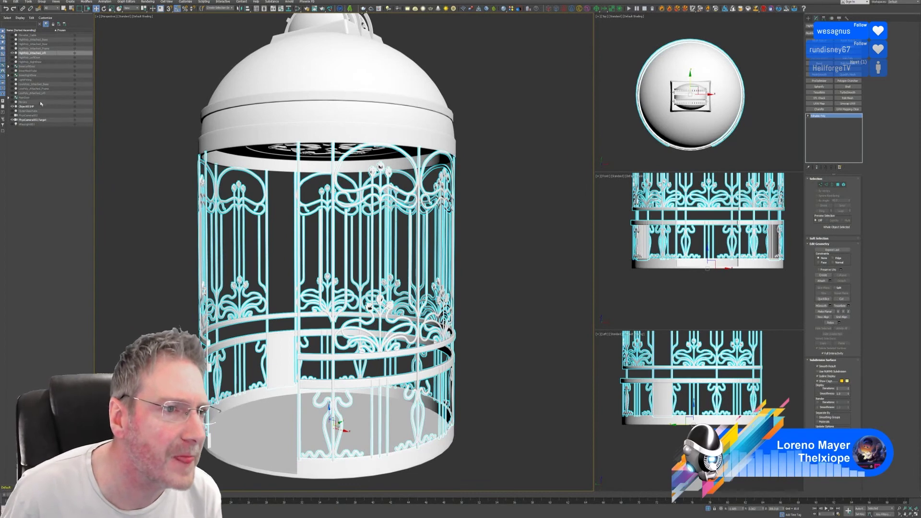
pyautogui.click(13, 93)
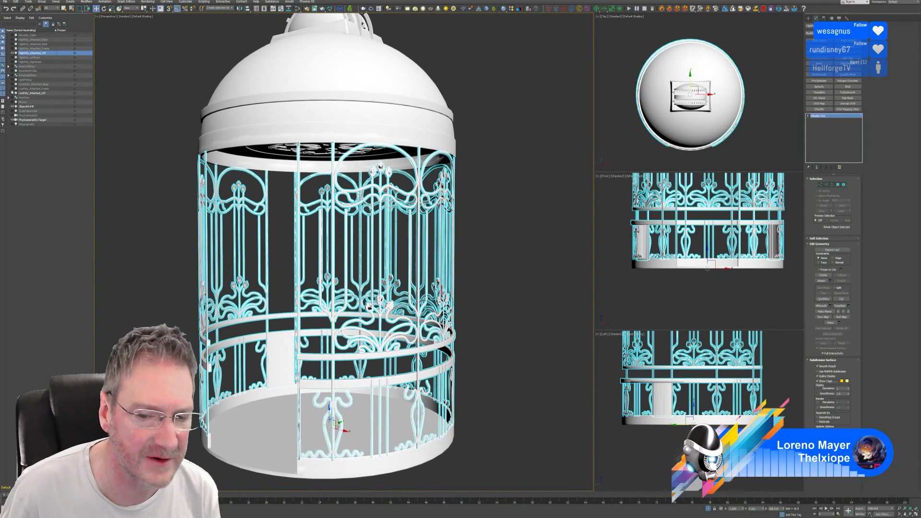
pyautogui.click(12, 89)
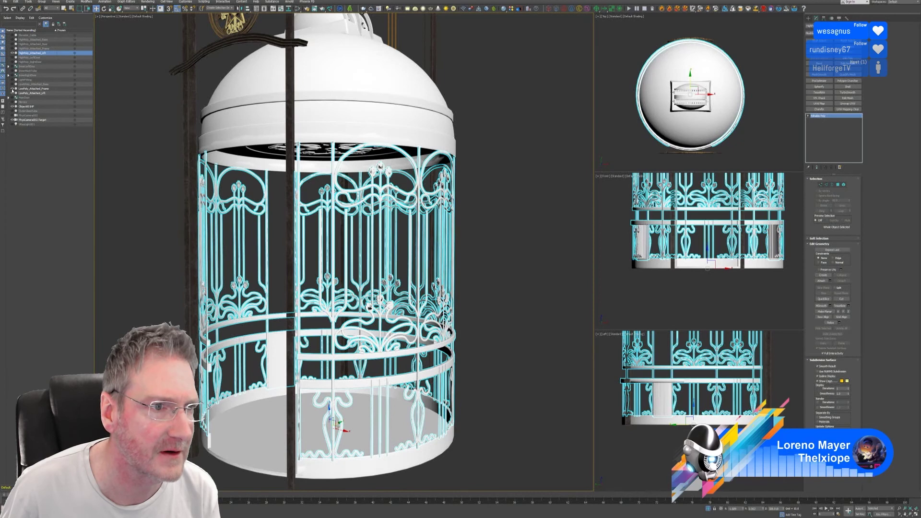
pyautogui.click(12, 89)
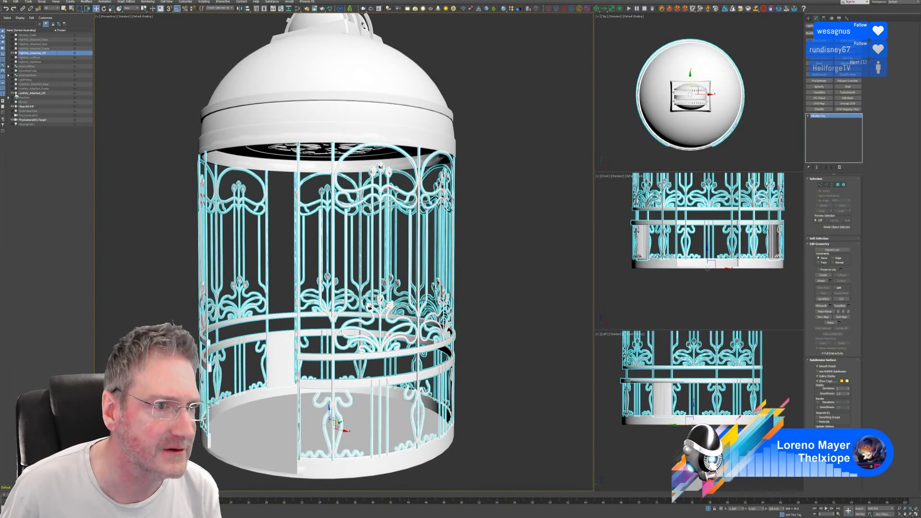
pyautogui.click(12, 93)
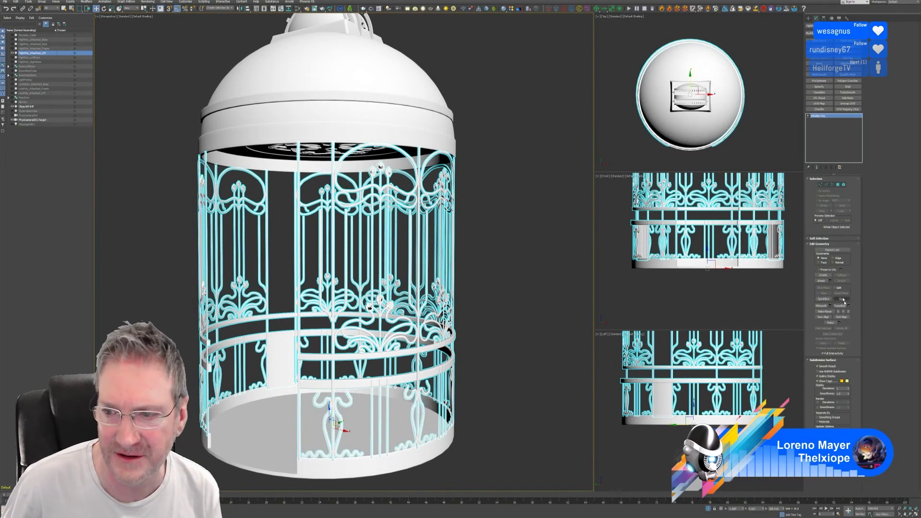
# Attach the high-poly roof and base to the selected high-poly railings and leave attach mode.
pyautogui.click(822, 281)
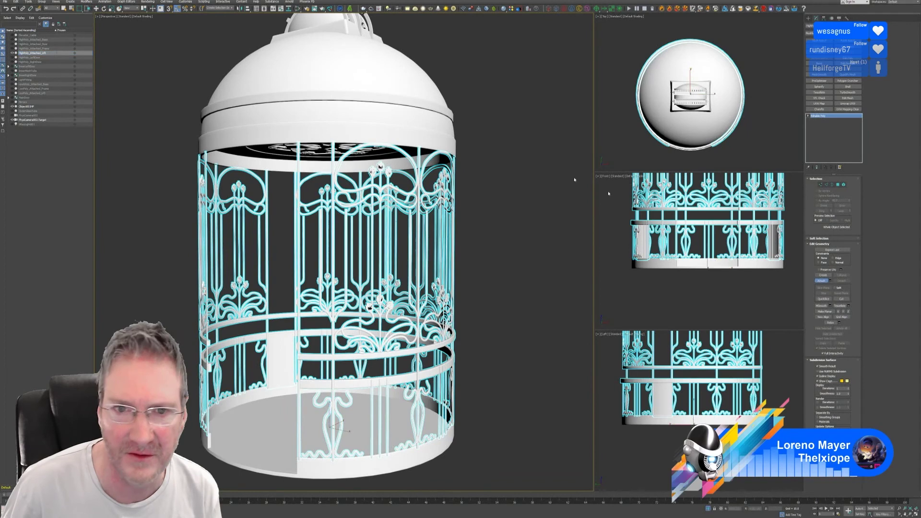
pyautogui.click(428, 113)
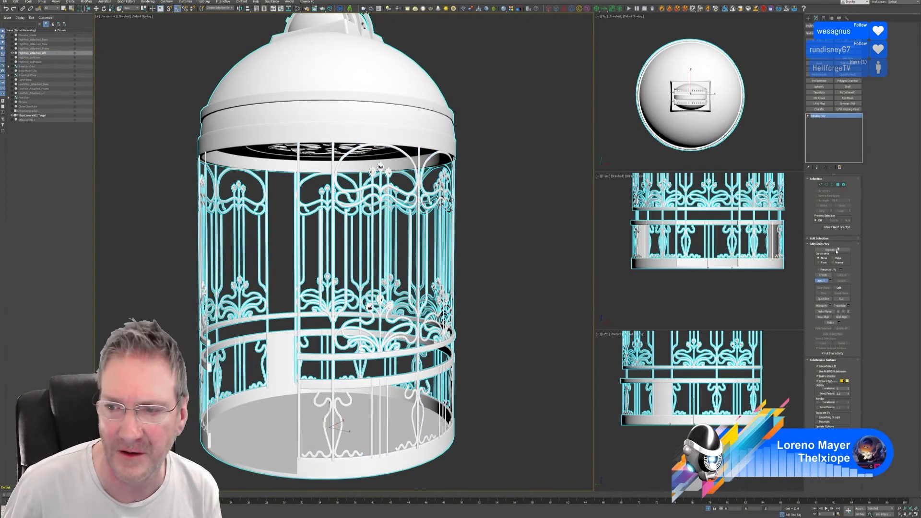
pyautogui.click(824, 282)
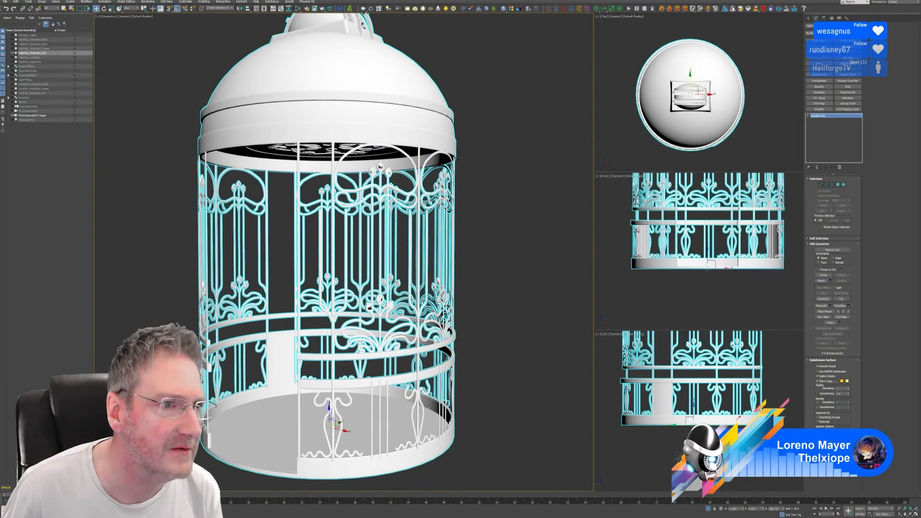
# Toggle the low-poly lift's visibility to compare it with the high-poly lift, leave it shown, and unhide the low-poly frame.
pyautogui.click(13, 94)
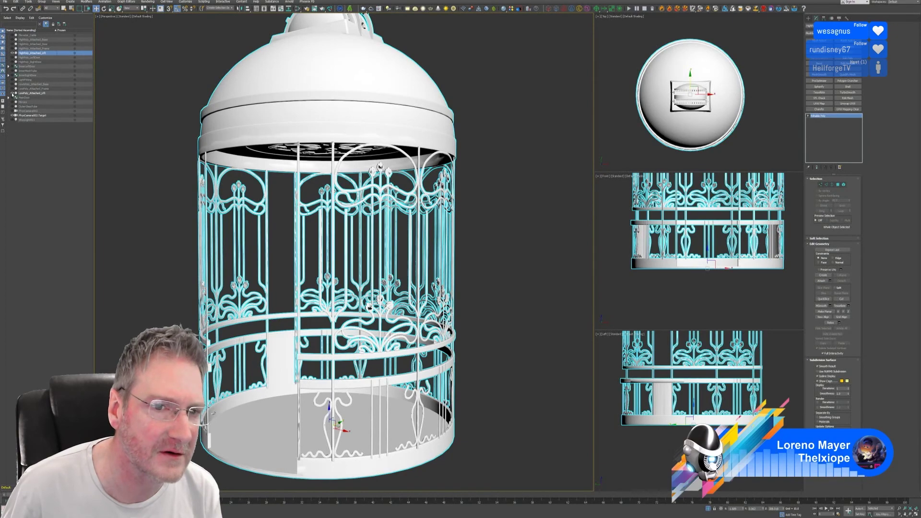
pyautogui.click(12, 94)
pyautogui.click(13, 93)
pyautogui.click(13, 93)
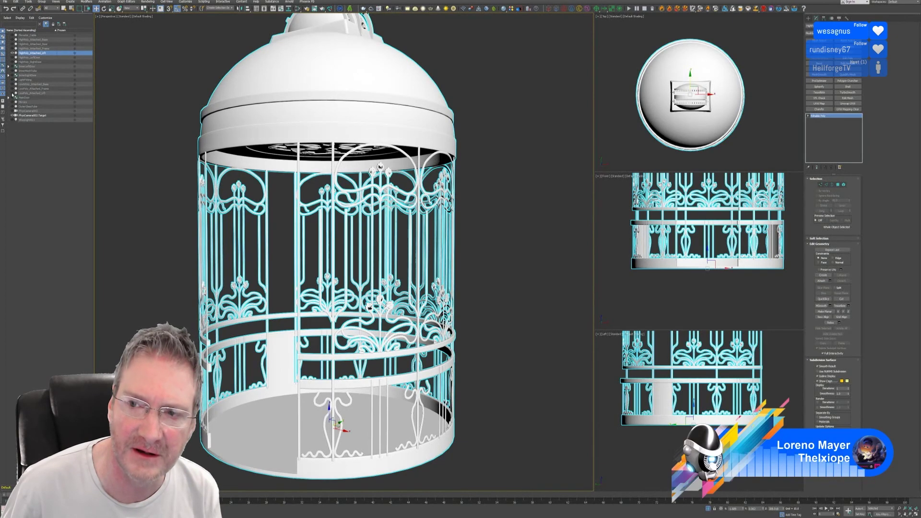
pyautogui.click(13, 94)
pyautogui.click(12, 93)
pyautogui.click(13, 94)
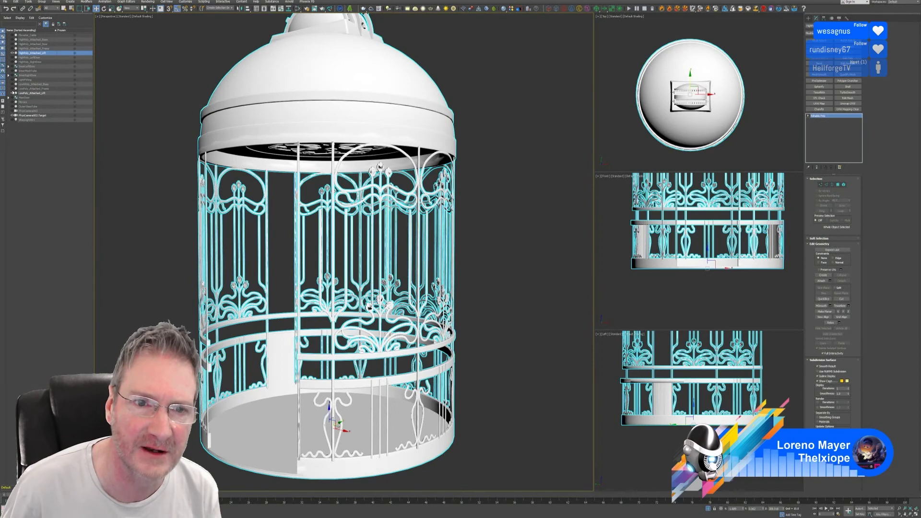
pyautogui.click(12, 89)
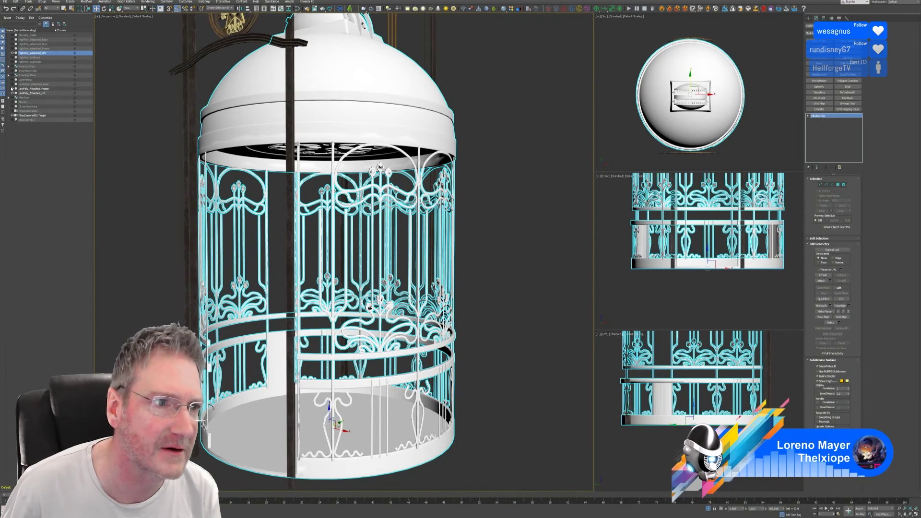
# Hide the low-poly frame and the low-poly lift so that only the selected high-poly lift is shown.
pyautogui.click(12, 89)
pyautogui.moveTo(475, 226); pyautogui.dragTo(484, 232, button='middle')
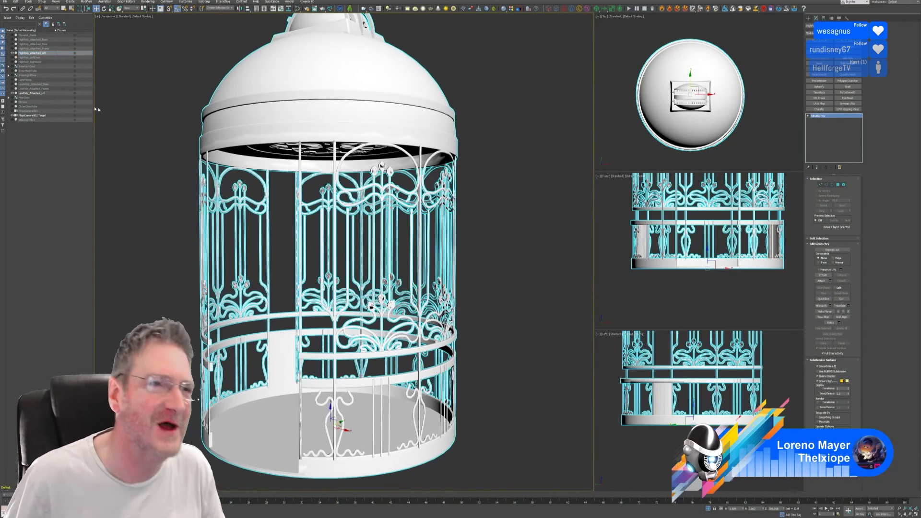
pyautogui.click(12, 93)
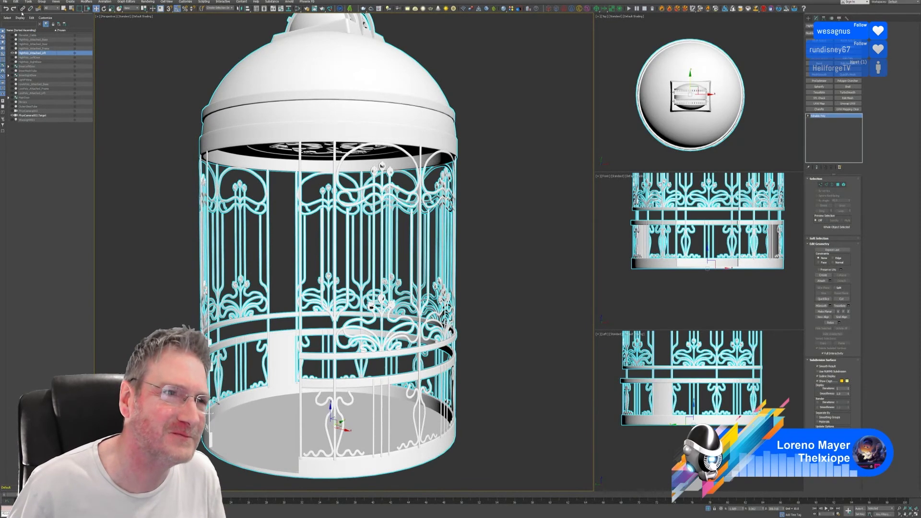
# Export the selected high-poly lift as FBX over the existing Lift_HP.fbx, keeping the current export settings.
pyautogui.click(5, 1)
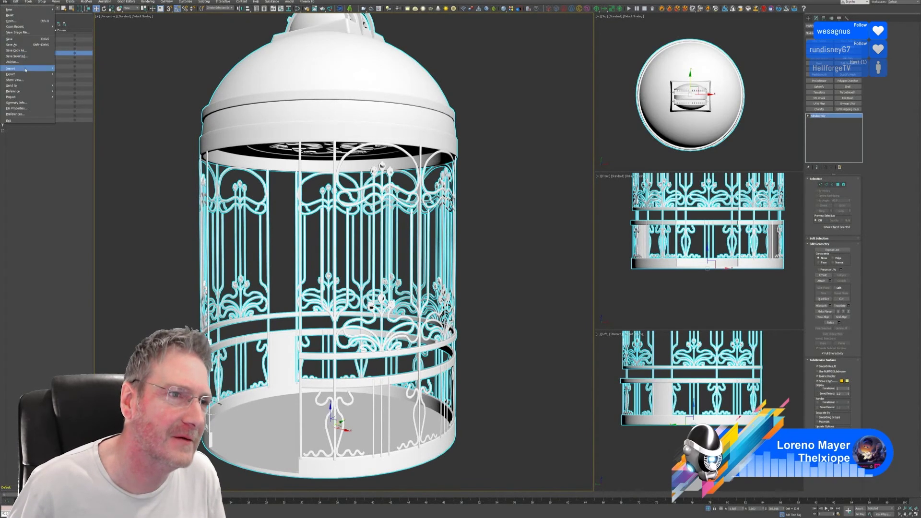
pyautogui.moveTo(24, 74)
pyautogui.click(72, 80)
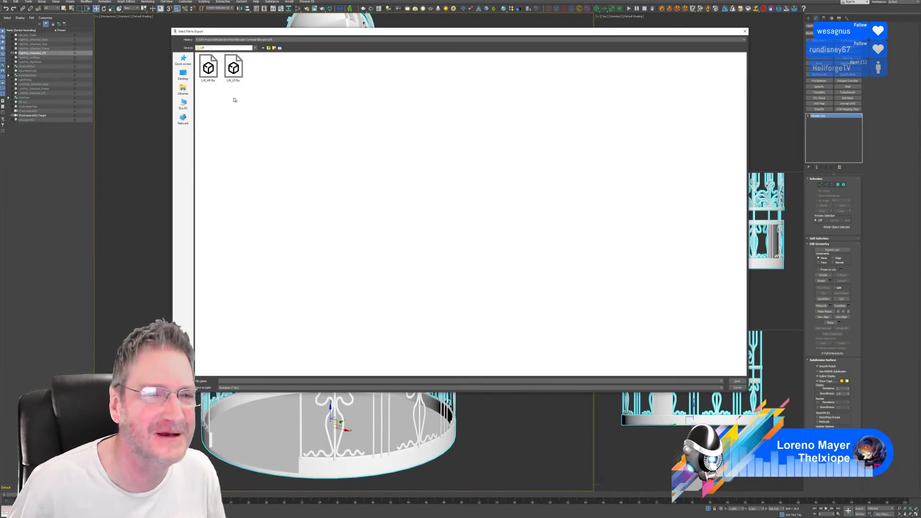
pyautogui.click(216, 77)
pyautogui.press('Return')
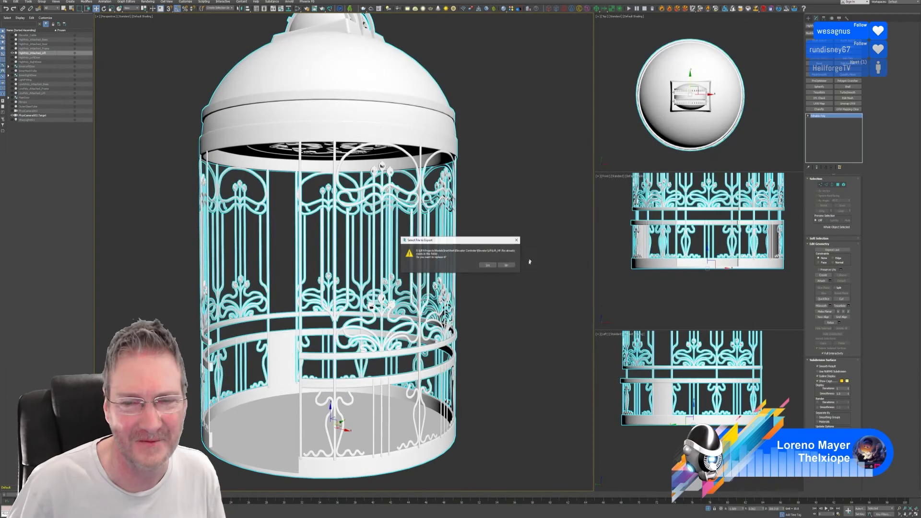
pyautogui.click(485, 264)
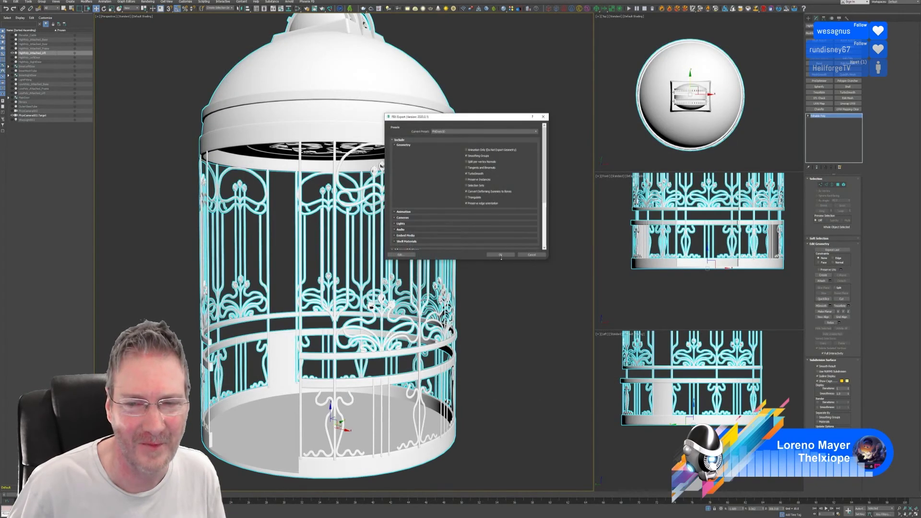
pyautogui.click(501, 255)
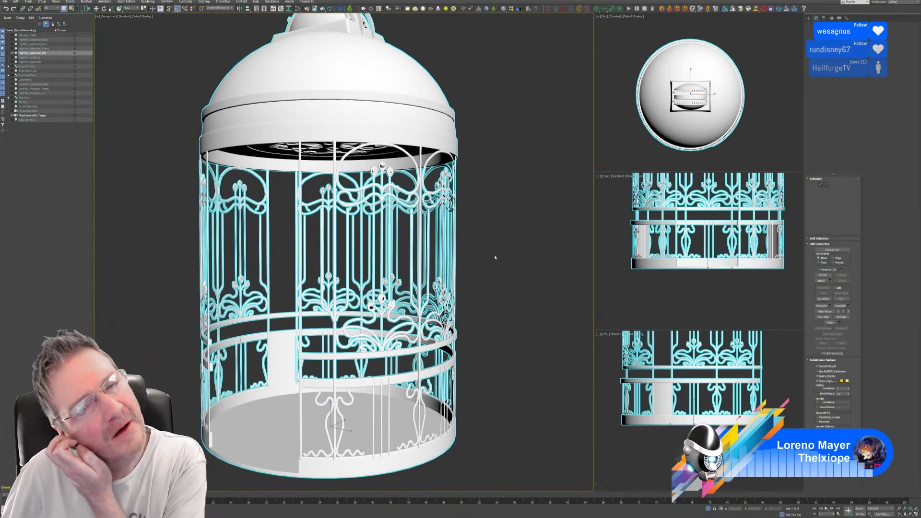
# Unhide the low-poly lift, hide the high-poly lift, and clear the selection.
pyautogui.click(13, 93)
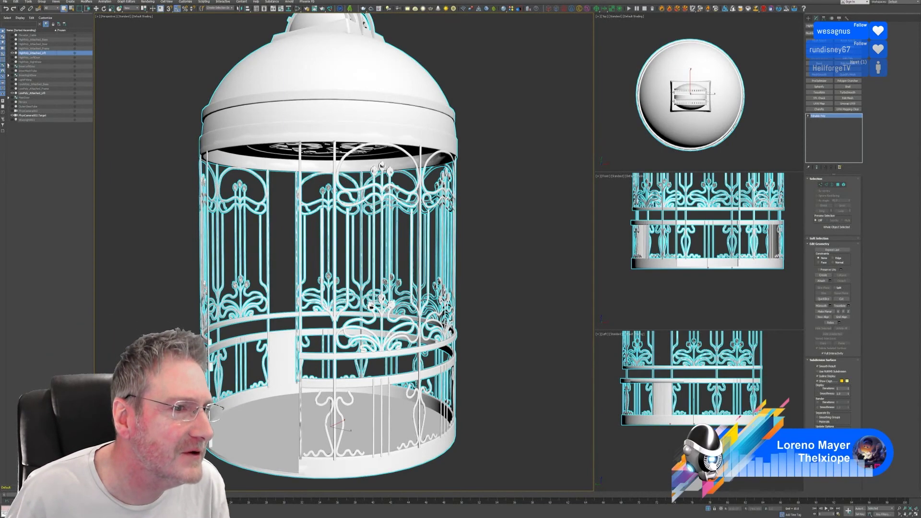
pyautogui.click(13, 53)
pyautogui.click(536, 97)
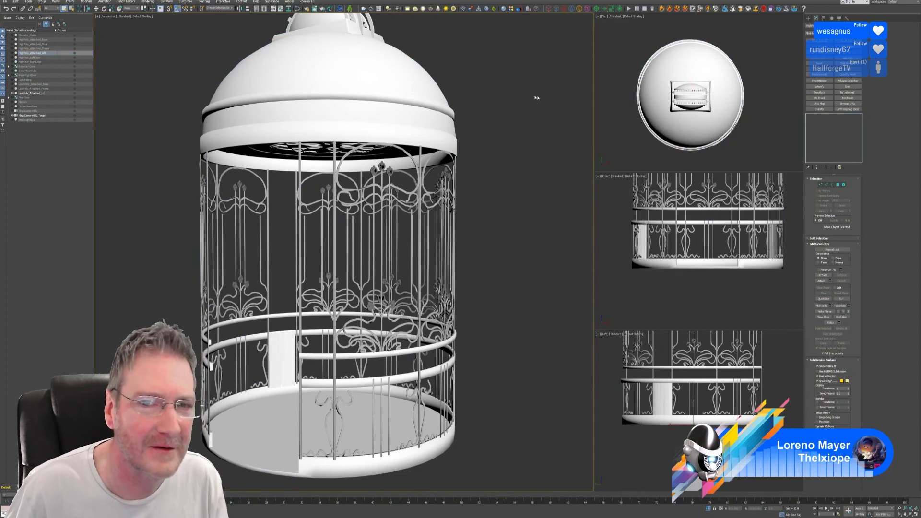
# Select the low-poly lift and export it as FBX over the existing Lift_LP.fbx with the current export settings.
pyautogui.click(429, 103)
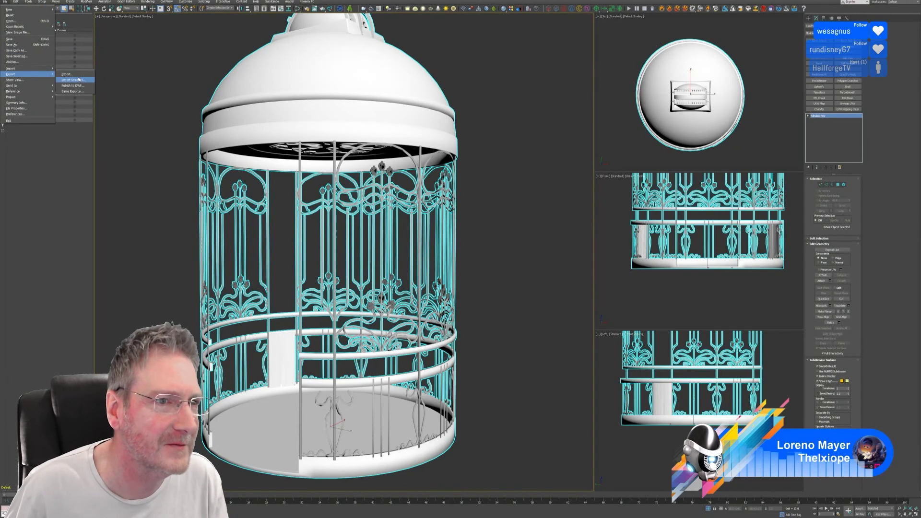
pyautogui.click(86, 83)
pyautogui.click(233, 69)
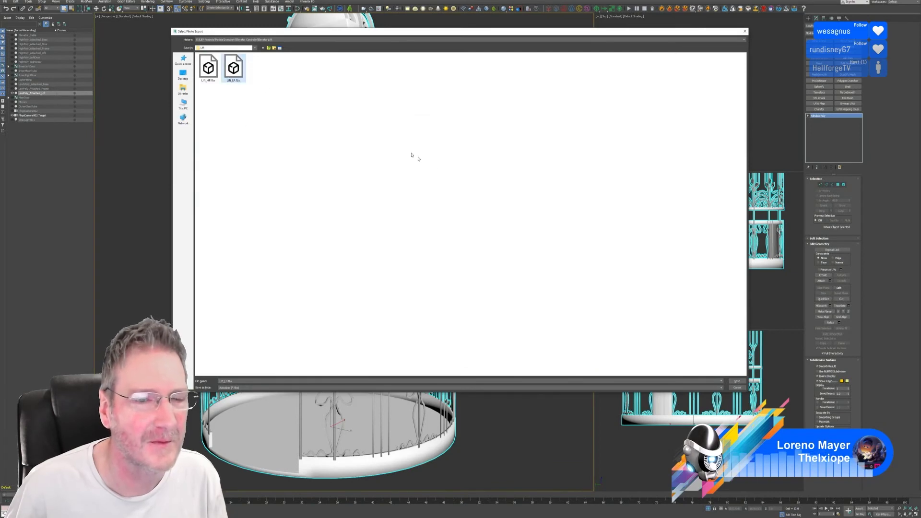
pyautogui.press('Return')
pyautogui.click(487, 264)
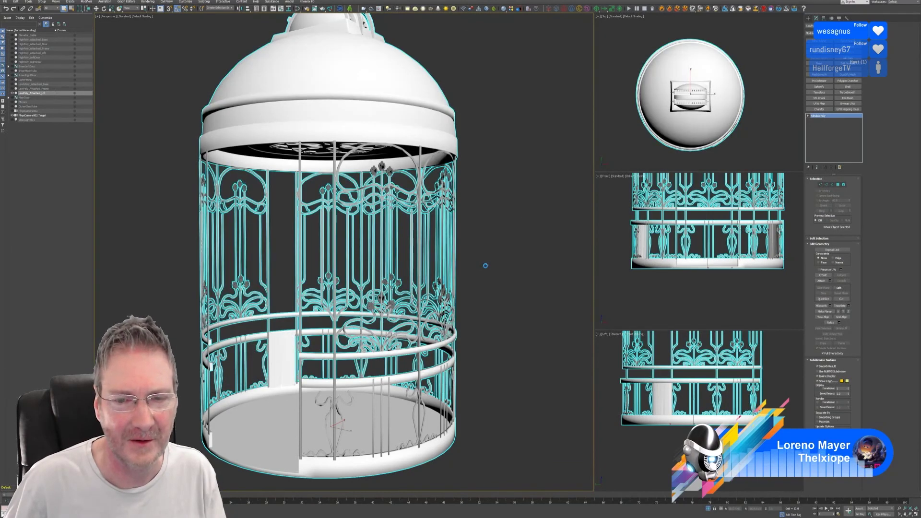
pyautogui.click(497, 254)
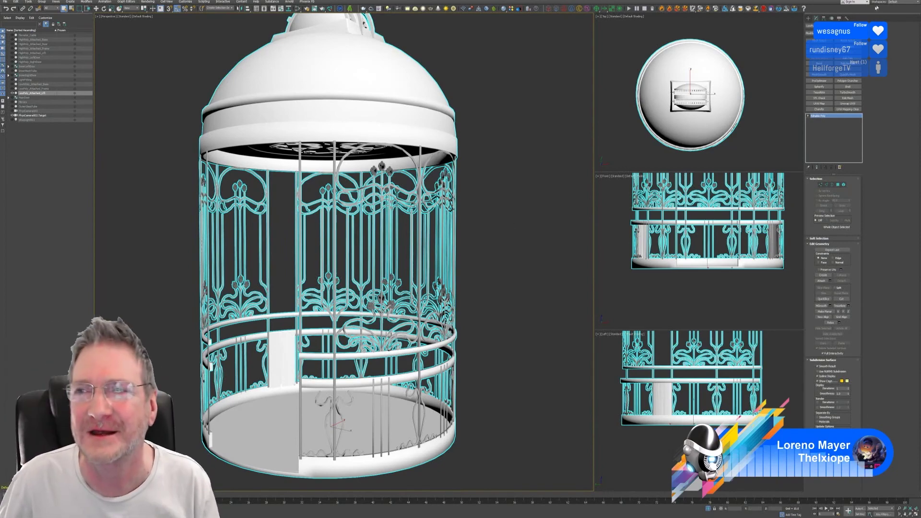
# Switch to Substance Painter, start a new project, and set its document resolution.
pyautogui.click(892, 1)
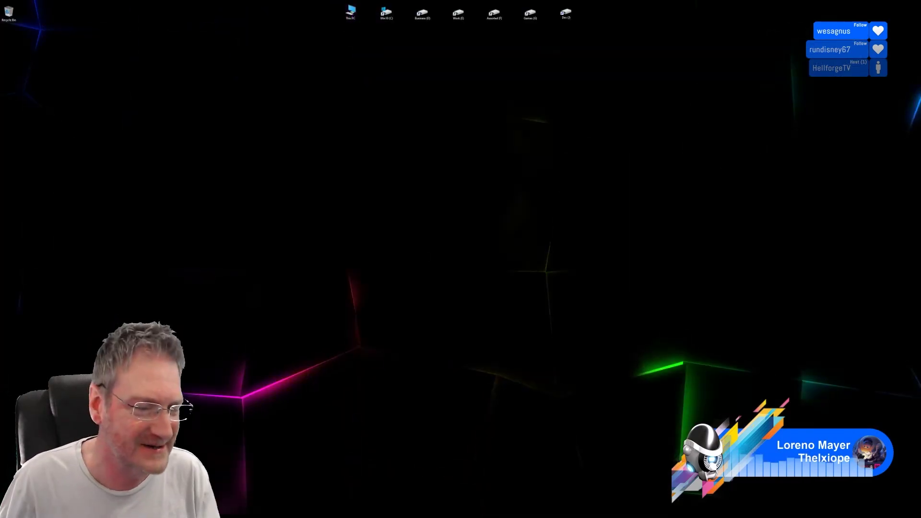
pyautogui.click(231, 517)
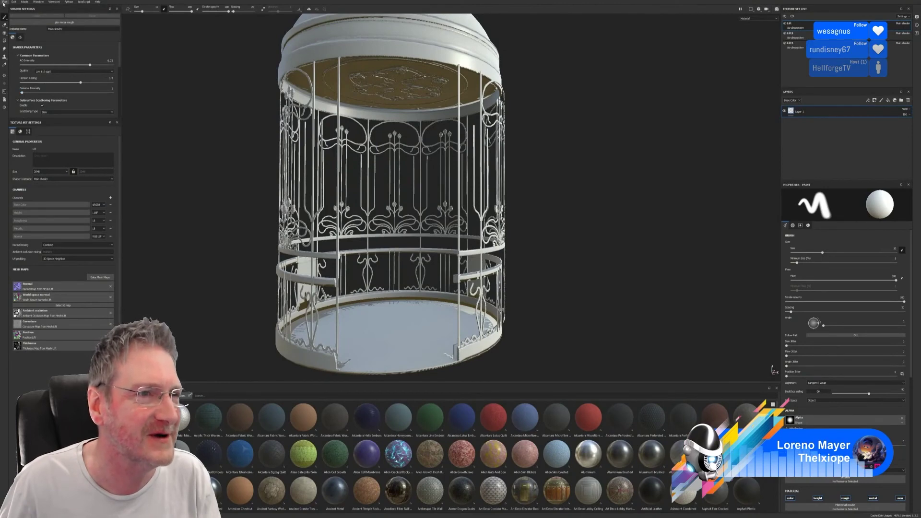
pyautogui.click(3, 2)
pyautogui.click(12, 8)
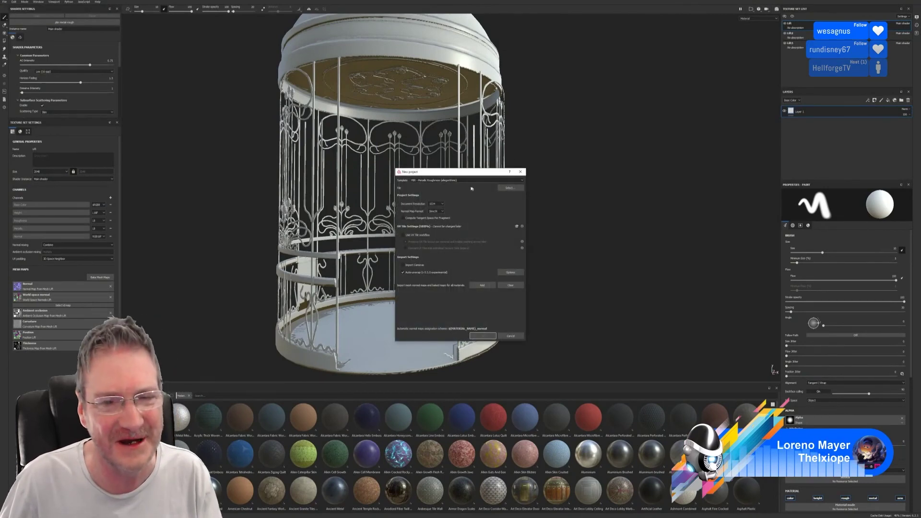
pyautogui.click(440, 205)
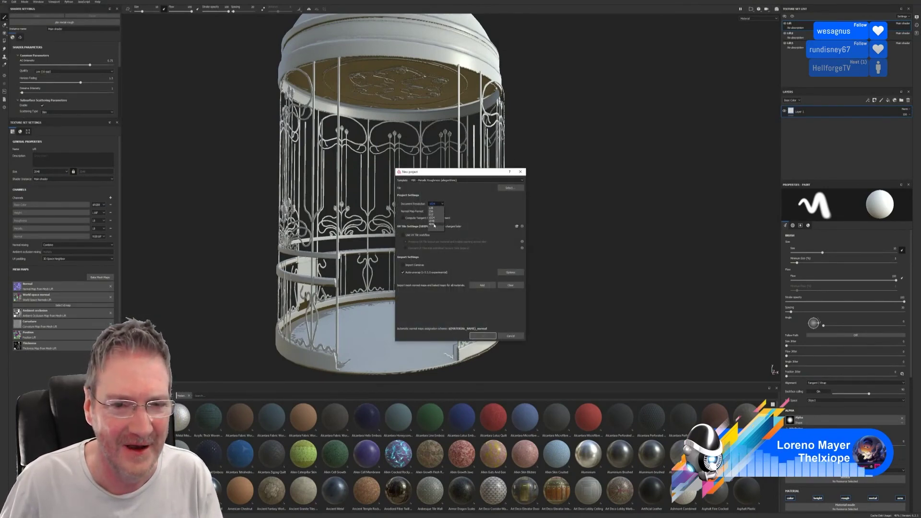
pyautogui.click(437, 224)
# Load Lift_LP.fbx as the project mesh, enable Compute Tangent Space Per Fragment, and create the project without keeping the old one.
pyautogui.click(510, 188)
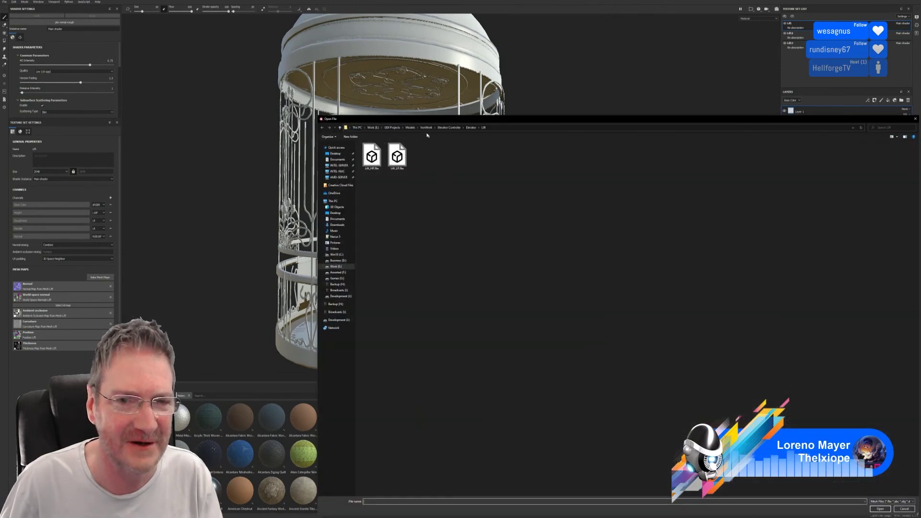
pyautogui.moveTo(419, 112); pyautogui.dragTo(314, 79)
pyautogui.doubleClick(294, 113)
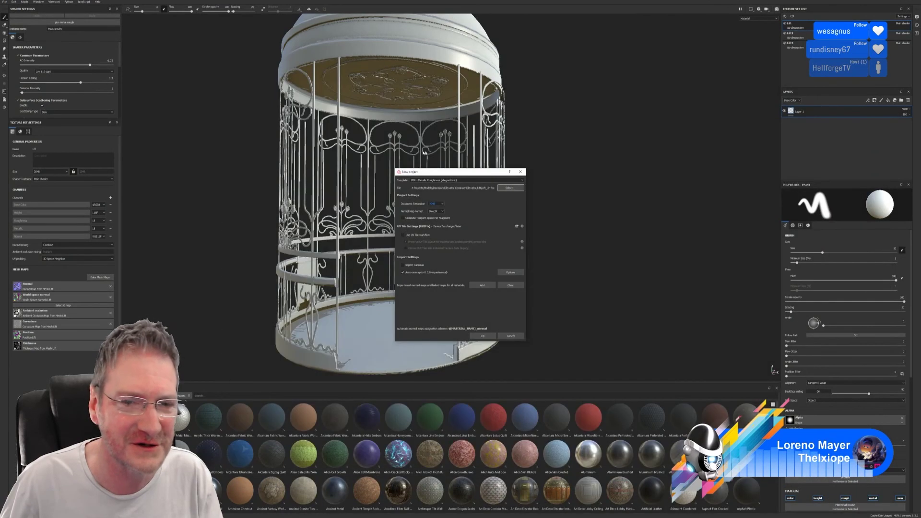
pyautogui.click(409, 217)
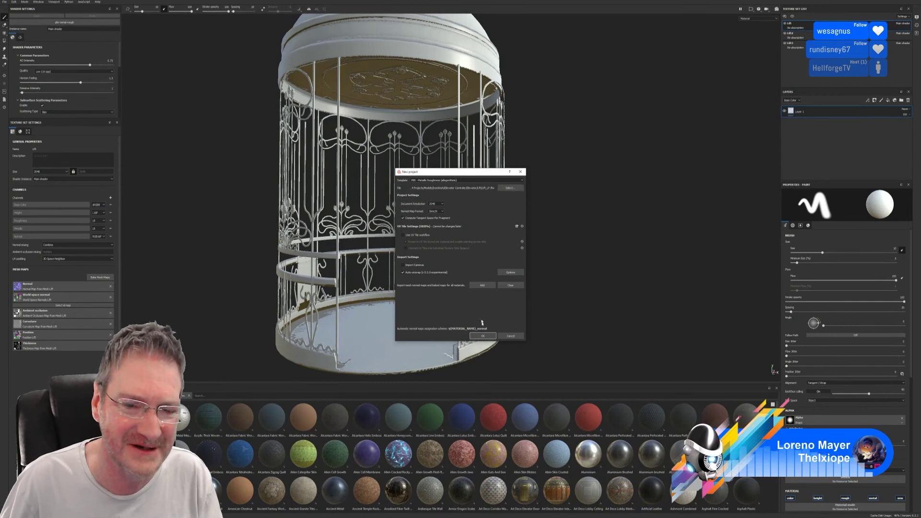
pyautogui.click(483, 336)
pyautogui.click(447, 265)
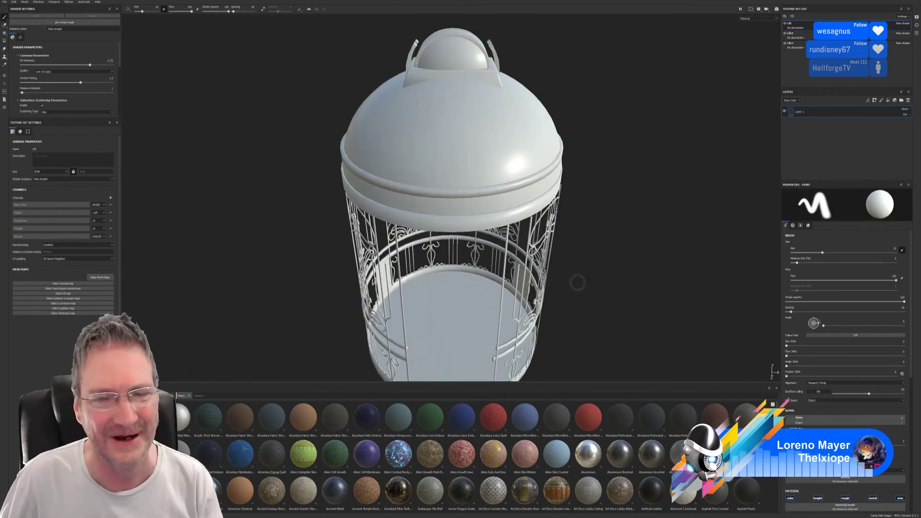
# Open the mesh map baking settings for the new lift mesh and set the output size.
pyautogui.keyDown('alt'); pyautogui.moveTo(578, 282); pyautogui.dragTo(586, 244); pyautogui.keyUp('alt')
pyautogui.keyDown('alt'); pyautogui.moveTo(586, 243); pyautogui.dragTo(490, 236, button='right'); pyautogui.keyUp('alt')
pyautogui.keyDown('alt'); pyautogui.moveTo(490, 235); pyautogui.dragTo(489, 182, button='middle'); pyautogui.keyUp('alt')
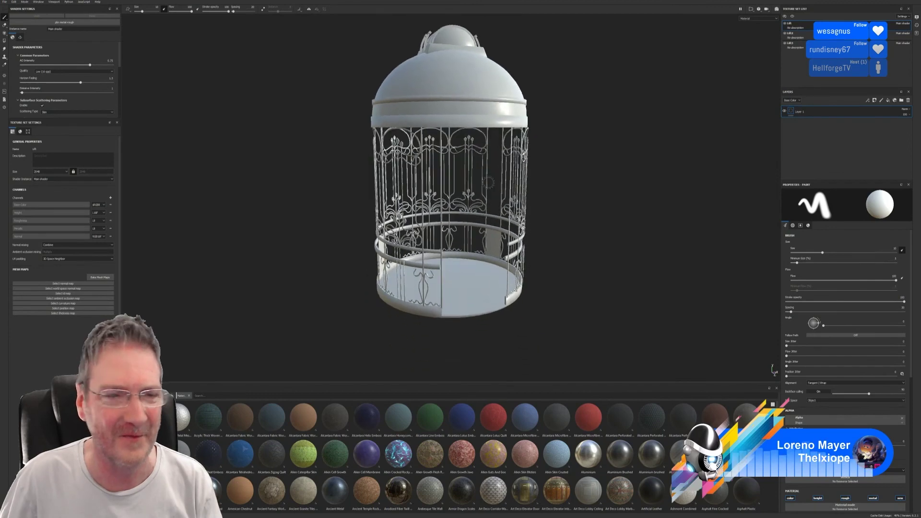
pyautogui.click(100, 278)
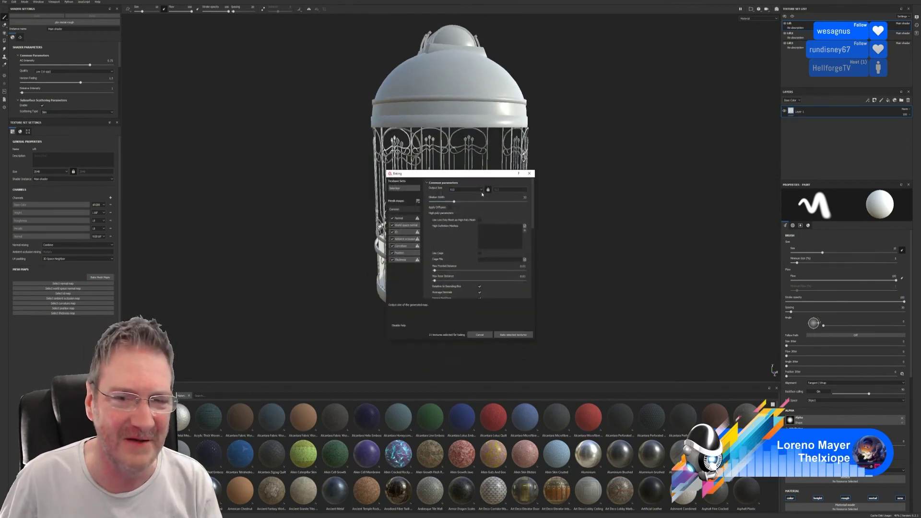
pyautogui.click(459, 190)
pyautogui.click(453, 214)
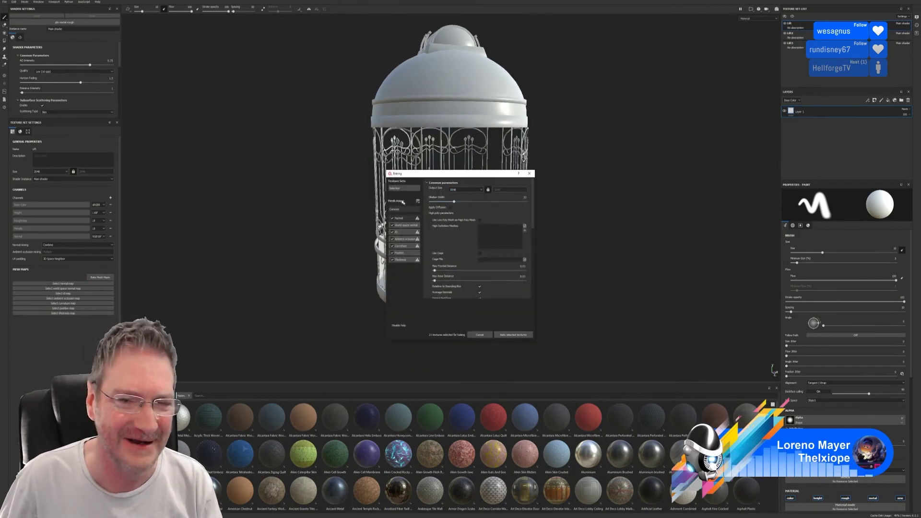
# Exclude the normal, world space normal, ambient occlusion, curvature, position and thickness maps from the bake, leaving only ID.
pyautogui.click(393, 218)
pyautogui.click(398, 225)
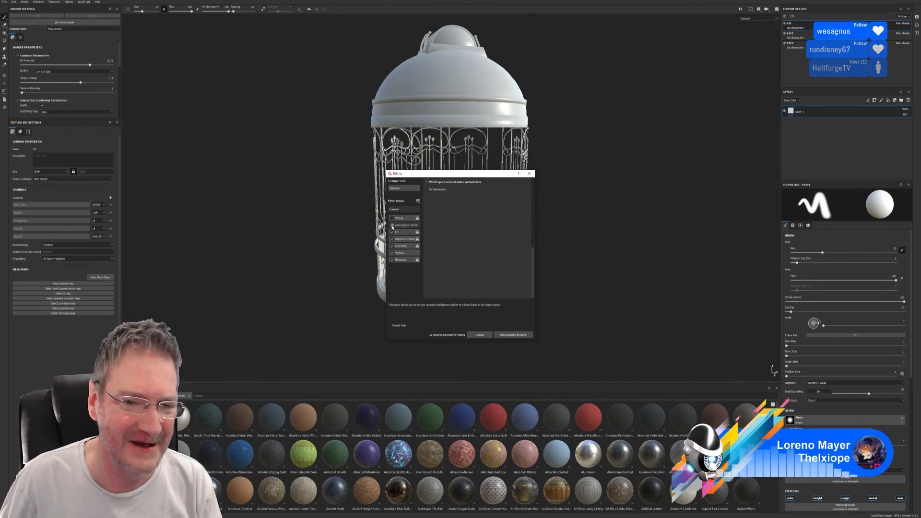
pyautogui.click(392, 225)
pyautogui.click(392, 239)
pyautogui.click(392, 246)
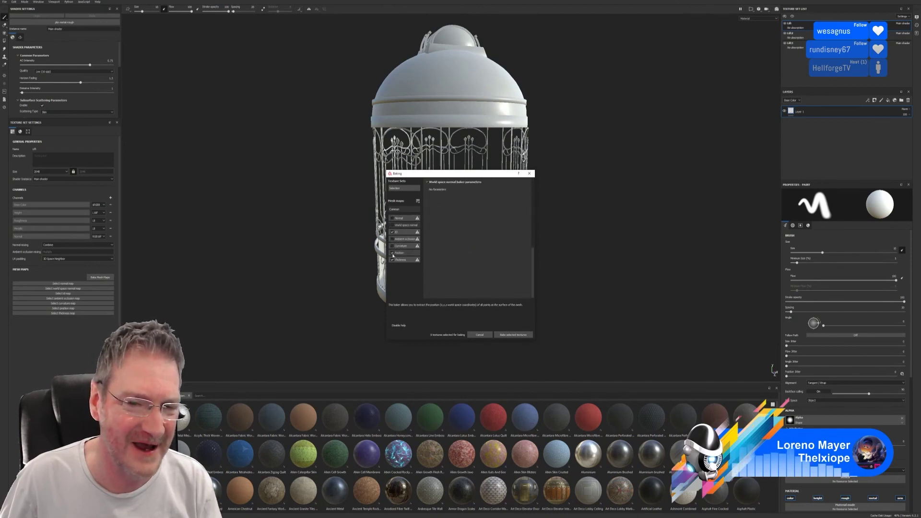
pyautogui.click(392, 253)
# Set the ID map's color source to Vertex Color for the first texture set and bake it.
pyautogui.click(401, 232)
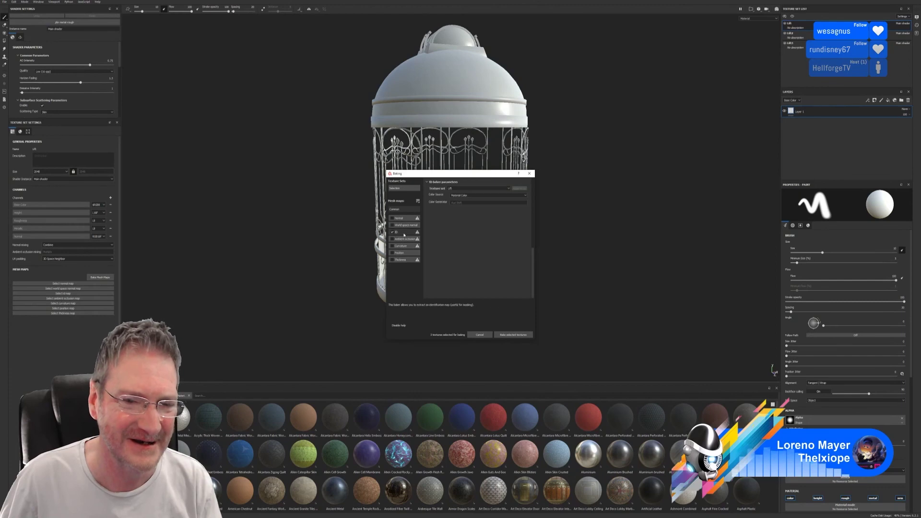
pyautogui.click(464, 196)
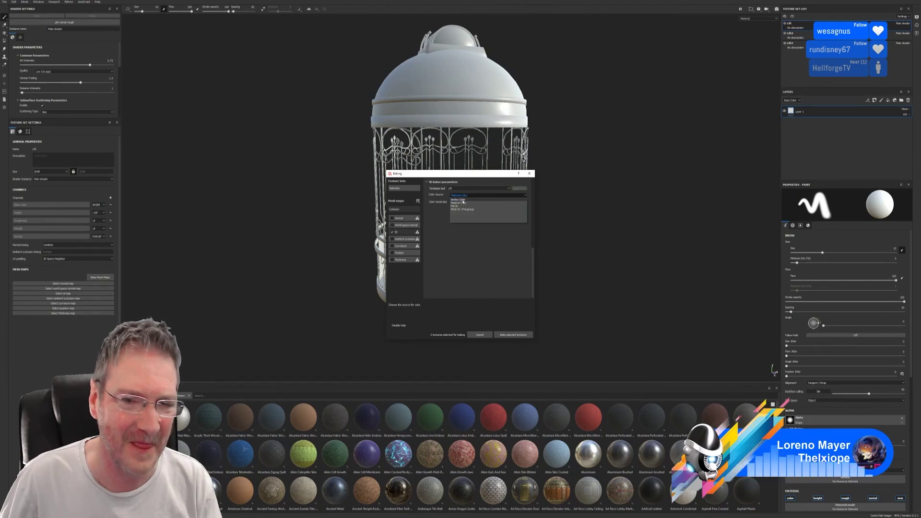
pyautogui.click(465, 202)
pyautogui.click(511, 335)
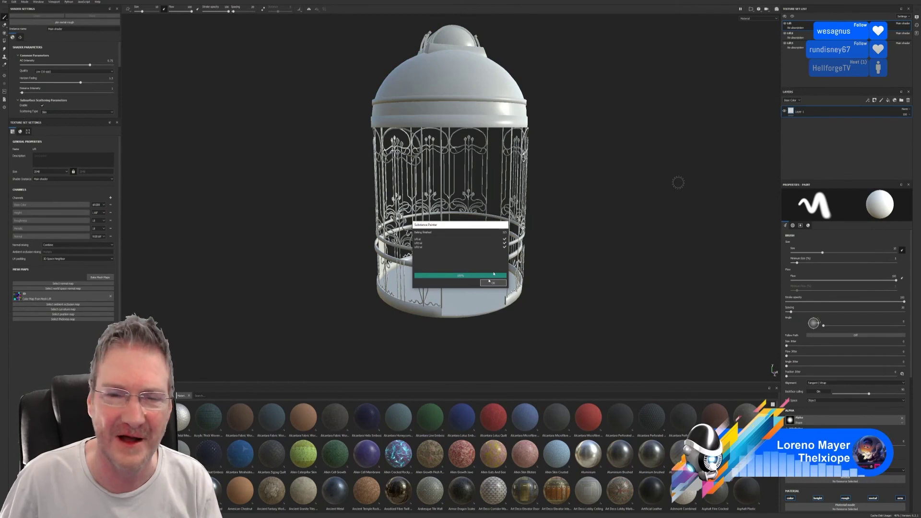
pyautogui.press('Return')
# Select the second texture set, set its ID color source to Vertex Color, and bake its ID map.
pyautogui.click(807, 35)
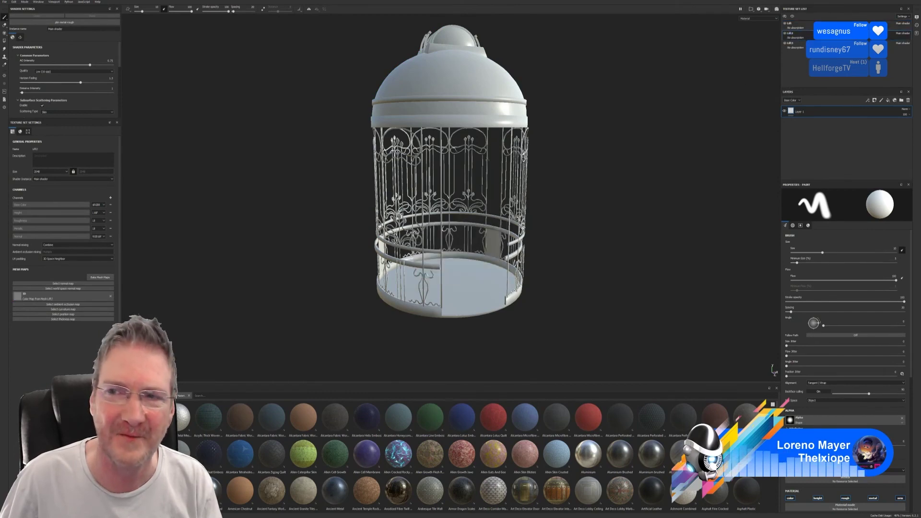
pyautogui.click(100, 278)
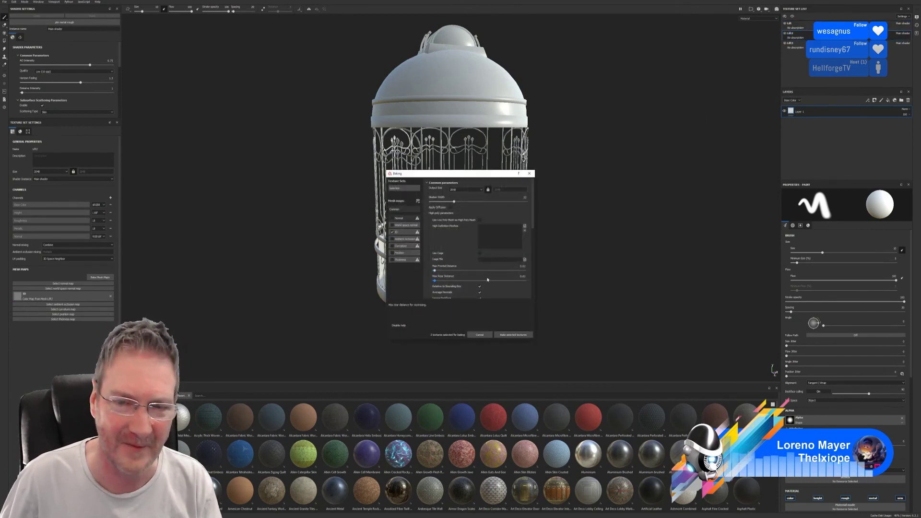
pyautogui.click(404, 232)
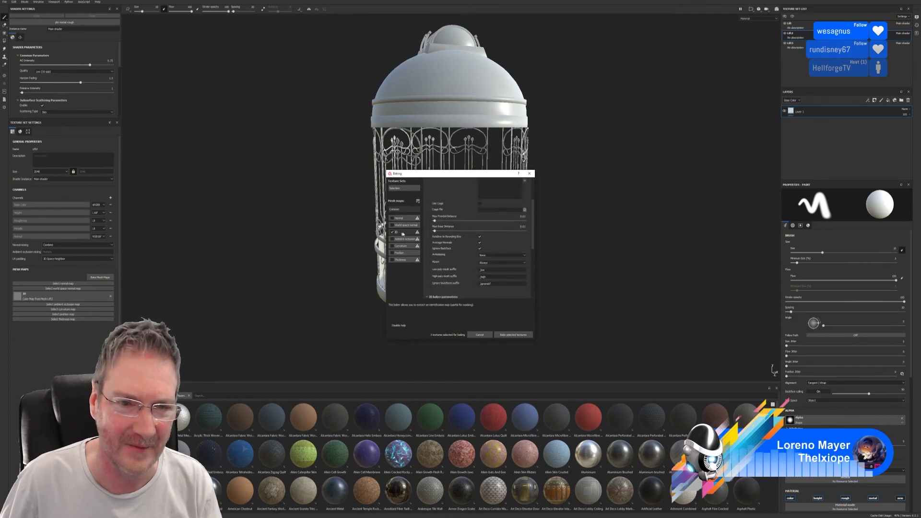
pyautogui.click(470, 198)
pyautogui.click(468, 207)
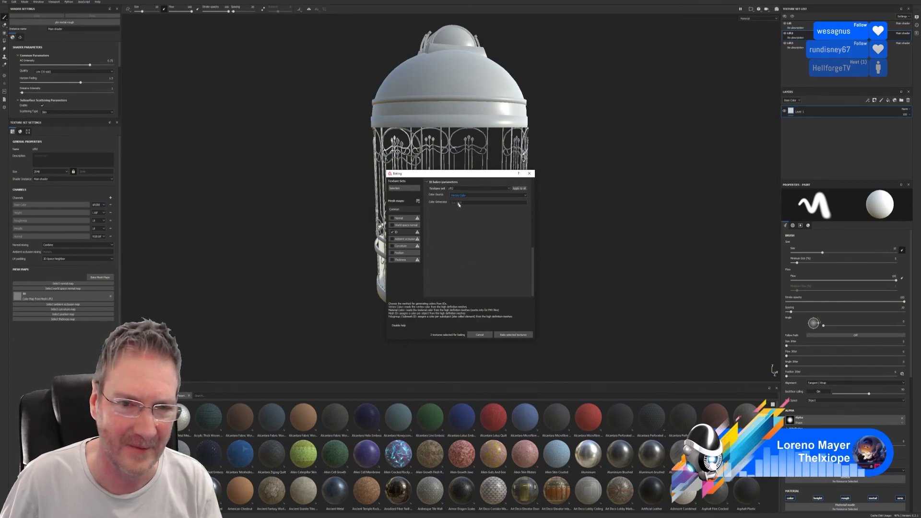
pyautogui.click(510, 335)
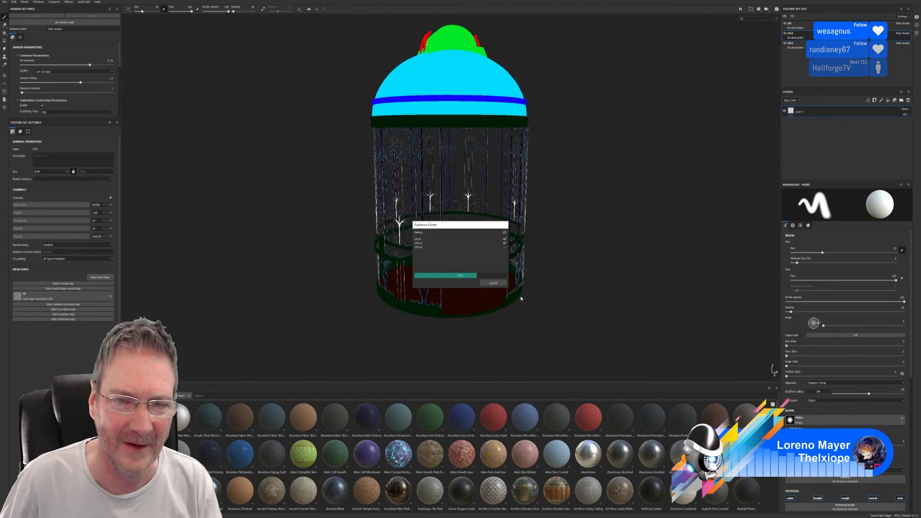
pyautogui.click(489, 282)
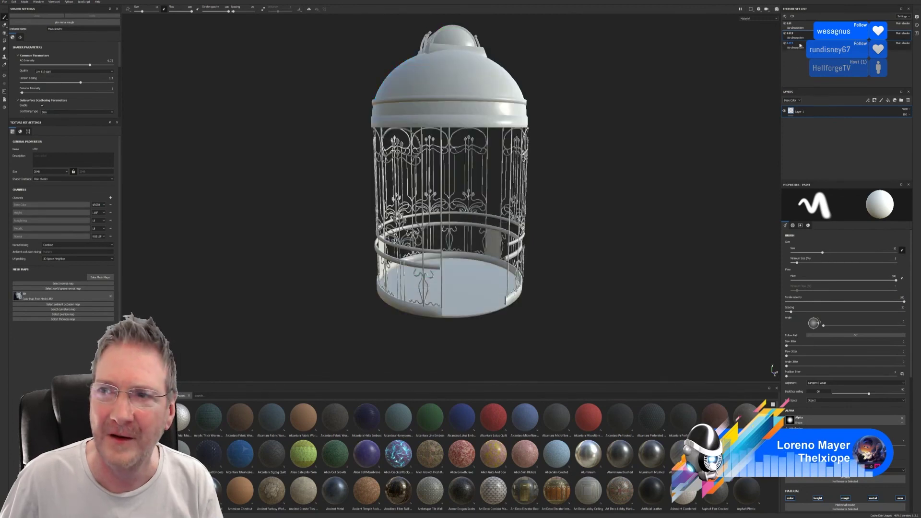
# Set the ID map's color source to Vertex Color for the third texture set and bake its ID map.
pyautogui.click(100, 277)
pyautogui.click(403, 232)
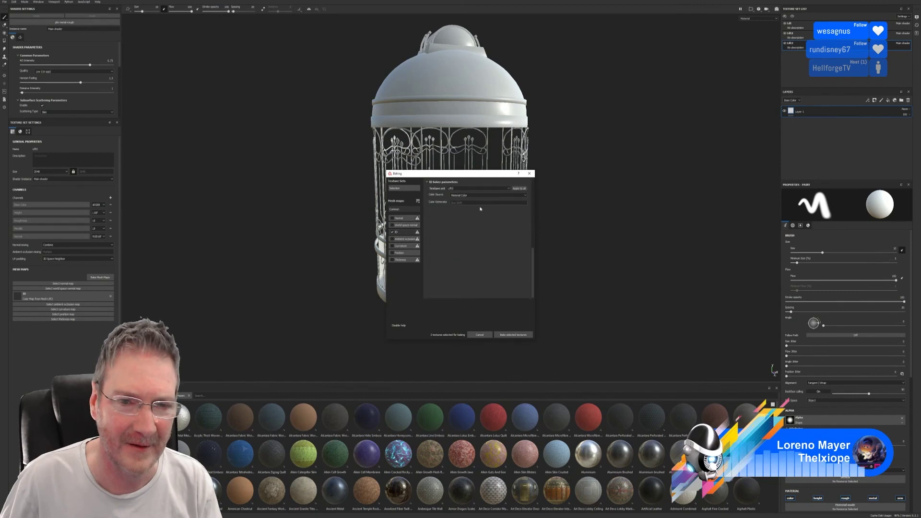
pyautogui.click(463, 195)
pyautogui.click(463, 200)
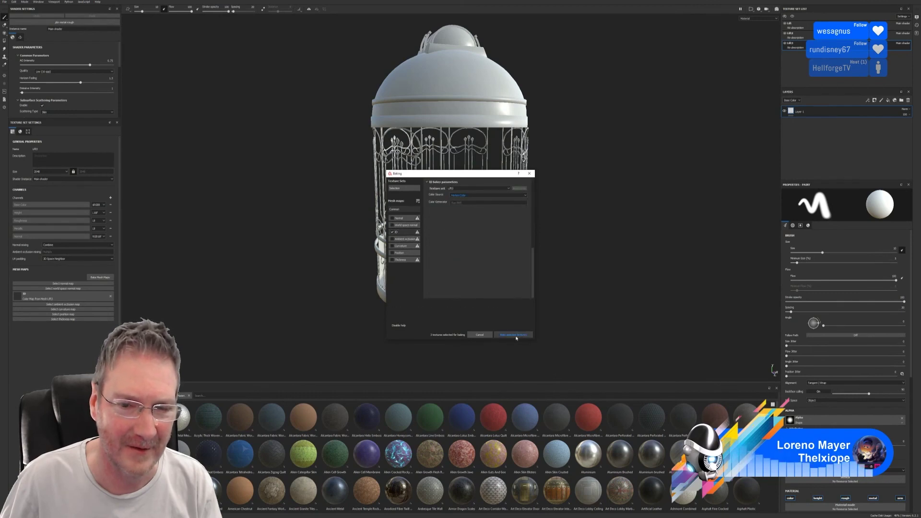
pyautogui.click(513, 335)
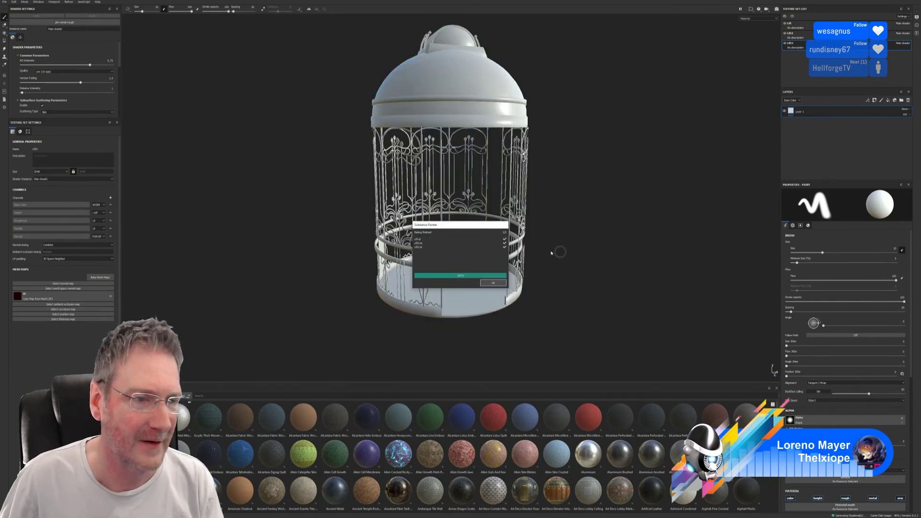
pyautogui.click(493, 282)
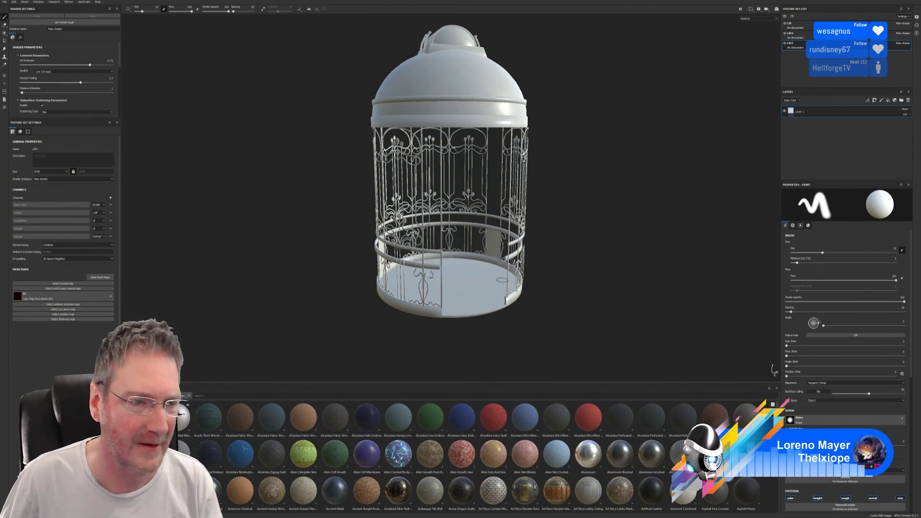
# For the first texture set, include normal, world space normal, ambient occlusion, curvature, position and thickness in the bake, and exclude ID.
pyautogui.click(798, 25)
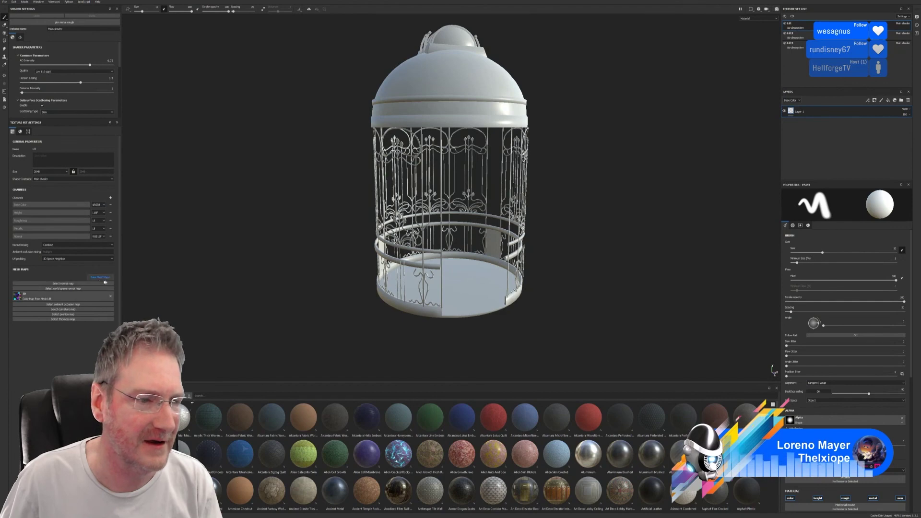
pyautogui.click(794, 34)
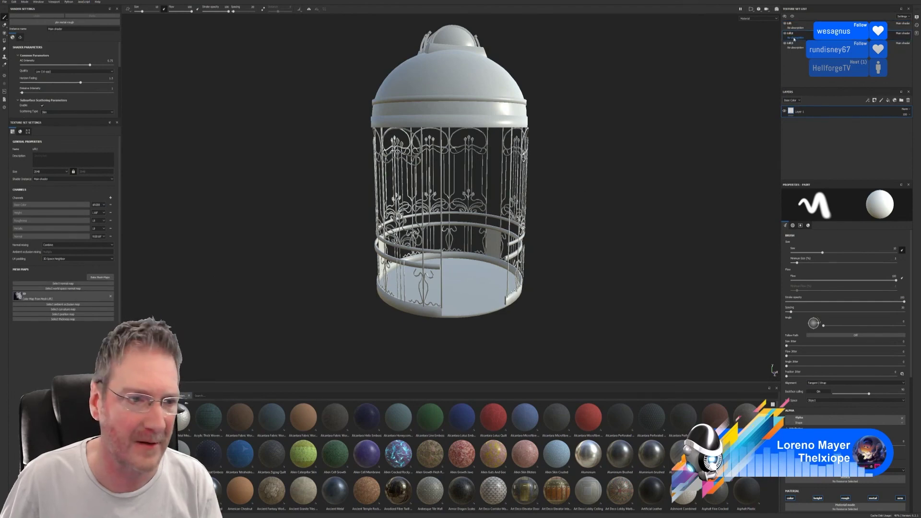
pyautogui.click(800, 25)
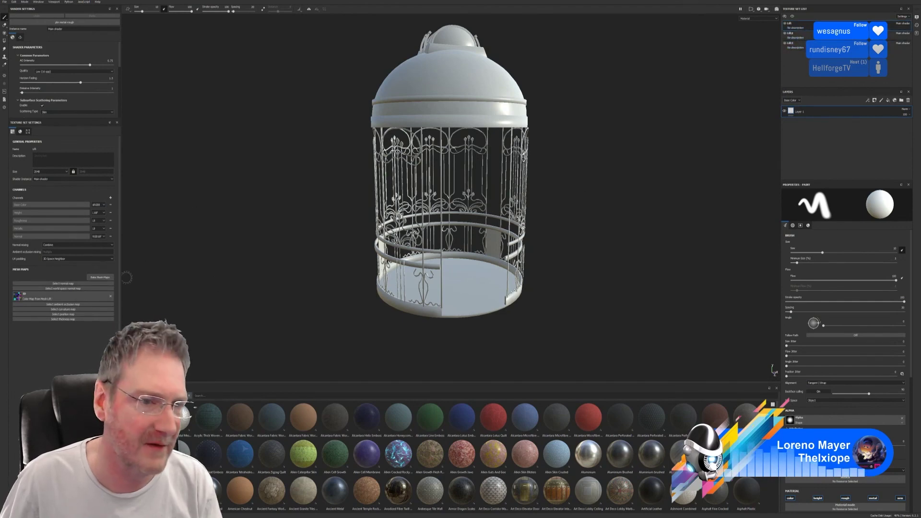
pyautogui.click(99, 277)
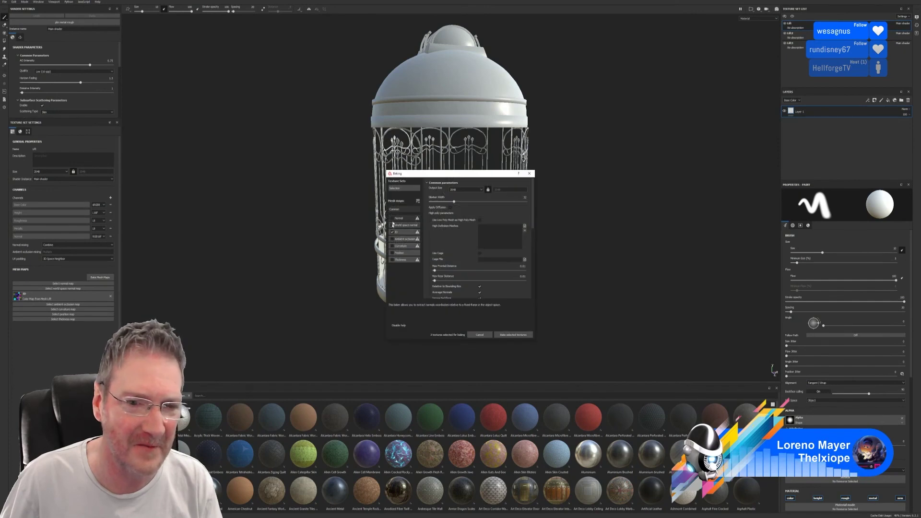
pyautogui.click(393, 225)
pyautogui.click(393, 233)
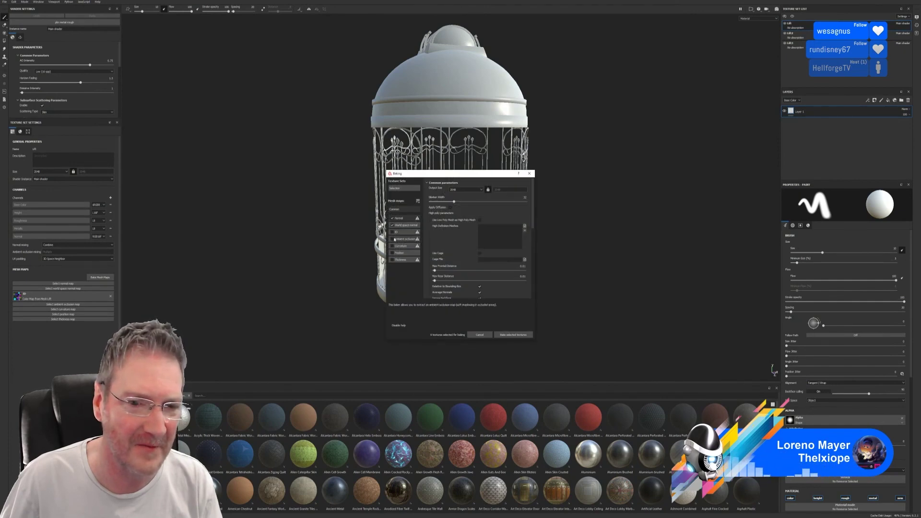
pyautogui.click(394, 240)
pyautogui.click(392, 246)
pyautogui.click(392, 253)
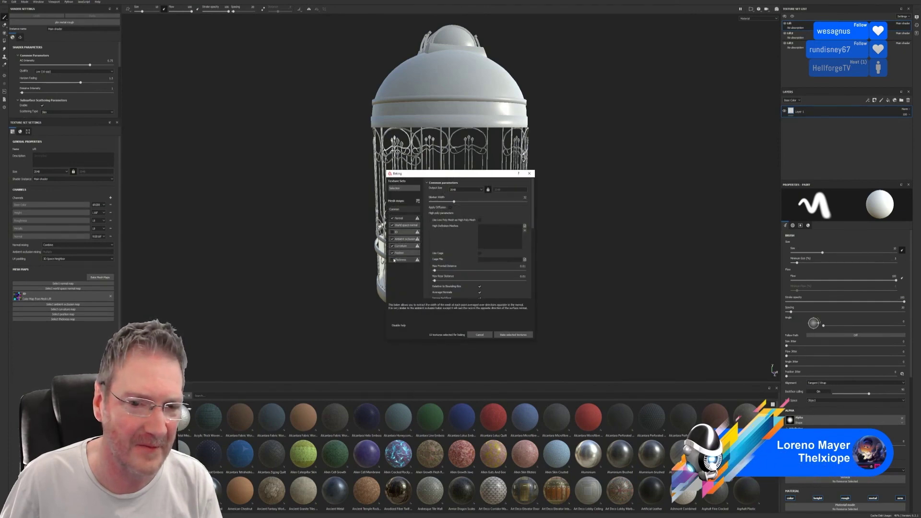
pyautogui.click(392, 260)
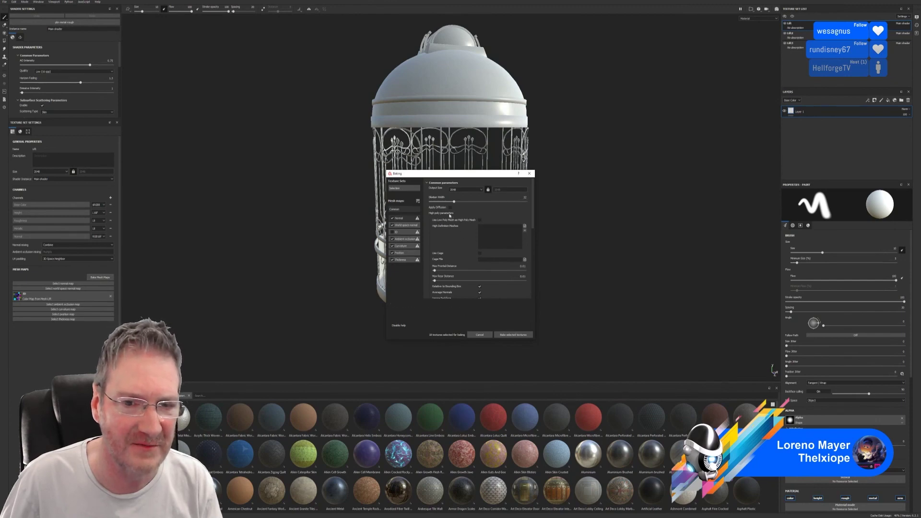
# Load Lift_HP.fbx as the high definition mesh and bake the first texture set's selected maps.
pyautogui.click(524, 227)
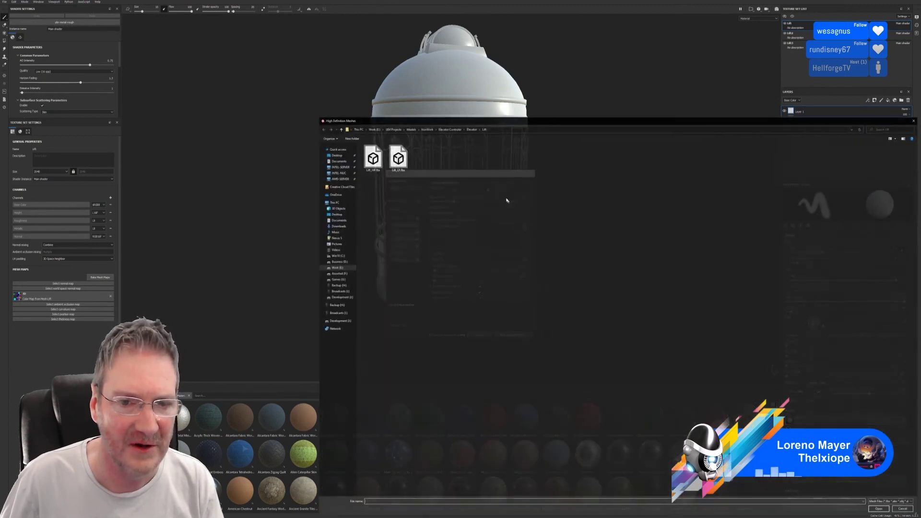
pyautogui.doubleClick(372, 157)
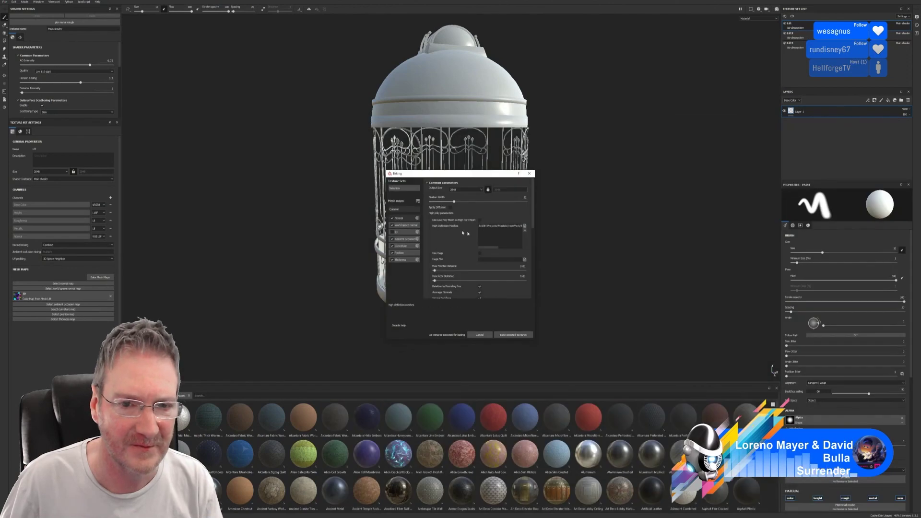
pyautogui.click(513, 334)
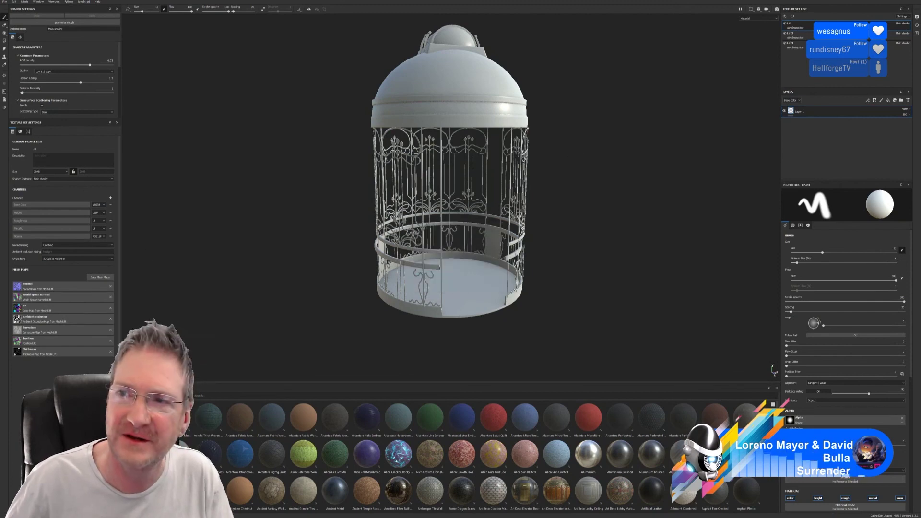
# Bake the same mesh maps from the high-poly lift for the second and third texture sets.
pyautogui.click(792, 34)
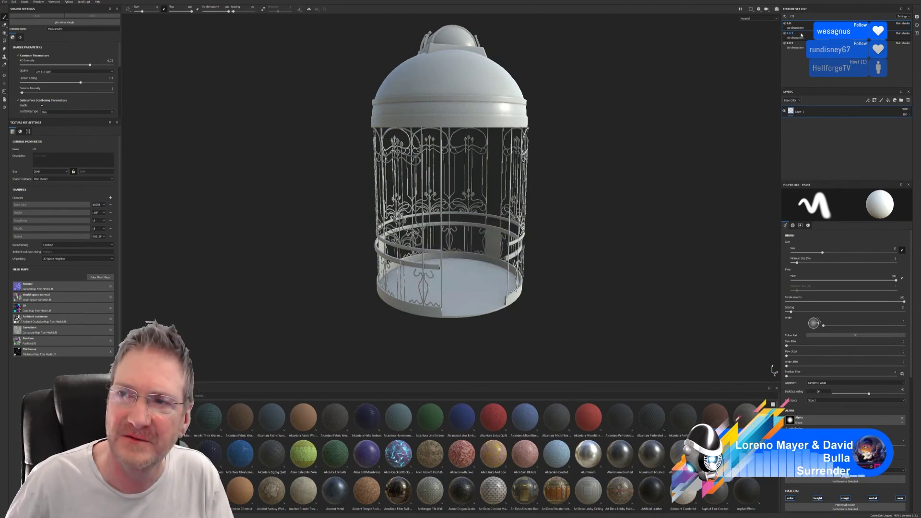
pyautogui.click(100, 278)
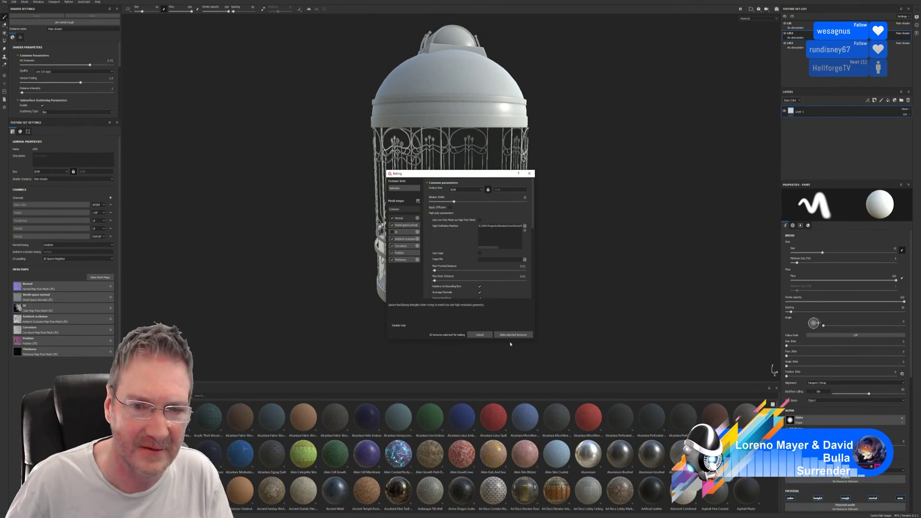
pyautogui.click(512, 335)
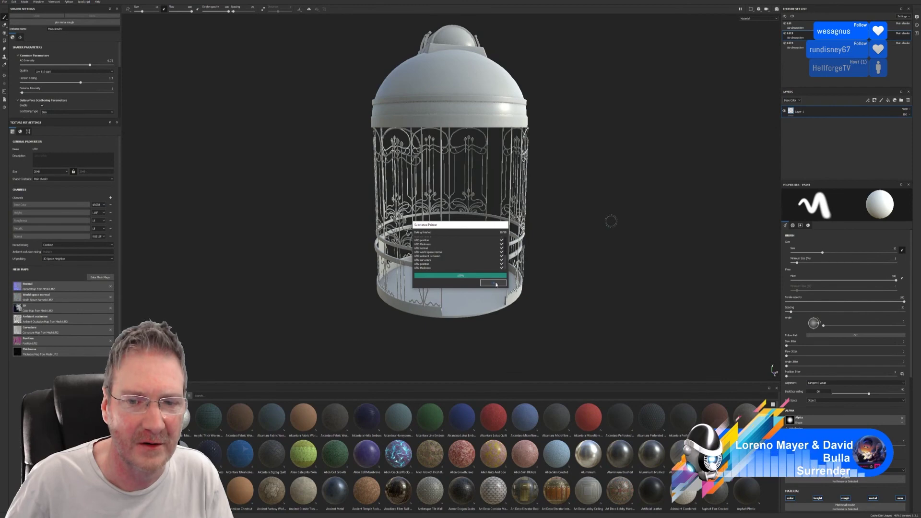
pyautogui.click(496, 284)
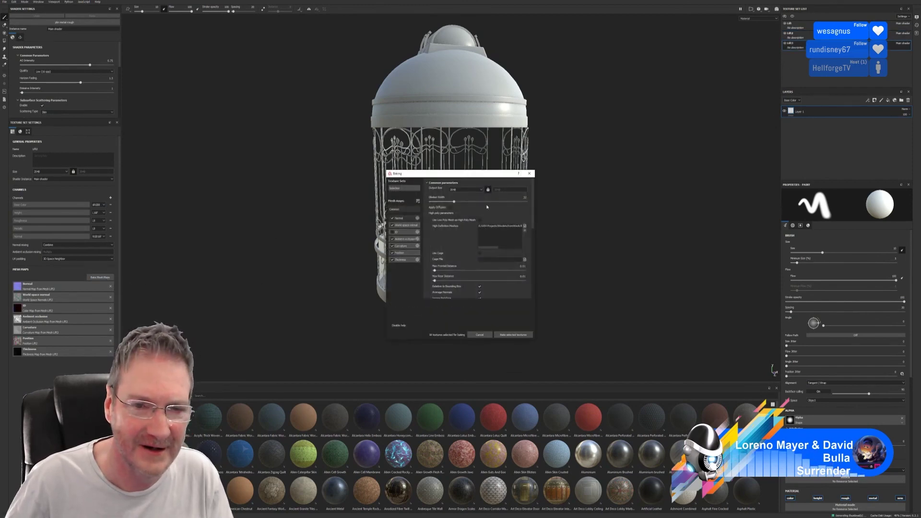
pyautogui.click(510, 335)
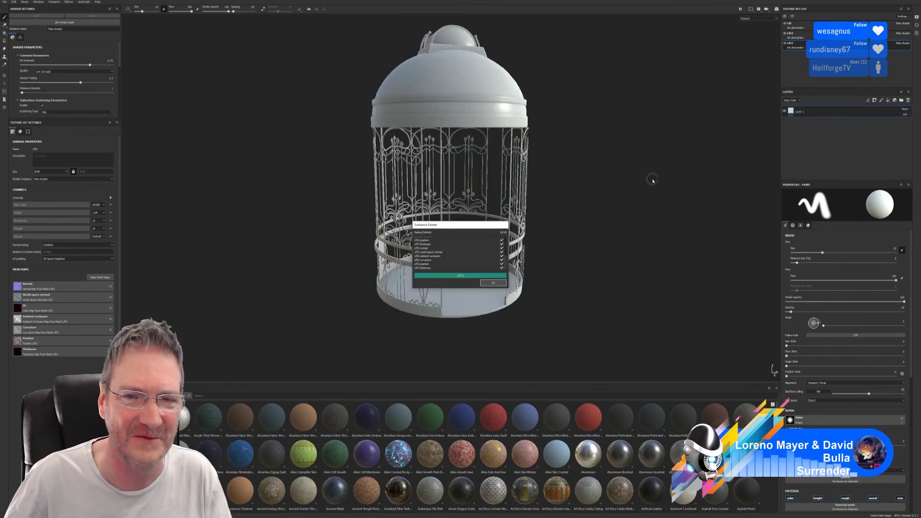
pyautogui.click(494, 283)
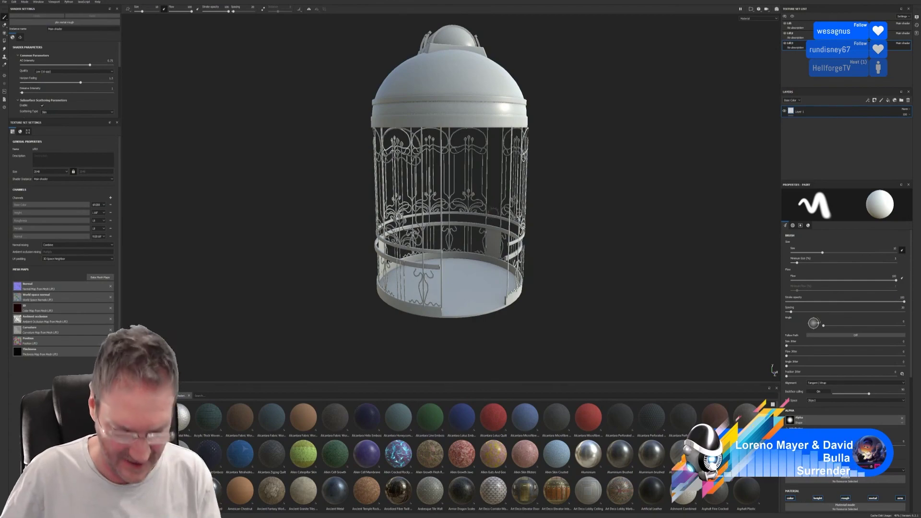
# Examine the baked normal detail on the lift's ironwork up close, and check the whole lift.
pyautogui.scroll(10, 540, 124)
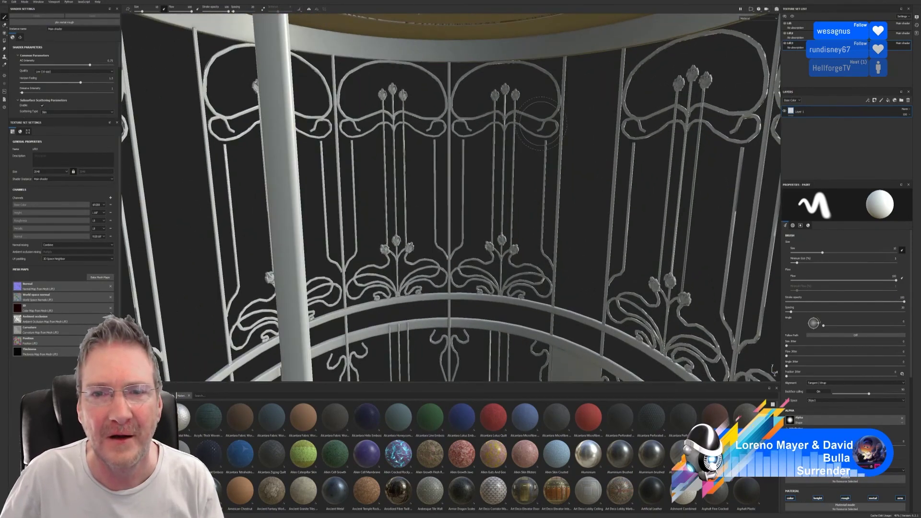
pyautogui.scroll(8, 540, 124)
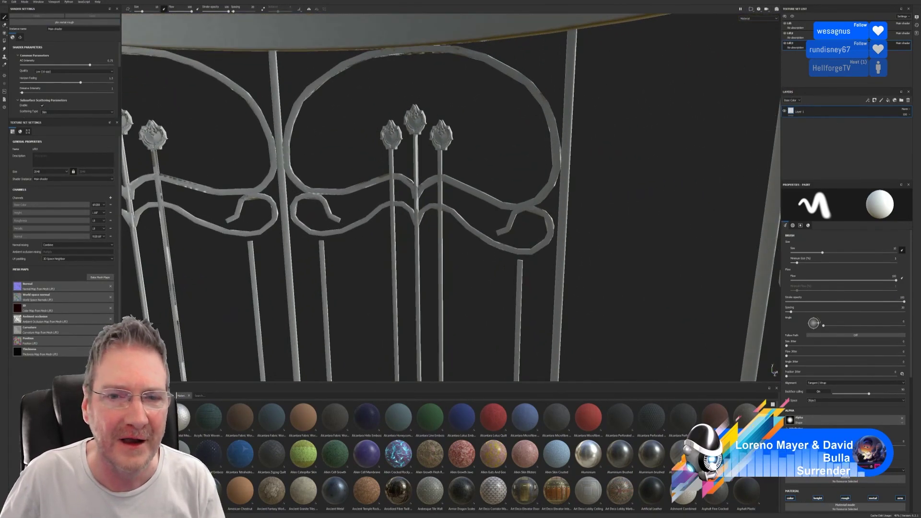
pyautogui.scroll(8, 539, 124)
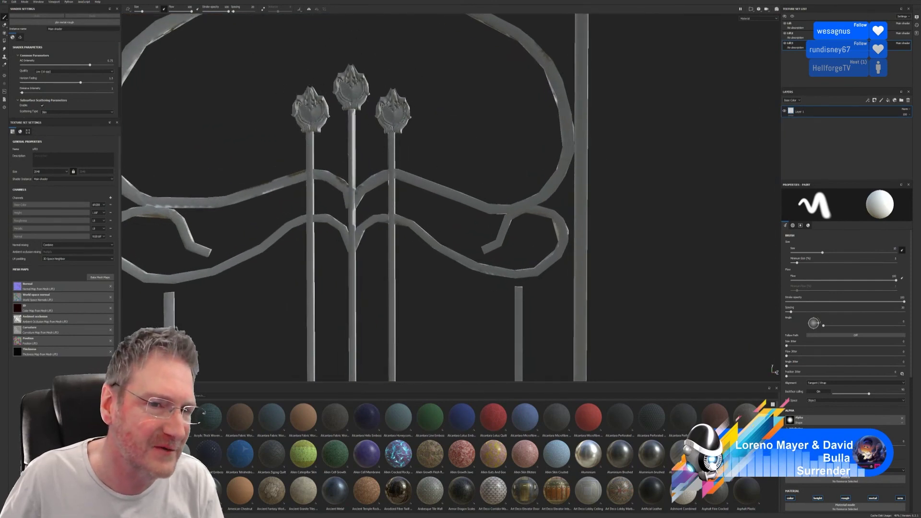
pyautogui.scroll(-10, 533, 238)
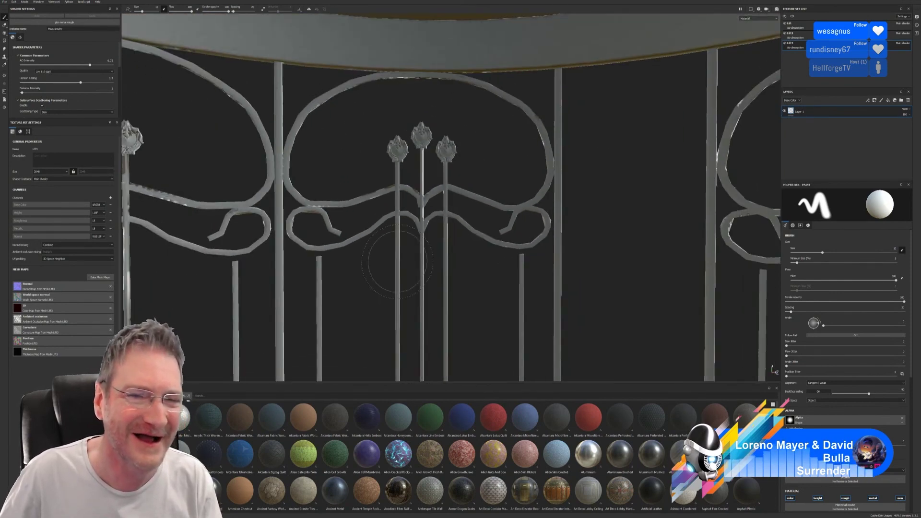
pyautogui.scroll(-4, 533, 238)
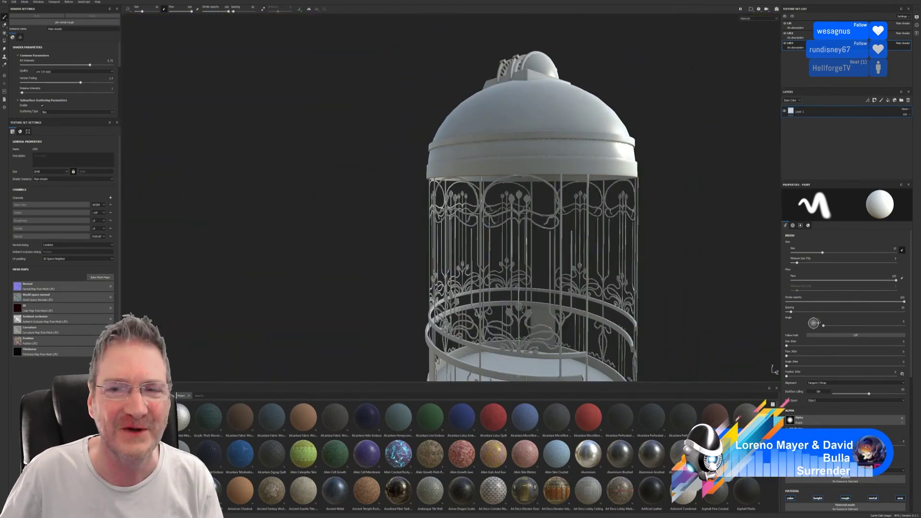
pyautogui.keyDown('alt'); pyautogui.moveTo(625, 186); pyautogui.dragTo(463, 192, button='middle'); pyautogui.keyUp('alt')
pyautogui.keyDown('alt'); pyautogui.moveTo(469, 192); pyautogui.dragTo(543, 175); pyautogui.keyUp('alt')
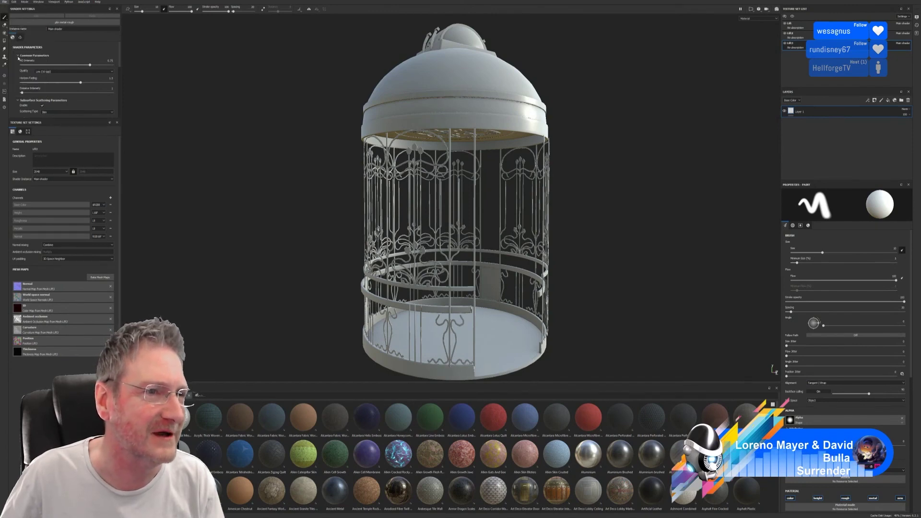
# Save the project as Lift in the Elevator folder's Lift subfolder, and switch to 3ds Max.
pyautogui.hotkey('ctrl', 's')
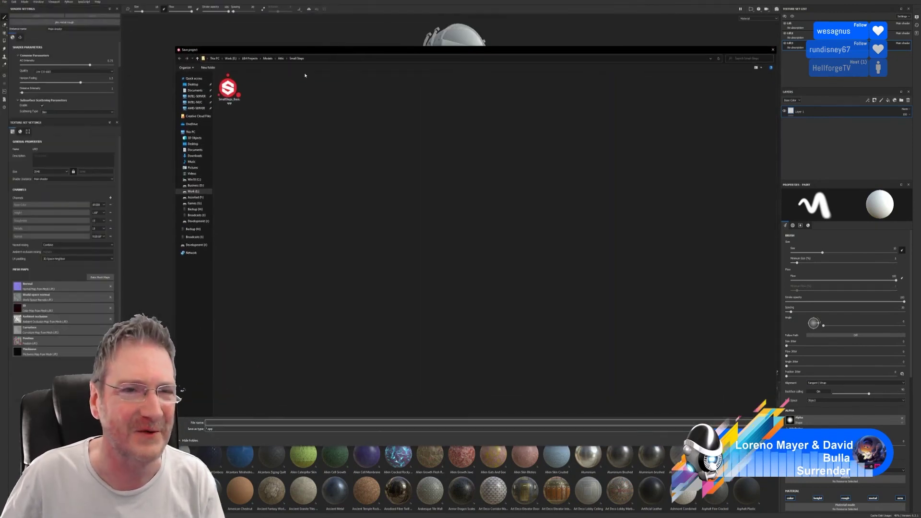
pyautogui.click(282, 58)
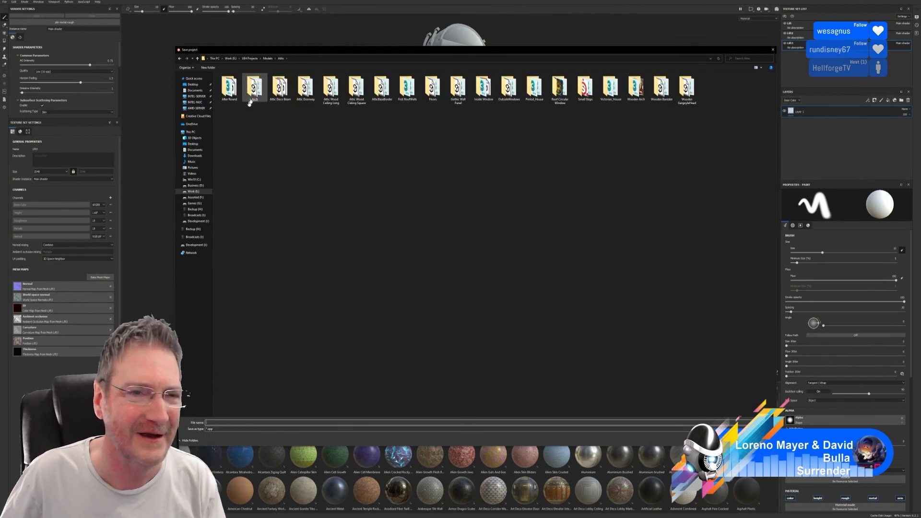
pyautogui.click(268, 58)
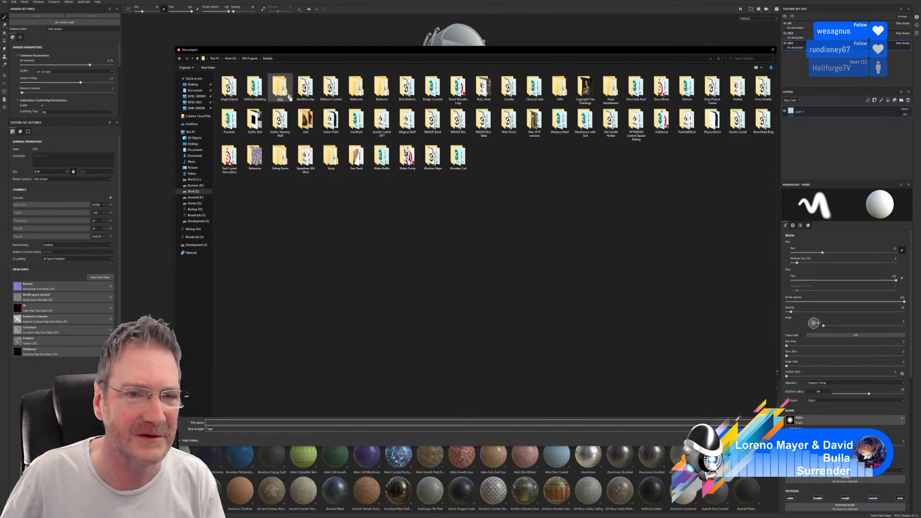
pyautogui.doubleClick(365, 125)
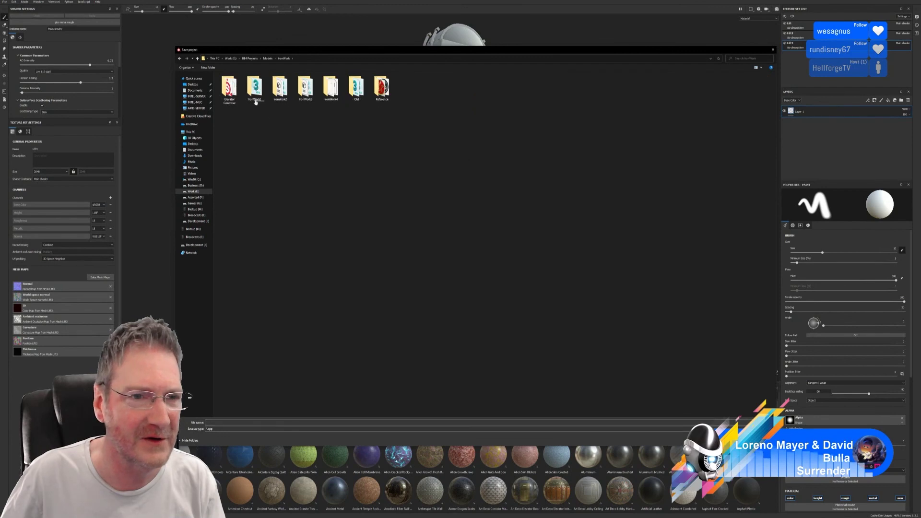
pyautogui.doubleClick(258, 99)
pyautogui.doubleClick(231, 90)
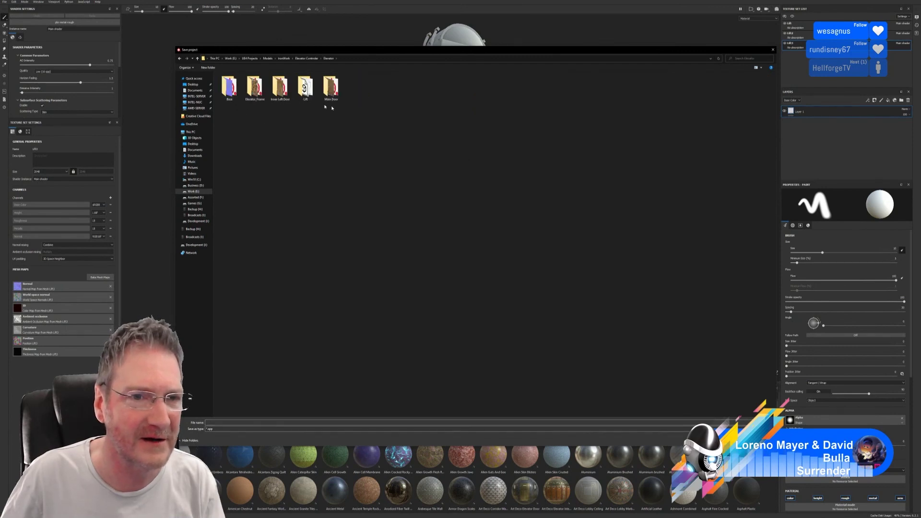
pyautogui.doubleClick(305, 96)
pyautogui.click(214, 422)
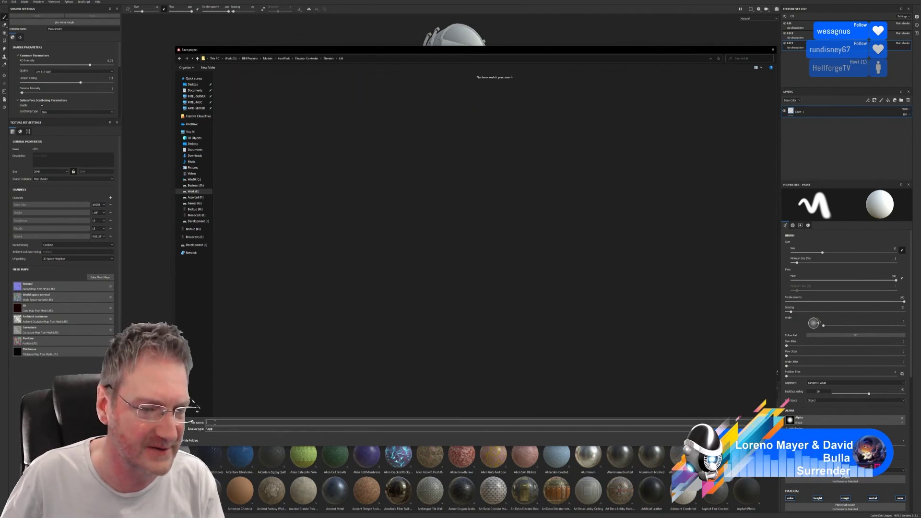
pyautogui.write('Lift')
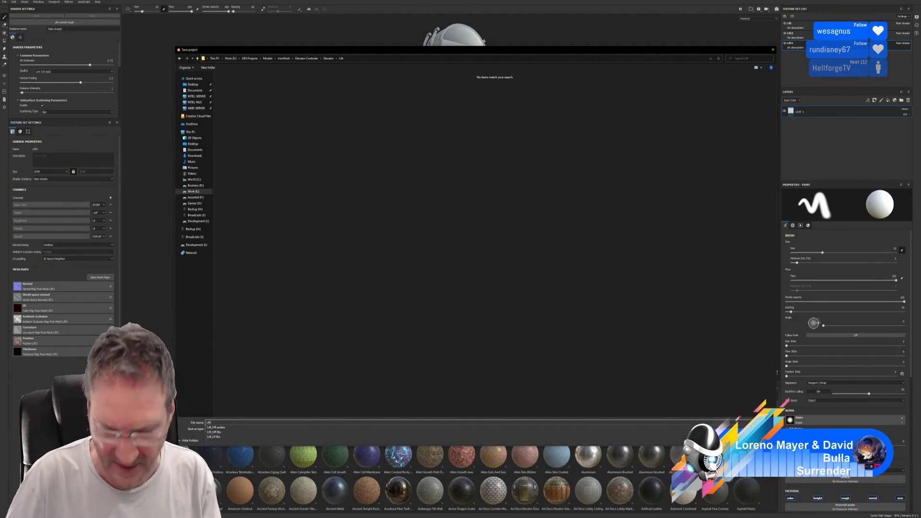
pyautogui.press('Return')
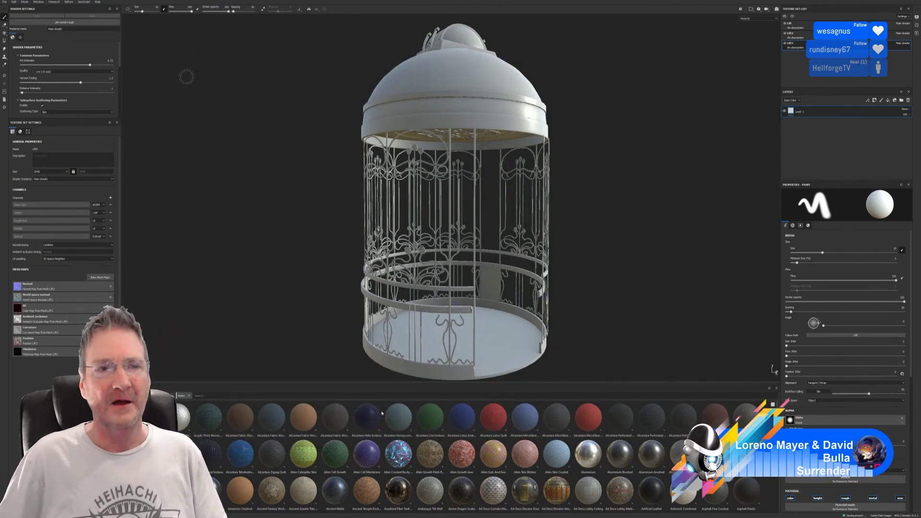
pyautogui.click(894, 1)
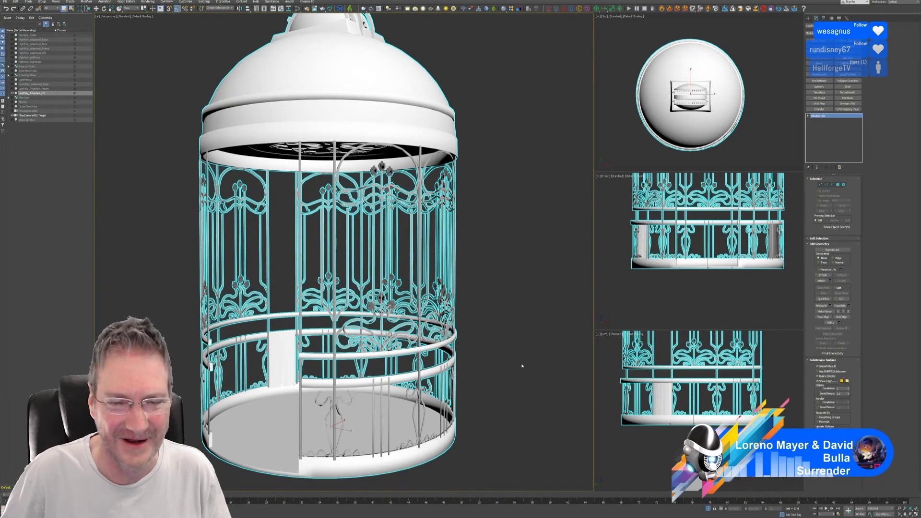
# End the isolation of the low-poly lift to bring back the full elevator scene, and clear the selection.
pyautogui.scroll(-4, 509, 359)
pyautogui.keyDown('alt'); pyautogui.moveTo(451, 367); pyautogui.dragTo(509, 335, button='middle'); pyautogui.keyUp('alt')
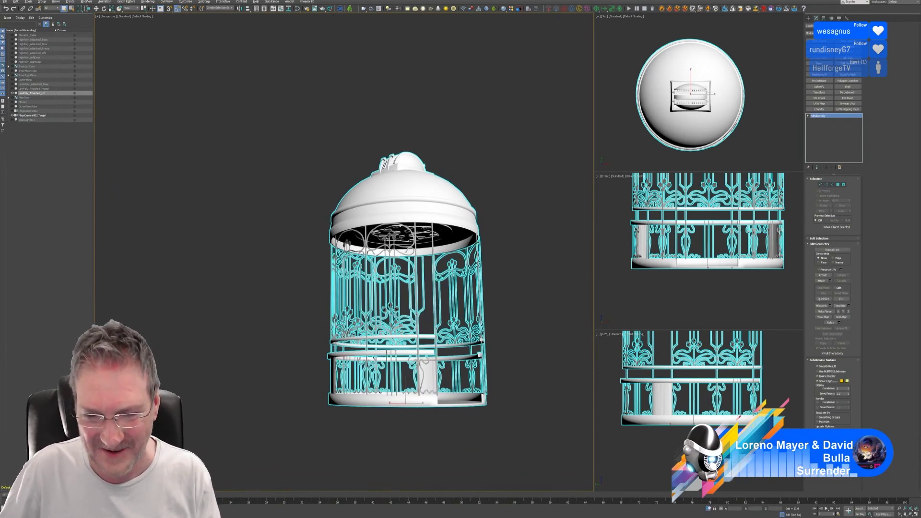
pyautogui.hotkey('alt', 'q')
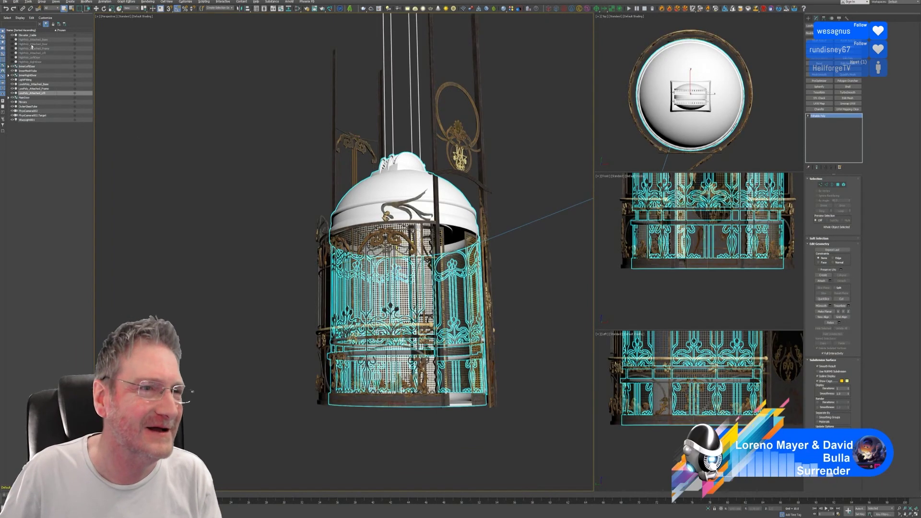
pyautogui.click(132, 171)
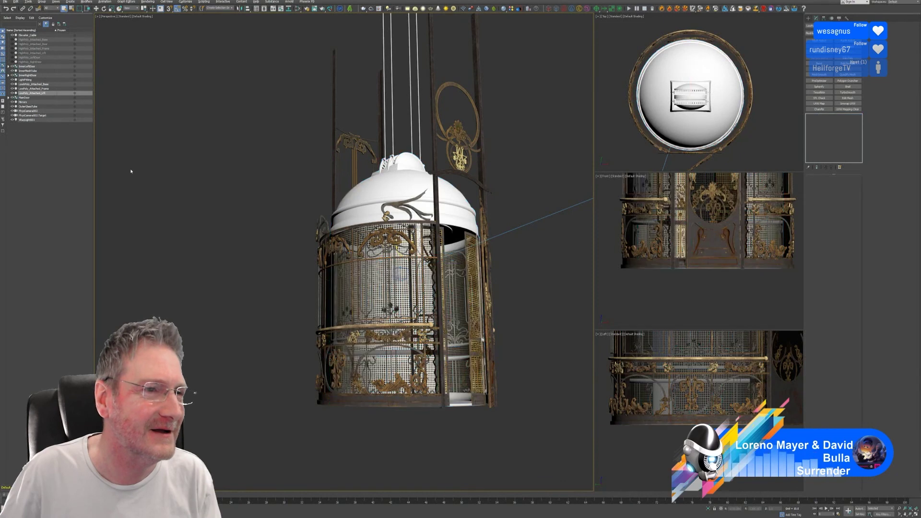
pyautogui.keyDown('alt'); pyautogui.moveTo(200, 203); pyautogui.dragTo(107, 126, button='middle'); pyautogui.keyUp('alt')
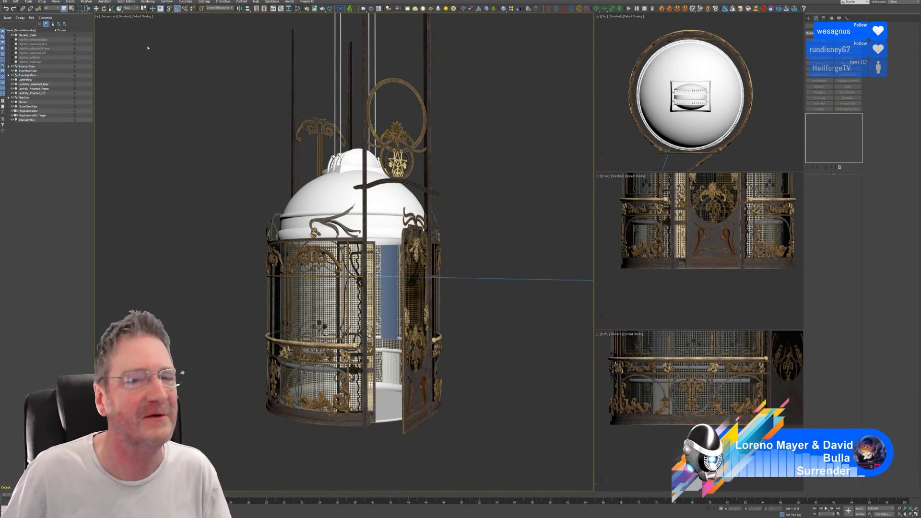
# Switch the perspective viewport to the physical camera and start an interactive V-Ray render of the elevator.
pyautogui.click(108, 17)
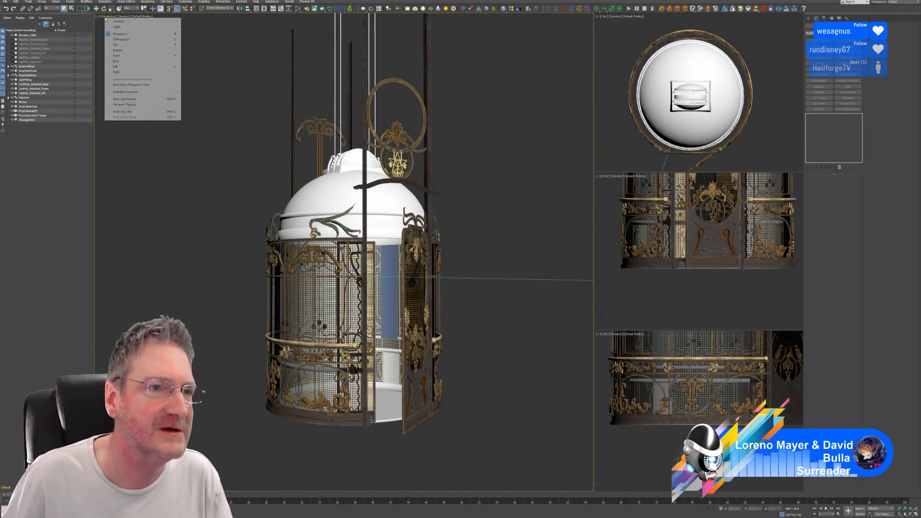
pyautogui.moveTo(171, 21)
pyautogui.click(199, 22)
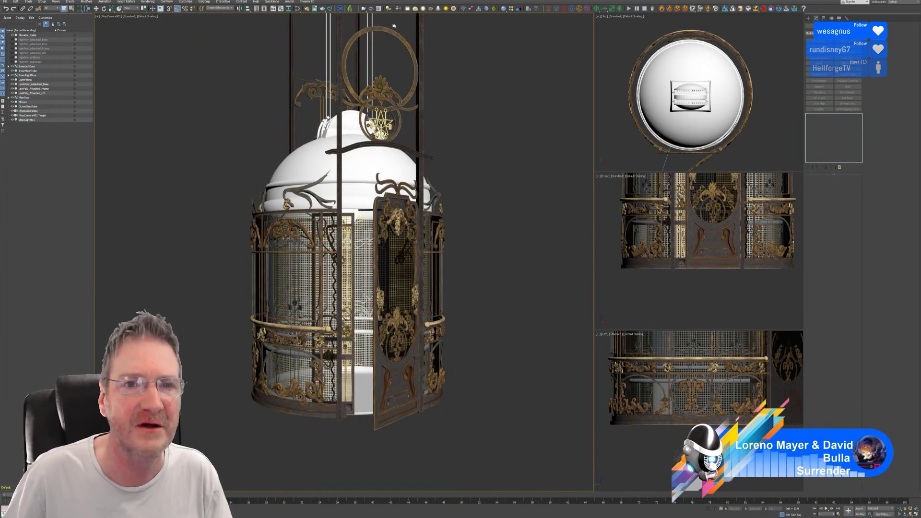
pyautogui.click(379, 8)
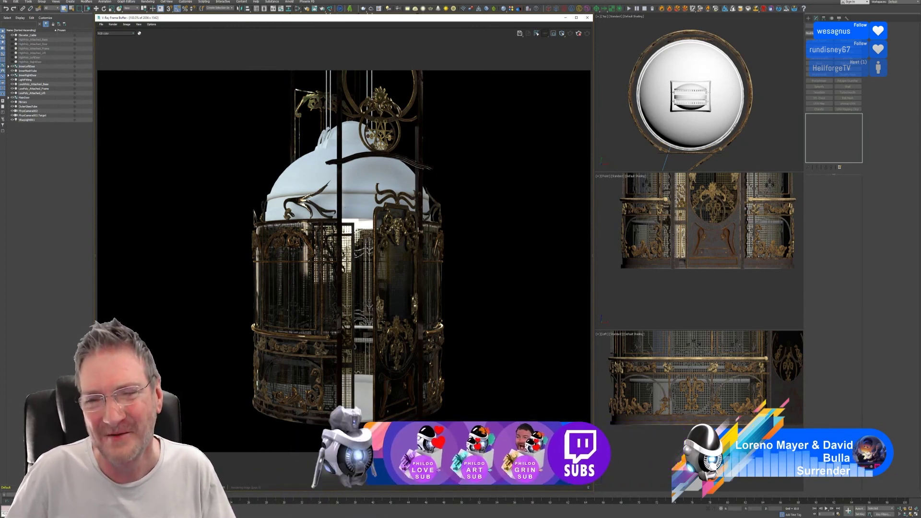
# Reframe the front, left and top viewports so each shows the whole lift within its surrounding cage.
pyautogui.scroll(-4, 708, 241)
pyautogui.moveTo(708, 241); pyautogui.dragTo(699, 290, button='middle')
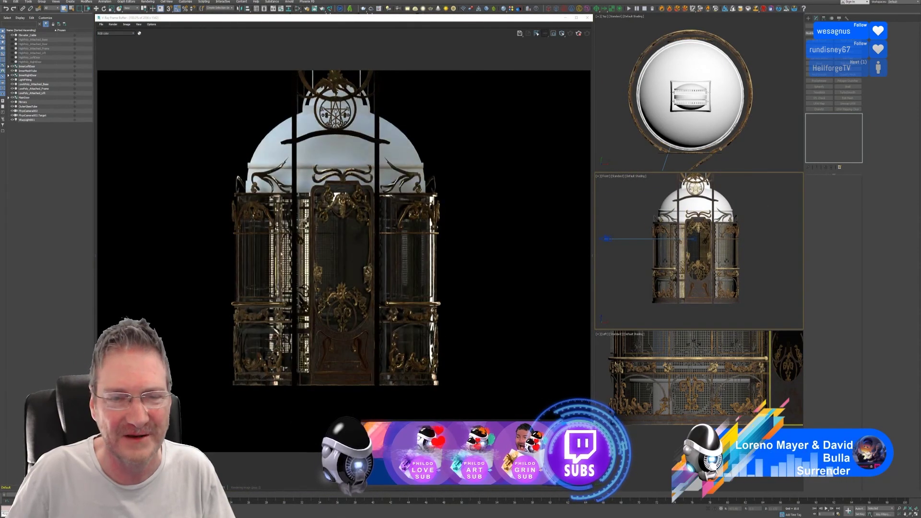
pyautogui.moveTo(766, 250); pyautogui.dragTo(758, 270, button='middle')
pyautogui.scroll(-4, 715, 385)
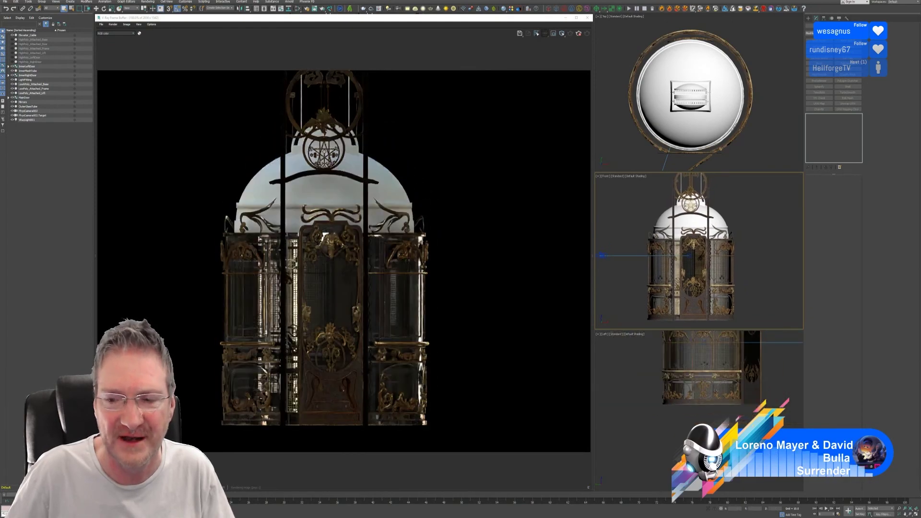
pyautogui.moveTo(716, 390); pyautogui.dragTo(710, 469, button='middle')
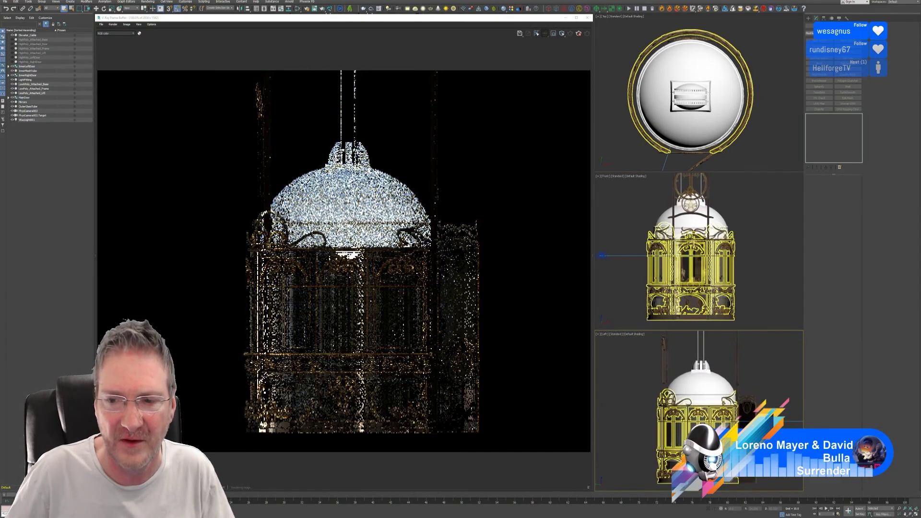
pyautogui.moveTo(759, 296); pyautogui.dragTo(764, 297, button='middle')
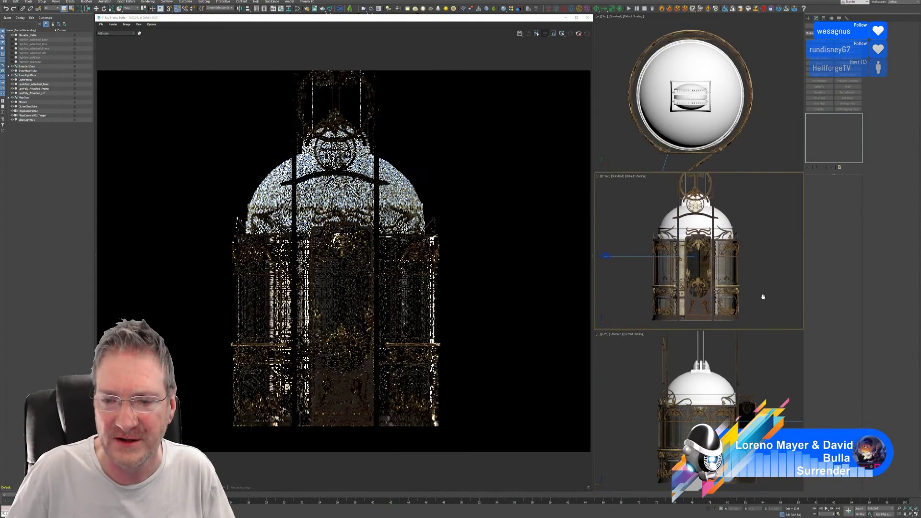
pyautogui.scroll(-3, 740, 143)
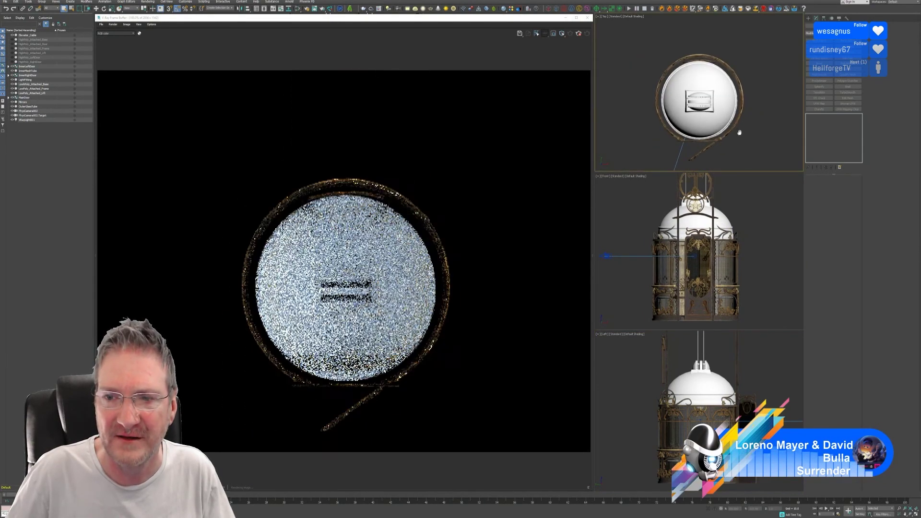
pyautogui.moveTo(739, 132); pyautogui.dragTo(736, 127, button='middle')
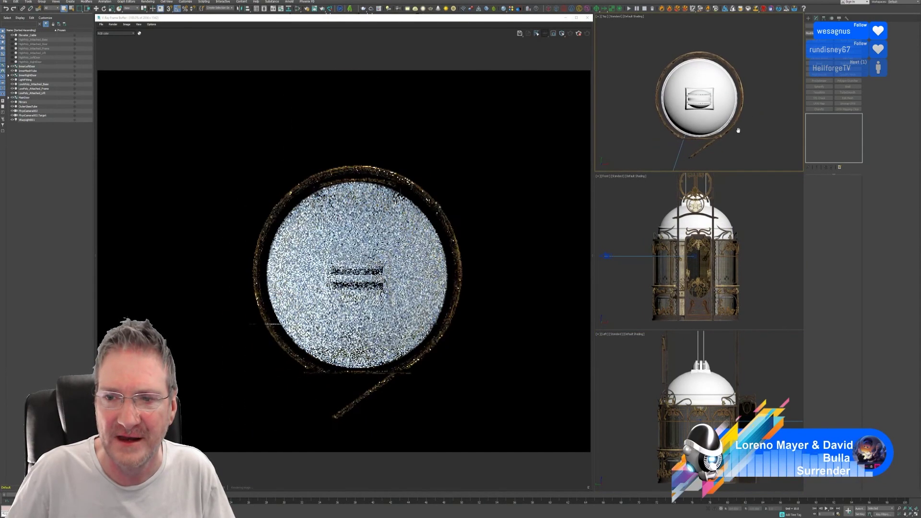
# Return the interactive render to the physical camera's view of the elevator, nudging the frame buffer window slightly.
pyautogui.click(593, 51)
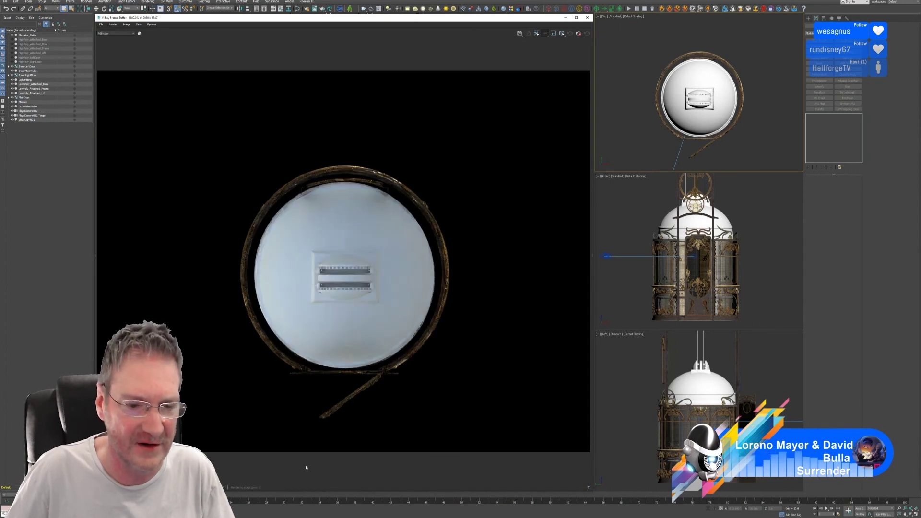
pyautogui.moveTo(319, 18); pyautogui.dragTo(288, 16)
pyautogui.click(274, 25)
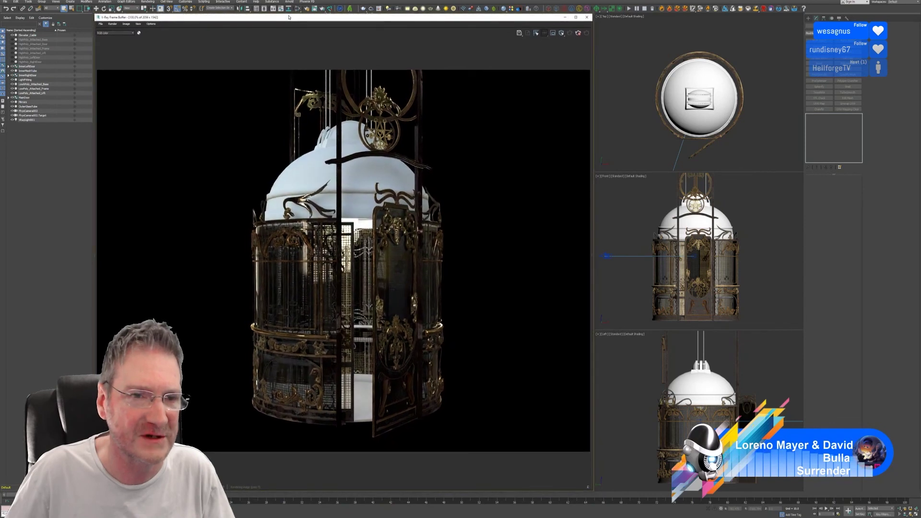